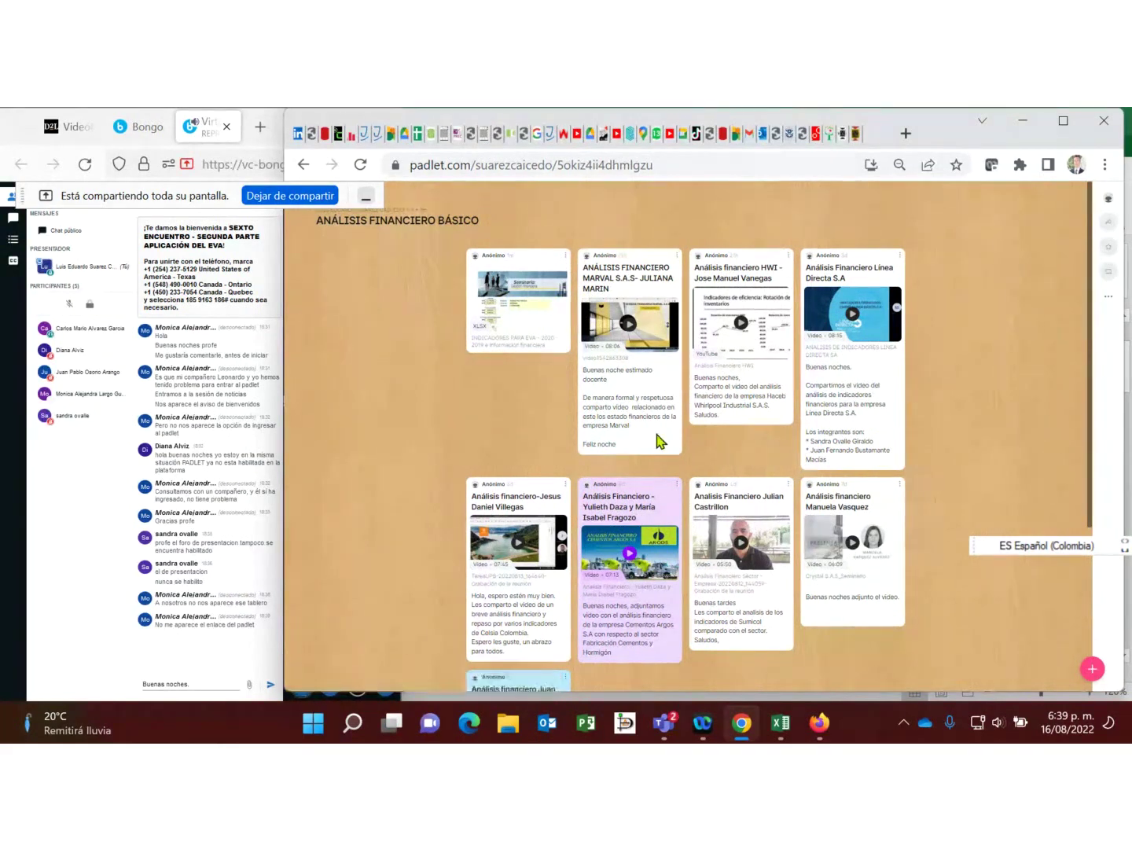
# Step: Return from the Padlet board to the course's Noticias page and narrow the browser window to reveal more of the meeting
pyautogui.scroll(-2, 659, 442)
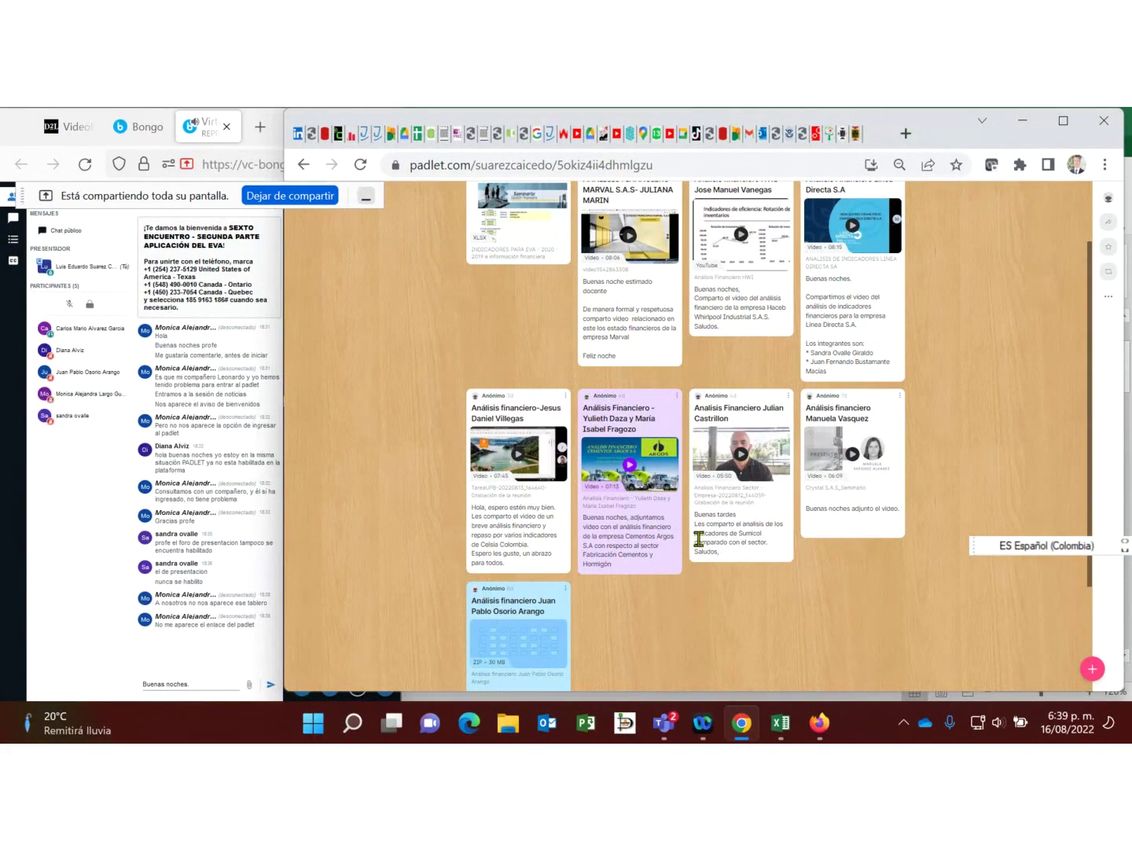
pyautogui.scroll(2, 598, 528)
pyautogui.click(303, 165)
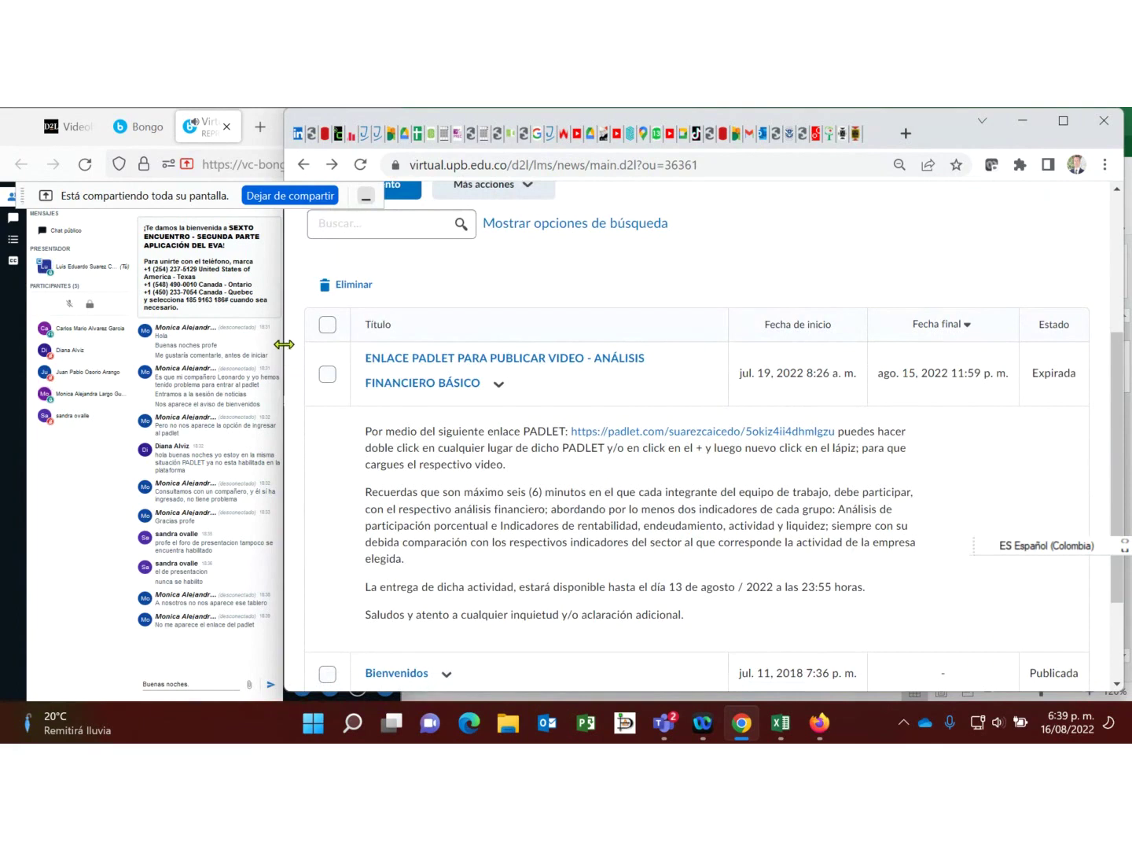
pyautogui.moveTo(285, 344); pyautogui.dragTo(410, 343)
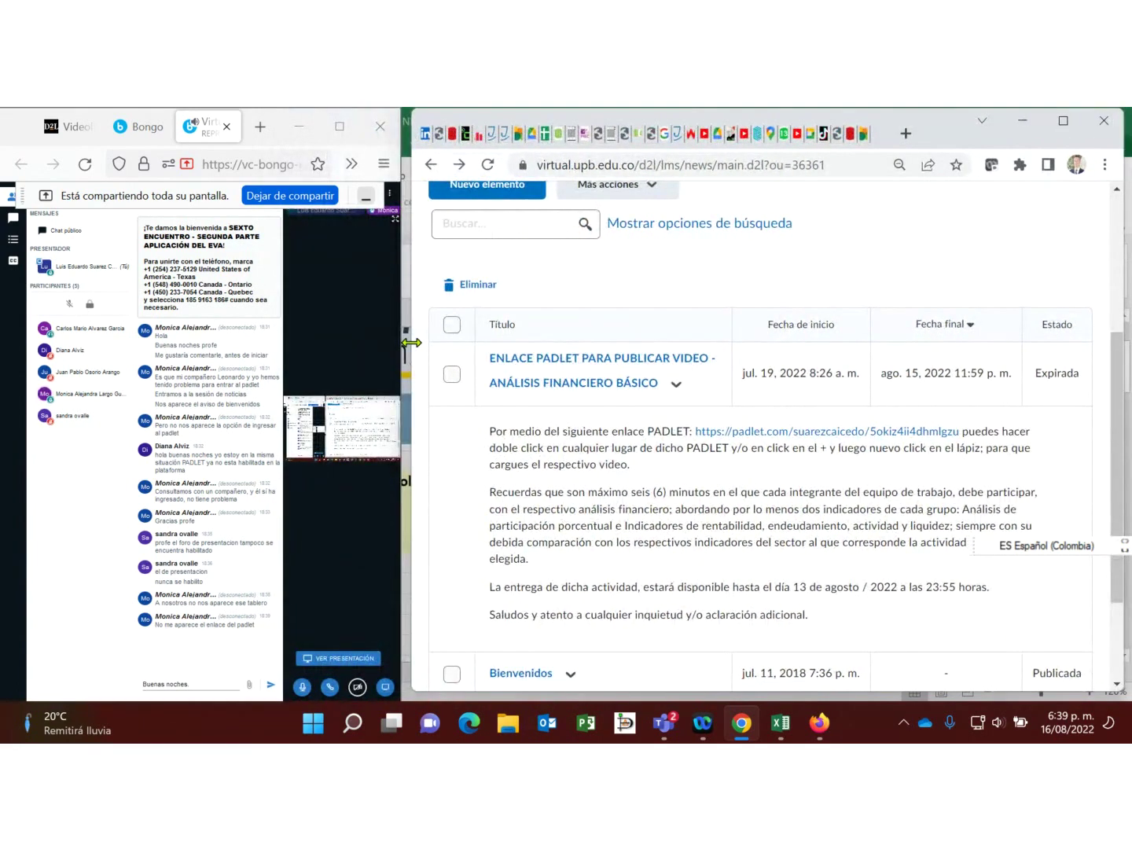
pyautogui.moveTo(411, 343); pyautogui.dragTo(379, 336)
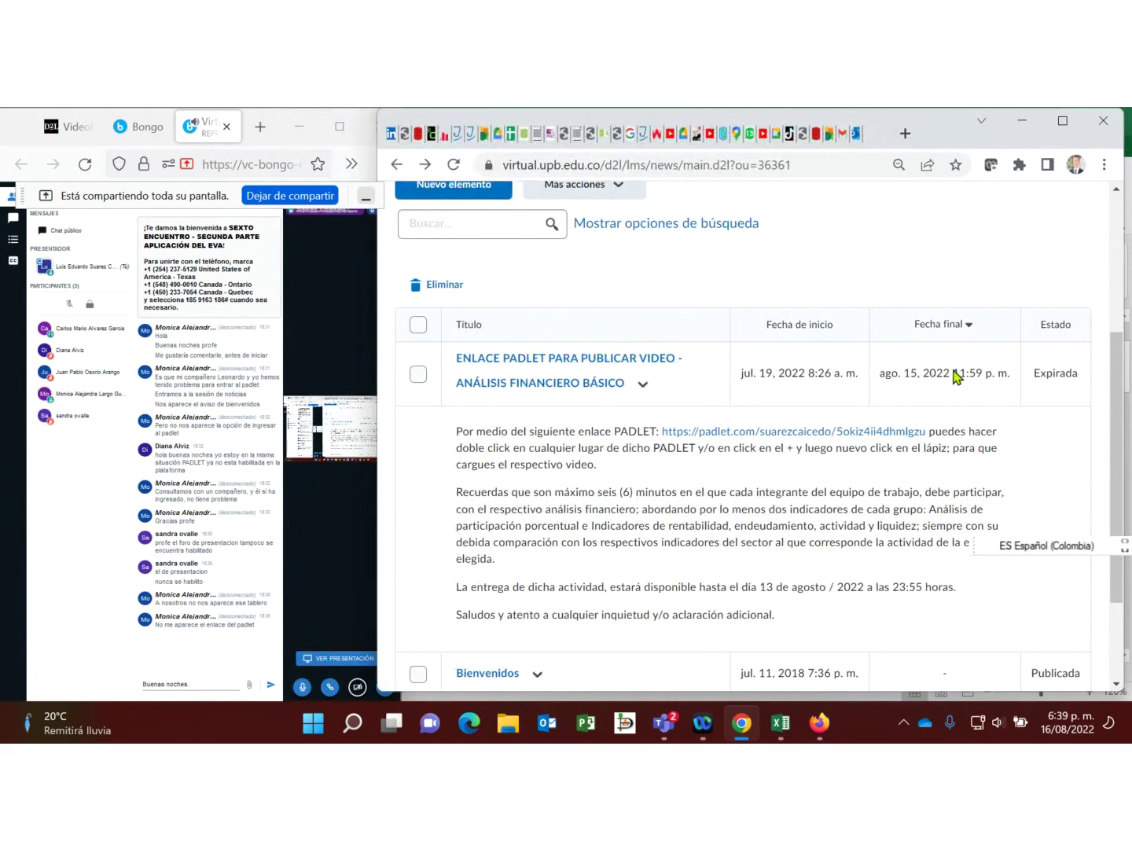
# Step: Reverse the Fecha final sorting of the news list and check the Padlet announcement's availability dates
pyautogui.click(971, 329)
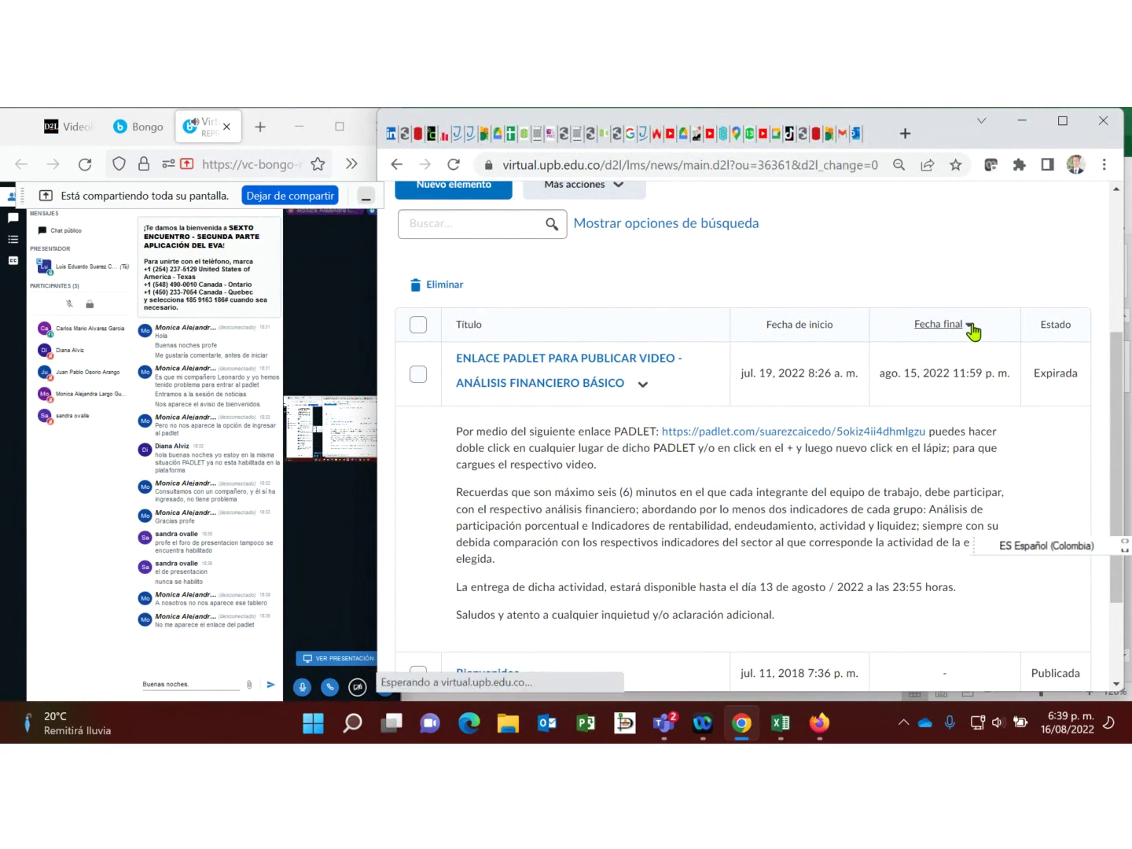
pyautogui.scroll(-2, 874, 474)
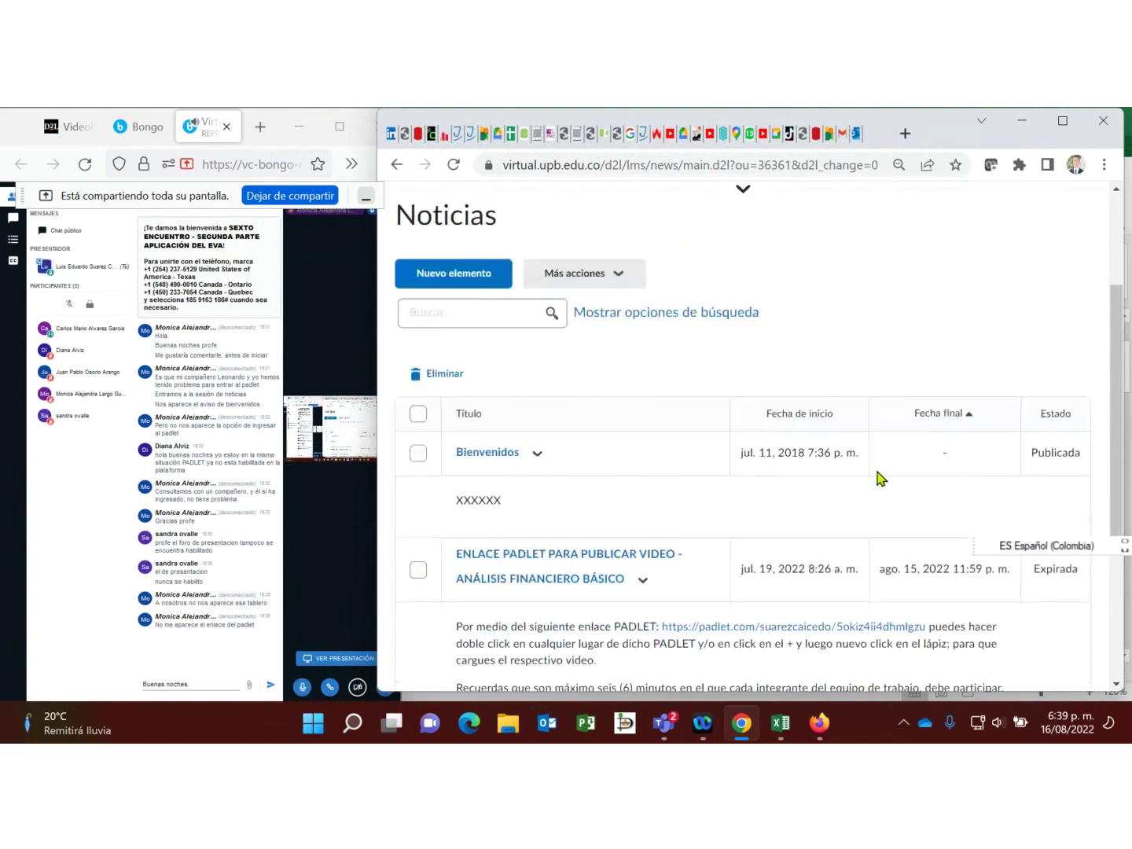
pyautogui.scroll(-2, 881, 472)
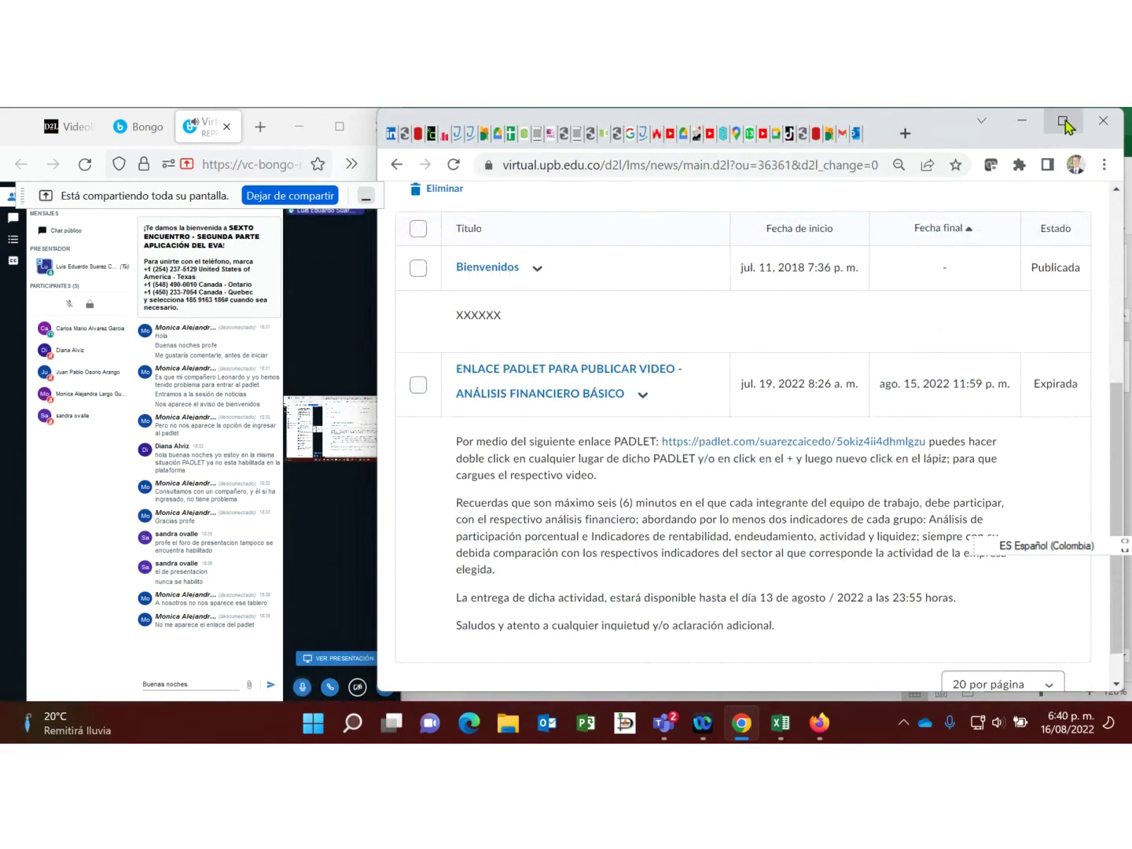
# Step: Maximize the browser window and open Administrar fechas through the course tool Editar curso
pyautogui.click(1066, 124)
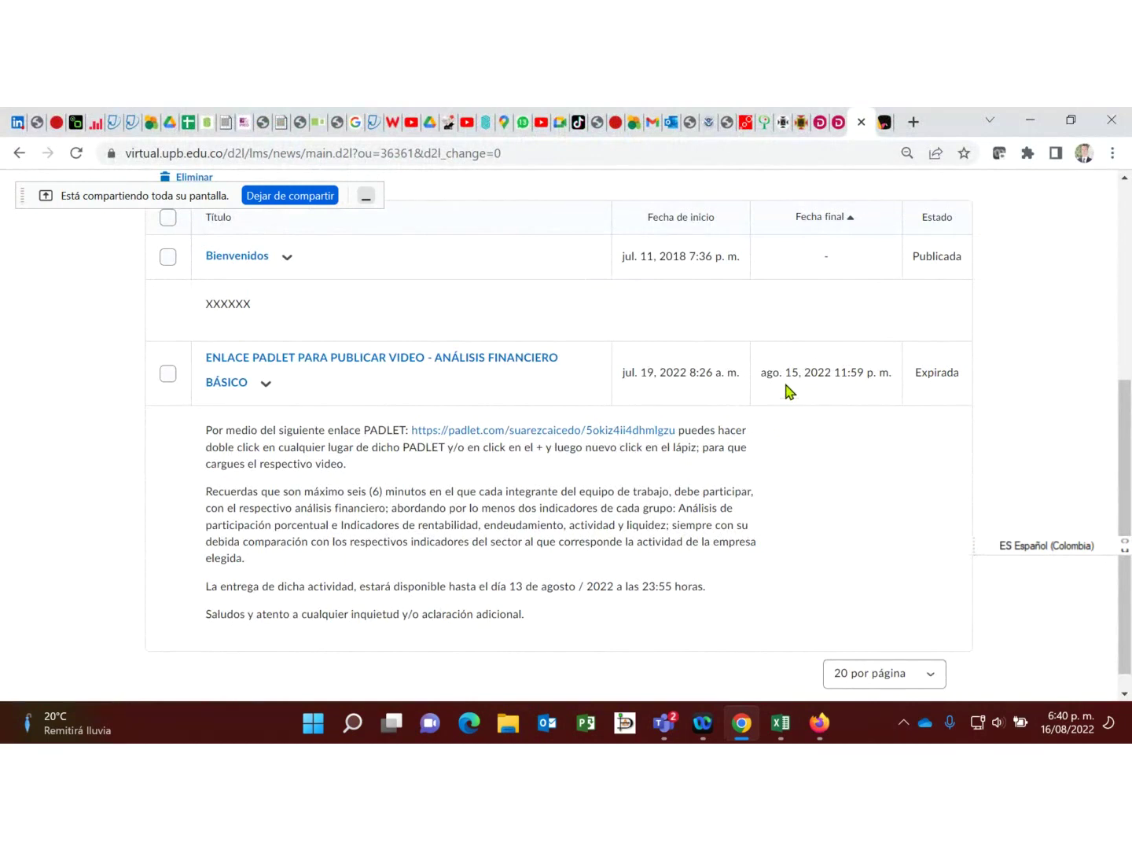
pyautogui.scroll(5, 790, 392)
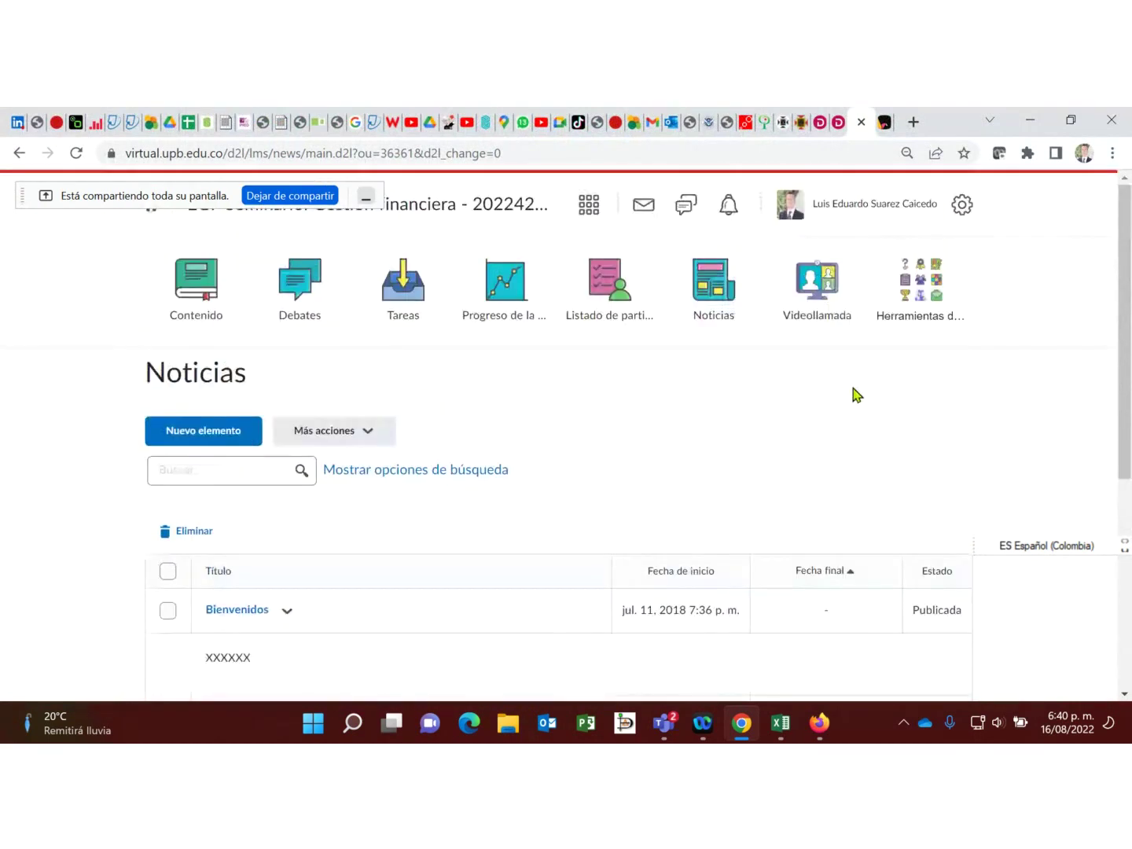
pyautogui.click(940, 298)
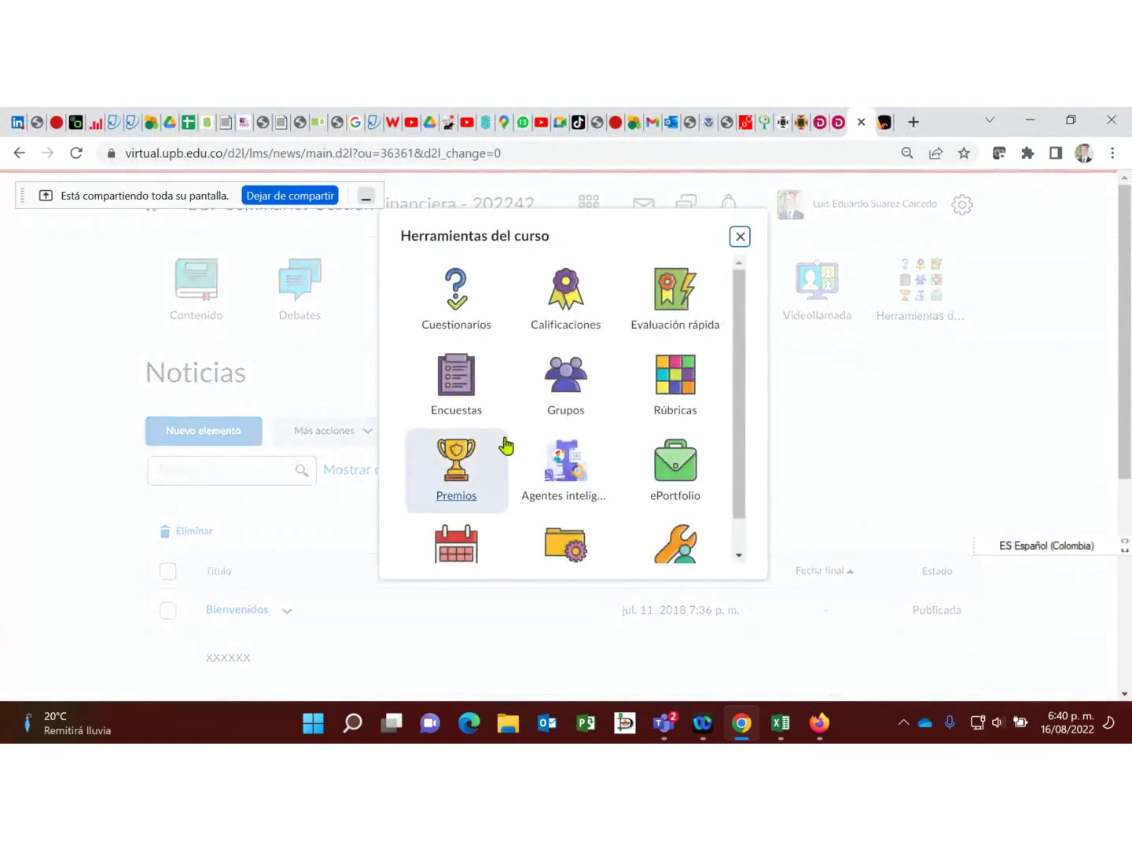
pyautogui.scroll(-1, 597, 465)
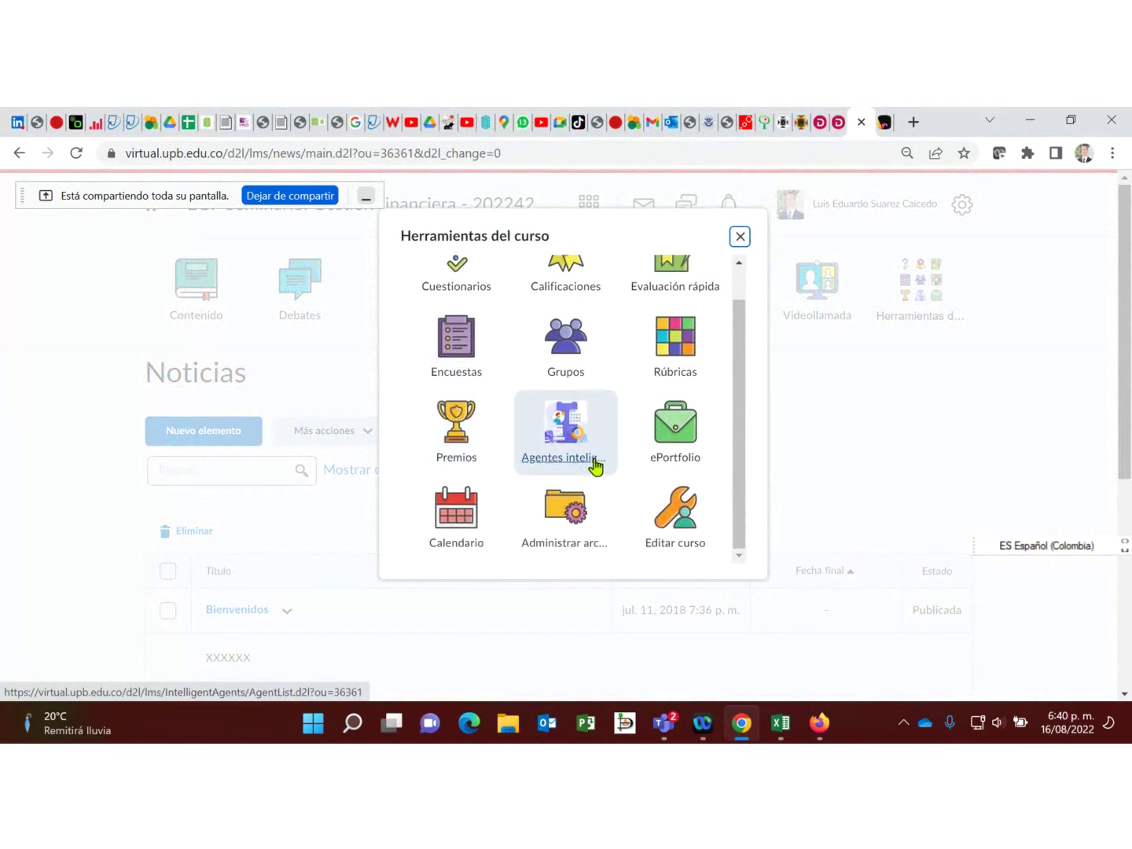
pyautogui.click(651, 538)
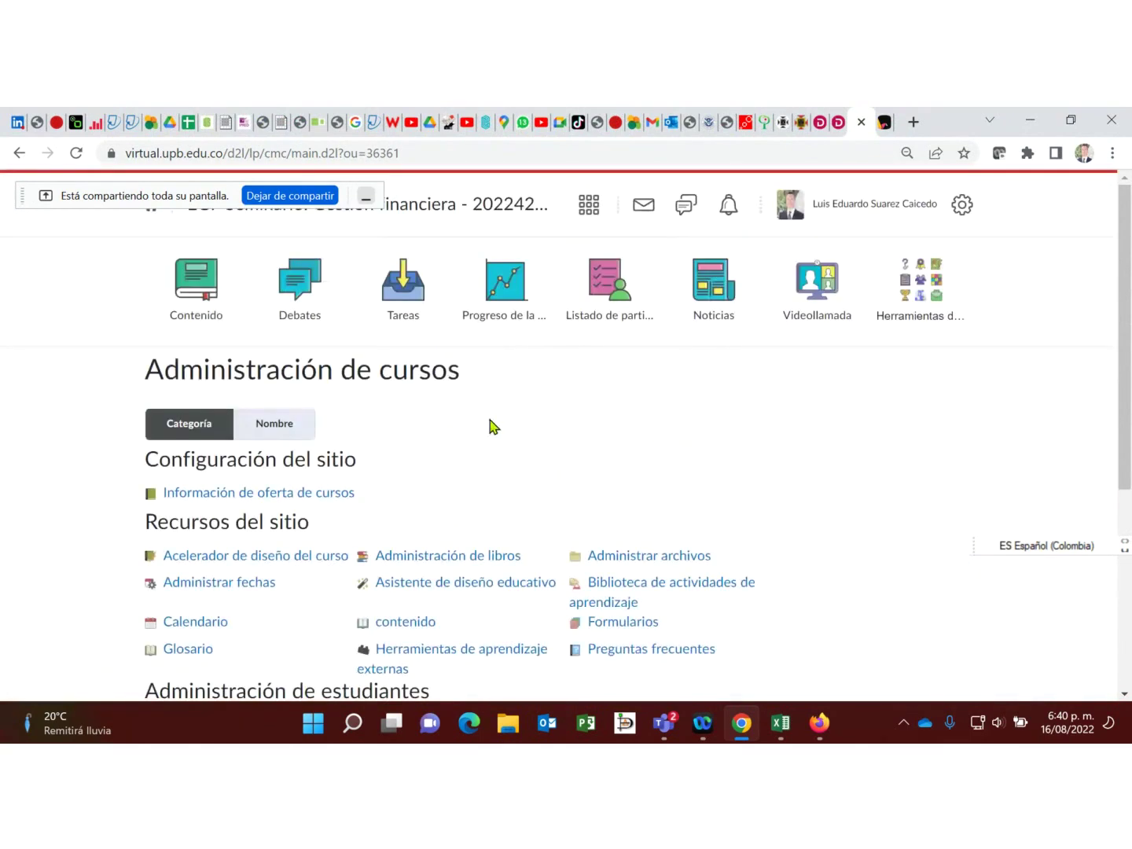
pyautogui.scroll(-1, 441, 529)
pyautogui.click(236, 495)
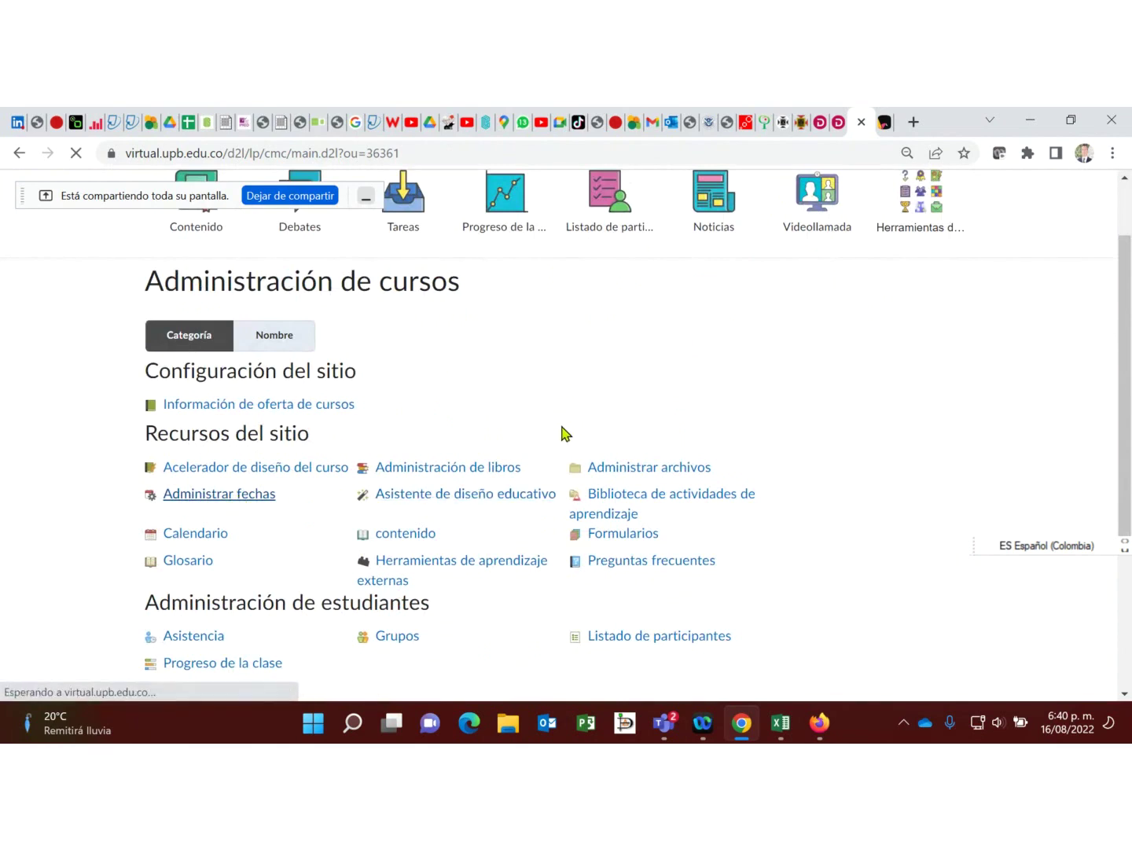
# Step: Set the final date of the news item ENLACE PADLET PARA PUBLICAR VIDEO - ANÁLISIS FINANCIERO BÁSICO to 2022-08-19 and save it
pyautogui.scroll(-1, 562, 428)
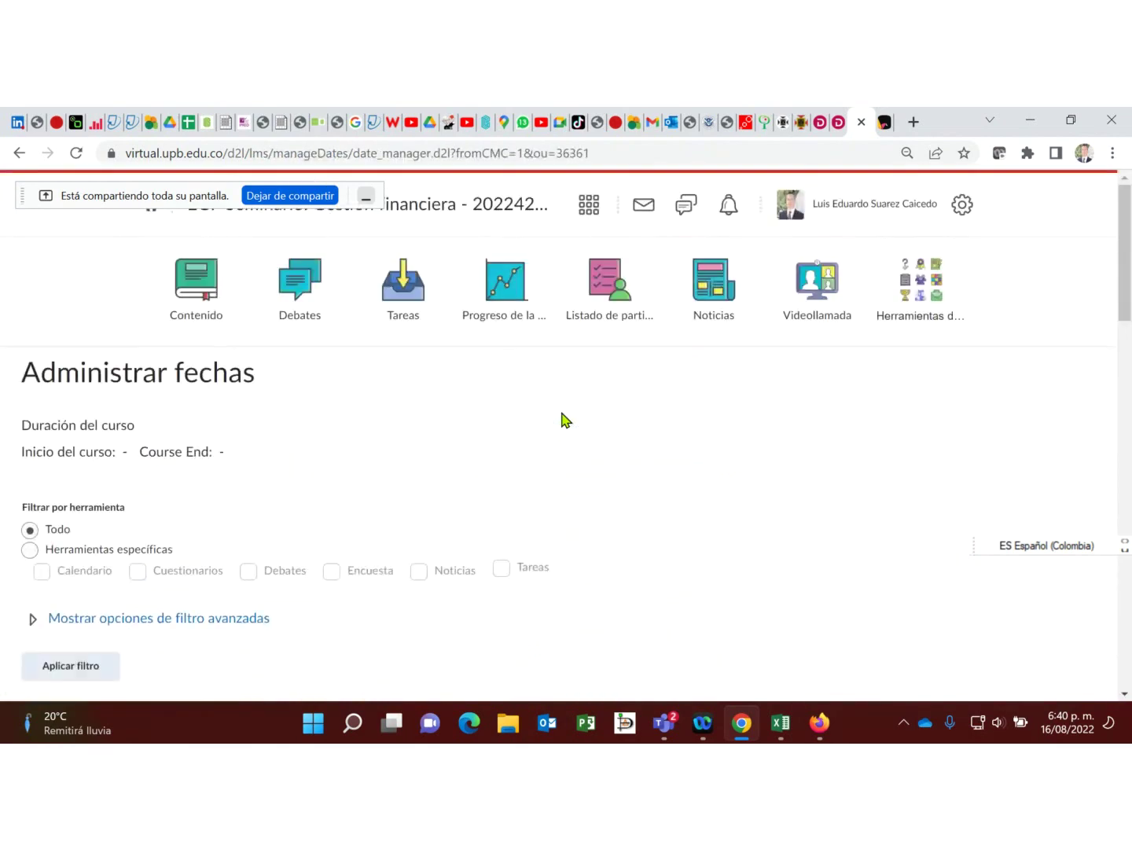
pyautogui.scroll(-10, 572, 467)
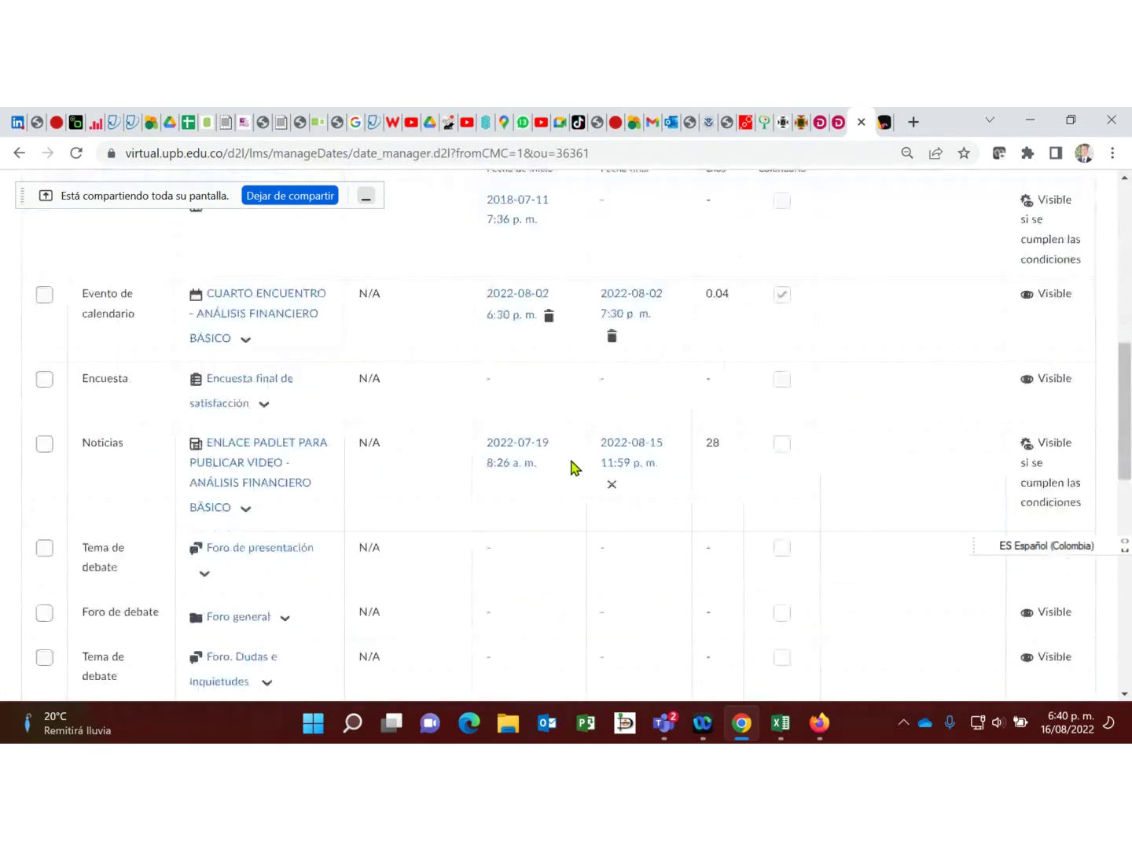
pyautogui.scroll(-2, 573, 467)
pyautogui.scroll(-2, 572, 467)
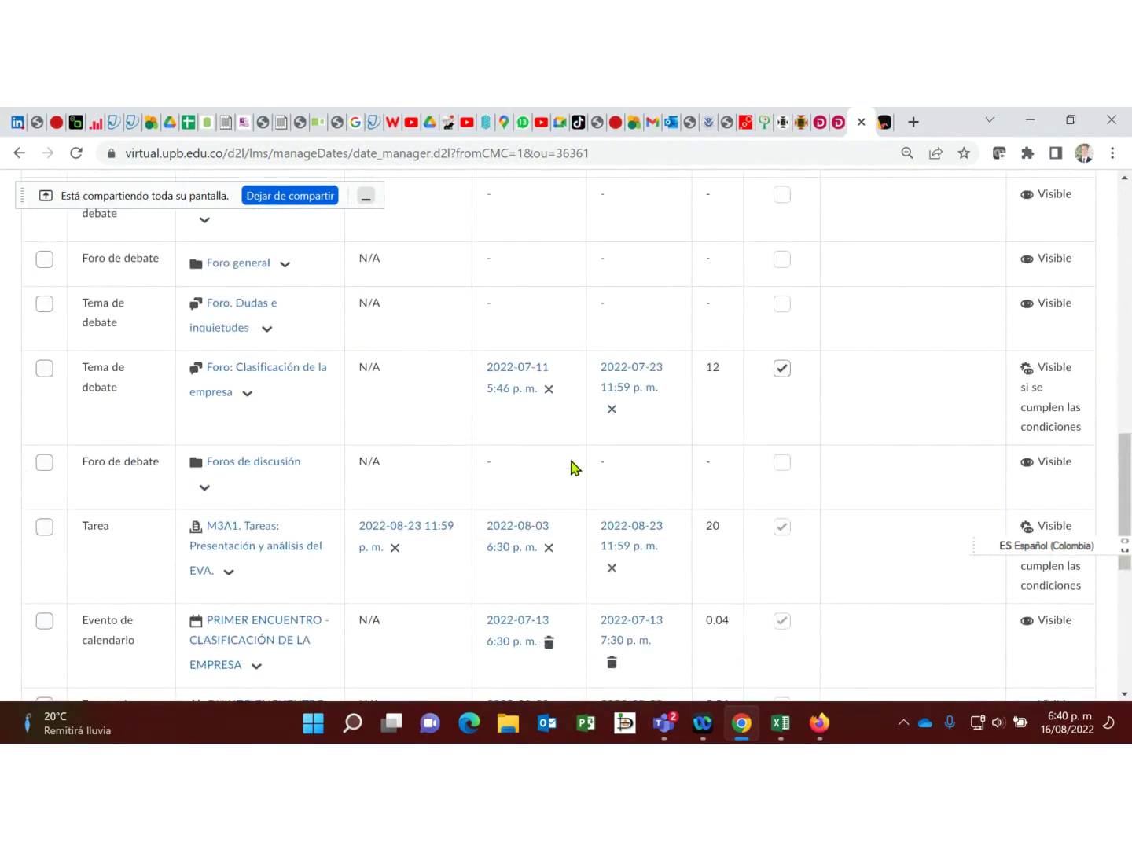
pyautogui.scroll(-2, 573, 467)
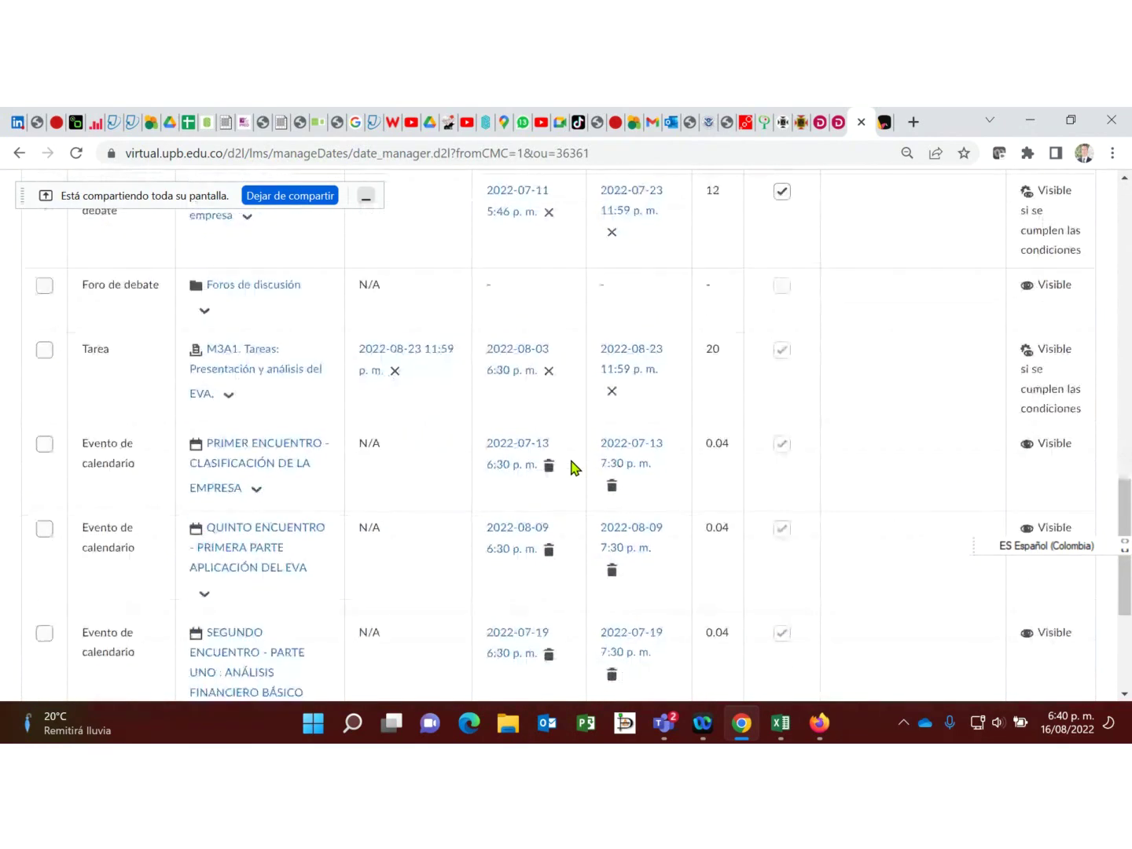
pyautogui.scroll(-2, 573, 467)
pyautogui.scroll(-1, 572, 467)
pyautogui.scroll(3, 572, 467)
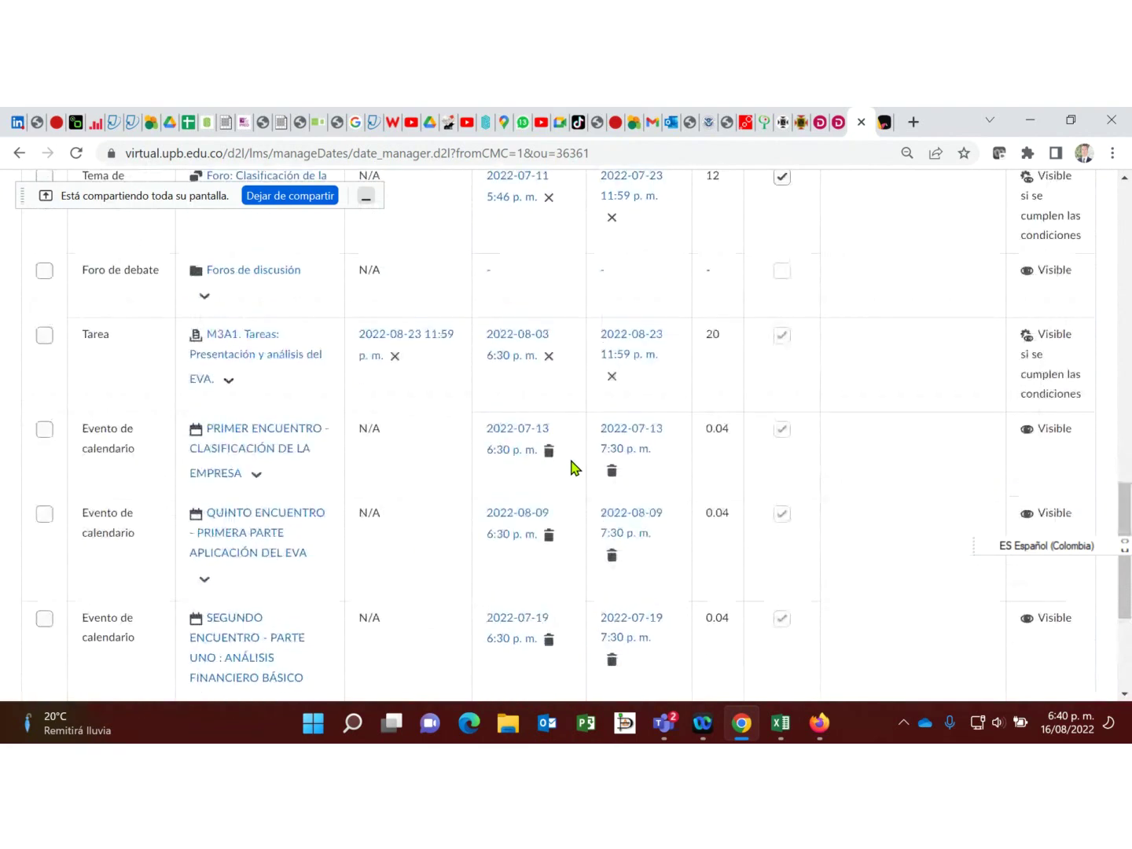
pyautogui.scroll(2, 573, 467)
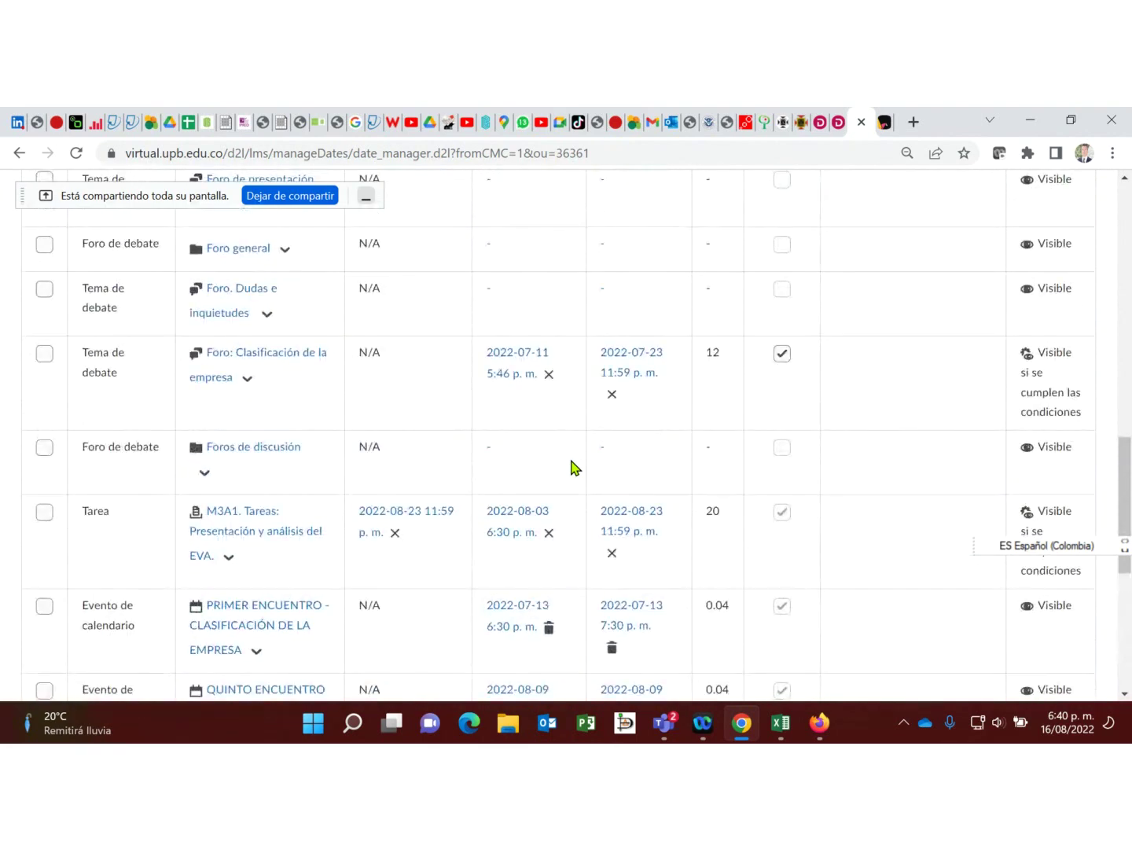
pyautogui.scroll(1, 572, 467)
pyautogui.scroll(2, 573, 467)
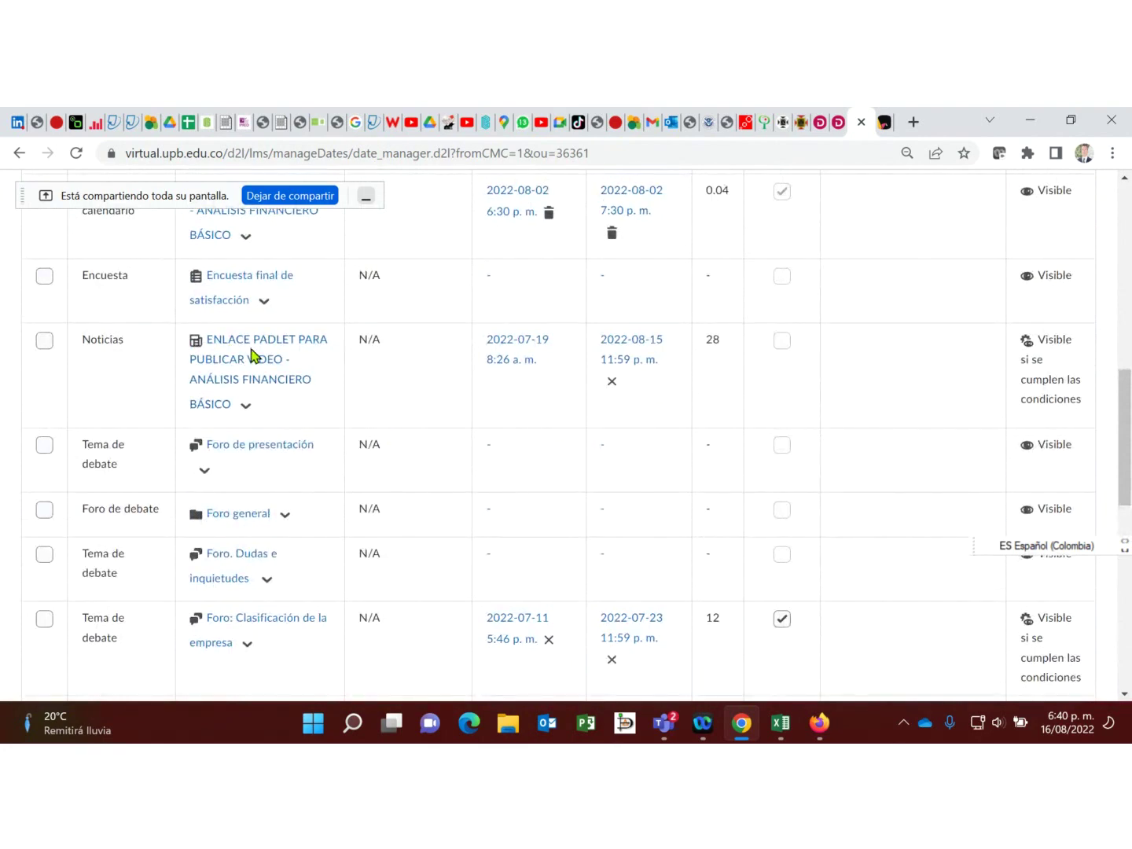
pyautogui.scroll(3, 647, 386)
pyautogui.scroll(-2, 646, 387)
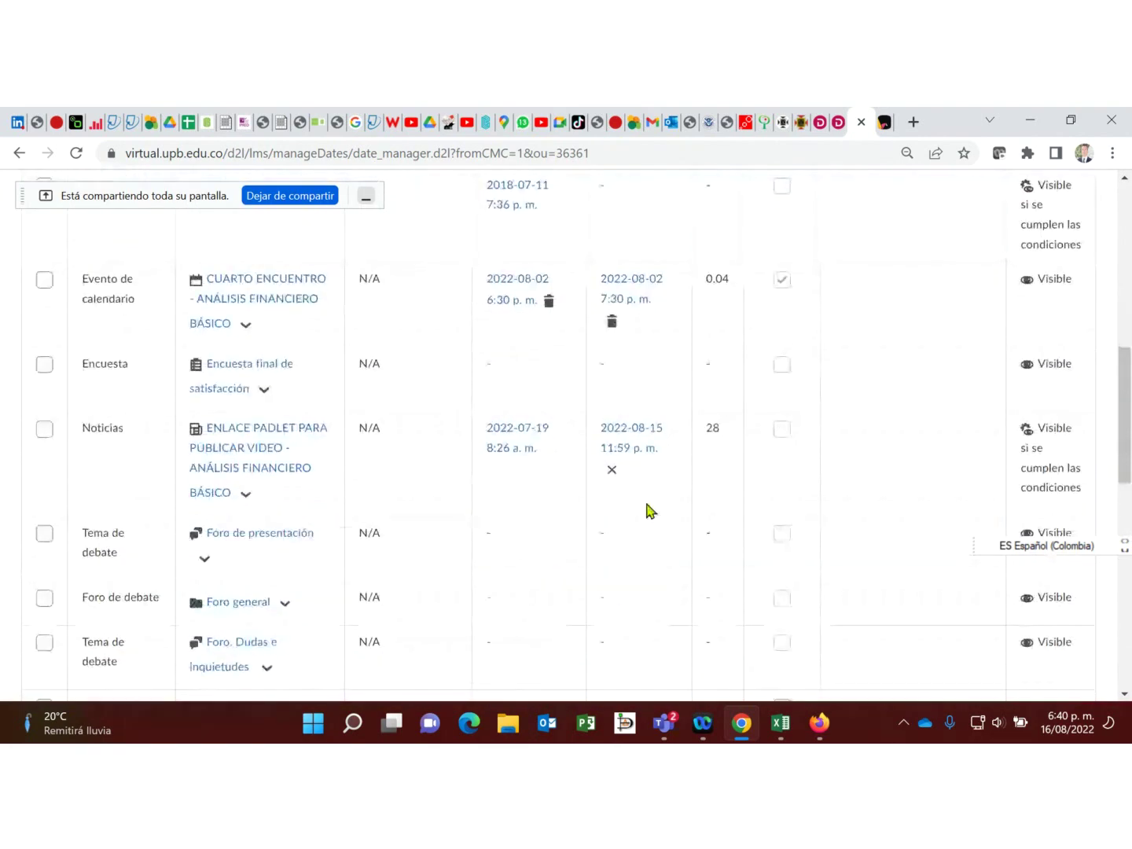
pyautogui.click(640, 434)
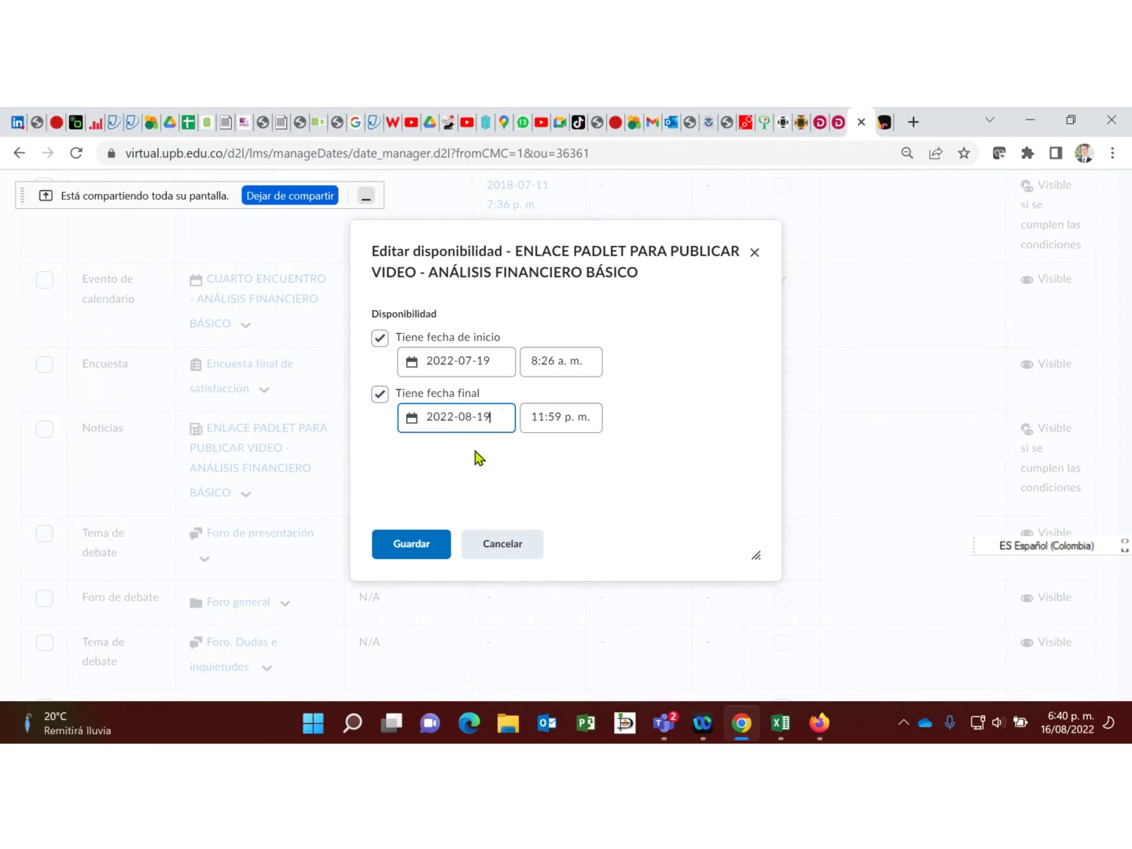
pyautogui.click(423, 553)
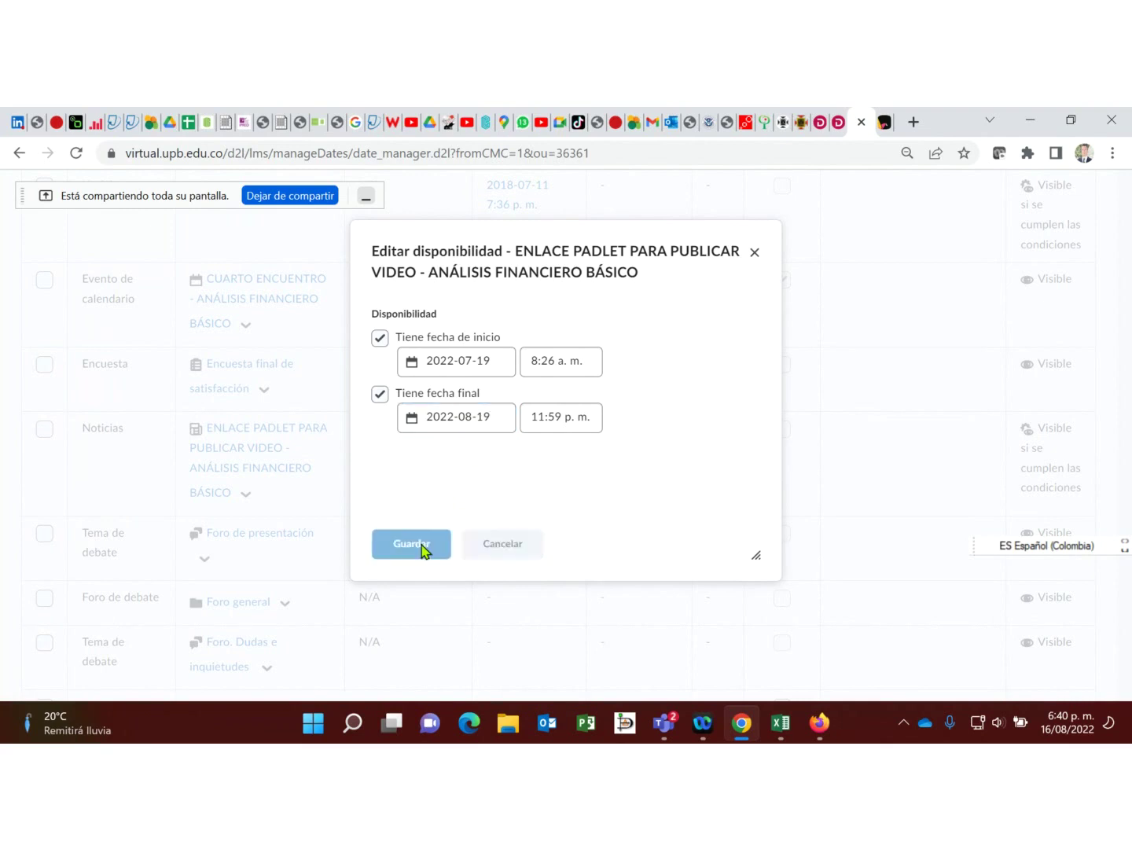
# Step: Restore the browser from full screen and widen its window over the meeting's video area
pyautogui.scroll(3, 863, 325)
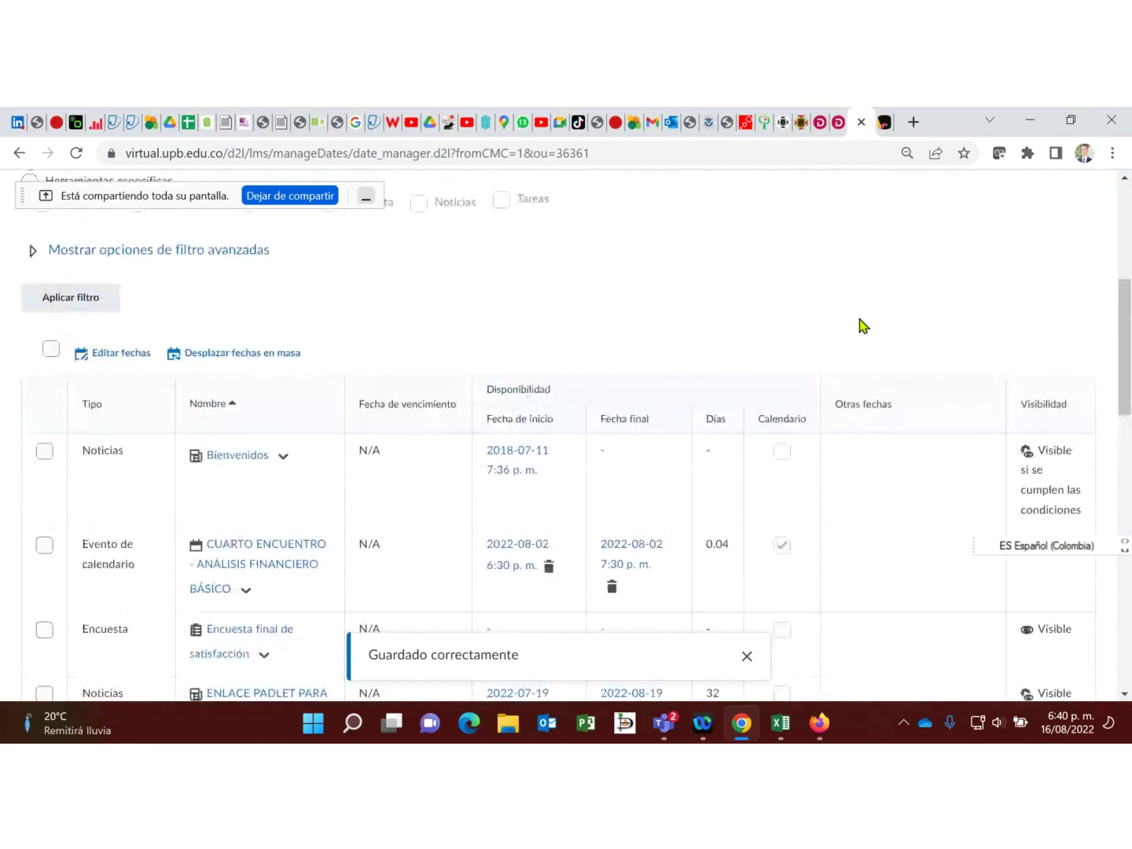
pyautogui.click(1071, 126)
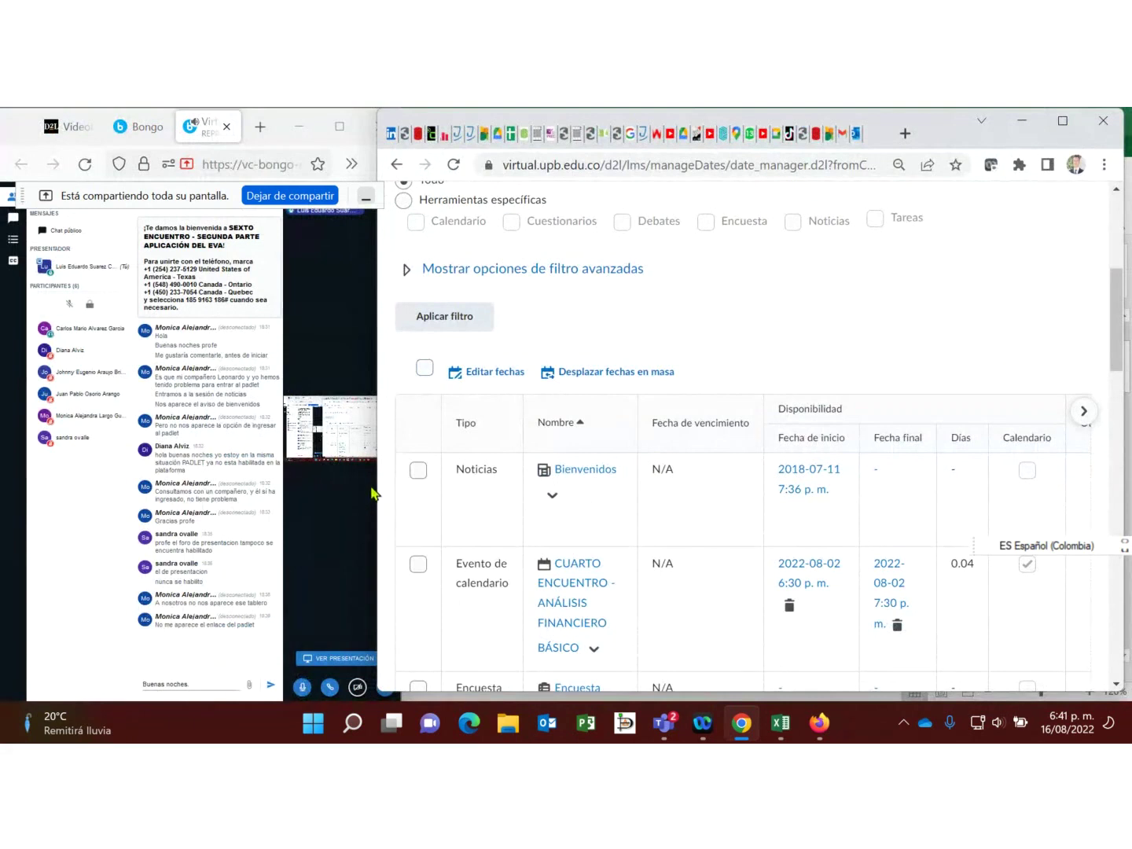
pyautogui.moveTo(374, 483); pyautogui.dragTo(283, 487)
# Step: Reopen the course's Noticias page, check the Padlet announcement's final date and status, and follow its Padlet link
pyautogui.click(644, 426)
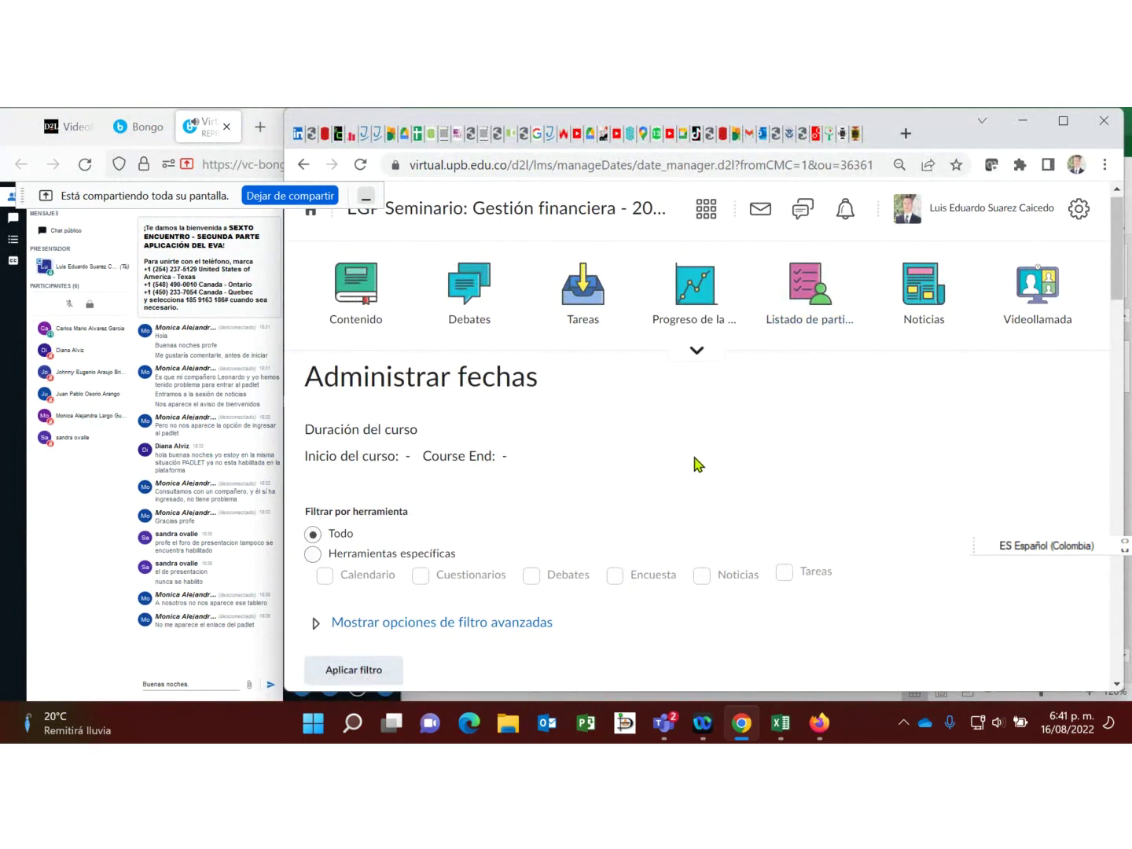
pyautogui.scroll(-5, 698, 464)
pyautogui.scroll(5, 697, 464)
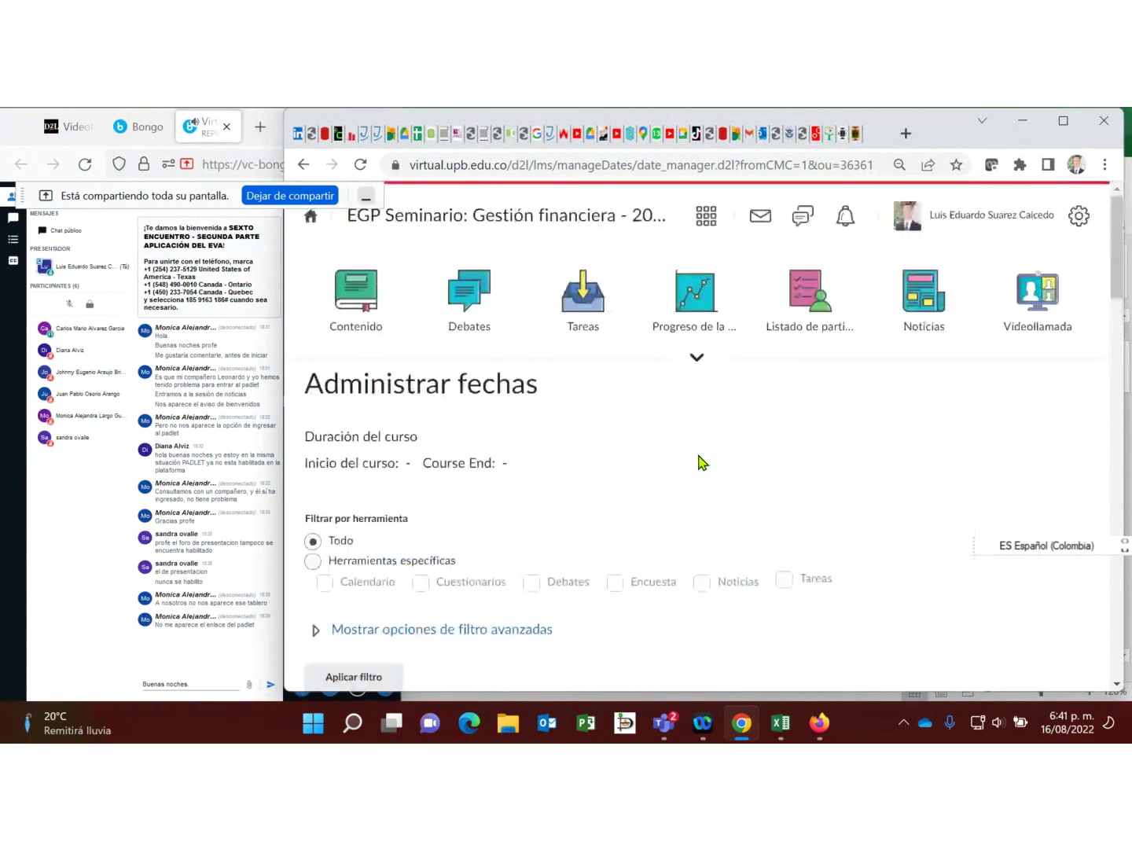
pyautogui.click(916, 291)
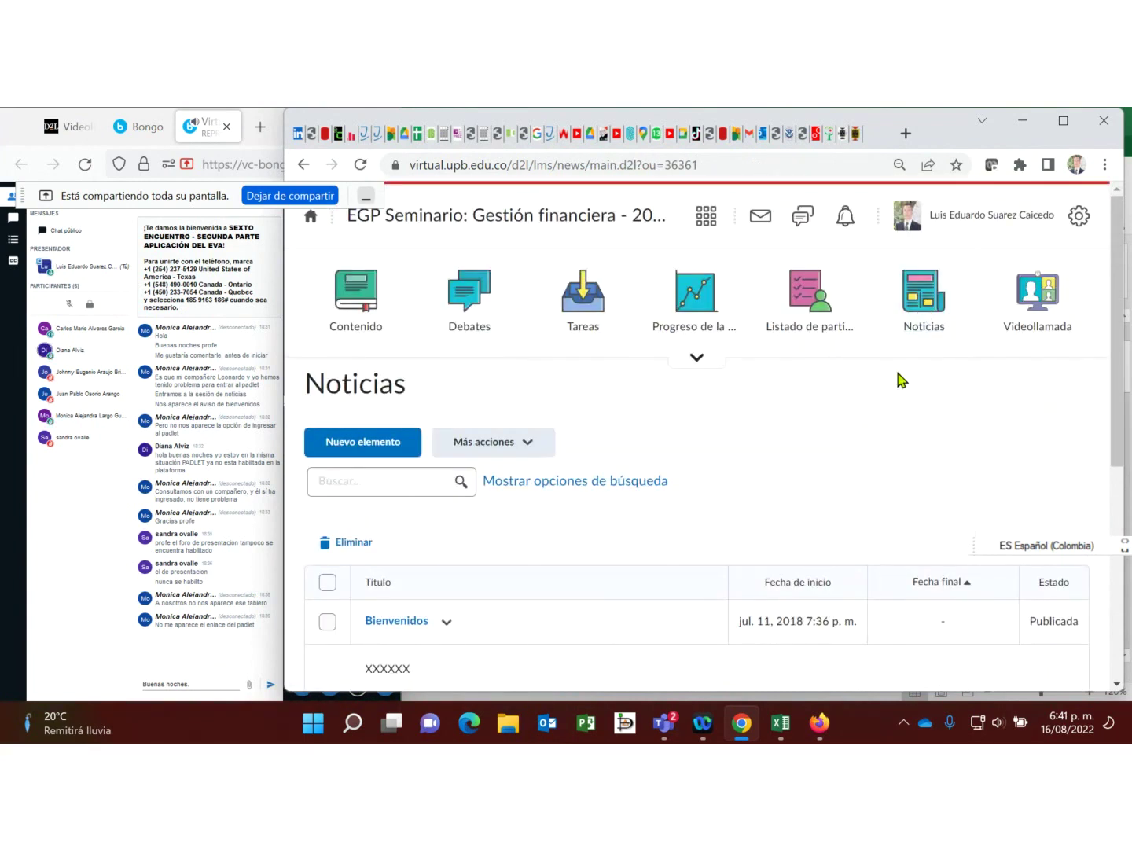
pyautogui.click(929, 313)
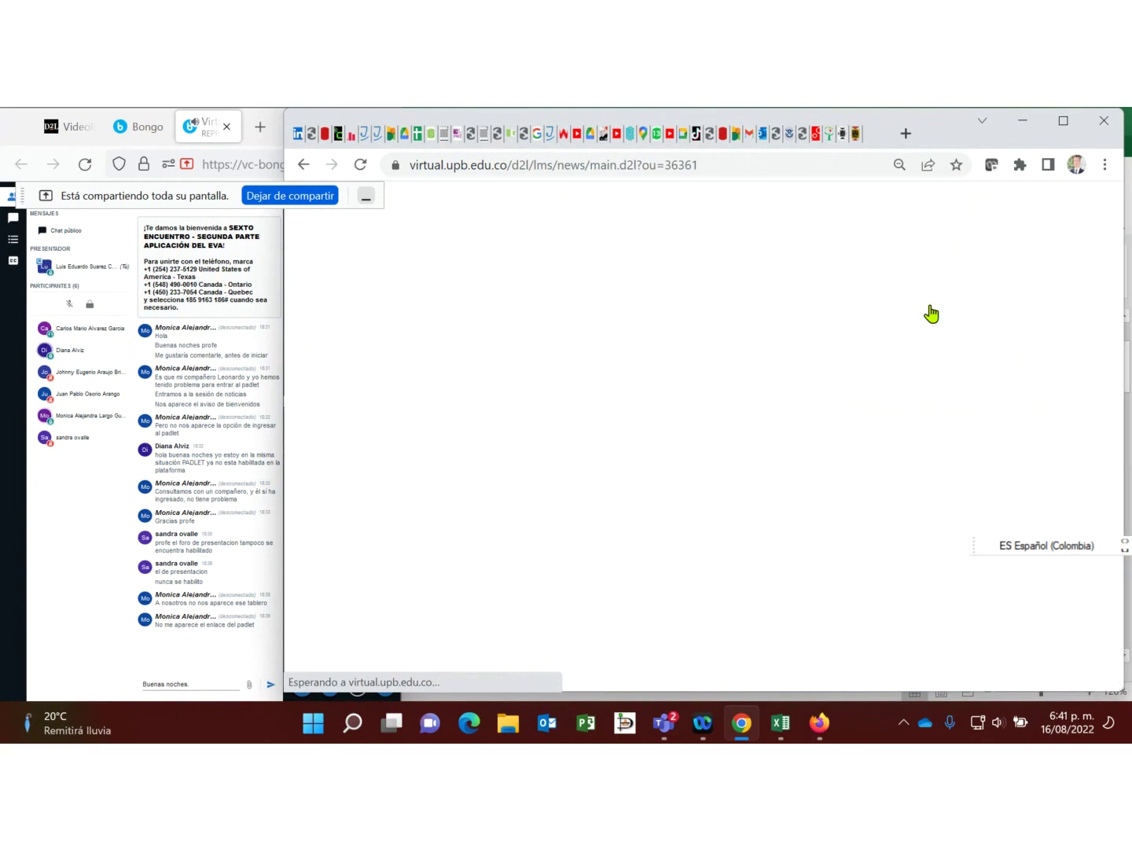
pyautogui.scroll(-4, 684, 495)
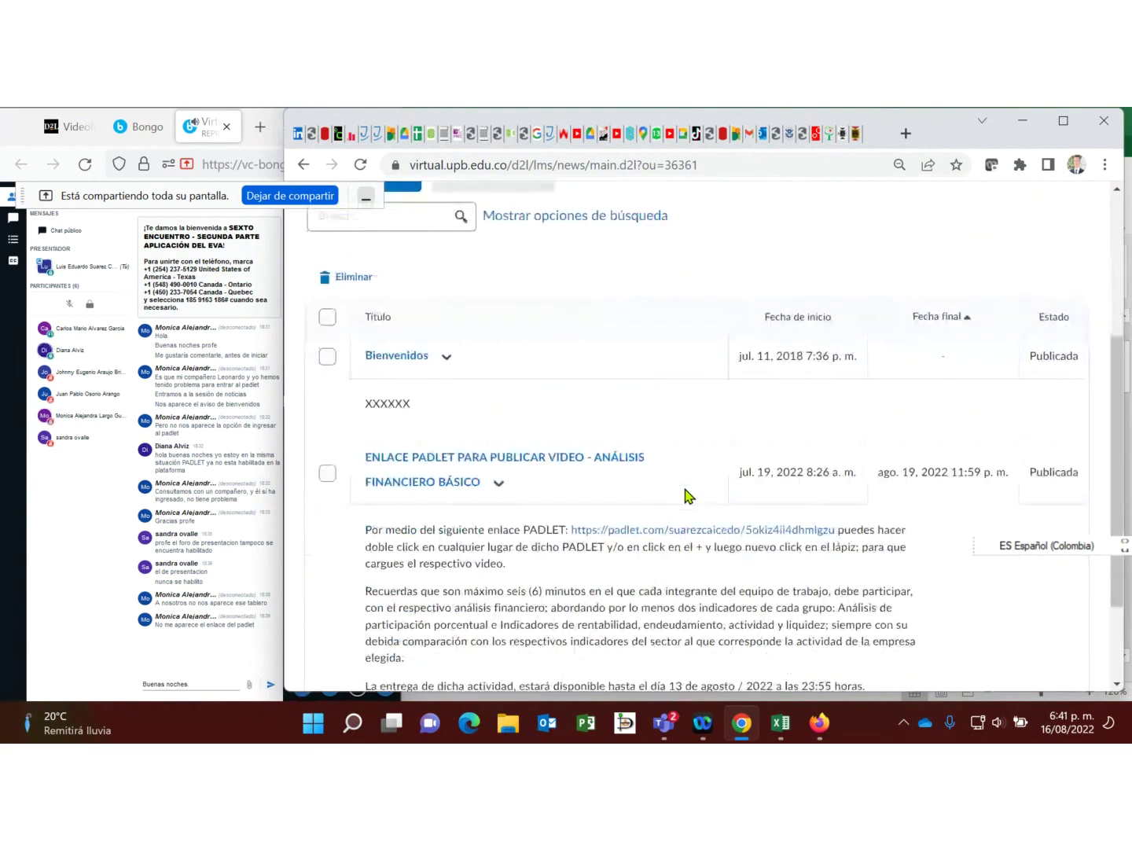
pyautogui.click(687, 532)
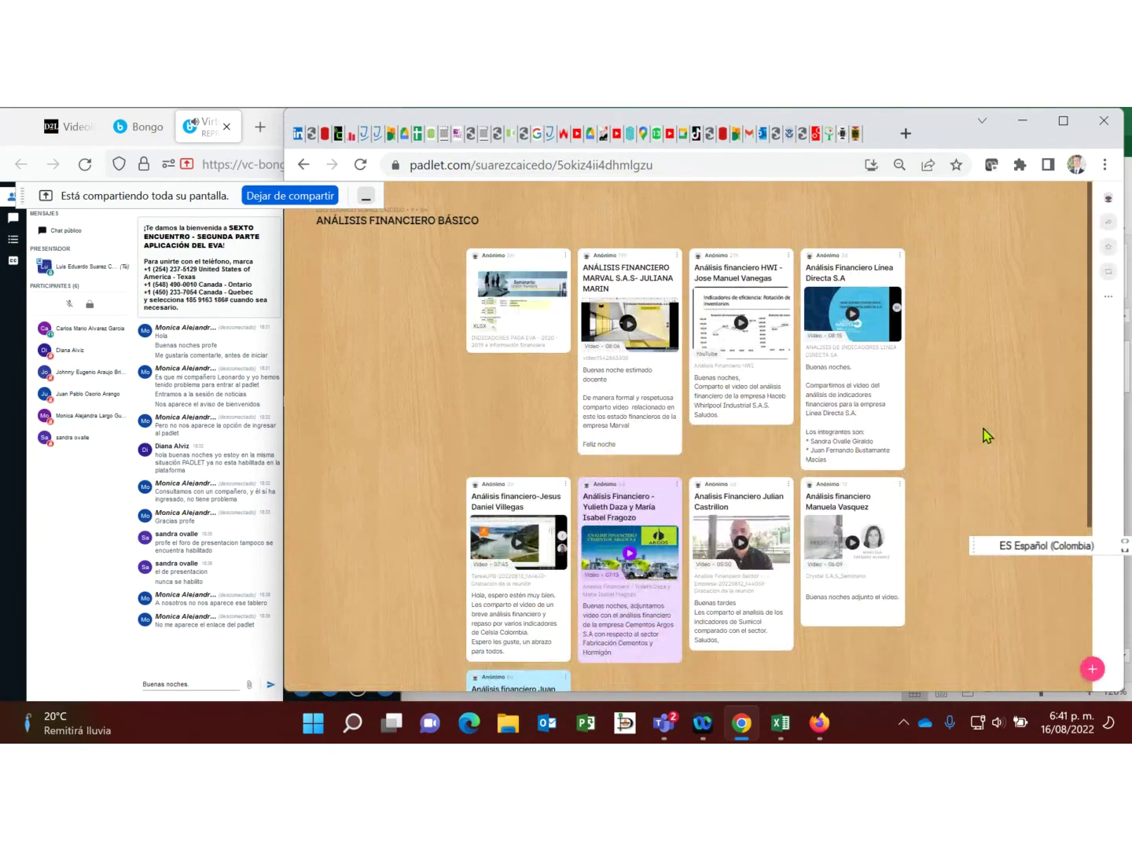
# Step: Start a new post on the Padlet board, bring up its file picker and dismiss it without choosing a file
pyautogui.doubleClick(987, 435)
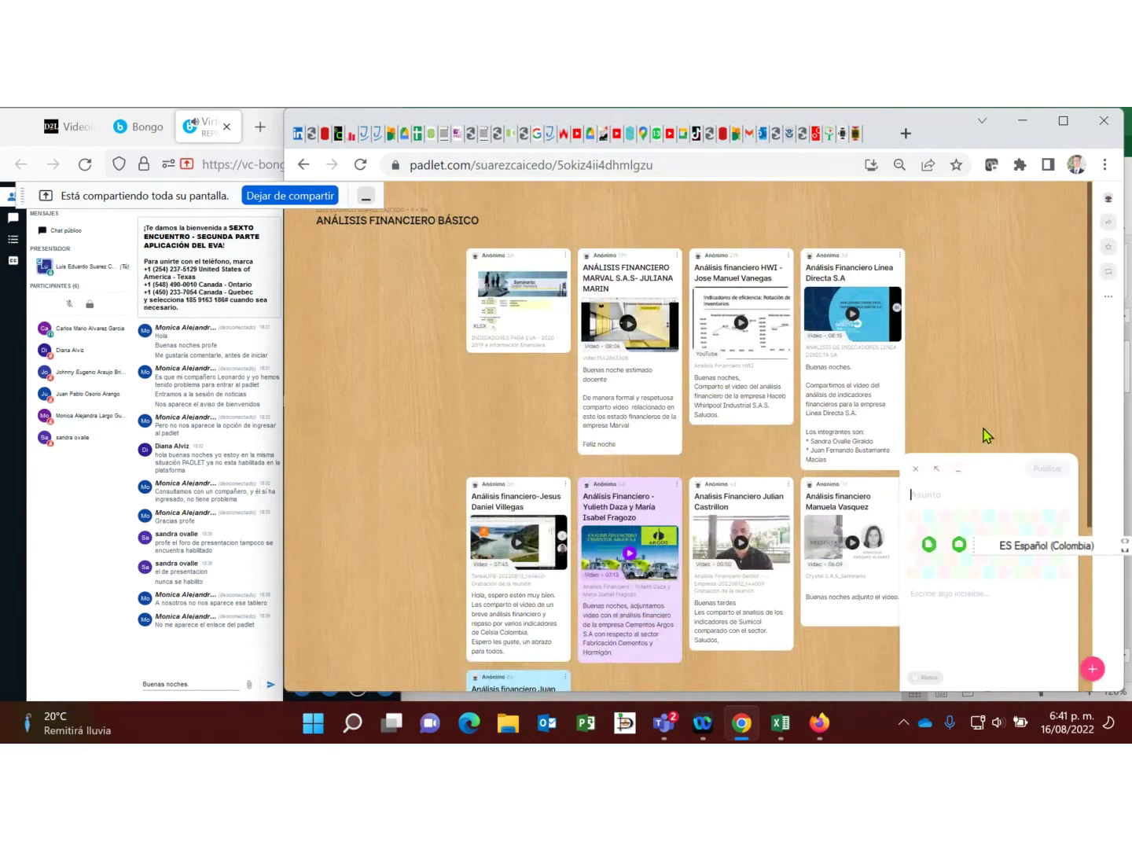
pyautogui.click(929, 547)
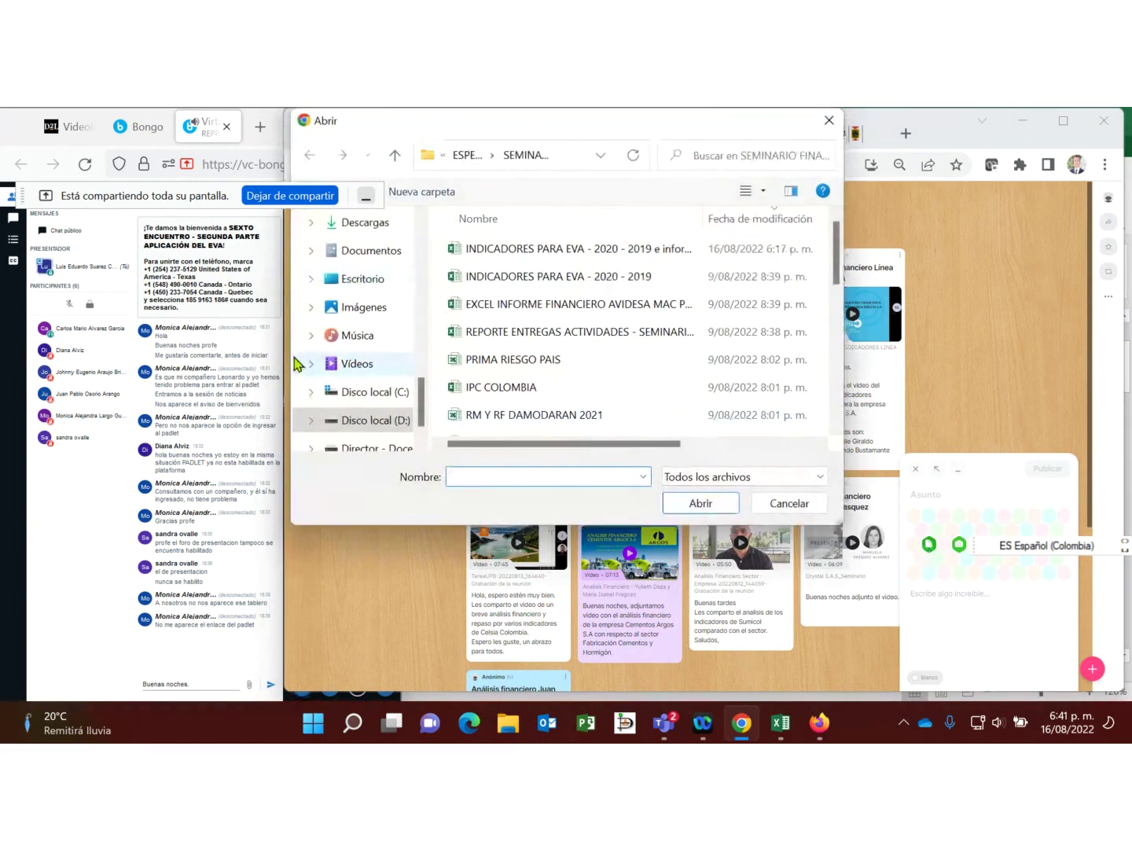
pyautogui.click(828, 121)
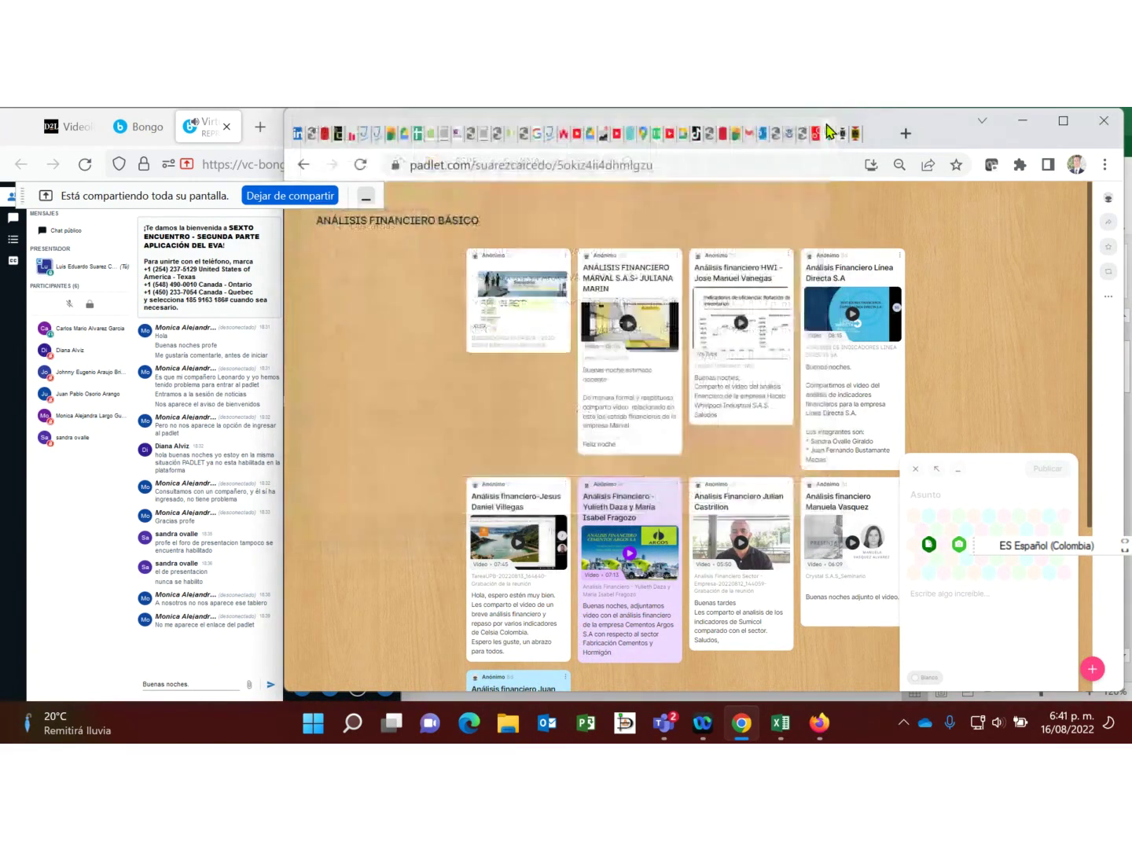
# Step: Delete the post with the INDICADORES PARA EVA Excel file from the Padlet board and close the empty draft post
pyautogui.click(565, 256)
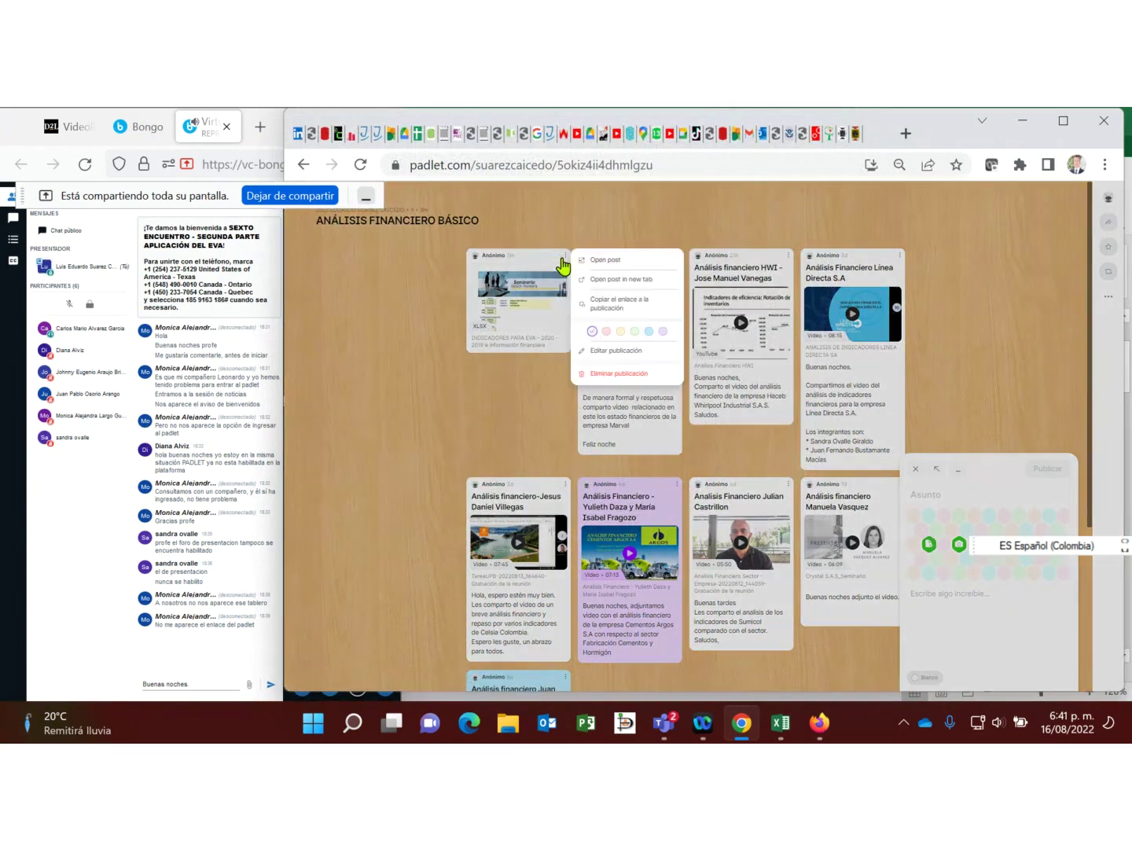
pyautogui.click(629, 374)
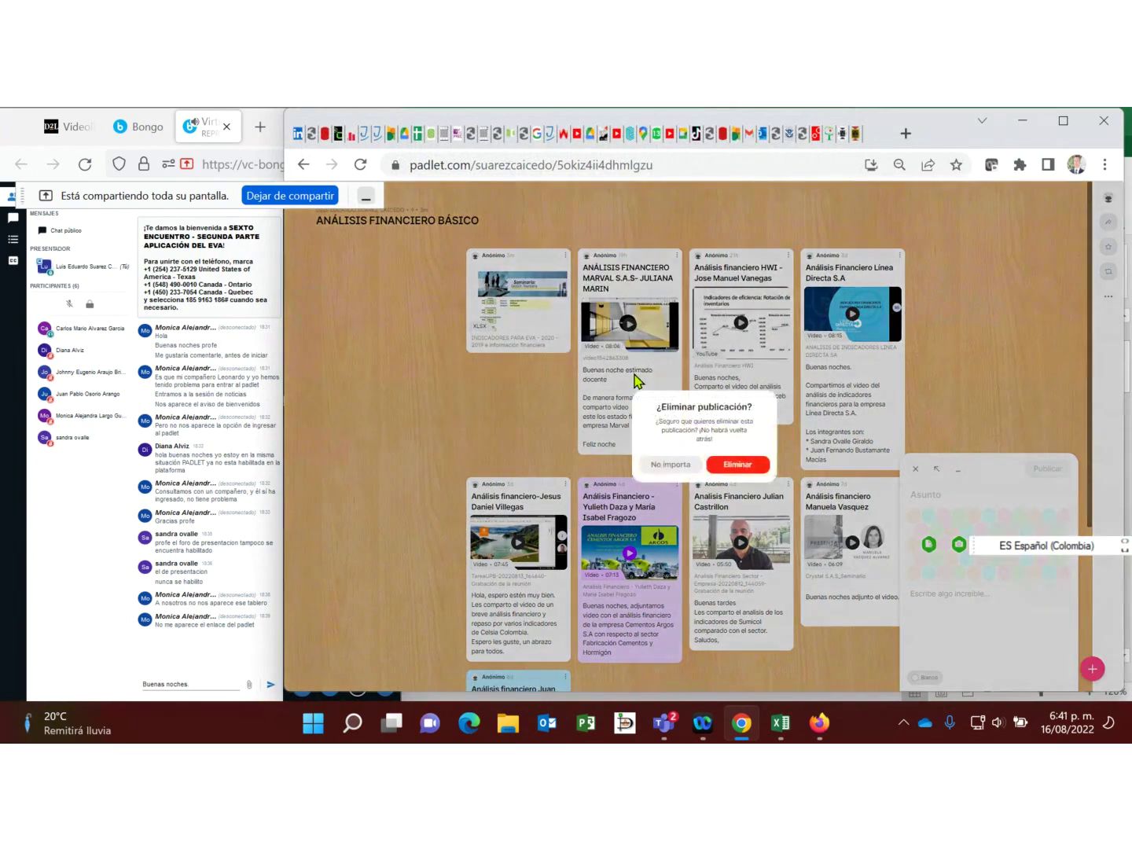
pyautogui.click(733, 471)
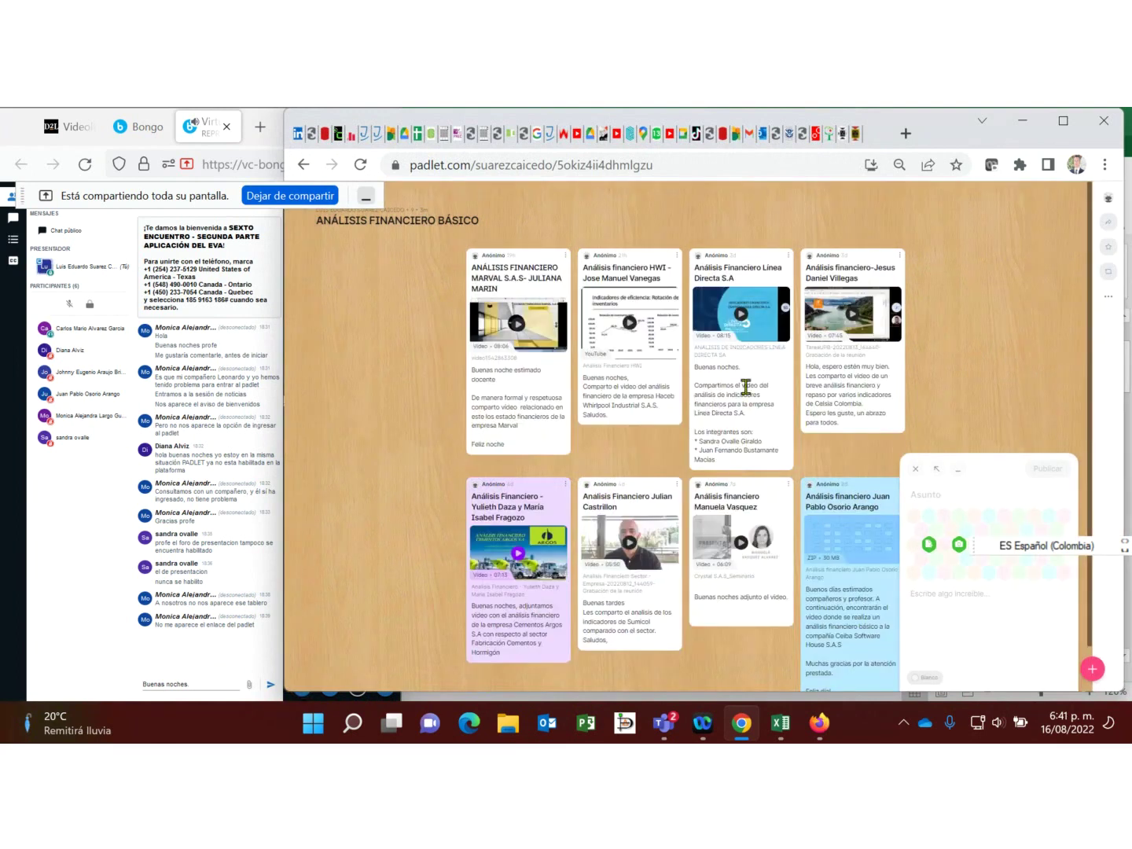
pyautogui.scroll(-1, 809, 378)
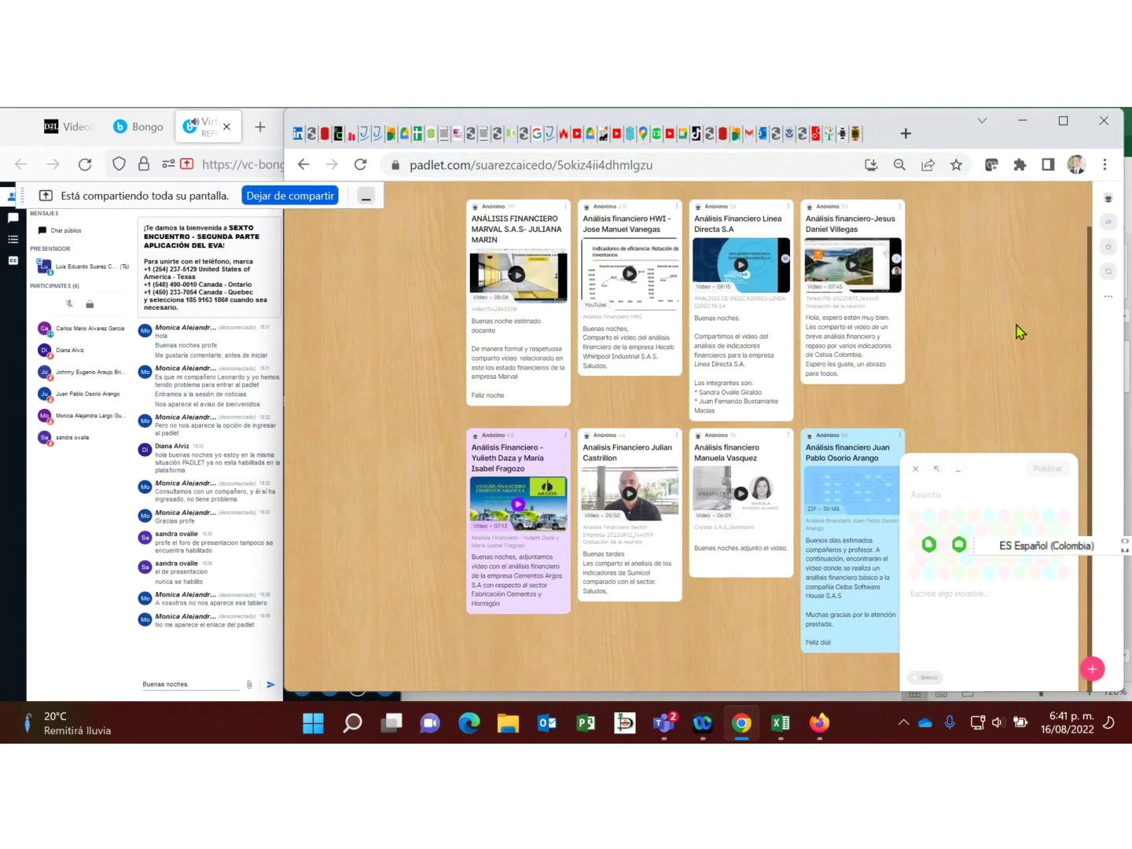
pyautogui.click(916, 469)
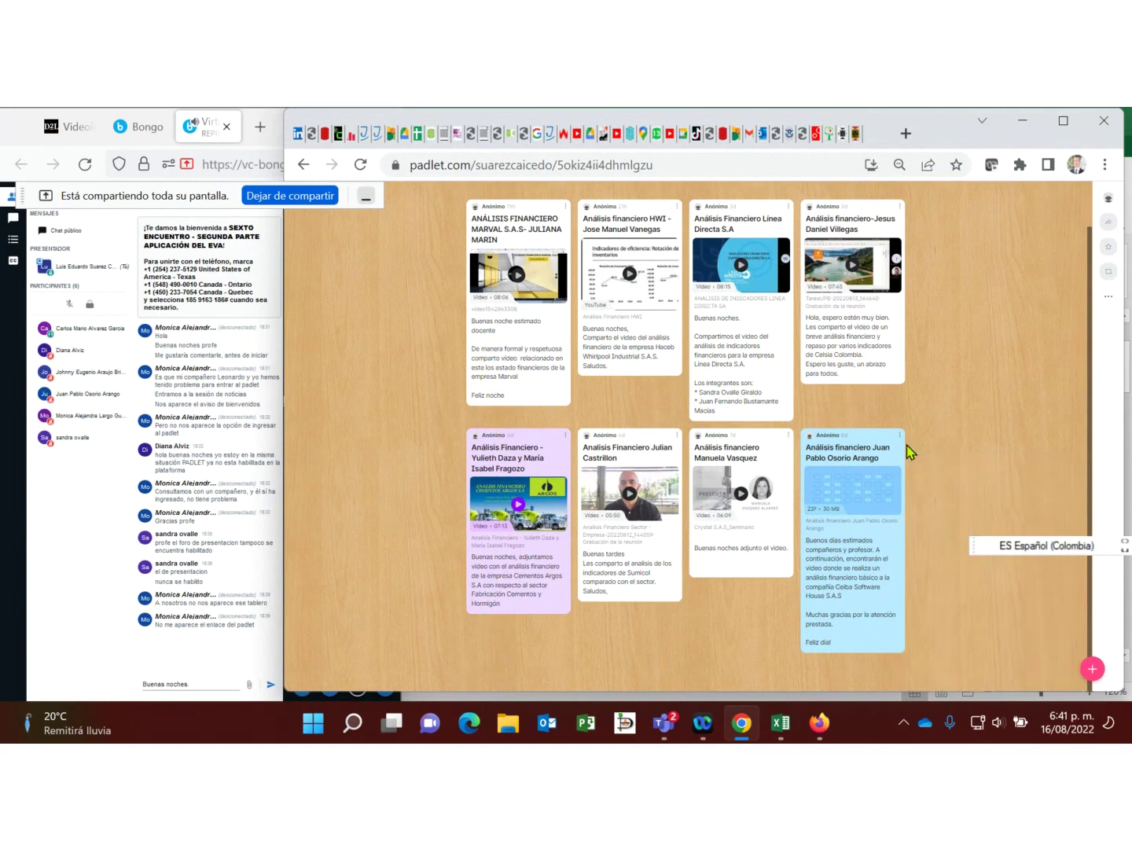
pyautogui.click(206, 681)
pyautogui.click(206, 681)
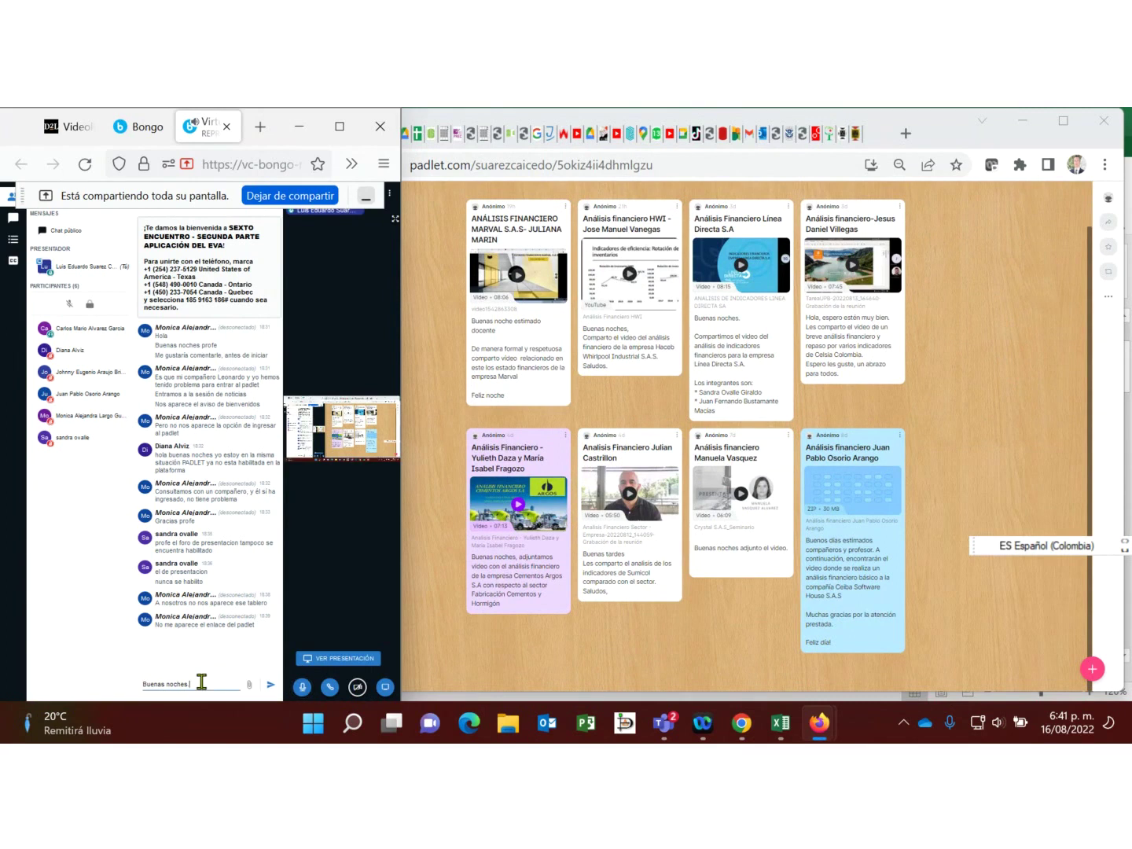
pyautogui.click(405, 500)
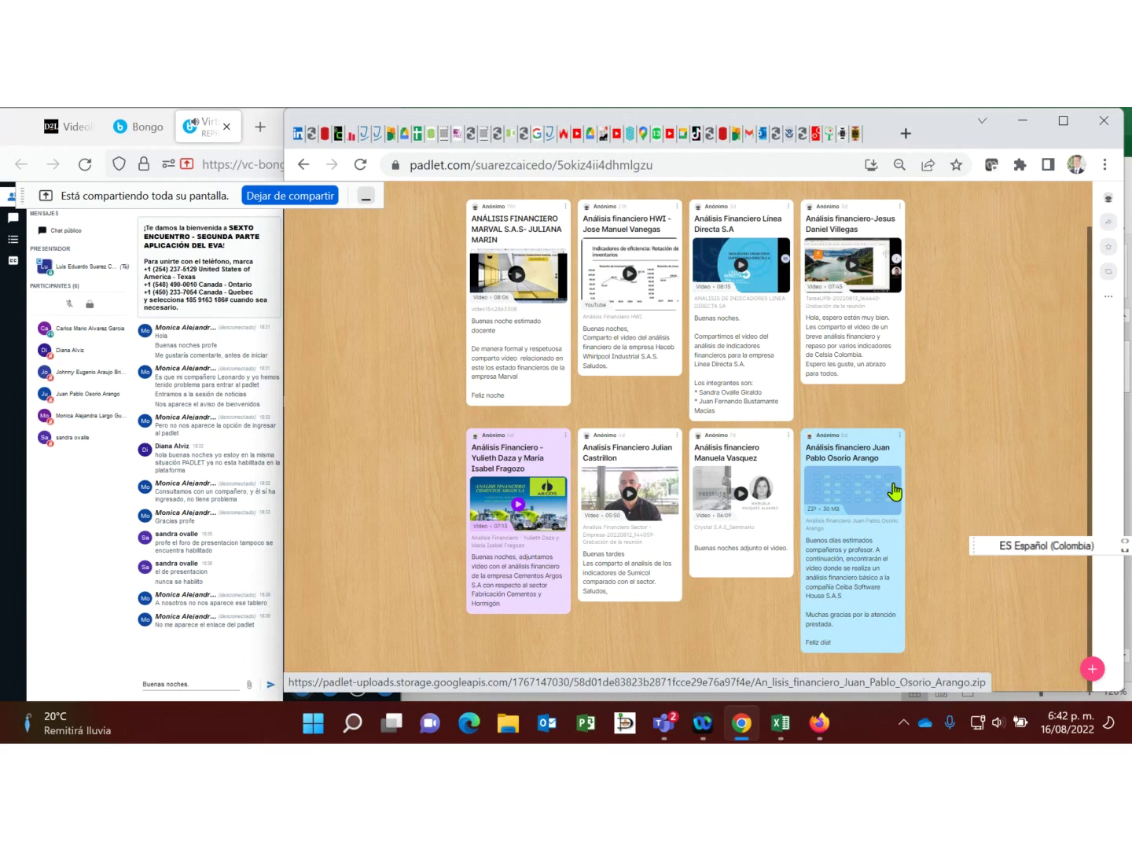
# Step: Switch to the INDICADORES PARA EVA workbook in Excel and arrange its window beside the meeting chat, covering the Padlet board
pyautogui.moveTo(796, 733)
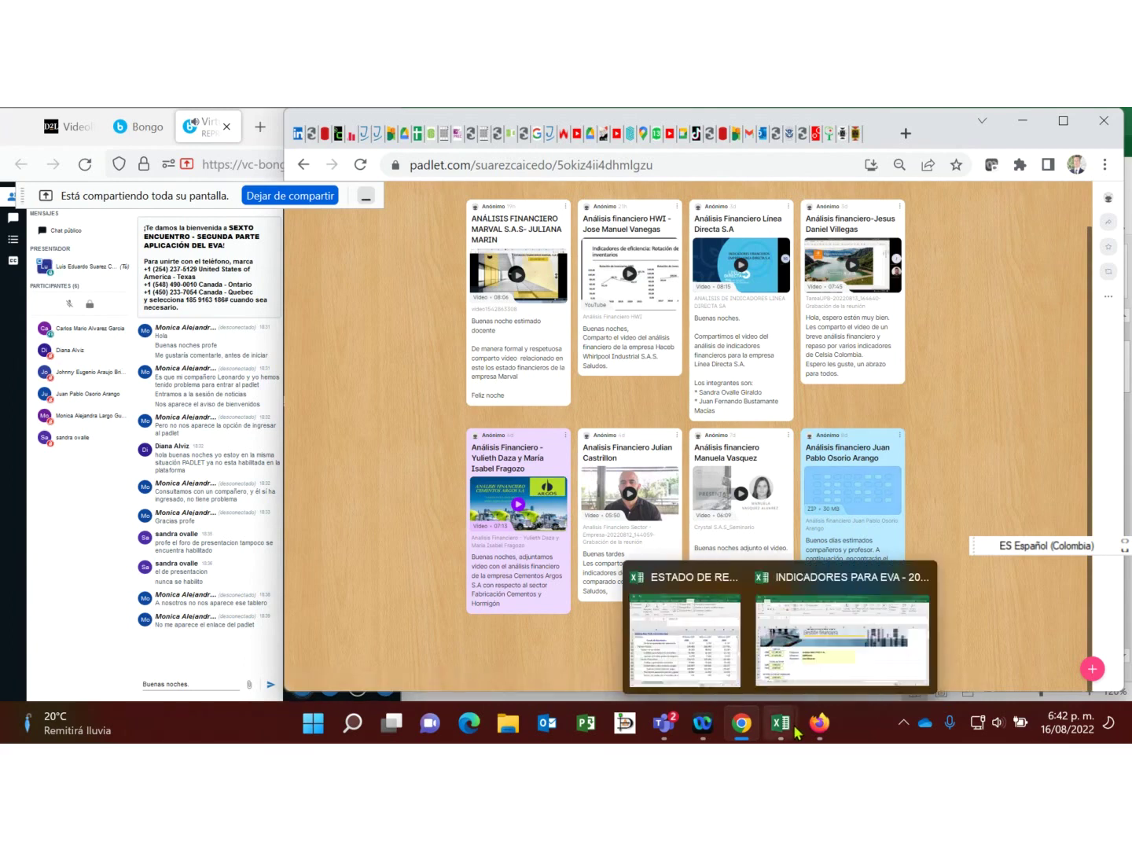
pyautogui.click(799, 678)
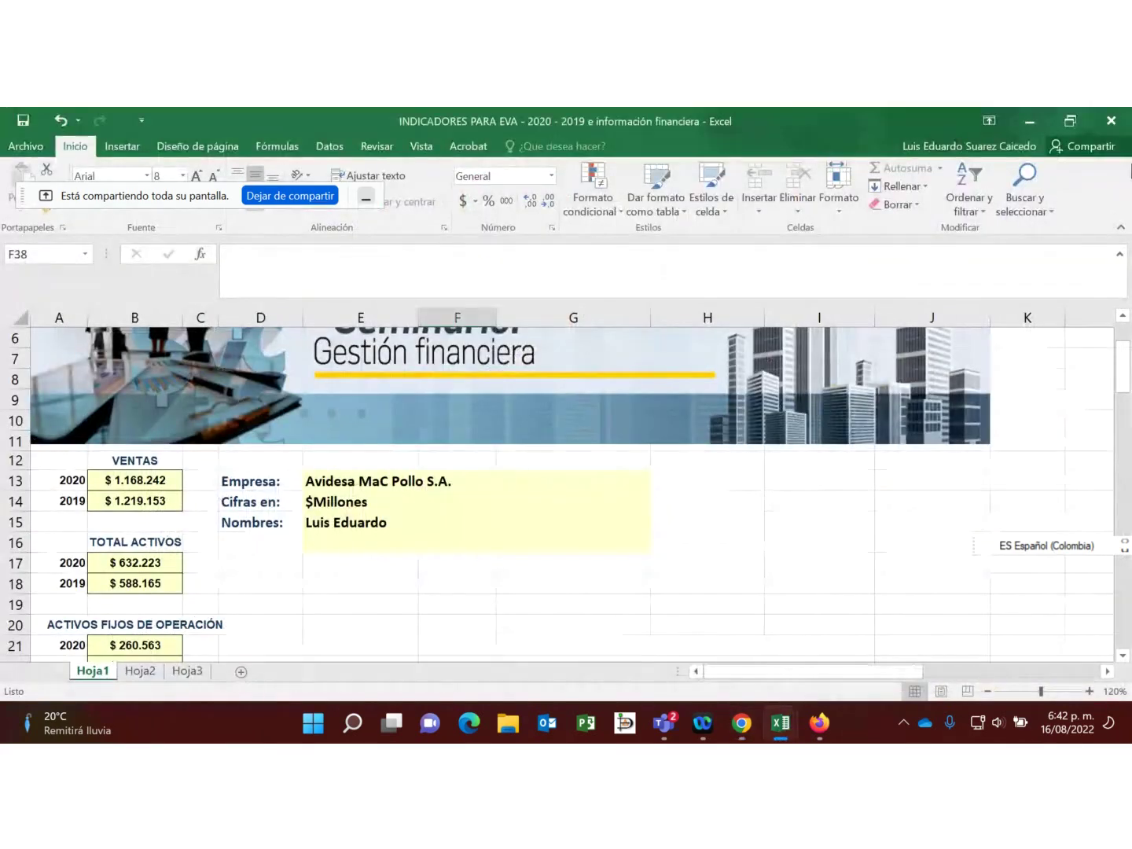
pyautogui.click(1070, 120)
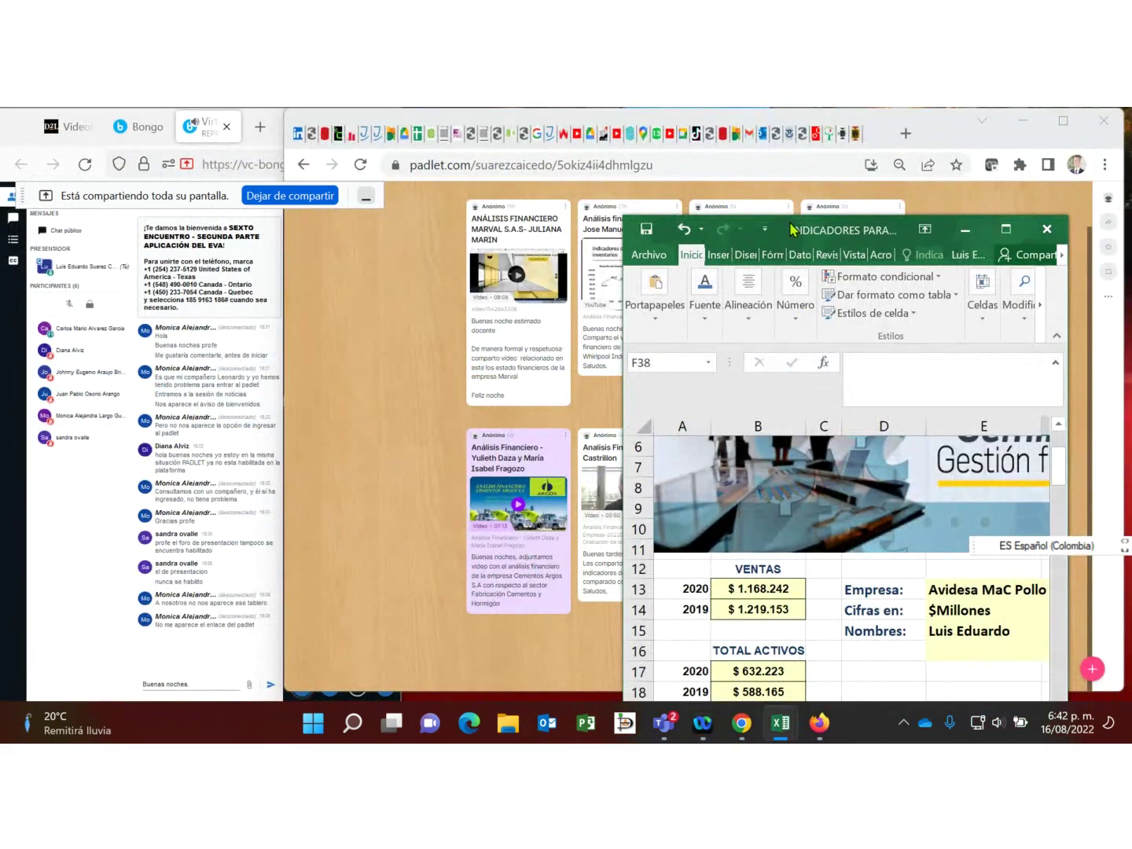
pyautogui.moveTo(809, 228); pyautogui.dragTo(1130, 115)
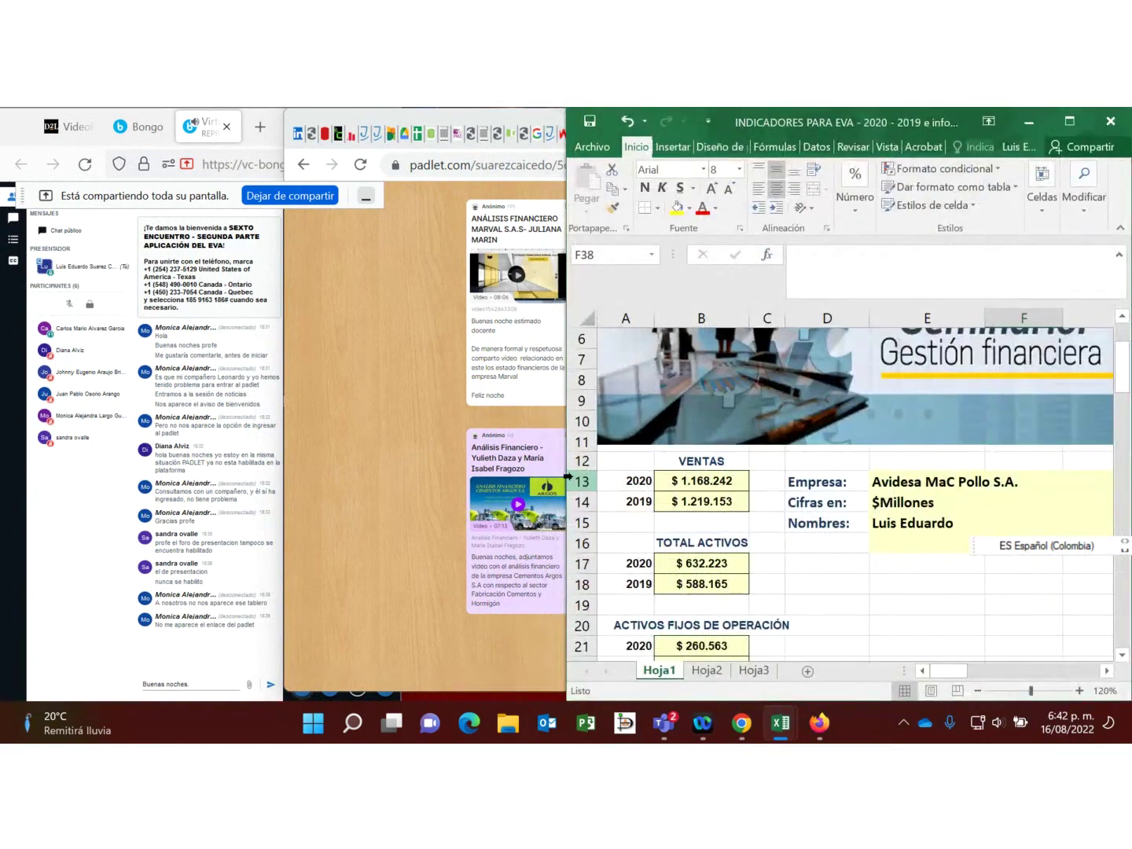
pyautogui.click(629, 478)
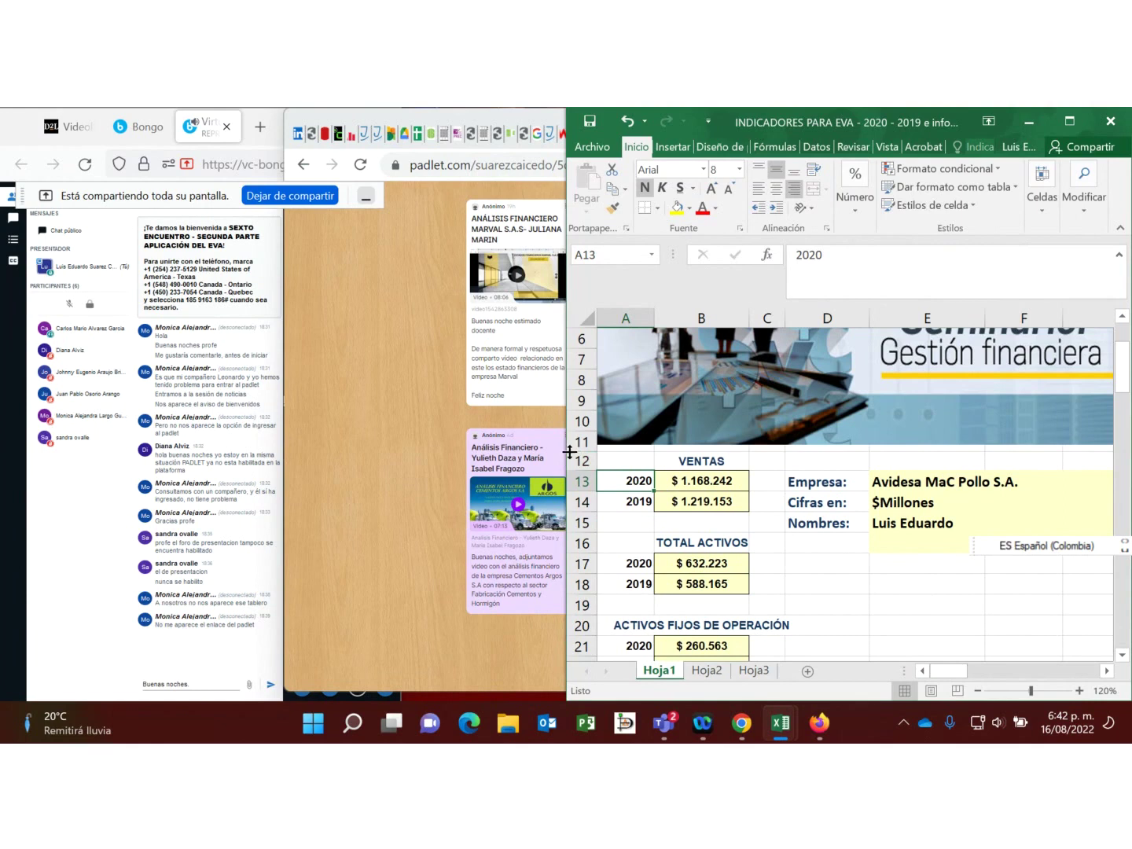
pyautogui.moveTo(571, 452); pyautogui.dragTo(260, 406)
# Step: Look through the input data on Hoja1 down to the average financial debt cost, highlighting the 2020 and 2019 unlevered betas
pyautogui.click(551, 607)
pyautogui.scroll(-5, 551, 607)
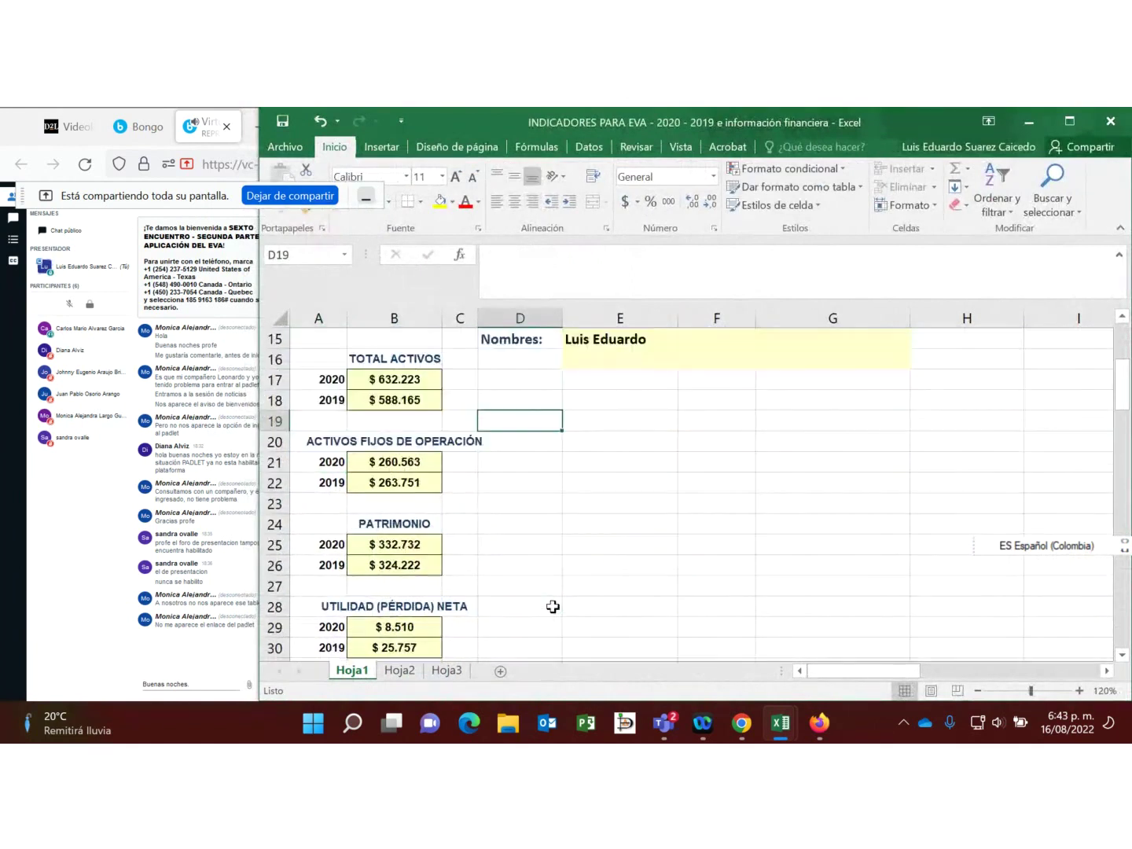
pyautogui.scroll(-2, 397, 495)
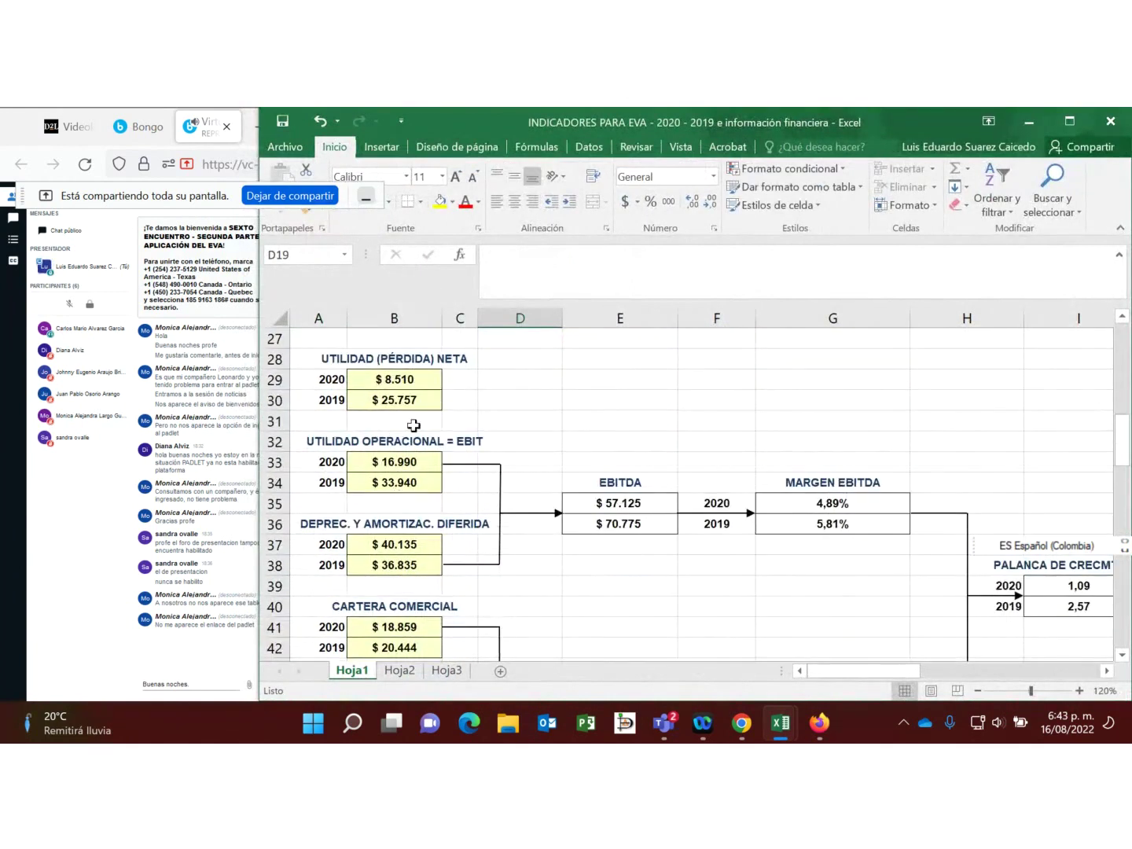
pyautogui.scroll(-6, 414, 425)
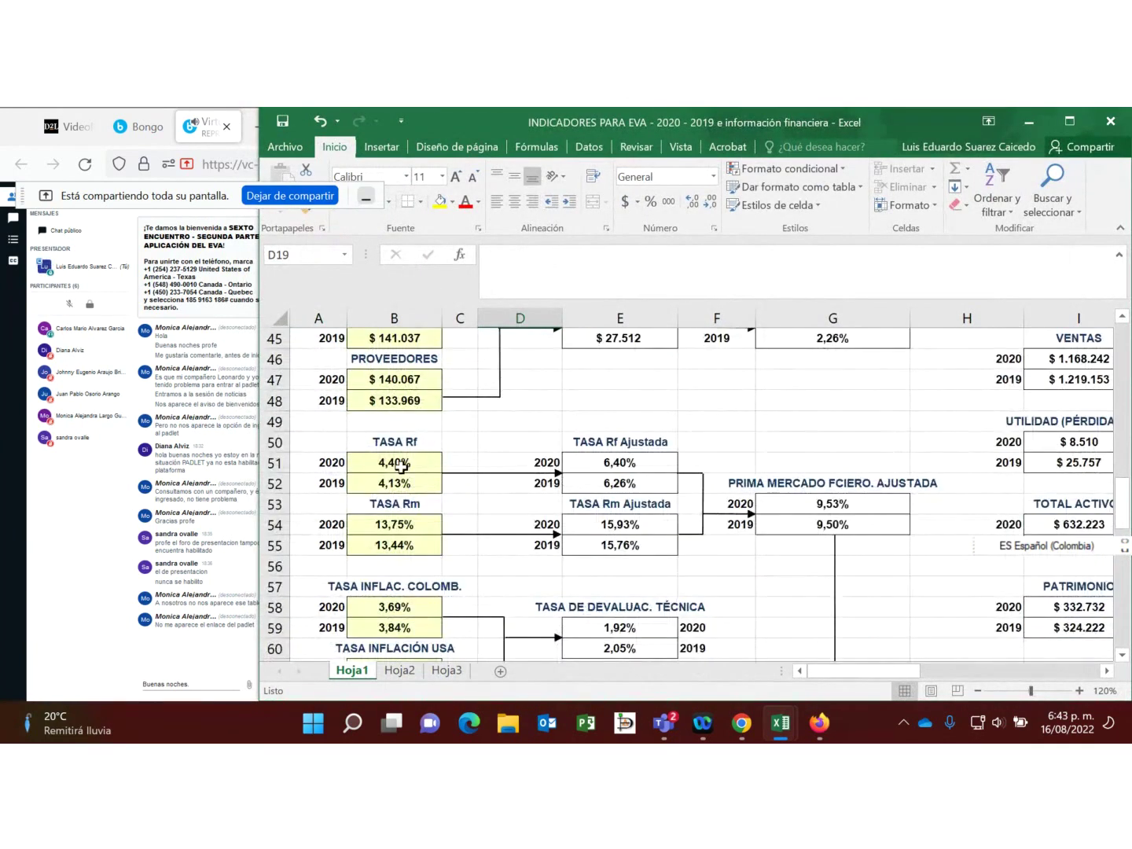
pyautogui.scroll(-5, 401, 467)
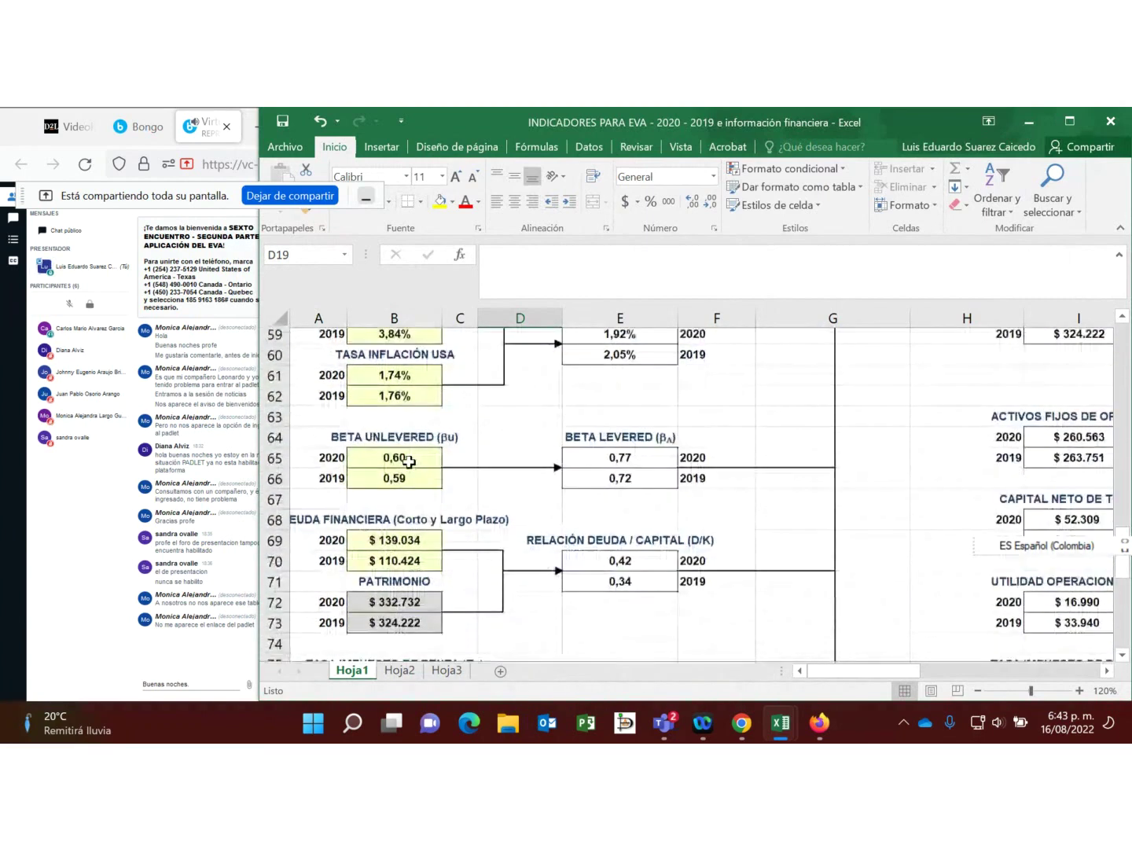
pyautogui.scroll(-1, 408, 461)
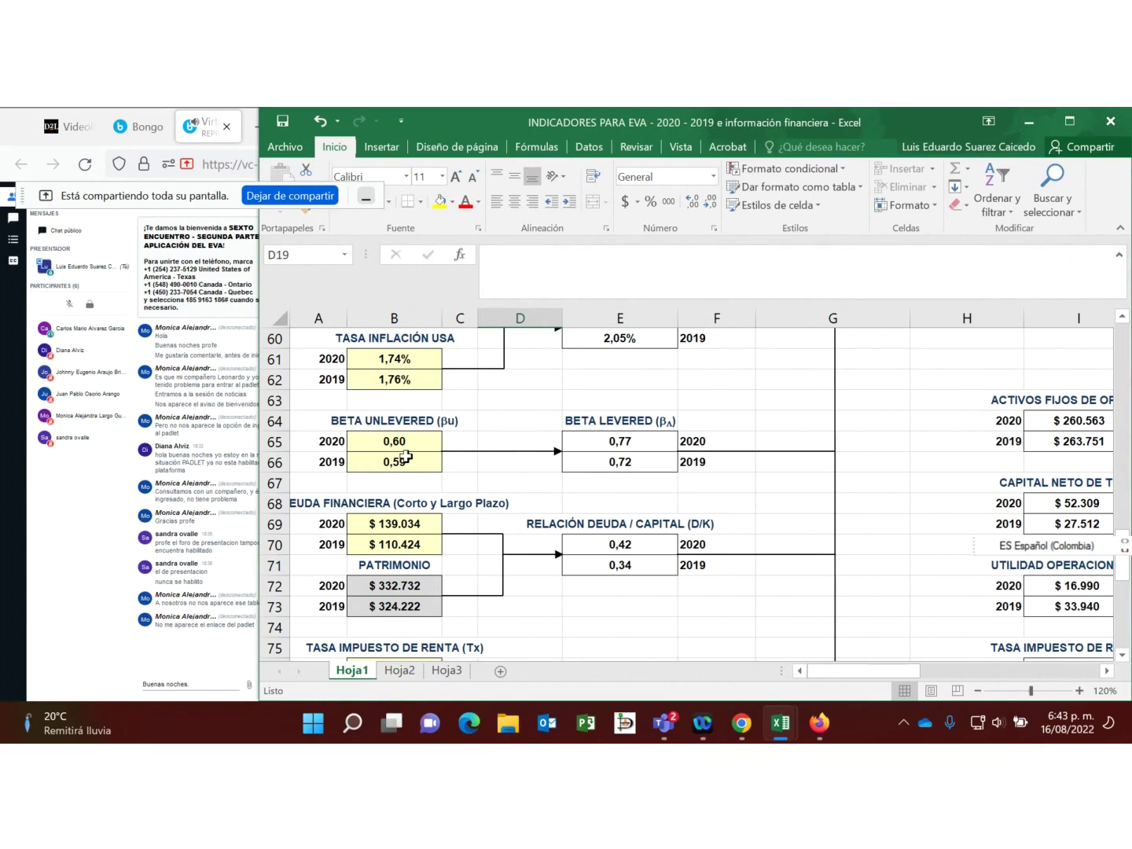
pyautogui.click(400, 428)
pyautogui.moveTo(400, 445); pyautogui.dragTo(400, 464)
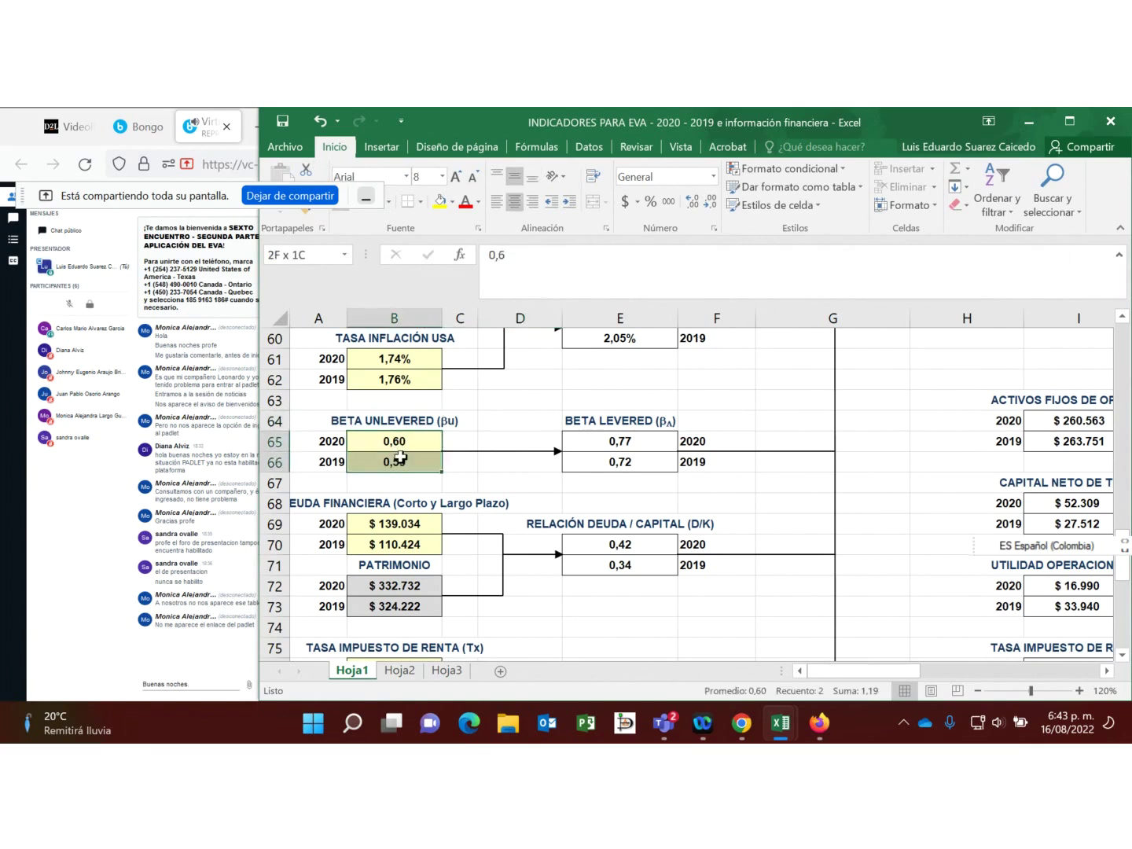
pyautogui.scroll(-1, 400, 464)
pyautogui.scroll(-4, 400, 459)
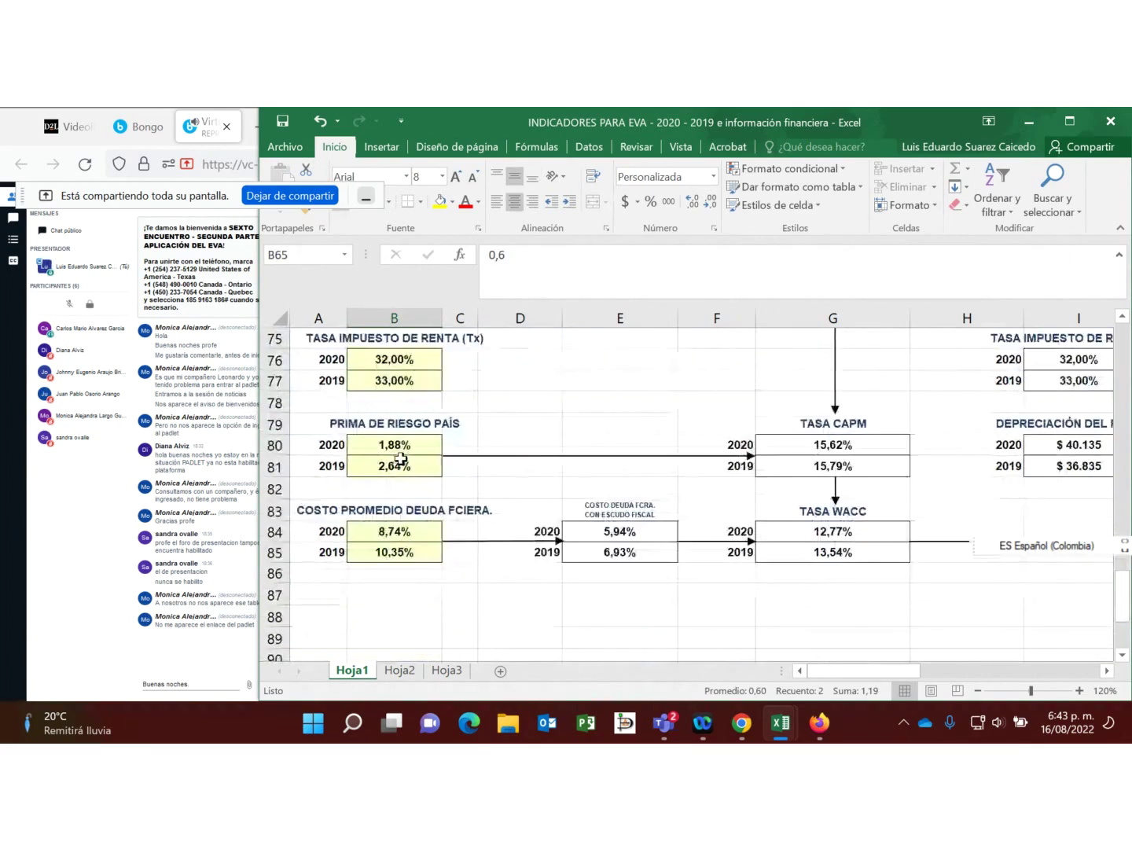
# Step: Go back to VENTAS and examine the 2020 cells for operating fixed assets, equity, net profit, EBIT and depreciation
pyautogui.scroll(4, 400, 459)
pyautogui.scroll(13, 401, 459)
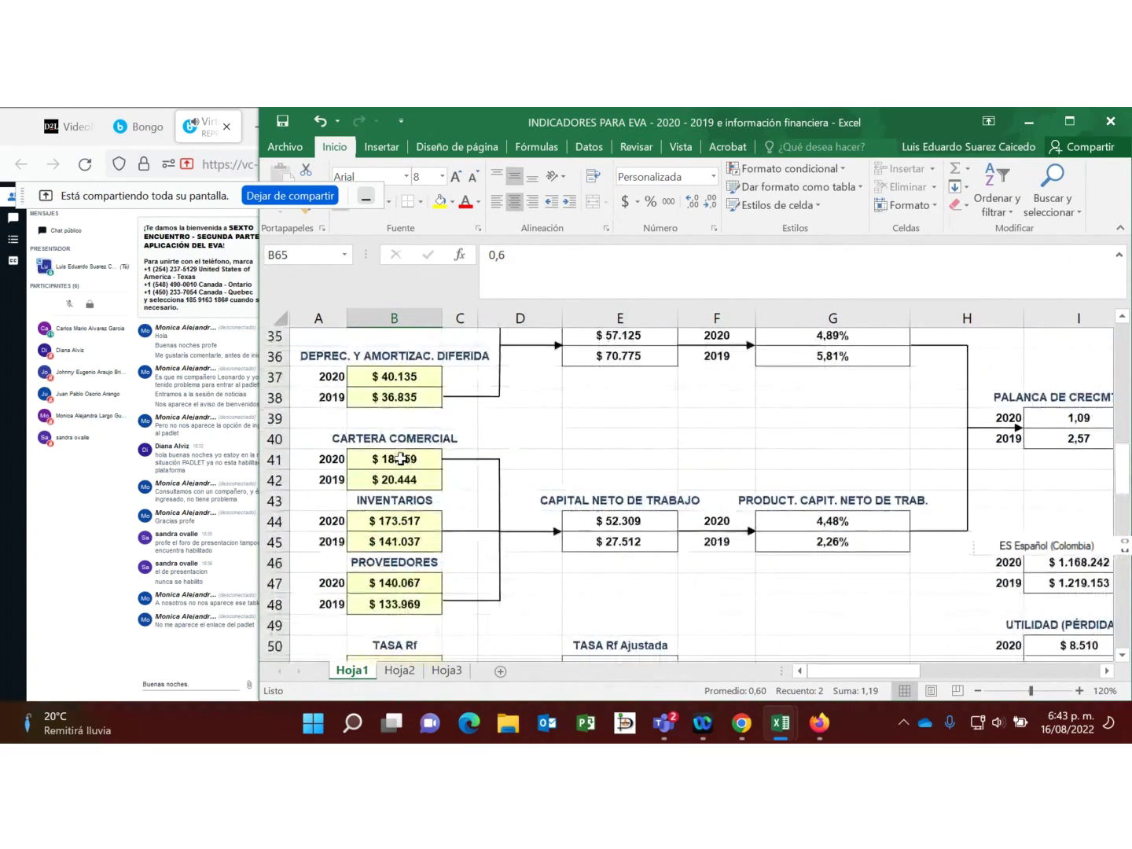
pyautogui.scroll(7, 400, 459)
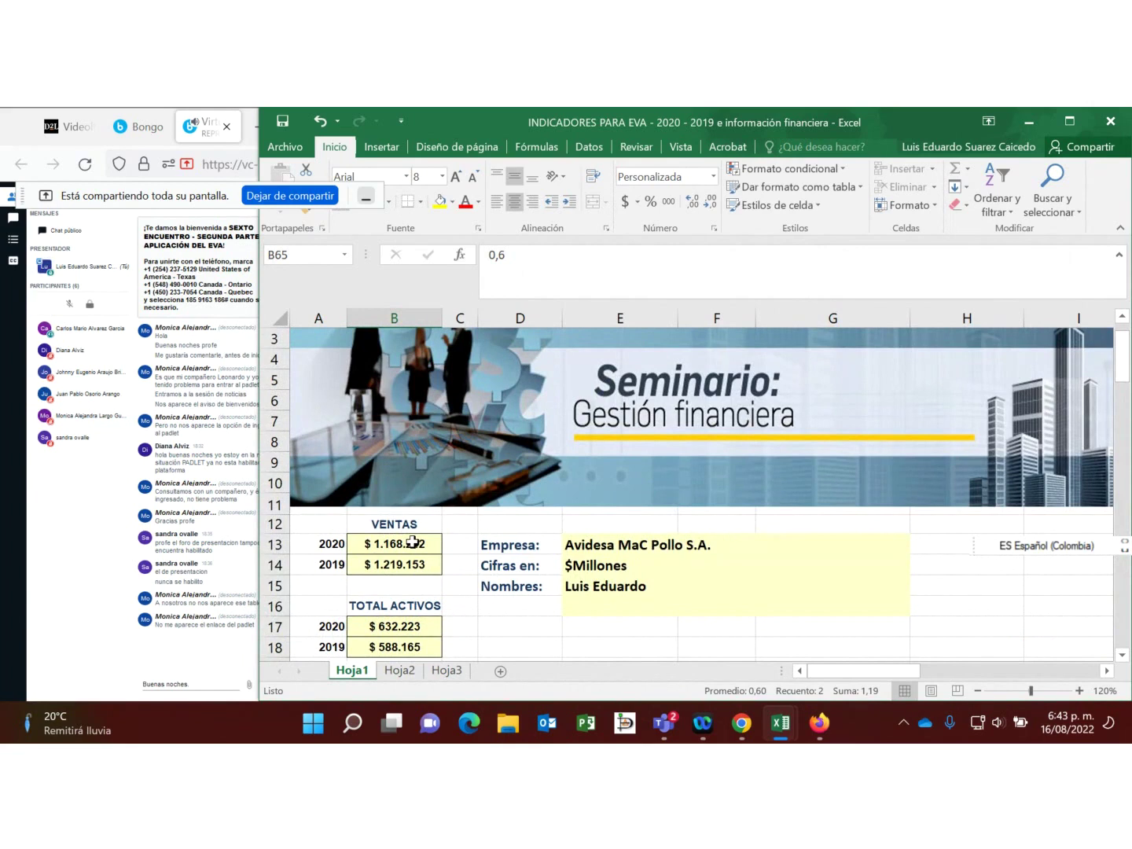
pyautogui.scroll(-2, 411, 555)
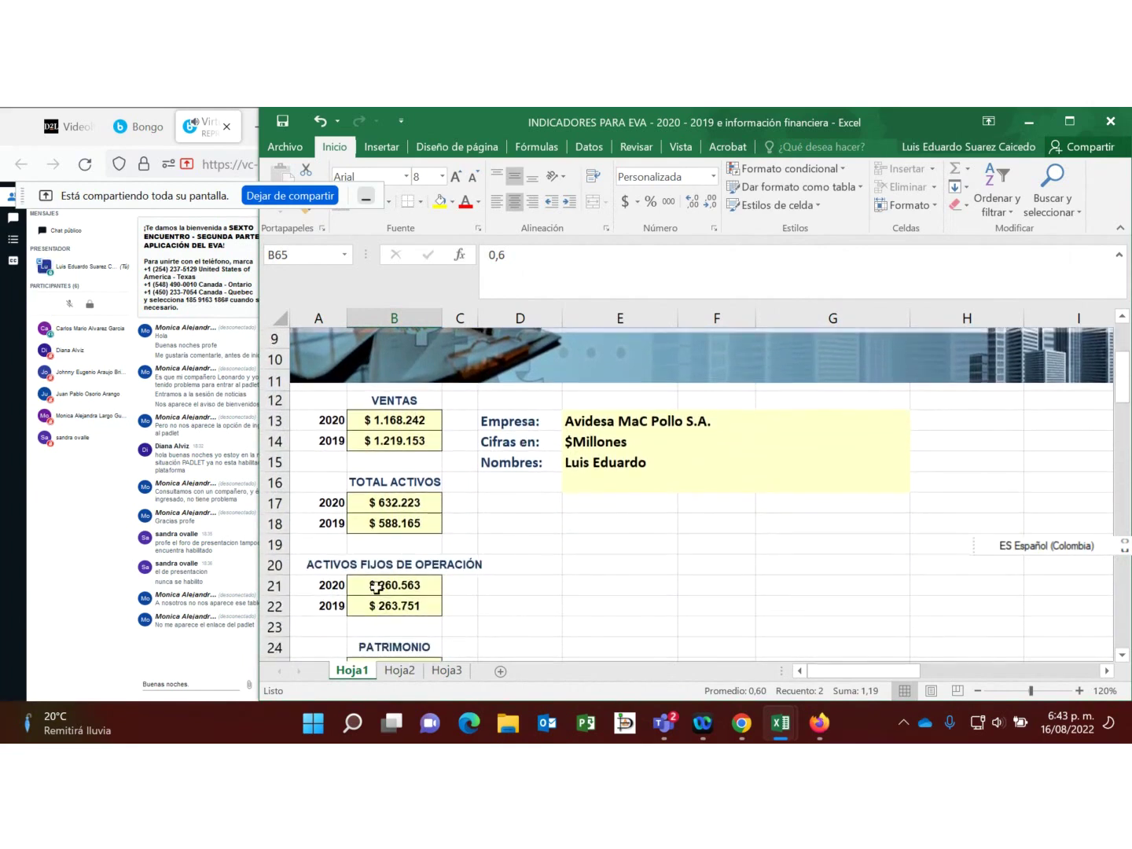
pyautogui.click(423, 581)
pyautogui.scroll(-3, 422, 580)
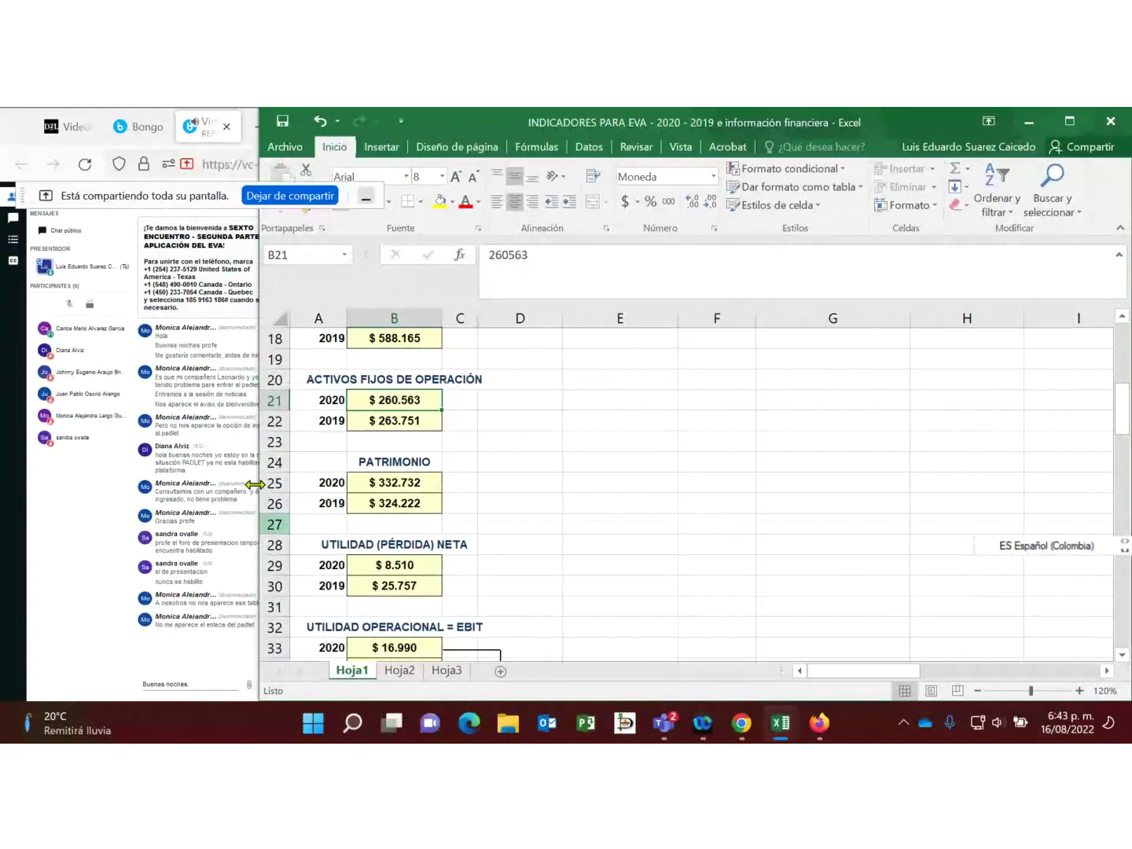
pyautogui.click(396, 483)
pyautogui.click(390, 567)
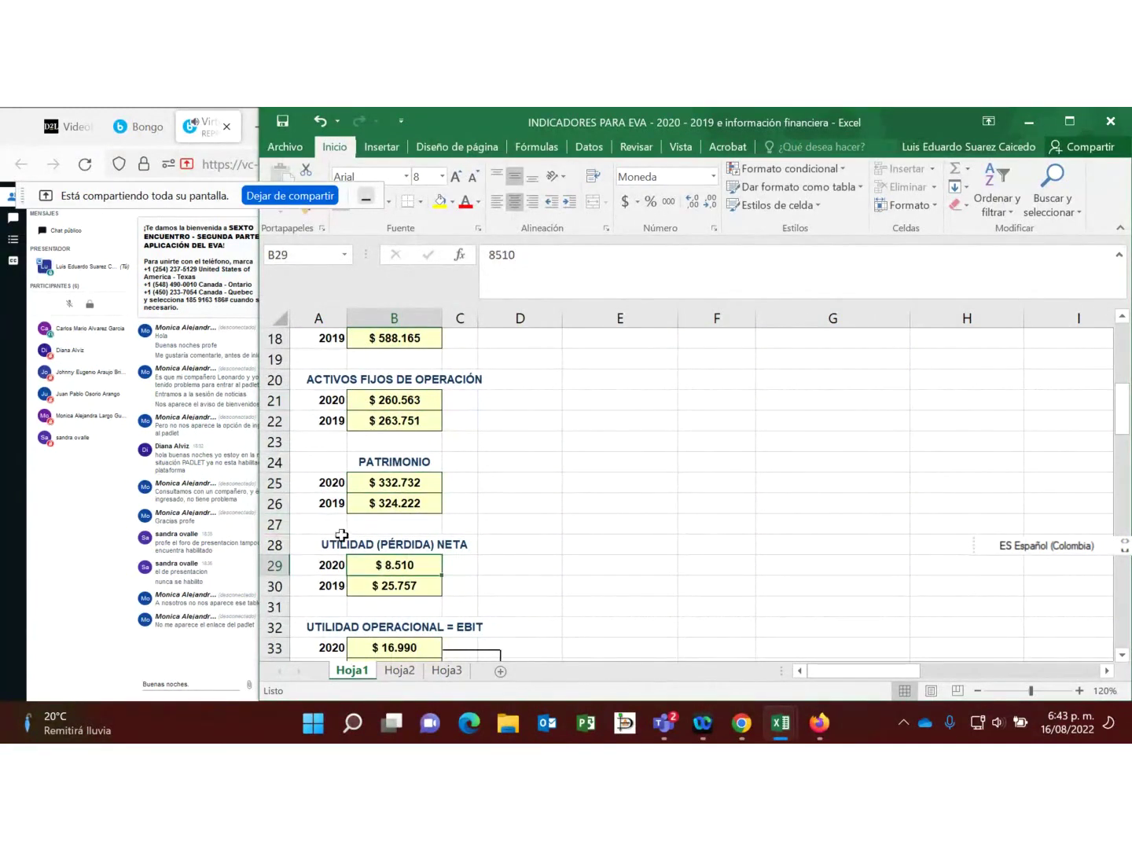
pyautogui.scroll(-1, 415, 550)
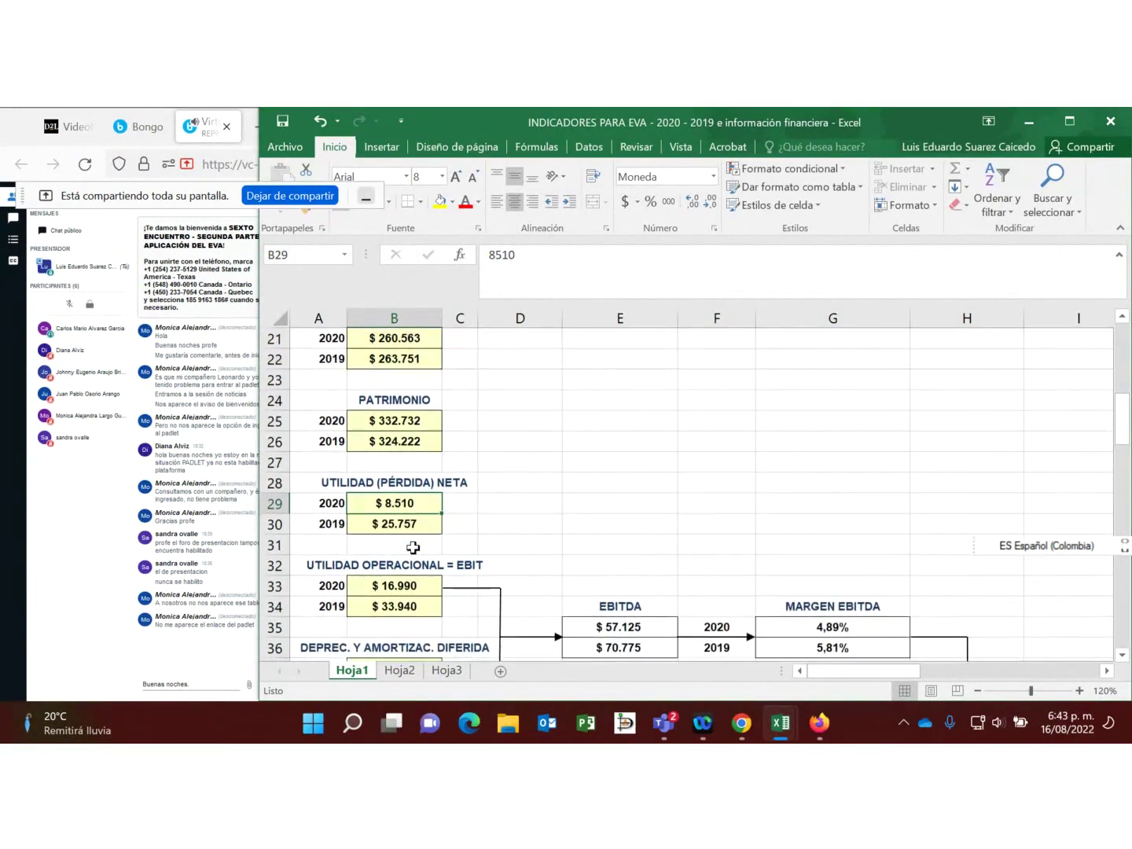
pyautogui.click(397, 586)
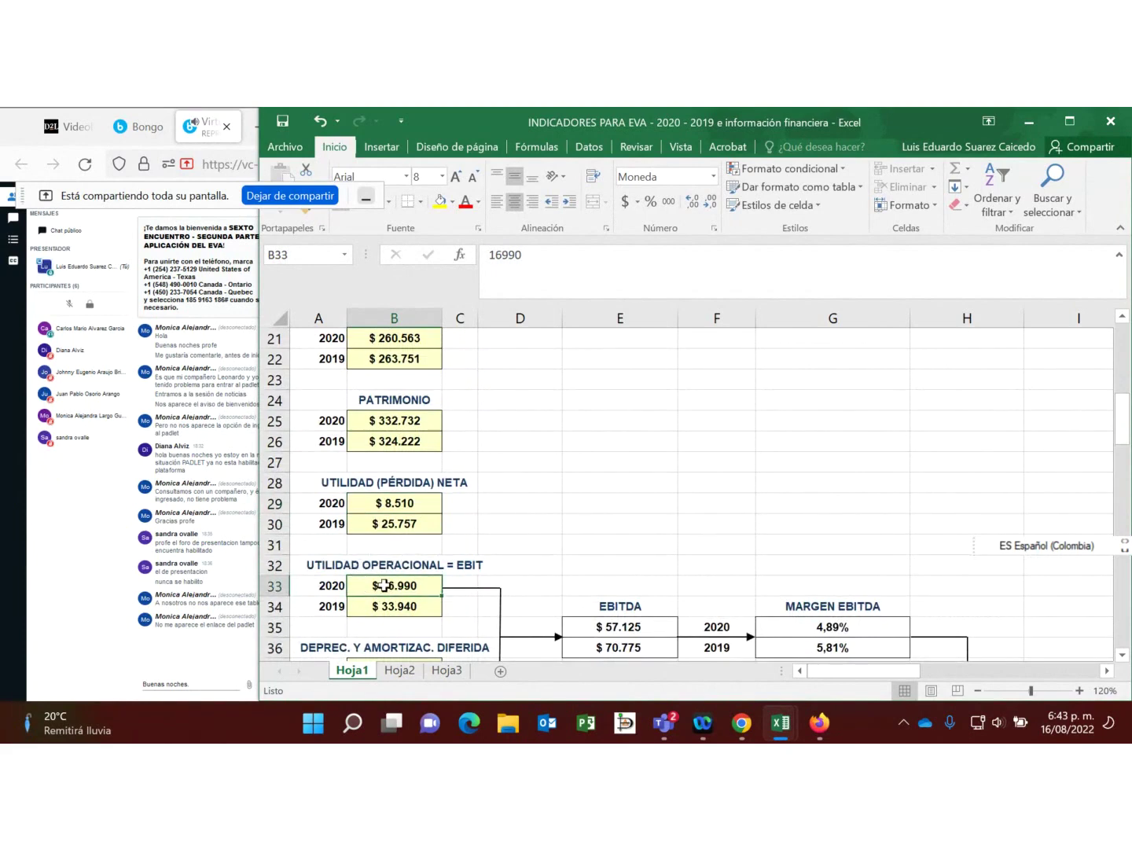
pyautogui.scroll(-1, 406, 592)
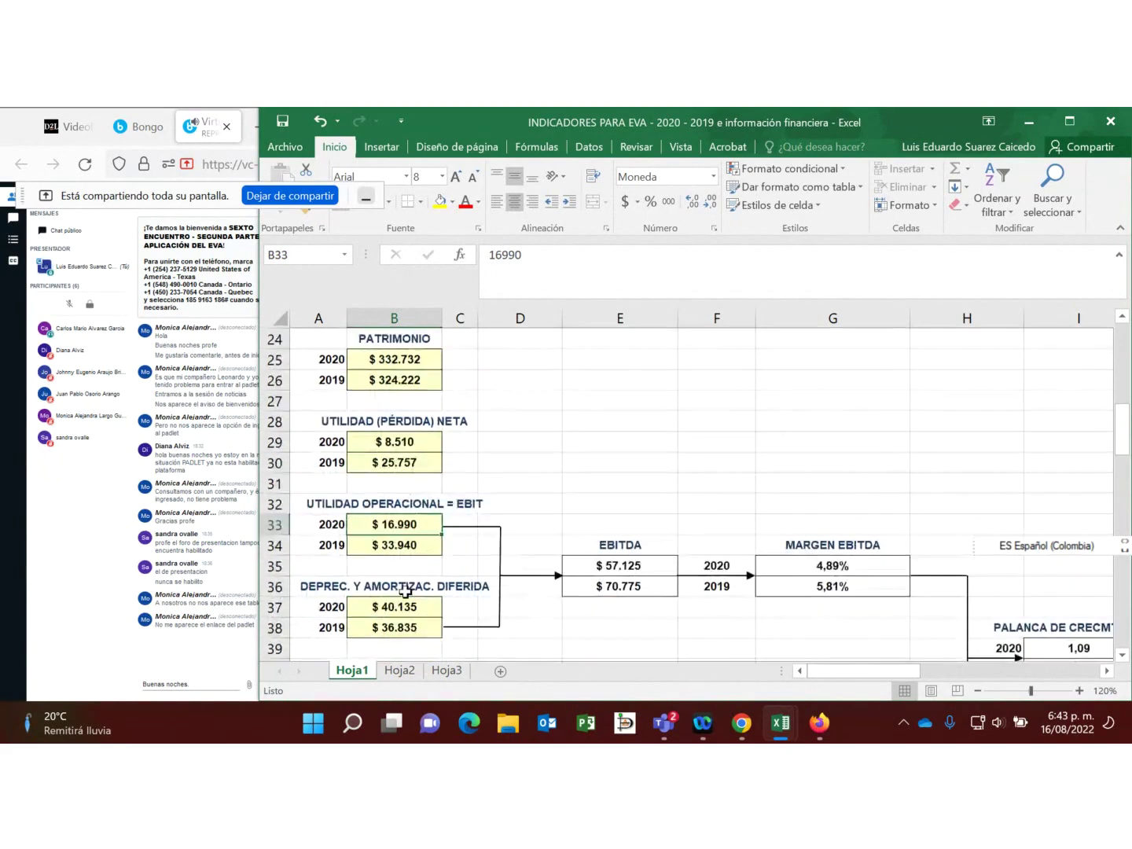
pyautogui.click(396, 606)
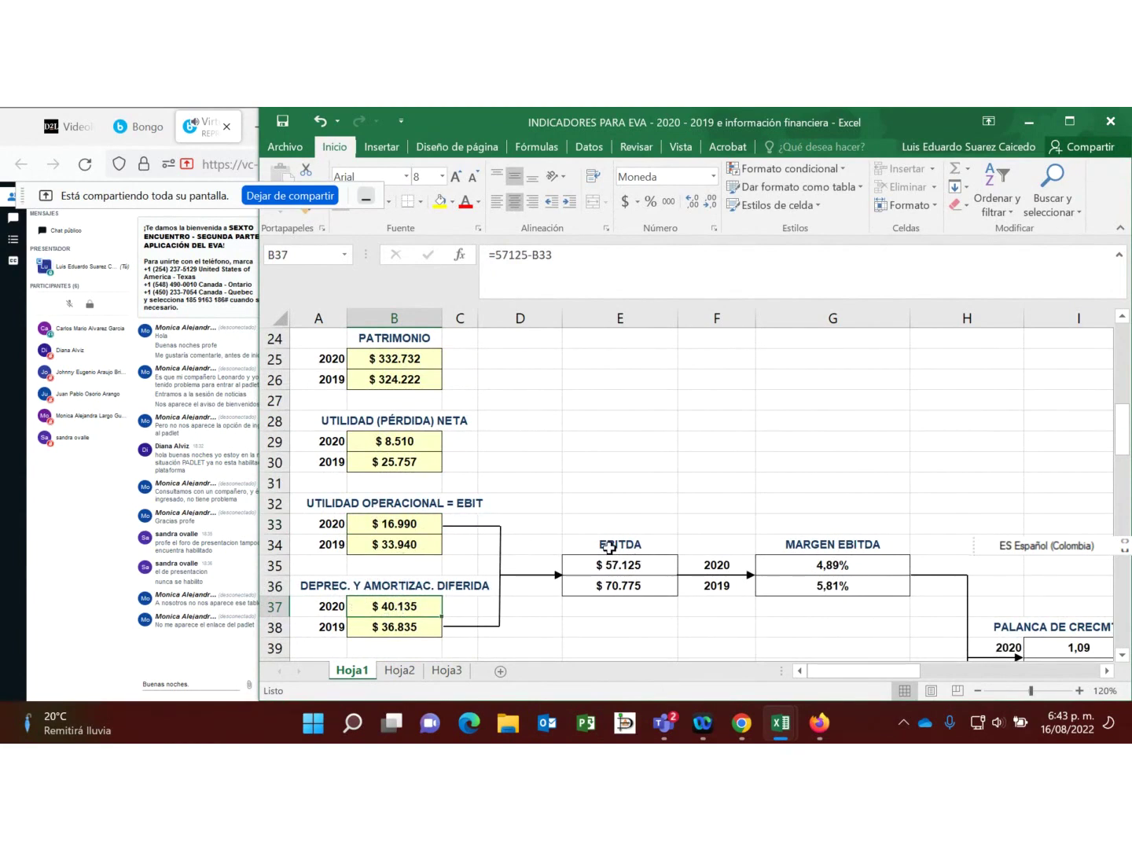
# Step: Examine the trade receivables, inventory and supplier figures, then the Rf, Rm and inflation rates and the financial debt inputs
pyautogui.scroll(-2, 369, 523)
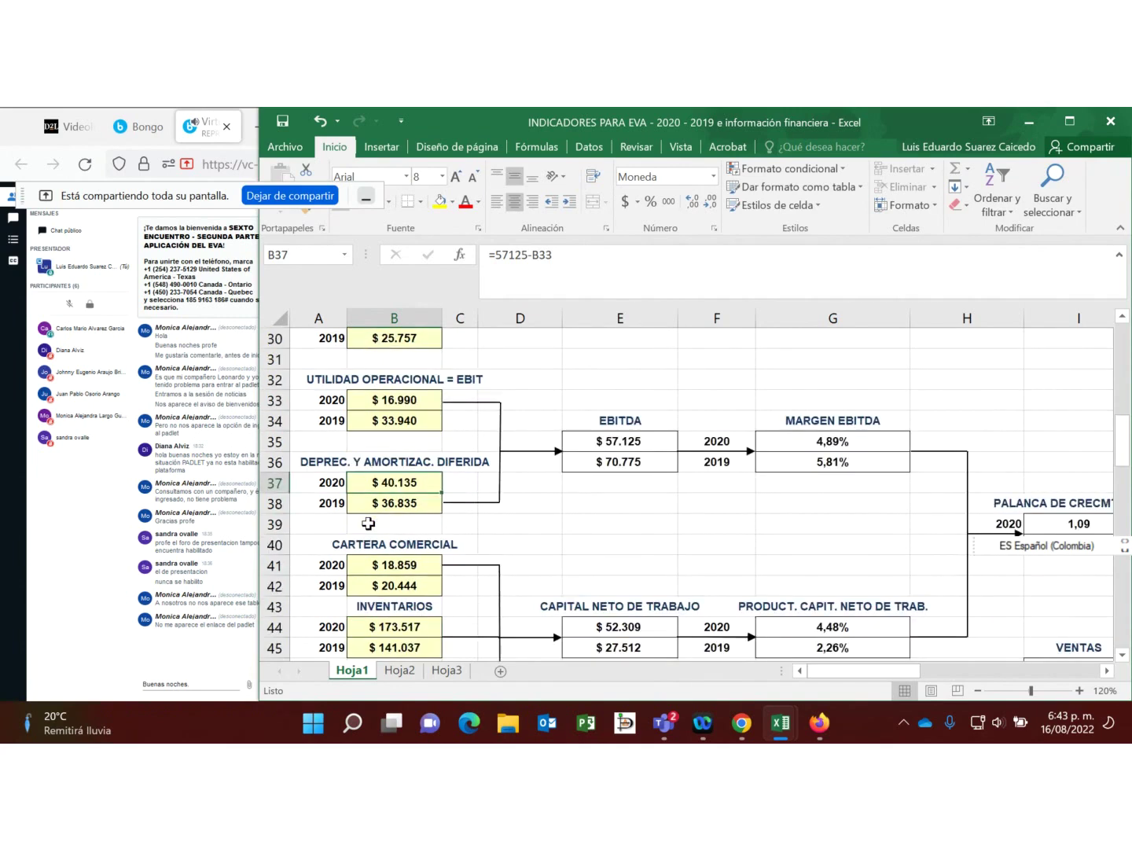
pyautogui.scroll(-1, 368, 523)
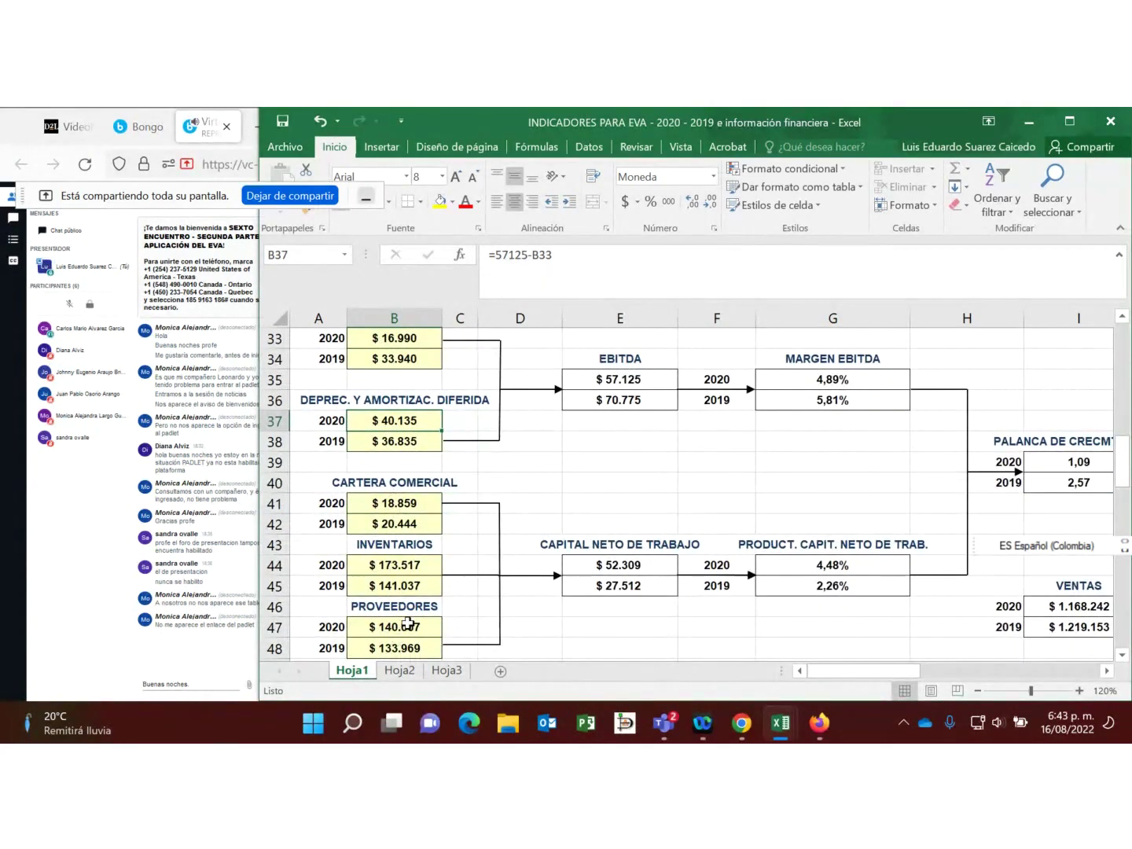
pyautogui.scroll(-1, 397, 609)
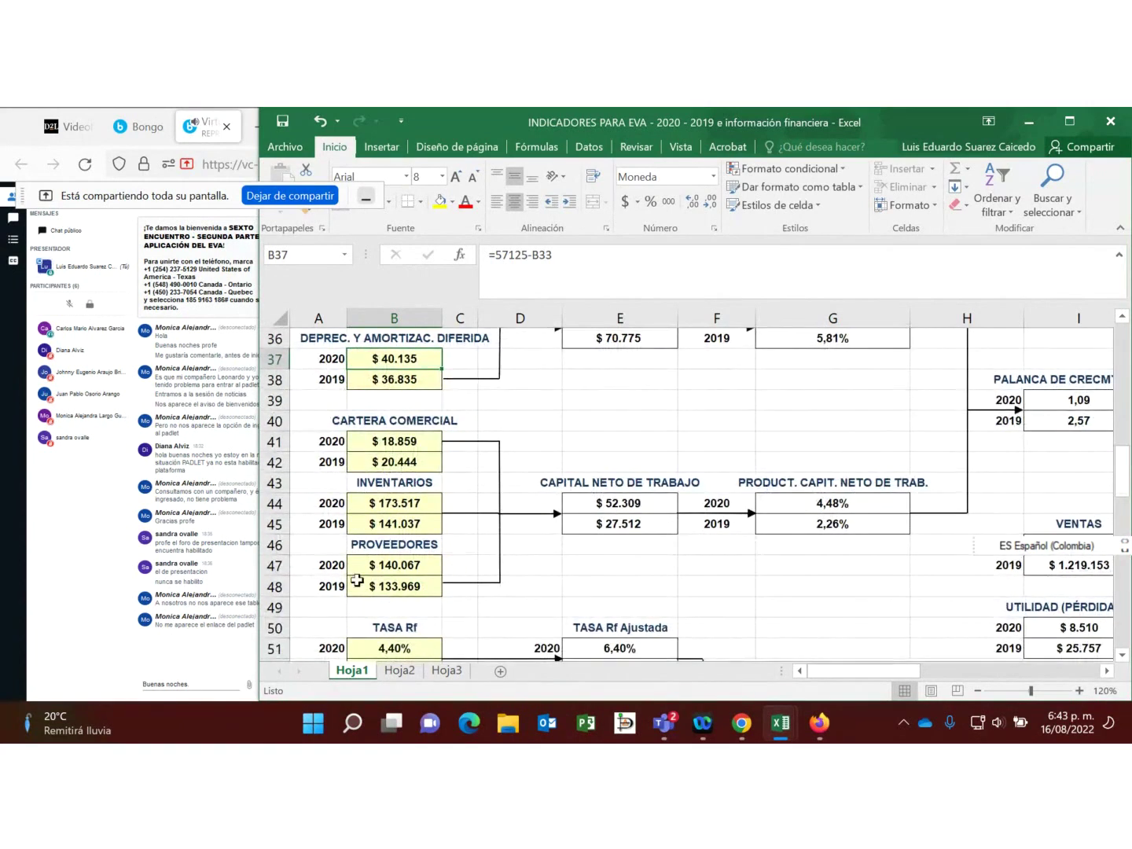
pyautogui.click(551, 429)
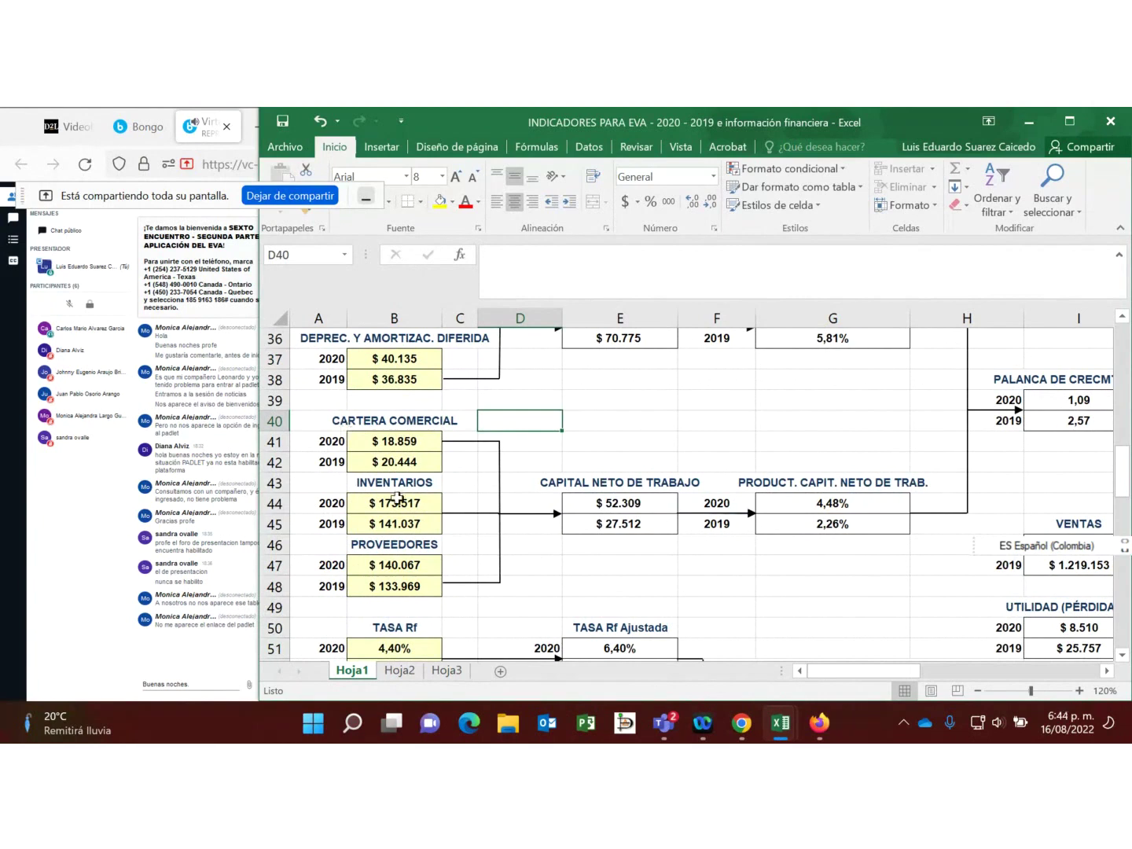
pyautogui.scroll(3, 619, 537)
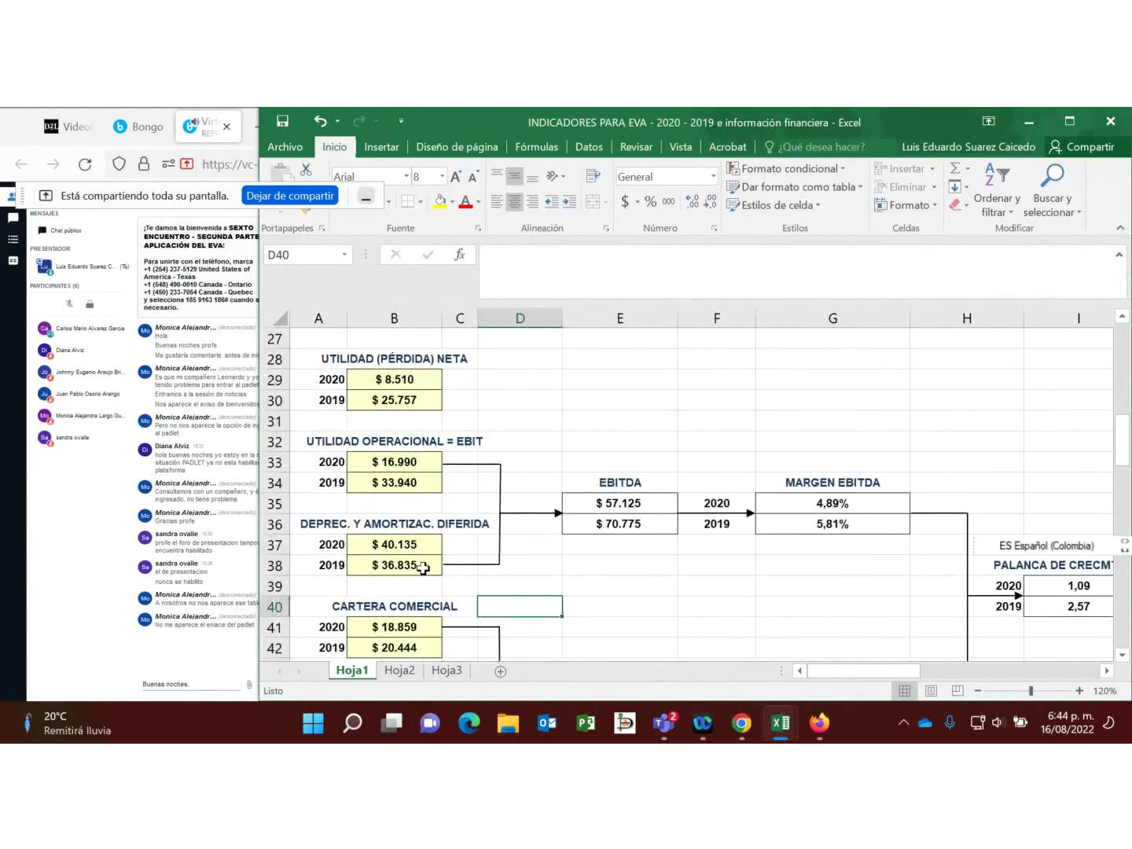
pyautogui.scroll(-7, 423, 568)
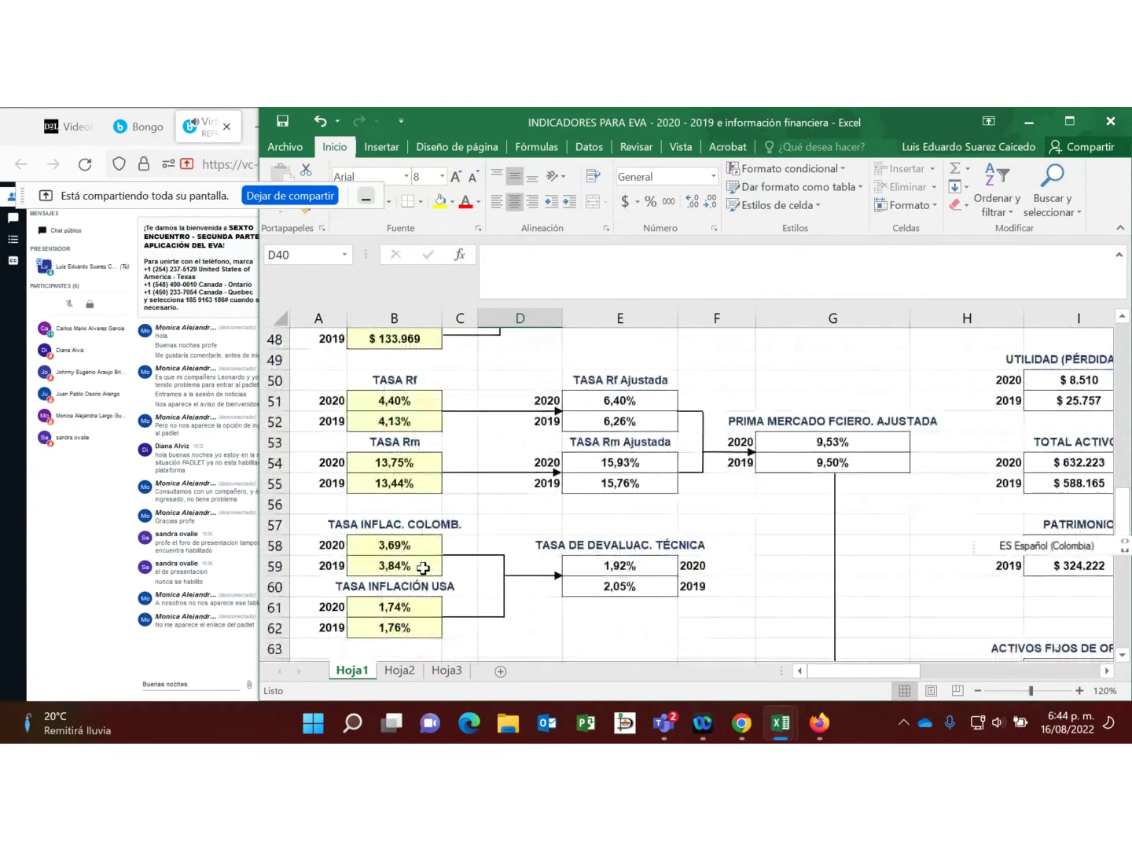
pyautogui.scroll(-4, 423, 567)
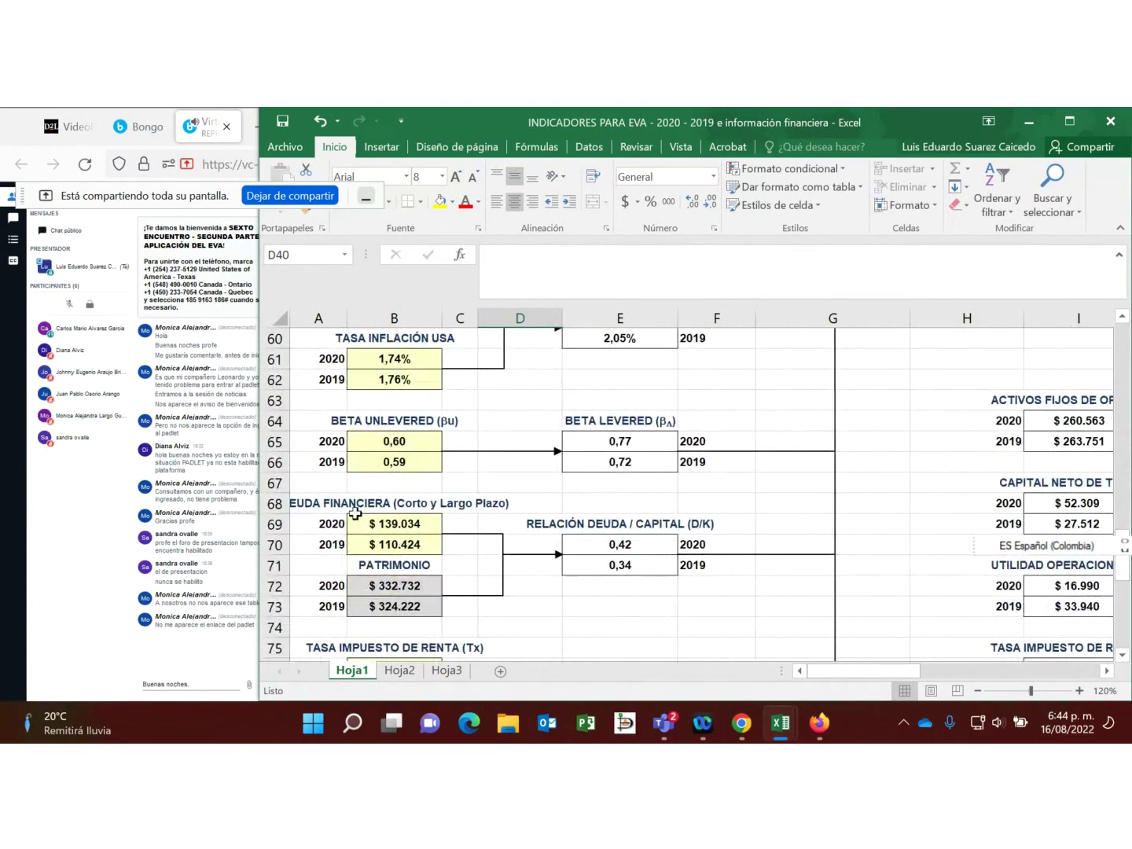
# Step: Open the 2020 financial debt cell under DEUDA FINANCIERA on Hoja1 to examine its formula
pyautogui.click(346, 501)
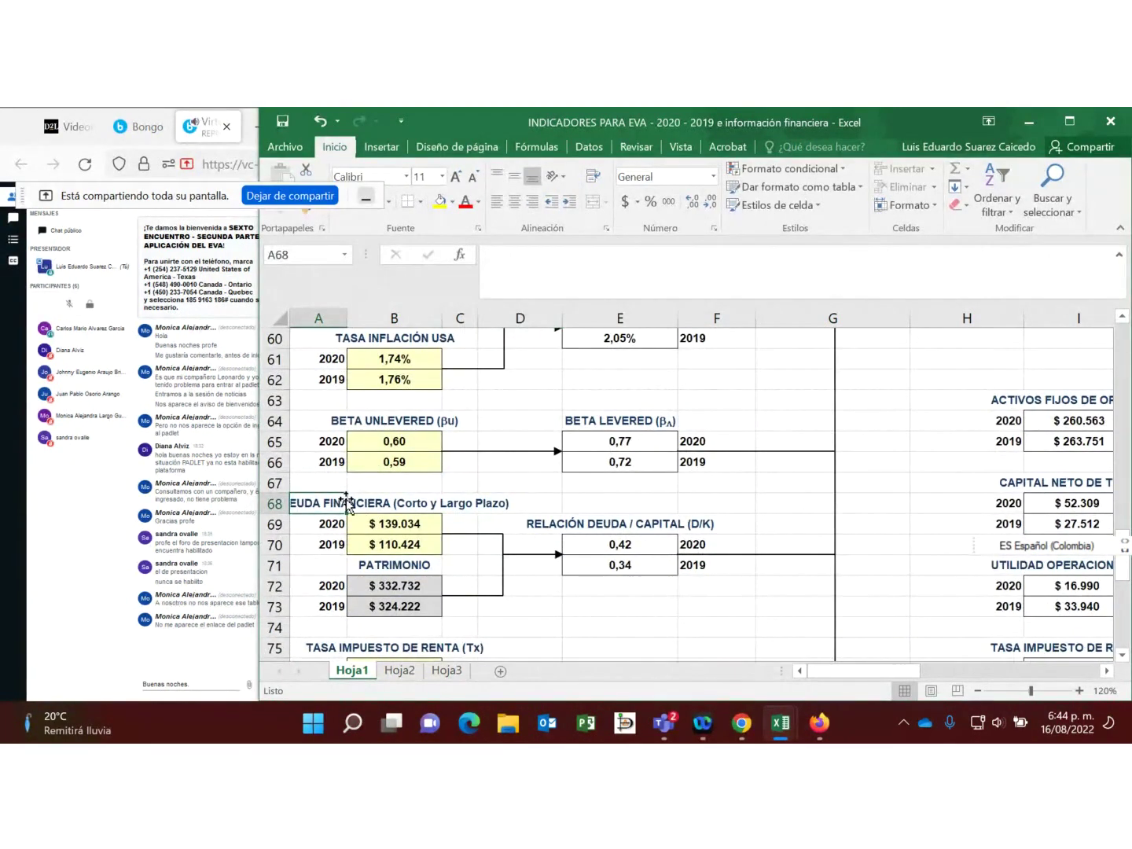
pyautogui.click(414, 523)
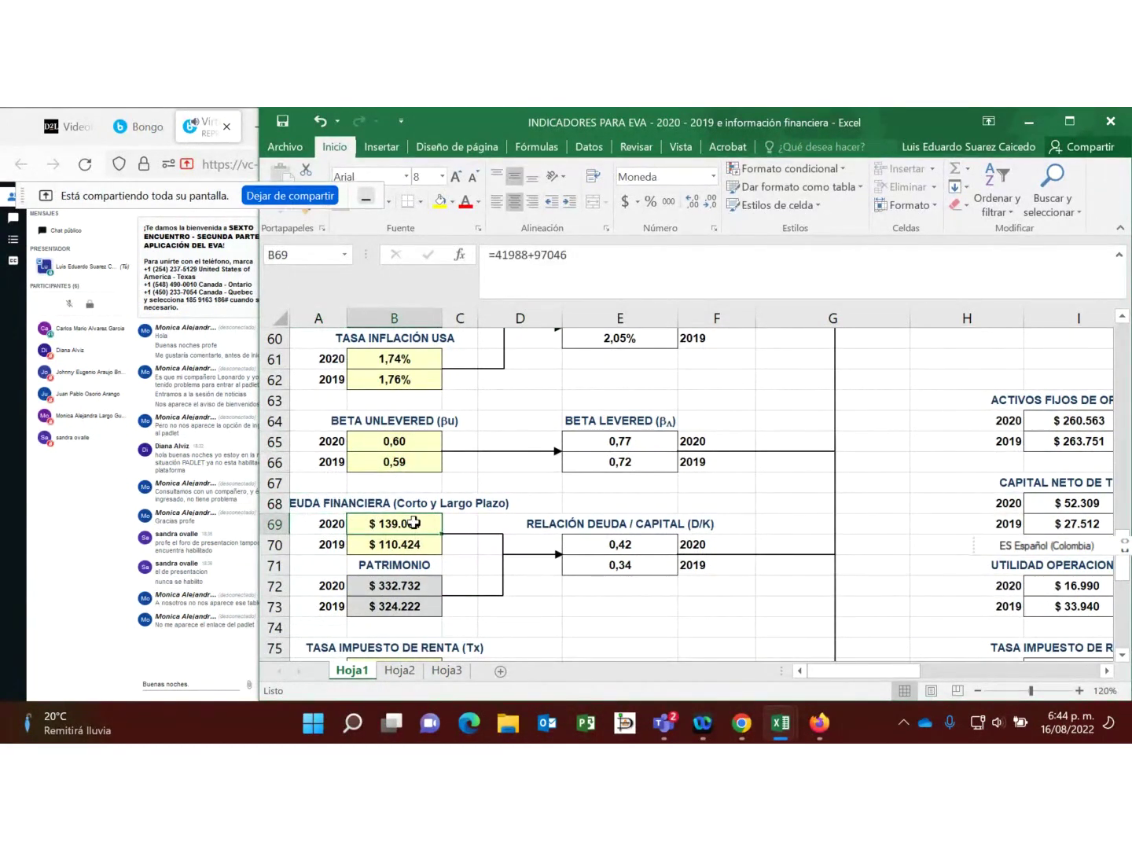
pyautogui.doubleClick(414, 523)
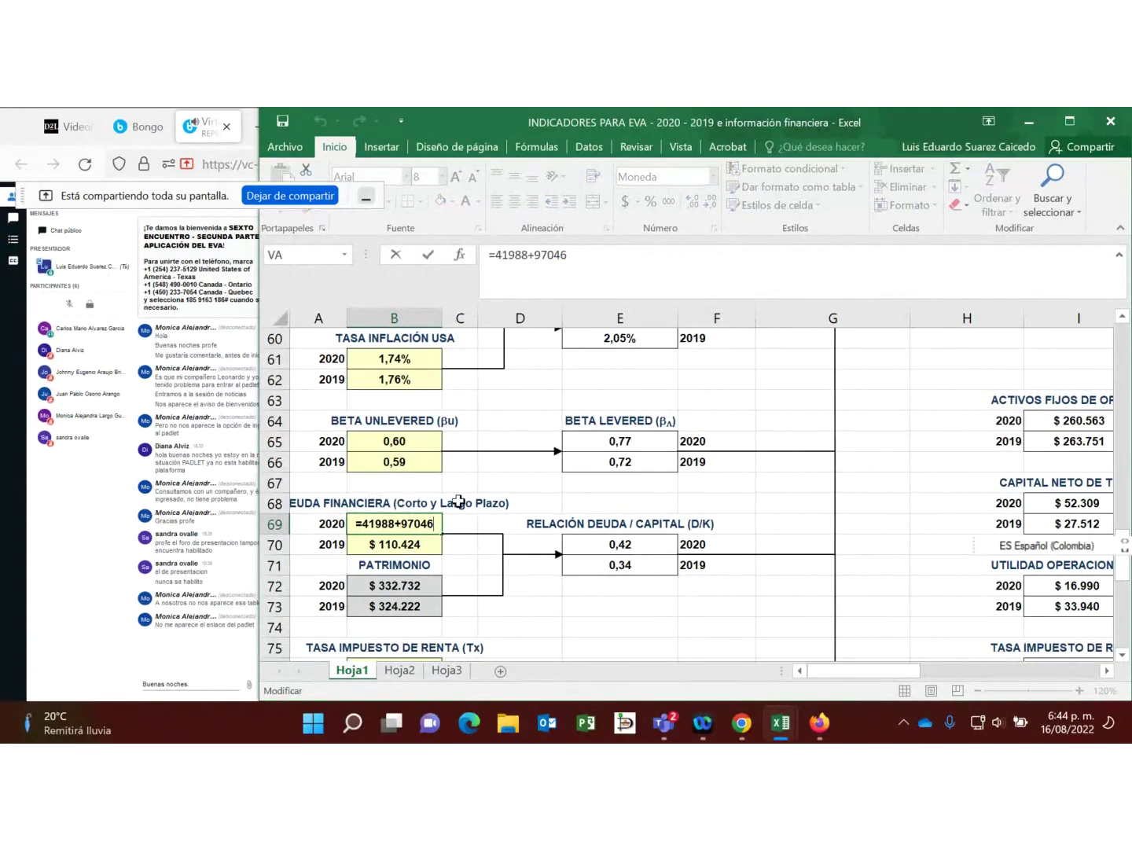
# Step: Switch to the ESTADO DE RESULTADOS - AVIDESA MaC POLLO S.A. workbook and resize its window to full height beside the indicators sheet
pyautogui.moveTo(779, 720)
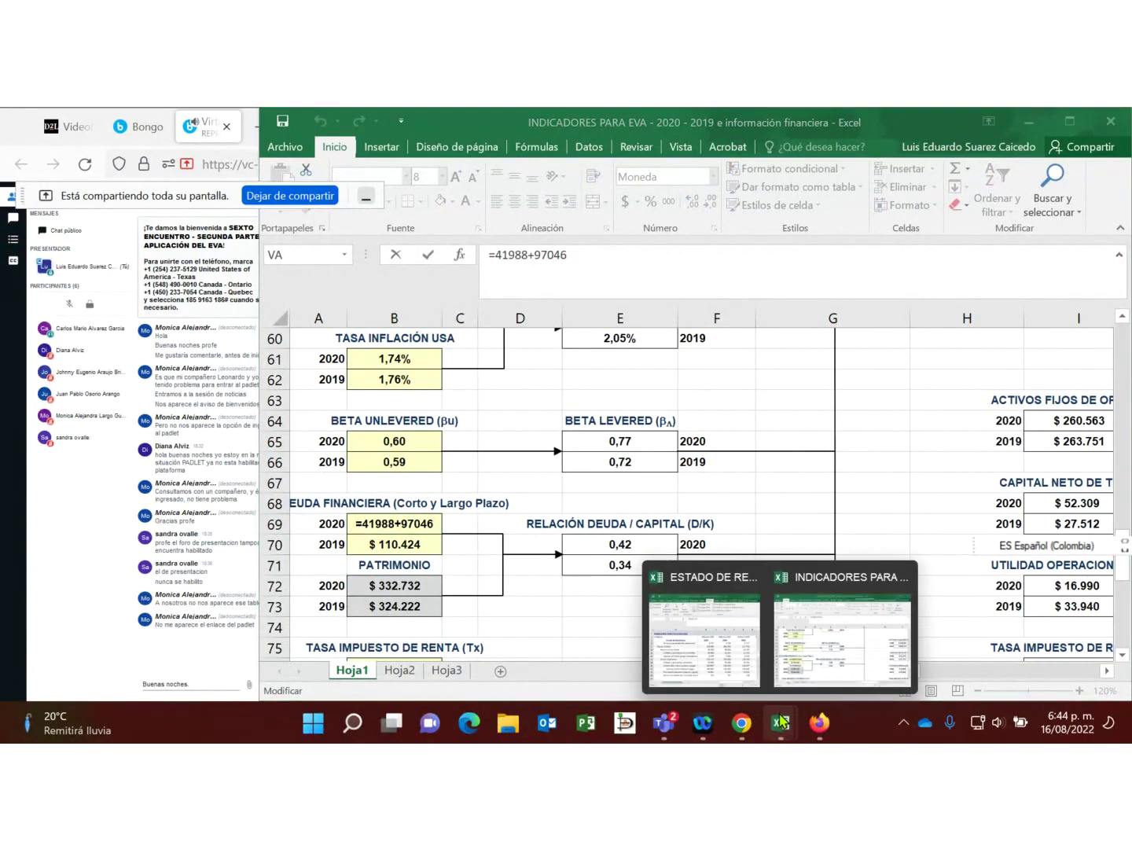
pyautogui.click(715, 670)
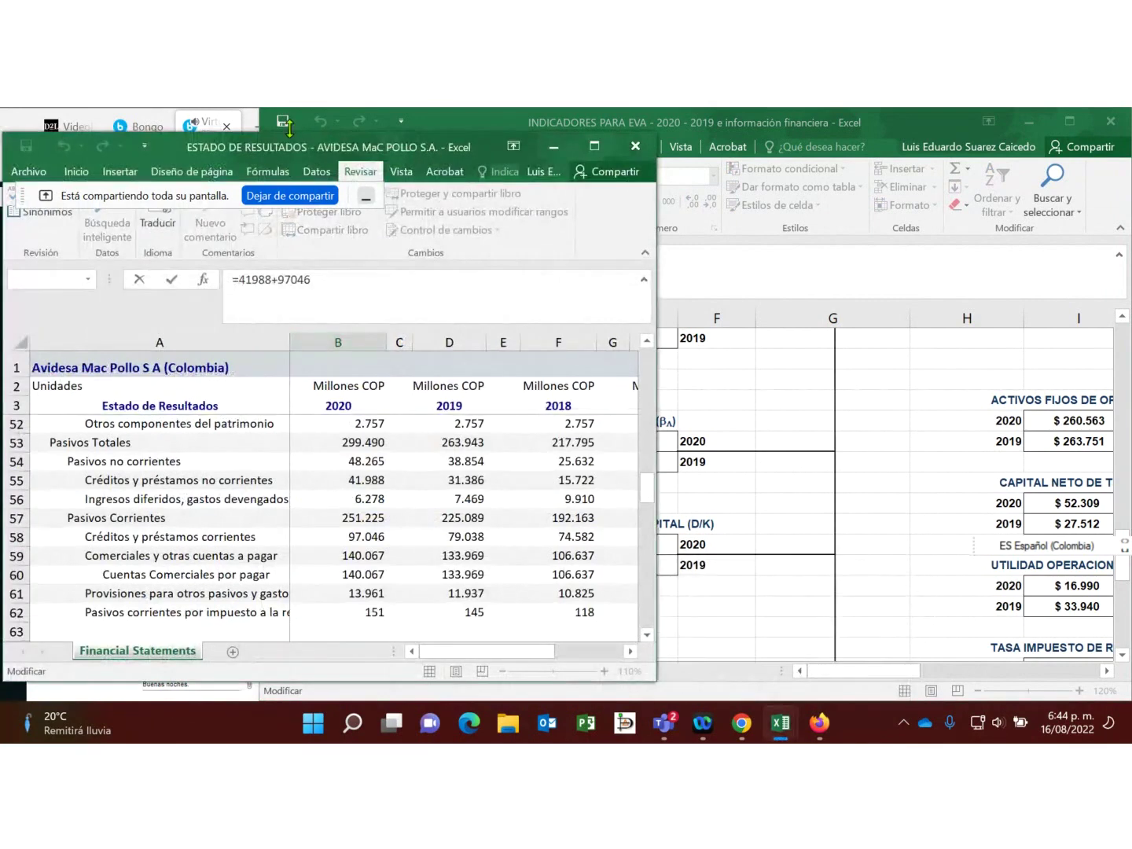
pyautogui.moveTo(265, 141); pyautogui.dragTo(1131, 118)
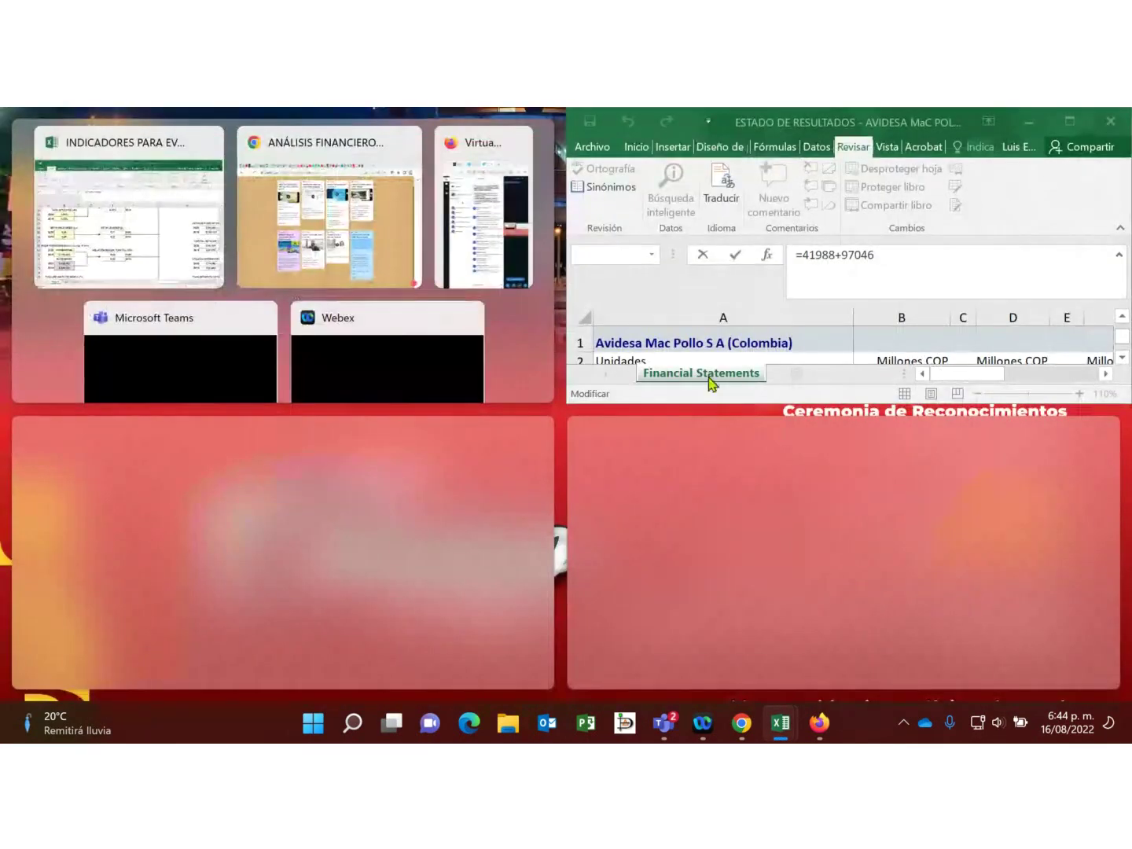
pyautogui.click(818, 316)
pyautogui.click(808, 353)
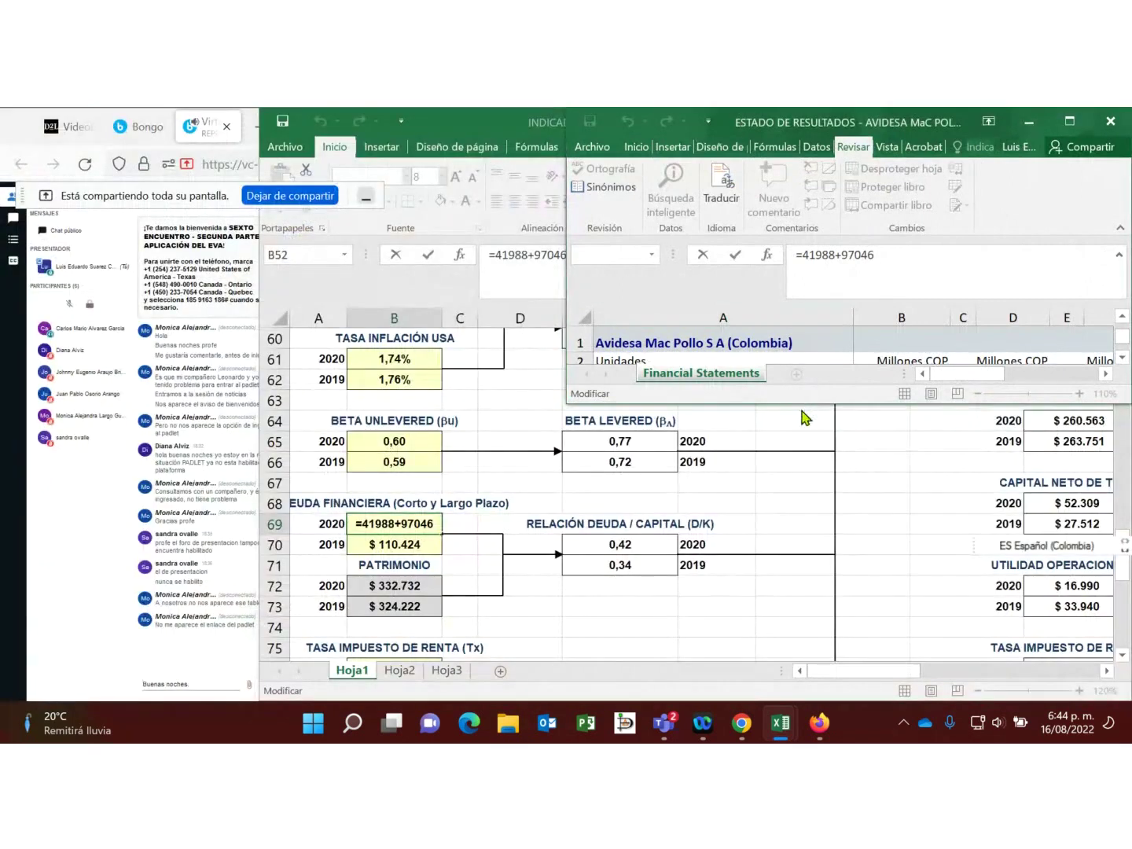
pyautogui.moveTo(802, 411); pyautogui.dragTo(620, 566)
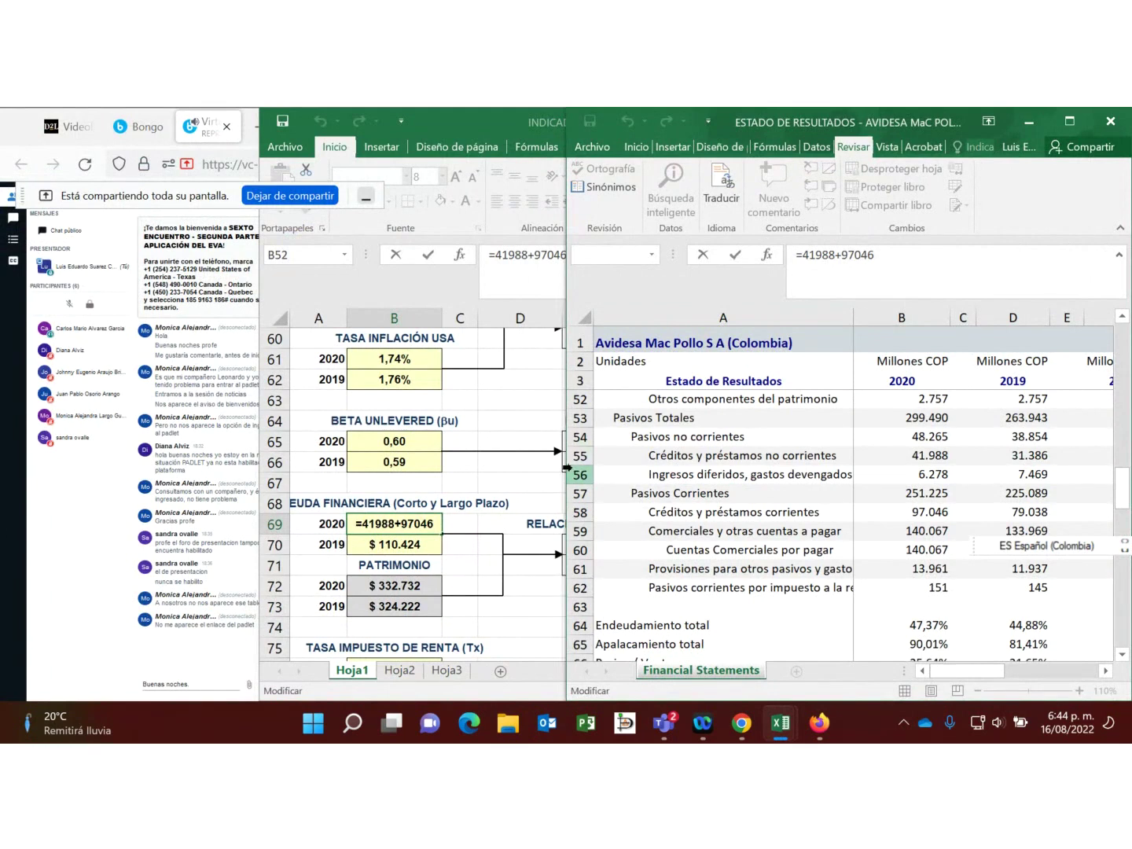
# Step: Close the 2020 financial debt cell without changes and widen the ESTADO DE RESULTADOS window up to the meeting chat
pyautogui.press('Return')
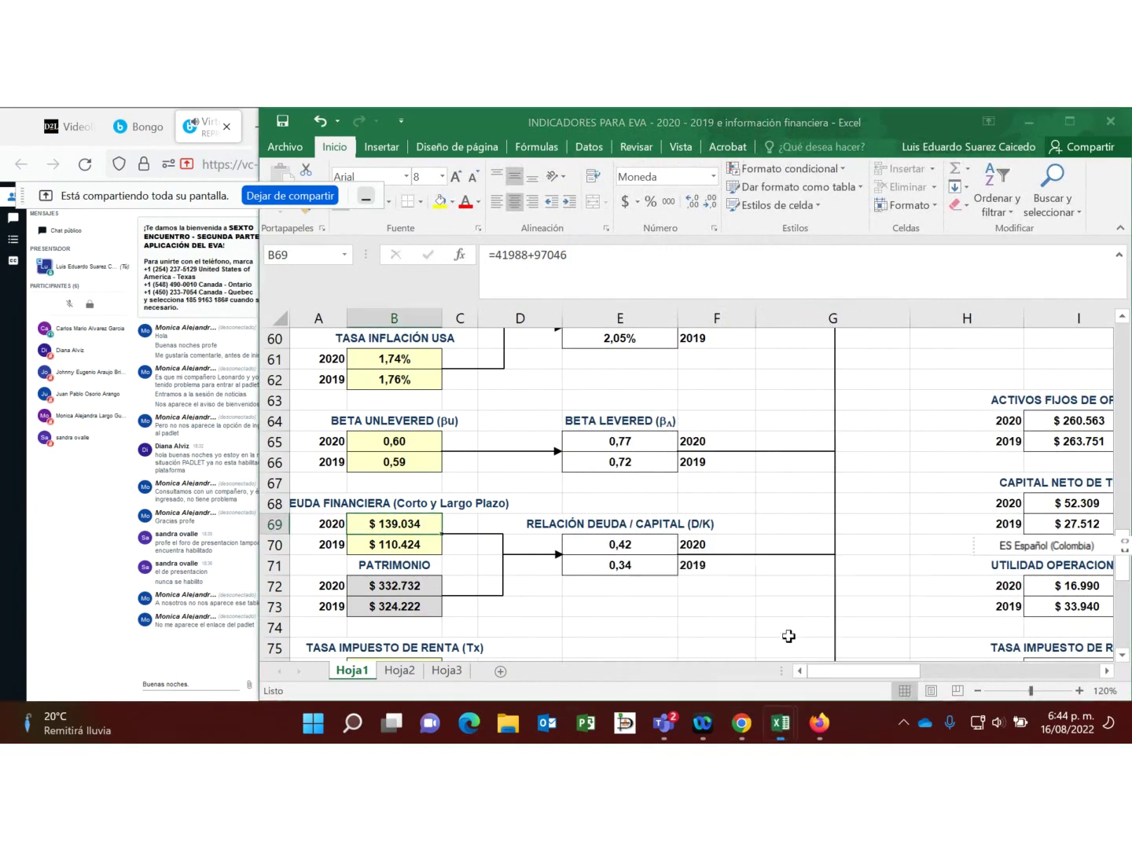
pyautogui.moveTo(781, 723)
pyautogui.click(692, 629)
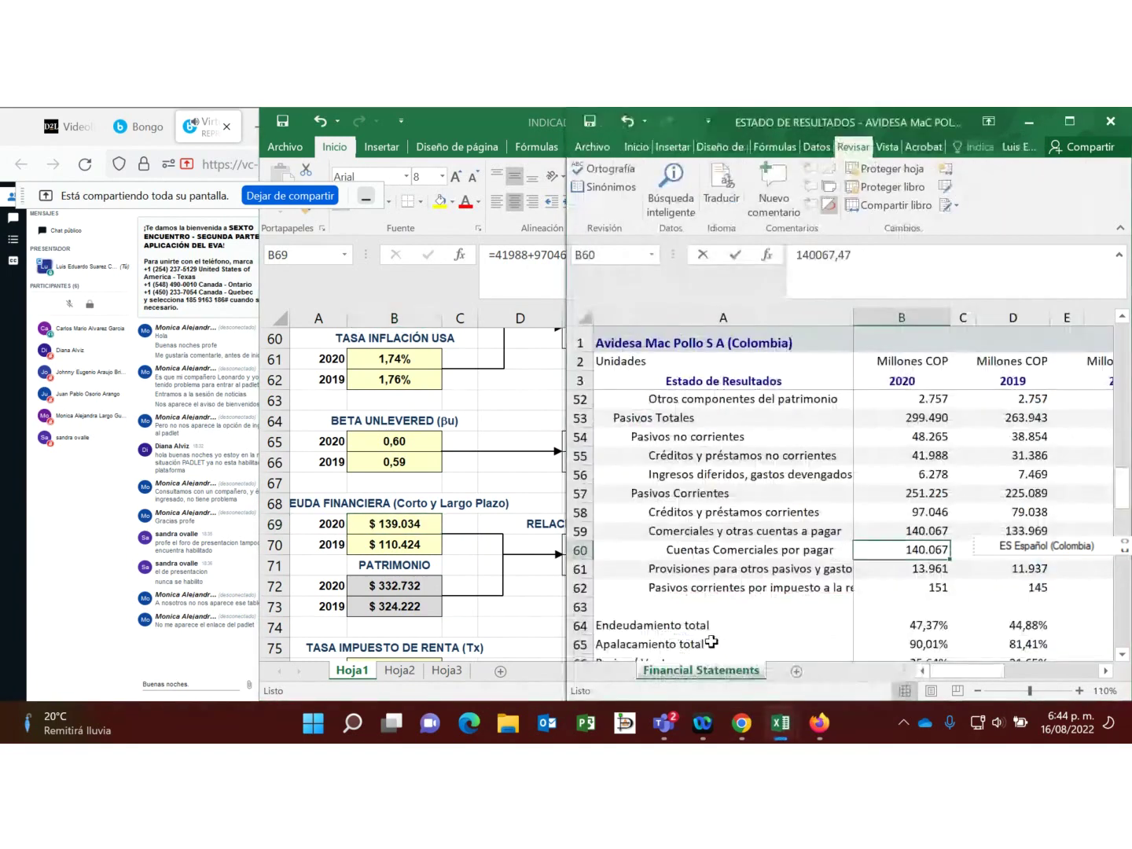
pyautogui.moveTo(565, 502); pyautogui.dragTo(256, 501)
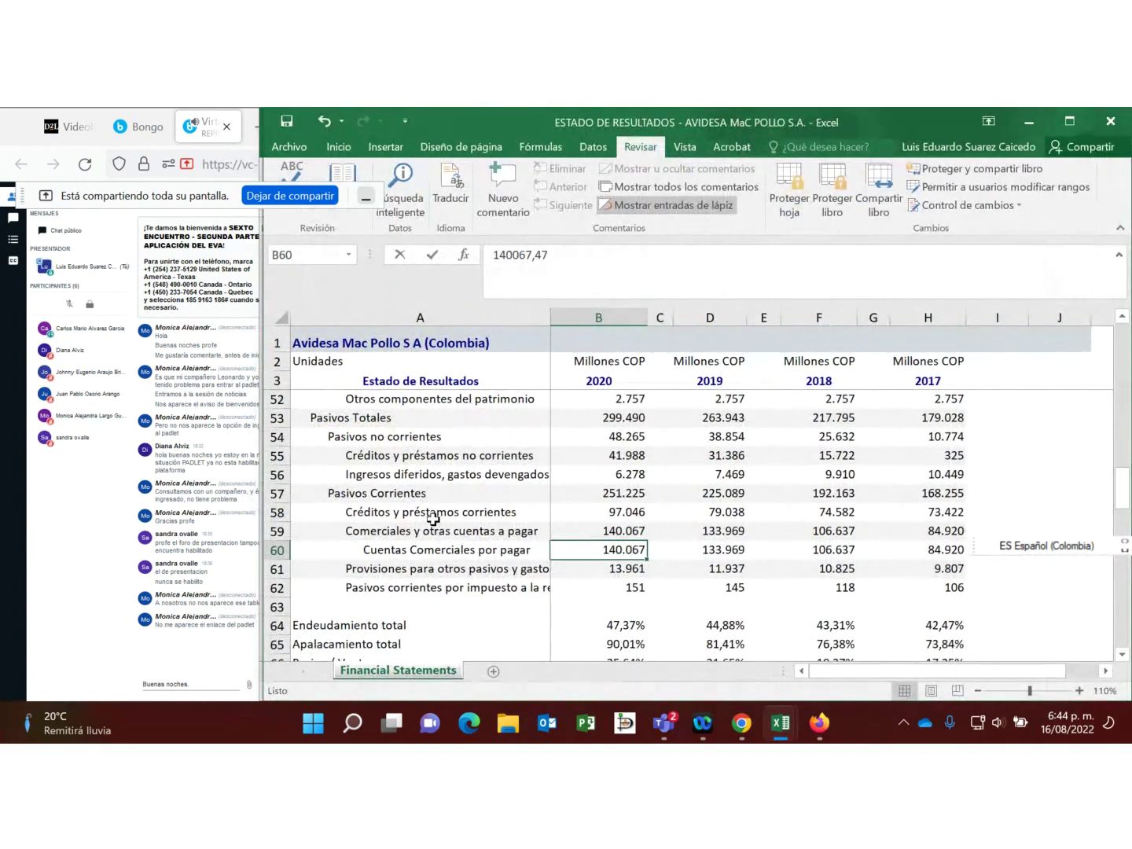
# Step: Examine the total, non-current and current liabilities on Financial Statements, including the 2020 amounts for current and non-current Créditos y préstamos
pyautogui.click(368, 419)
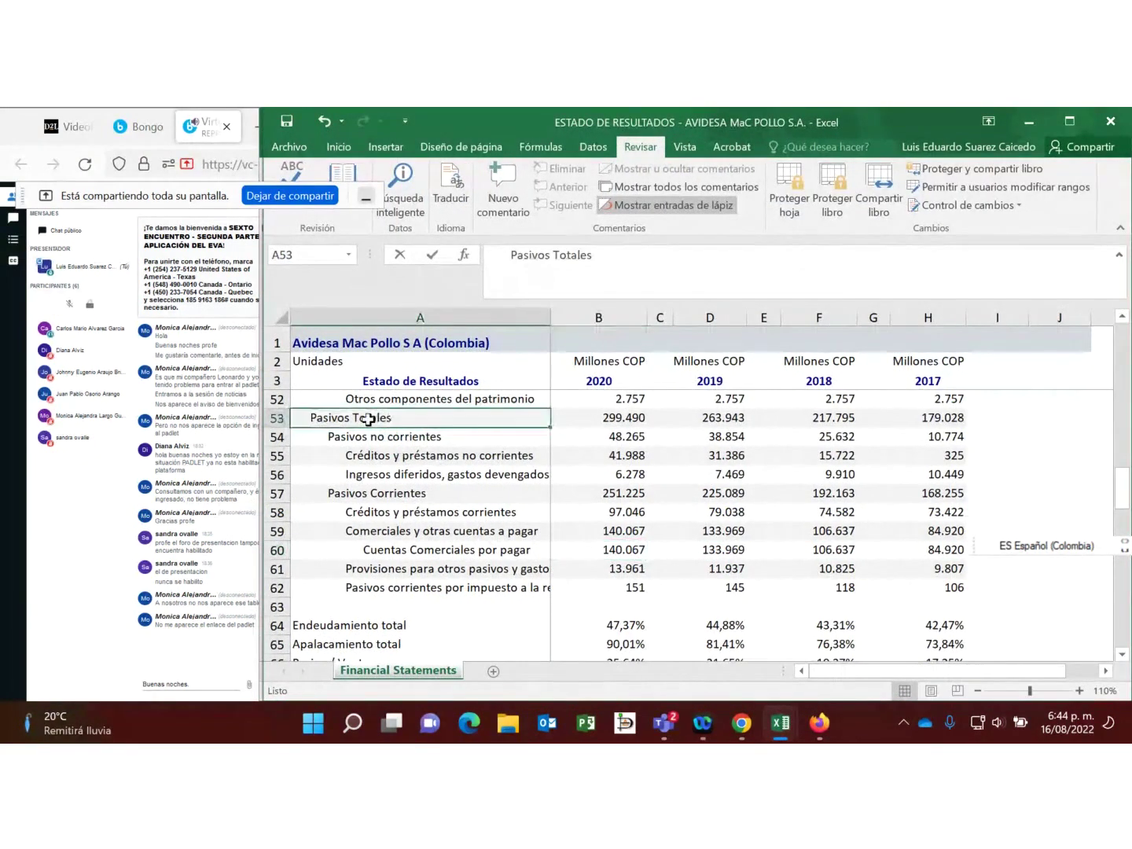
pyautogui.click(375, 438)
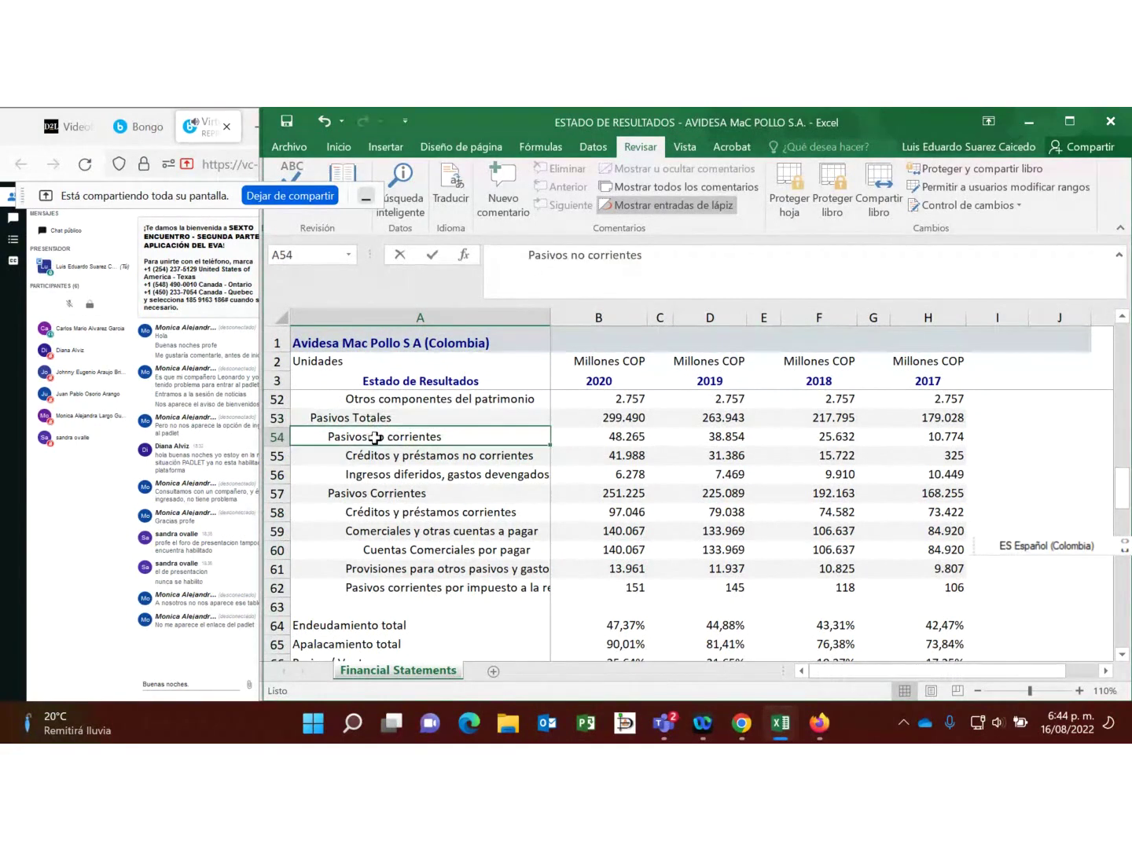
pyautogui.click(383, 497)
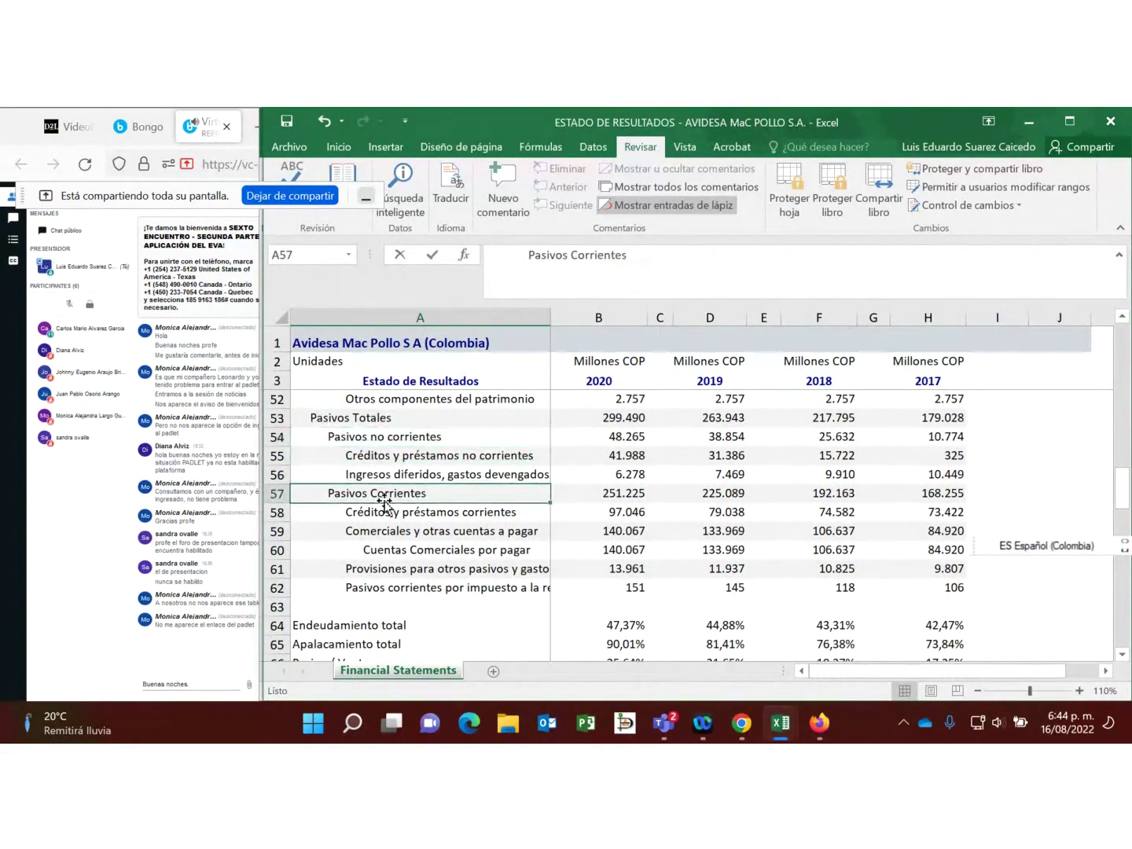
pyautogui.click(406, 434)
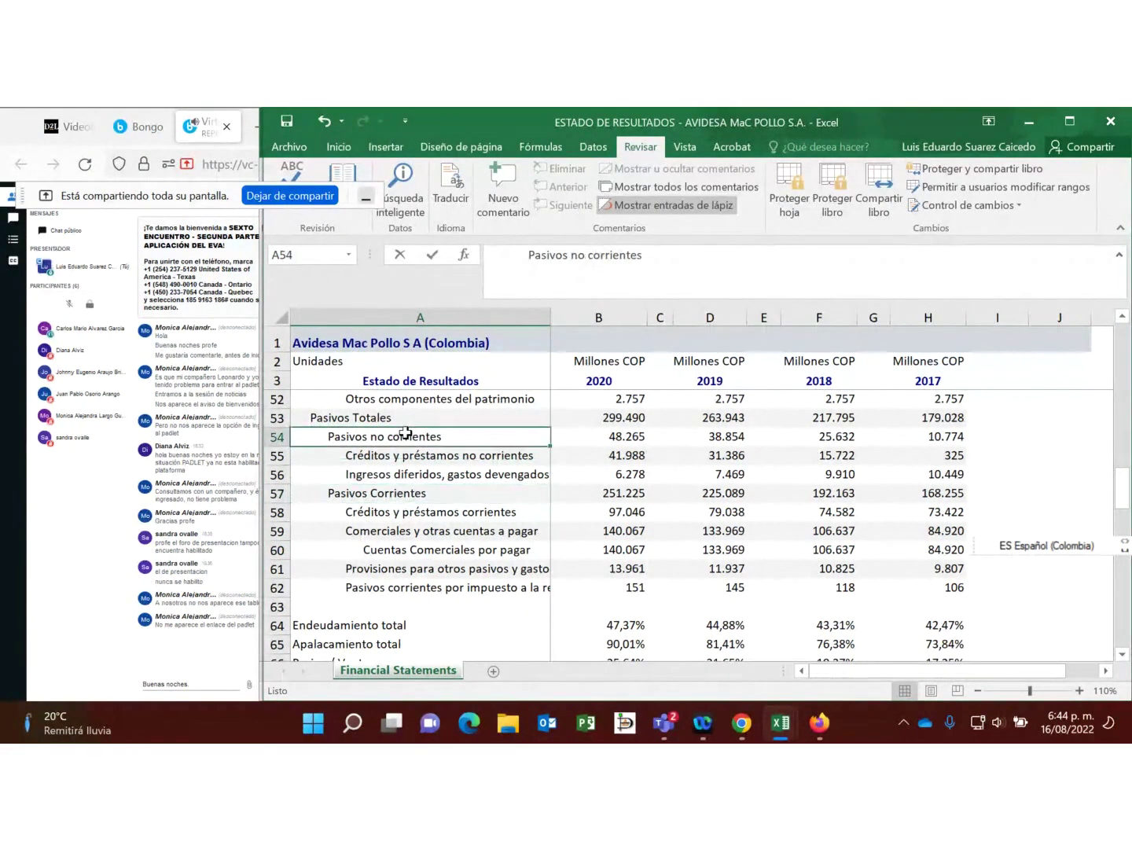
pyautogui.click(404, 494)
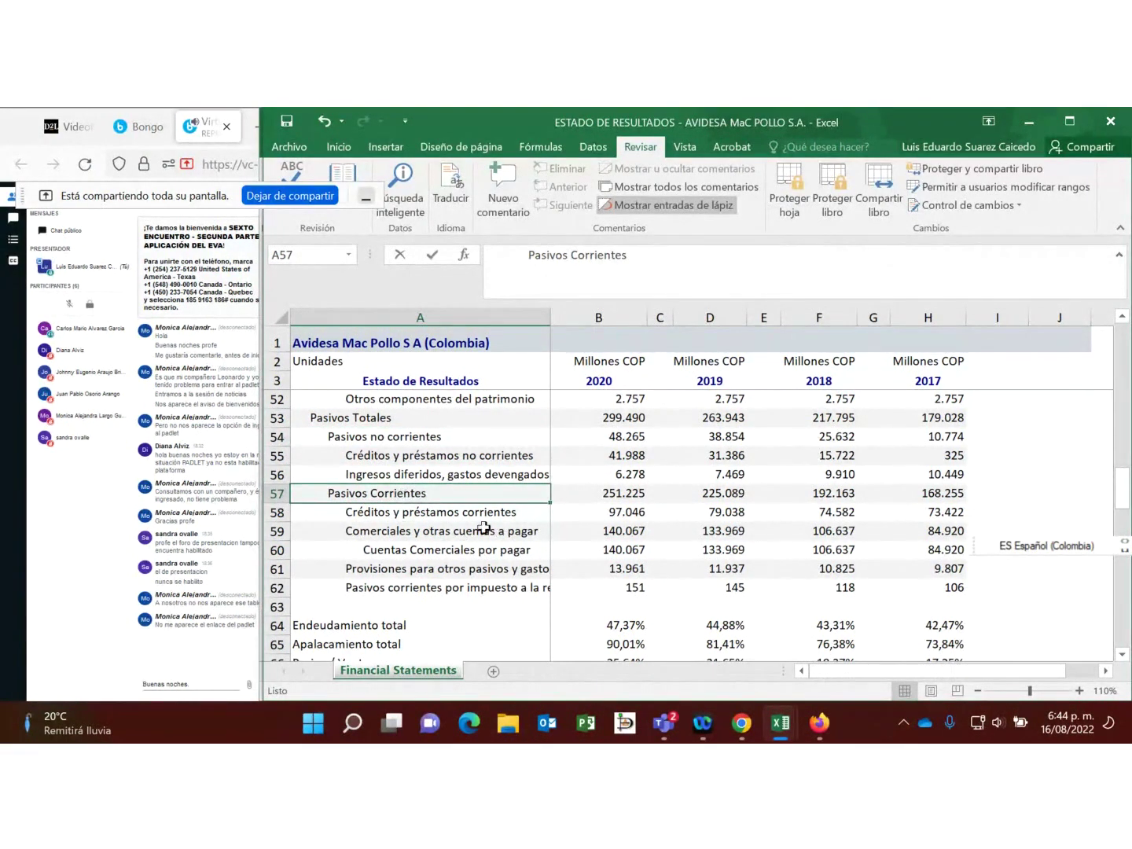
pyautogui.click(418, 517)
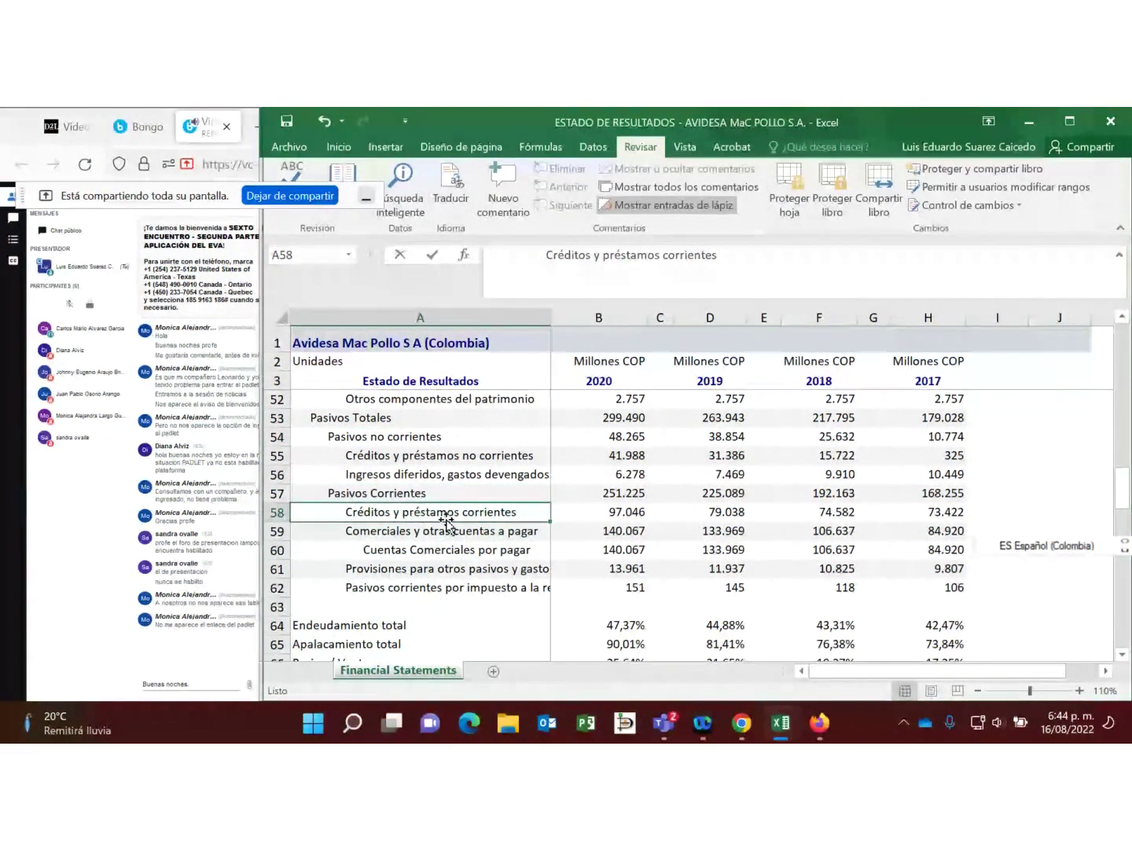
pyautogui.click(618, 514)
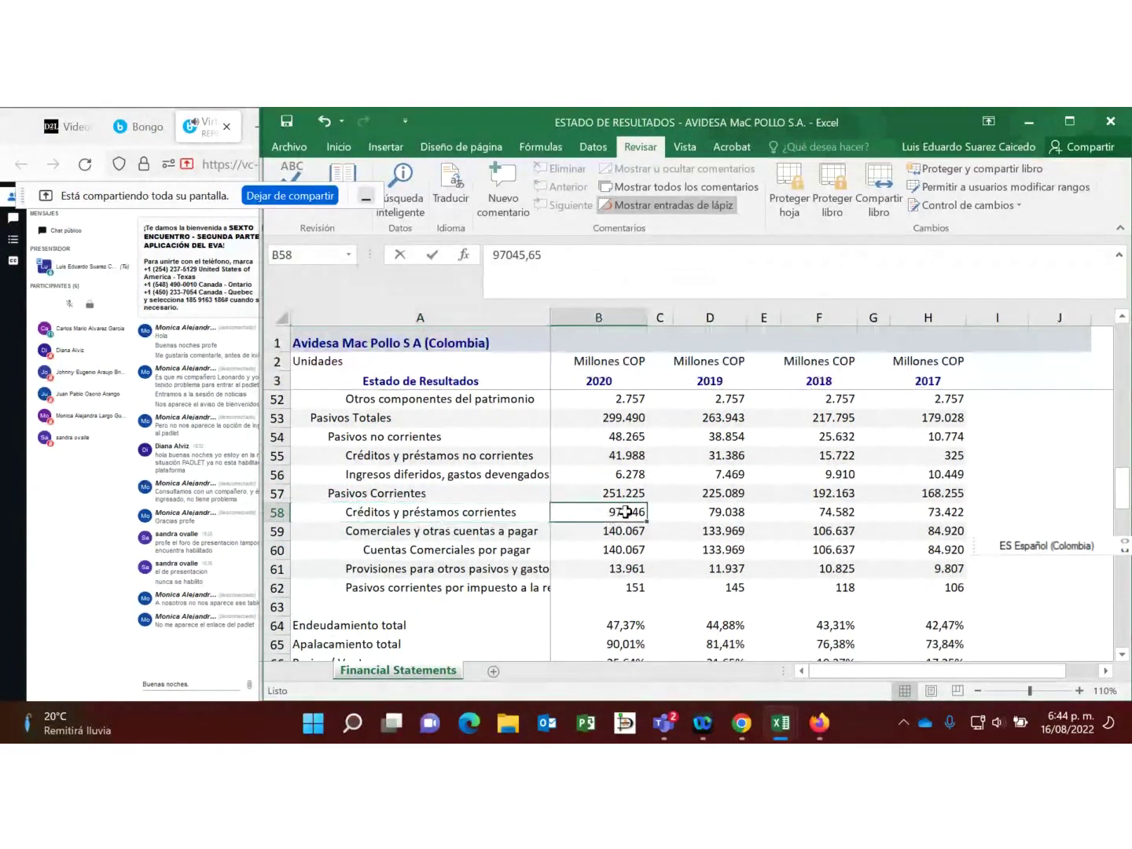
pyautogui.click(432, 456)
pyautogui.click(634, 456)
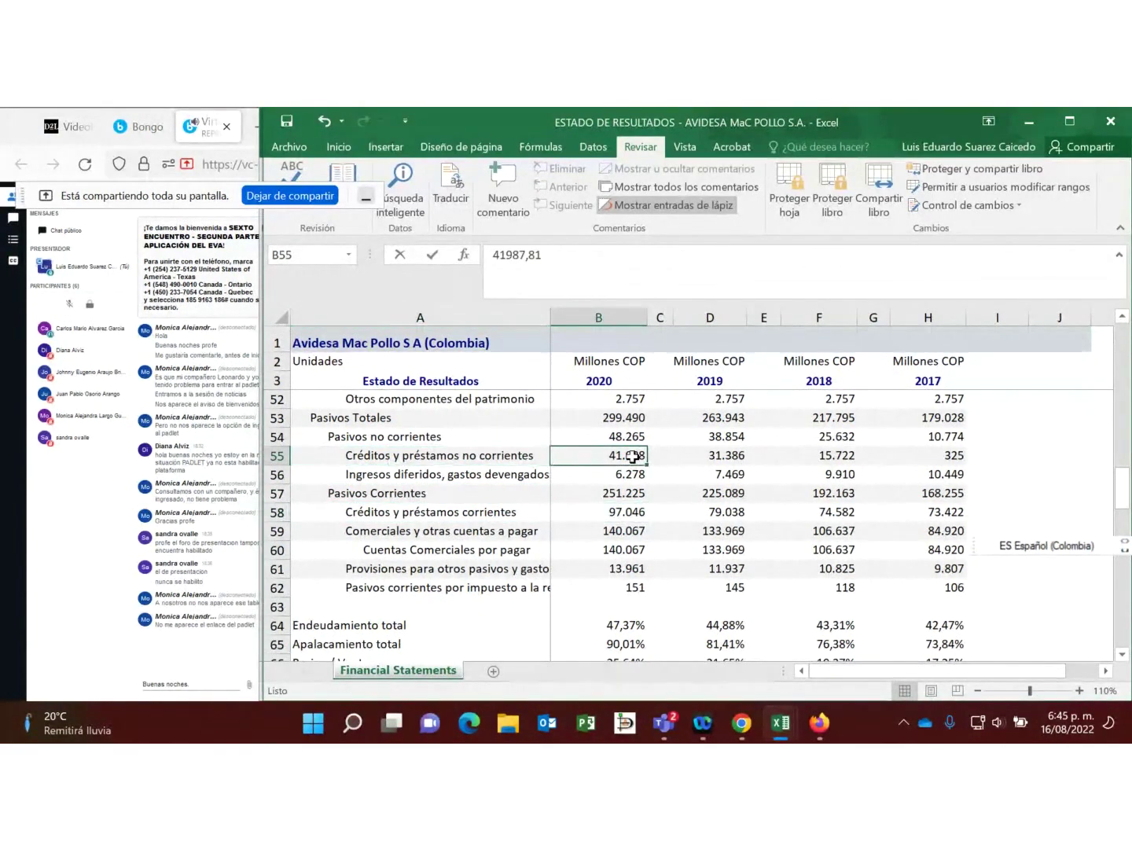
pyautogui.click(614, 515)
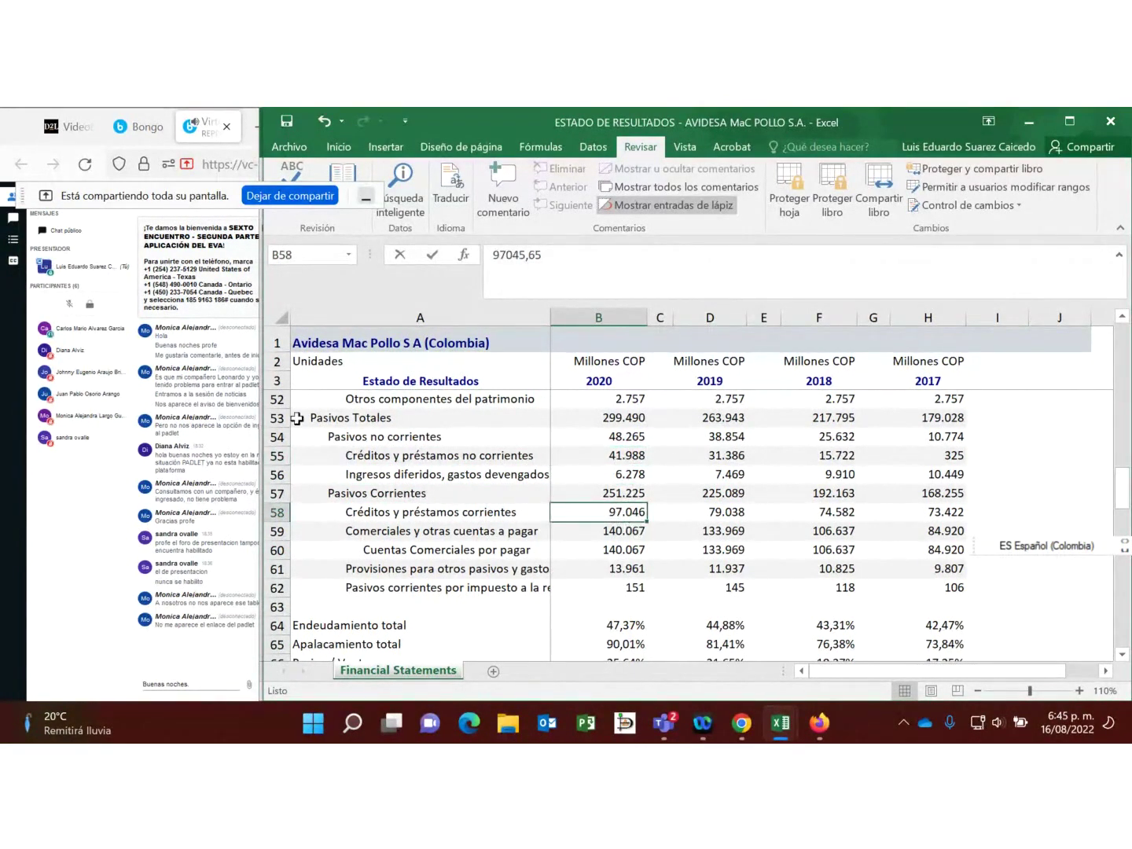
# Step: Return to the INDICADORES PARA EVA workbook and examine the formulas behind the 2020 and 2019 financial debt
pyautogui.hotkey('alt', 'Tab')
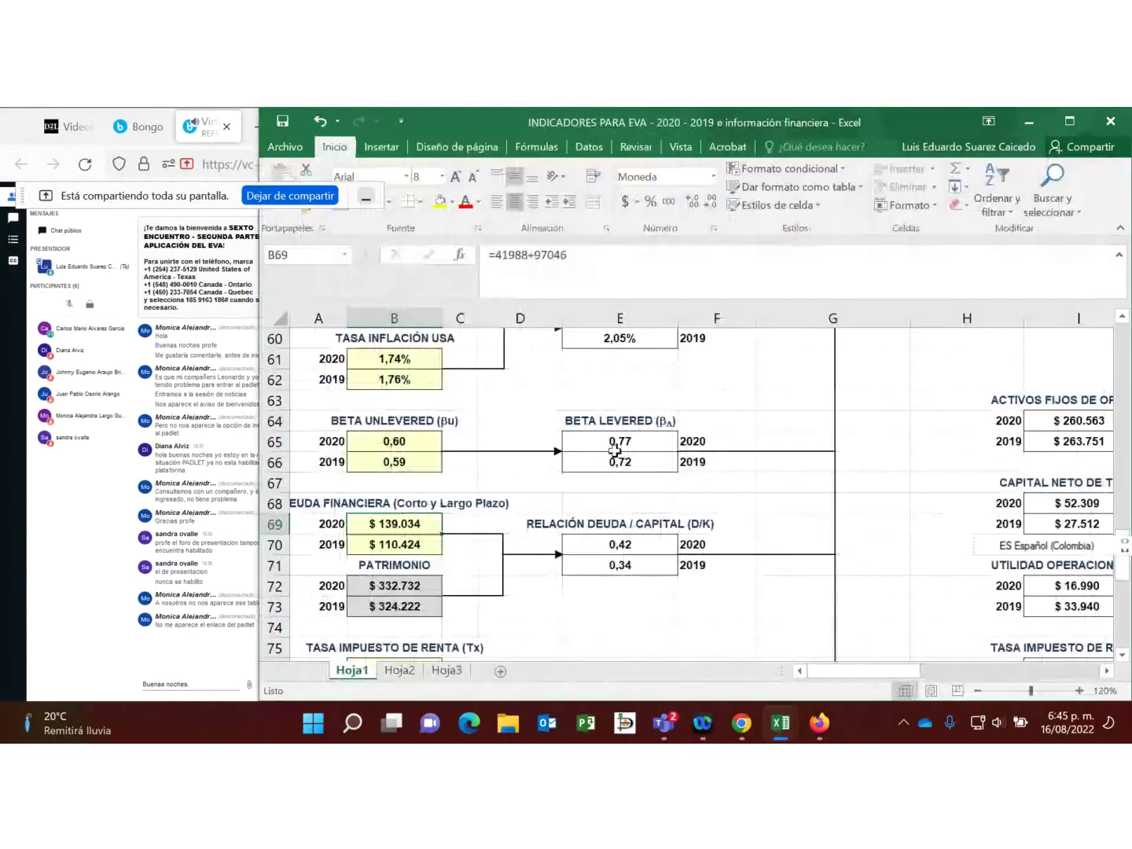
pyautogui.doubleClick(390, 520)
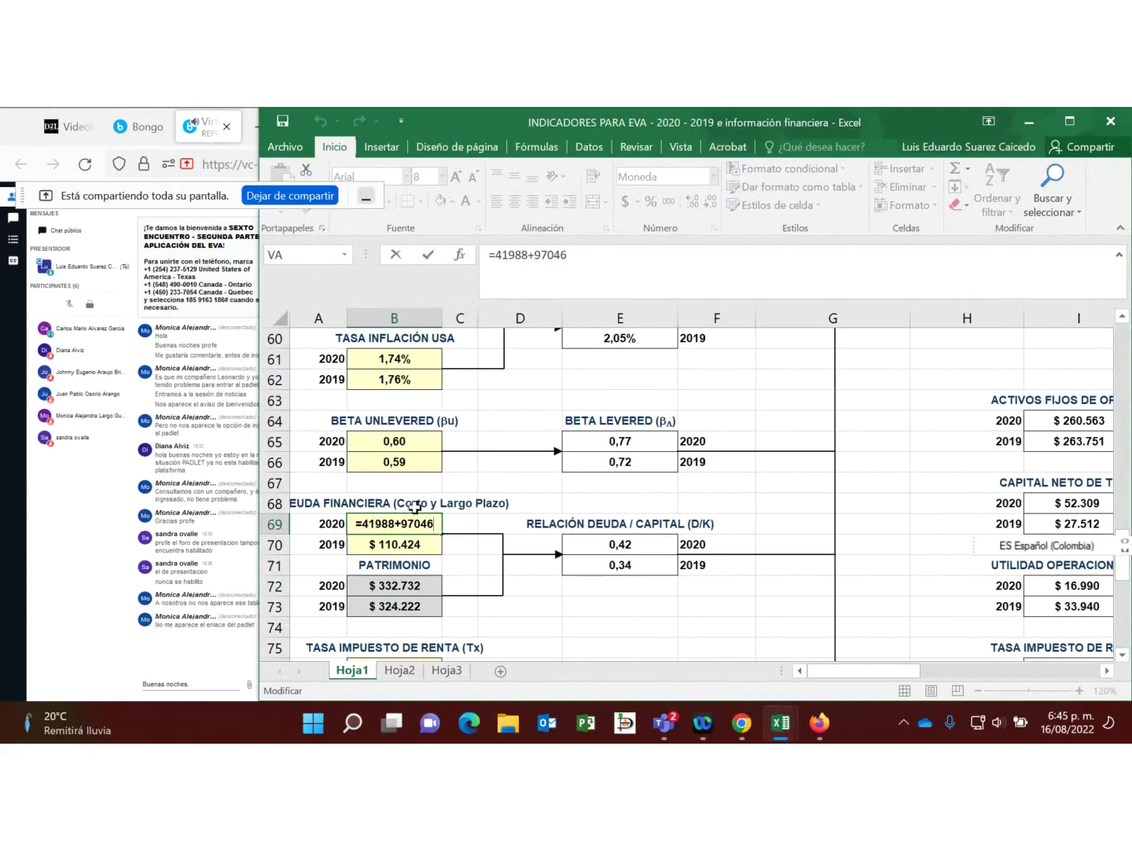
pyautogui.click(460, 548)
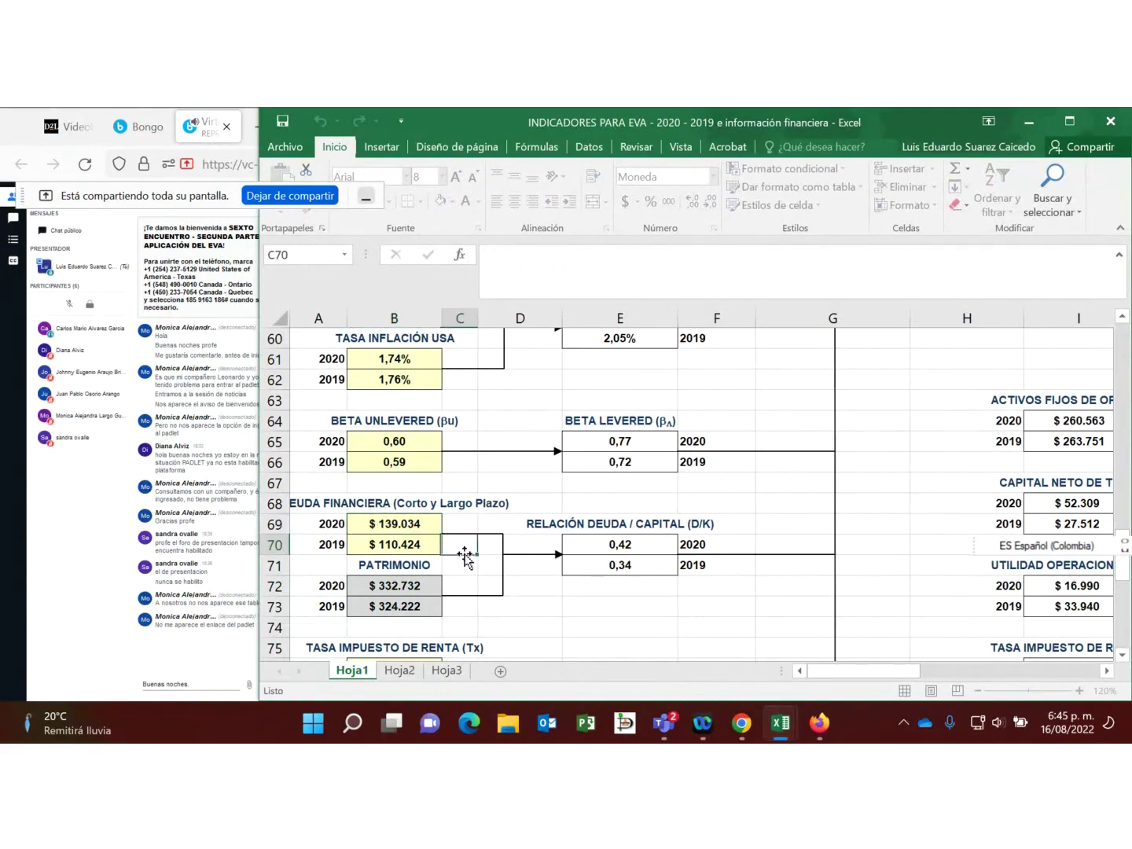
pyautogui.click(405, 541)
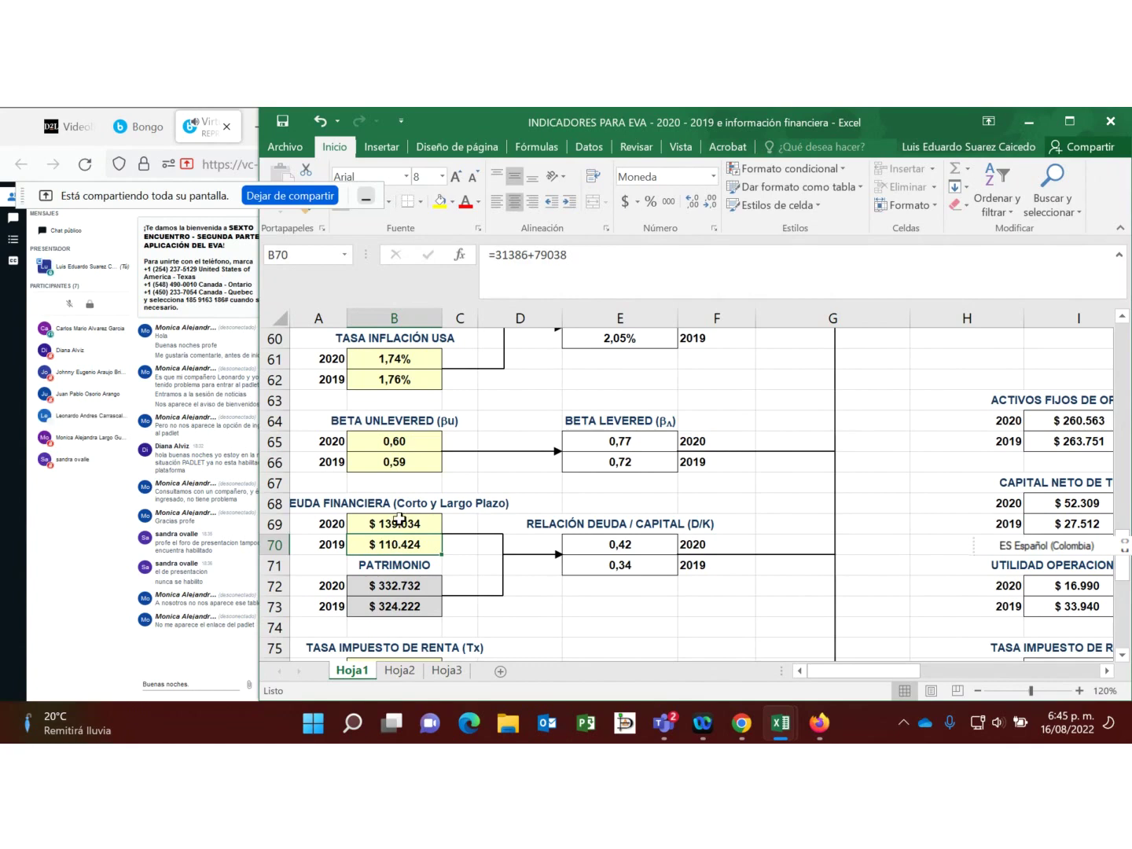
pyautogui.click(399, 519)
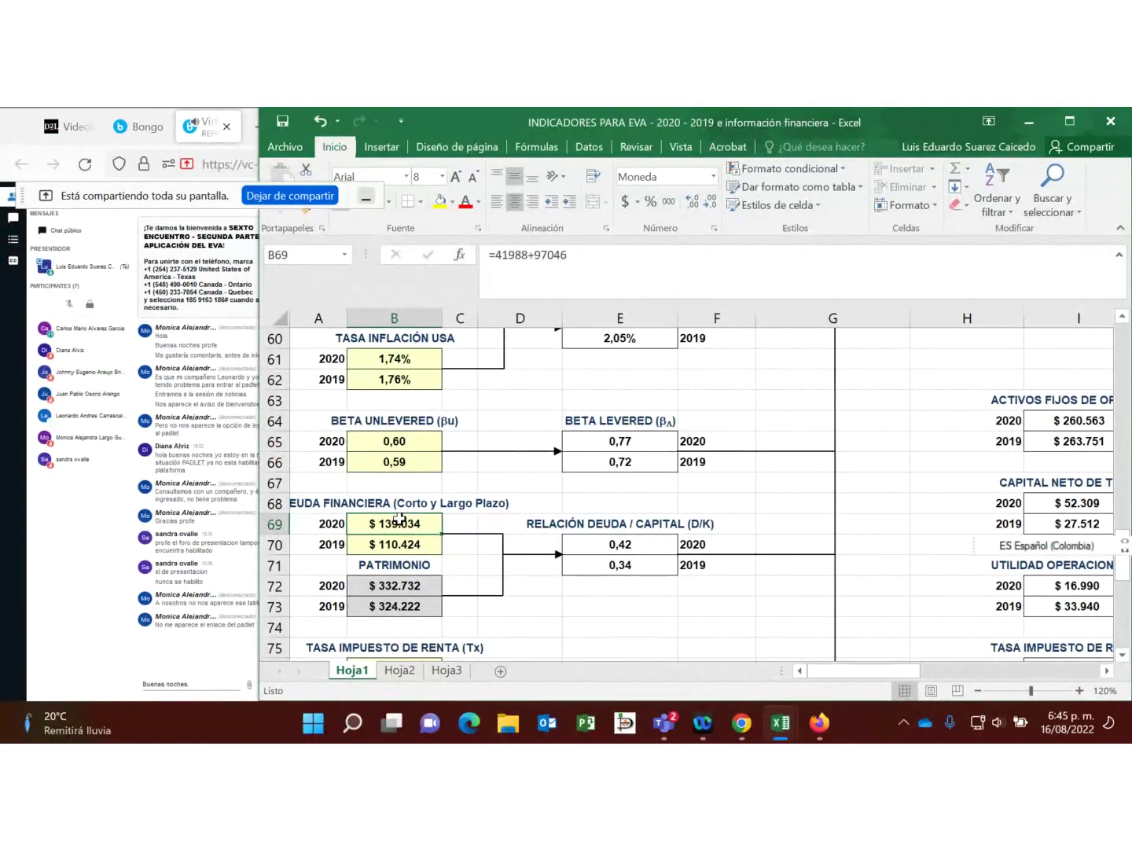
# Step: Look back through the Hoja1 input data from the financial debt up to VENTAS and the company details
pyautogui.scroll(3, 539, 482)
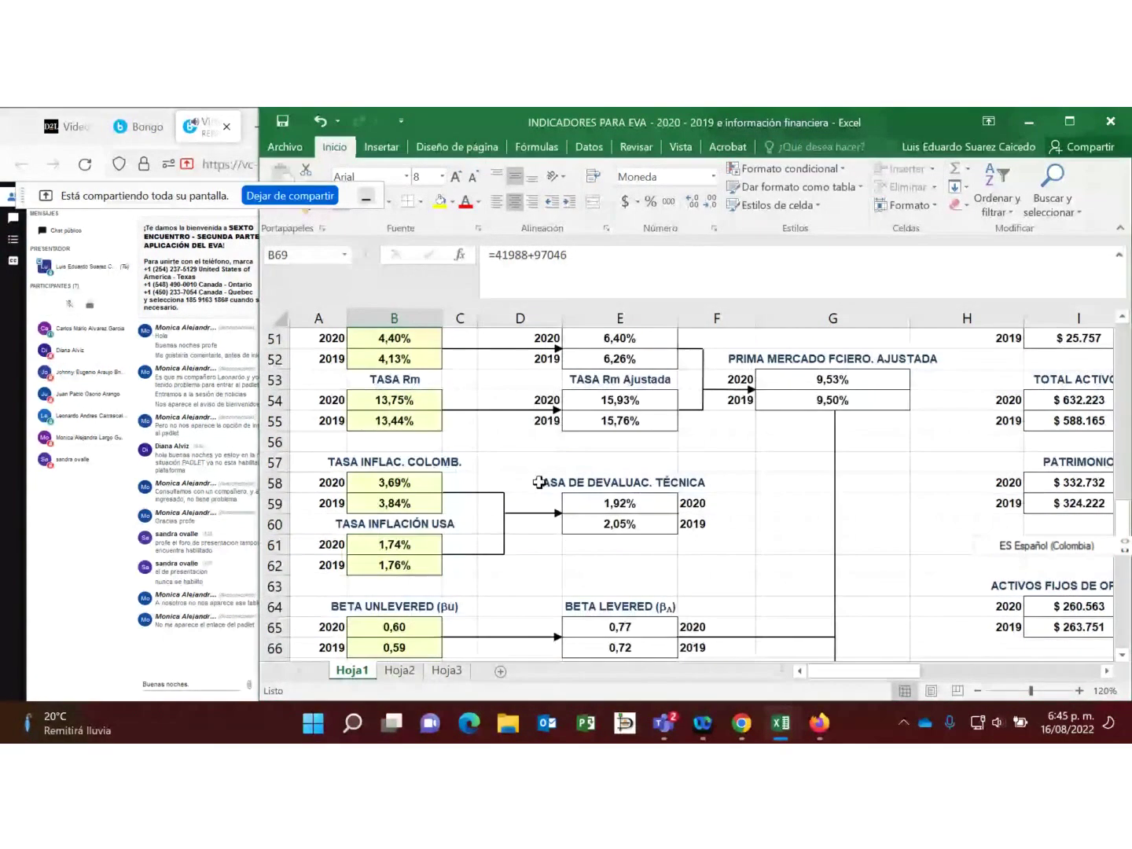
pyautogui.scroll(5, 540, 482)
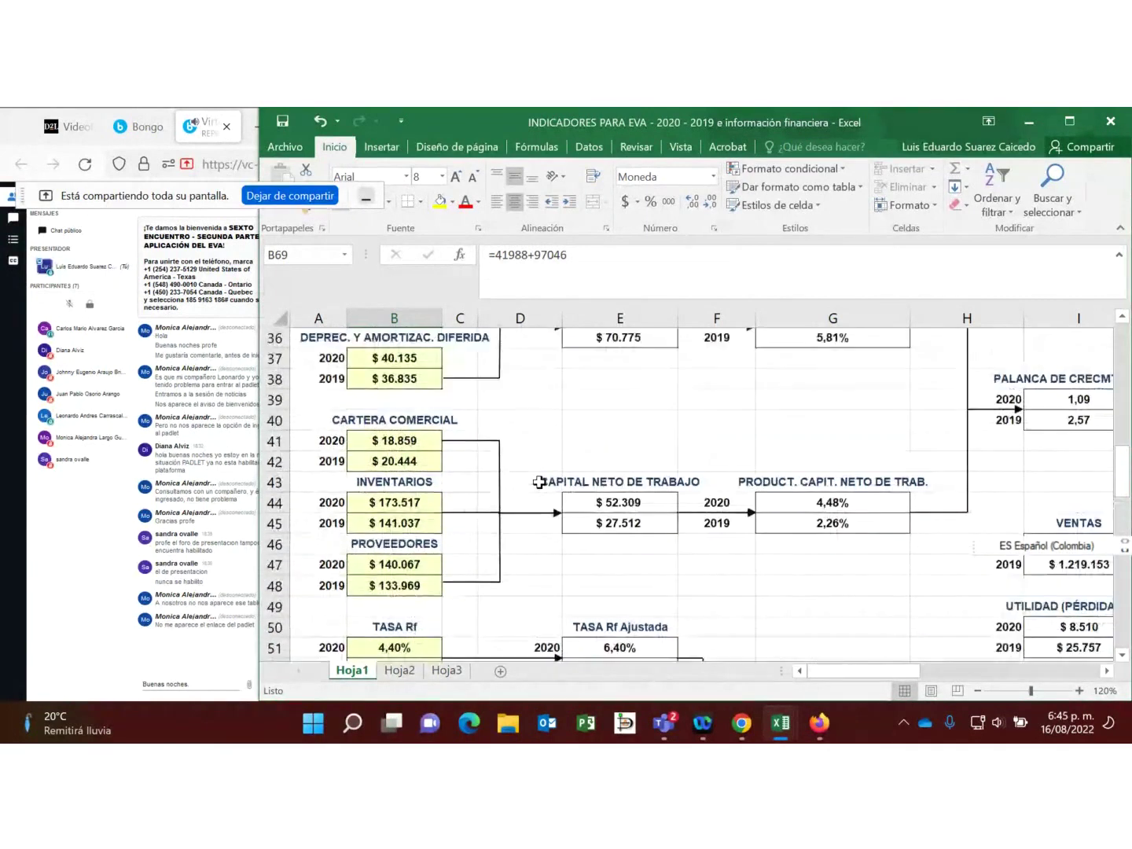
pyautogui.scroll(3, 540, 483)
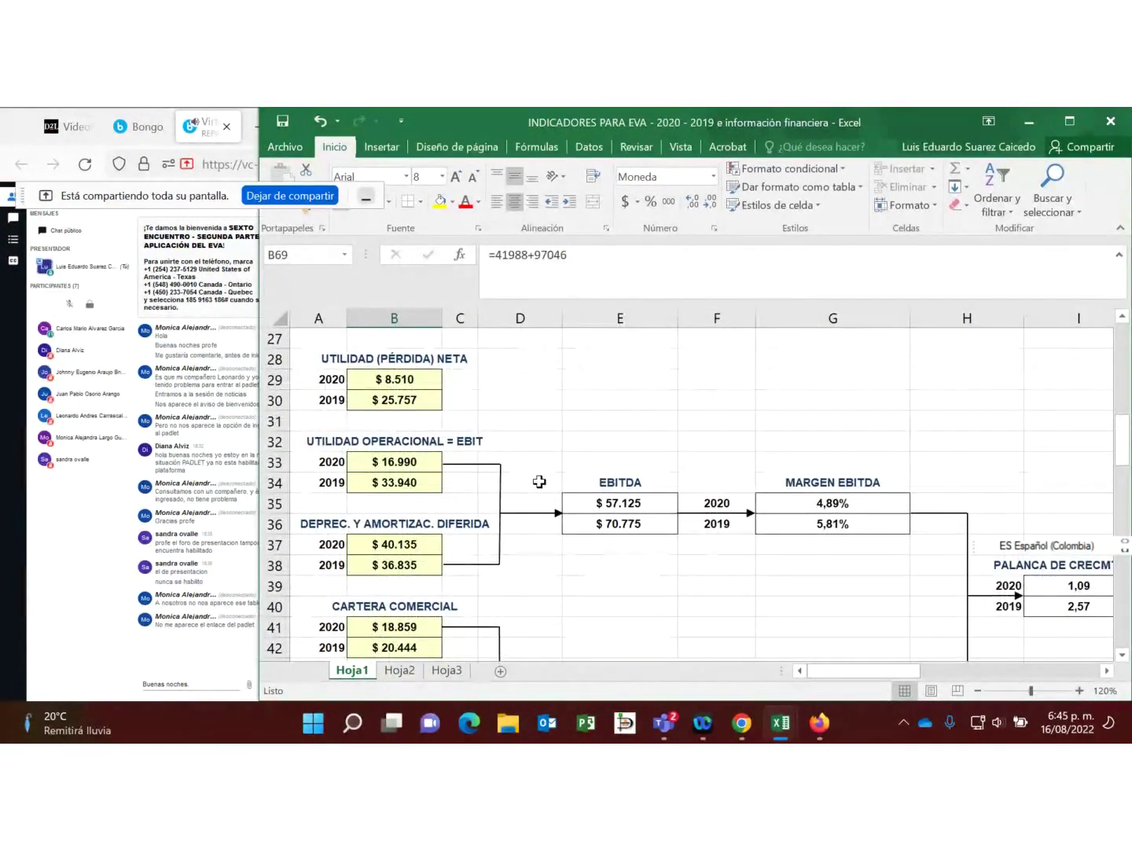
pyautogui.scroll(2, 540, 482)
pyautogui.scroll(1, 539, 482)
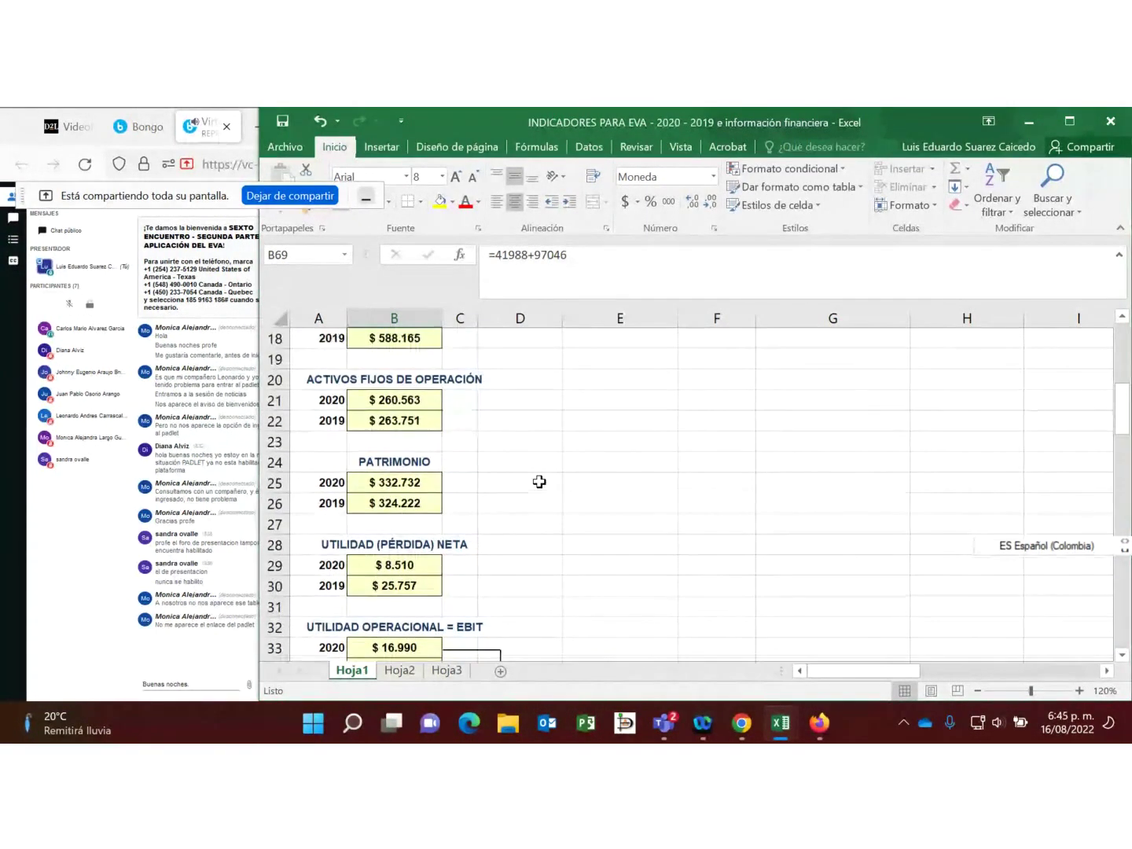
pyautogui.scroll(-1, 539, 483)
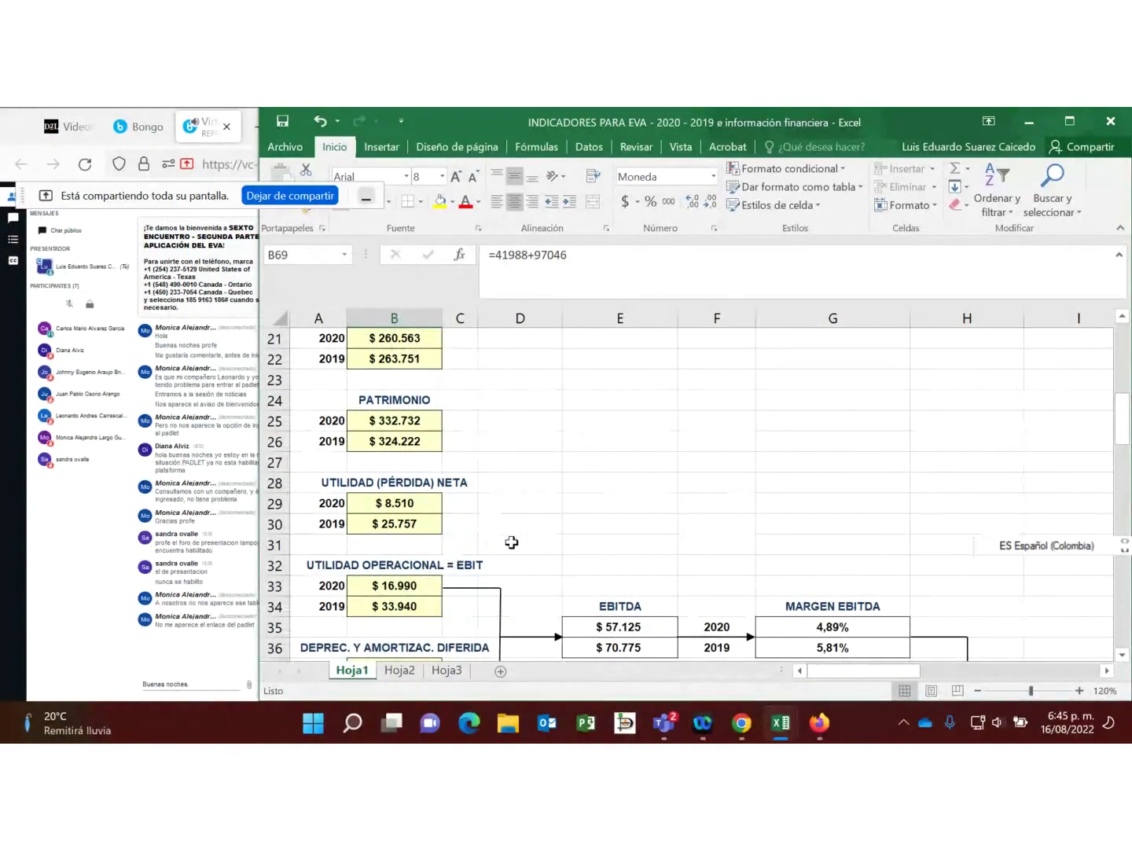
pyautogui.scroll(-2, 512, 543)
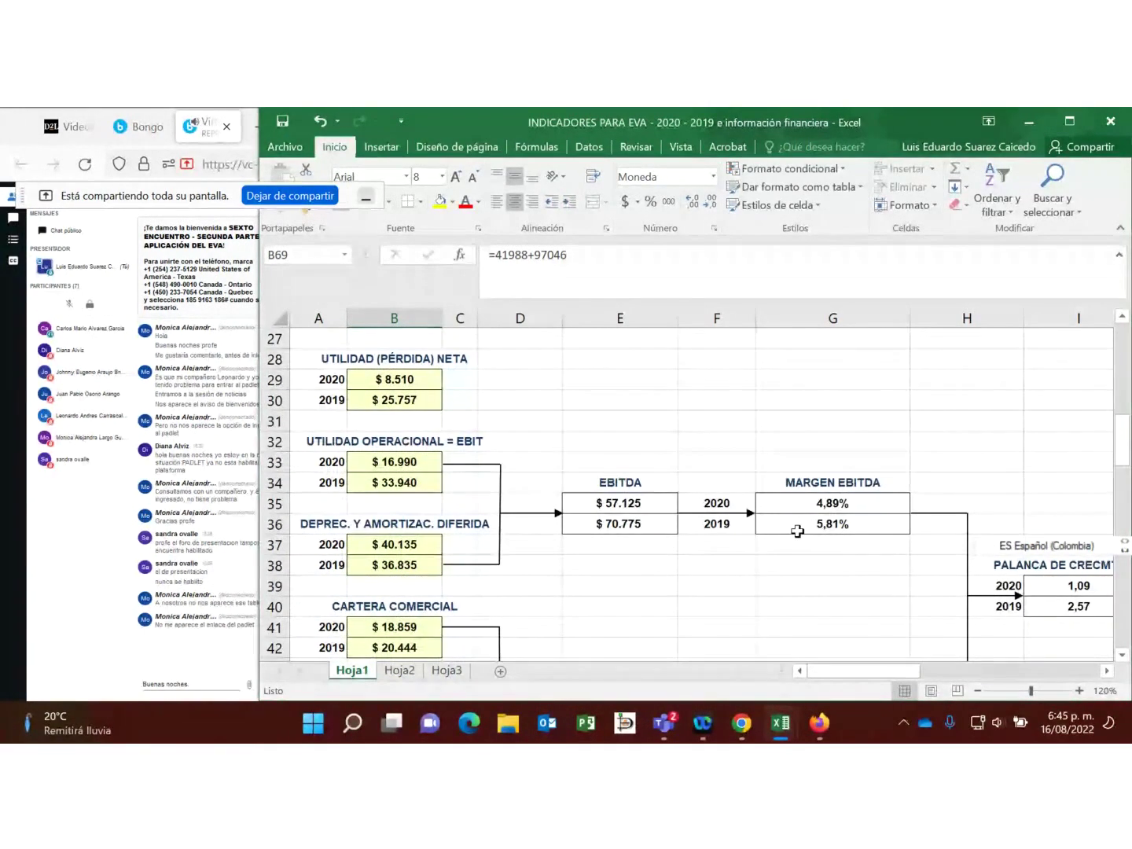
pyautogui.click(703, 386)
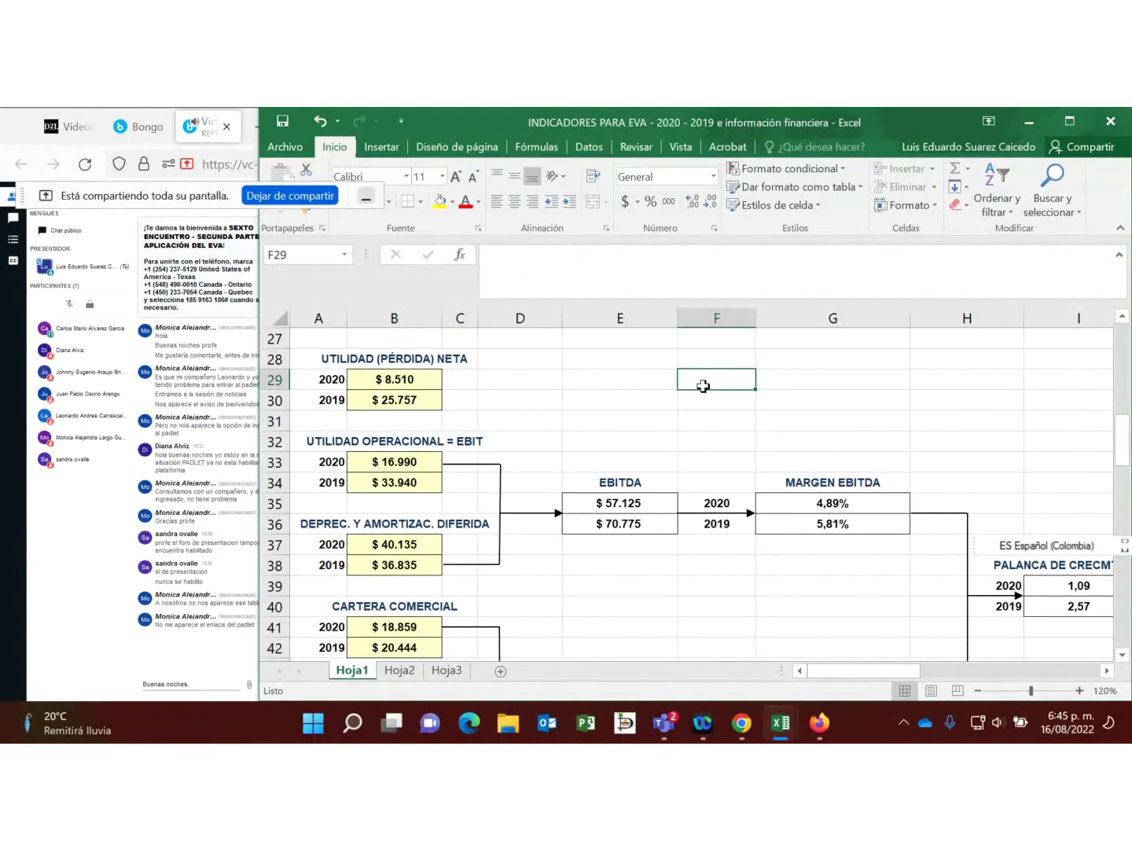
pyautogui.scroll(2, 707, 396)
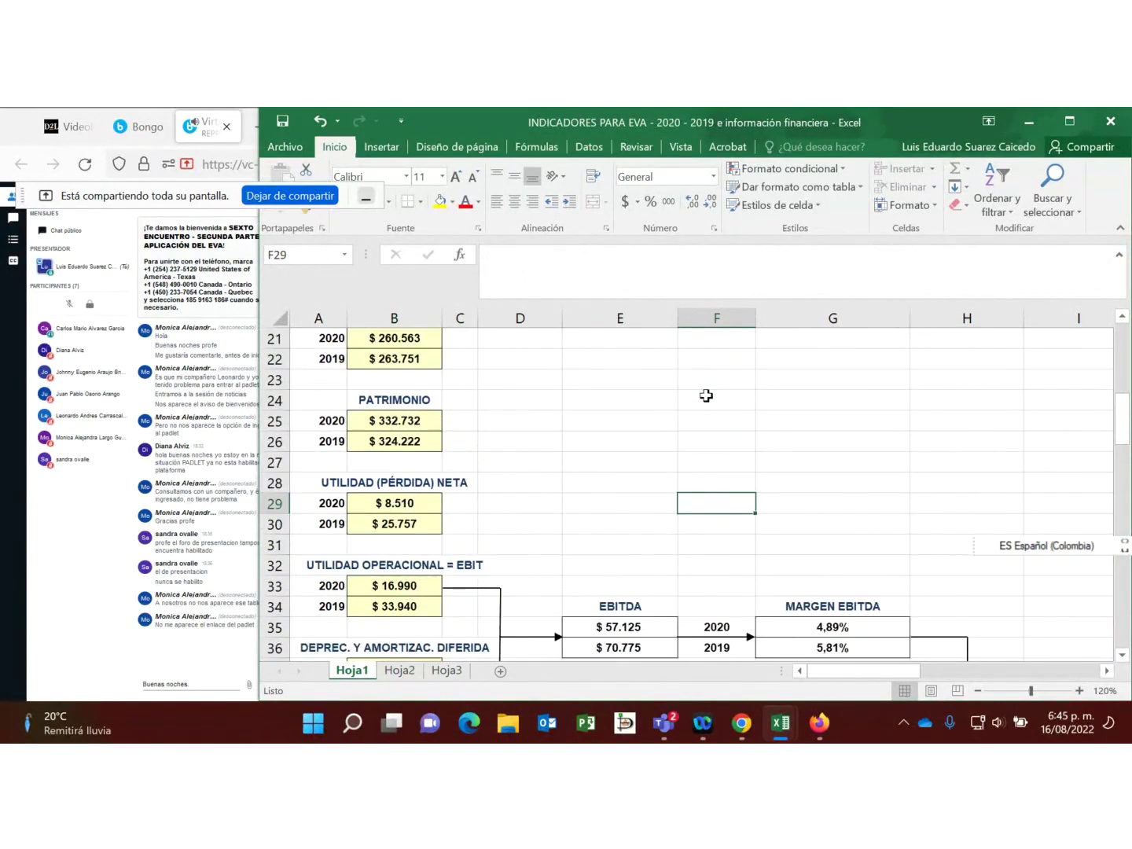
pyautogui.scroll(3, 706, 396)
pyautogui.scroll(1, 706, 395)
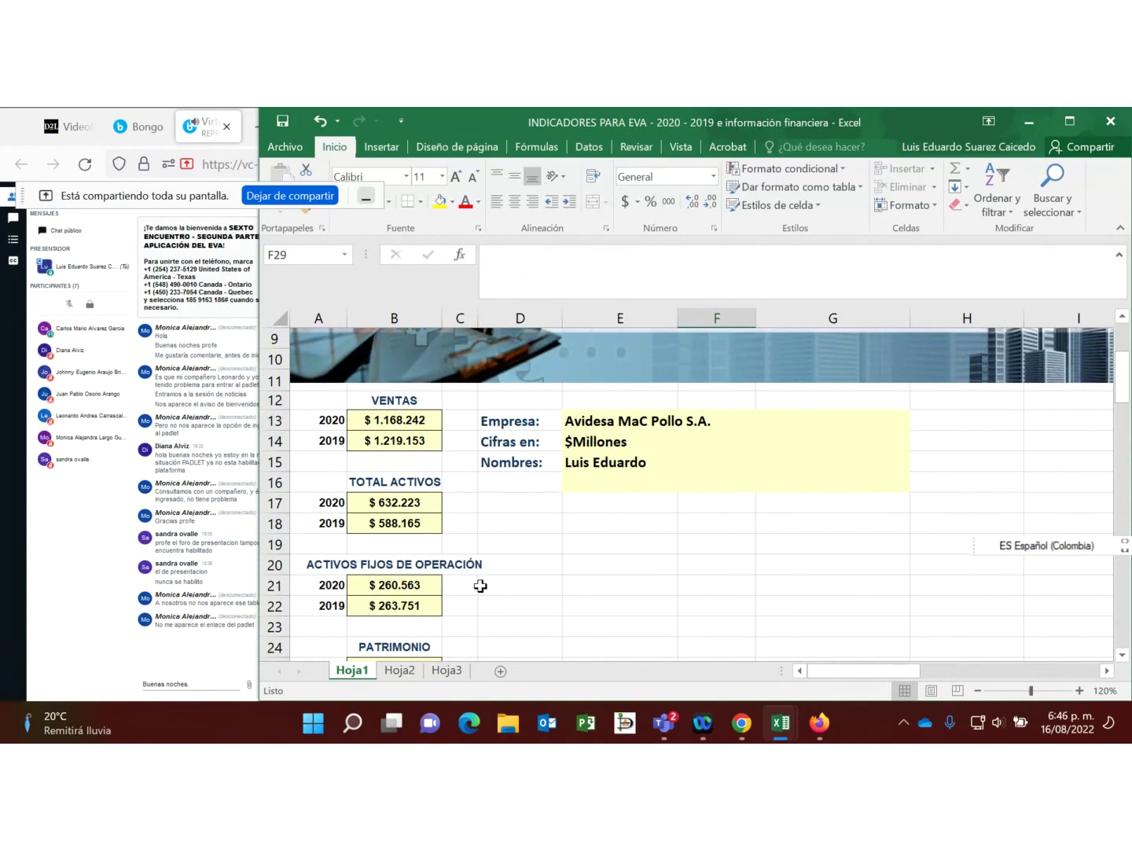
pyautogui.click(619, 567)
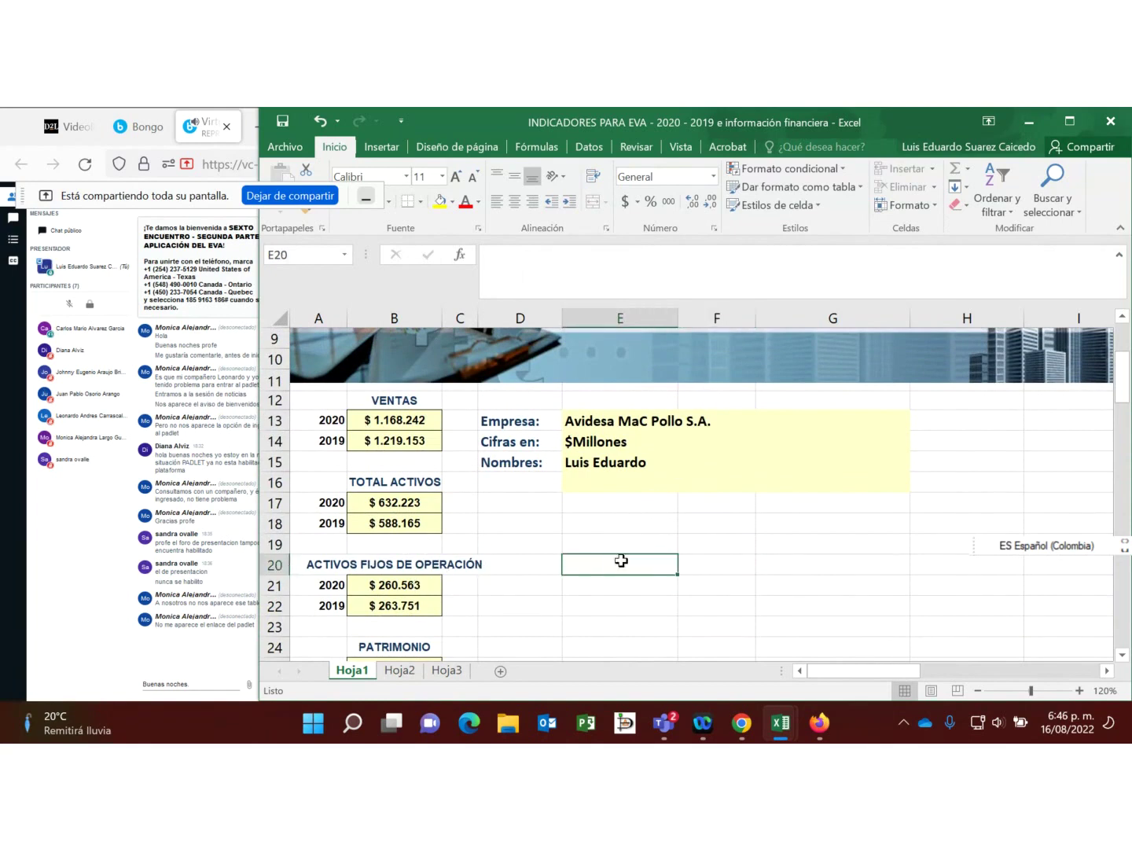
# Step: Enlarge the Hoja1 worksheet view to 140%
pyautogui.click(631, 528)
pyautogui.click(534, 521)
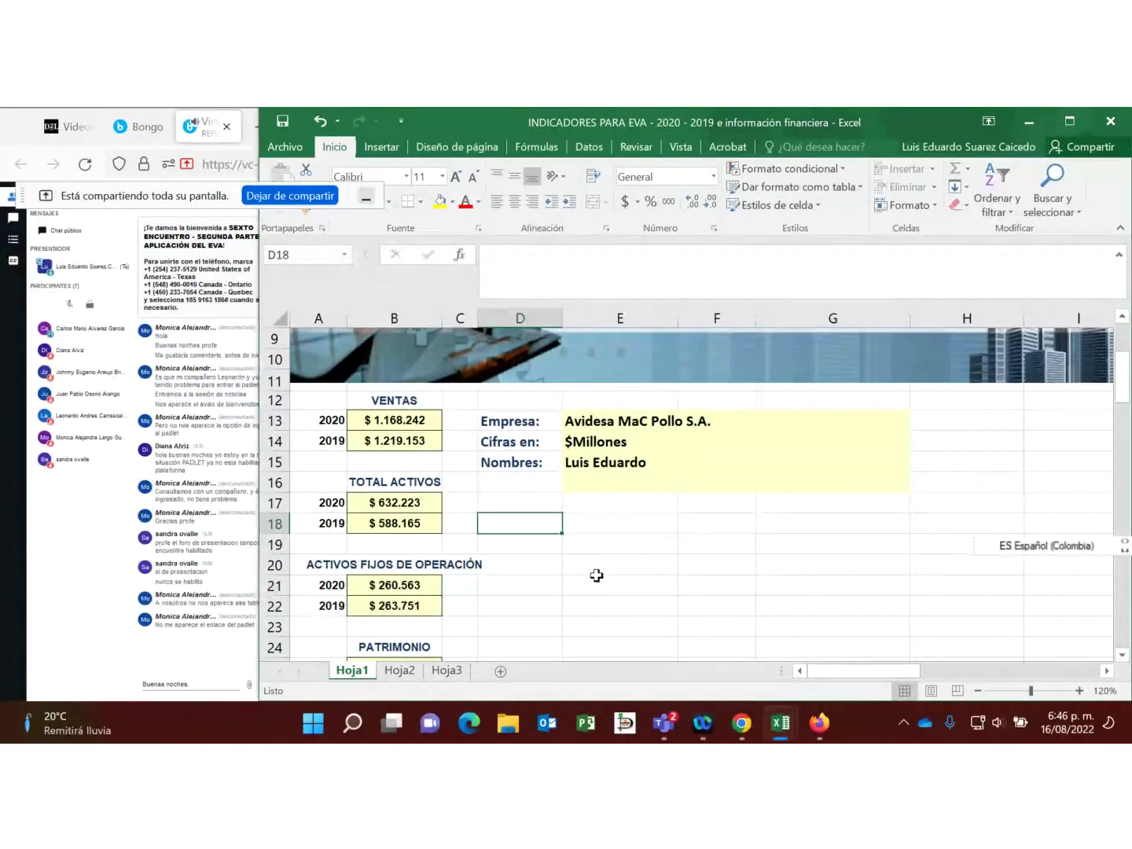
pyautogui.scroll(-1, 617, 612)
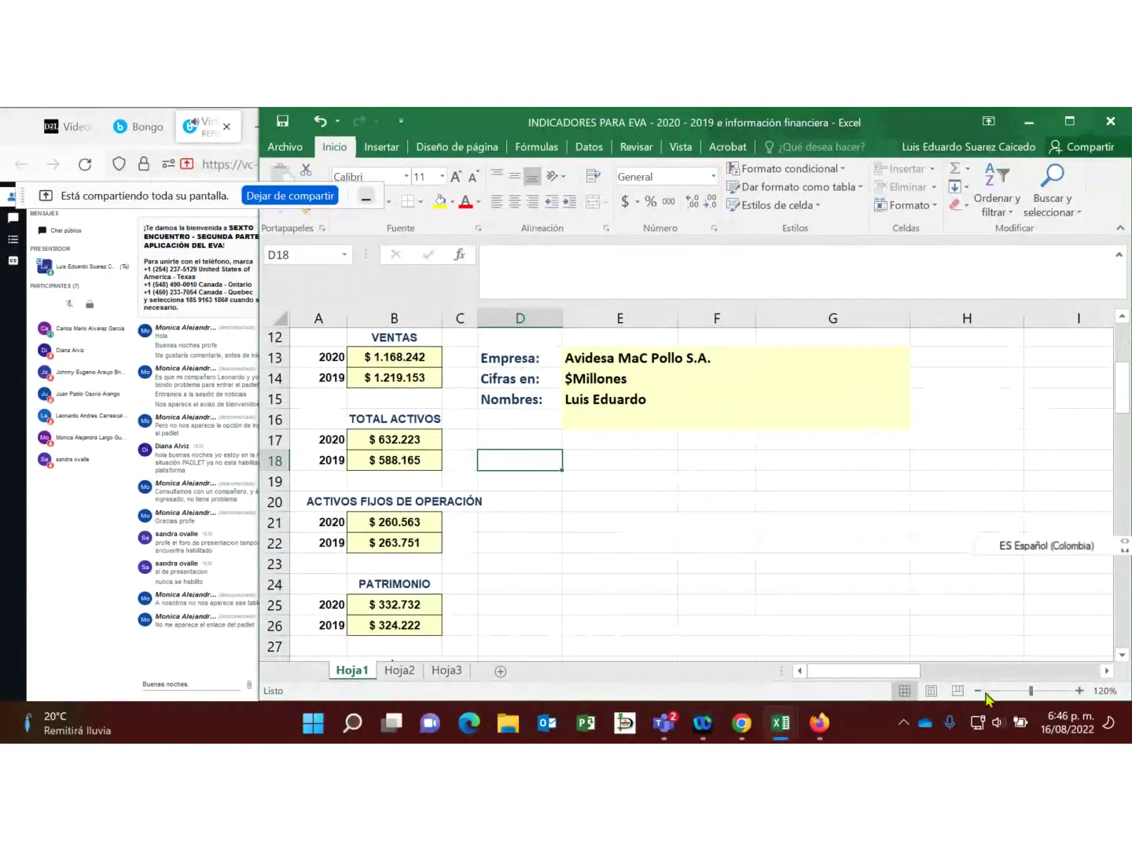
pyautogui.click(1079, 691)
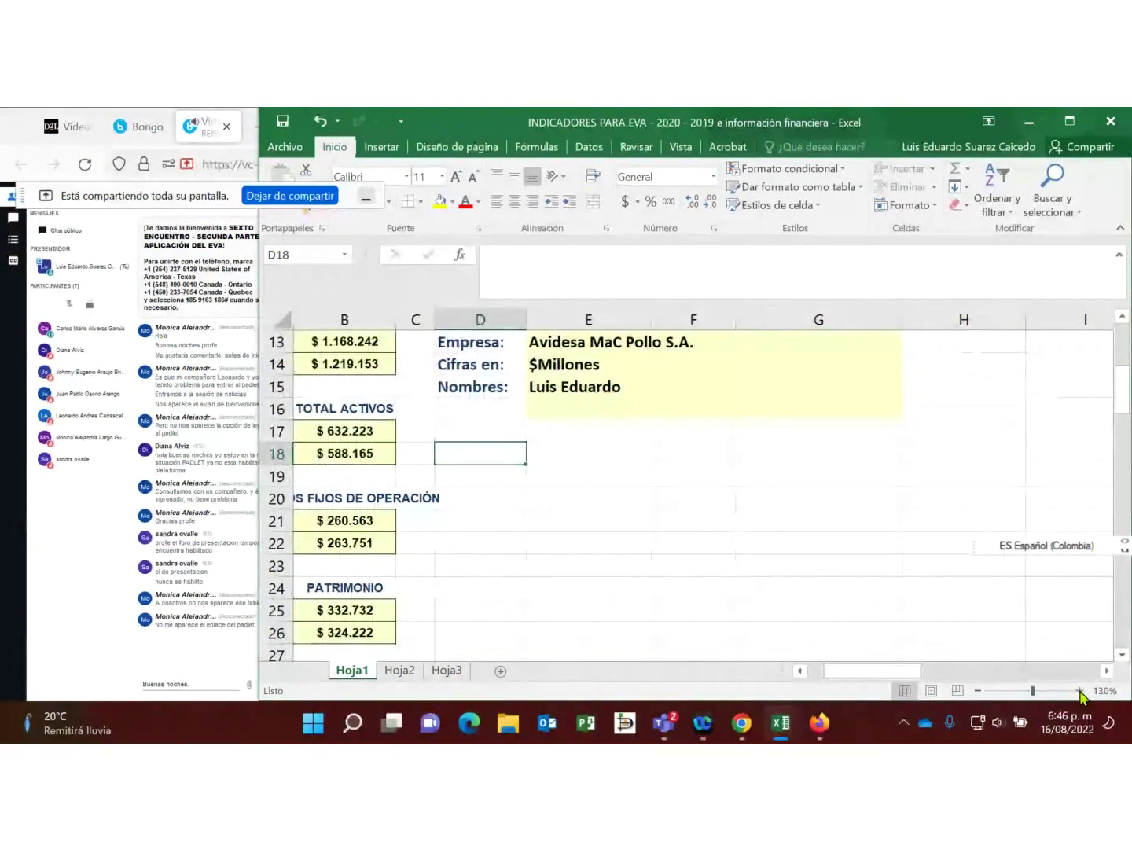
pyautogui.click(1080, 692)
pyautogui.click(814, 485)
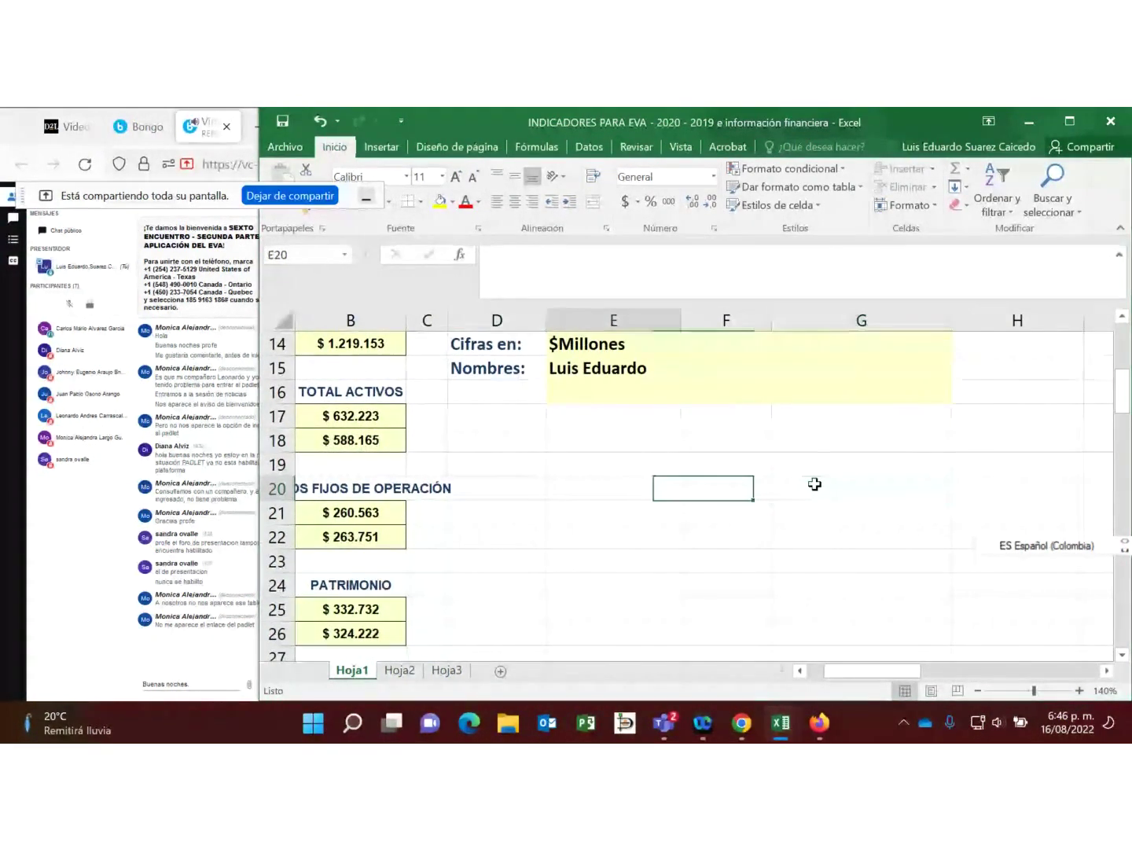
# Step: Look through the Hoja1 input data from the company details and VENTAS down to CARTERA COMERCIAL and INVENTARIOS
pyautogui.press('Home')
pyautogui.press('Up')
pyautogui.press('Up')
pyautogui.press('Up')
pyautogui.press('Up')
pyautogui.press('Up')
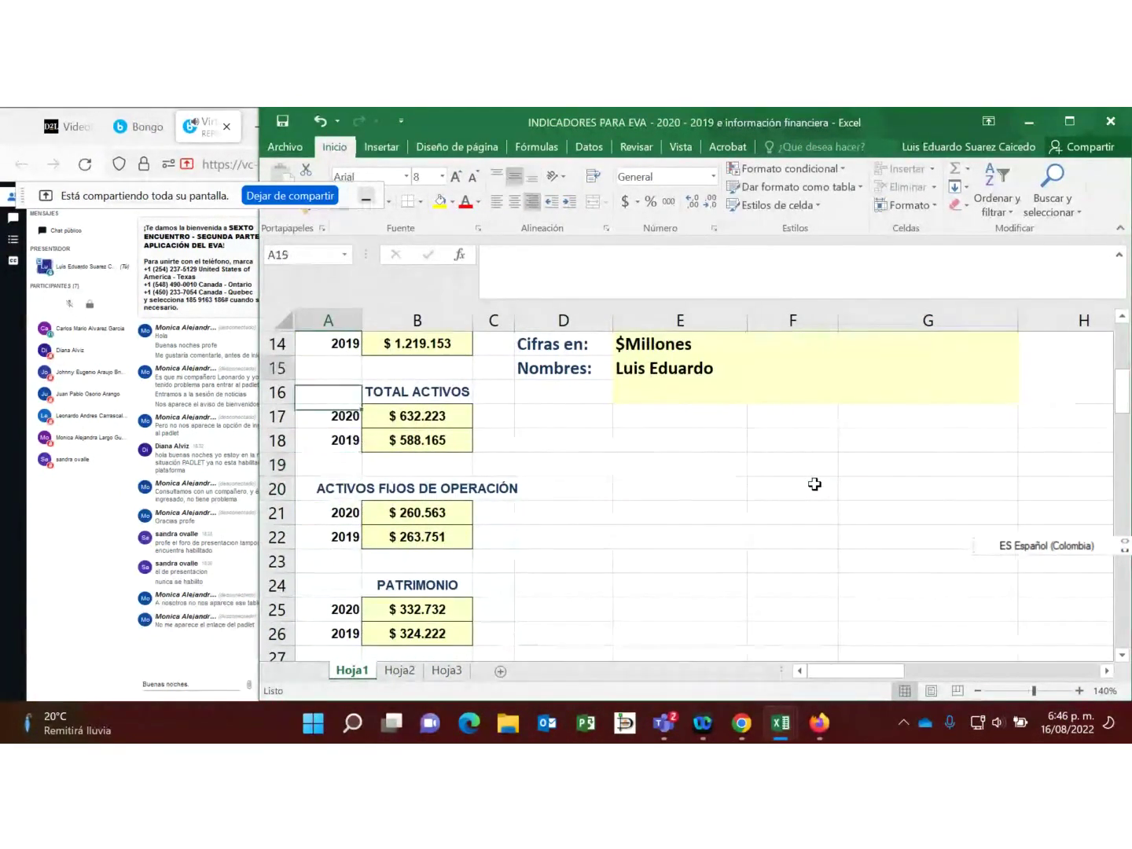
pyautogui.press('Up')
pyautogui.press('Up')
pyautogui.press('Up')
pyautogui.press('Up')
pyautogui.press('Up')
pyautogui.press('Up')
pyautogui.press('Up')
pyautogui.press('Up')
pyautogui.press('Down')
pyautogui.press('Down')
pyautogui.press('Down')
pyautogui.press('Down')
pyautogui.press('Down')
pyautogui.press('Down')
pyautogui.press('Down')
pyautogui.press('Down')
pyautogui.press('Down')
pyautogui.press('Down')
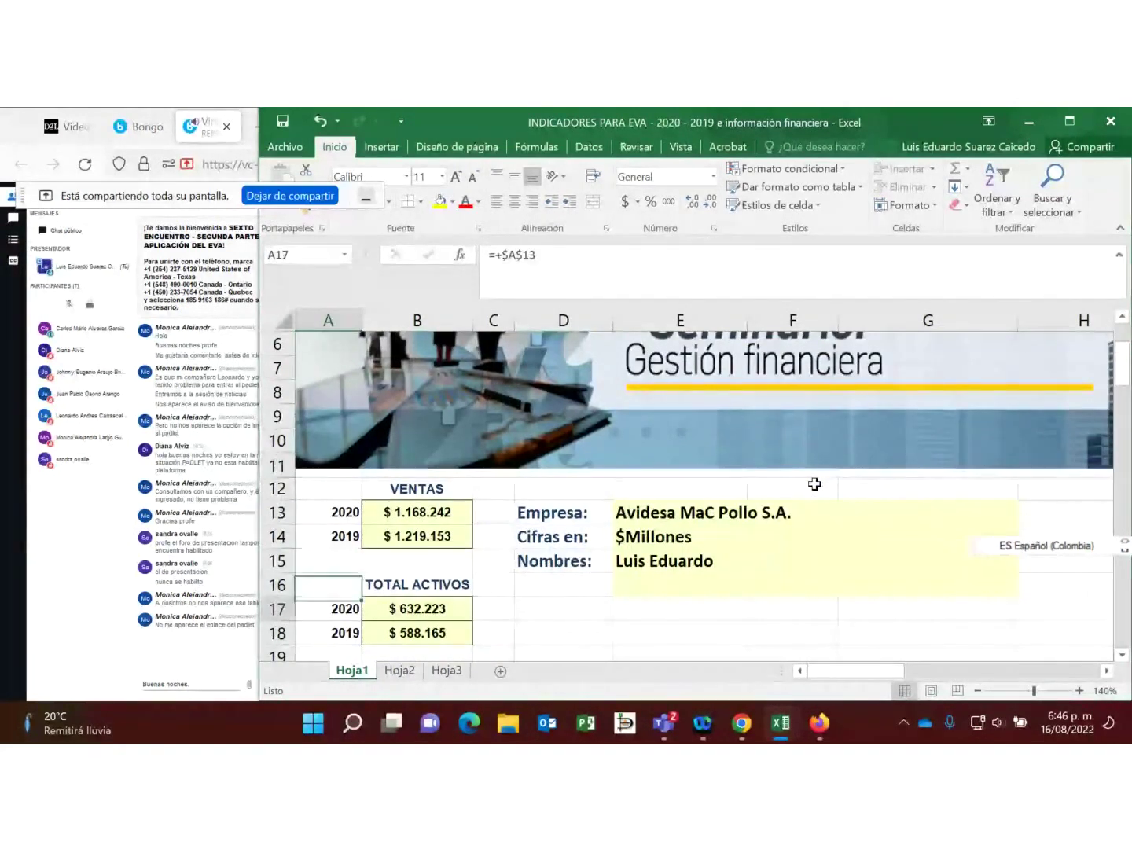
pyautogui.press('Down')
pyautogui.press('Down')
pyautogui.press('Down')
pyautogui.press('Down')
pyautogui.press('Down')
pyautogui.press('Down')
pyautogui.press('Down')
pyautogui.press('Down')
pyautogui.press('Down')
pyautogui.press('Down')
pyautogui.press('Down')
pyautogui.press('Down')
pyautogui.press('Down')
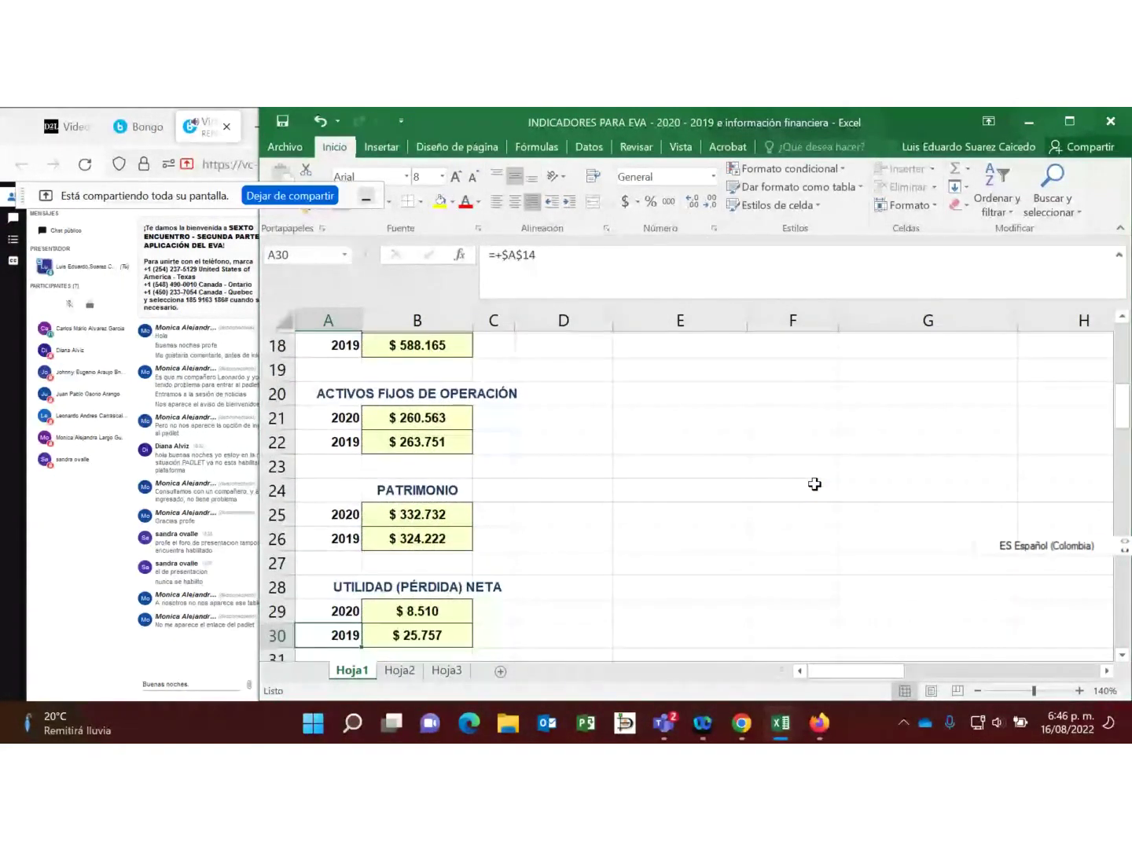
pyautogui.press('Down')
pyautogui.press('Down')
pyautogui.press('Down')
pyautogui.press('Down')
pyautogui.press('Down')
pyautogui.press('Down')
pyautogui.press('Down')
pyautogui.press('Down')
pyautogui.press('Down')
pyautogui.press('Down')
pyautogui.press('Down')
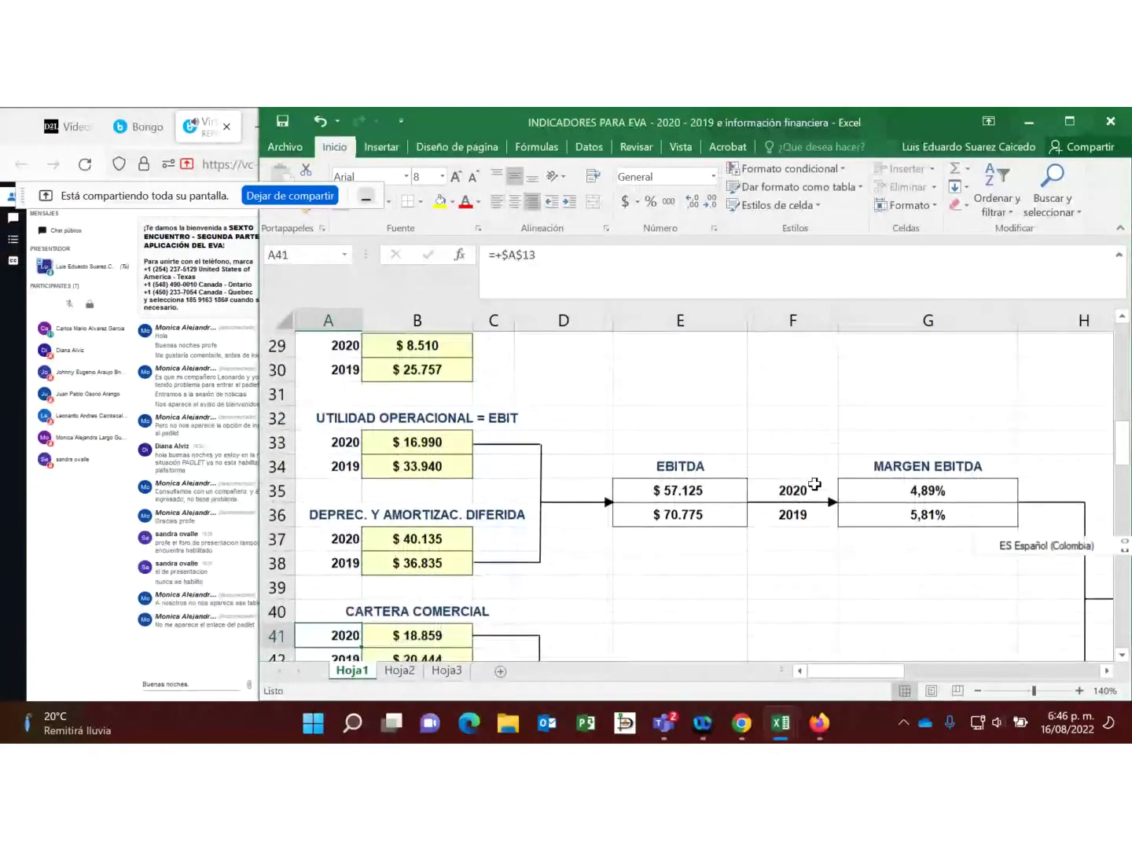
pyautogui.press('Down')
pyautogui.press('Down')
pyautogui.press('Down')
pyautogui.press('Down')
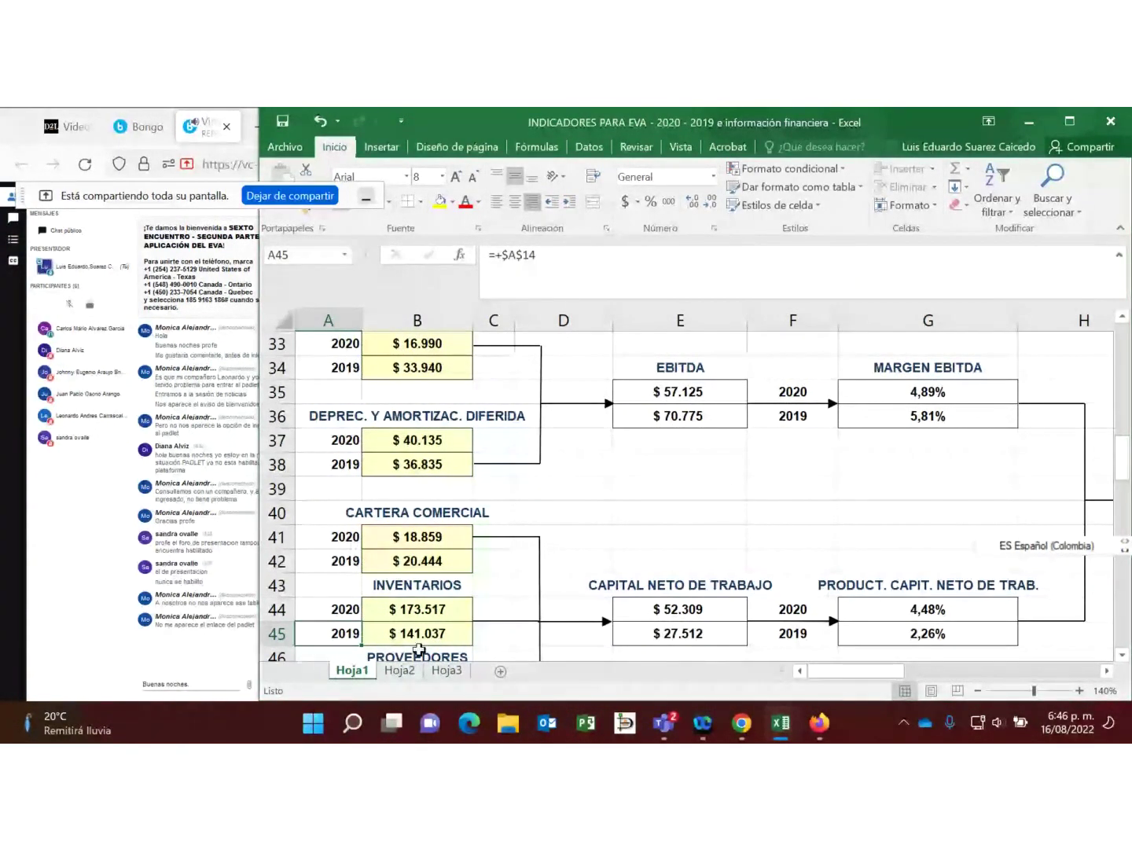
# Step: Check the Hoja2 sheet and return to Hoja1, leaving the sheet names as they are
pyautogui.click(400, 674)
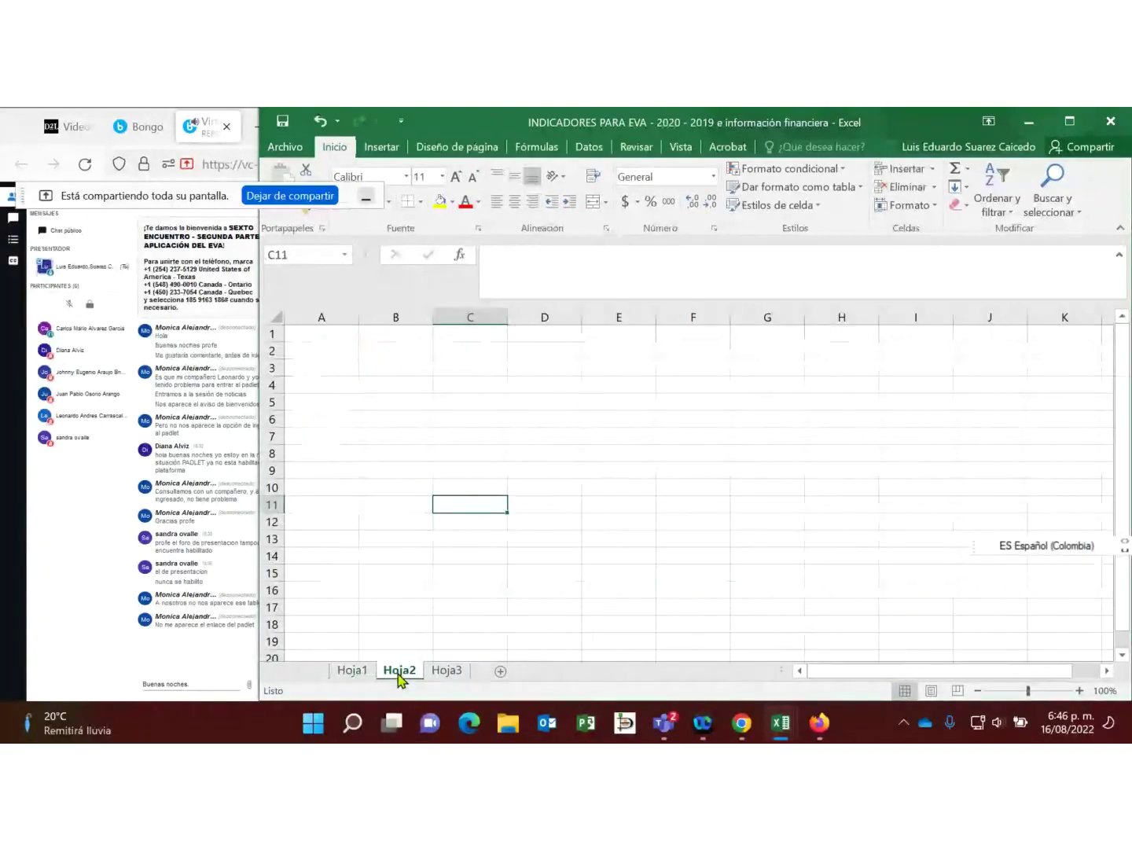
pyautogui.doubleClick(399, 672)
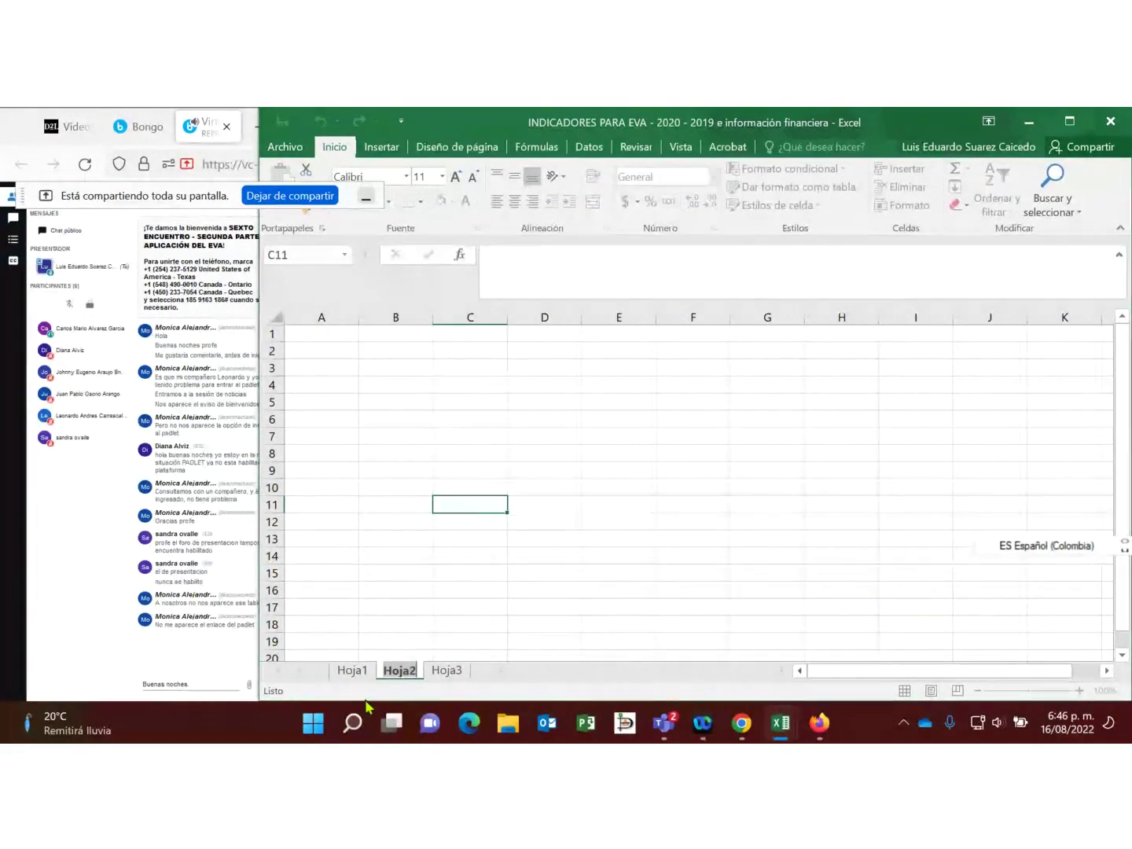
pyautogui.click(356, 670)
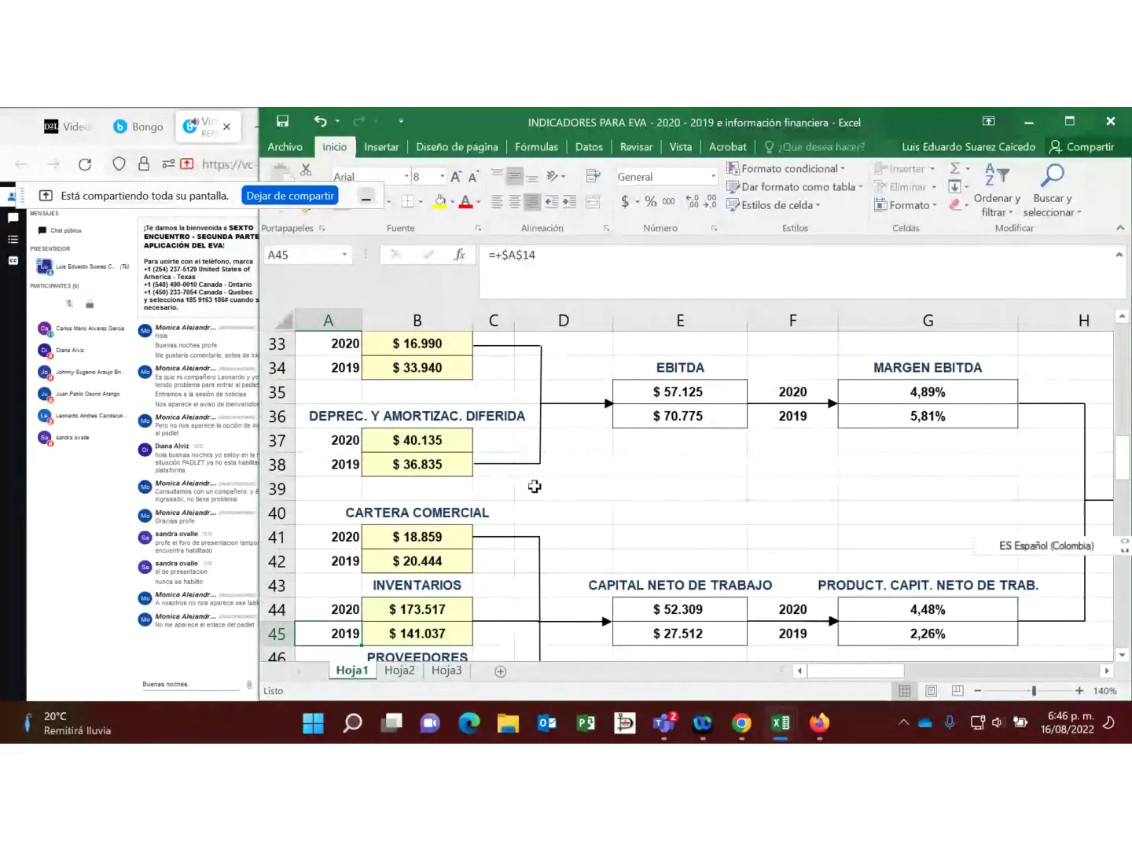
pyautogui.scroll(8, 571, 439)
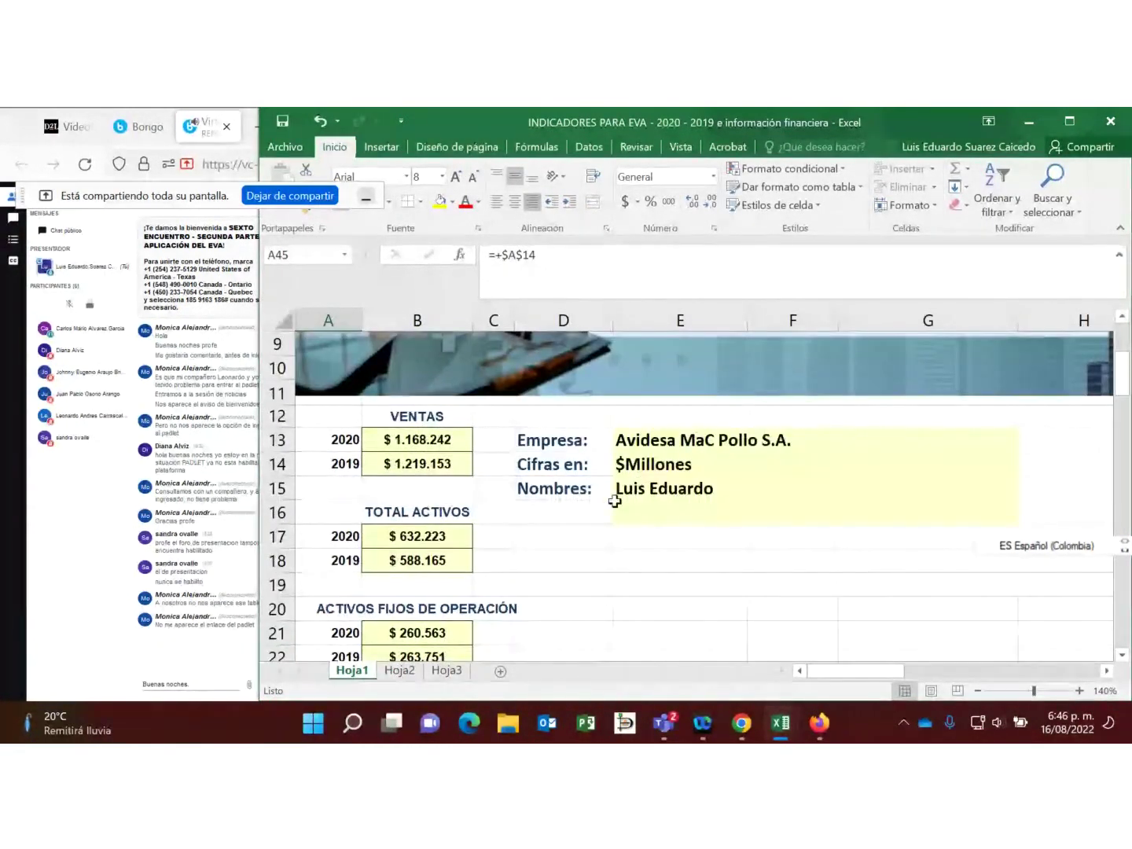
pyautogui.click(398, 670)
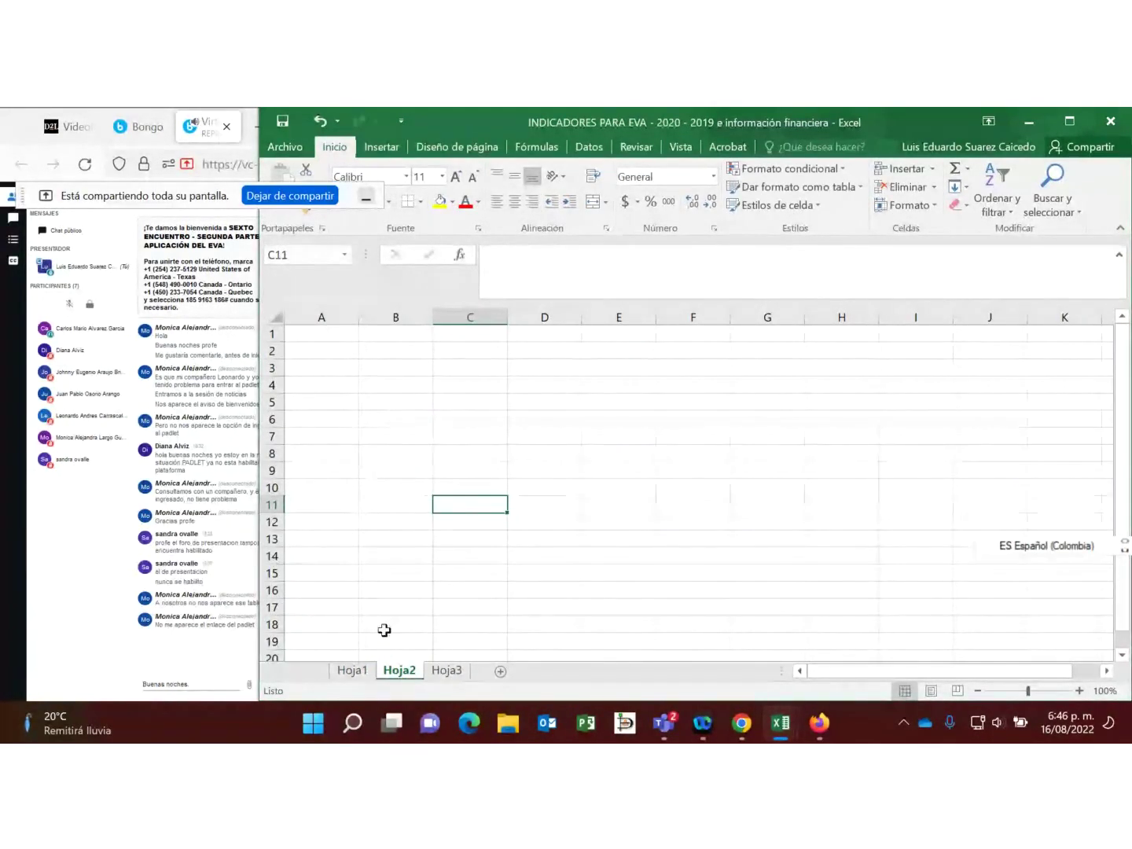
pyautogui.click(353, 671)
# Step: Examine how the Hoja1 inputs lead to EBITDA, MARGEN EBITDA, CAPITAL NETO DE TRABAJO and its productivity
pyautogui.scroll(-3, 663, 569)
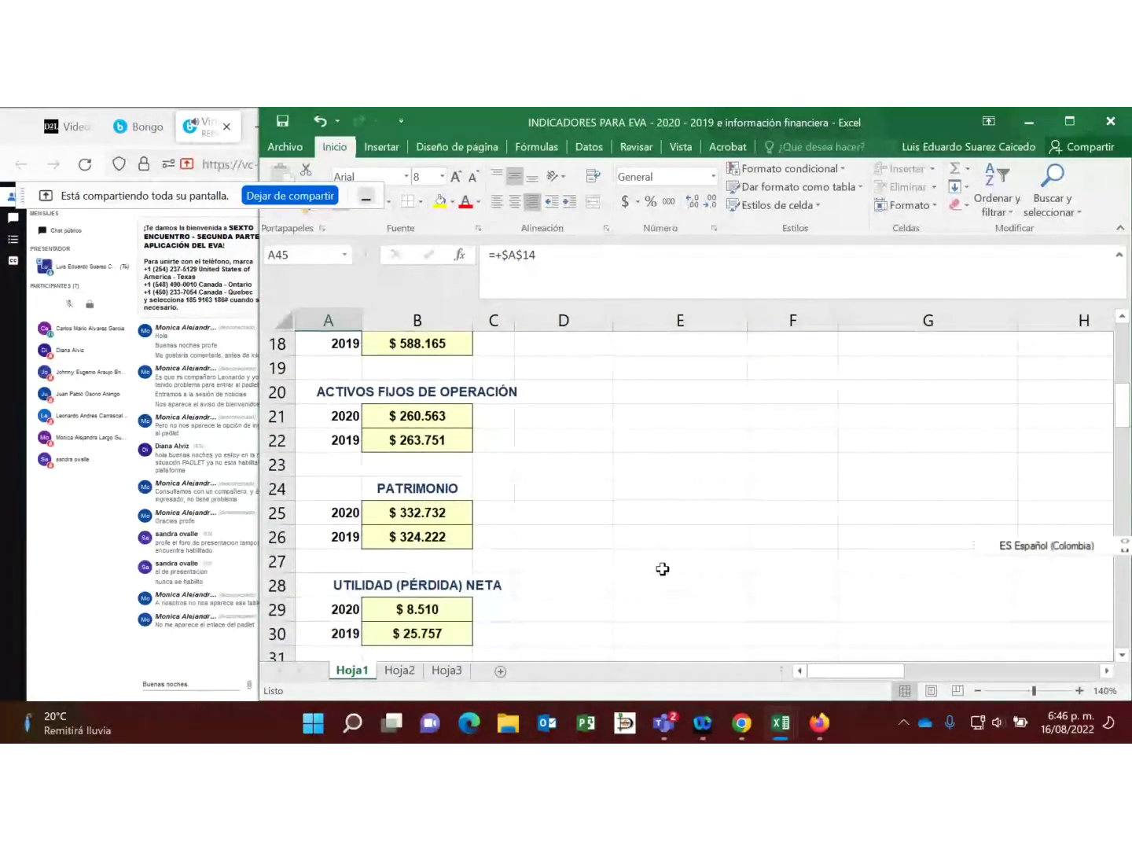
pyautogui.scroll(-2, 661, 535)
pyautogui.scroll(-1, 739, 490)
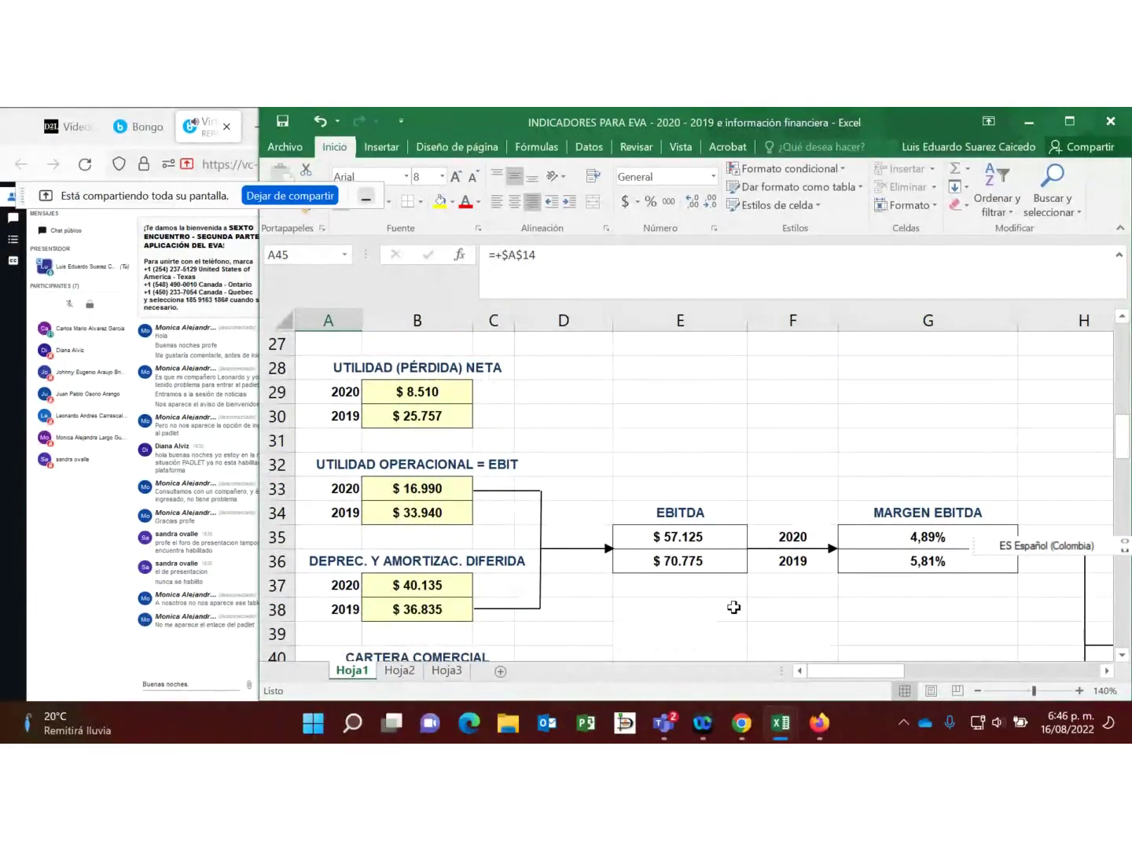
pyautogui.scroll(-1, 734, 608)
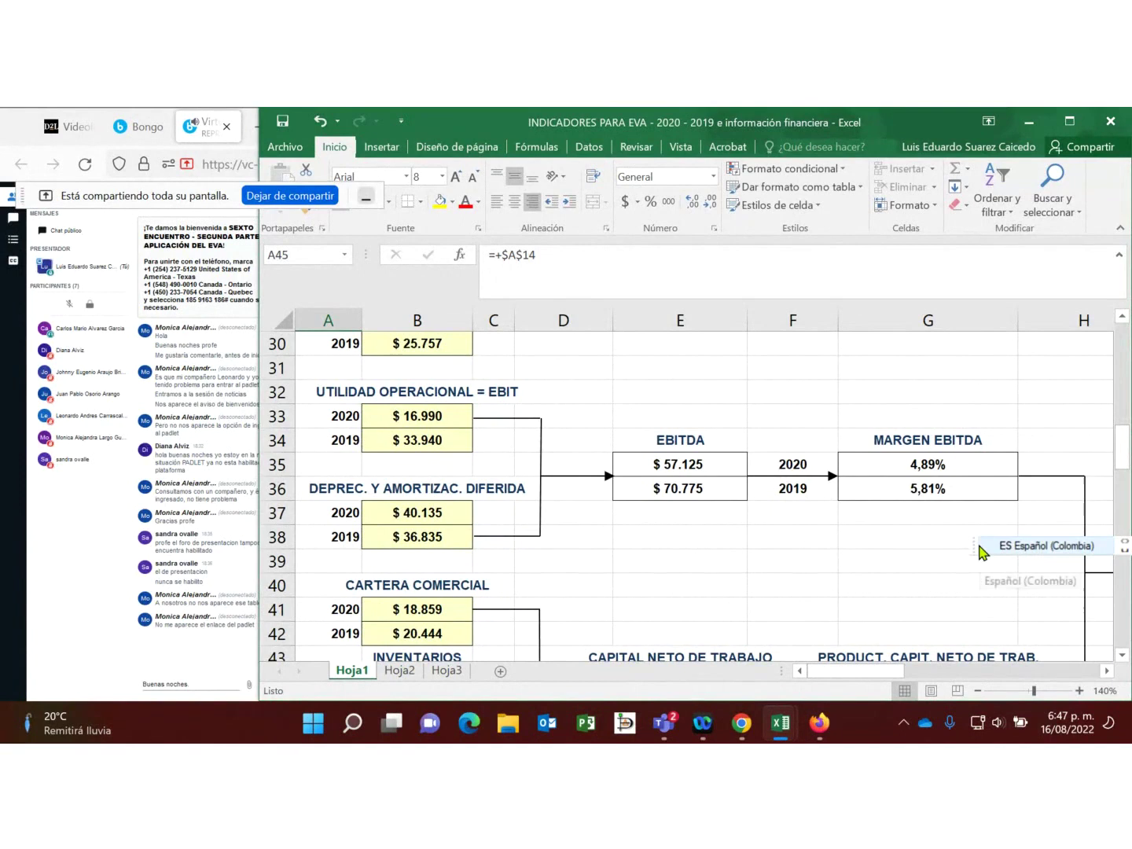
pyautogui.click(967, 593)
pyautogui.scroll(-1, 966, 594)
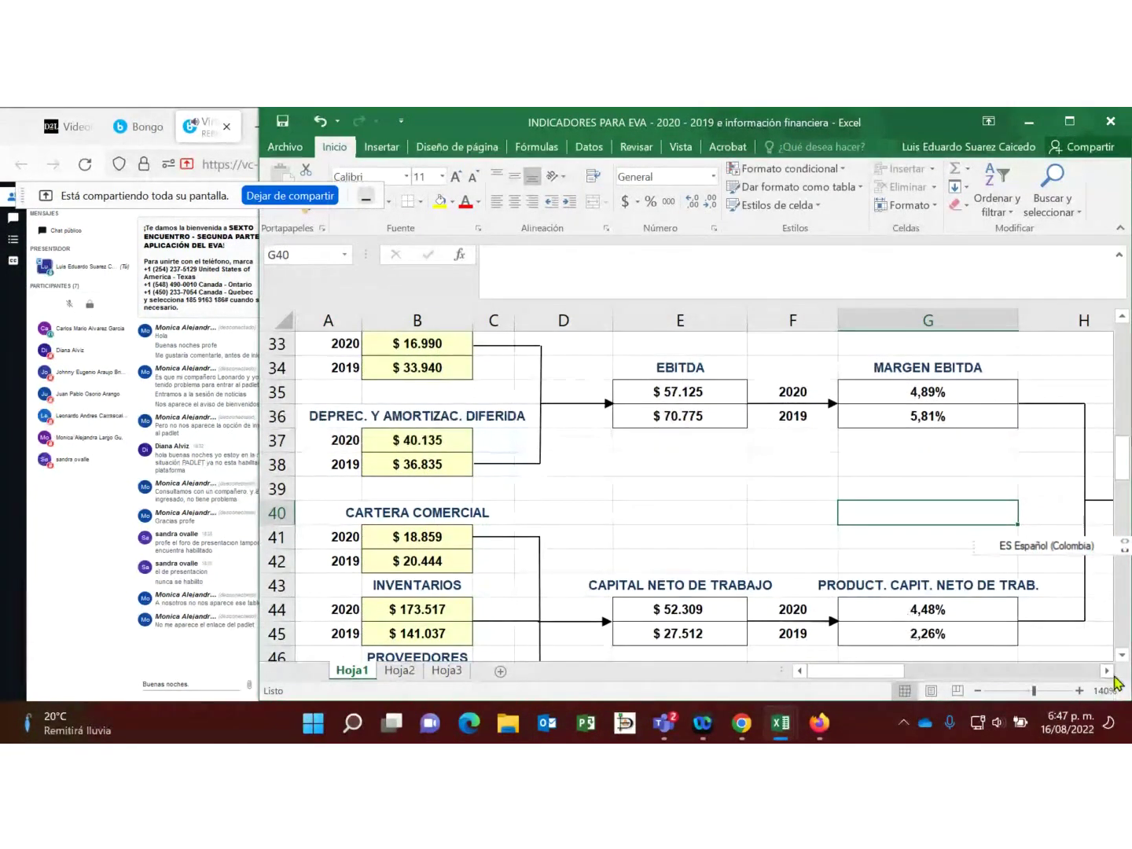
pyautogui.click(1107, 670)
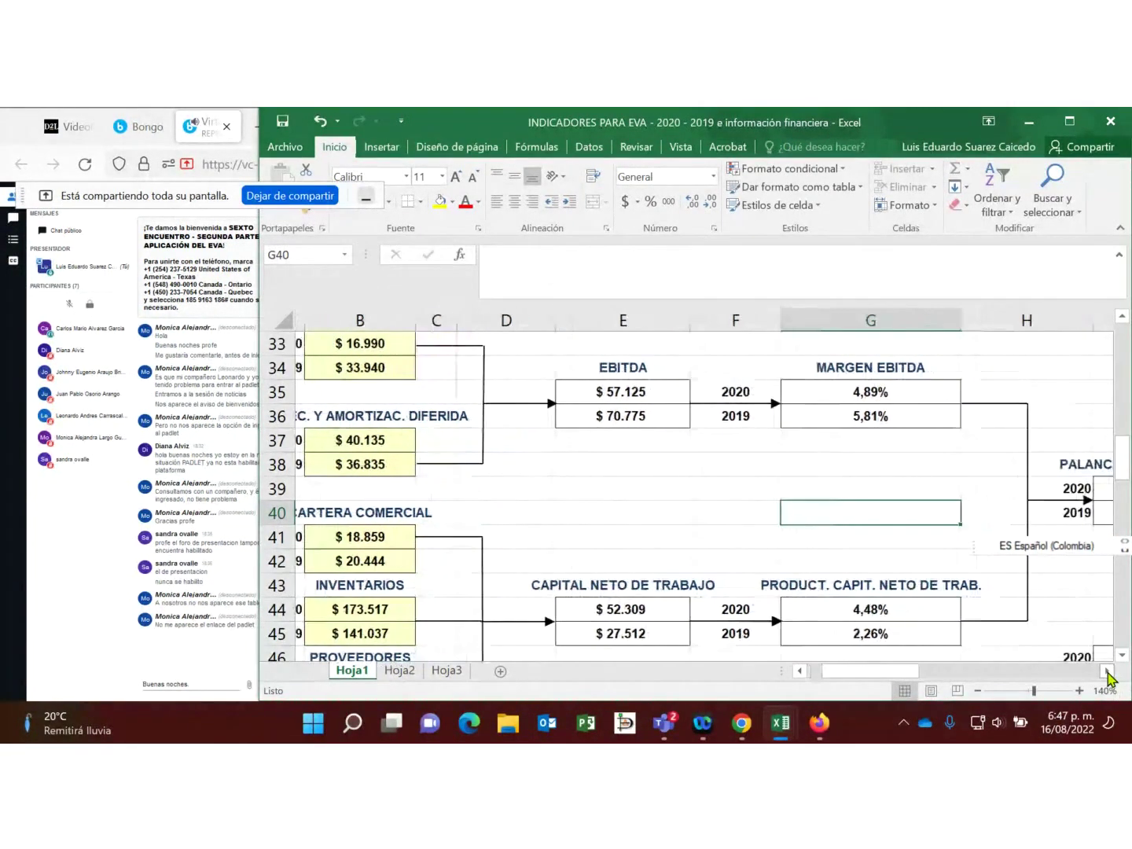
pyautogui.click(901, 363)
pyautogui.click(854, 582)
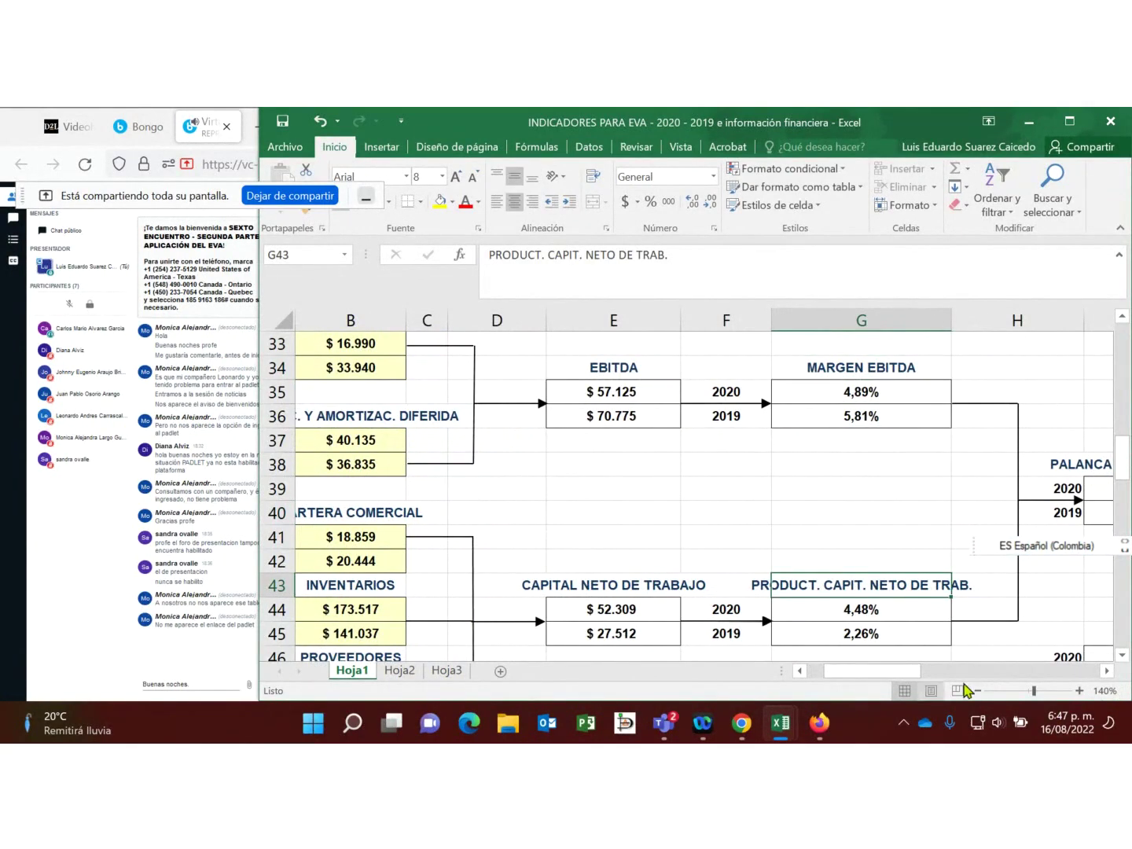
# Step: Examine the PALANCA DE CRECMTO. (PDC) indicator and the formulas behind its 2020 and 2019 results
pyautogui.click(1101, 674)
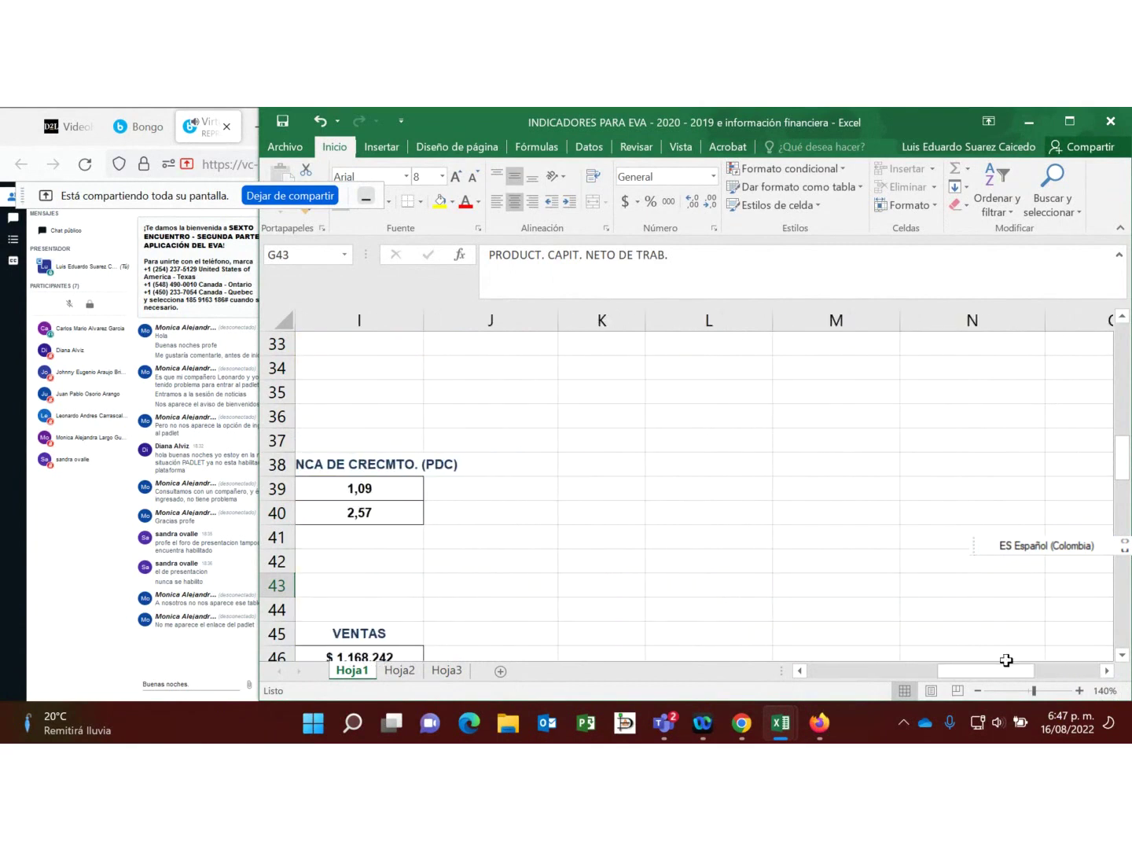
pyautogui.click(799, 672)
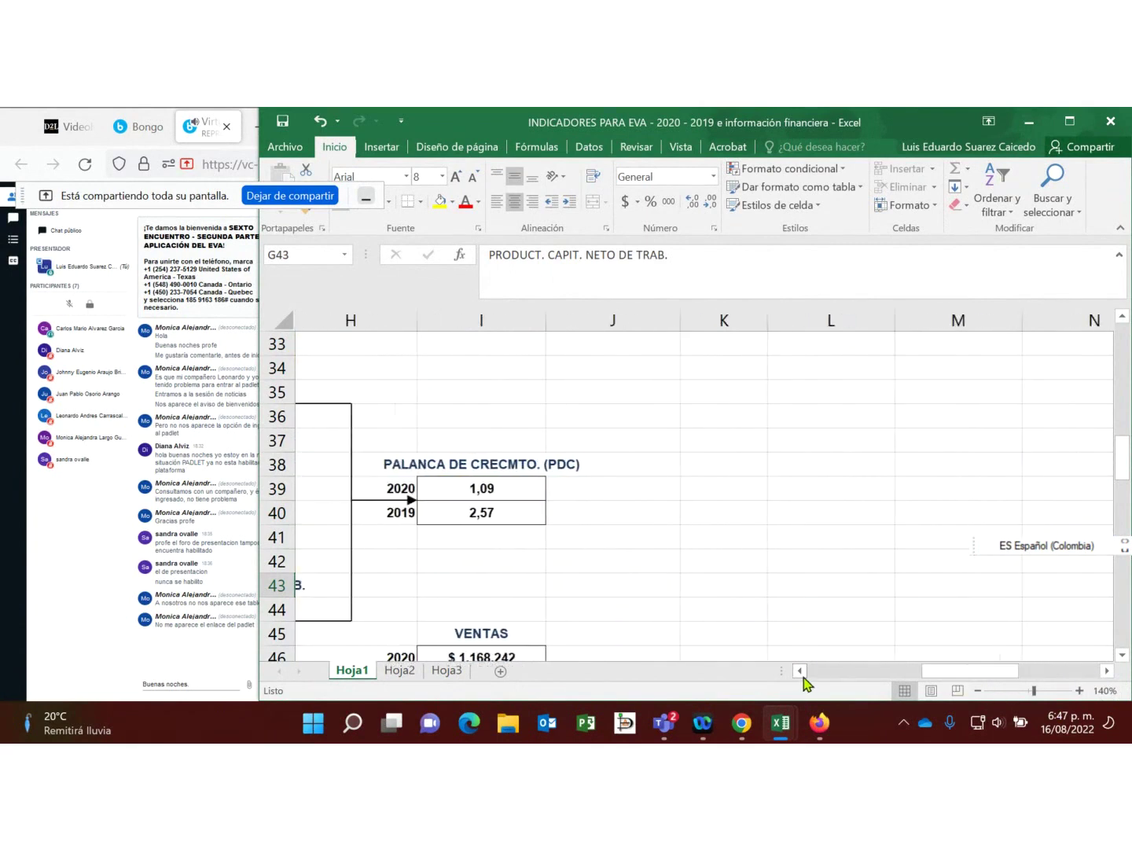
pyautogui.click(800, 671)
pyautogui.click(642, 460)
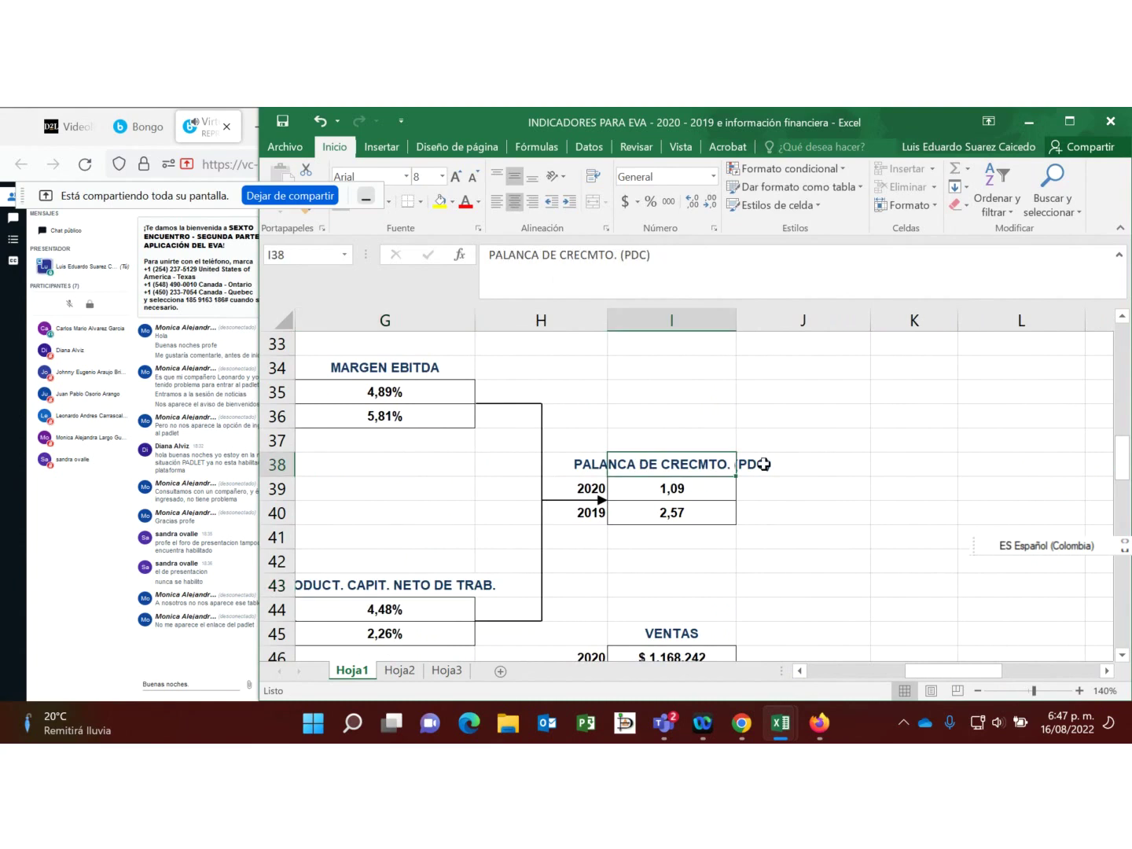
pyautogui.moveTo(678, 488); pyautogui.dragTo(680, 514)
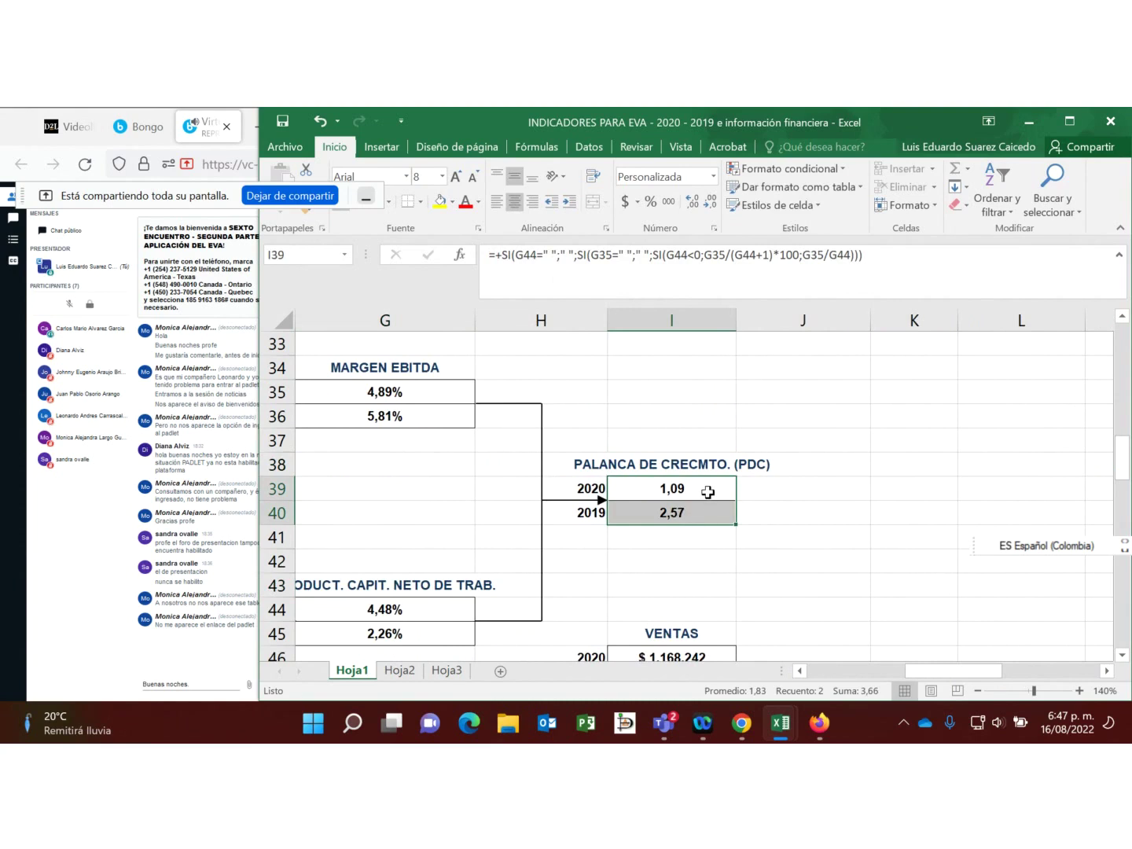
pyautogui.click(708, 493)
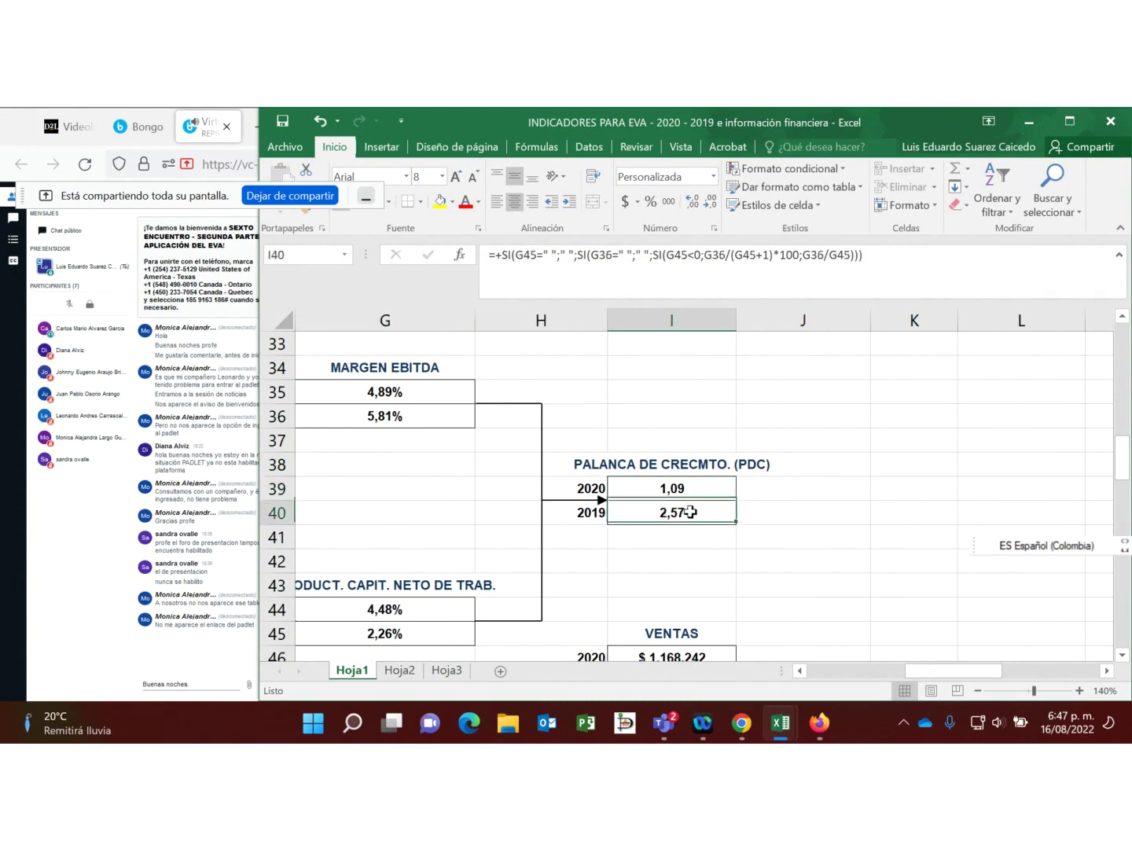
pyautogui.click(689, 513)
pyautogui.click(694, 489)
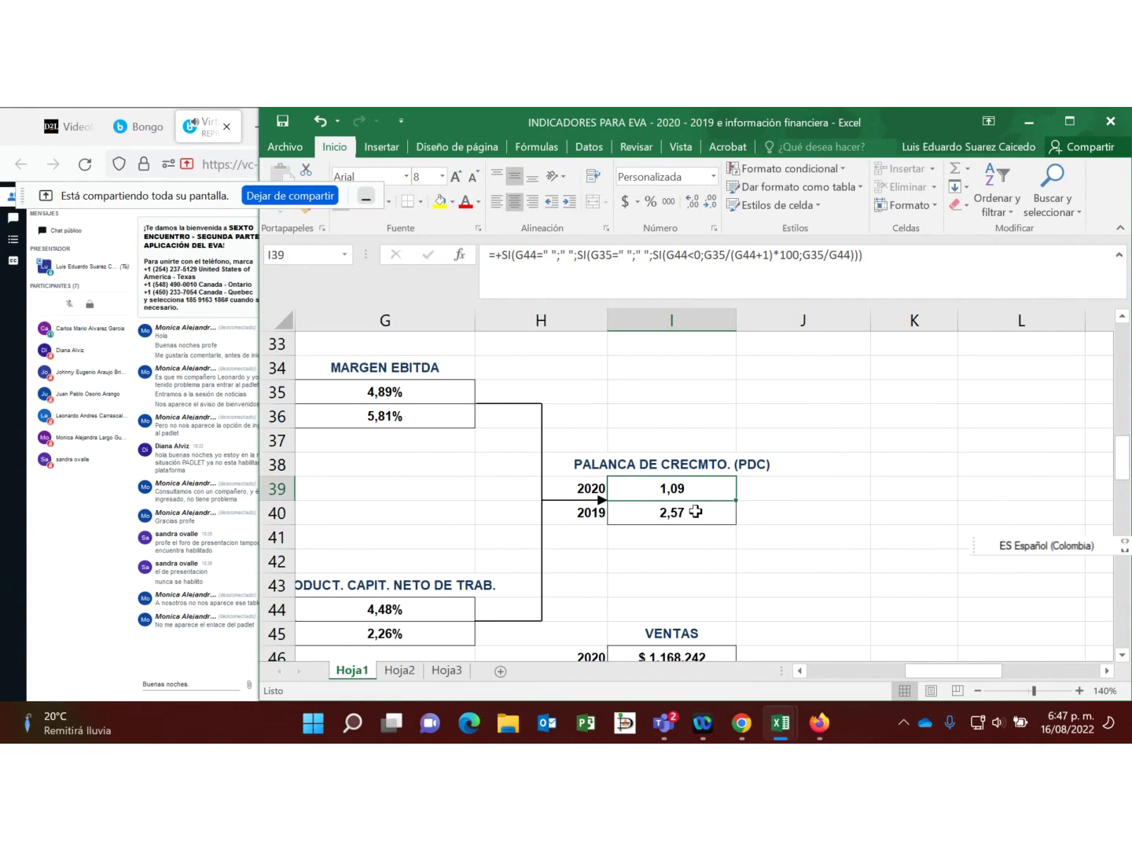
pyautogui.click(696, 512)
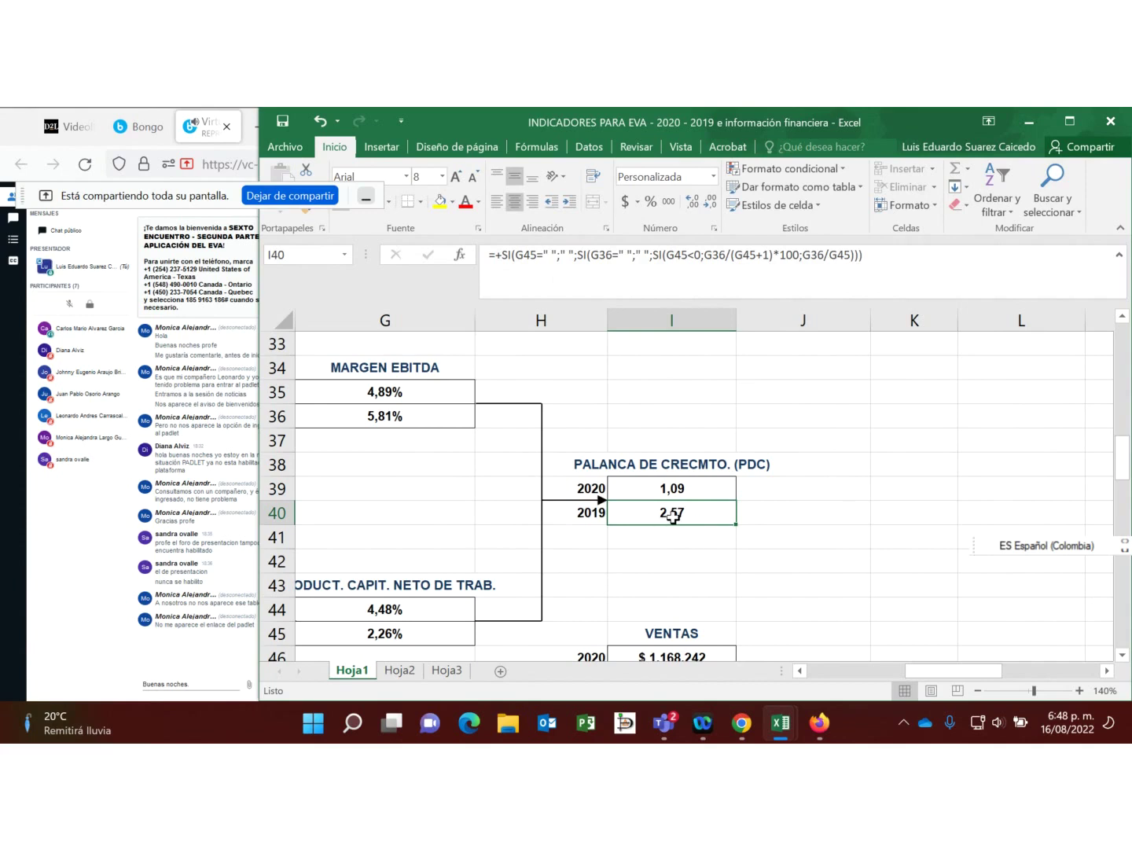
pyautogui.click(674, 484)
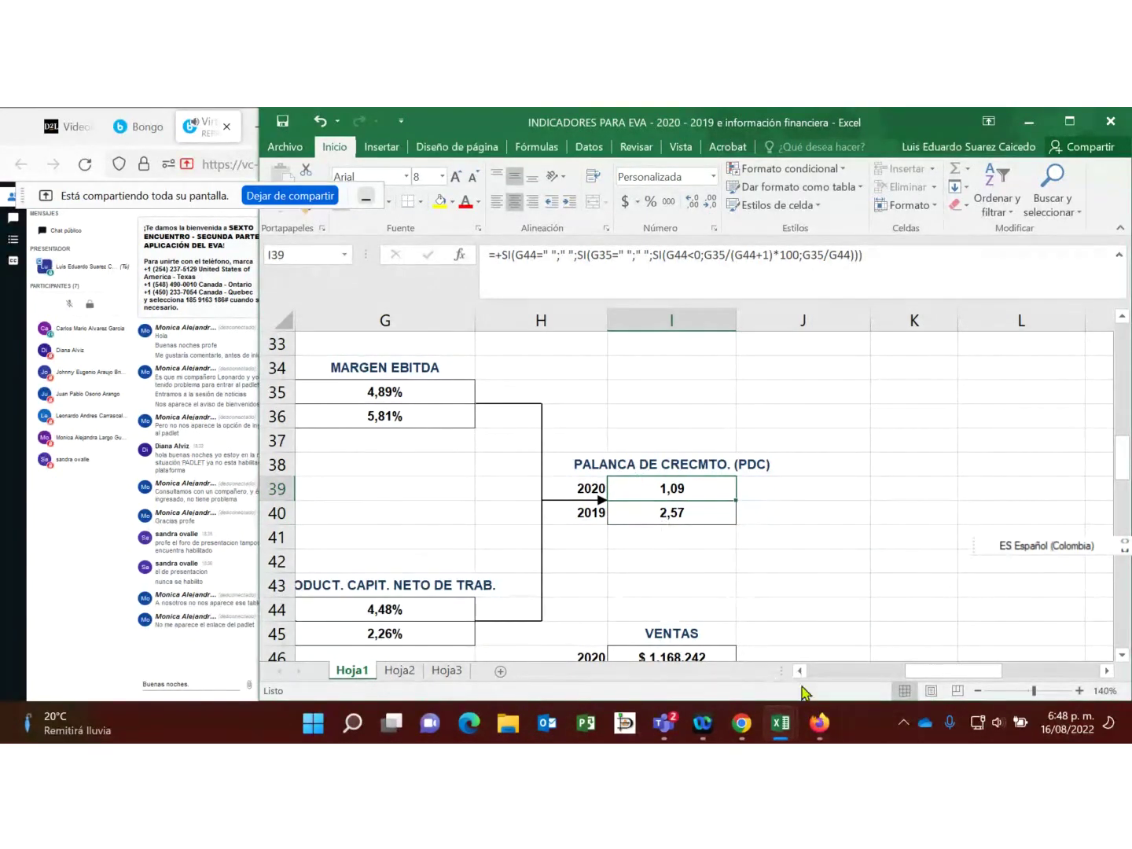
# Step: Compare the 2020 MARGEN EBITDA and PRODUCT. CAPIT. NETO DE TRAB. formulas that feed the 2020 PDC
pyautogui.moveTo(939, 675); pyautogui.dragTo(905, 677)
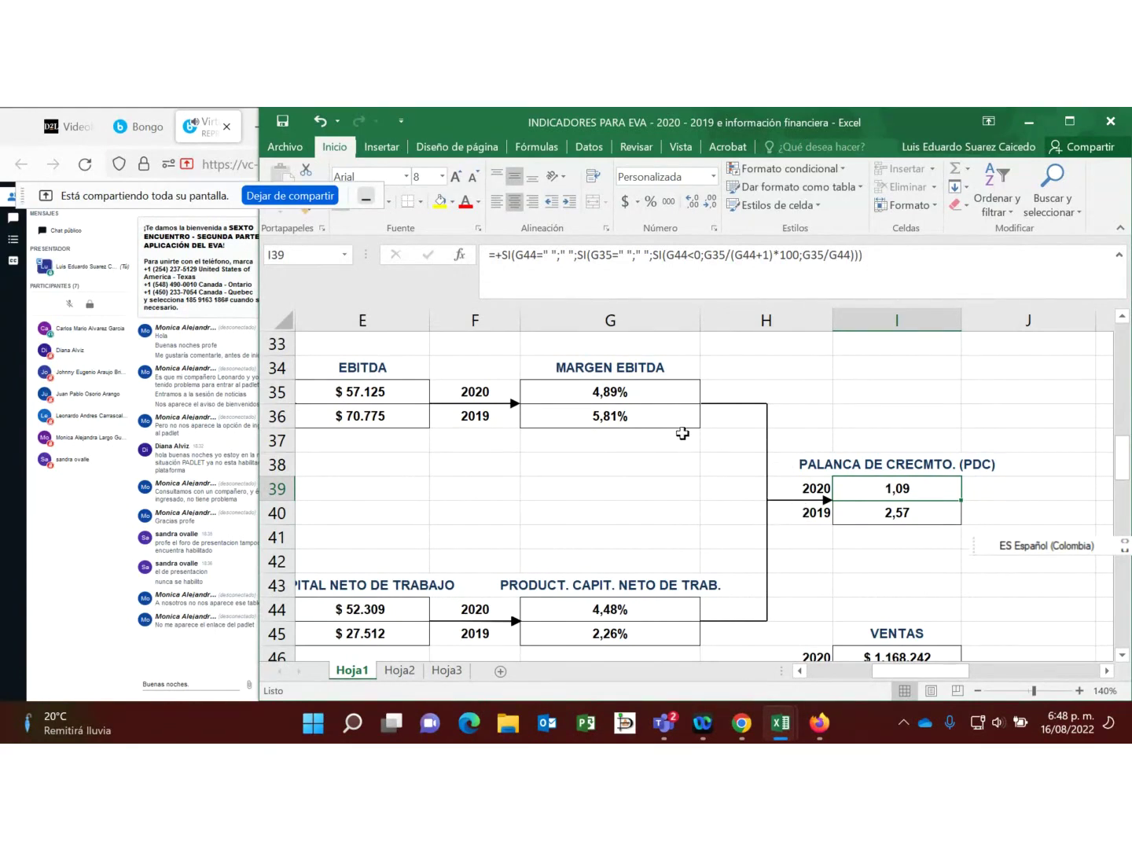
pyautogui.click(613, 387)
pyautogui.click(612, 610)
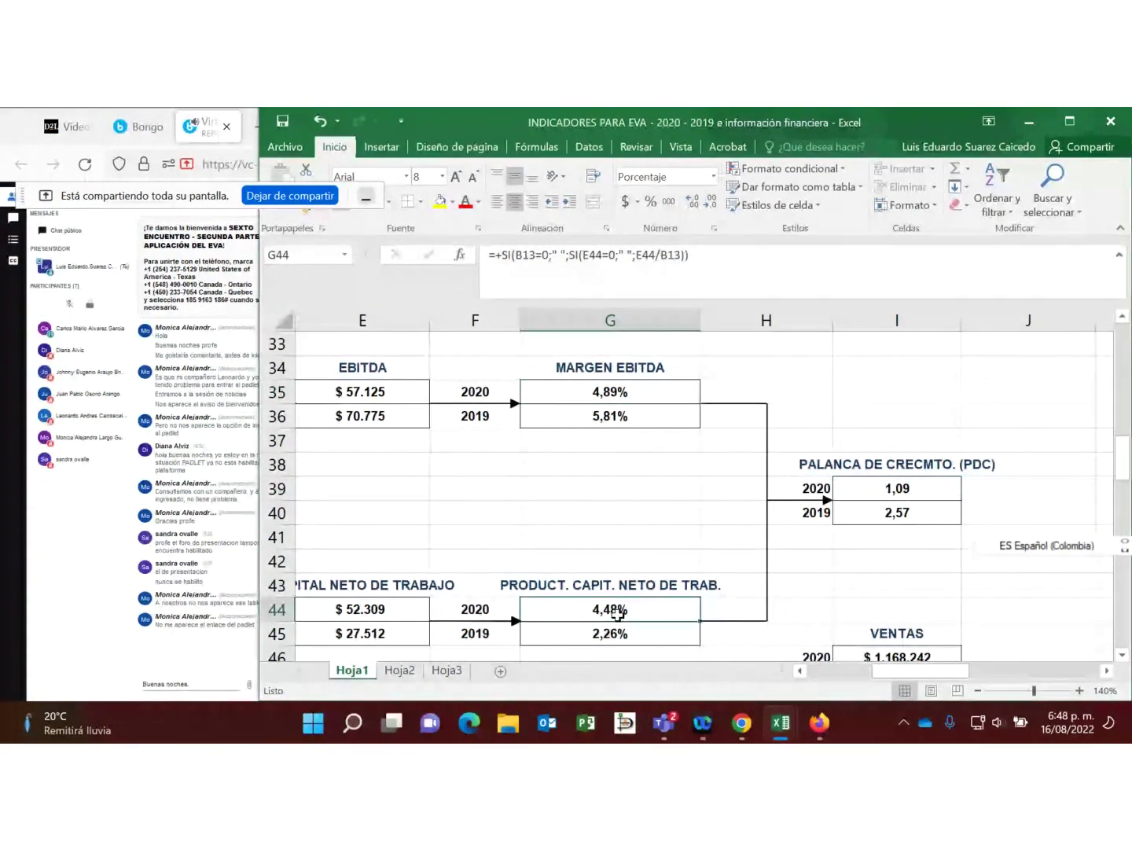
pyautogui.click(613, 392)
pyautogui.click(619, 606)
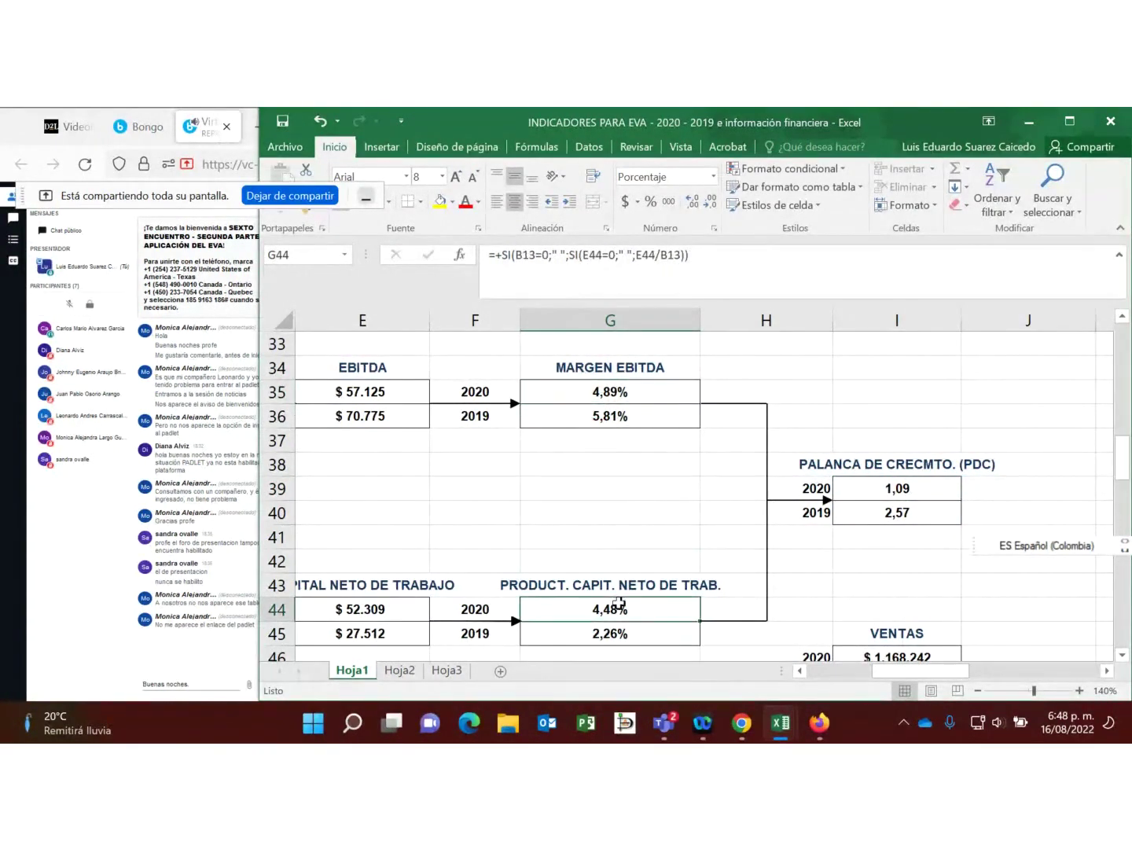
pyautogui.click(633, 401)
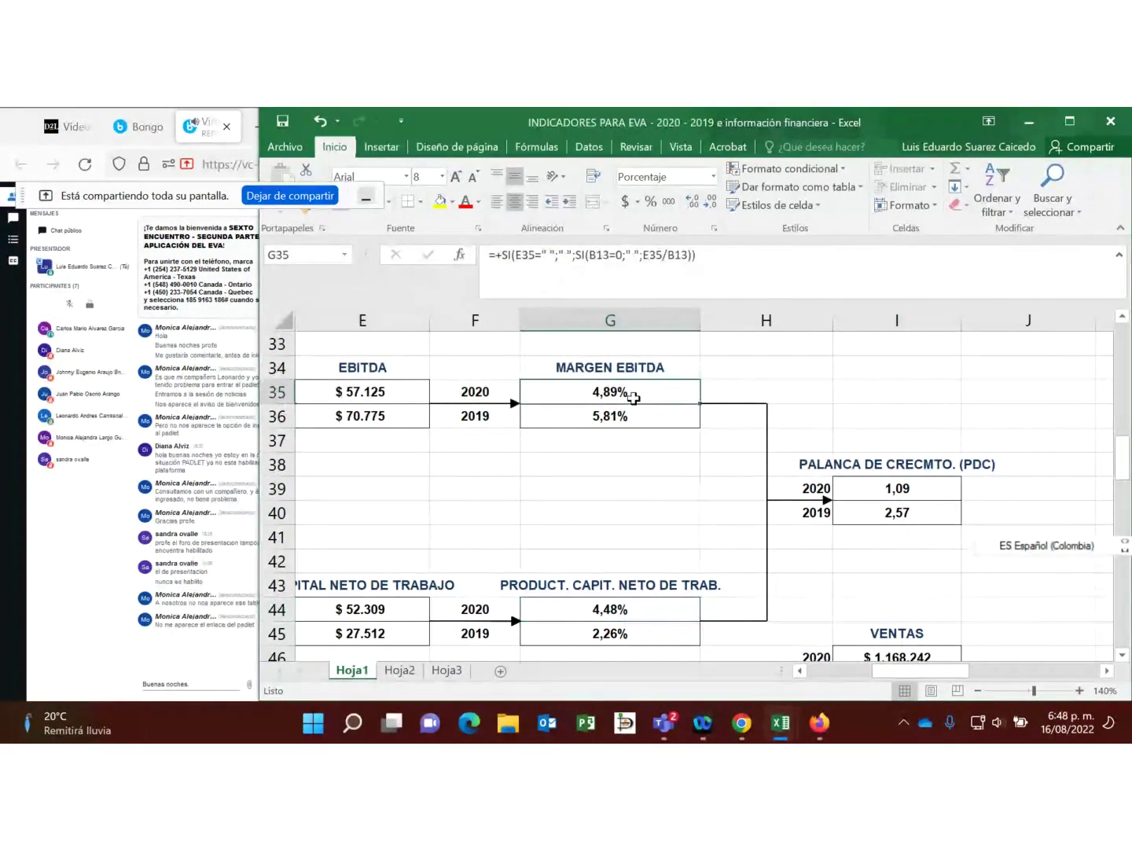
pyautogui.click(600, 612)
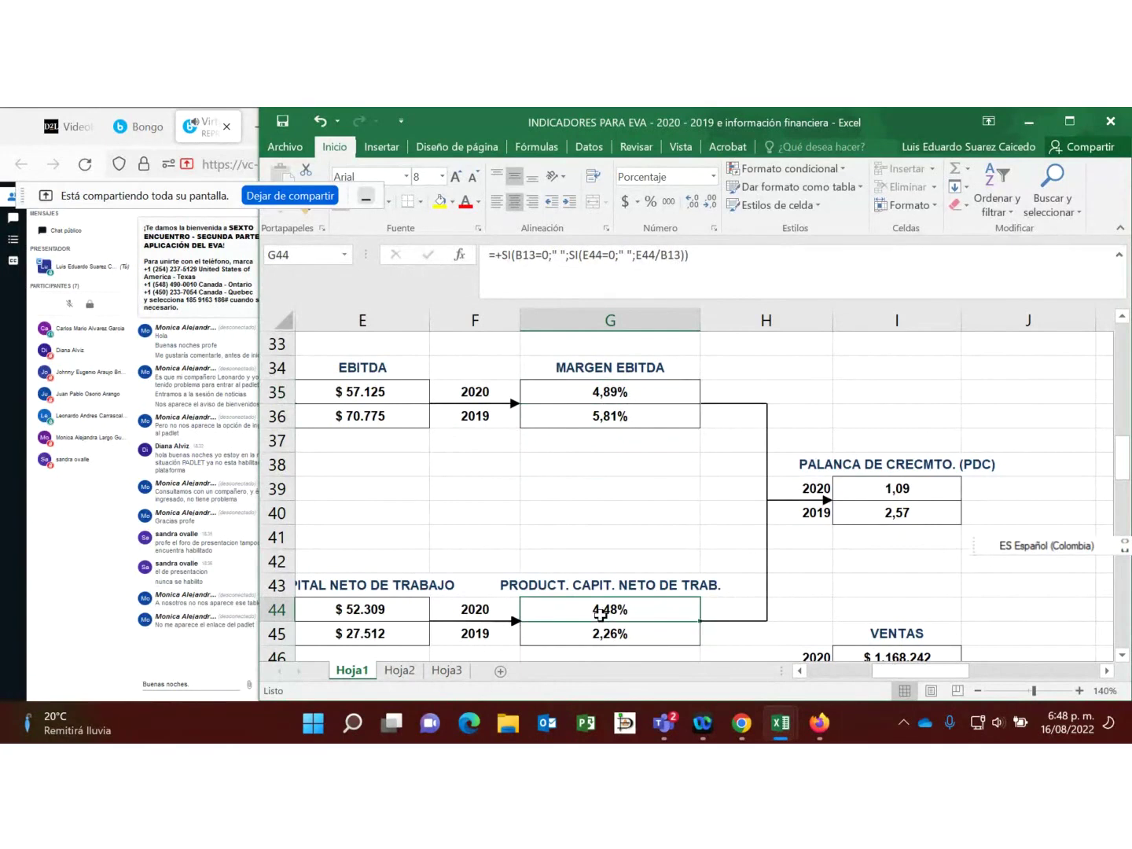
pyautogui.click(911, 489)
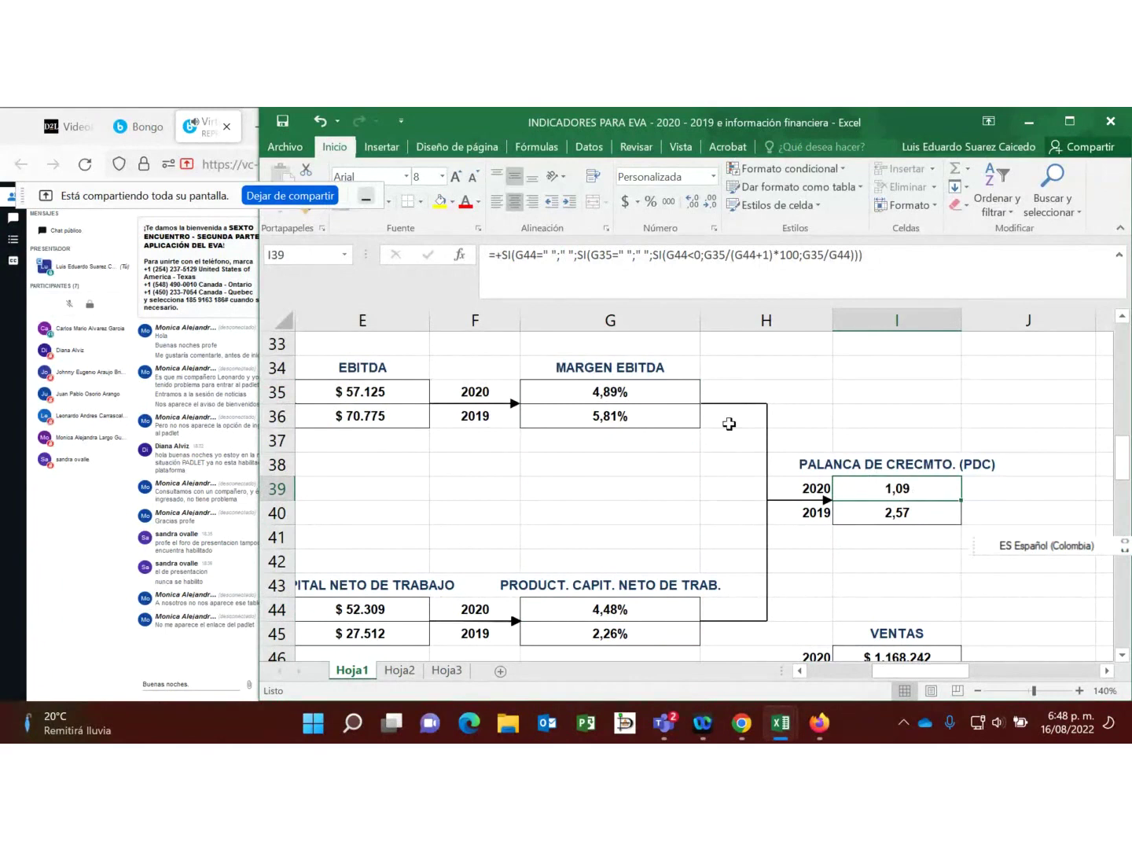
pyautogui.click(622, 368)
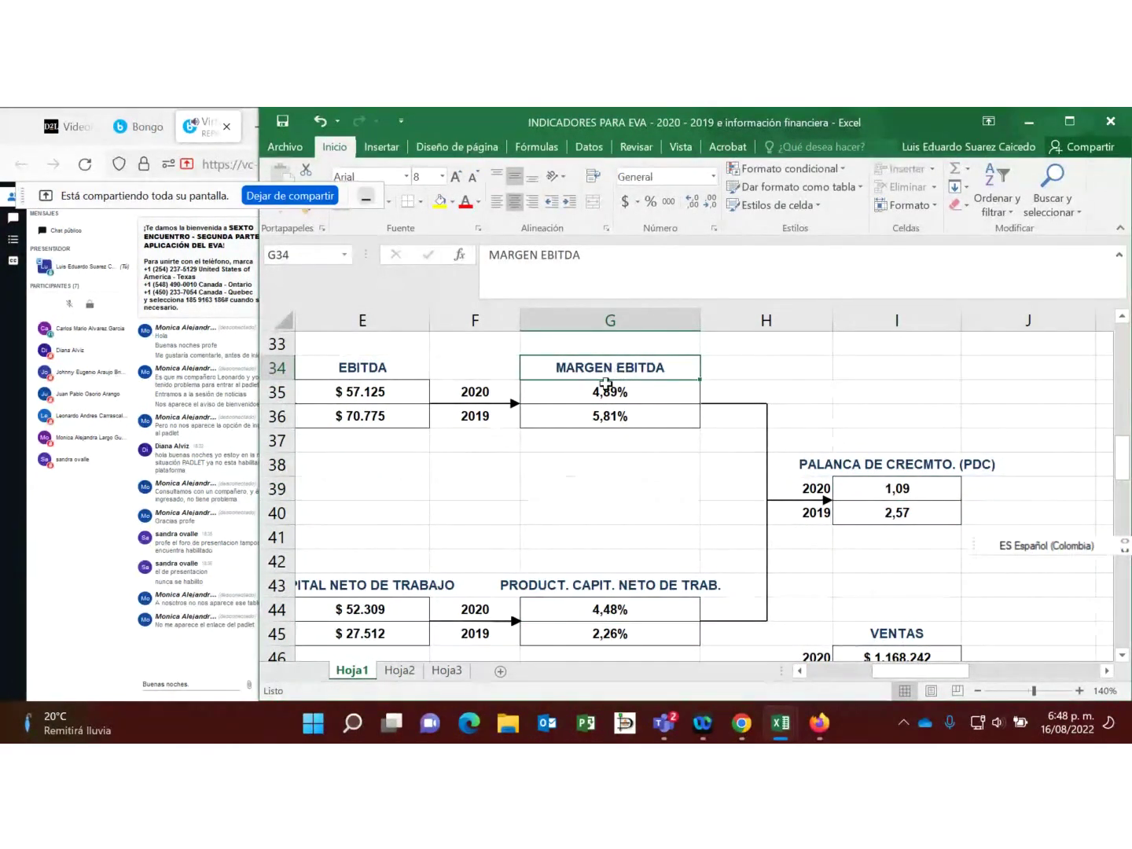
# Step: Compare the MARGEN EBITDA and PRODUCT. CAPIT. NETO DE TRAB. results and formulas for 2020 and 2019
pyautogui.click(615, 607)
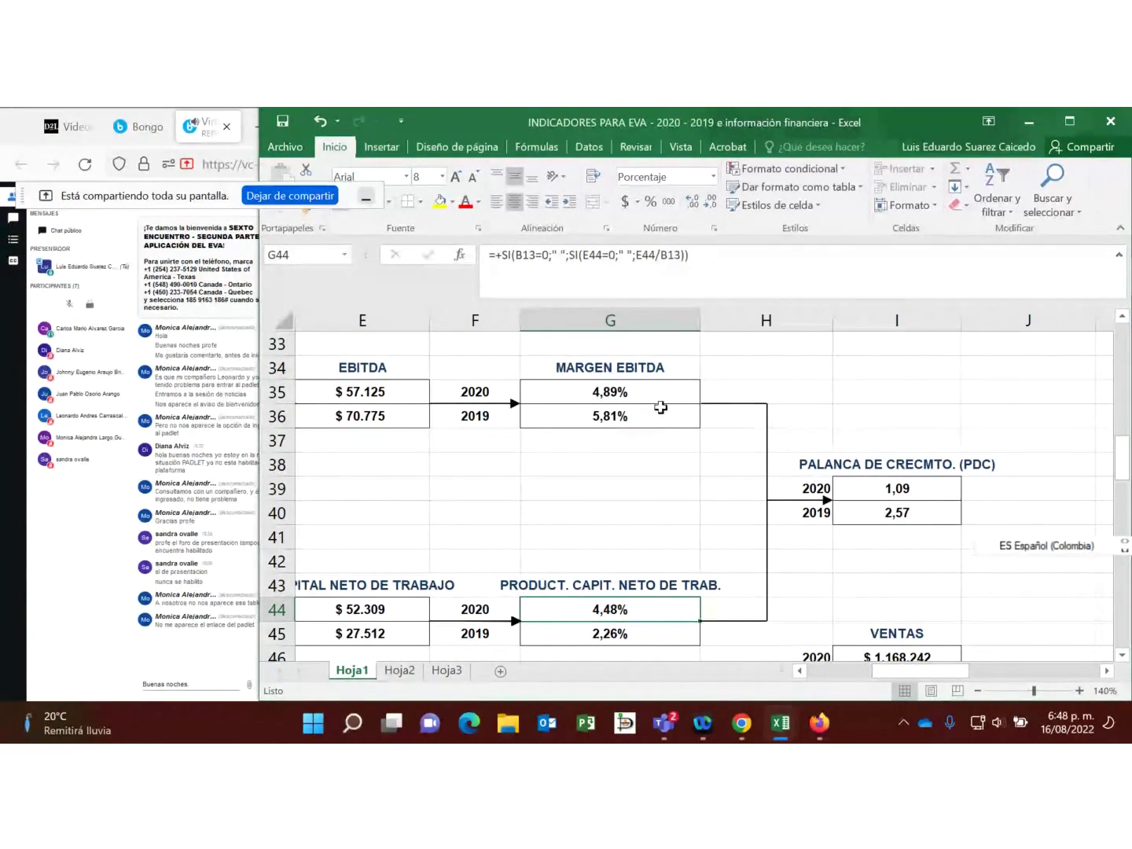
pyautogui.click(615, 397)
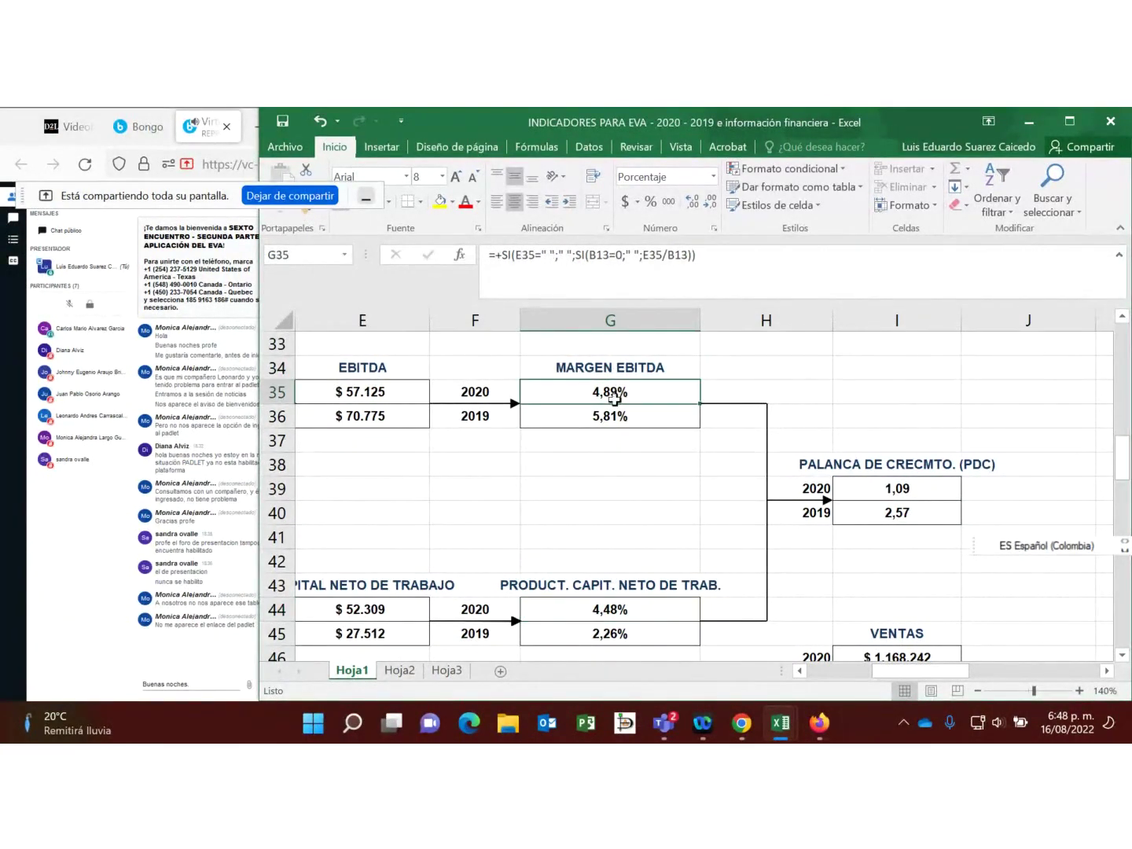
pyautogui.click(602, 617)
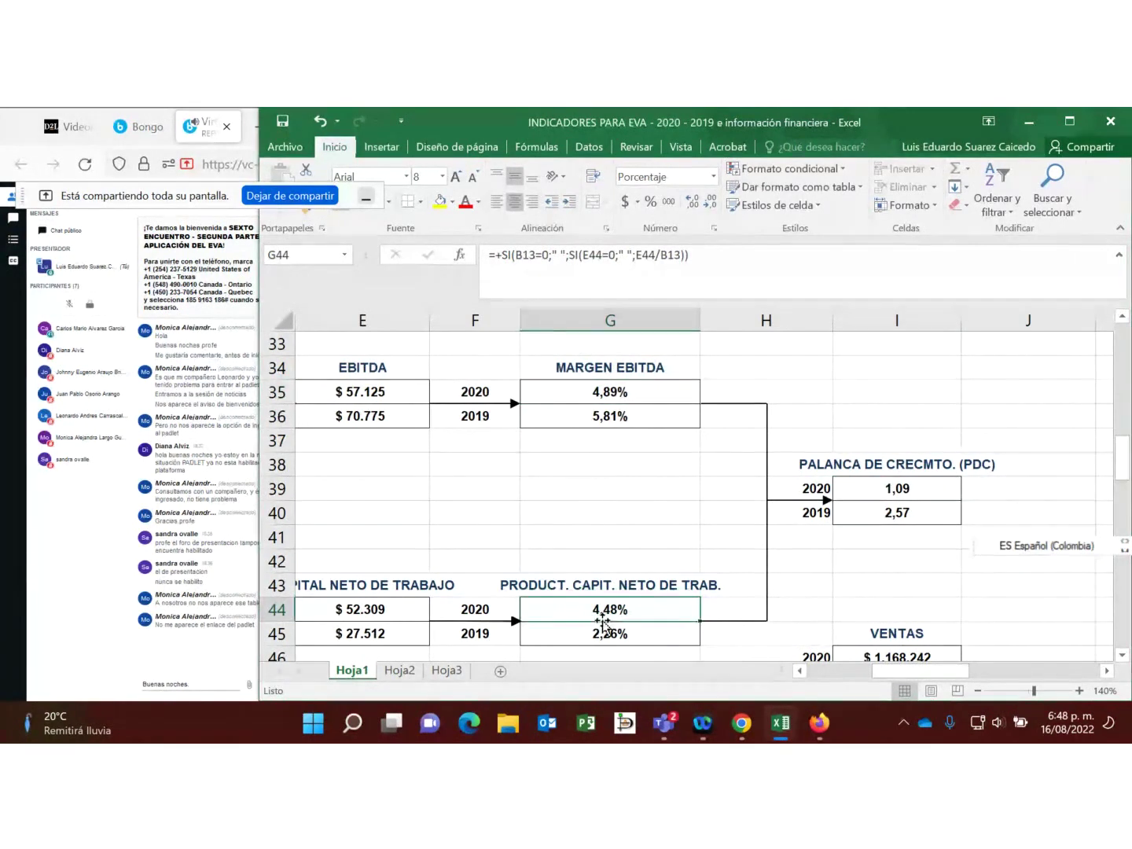
pyautogui.click(629, 388)
pyautogui.click(646, 607)
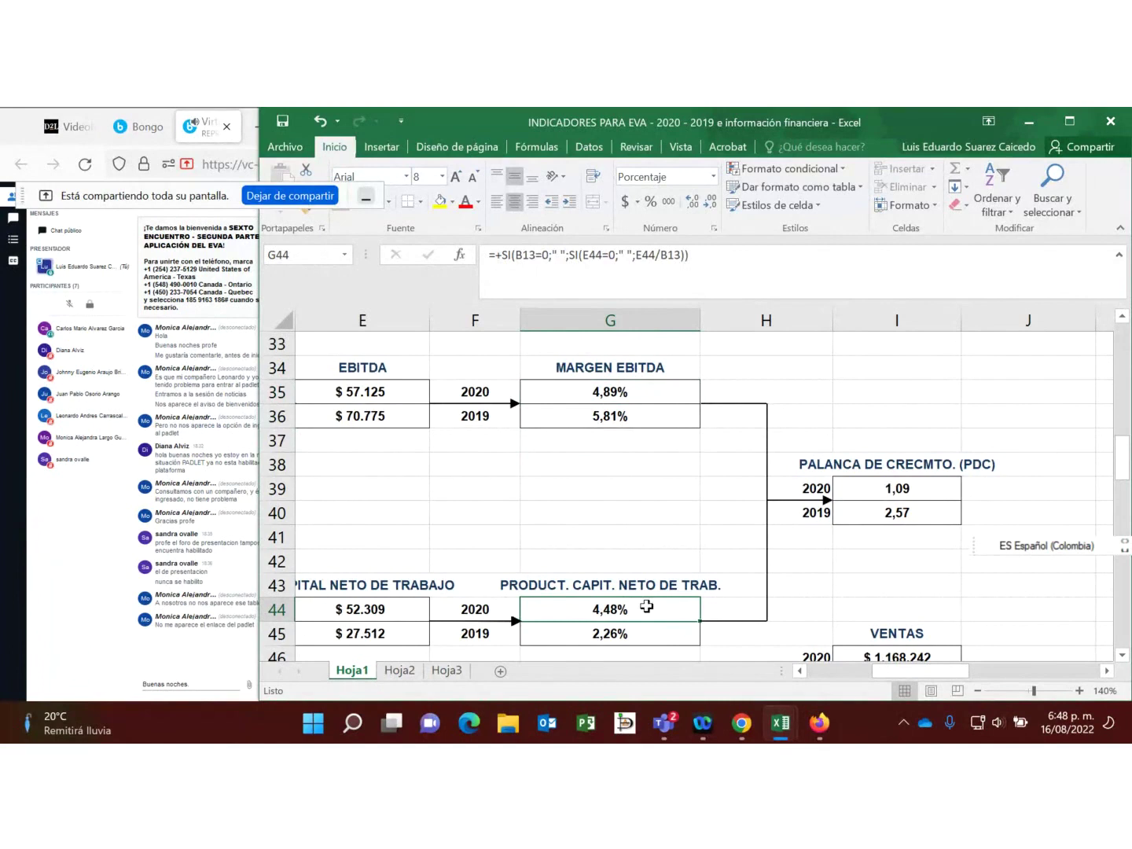
pyautogui.click(629, 415)
pyautogui.click(617, 391)
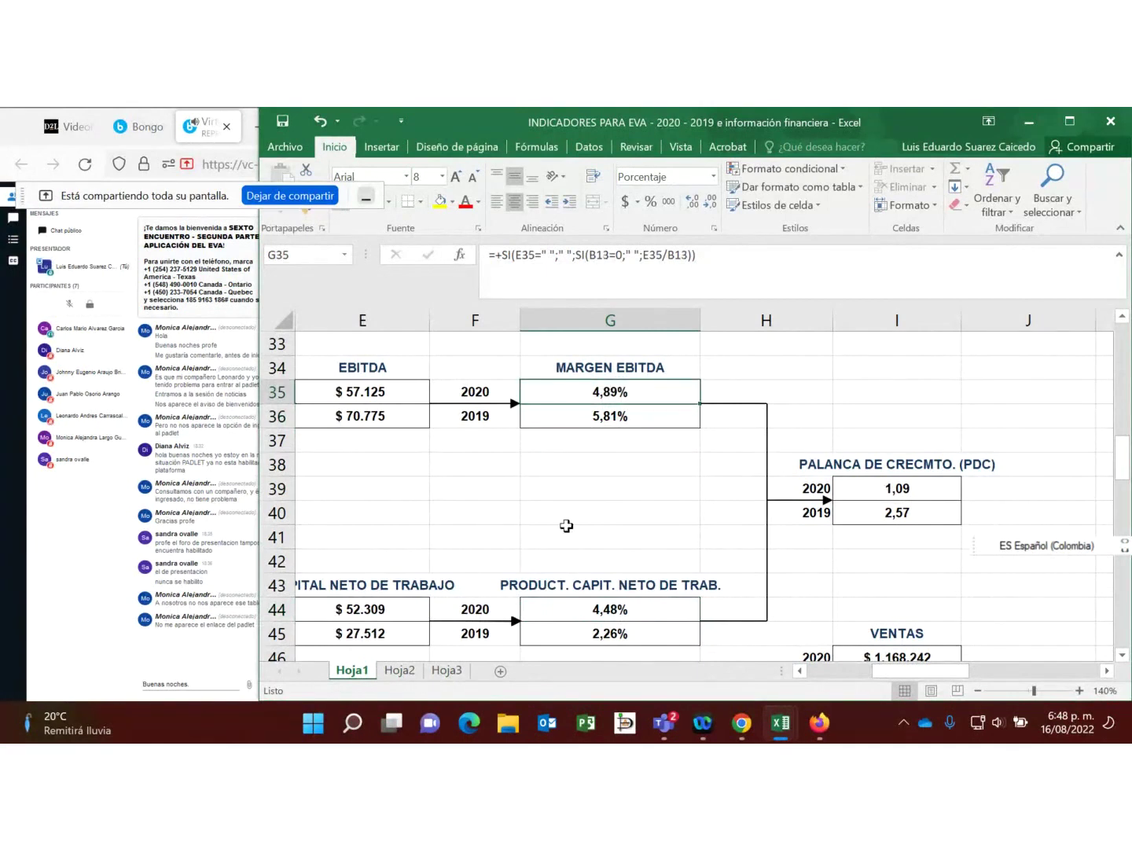
pyautogui.click(612, 612)
pyautogui.click(617, 639)
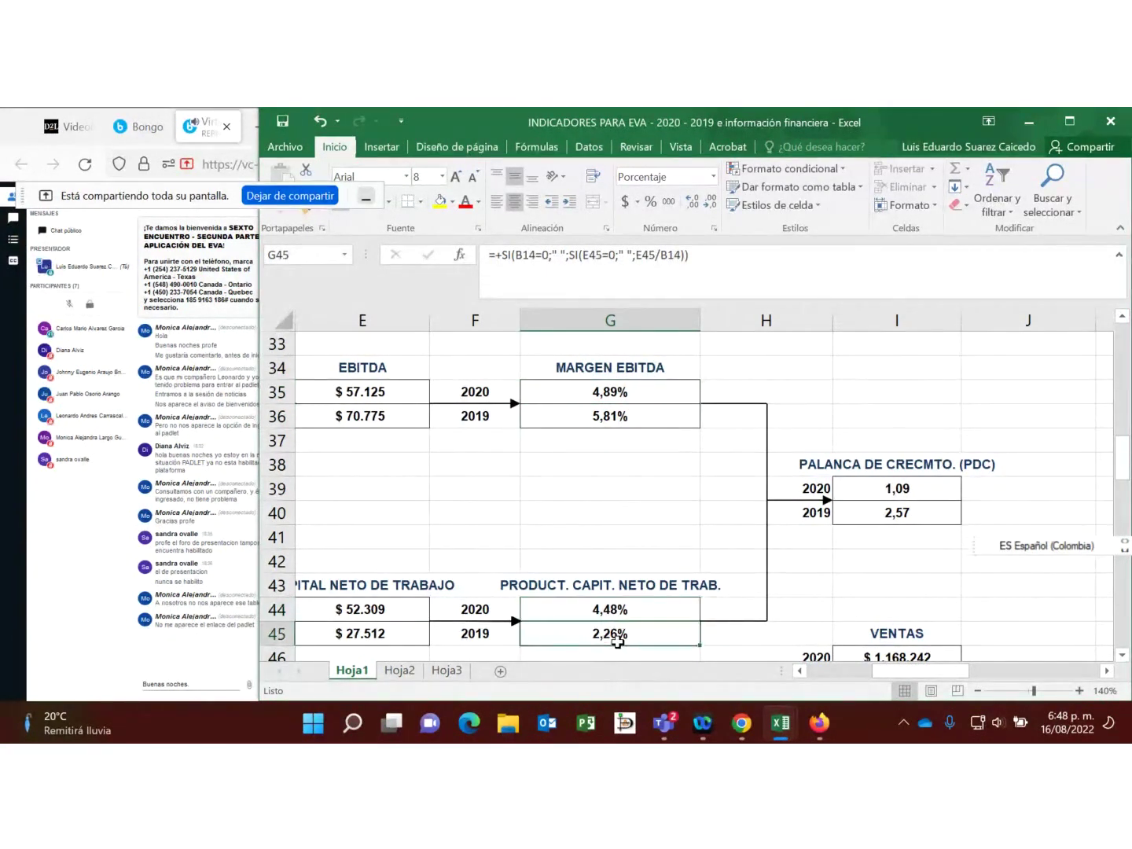
# Step: Compare the MARGEN EBITDA of 2019 with that of 2020, checking the year labels beside them
pyautogui.click(631, 416)
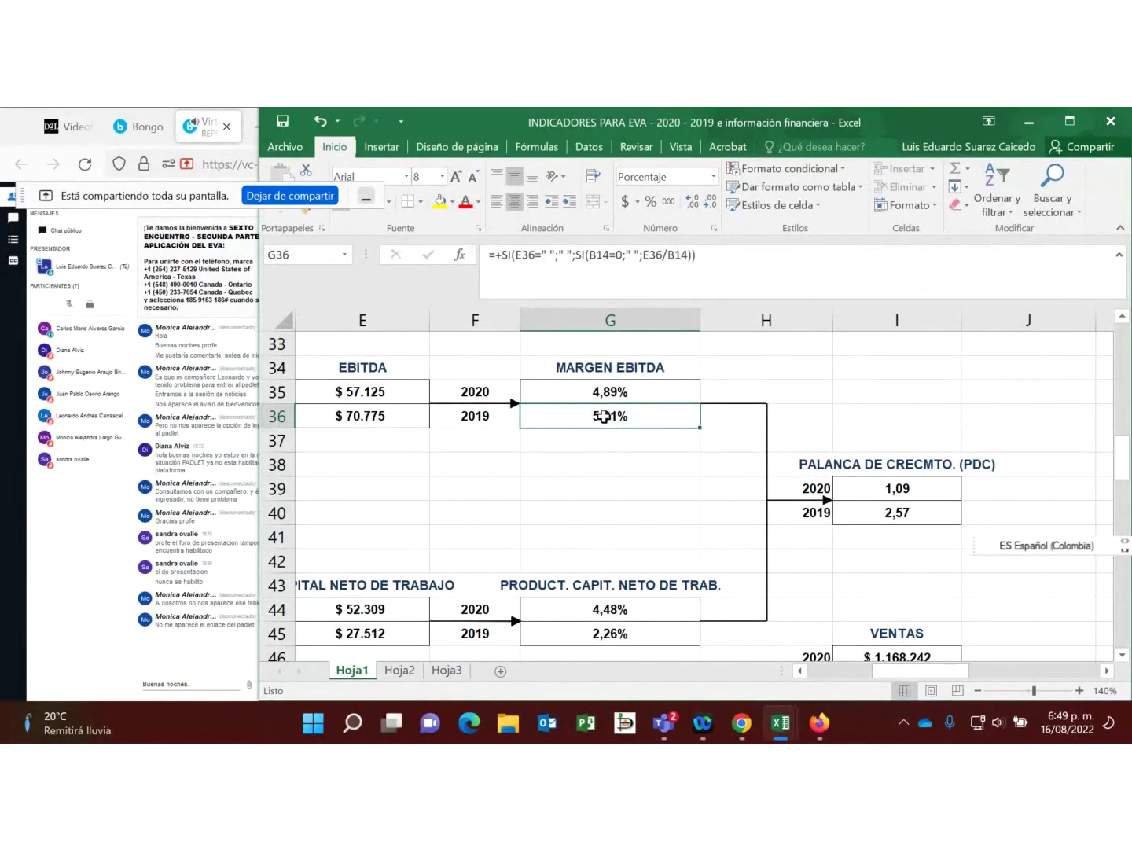
pyautogui.click(499, 417)
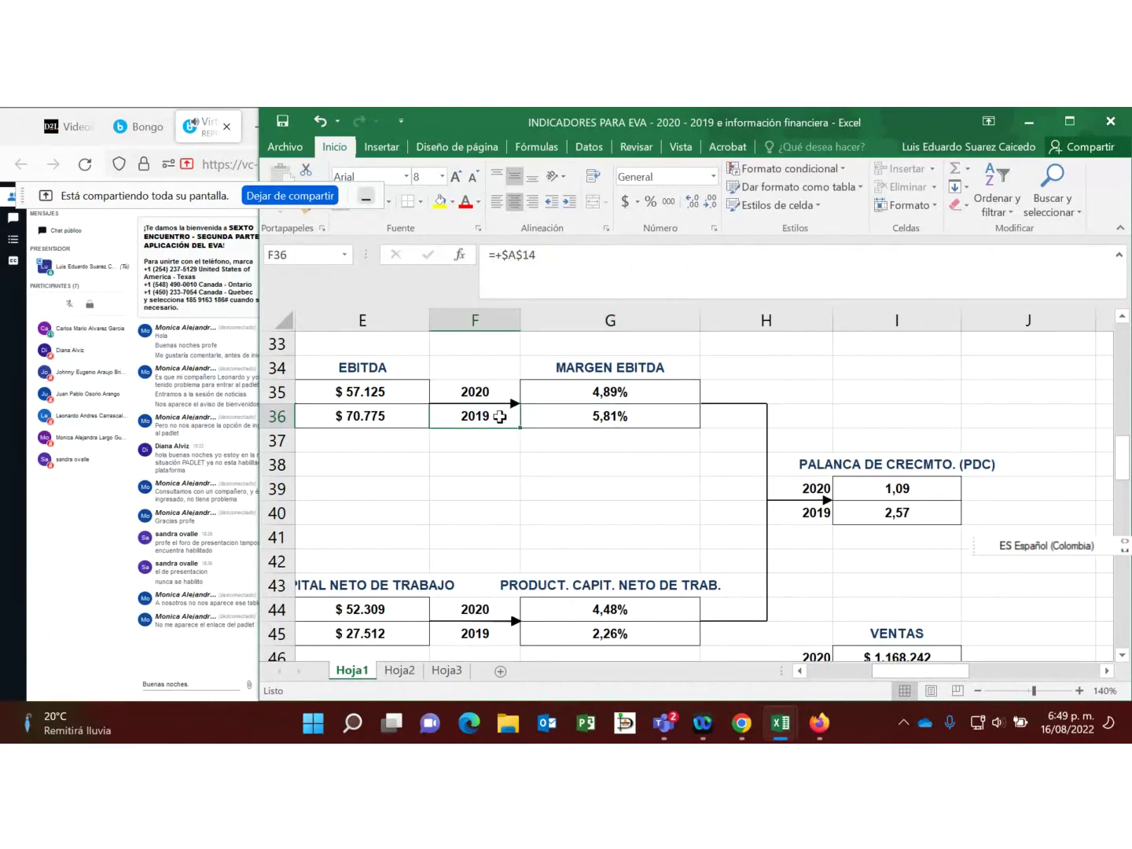
pyautogui.click(621, 395)
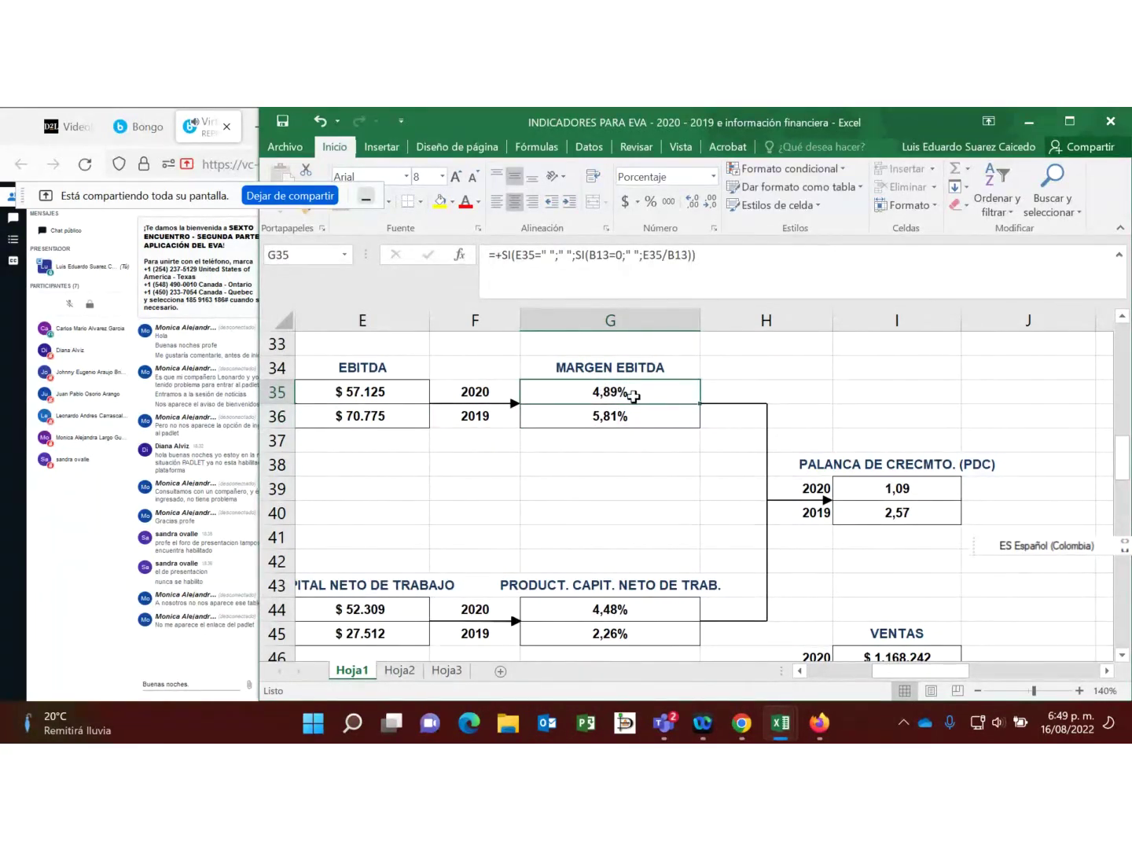
pyautogui.click(497, 395)
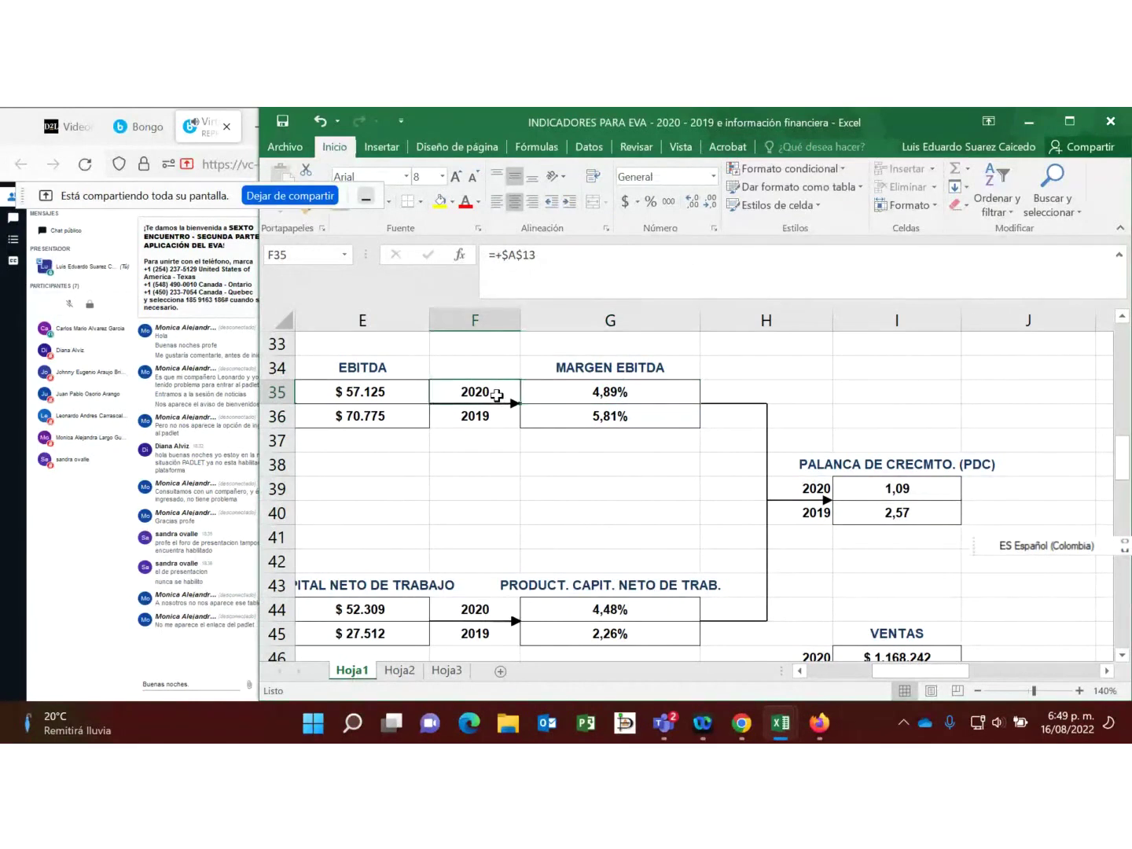
pyautogui.click(635, 422)
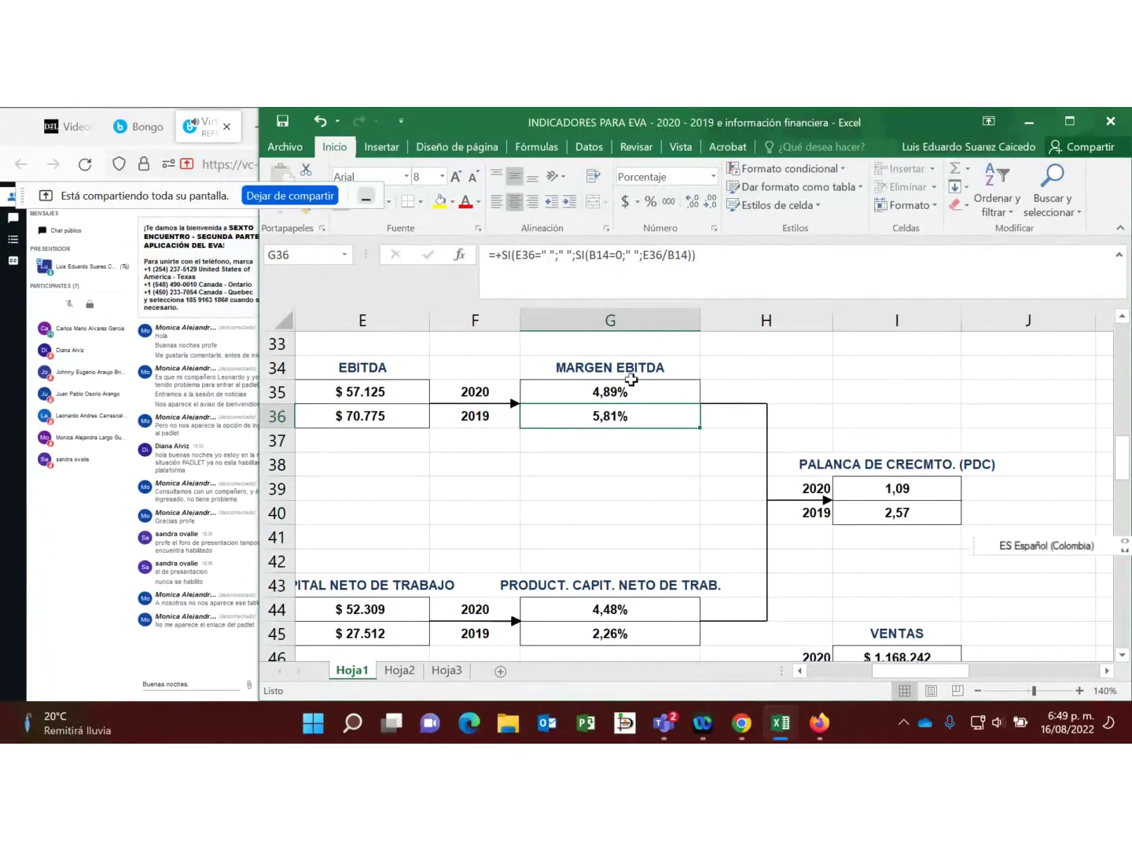
# Step: Examine how the 2020 UTILIDAD OPERACIONAL = EBIT and DEPREC. Y AMORTIZAC. DIFERIDA inputs add up to the 2020 EBITDA
pyautogui.click(433, 387)
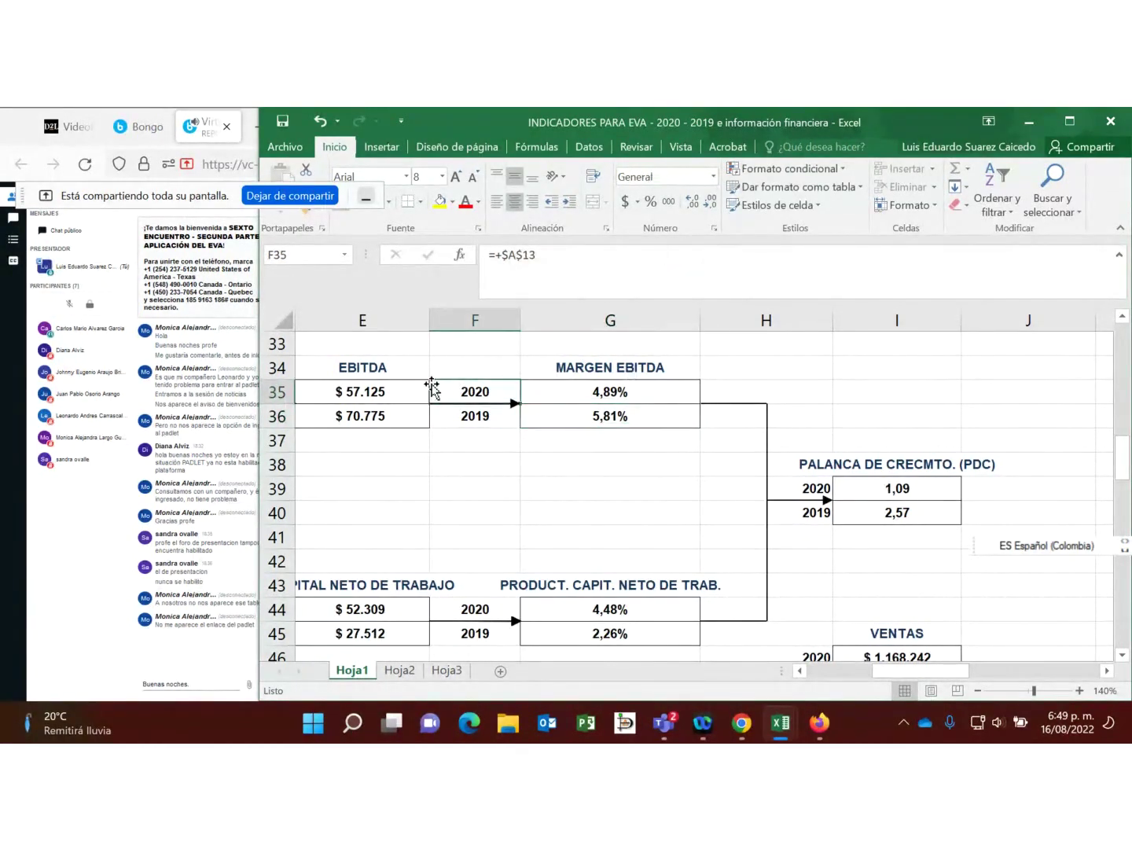
pyautogui.press('Left')
pyautogui.press('Left')
pyautogui.press('Left')
pyautogui.press('Left')
pyautogui.press('Left')
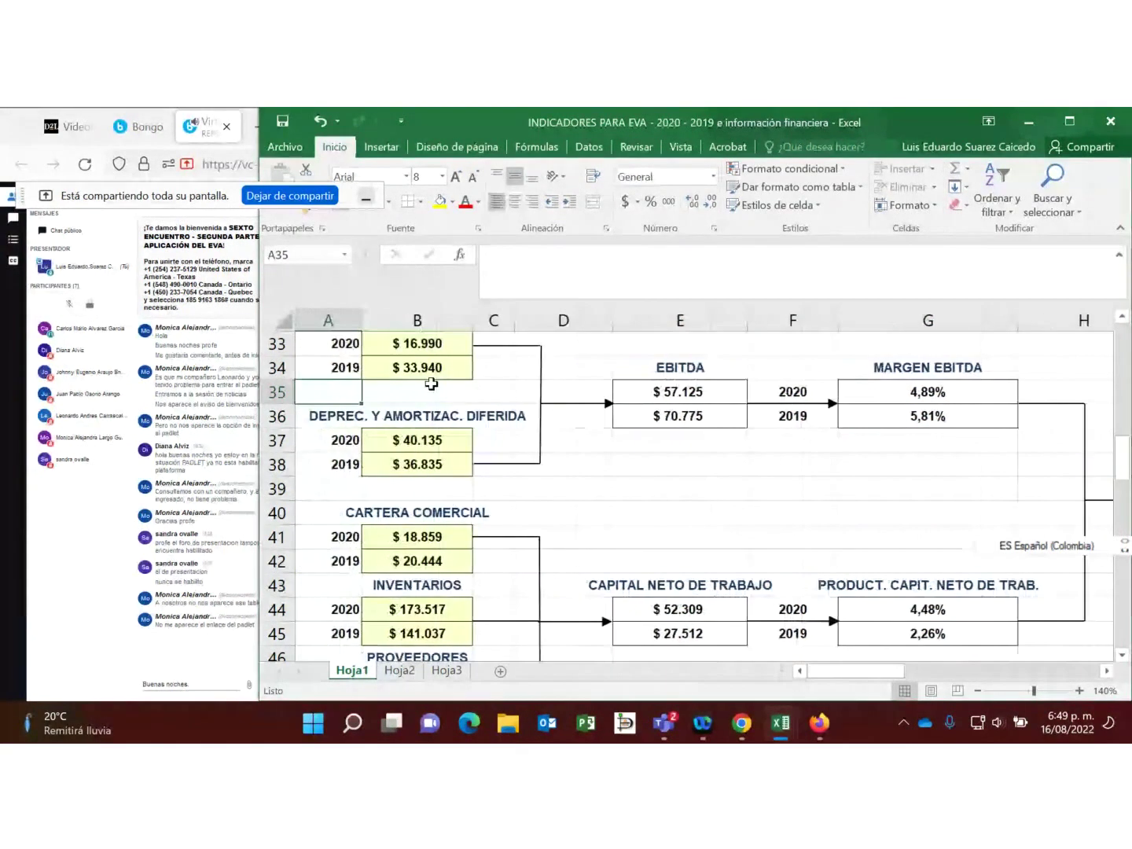
pyautogui.scroll(1, 432, 383)
pyautogui.click(431, 386)
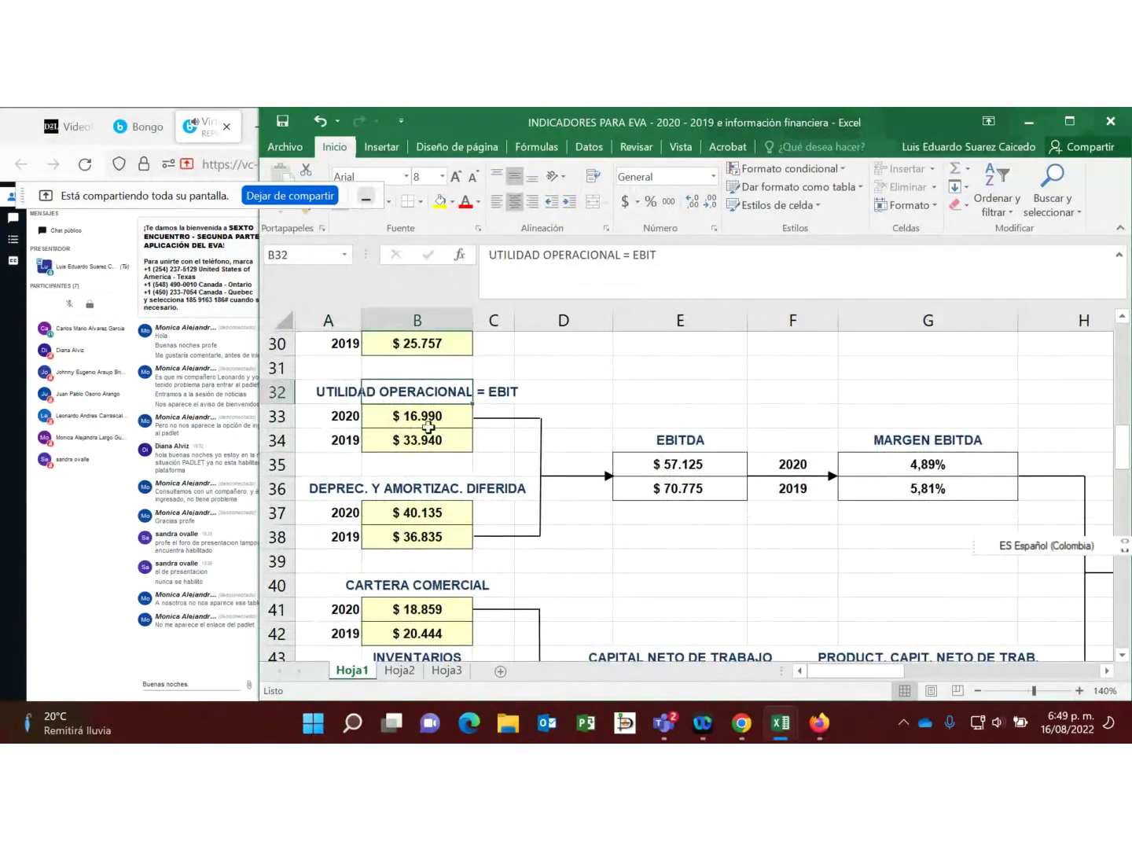
pyautogui.click(430, 421)
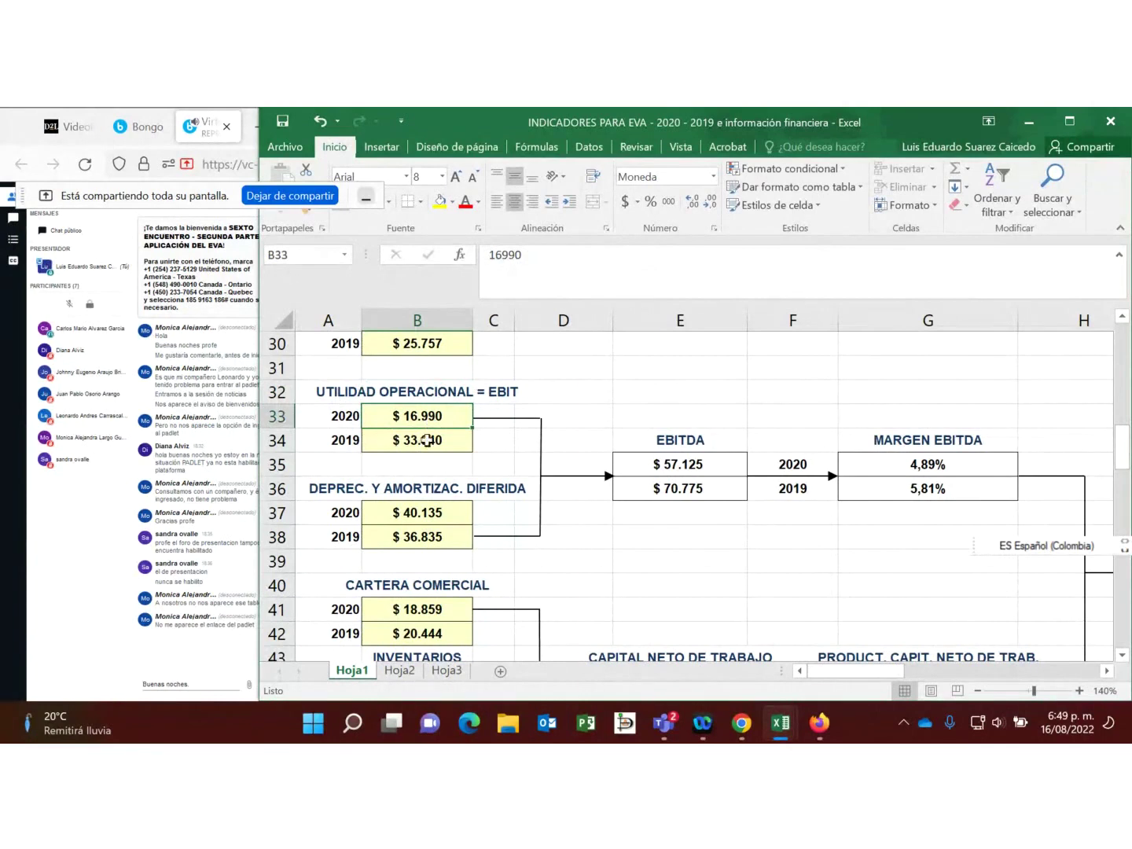
pyautogui.click(416, 513)
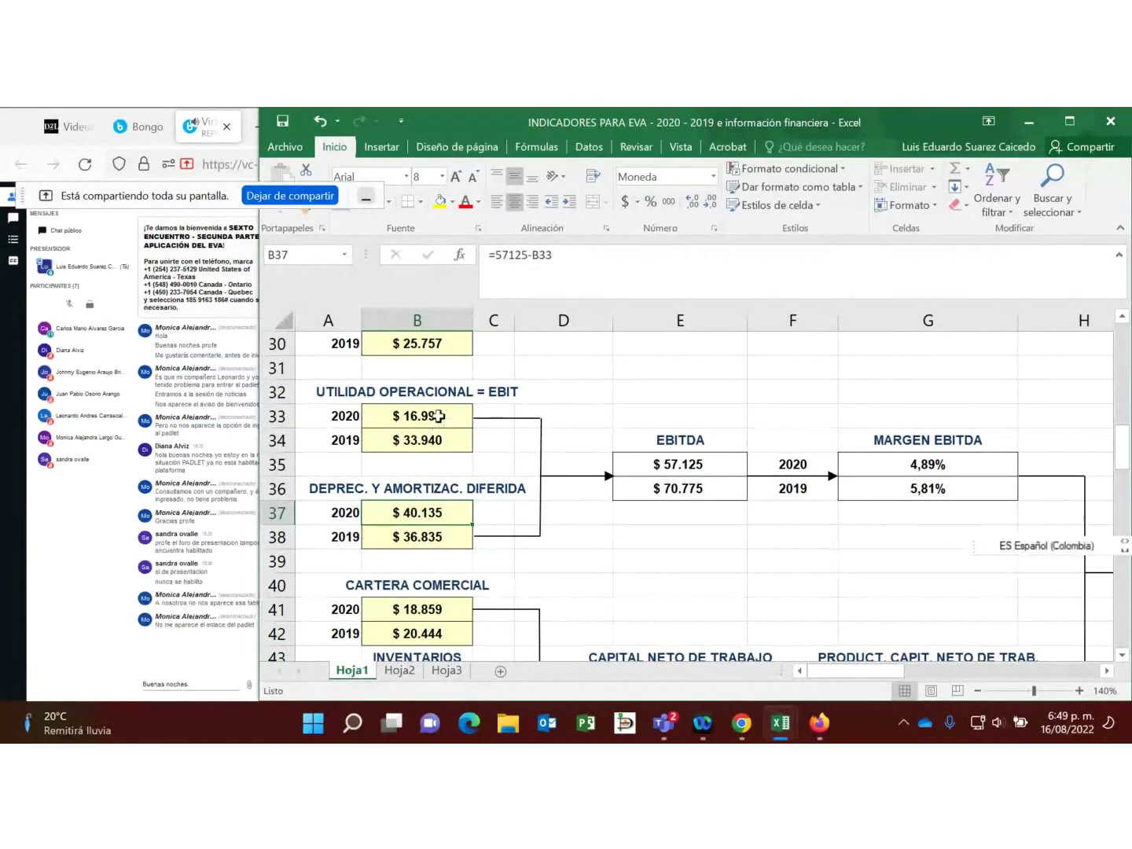
pyautogui.click(438, 417)
pyautogui.click(431, 511)
pyautogui.click(650, 468)
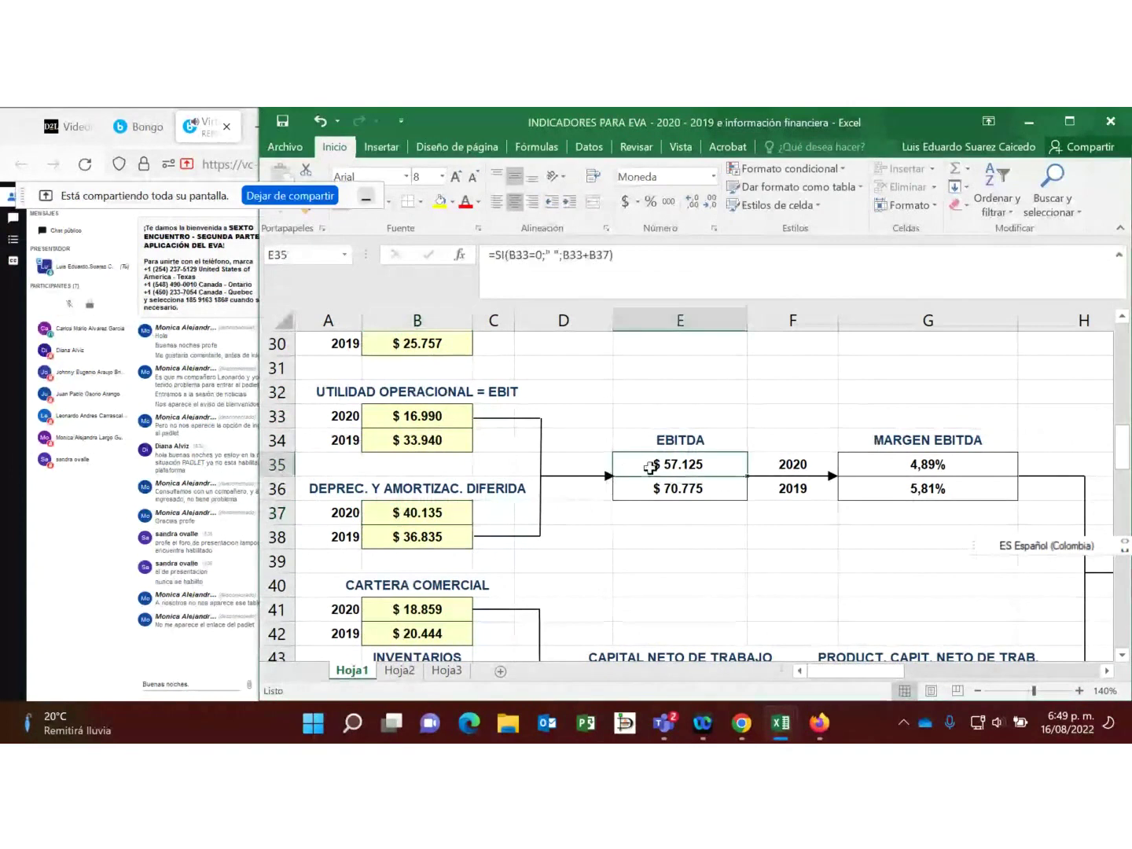
pyautogui.click(406, 513)
pyautogui.click(407, 417)
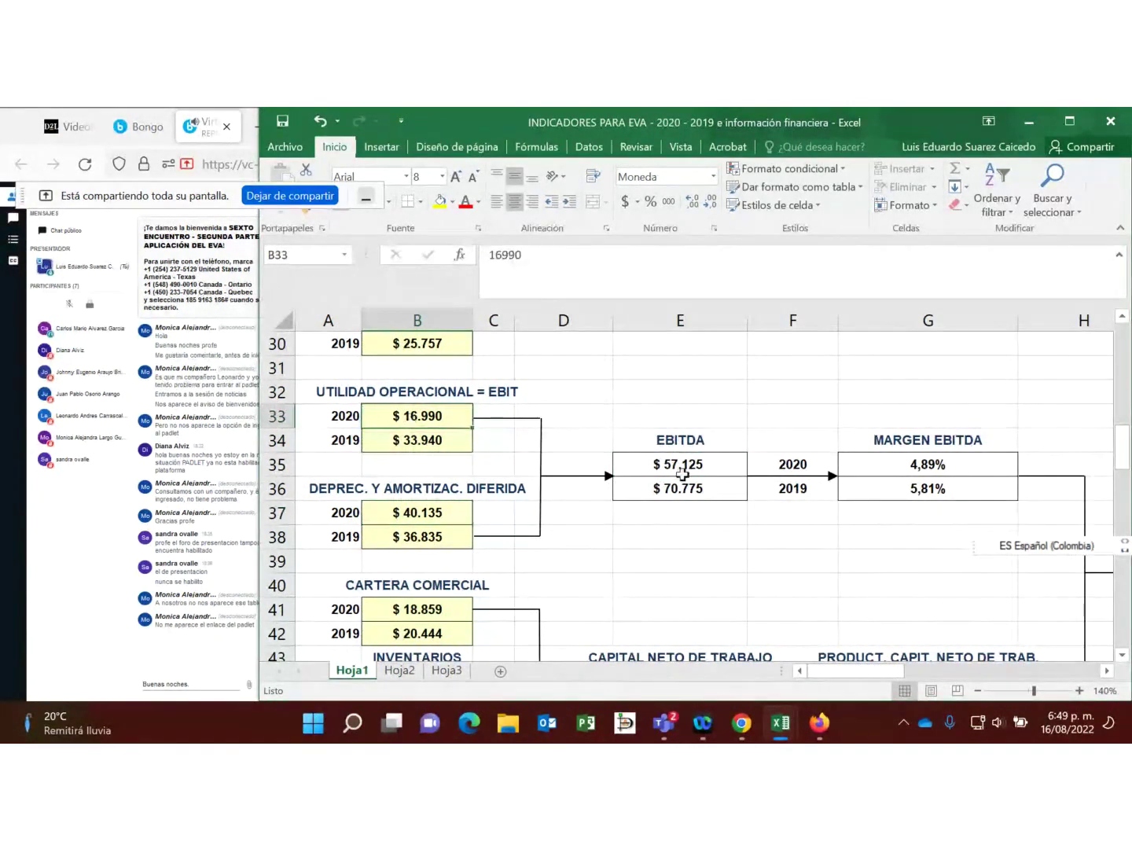
pyautogui.click(685, 471)
pyautogui.click(428, 417)
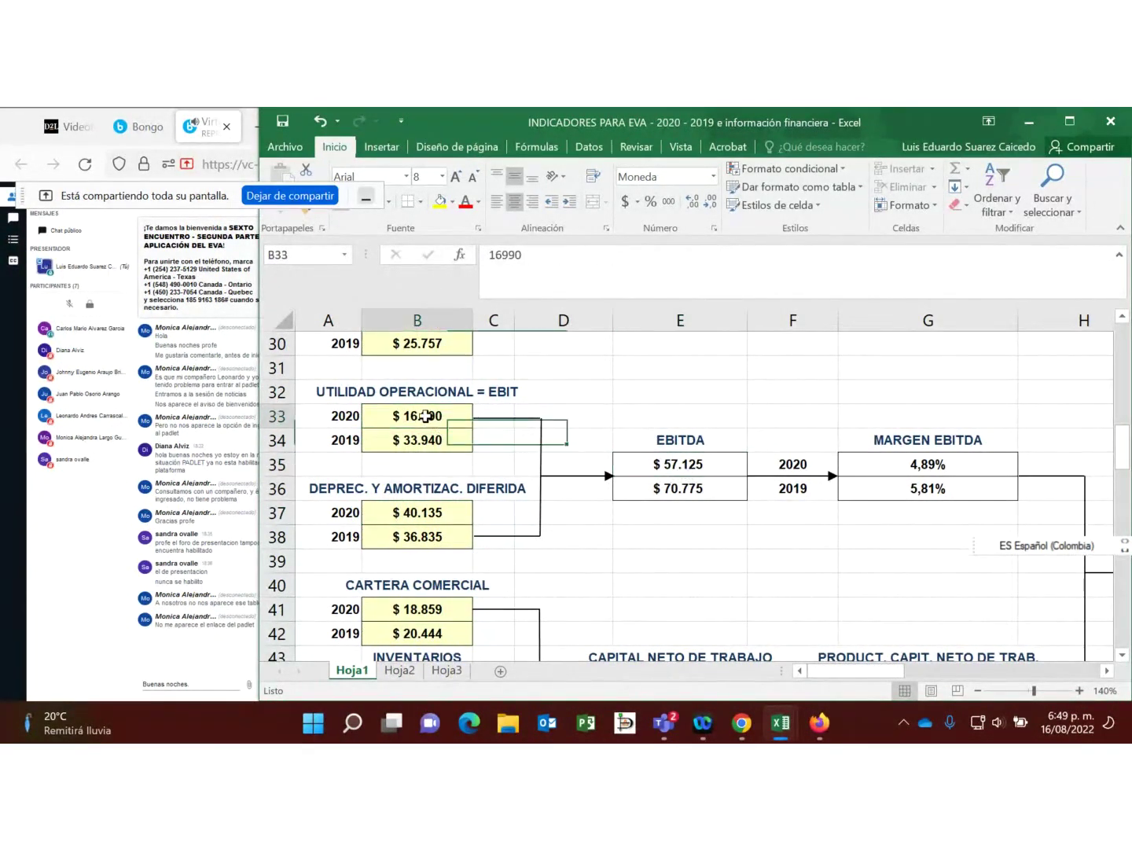
# Step: Trace the 2019 EBITDA from its depreciation and EBIT inputs through to the 2019 MARGEN EBITDA formula
pyautogui.click(411, 540)
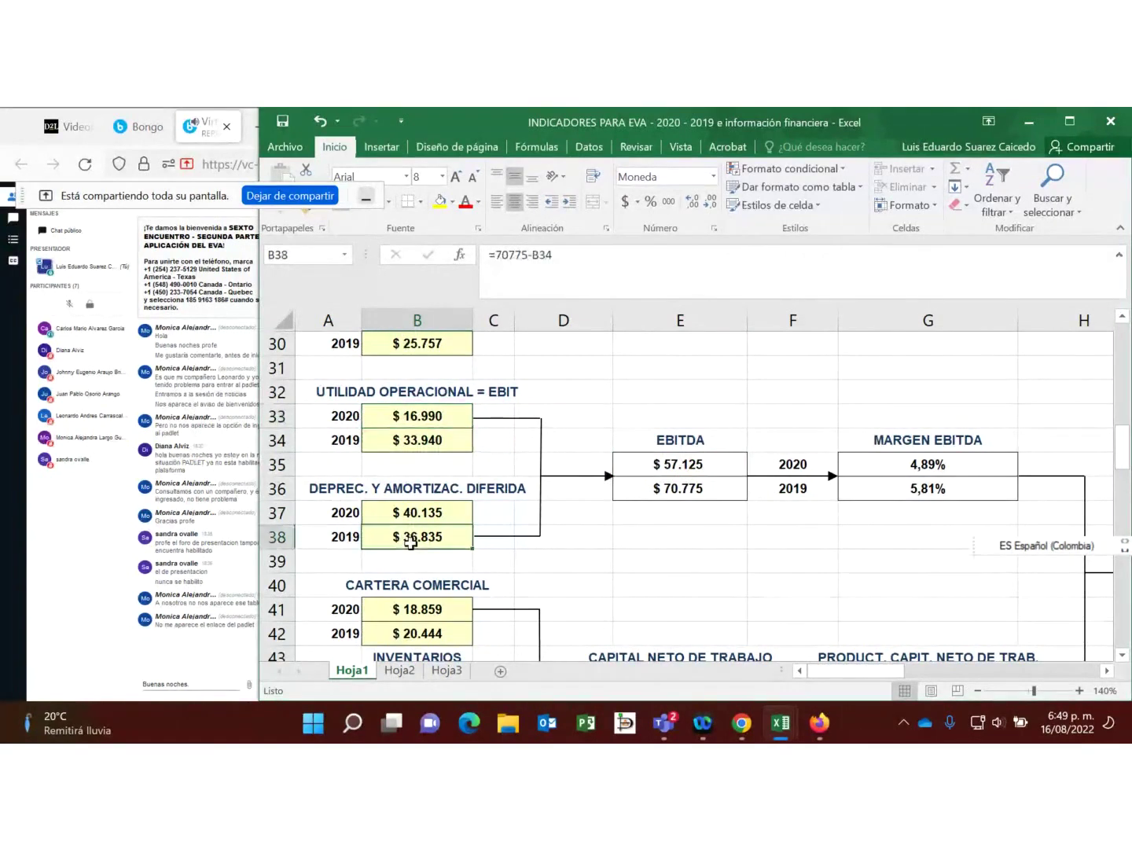
pyautogui.click(414, 444)
pyautogui.click(687, 491)
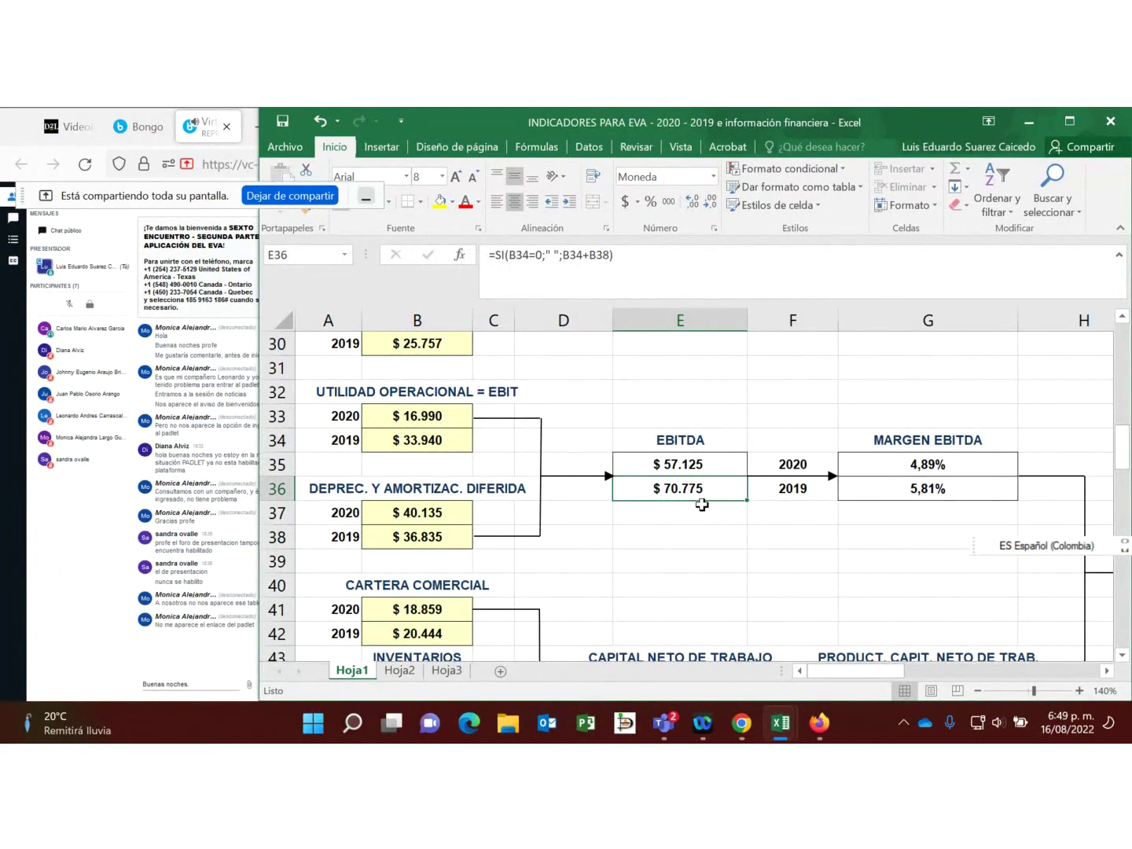
pyautogui.click(932, 493)
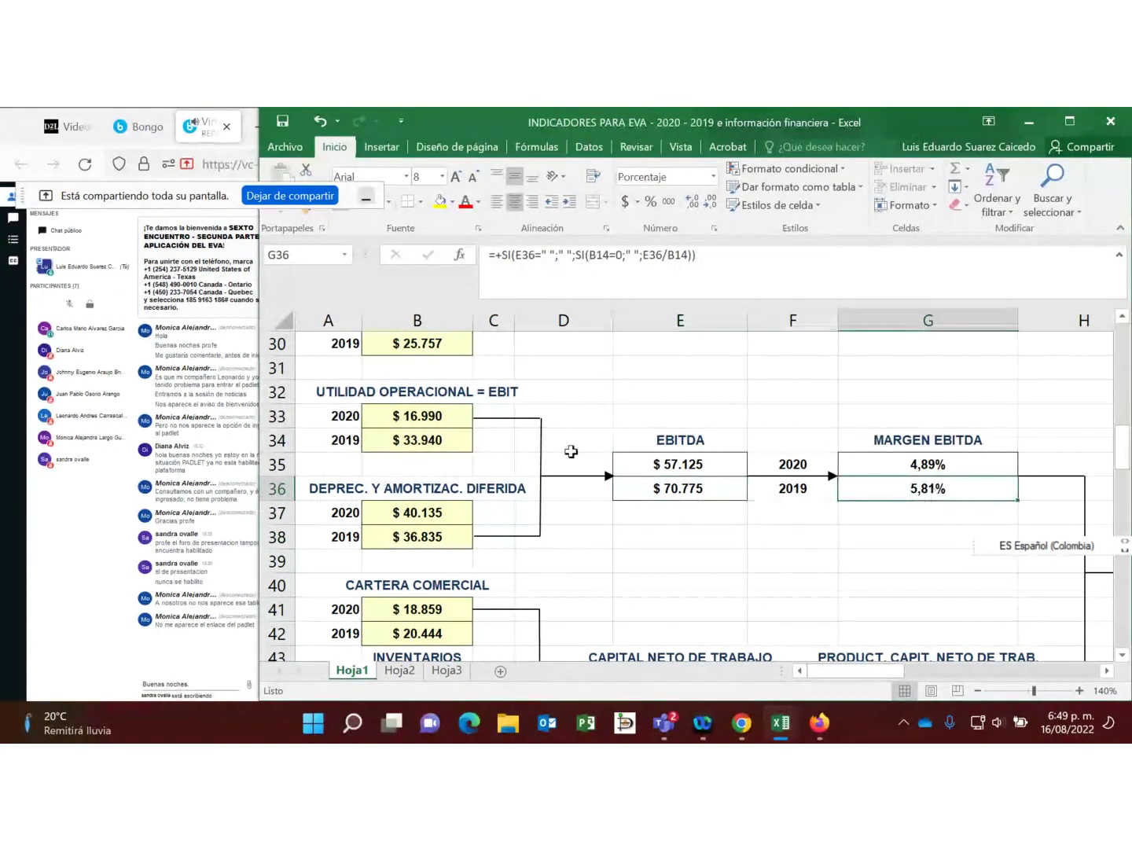
pyautogui.click(683, 493)
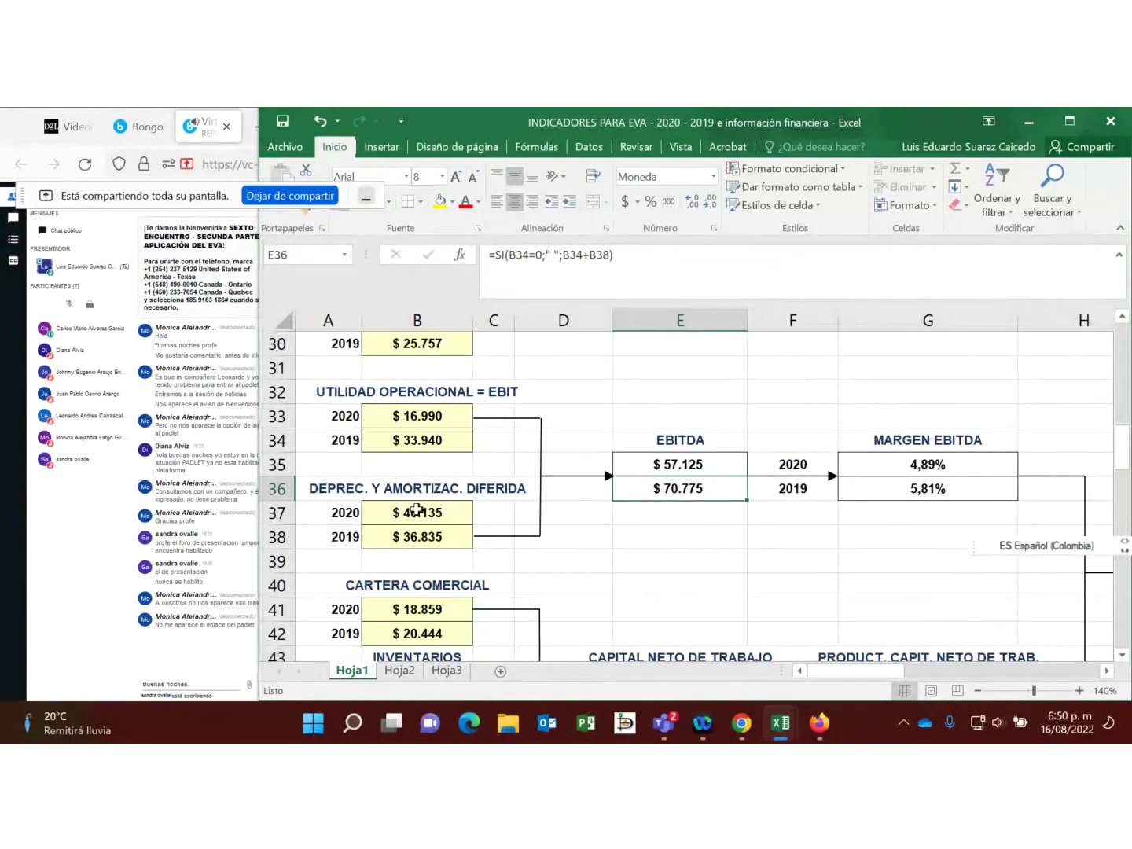
# Step: Check the 2020 DEPREC. Y AMORTIZAC. DIFERIDA formula and review the yellow input blocks from VENTAS to TASA Rm on Hoja1
pyautogui.click(416, 510)
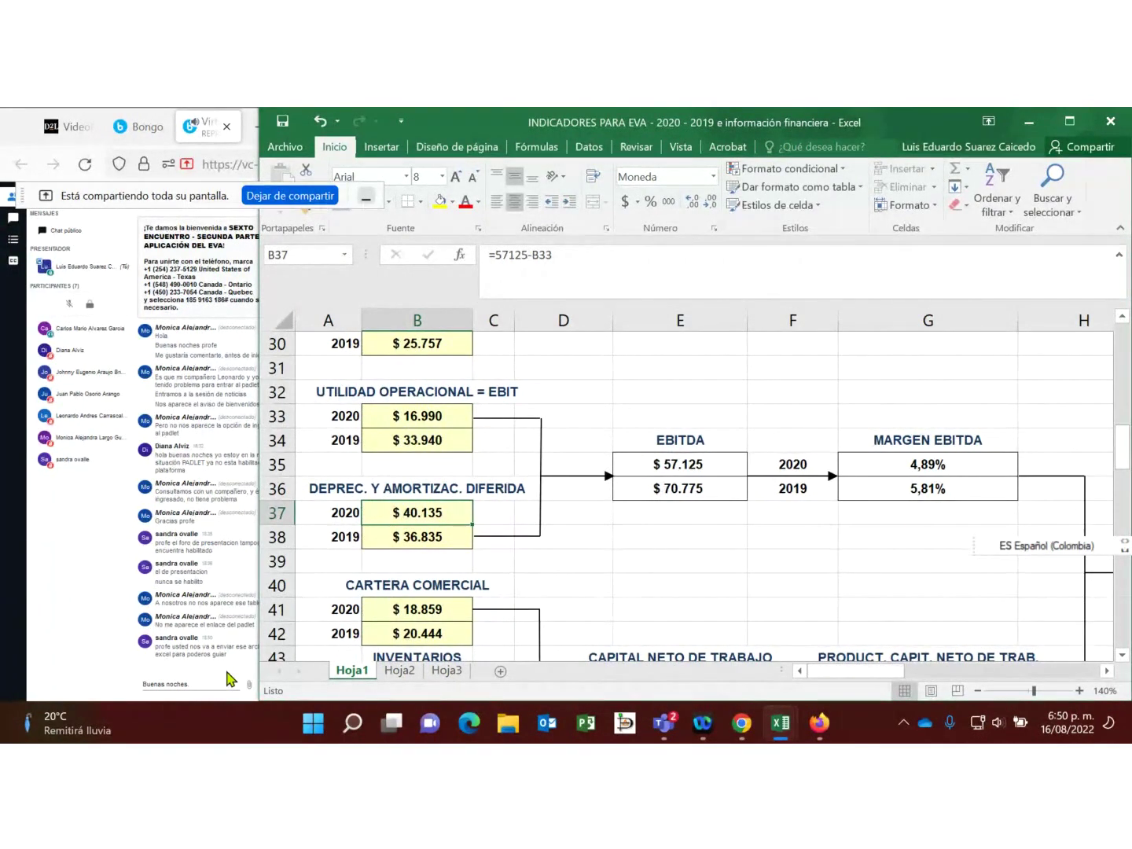
pyautogui.scroll(-2, 485, 508)
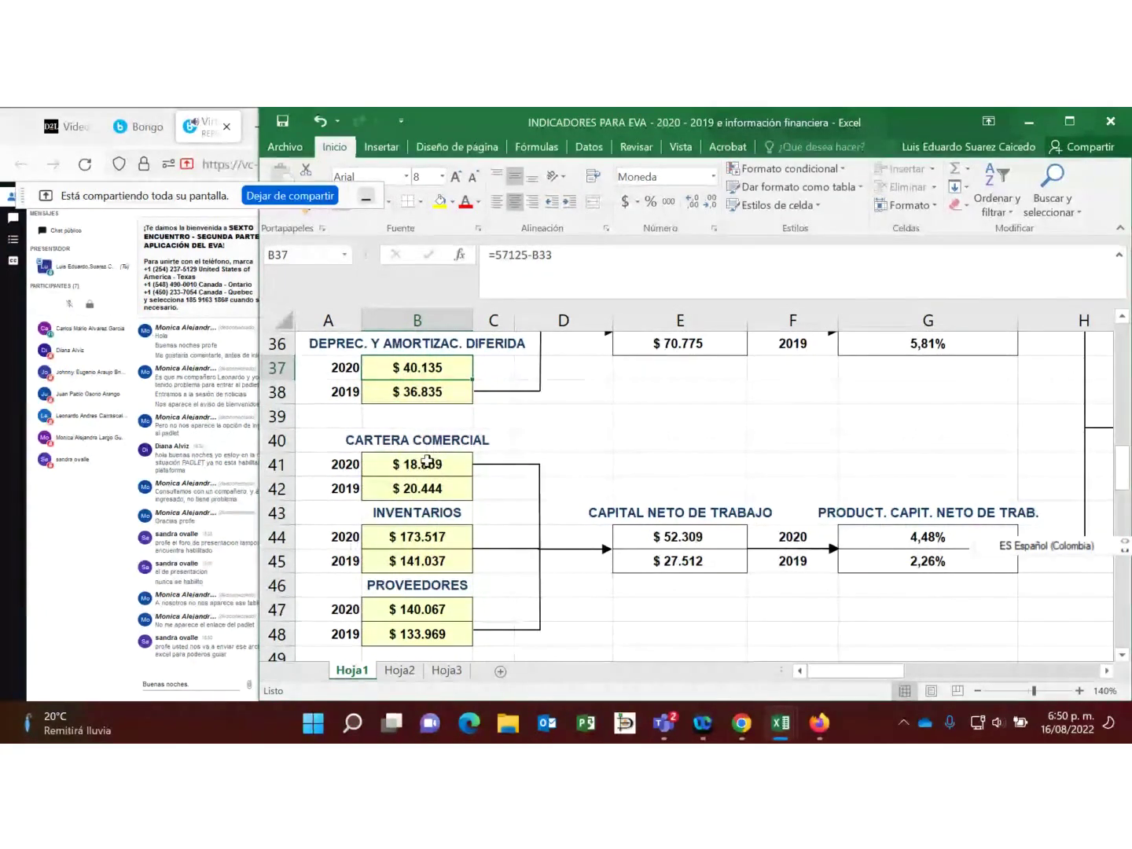
pyautogui.scroll(-3, 427, 461)
pyautogui.scroll(-1, 427, 462)
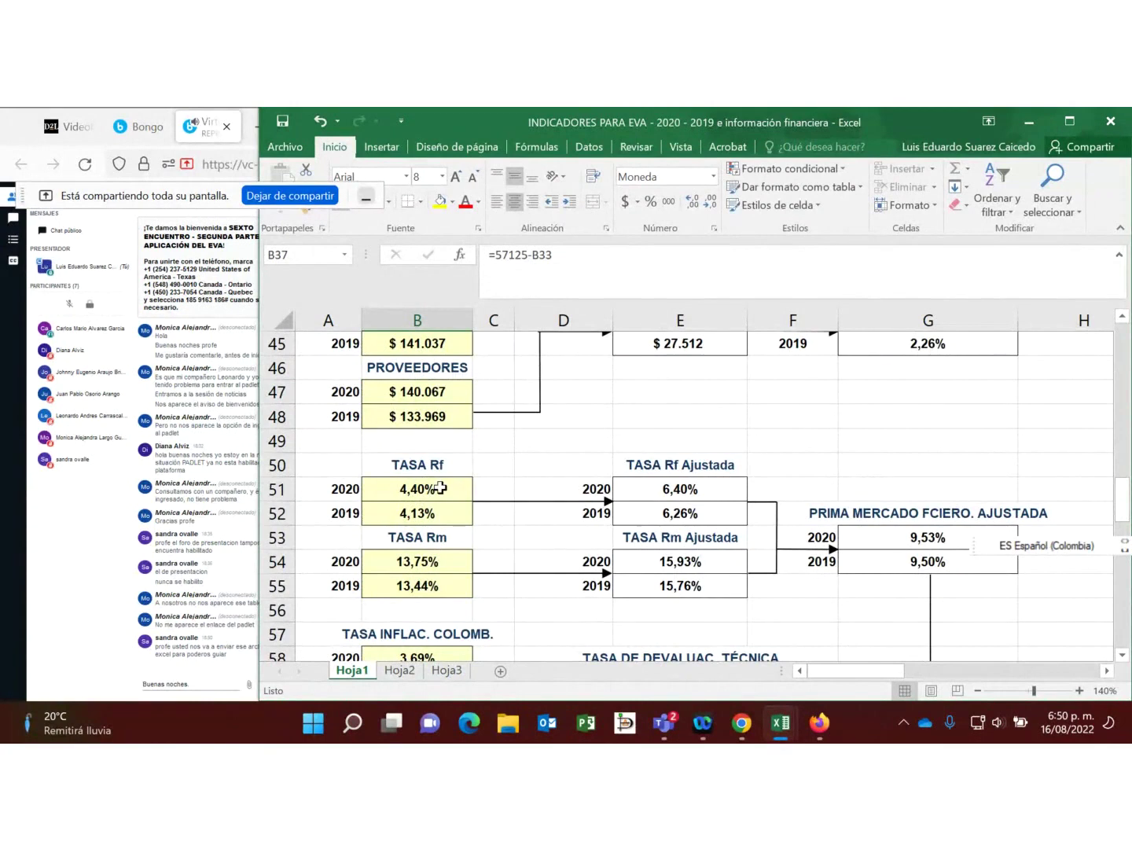
pyautogui.scroll(12, 440, 488)
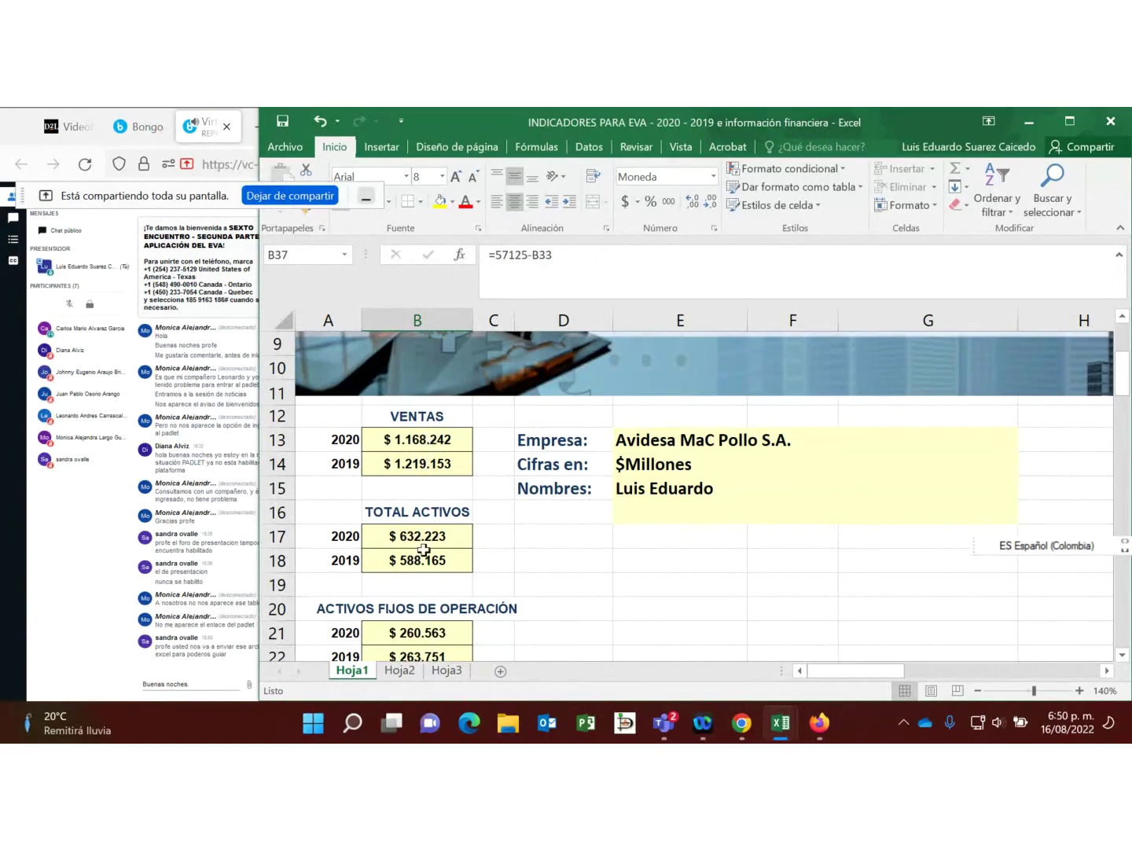
pyautogui.scroll(-1, 428, 551)
pyautogui.scroll(-1, 590, 526)
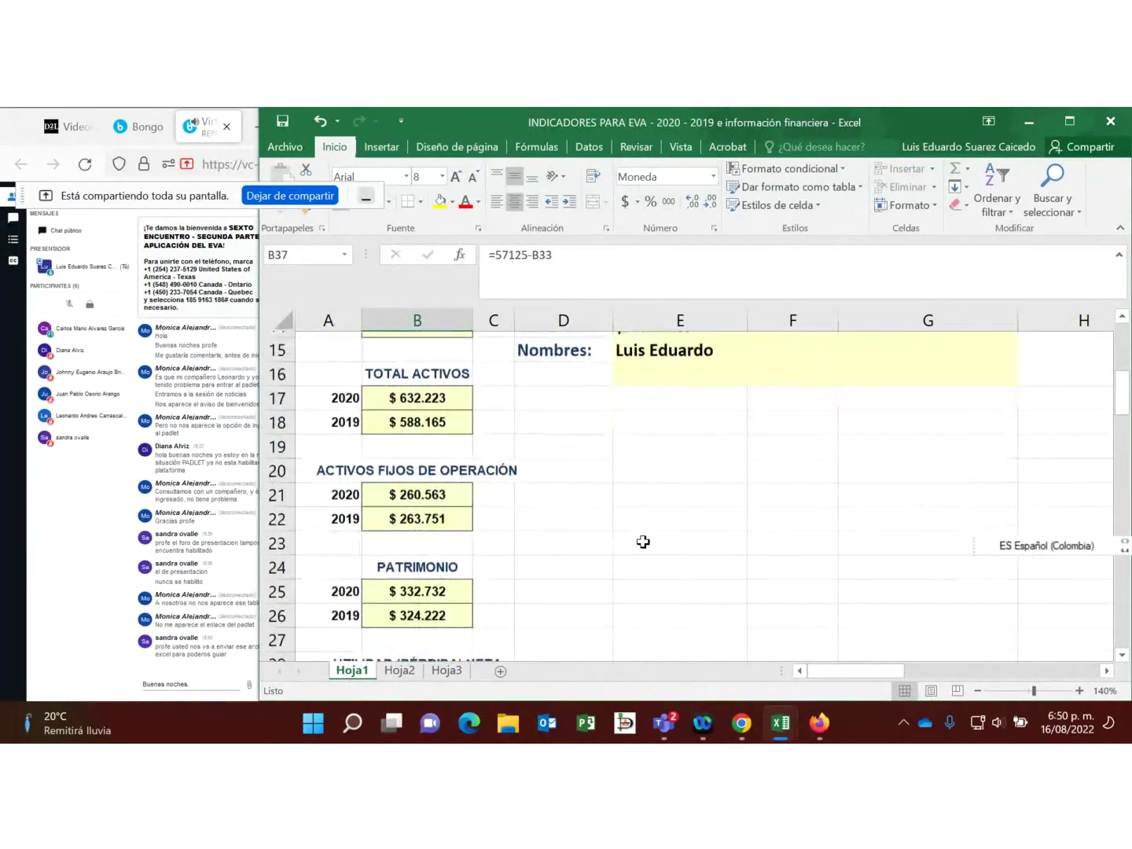
pyautogui.scroll(-4, 643, 541)
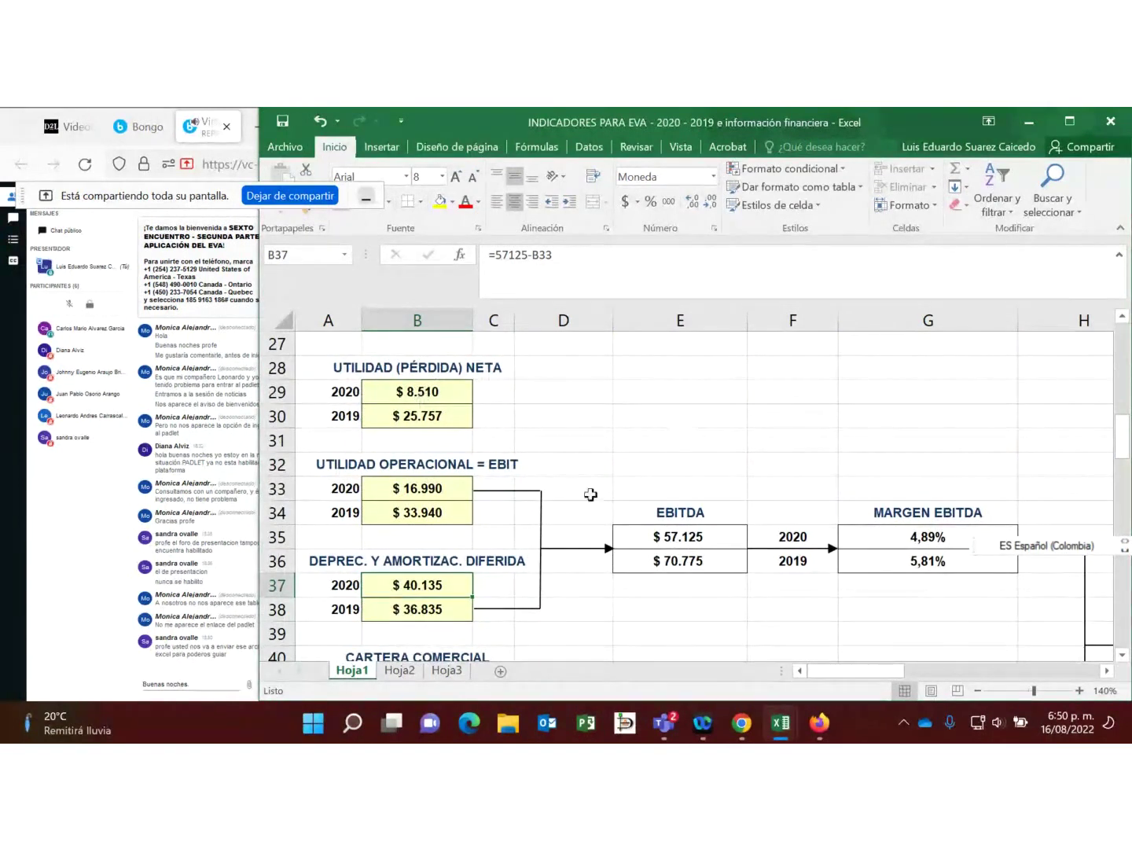
pyautogui.scroll(-1, 837, 508)
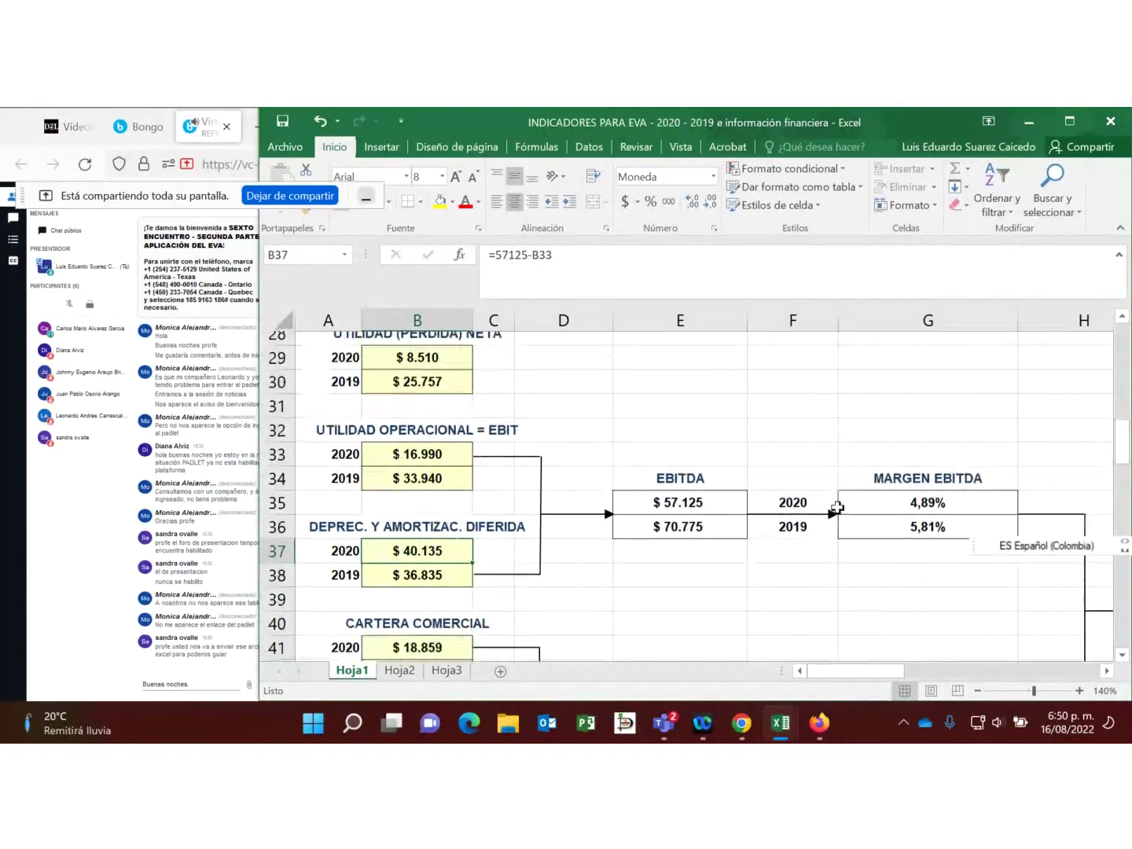
pyautogui.scroll(-1, 836, 507)
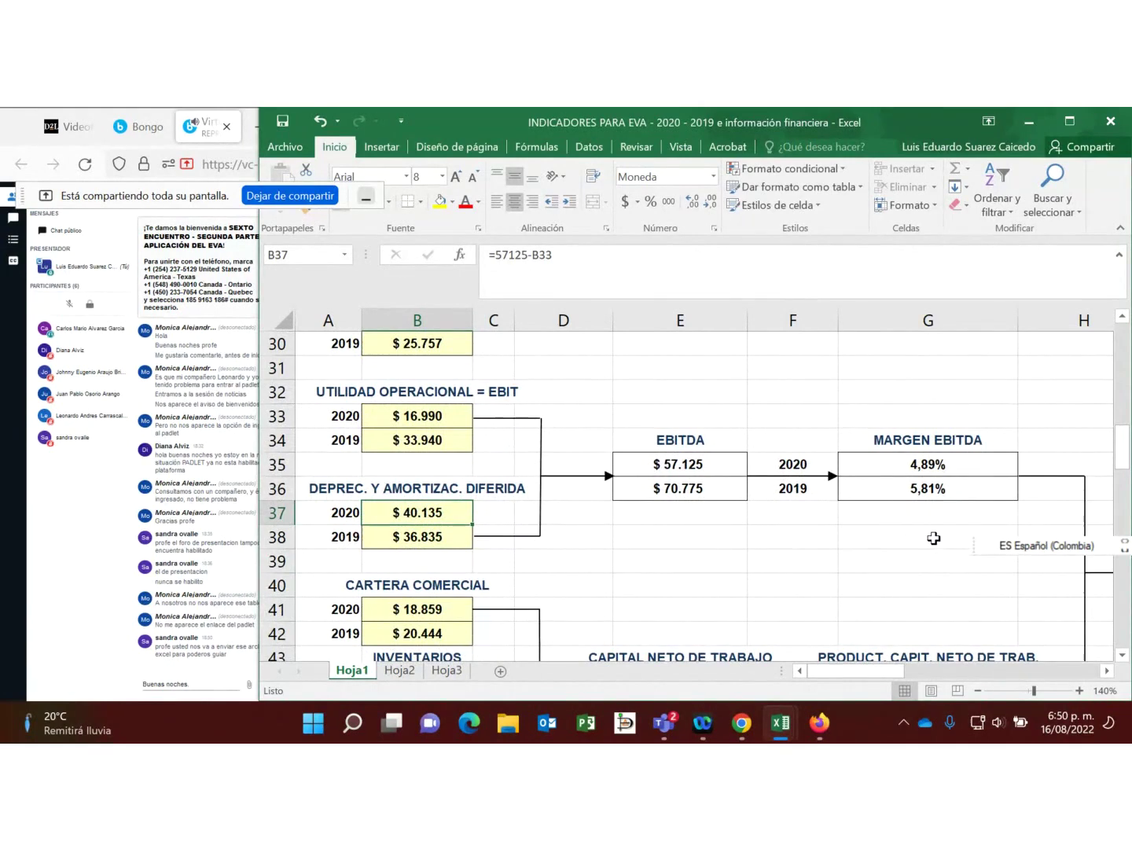
pyautogui.scroll(-2, 934, 538)
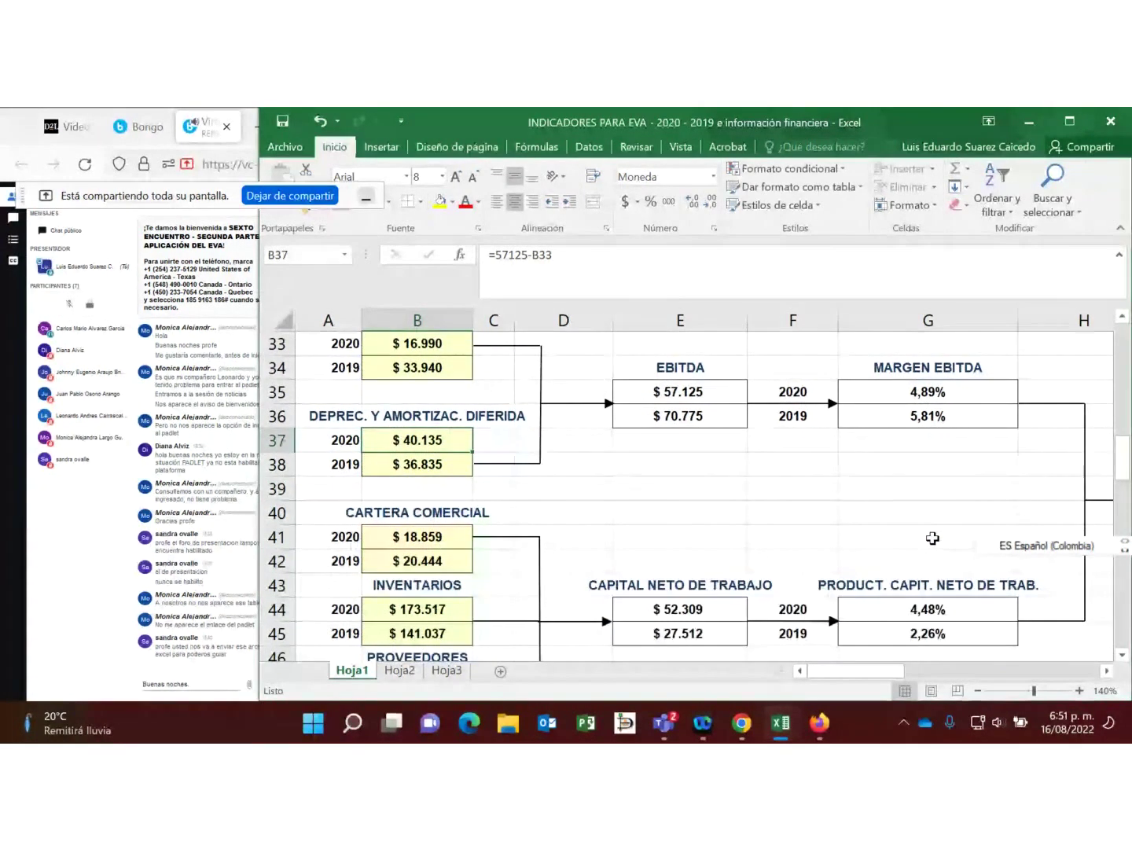
# Step: Check the 2020 and 2019 DEPREC. Y AMORTIZAC. DIFERIDA formulas and how the 2020 amount combines with UTILIDAD OPERACIONAL = EBIT into EBITDA
pyautogui.click(935, 510)
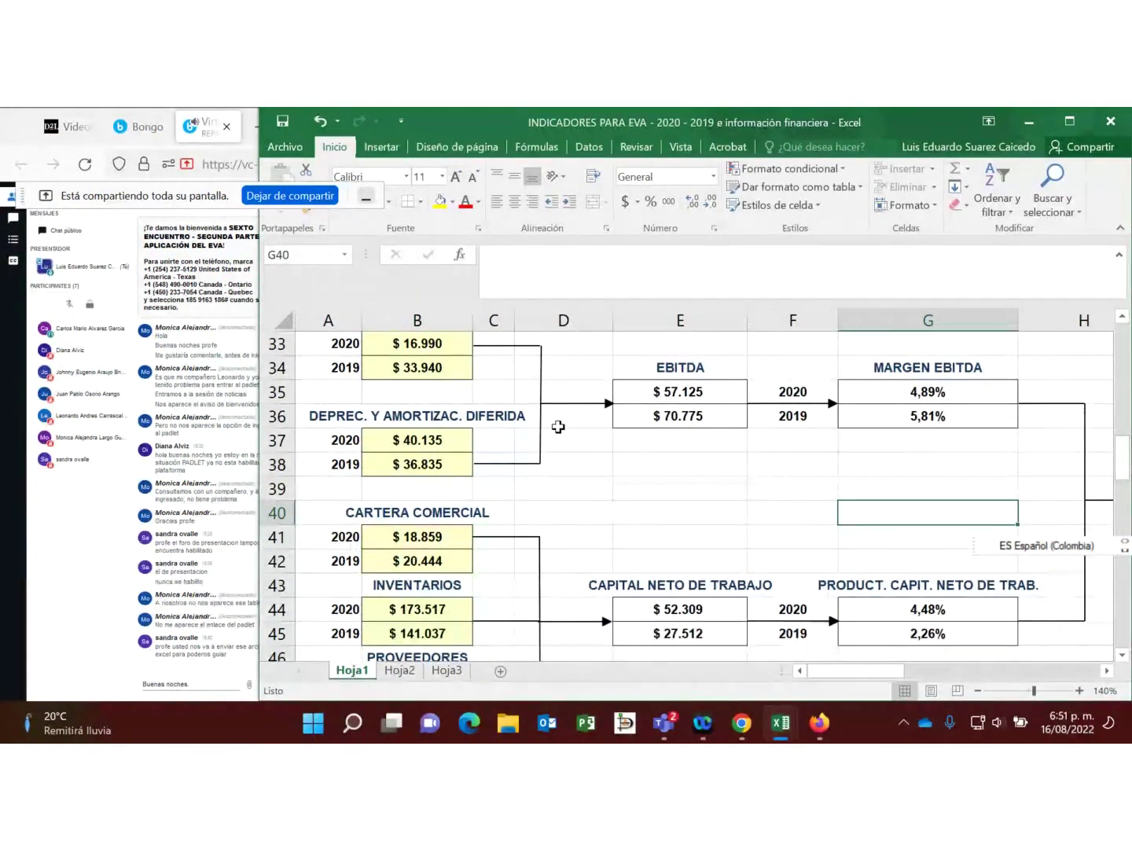
pyautogui.scroll(2, 551, 440)
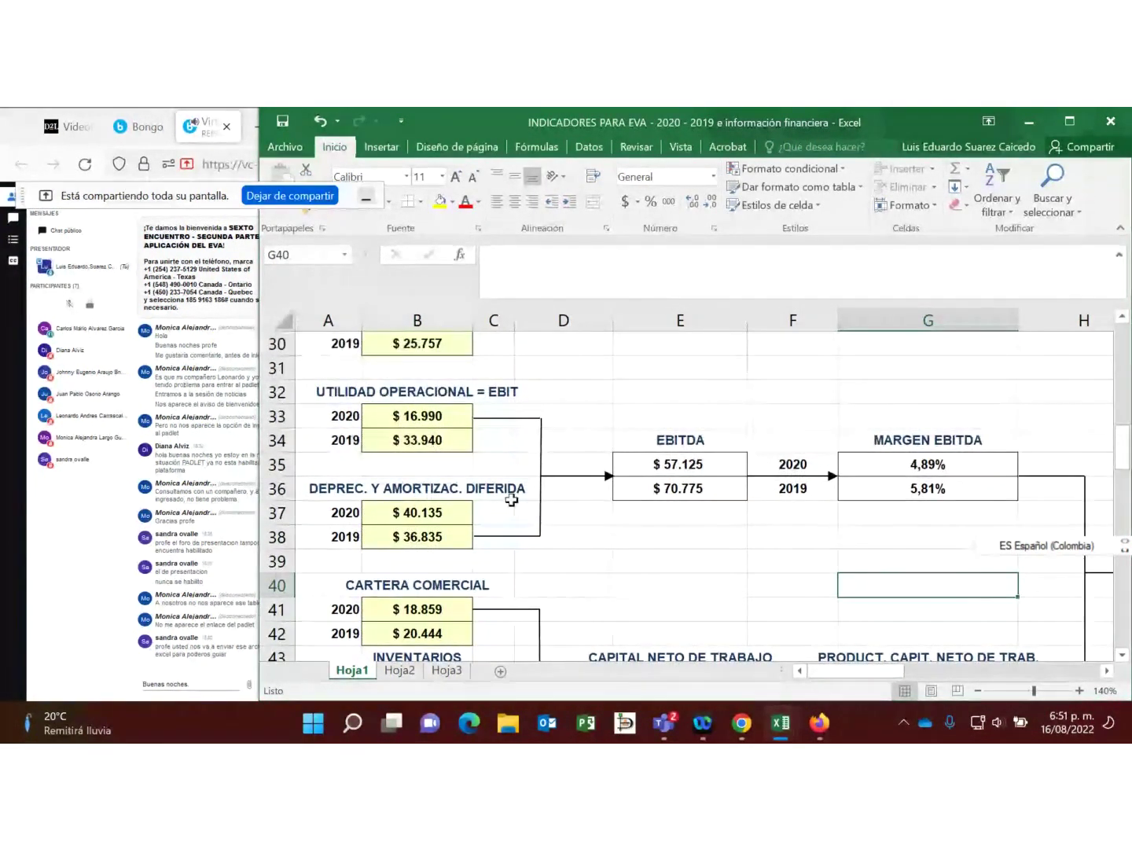
pyautogui.click(434, 415)
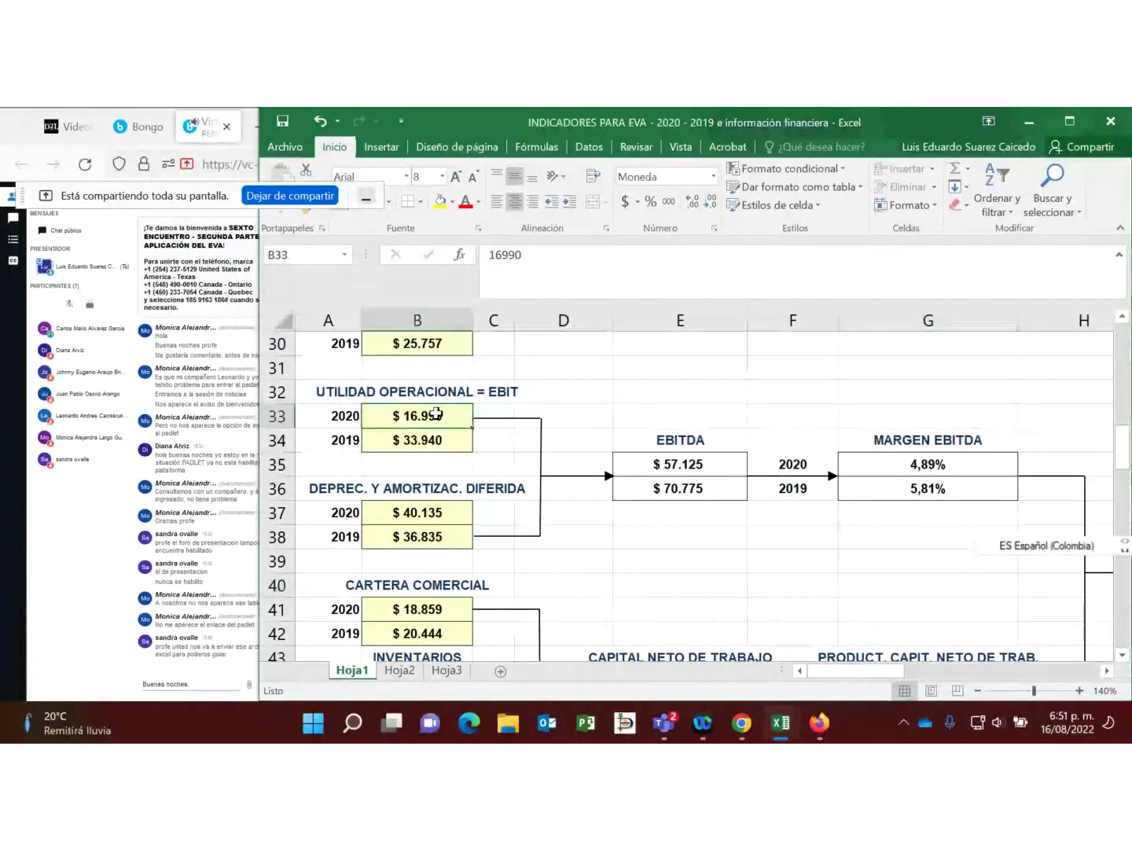
pyautogui.click(429, 515)
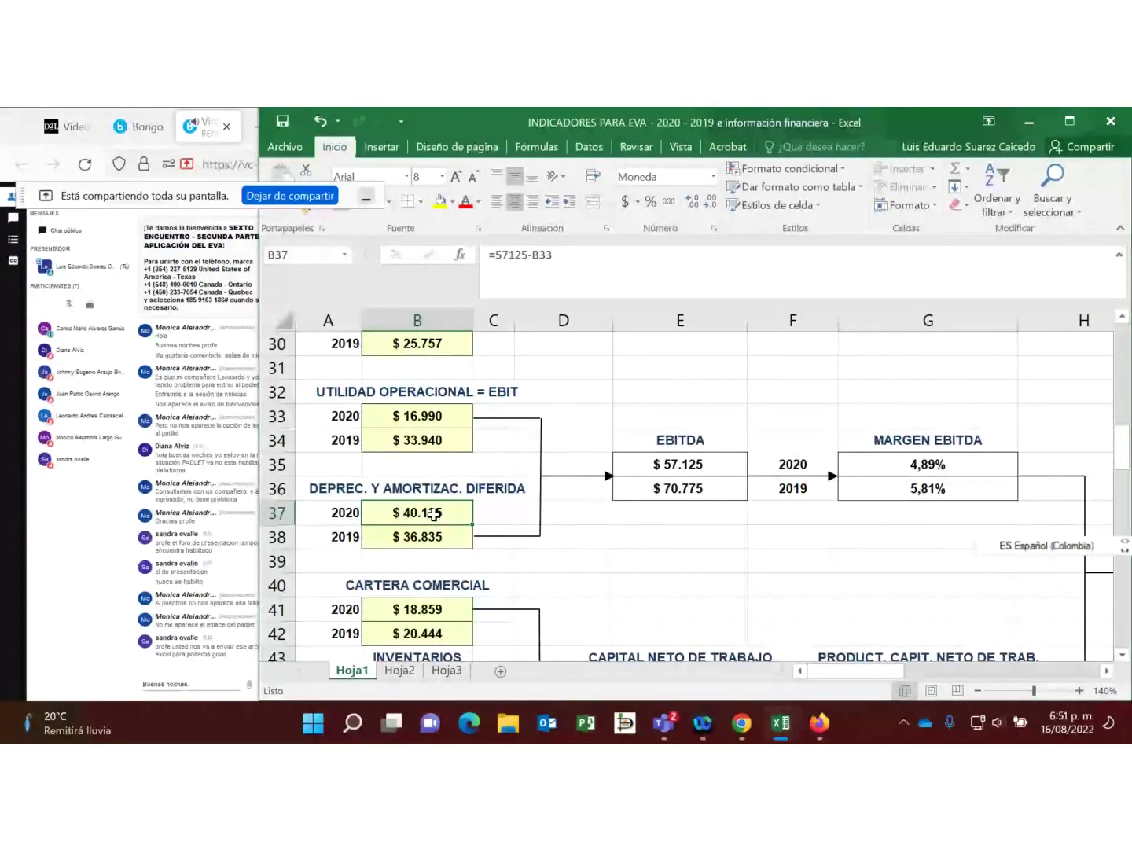
pyautogui.click(438, 541)
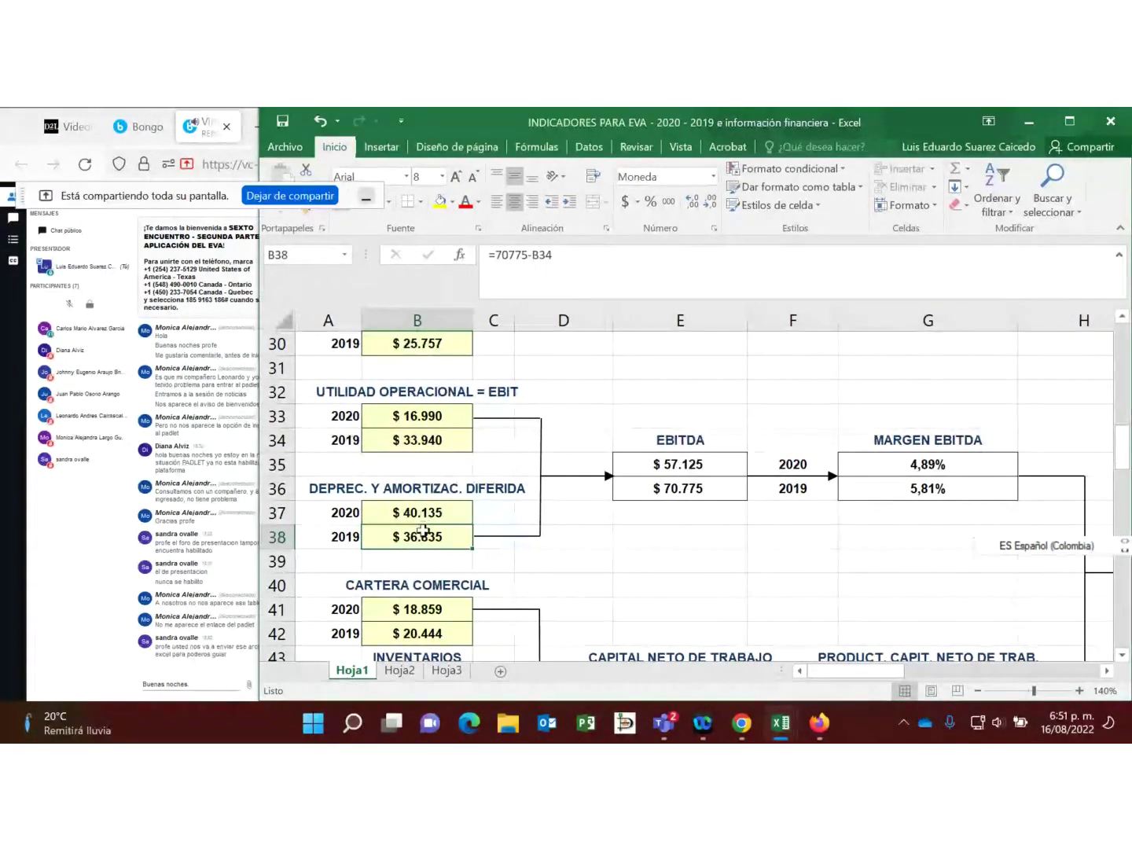
pyautogui.click(429, 516)
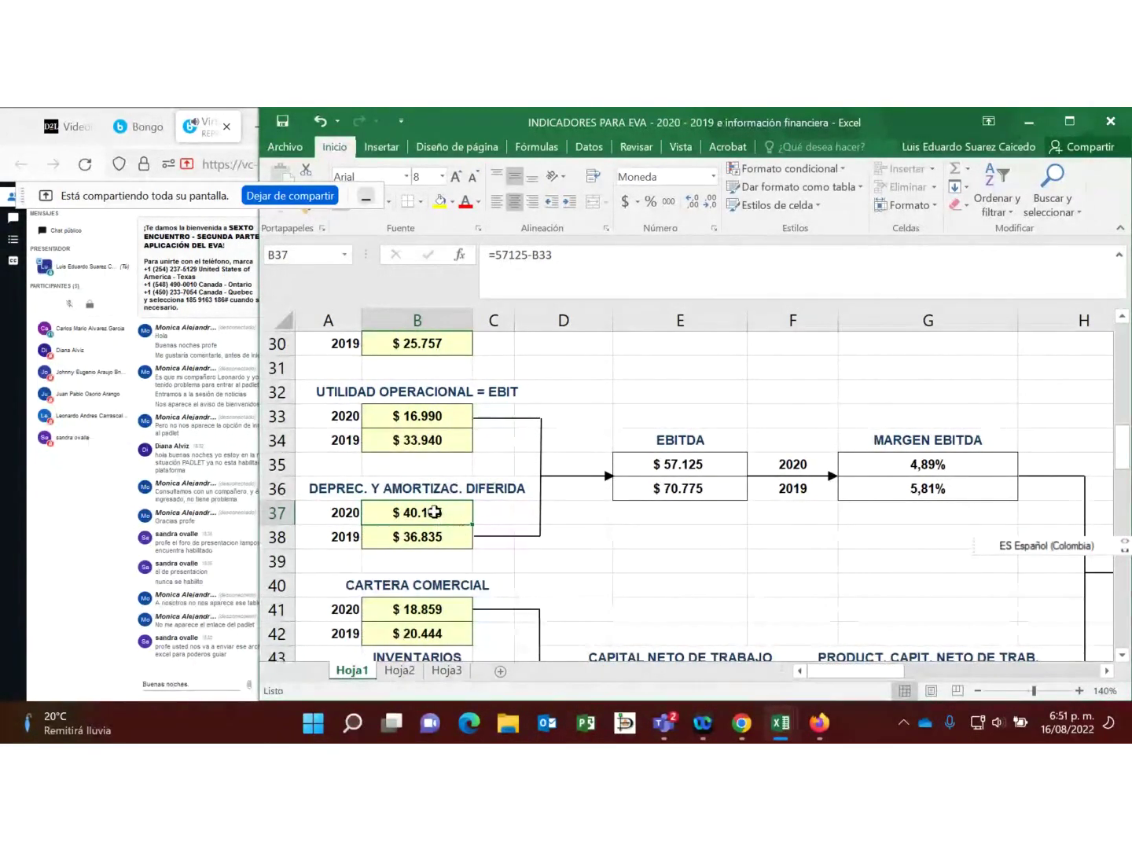
pyautogui.click(428, 418)
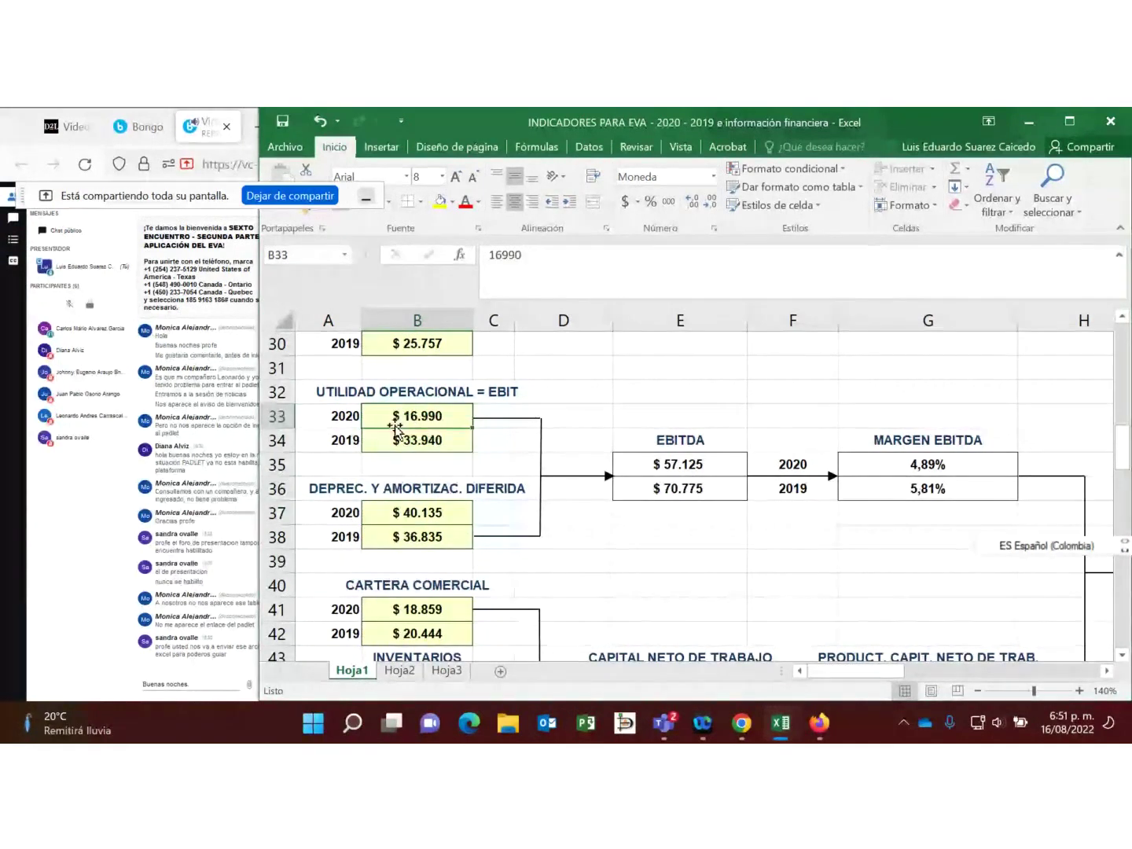
pyautogui.click(425, 517)
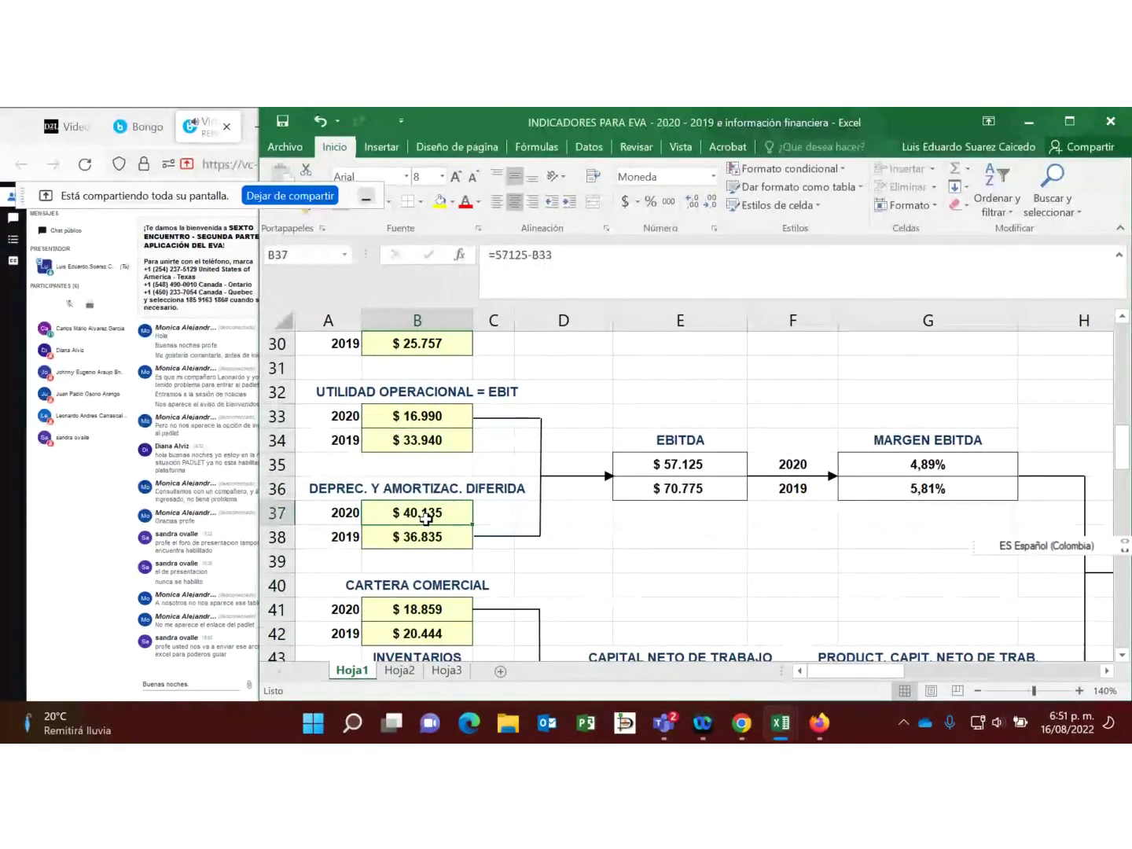
pyautogui.click(656, 470)
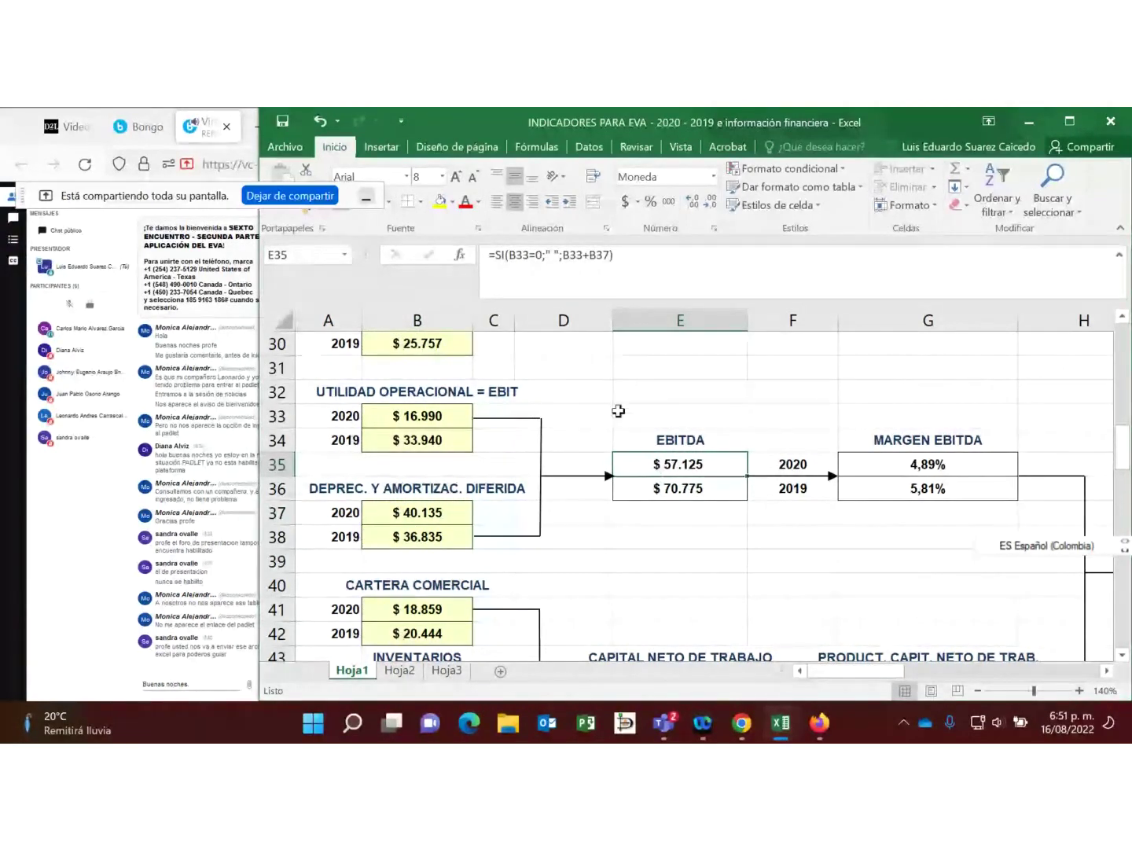
# Step: Compare UTILIDAD OPERACIONAL = EBIT with EBITDA for 2020 and 2019, highlighting the EBIT and depreciation input pairs
pyautogui.click(439, 415)
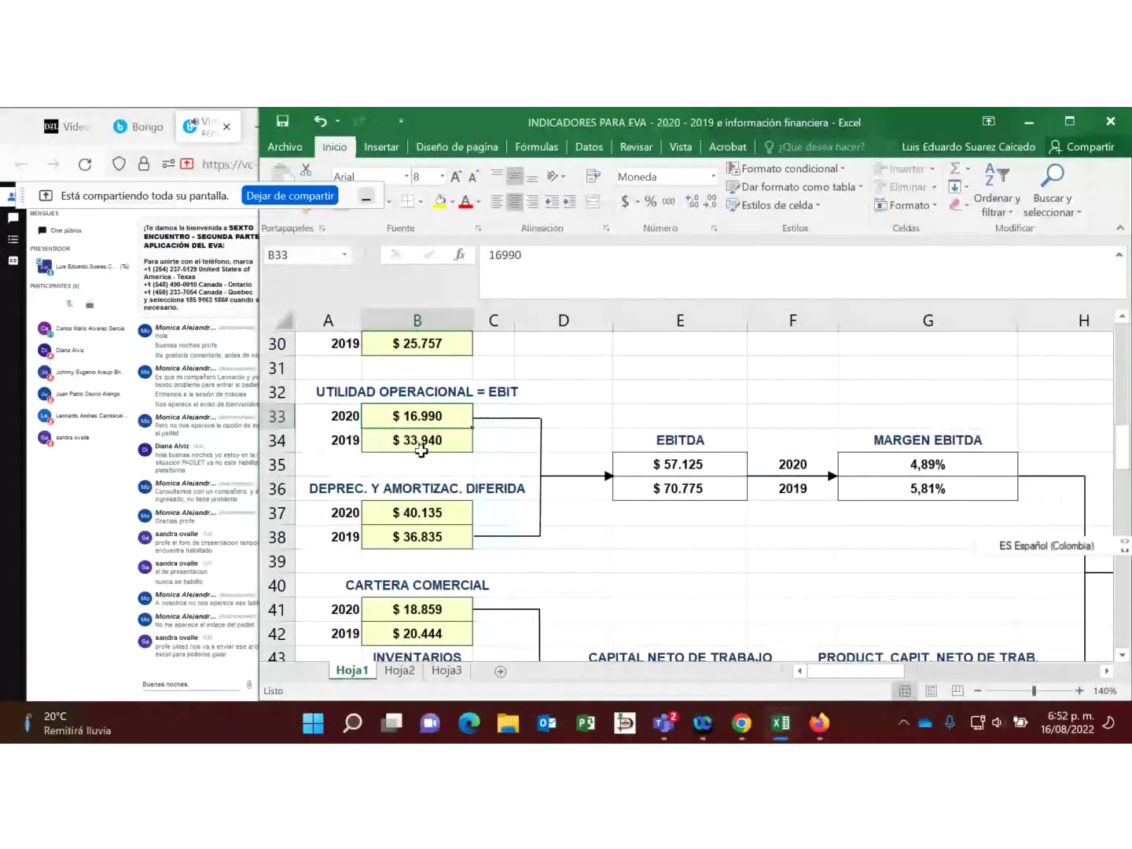
pyautogui.click(422, 444)
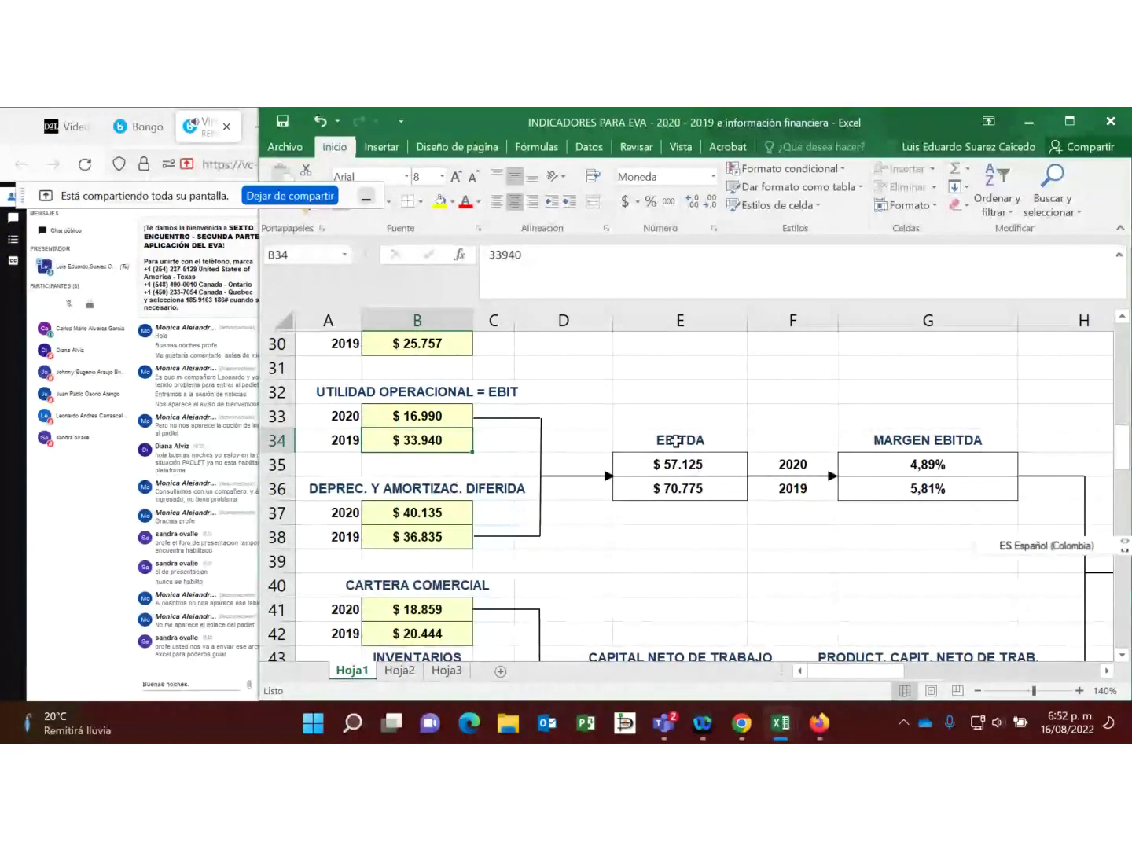
pyautogui.click(677, 465)
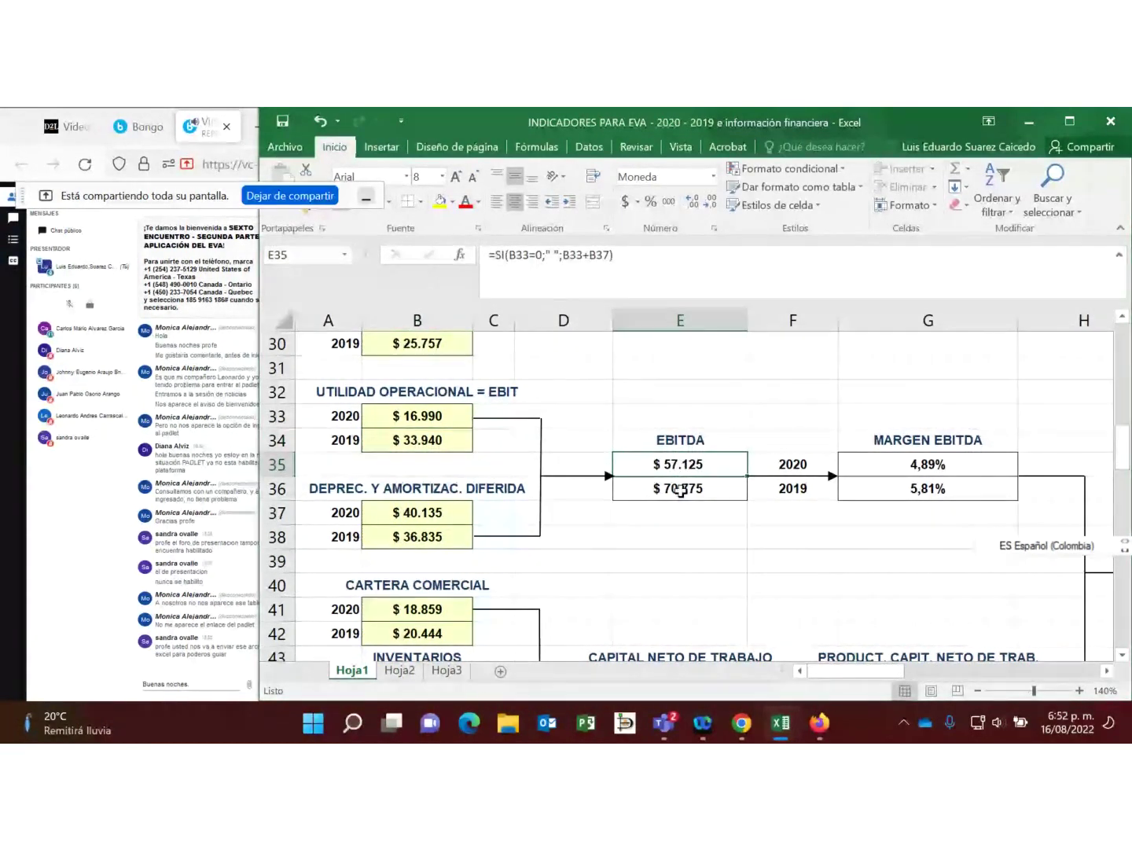
pyautogui.click(681, 488)
pyautogui.moveTo(415, 414); pyautogui.dragTo(393, 438)
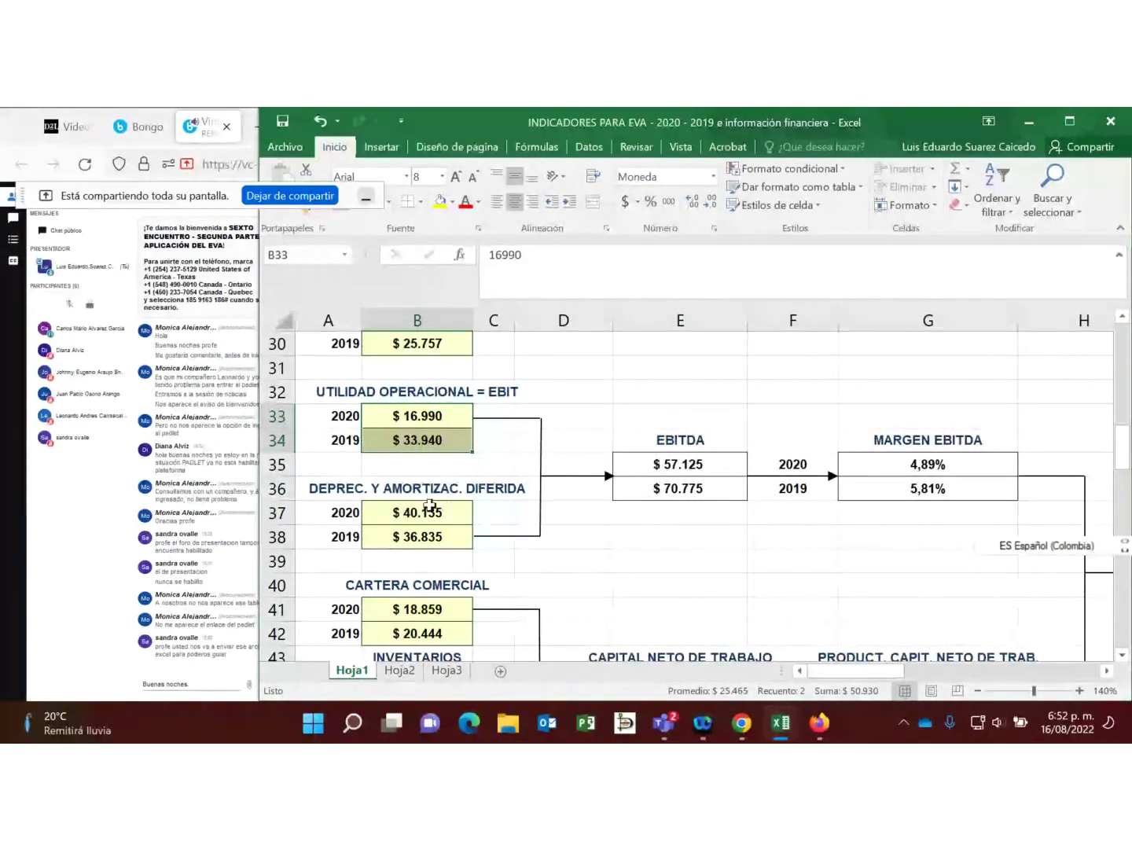
pyautogui.moveTo(415, 519); pyautogui.dragTo(414, 538)
pyautogui.moveTo(406, 415); pyautogui.dragTo(420, 440)
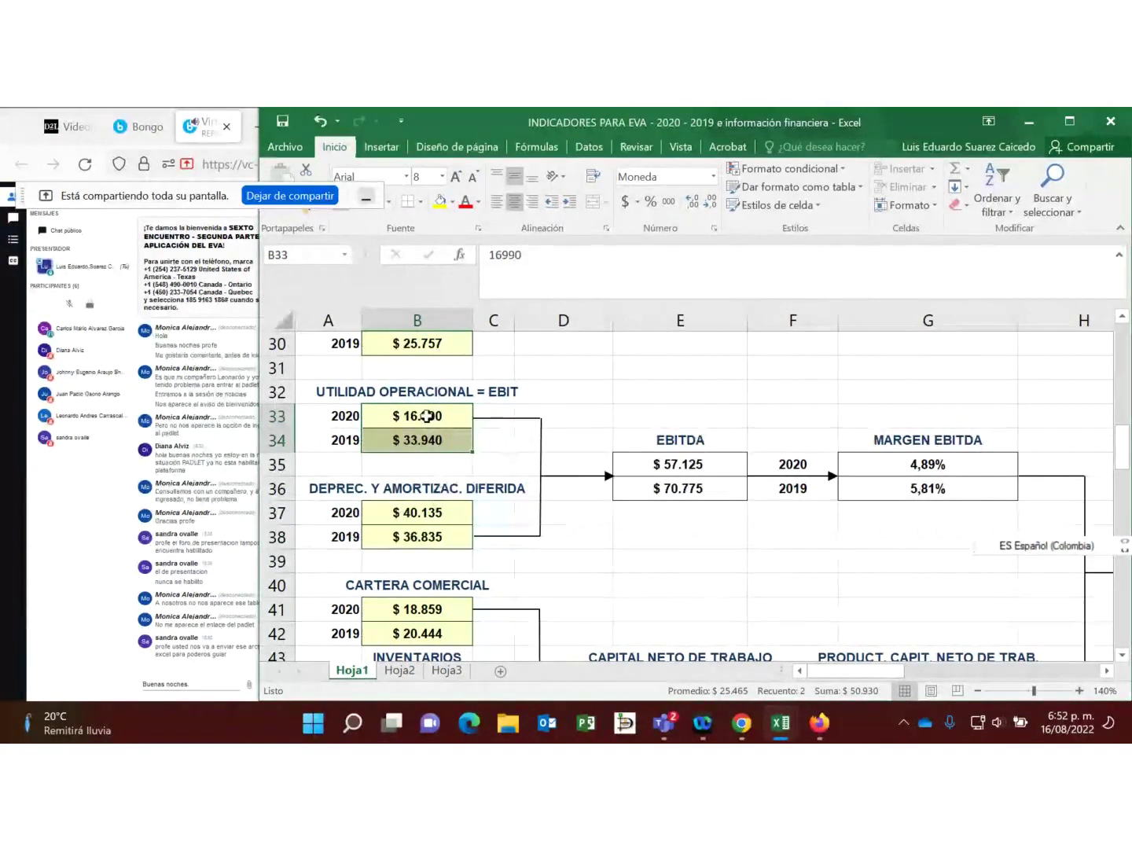
# Step: Examine how DEPREC. Y AMORTIZAC. DIFERIDA affects the 2020 EBITDA, reviewing both years' depreciation and the 2020 EBIT
pyautogui.click(688, 472)
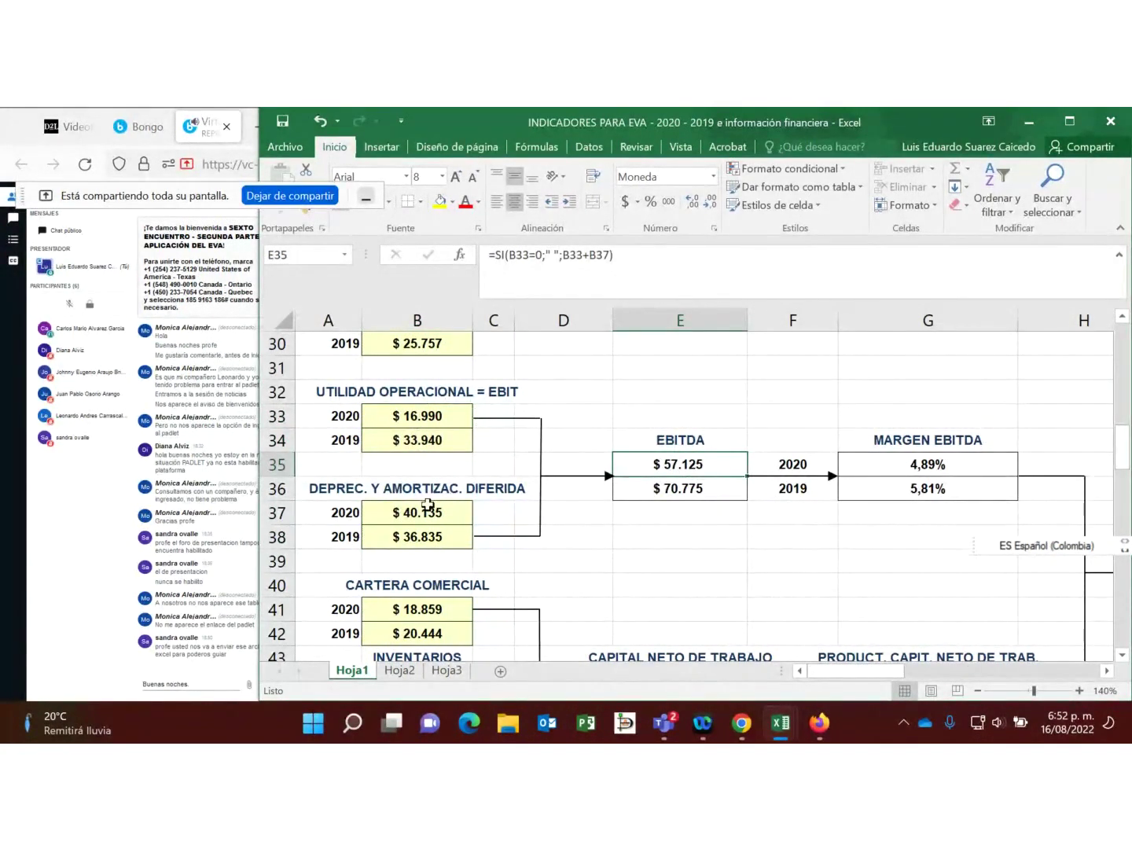
pyautogui.click(432, 512)
pyautogui.click(692, 471)
pyautogui.click(440, 513)
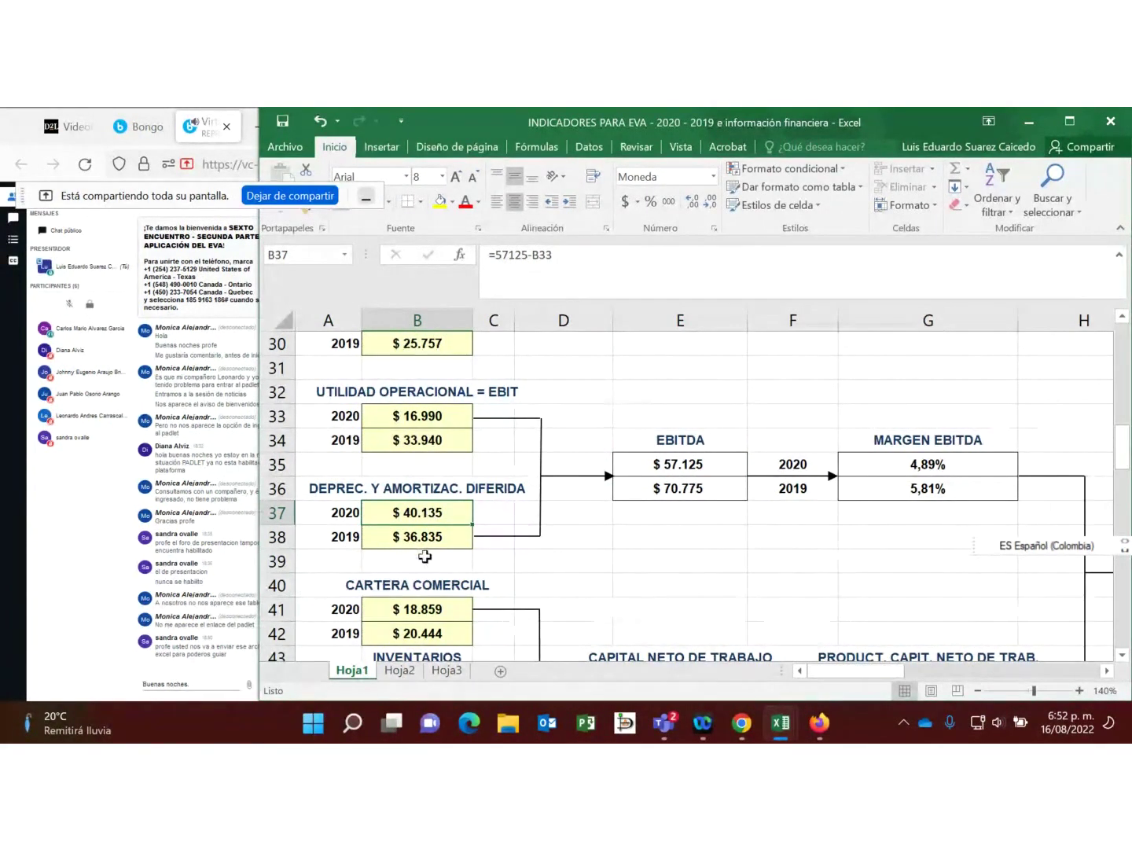
pyautogui.click(430, 538)
pyautogui.click(438, 513)
pyautogui.moveTo(439, 513); pyautogui.dragTo(434, 539)
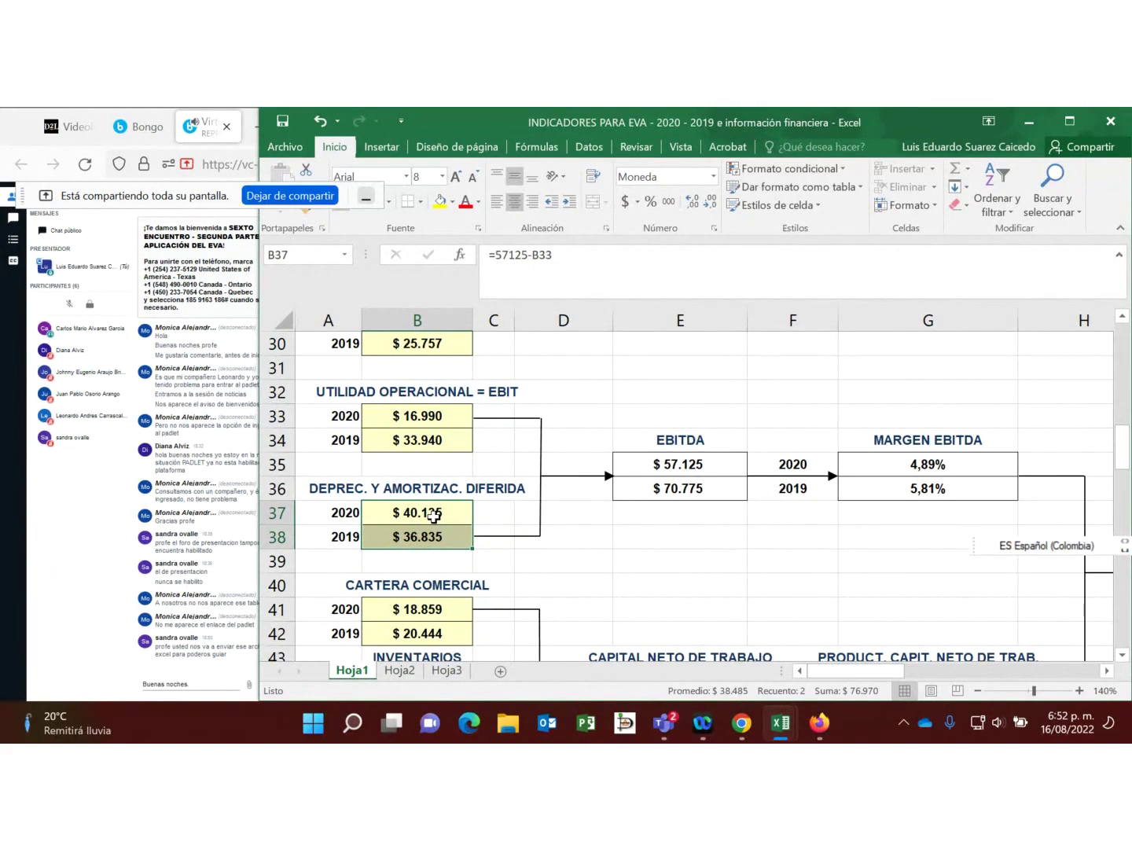
pyautogui.click(688, 466)
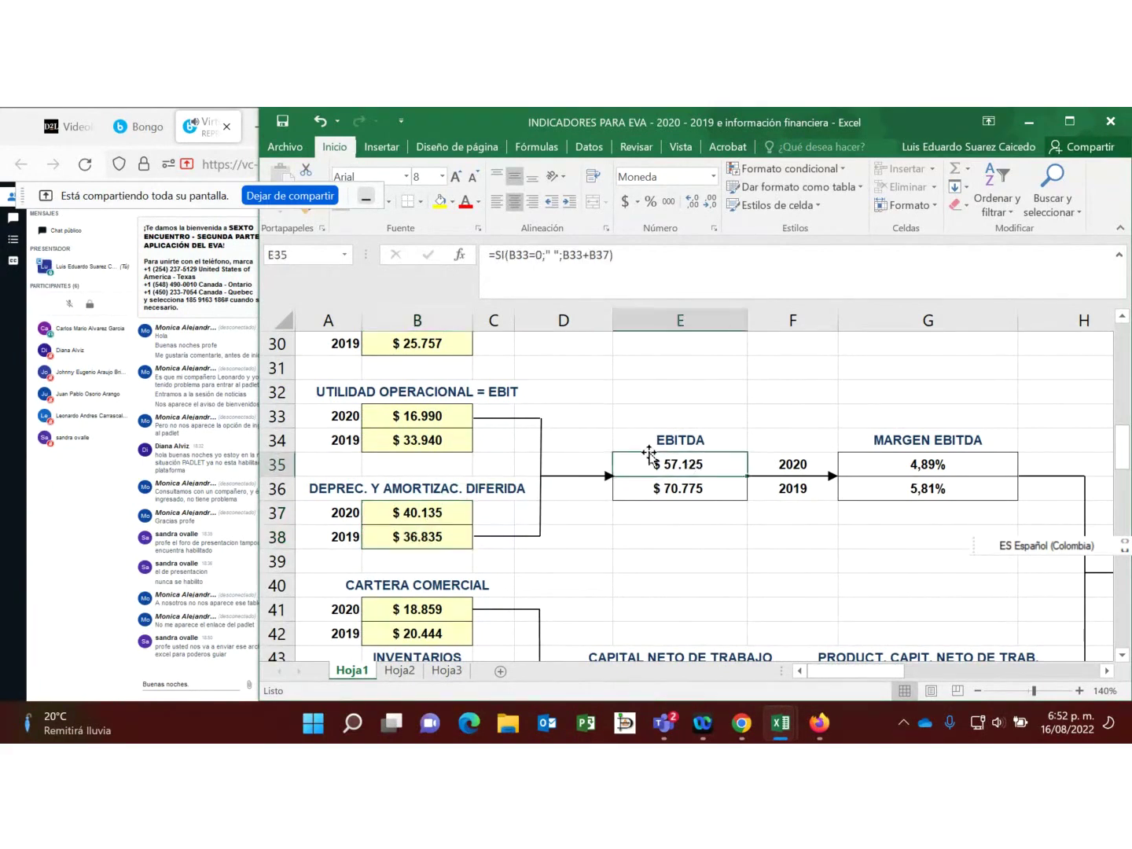
pyautogui.click(434, 417)
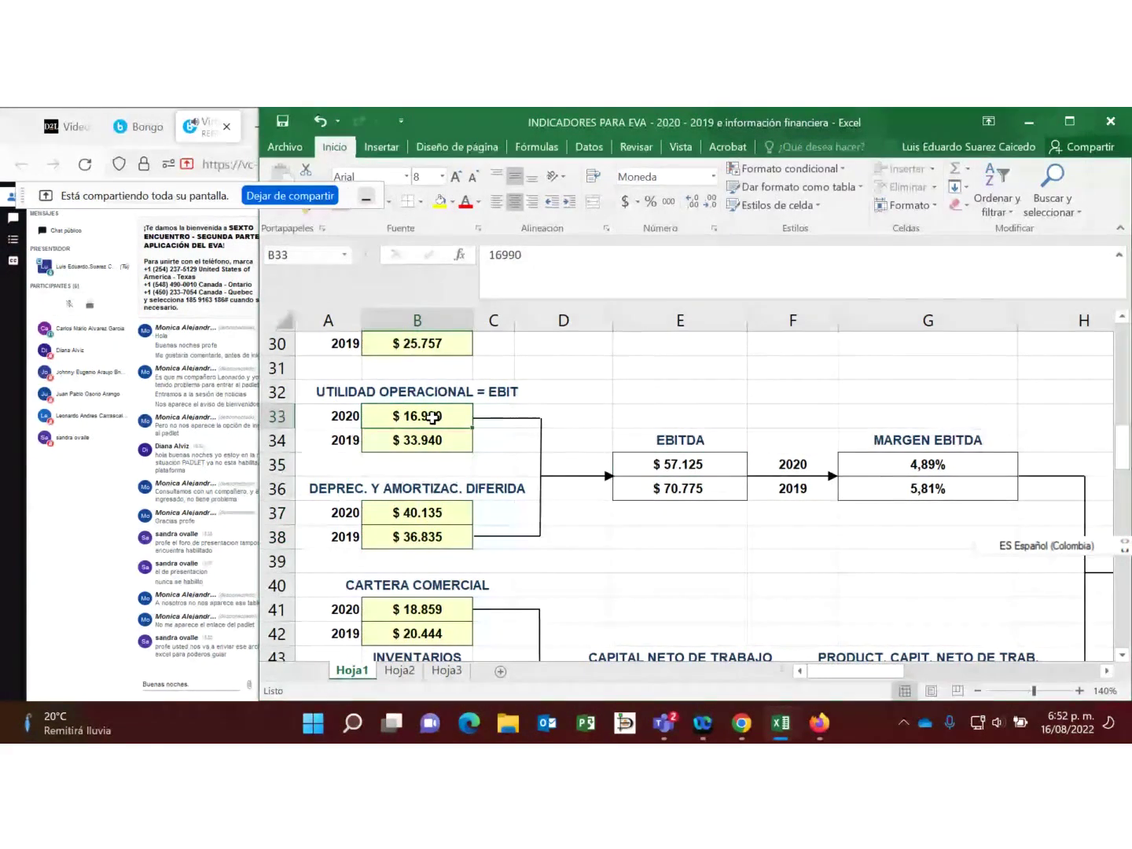
pyautogui.click(440, 521)
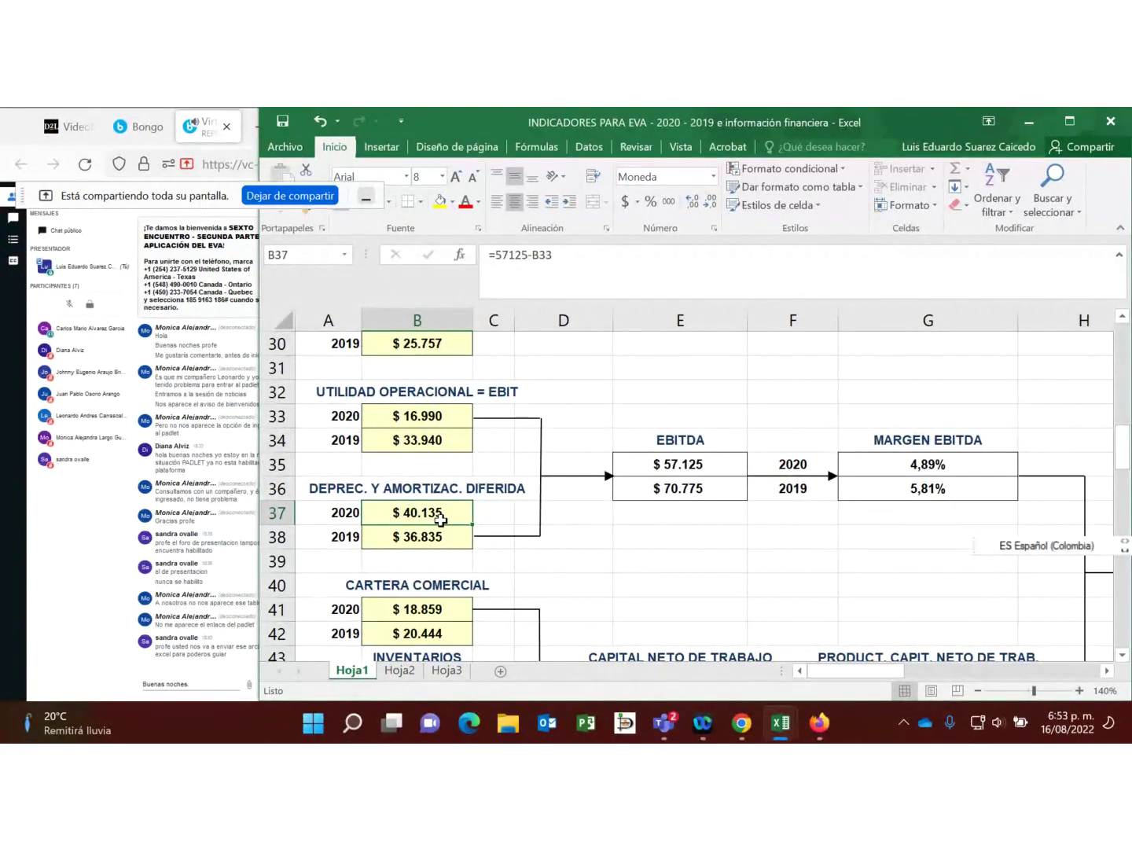
pyautogui.click(700, 470)
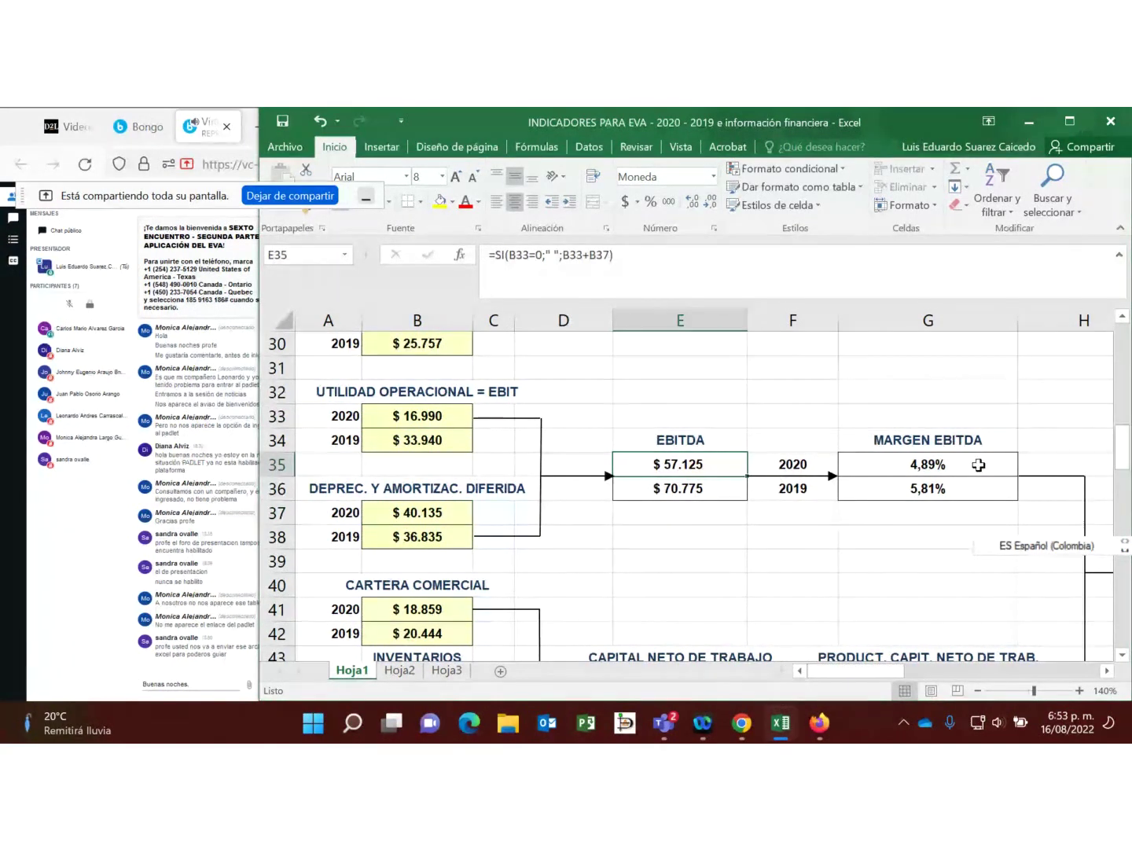
# Step: Trace the 2019 MARGEN EBITDA formula to its EBITDA and VENTAS inputs, and compare the 2019 and 2020 VENTAS
pyautogui.click(939, 492)
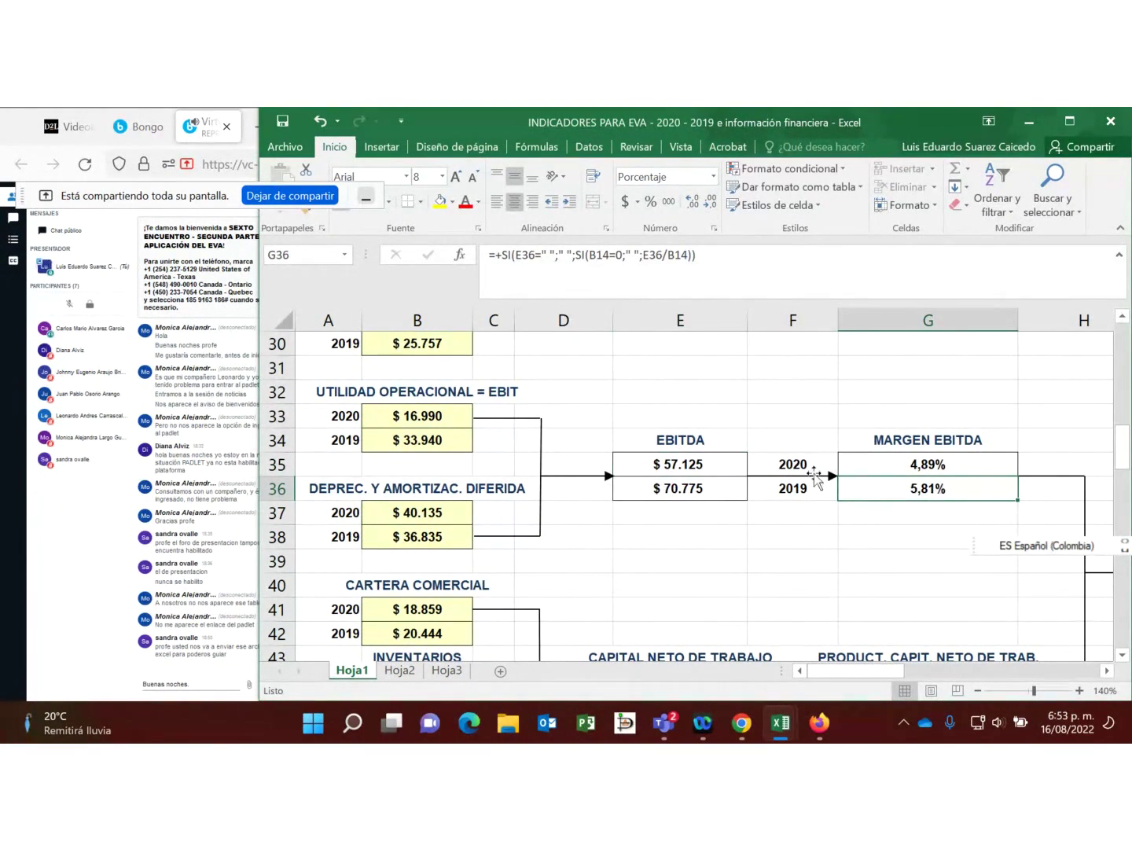
pyautogui.click(698, 492)
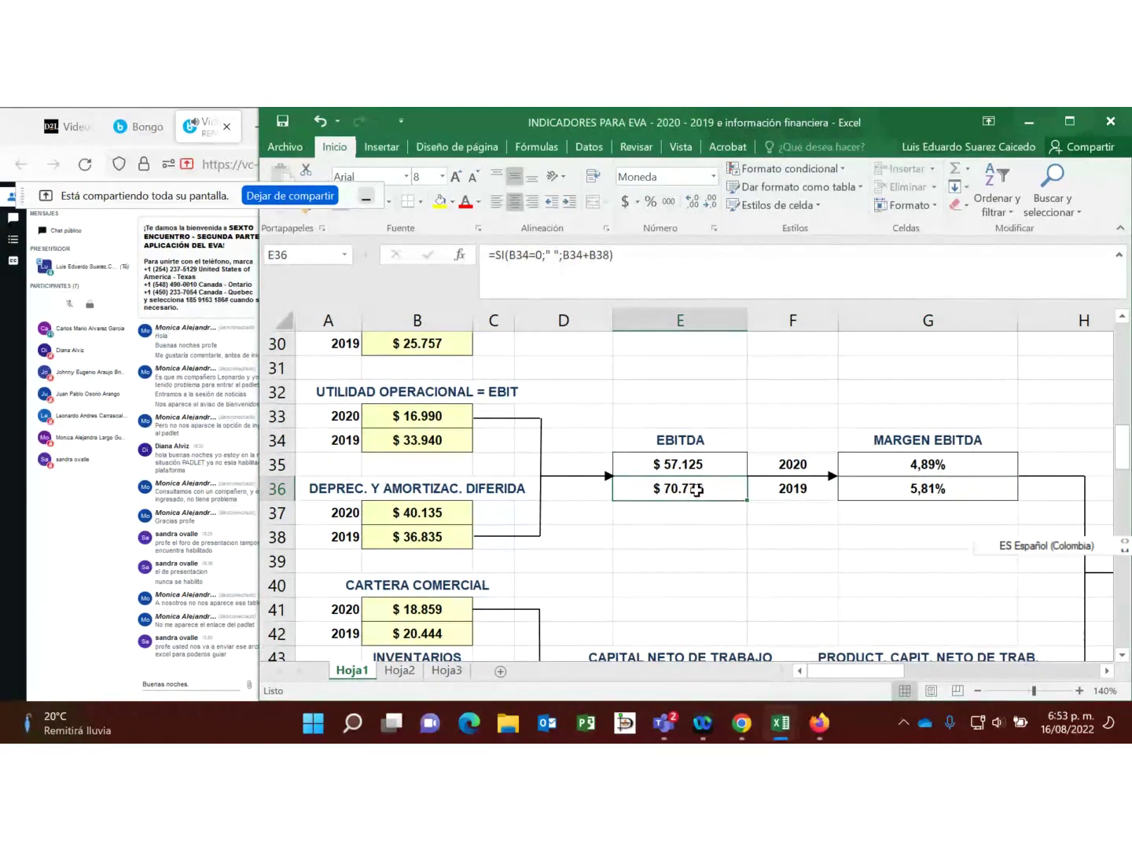
pyautogui.scroll(8, 515, 444)
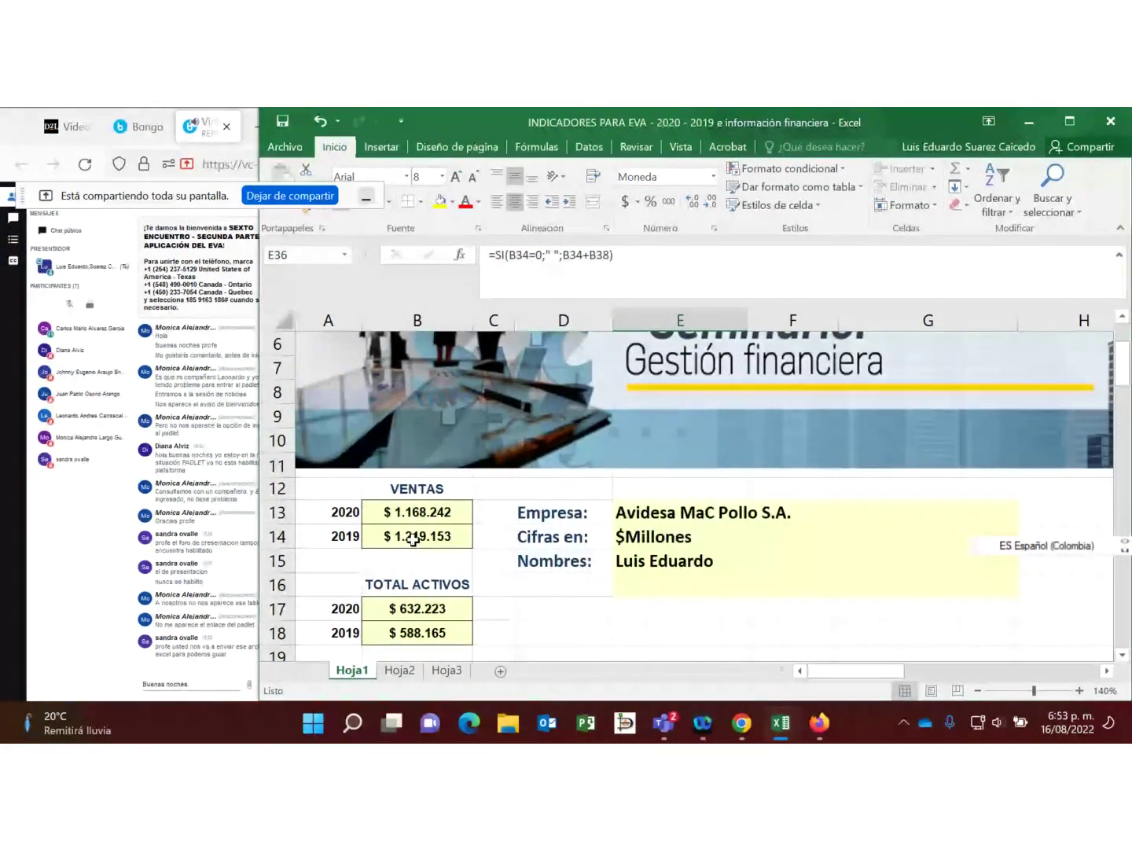
pyautogui.click(408, 536)
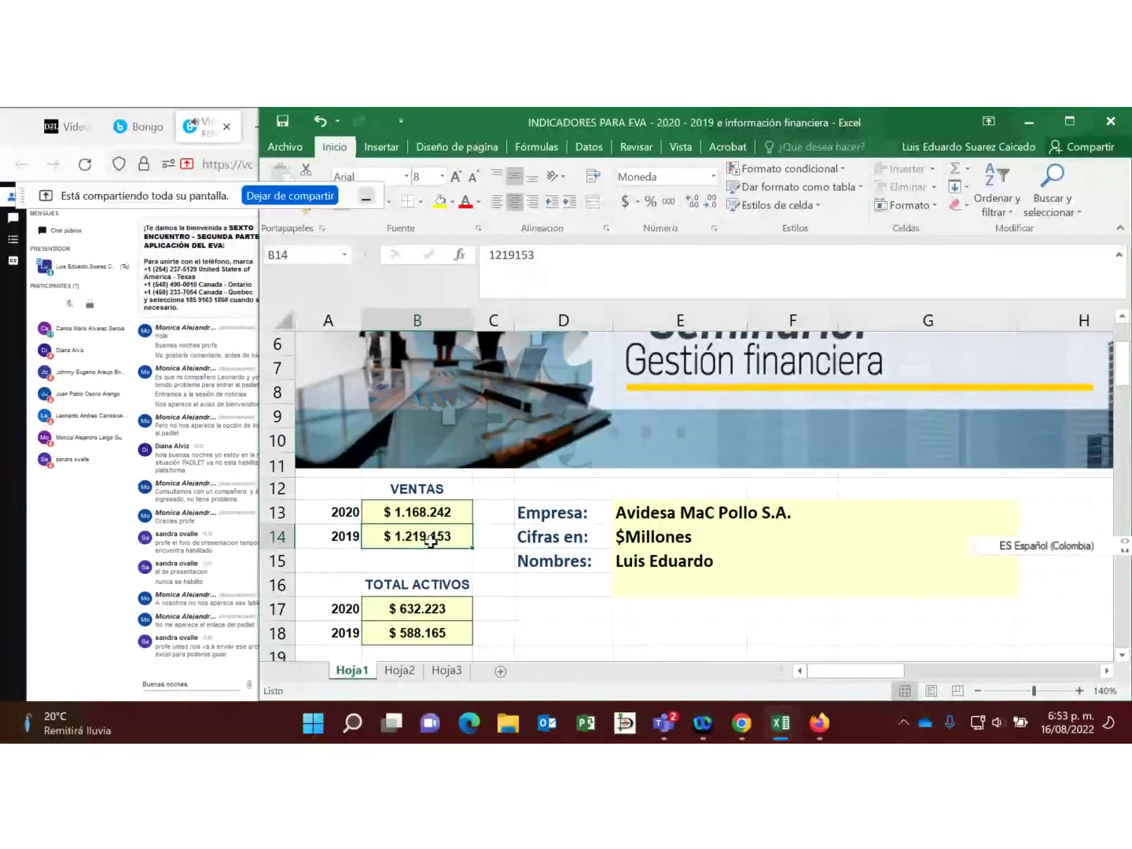
pyautogui.click(446, 514)
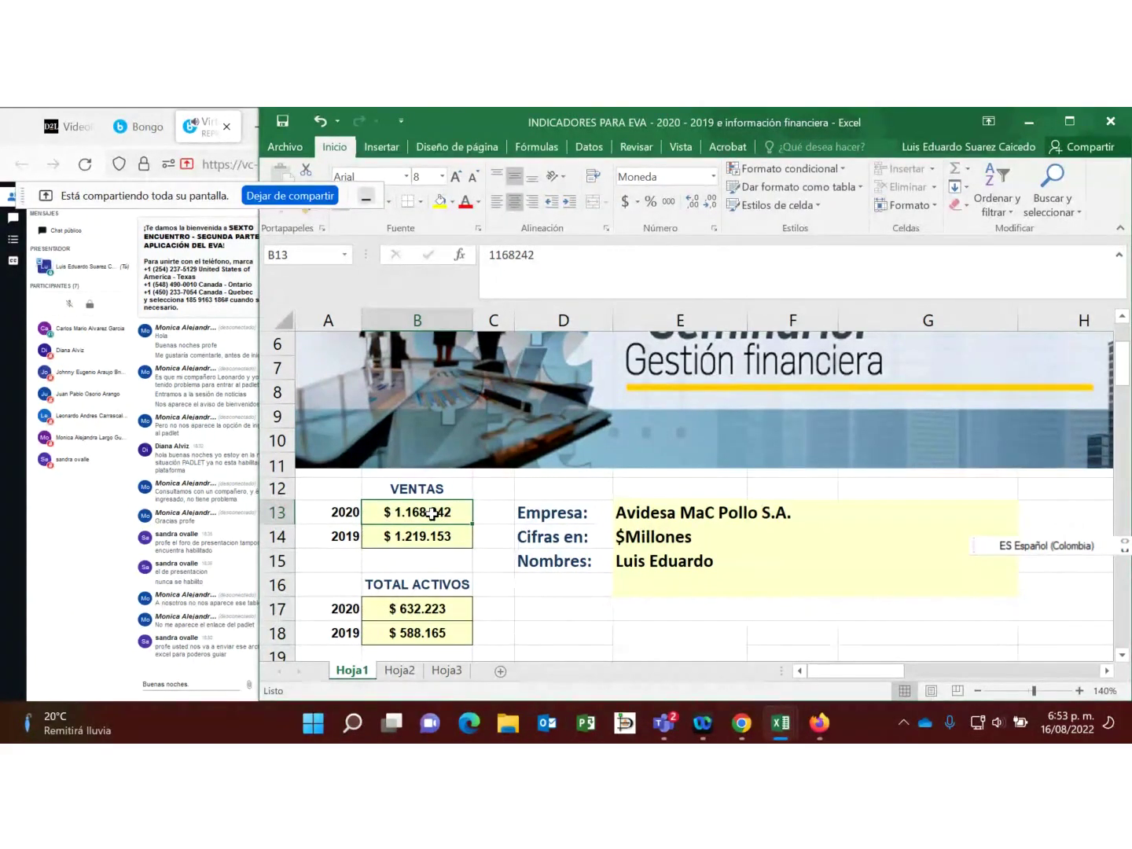
pyautogui.scroll(-1, 431, 513)
pyautogui.click(456, 466)
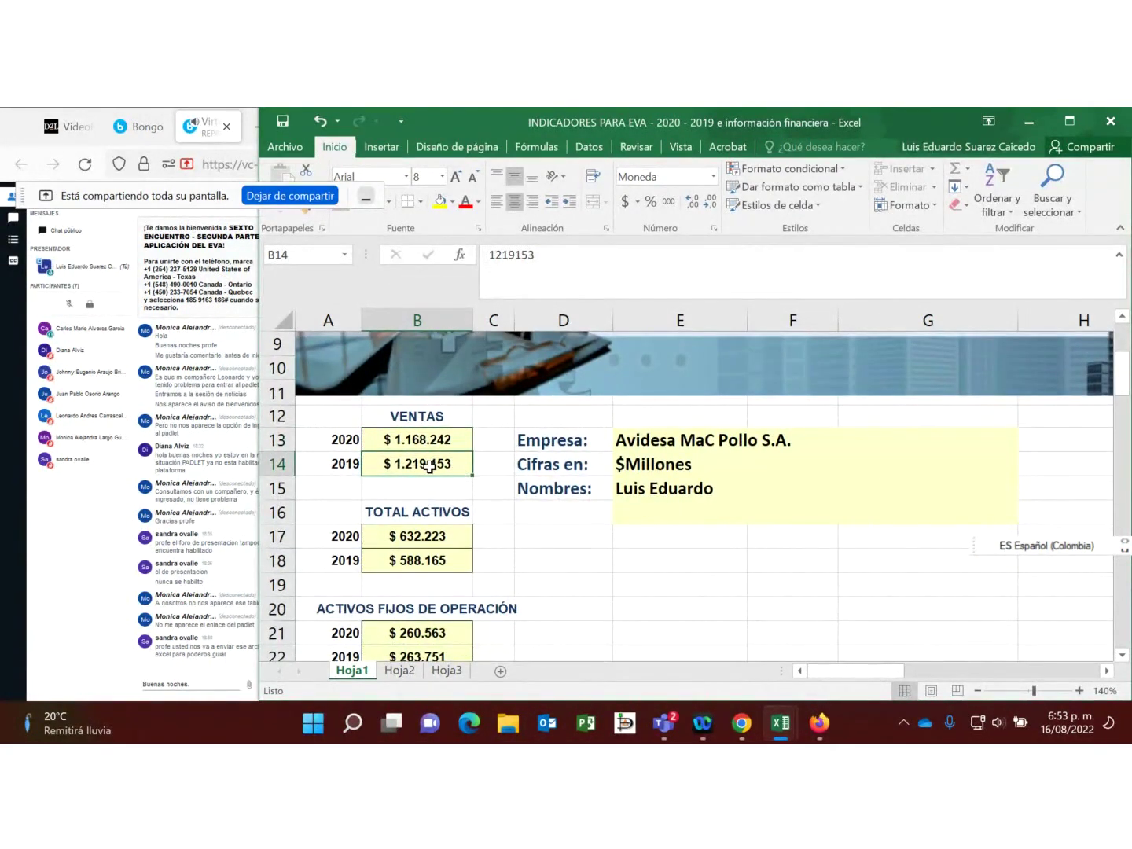
# Step: Compare the 2019 and 2020 EBITDA amounts and review the MARGEN EBITDA formulas for both years
pyautogui.scroll(-7, 429, 466)
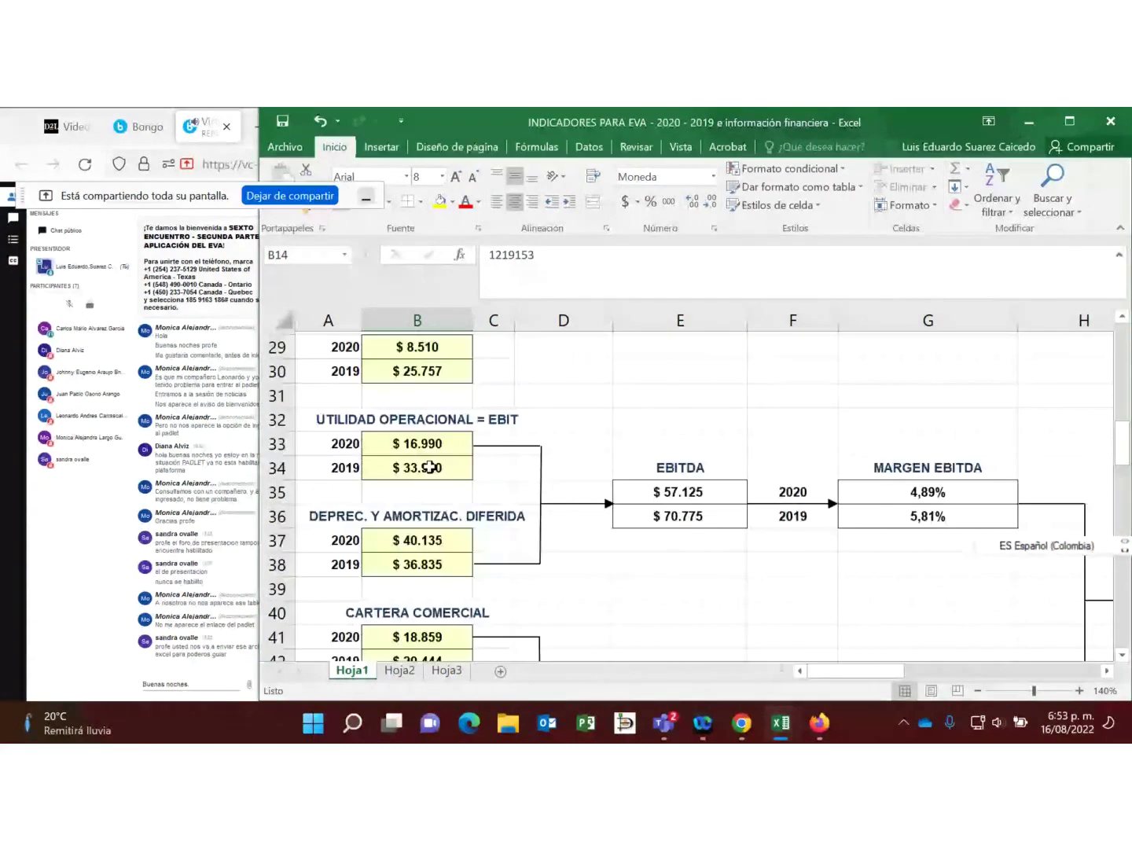
pyautogui.click(714, 492)
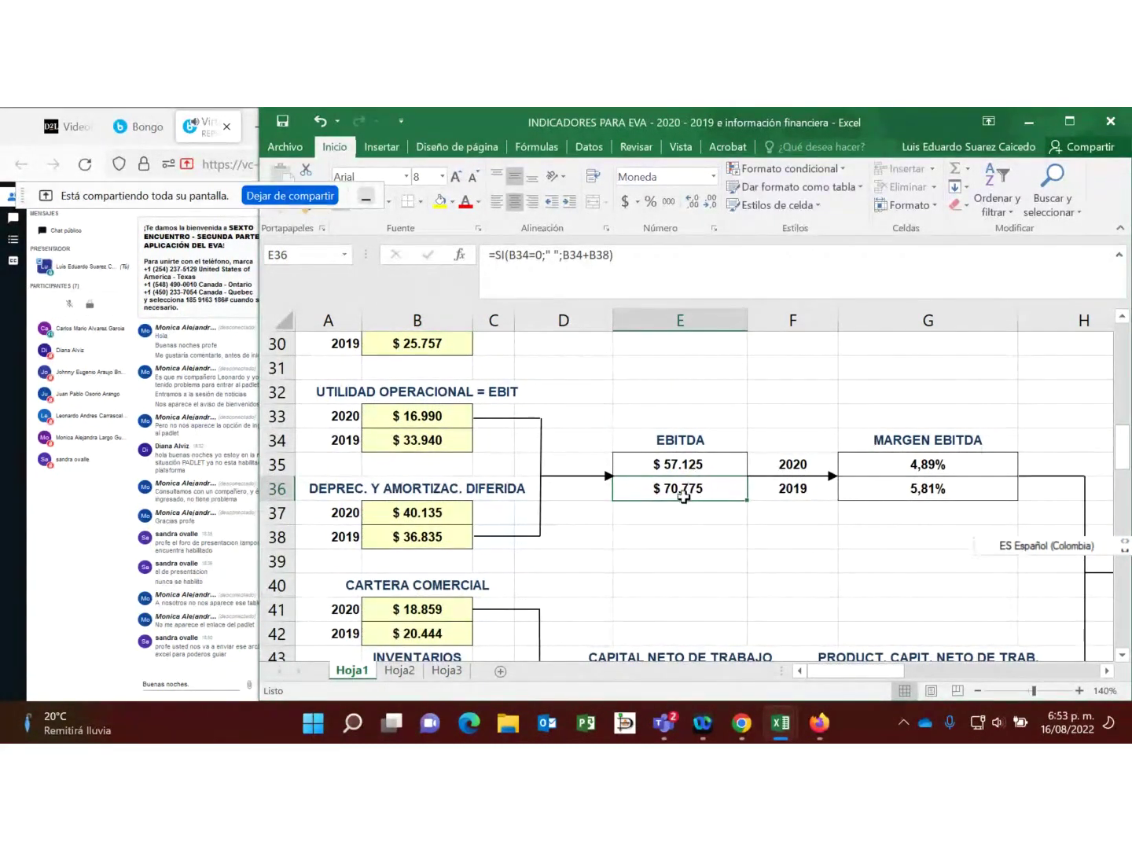
pyautogui.click(688, 467)
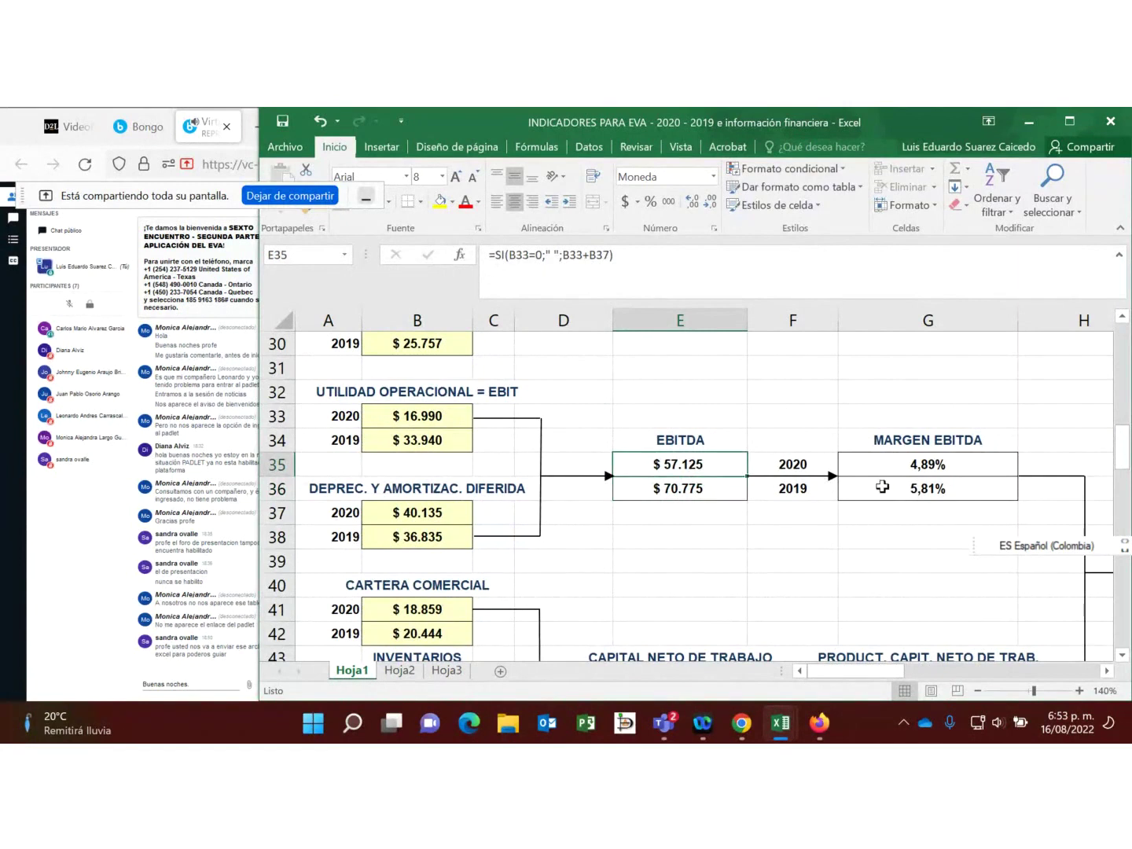
pyautogui.click(923, 466)
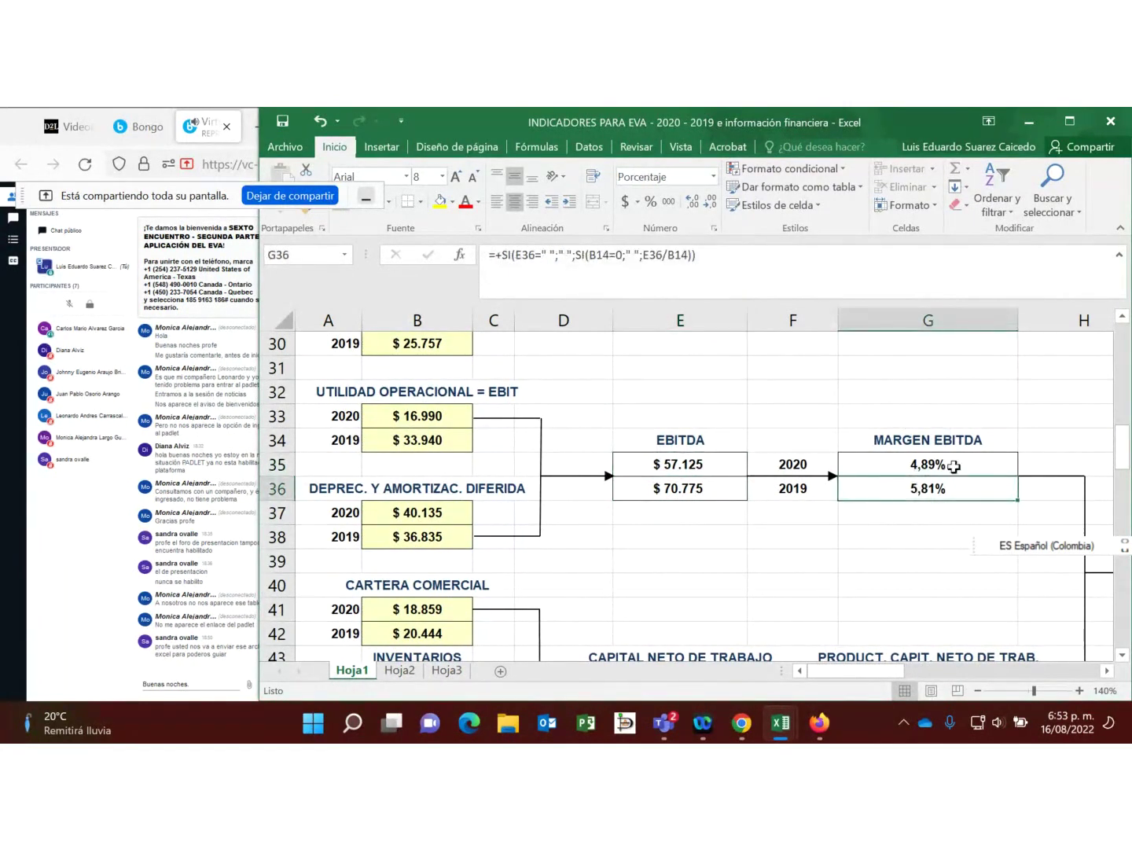
pyautogui.click(938, 480)
pyautogui.click(925, 464)
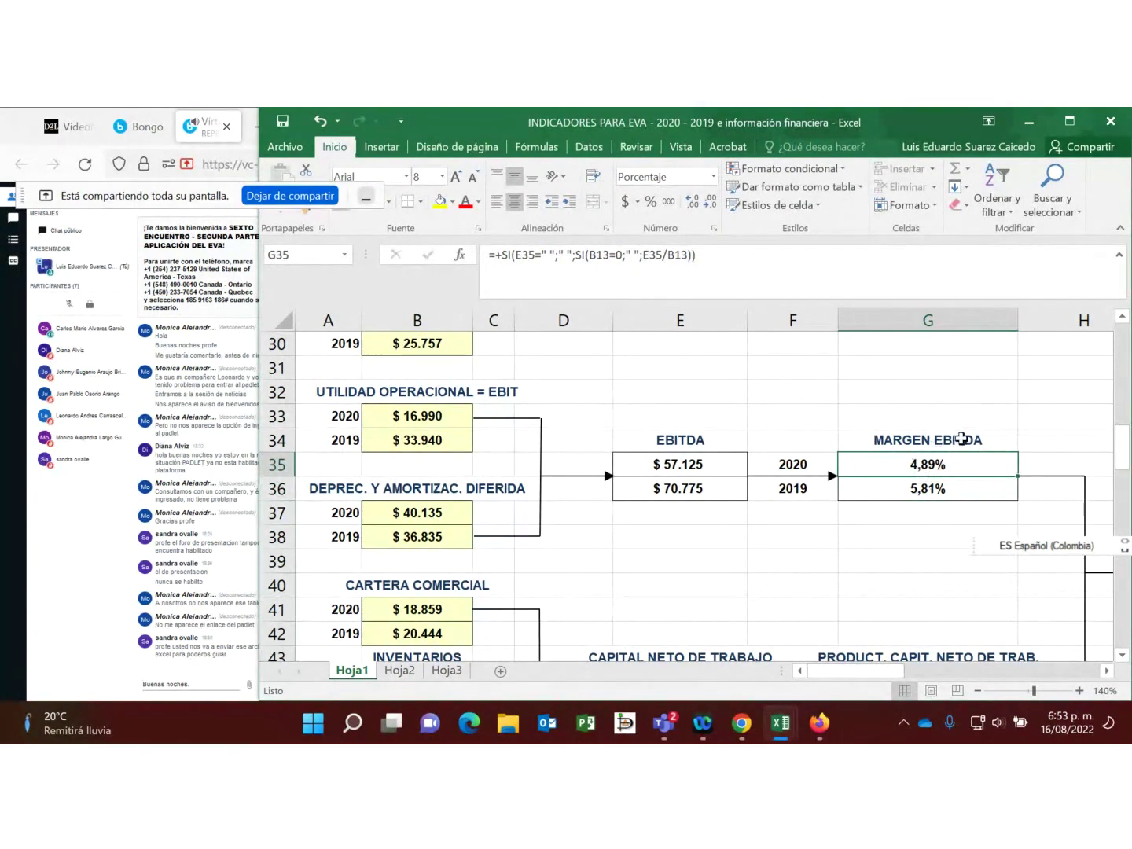
# Step: Examine the 2020 CAPITAL NETO DE TRABAJO formula and its 2020 CARTERA COMERCIAL and INVENTARIOS inputs
pyautogui.scroll(-1, 890, 511)
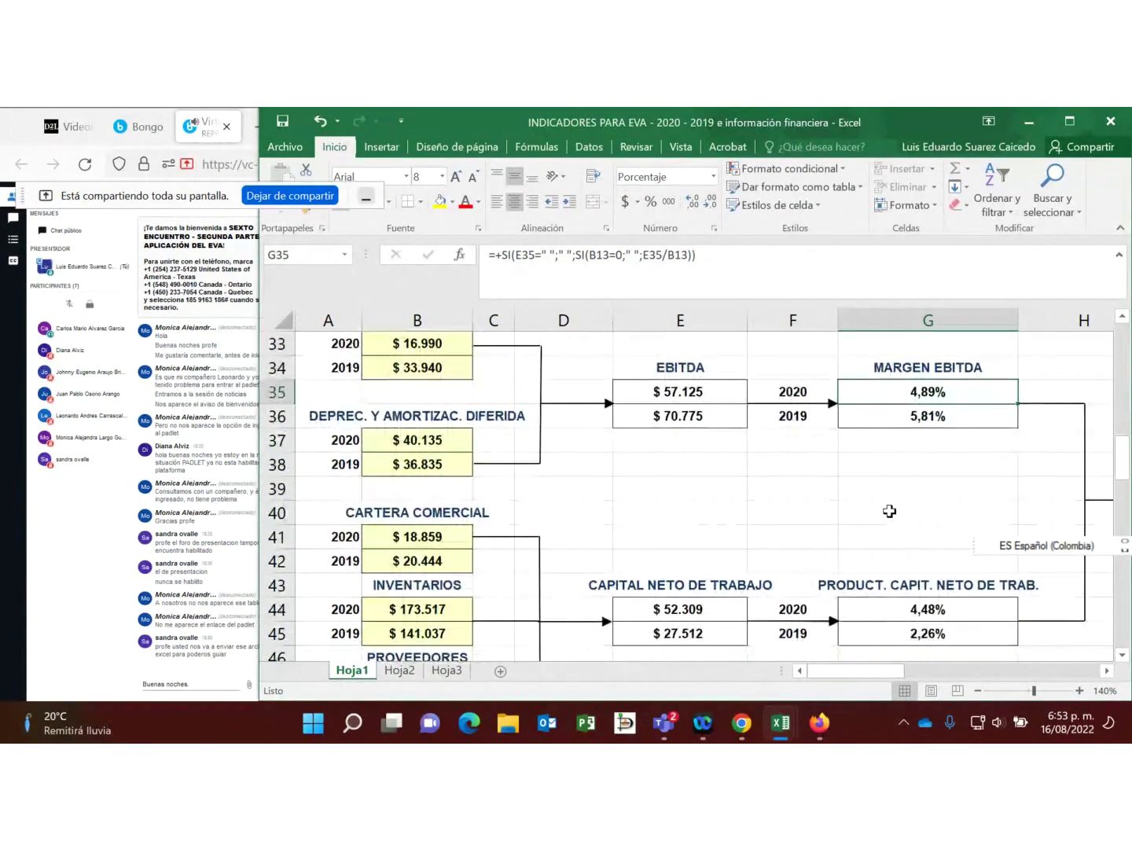
pyautogui.scroll(-1, 830, 593)
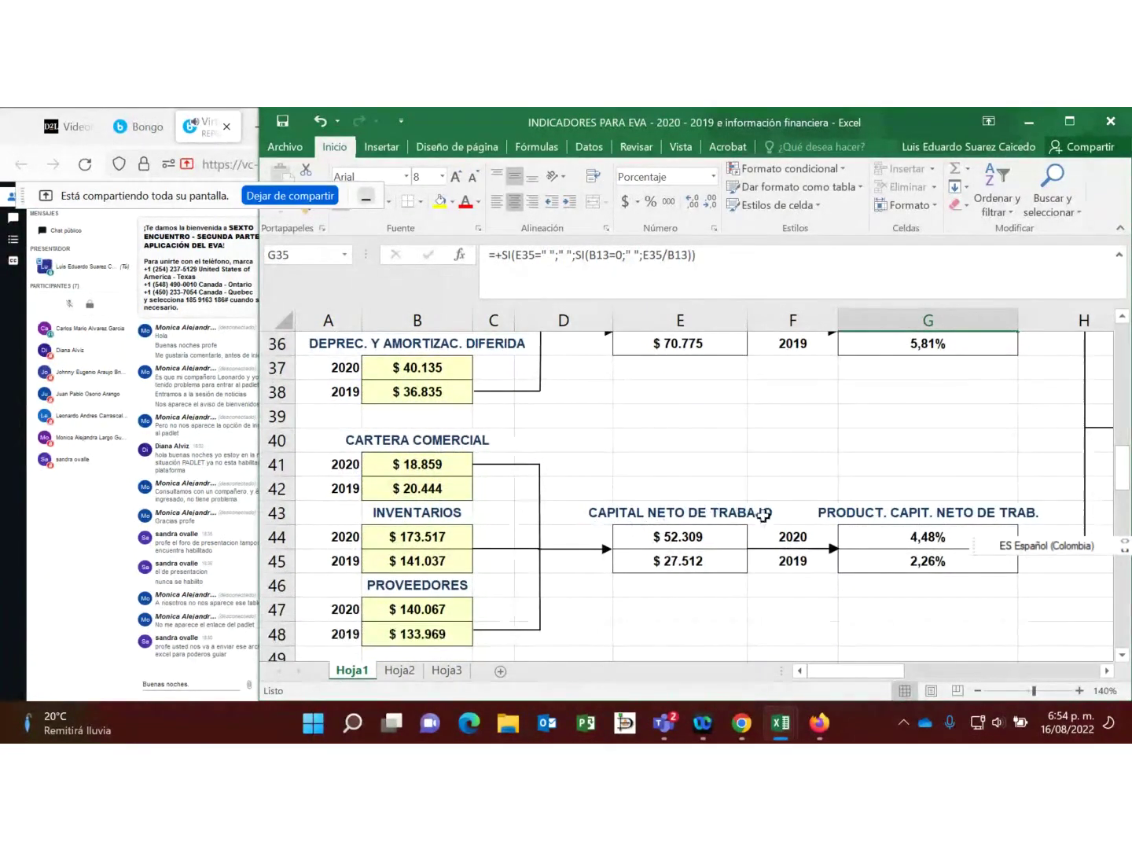
pyautogui.click(711, 538)
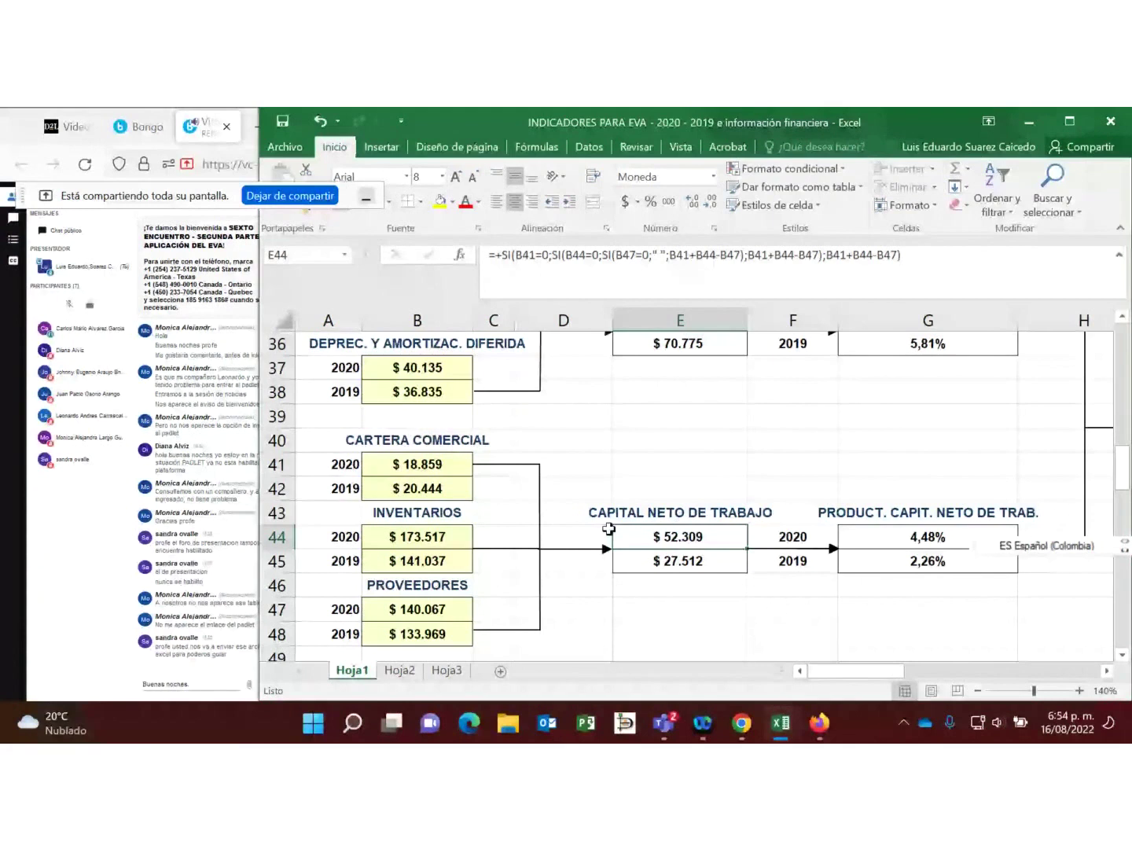
pyautogui.click(432, 467)
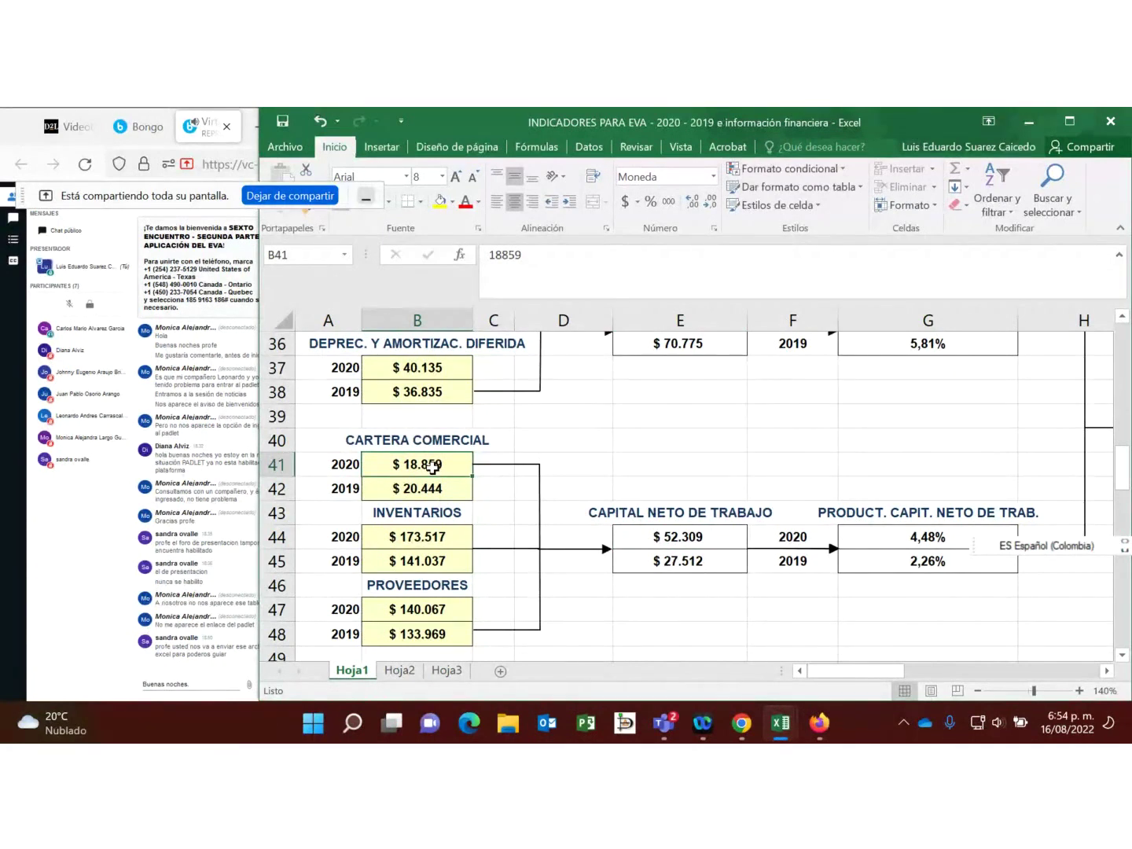
pyautogui.click(438, 537)
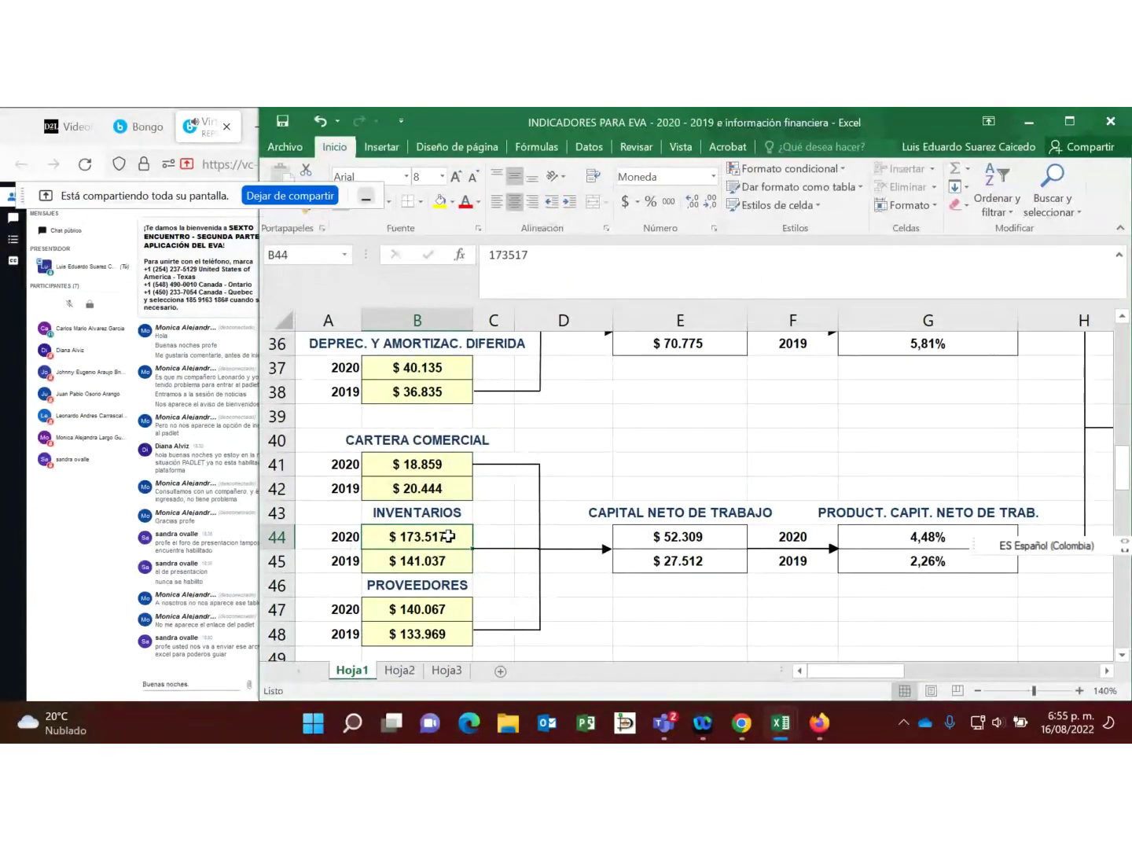
# Step: Highlight the two-year CARTERA COMERCIAL pair and review the 2020 CARTERA COMERCIAL, INVENTARIOS and PROVEEDORES amounts
pyautogui.moveTo(442, 464); pyautogui.dragTo(443, 488)
pyautogui.click(443, 465)
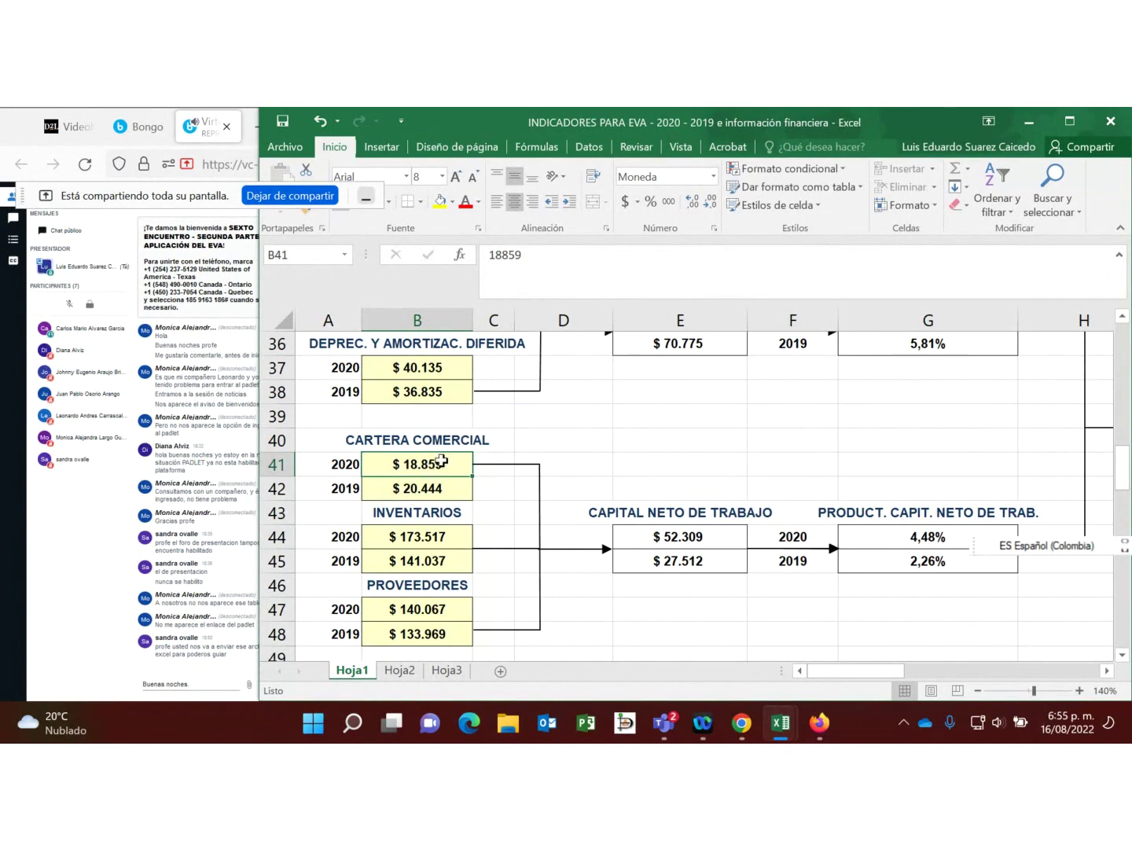
pyautogui.click(437, 538)
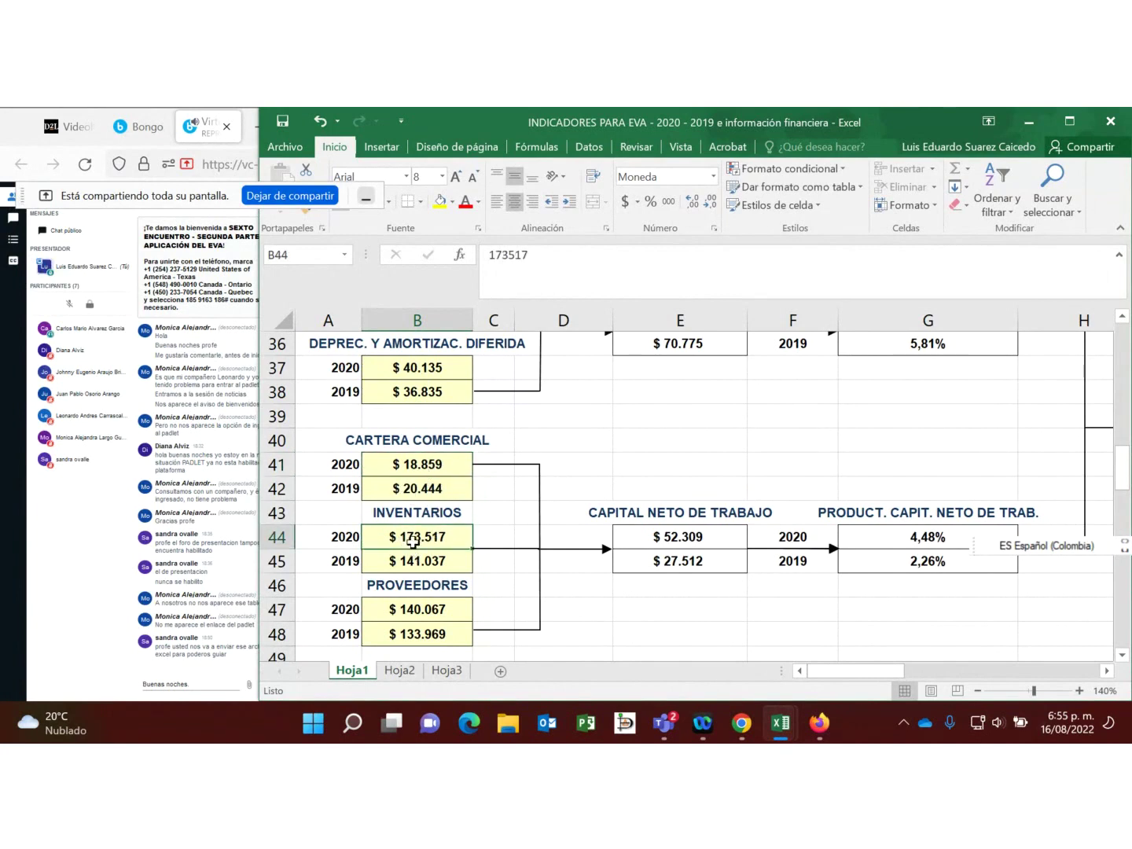
pyautogui.click(418, 463)
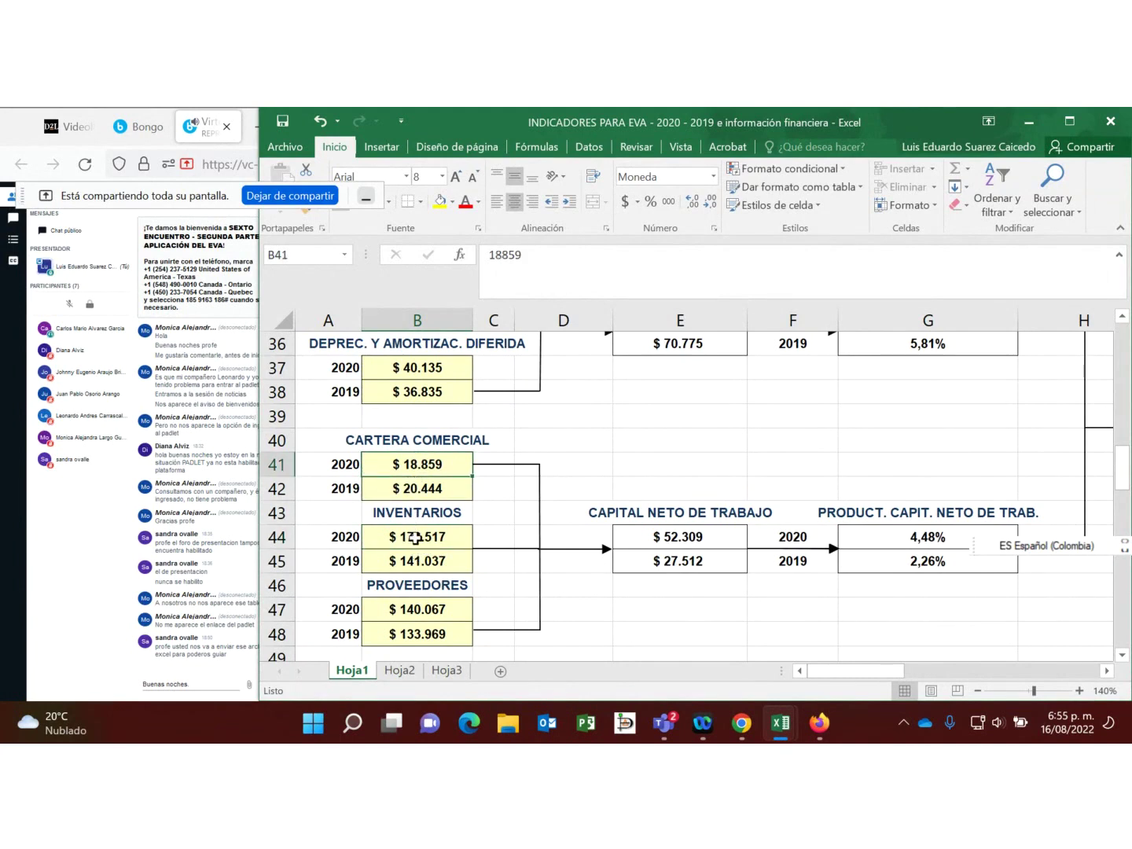
pyautogui.click(446, 607)
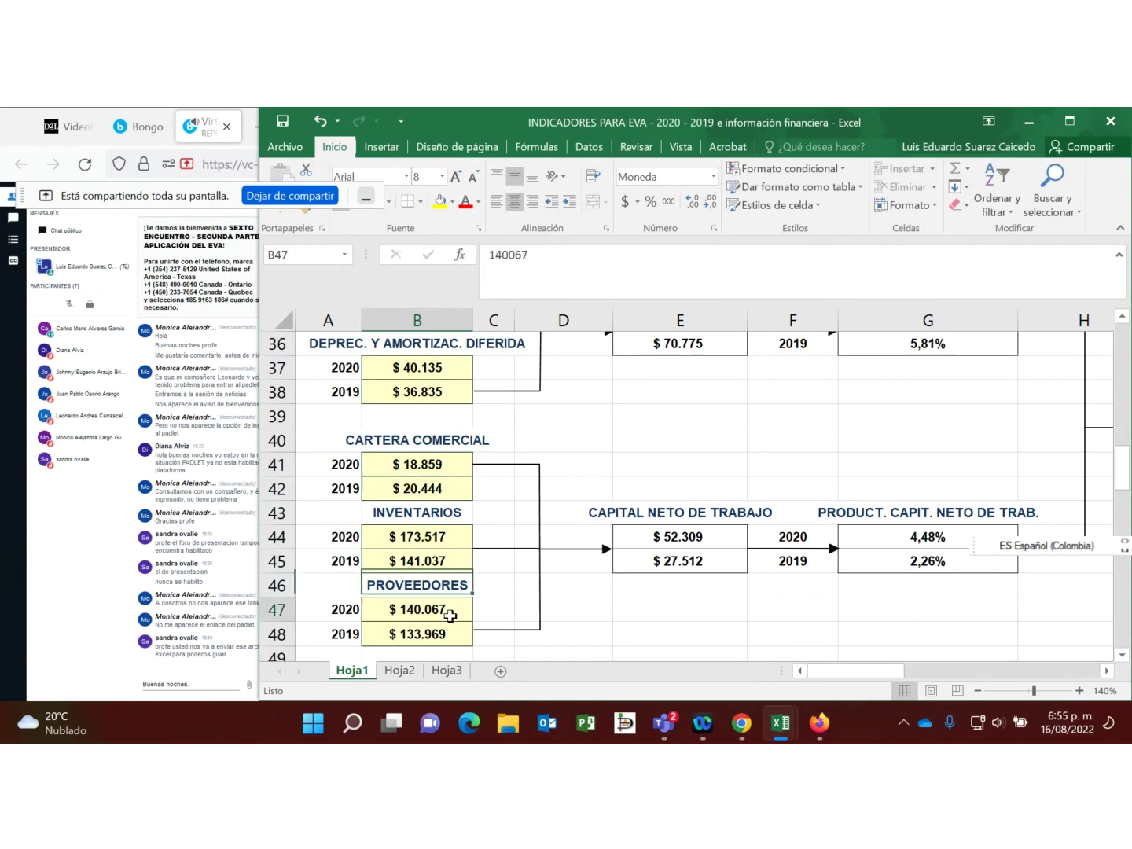
# Step: Trace the 2020 CAPITAL NETO DE TRABAJO formula back to CARTERA COMERCIAL plus INVENTARIOS minus PROVEEDORES
pyautogui.scroll(-1, 430, 588)
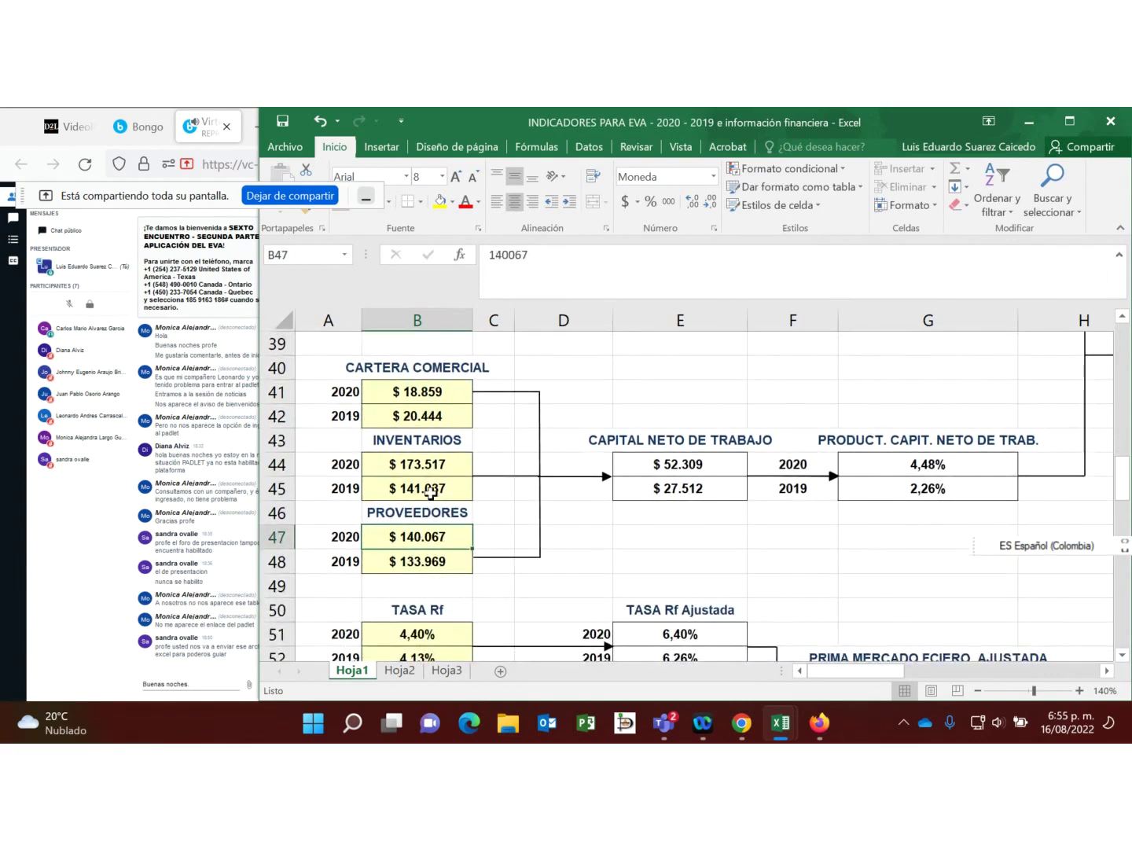
pyautogui.click(440, 398)
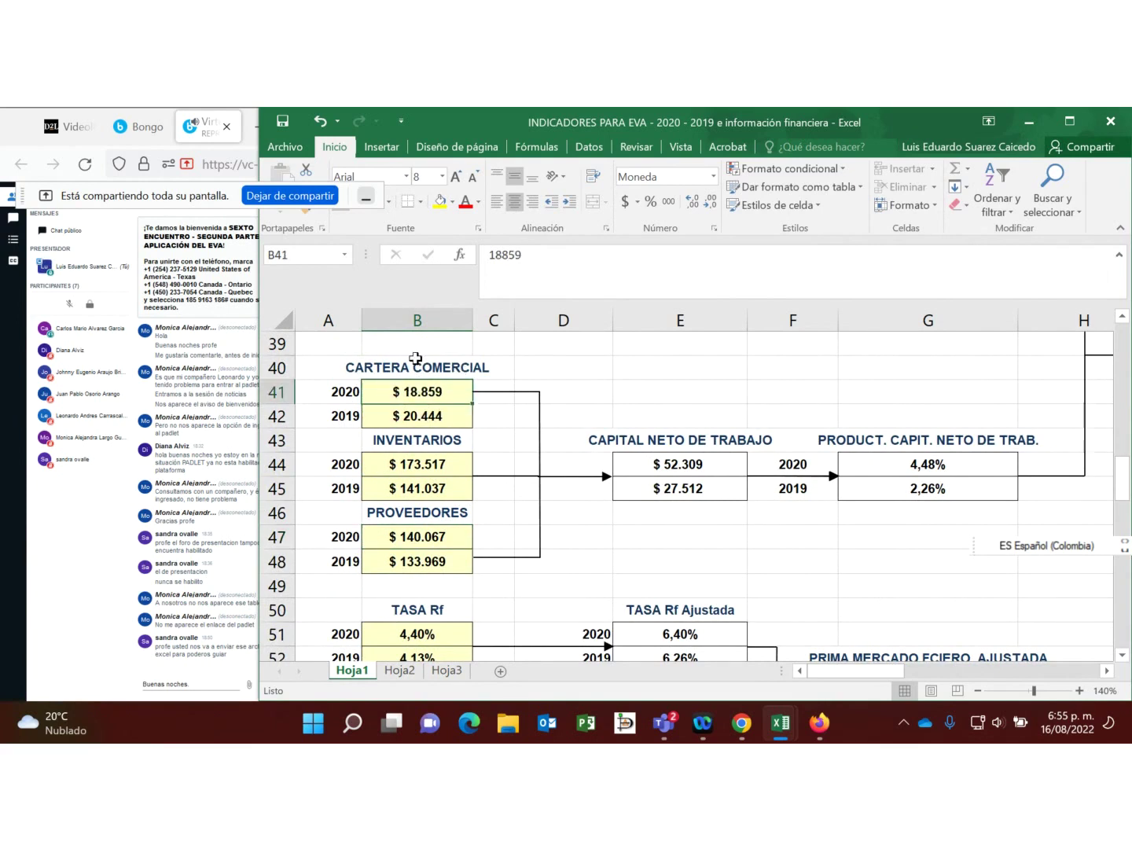
pyautogui.click(434, 543)
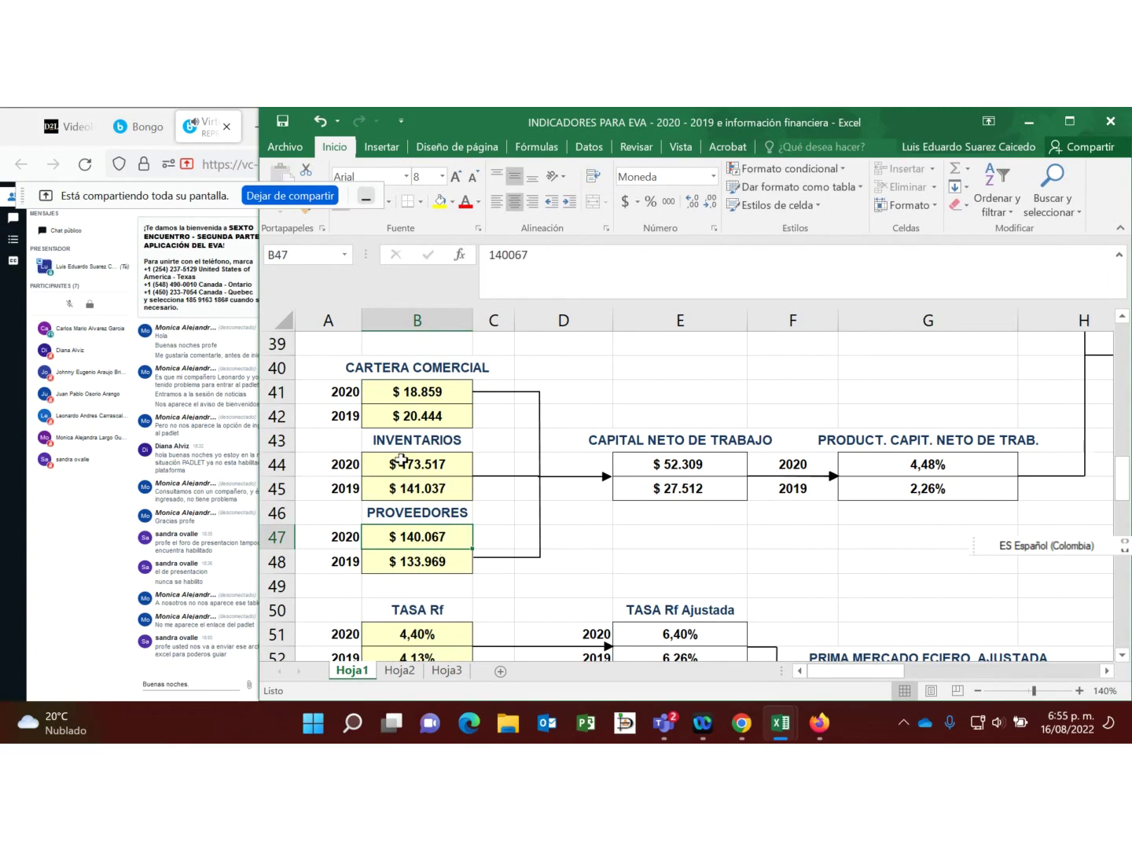
pyautogui.click(698, 467)
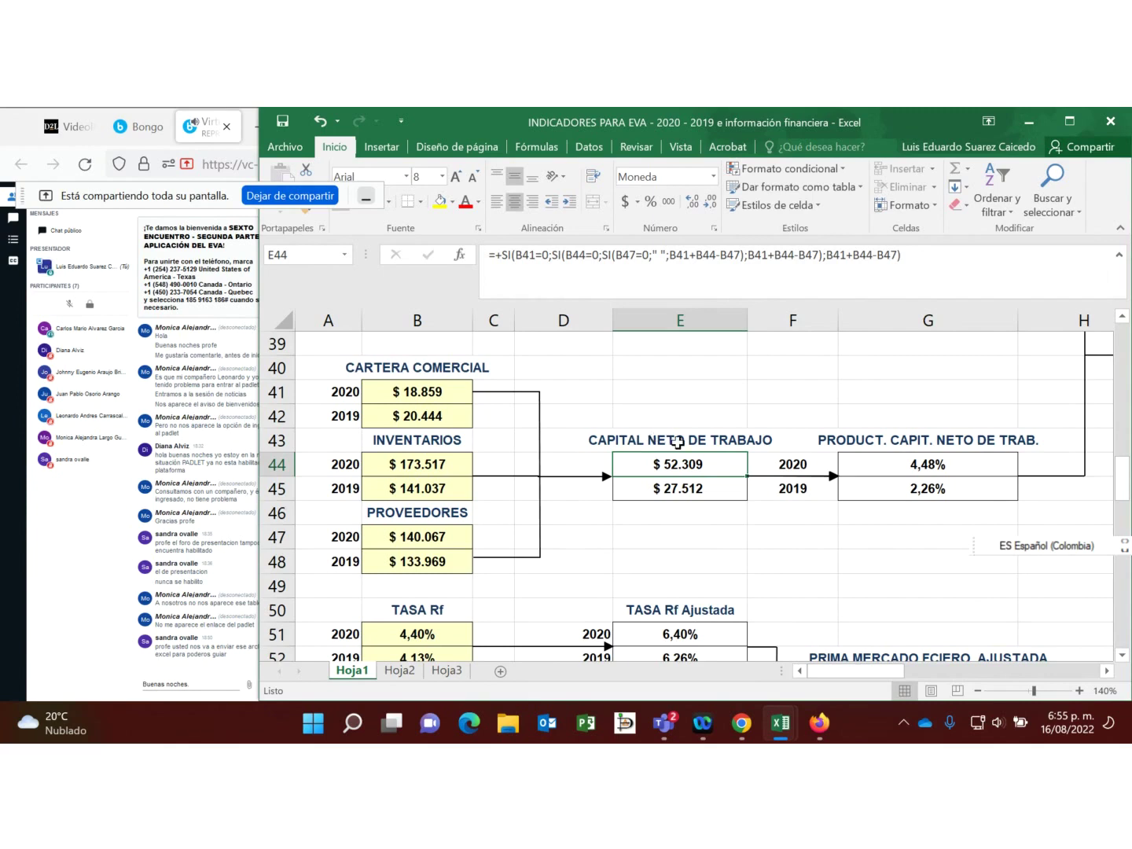
pyautogui.click(438, 393)
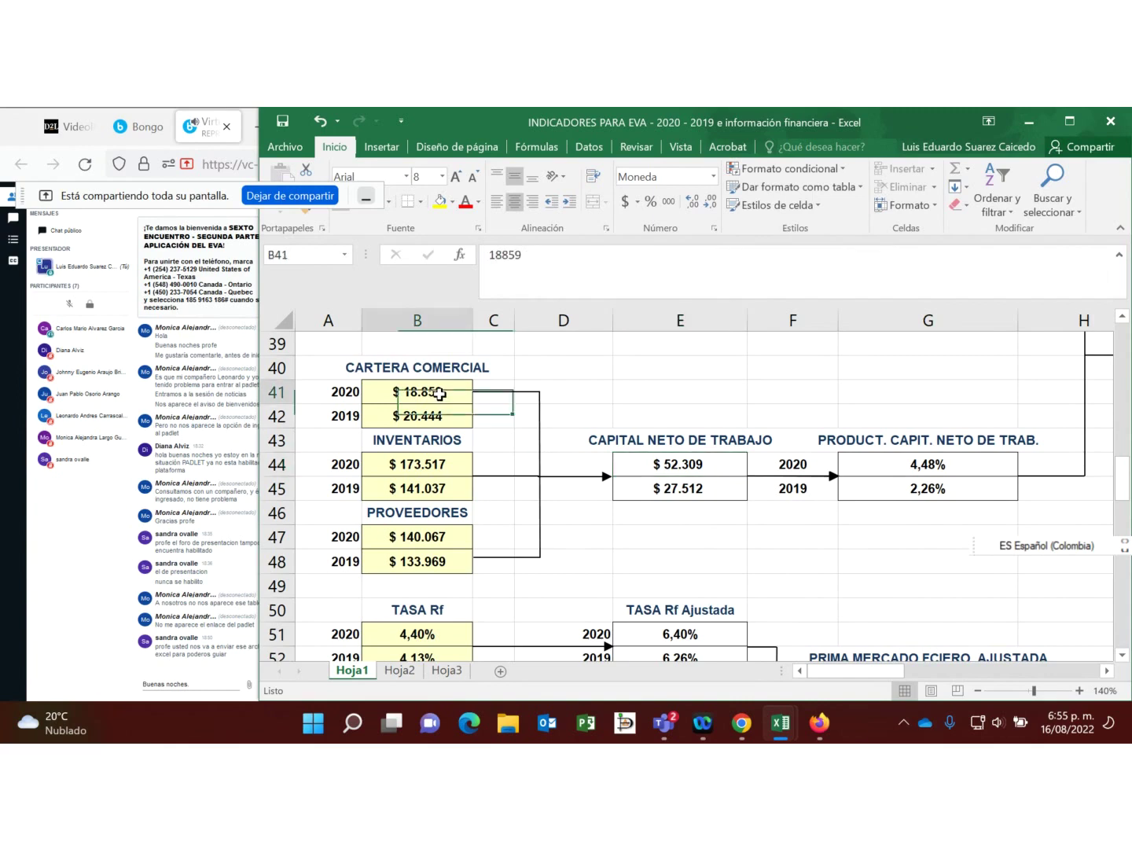
pyautogui.click(444, 470)
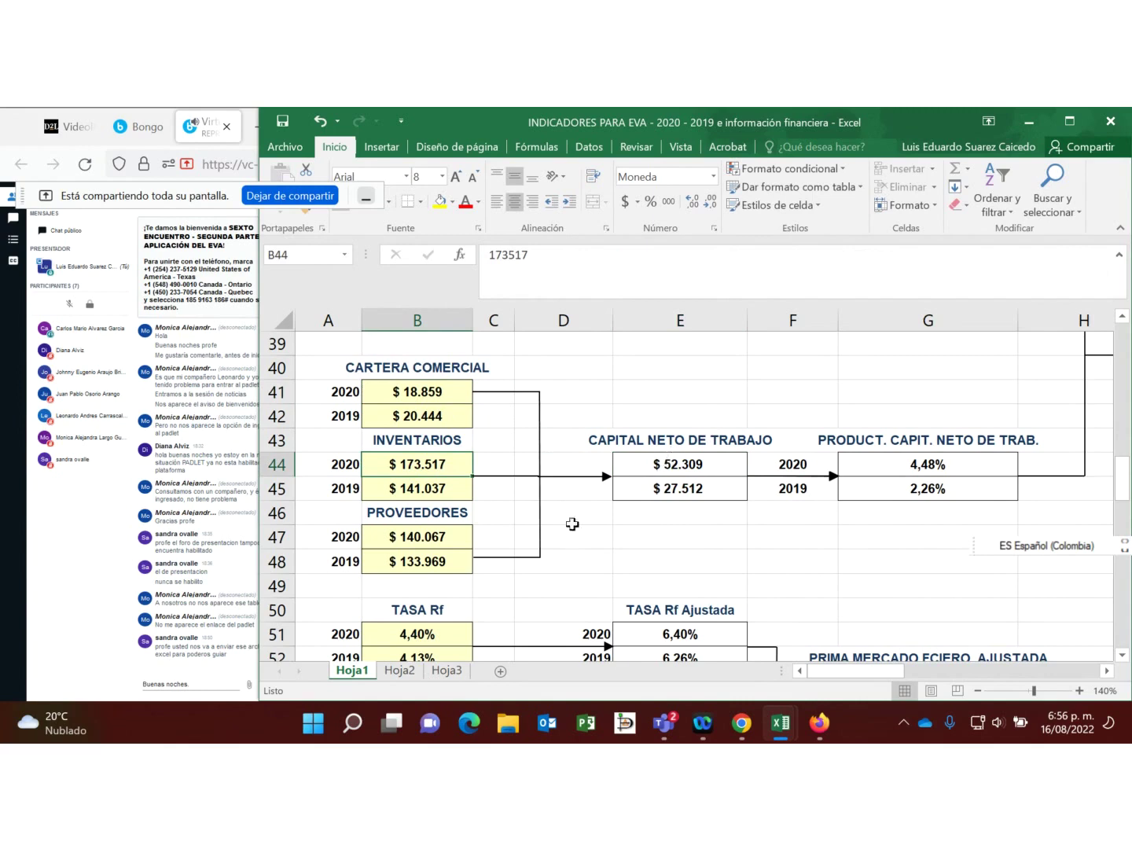
pyautogui.click(441, 537)
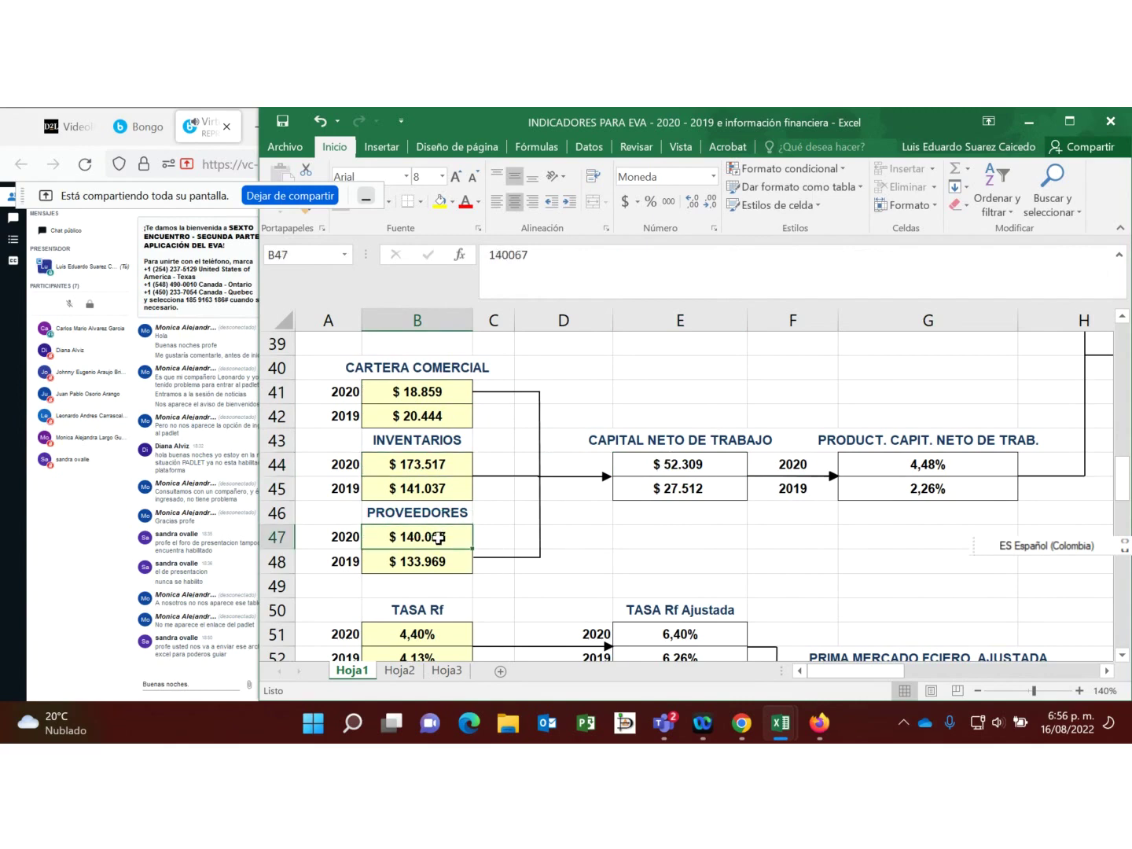
# Step: Compare the 2020 and 2019 CAPITAL NETO DE TRABAJO amounts and their formulas
pyautogui.click(679, 464)
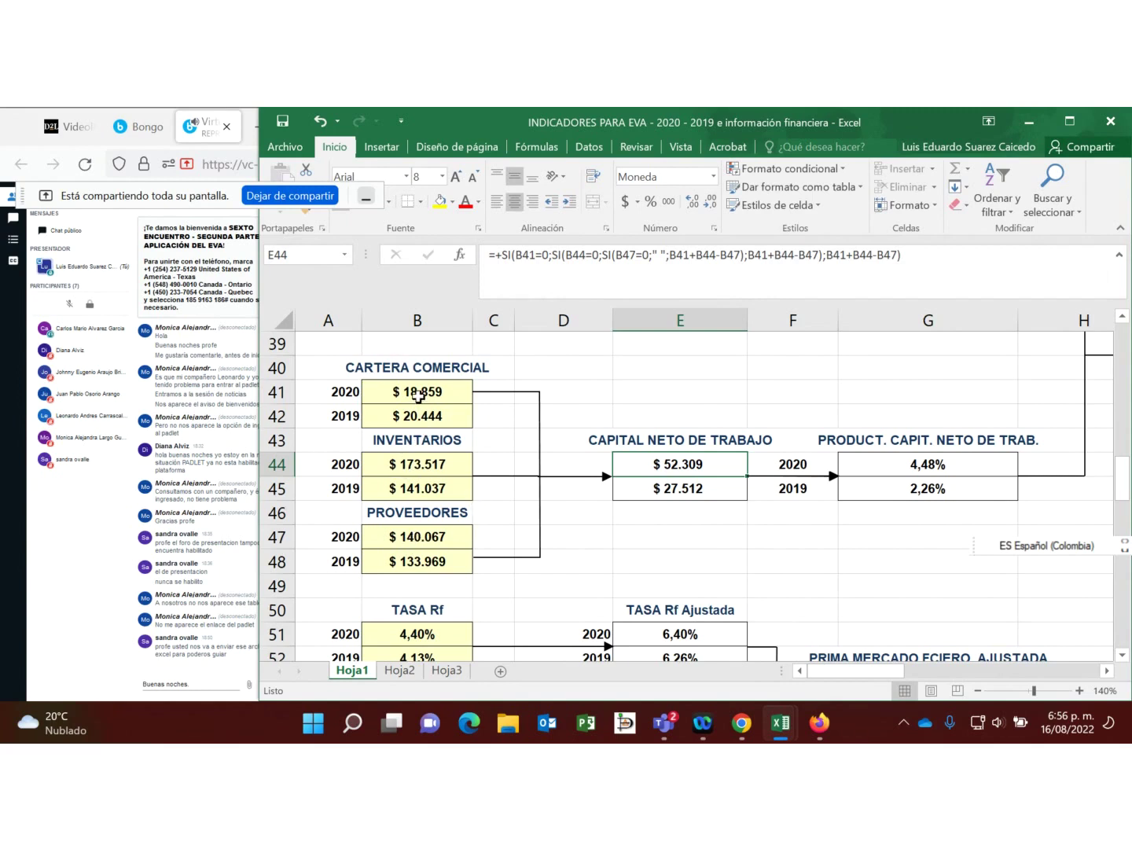
pyautogui.click(689, 496)
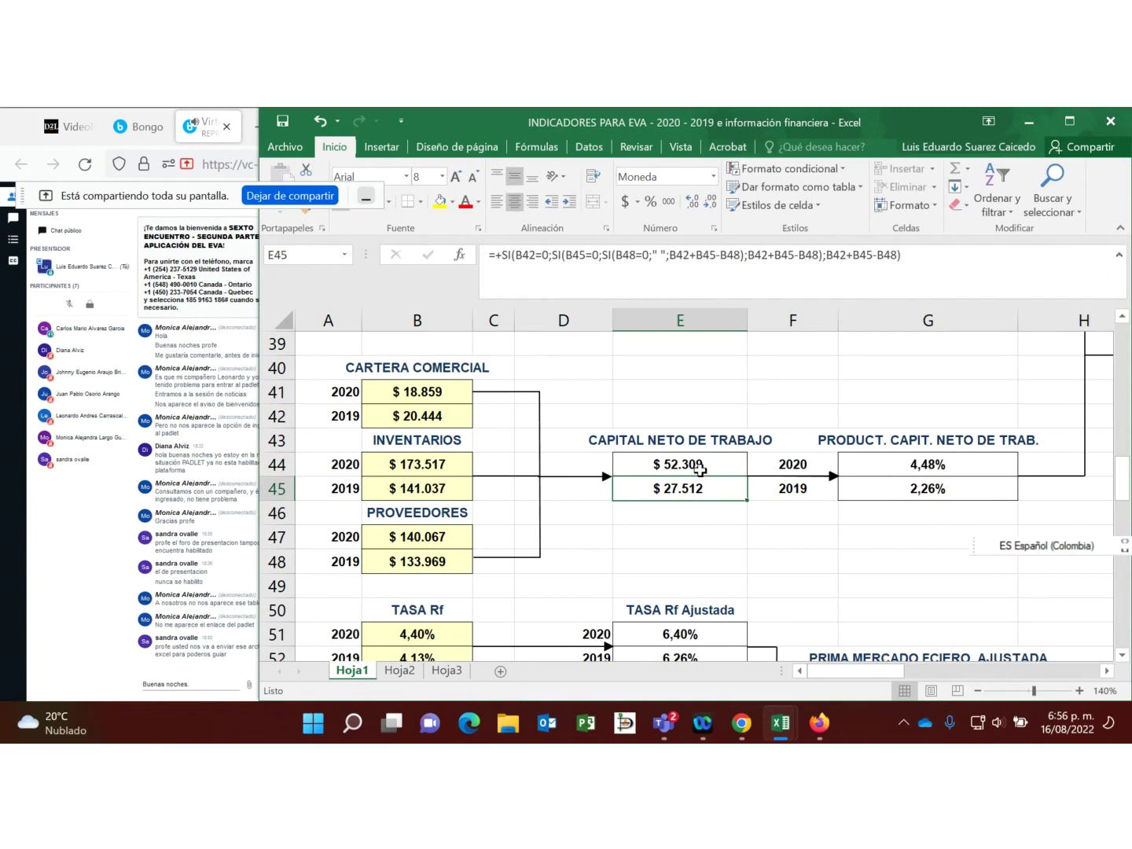
pyautogui.click(704, 466)
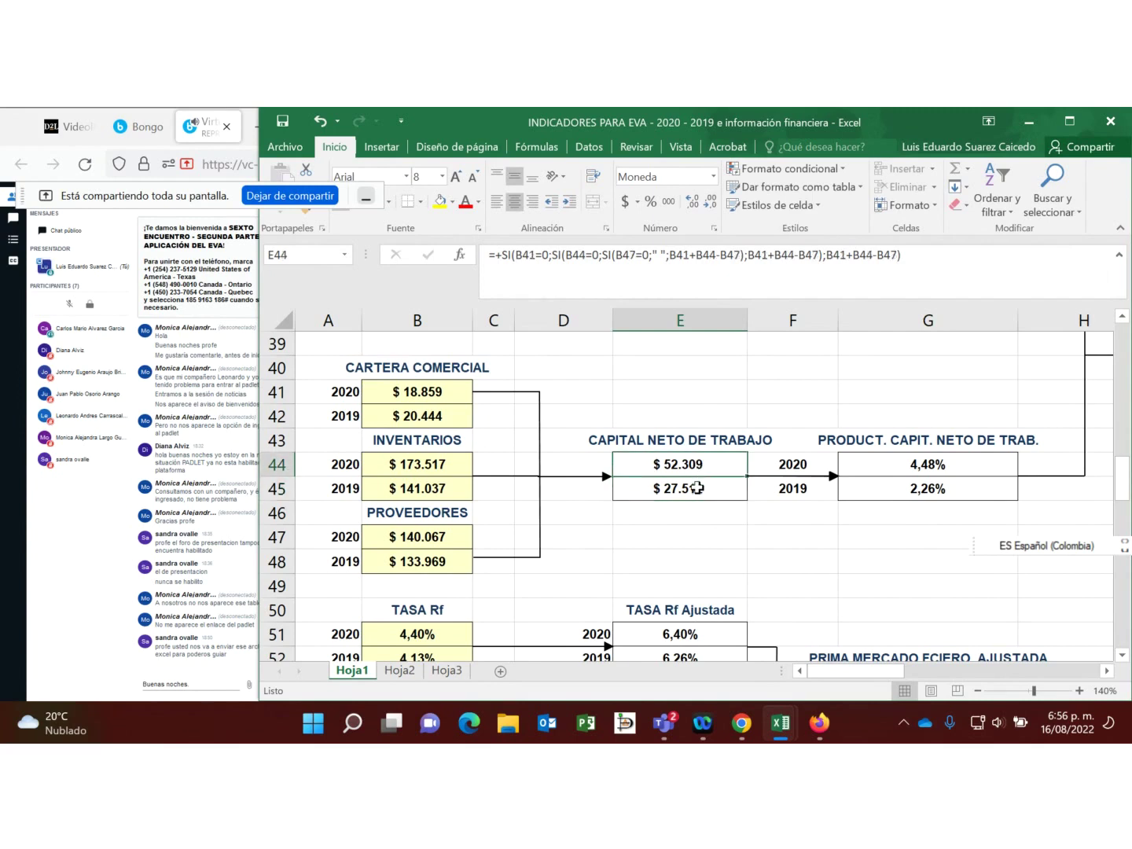
pyautogui.click(697, 488)
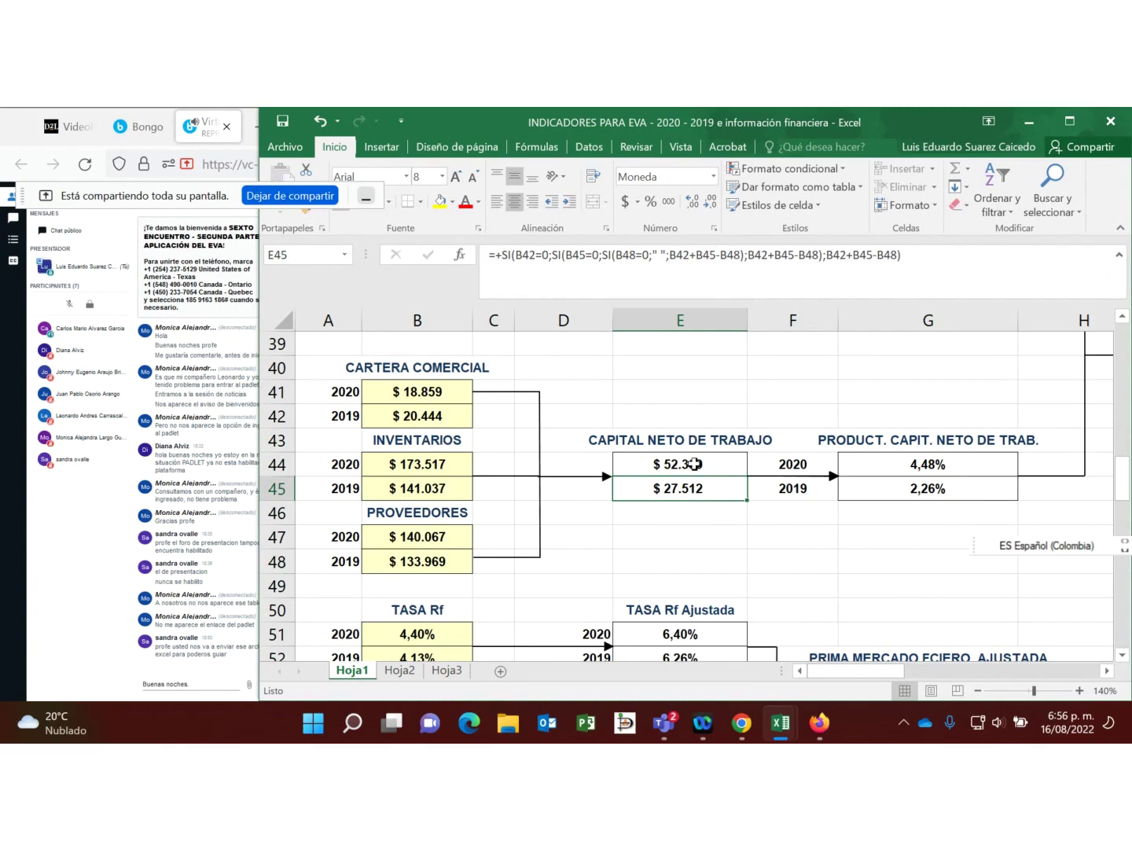
# Step: Compare the 2020 and 2019 INVENTARIOS amounts and review the 2020 CARTERA COMERCIAL beside them
pyautogui.click(413, 467)
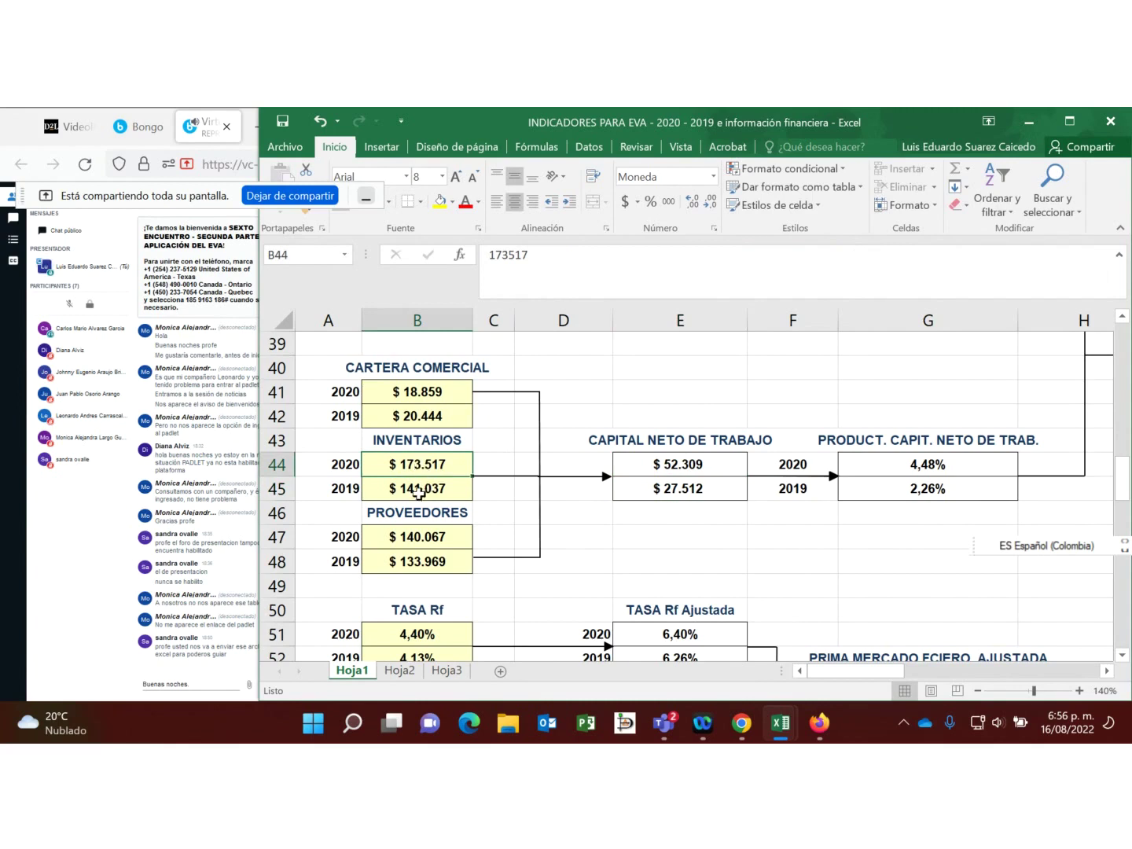
pyautogui.click(419, 493)
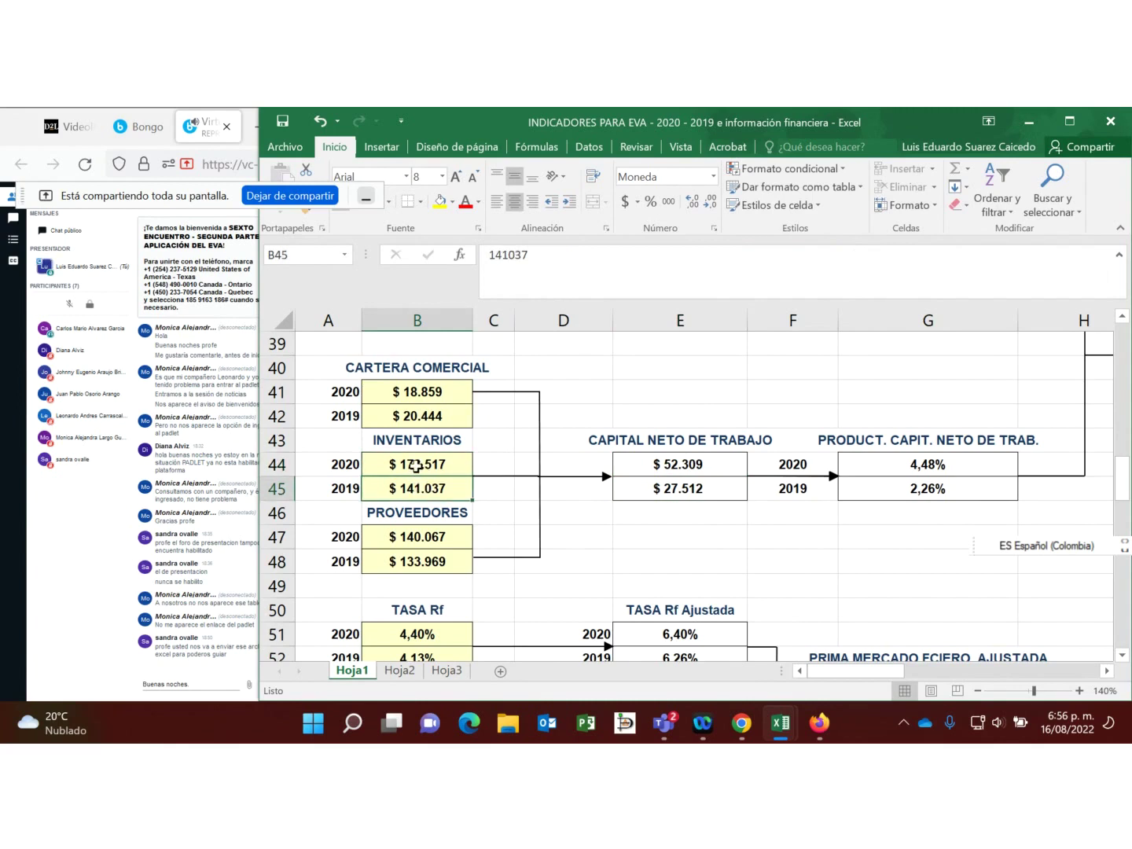
pyautogui.click(417, 465)
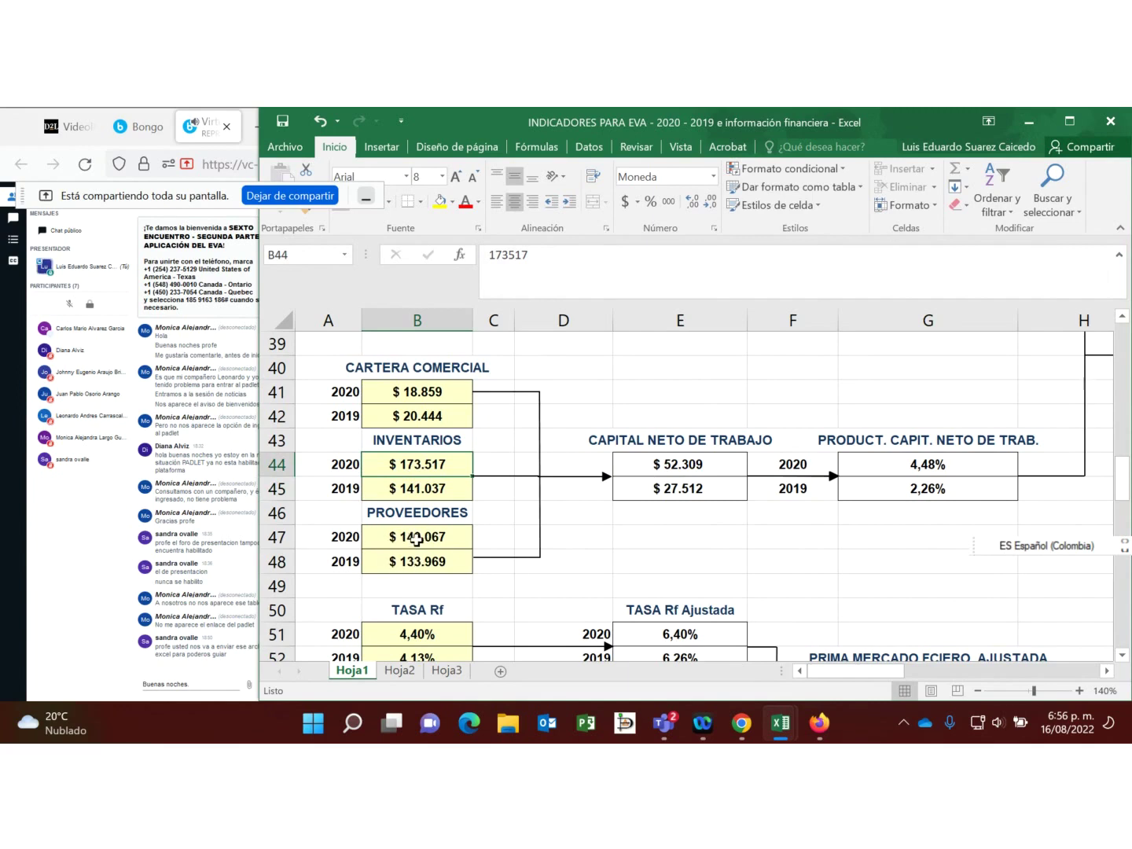
pyautogui.click(415, 391)
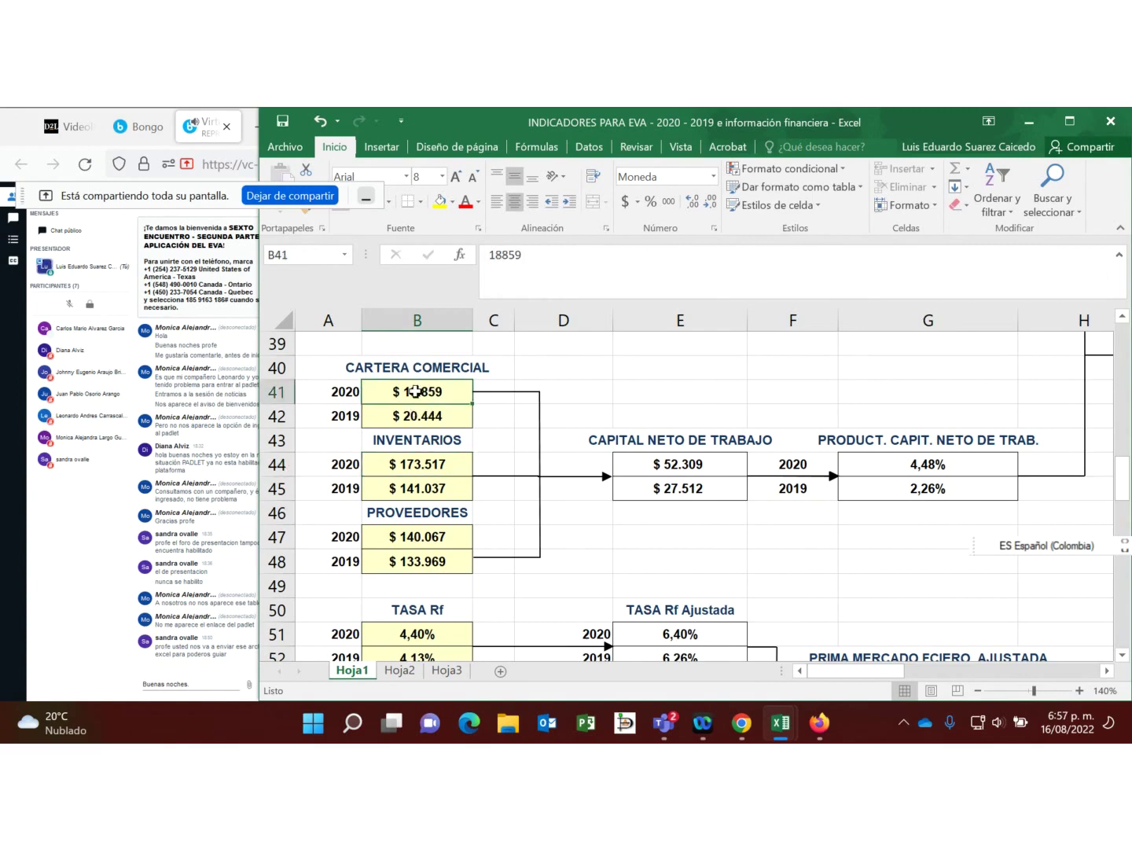
pyautogui.click(423, 469)
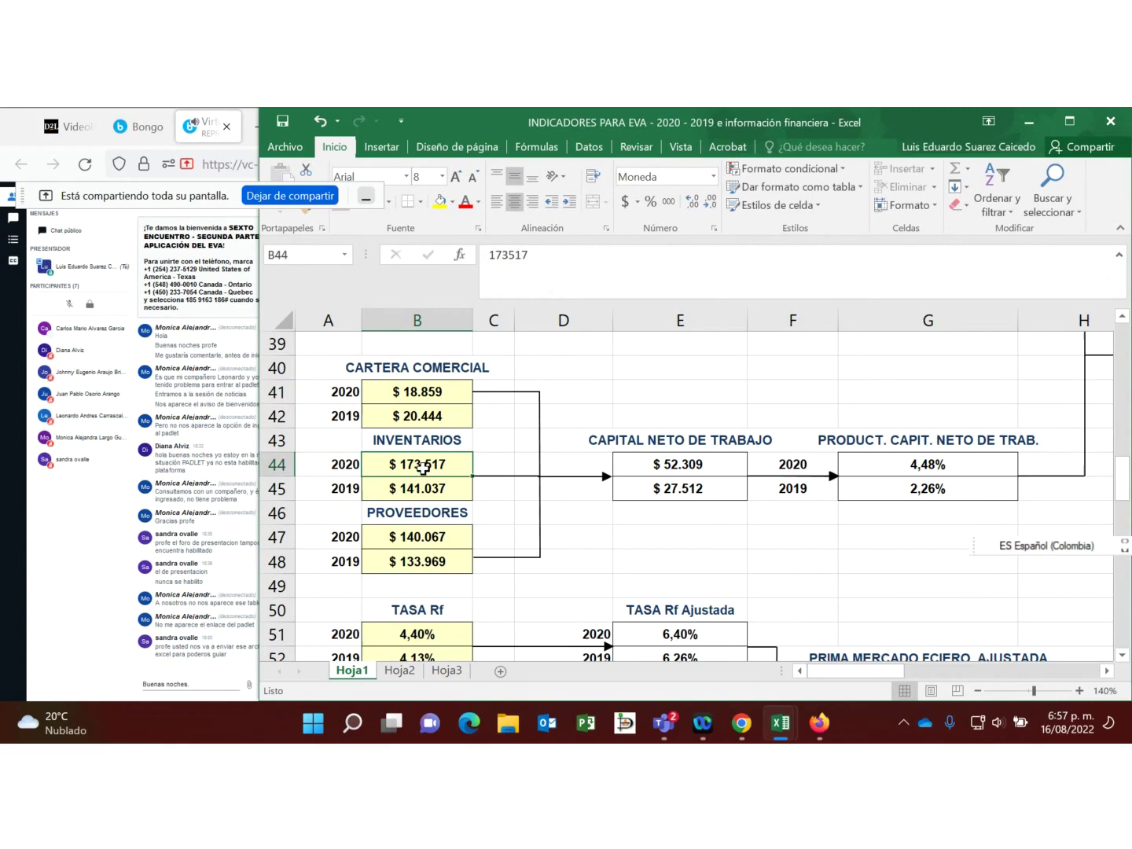
# Step: Relate the INVENTARIOS of both years to the 2020 CAPITAL NETO DE TRABAJO
pyautogui.click(686, 467)
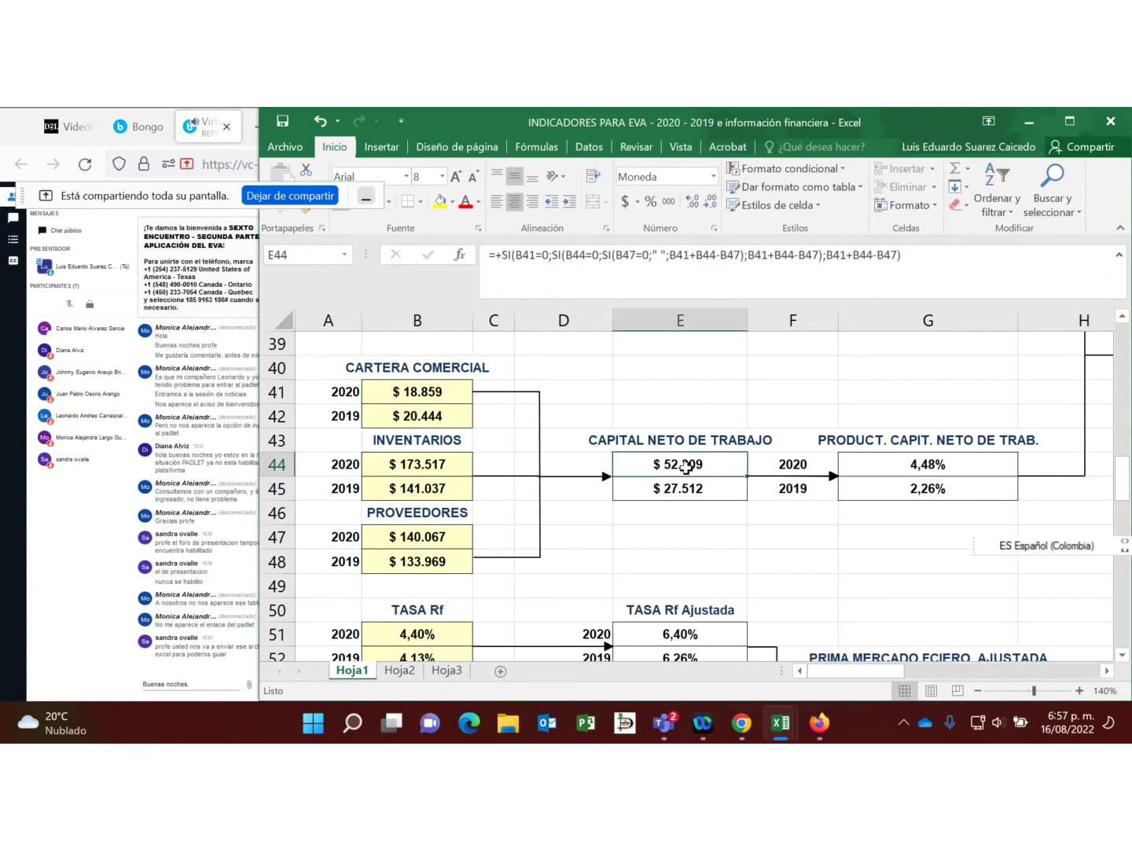
pyautogui.click(434, 466)
pyautogui.click(433, 488)
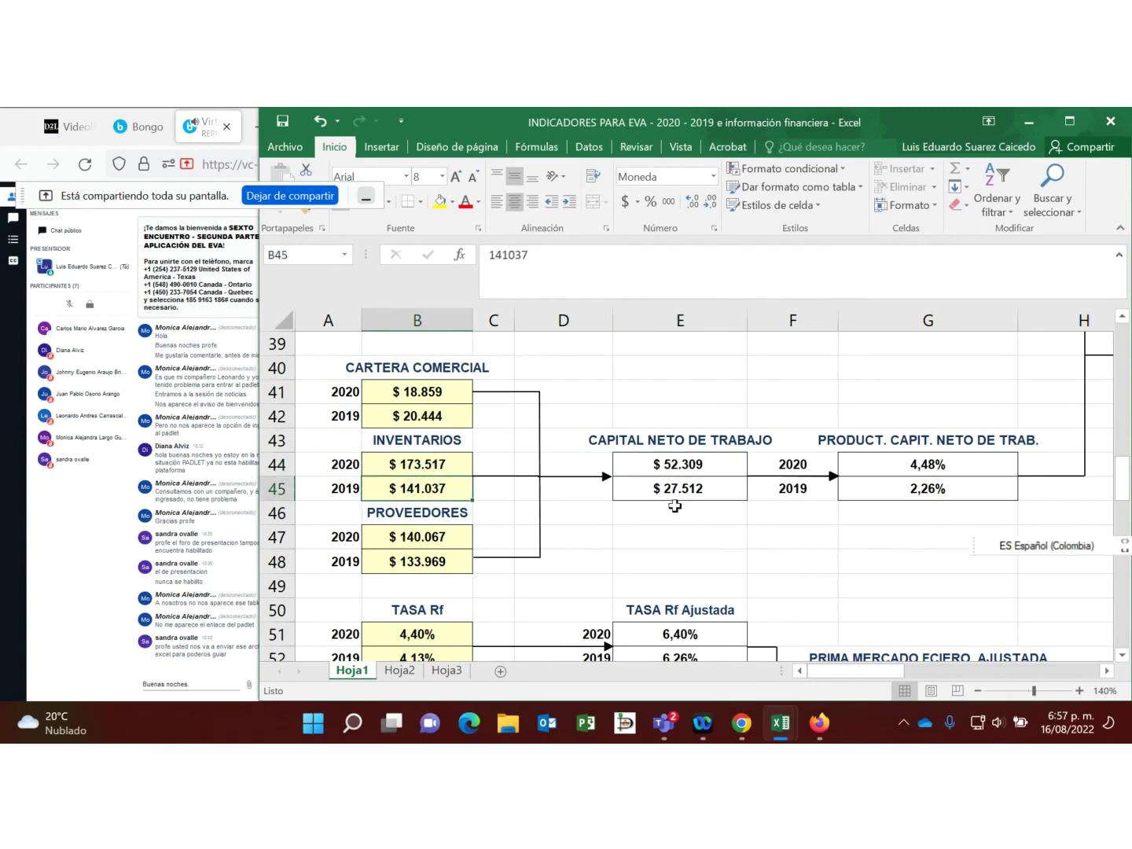
pyautogui.click(683, 463)
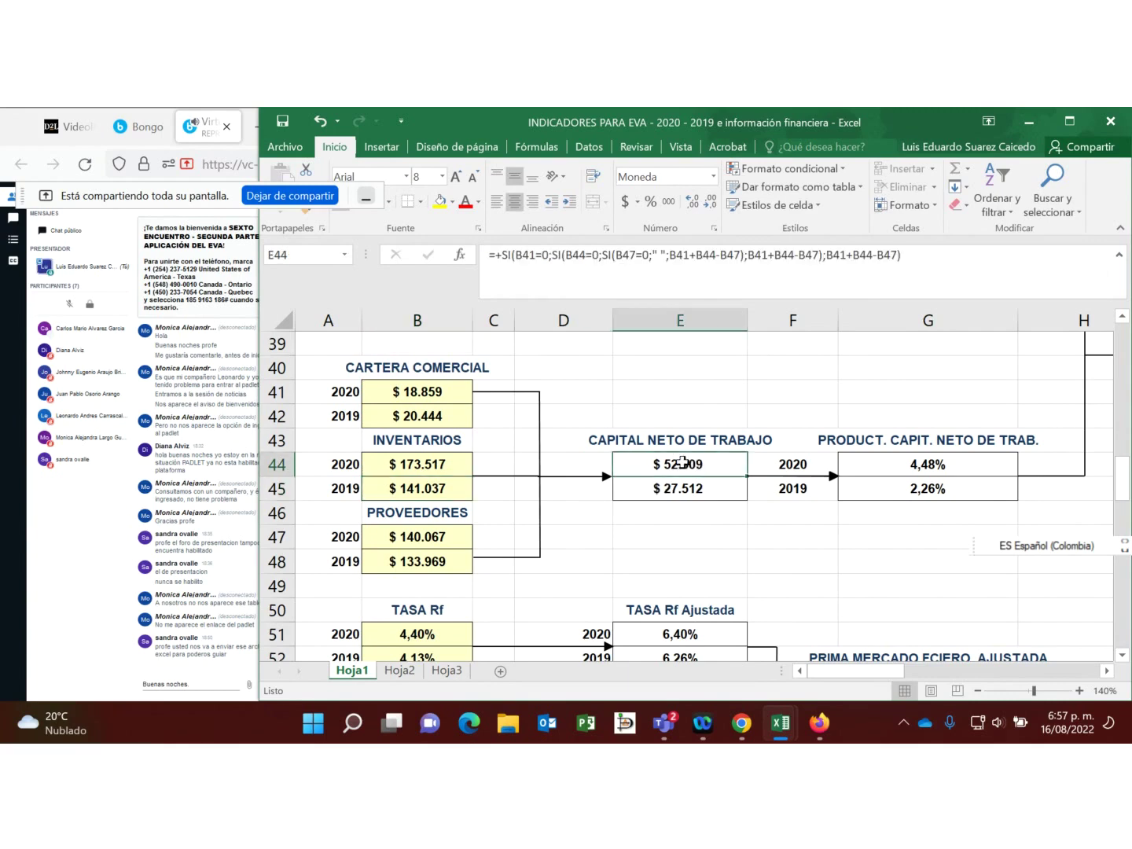
# Step: Compare the 2020 EBITDA with the 2020 CAPITAL NETO DE TRABAJO, reviewing the formulas of both cells
pyautogui.scroll(1, 683, 463)
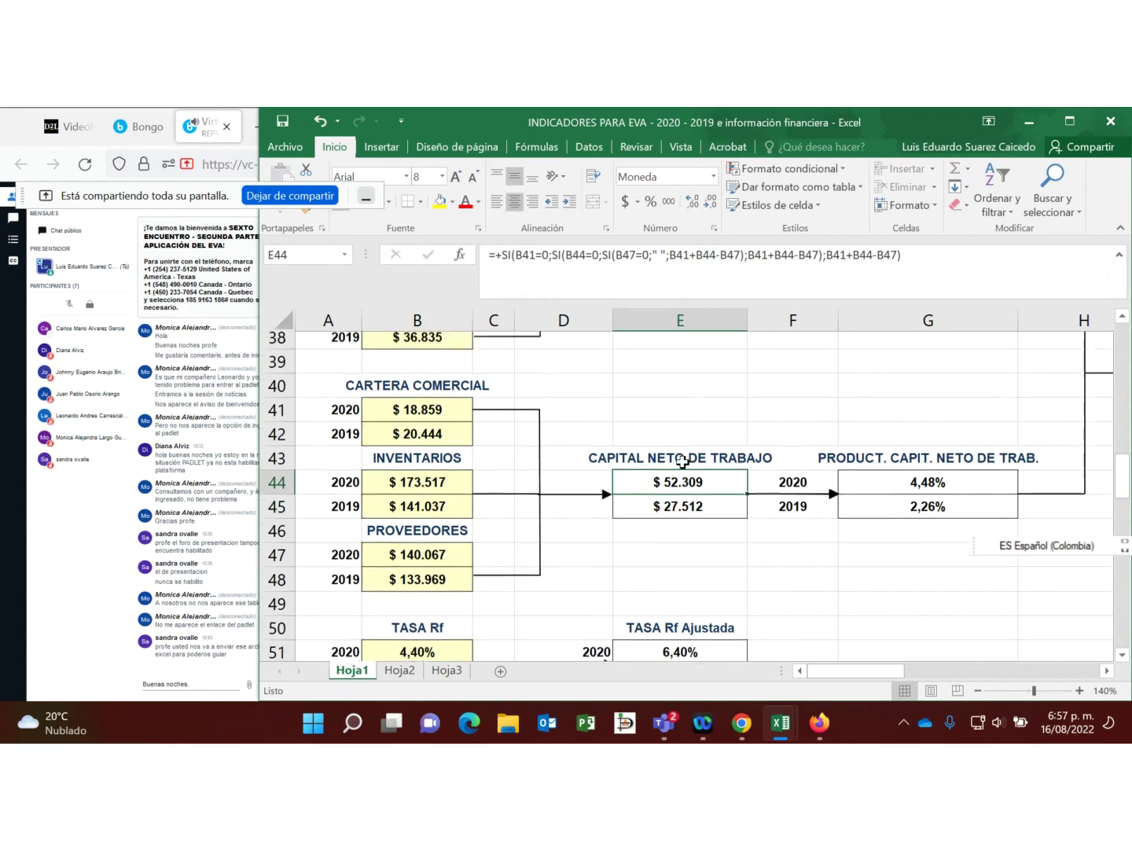
pyautogui.scroll(1, 692, 409)
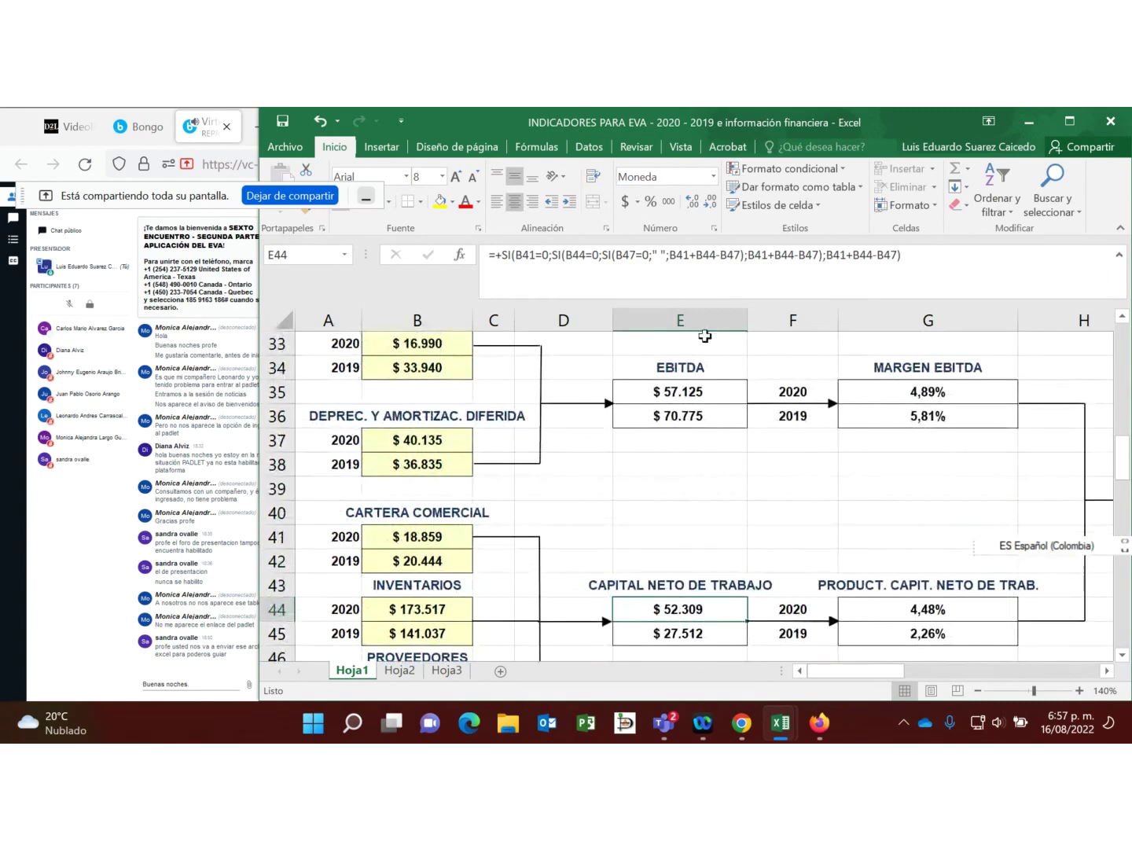
pyautogui.click(676, 389)
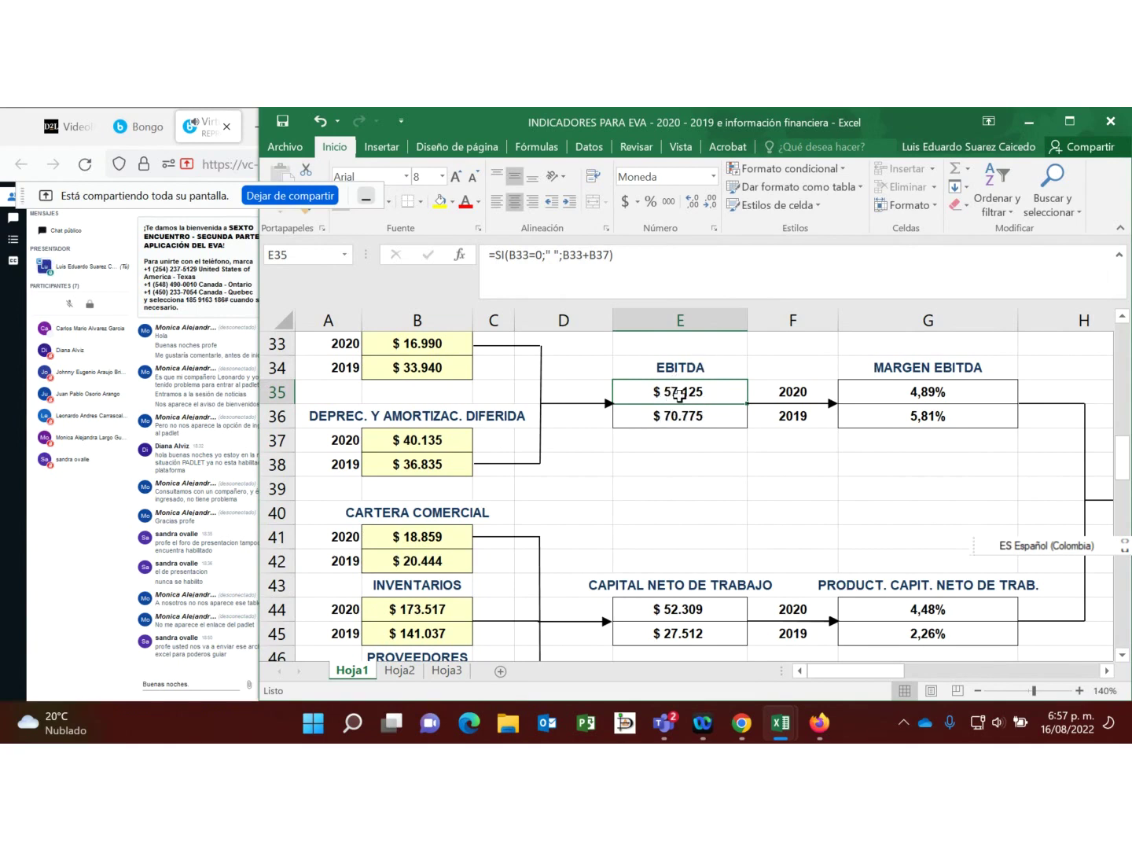
pyautogui.scroll(-1, 685, 579)
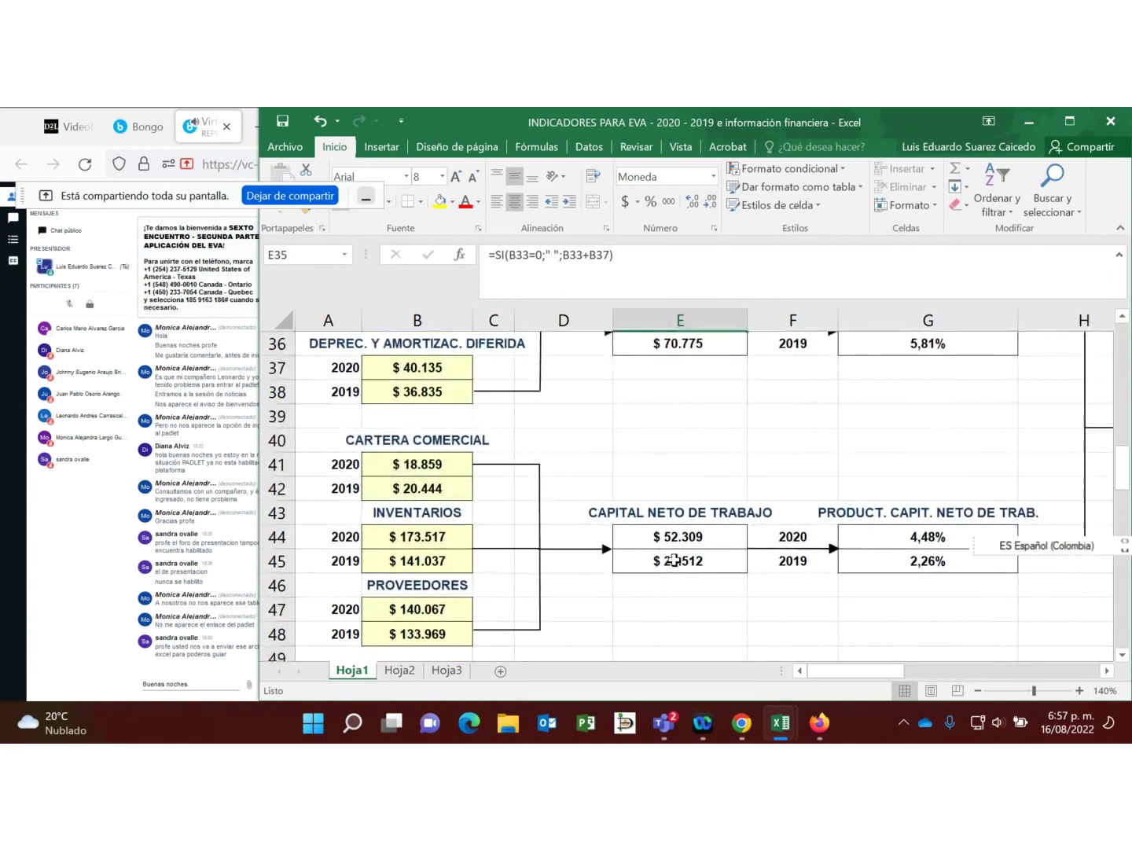
pyautogui.click(683, 539)
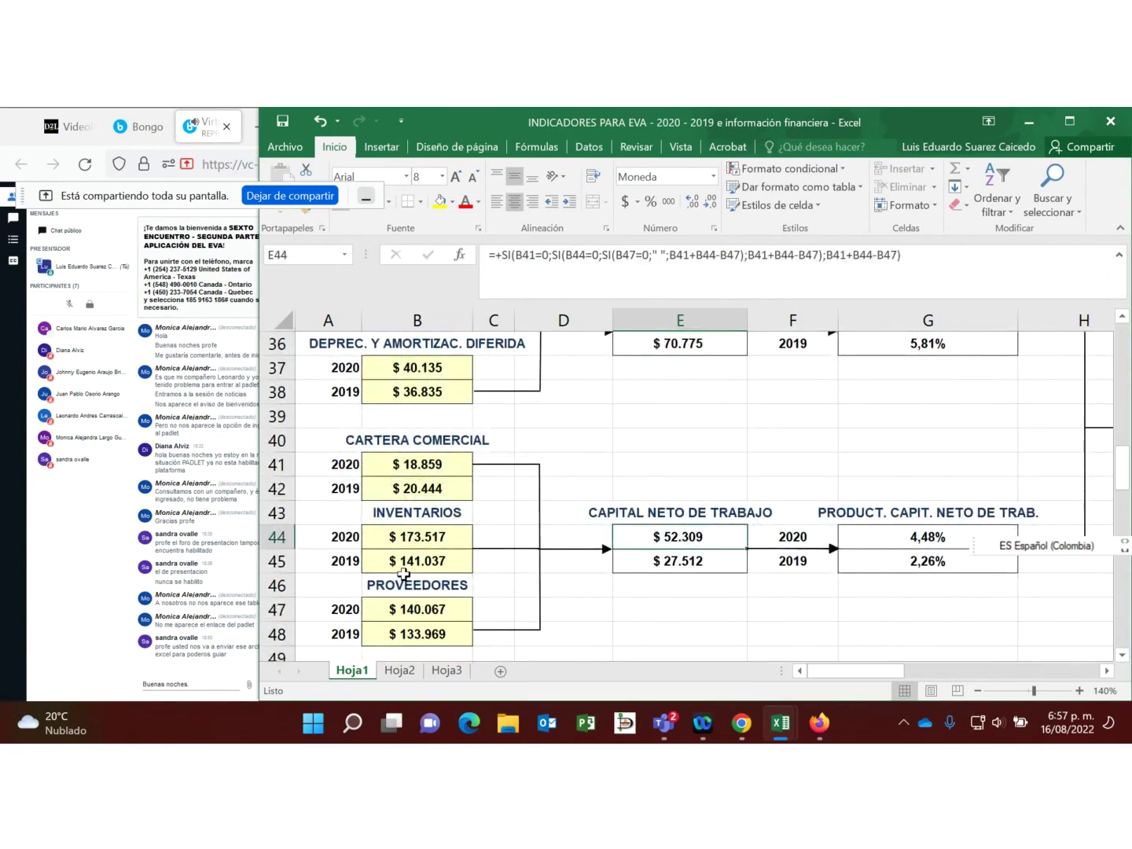
# Step: Set the 2020 PROVEEDORES amount in B47 to 190067 to simulate higher supplier financing
pyautogui.click(447, 615)
pyautogui.click(499, 256)
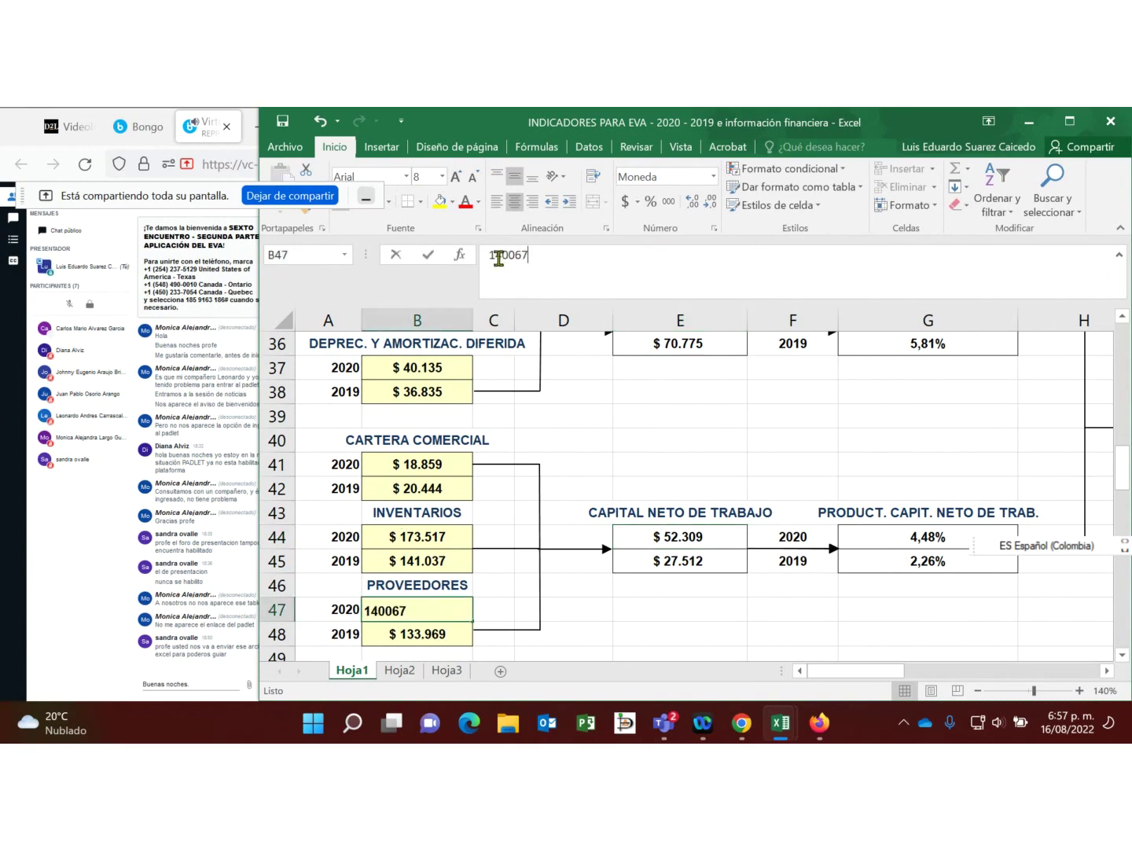
pyautogui.press('Delete')
pyautogui.write('9')
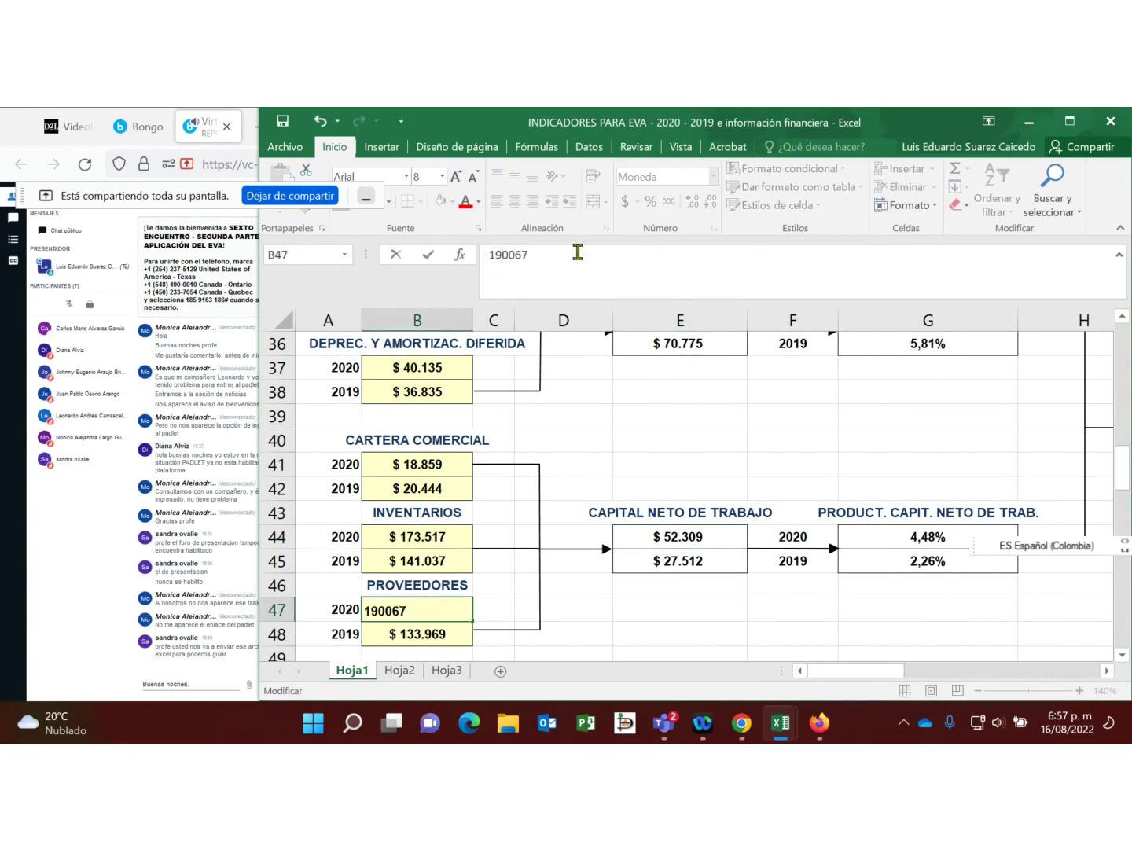
pyautogui.press('Return')
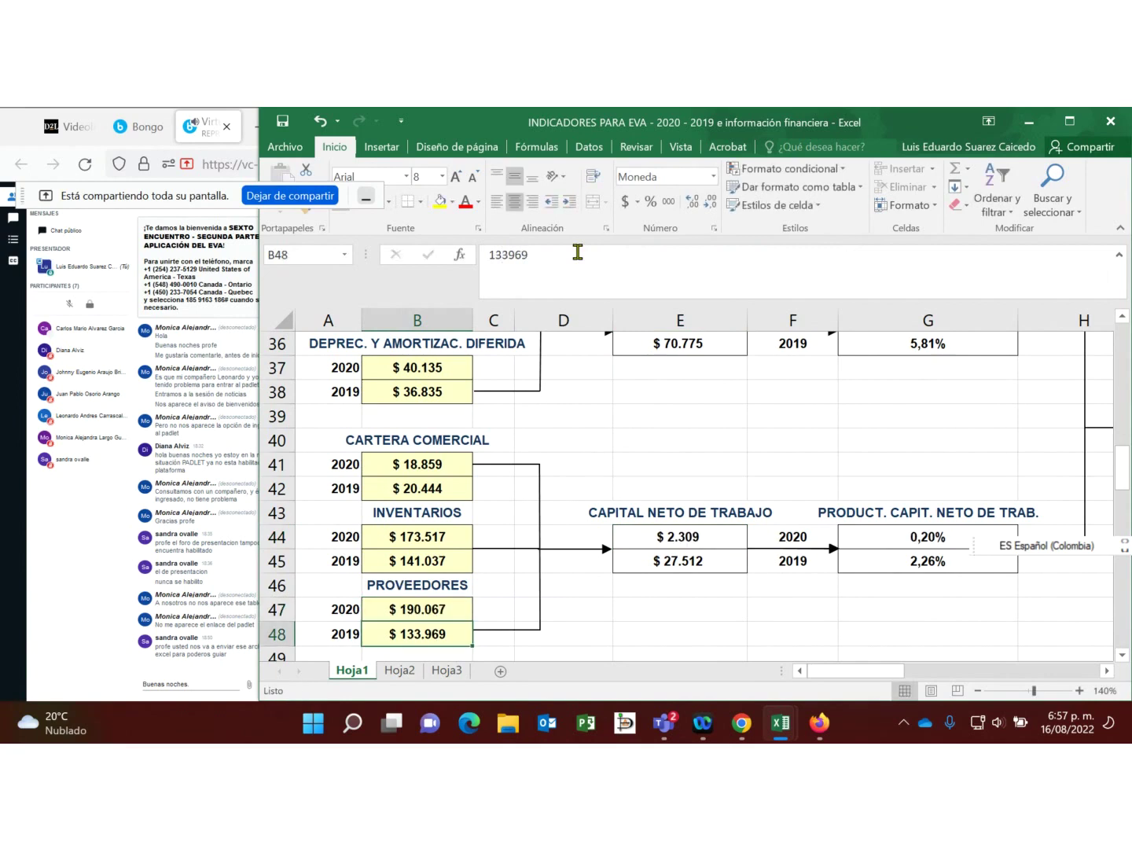
# Step: Raise the simulated 2020 PROVEEDORES amount in B47 to 210067
pyautogui.press('Up')
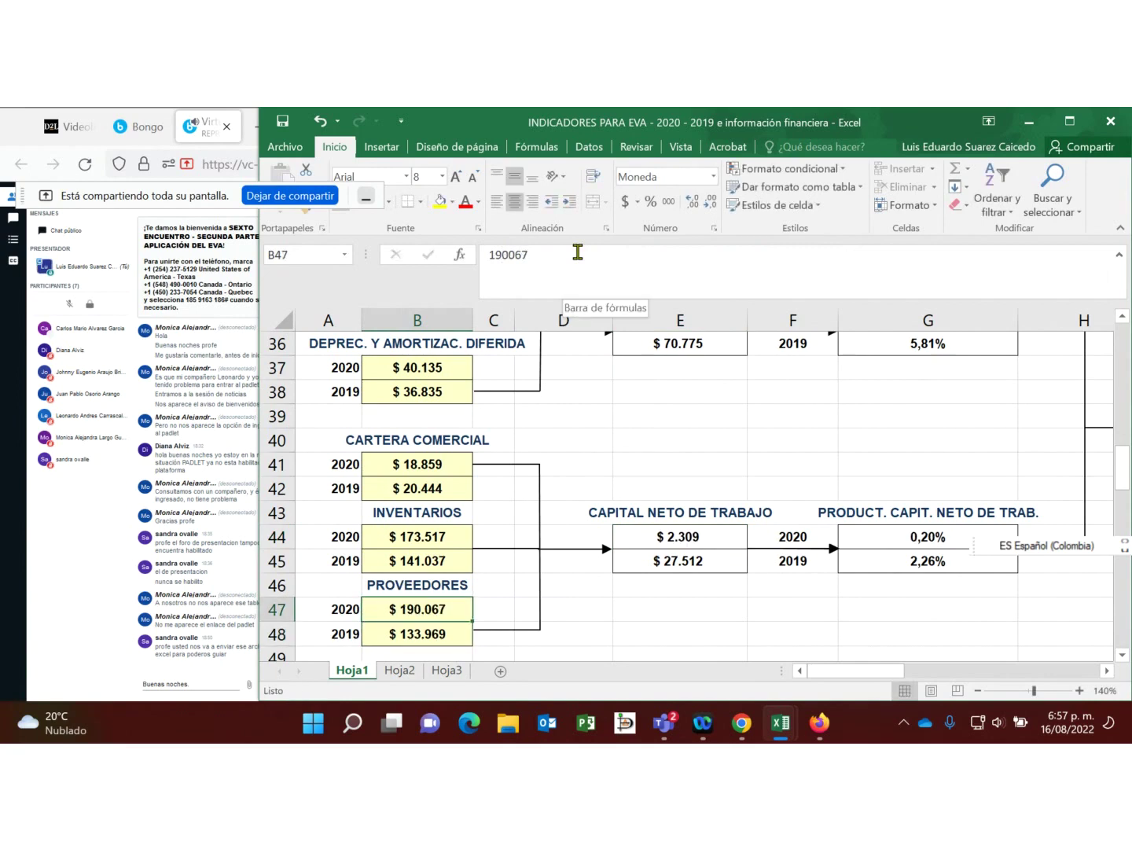
pyautogui.click(493, 255)
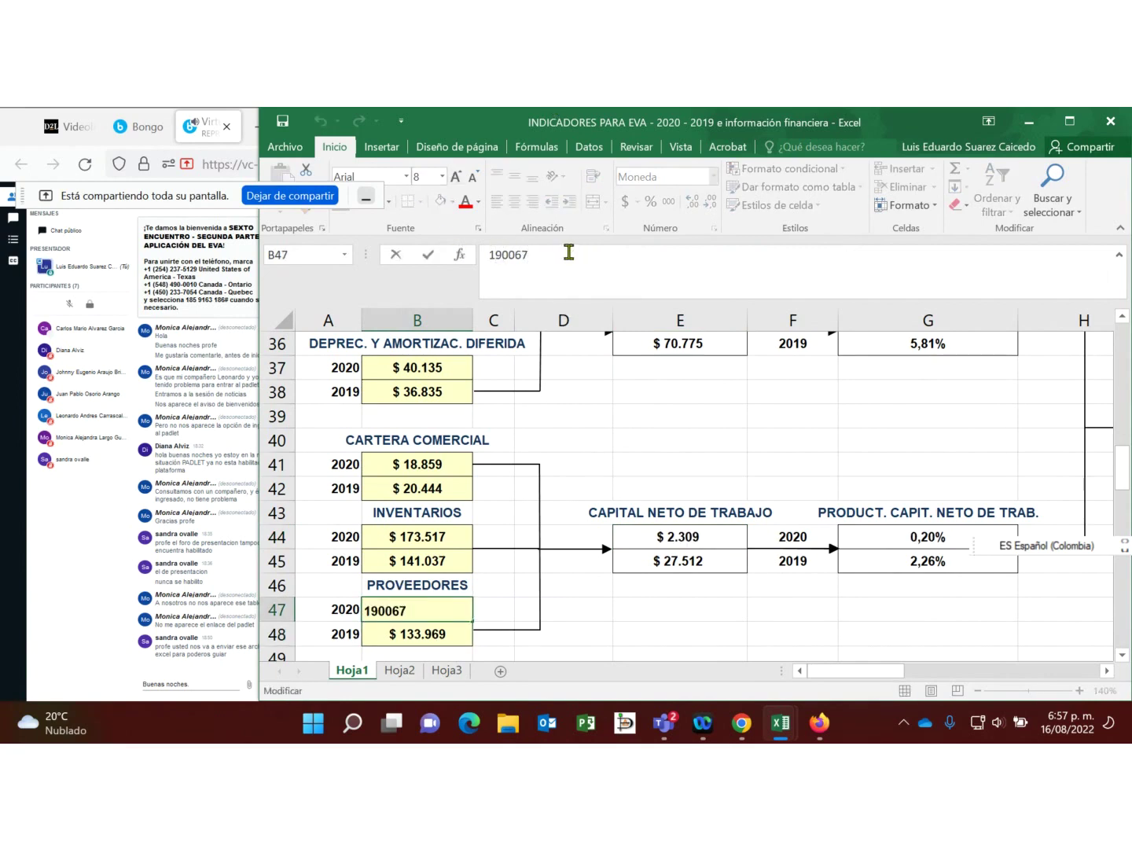
pyautogui.press('Delete')
pyautogui.press('BackSpace')
pyautogui.write('21')
pyautogui.press('Return')
pyautogui.press('Up')
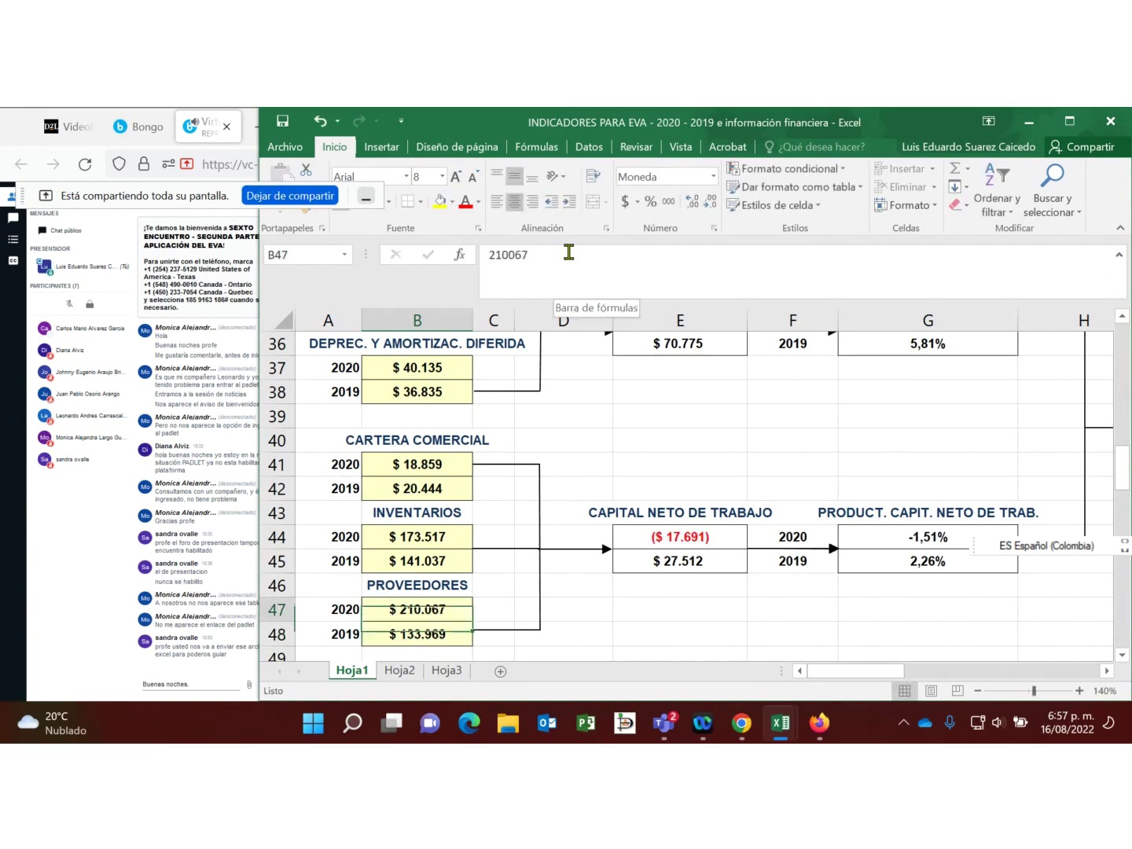
# Step: Examine how the 2020 PROVEEDORES, CARTERA COMERCIAL and INVENTARIOS amounts feed the simulated 2020 CAPITAL NETO DE TRABAJO
pyautogui.scroll(-1, 708, 437)
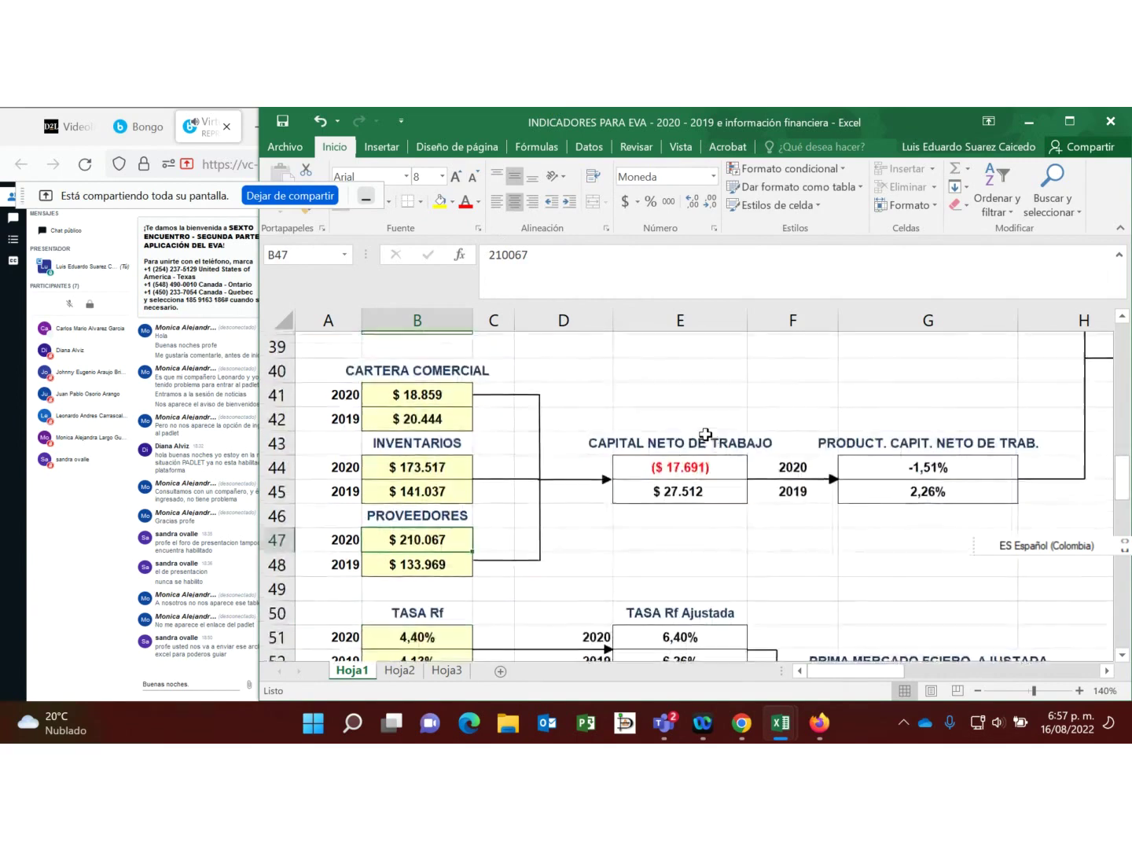
pyautogui.click(713, 464)
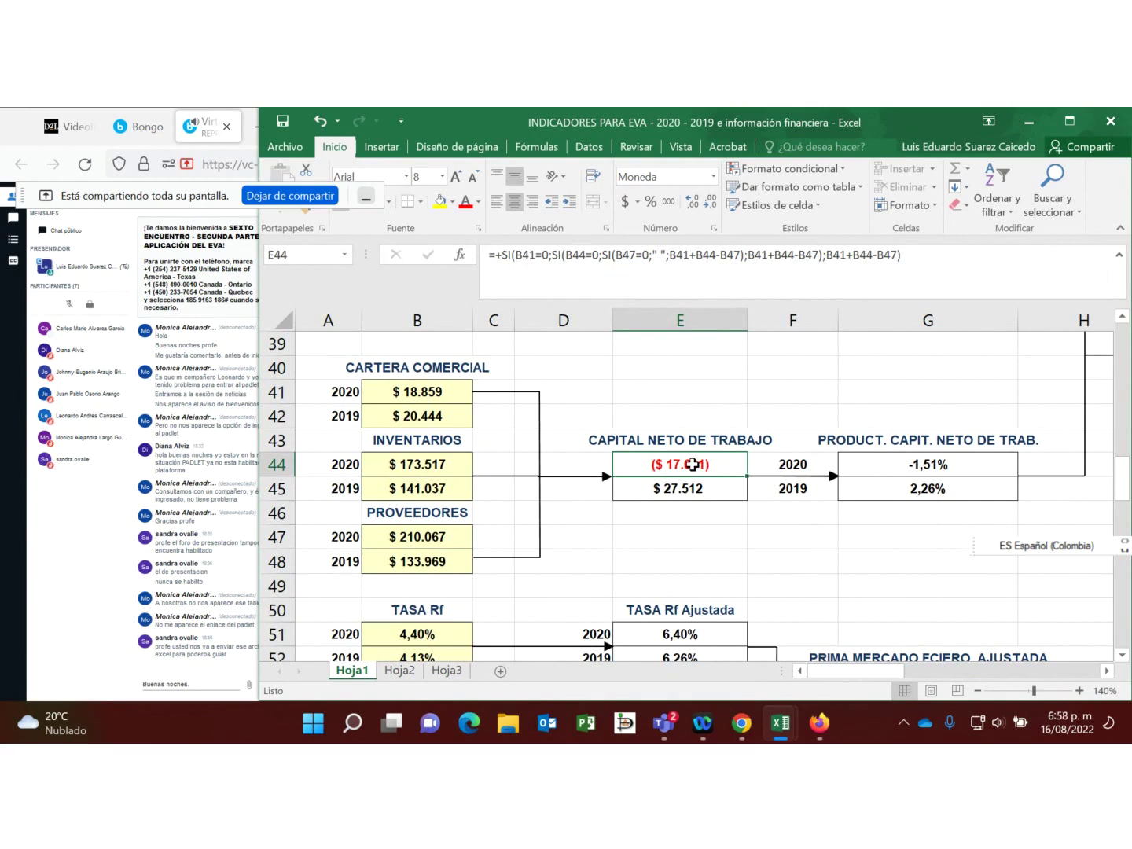
pyautogui.click(433, 543)
pyautogui.click(427, 394)
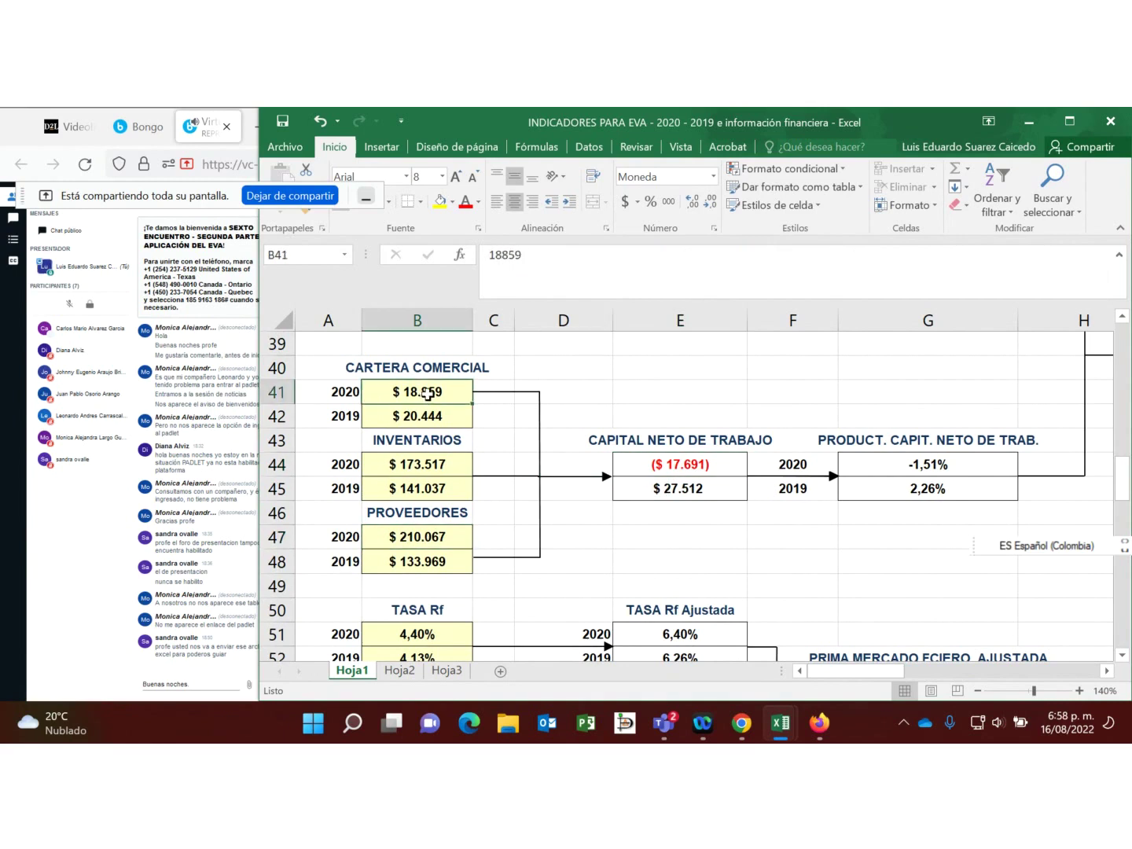
pyautogui.click(426, 467)
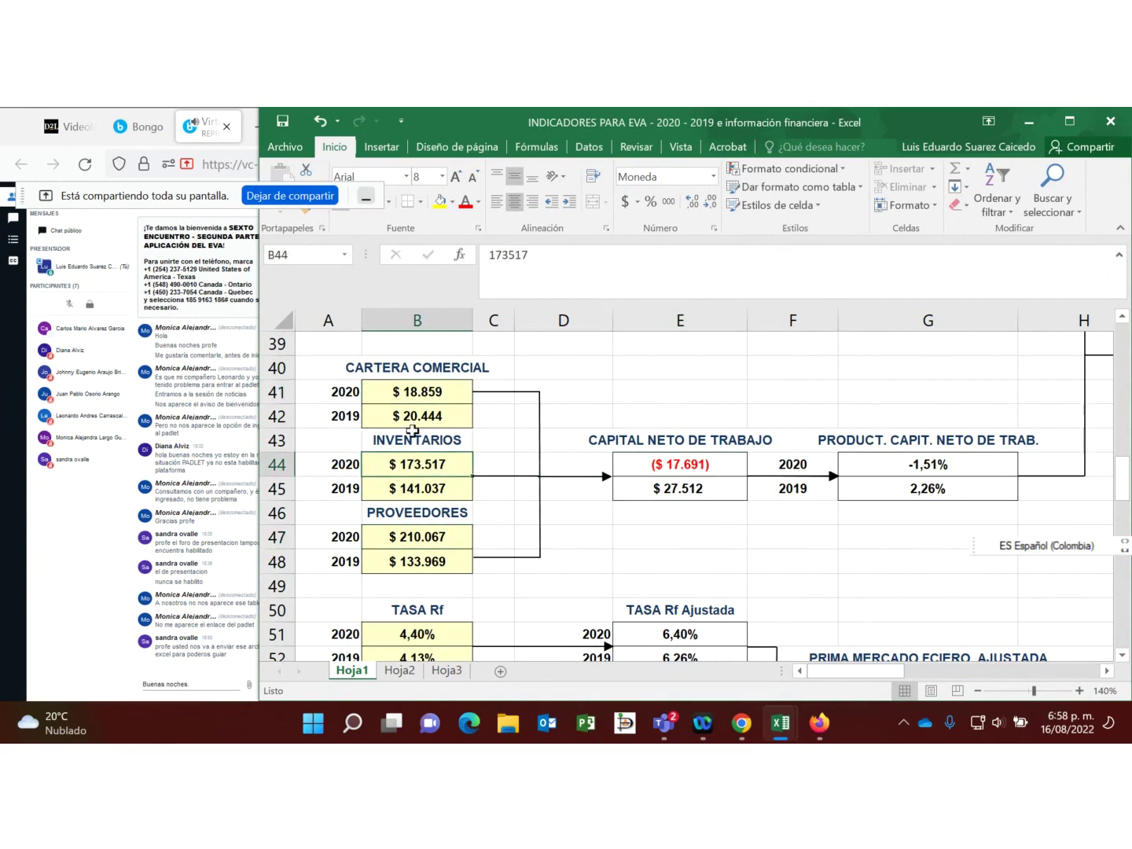
pyautogui.click(407, 541)
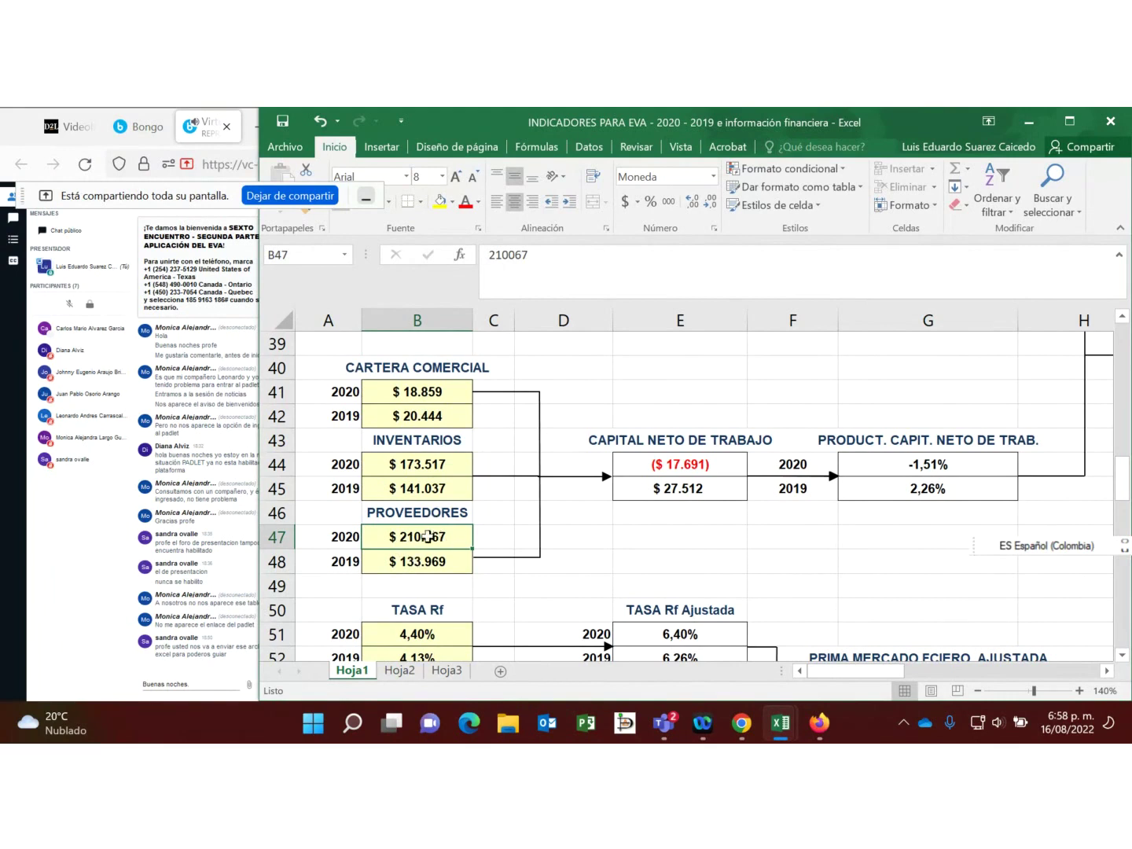
pyautogui.click(677, 467)
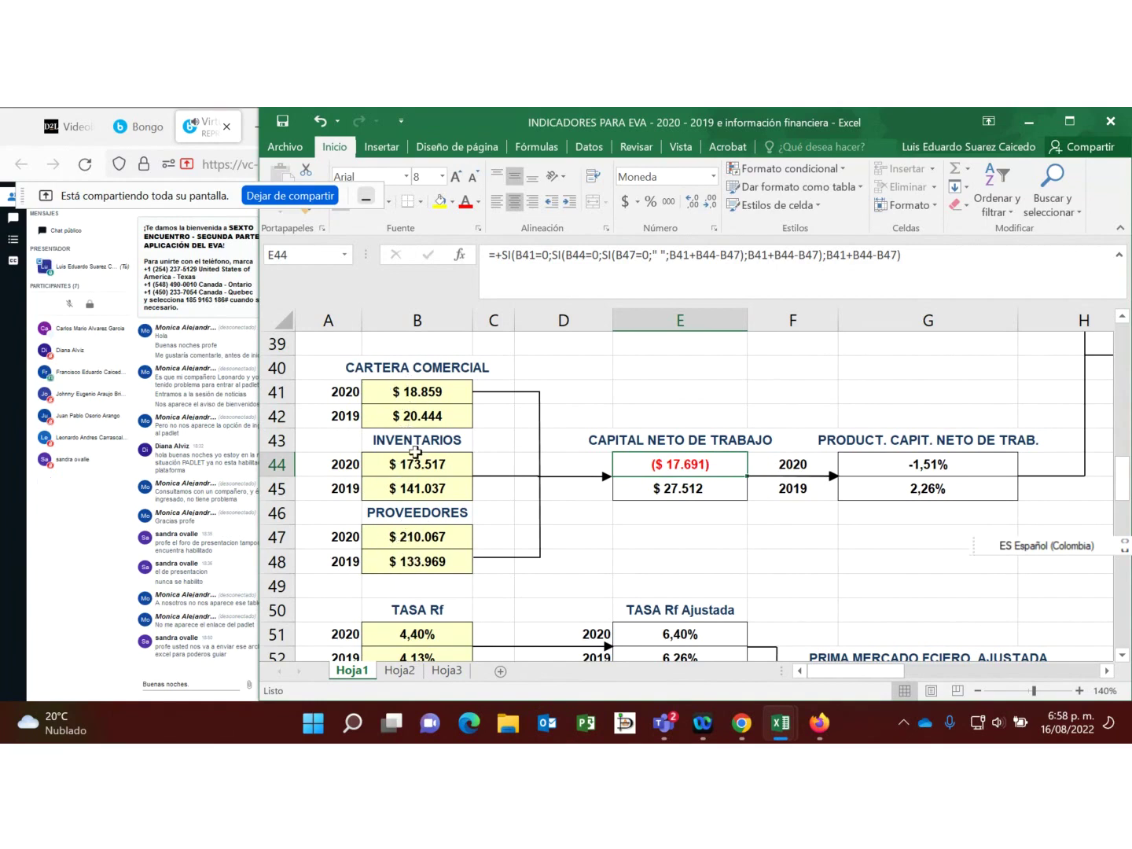
# Step: Compare the simulated 2020 PROVEEDORES with INVENTARIOS and CARTERA COMERCIAL, ending at the 2020 CAPITAL NETO DE TRABAJO formula
pyautogui.click(417, 539)
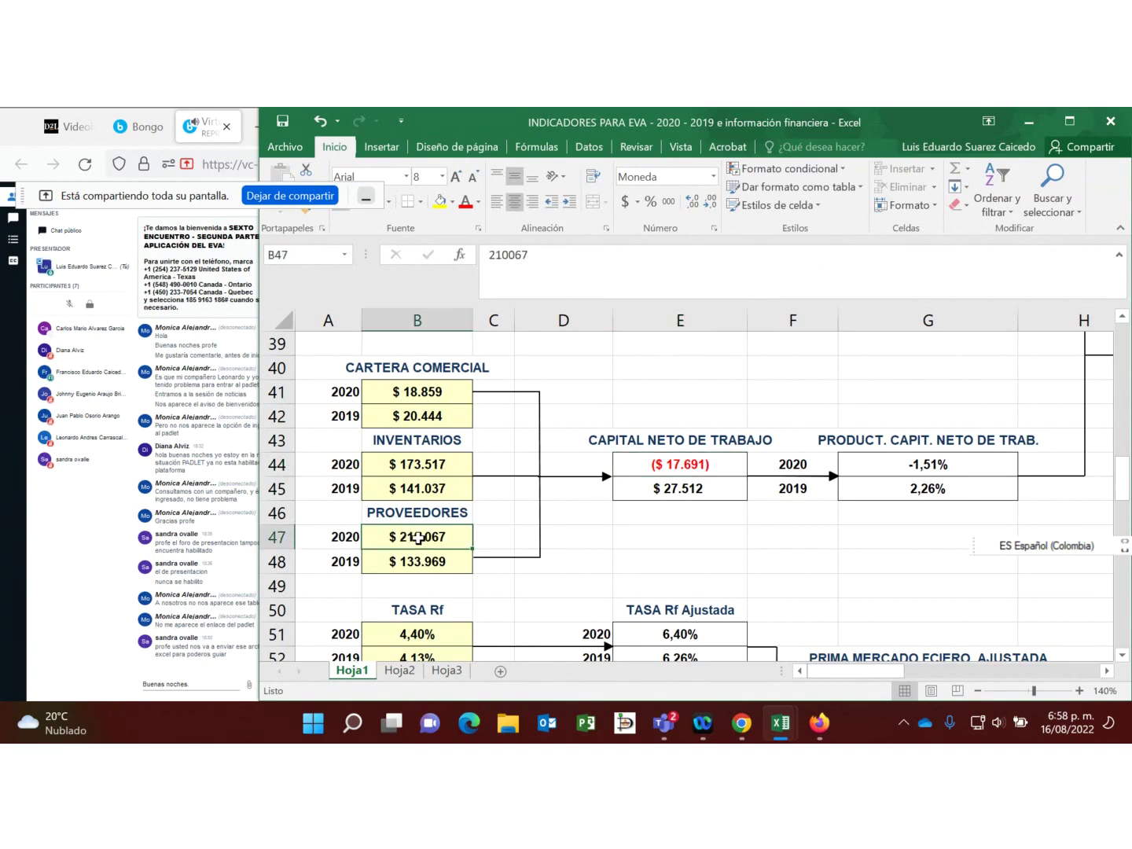
pyautogui.click(407, 395)
pyautogui.click(414, 464)
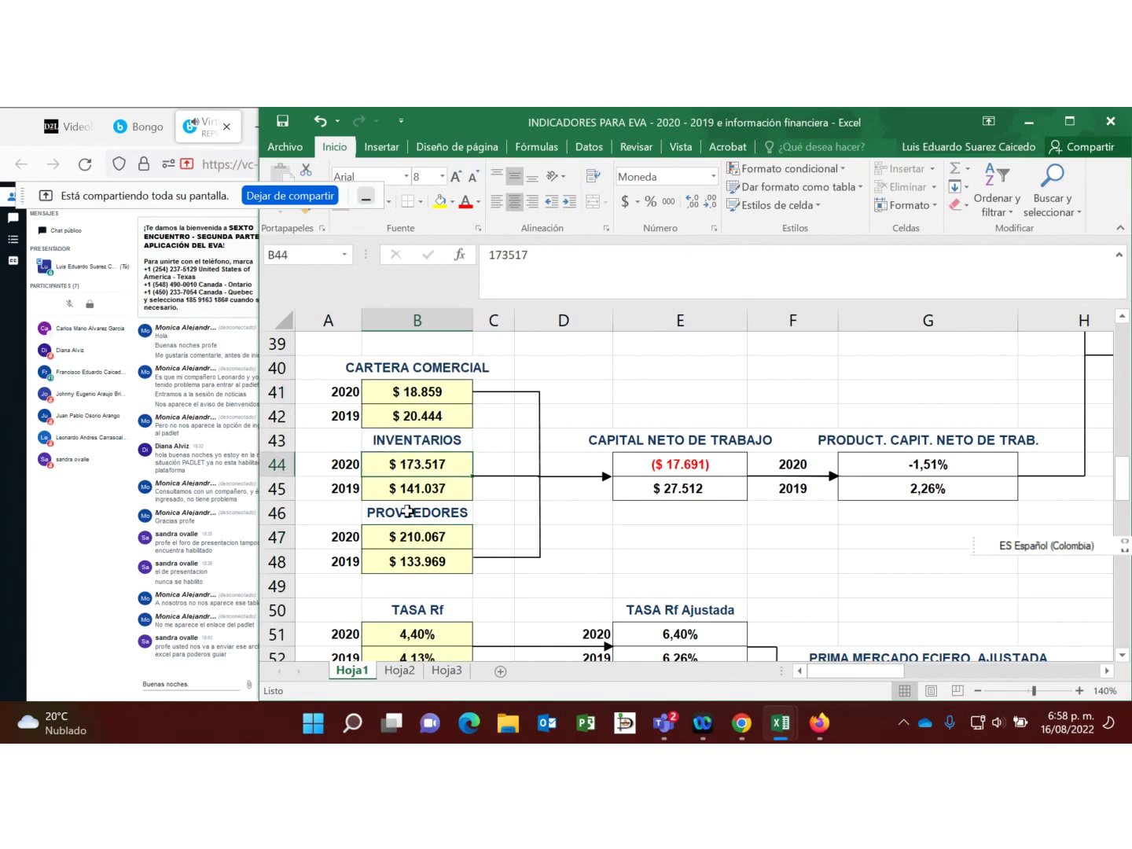
pyautogui.click(421, 535)
pyautogui.click(420, 470)
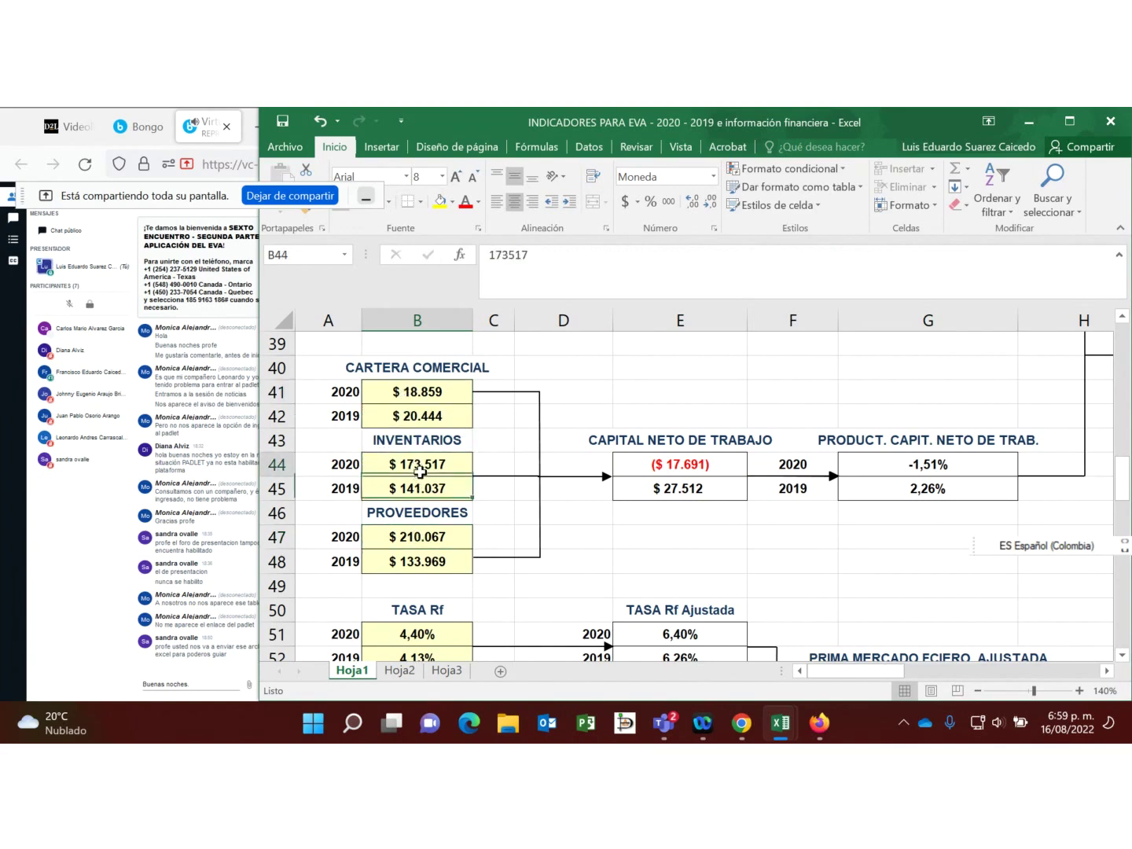
pyautogui.click(414, 393)
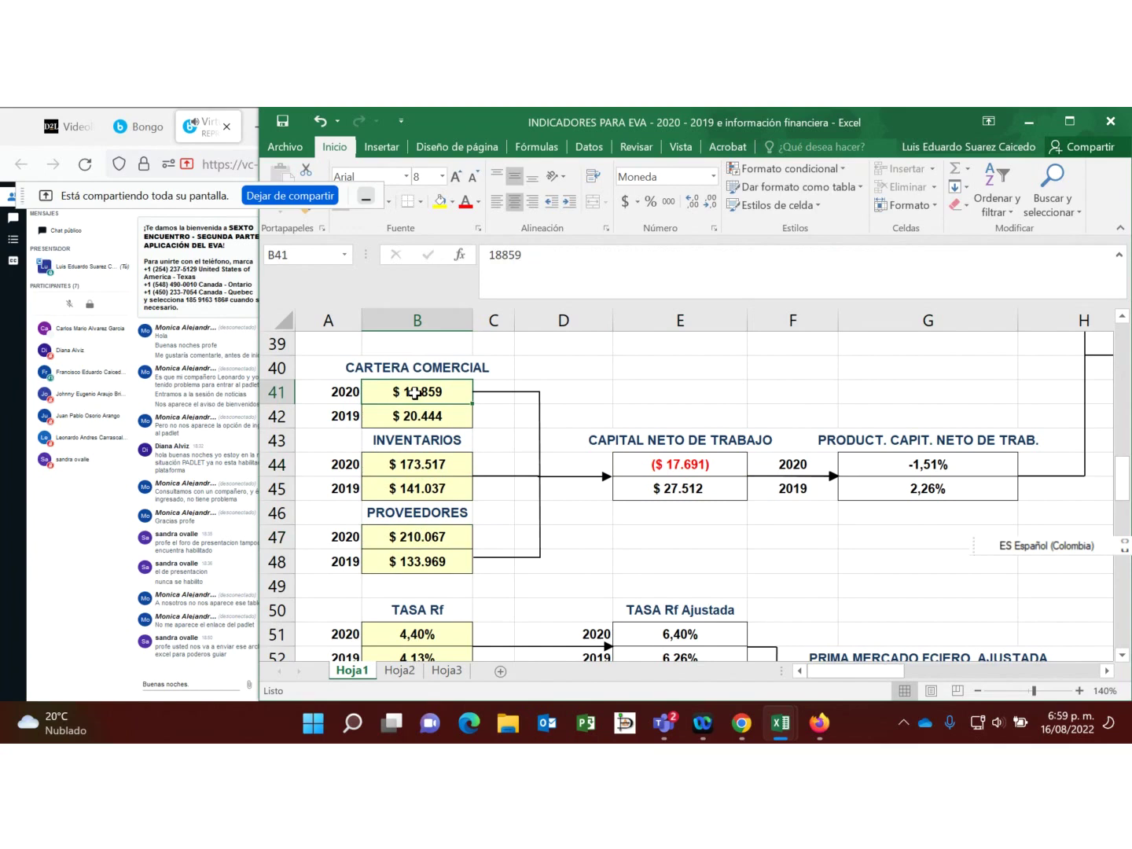
pyautogui.click(657, 467)
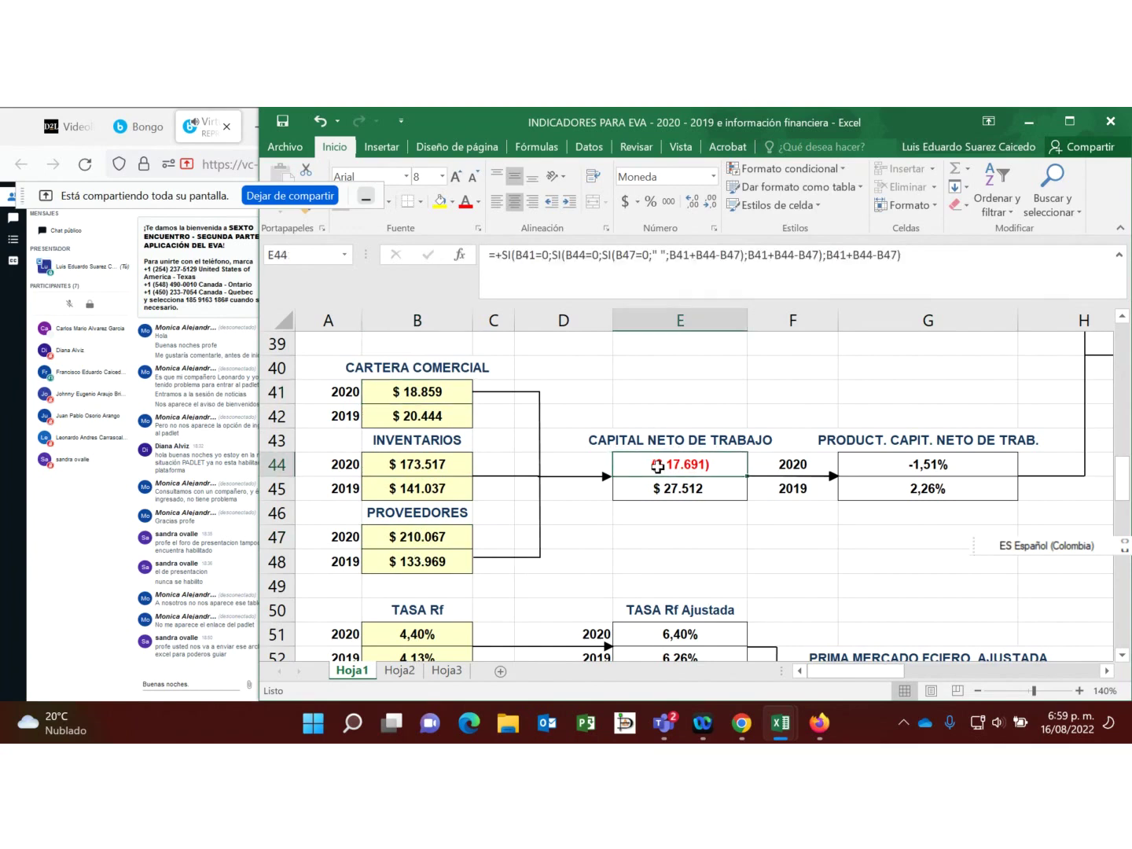
# Step: Contrast the 2020 PROVEEDORES and INVENTARIOS amounts, and check the CAPITAL NETO DE TRABAJO of 2020 against 2019
pyautogui.click(454, 537)
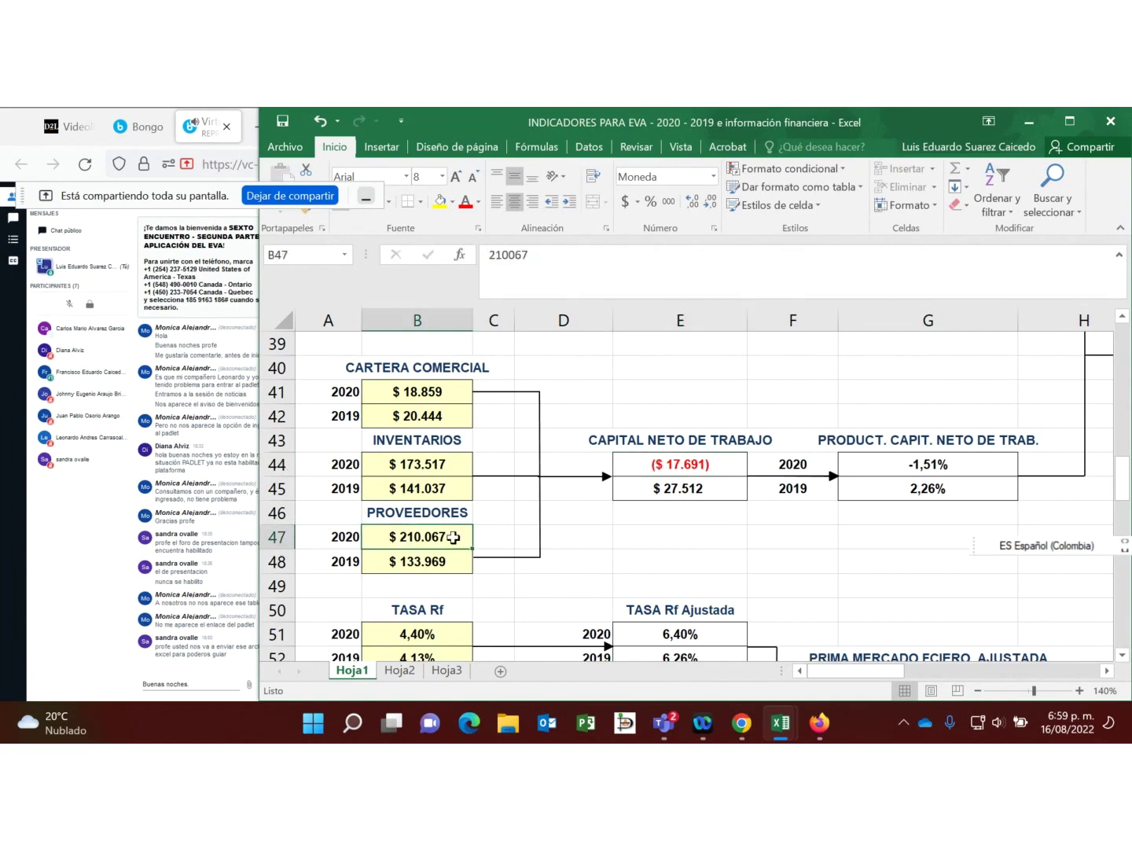
pyautogui.click(444, 465)
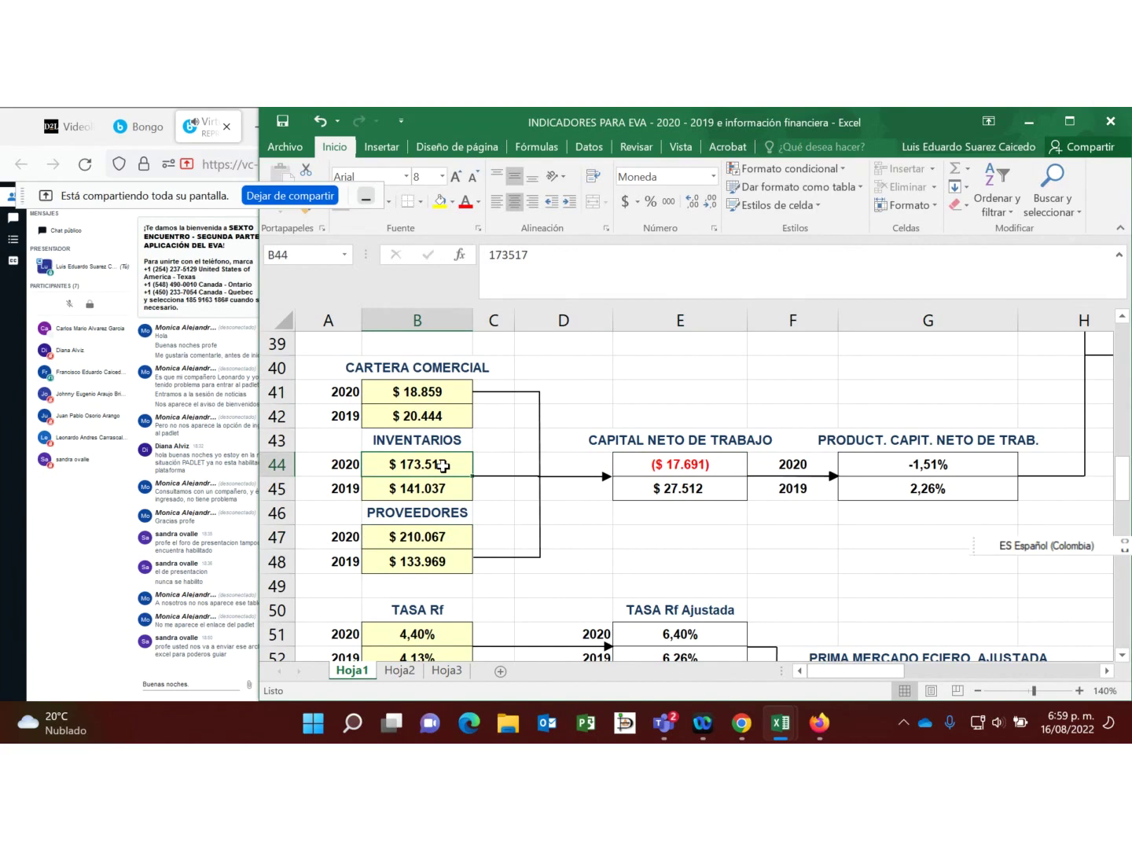
pyautogui.click(449, 537)
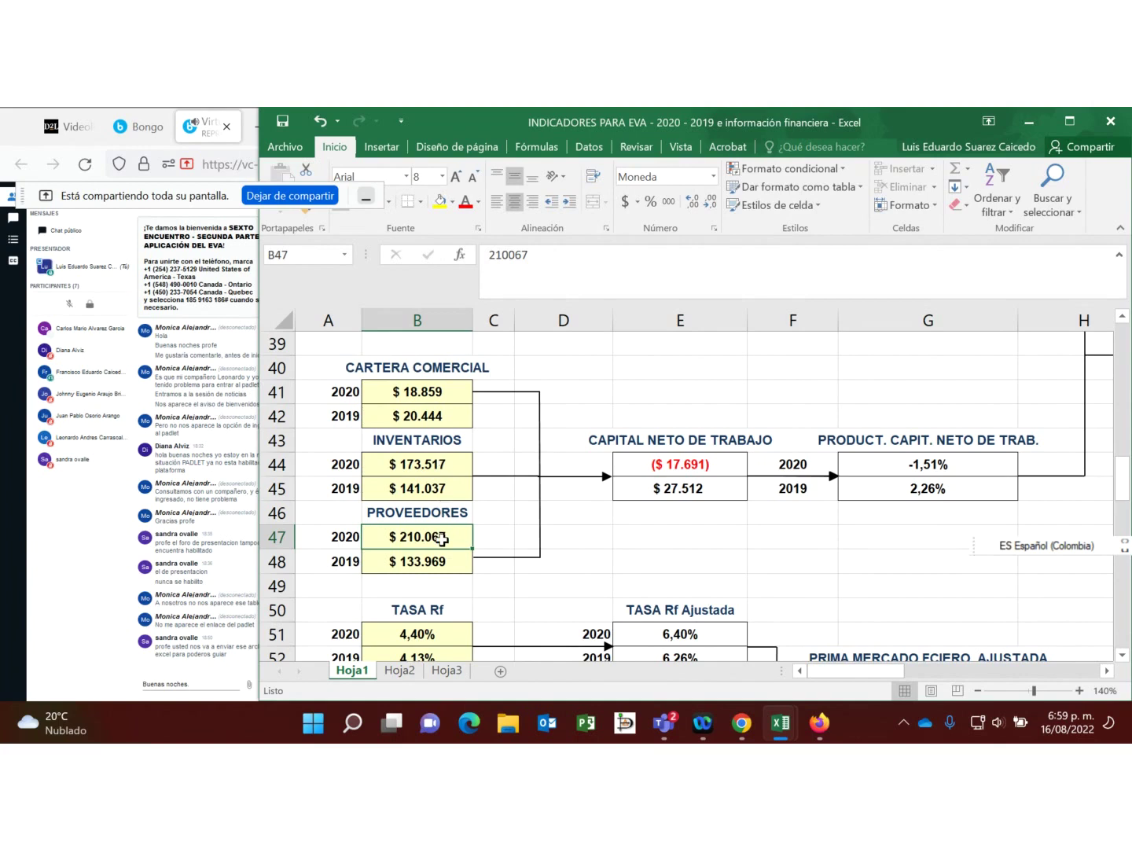
pyautogui.click(697, 464)
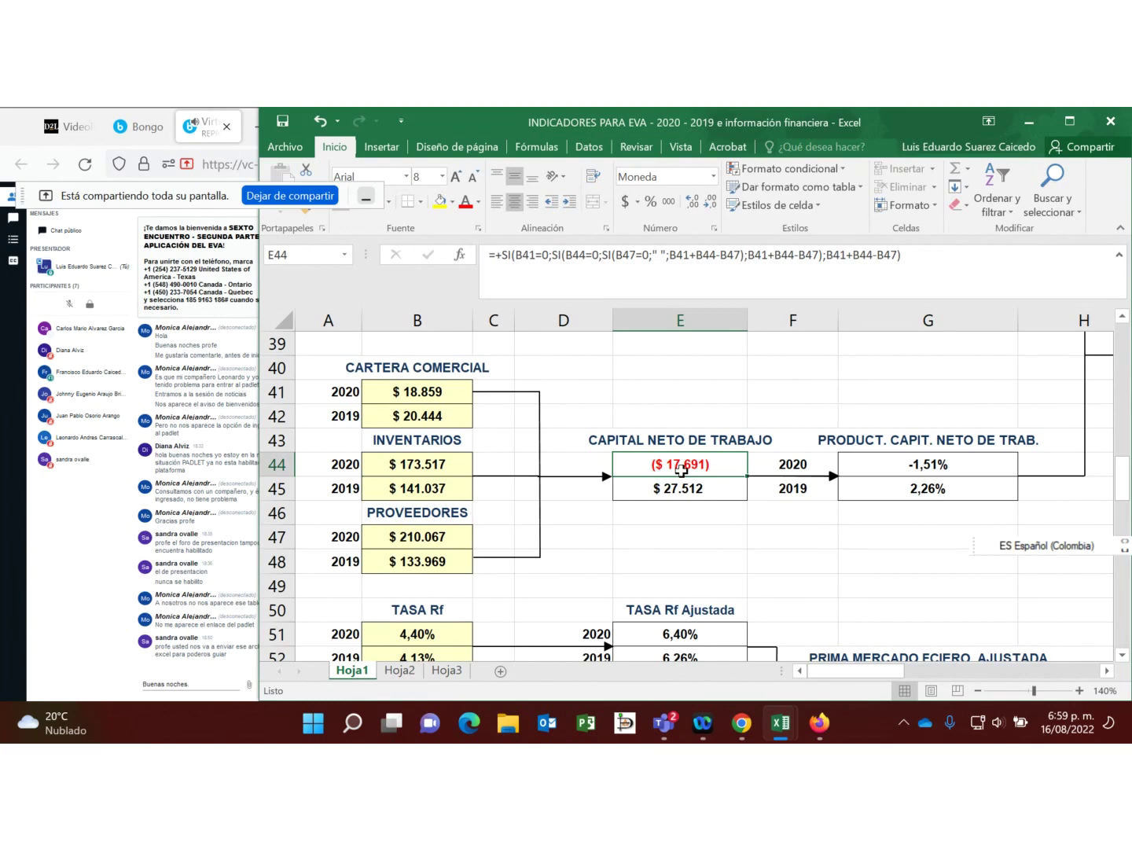
pyautogui.click(681, 490)
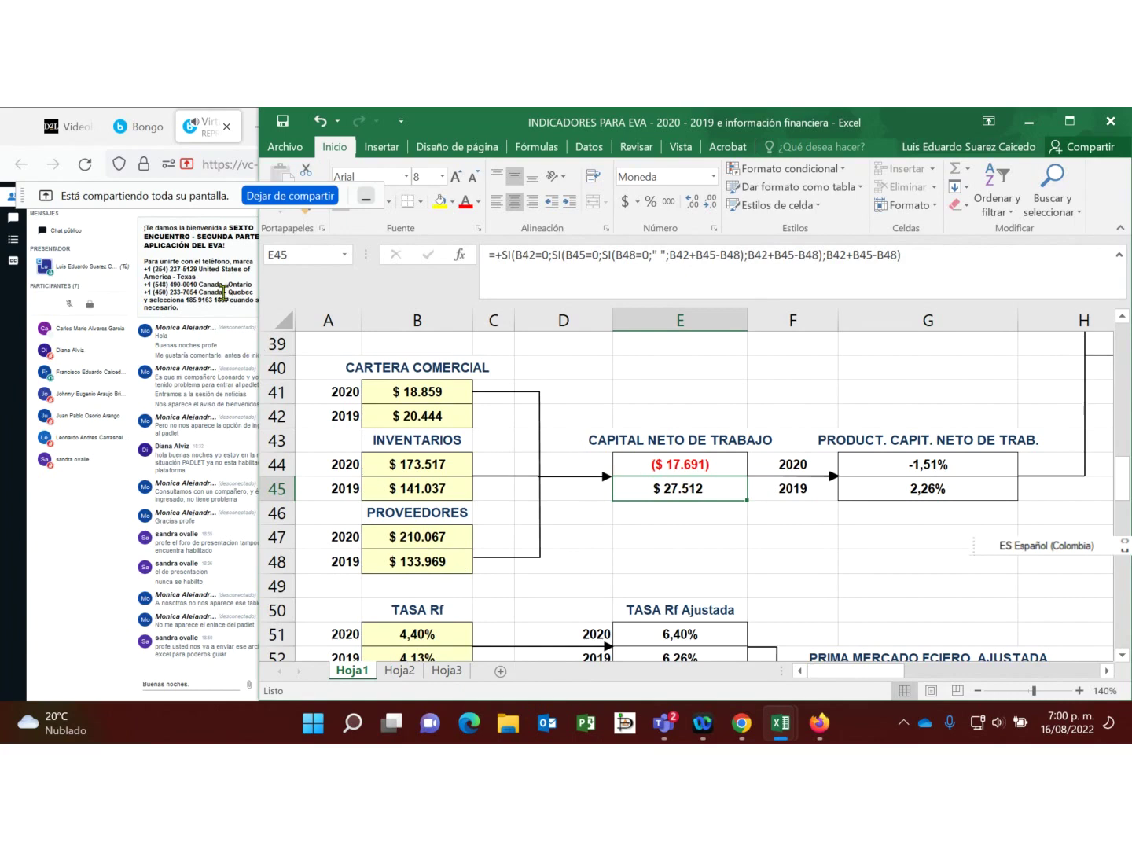
# Step: Undo both changes to the 2020 PROVEEDORES amount and review the CAPITAL NETO DE TRABAJO cells for 2020 and 2019
pyautogui.click(321, 121)
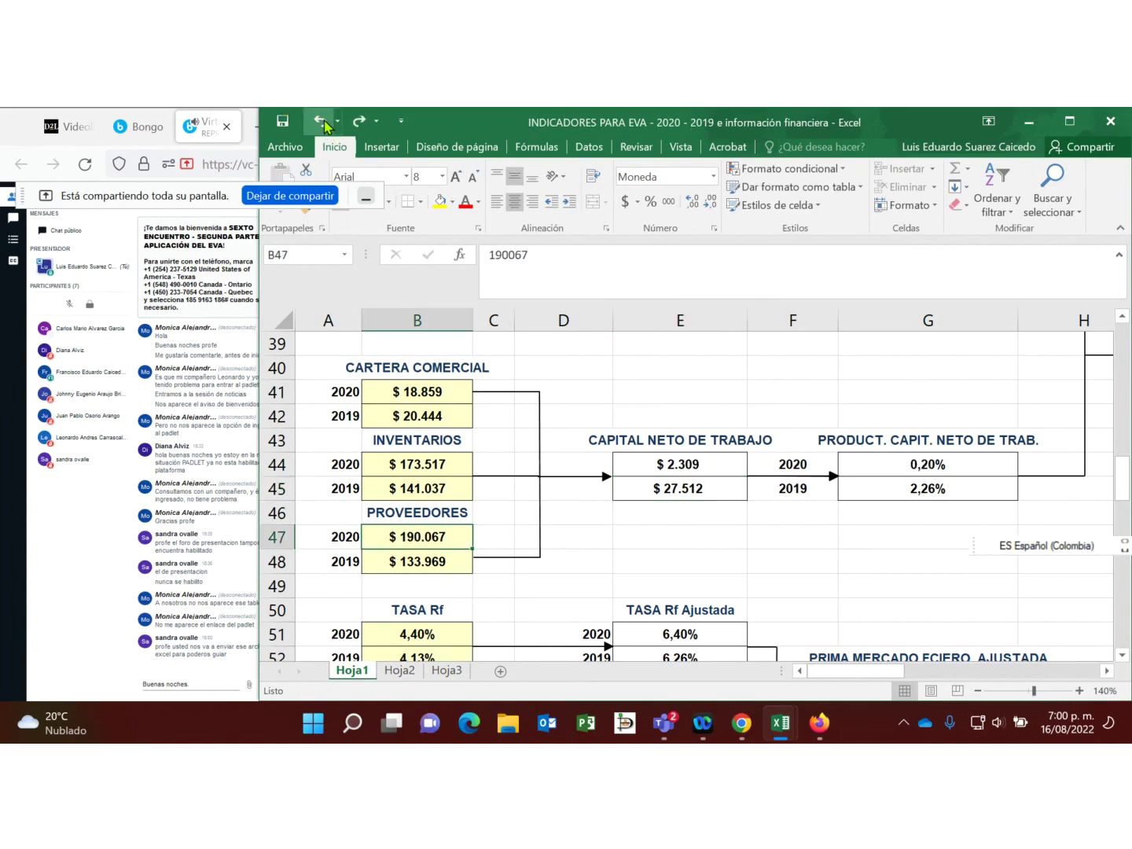
pyautogui.click(321, 121)
pyautogui.click(669, 466)
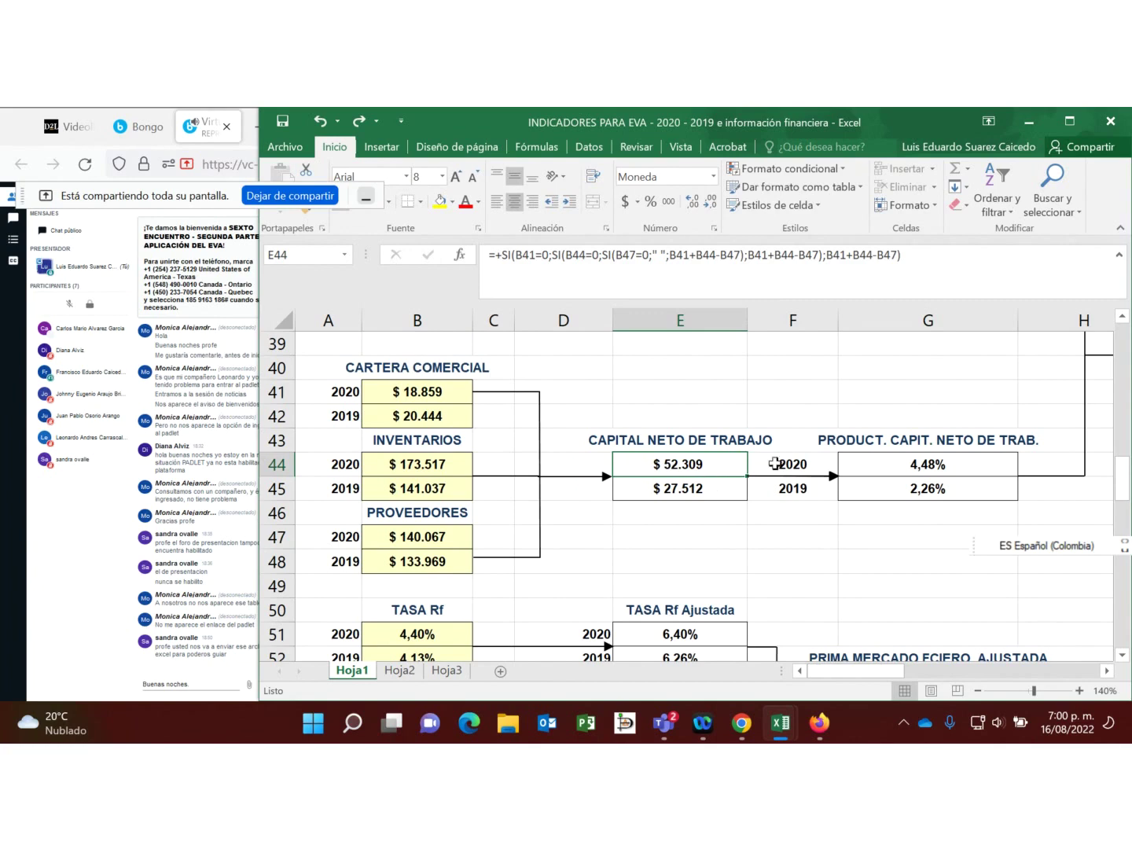
pyautogui.click(693, 494)
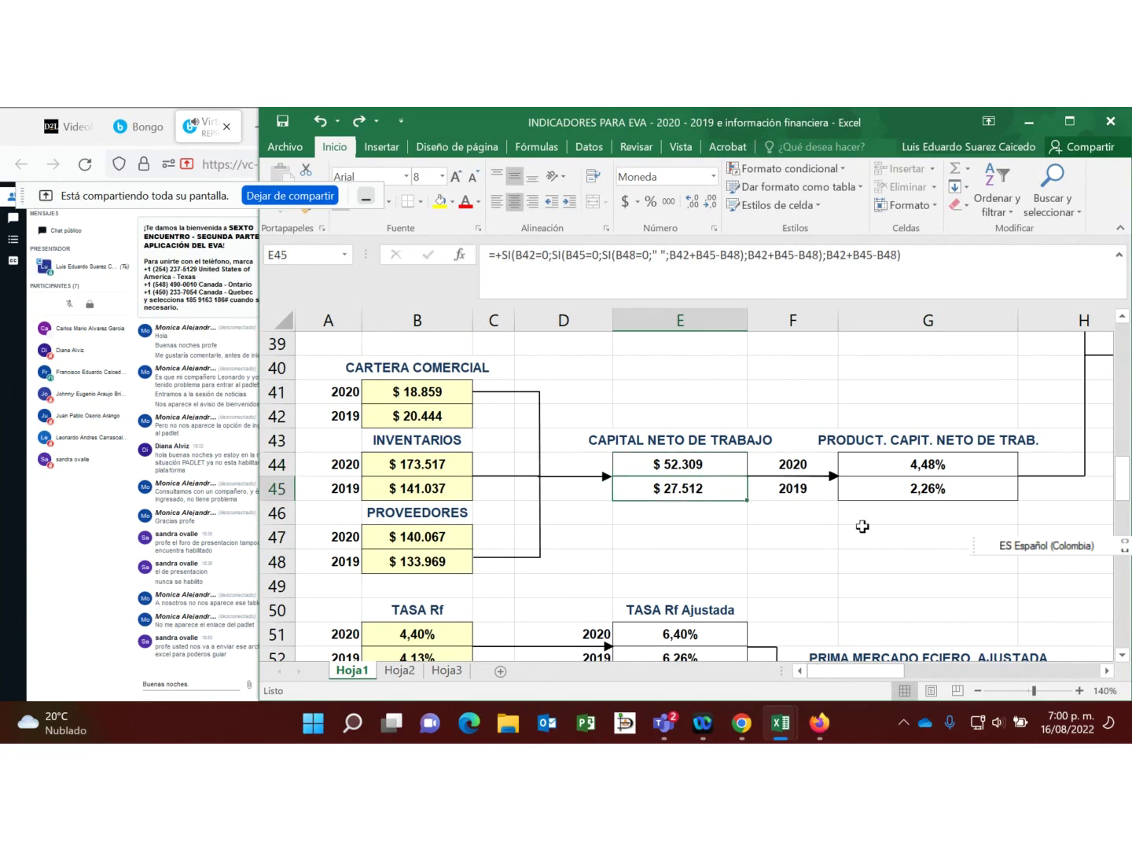
# Step: Review the PRODUCT. CAPIT. NETO DE TRAB. formulas of both years and compare the 2020 percentage with the 2020 MARGEN EBITDA
pyautogui.click(929, 468)
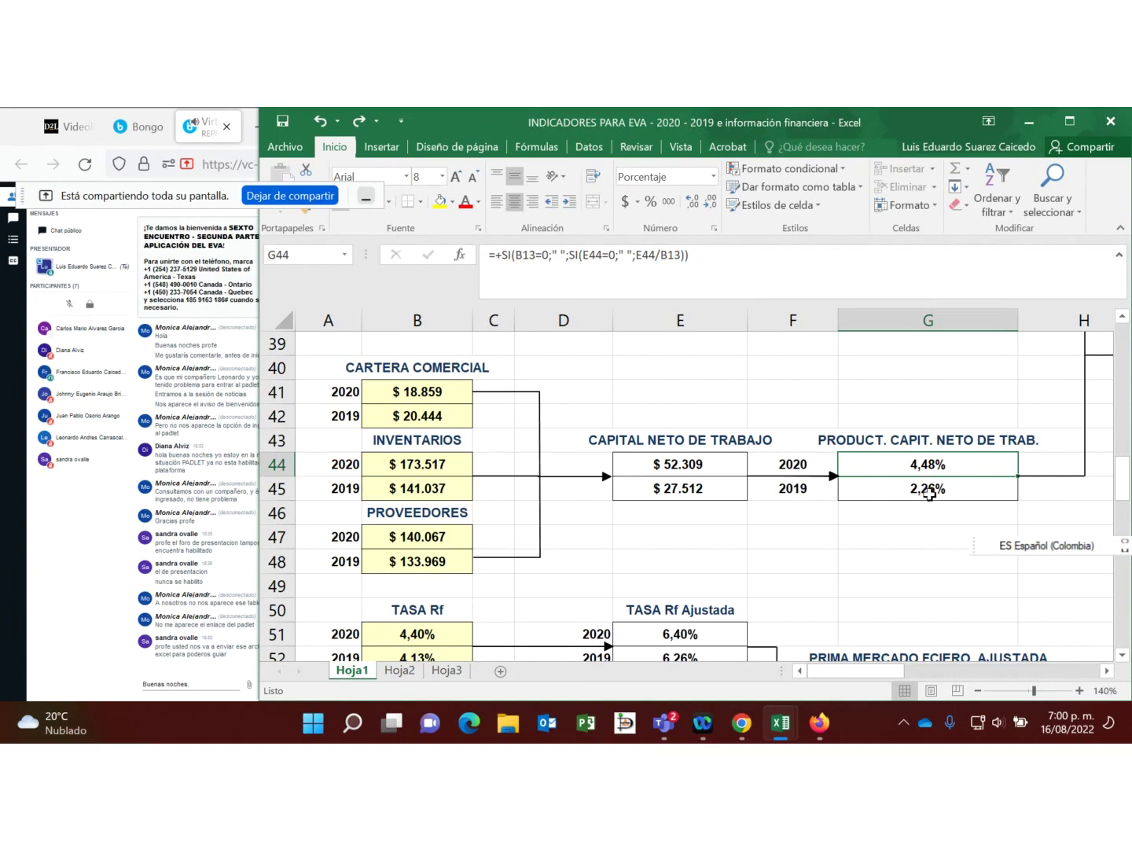
pyautogui.scroll(2, 929, 494)
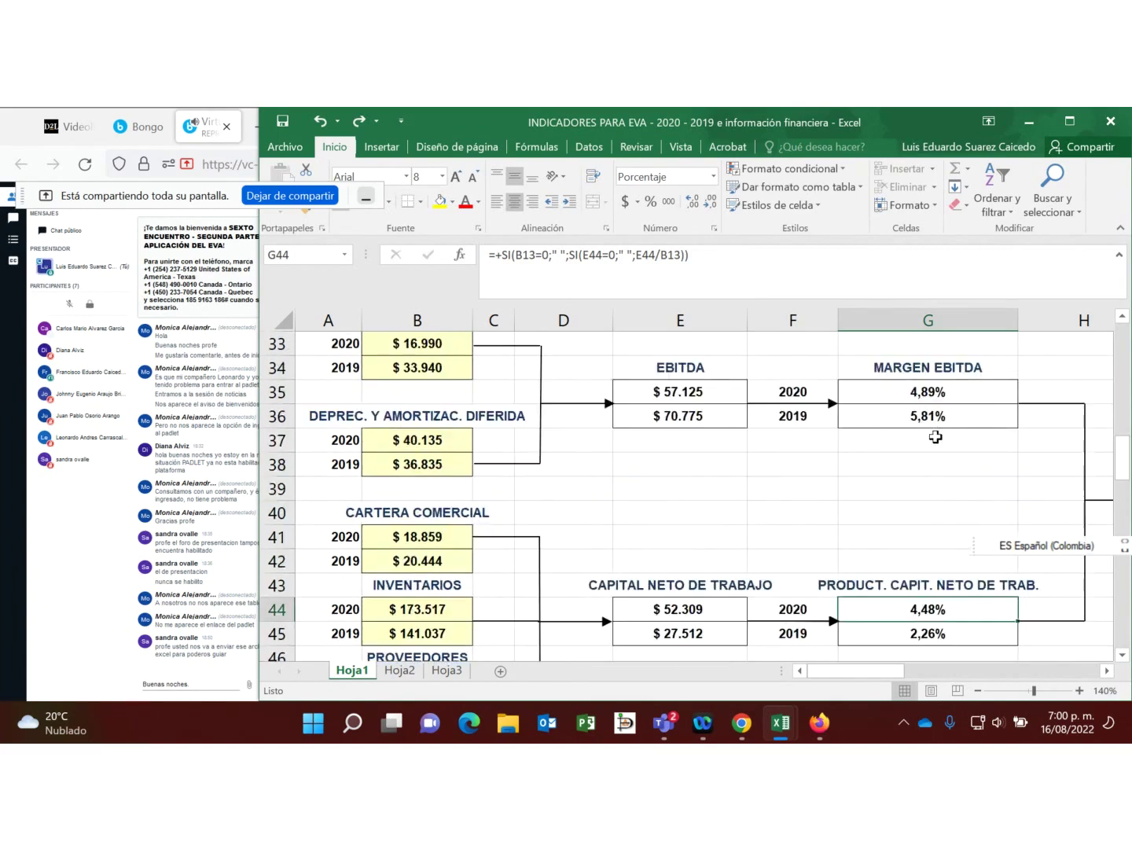
pyautogui.click(933, 632)
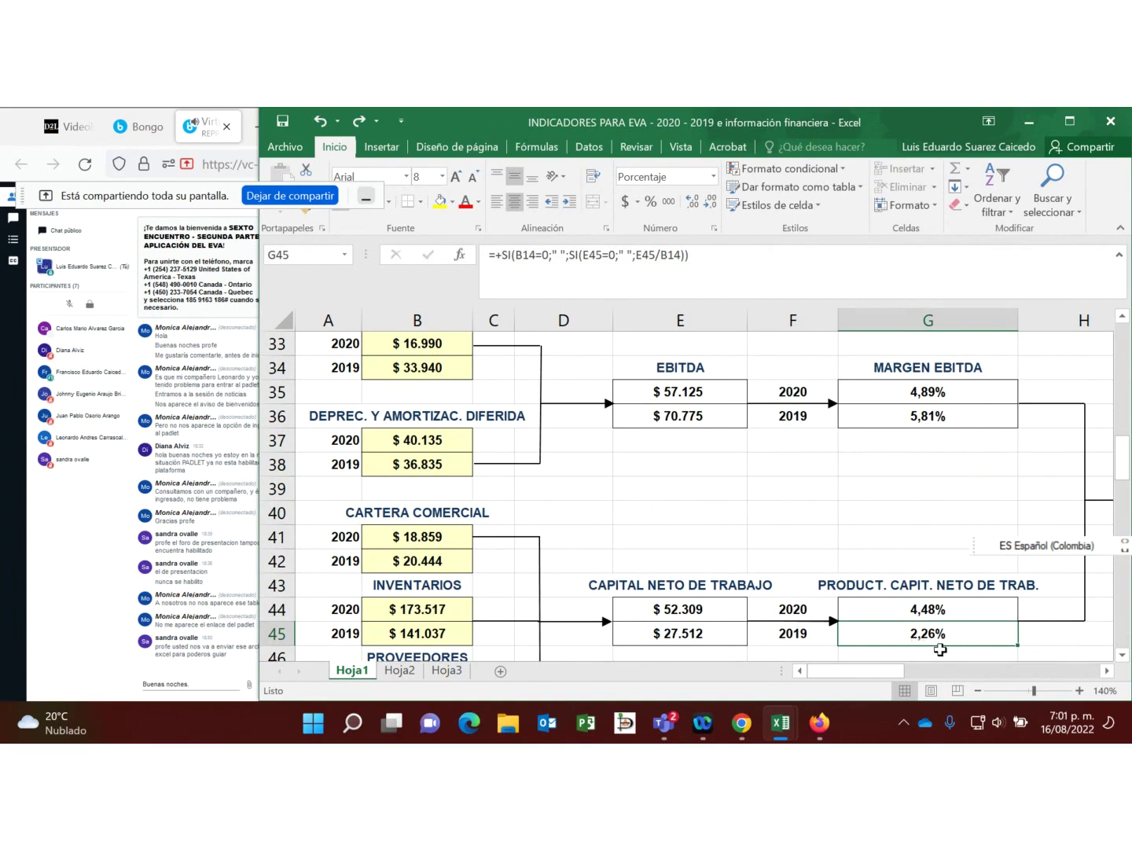
pyautogui.click(936, 610)
pyautogui.click(928, 393)
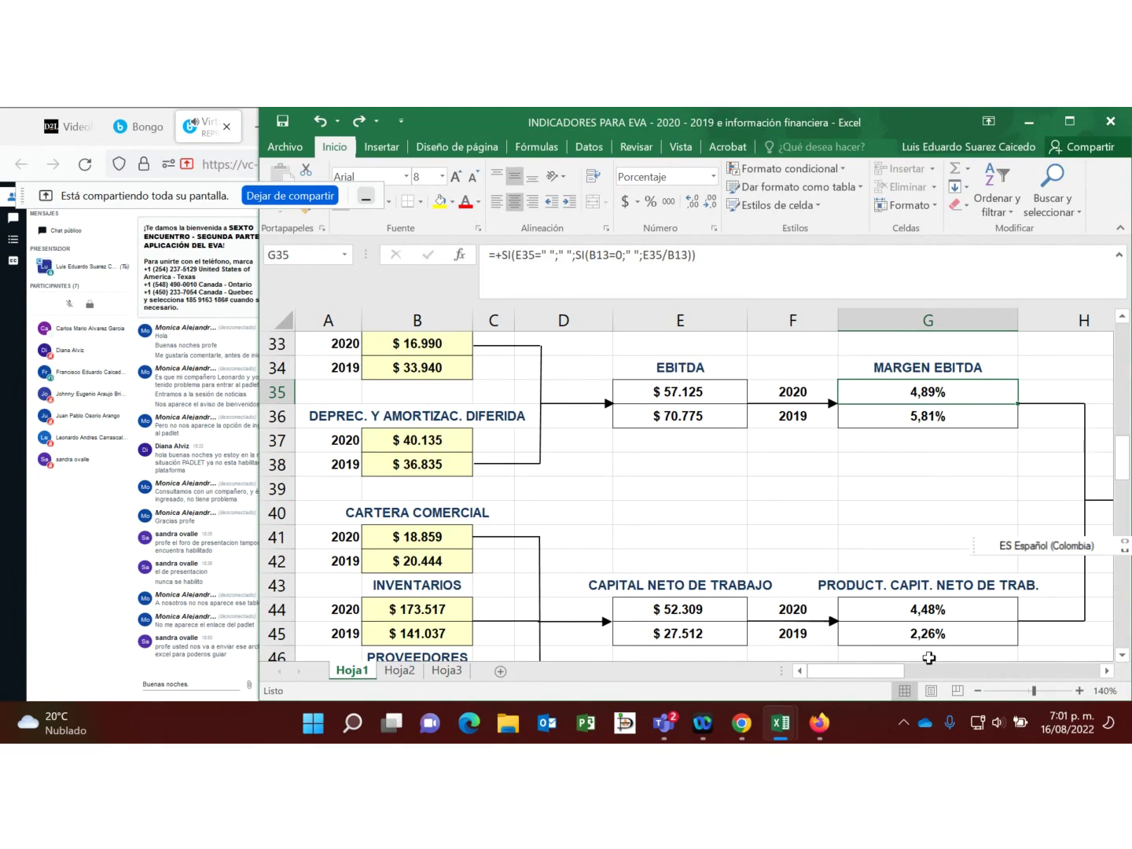
# Step: Relate the 2020 EBITDA and CAPITAL NETO DE TRABAJO to the 2020 PALANCA DE CRECMTO. (PDC), examining its formula
pyautogui.click(1108, 671)
pyautogui.click(1108, 672)
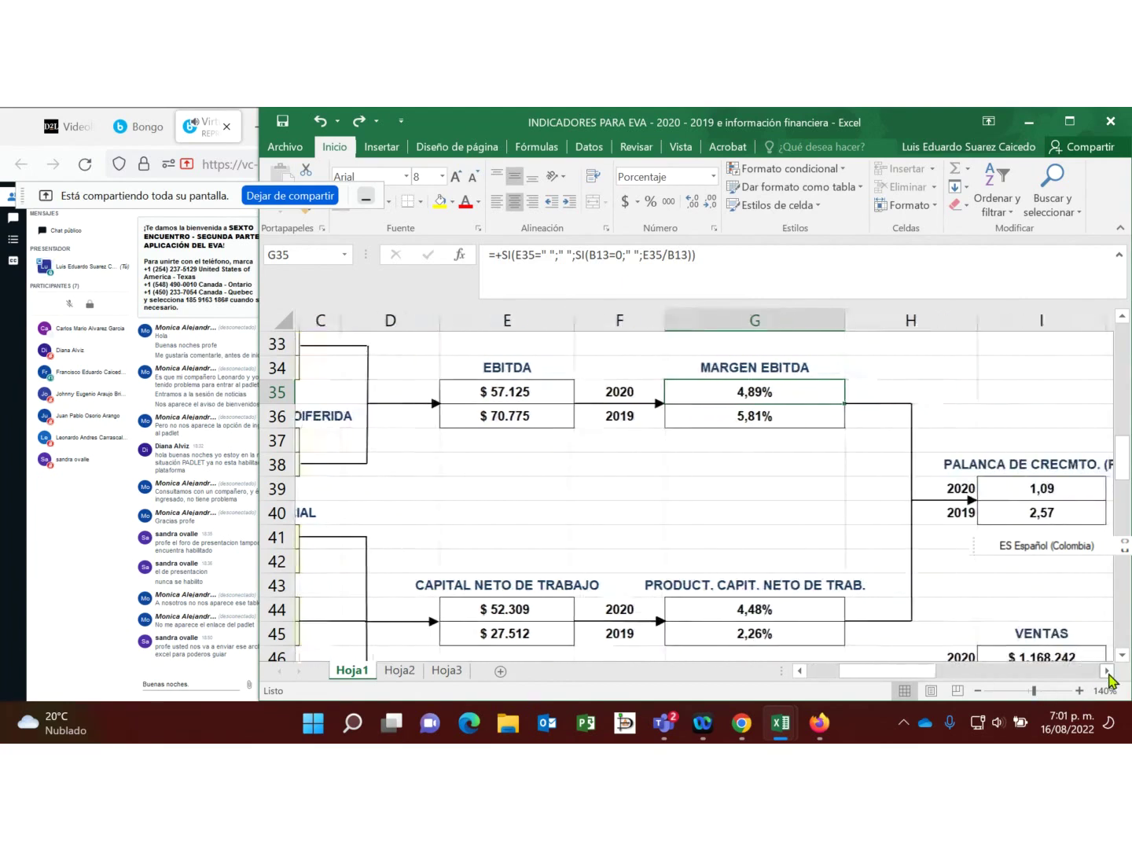
pyautogui.click(1108, 672)
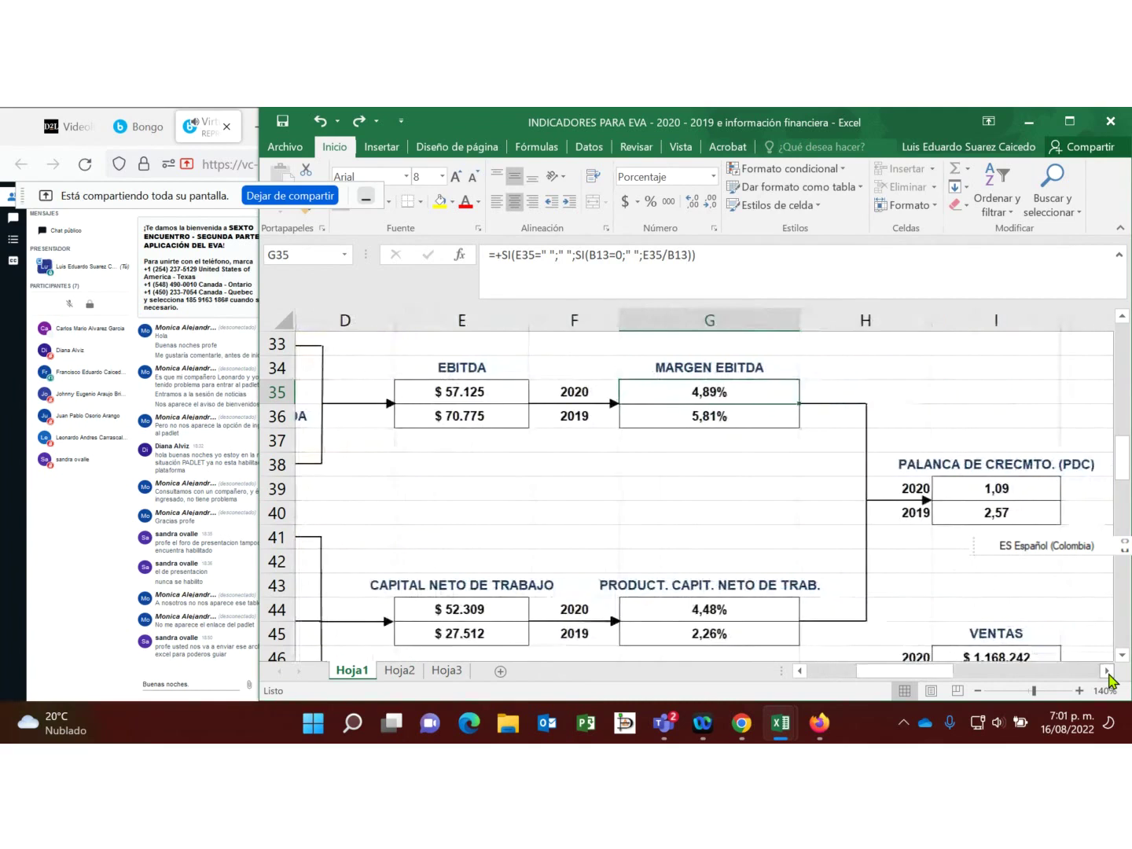
pyautogui.click(464, 398)
pyautogui.click(466, 615)
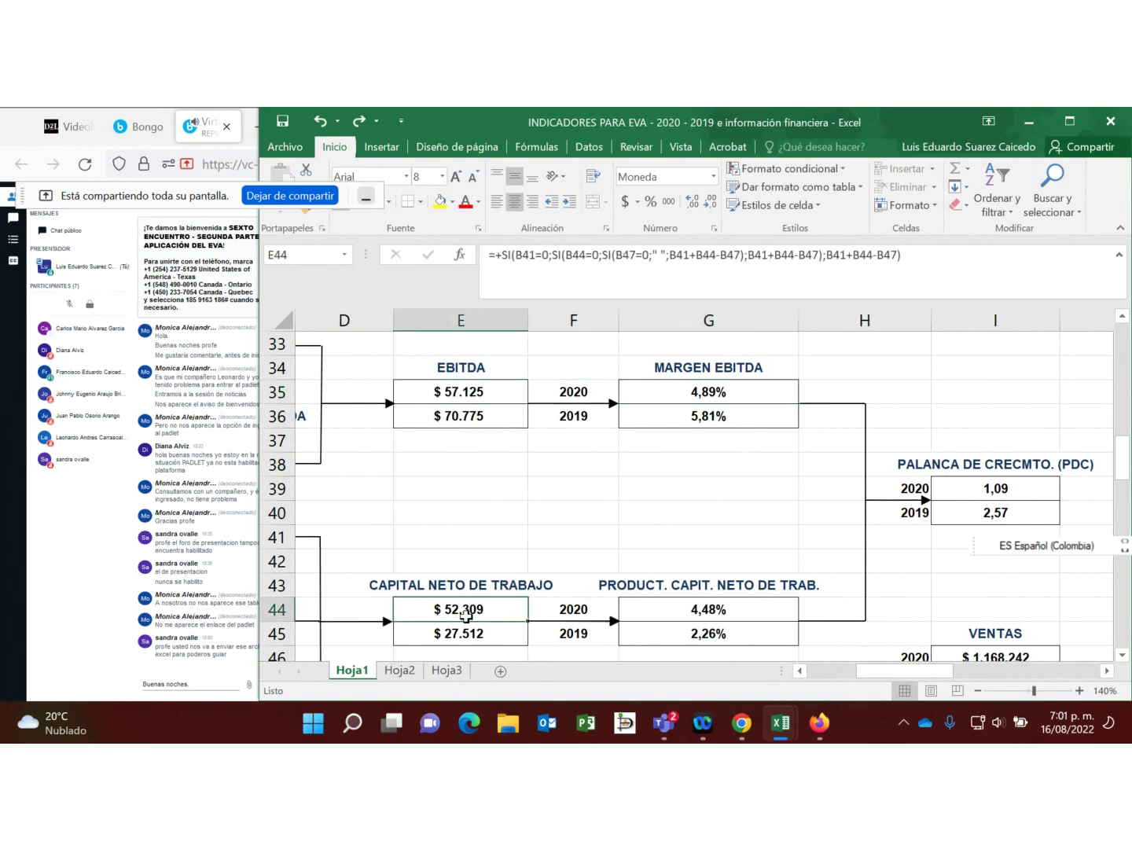
pyautogui.click(958, 494)
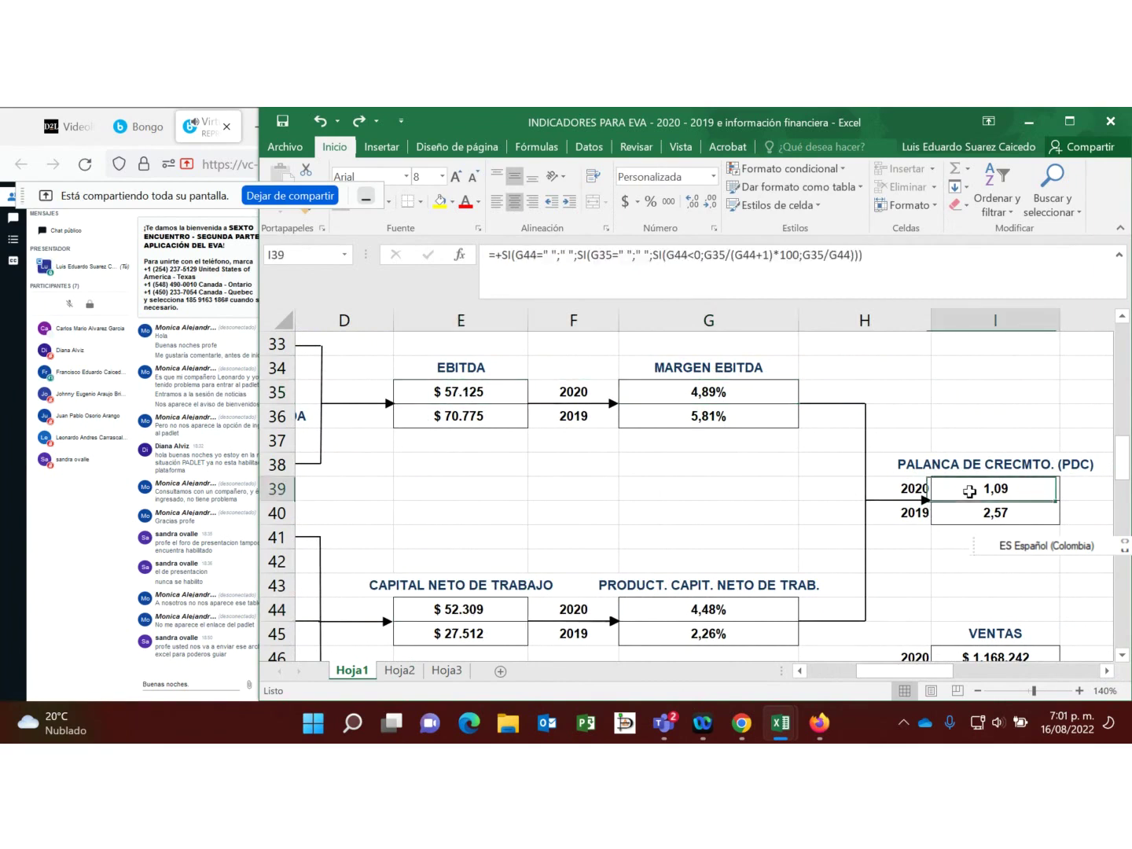
# Step: Compare the 2020 MARGEN EBITDA with PRODUCT. CAPIT. NETO DE TRAB., and the 2020 EBITDA with CAPITAL NETO DE TRABAJO
pyautogui.click(726, 399)
pyautogui.click(717, 607)
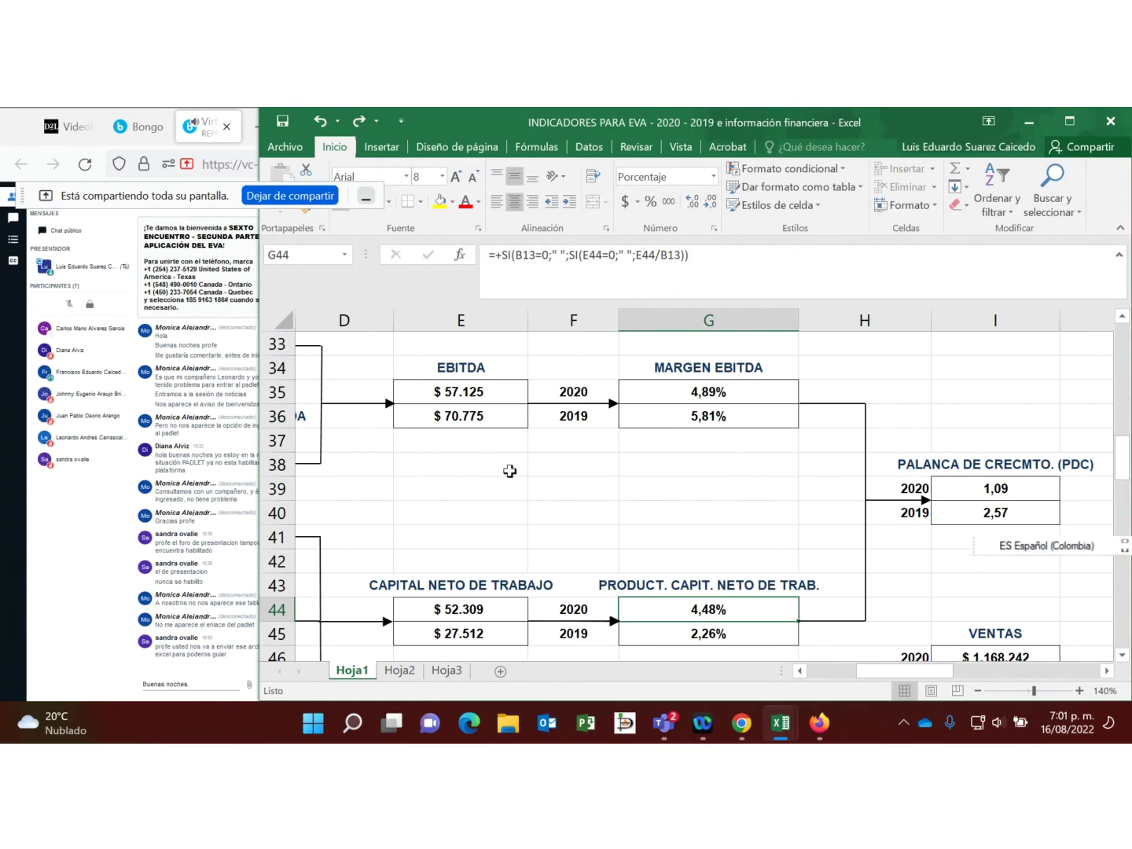
pyautogui.click(483, 388)
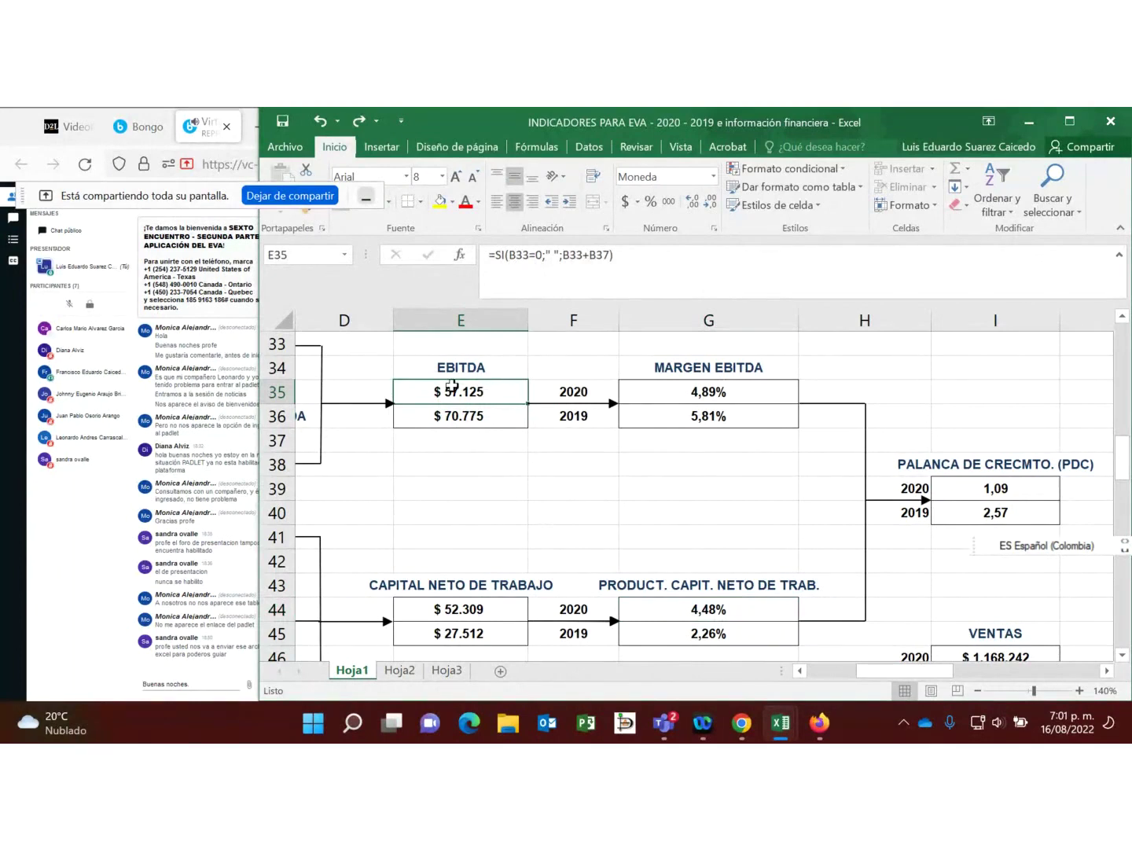
pyautogui.click(453, 613)
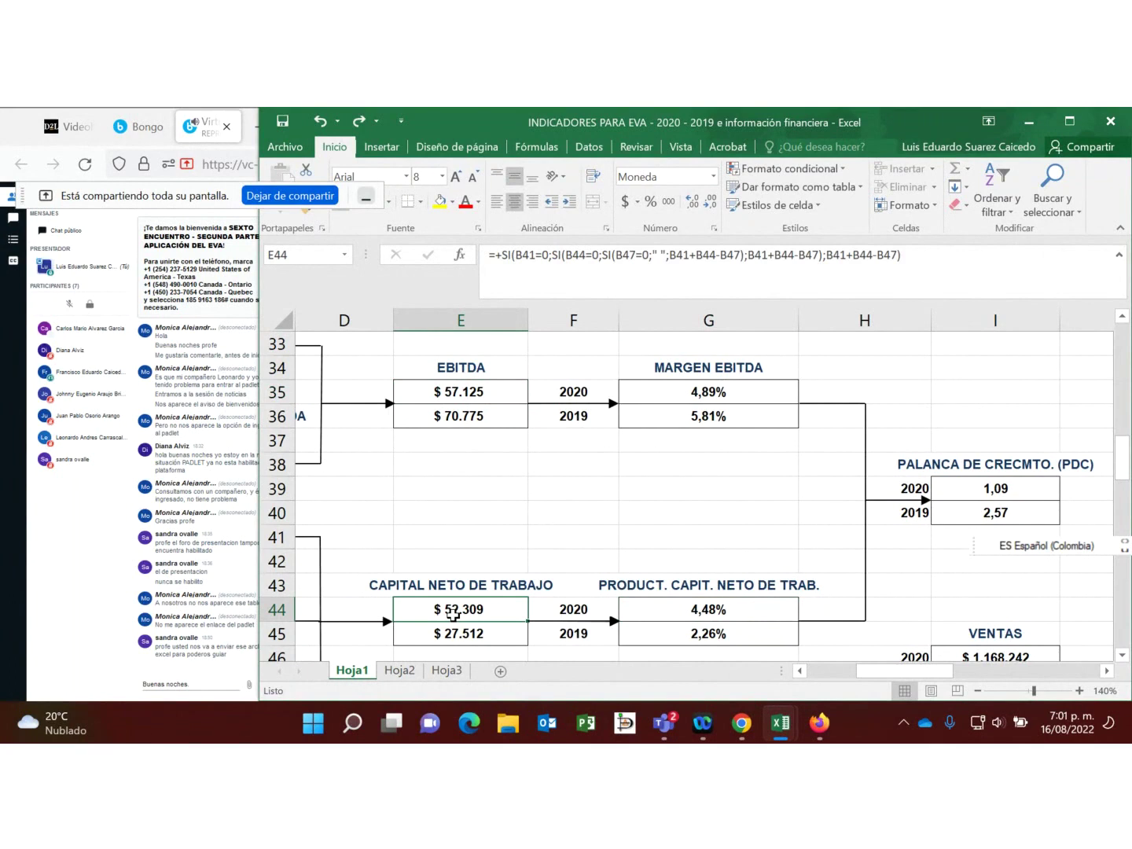
# Step: Check the 2020 EBITDA and CAPITAL NETO DE TRABAJO formulas against the 2020 PALANCA DE CRECMTO. (PDC) formula
pyautogui.click(468, 391)
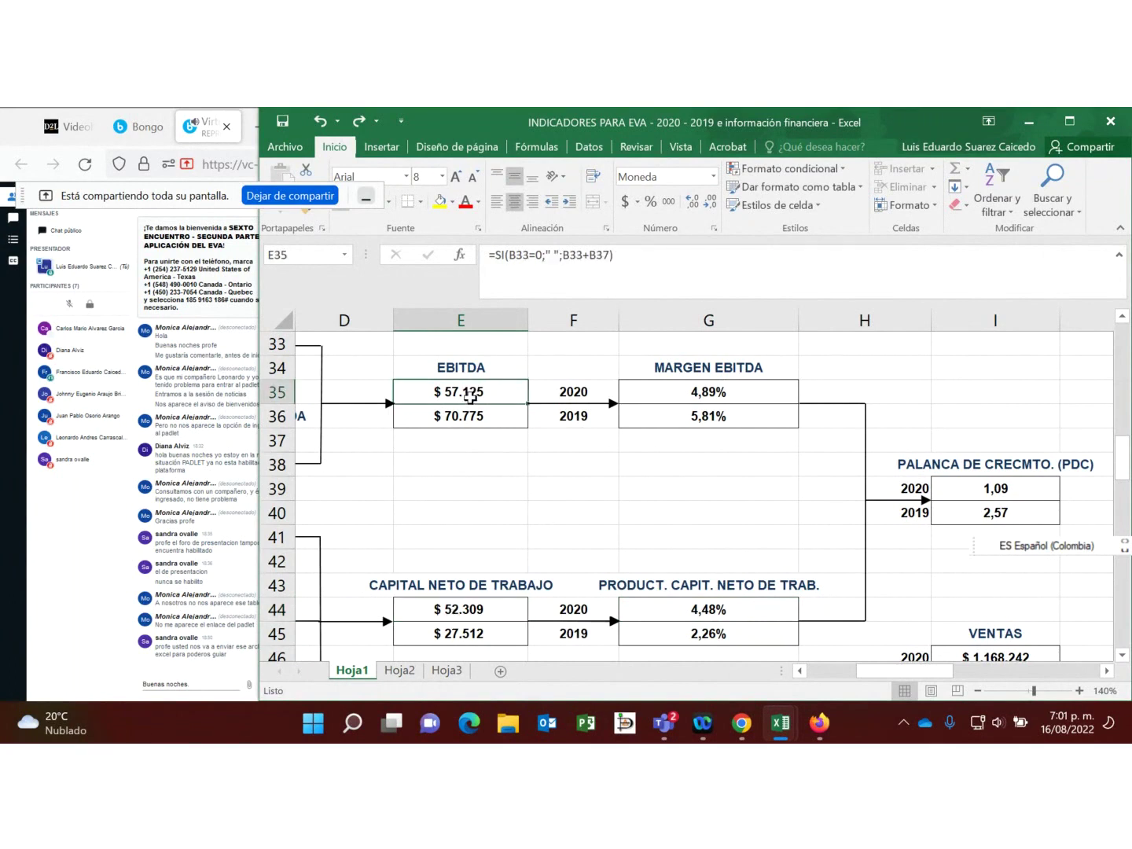
pyautogui.click(466, 607)
pyautogui.click(456, 397)
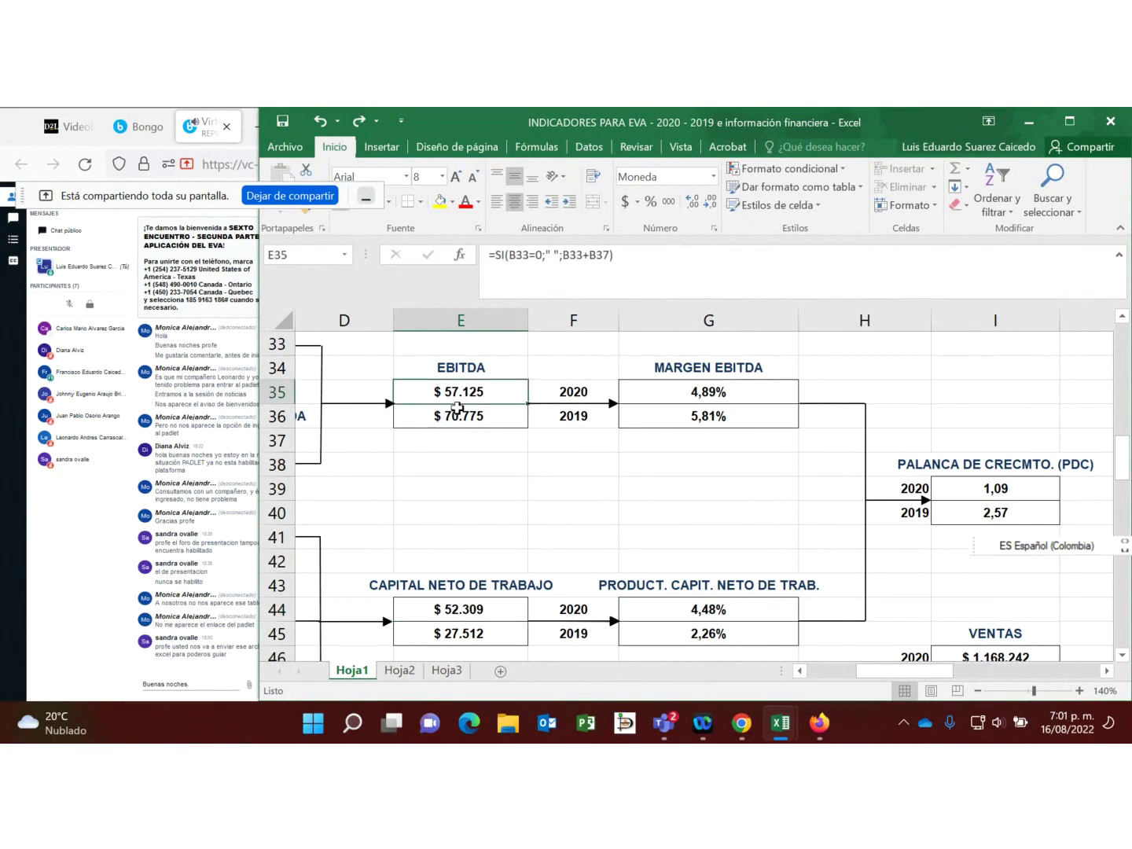
pyautogui.click(487, 625)
pyautogui.click(999, 489)
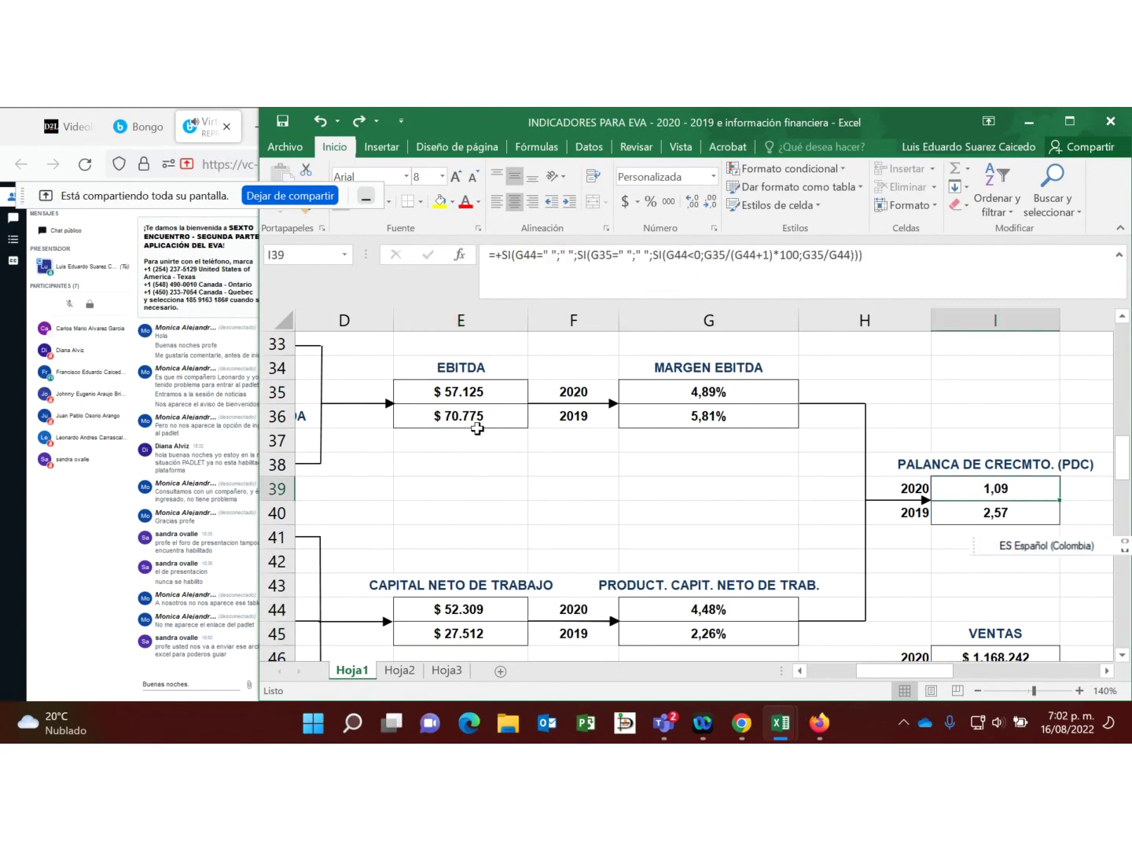
# Step: Review the 2019 EBITDA and CAPITAL NETO DE TRABAJO cells together with the 2019 PALANCA DE CRECMTO. (PDC) formula
pyautogui.click(468, 422)
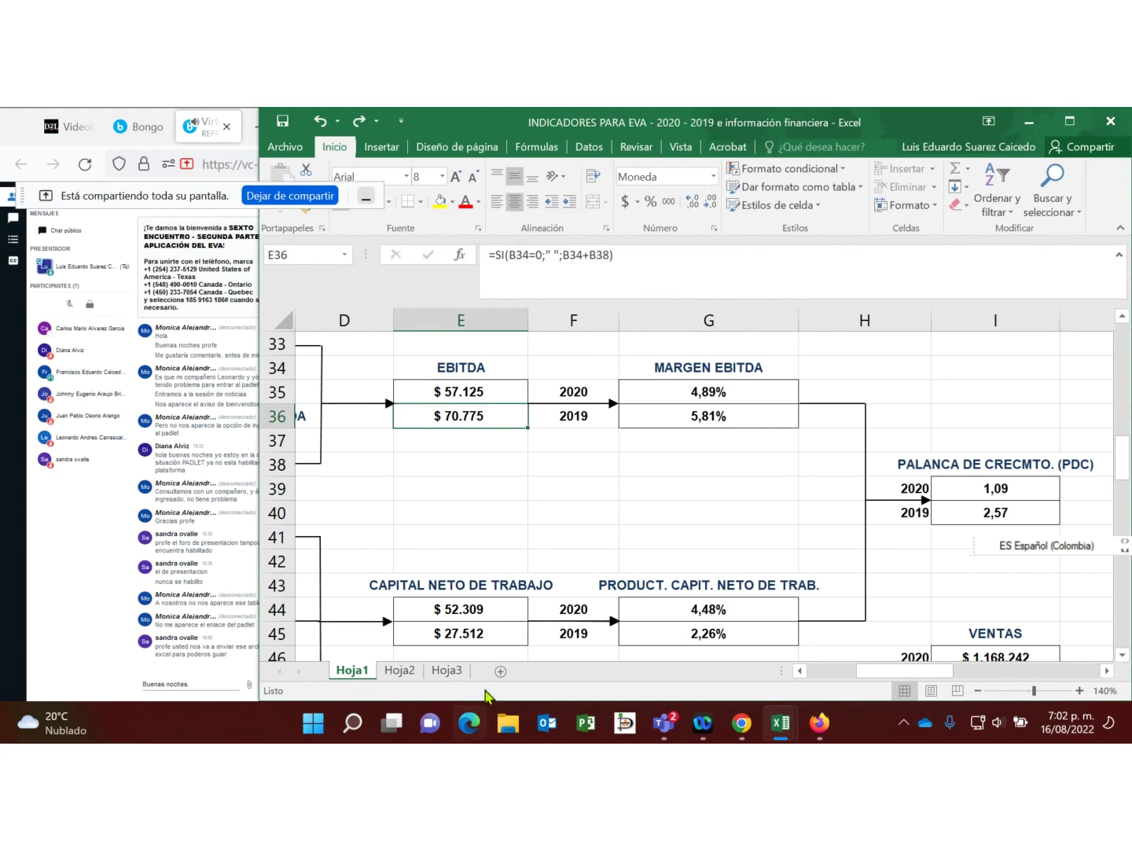
pyautogui.click(471, 639)
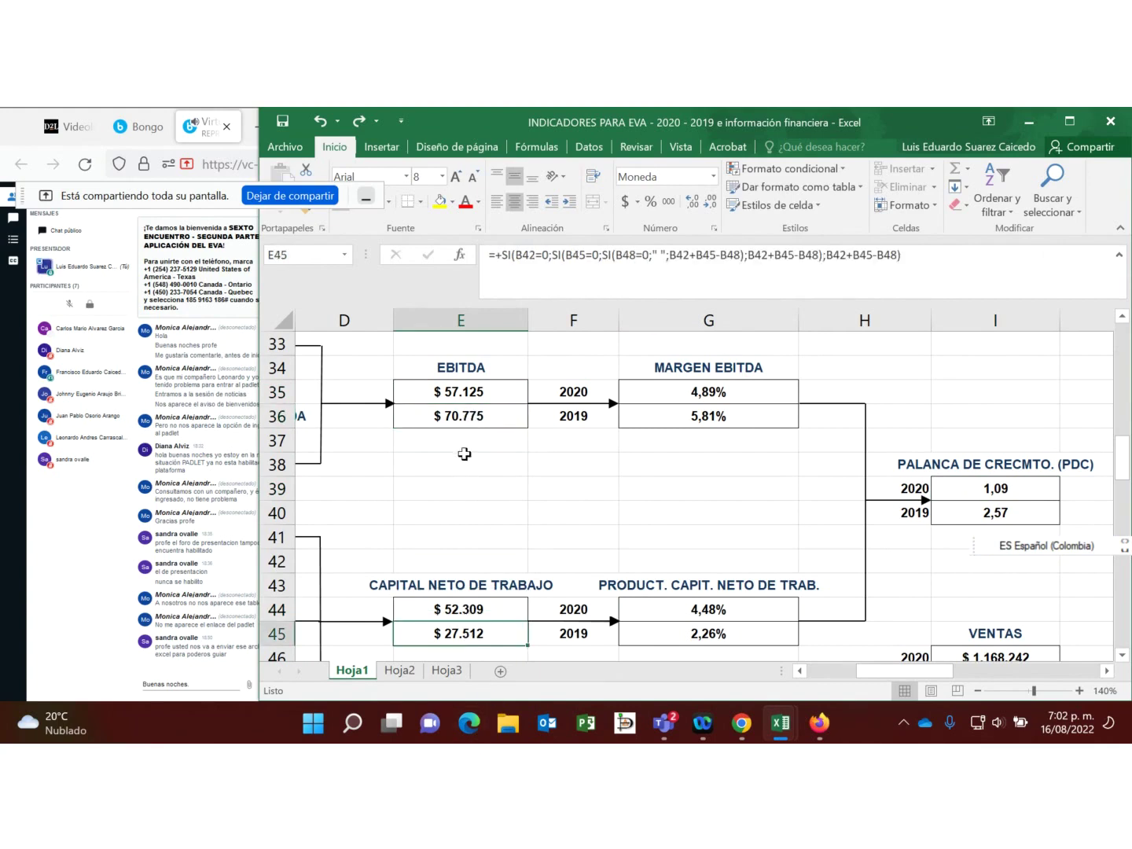
pyautogui.click(472, 425)
pyautogui.click(443, 633)
pyautogui.click(1013, 513)
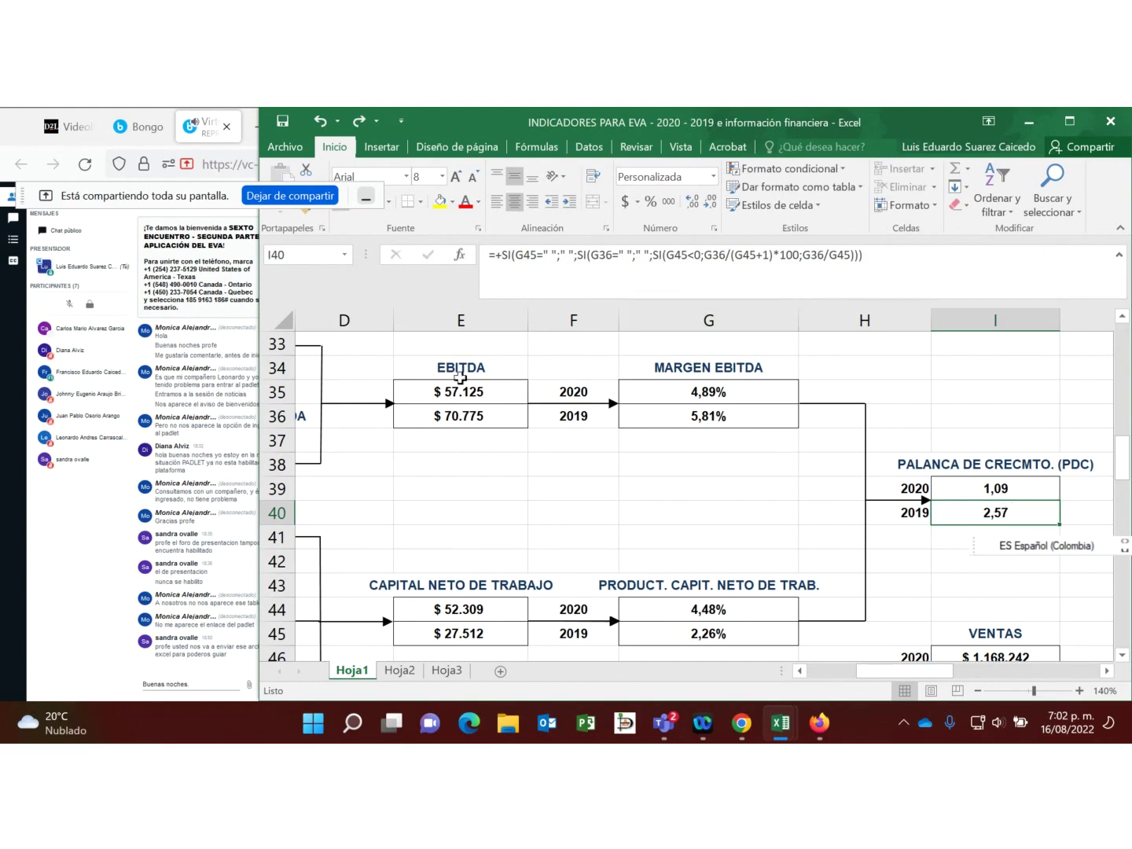
# Step: Compare the PDC results for both years, tracing 2019 back to MARGEN EBITDA and PRODUCT. CAPIT. NETO DE TRAB
pyautogui.click(1004, 489)
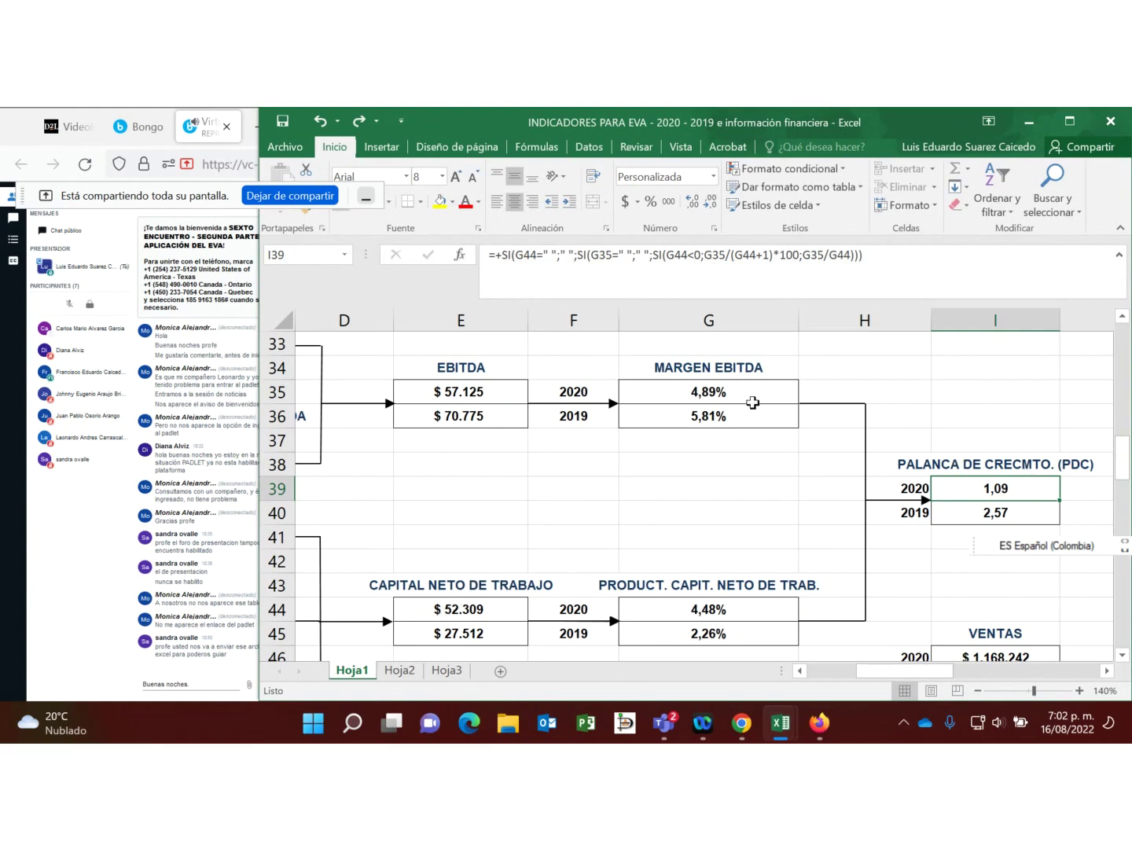
pyautogui.click(997, 511)
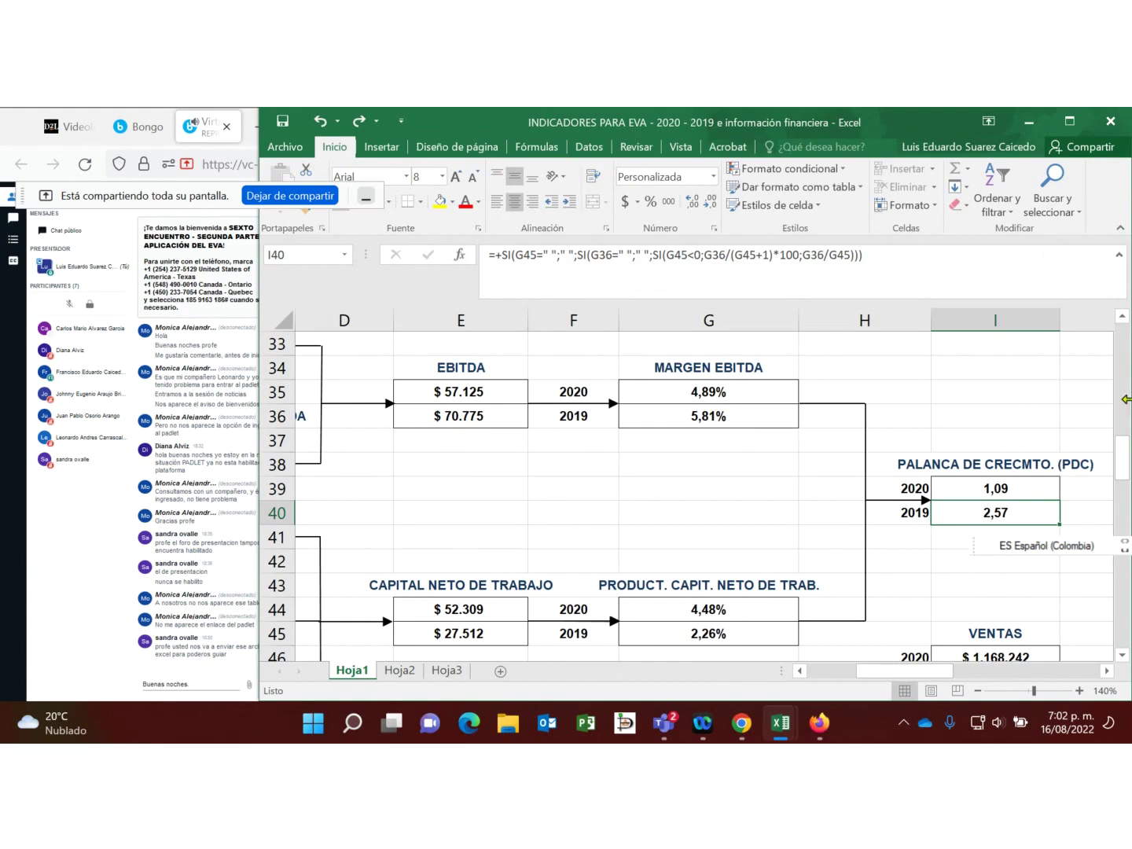
pyautogui.click(706, 418)
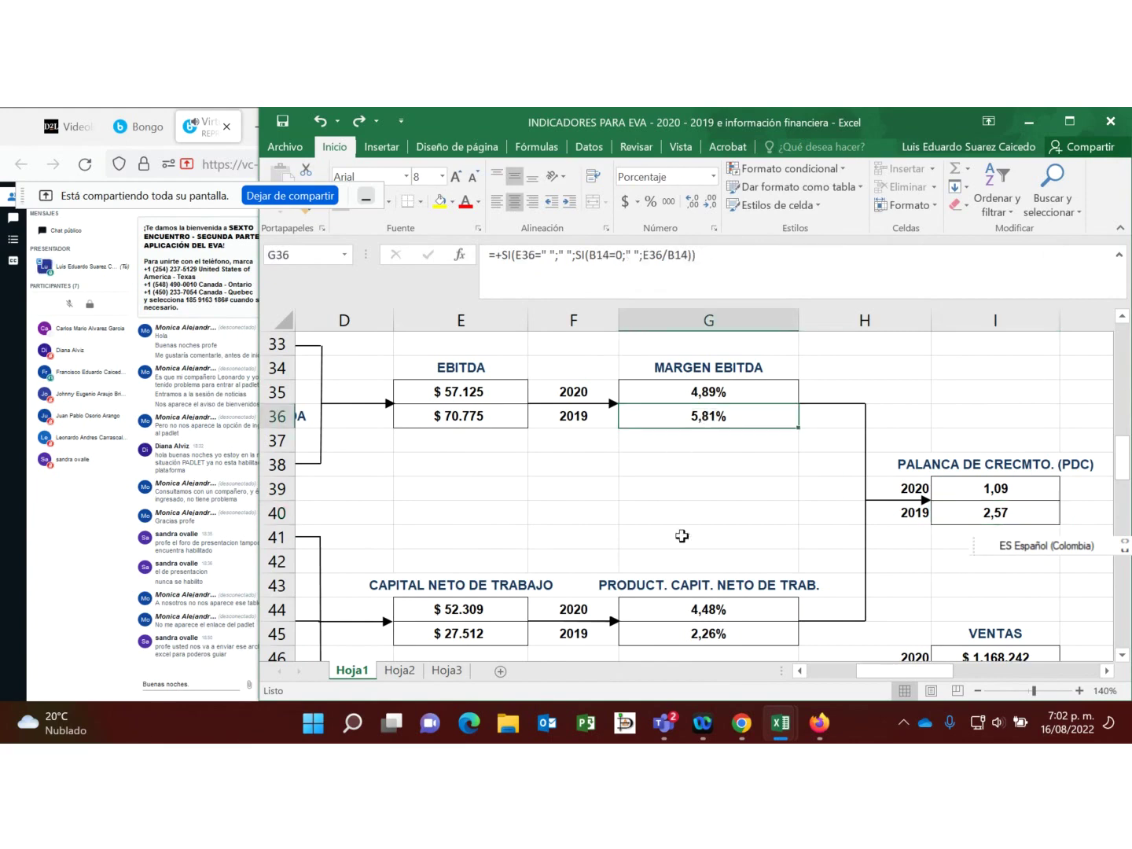
pyautogui.click(703, 636)
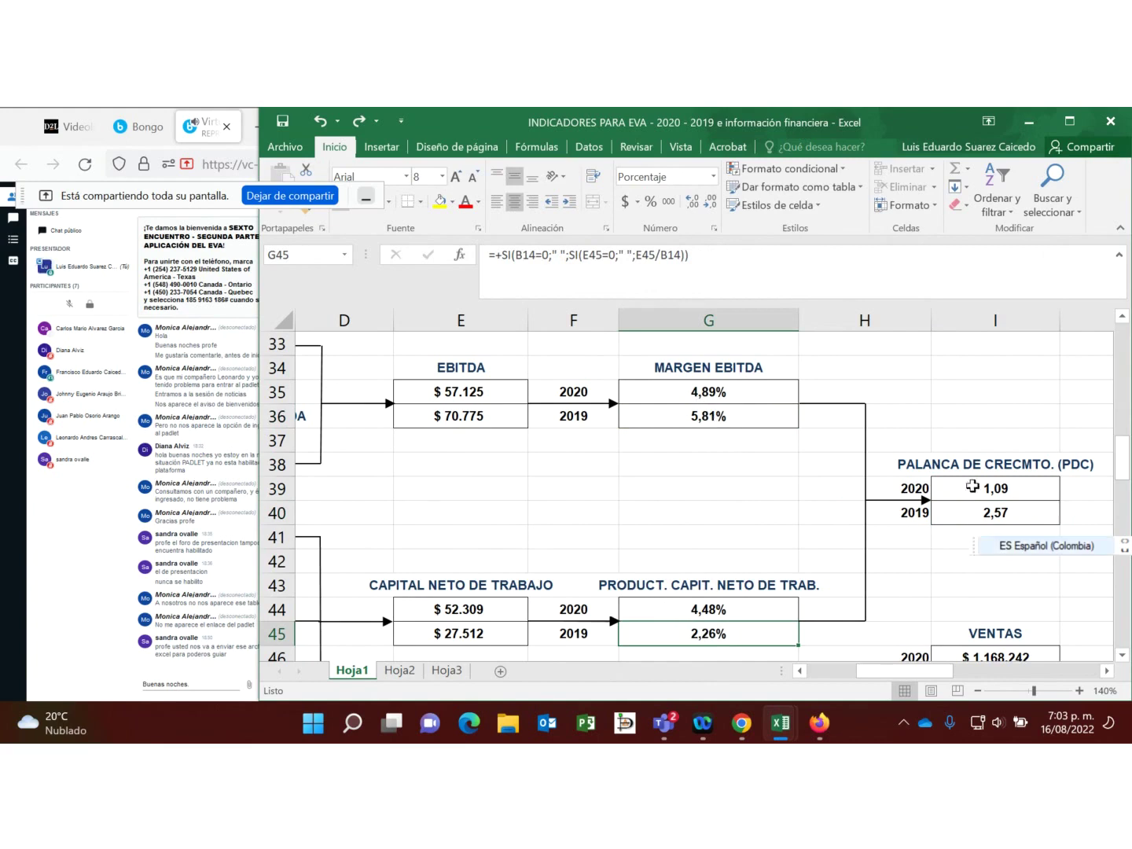
pyautogui.click(695, 417)
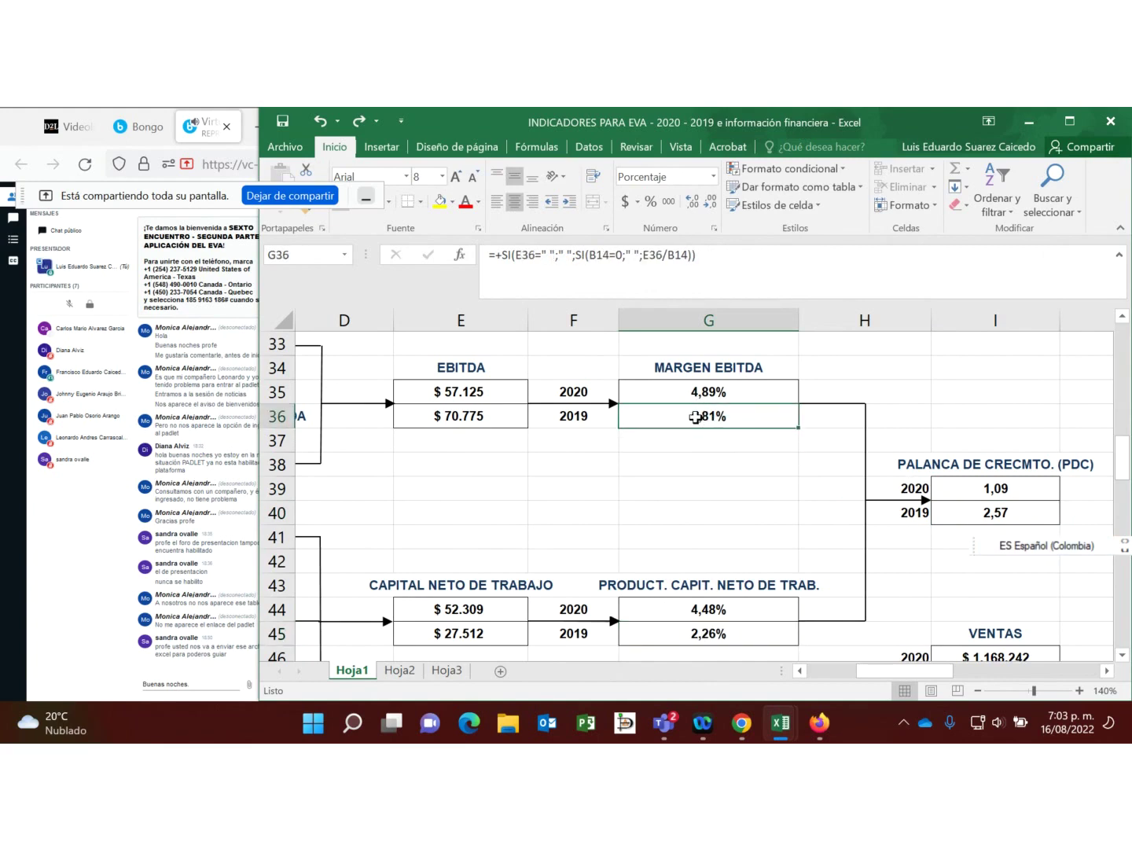
pyautogui.click(705, 631)
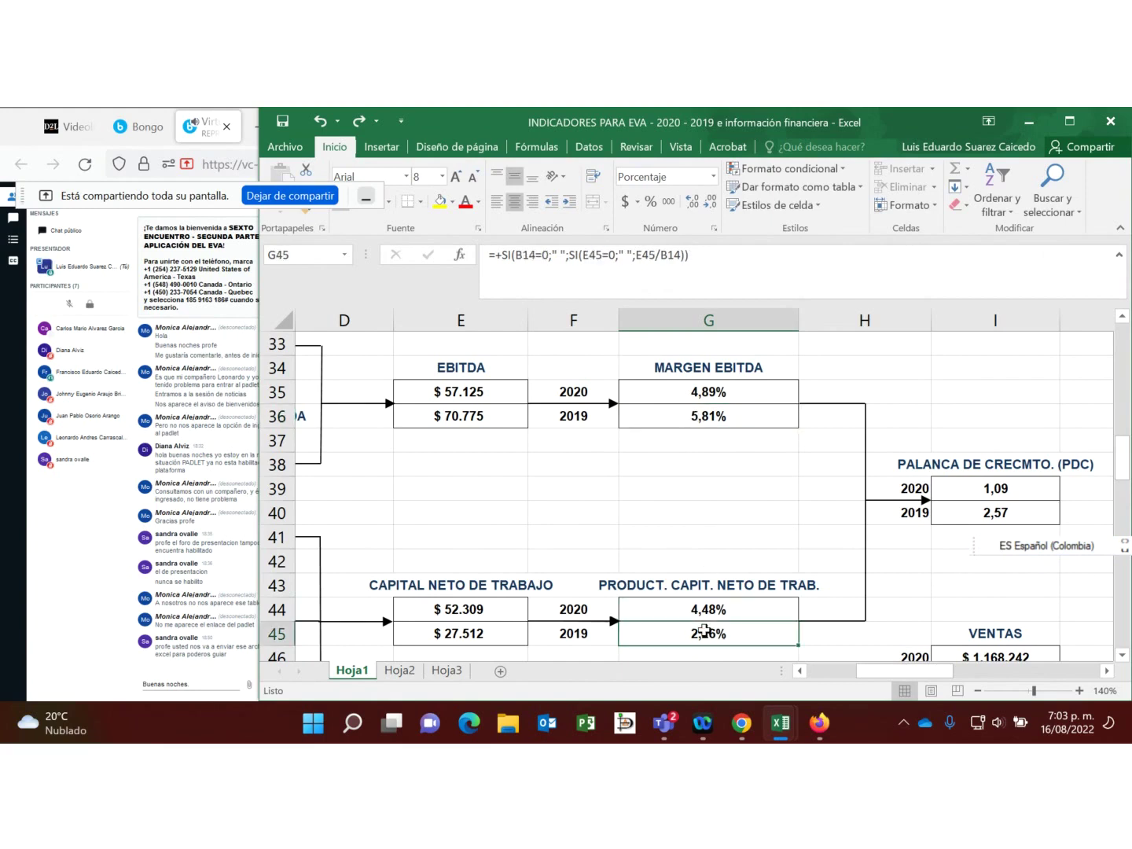
pyautogui.click(997, 514)
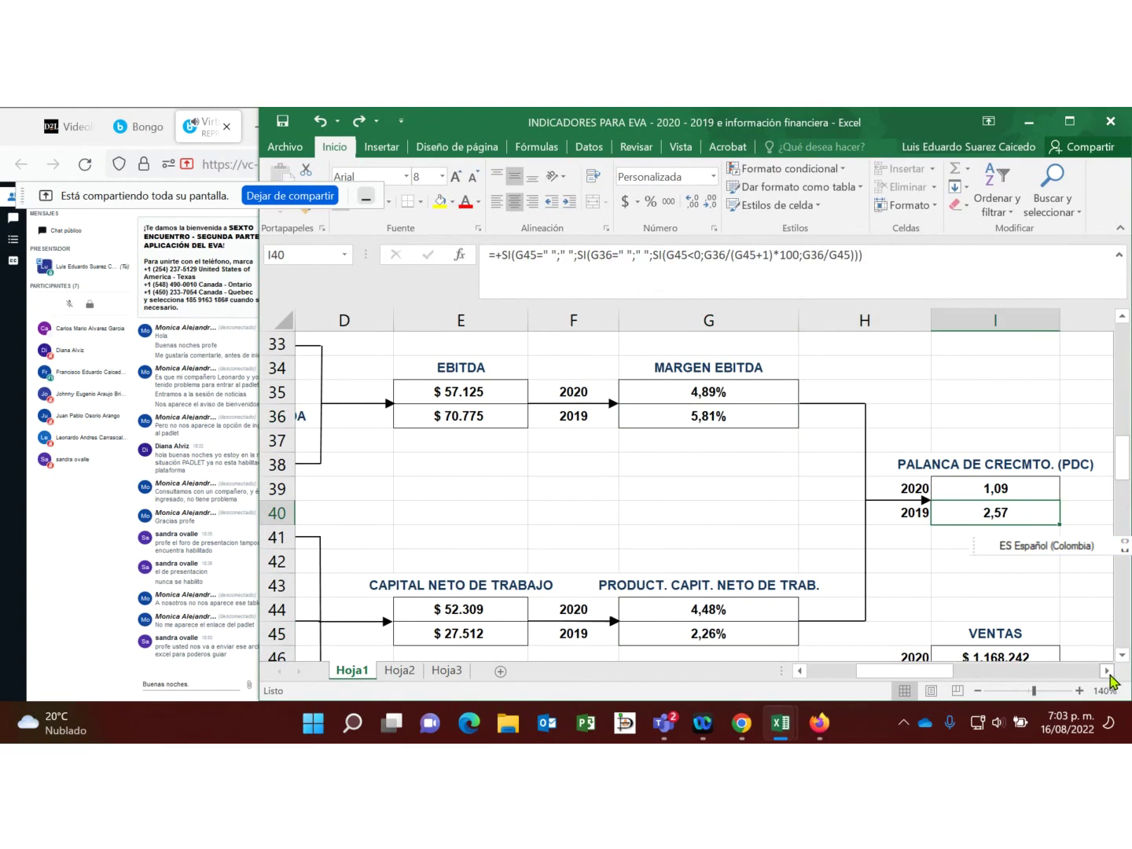
# Step: Examine the PALANCA DE CRECMTO. (PDC) block, including its heading and the 2020 formula in I39
pyautogui.click(1108, 671)
pyautogui.click(1108, 671)
pyautogui.click(799, 468)
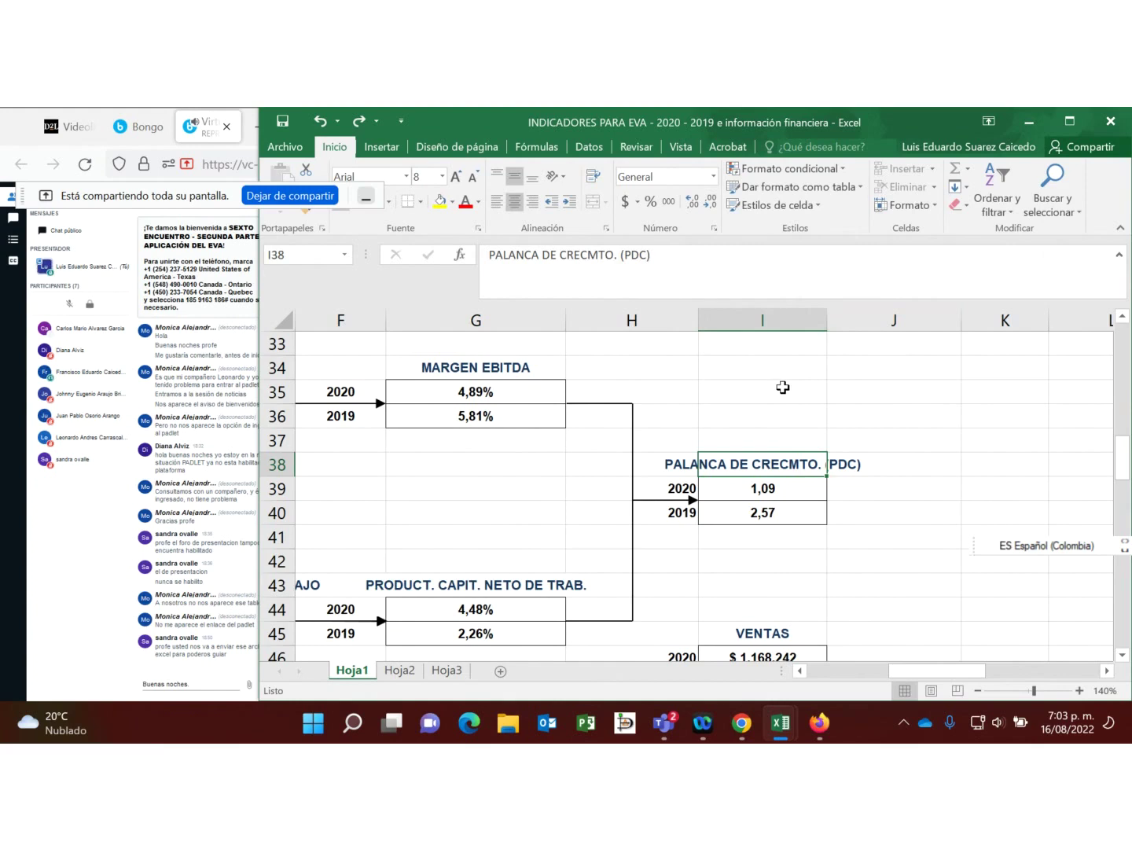
pyautogui.click(780, 420)
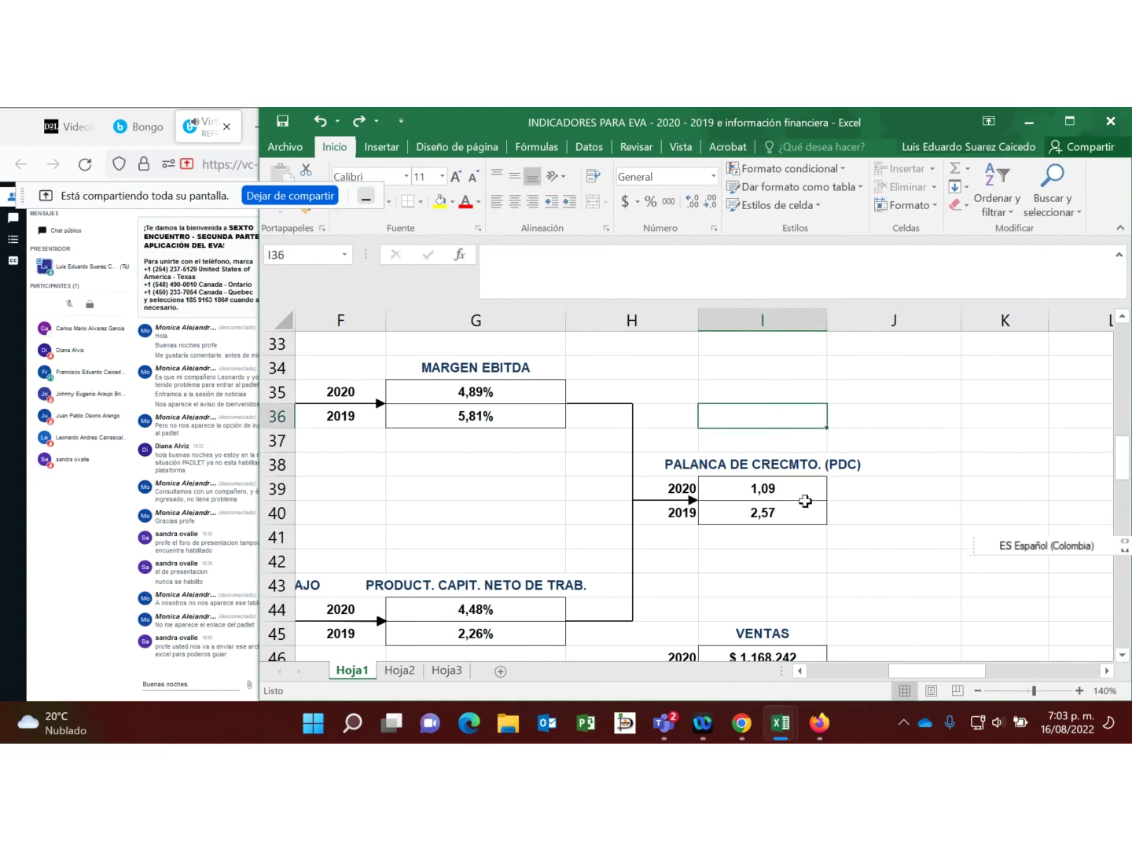
pyautogui.click(871, 495)
pyautogui.click(783, 488)
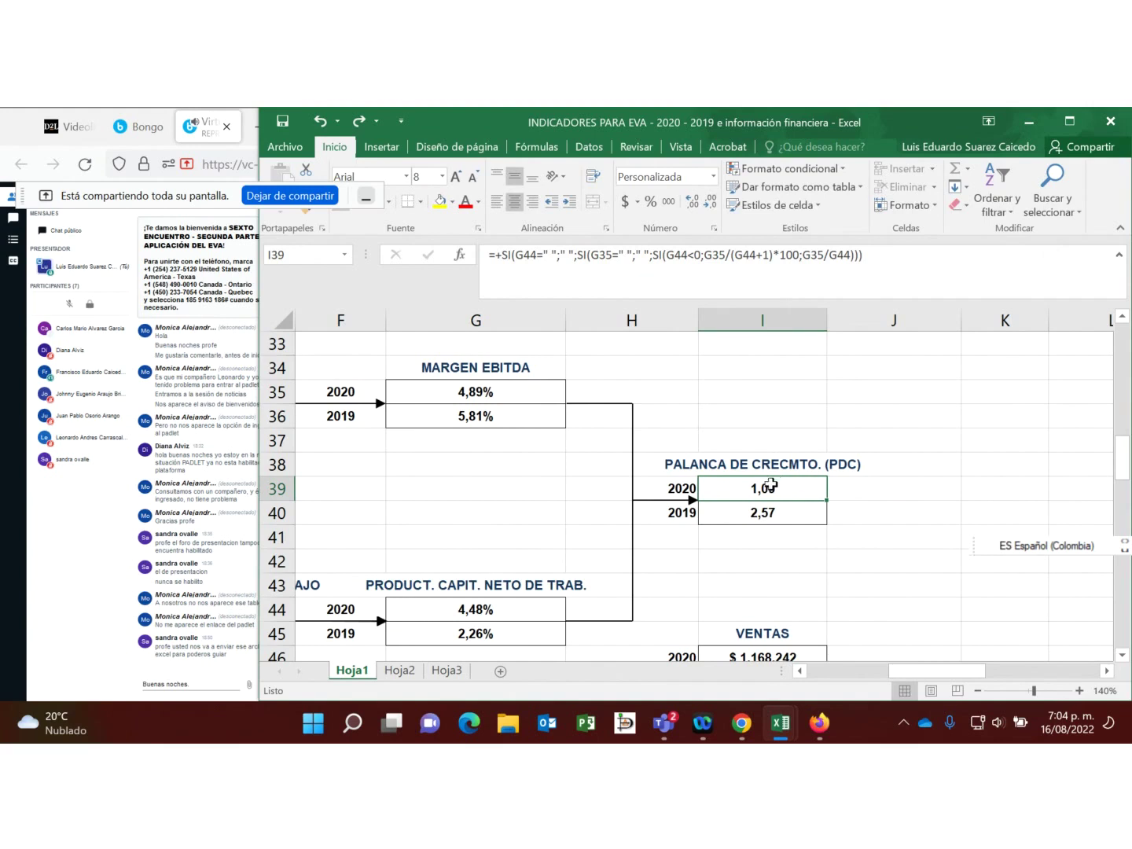
pyautogui.click(849, 513)
pyautogui.click(876, 484)
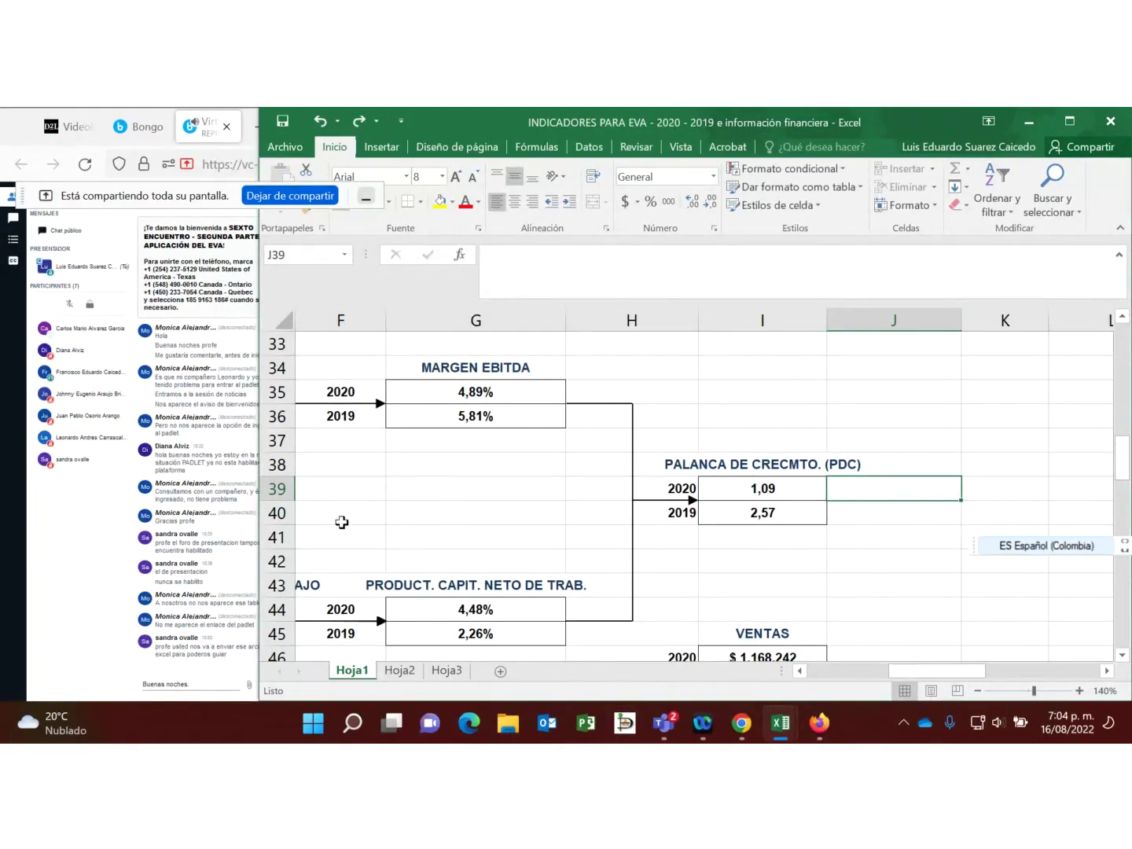
pyautogui.click(516, 558)
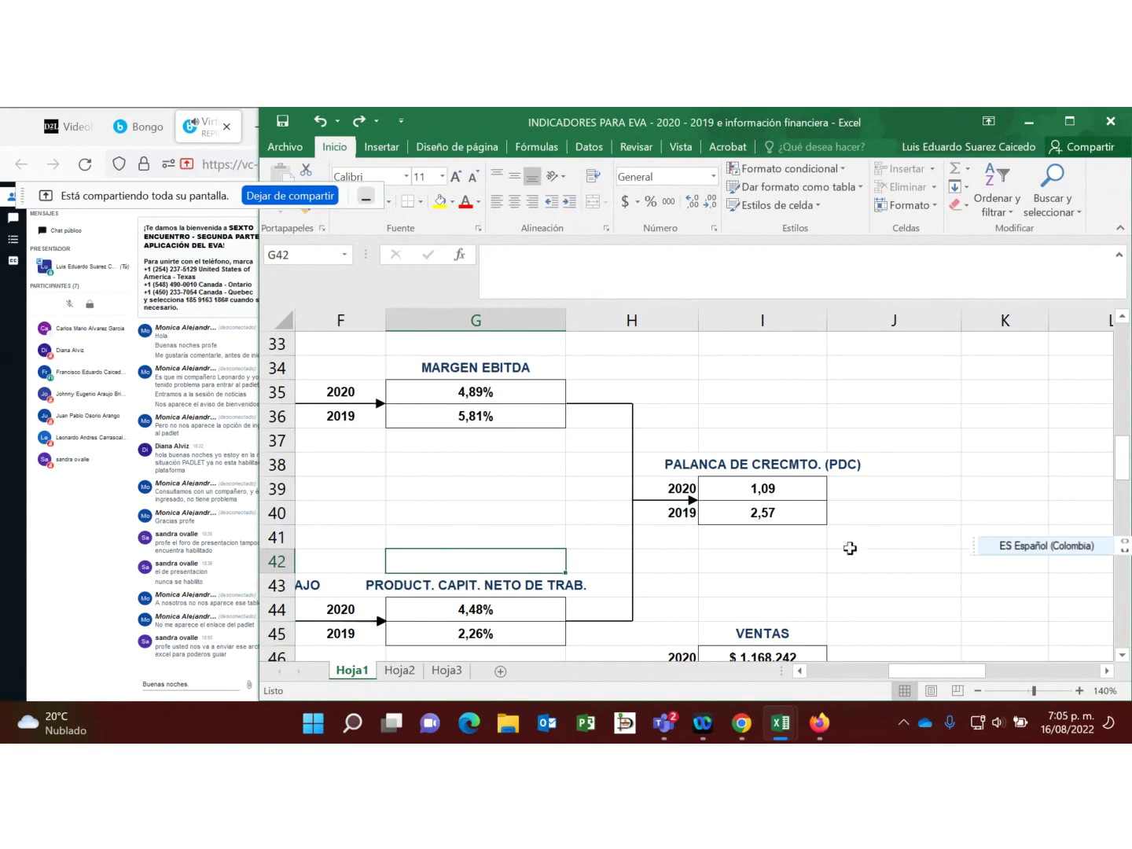
pyautogui.click(755, 571)
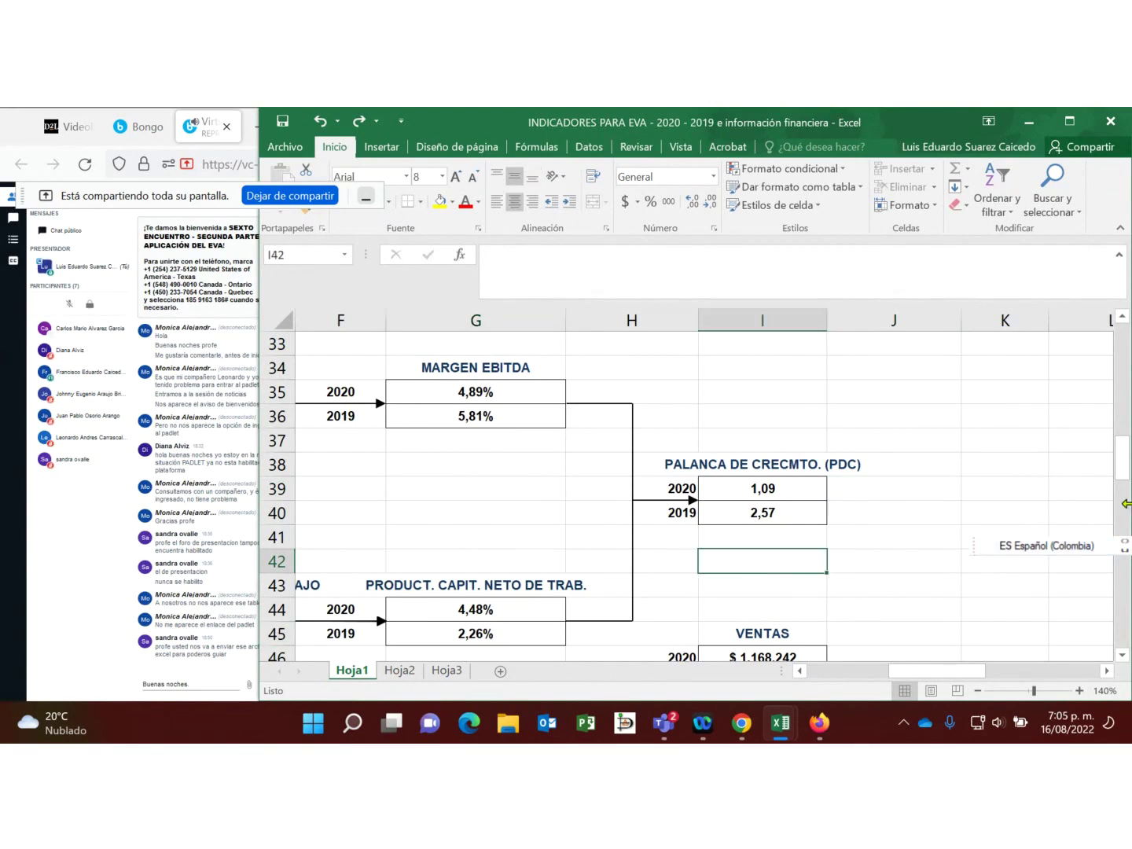
# Step: Go to the profitability tree in Hoja1 and locate the ROA and ROE indicator headings
pyautogui.scroll(-1, 933, 472)
pyautogui.scroll(1, 933, 472)
pyautogui.scroll(-2, 910, 532)
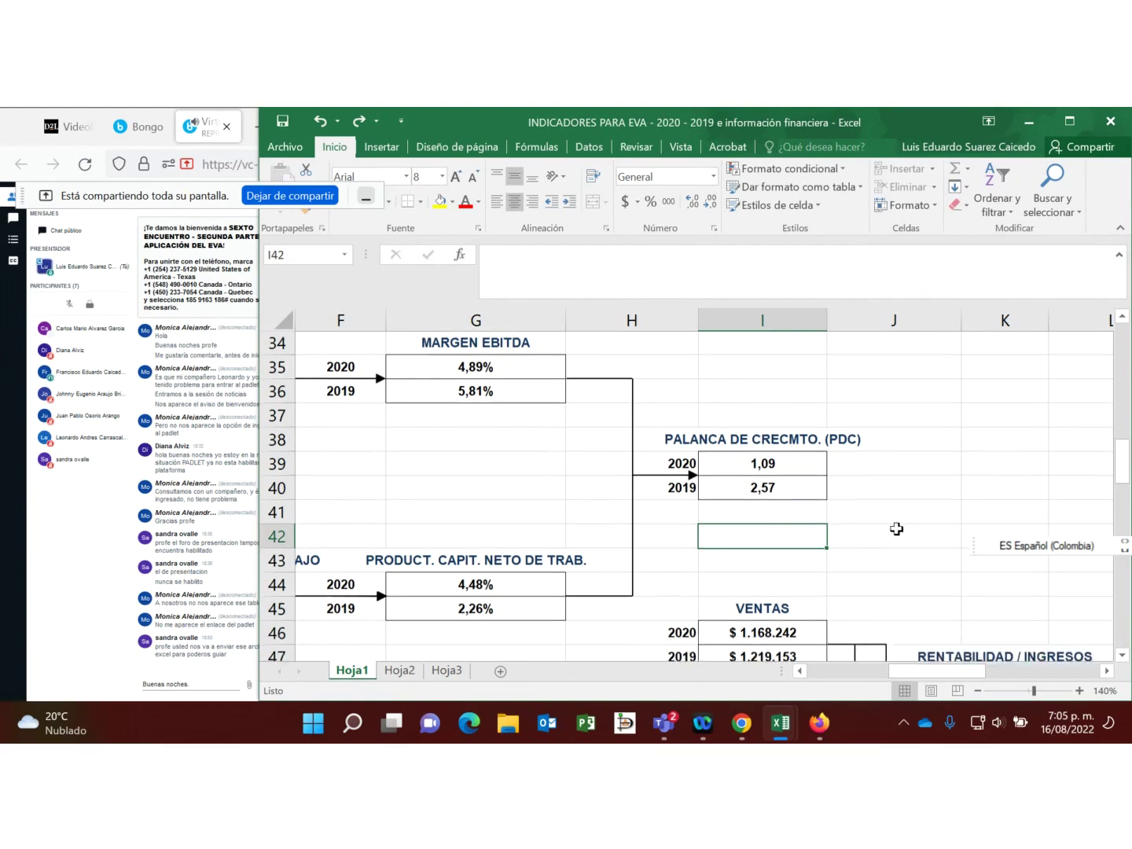
pyautogui.scroll(1, 755, 469)
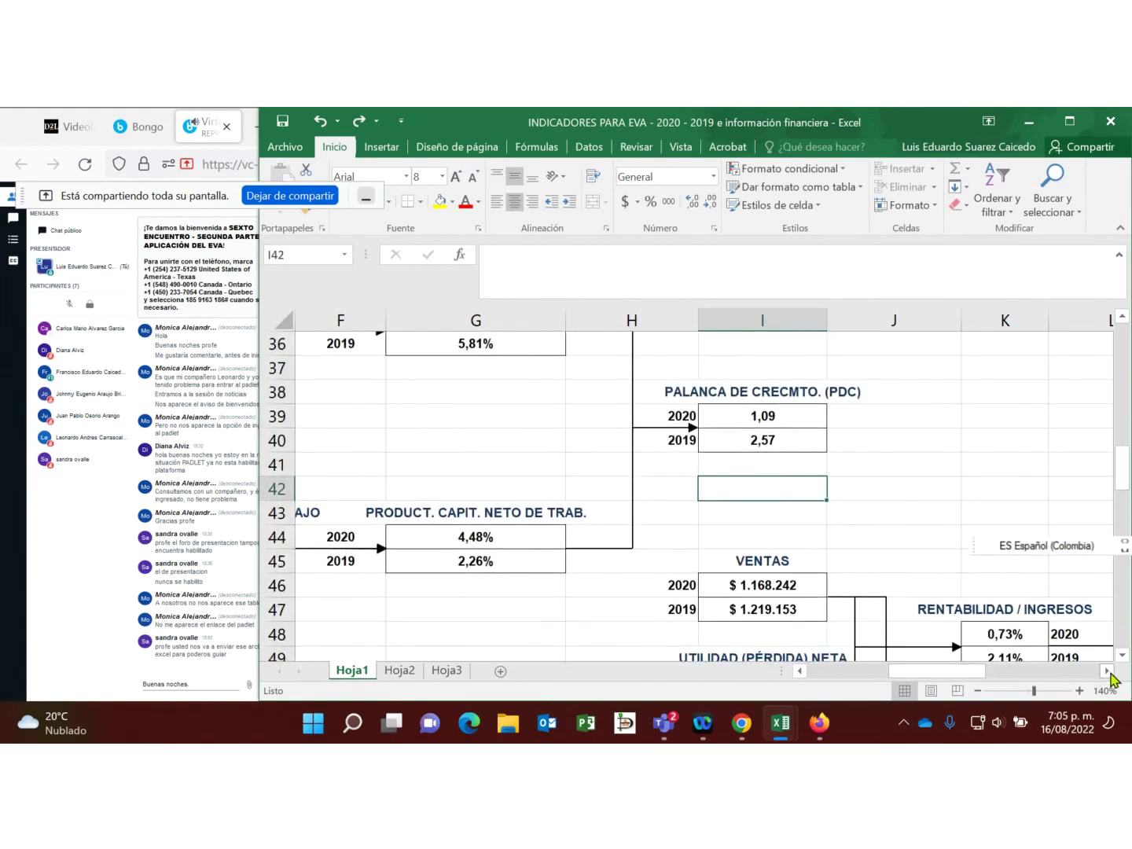
pyautogui.click(1105, 671)
pyautogui.click(1105, 670)
pyautogui.click(1105, 671)
pyautogui.scroll(-3, 989, 589)
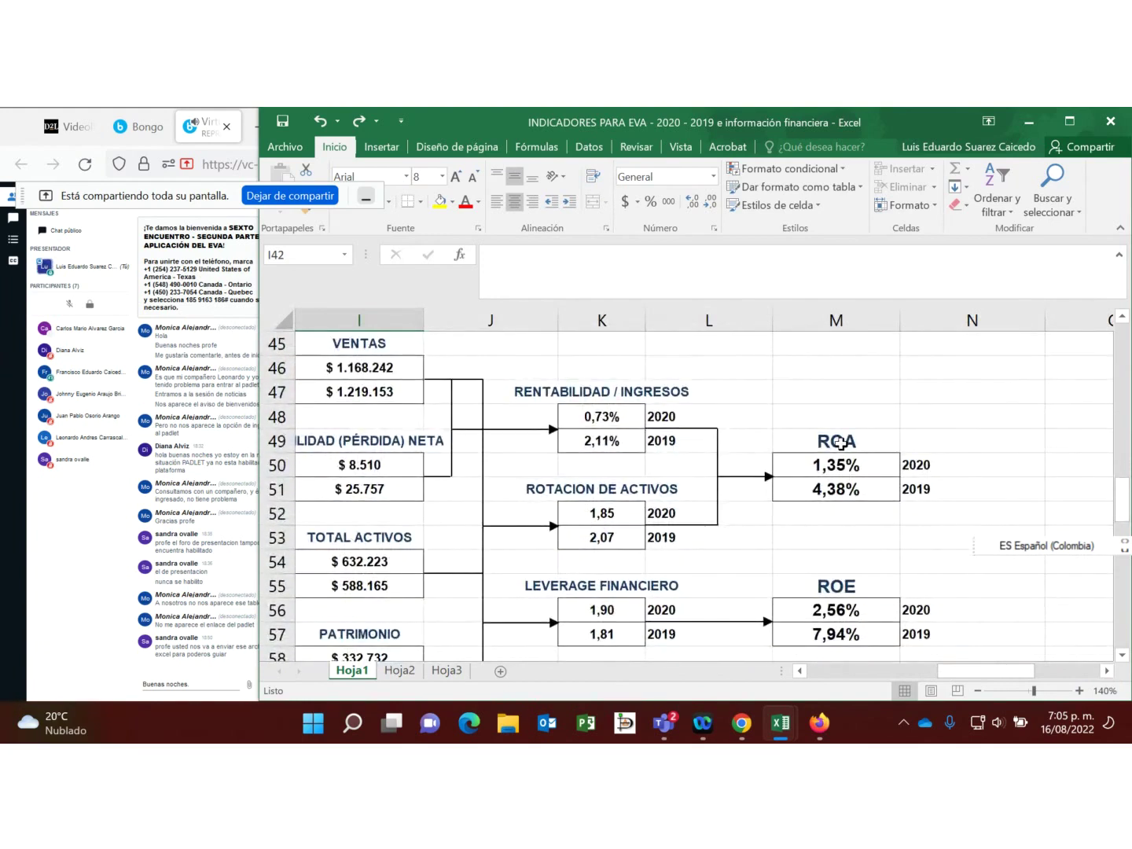
pyautogui.click(843, 439)
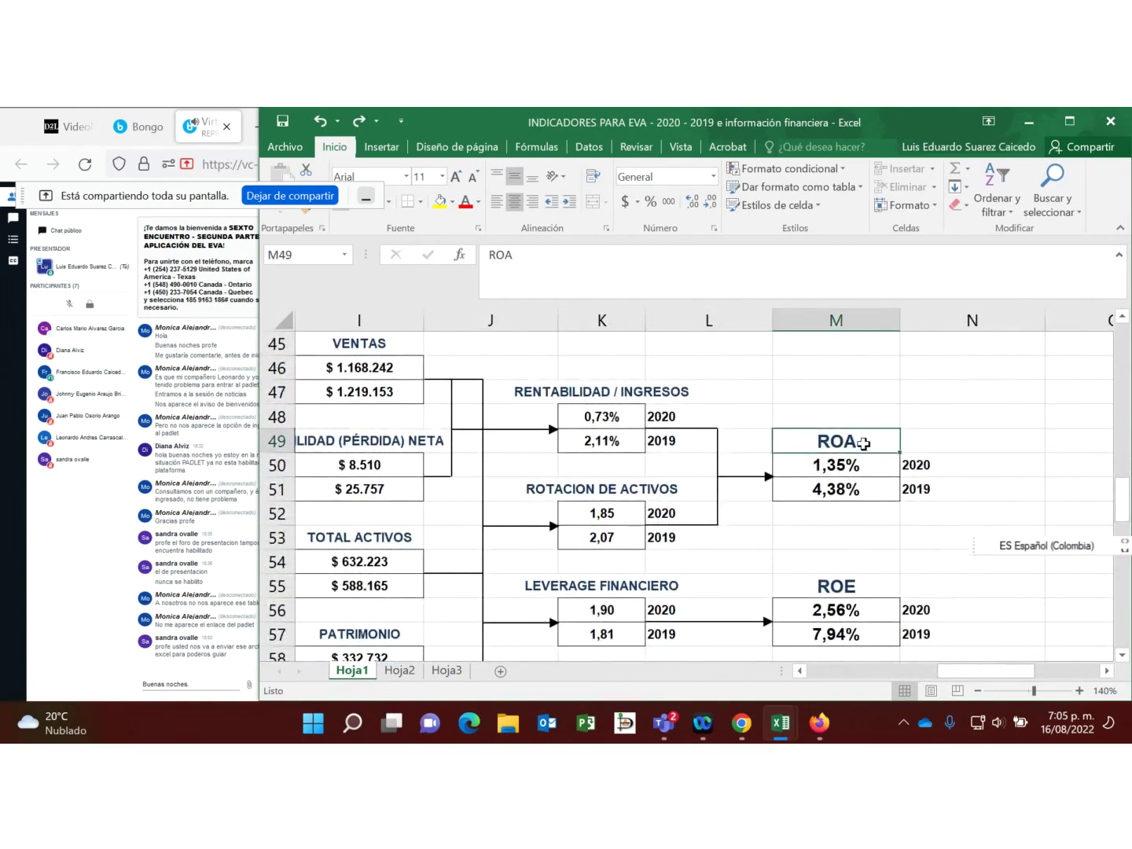
pyautogui.click(843, 584)
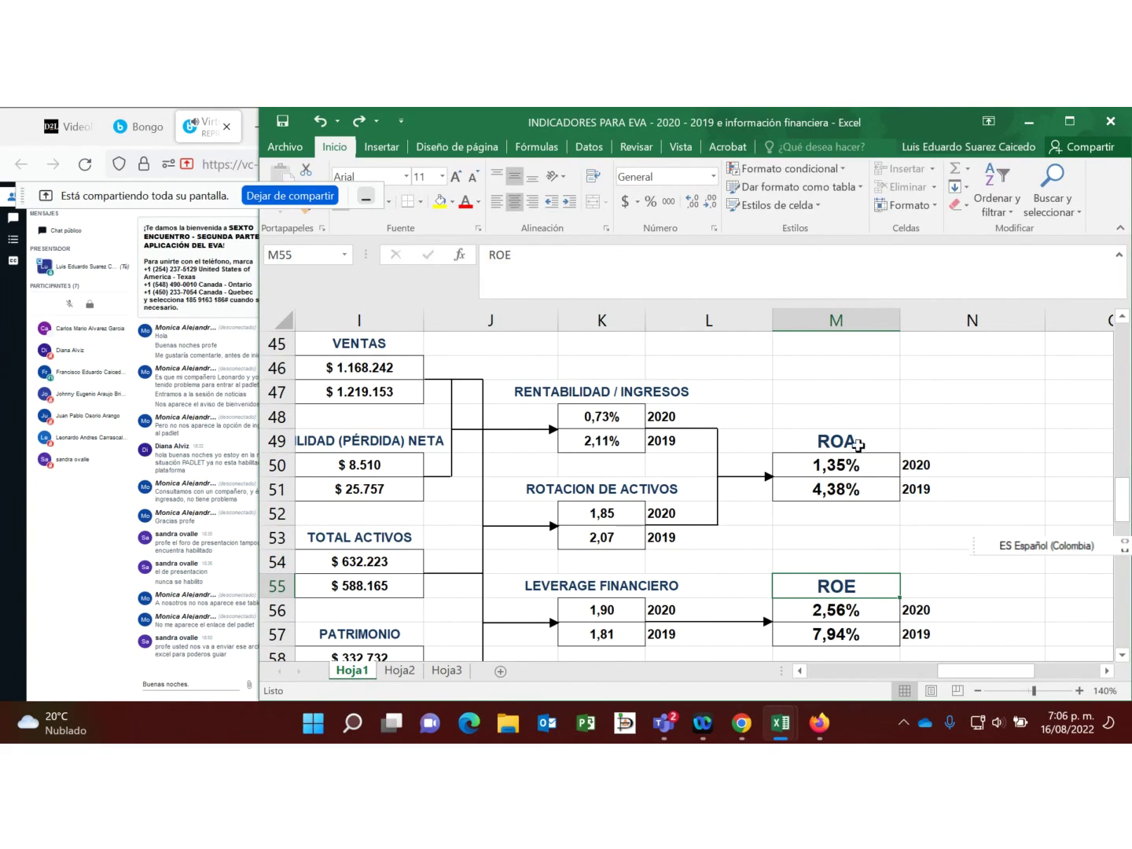
# Step: Inspect the 2020 and 2019 ROA formulas and the 2020 ROTACION DE ACTIVOS formula
pyautogui.click(610, 516)
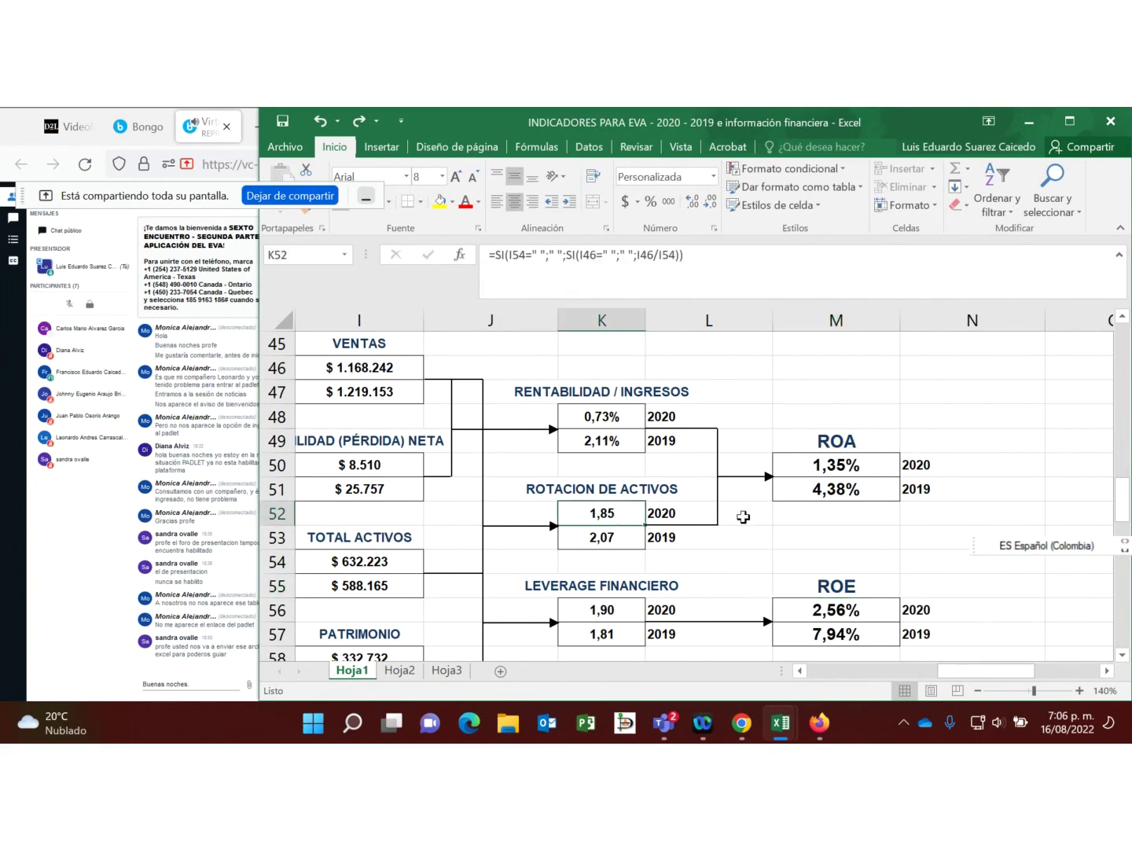
pyautogui.click(860, 472)
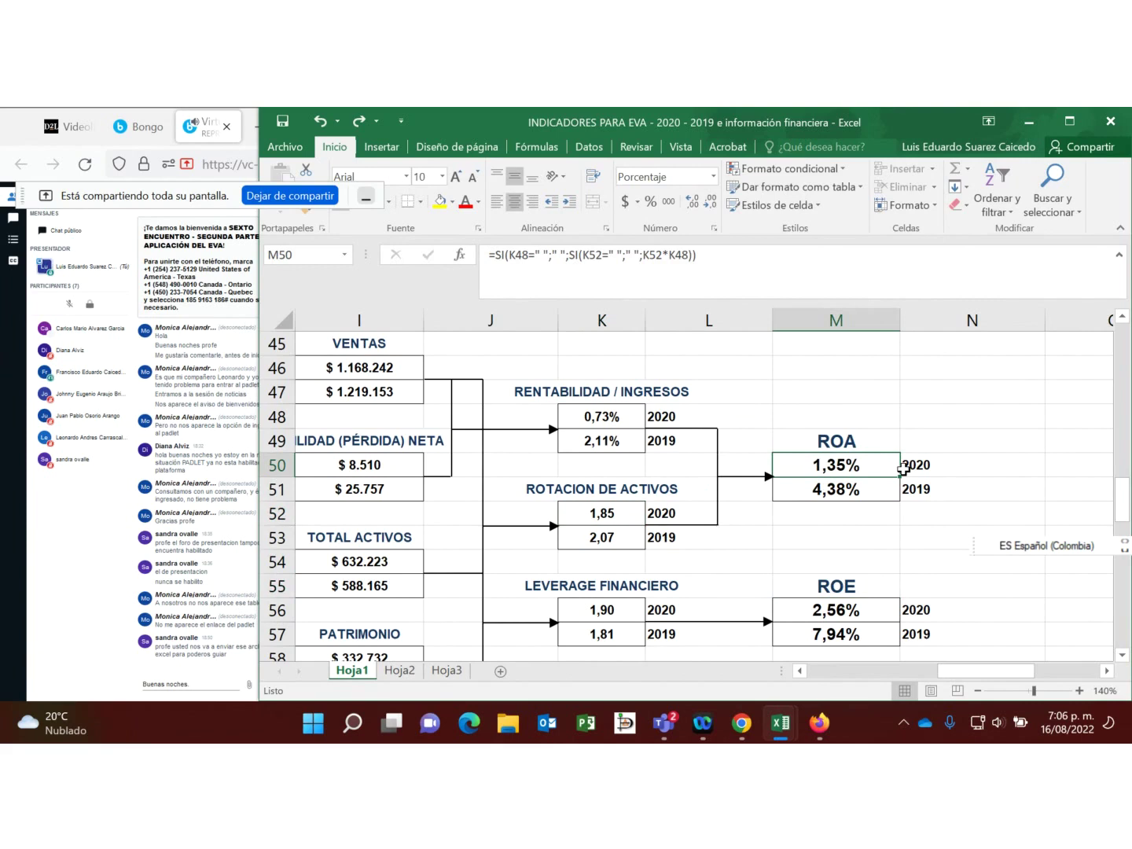
pyautogui.click(903, 469)
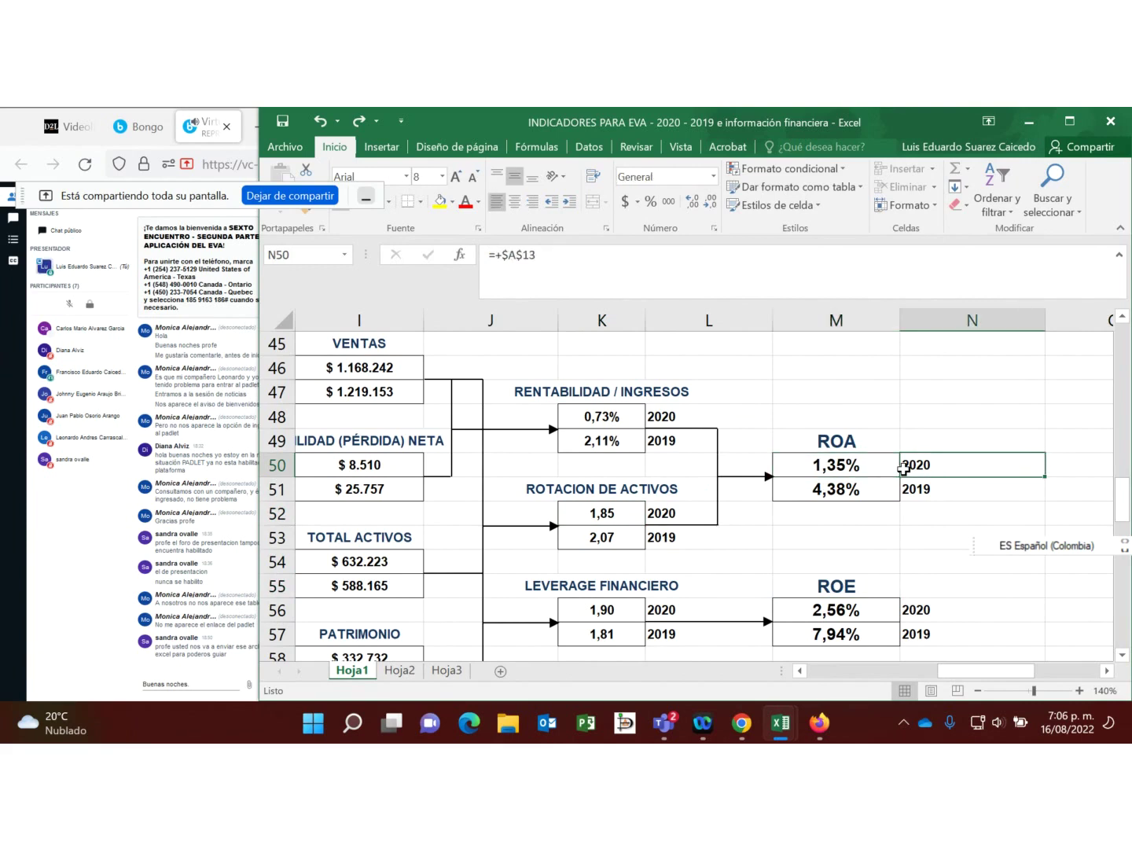
pyautogui.click(843, 487)
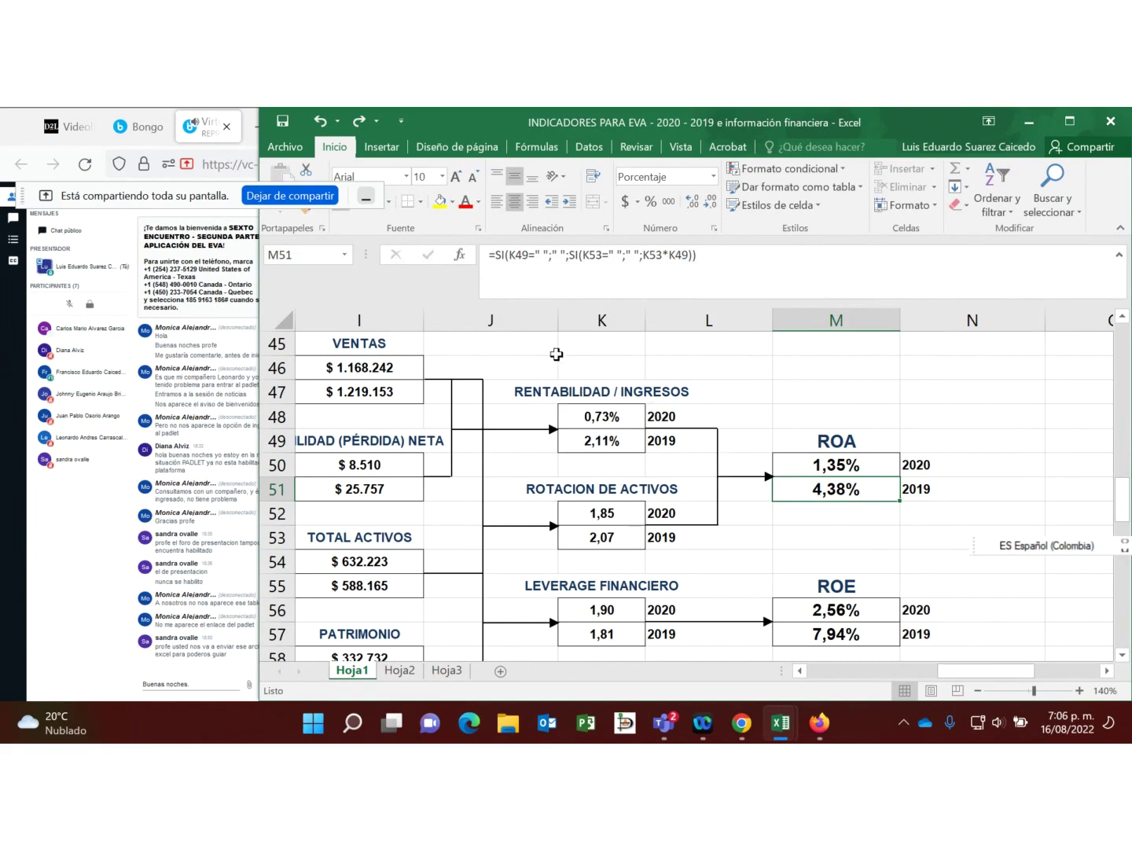
pyautogui.click(615, 514)
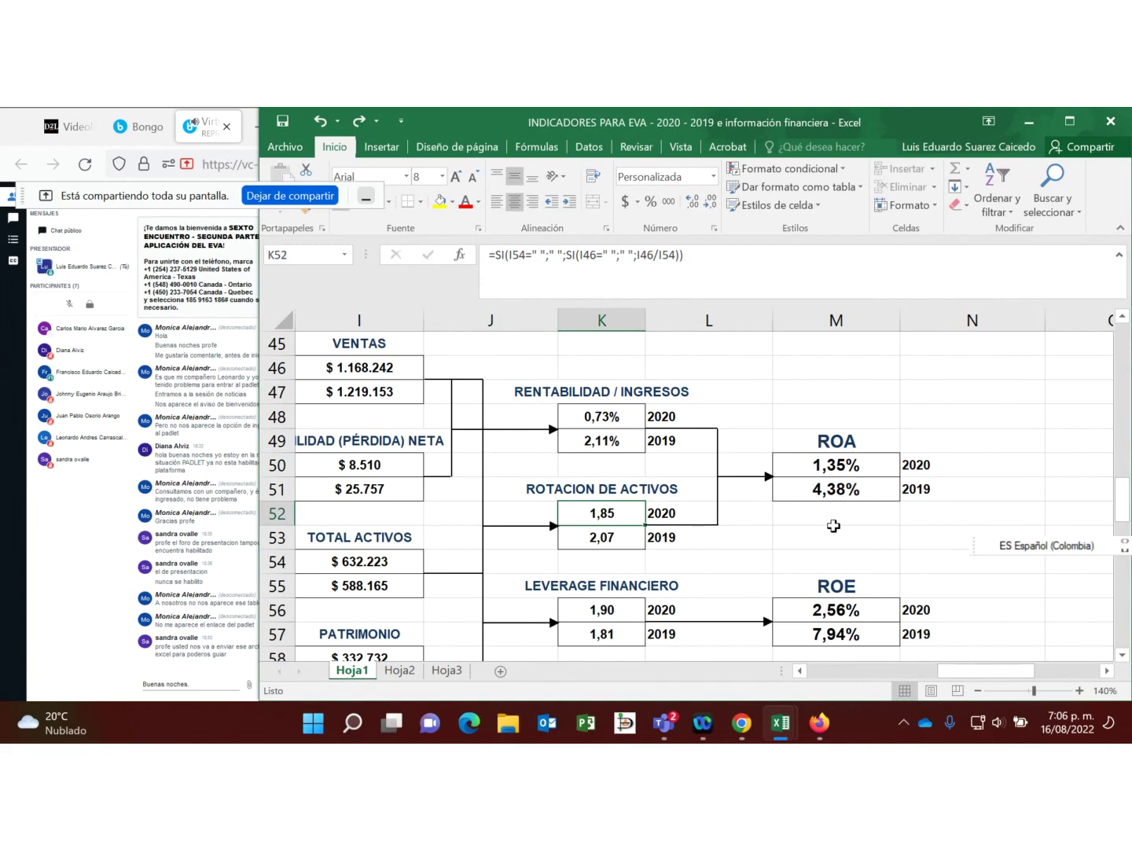
pyautogui.click(834, 528)
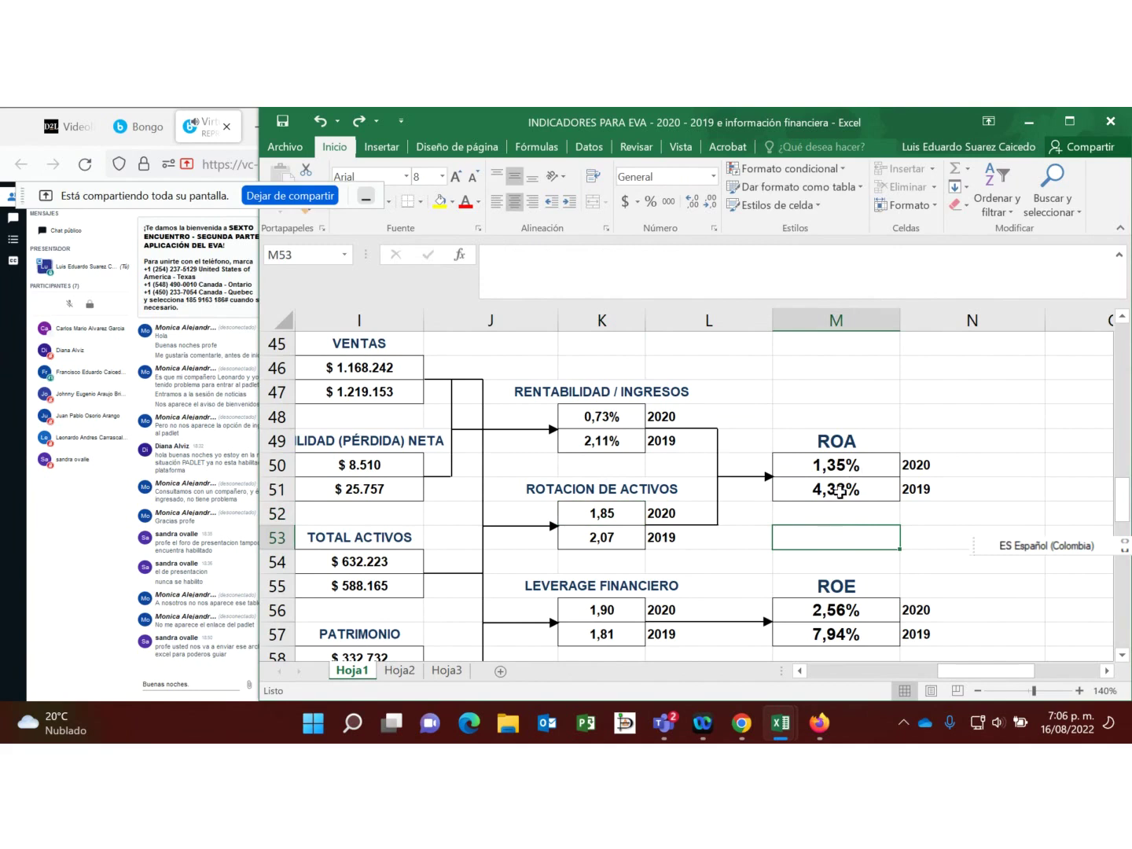
pyautogui.click(841, 492)
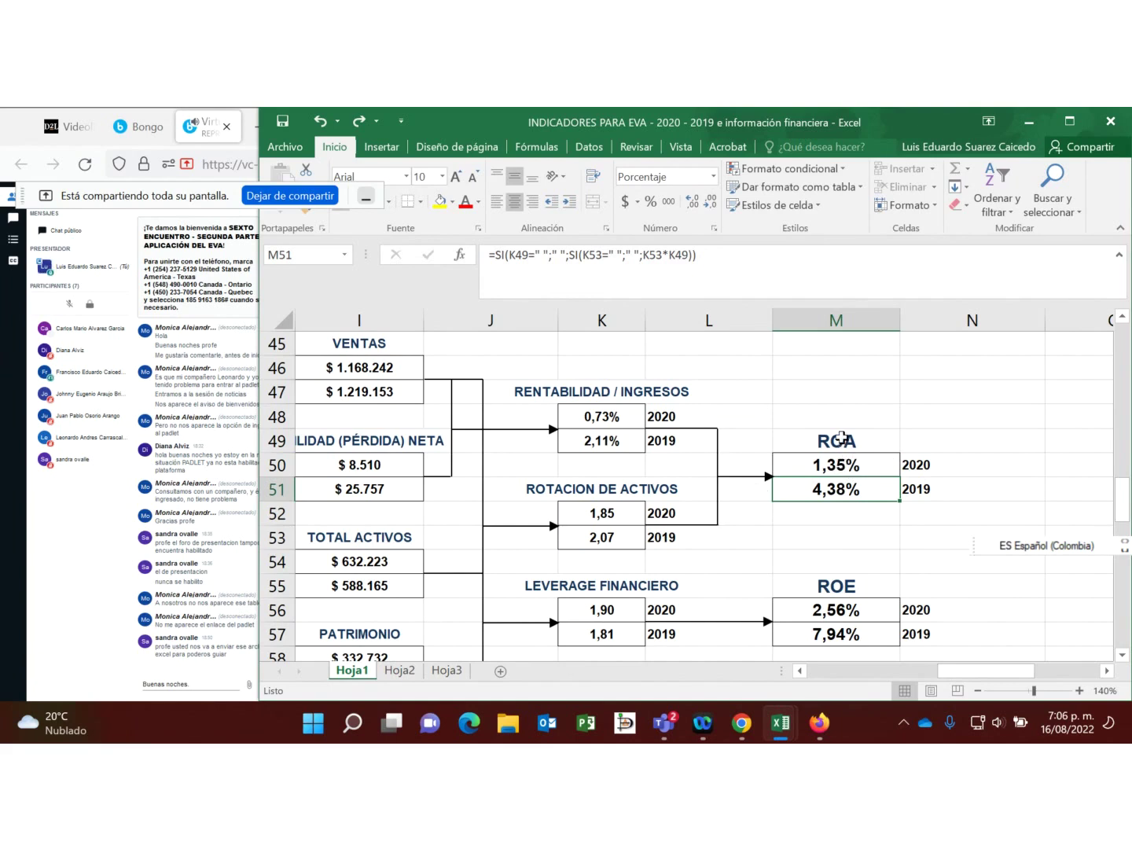
pyautogui.click(842, 437)
pyautogui.click(835, 485)
pyautogui.click(835, 466)
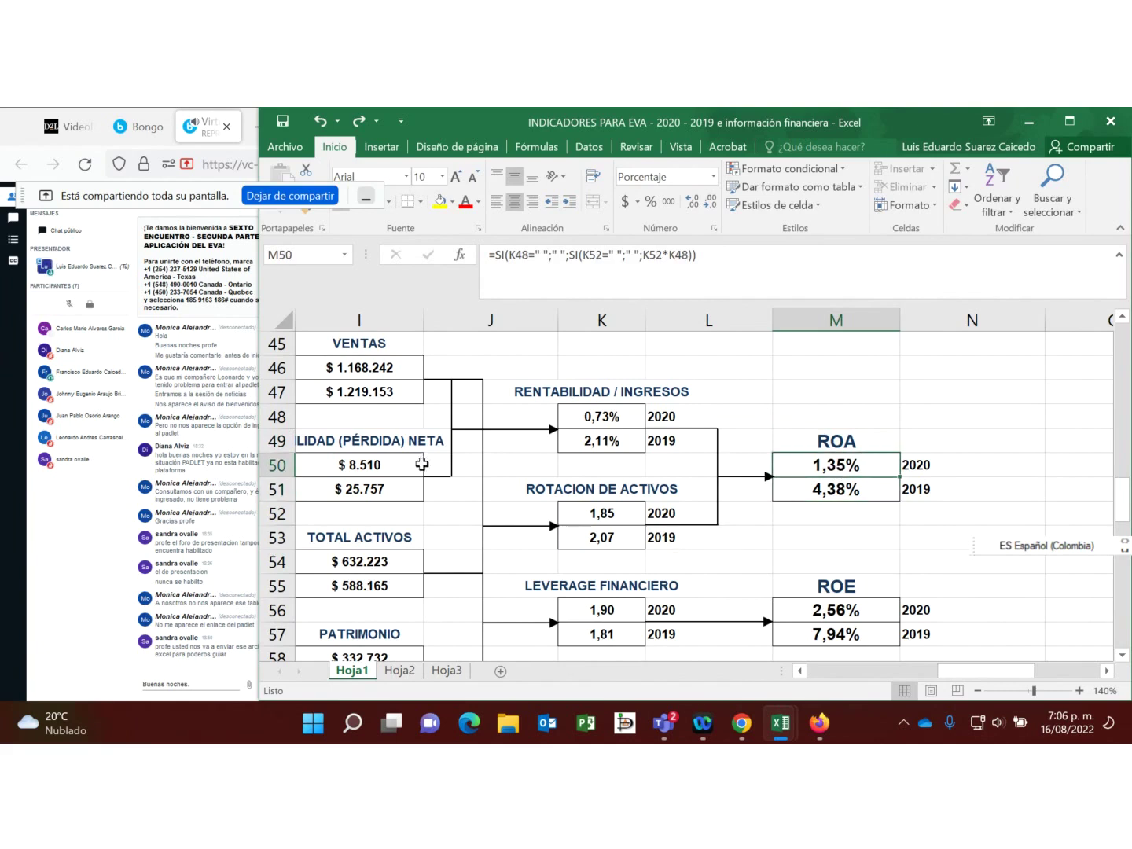
# Step: Check the 2019 UTILIDAD (PÉRDIDA) NETA formula in I51 and its year label
pyautogui.click(343, 490)
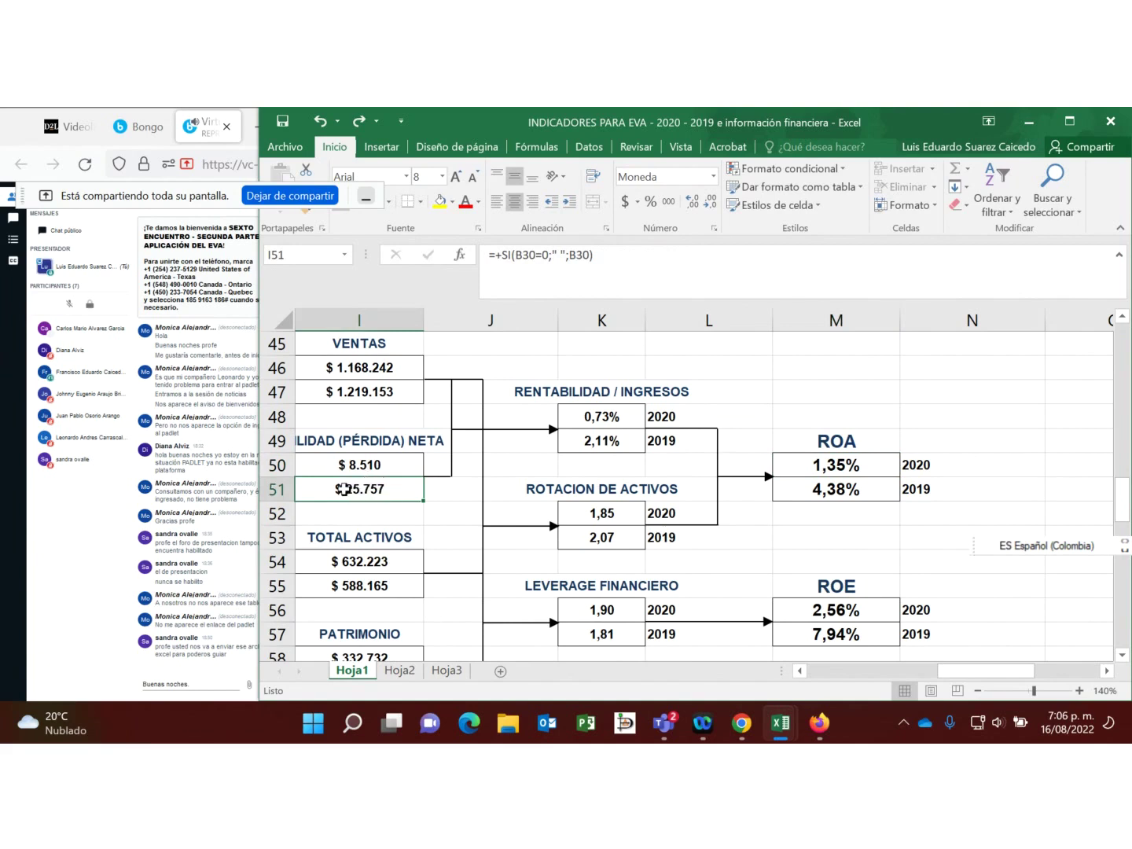
pyautogui.press('Left')
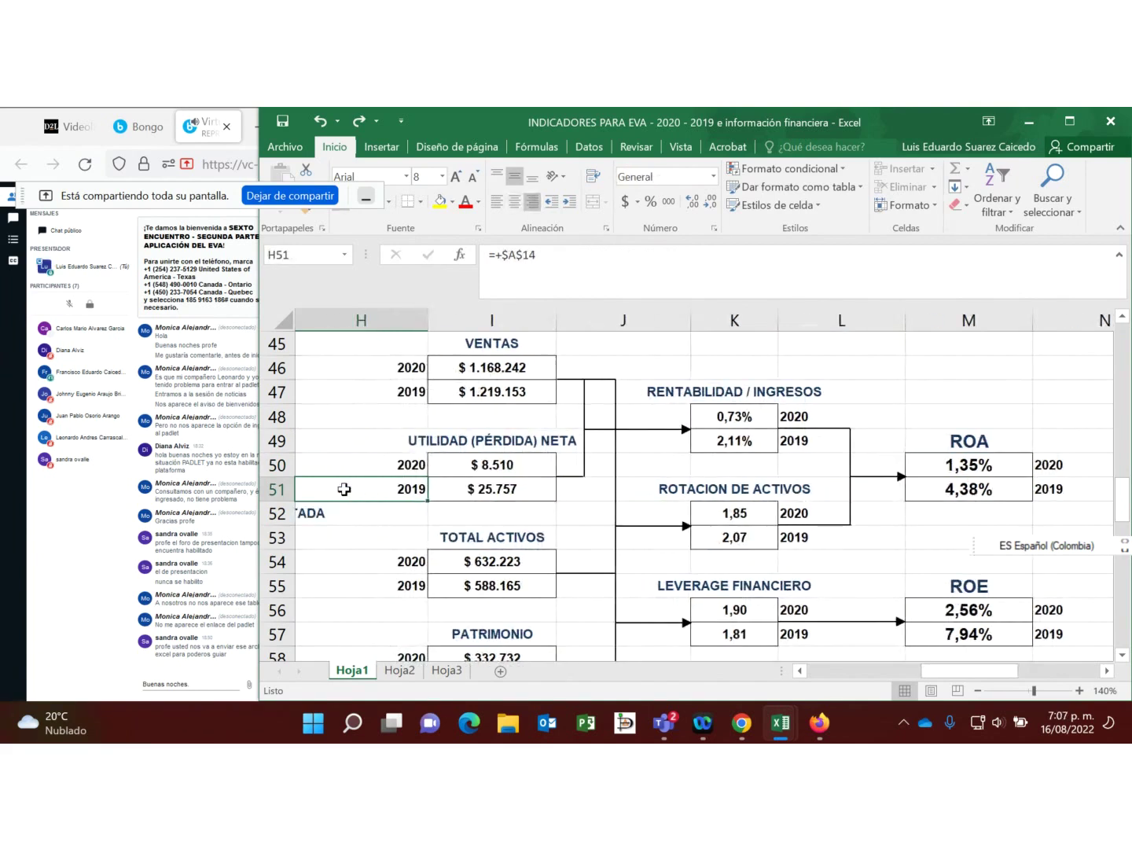
pyautogui.click(514, 491)
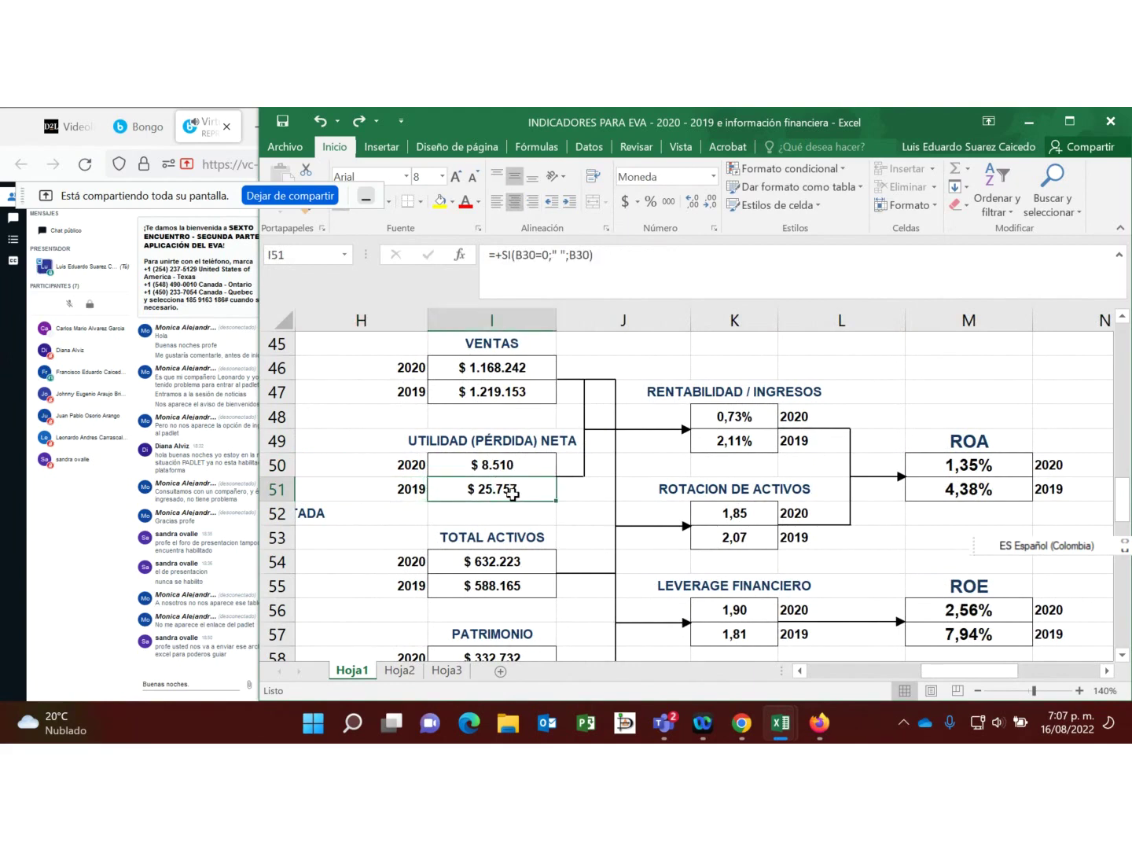
# Step: Compare the UTILIDAD (PÉRDIDA) NETA formulas with the ROA formulas for 2020 and 2019, checking the 2020 VENTAS formula as well
pyautogui.click(505, 463)
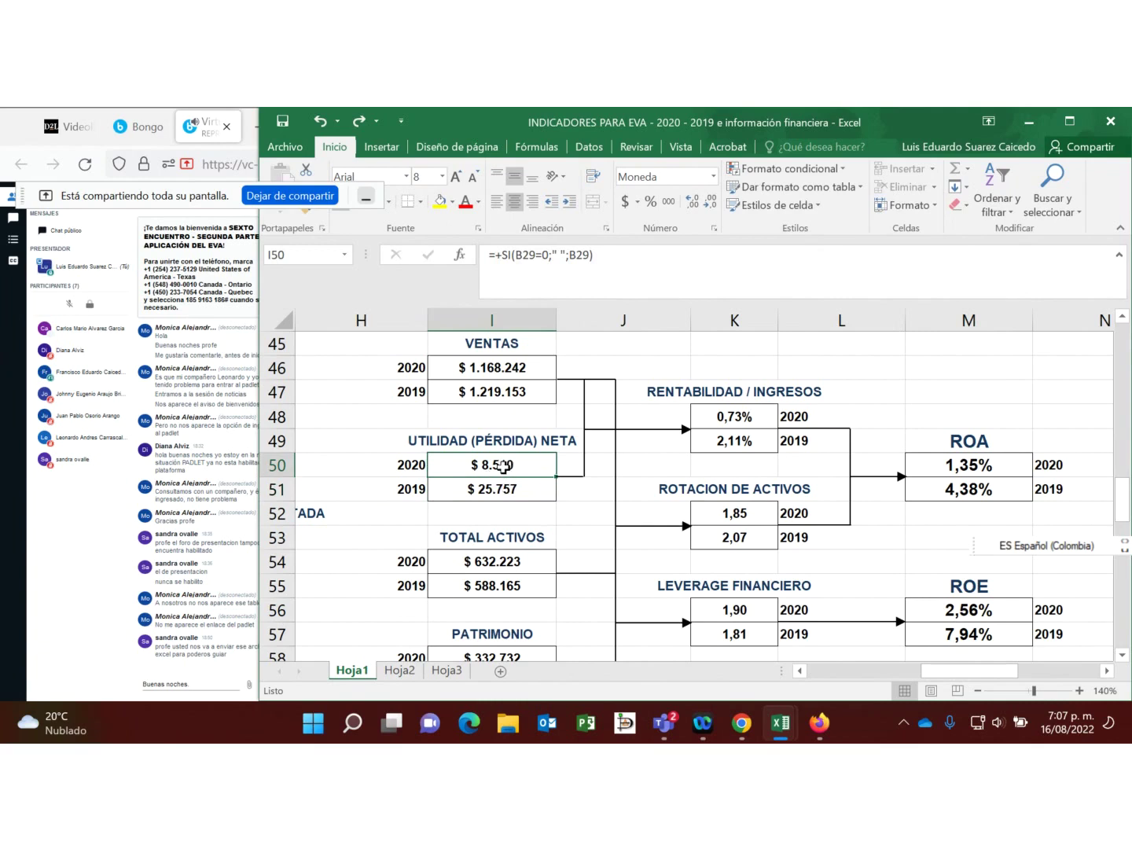
pyautogui.click(492, 366)
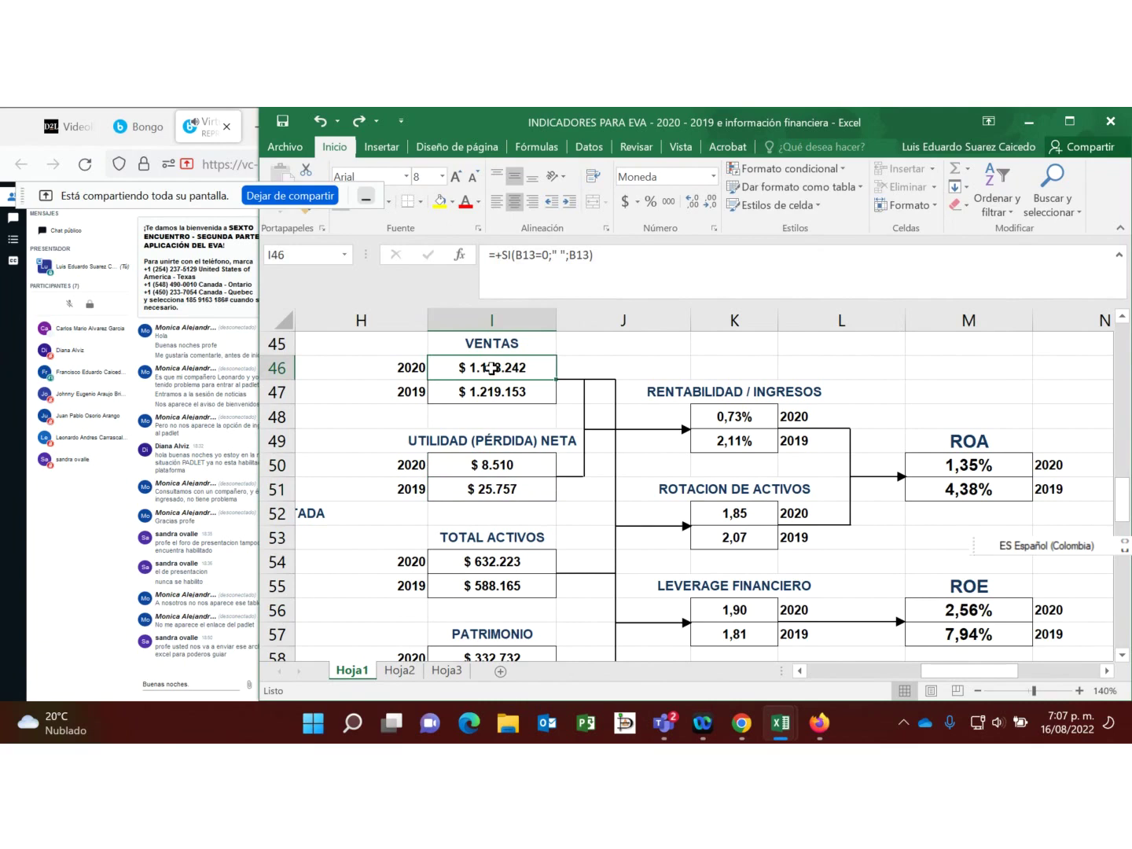
pyautogui.click(505, 459)
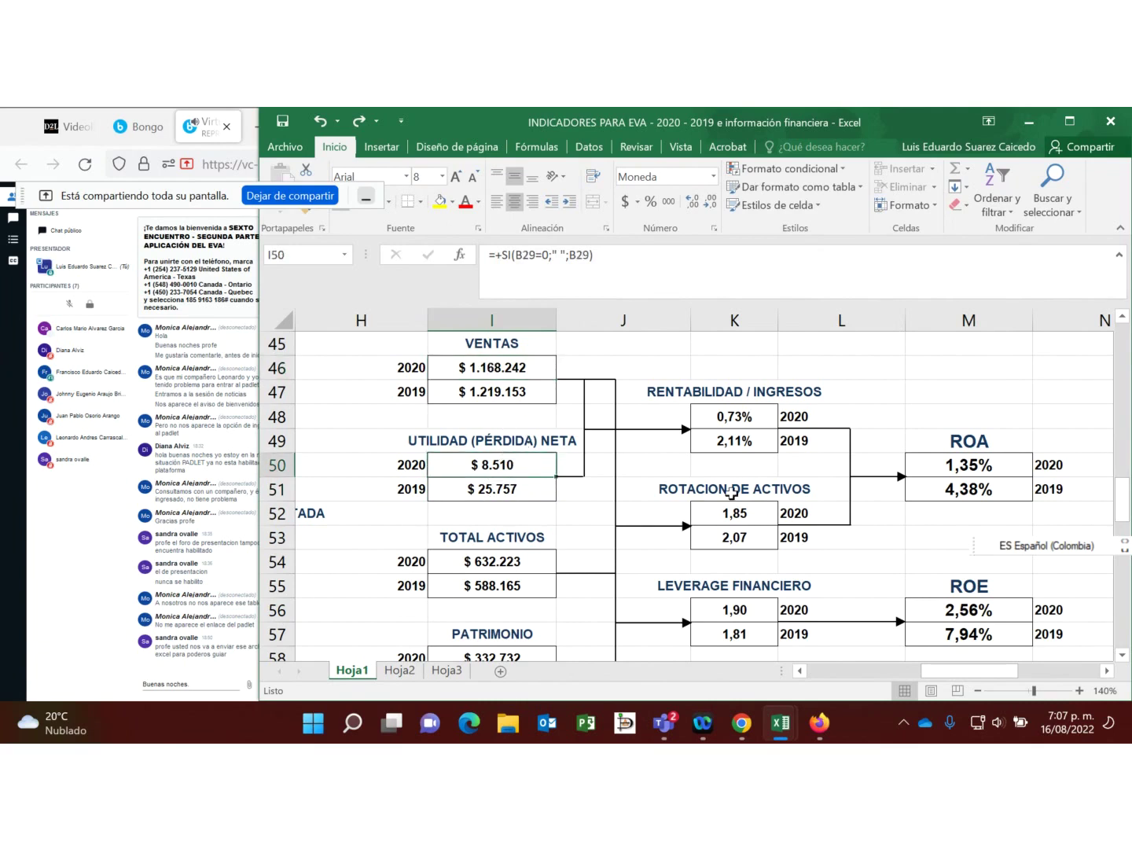
pyautogui.click(975, 465)
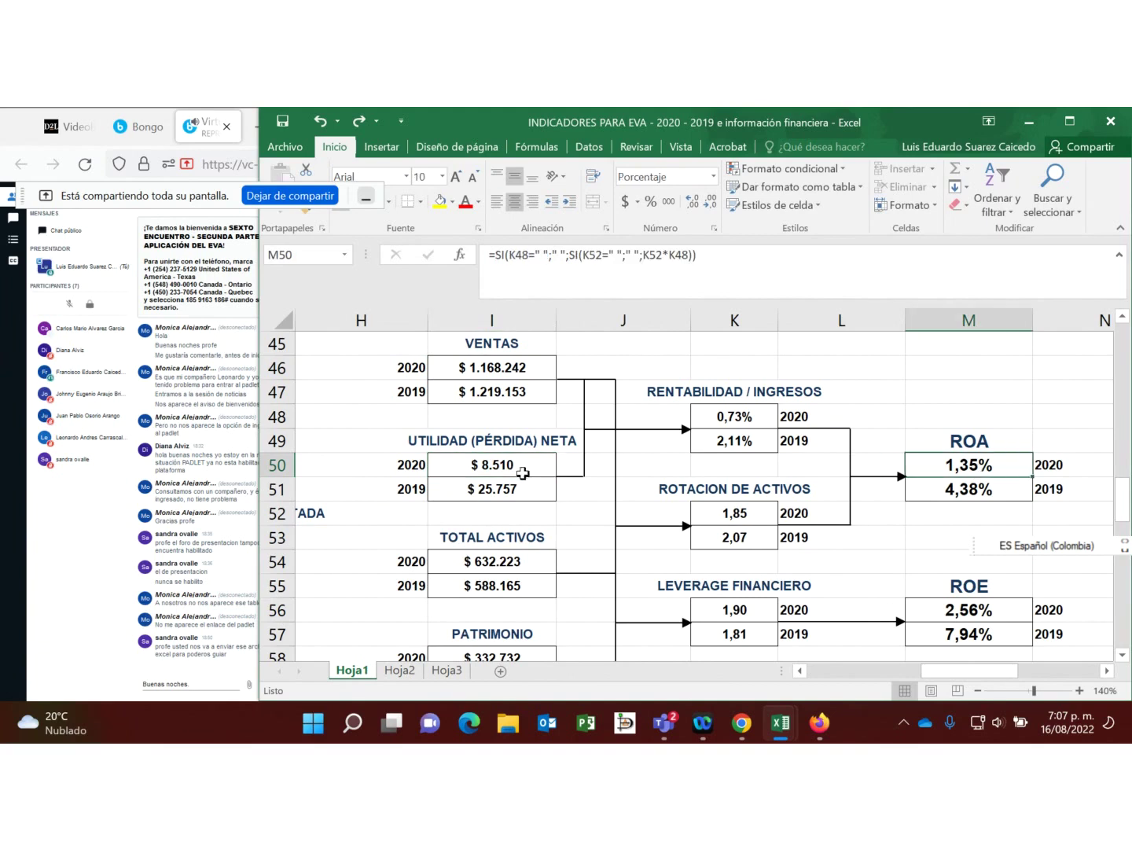
pyautogui.click(507, 491)
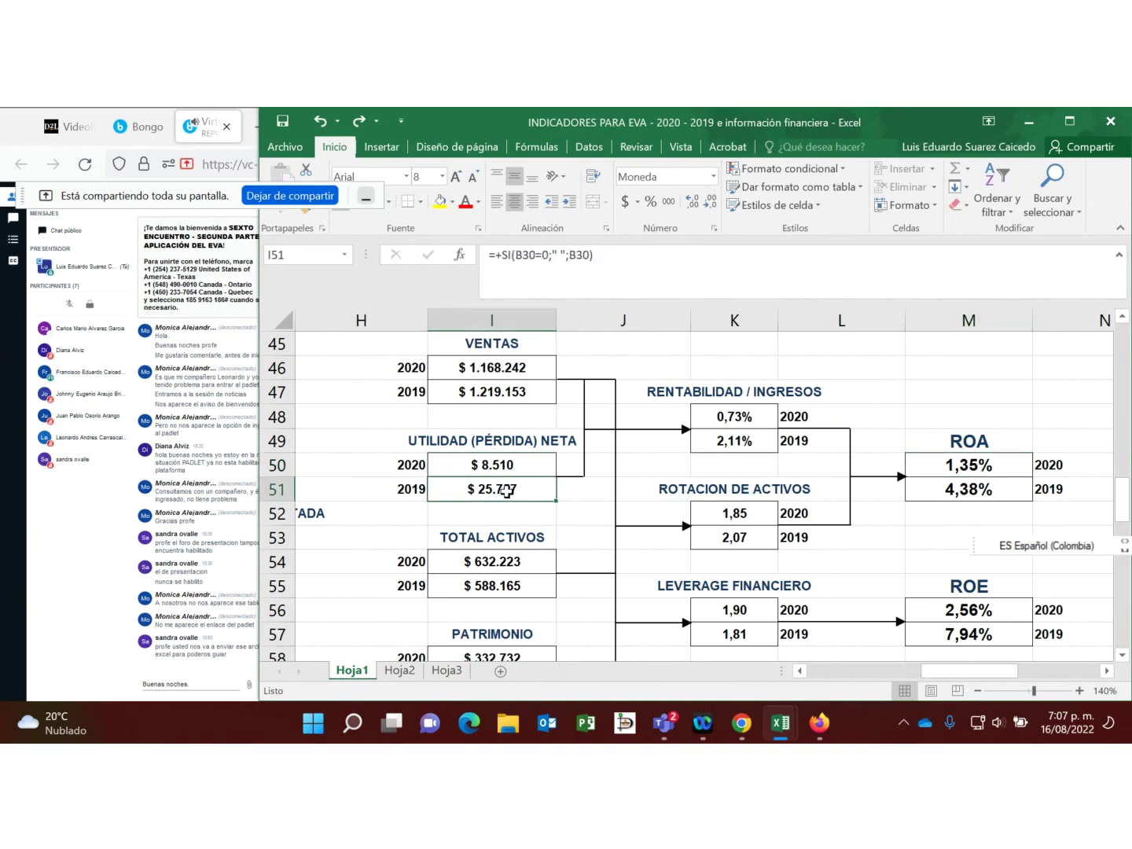
pyautogui.click(967, 494)
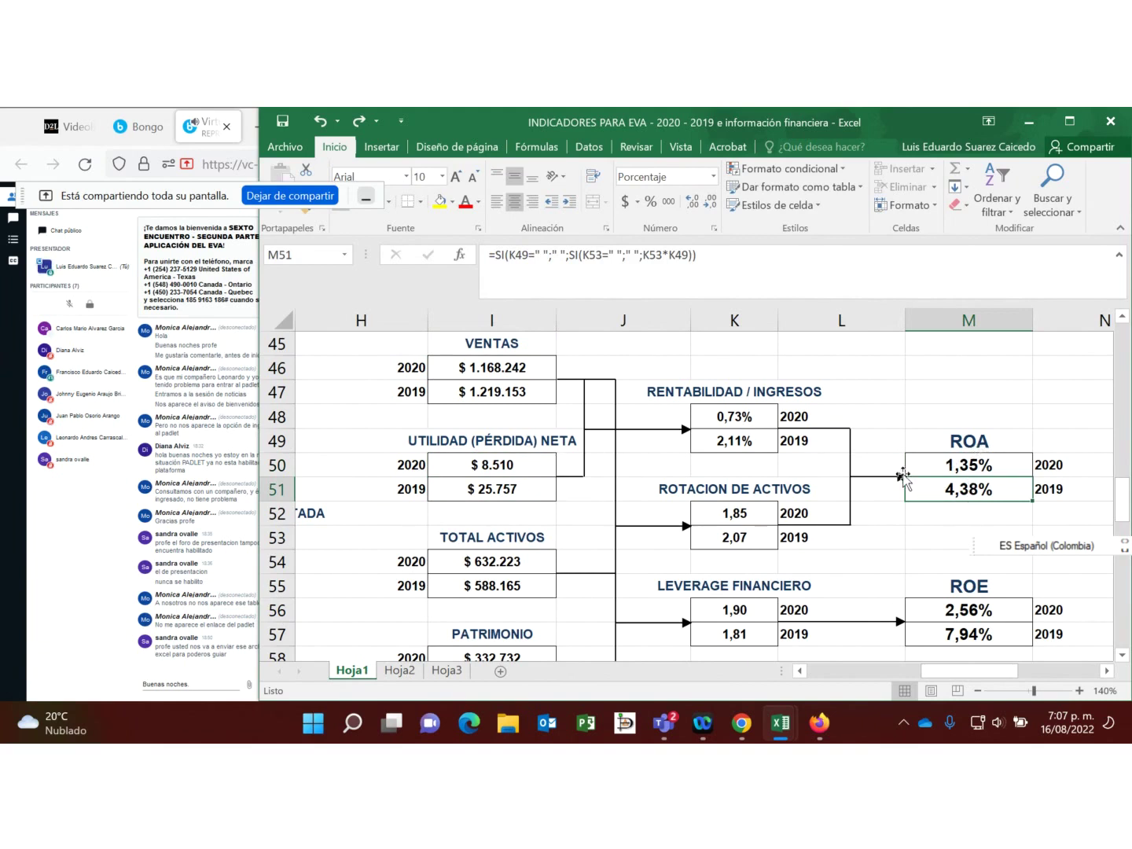
# Step: Trace ROA for 2020 and 2019 from UTILIDAD (PÉRDIDA) NETA and TOTAL ACTIVOS by inspecting each year's cells
pyautogui.click(491, 562)
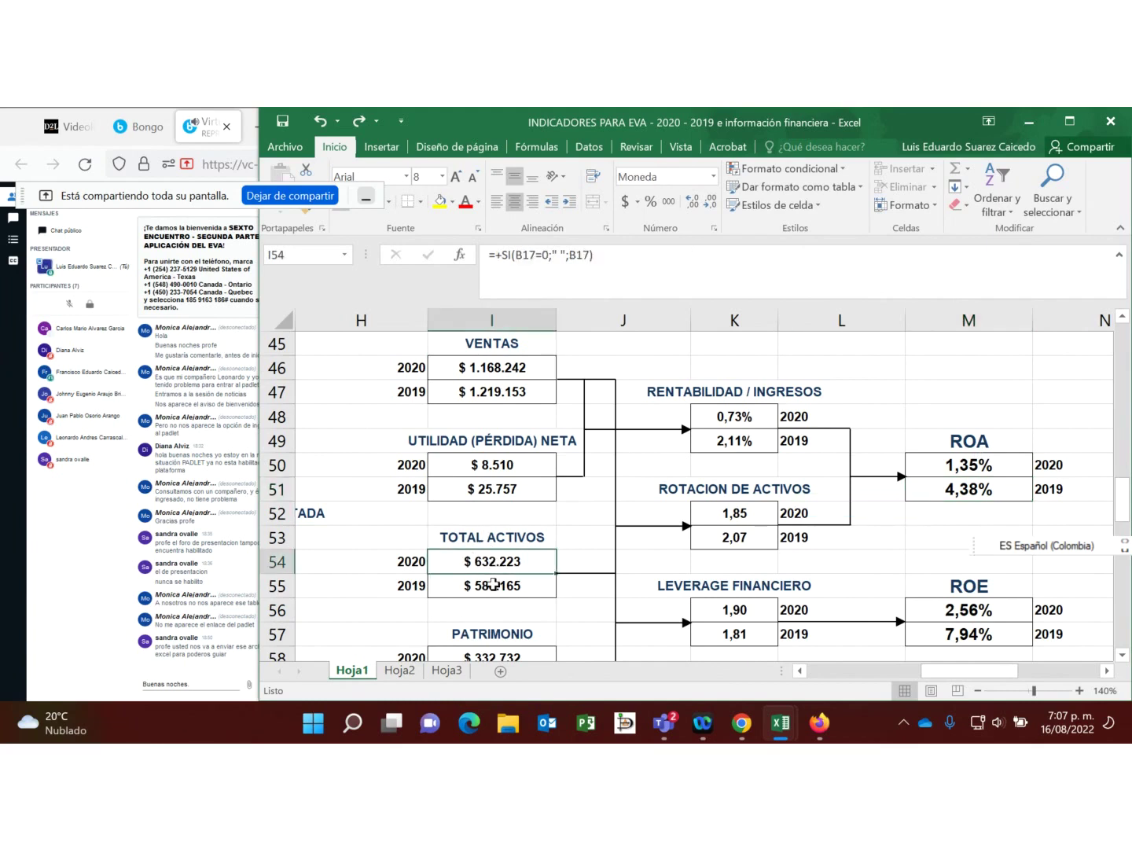
pyautogui.click(514, 466)
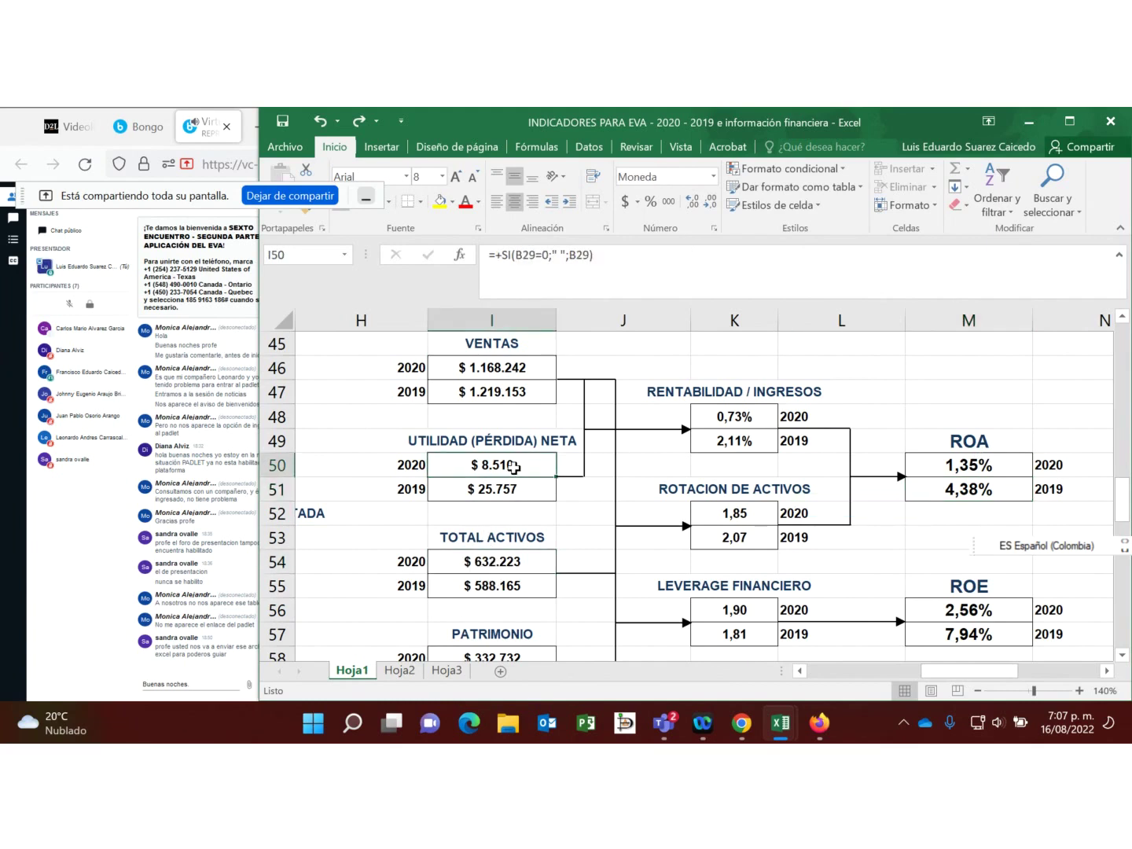
pyautogui.click(495, 559)
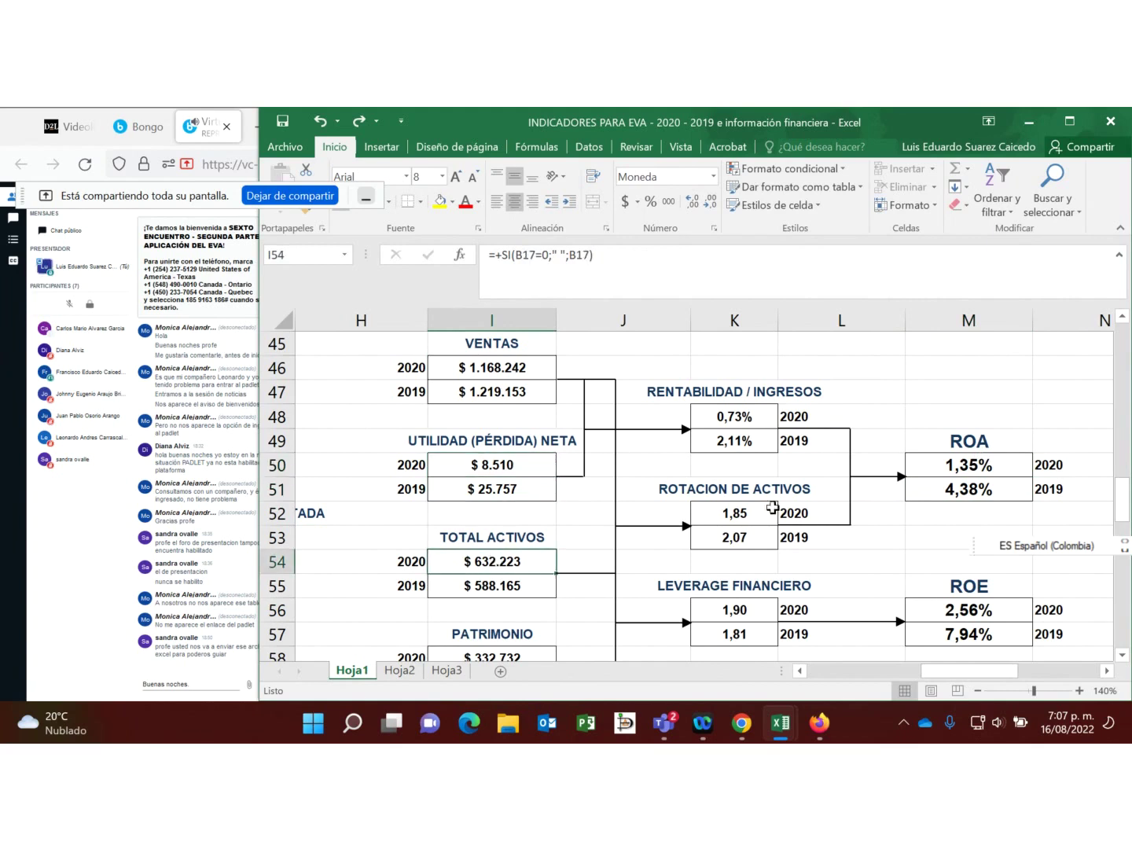
pyautogui.click(959, 469)
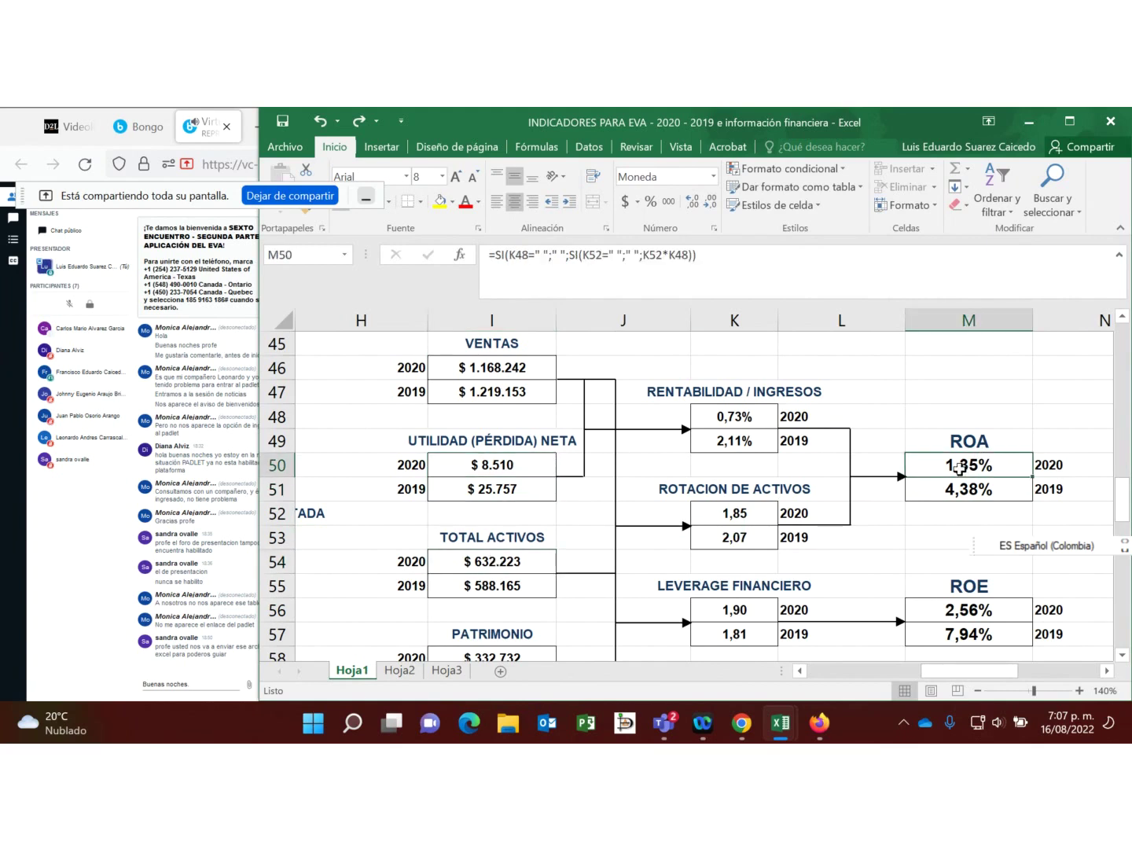
pyautogui.click(506, 487)
pyautogui.click(489, 586)
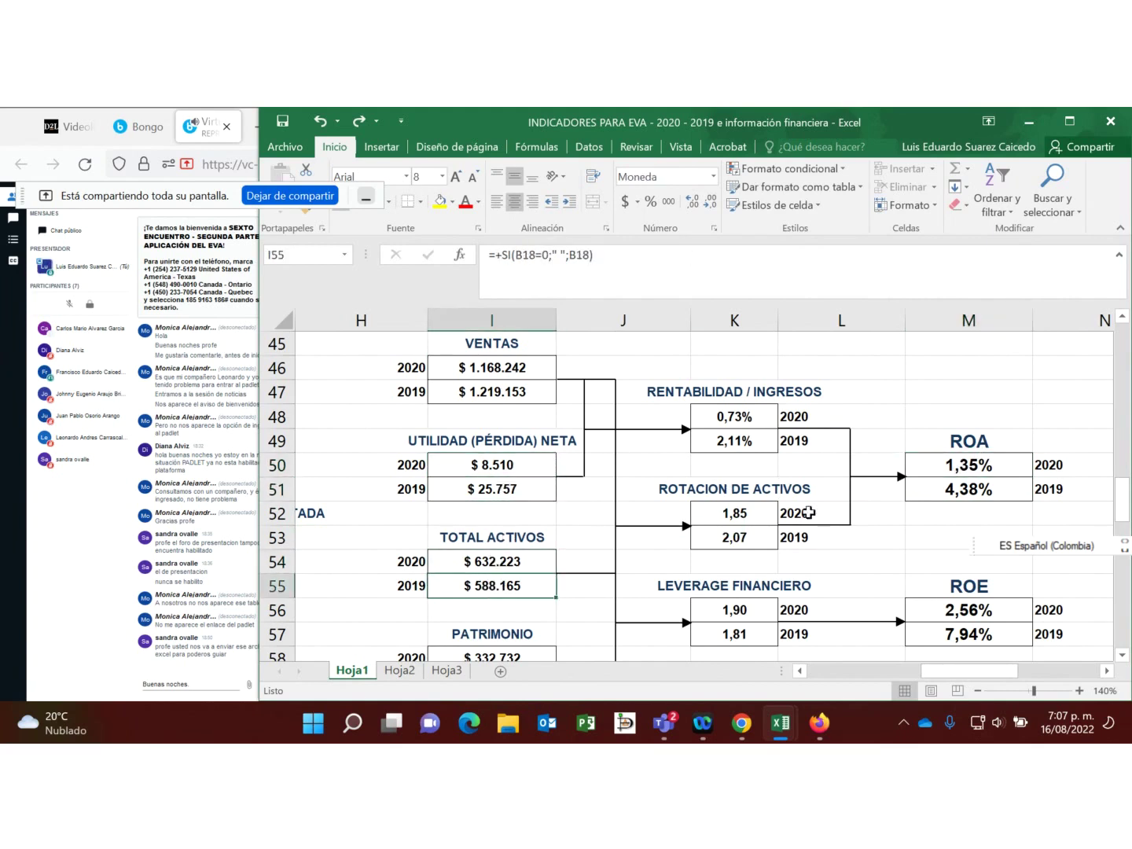
pyautogui.click(987, 495)
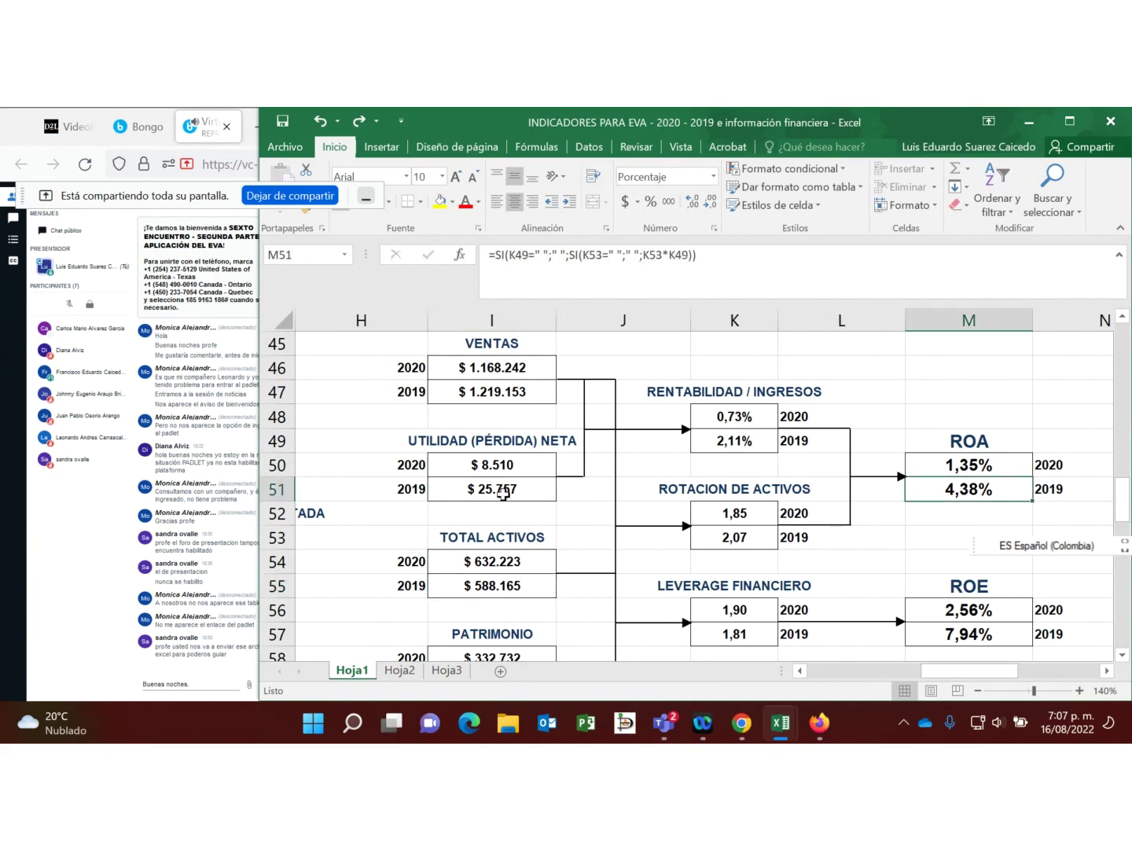
# Step: Relate the 2020 UTILIDAD (PÉRDIDA) NETA and PATRIMONIO cells to ROE, and inspect the 2019 ROE formula in M57
pyautogui.scroll(-1, 789, 505)
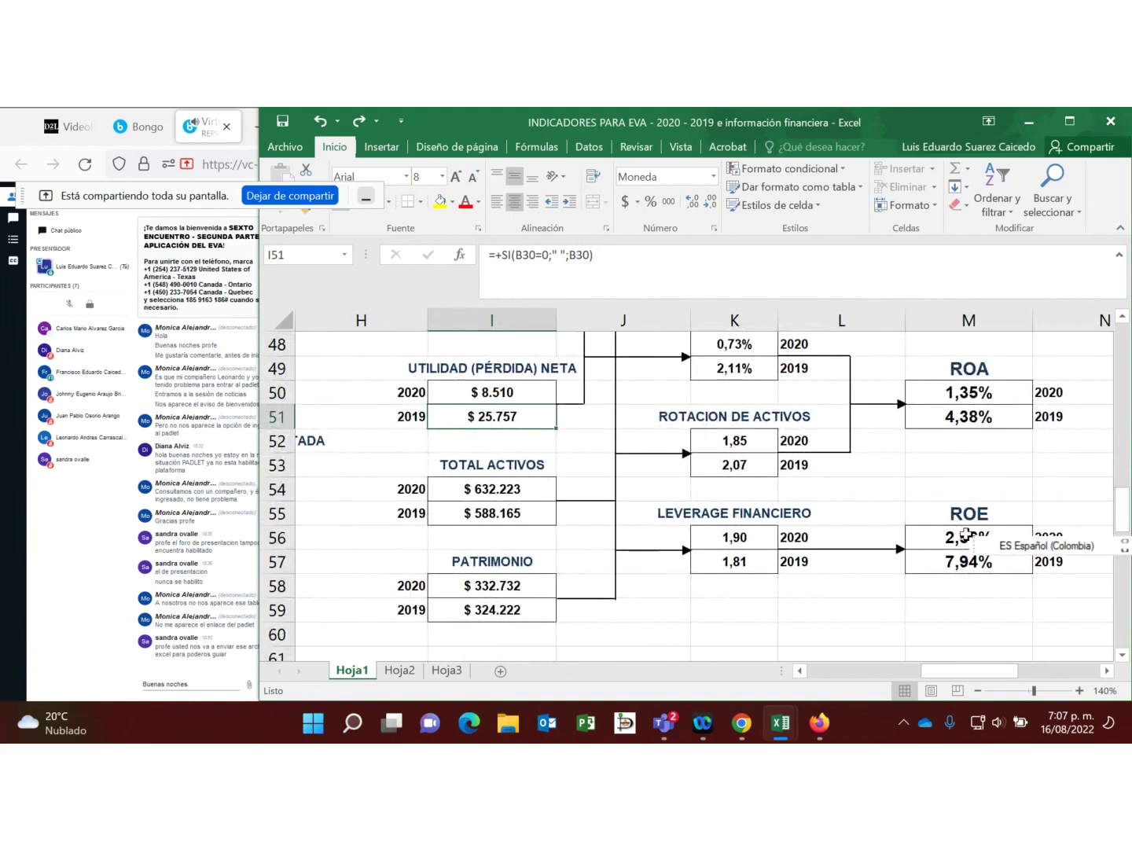
pyautogui.click(1013, 497)
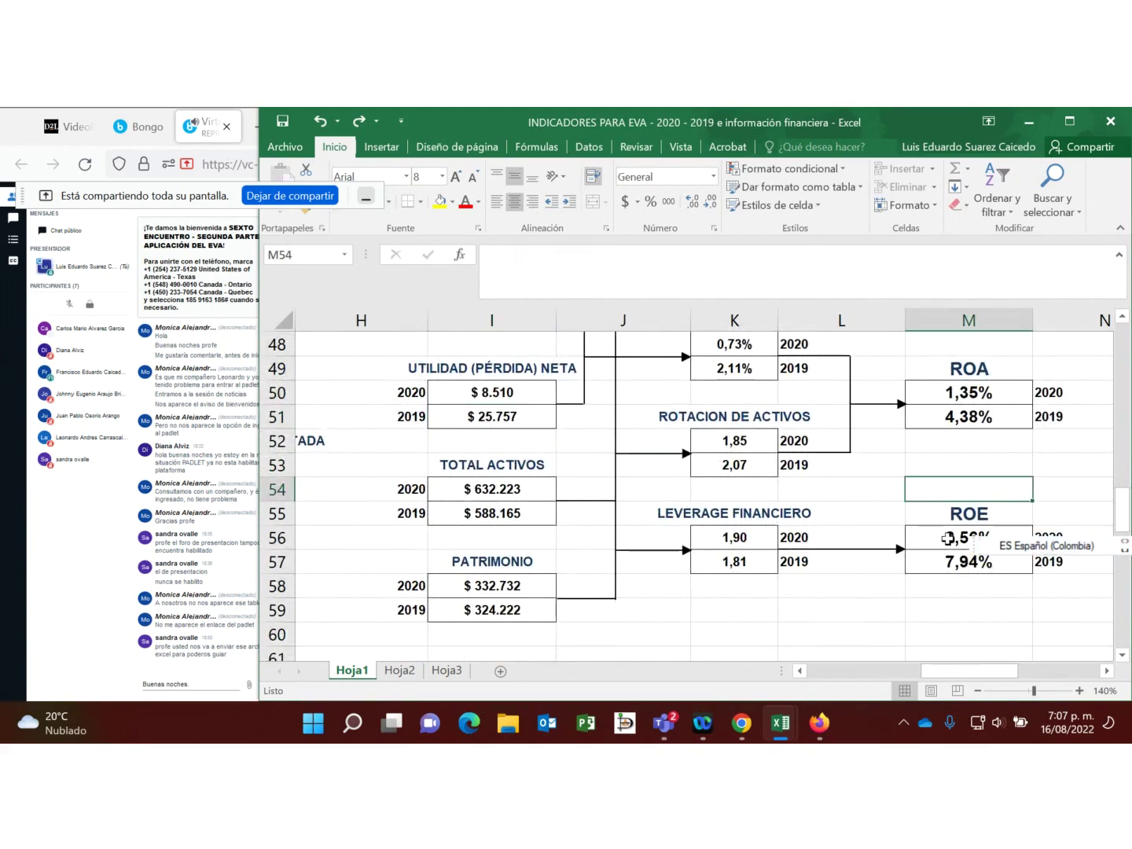
pyautogui.click(514, 591)
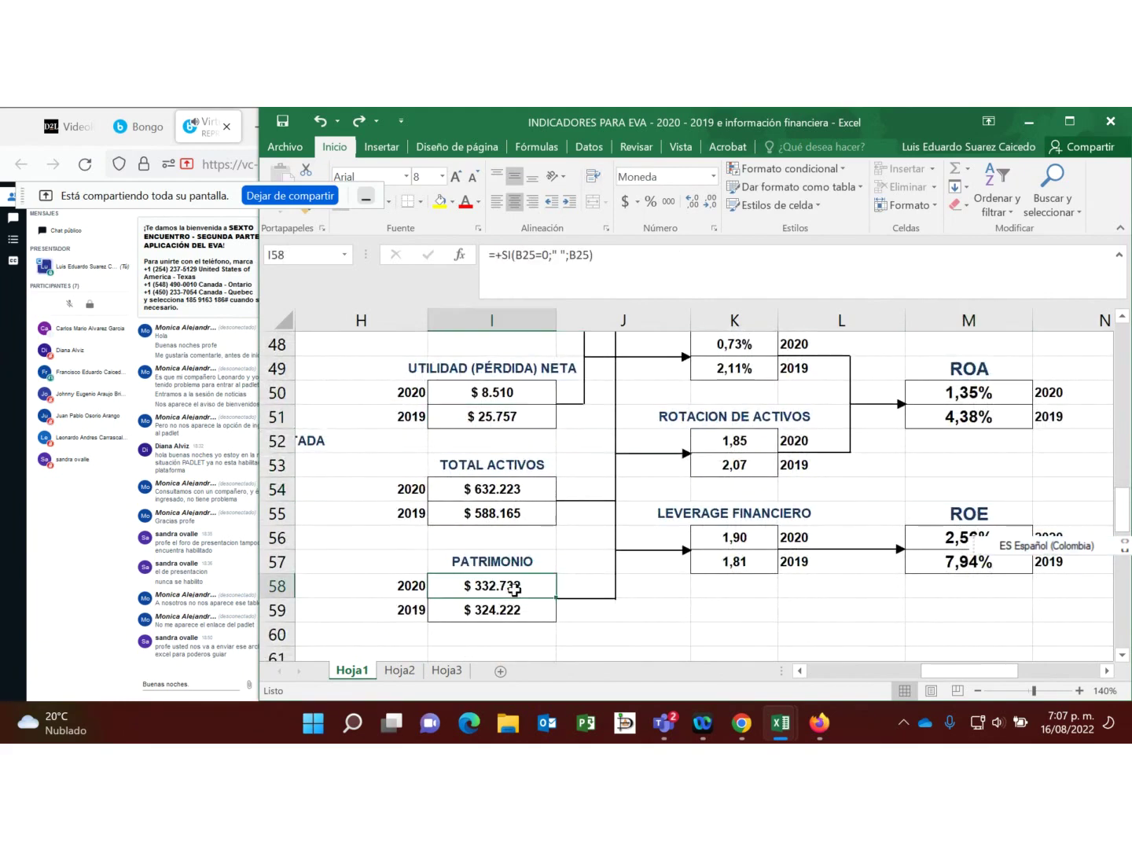
pyautogui.click(532, 395)
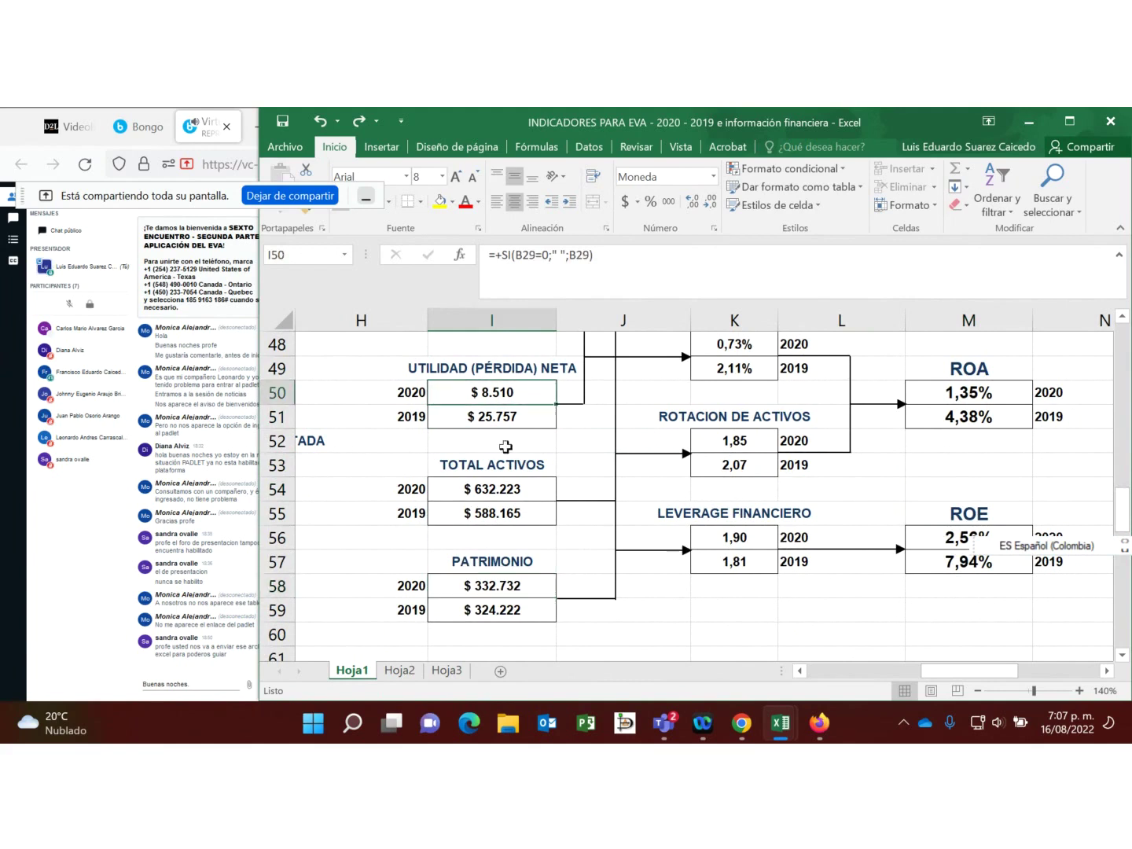
pyautogui.click(491, 586)
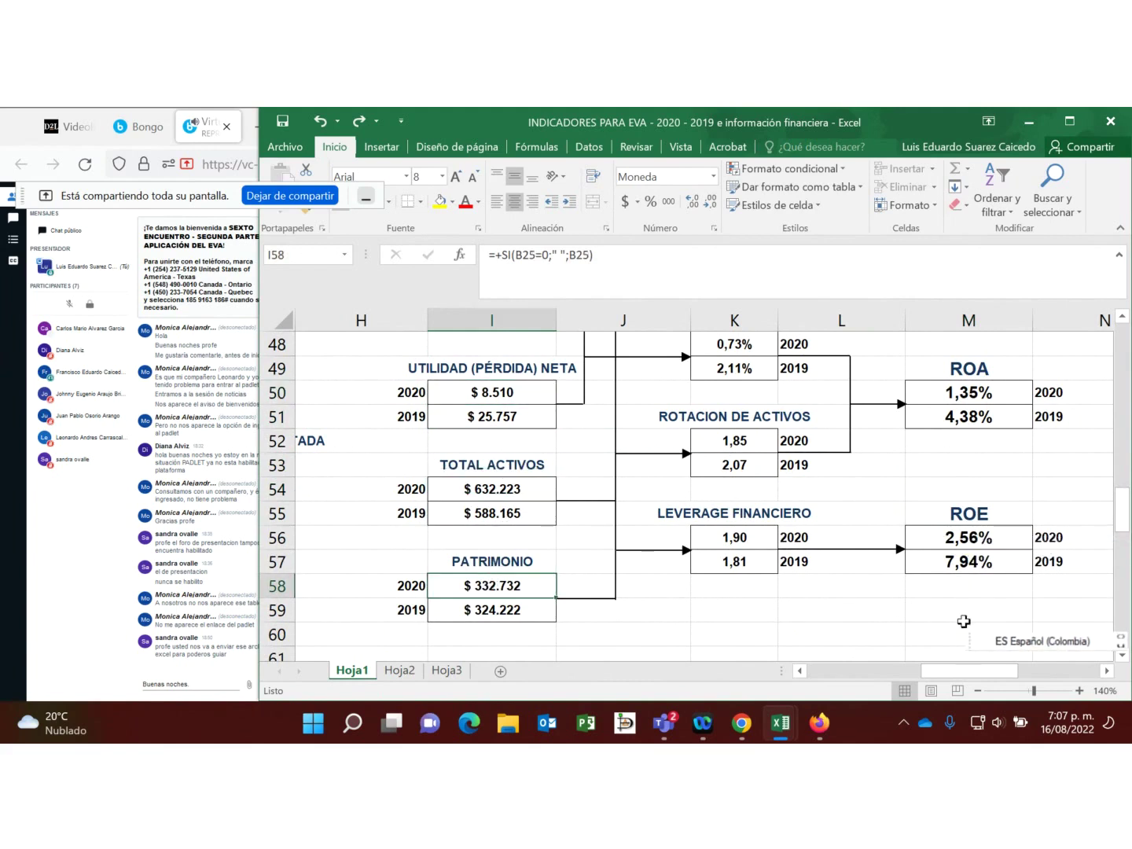
pyautogui.click(976, 561)
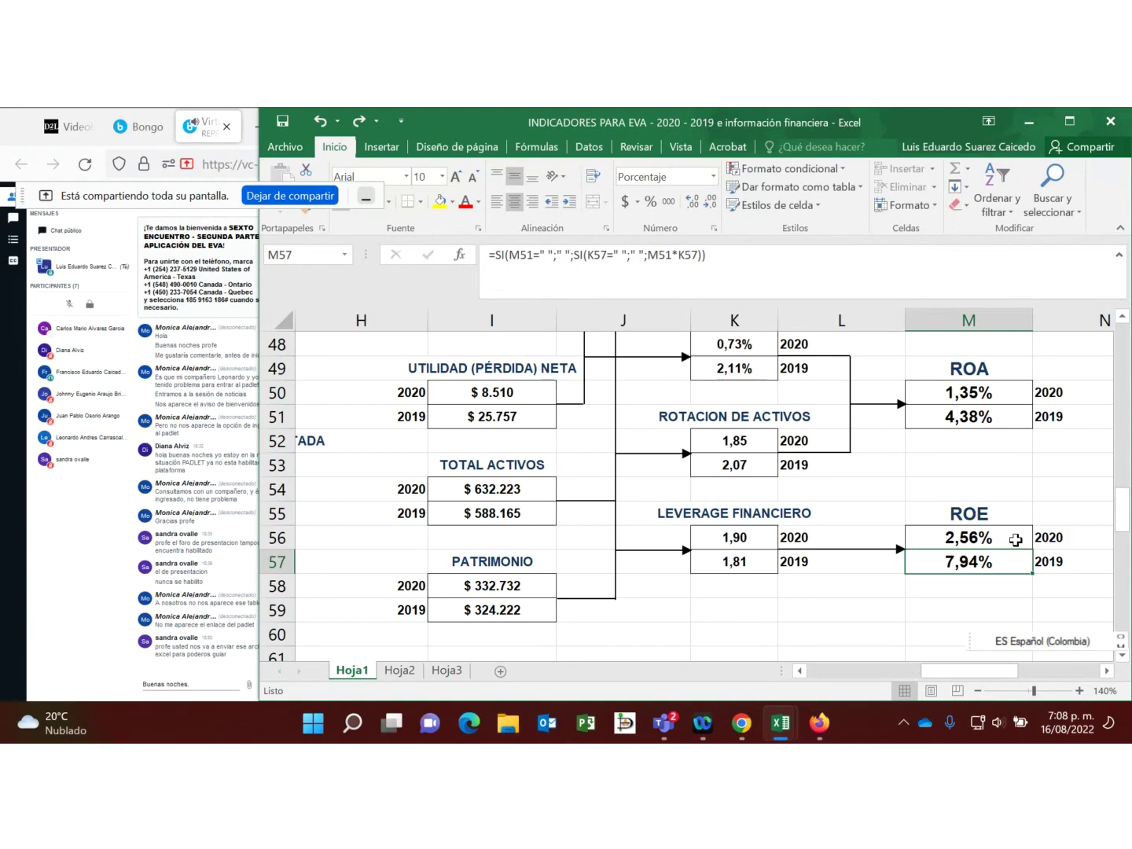
pyautogui.click(490, 591)
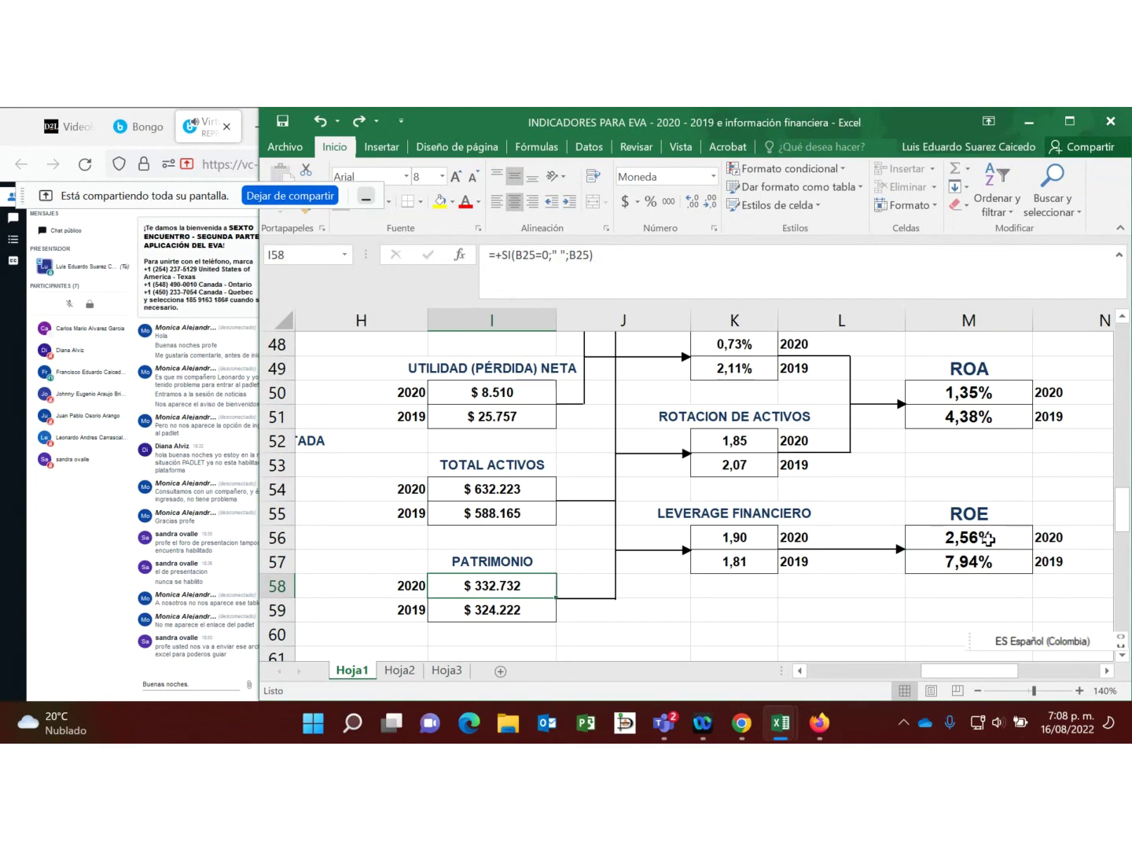
# Step: Examine the PATRIMONIO block, including its heading, the 2020 and 2019 formulas, and both years selected together in I58:I59
pyautogui.click(507, 560)
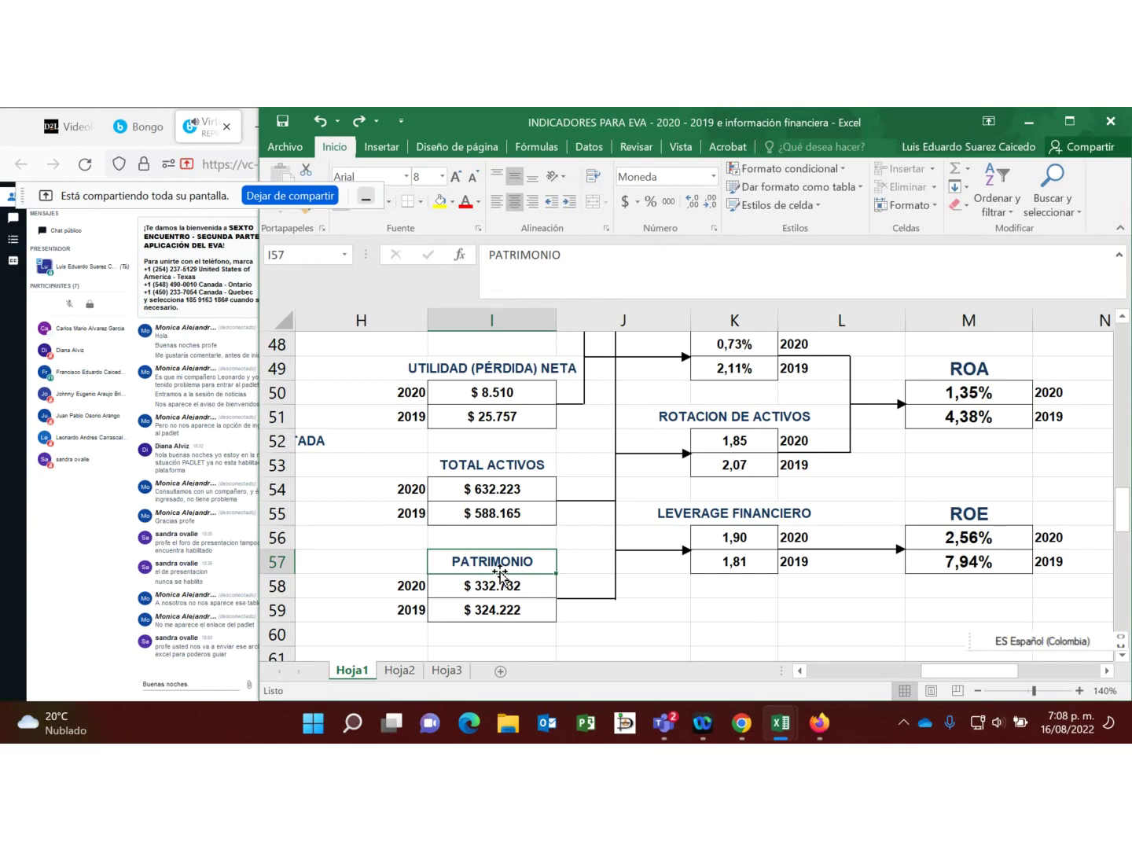
pyautogui.click(507, 590)
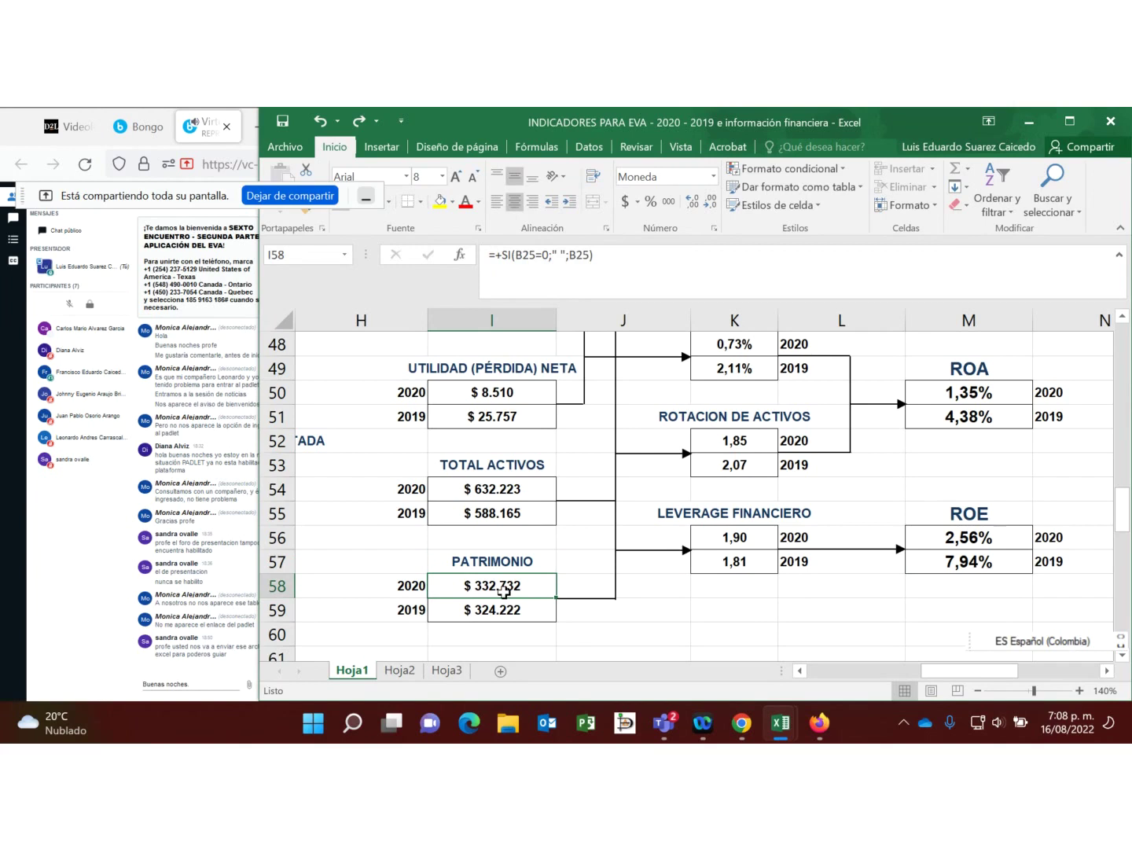
pyautogui.click(507, 619)
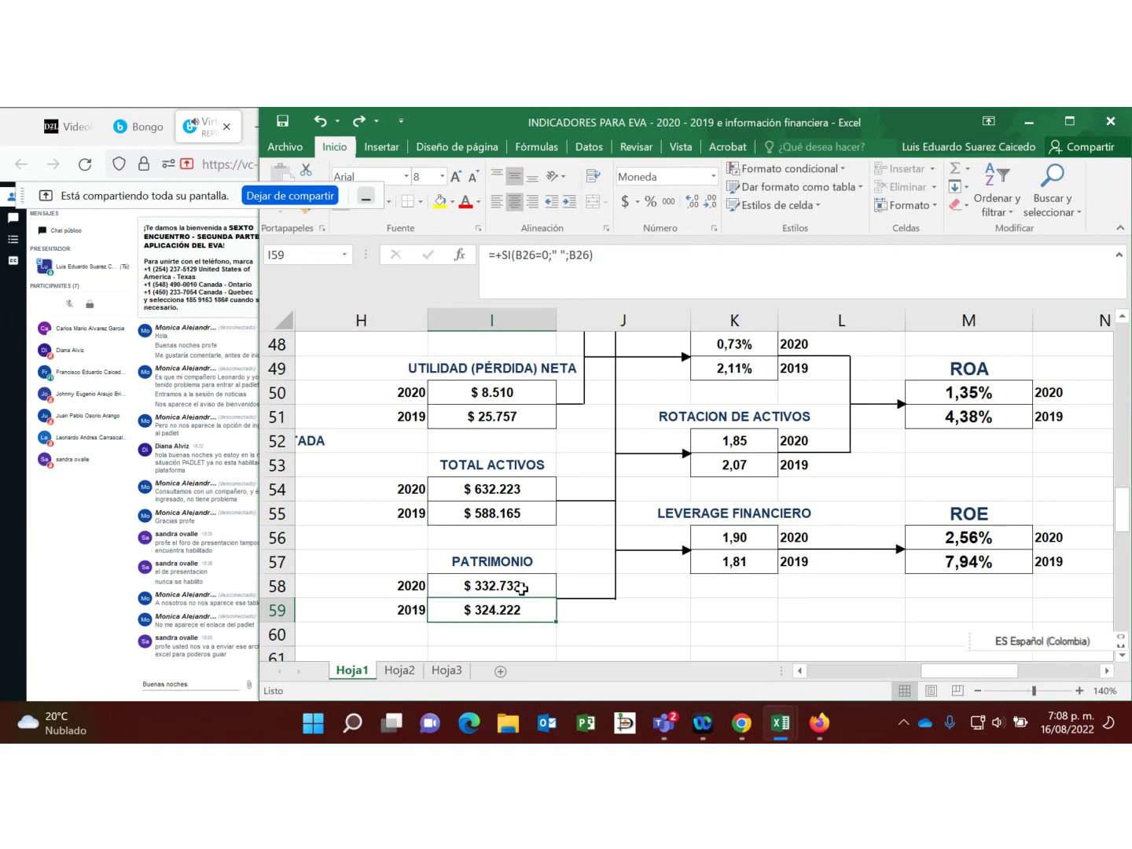
pyautogui.moveTo(523, 588); pyautogui.dragTo(520, 602)
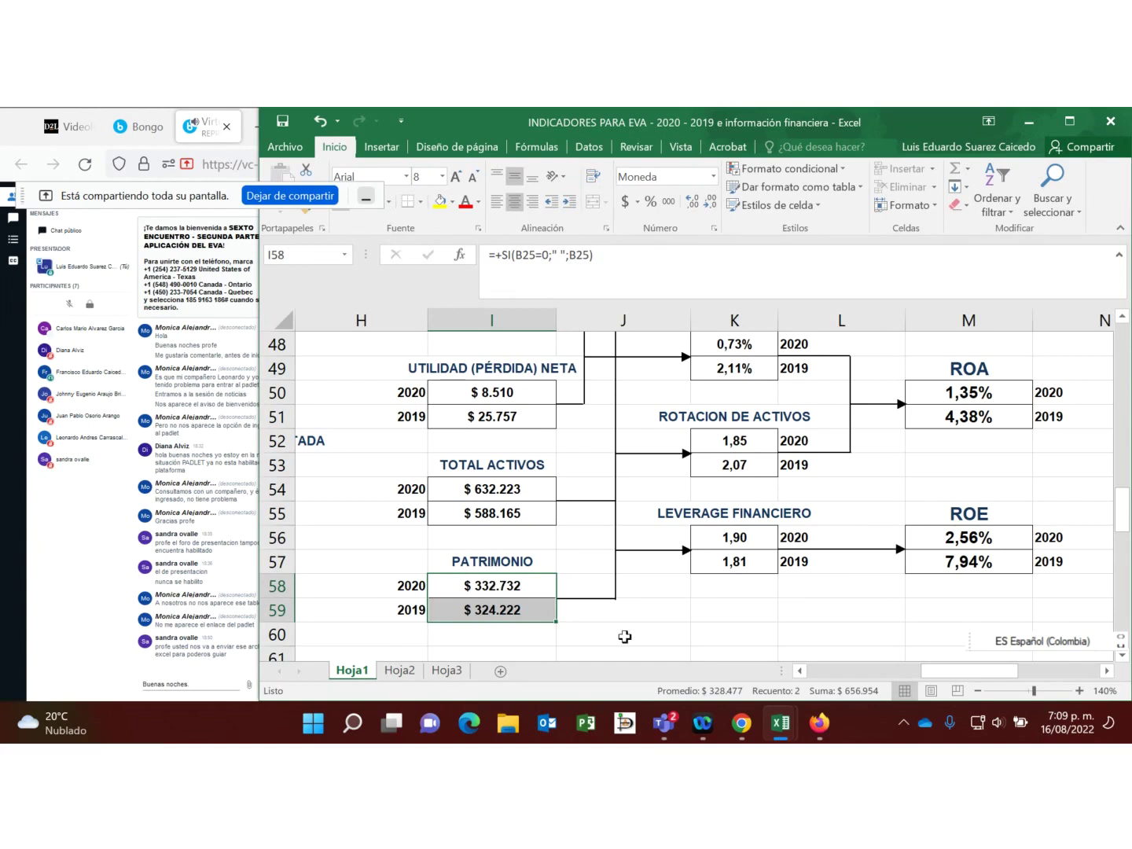
pyautogui.click(885, 613)
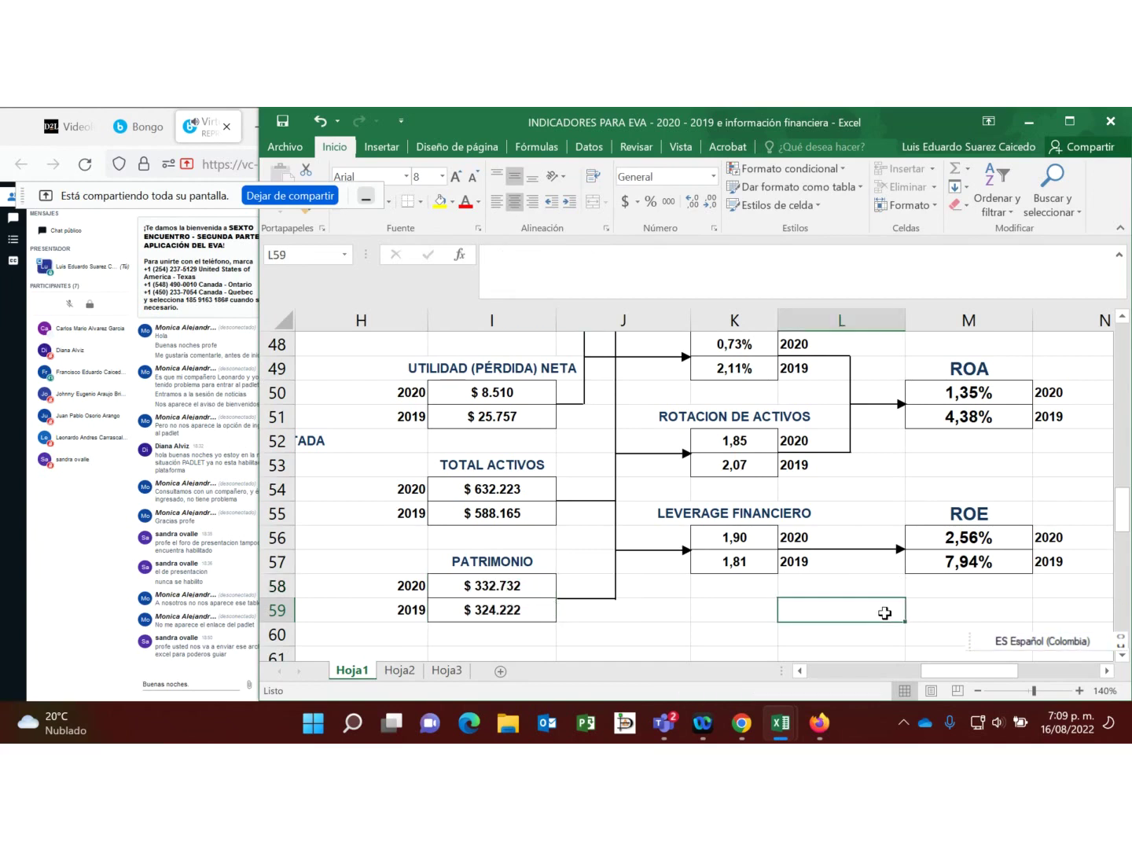
# Step: Review the ROA and ROE headings, the 2019 ROE formula, and the 2019 UTILIDAD (PÉRDIDA) NETA formula in I51
pyautogui.click(979, 373)
pyautogui.click(970, 520)
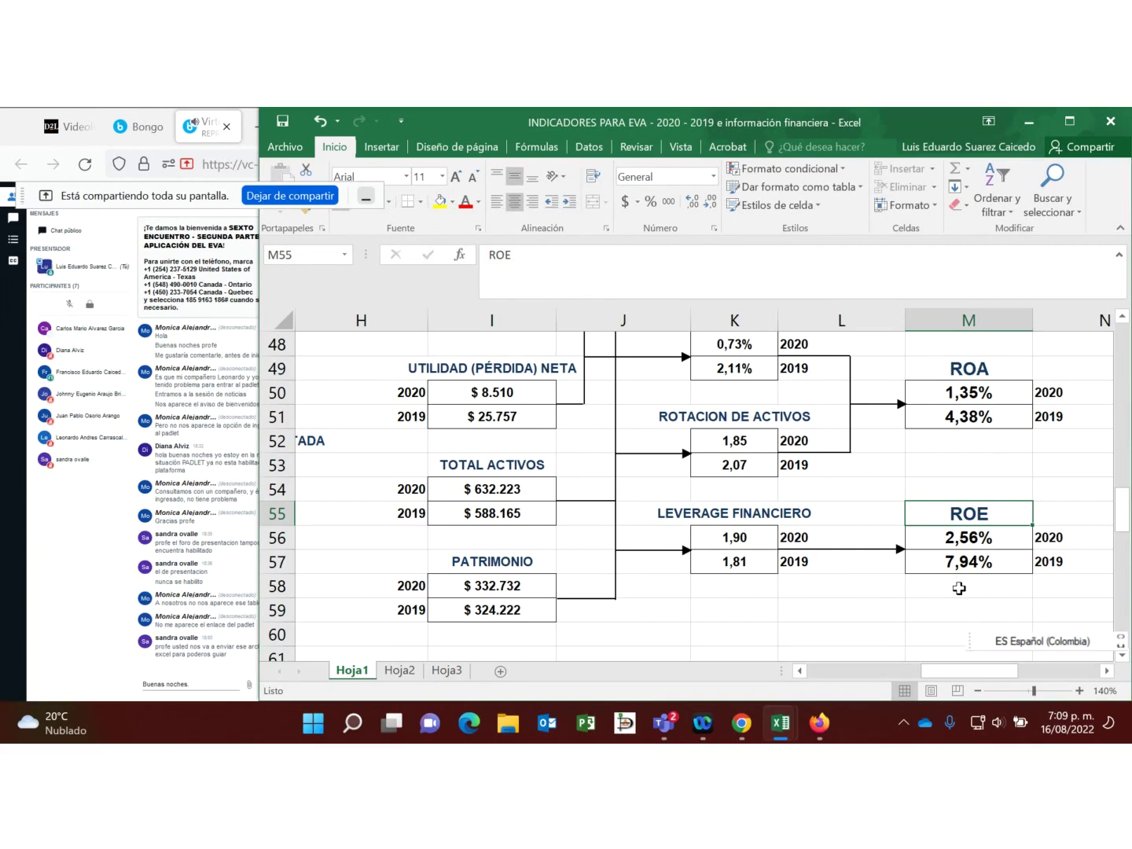
pyautogui.click(990, 568)
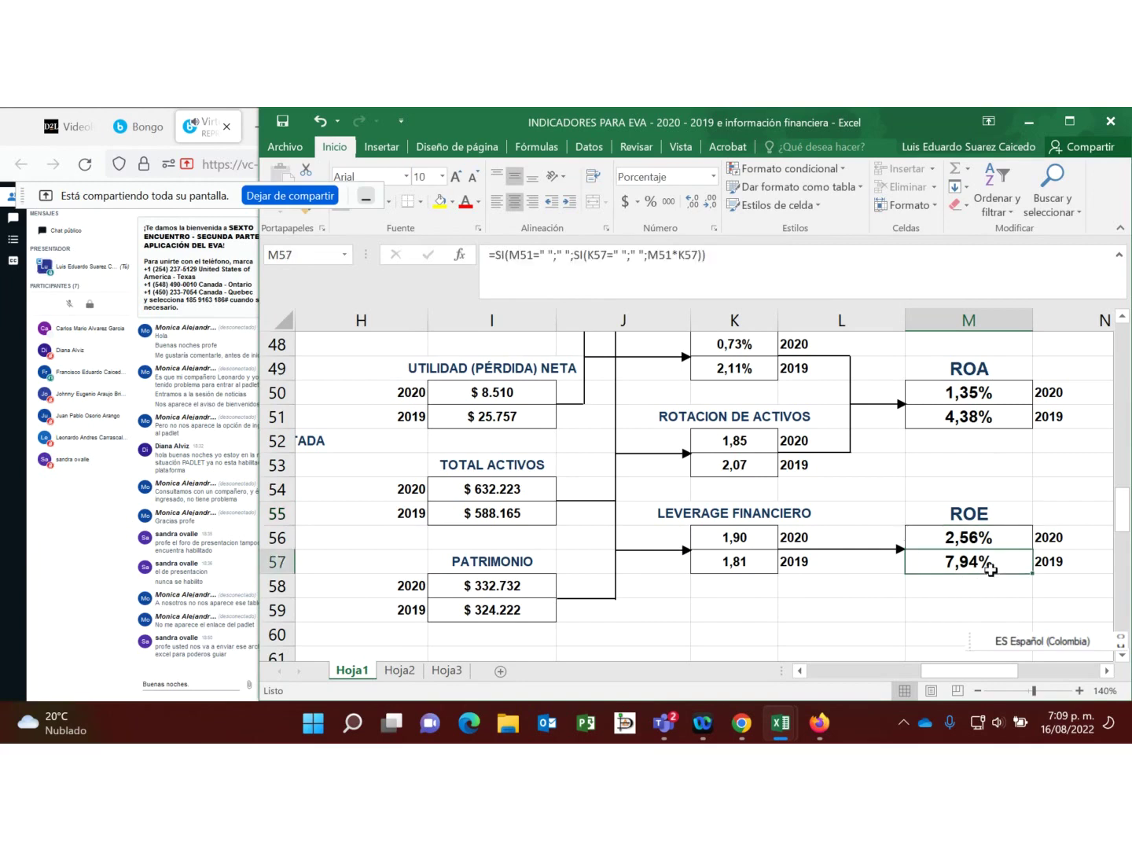
pyautogui.click(486, 414)
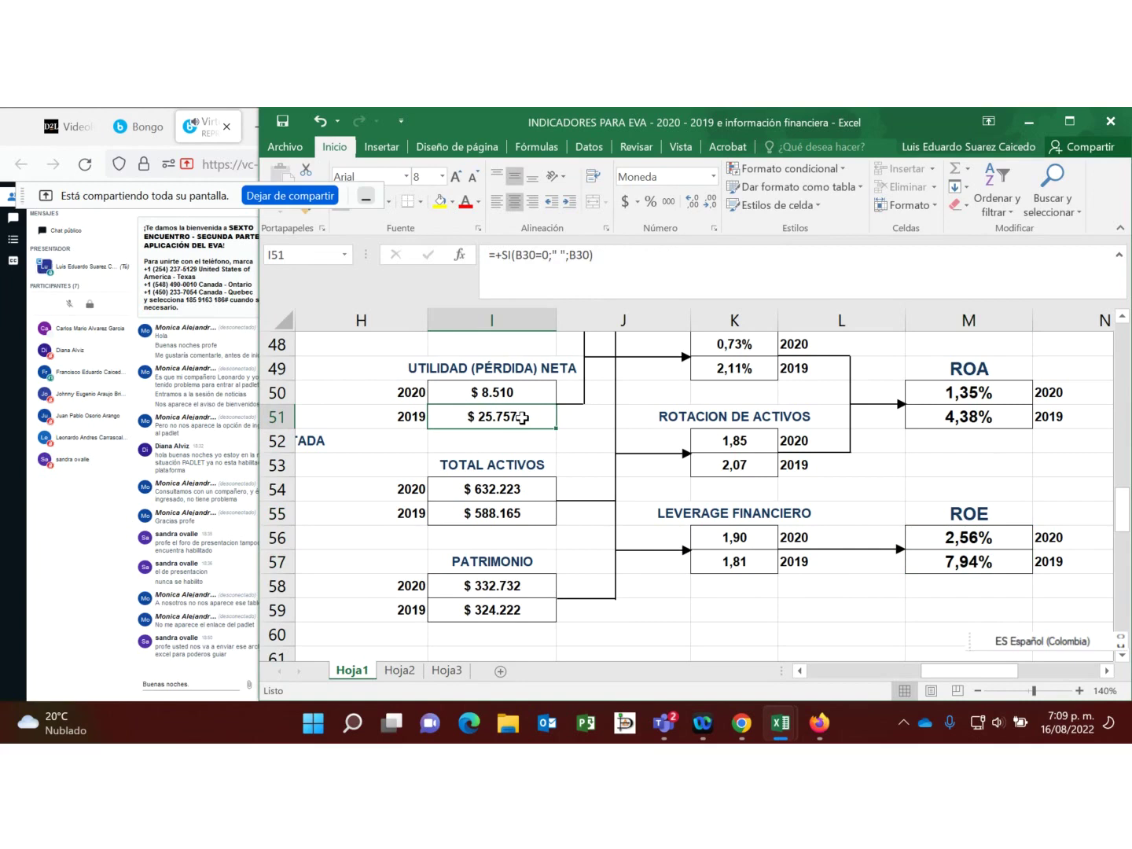
# Step: Return to the EBITDA block and inspect the 2019 EBITDA formula and the 2019 and 2020 UTILIDAD OPERACIONAL = EBIT cells
pyautogui.scroll(3, 475, 479)
pyautogui.moveTo(948, 675); pyautogui.dragTo(856, 679)
pyautogui.scroll(-1, 621, 587)
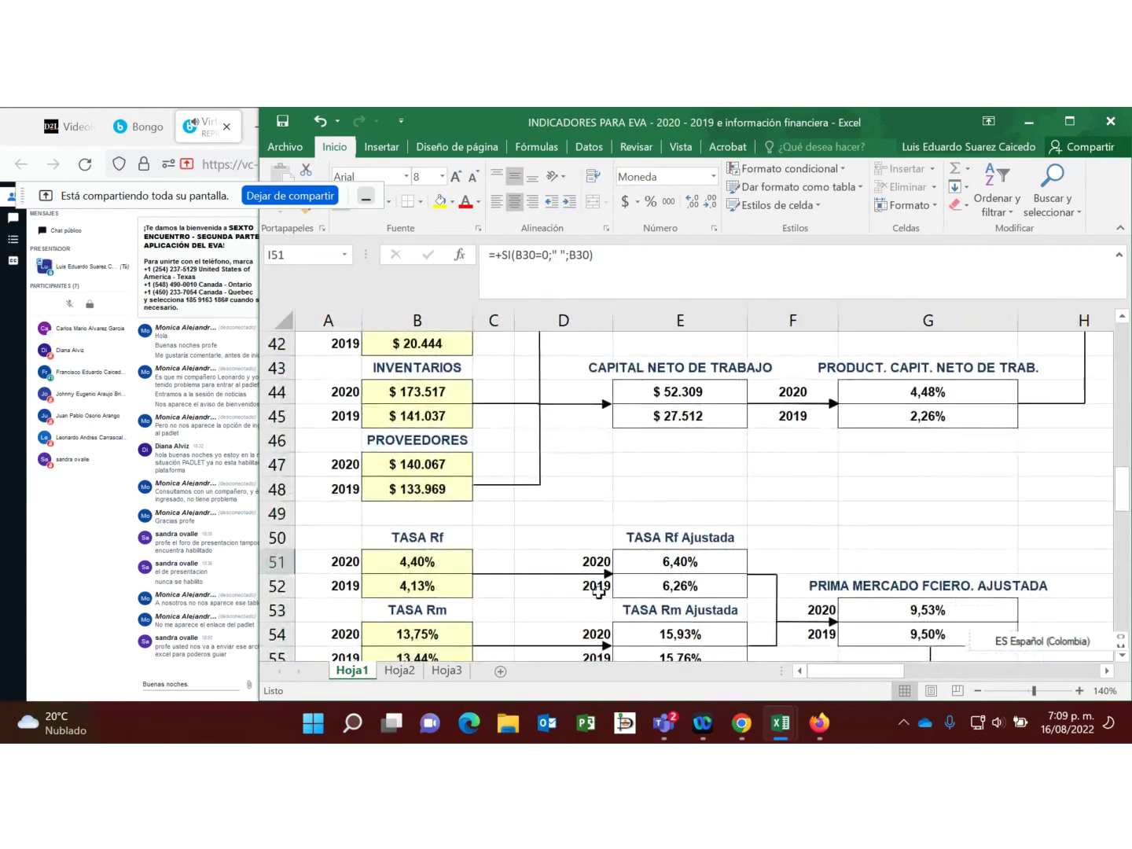
pyautogui.scroll(-1, 596, 590)
pyautogui.scroll(6, 591, 589)
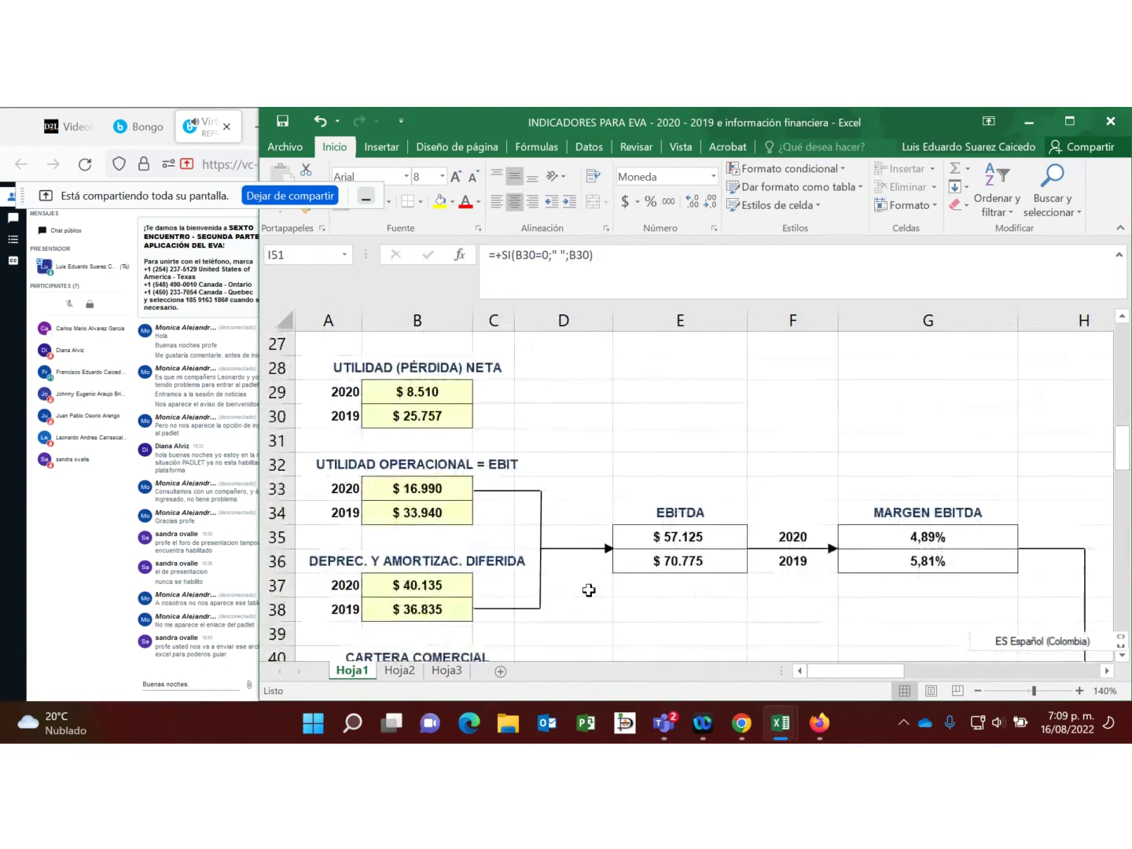
pyautogui.click(702, 563)
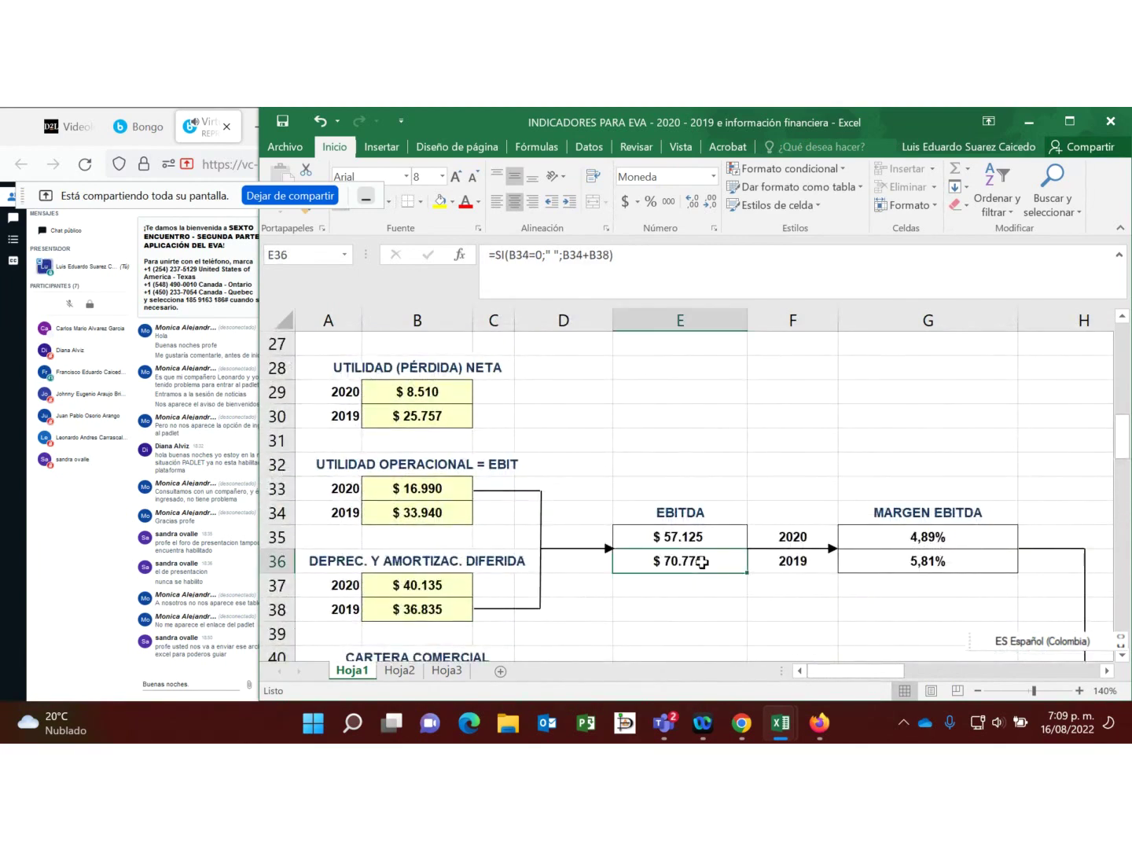
pyautogui.click(414, 515)
pyautogui.click(420, 488)
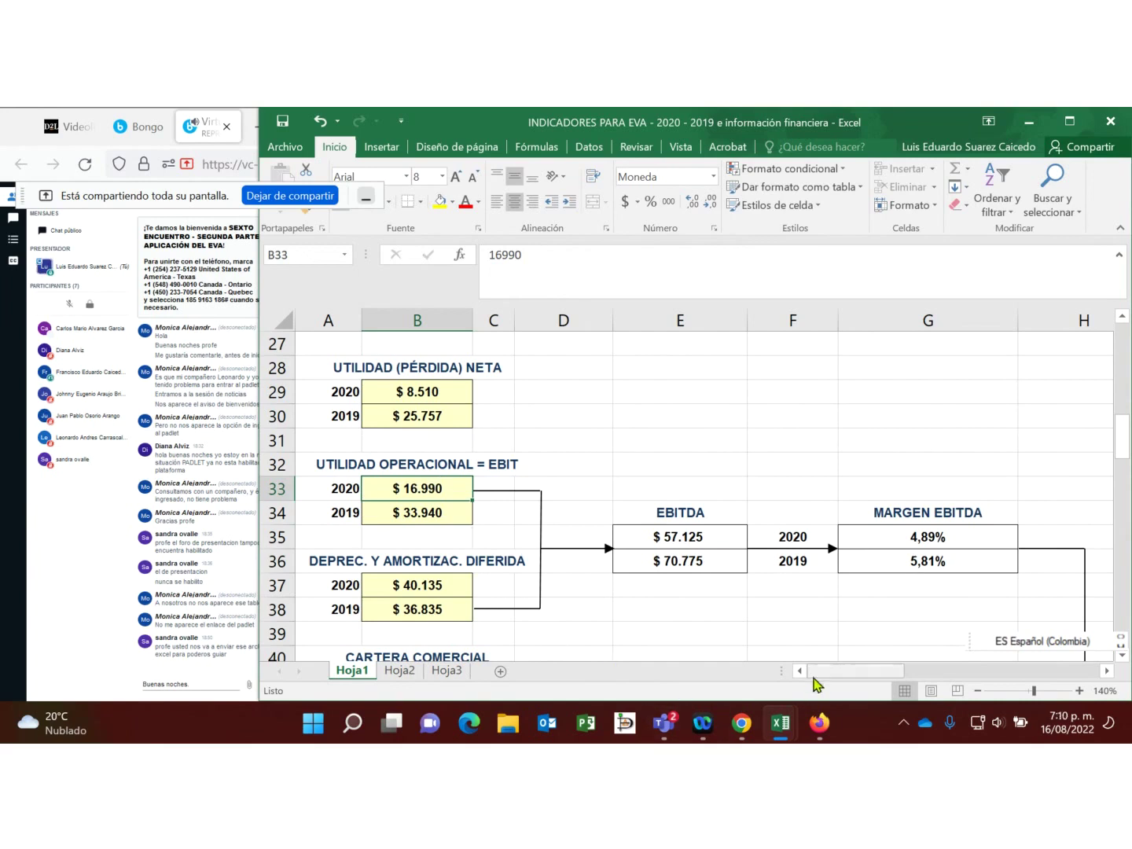
# Step: Go to the ROIC SIN DEPR. and ROIC CON DEPR. indicators and their UODI inputs in Hoja1
pyautogui.moveTo(814, 684); pyautogui.dragTo(910, 683)
pyautogui.scroll(-3, 922, 575)
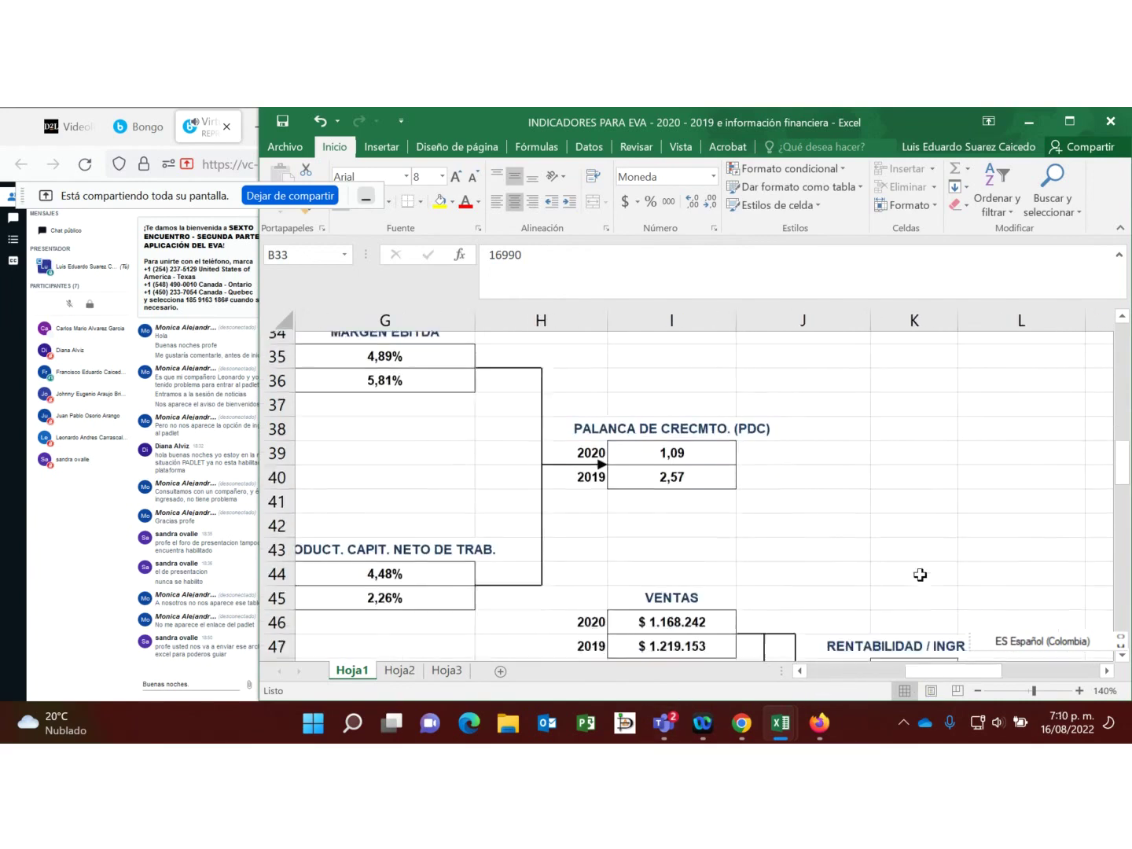
pyautogui.scroll(-5, 920, 575)
pyautogui.moveTo(969, 673); pyautogui.dragTo(1014, 676)
pyautogui.scroll(-3, 982, 591)
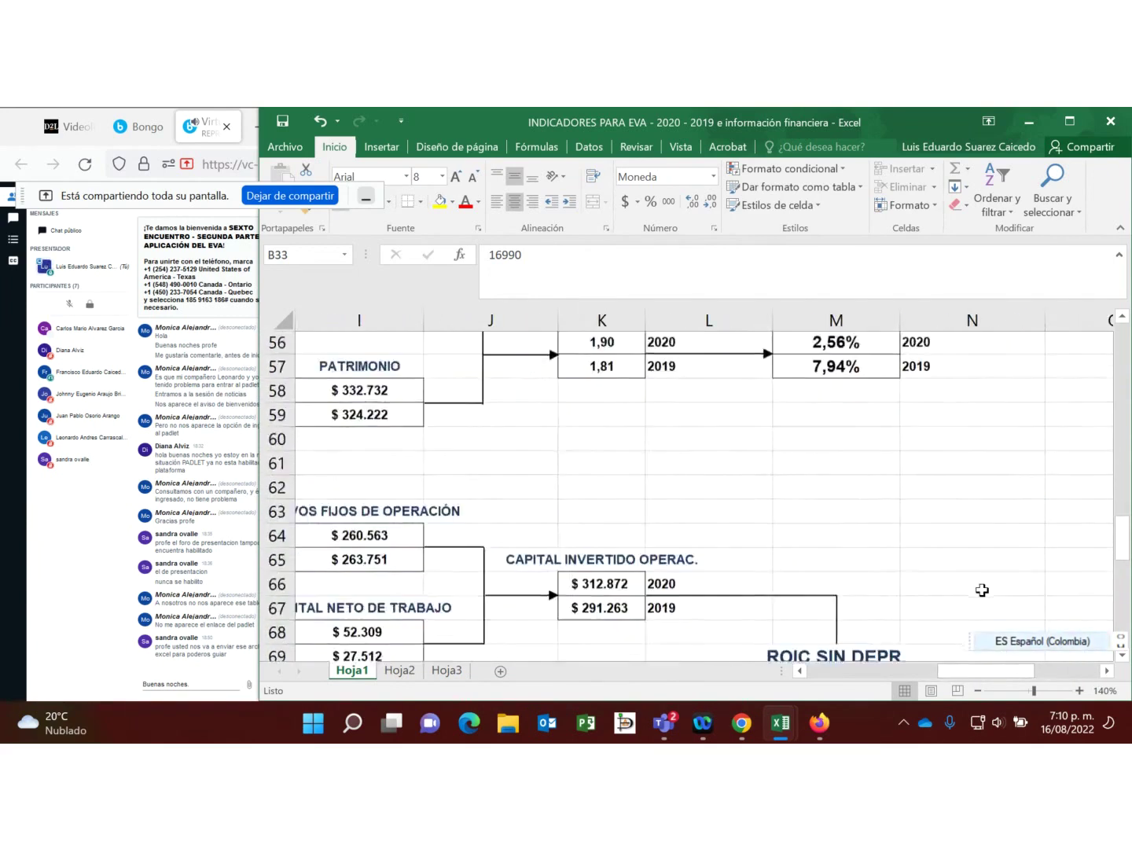
pyautogui.scroll(-5, 982, 590)
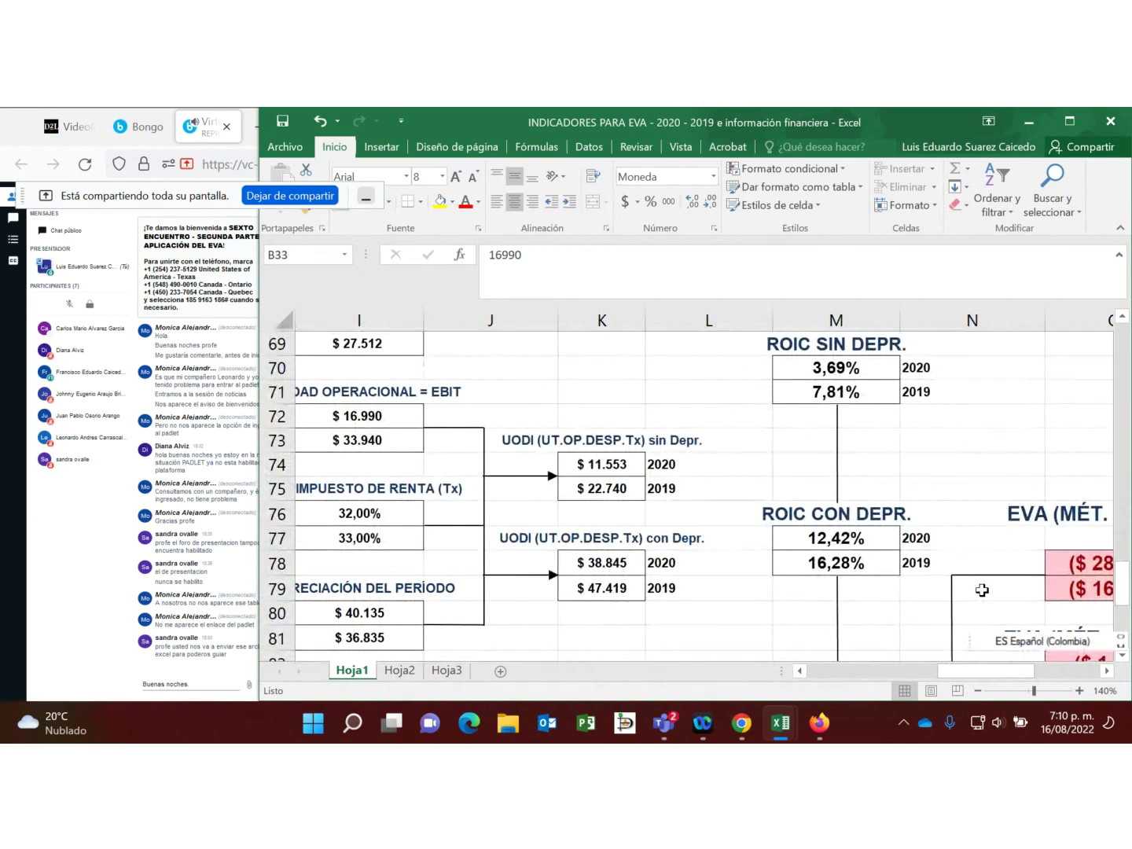
pyautogui.scroll(1, 980, 586)
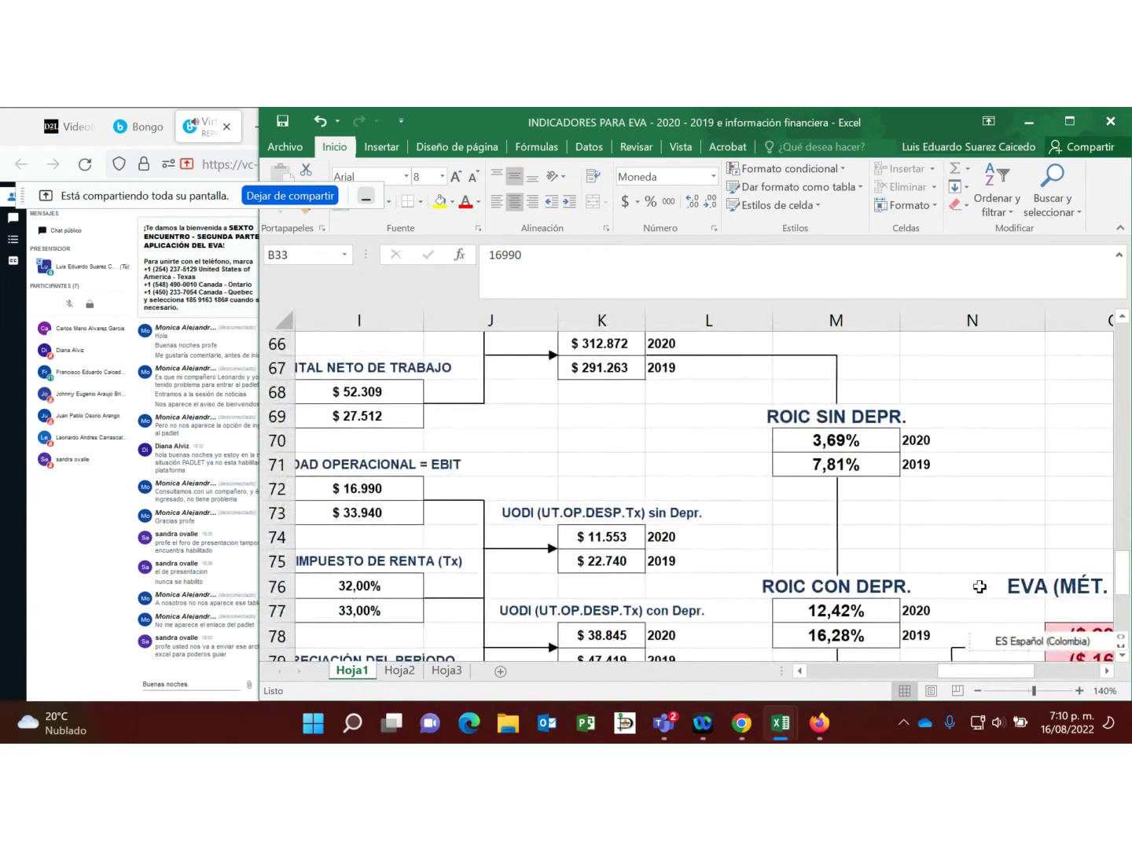
# Step: Point out the ROIC SIN DEPR. and ROIC CON DEPR. headings in M69 and M76
pyautogui.click(775, 421)
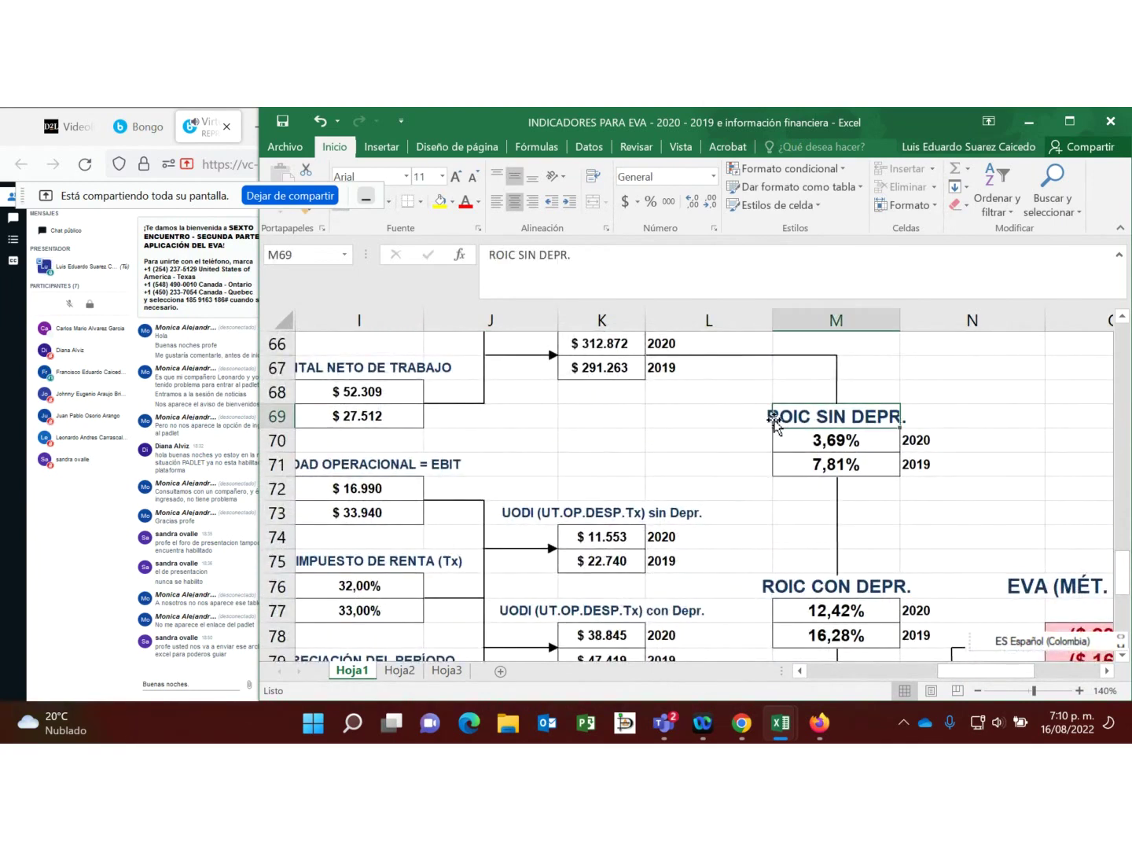
pyautogui.click(787, 589)
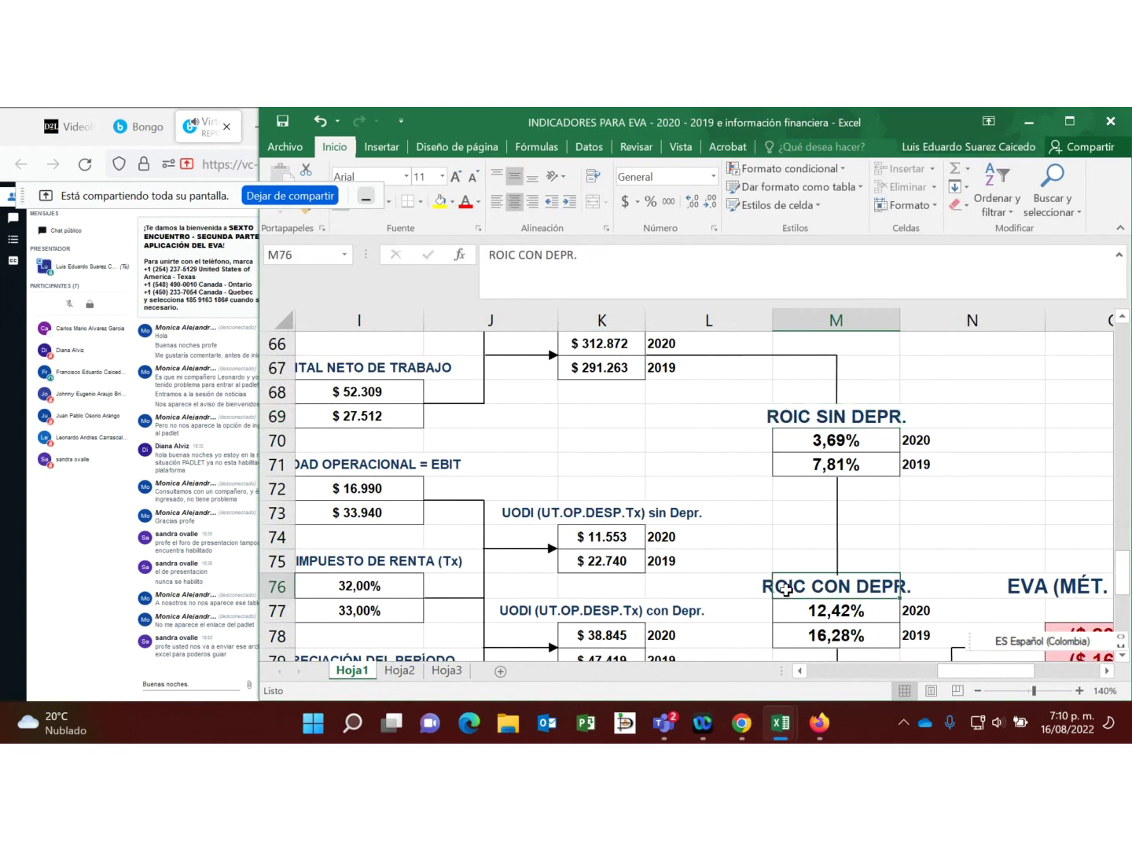
# Step: Switch to the meeting's public chat and send the message "Retorno sobre la inversión de capital = ROIC"
pyautogui.click(208, 683)
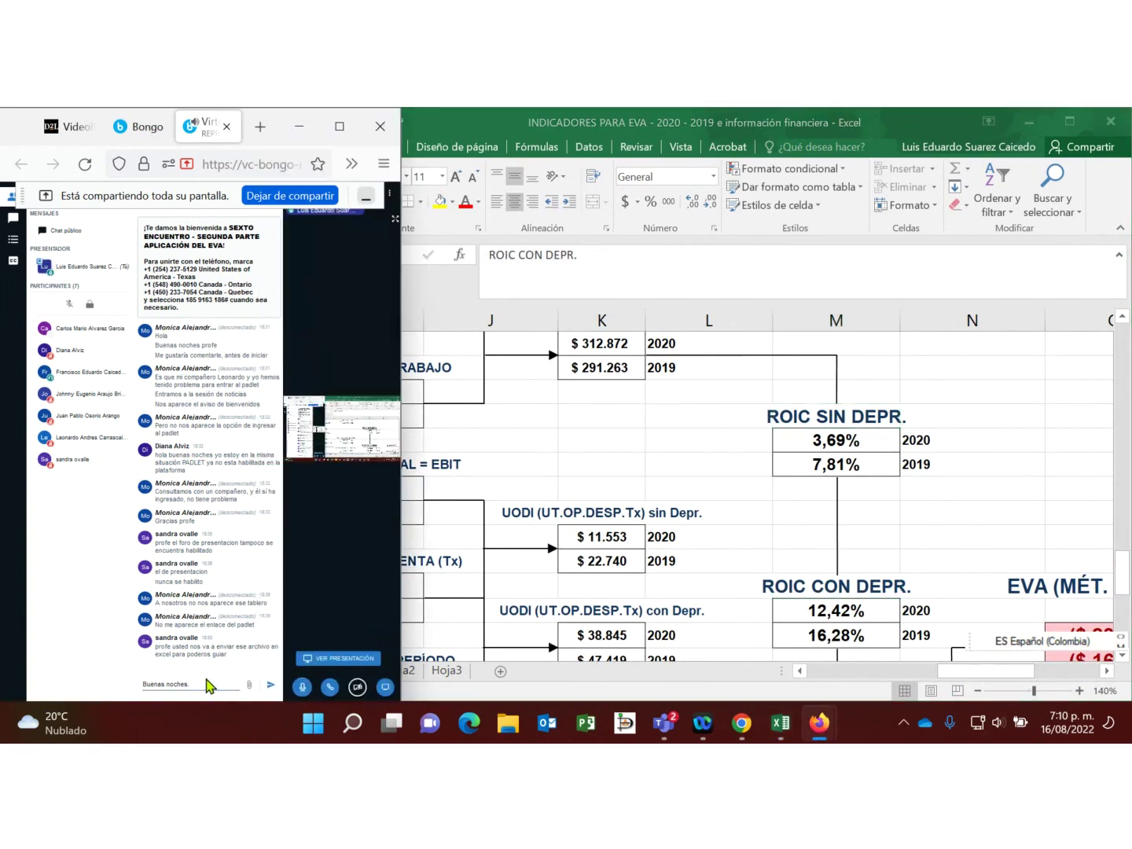
pyautogui.press('Return')
pyautogui.write('Retr')
pyautogui.press('BackSpace')
pyautogui.press('BackSpace')
pyautogui.write('it')
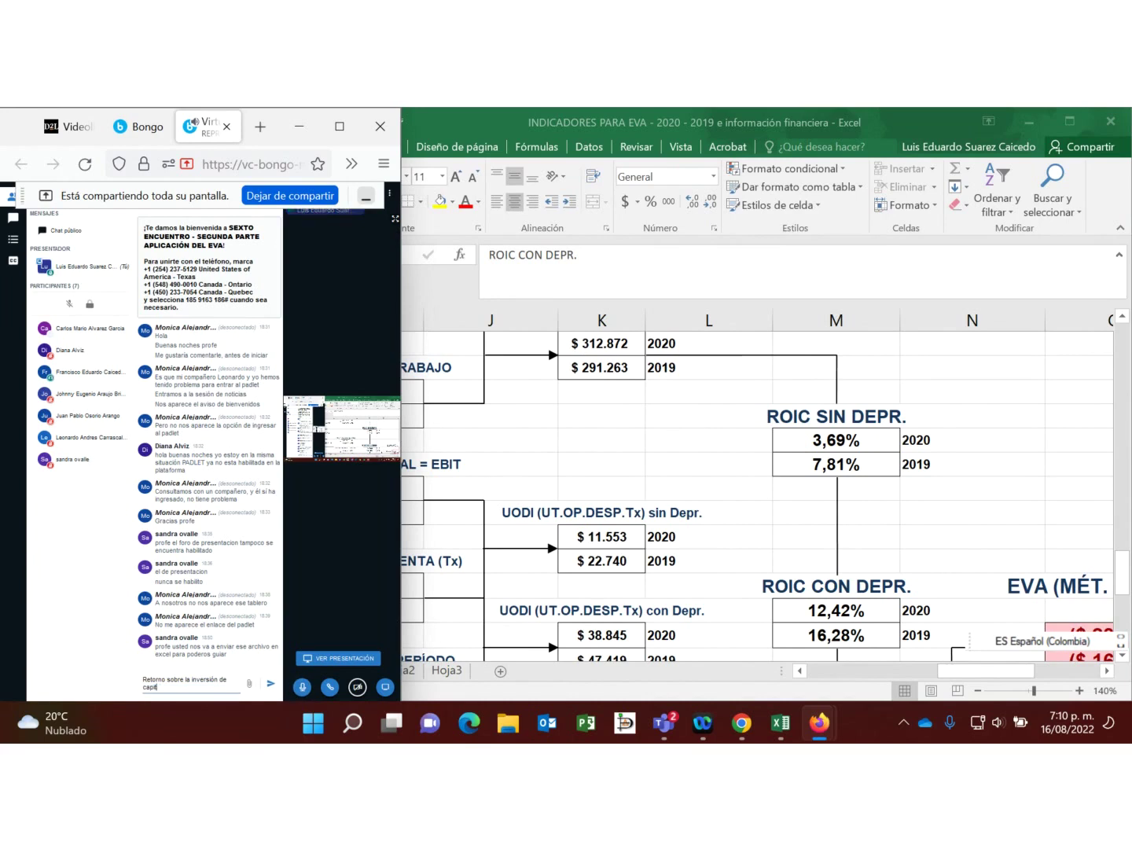
pyautogui.write('al = ROIC')
pyautogui.press('Return')
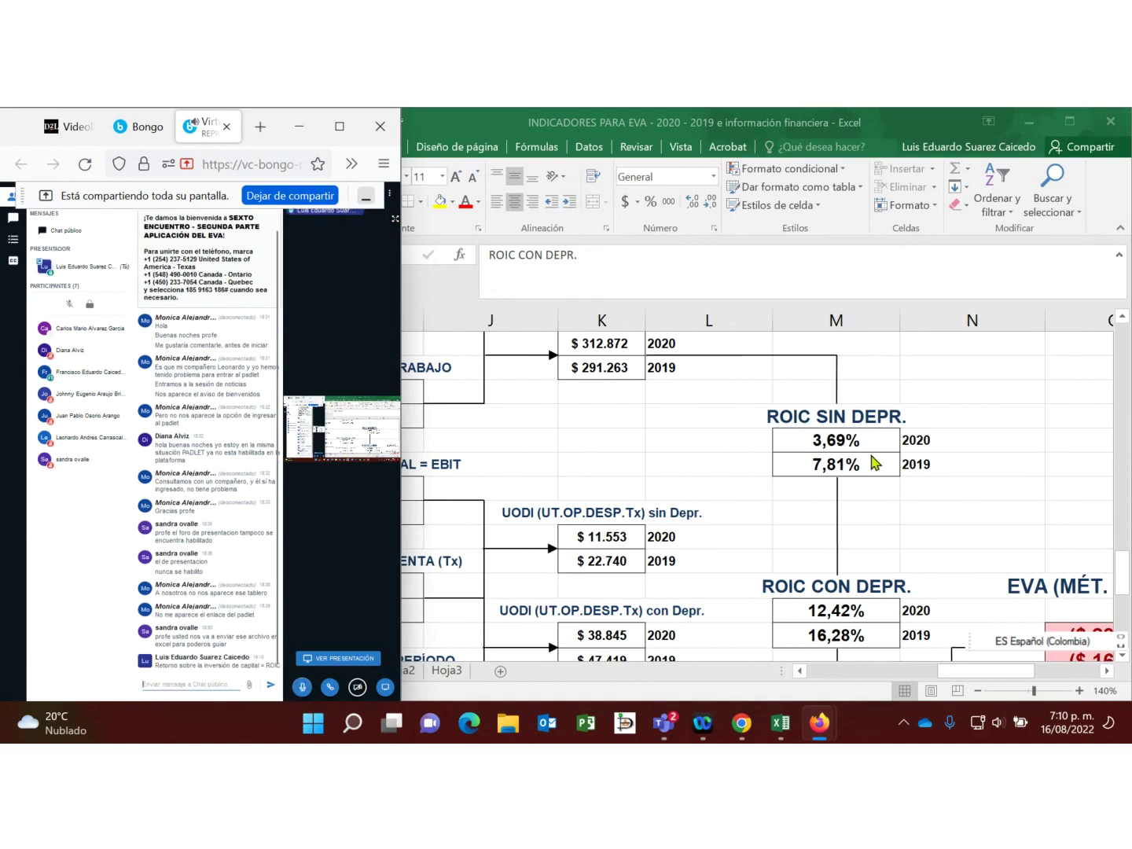
# Step: Return to the Excel workbook, select the ROIC SIN DEPR. heading, and go to the operating capital, EBIT, tax and depreciation inputs feeding ROIC
pyautogui.click(789, 425)
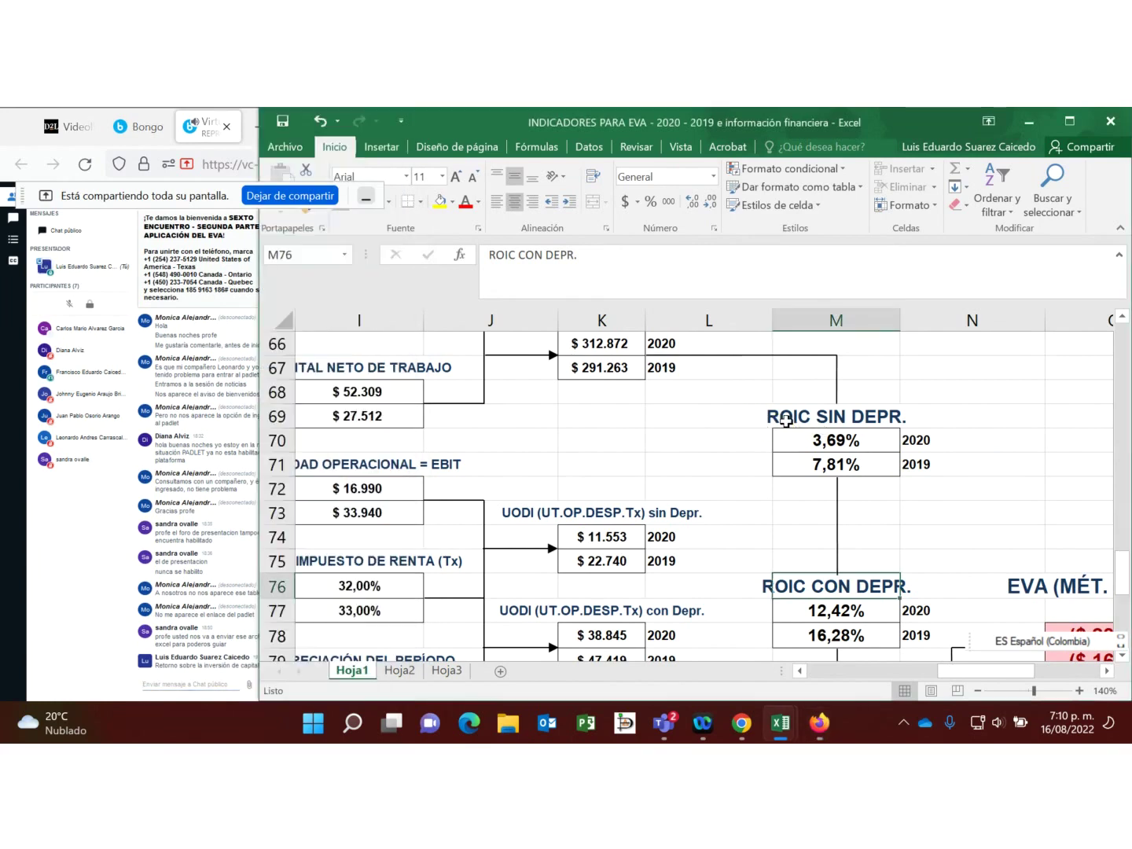
pyautogui.click(786, 421)
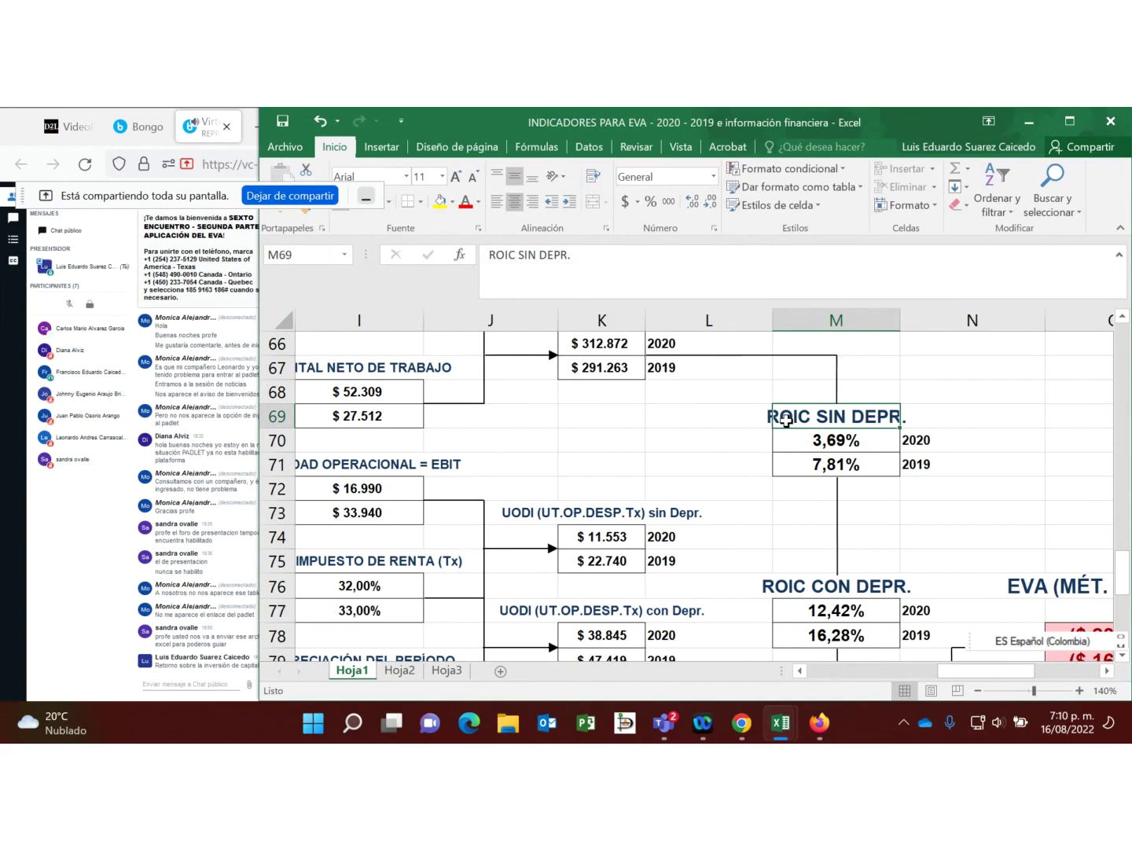
pyautogui.click(637, 470)
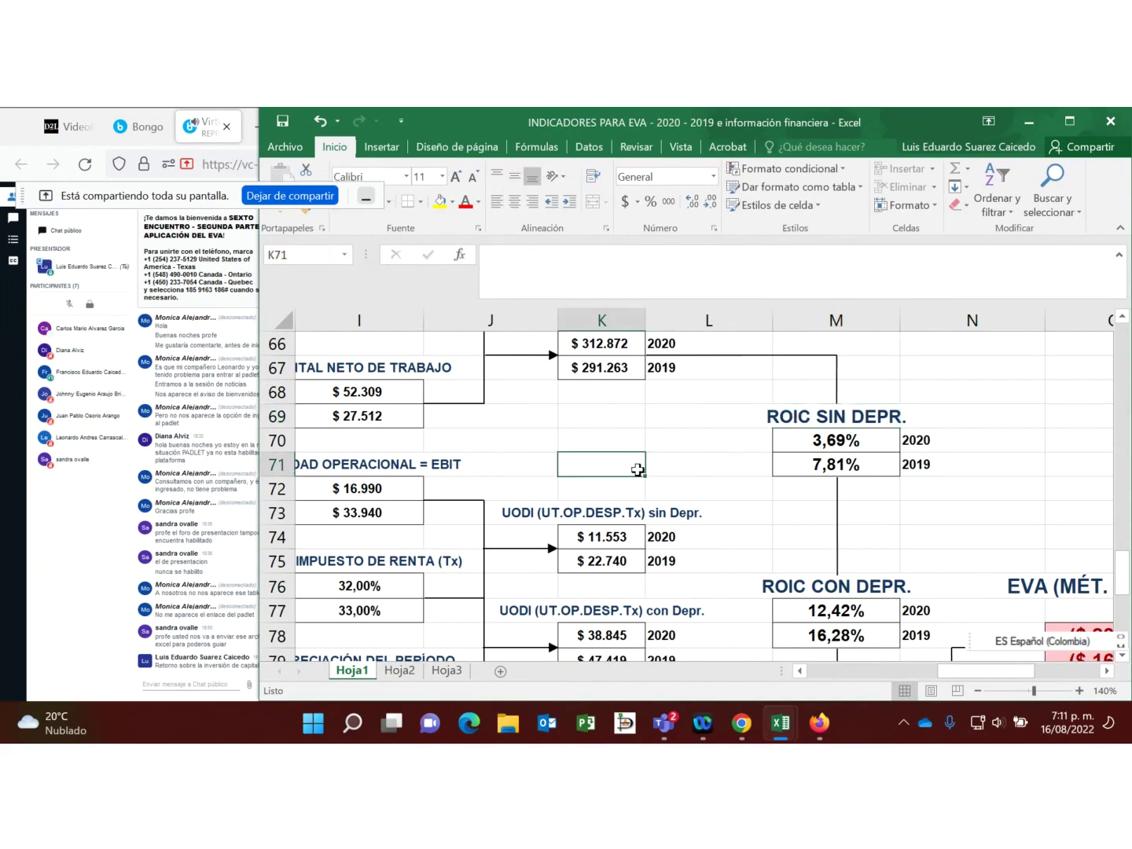
pyautogui.scroll(-1, 638, 469)
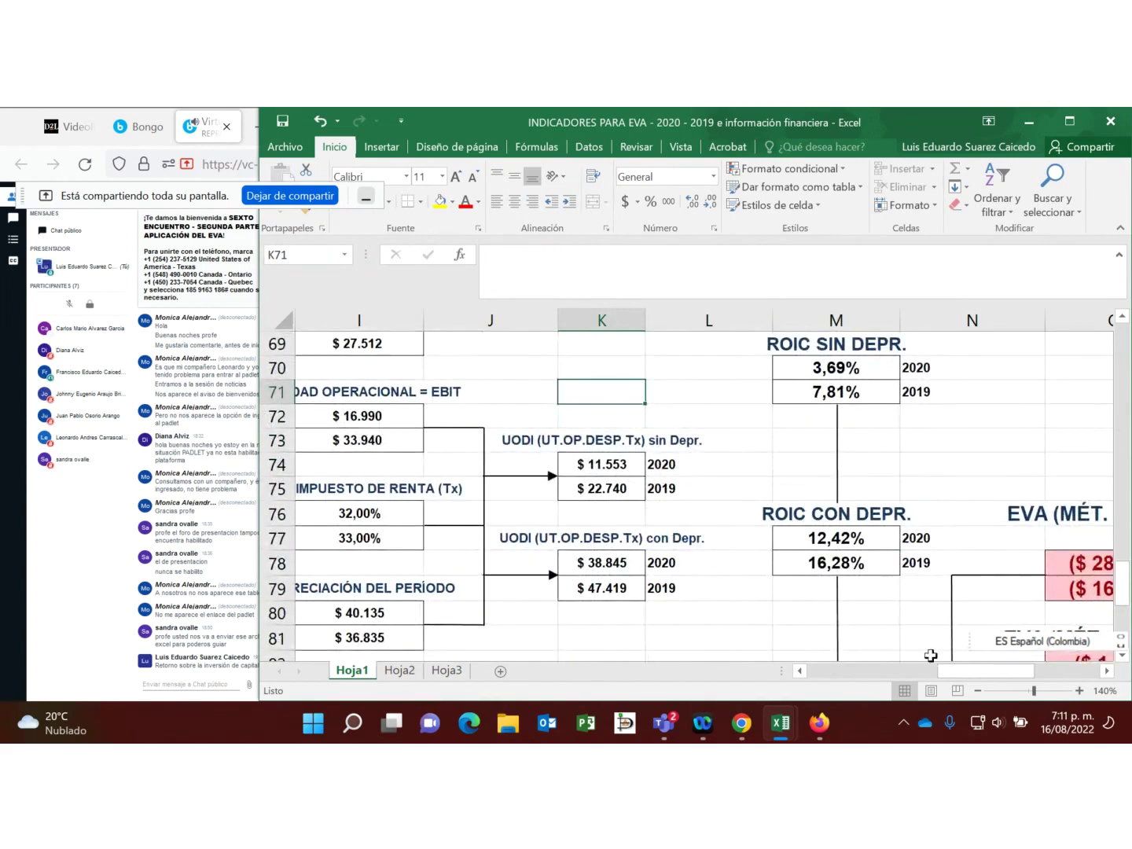
pyautogui.moveTo(983, 673); pyautogui.dragTo(931, 669)
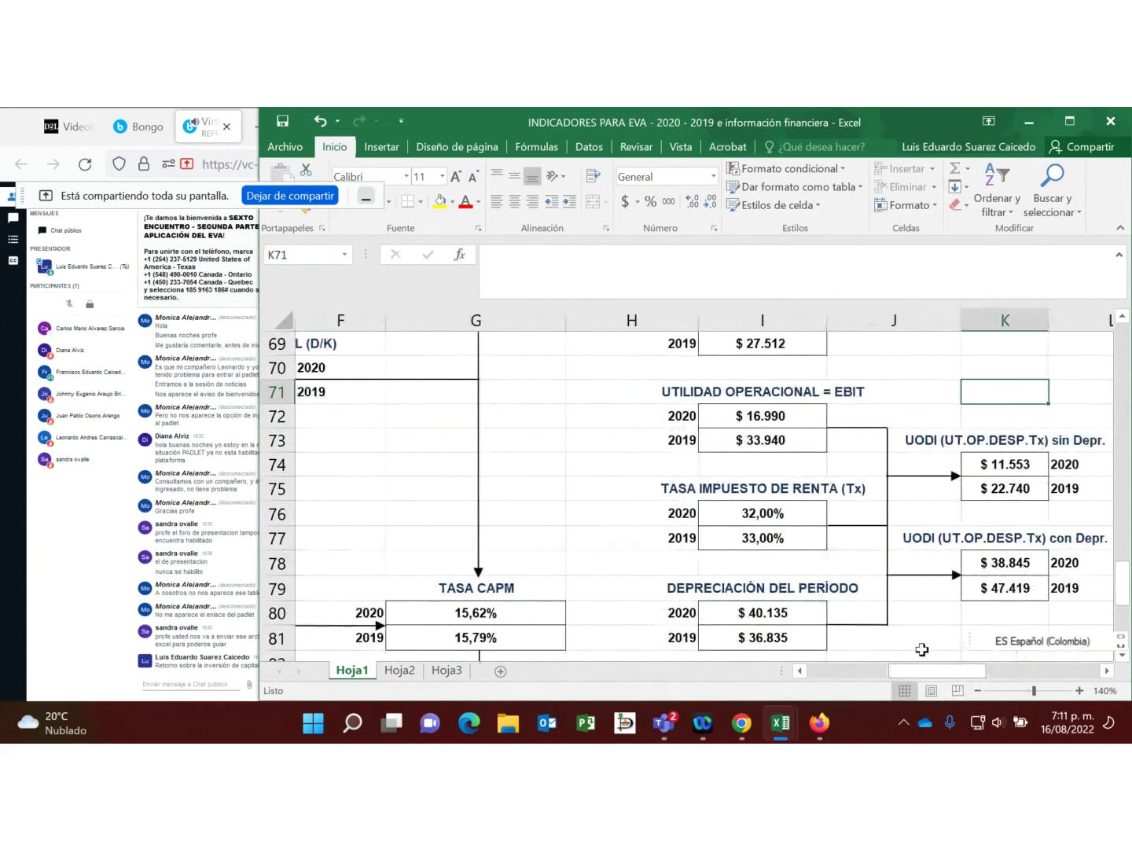
pyautogui.scroll(2, 912, 607)
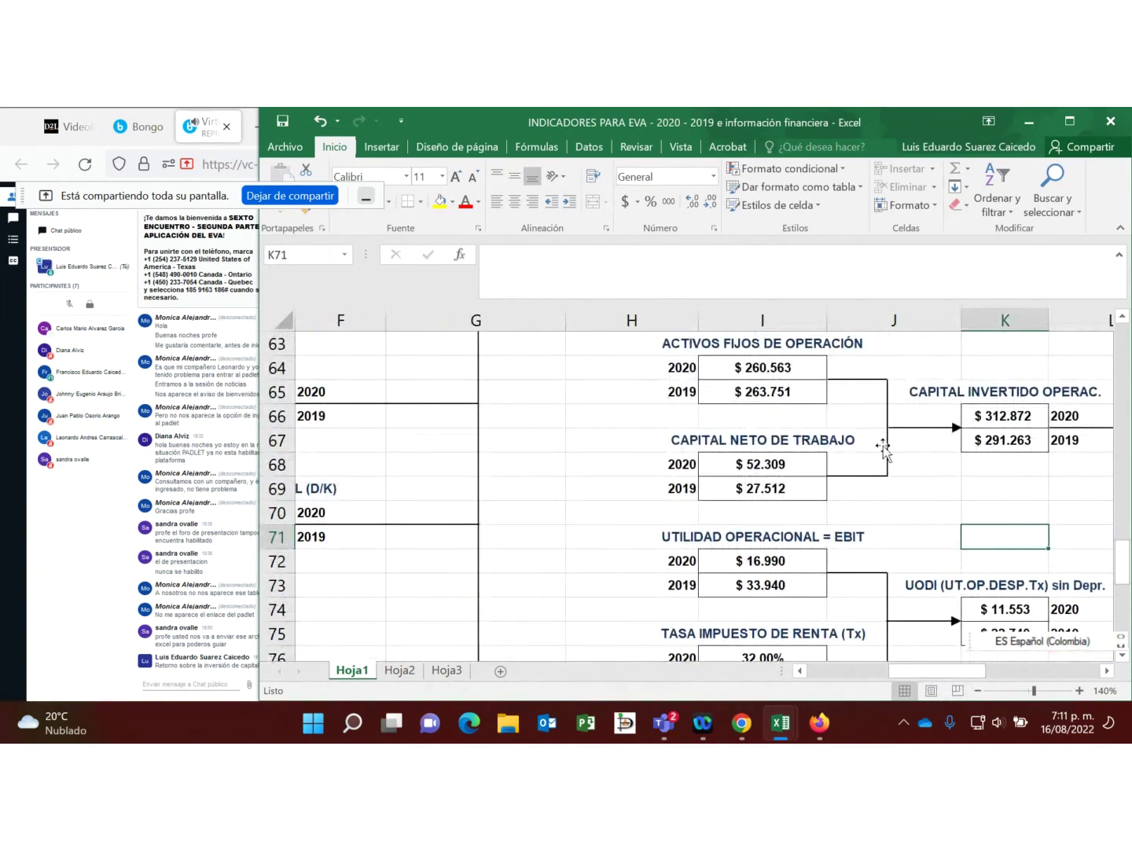
# Step: Go back to the source CAPITAL NETO DE TRABAJO block in column E and inspect its 2020 and 2019 formulas
pyautogui.click(760, 464)
pyautogui.press('Left')
pyautogui.press('Left')
pyautogui.press('Left')
pyautogui.press('Left')
pyautogui.press('Left')
pyautogui.press('Left')
pyautogui.press('Left')
pyautogui.press('Left')
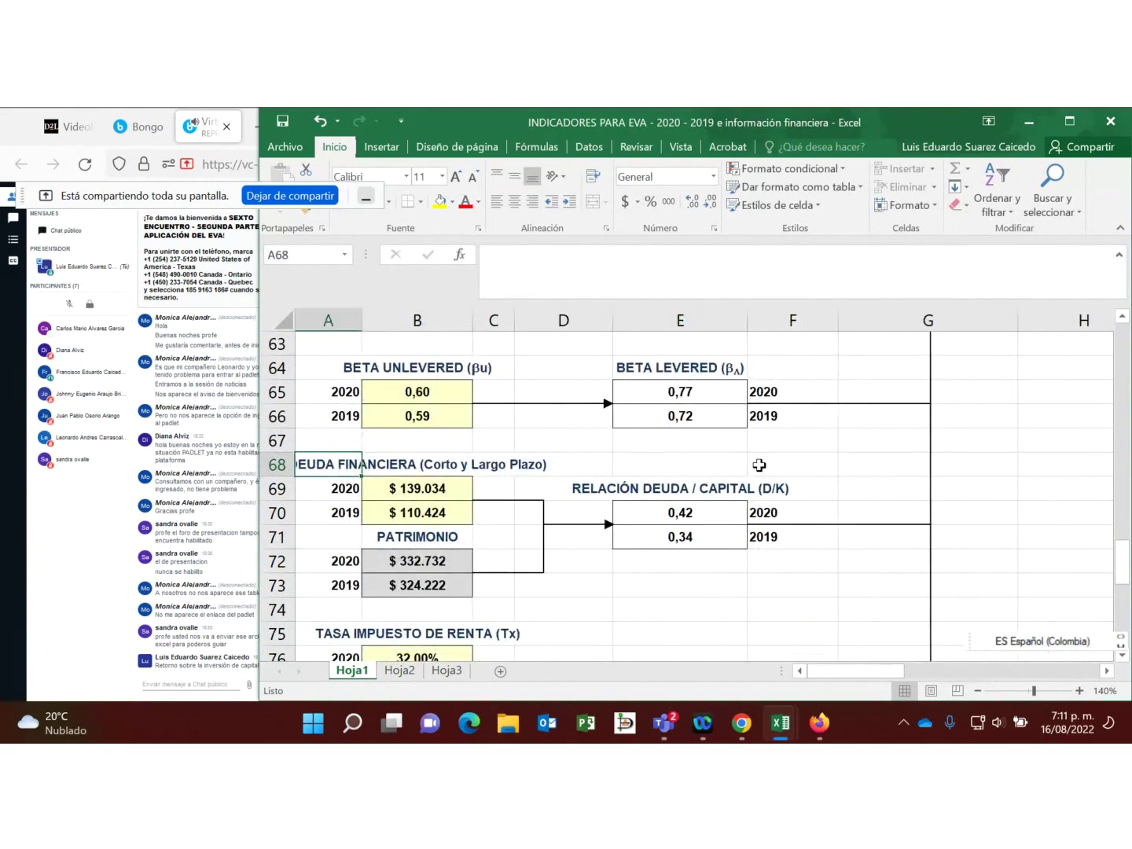
pyautogui.scroll(7, 759, 465)
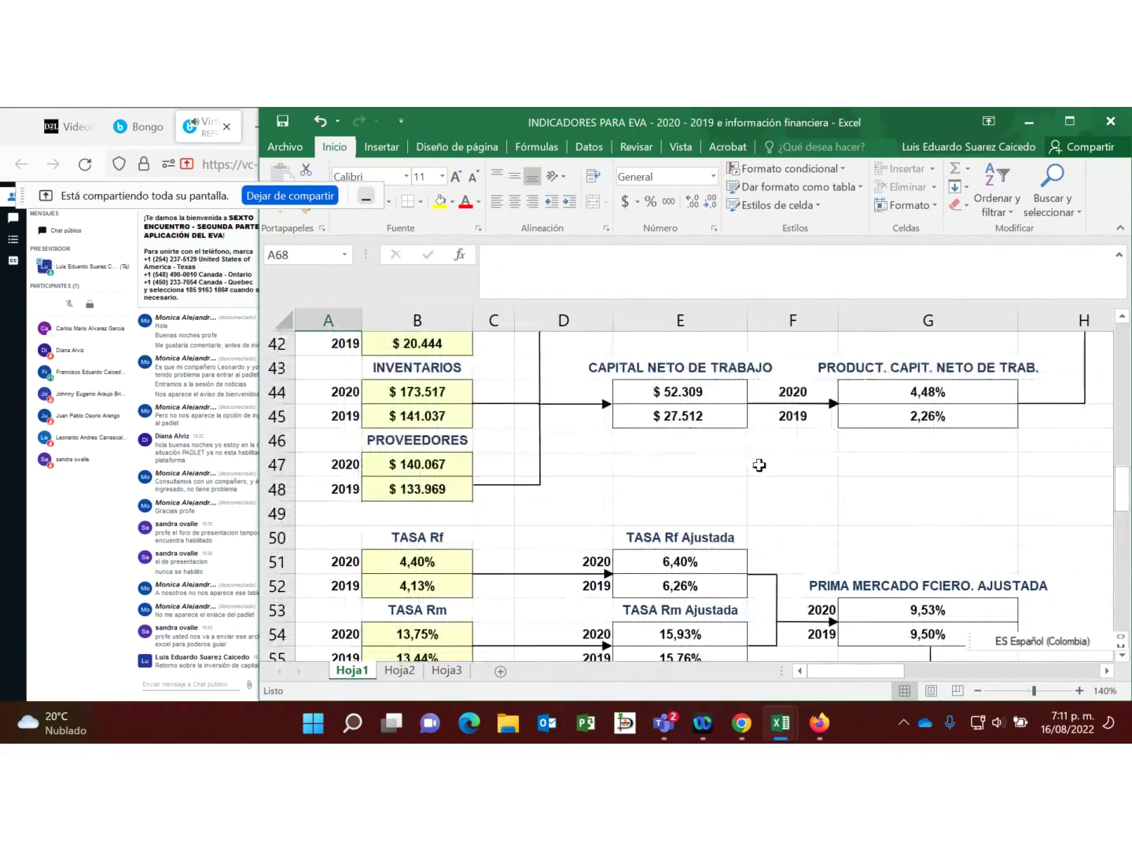
pyautogui.click(683, 393)
pyautogui.click(685, 418)
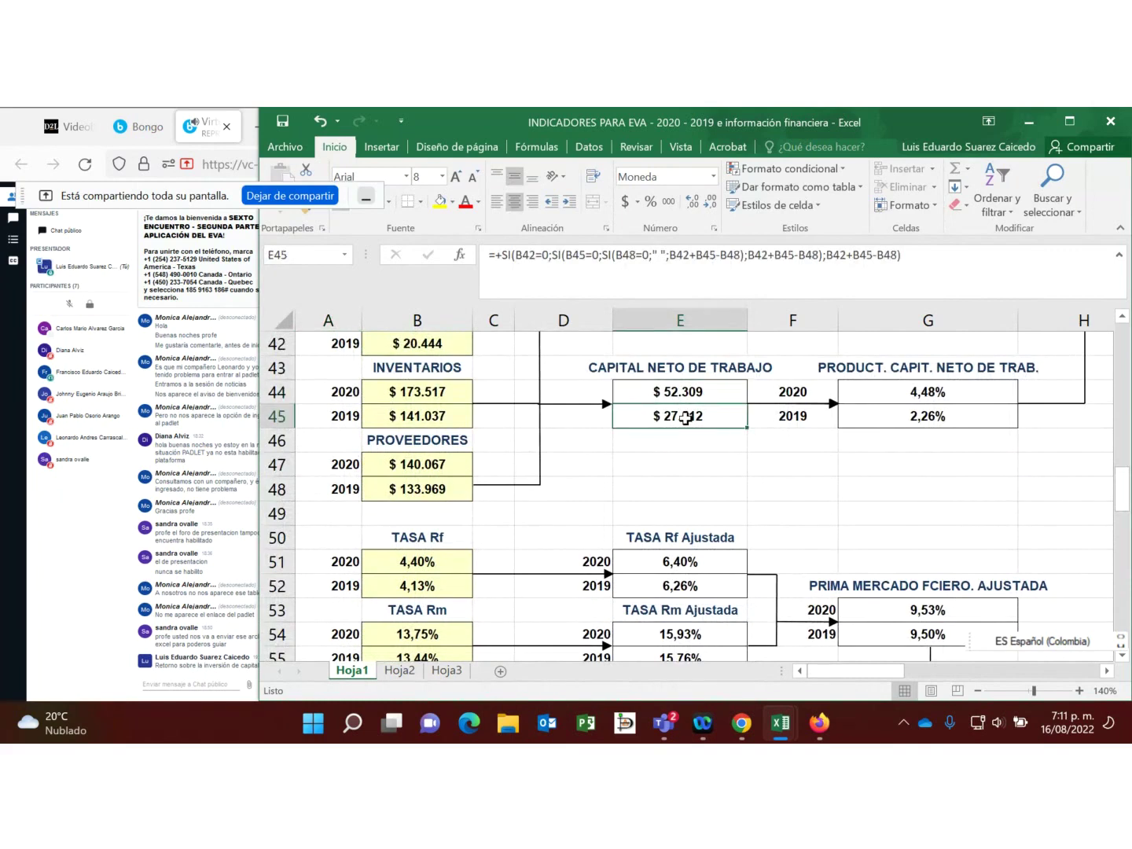
# Step: Trace the 2020 CAPITAL NETO DE TRABAJO formula in E44 through its CARTERA COMERCIAL, INVENTARIOS and PROVEEDORES inputs
pyautogui.scroll(1, 418, 345)
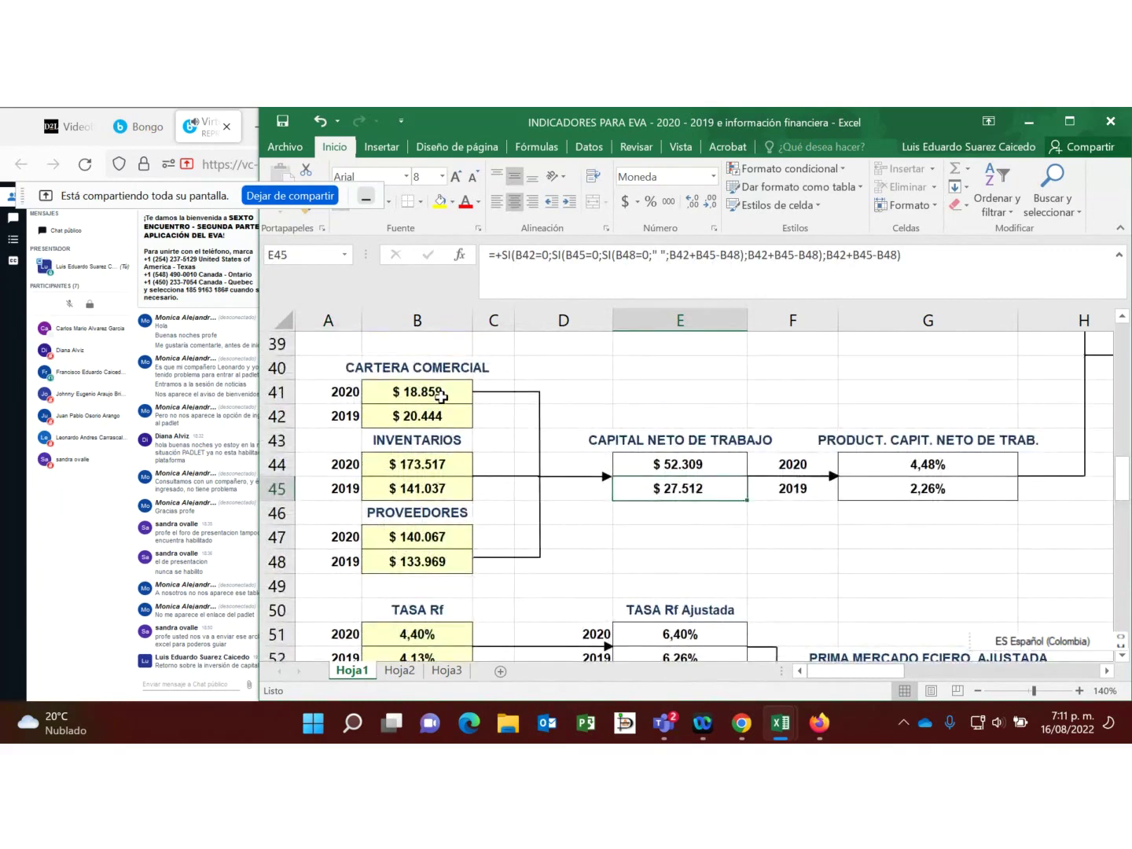
pyautogui.click(442, 397)
pyautogui.click(434, 472)
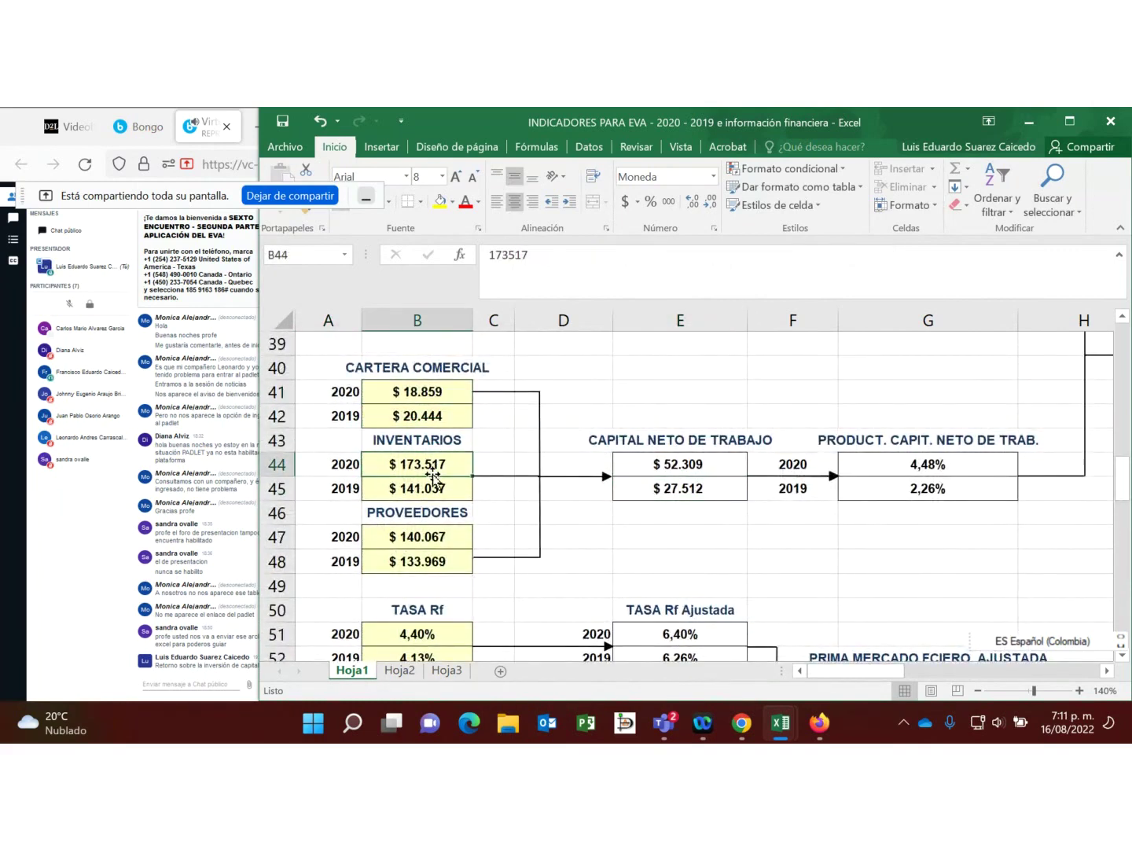
pyautogui.click(414, 534)
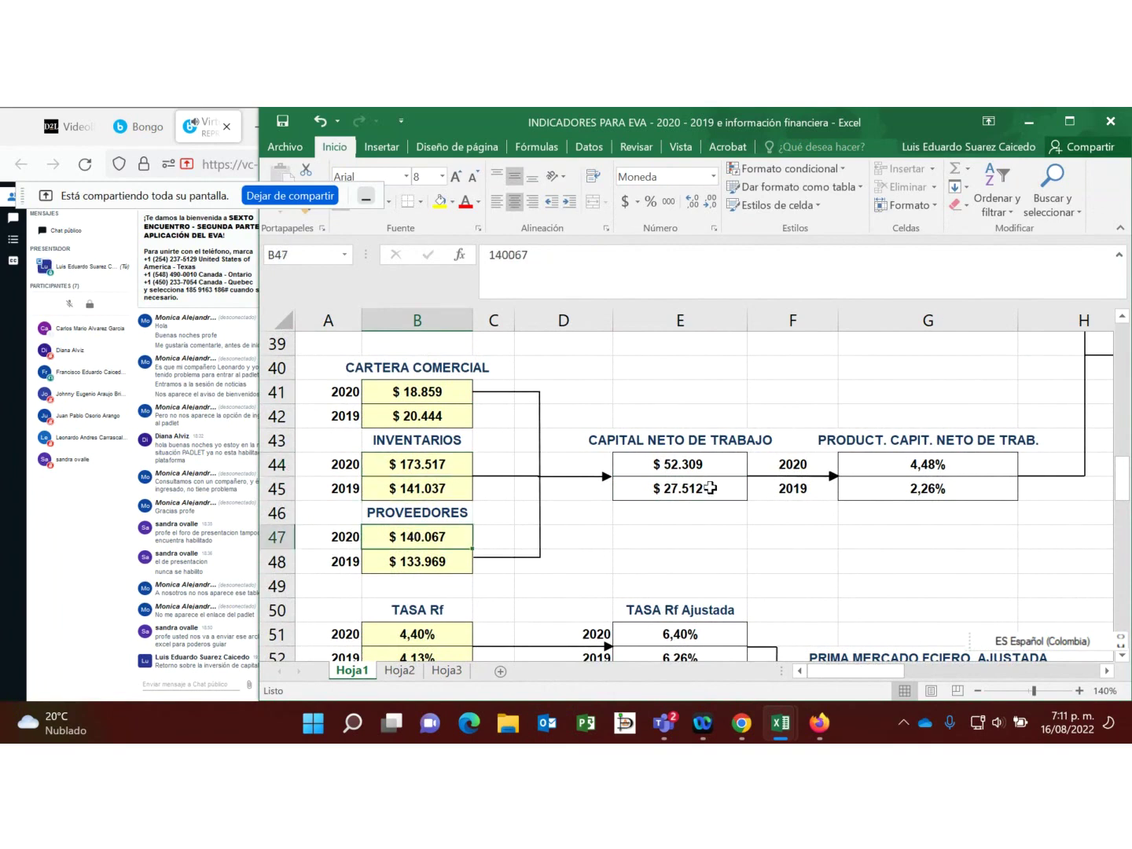
pyautogui.click(685, 467)
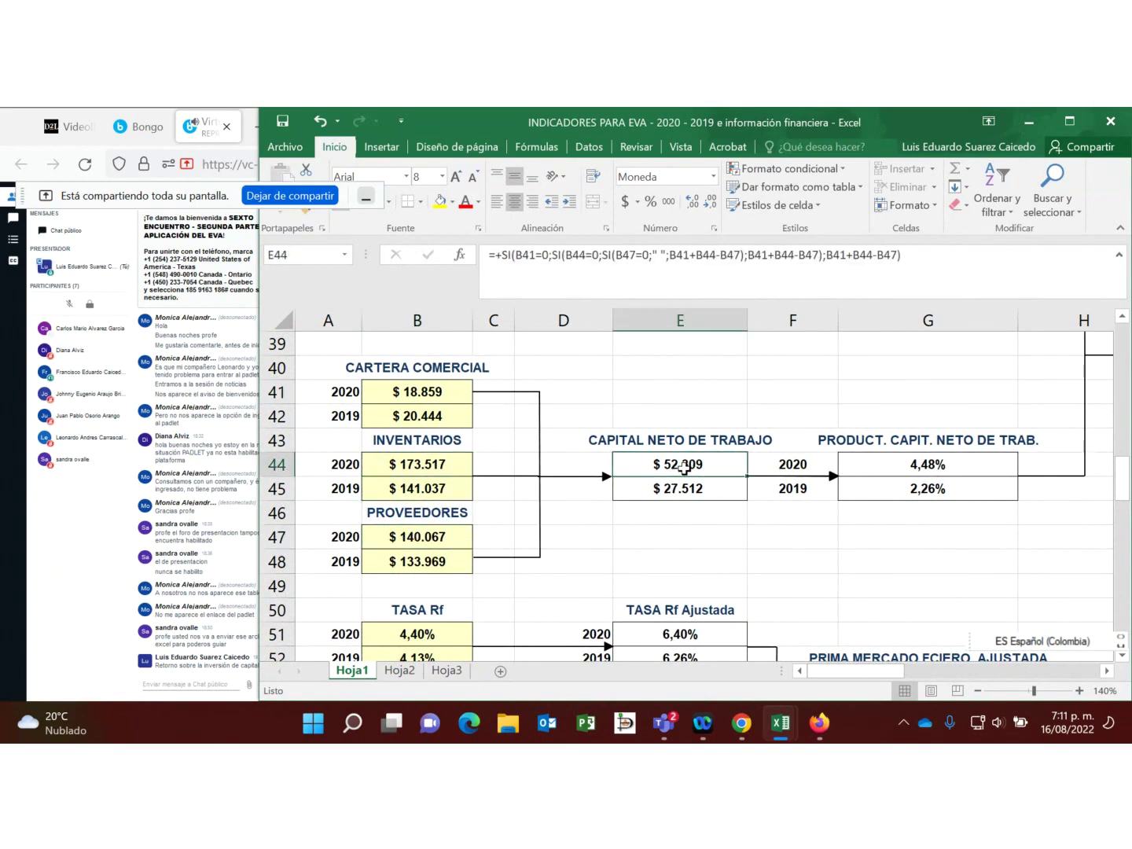
# Step: Locate the source ACTIVOS FIJOS DE OPERACIÓN block and select its 2020 value in B21
pyautogui.scroll(5, 683, 468)
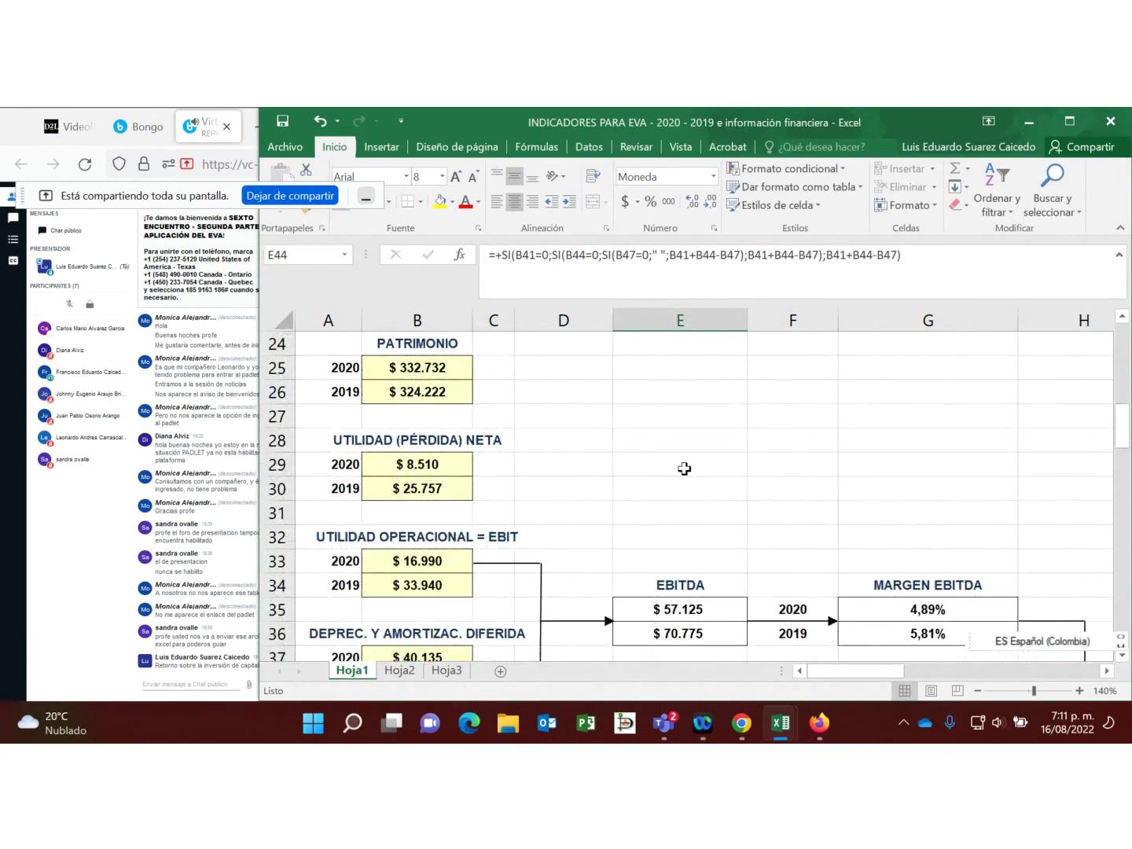
pyautogui.scroll(2, 684, 468)
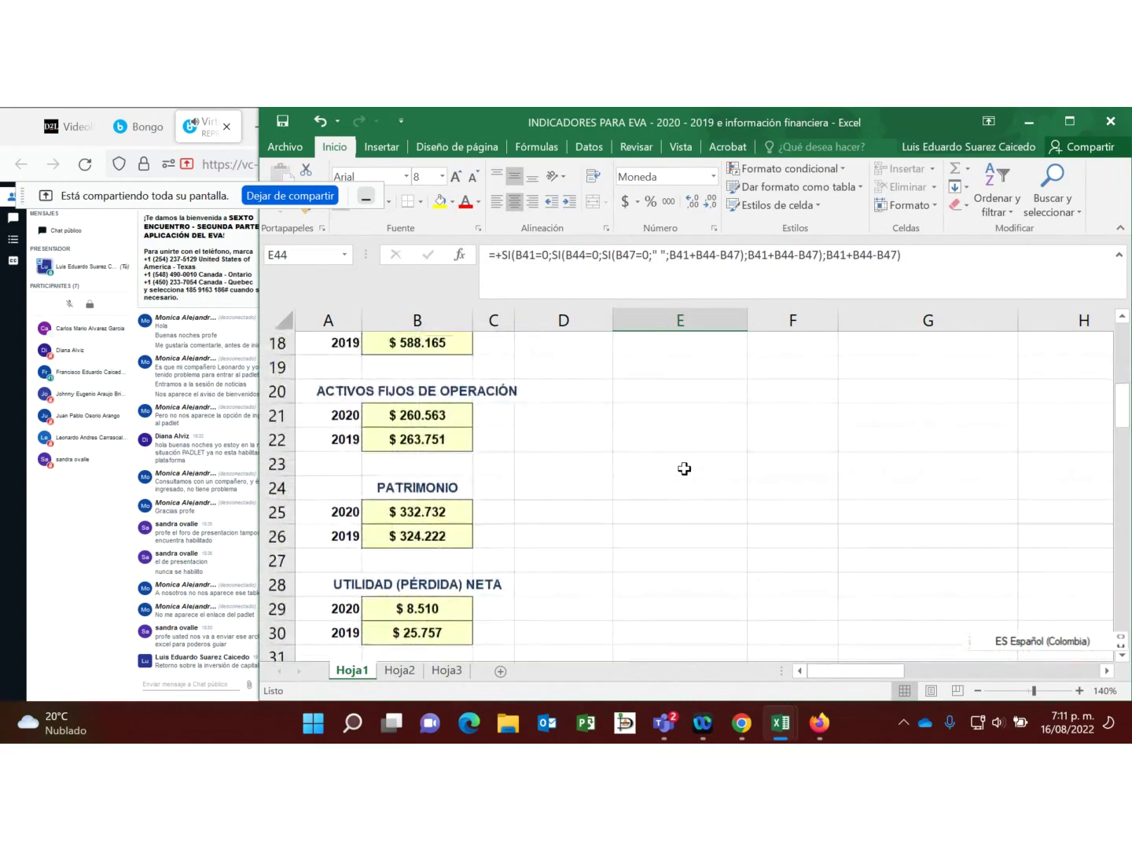
pyautogui.click(408, 421)
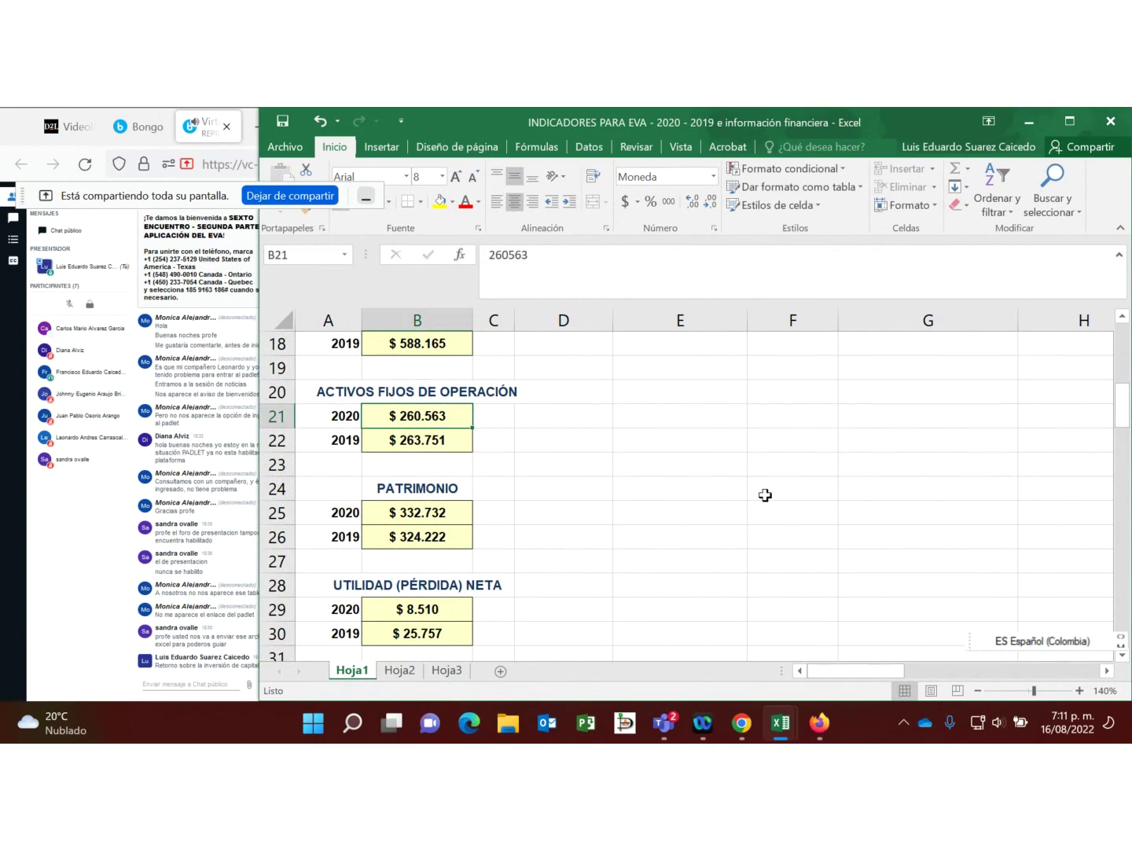
# Step: Return to the CAPITAL INVERTIDO OPERAC. block and inspect its 2020 formula in K66
pyautogui.press('pagedown')
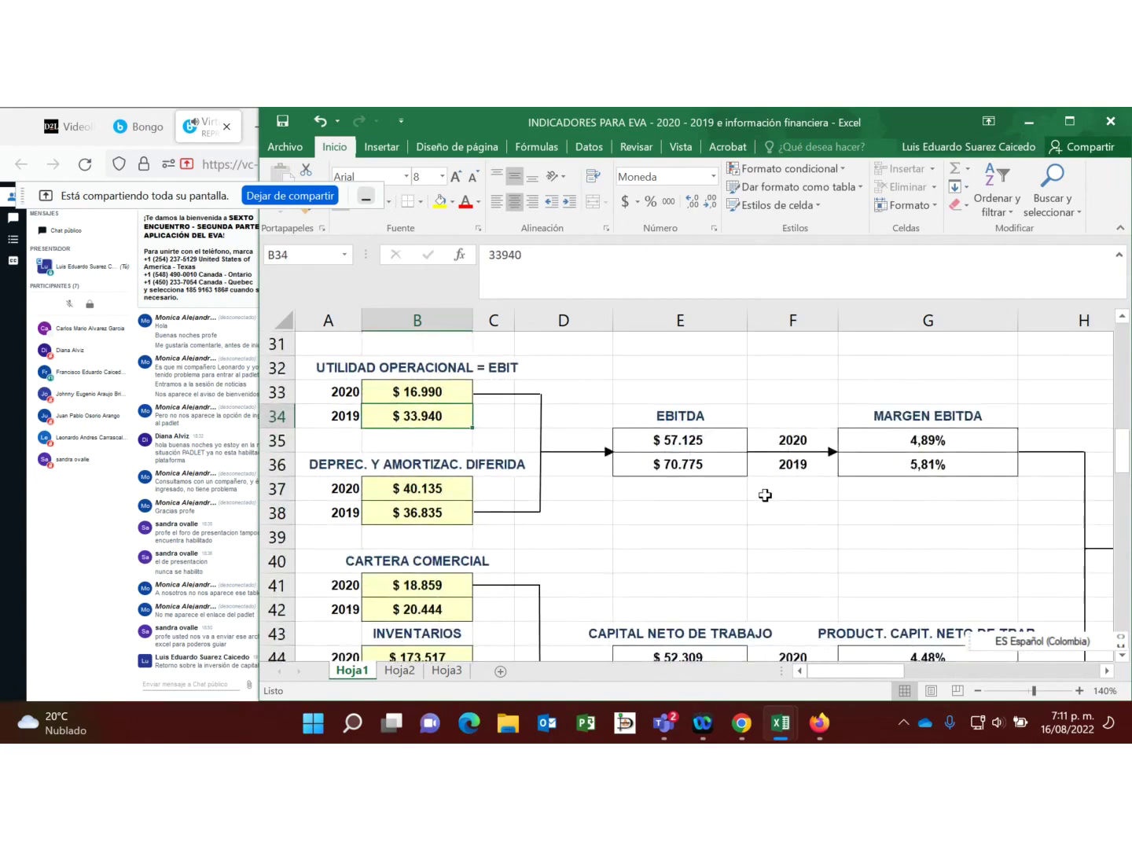
pyautogui.press('Right')
pyautogui.press('Right')
pyautogui.press('Right')
pyautogui.press('Right')
pyautogui.press('Right')
pyautogui.press('Right')
pyautogui.press('Right')
pyautogui.press('Right')
pyautogui.press('Right')
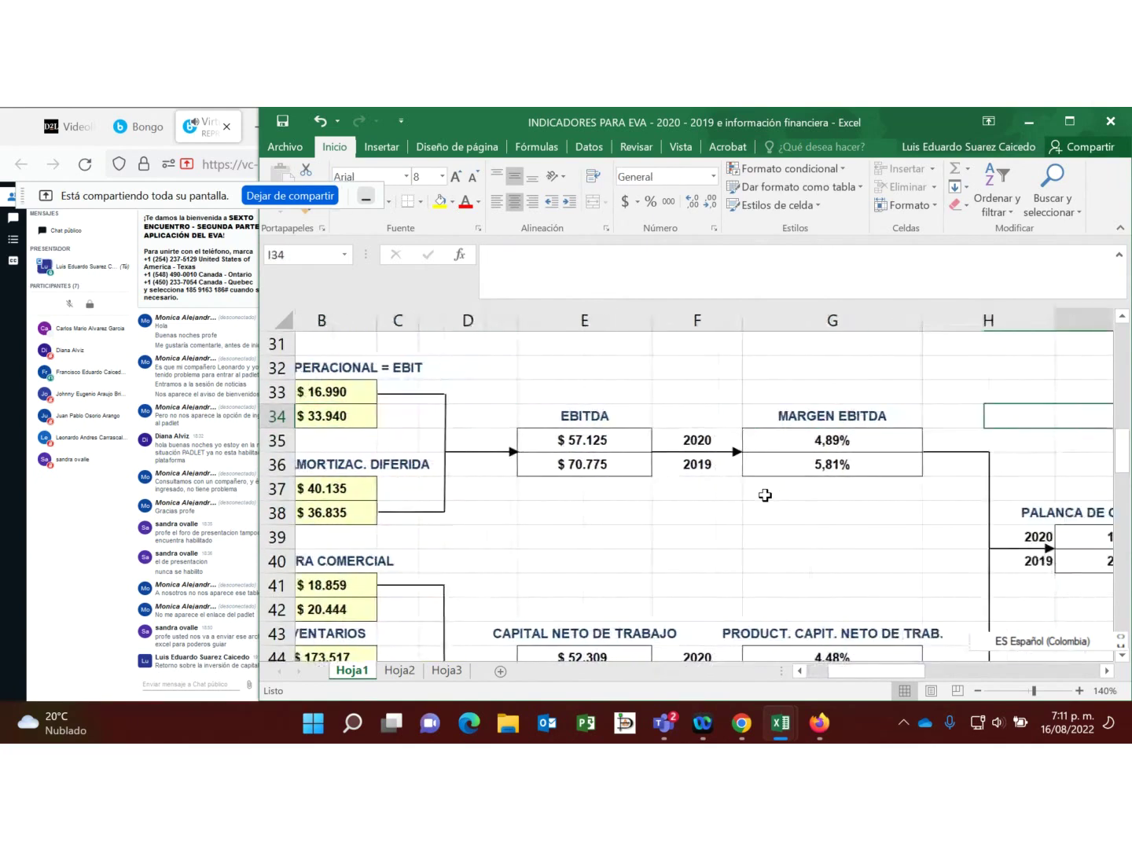
pyautogui.scroll(-7, 787, 458)
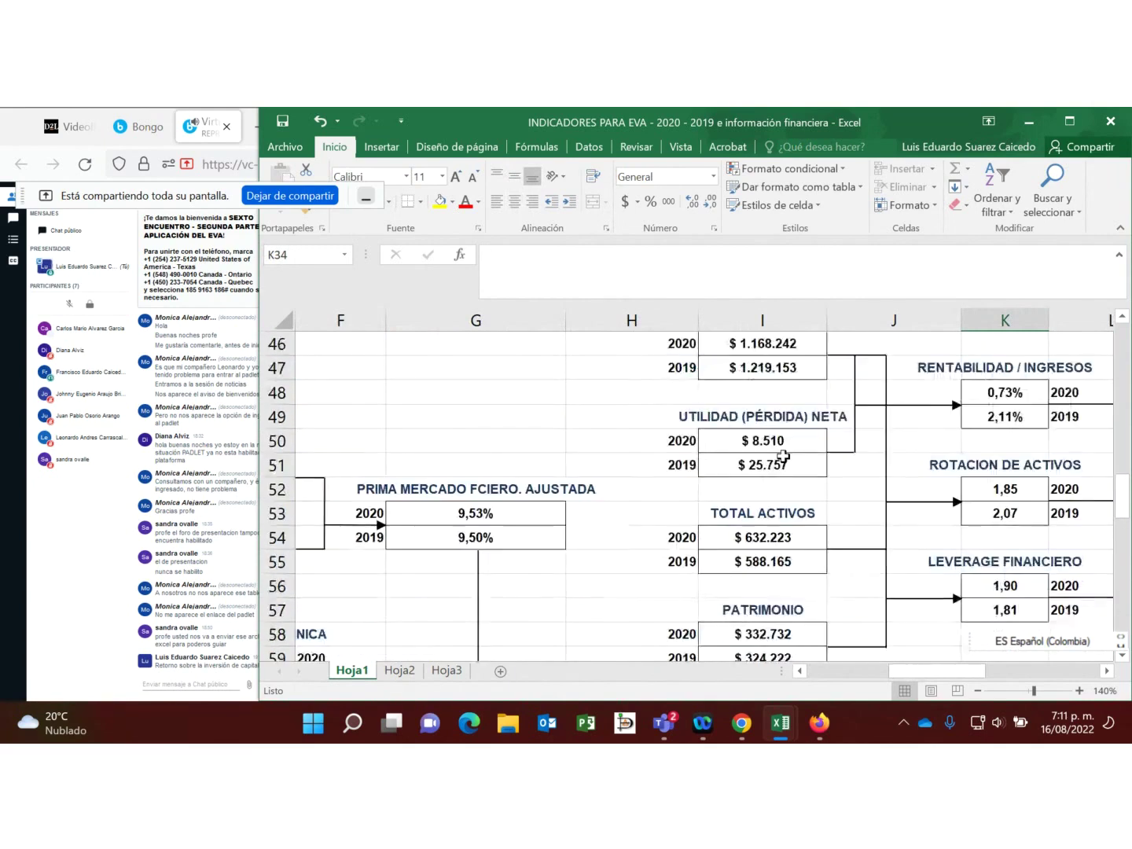
pyautogui.click(1108, 671)
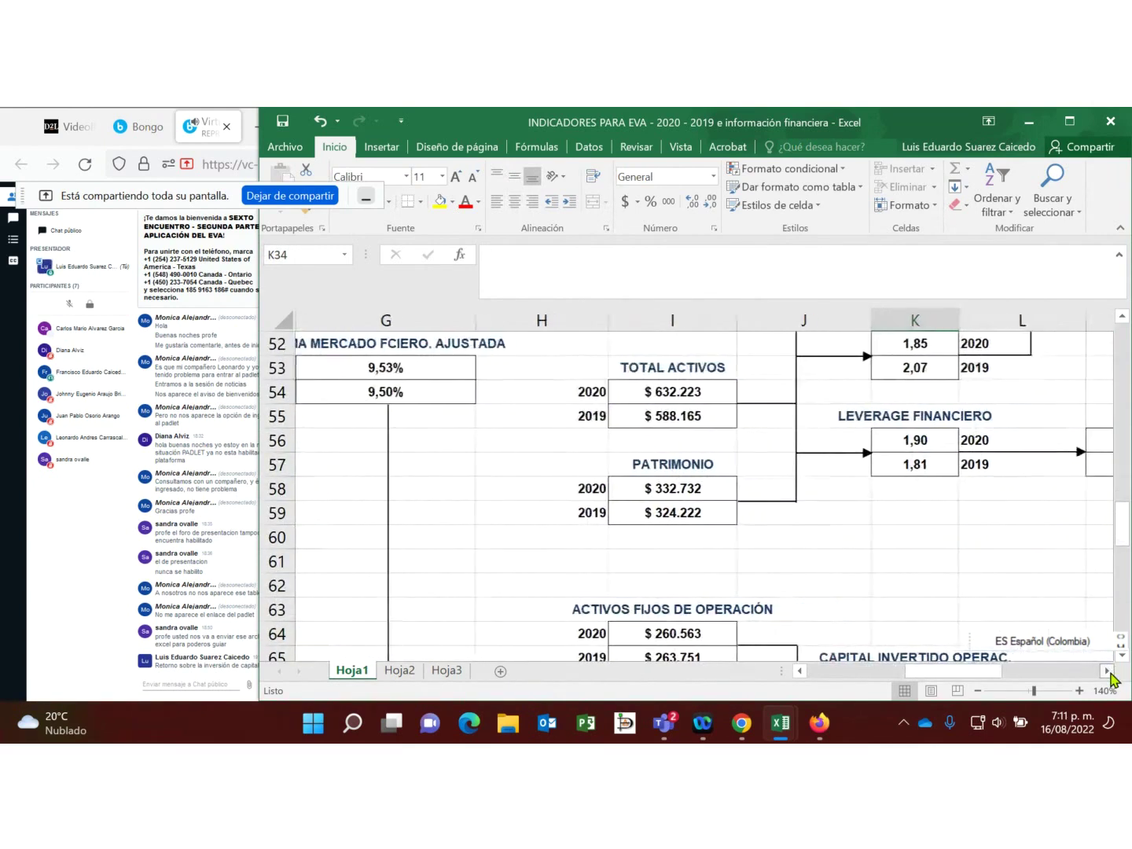
pyautogui.click(1107, 670)
pyautogui.scroll(-3, 823, 603)
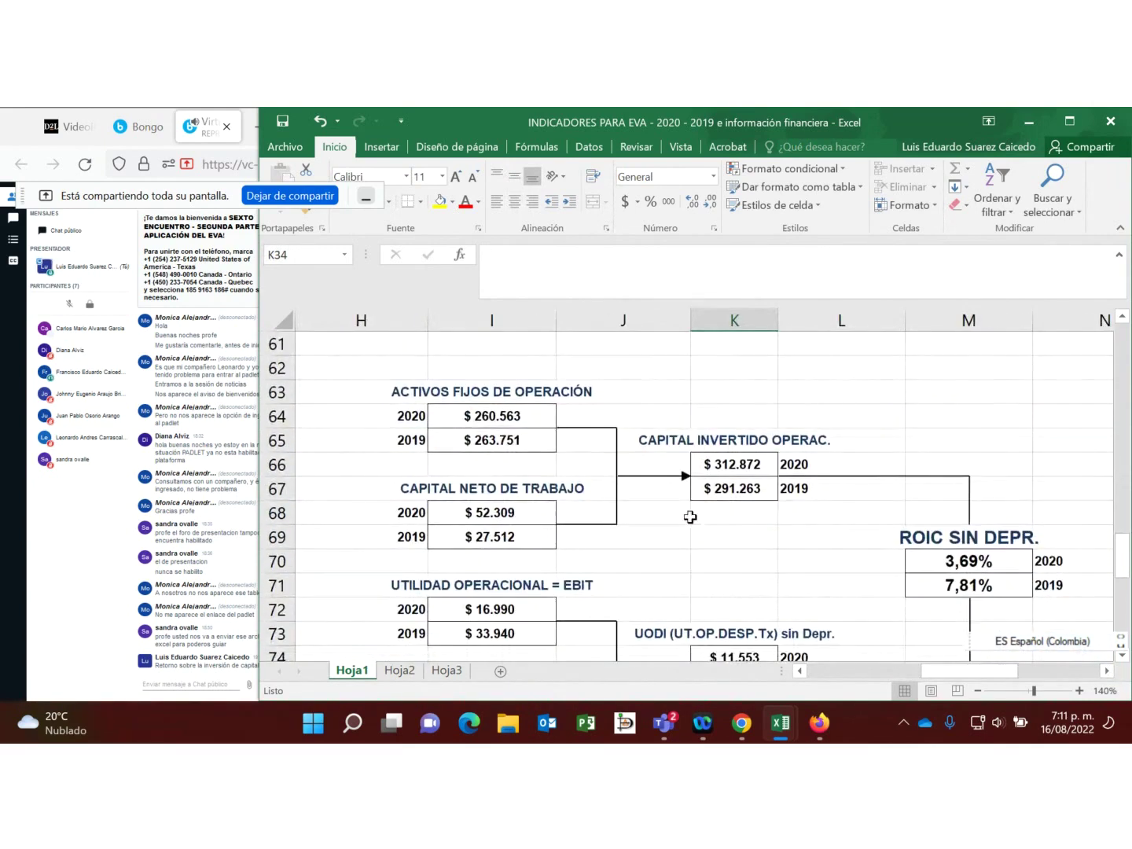
pyautogui.click(751, 465)
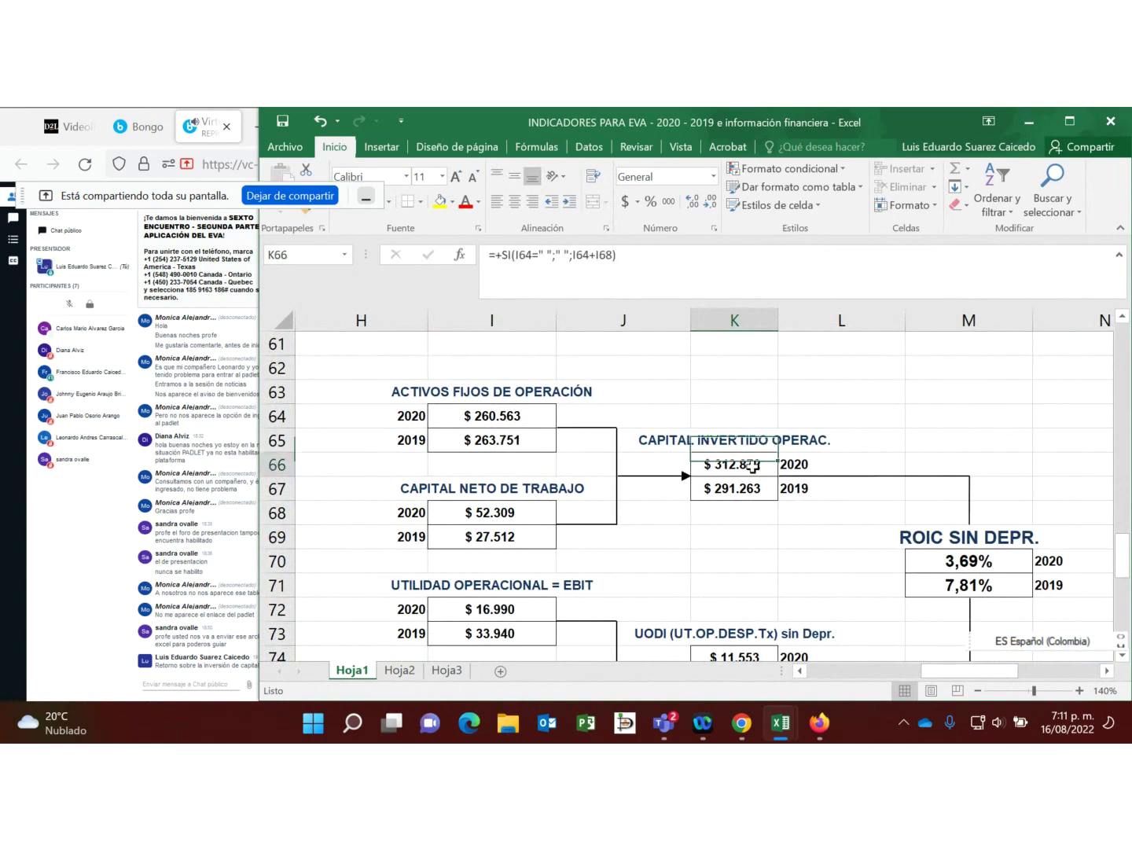
# Step: Review the 2020 ACTIVOS FIJOS DE OPERACIÓN and CAPITAL NETO DE TRABAJO formulas in I64 and I68 that feed the invested capital
pyautogui.click(509, 413)
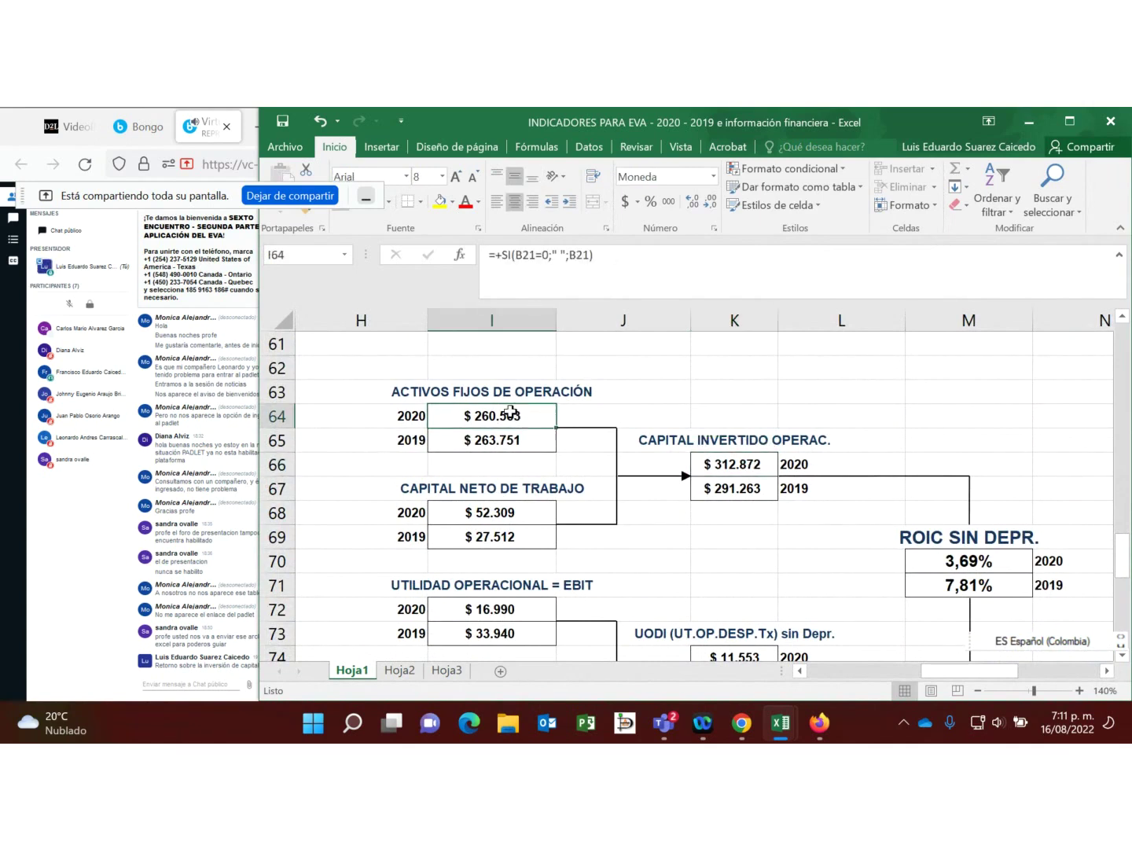
pyautogui.scroll(-2, 472, 443)
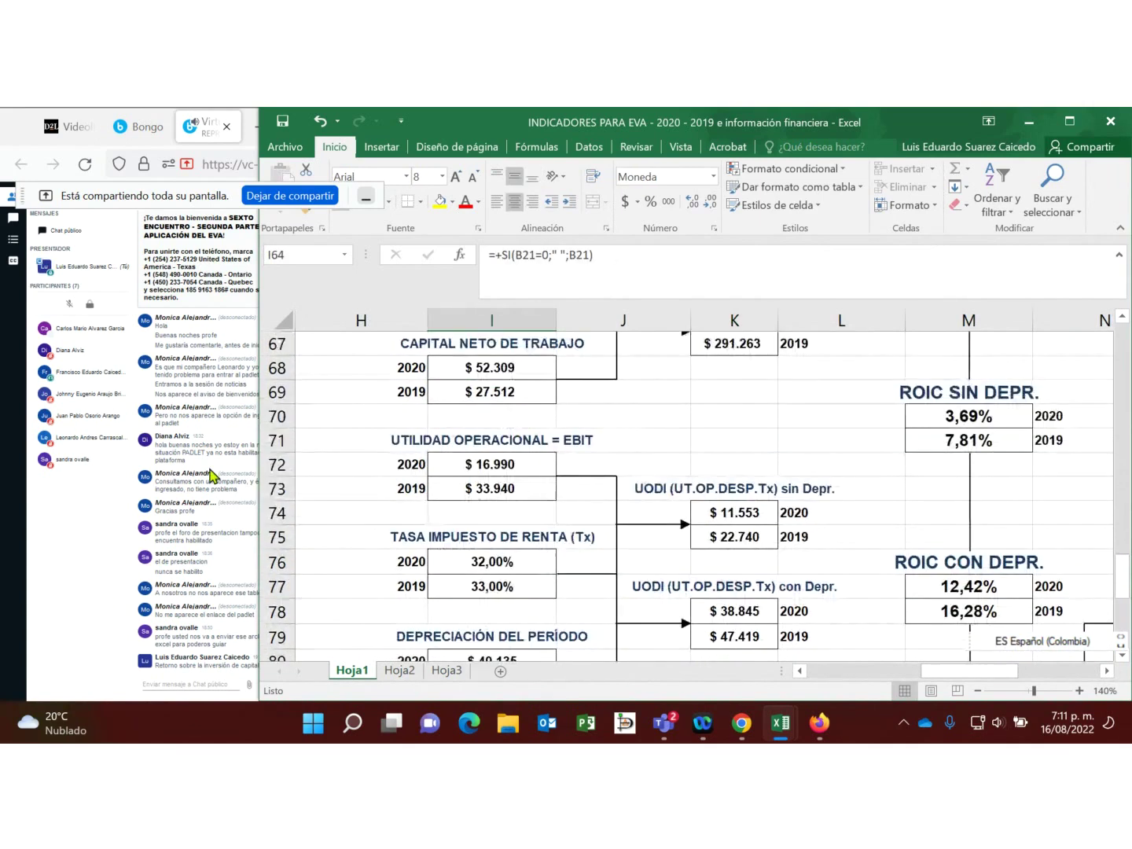
pyautogui.scroll(2, 472, 443)
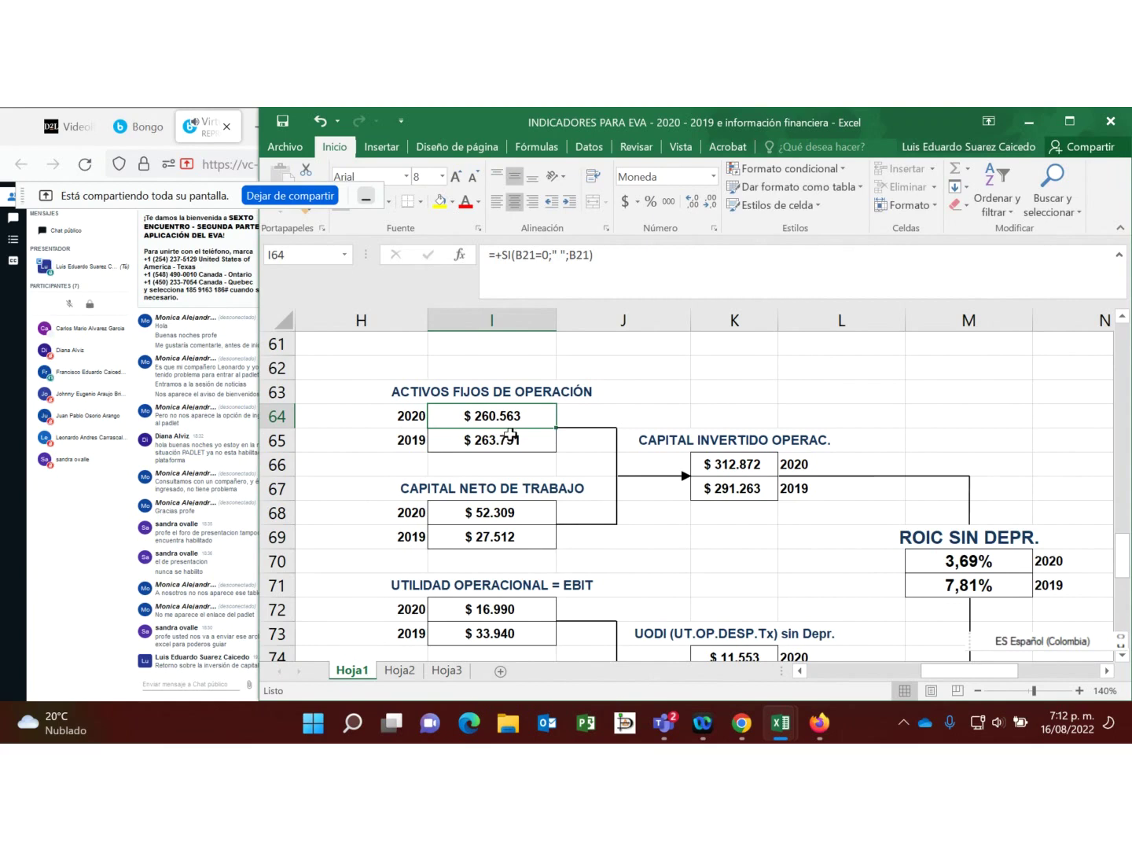
pyautogui.scroll(-1, 244, 563)
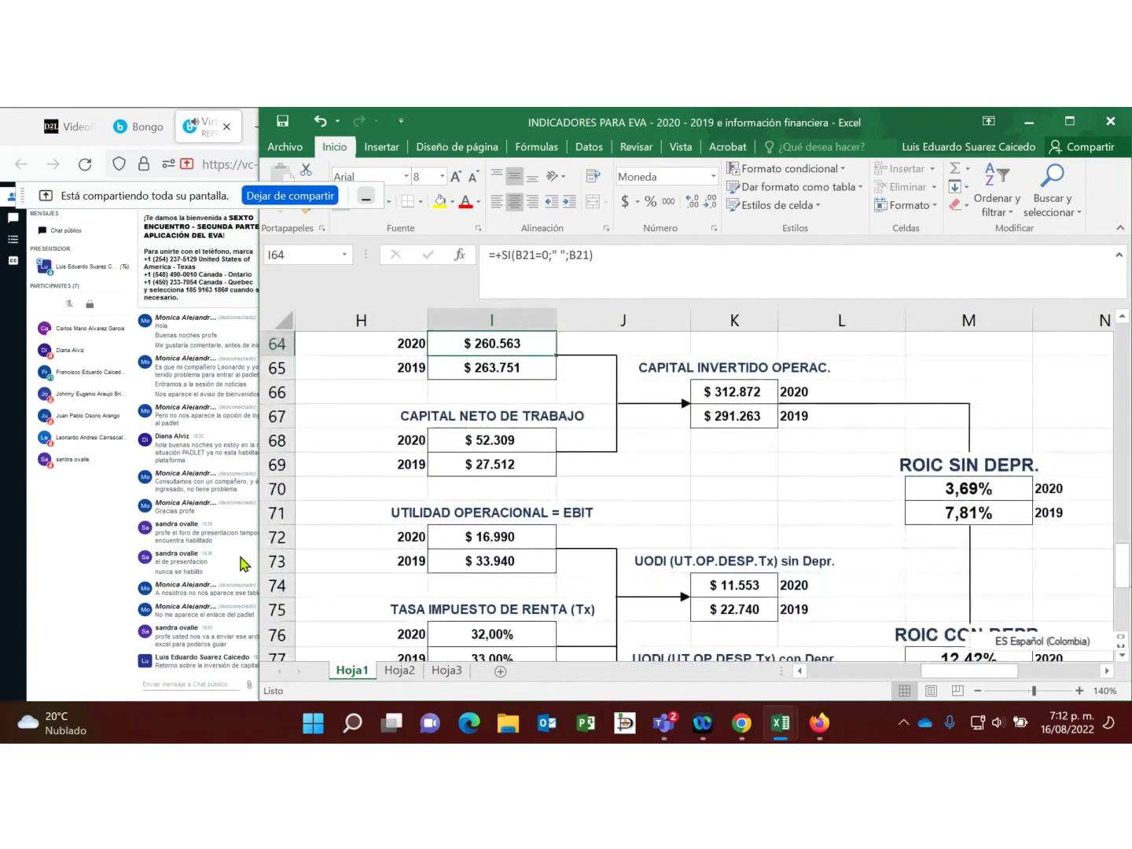
pyautogui.scroll(2, 644, 484)
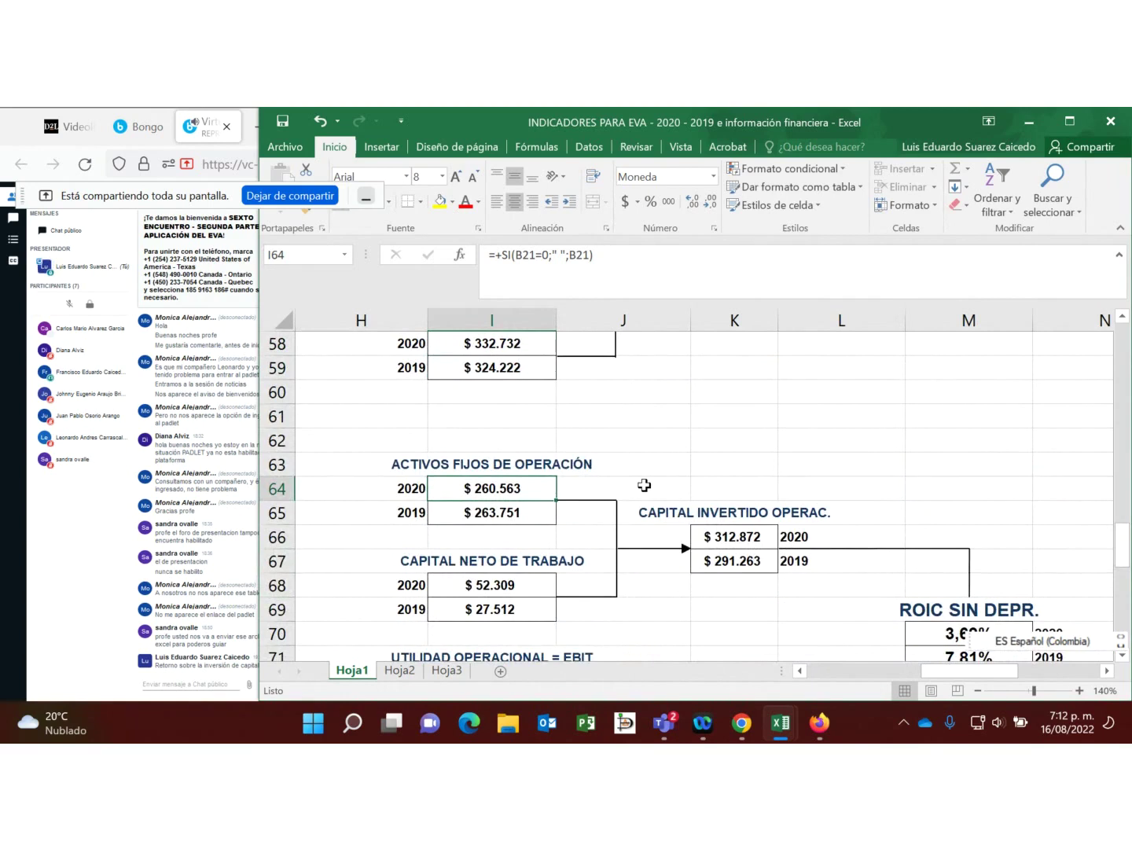
pyautogui.scroll(-1, 645, 485)
pyautogui.click(499, 514)
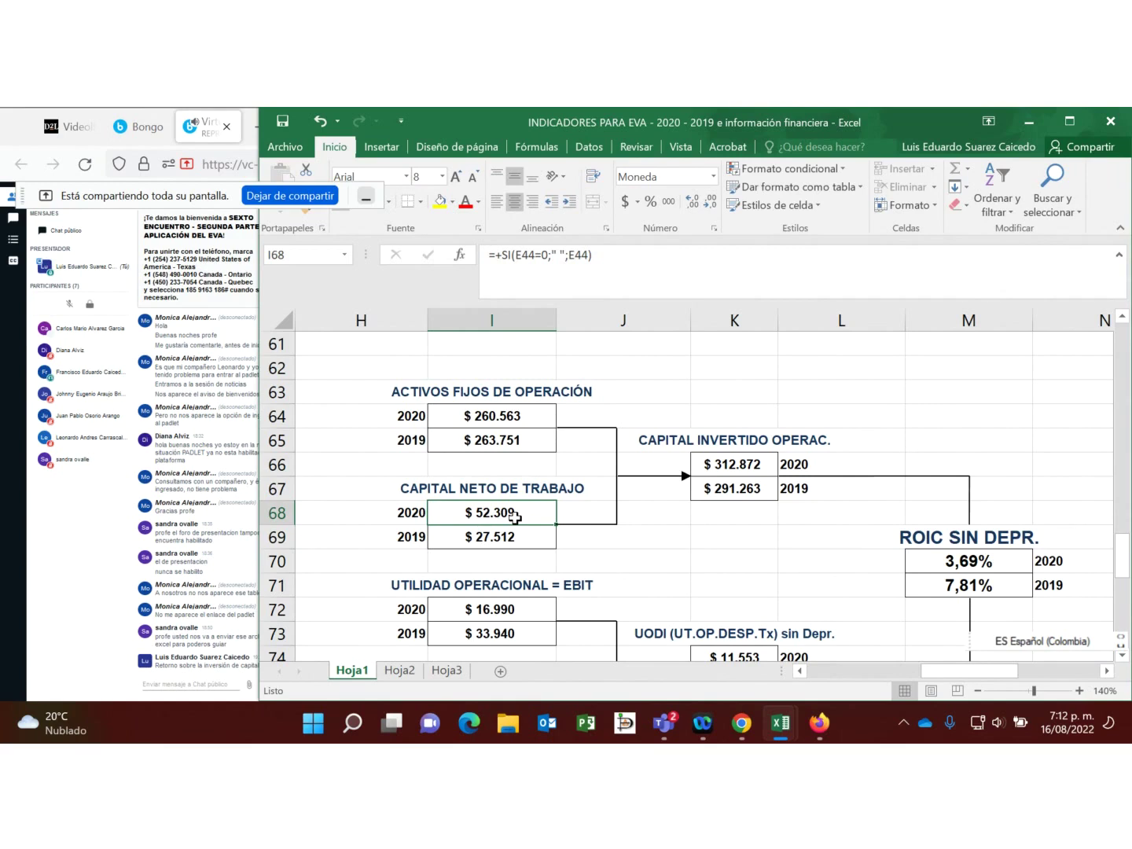
pyautogui.click(504, 415)
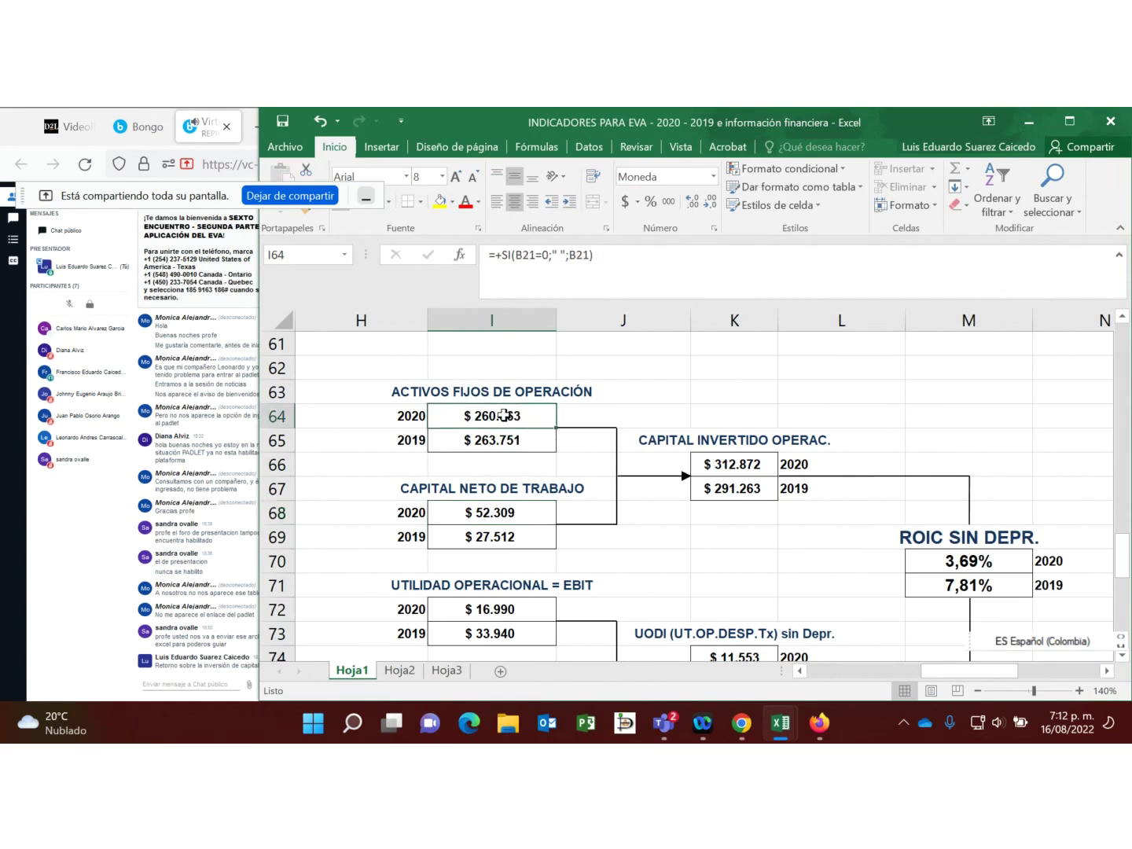
pyautogui.click(503, 514)
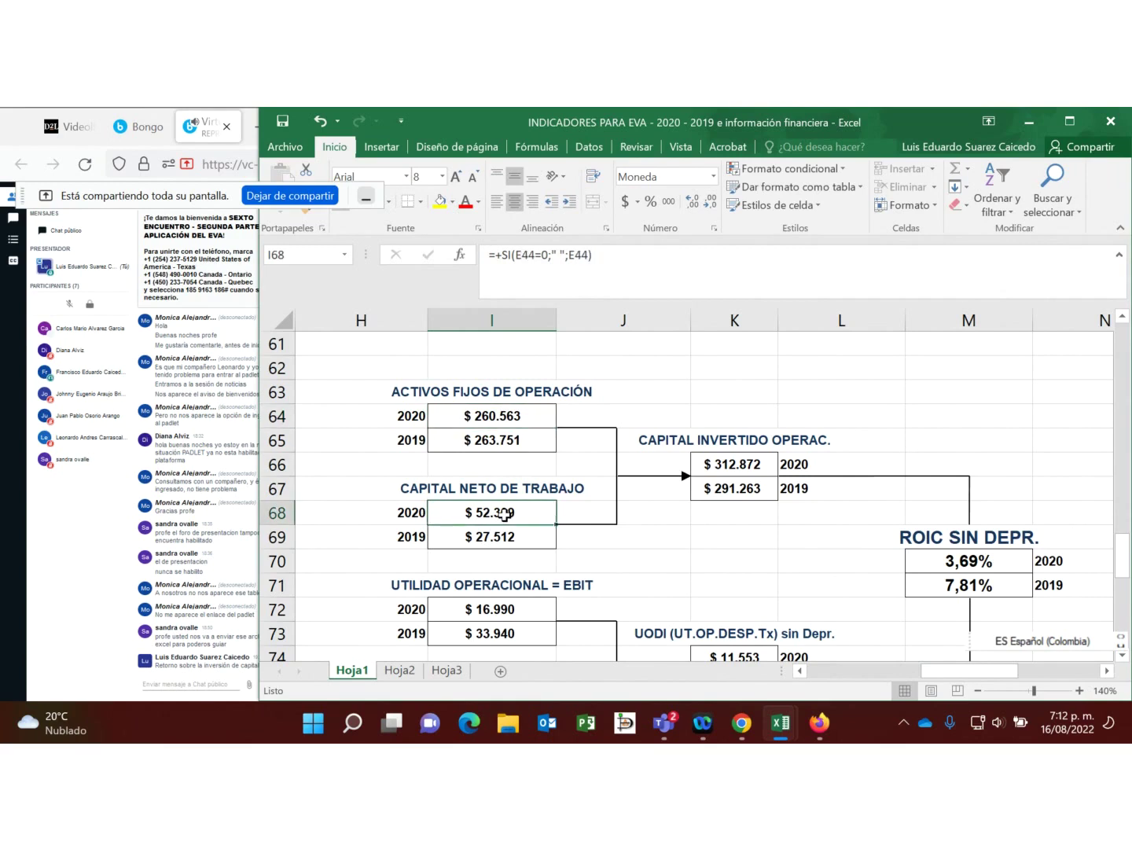
# Step: Inspect the 2020 CAPITAL INVERTIDO OPERAC. formula in K66 and the UTILIDAD OPERACIONAL = EBIT heading in I71
pyautogui.click(722, 466)
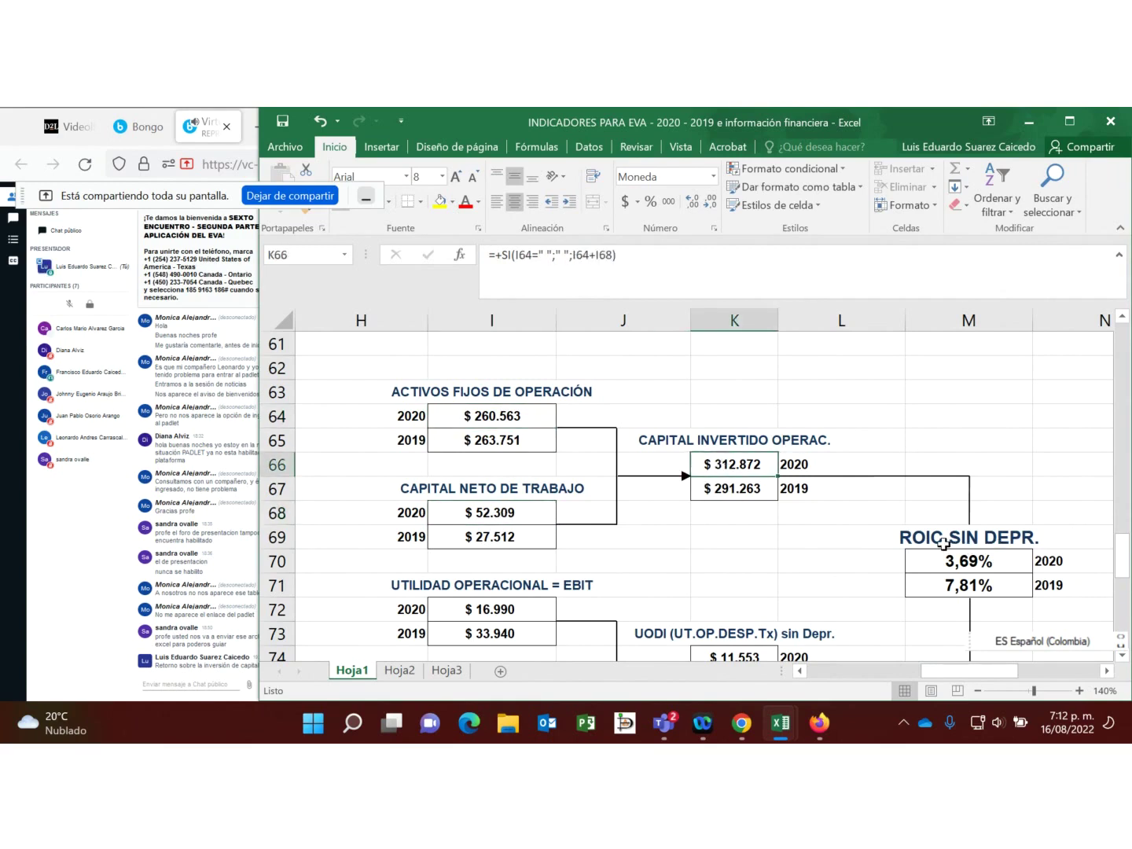
pyautogui.scroll(-2, 945, 543)
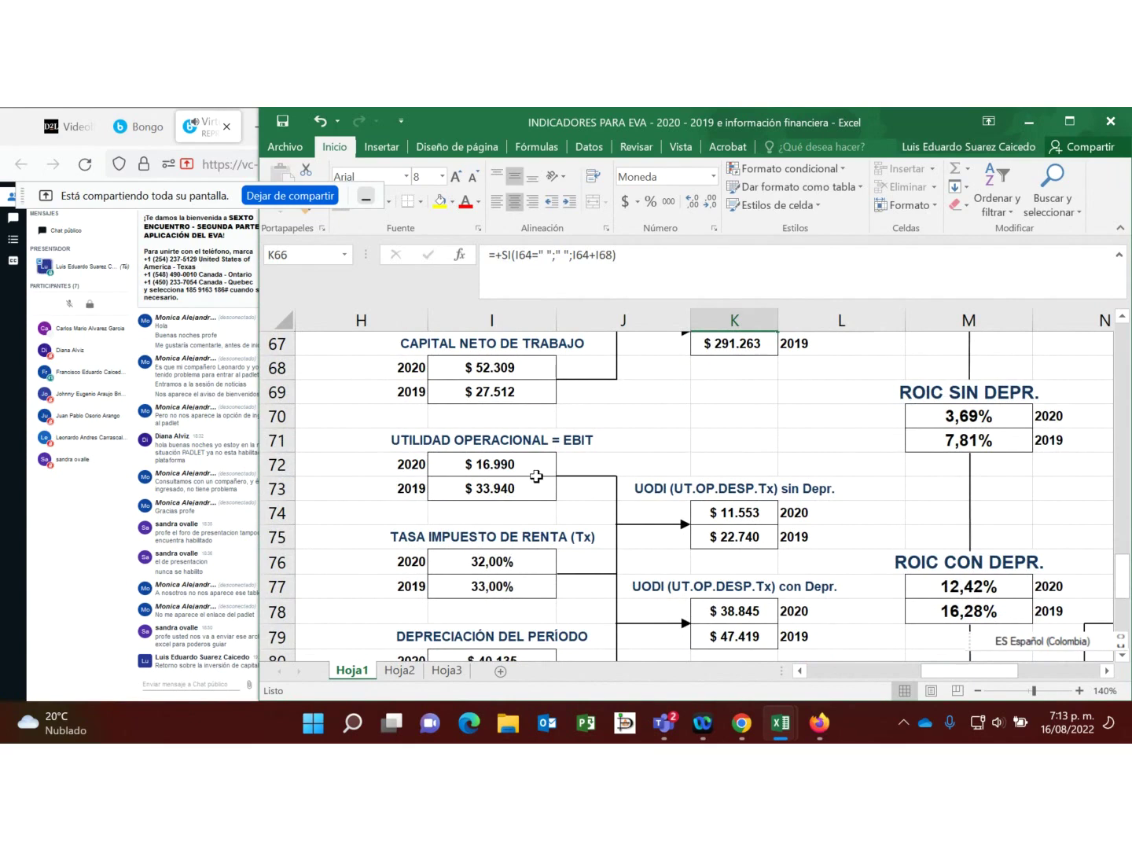
pyautogui.click(483, 445)
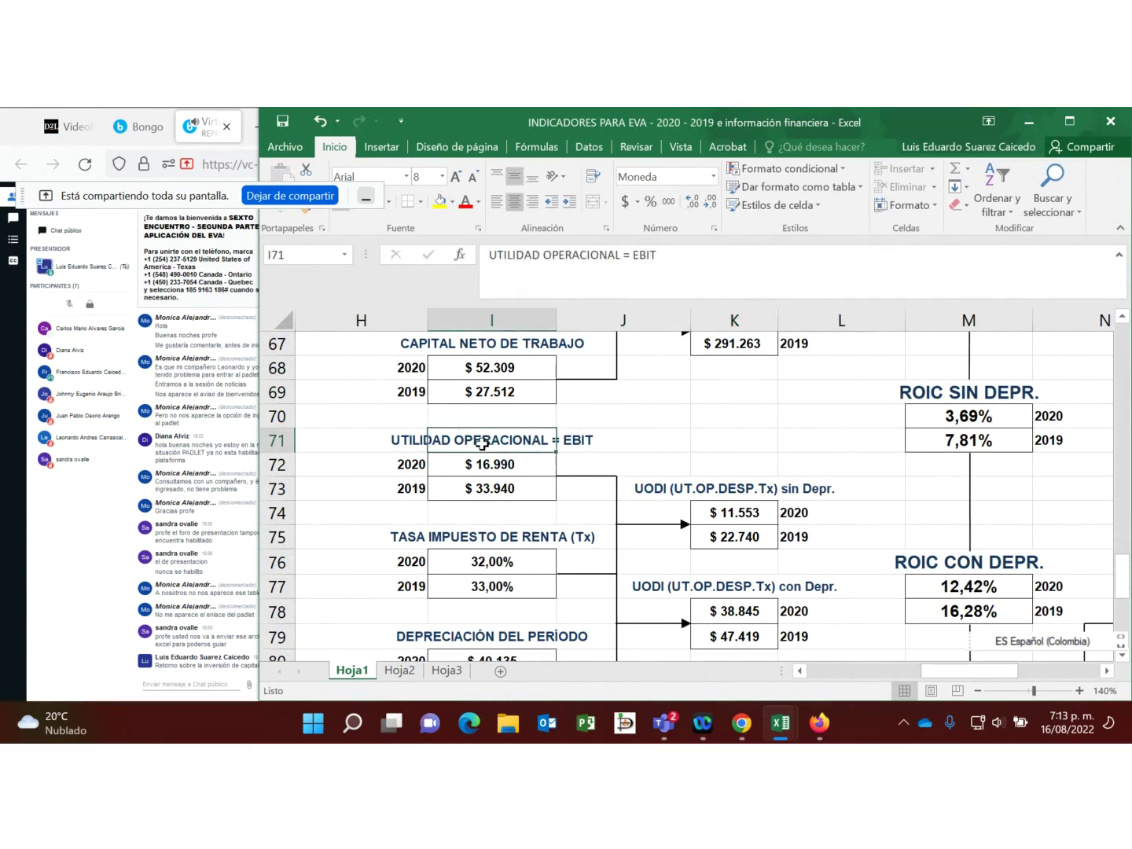
pyautogui.click(575, 441)
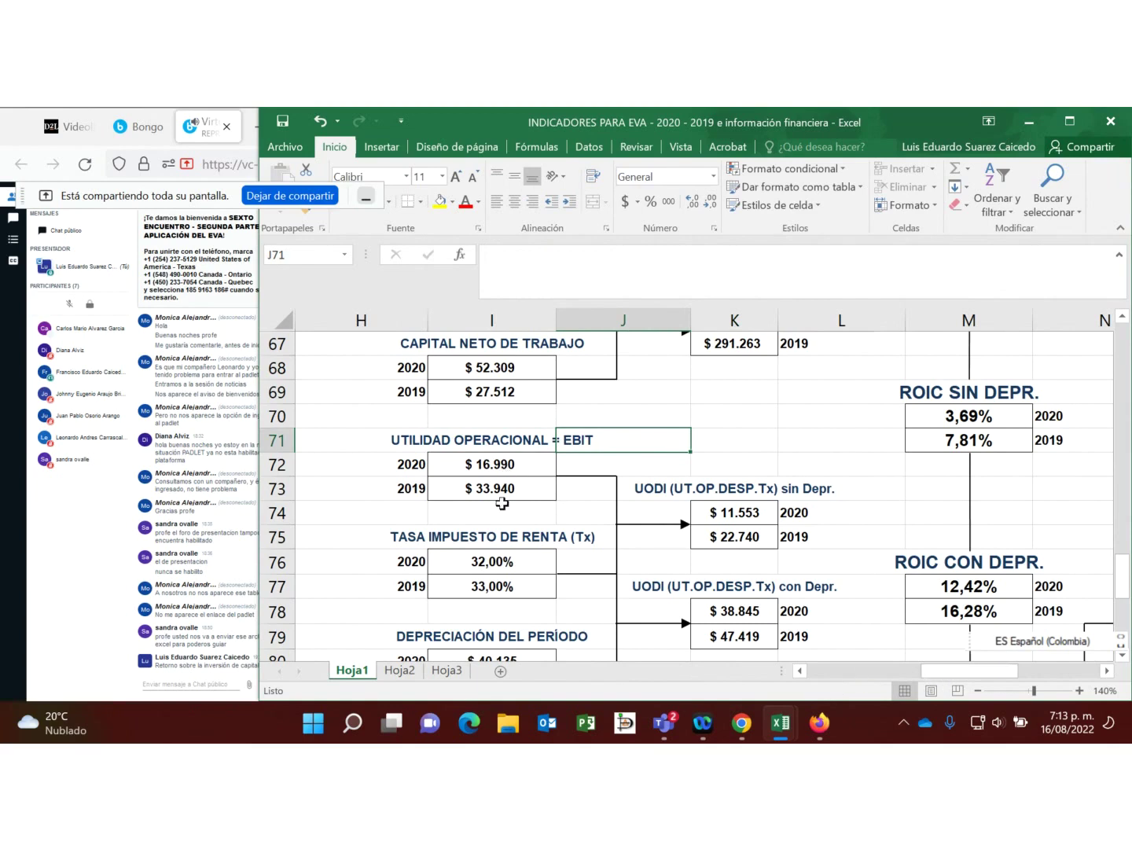
# Step: Locate the source UTILIDAD OPERACIONAL = EBIT block and review its 2020 and 2019 values in B33 and B34
pyautogui.moveTo(931, 670); pyautogui.dragTo(856, 673)
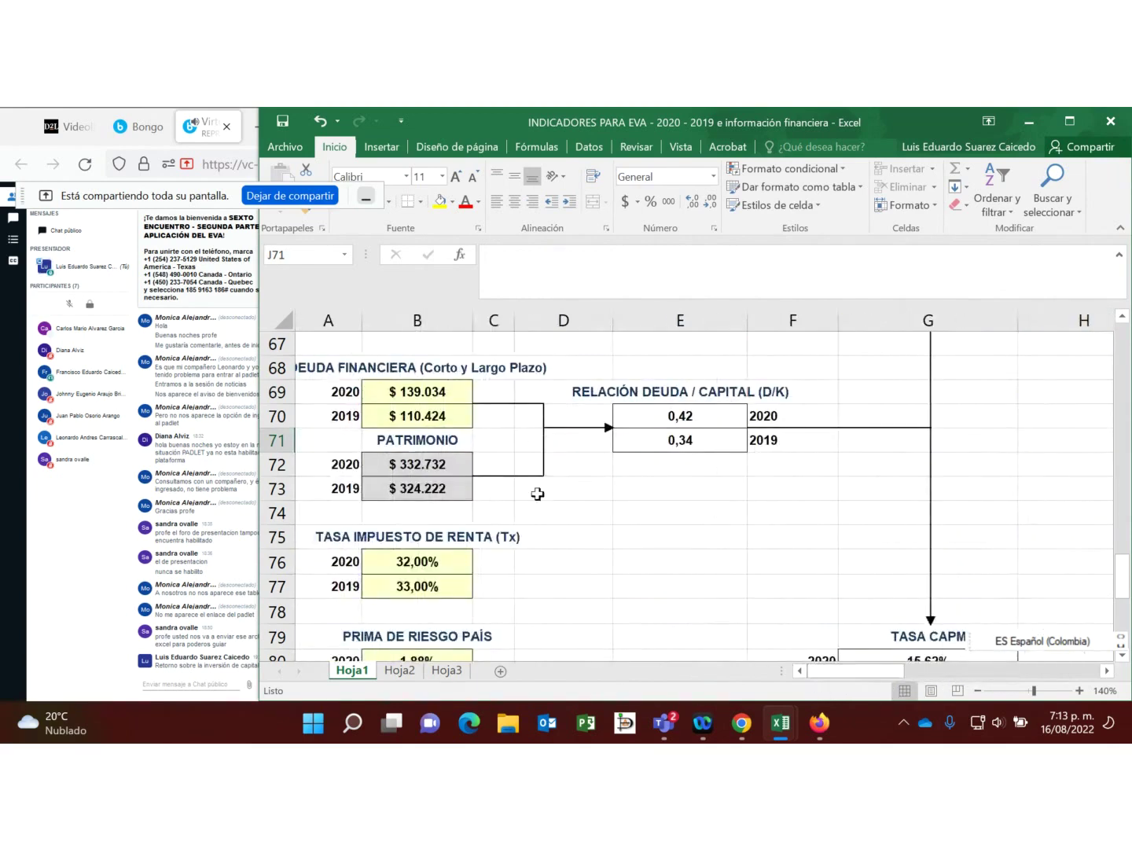
pyautogui.scroll(2, 521, 495)
pyautogui.scroll(7, 520, 496)
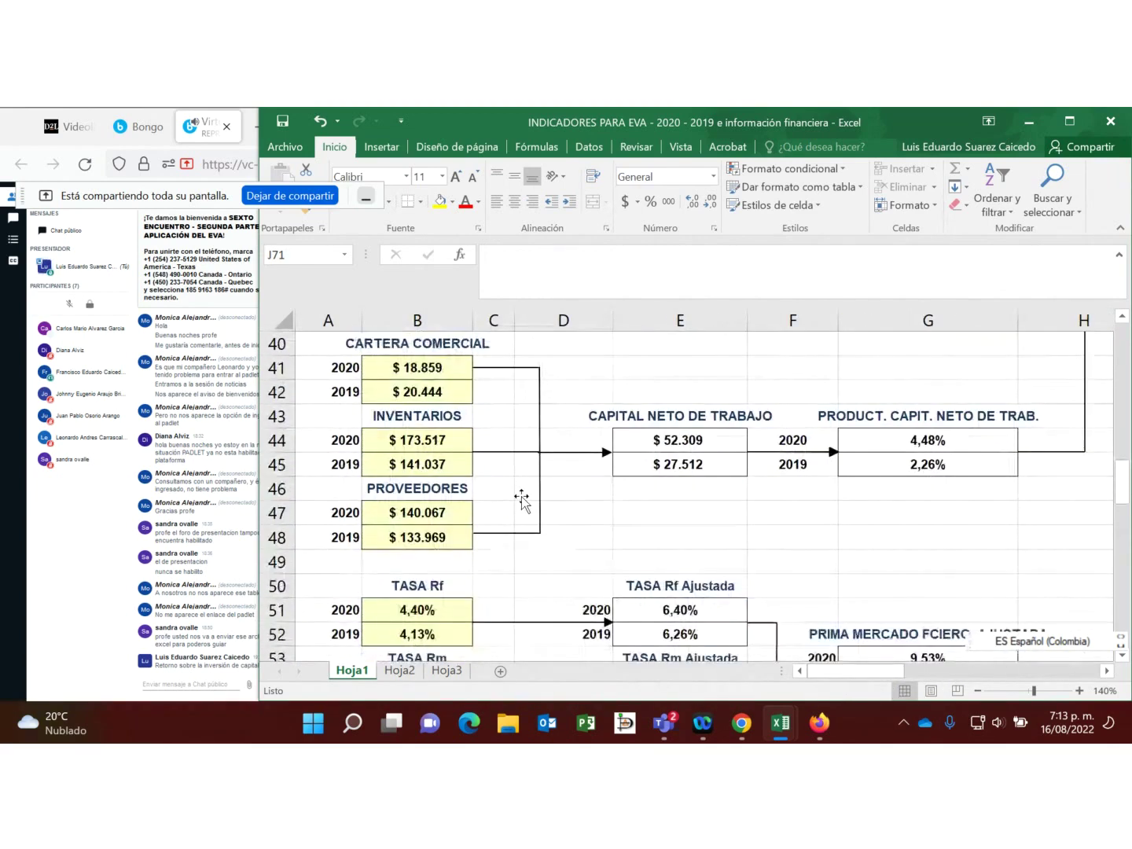
pyautogui.scroll(3, 522, 499)
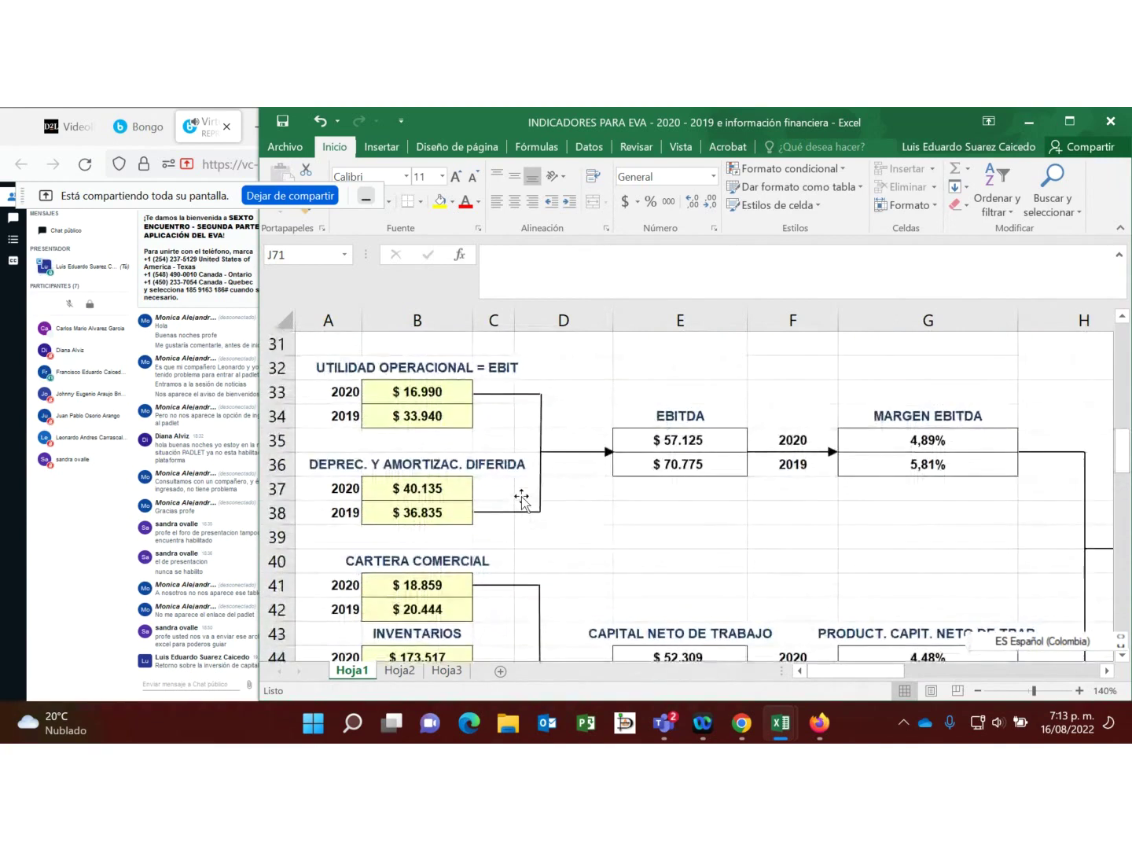
pyautogui.click(443, 393)
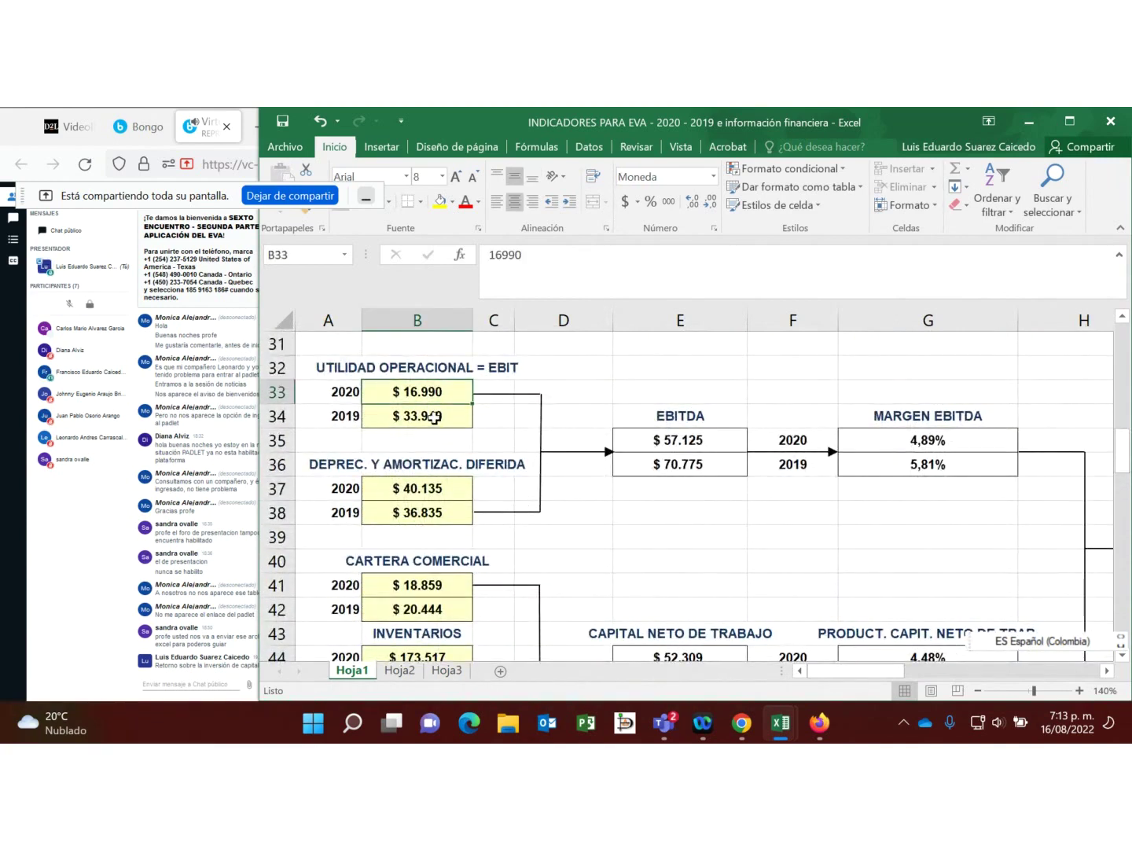
pyautogui.click(434, 418)
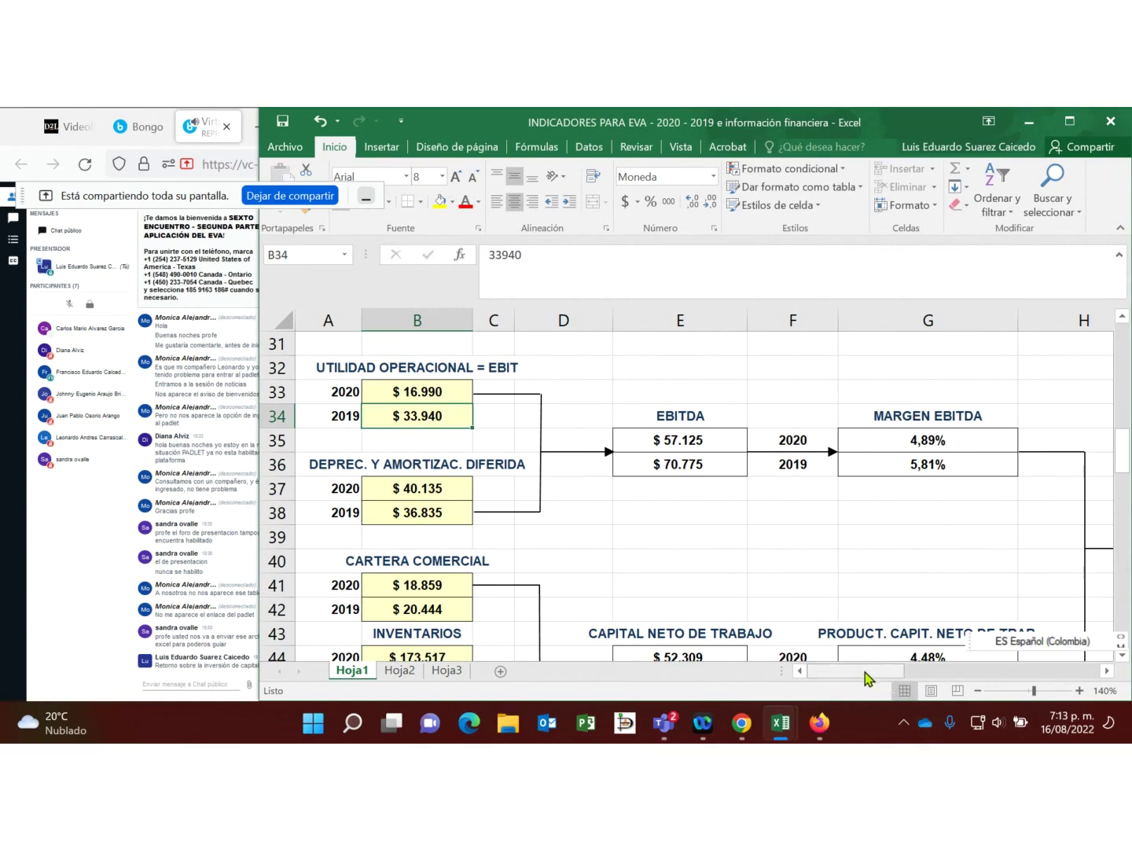
# Step: Return to the ROIC section and compare the 2020 TASA IMPUESTO DE RENTA (Tx) in I76 with the 2020 EBIT in I72
pyautogui.moveTo(868, 678); pyautogui.dragTo(980, 677)
pyautogui.scroll(-3, 712, 478)
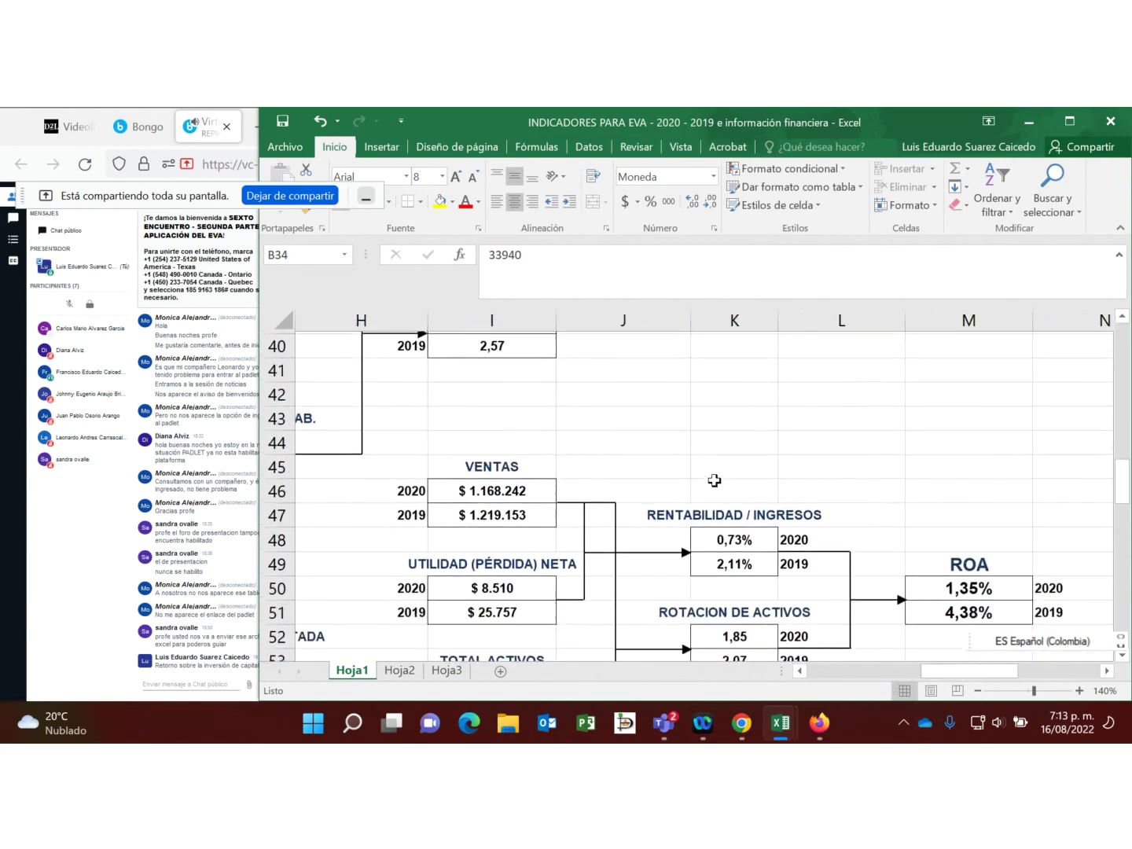
pyautogui.scroll(-2, 714, 481)
pyautogui.scroll(-5, 943, 528)
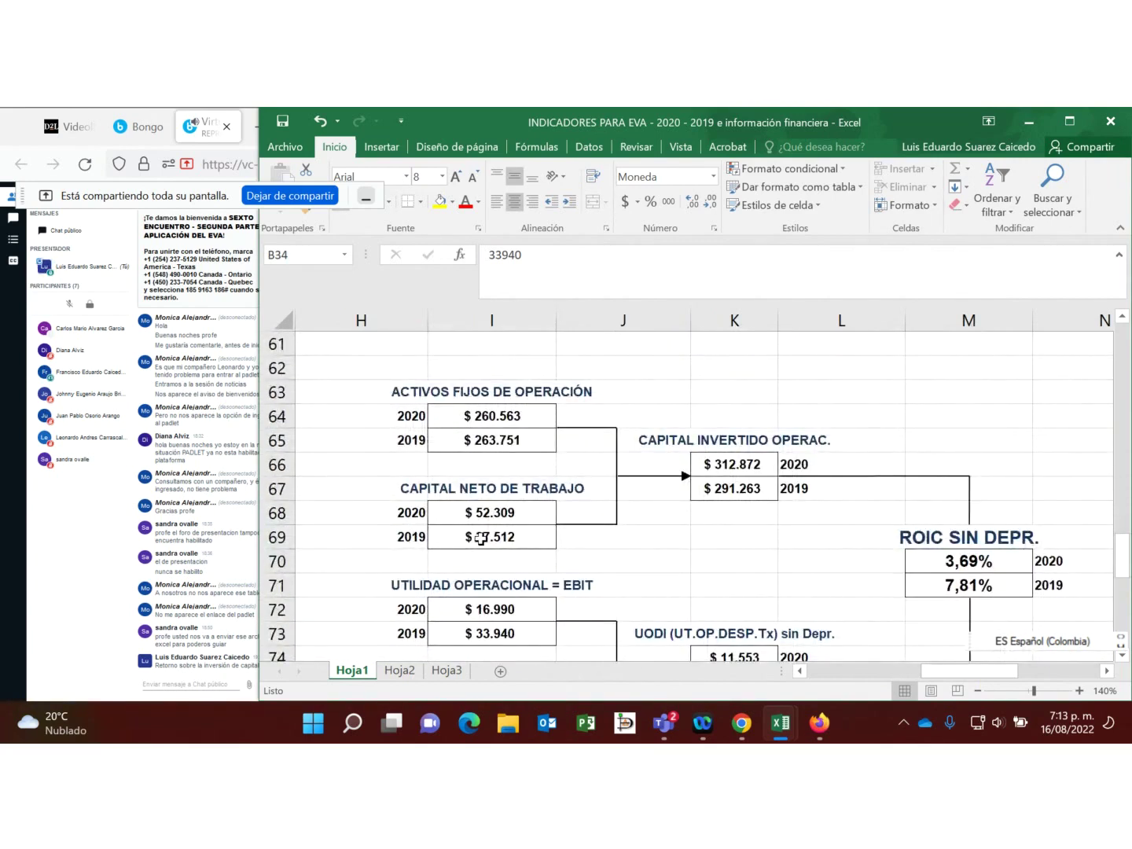
pyautogui.scroll(-1, 481, 537)
pyautogui.scroll(-1, 463, 582)
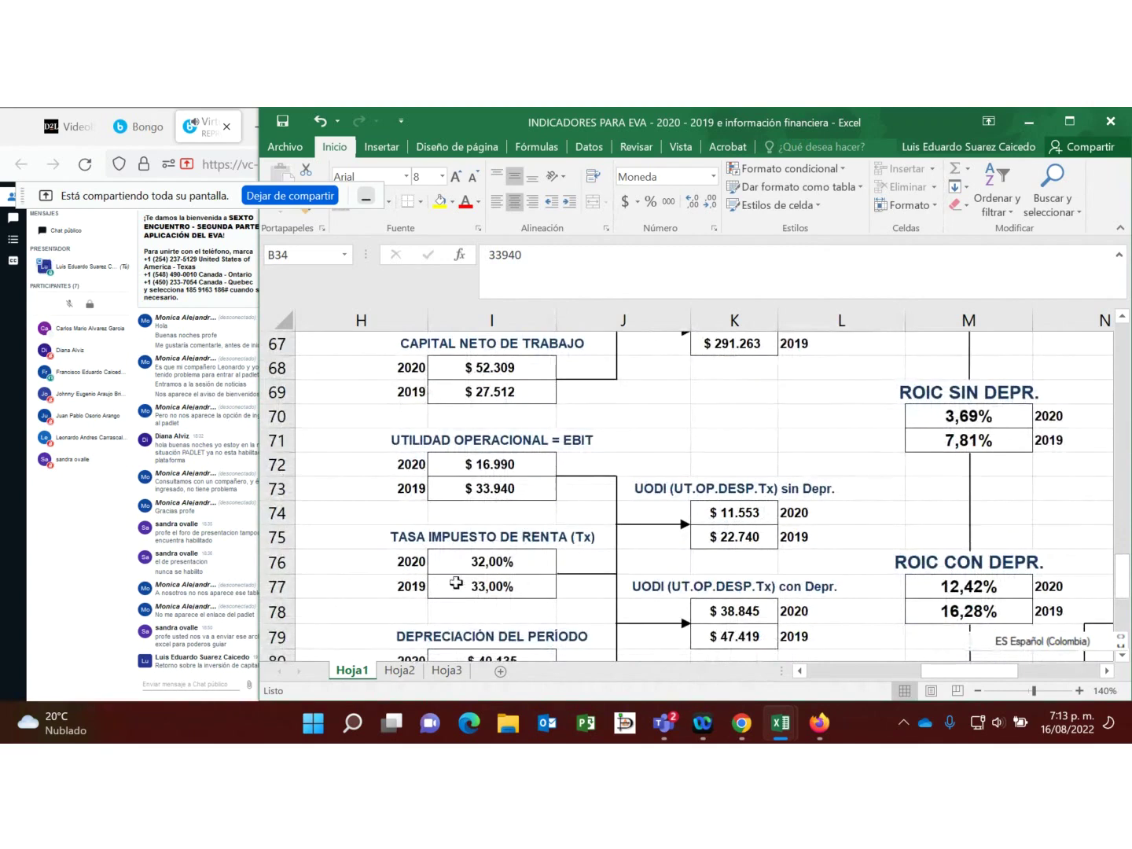
pyautogui.click(488, 562)
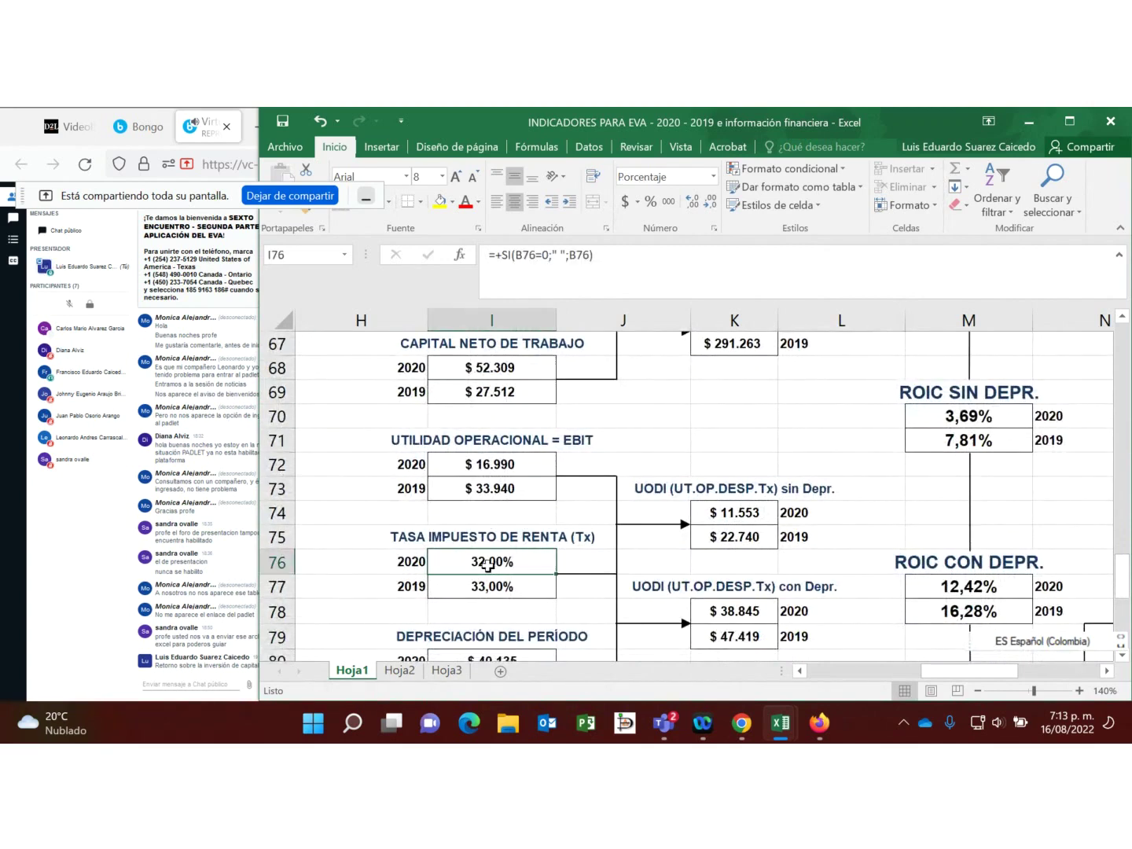
pyautogui.click(506, 465)
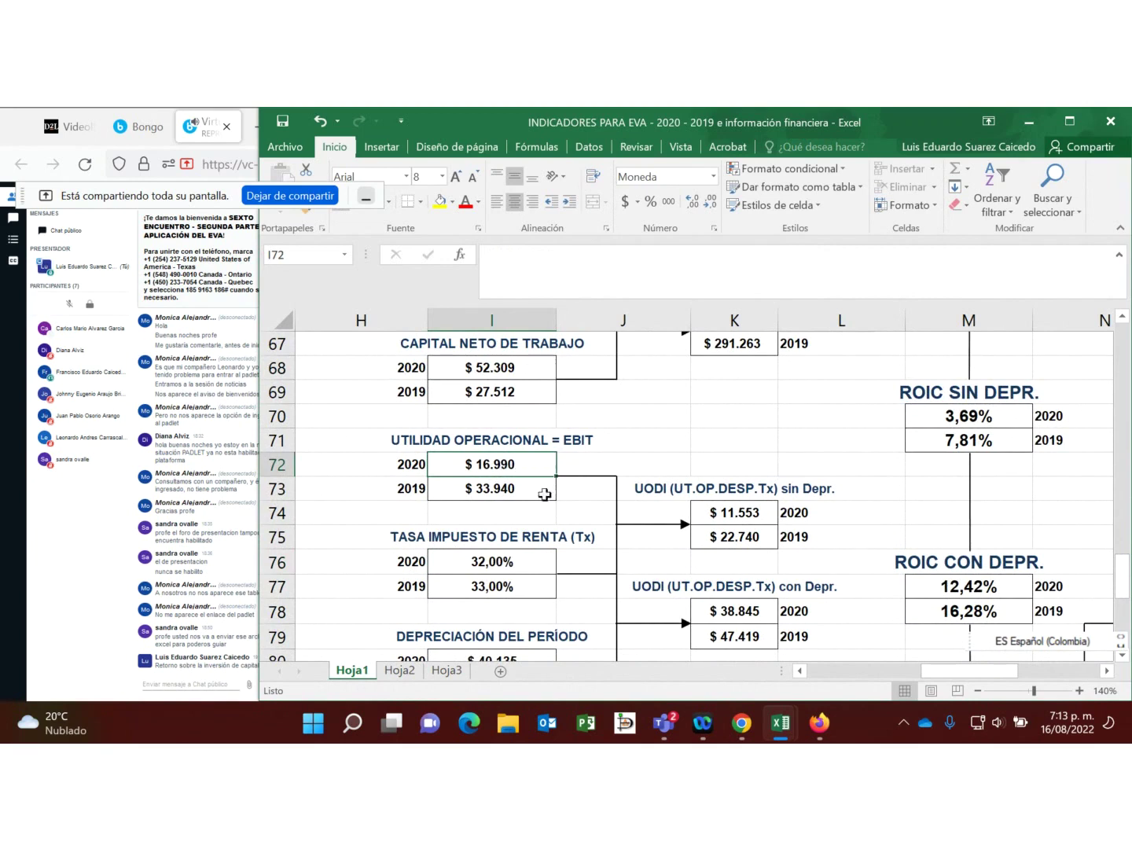
pyautogui.click(506, 565)
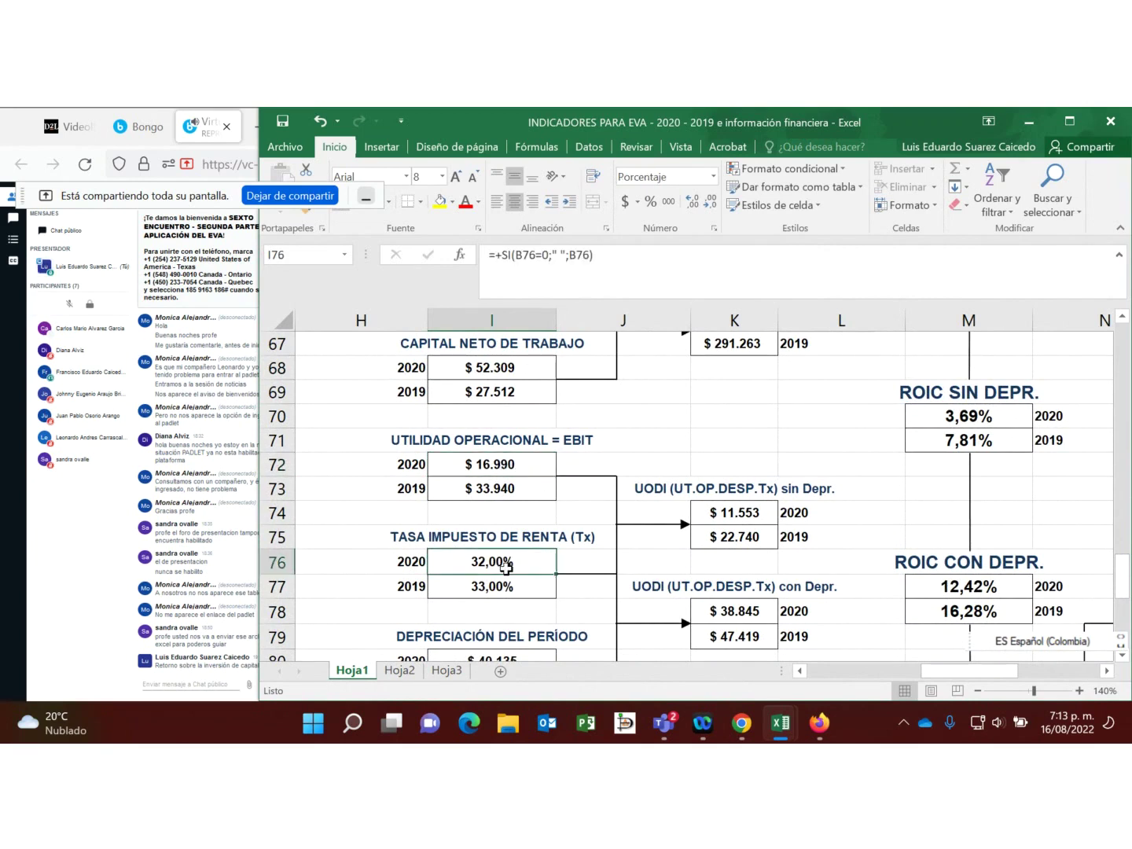
pyautogui.click(511, 468)
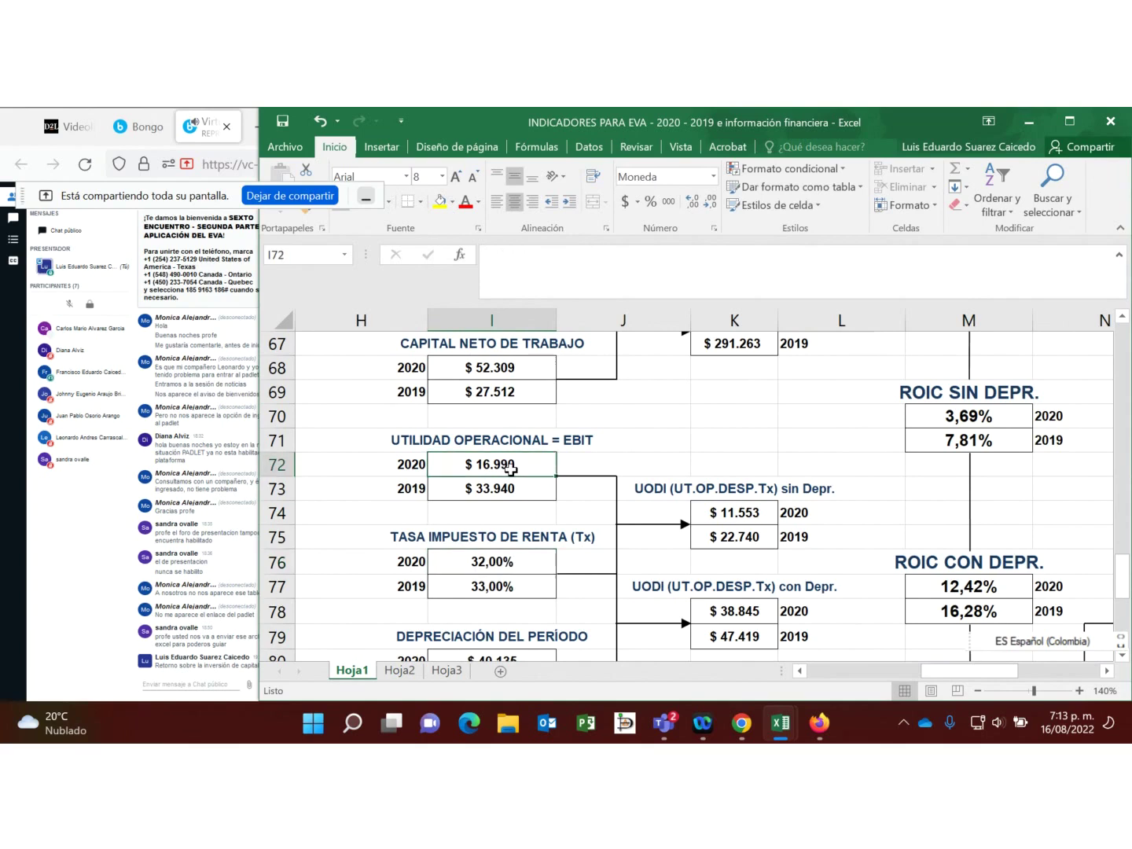
pyautogui.click(505, 562)
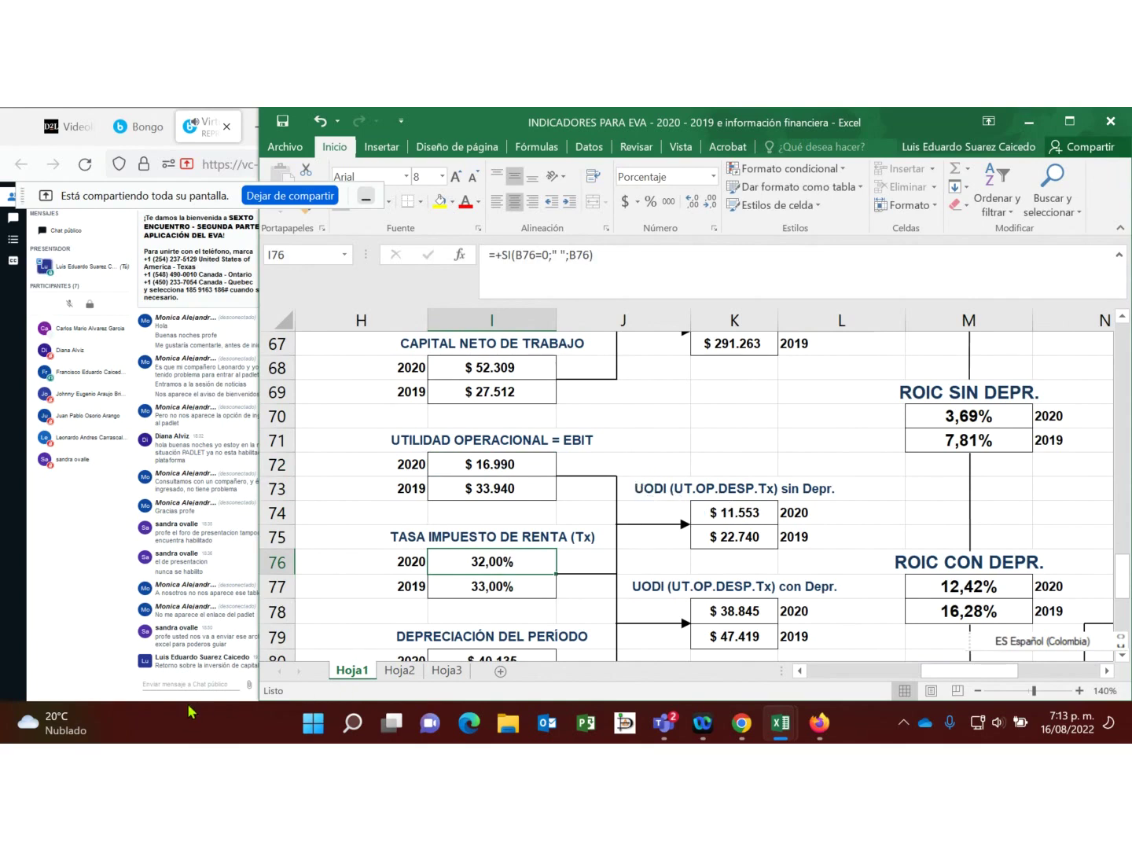
# Step: Post "Utilidad operacional después de impuesto = UODI" in the Bongo session's public chat
pyautogui.click(191, 681)
pyautogui.write('Ut')
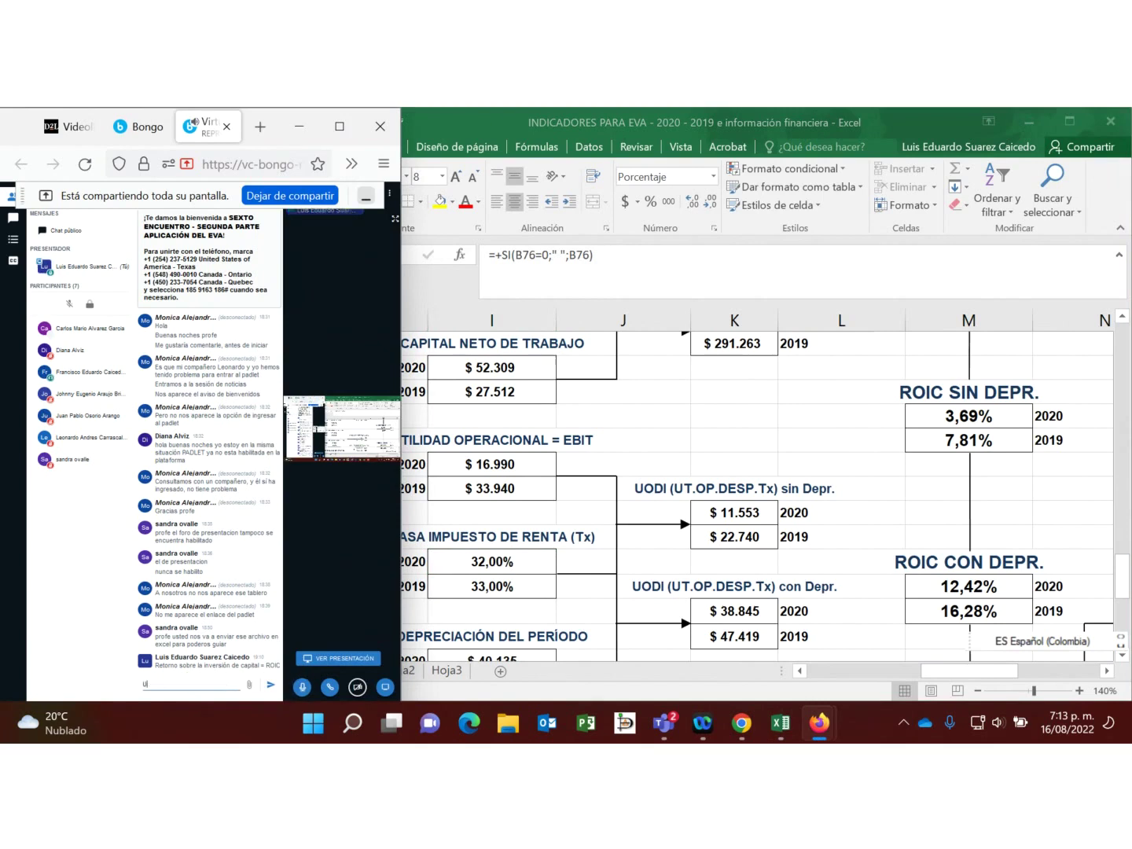
pyautogui.write('ilid')
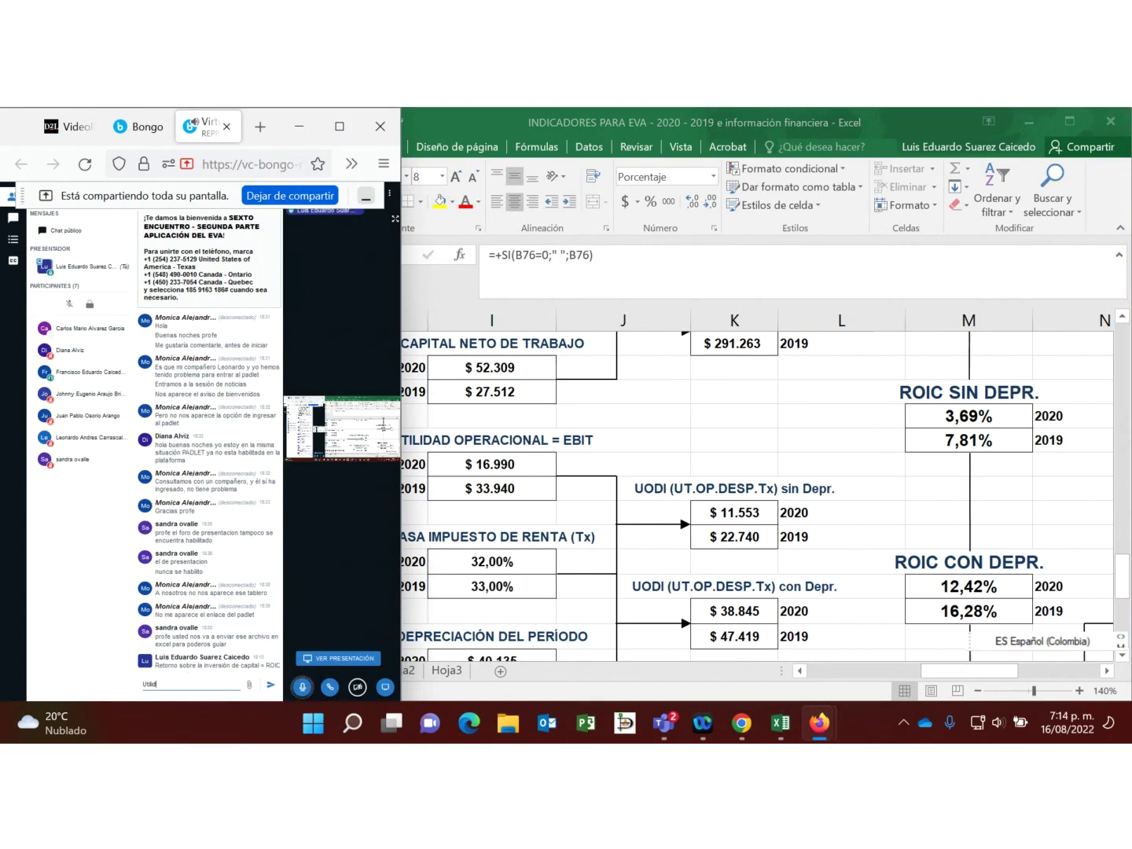
pyautogui.write('ad oper')
pyautogui.write('aciona')
pyautogui.write('l despue')
pyautogui.write('s')
pyautogui.write(' de impu')
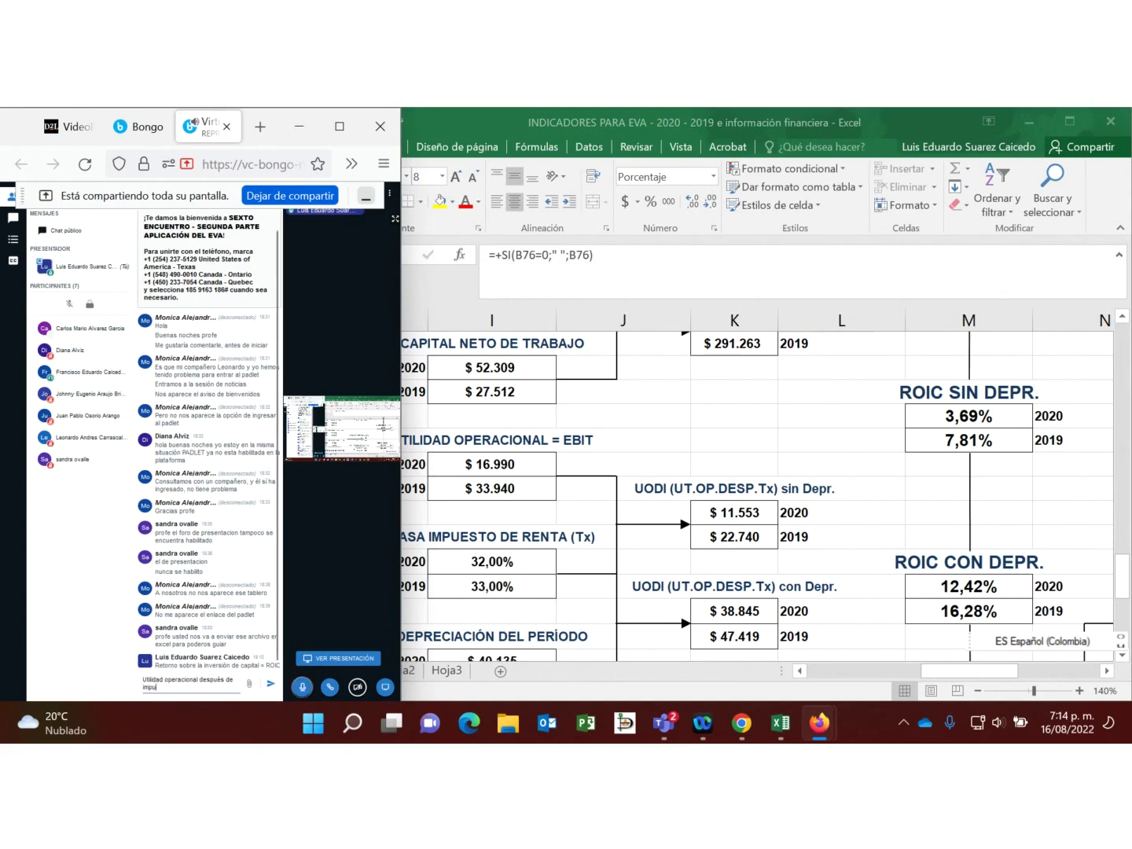
pyautogui.write('esto = UODI')
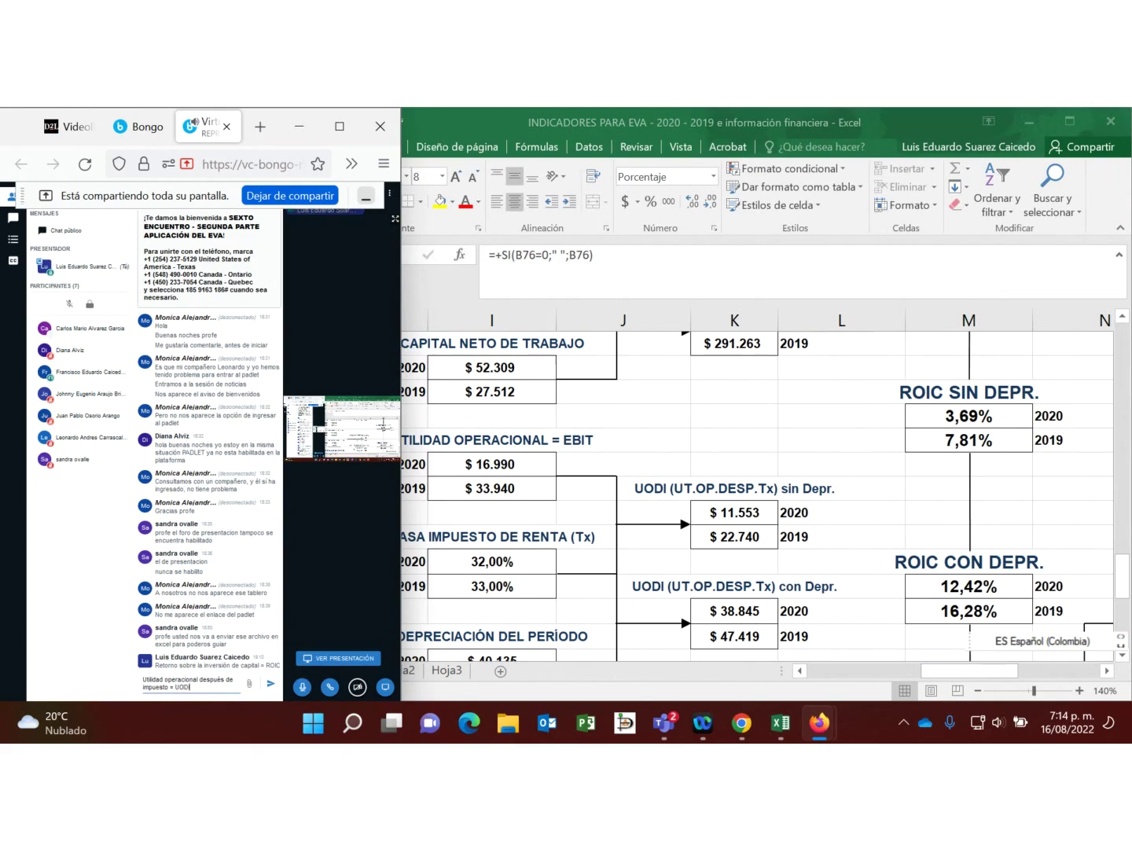
pyautogui.press('Return')
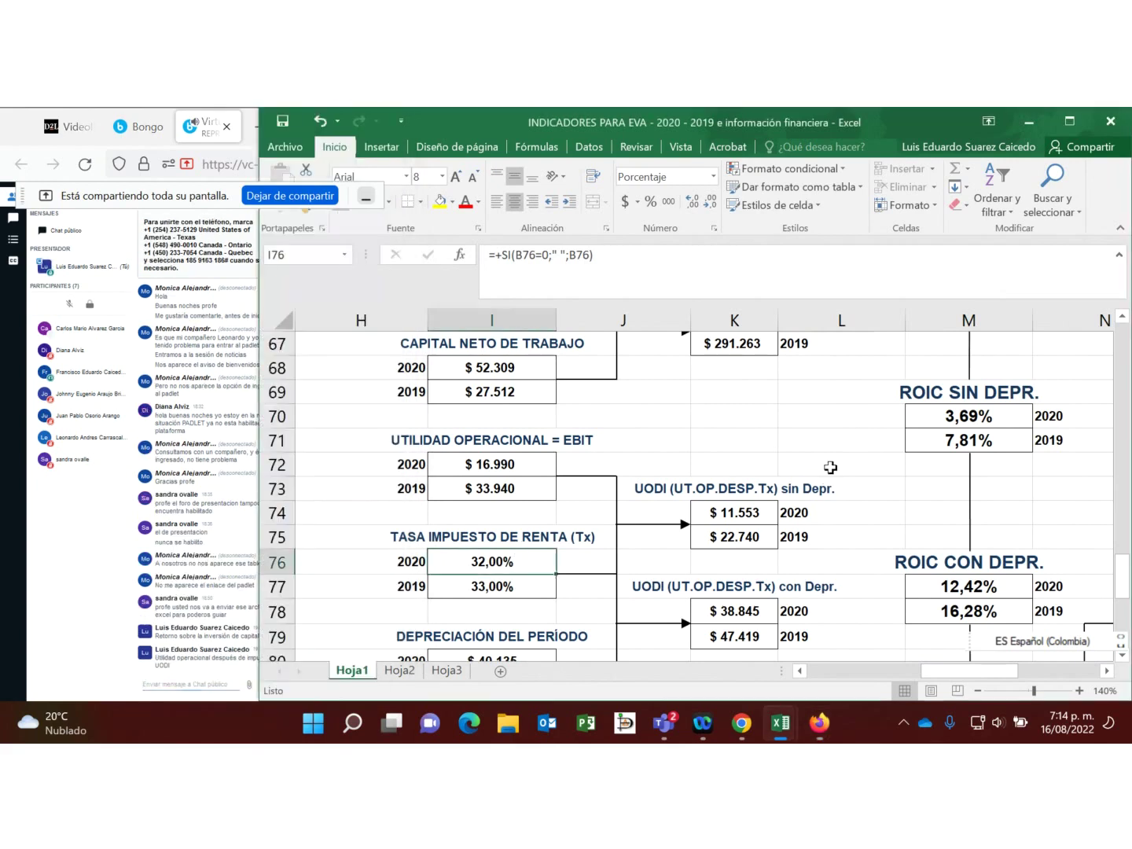
# Step: Switch back to the Excel workbook and trace the 2020 UODI sin Depr. formula in K74 through its EBIT and tax rate inputs in I72 and I76
pyautogui.hotkey('alt', 'Tab')
pyautogui.click(737, 513)
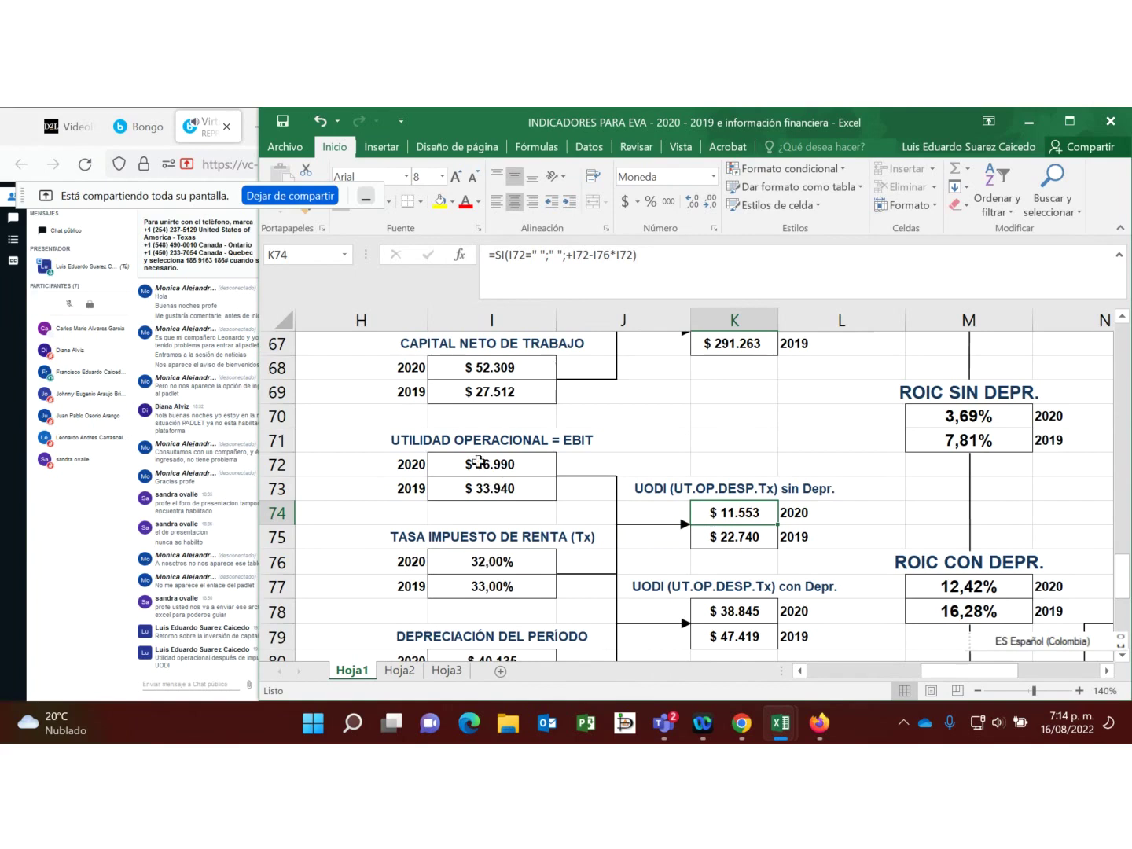
pyautogui.click(501, 463)
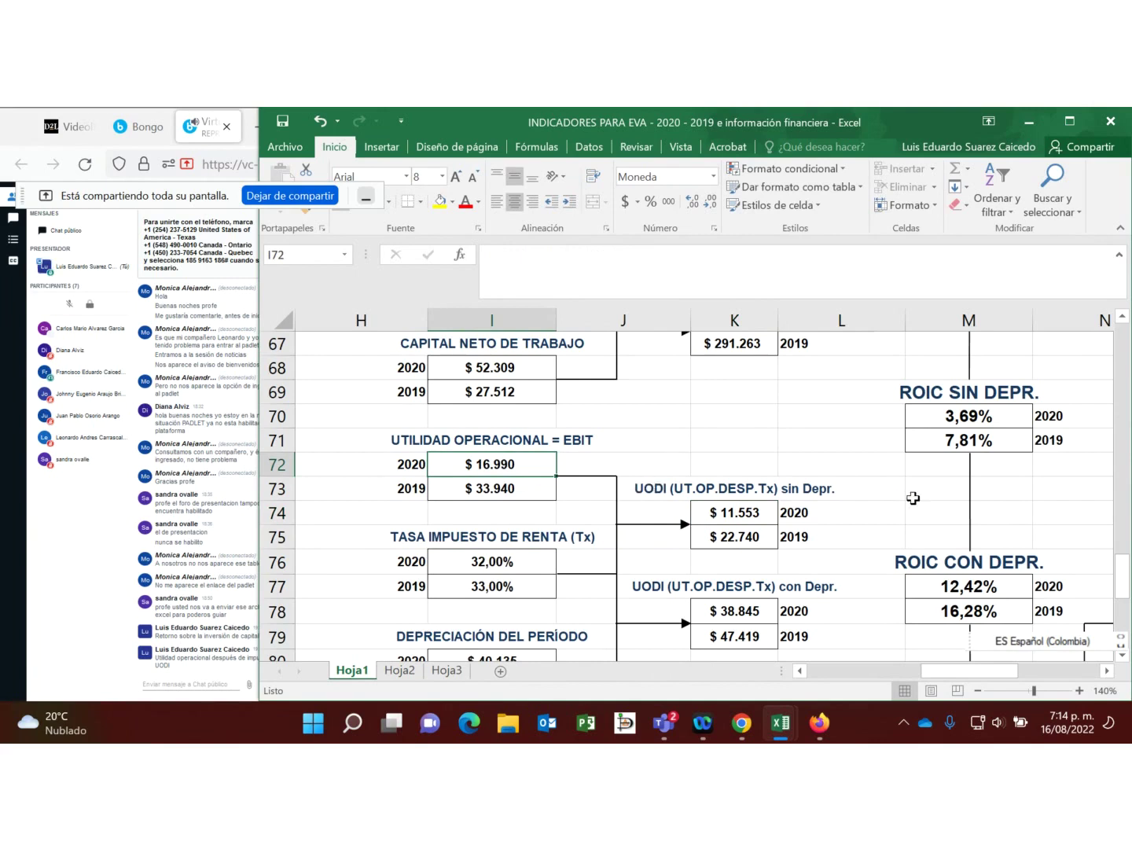
pyautogui.click(737, 513)
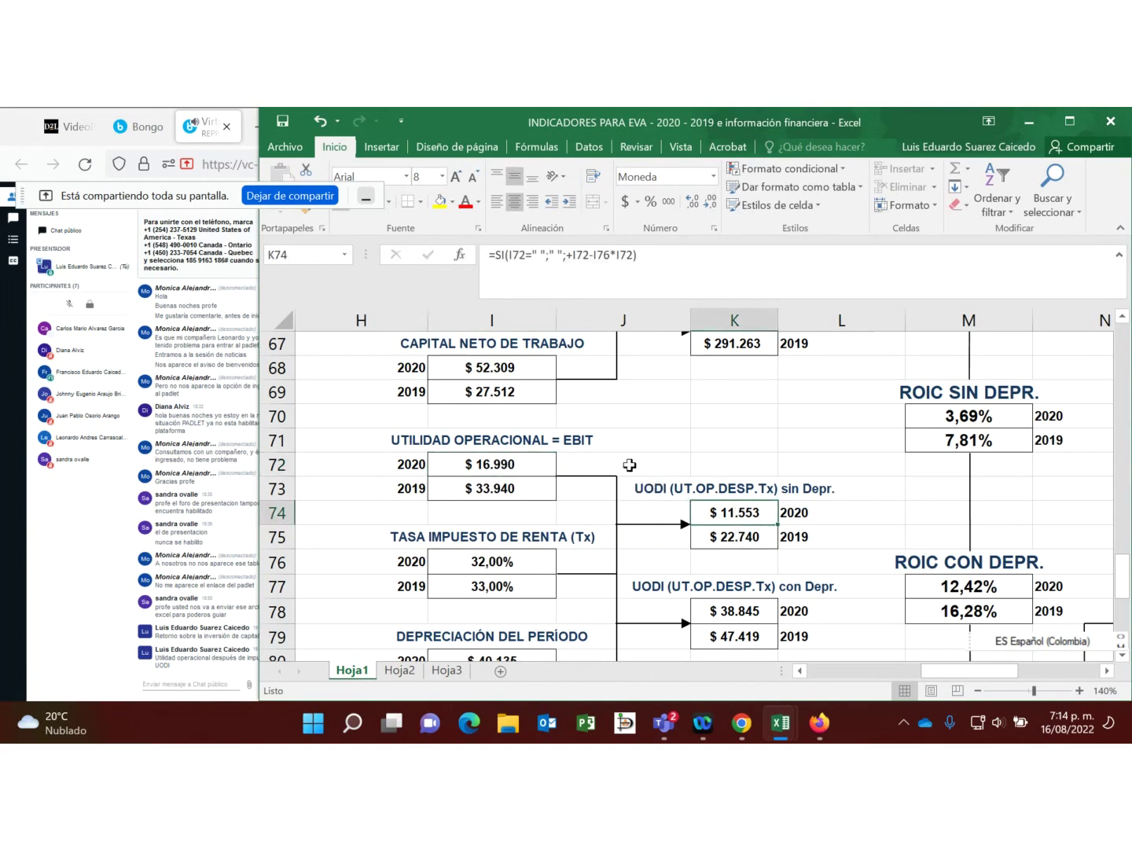
pyautogui.click(507, 464)
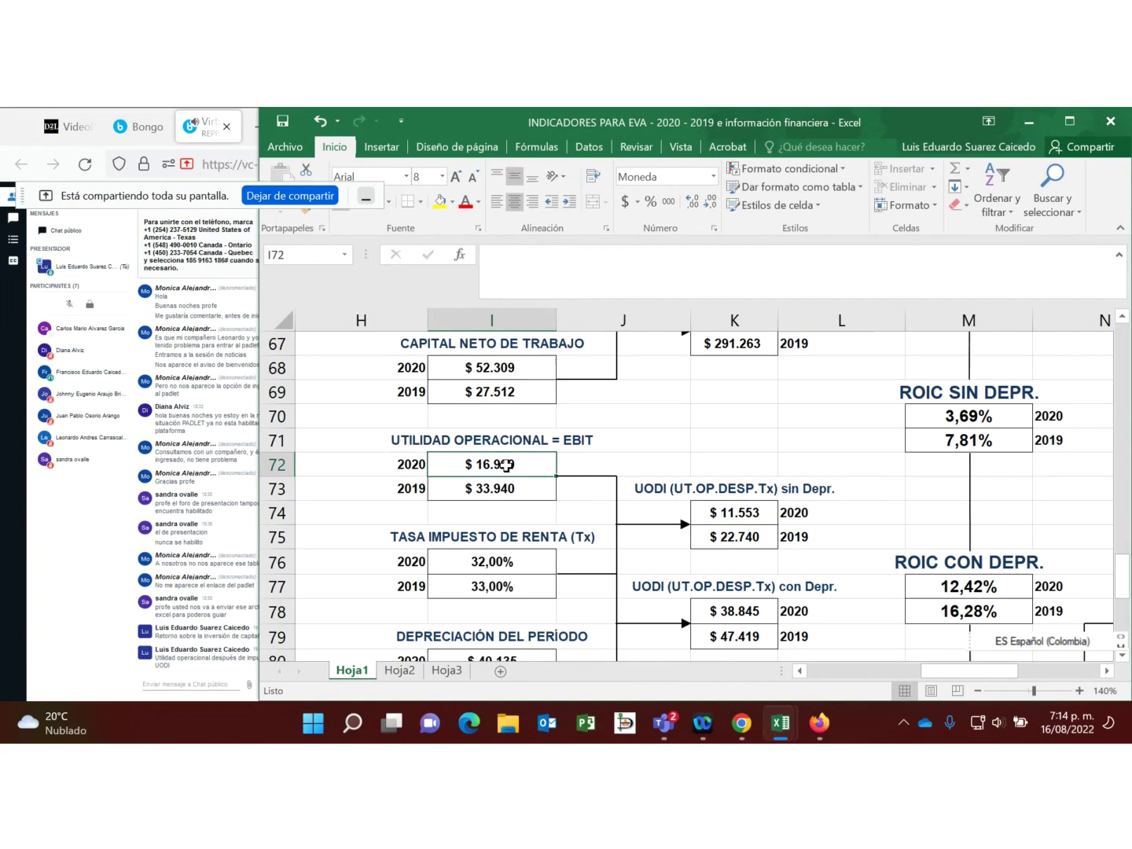
pyautogui.click(506, 562)
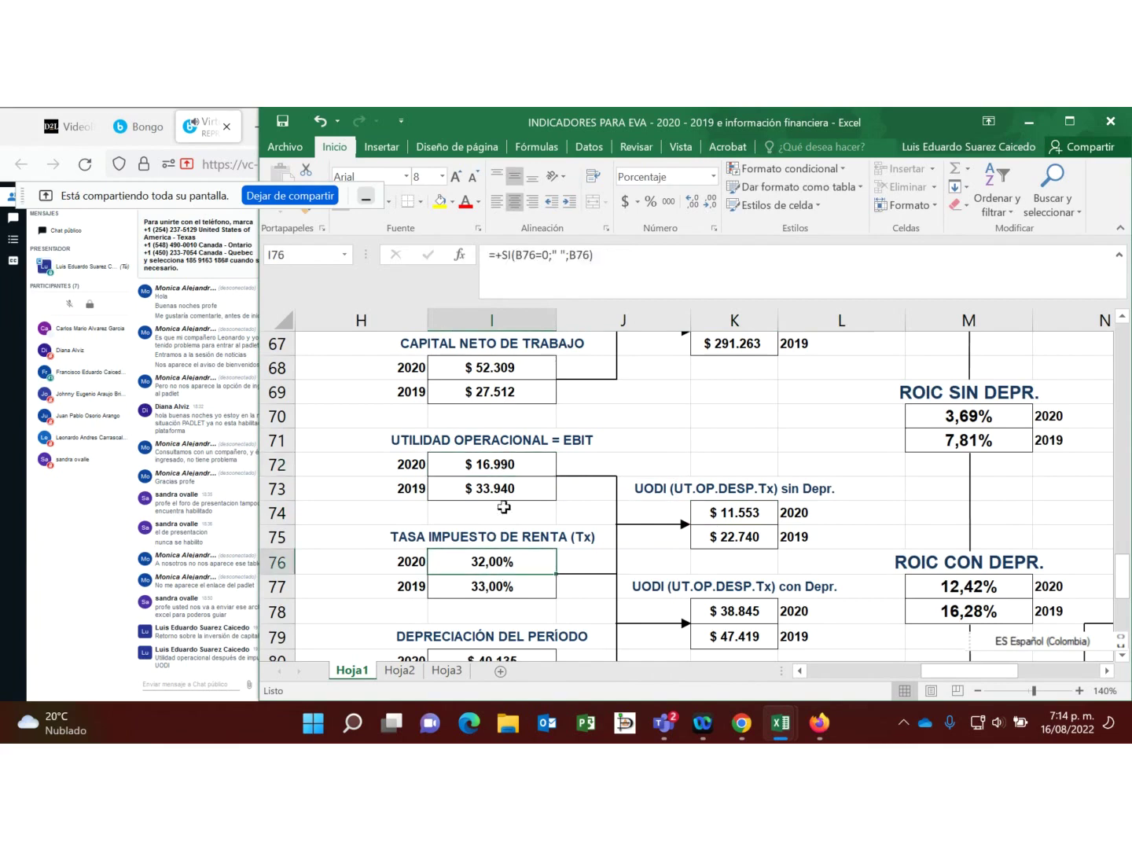
pyautogui.click(508, 469)
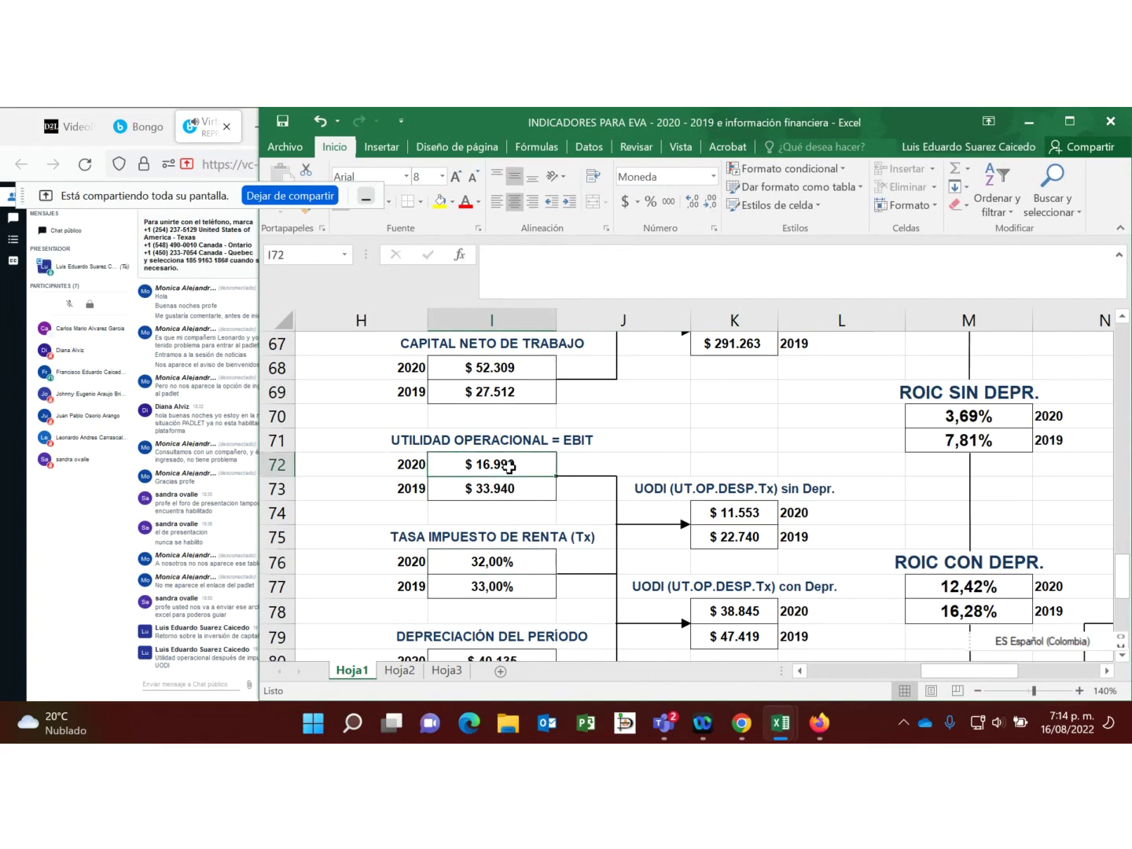
pyautogui.click(757, 515)
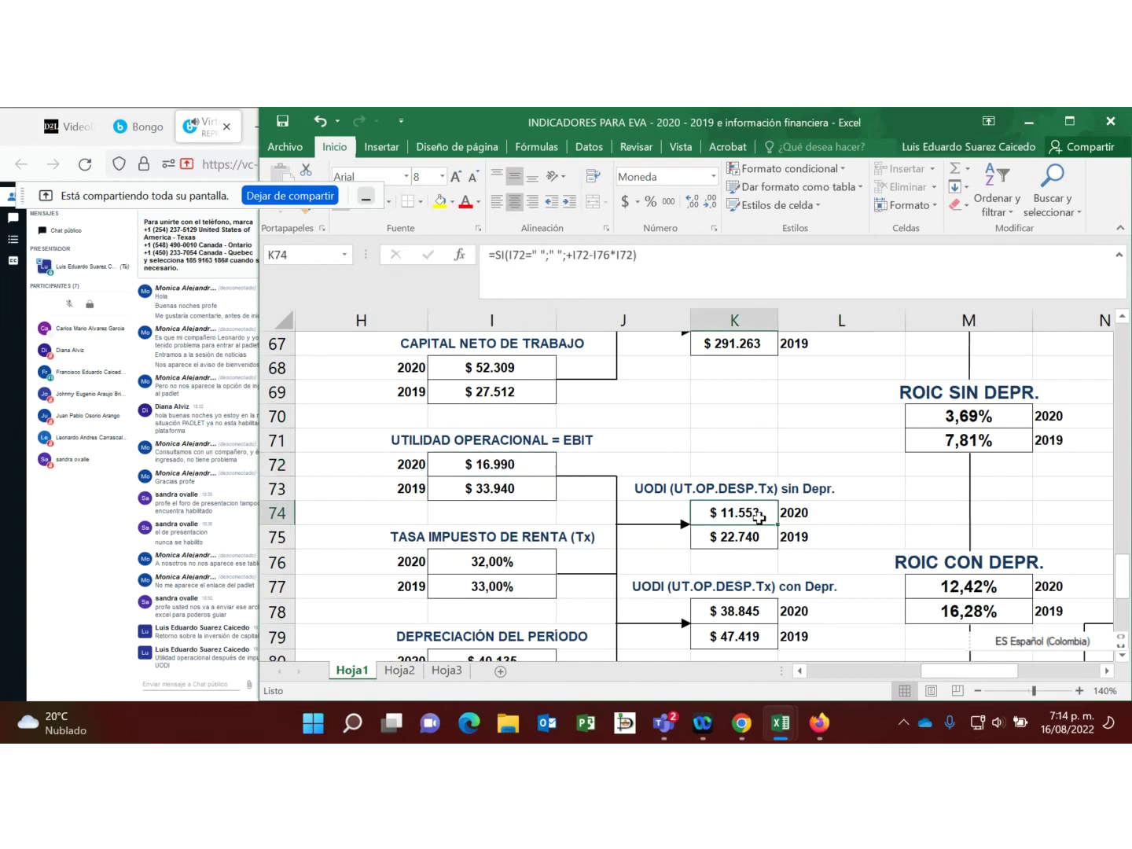
# Step: Review the ROIC SIN DEPR. heading in M69 and its 2020 UODI sin Depr. and CAPITAL INVERTIDO OPERAC. inputs in K74 and K66
pyautogui.click(935, 387)
pyautogui.scroll(1, 810, 466)
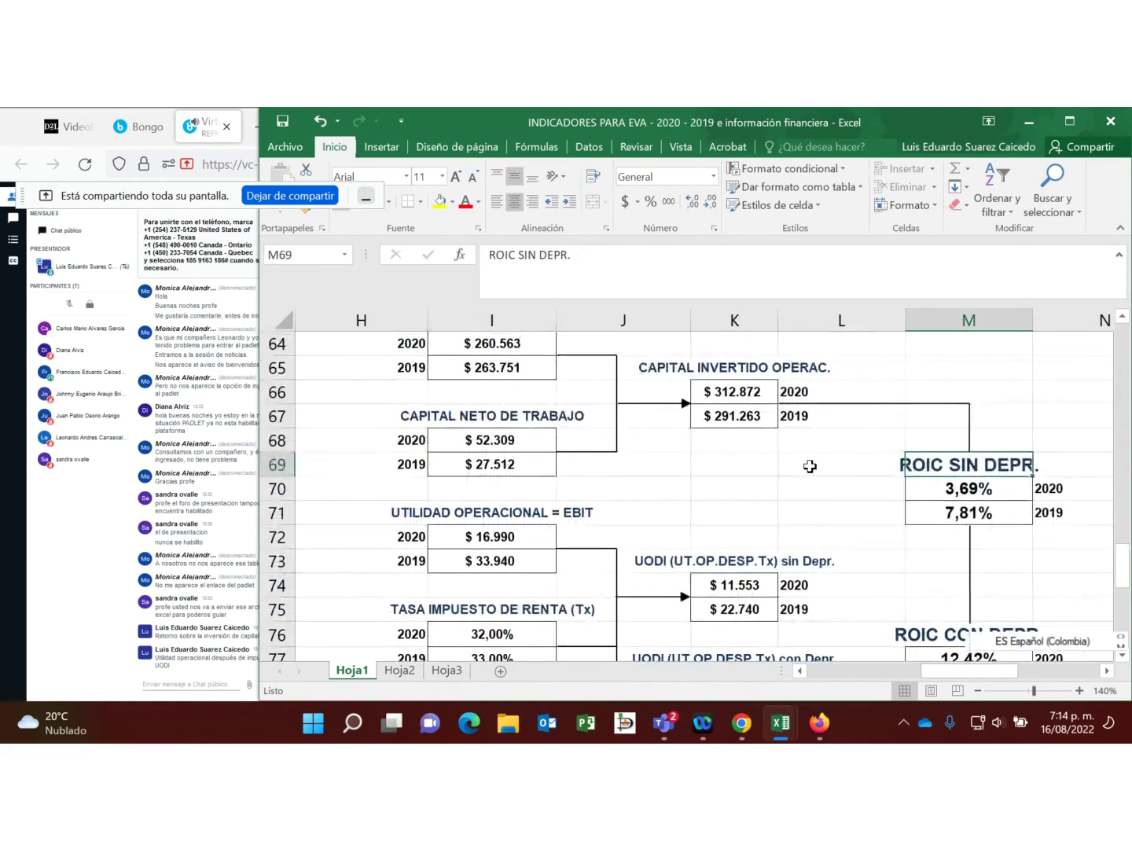
pyautogui.click(742, 587)
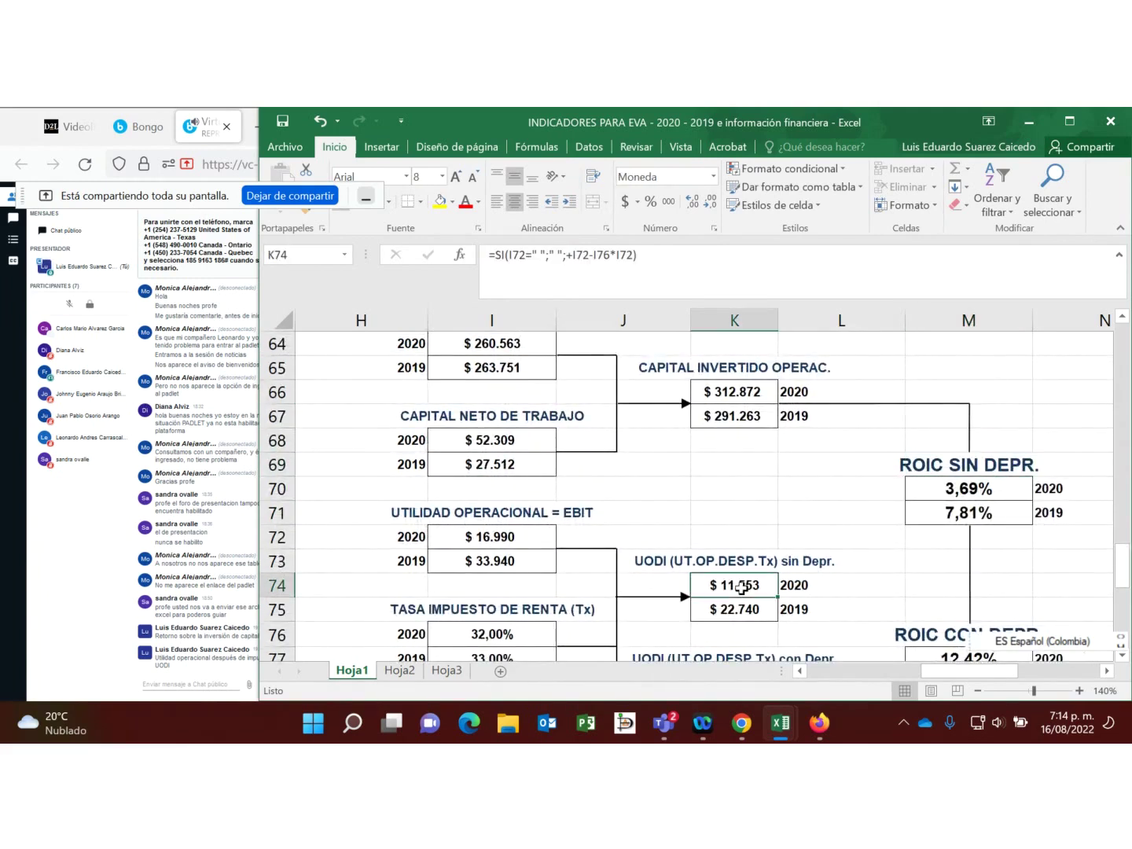
pyautogui.click(715, 399)
pyautogui.scroll(1, 480, 370)
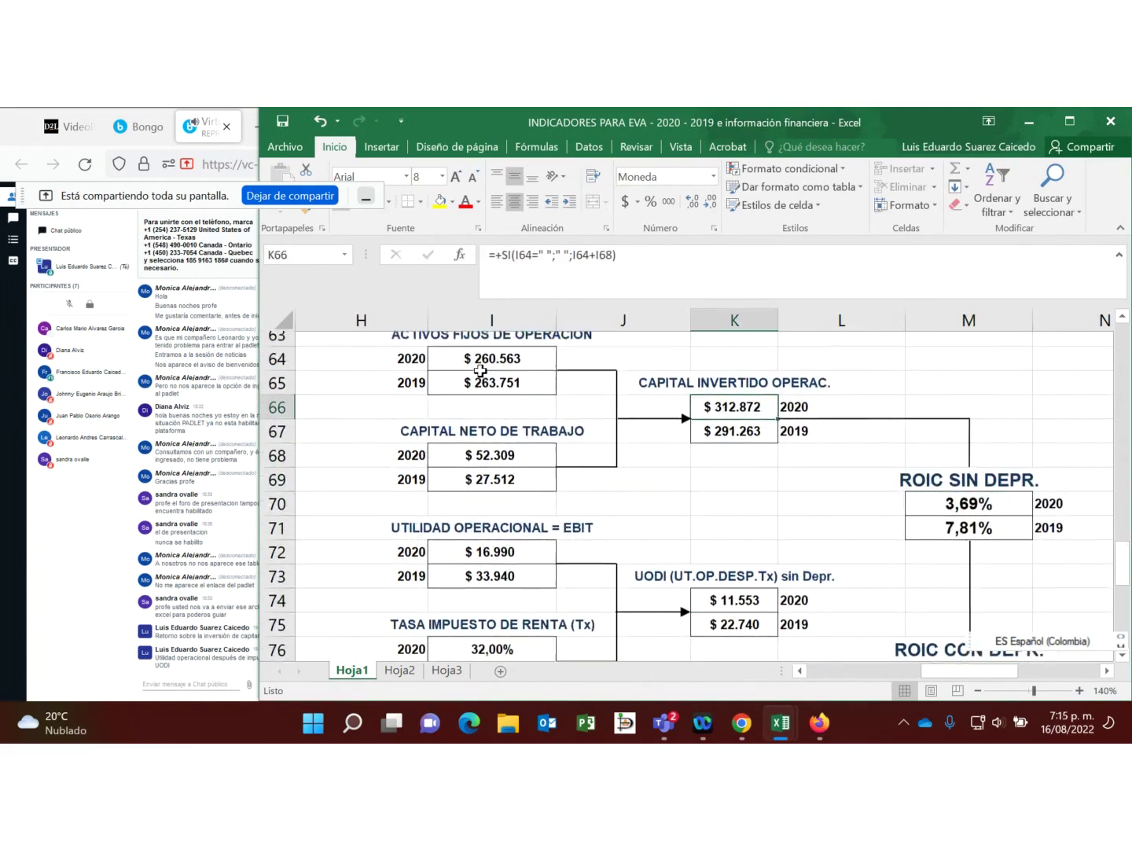
# Step: Check the ACTIVOS FIJOS DE OPERACIÓN heading in I63 and 2020 CAPITAL NETO DE TRABAJO in I68, and reselect the 2020 UODI in K74
pyautogui.scroll(1, 480, 372)
pyautogui.click(462, 393)
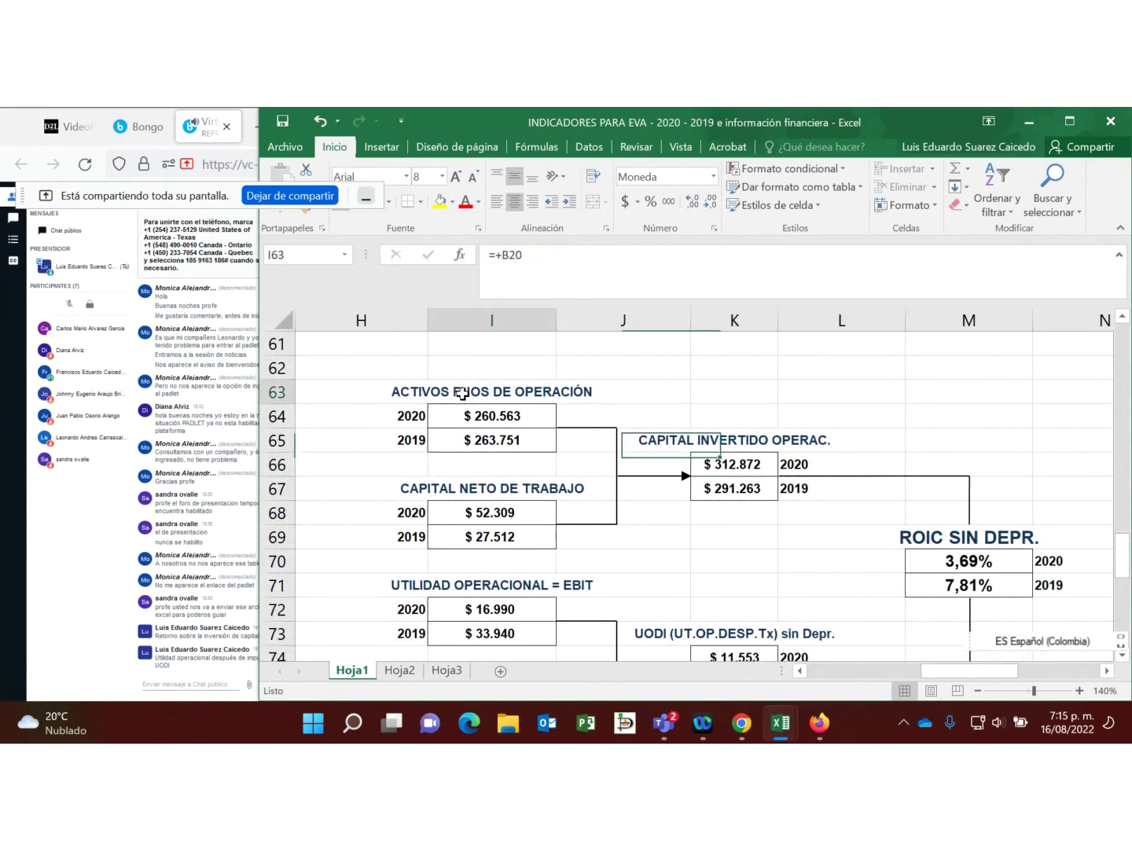
pyautogui.click(486, 510)
pyautogui.scroll(-1, 746, 631)
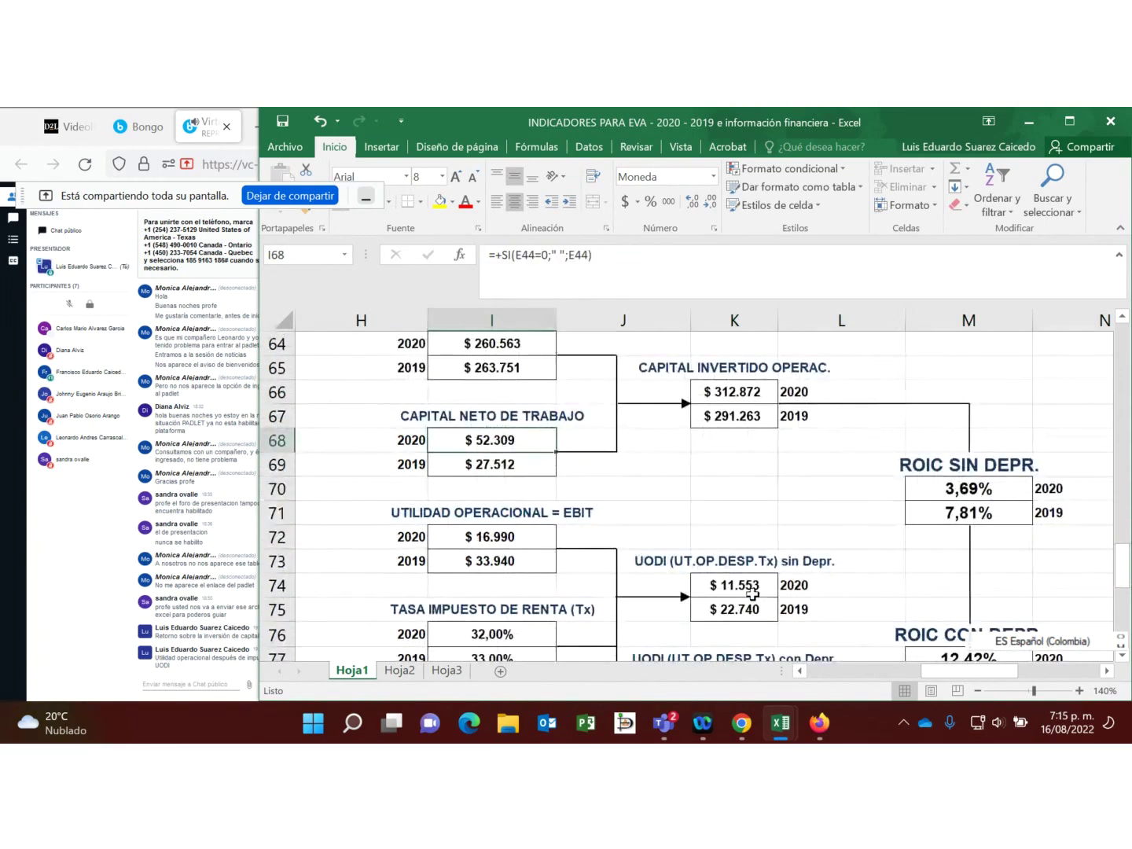
pyautogui.click(751, 592)
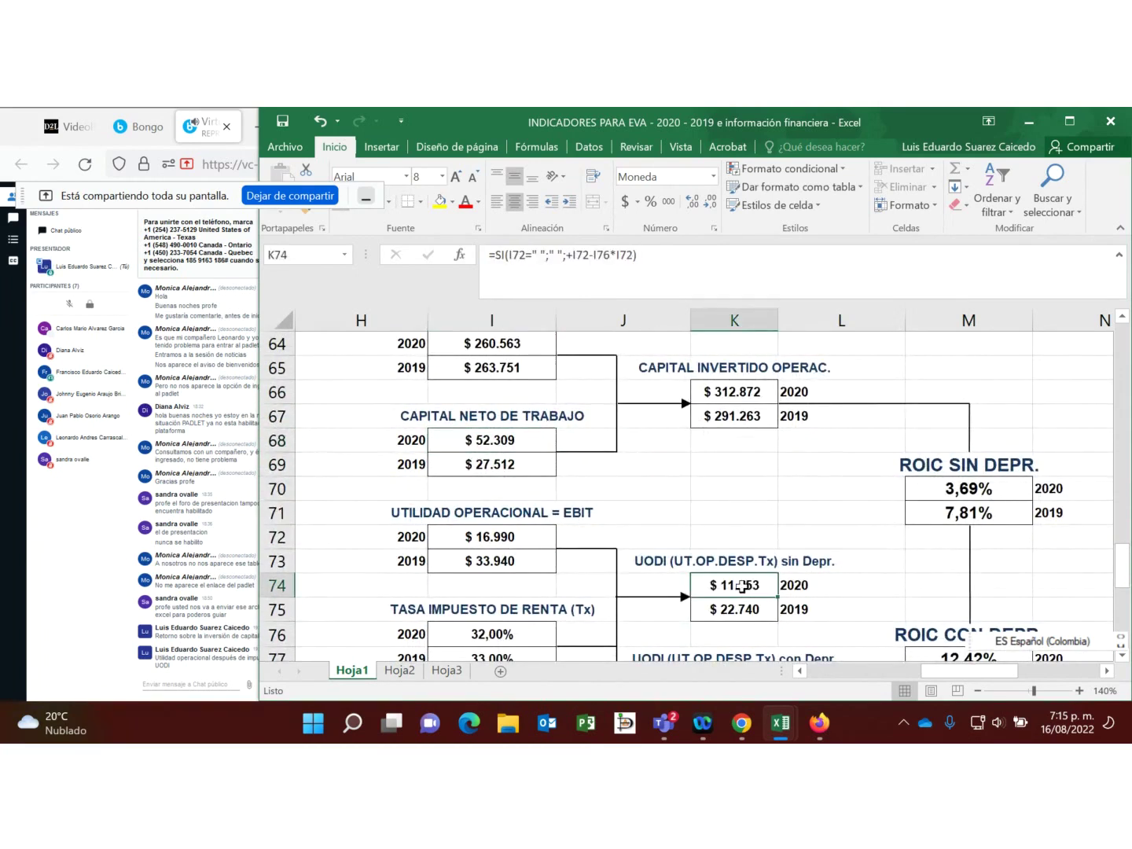
# Step: Check the 2020 CAPITAL INVERTIDO OPERAC. in K66 and the 2020 ROIC SIN DEPR. formula in M70
pyautogui.click(736, 389)
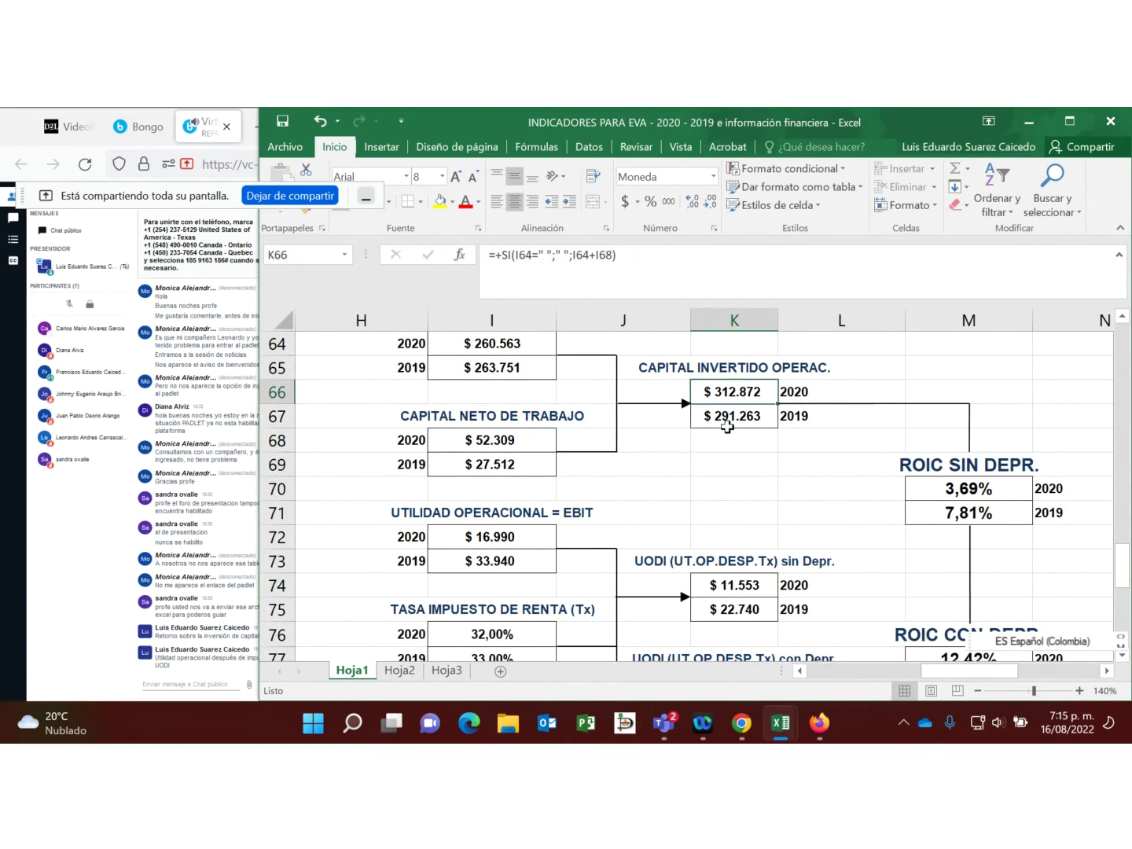
pyautogui.click(958, 492)
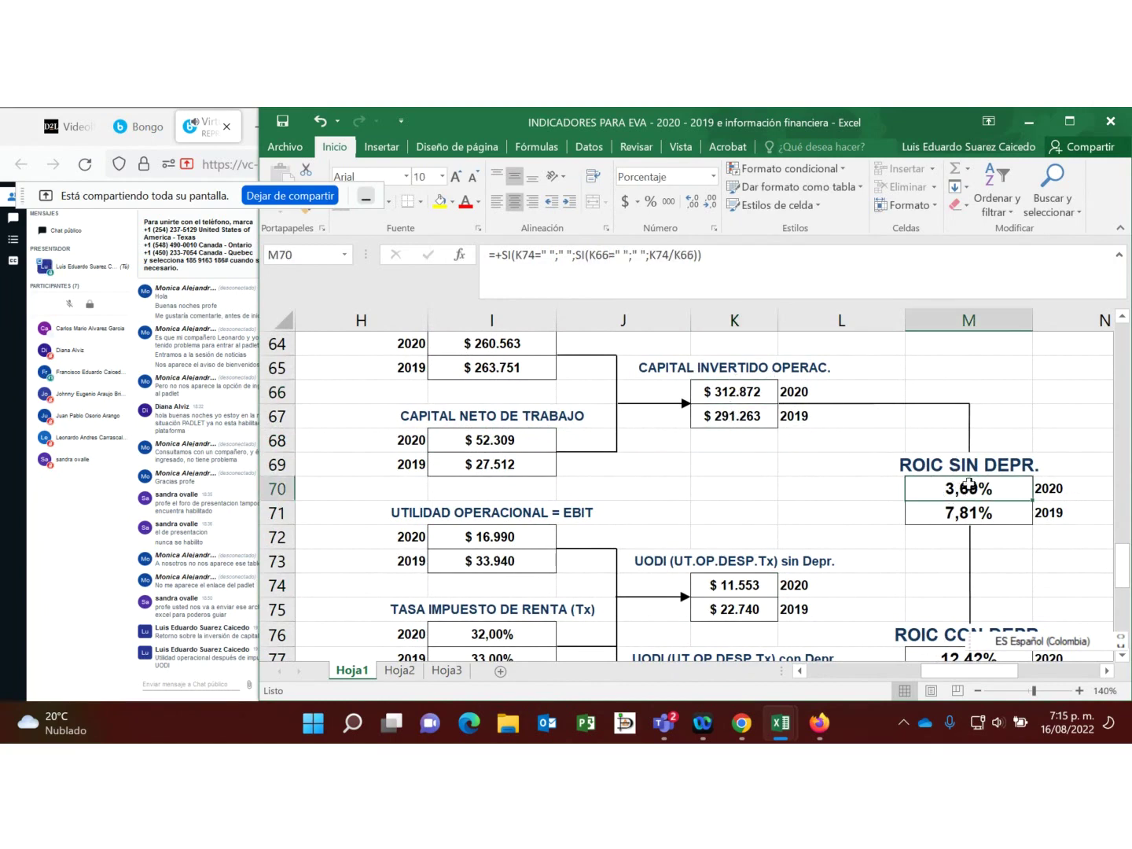
# Step: Trace the 2019 UODI sin Depr. formula in K75 through its EBIT and tax rate inputs in I73 and I77
pyautogui.click(733, 614)
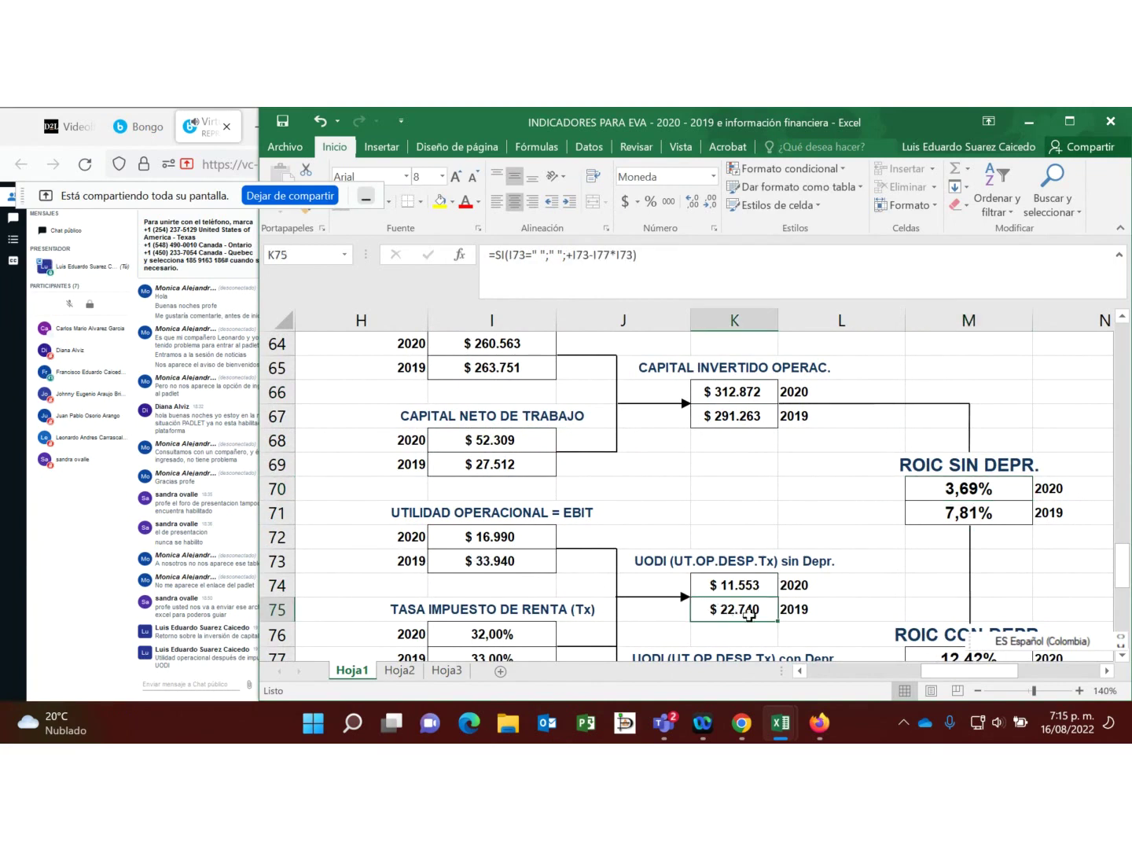
pyautogui.click(498, 563)
pyautogui.scroll(-1, 472, 565)
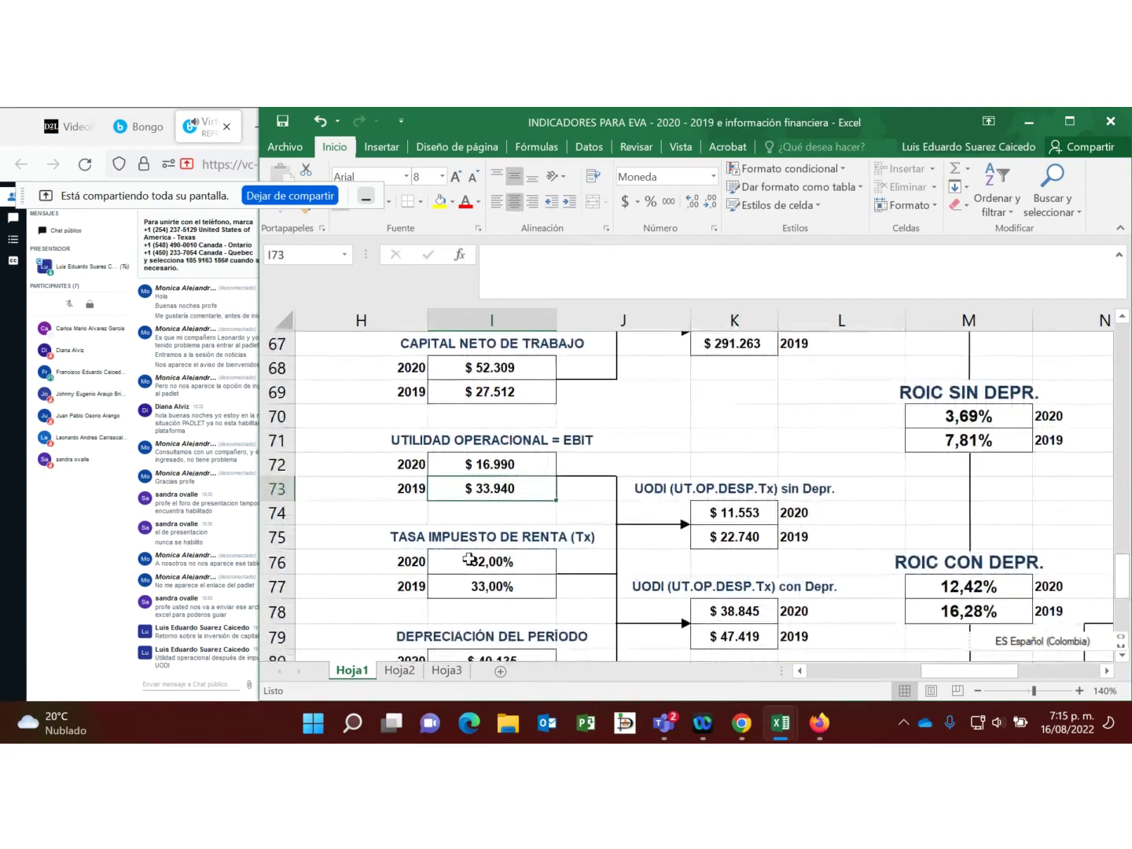
pyautogui.click(487, 589)
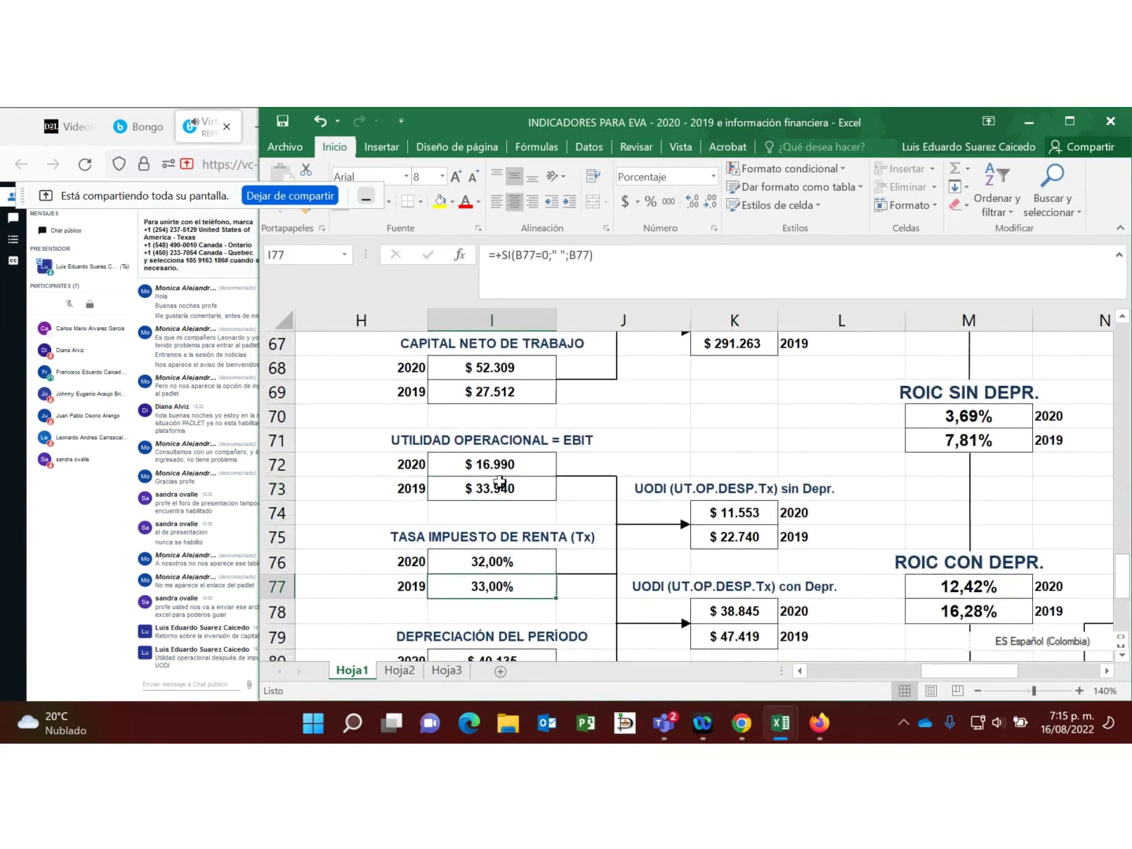
pyautogui.click(501, 485)
pyautogui.click(504, 586)
pyautogui.click(739, 541)
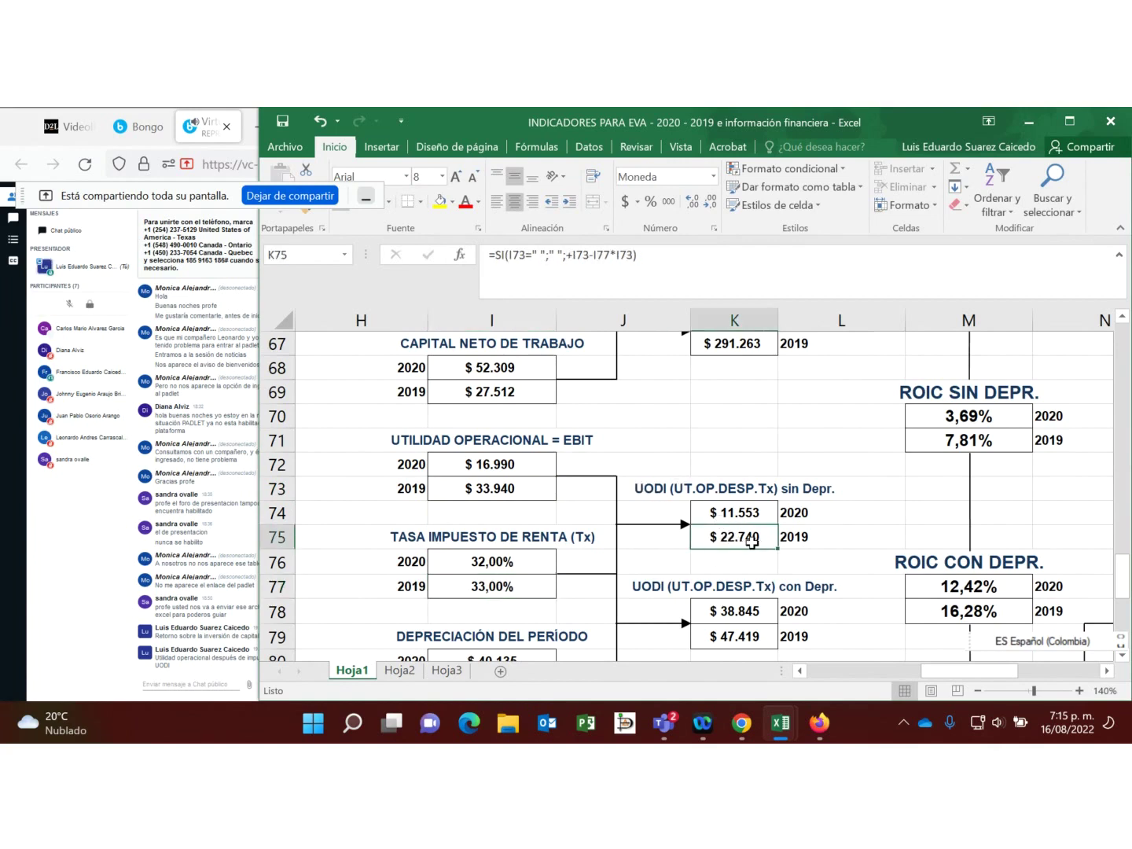
# Step: Check the 2019 CAPITAL INVERTIDO OPERAC. in K67 and the 2019 ROIC SIN DEPR. formula in M71
pyautogui.scroll(1, 754, 537)
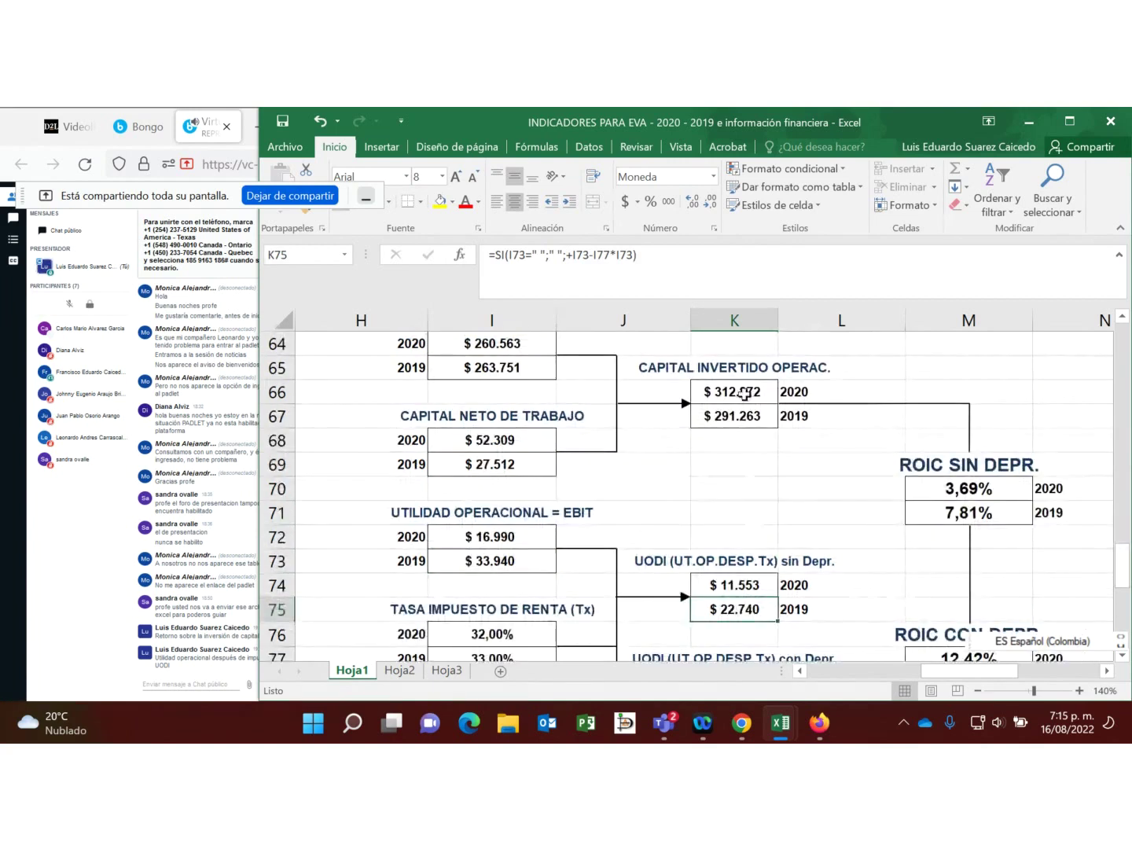
pyautogui.click(724, 421)
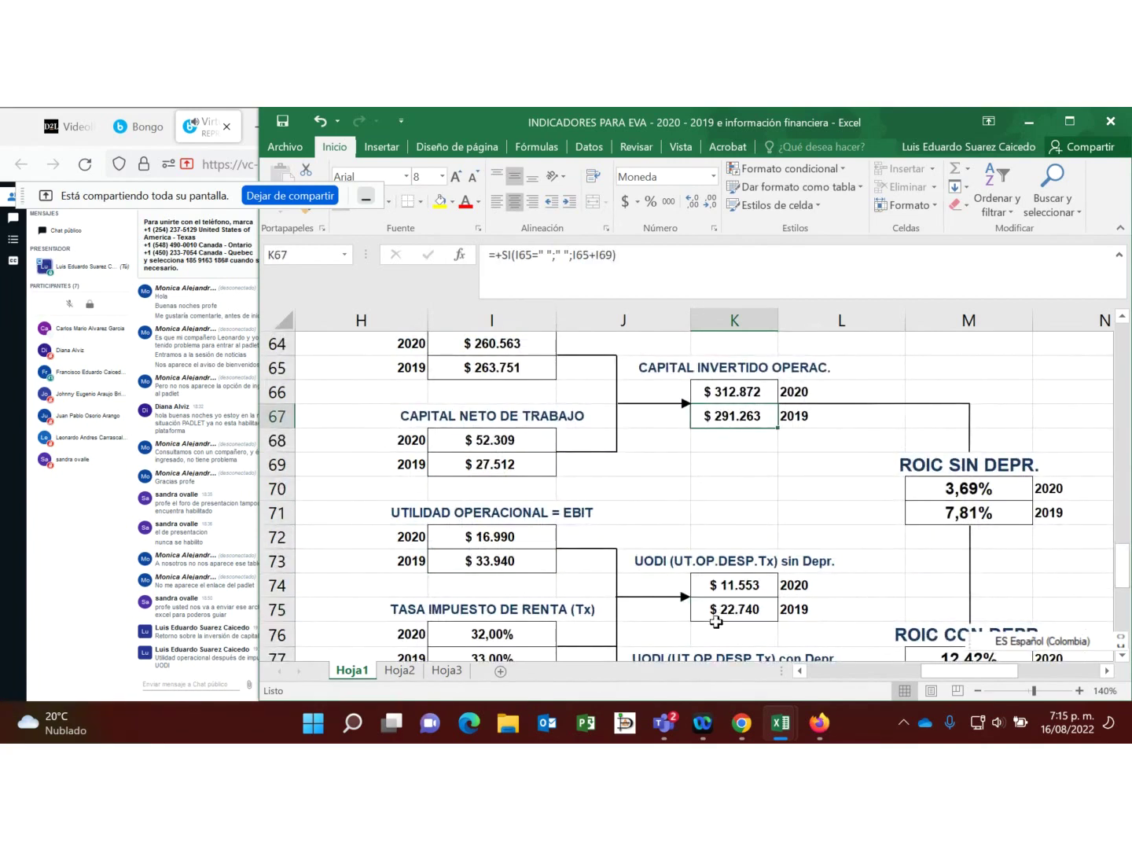
pyautogui.click(972, 512)
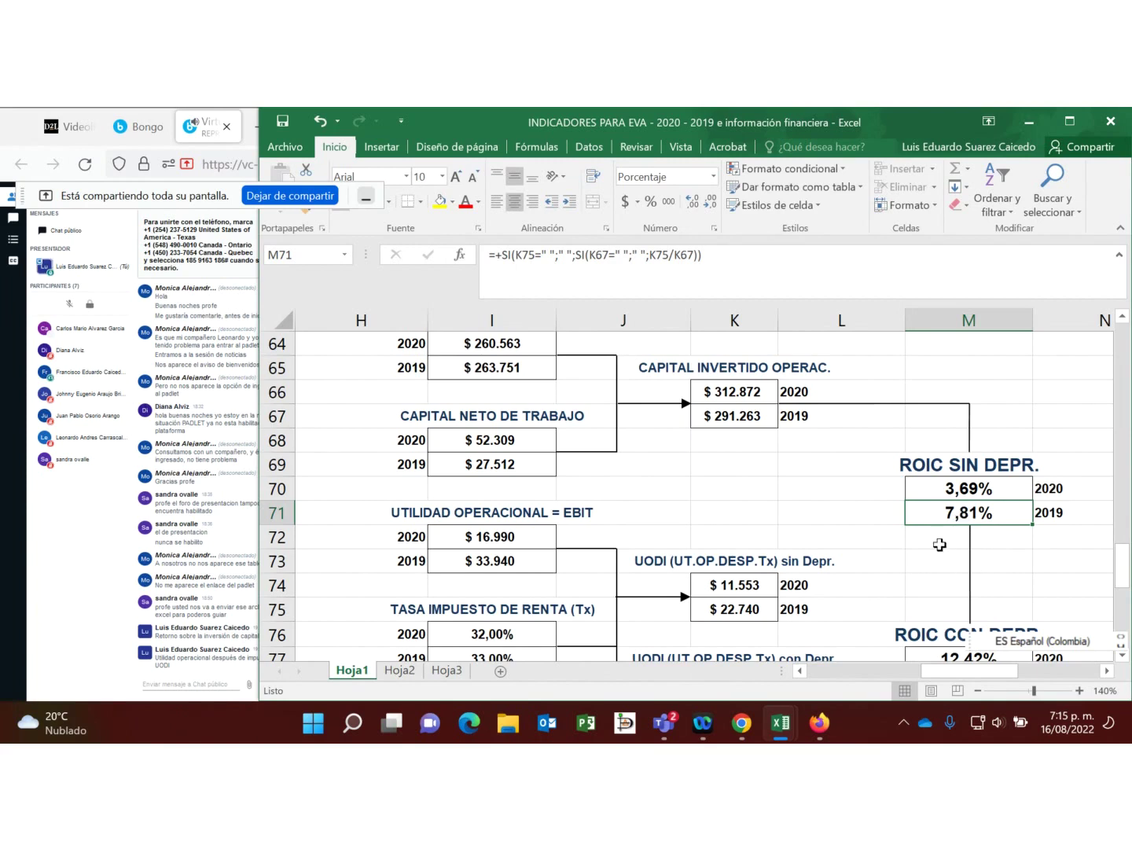
# Step: Compare 2019 and 2020 EBIT in I73 and I72, tax rates in I77 and I76, and UODI sin Depr. in K75 and K74
pyautogui.click(488, 560)
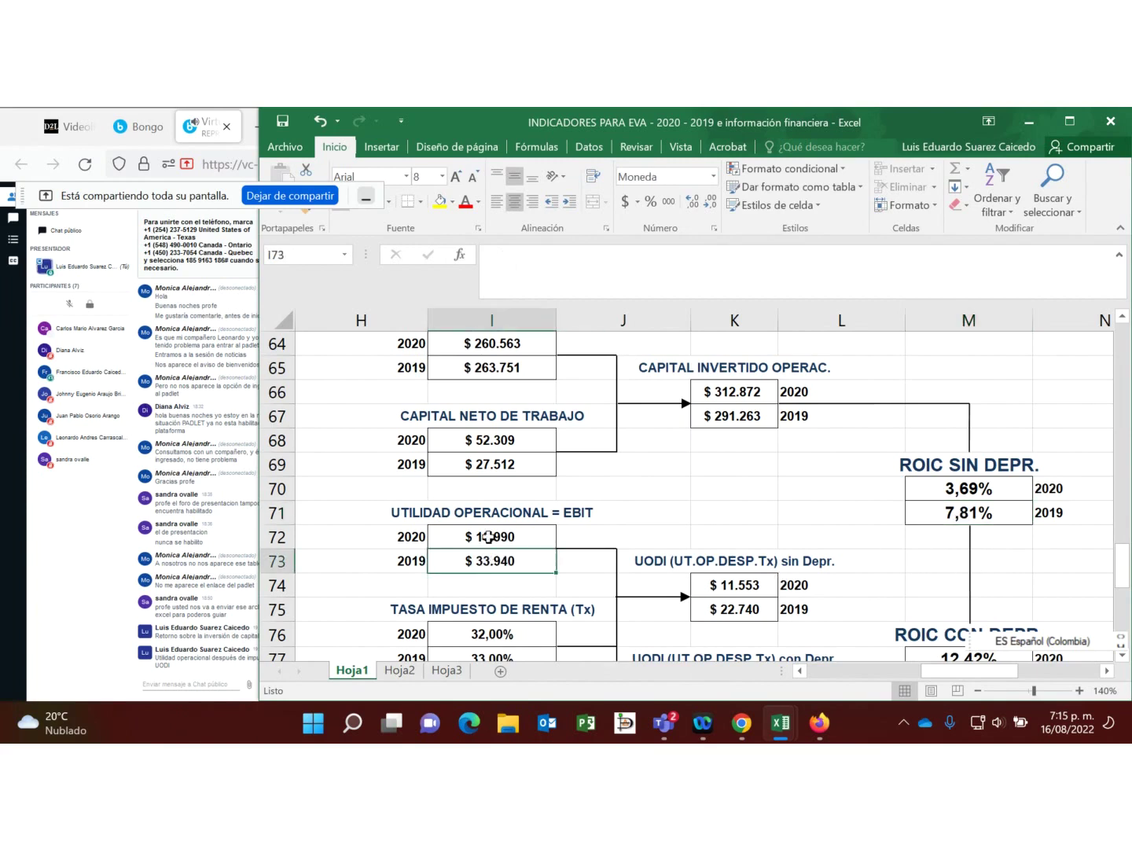
pyautogui.click(486, 529)
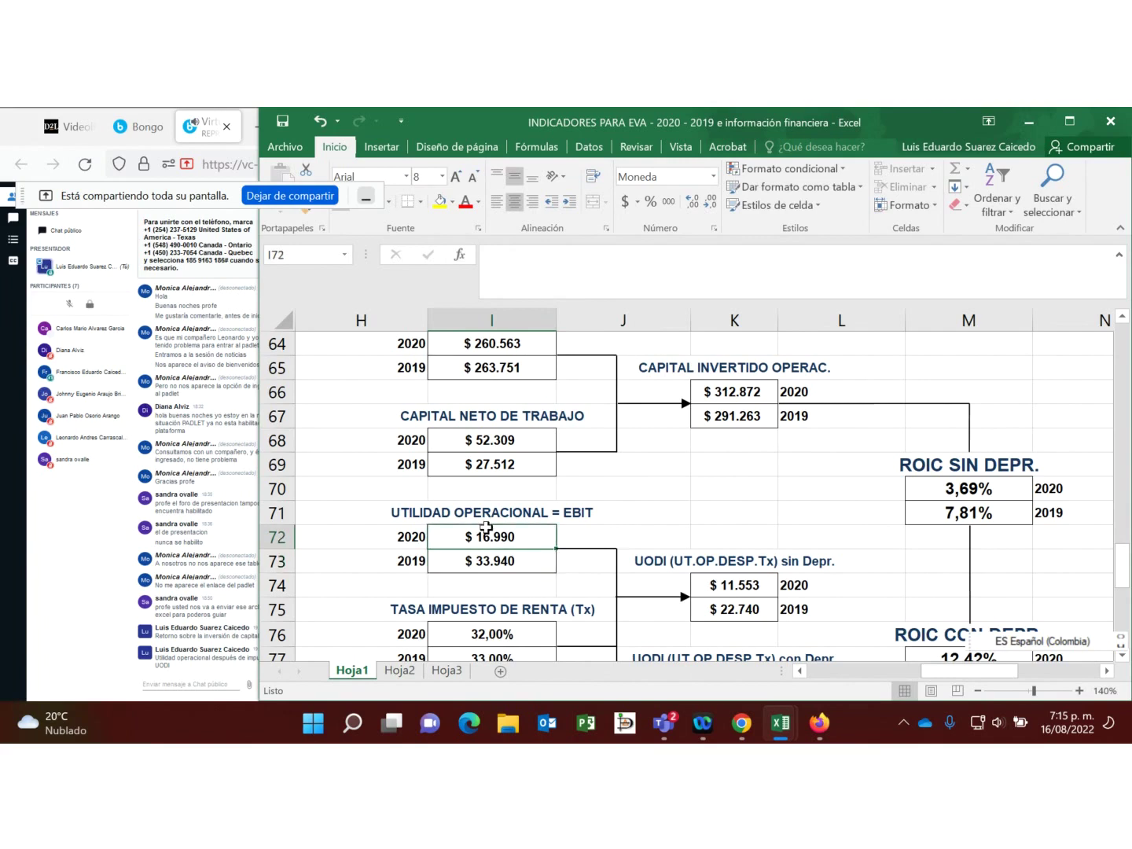
pyautogui.scroll(-1, 487, 529)
pyautogui.click(508, 586)
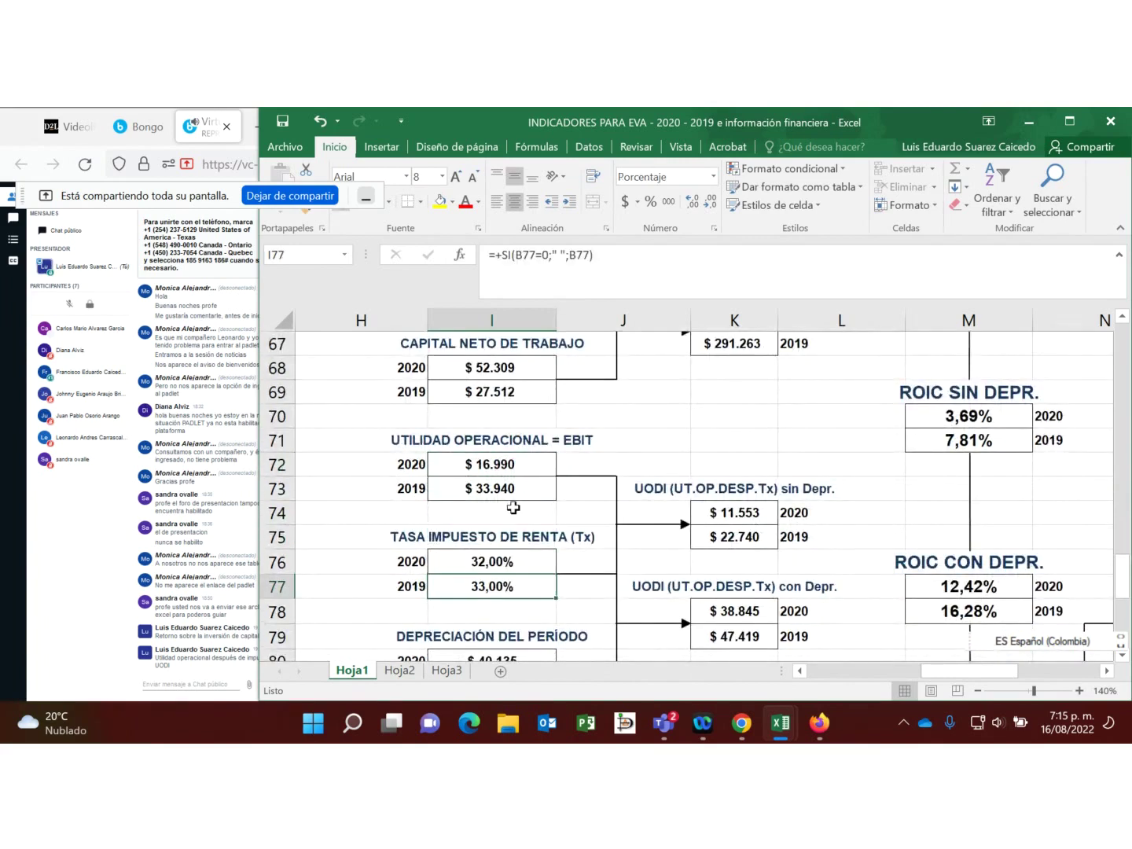
pyautogui.click(492, 565)
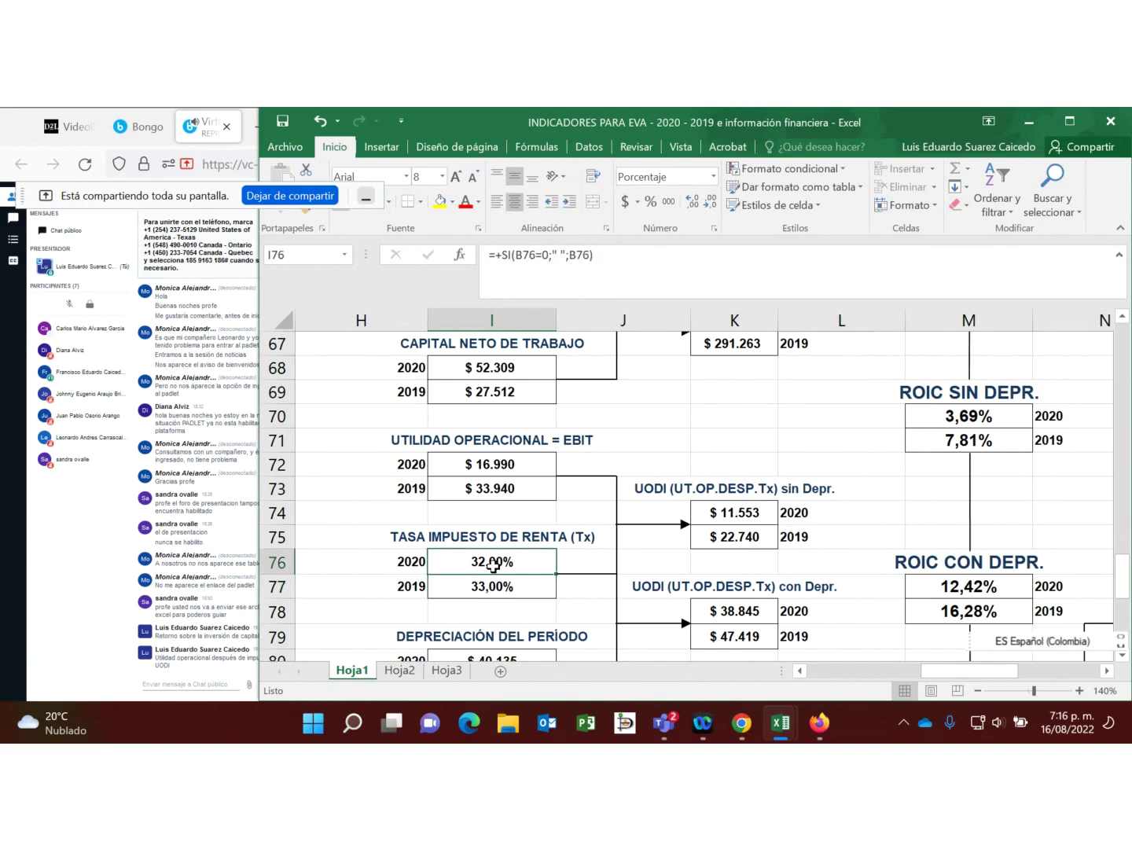
pyautogui.click(732, 509)
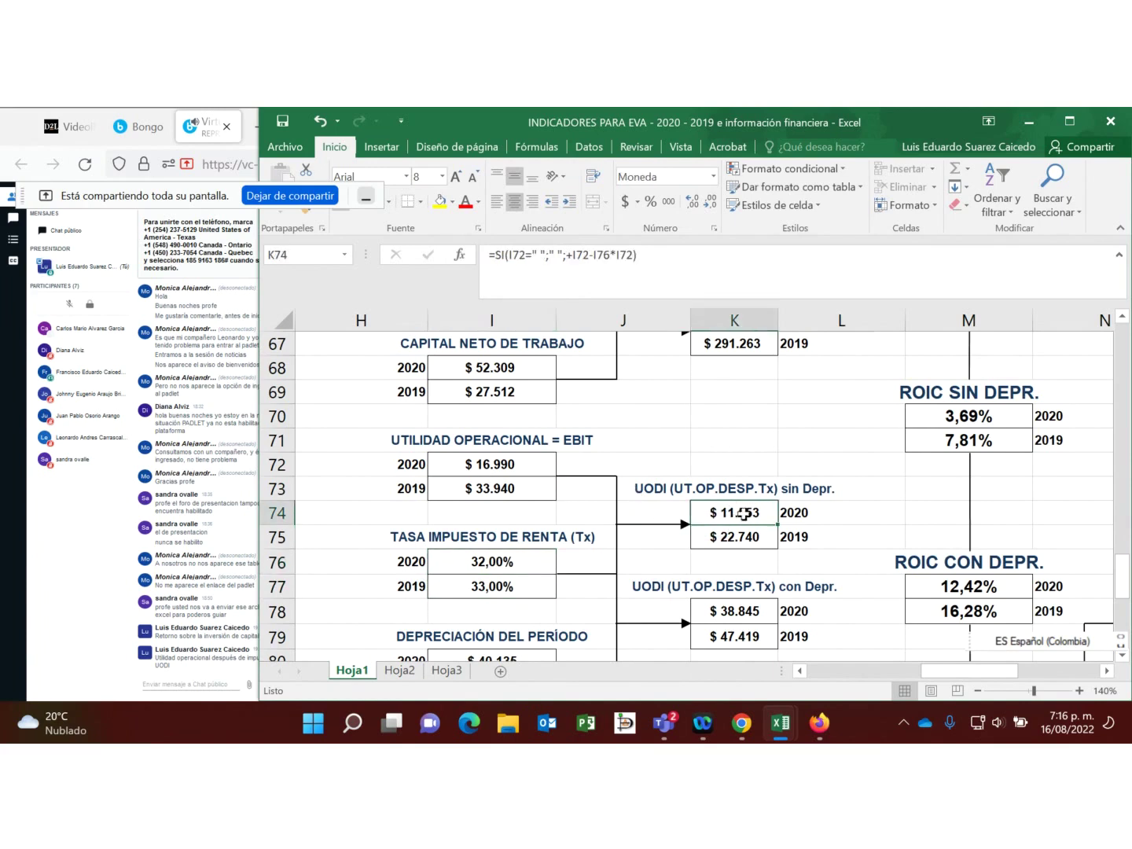
pyautogui.click(733, 537)
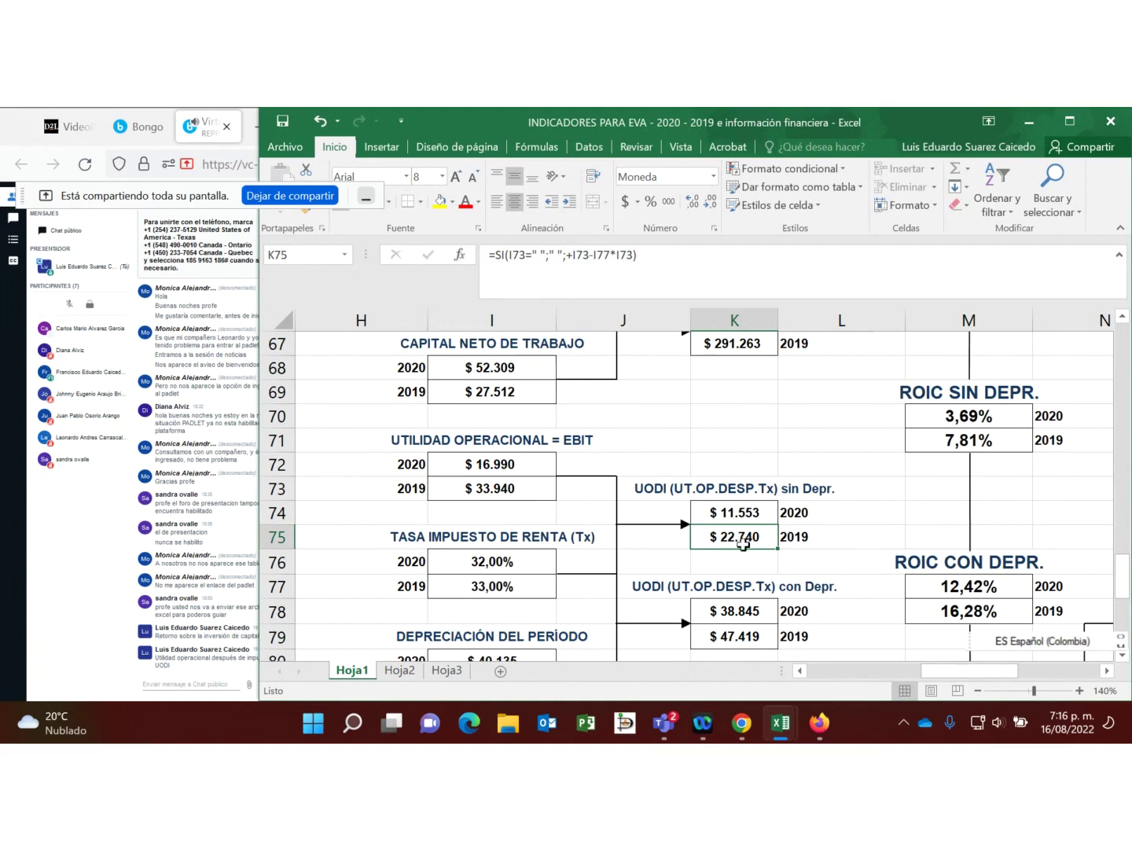
# Step: Examine the 2020 CAPITAL INVERTIDO OPERAC. in K66 and both years' ACTIVOS FIJOS DE OPERACIÓN in I64:I65 and CAPITAL NETO DE TRABAJO in I68:I69
pyautogui.scroll(1, 967, 472)
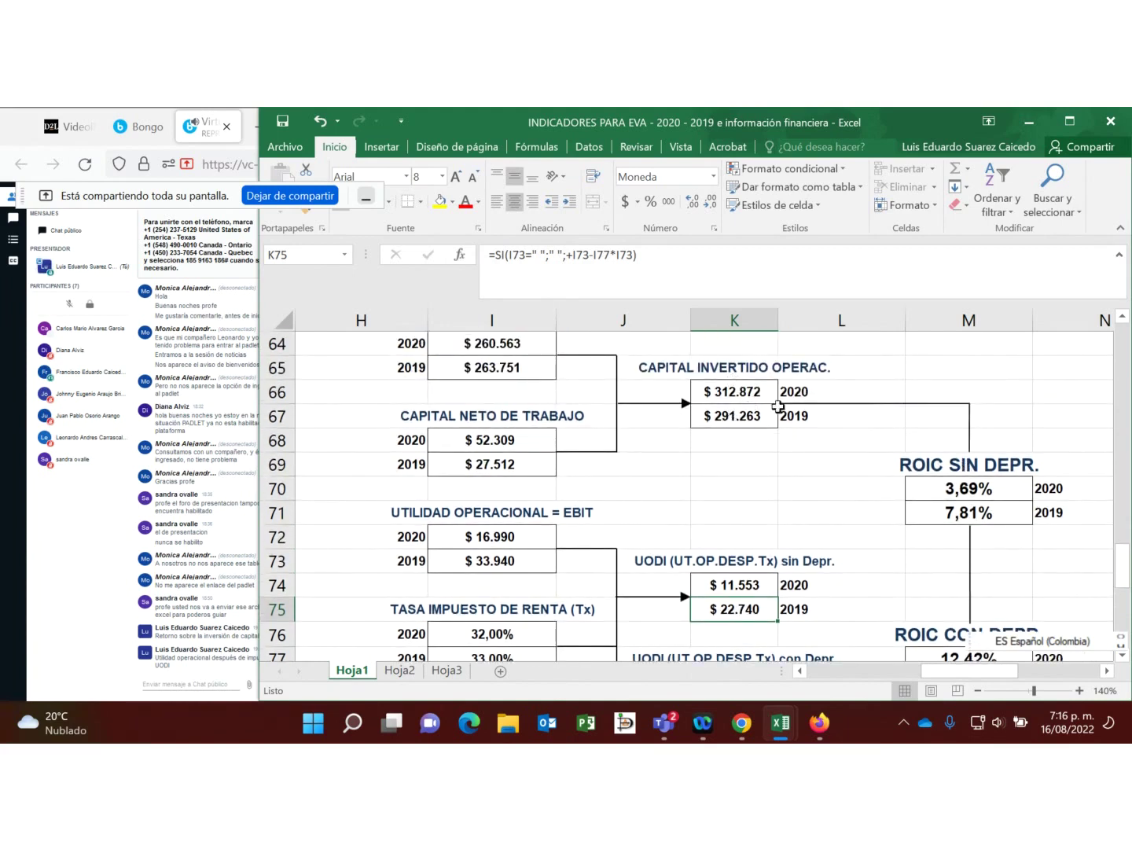
pyautogui.click(743, 394)
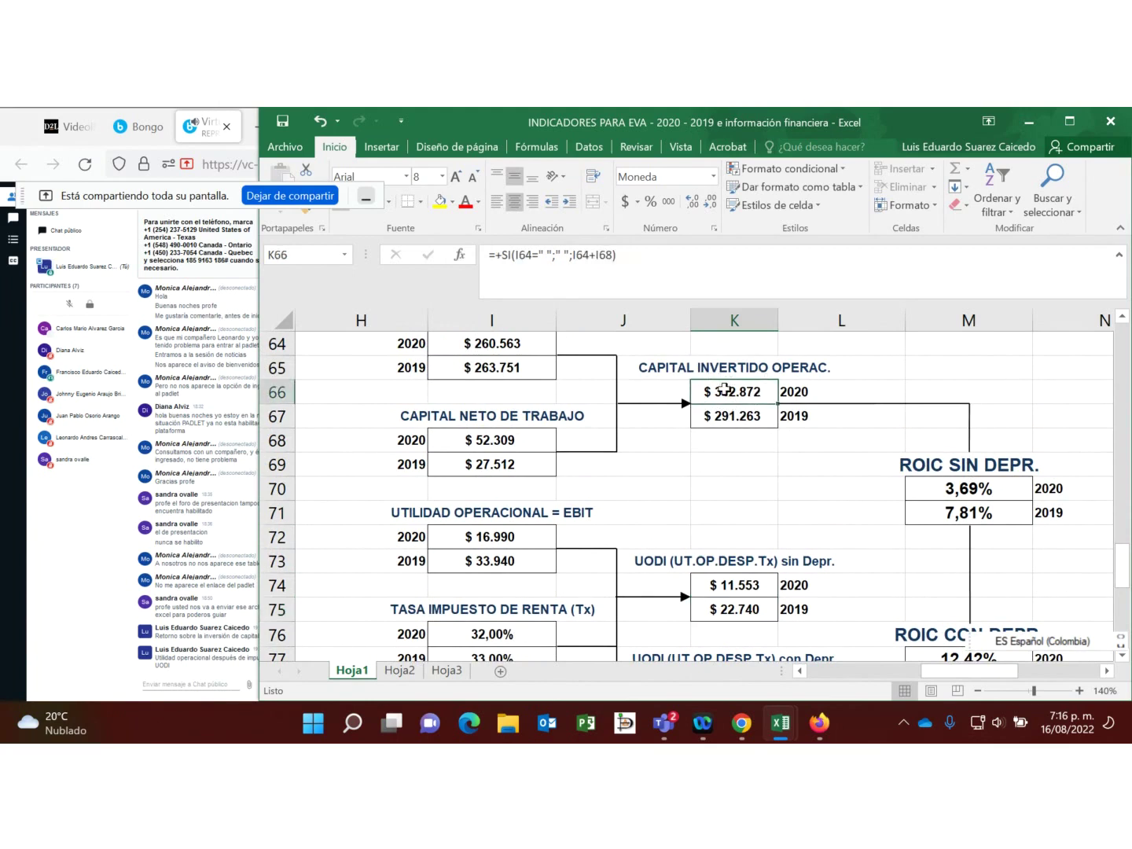
pyautogui.click(483, 444)
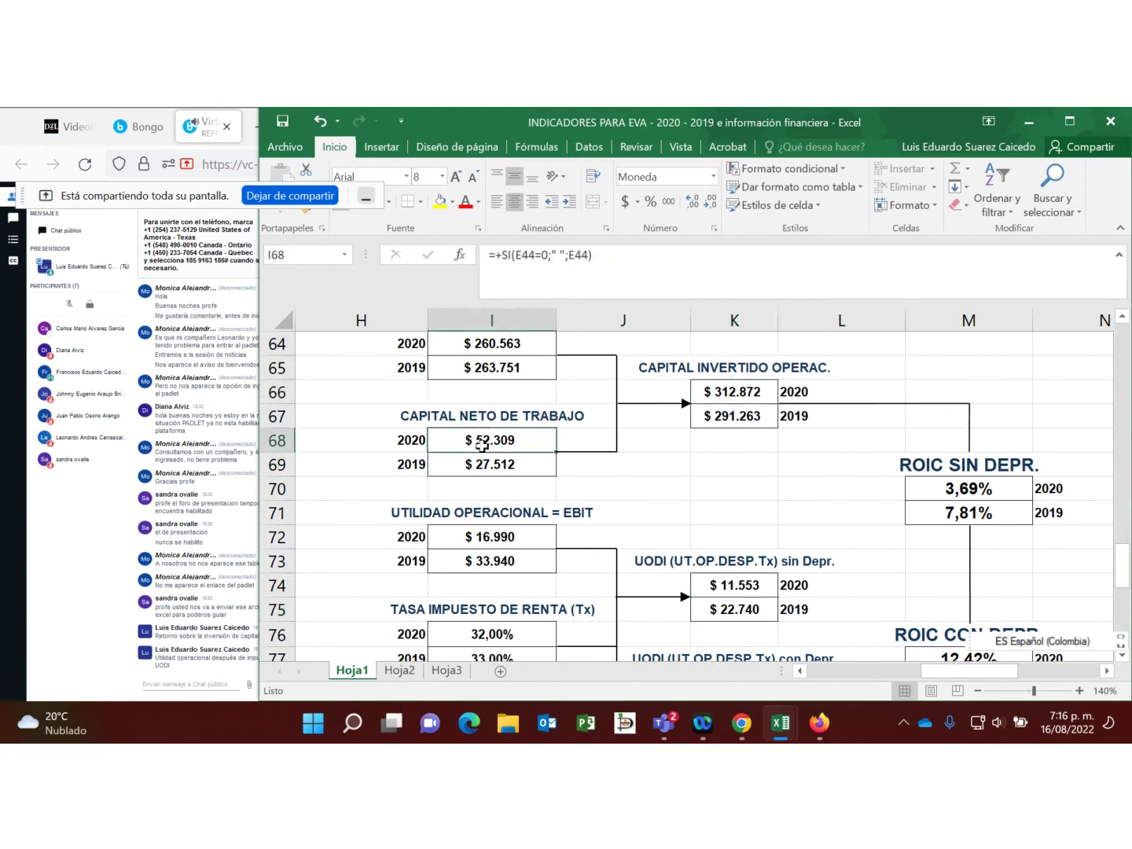
pyautogui.moveTo(506, 342); pyautogui.dragTo(506, 361)
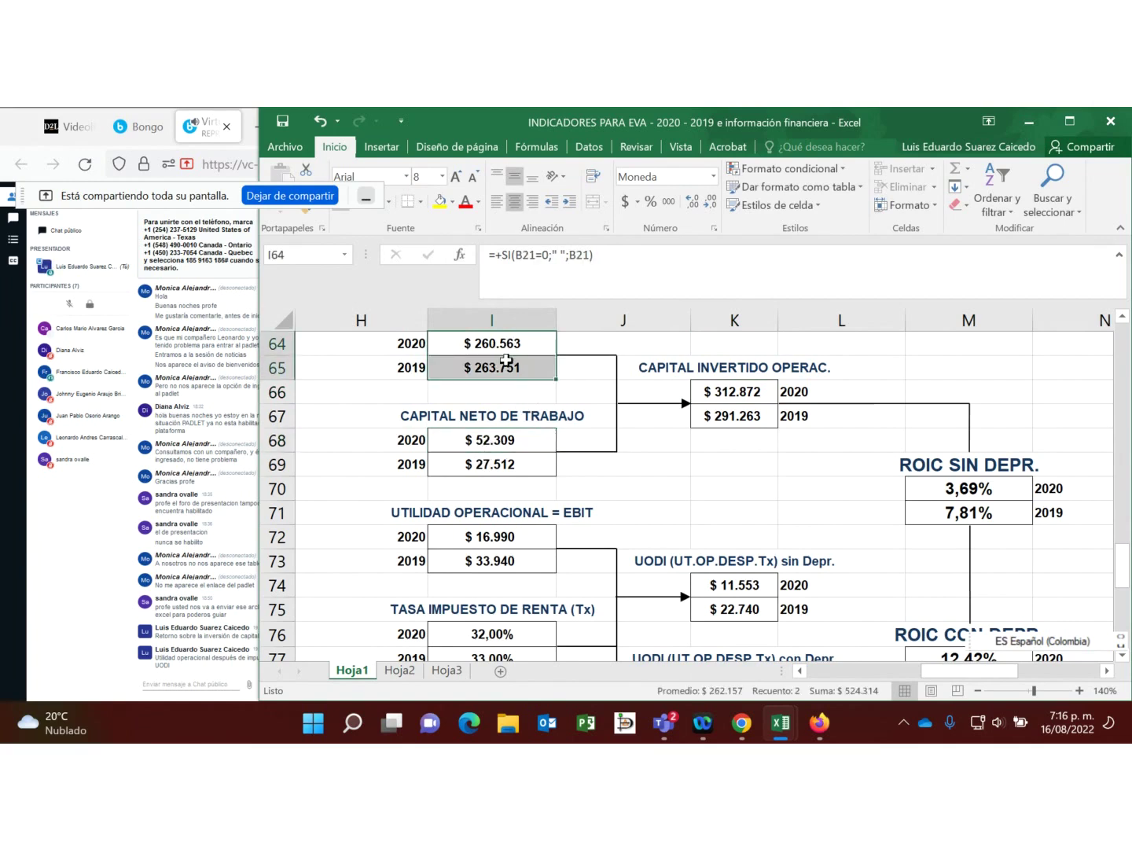
pyautogui.scroll(1, 507, 361)
pyautogui.click(498, 417)
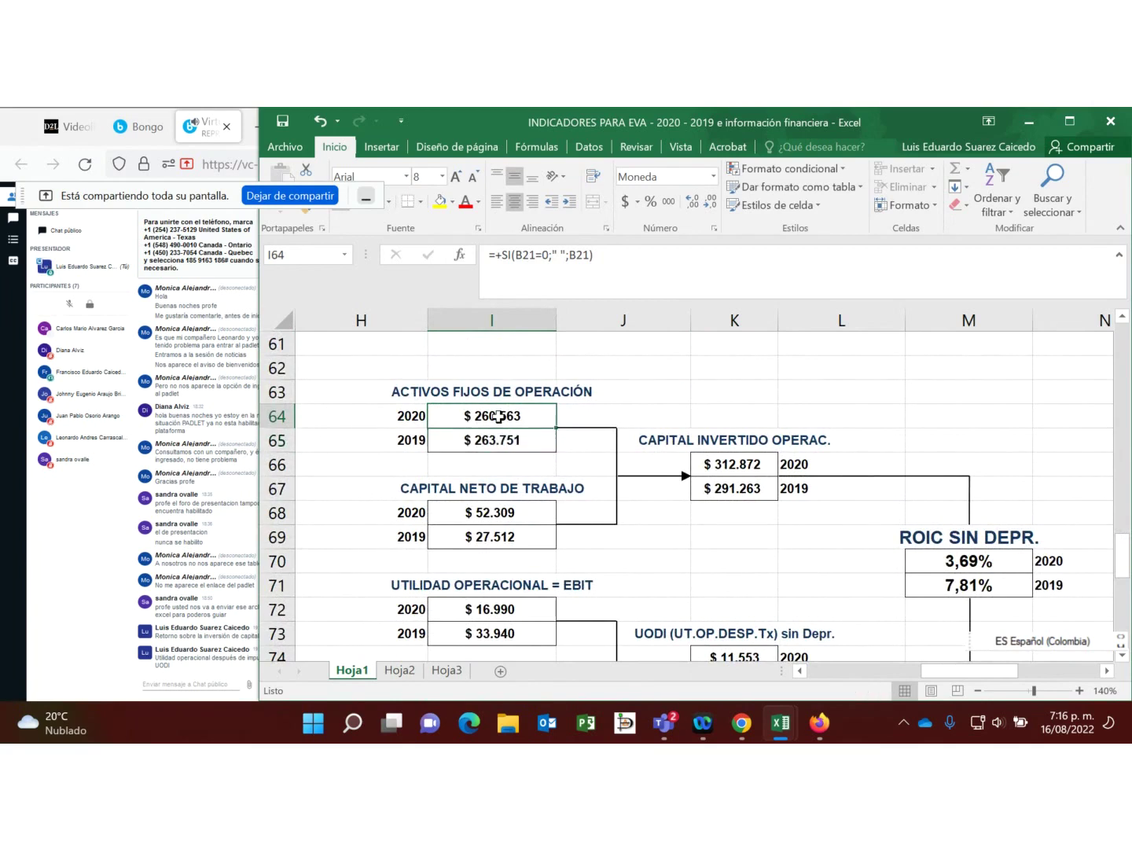
pyautogui.click(496, 443)
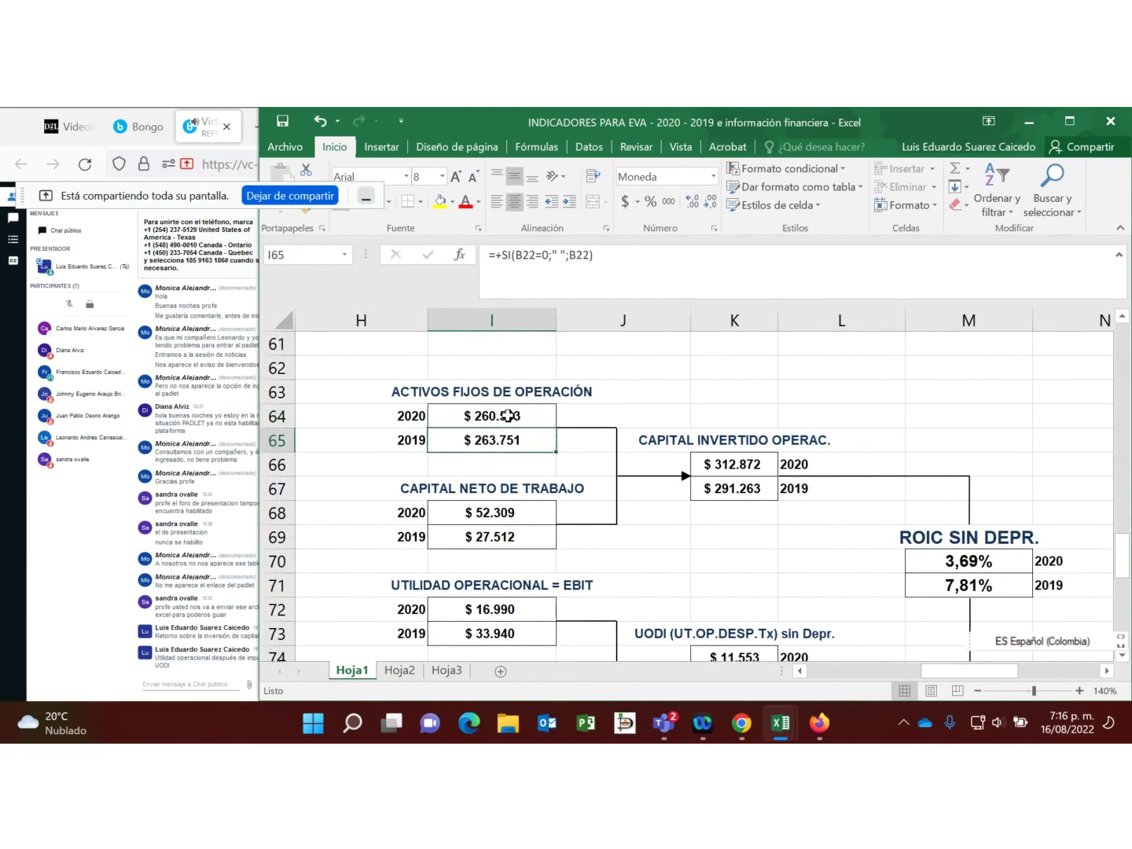
pyautogui.click(509, 415)
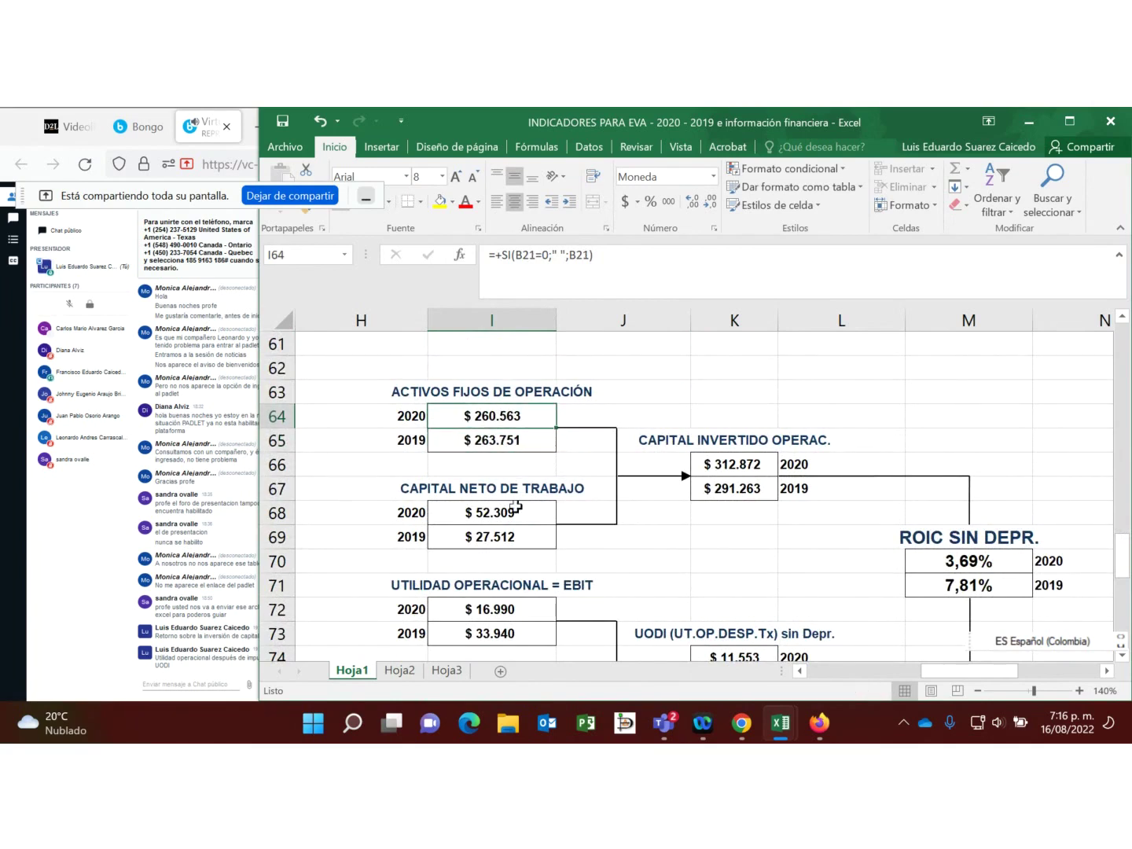
pyautogui.moveTo(514, 510); pyautogui.dragTo(504, 535)
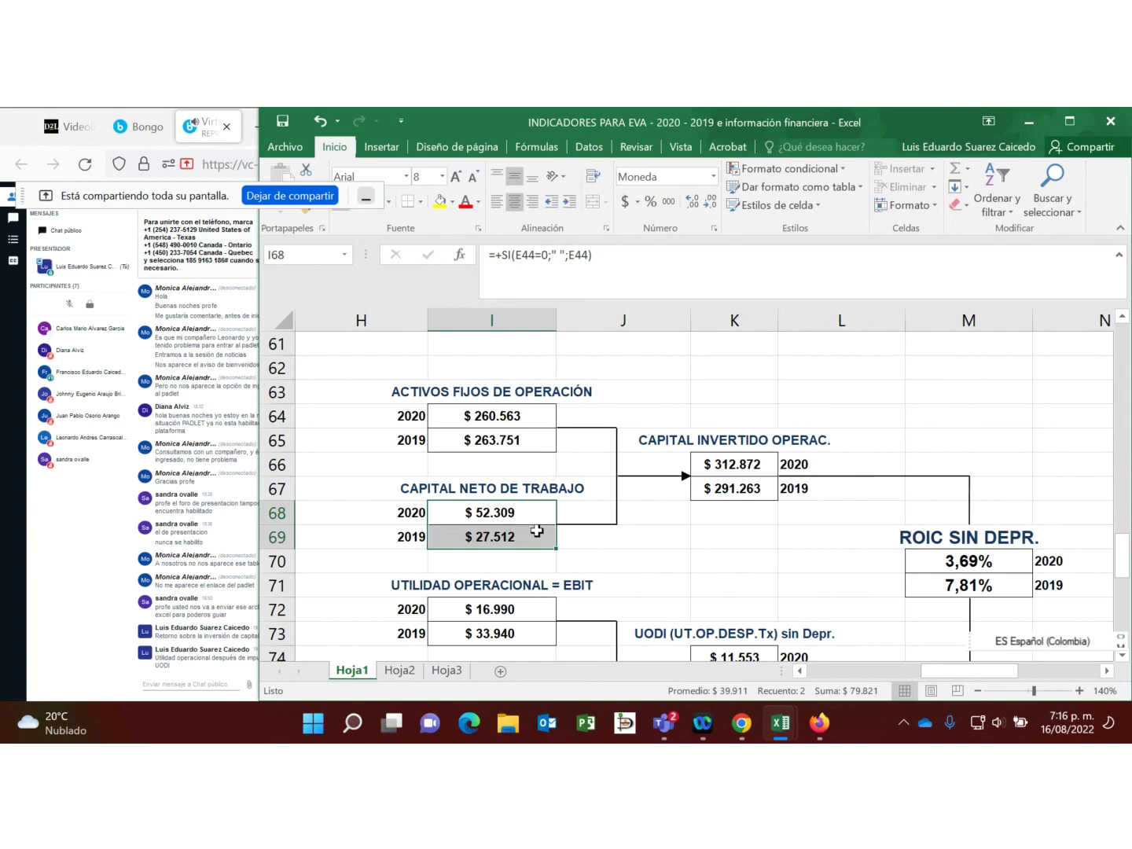
# Step: Trace the 2019 ROIC SIN DEPR. in M71 back to its UODI in K75 and operating invested capital in K67
pyautogui.scroll(-1, 537, 532)
pyautogui.click(963, 518)
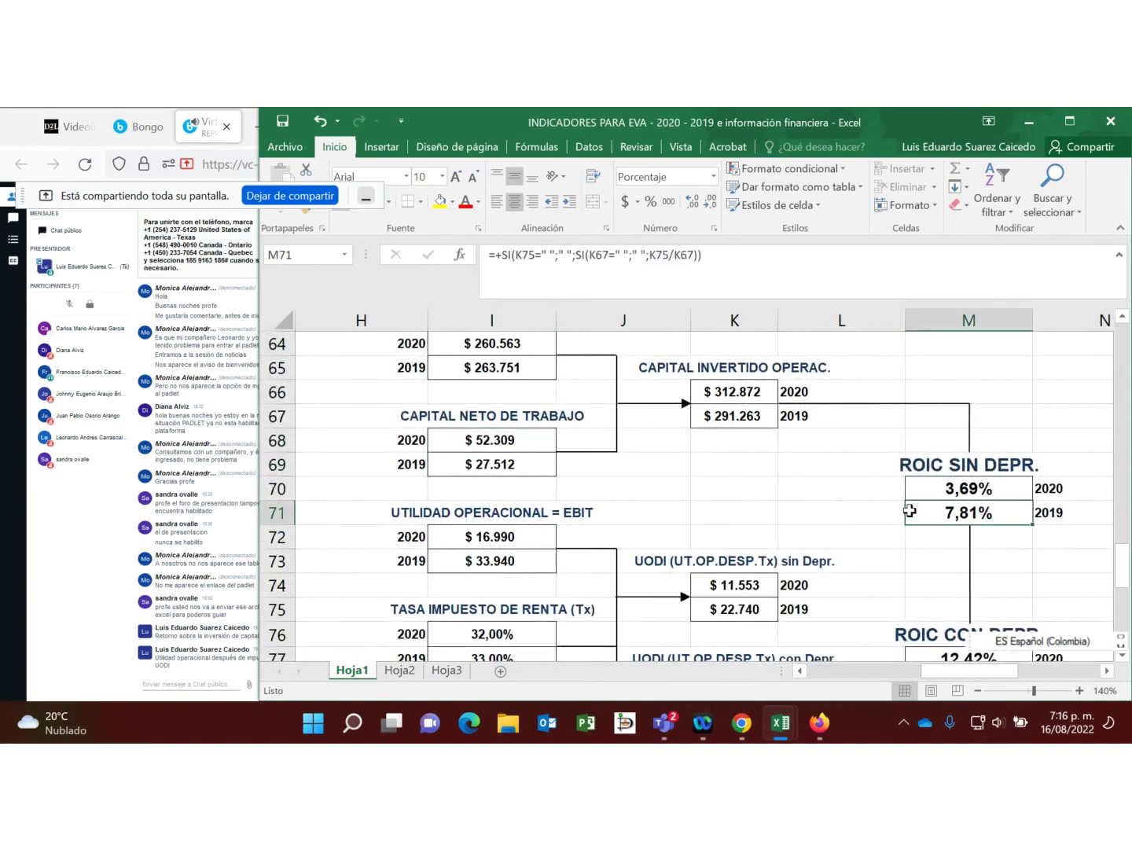
pyautogui.click(743, 610)
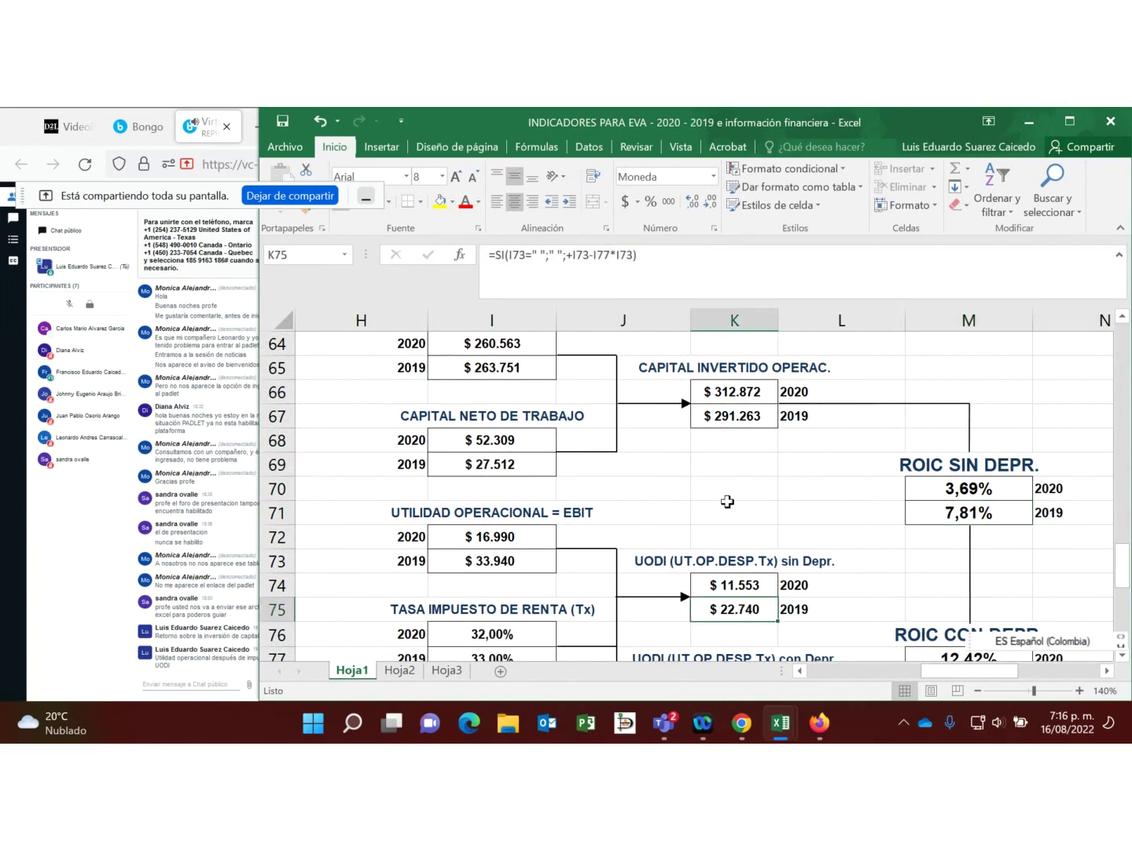
pyautogui.click(741, 413)
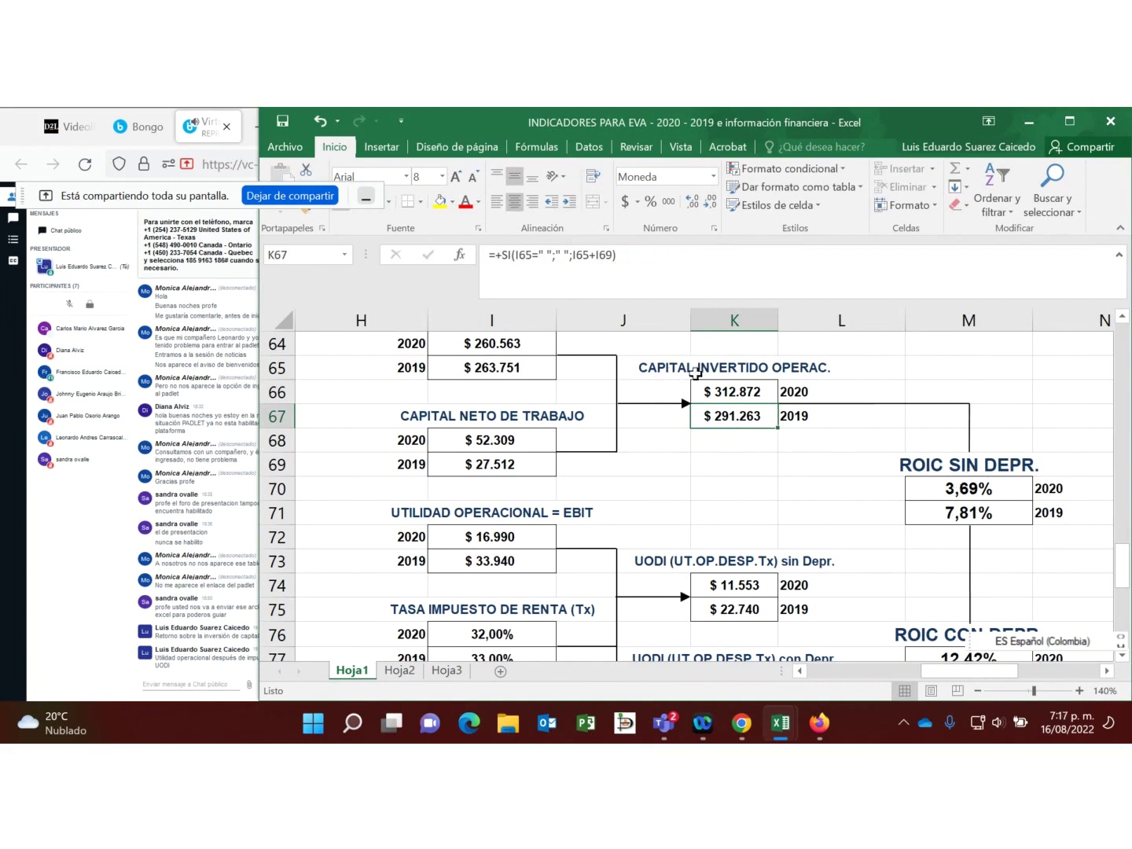
# Step: Compare the 2019 and 2020 ROIC SIN DEPR. in M71 and M70 against the fixed asset and invested capital blocks
pyautogui.scroll(1, 670, 409)
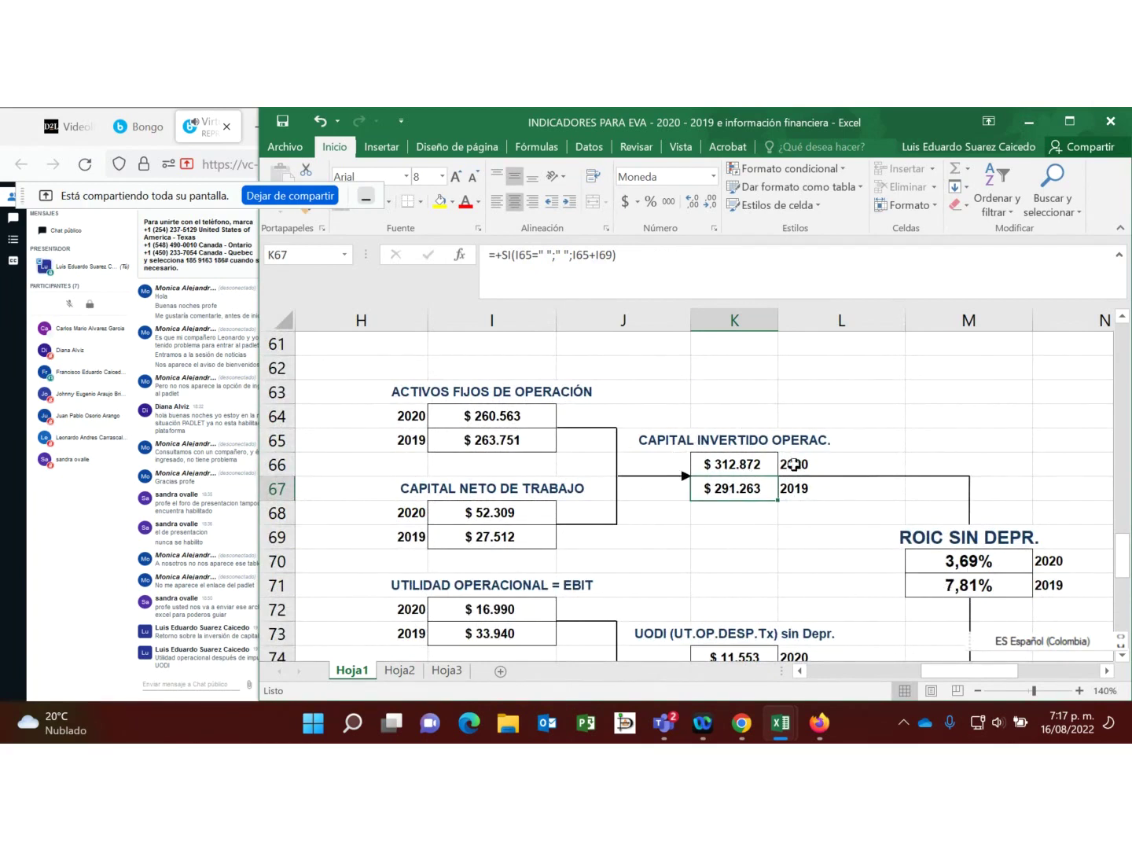
pyautogui.scroll(-1, 726, 463)
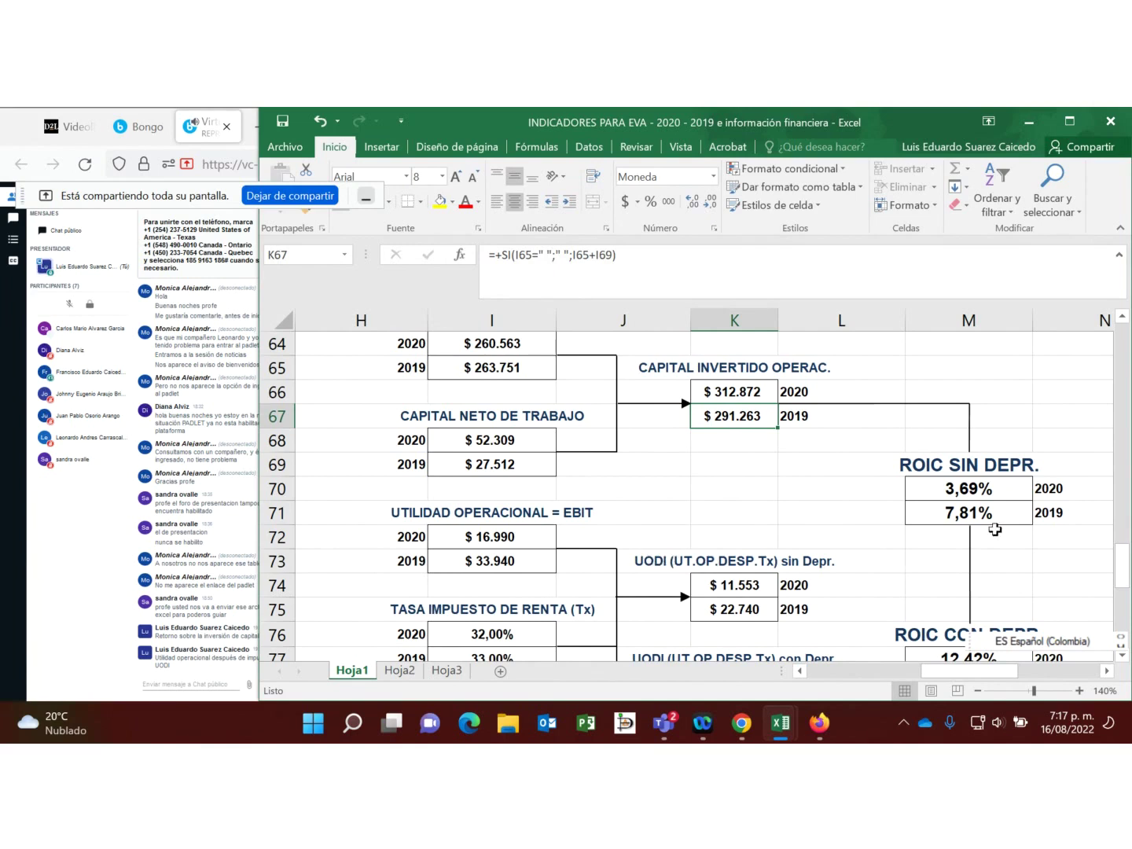
pyautogui.click(976, 513)
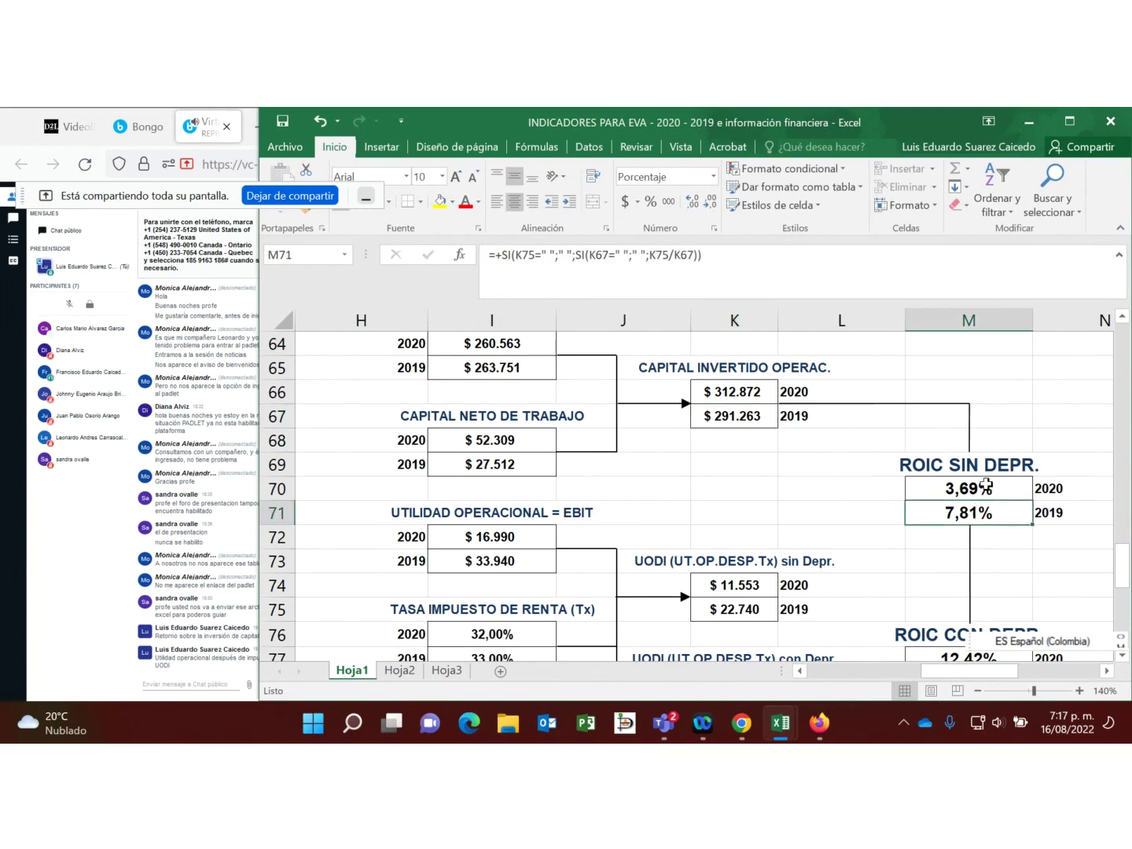
pyautogui.click(987, 487)
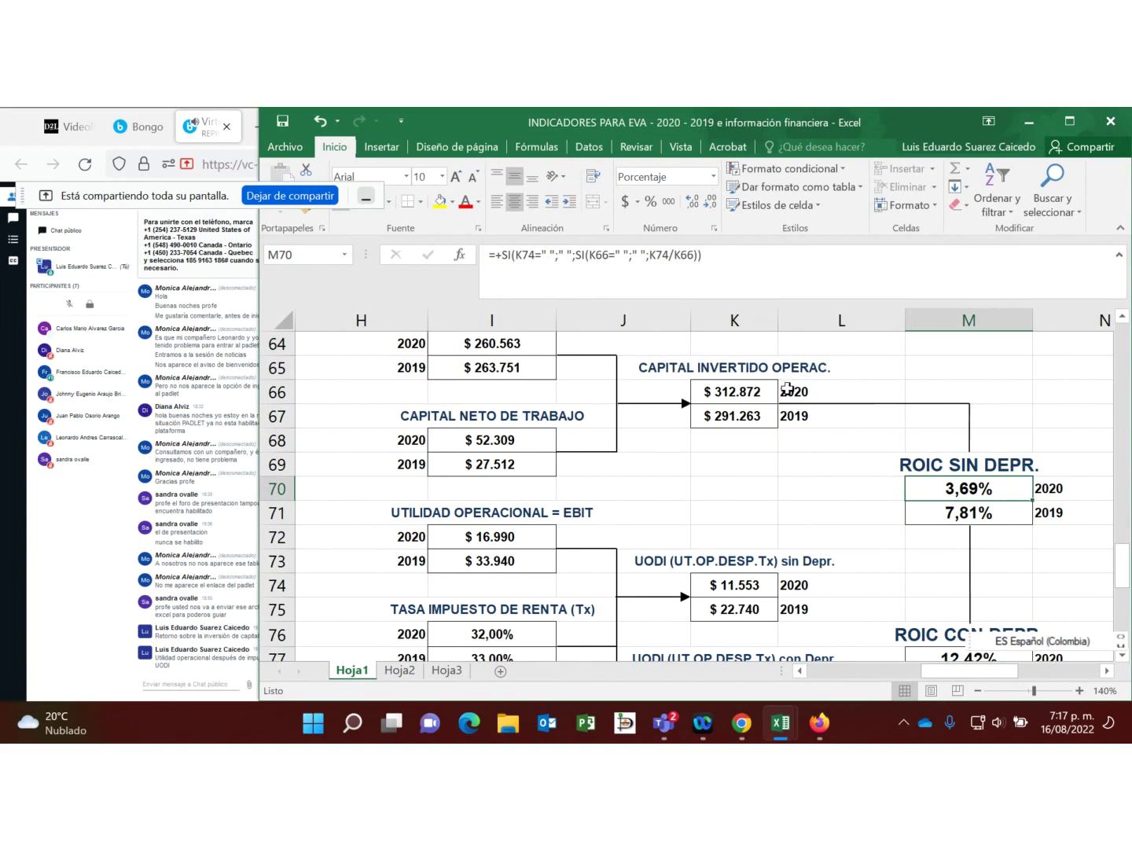
pyautogui.scroll(1, 513, 401)
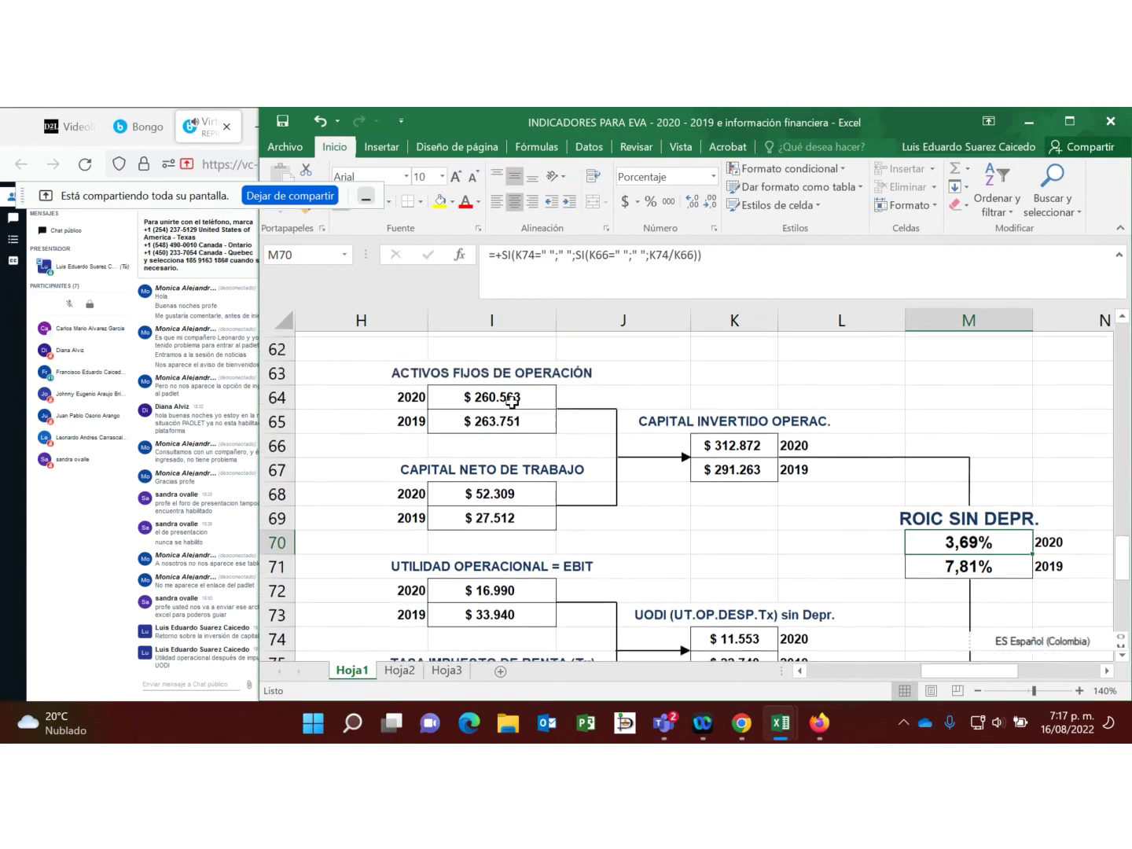
pyautogui.scroll(-1, 472, 497)
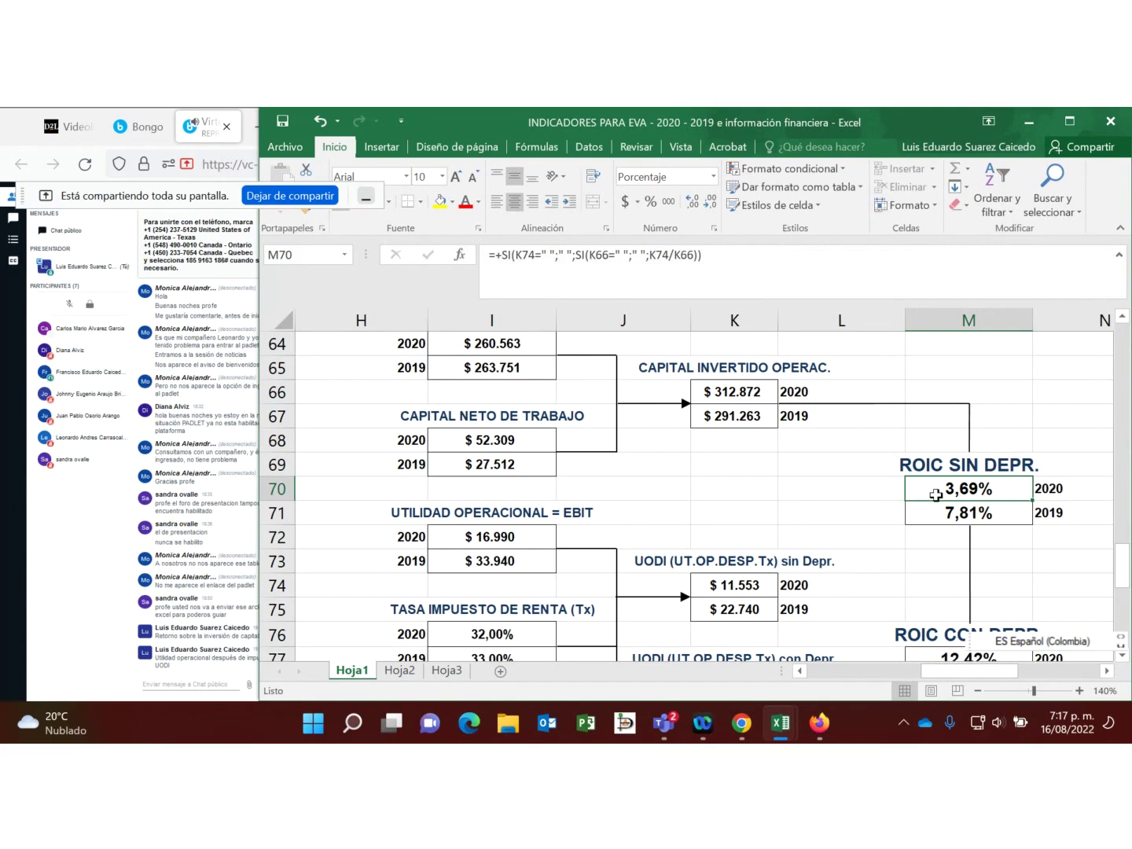
# Step: Review the ROIC SIN DEPR. and ROIC CON DEPR. headings in M69 and M76, and the 2020 EBIT in I72
pyautogui.scroll(-1, 936, 494)
pyautogui.click(974, 394)
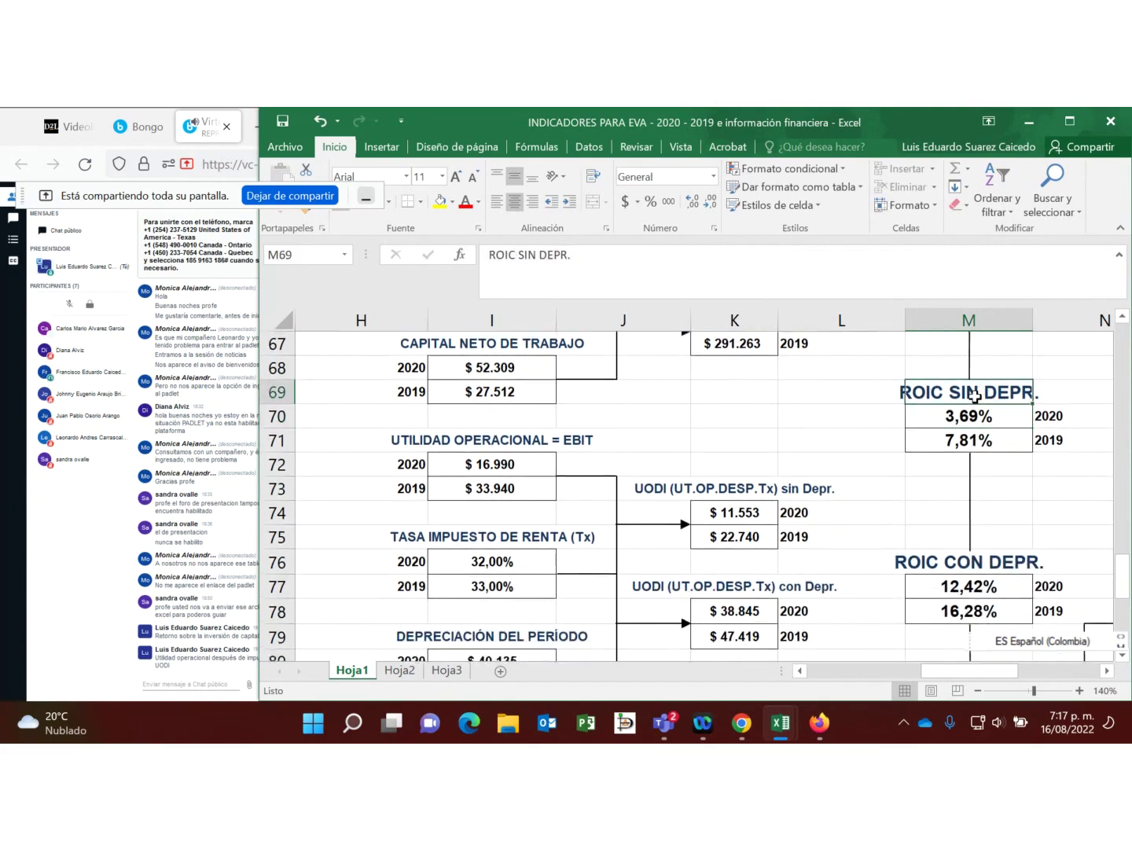
pyautogui.scroll(-1, 976, 394)
pyautogui.click(982, 490)
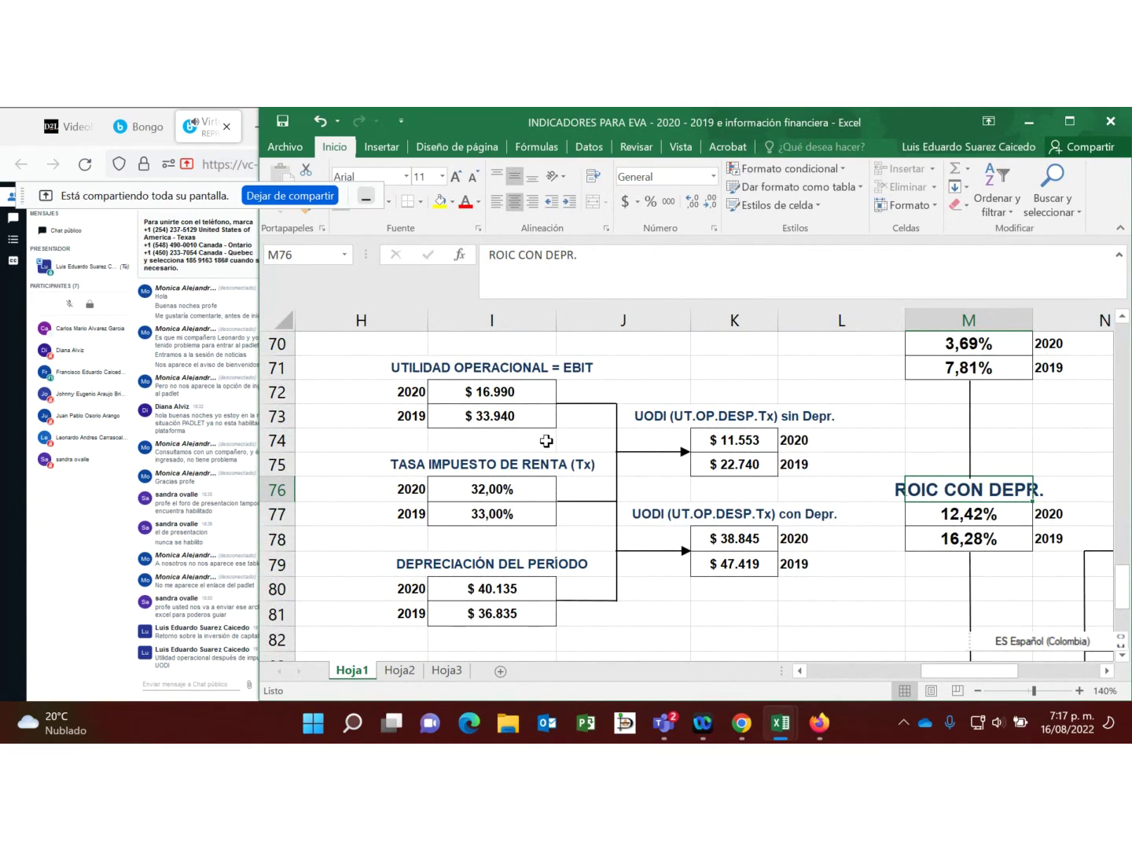
pyautogui.click(507, 395)
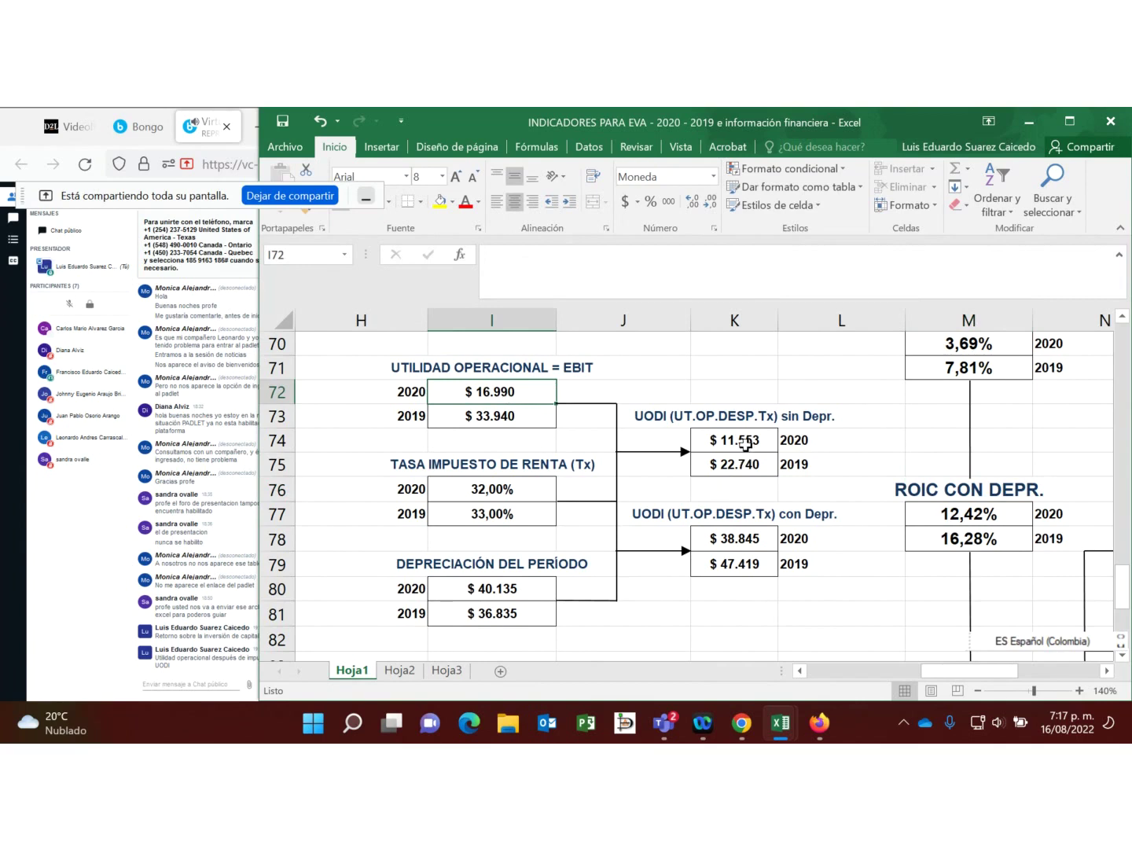
# Step: Examine the 2020 income tax rate in I76 and the 2020 UODI formulas sin Depr. in K74 and con Depr. in K78
pyautogui.click(512, 491)
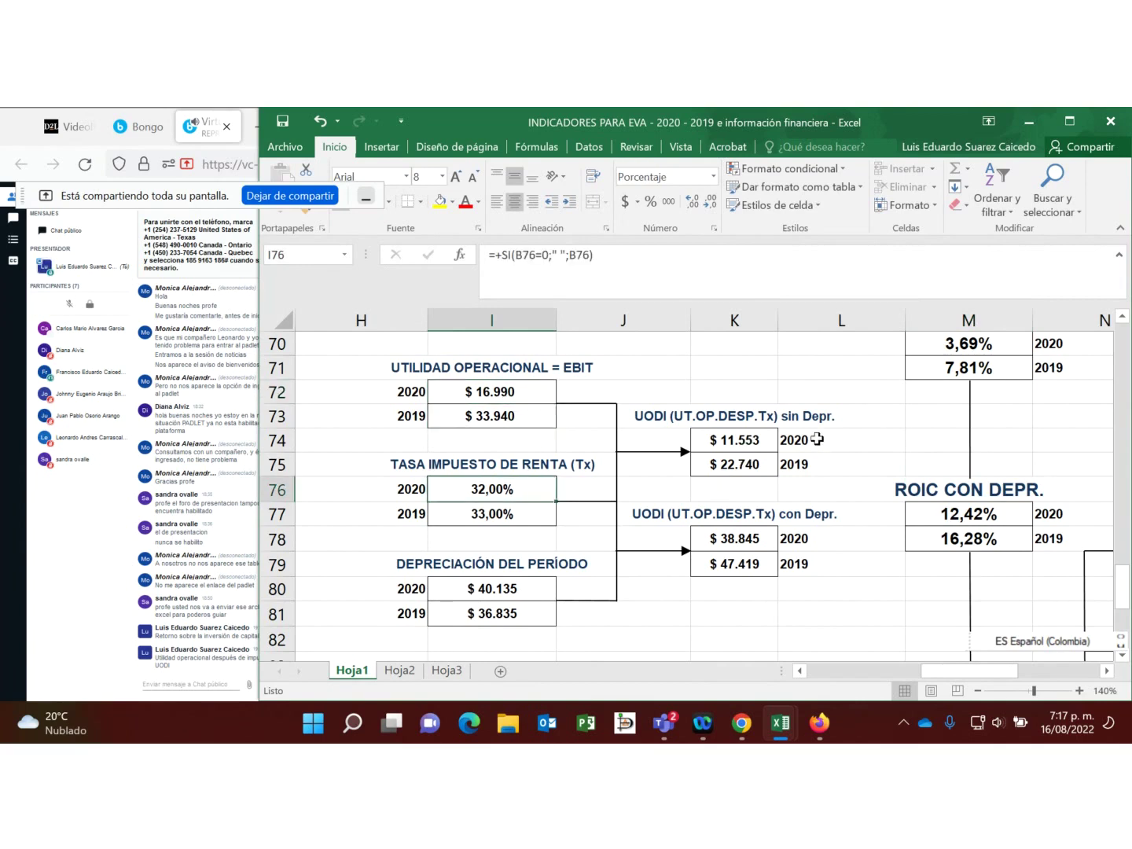
pyautogui.click(745, 444)
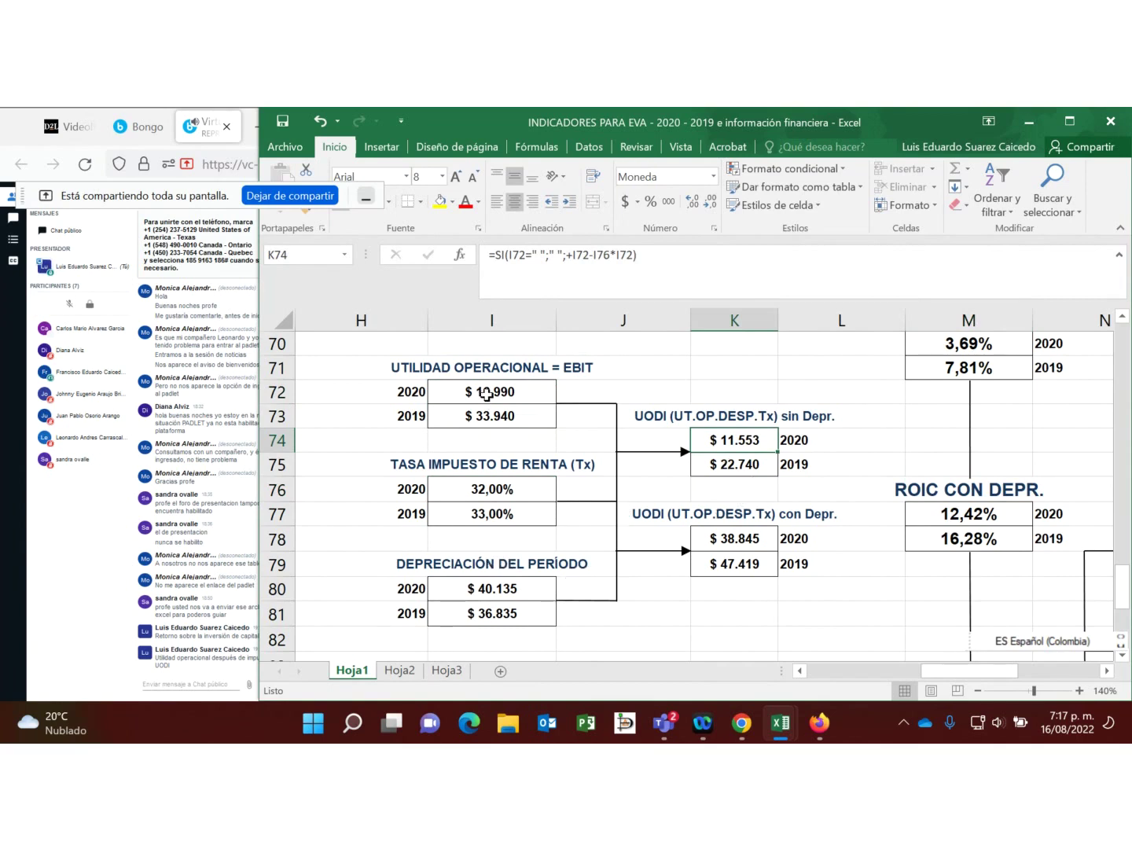
pyautogui.scroll(-1, 744, 580)
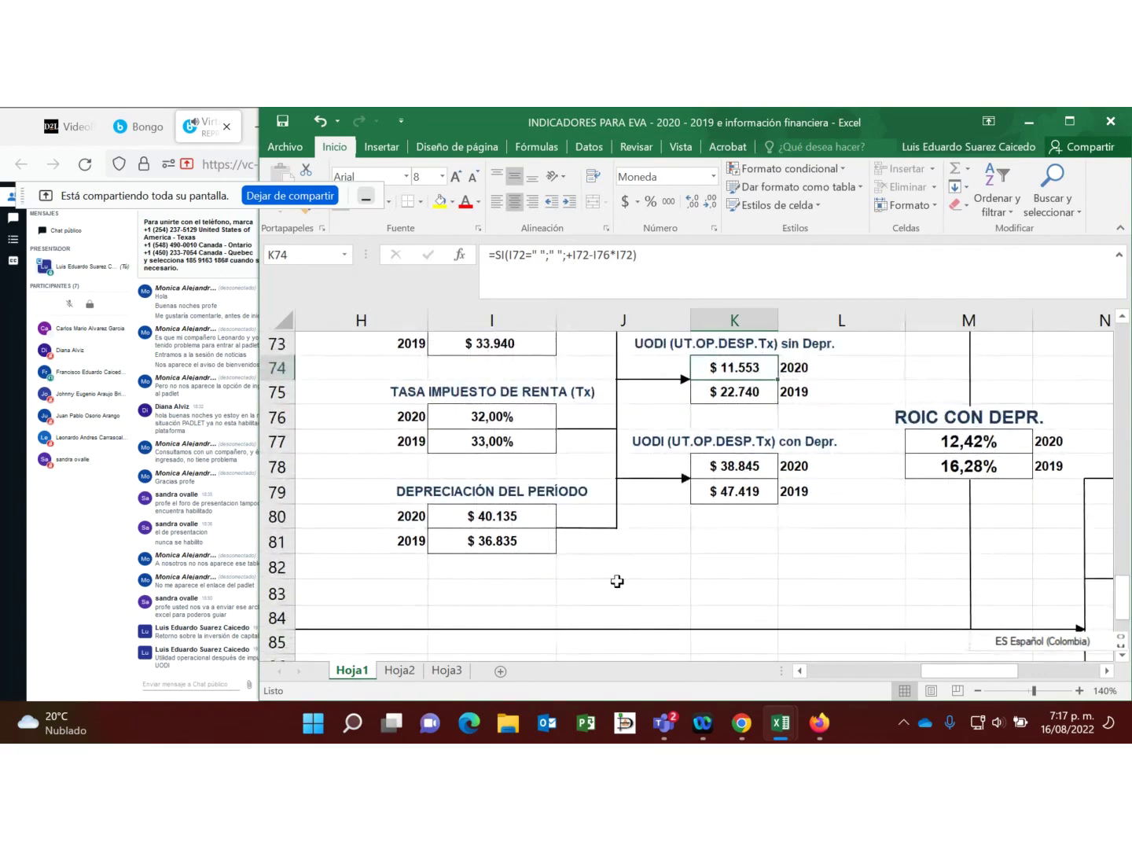
pyautogui.click(649, 149)
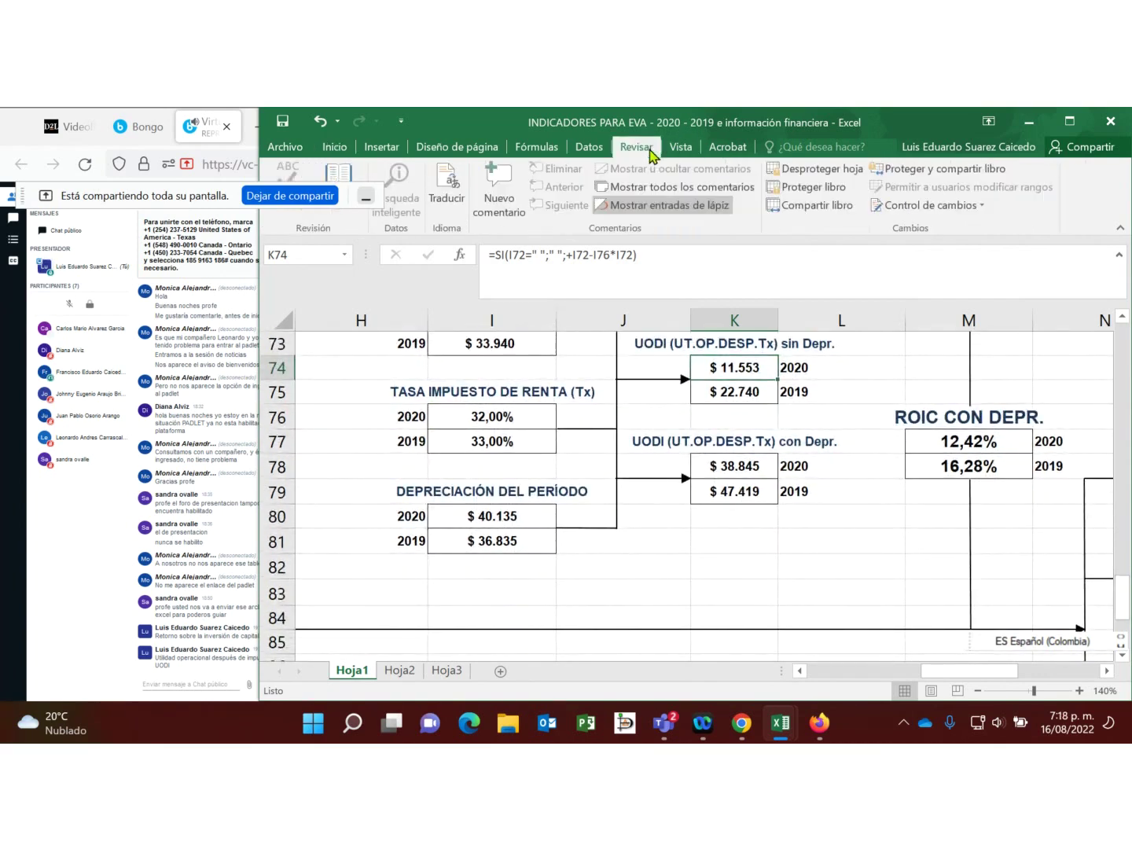
pyautogui.click(742, 467)
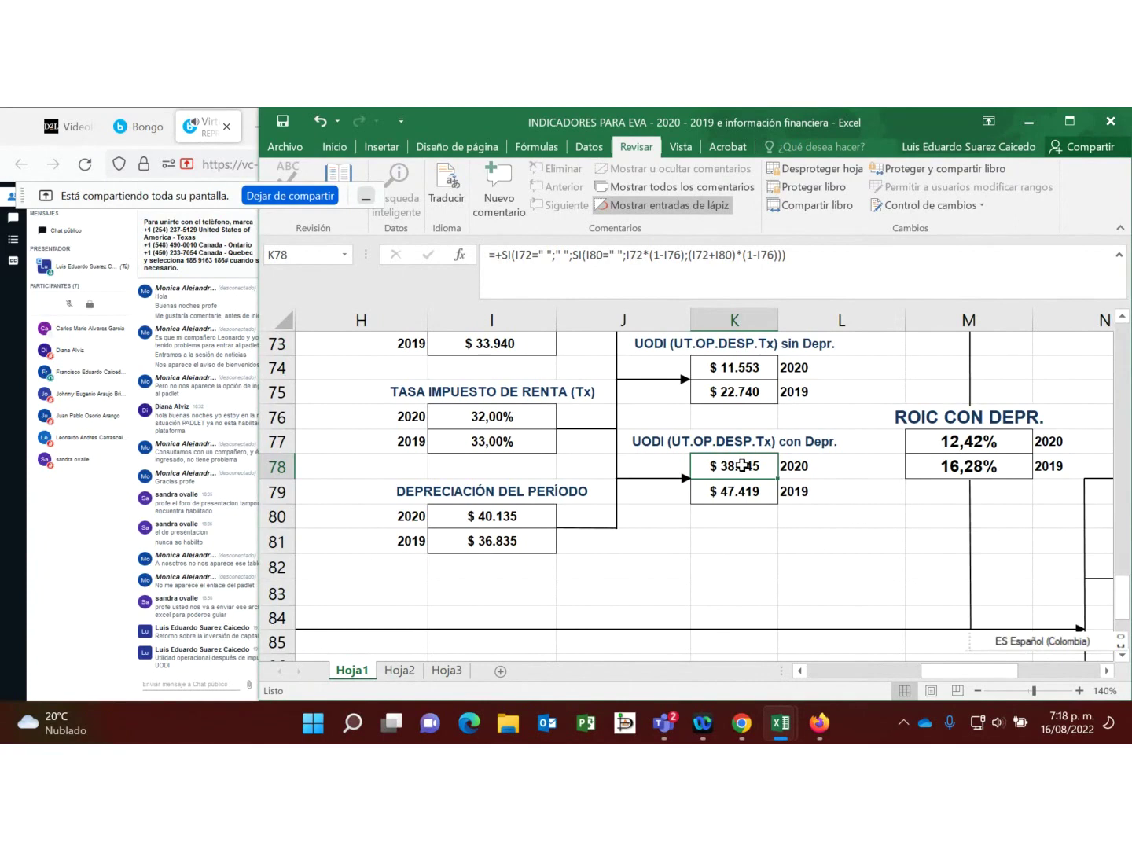
# Step: Review the 2020 EBIT in I72 and the 2020 DEPRECIACIÓN DEL PERÍODO in I80 as inputs to the UODI con Depr
pyautogui.scroll(1, 743, 465)
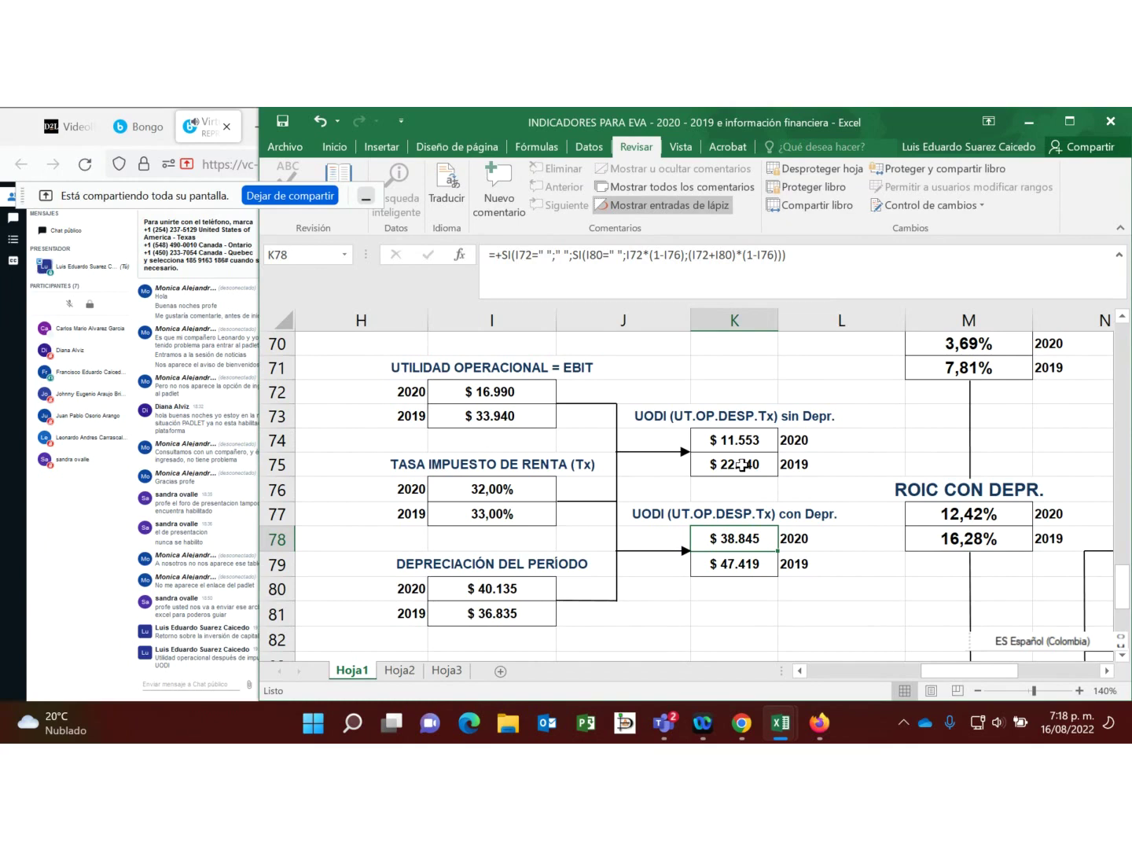
pyautogui.scroll(1, 742, 465)
pyautogui.scroll(-1, 741, 464)
pyautogui.click(481, 392)
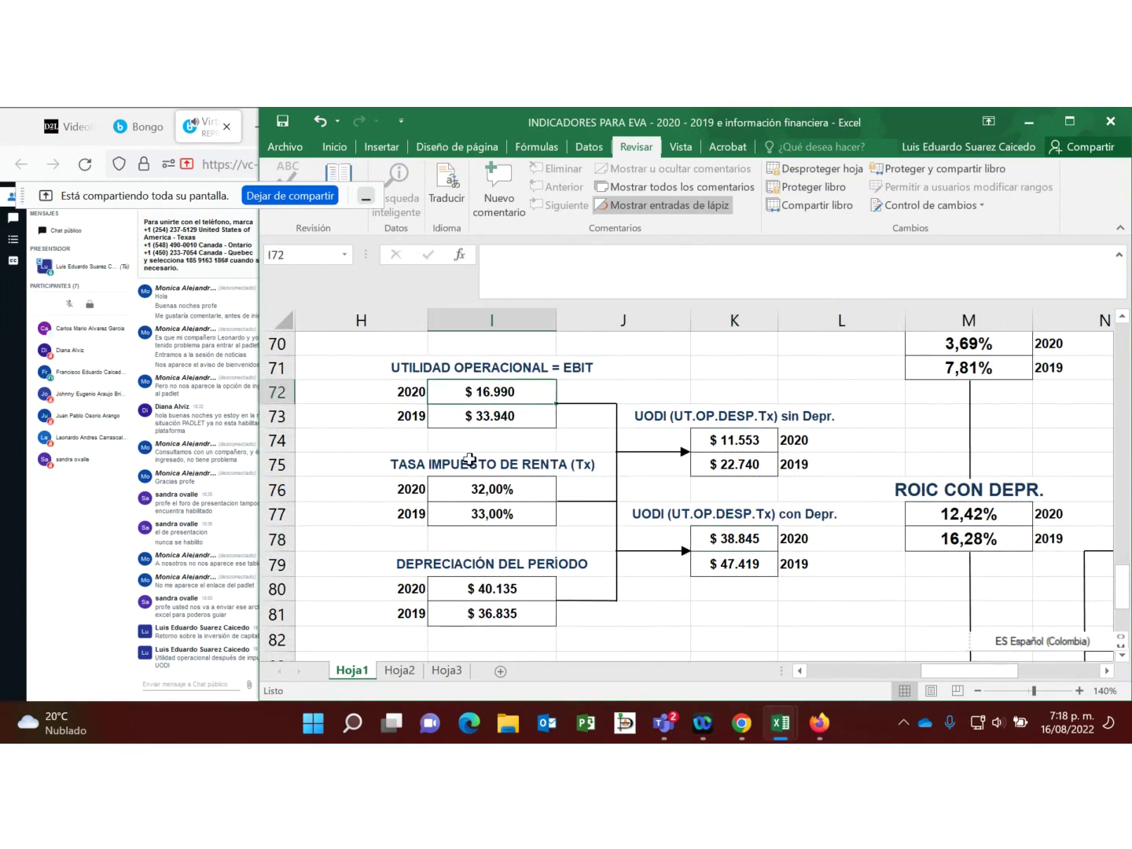
pyautogui.click(517, 591)
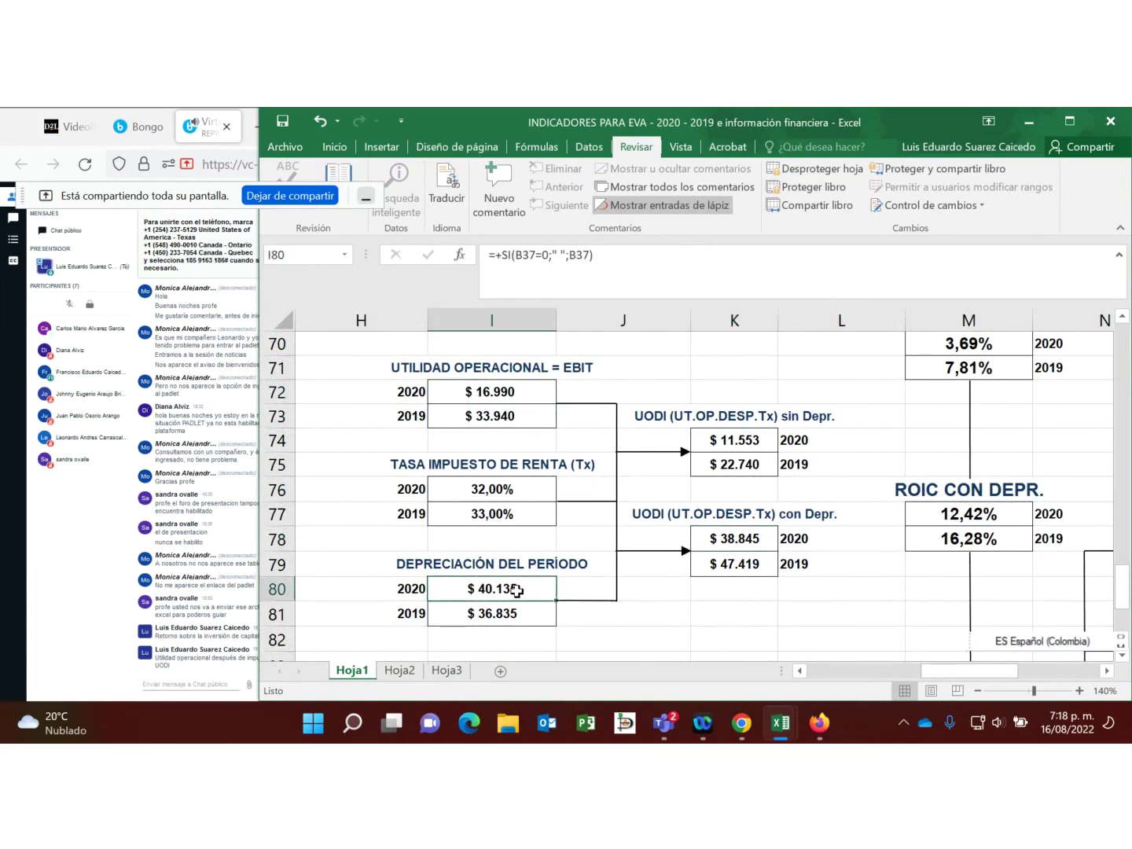
# Step: Check how the 2020 EBITDA in E35 combines the EBIT in B33 with the DEPREC. Y AMORTIZAC. DIFERIDA in B37
pyautogui.moveTo(940, 672); pyautogui.dragTo(740, 676)
pyautogui.scroll(8, 577, 440)
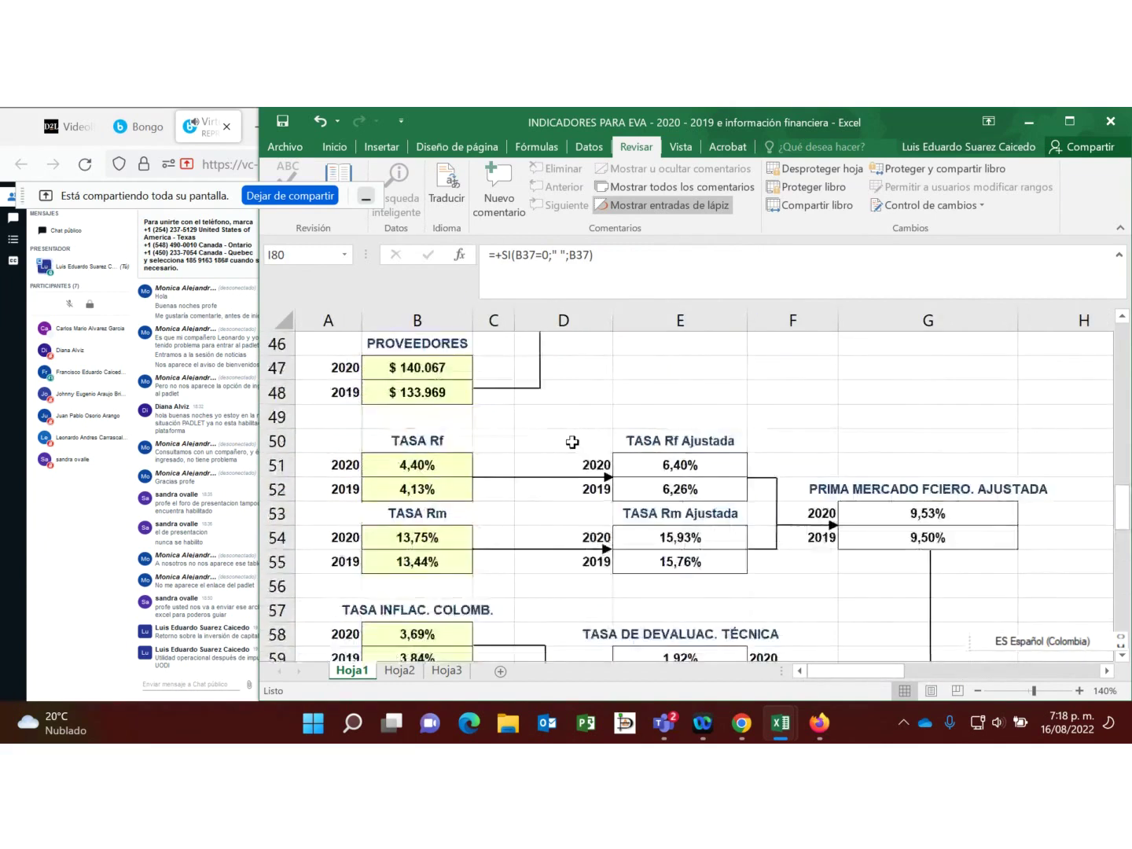
pyautogui.scroll(5, 573, 443)
pyautogui.click(668, 439)
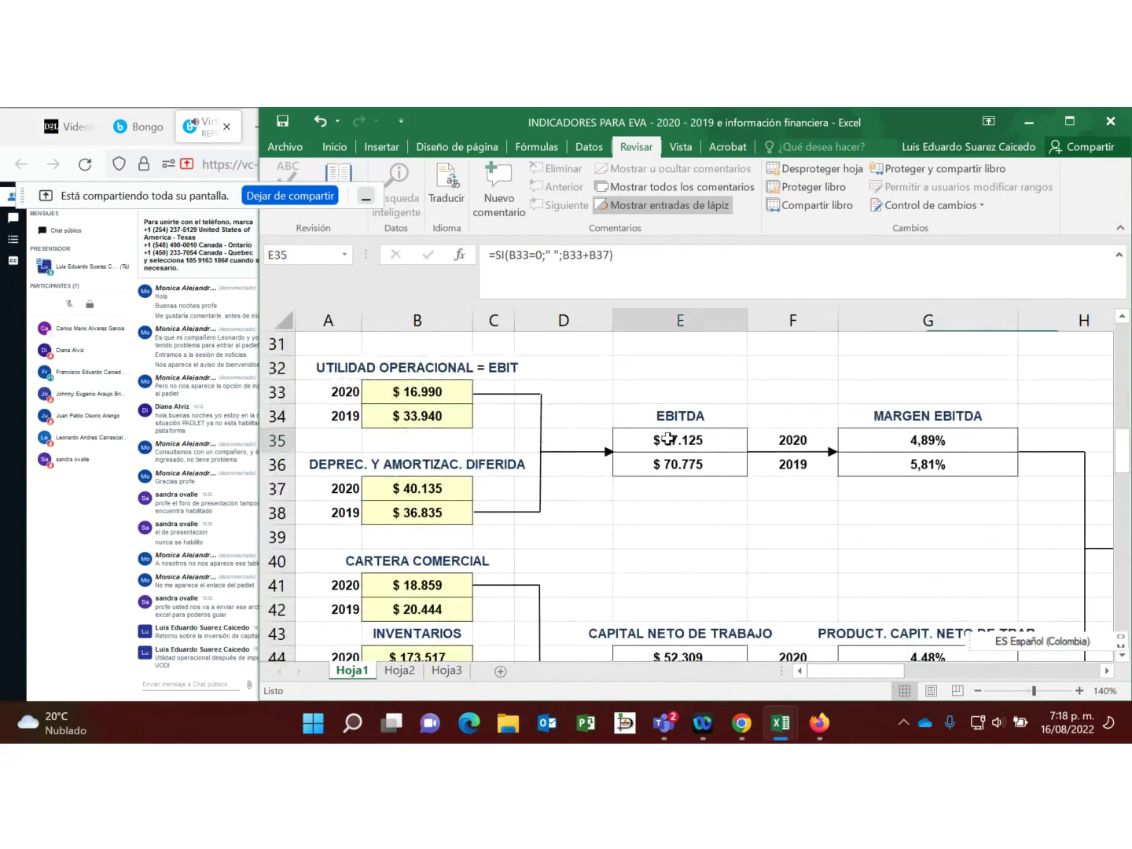
pyautogui.click(433, 389)
pyautogui.click(415, 490)
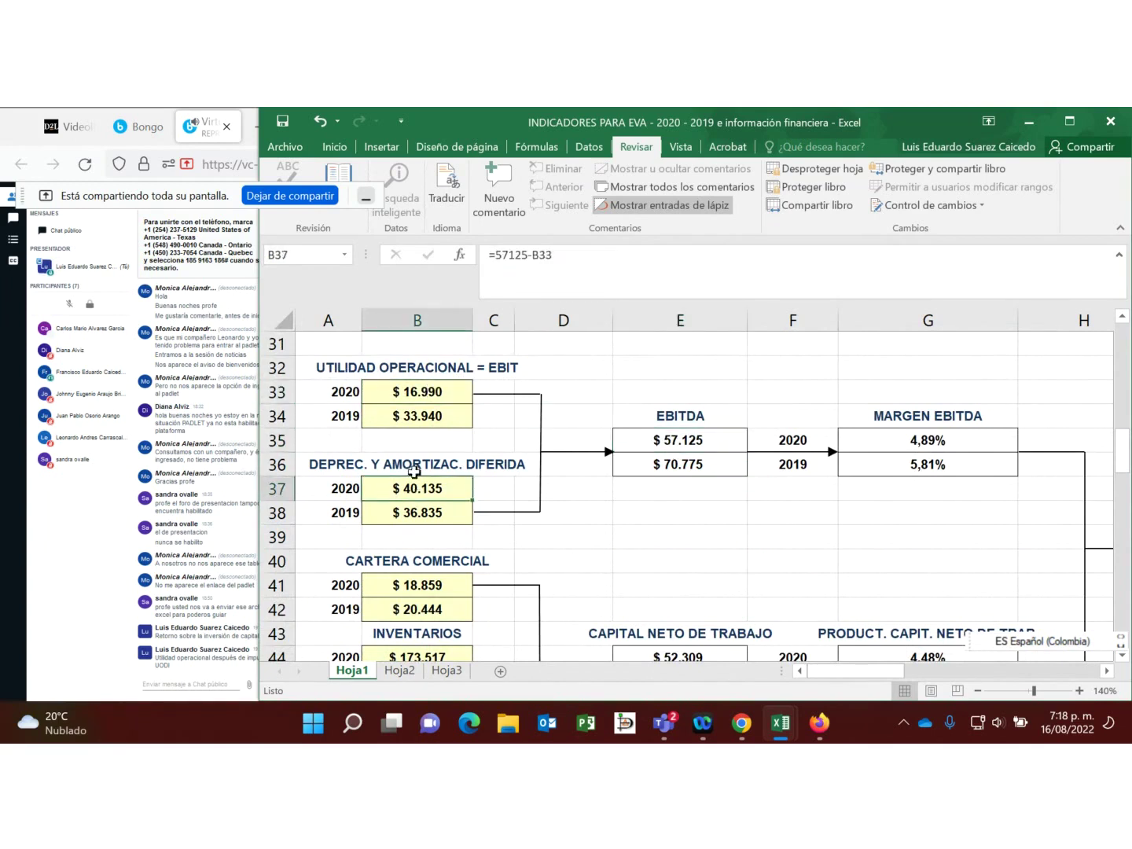
pyautogui.click(414, 395)
pyautogui.click(418, 492)
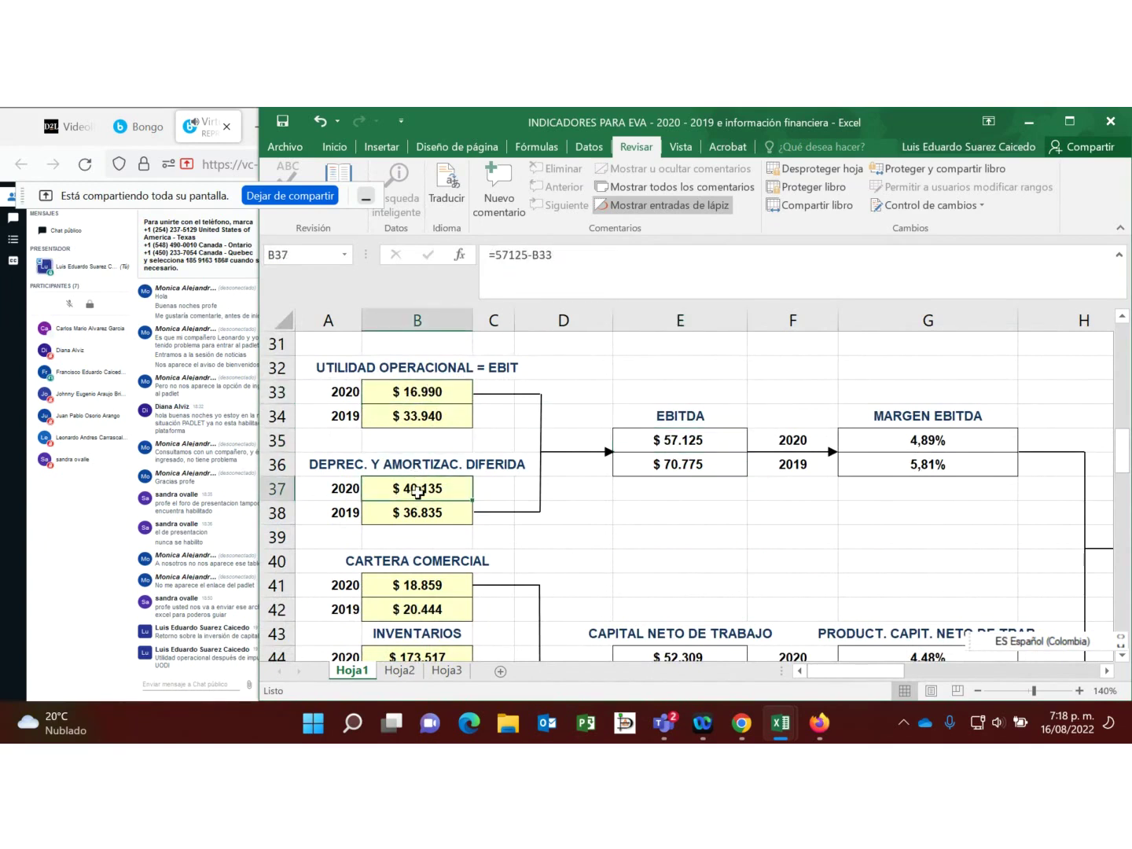
pyautogui.click(670, 441)
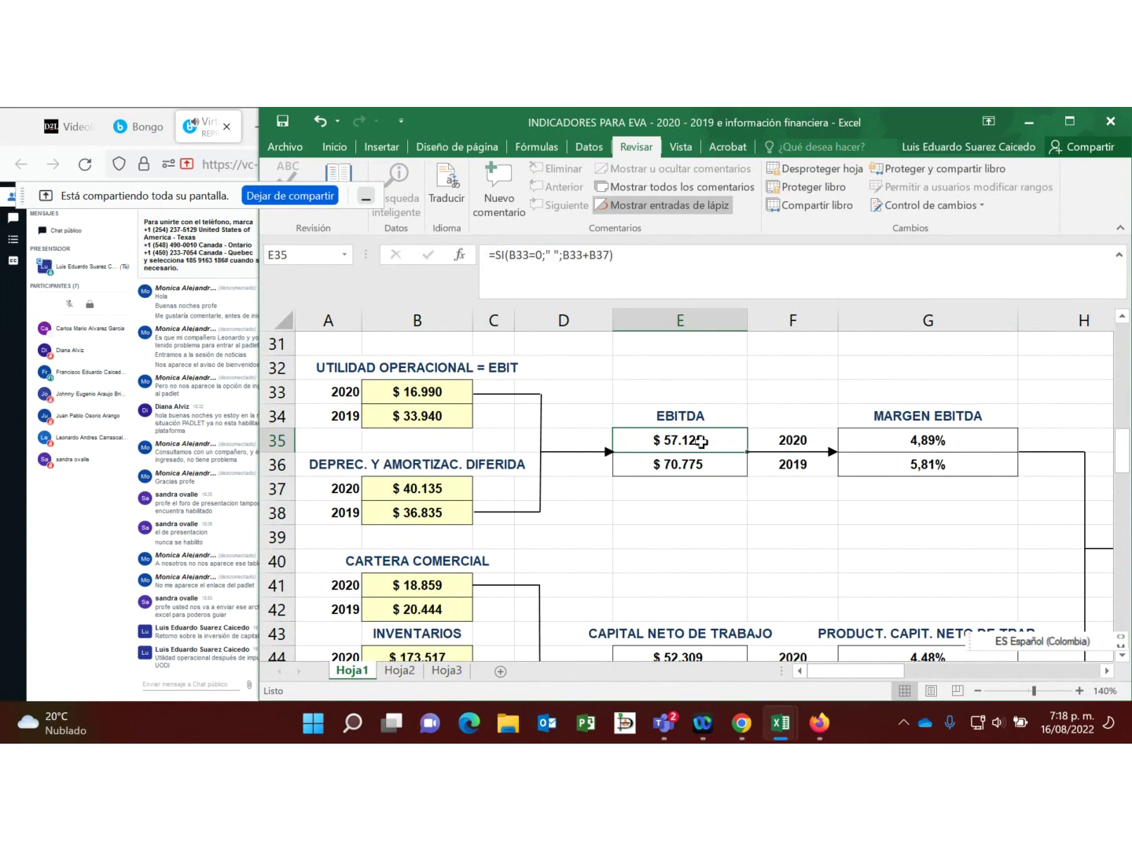
# Step: Trace the 2020 UODI con Depr. in K78 through its EBIT in I72, depreciation in I80 and tax rate in I76
pyautogui.moveTo(867, 676); pyautogui.dragTo(989, 678)
pyautogui.scroll(-8, 591, 508)
pyautogui.scroll(-2, 621, 519)
pyautogui.scroll(-3, 870, 599)
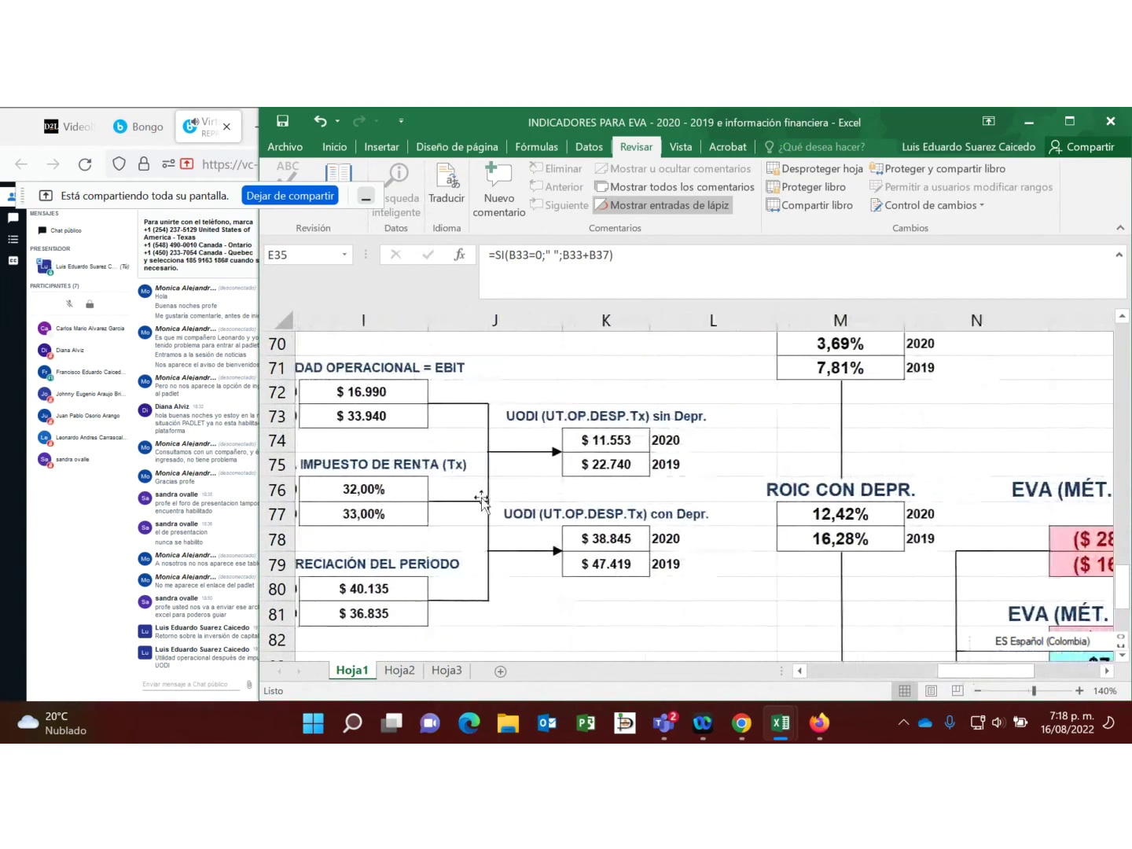
pyautogui.click(370, 394)
pyautogui.click(360, 591)
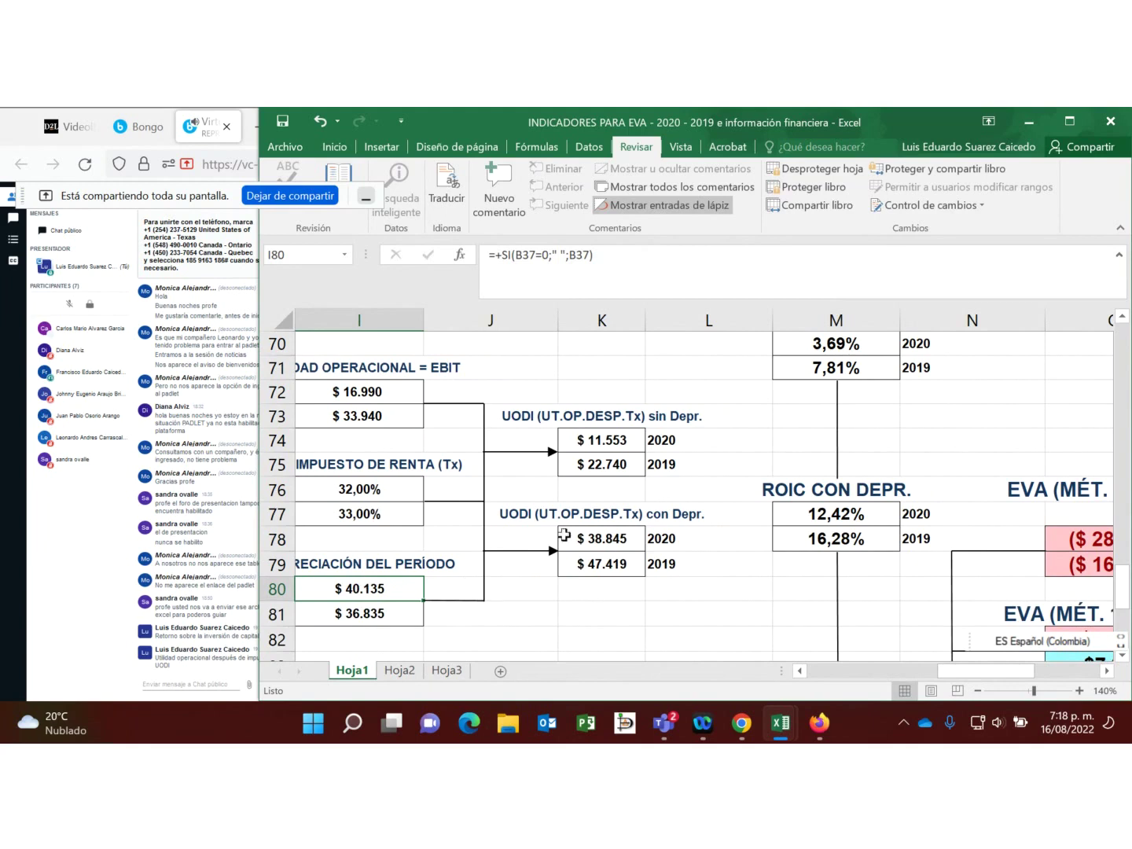
pyautogui.click(360, 489)
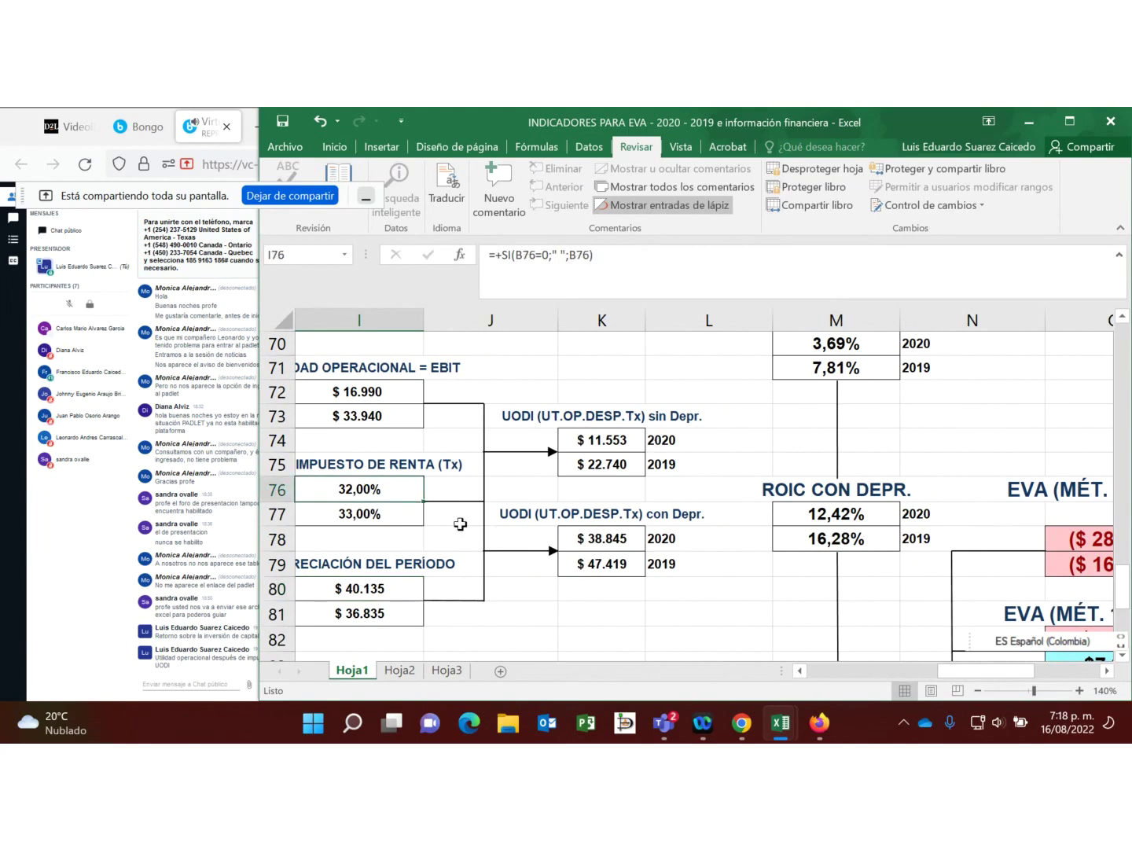
pyautogui.click(607, 540)
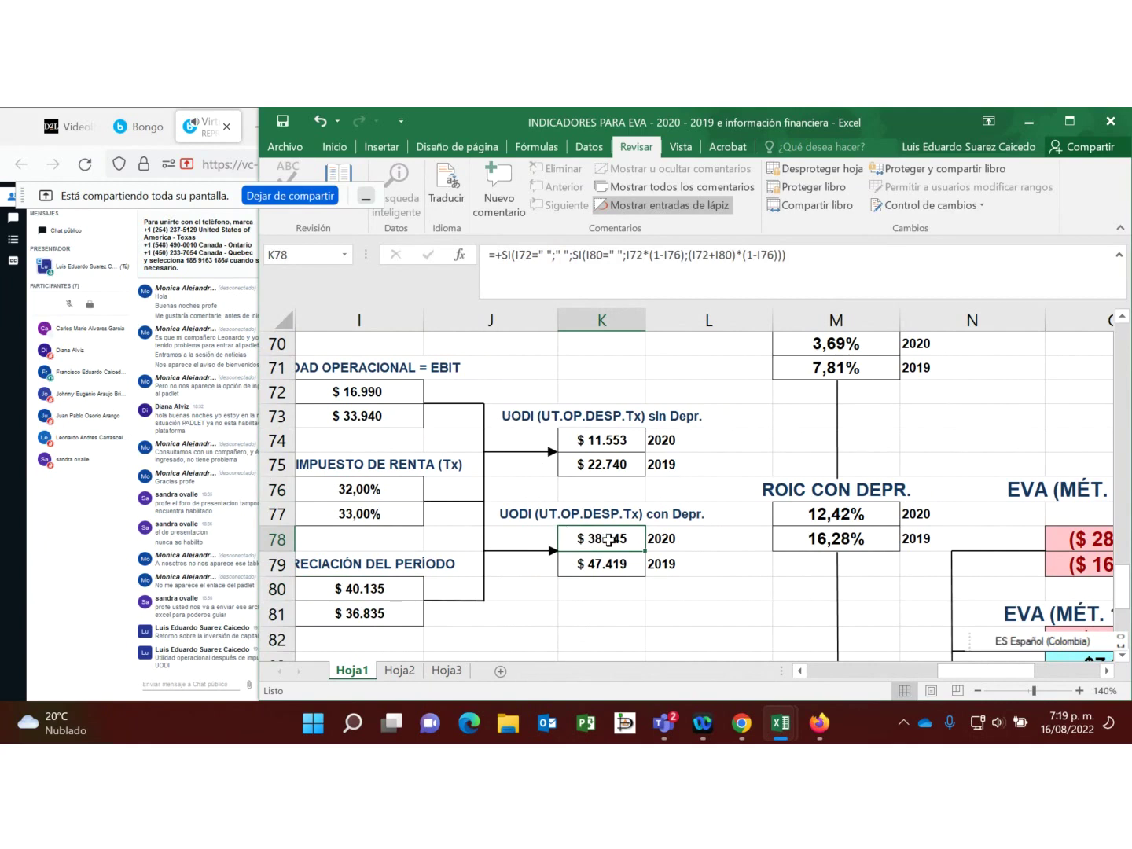
# Step: Contrast the 2020 UODI sin Depr. in K74 with the EBIT and depreciation in I72 and I80 behind the ROIC CON DEPR. block
pyautogui.click(601, 438)
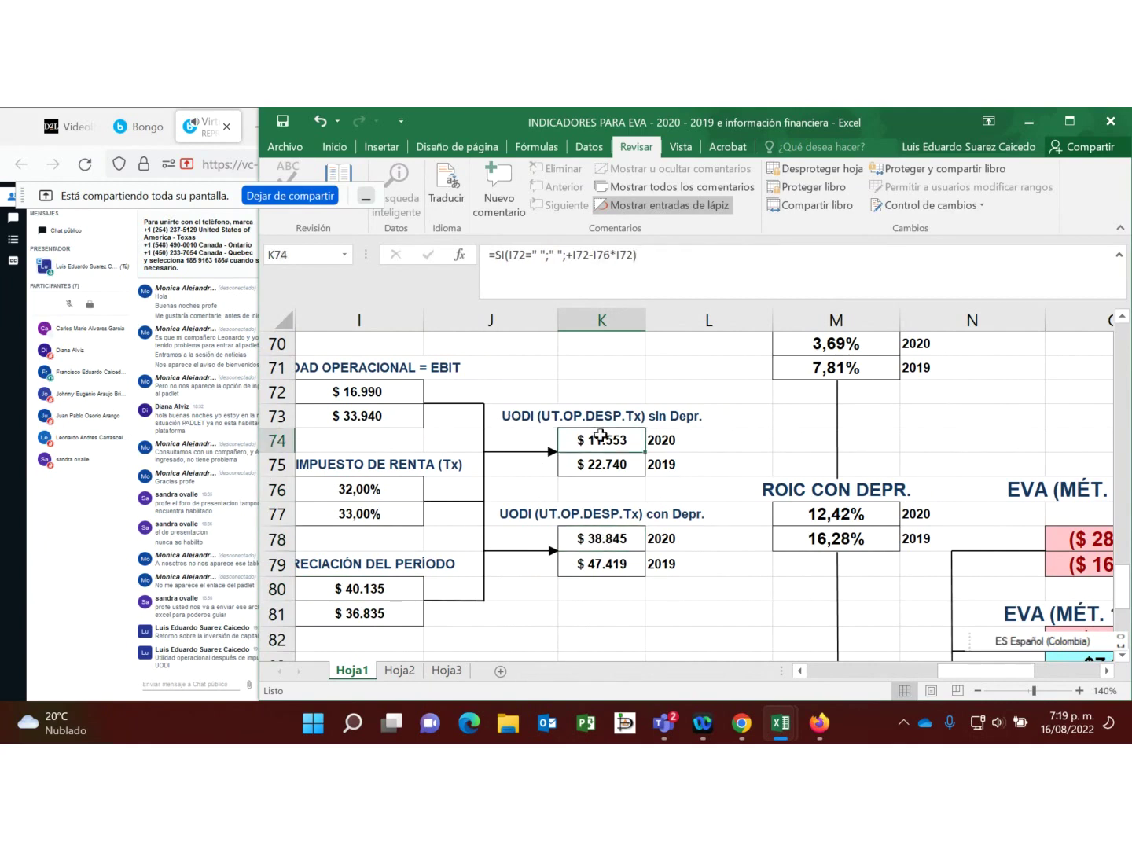
pyautogui.click(368, 386)
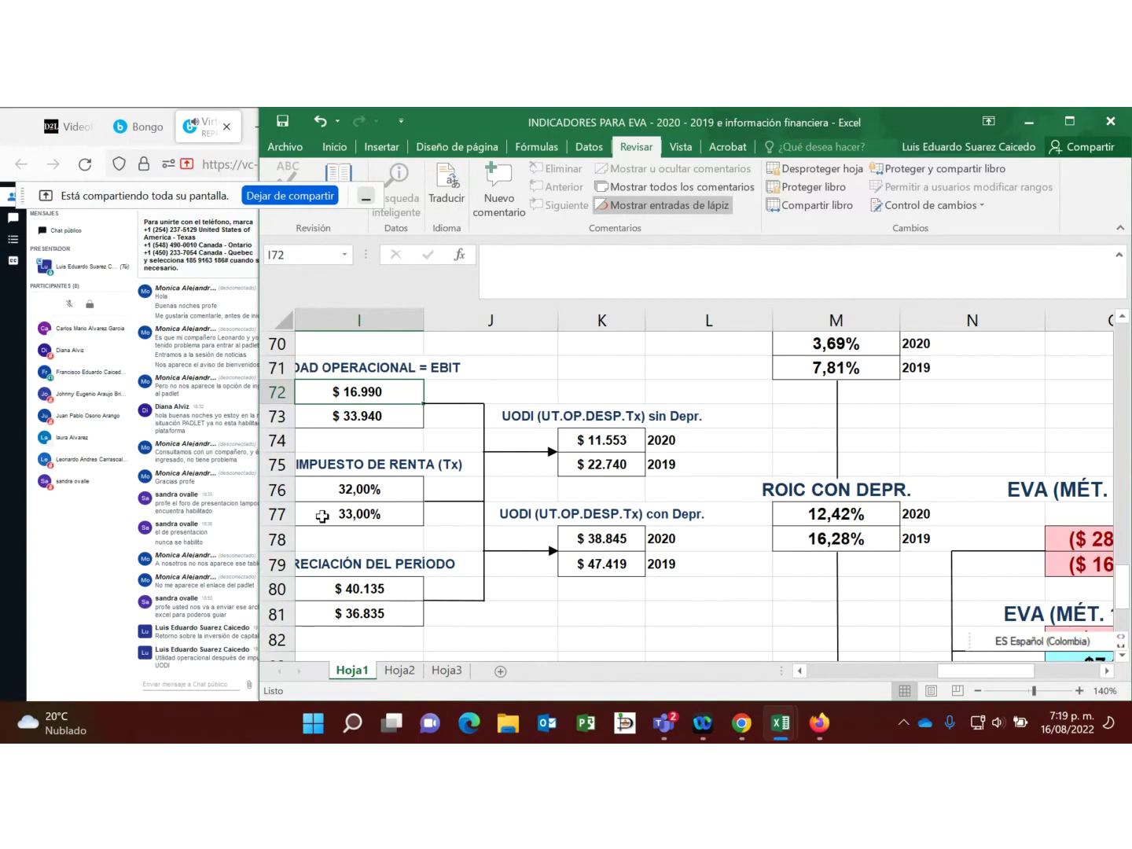
pyautogui.click(348, 588)
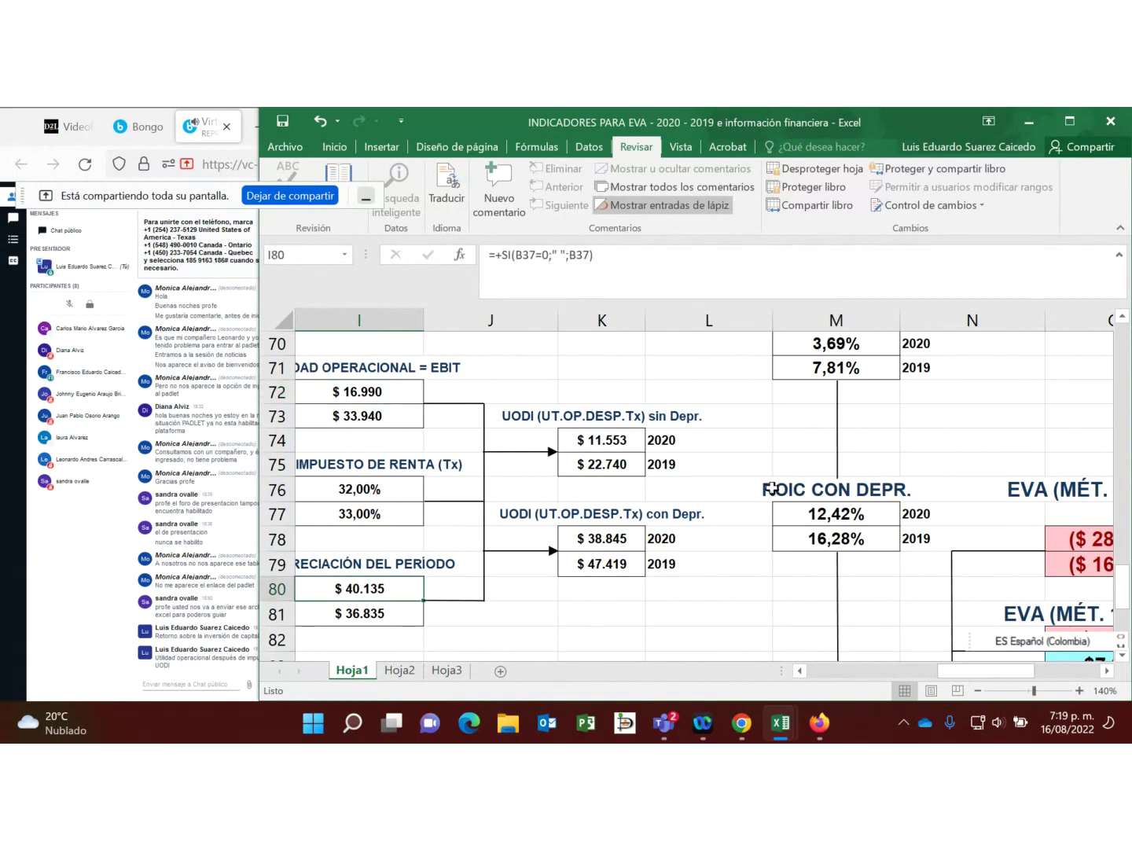
pyautogui.click(851, 483)
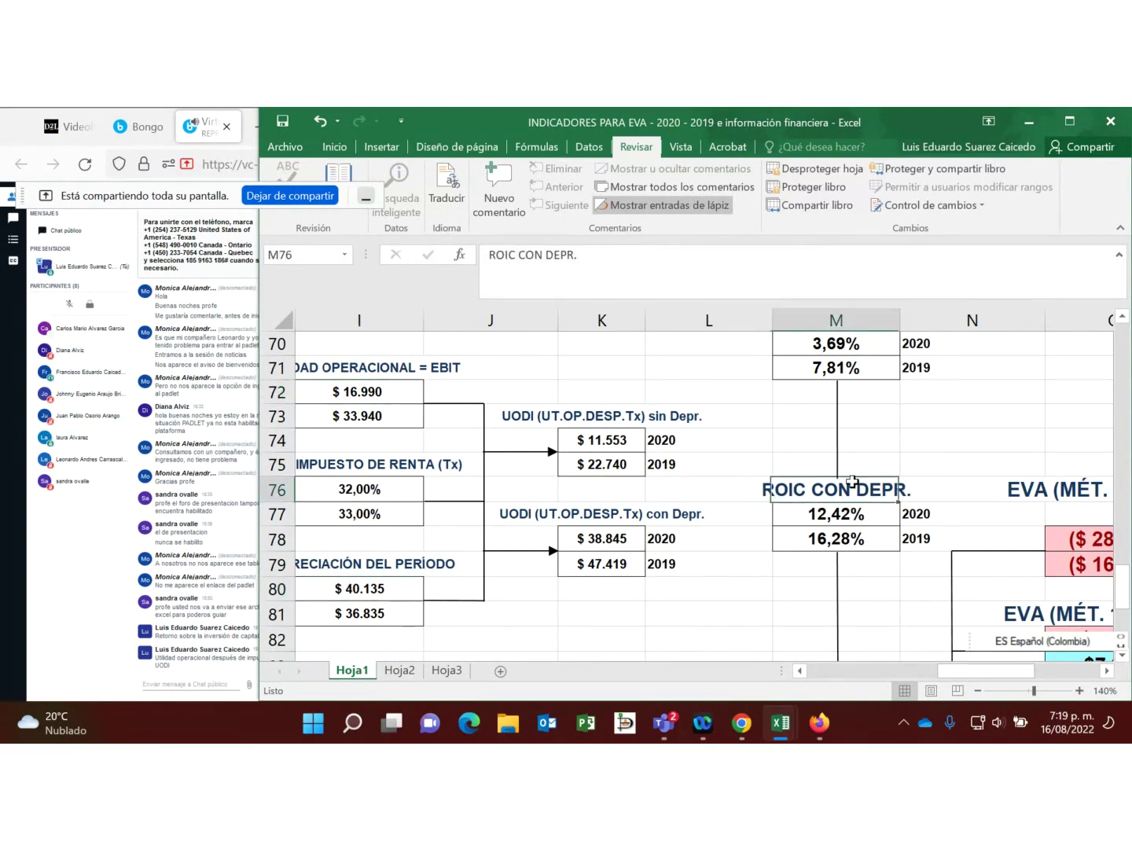
pyautogui.scroll(1, 852, 483)
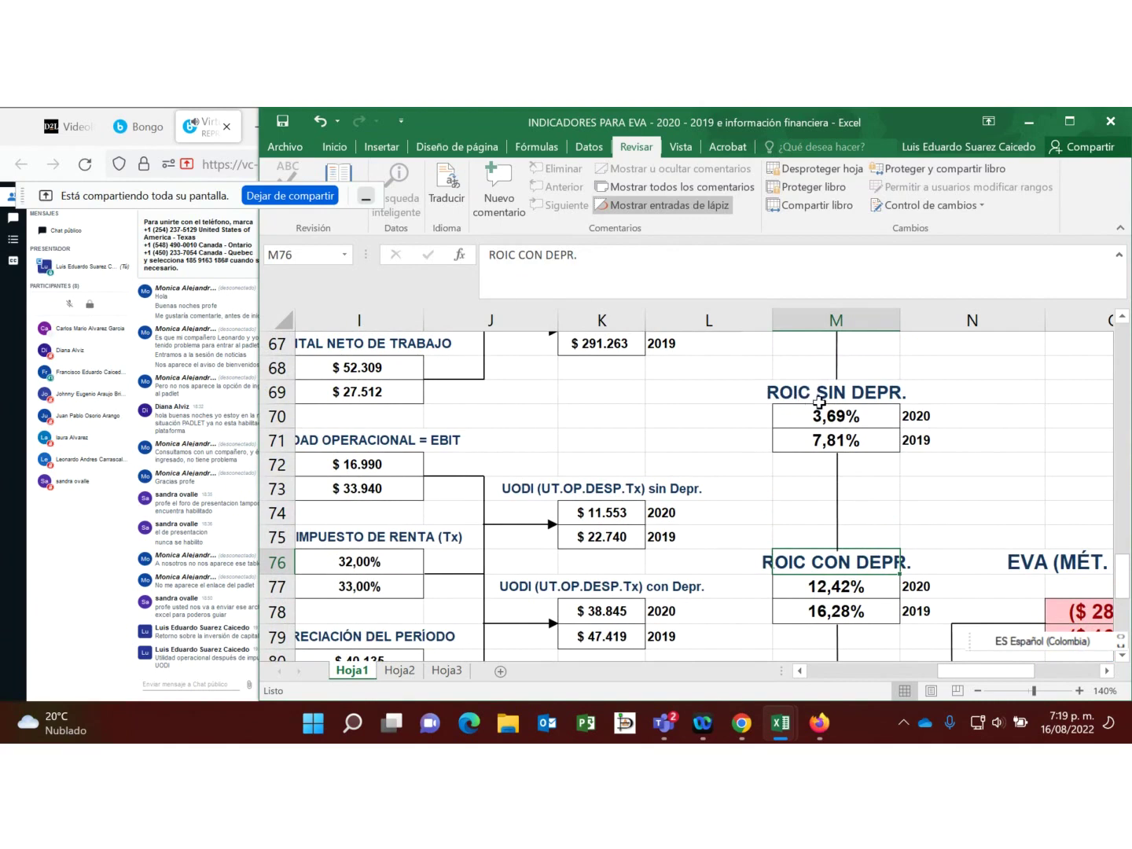
pyautogui.scroll(-1, 833, 456)
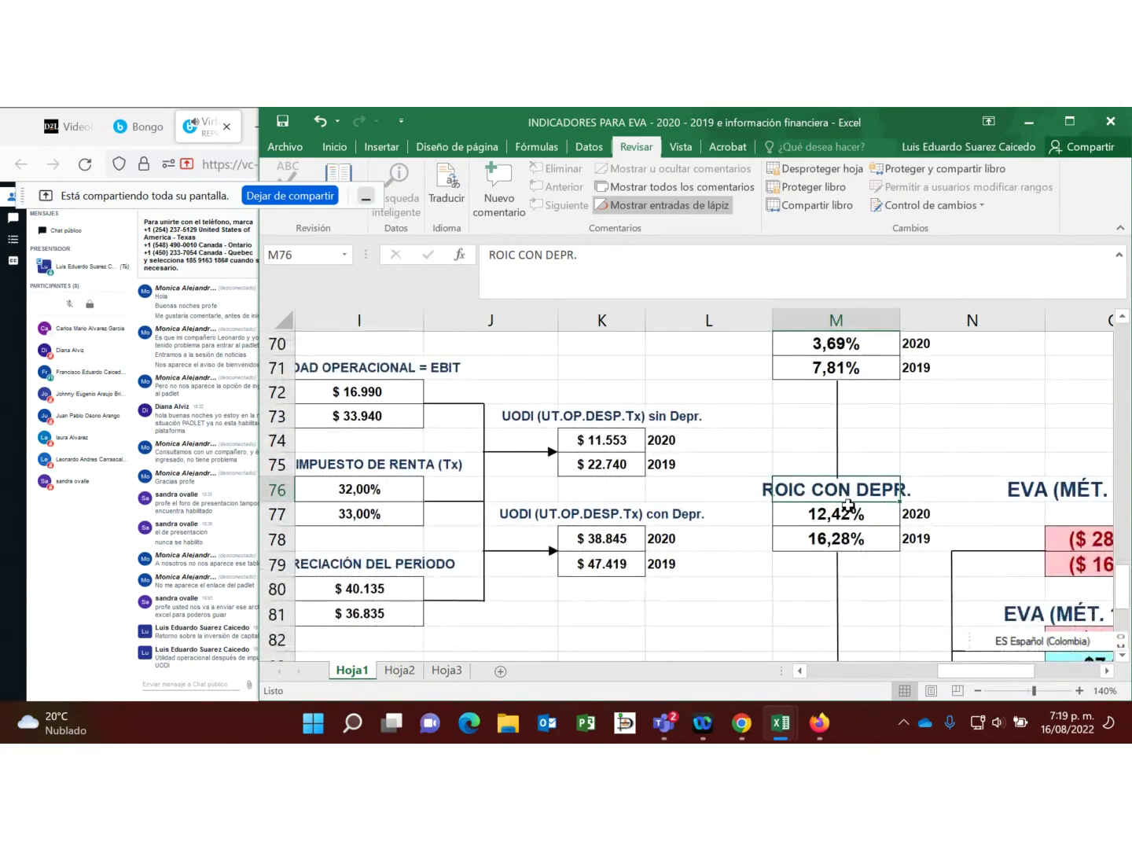
# Step: Follow the 2020 depreciation in I80 and the tax rates in I76:I77 through the UODI in K78 to the ROIC CON DEPR. in M77
pyautogui.click(364, 590)
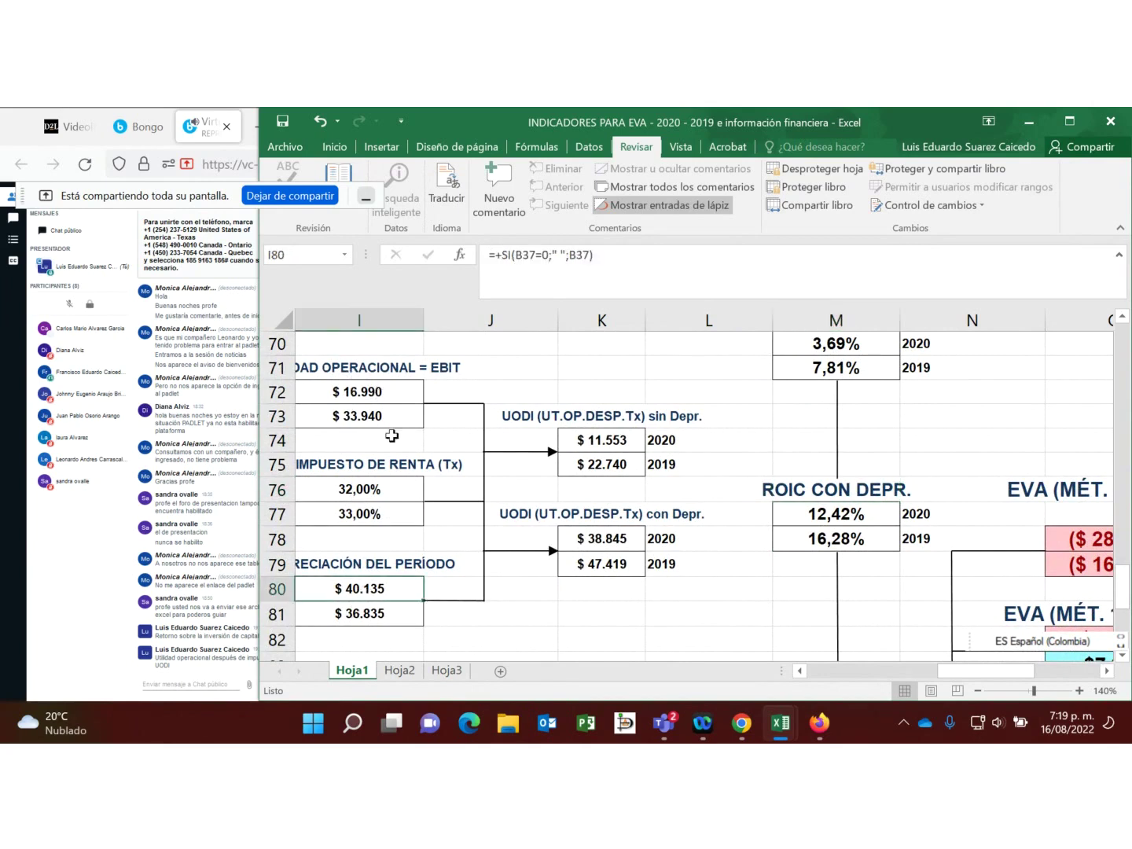
pyautogui.click(363, 492)
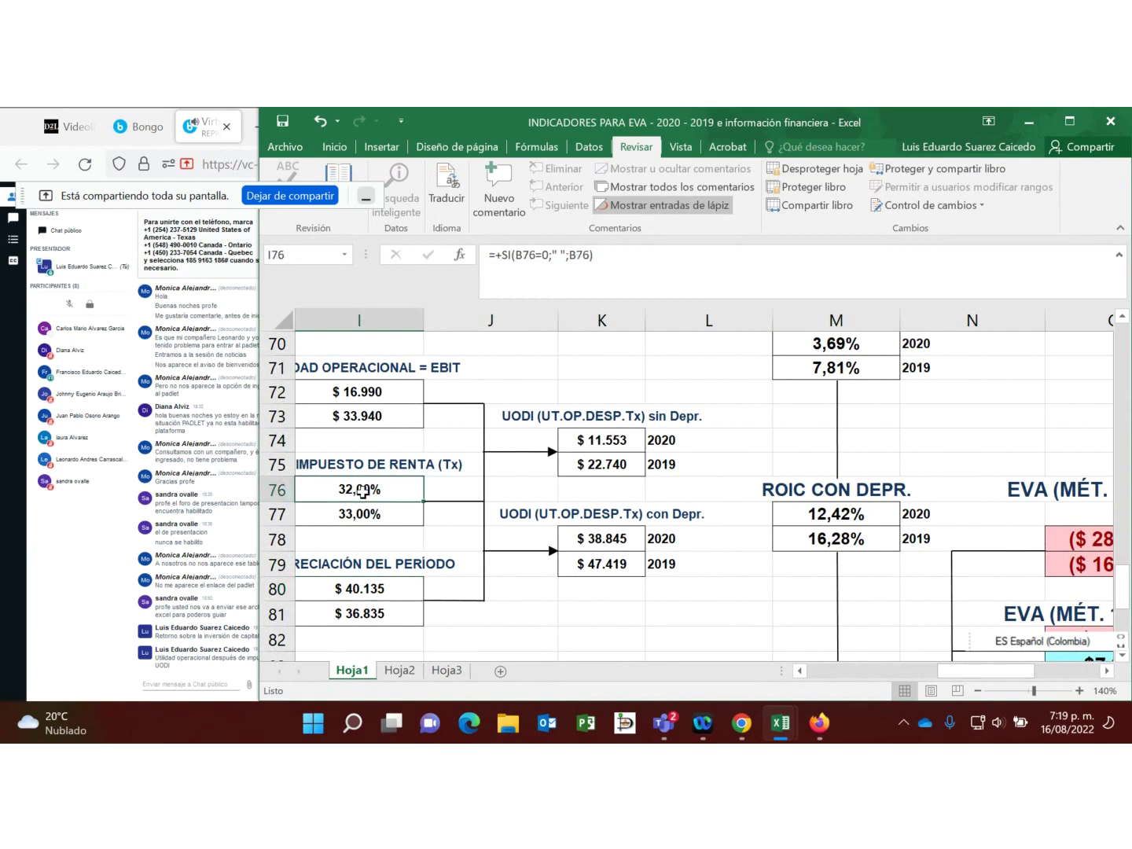
pyautogui.click(367, 520)
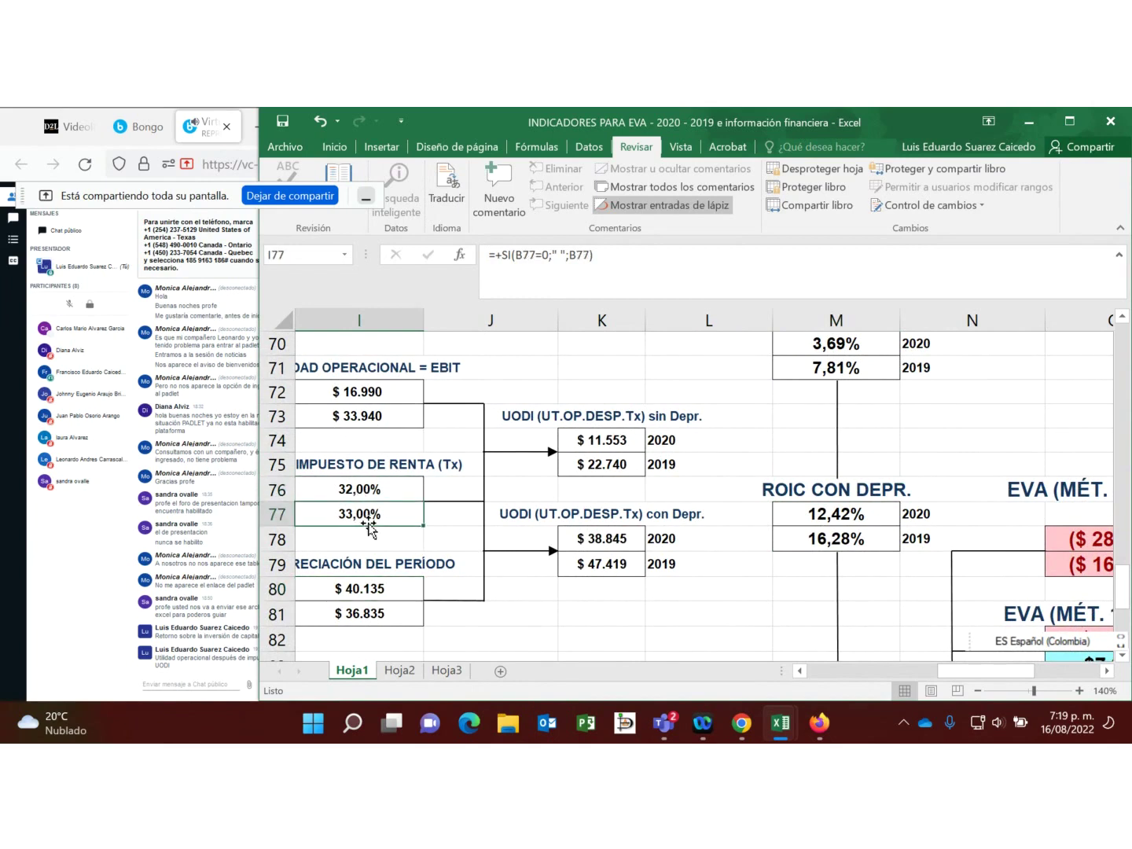
pyautogui.click(598, 539)
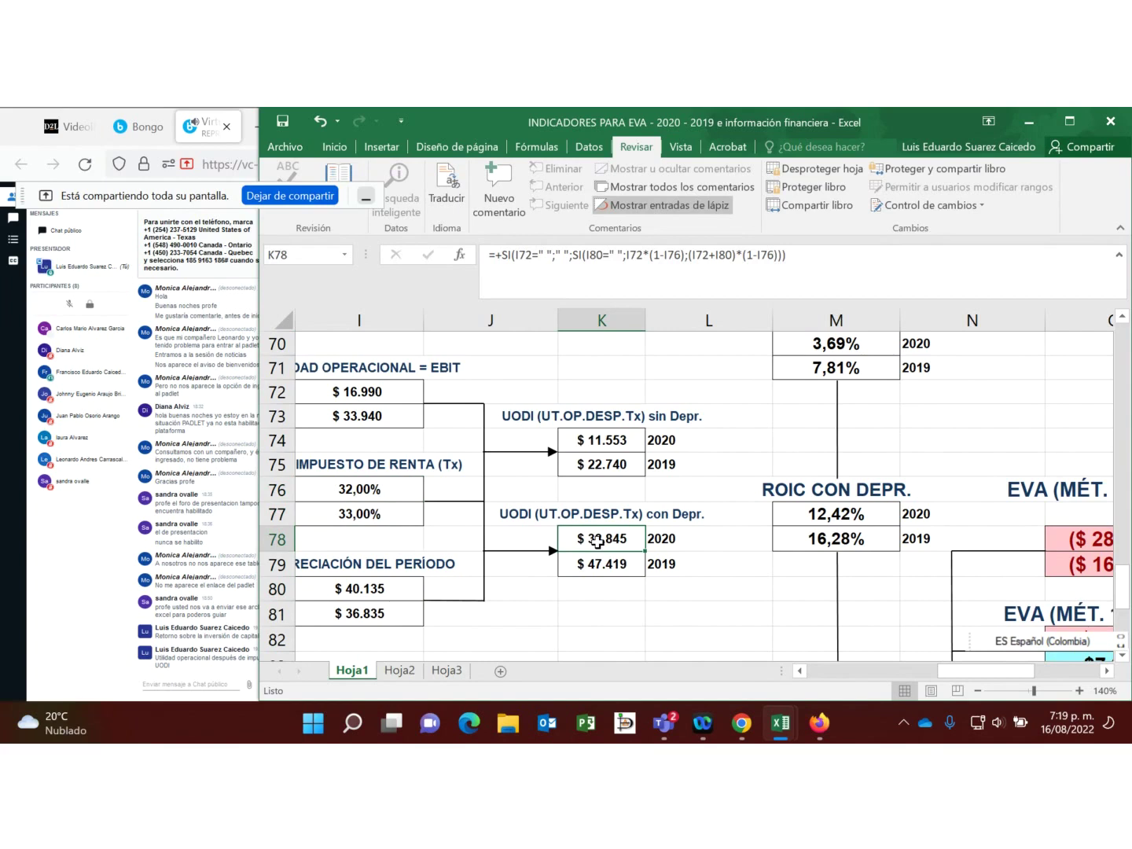
pyautogui.click(847, 514)
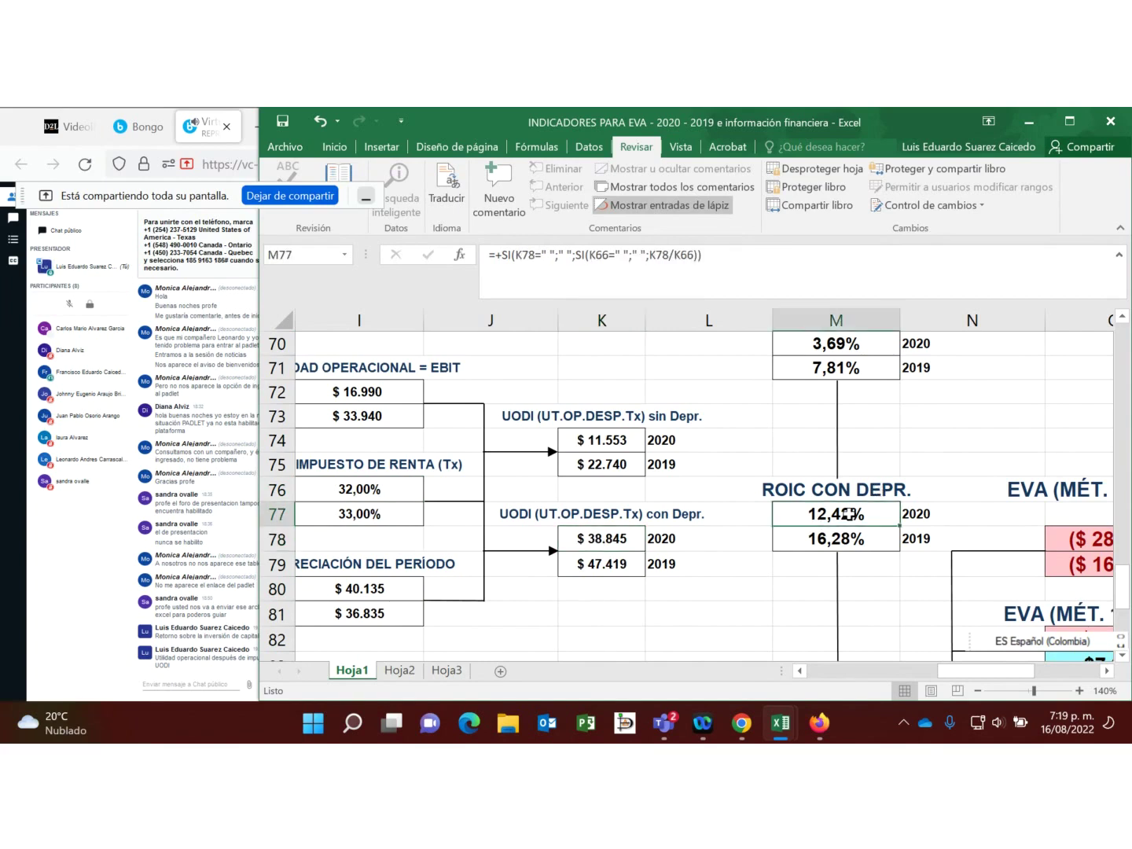
# Step: Compare the ROIC SIN DEPR. and ROIC CON DEPR. blocks against CAPITAL INVERTIDO OPERAC., and inspect the 2020 ROIC CON DEPR. formula in M77
pyautogui.scroll(1, 854, 348)
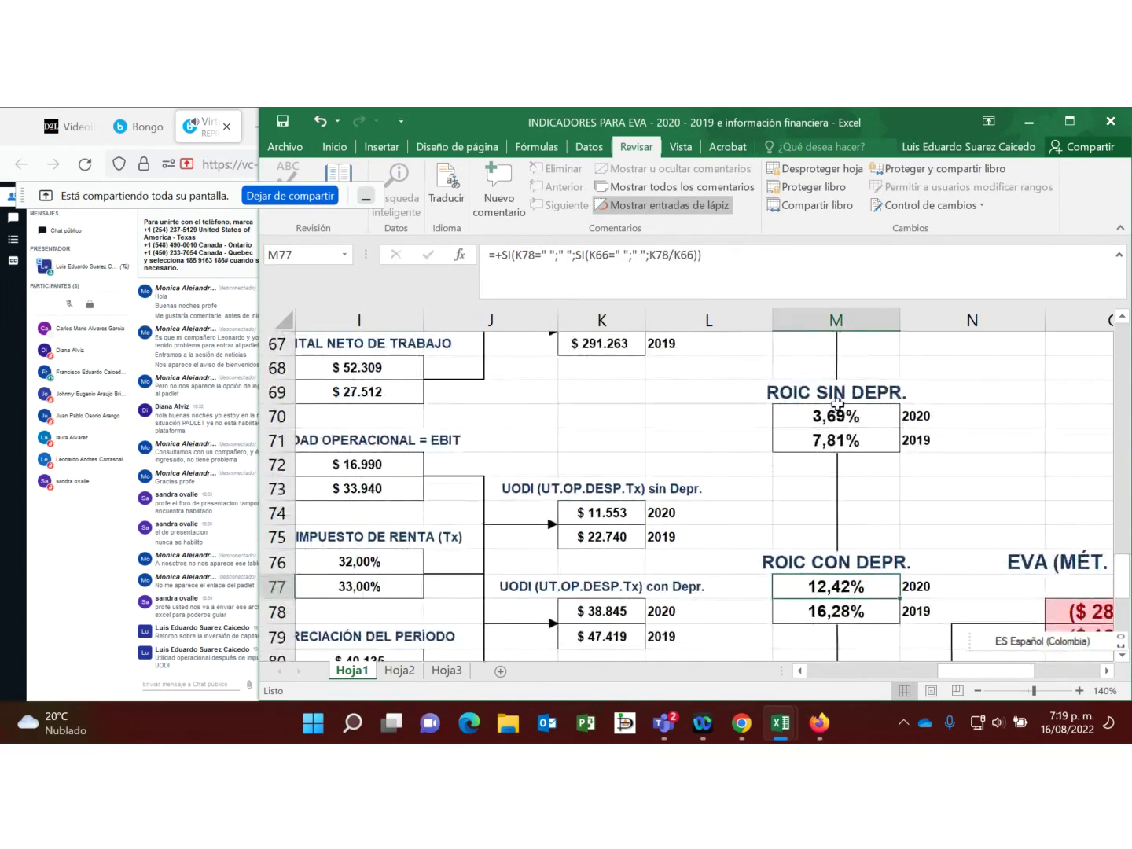
pyautogui.scroll(-1, 839, 405)
pyautogui.scroll(1, 838, 404)
pyautogui.click(827, 559)
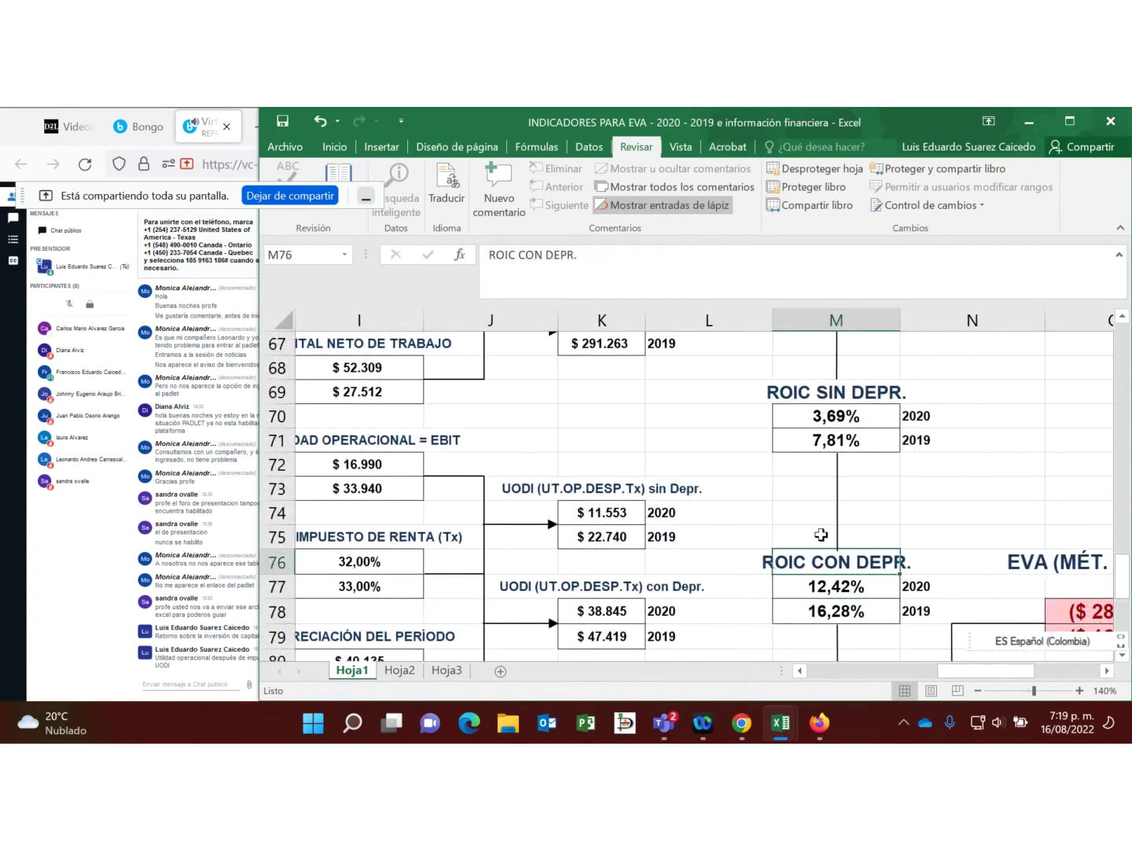
pyautogui.scroll(-1, 822, 534)
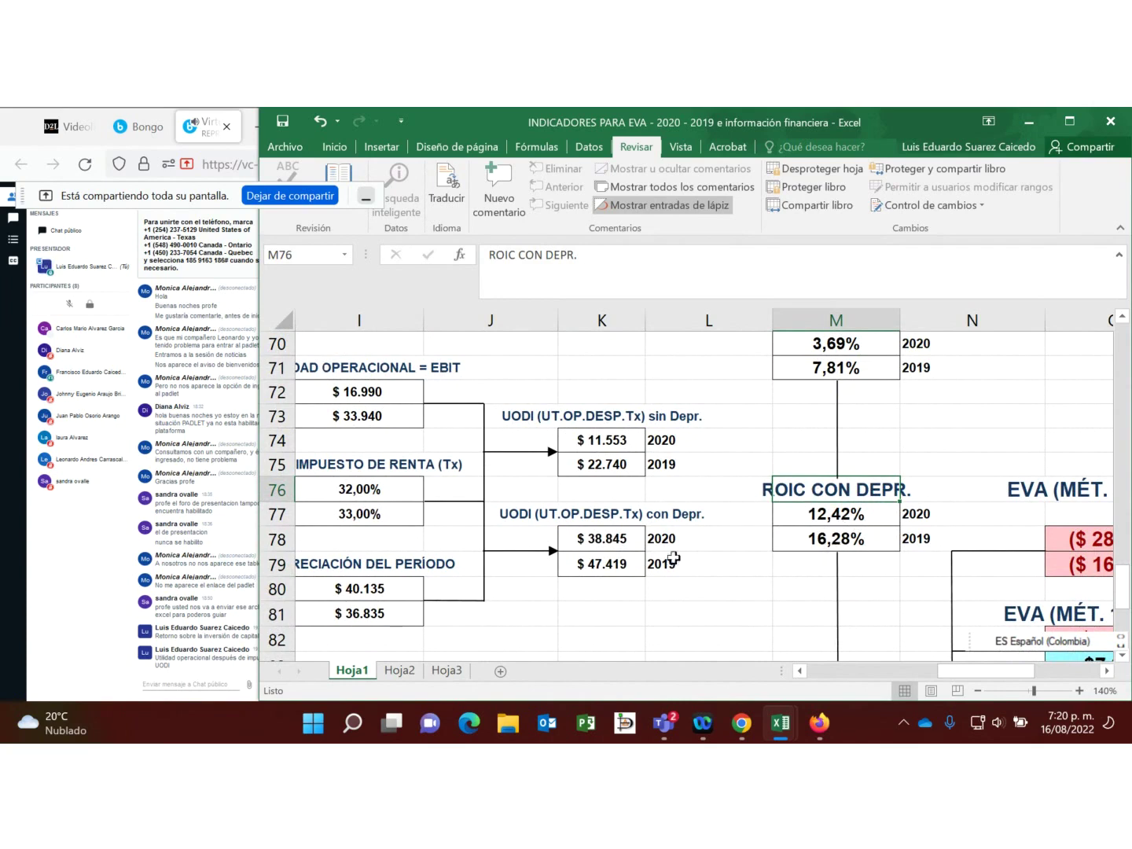
pyautogui.scroll(2, 581, 456)
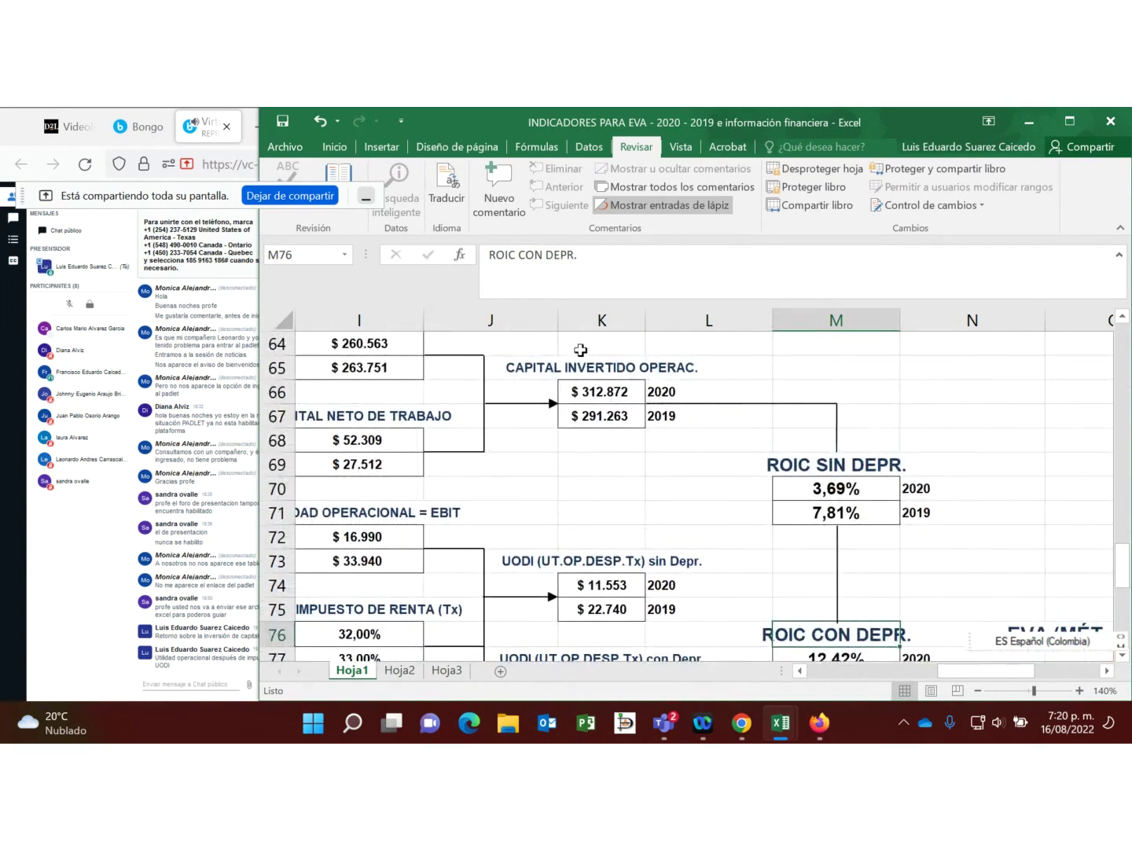
pyautogui.scroll(-1, 636, 574)
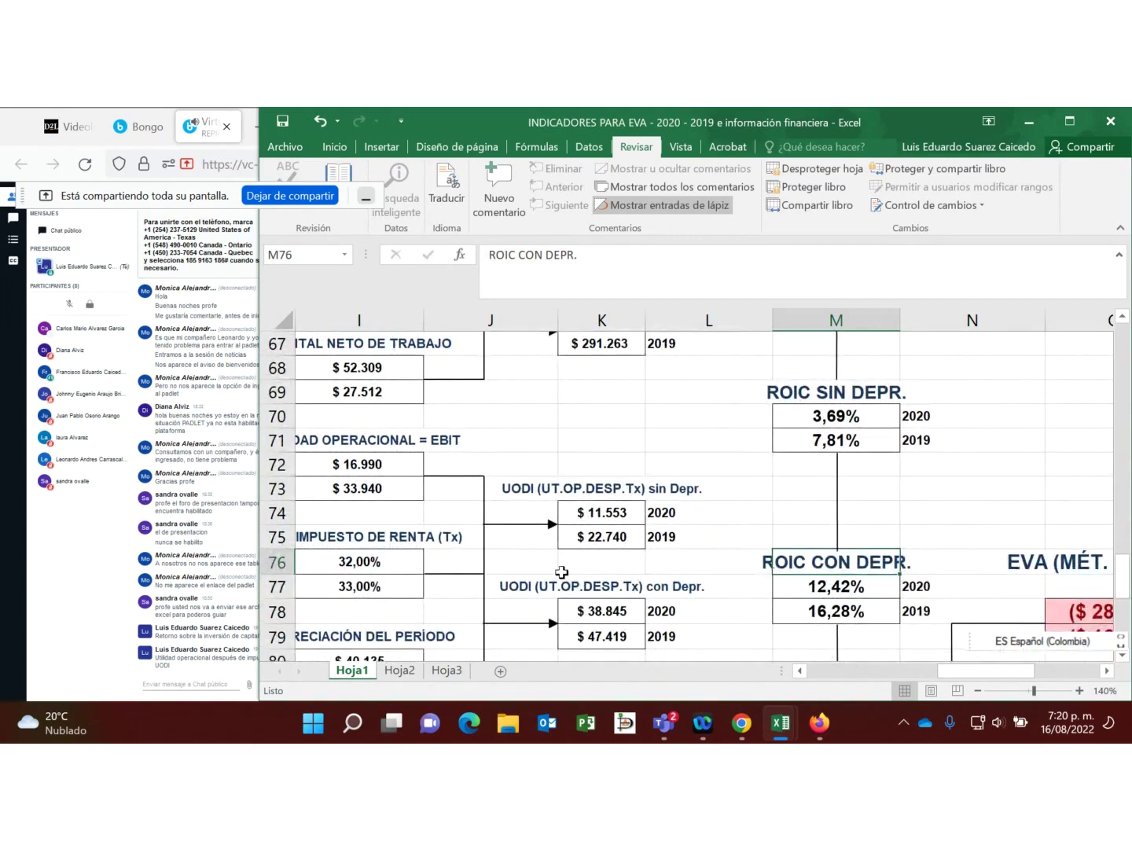
pyautogui.scroll(-1, 543, 536)
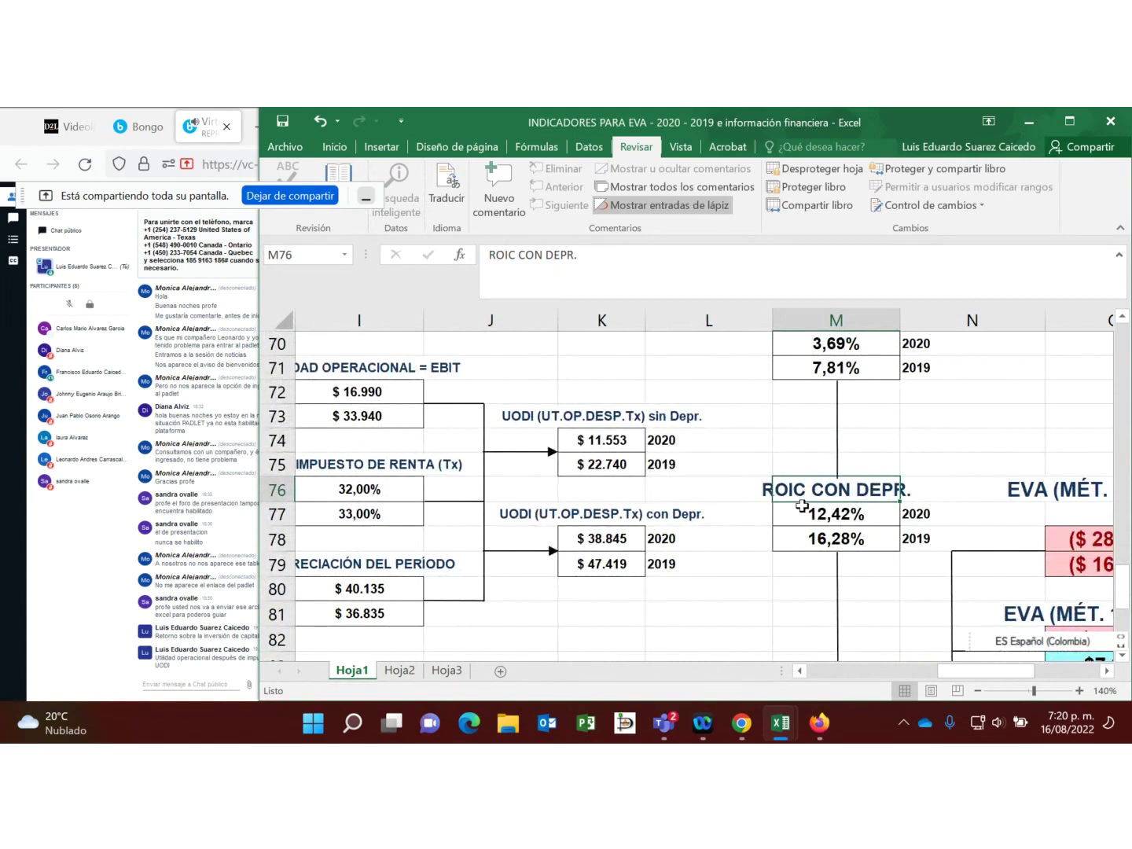
pyautogui.click(840, 515)
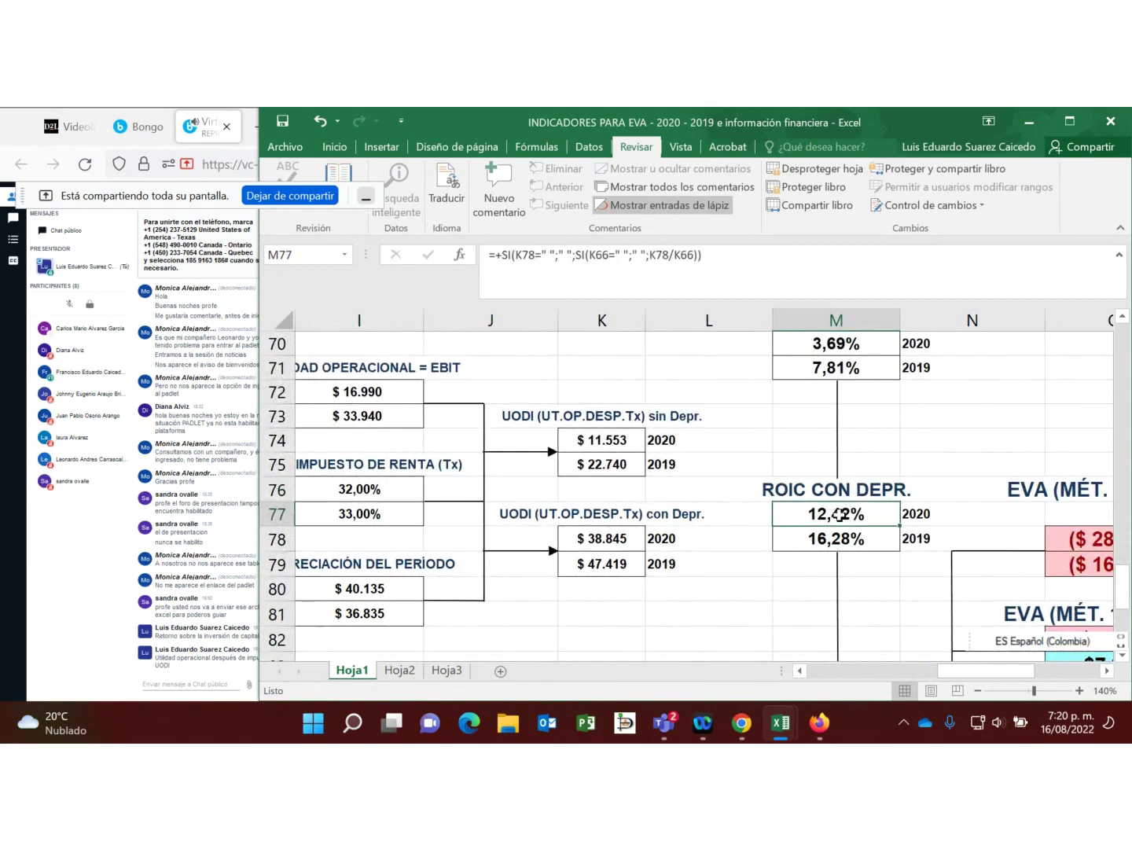
# Step: Check the 2019 ROIC CON DEPR. formula in M78 against its UODI in K79 and the UODI sin Depr. figures in K74:K75
pyautogui.click(831, 539)
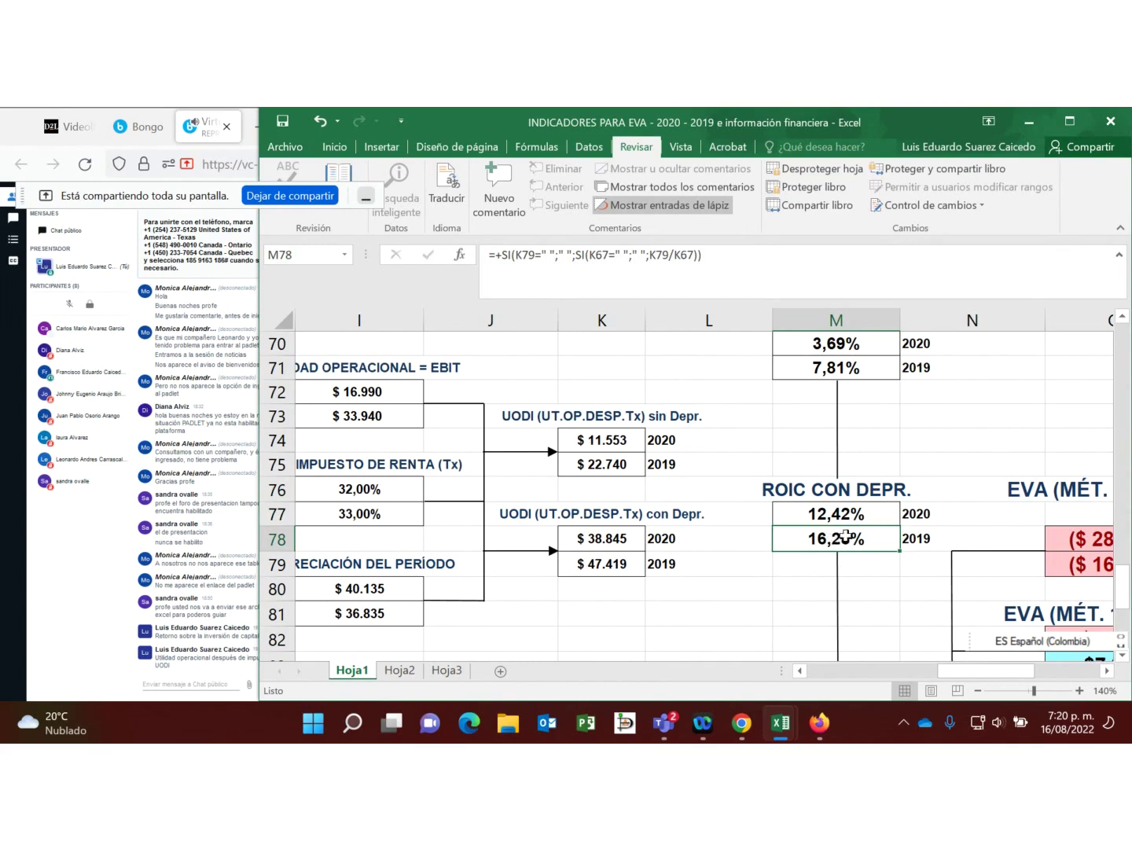
pyautogui.click(598, 565)
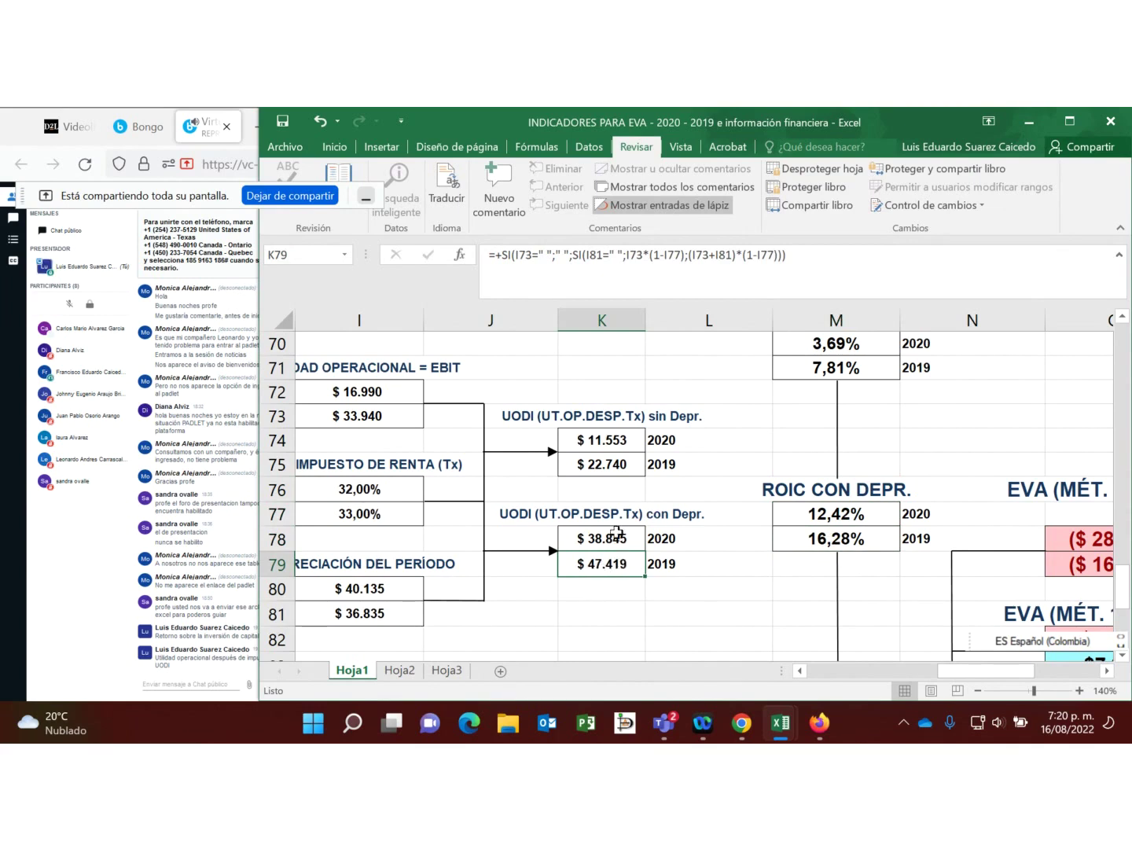
pyautogui.click(607, 438)
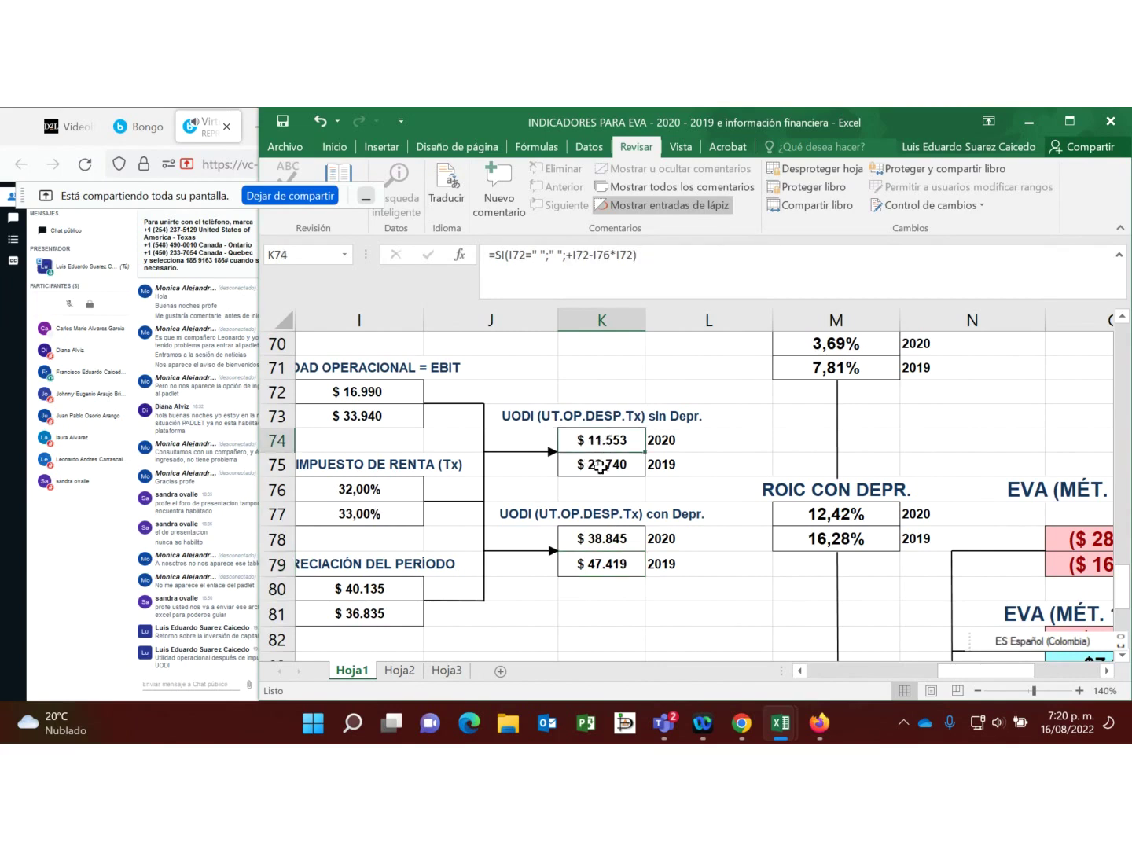
pyautogui.click(602, 465)
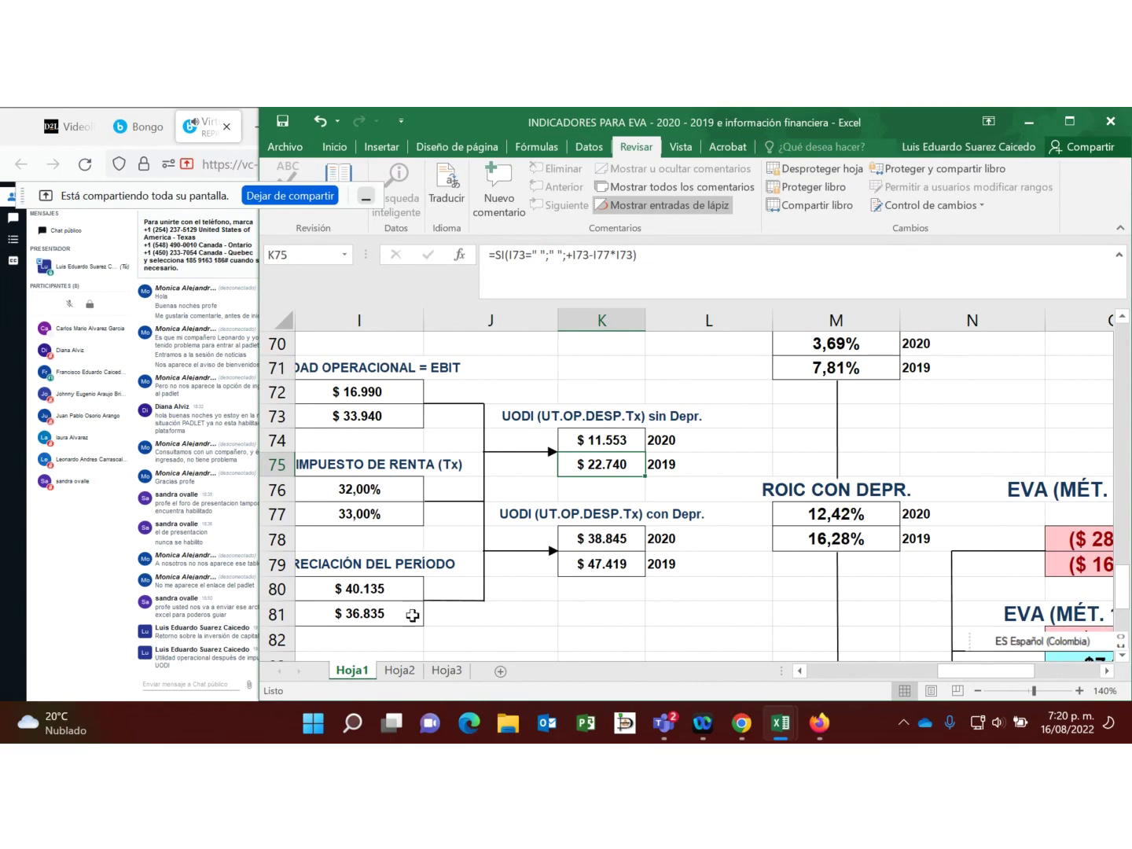
# Step: Trace the 2020 depreciation in I80 and EBIT in I72 into the UODI con Depr. formula in K78
pyautogui.click(376, 588)
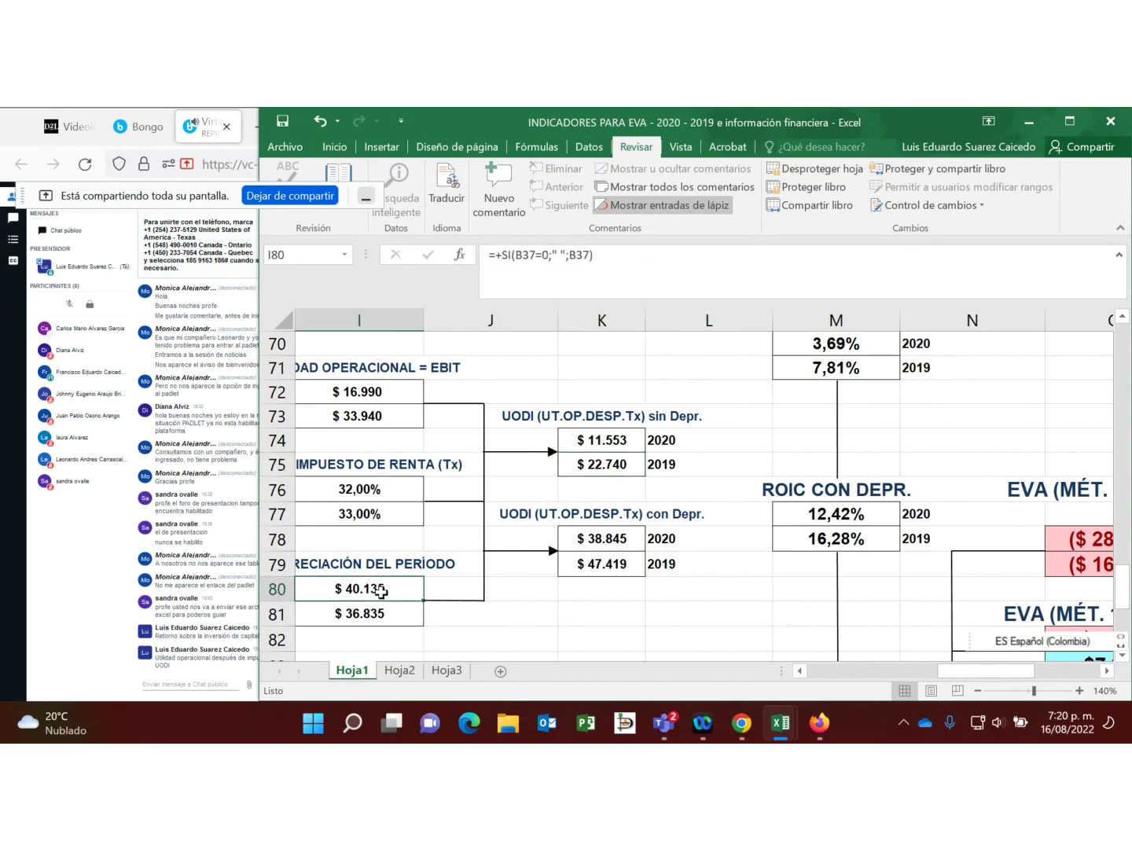
pyautogui.press('Left')
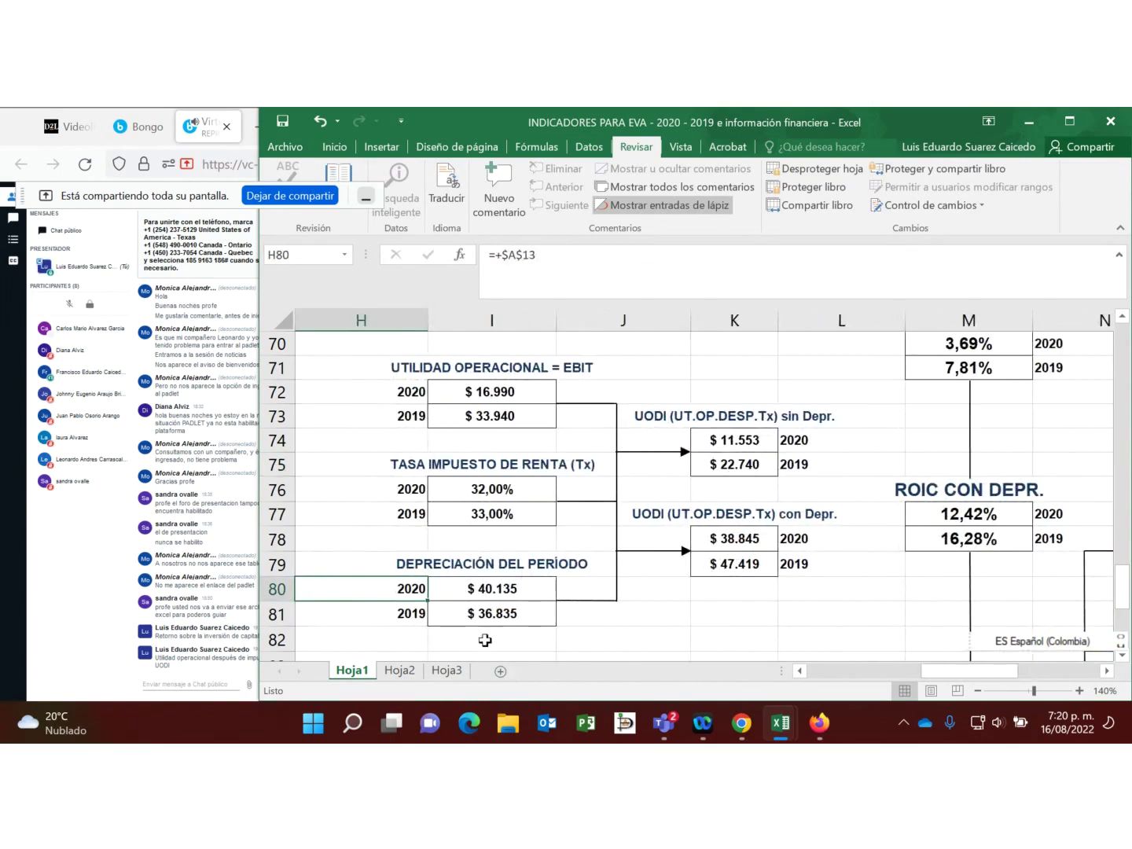
pyautogui.click(505, 588)
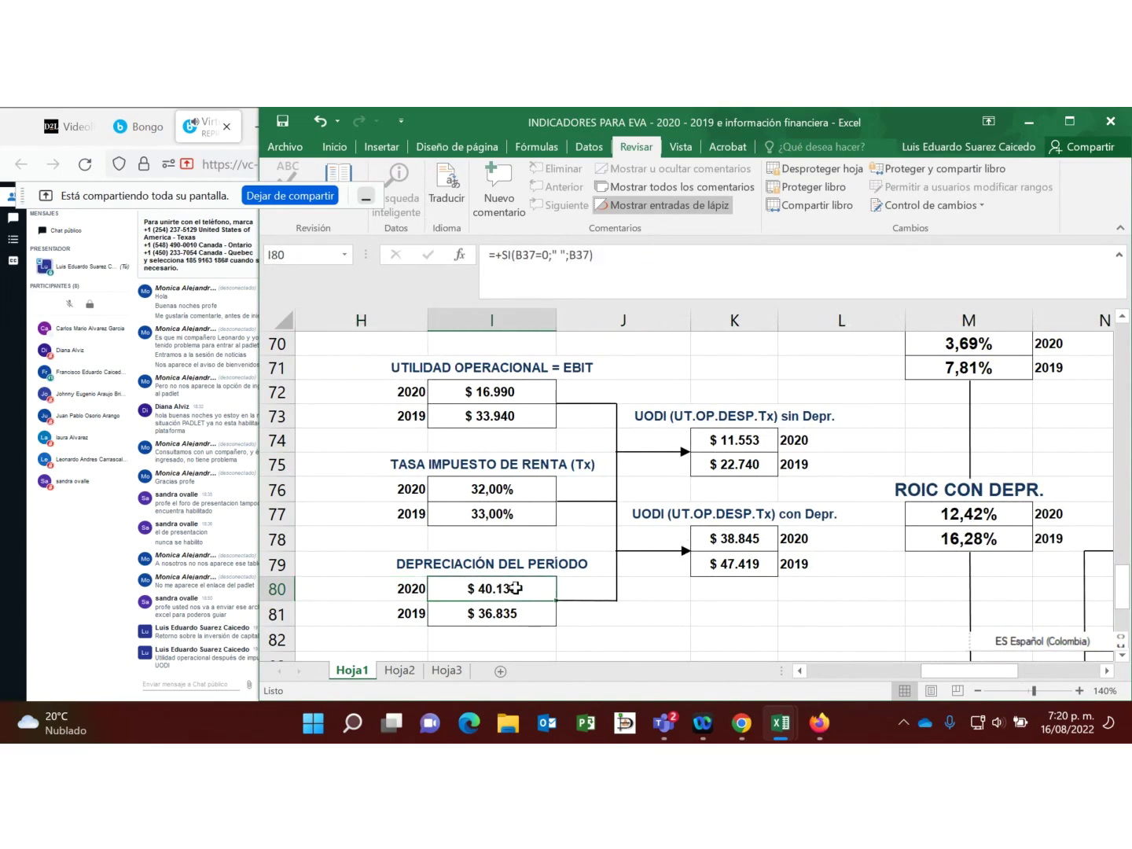
pyautogui.click(514, 394)
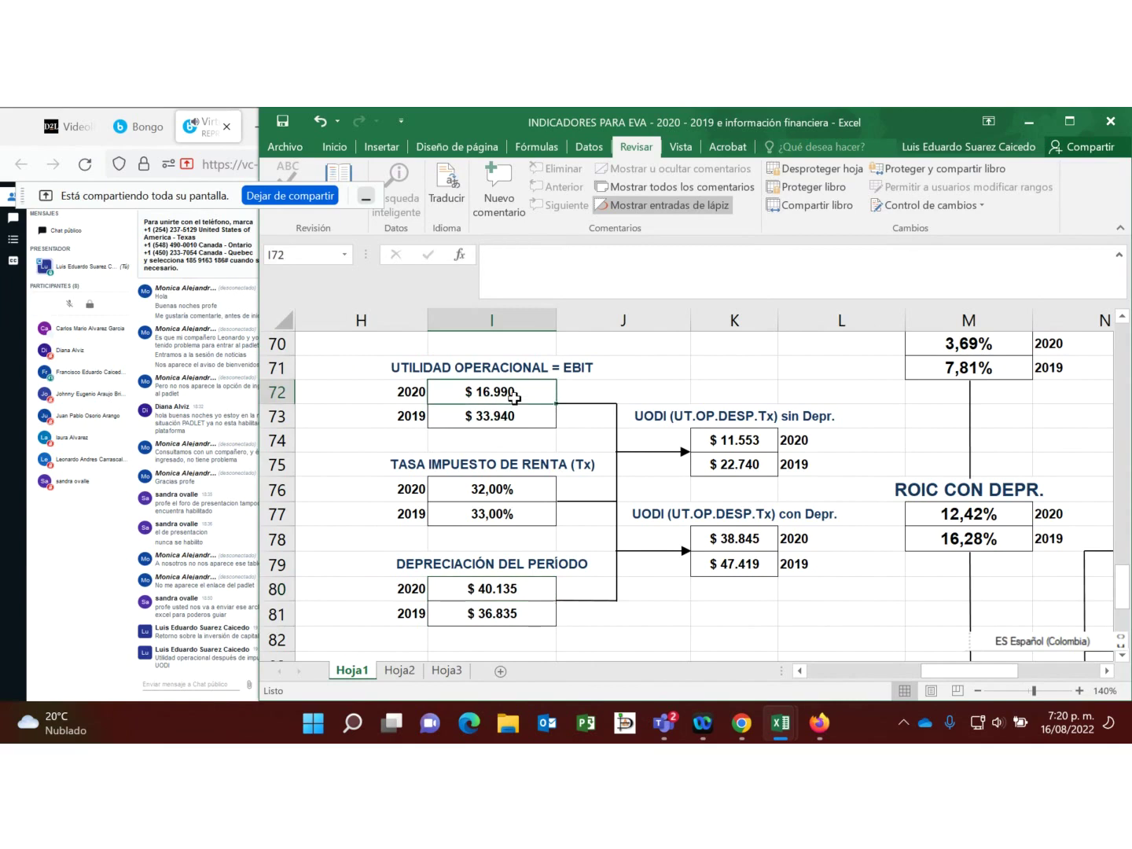
pyautogui.click(730, 537)
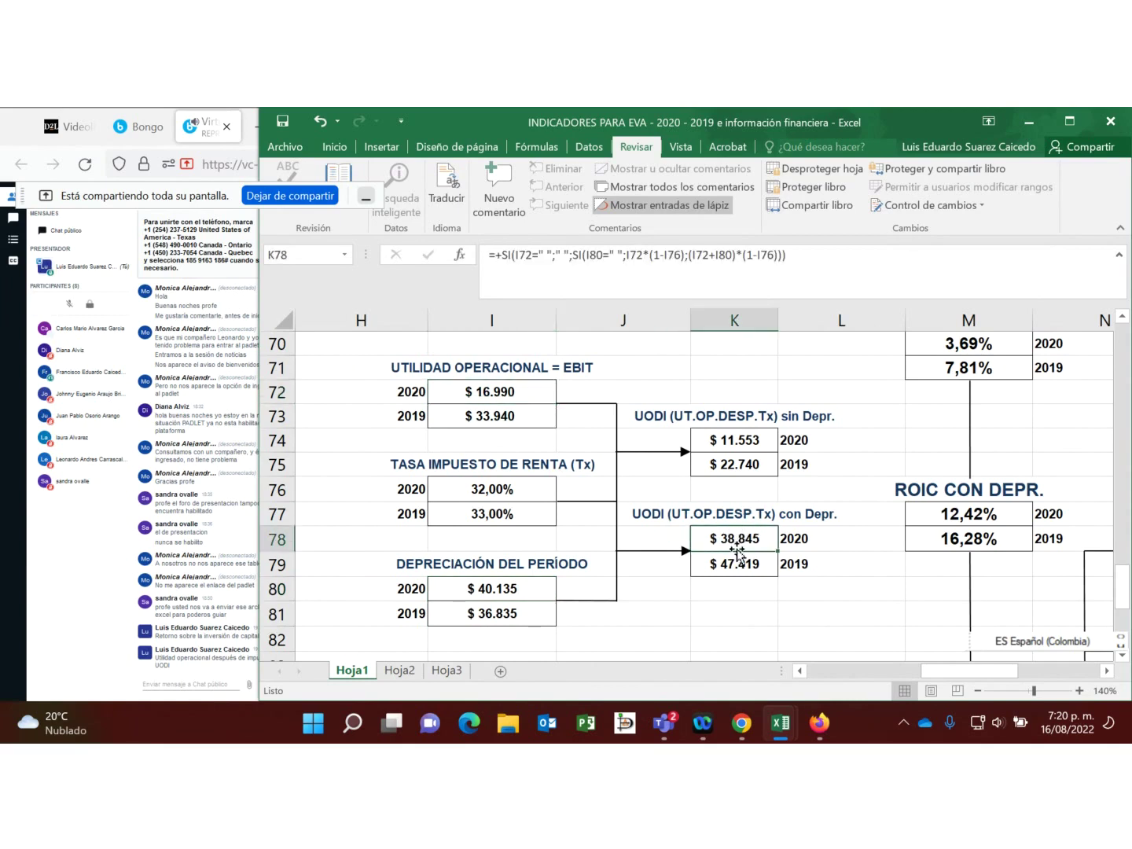
# Step: Trace the 2019 UODI con Depr. in K79 back to its EBIT in I73 and depreciation in I81
pyautogui.click(740, 570)
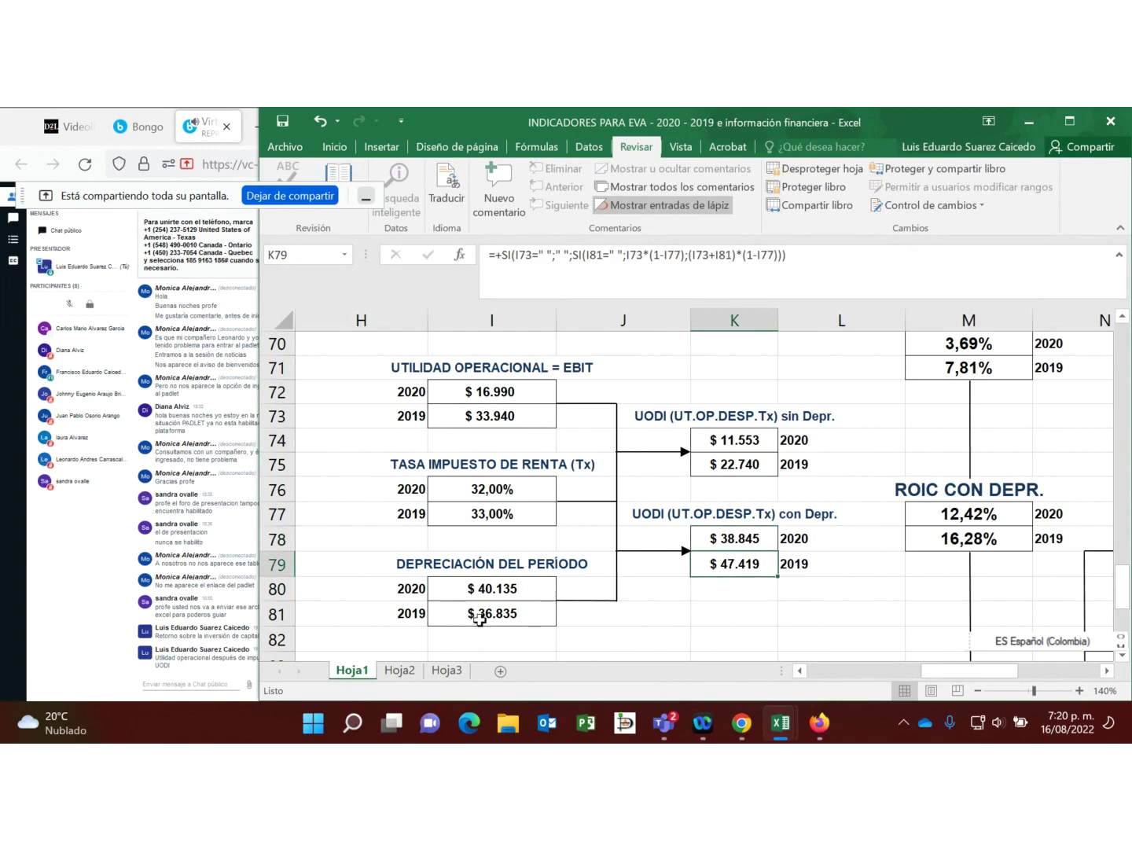
pyautogui.click(501, 419)
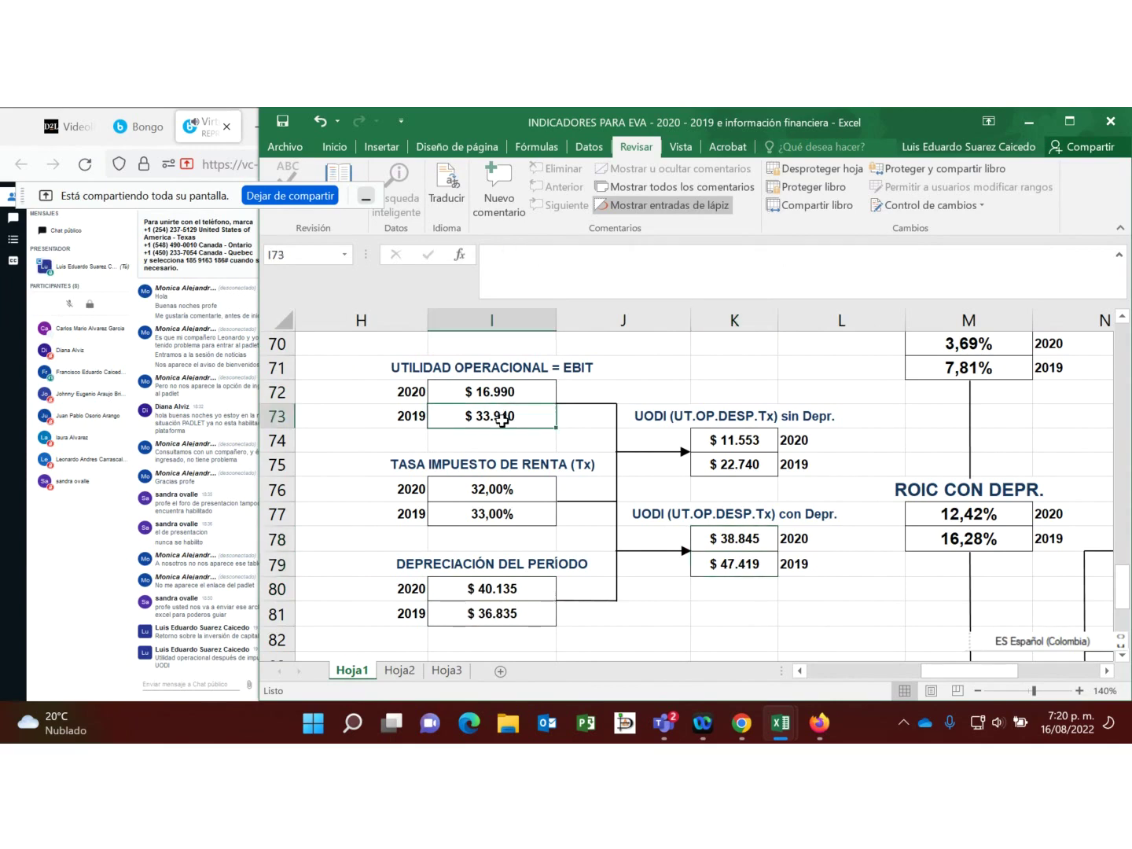
pyautogui.click(495, 613)
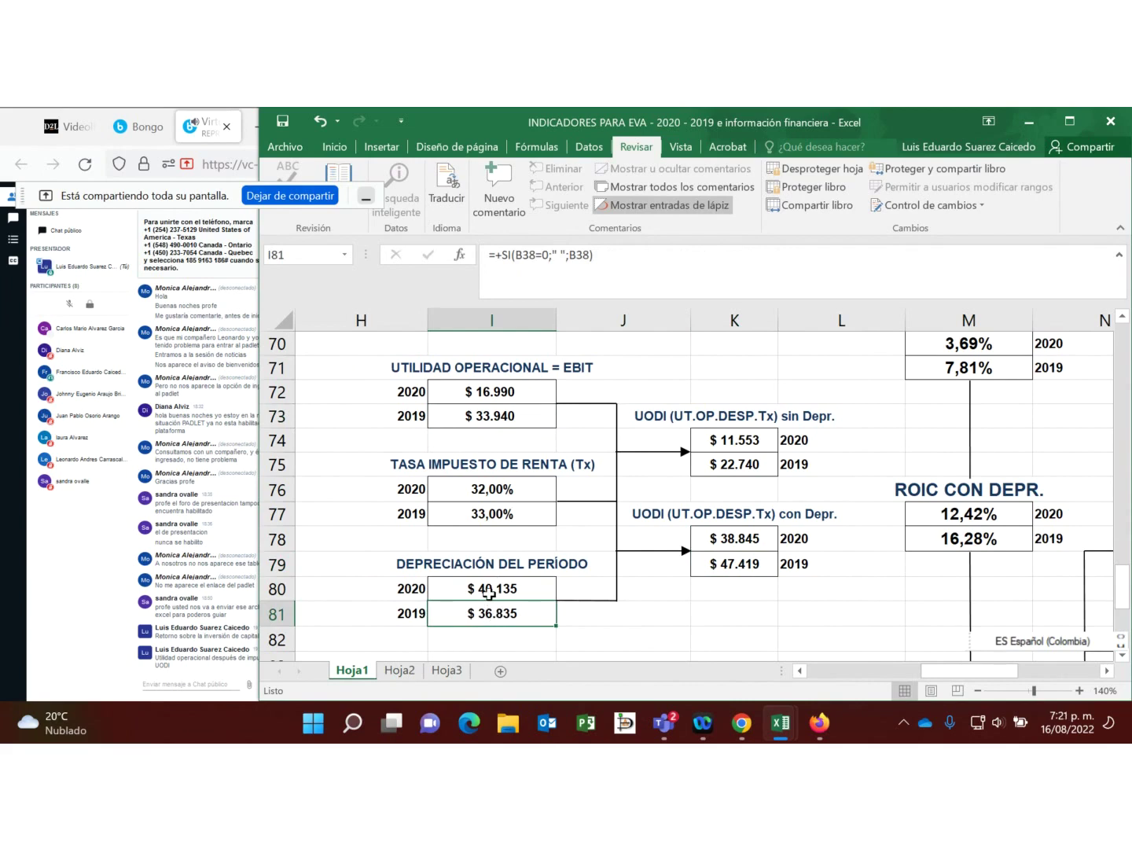
pyautogui.click(723, 570)
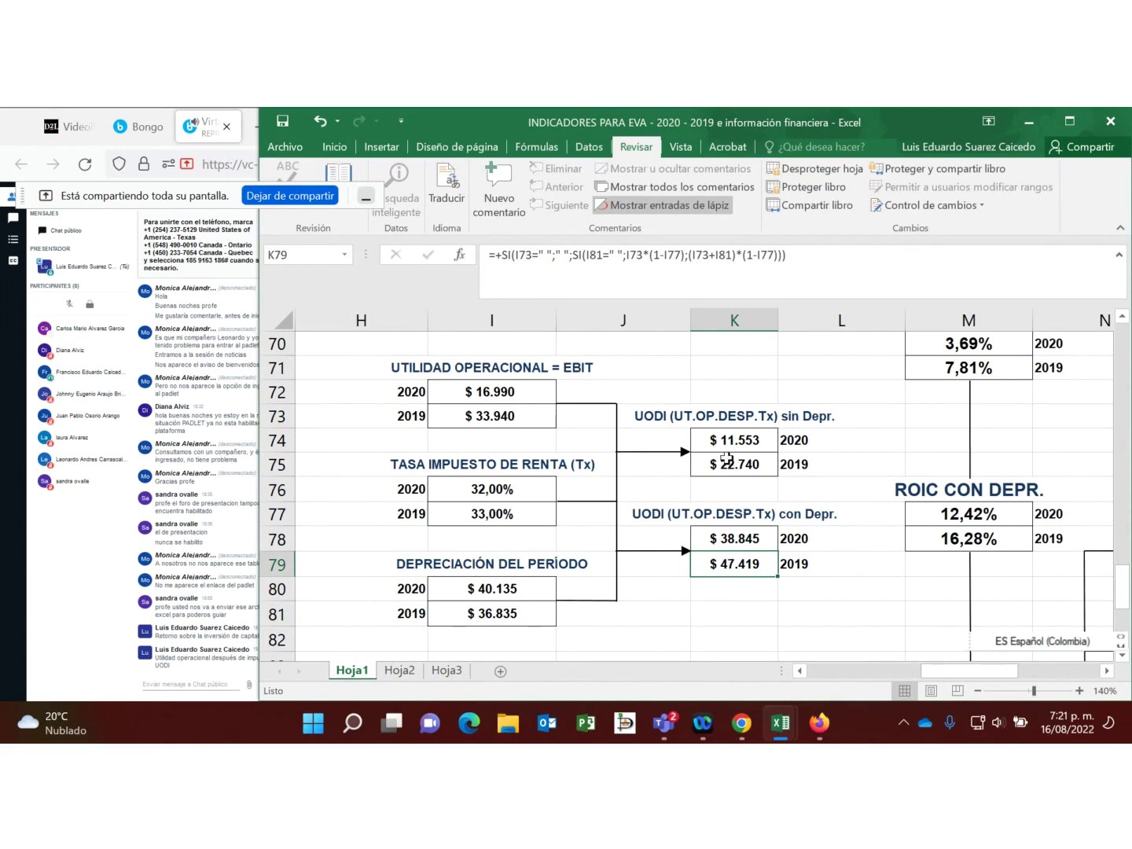
# Step: Compare the ROIC CON DEPR. formulas in M77:M78 with the ROIC SIN DEPR. formulas in M70:M71 for both years
pyautogui.moveTo(943, 673); pyautogui.dragTo(980, 674)
pyautogui.click(698, 542)
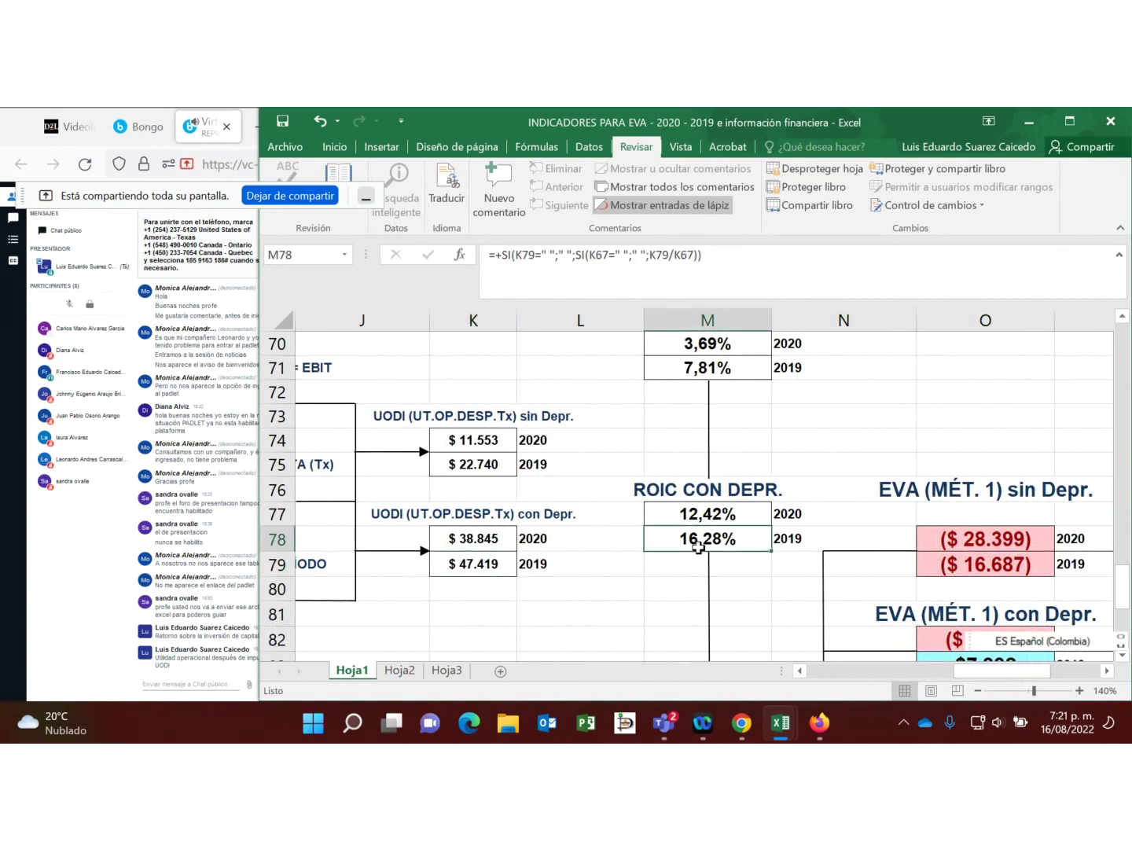
pyautogui.click(700, 519)
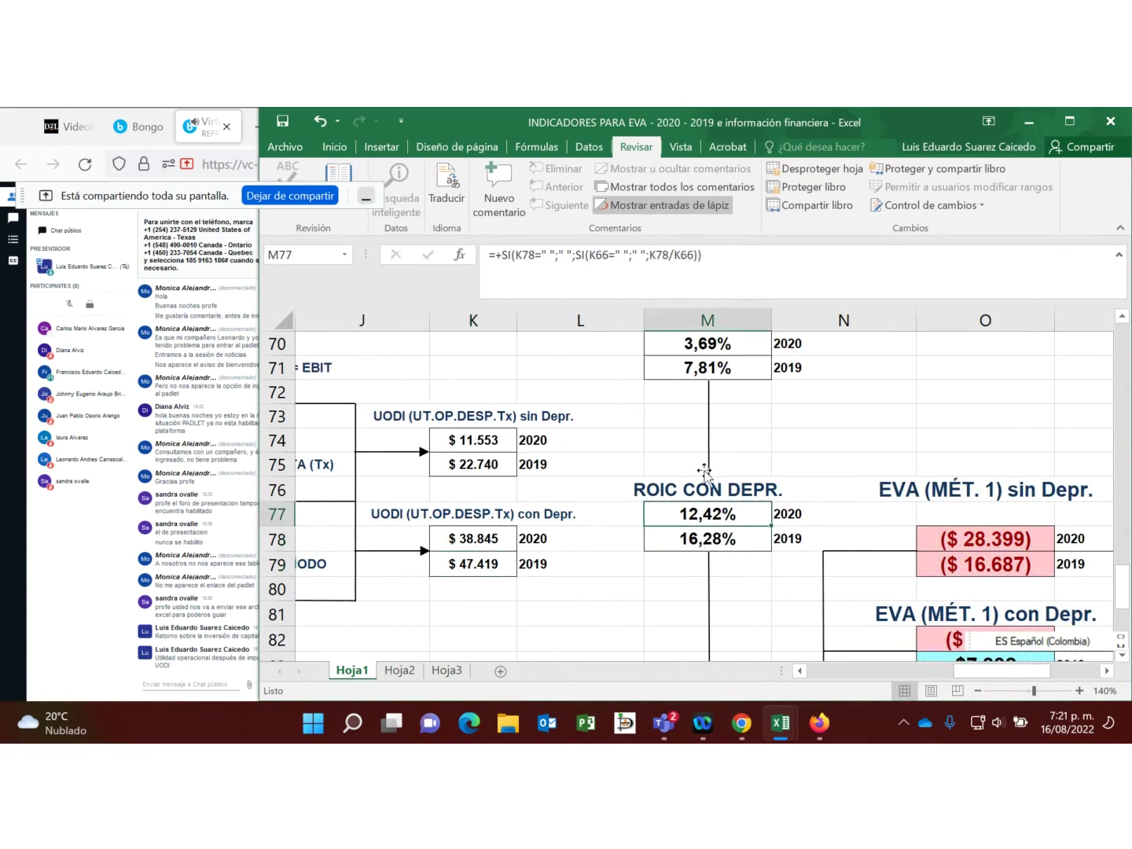
pyautogui.click(711, 366)
pyautogui.click(711, 343)
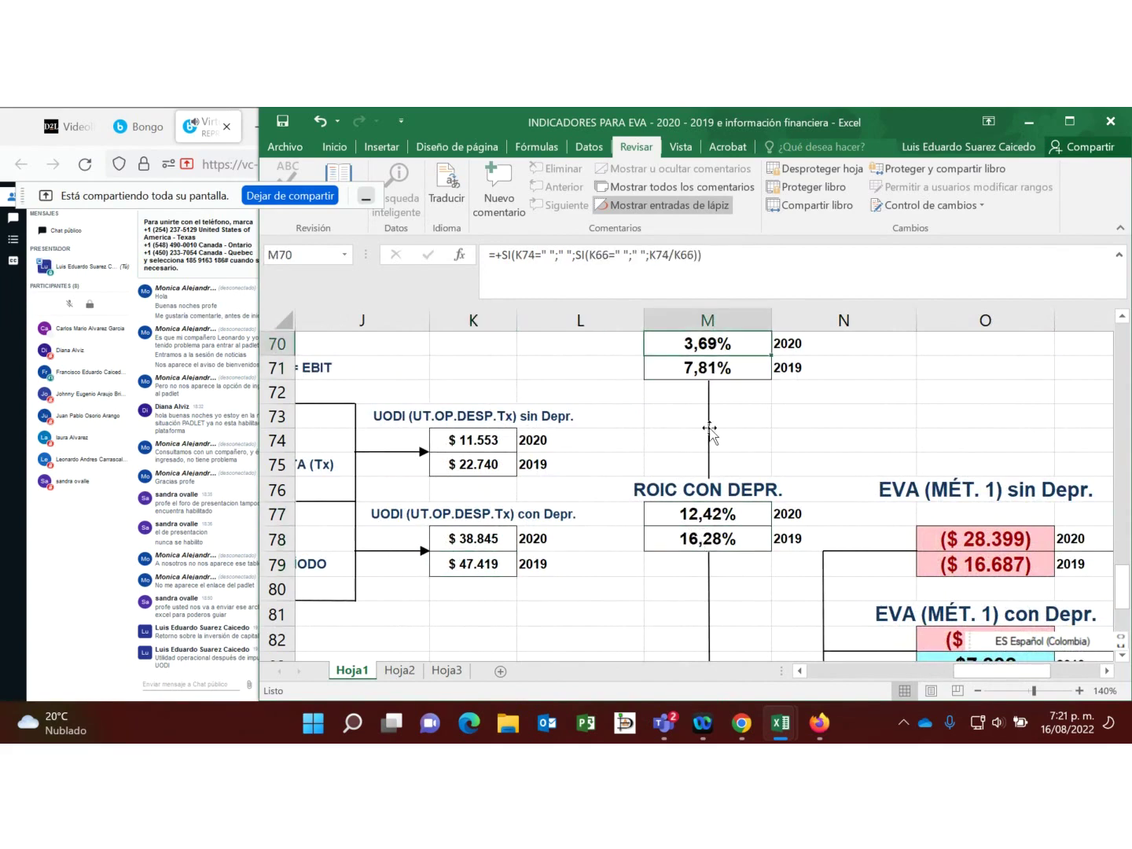
pyautogui.scroll(1, 711, 431)
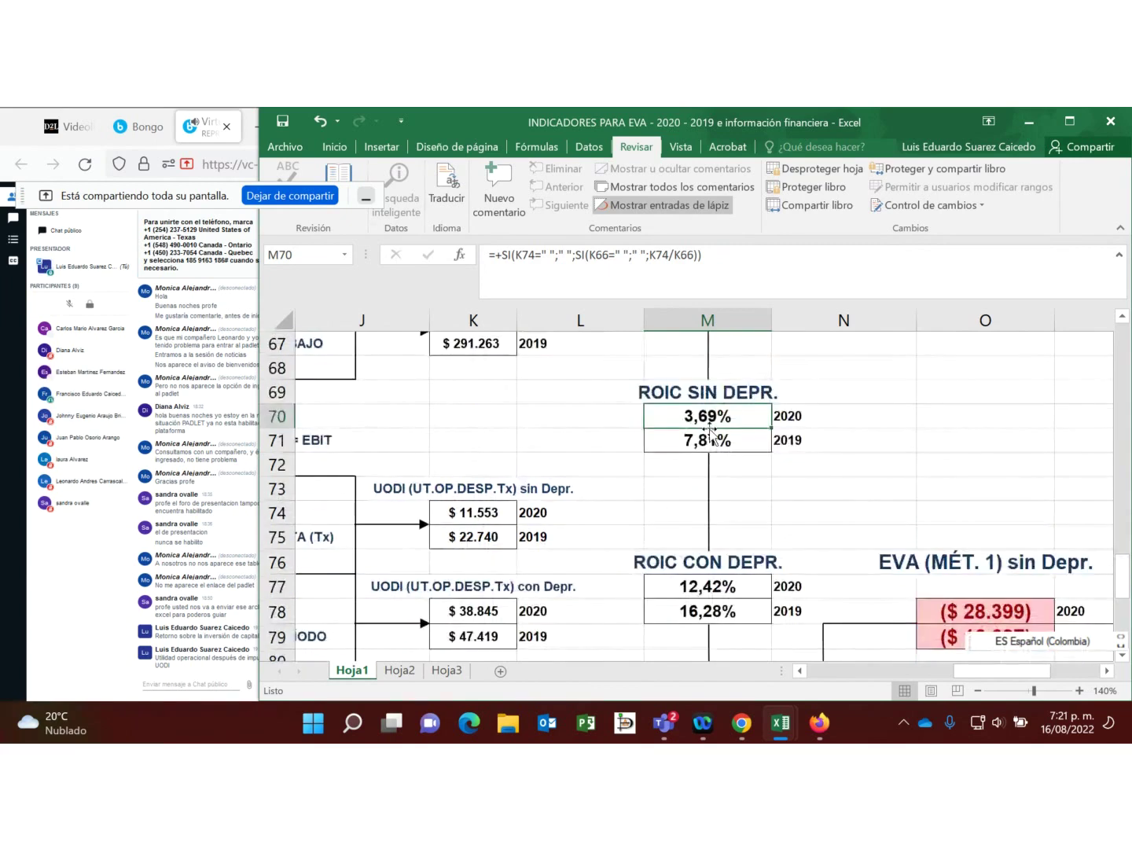
pyautogui.scroll(-1, 711, 428)
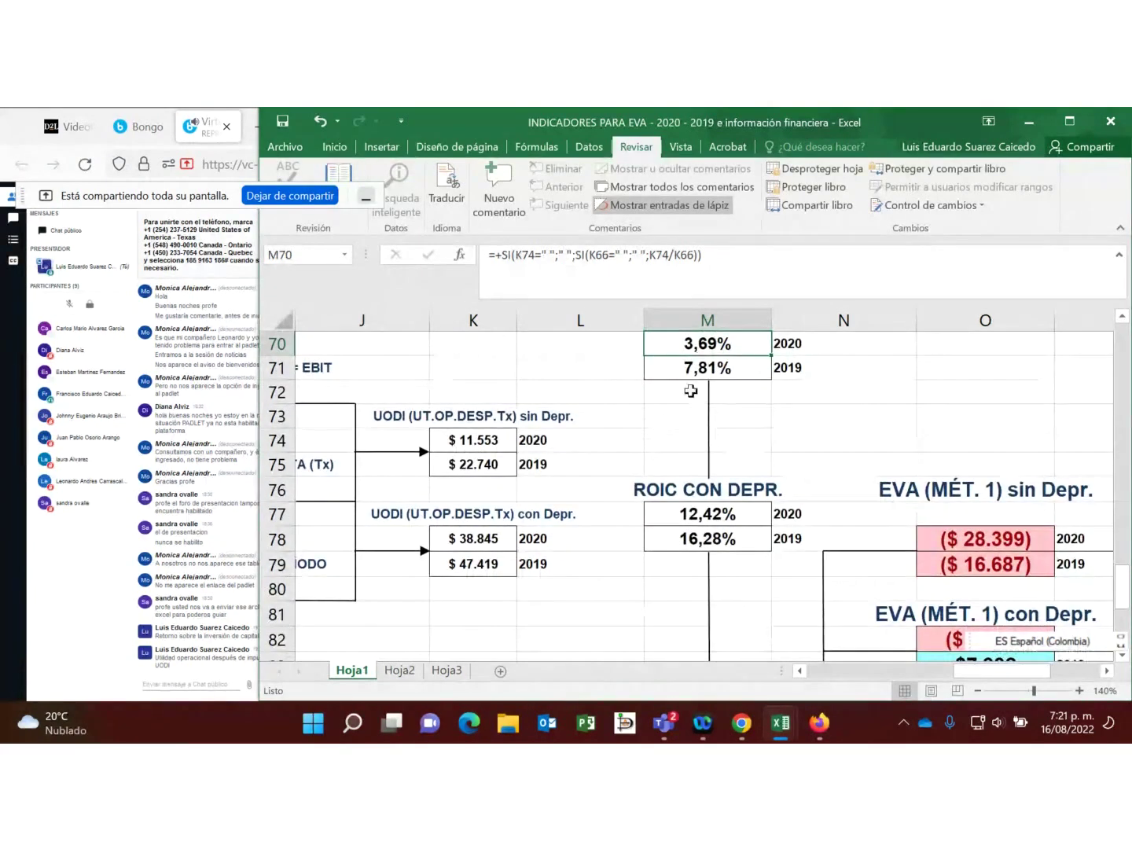
# Step: Examine how the ROIC SIN DEPR. and ROIC CON DEPR. blocks lead into the EVA (MÉT. 1) results sin and con Depr
pyautogui.scroll(-1, 684, 413)
pyautogui.scroll(-1, 683, 413)
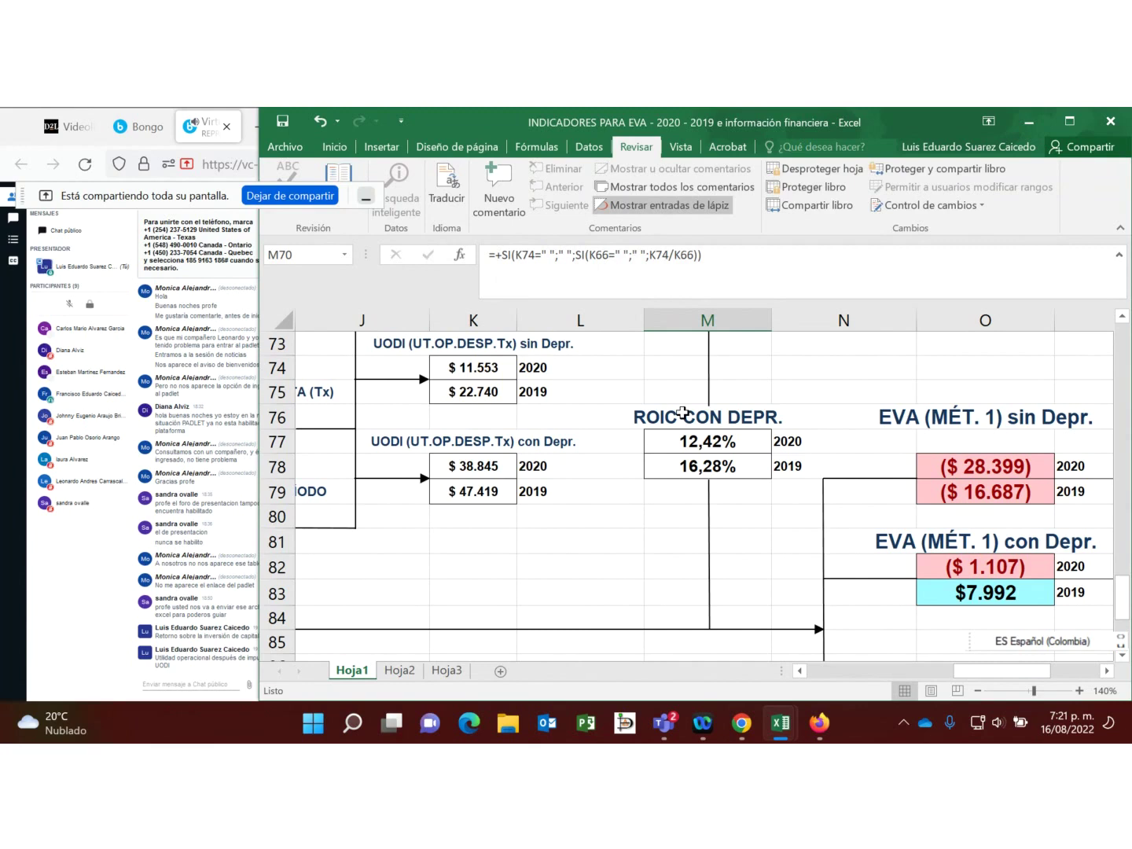
pyautogui.click(793, 507)
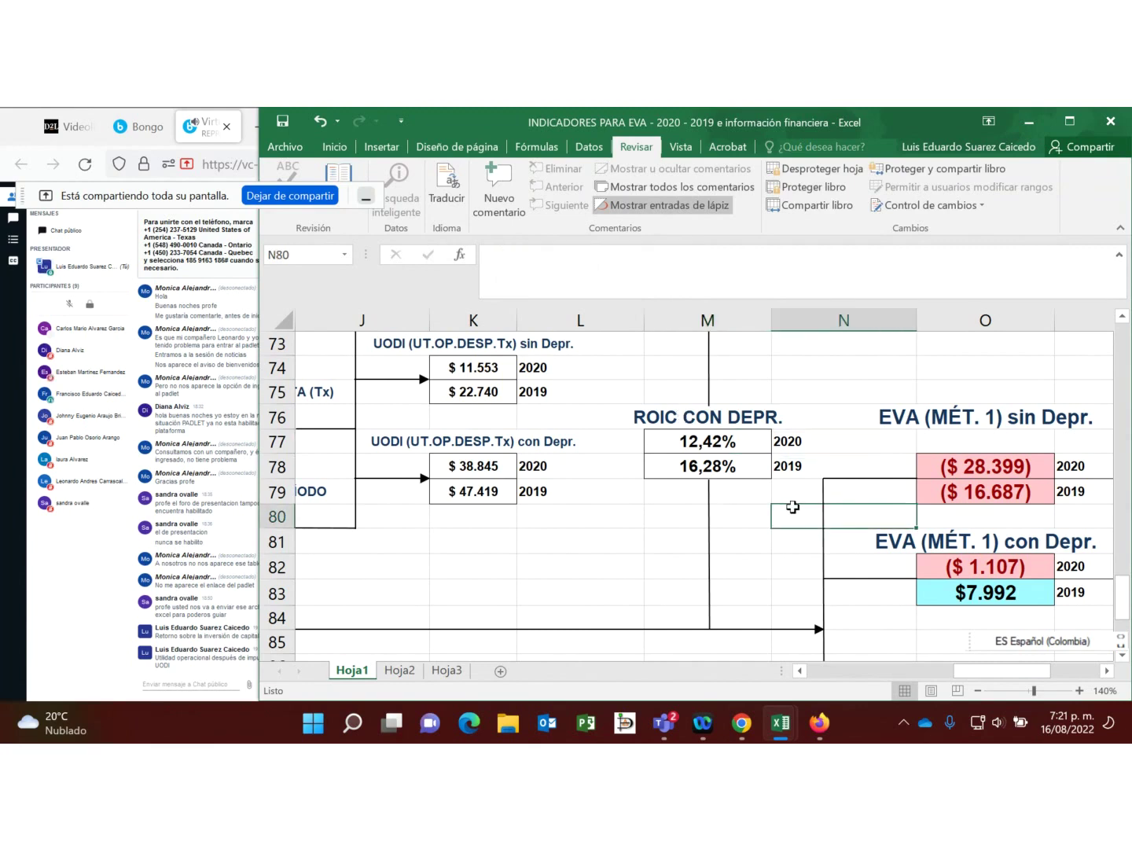
pyautogui.scroll(-1, 793, 507)
pyautogui.scroll(1, 584, 442)
pyautogui.scroll(3, 575, 494)
pyautogui.scroll(-1, 616, 429)
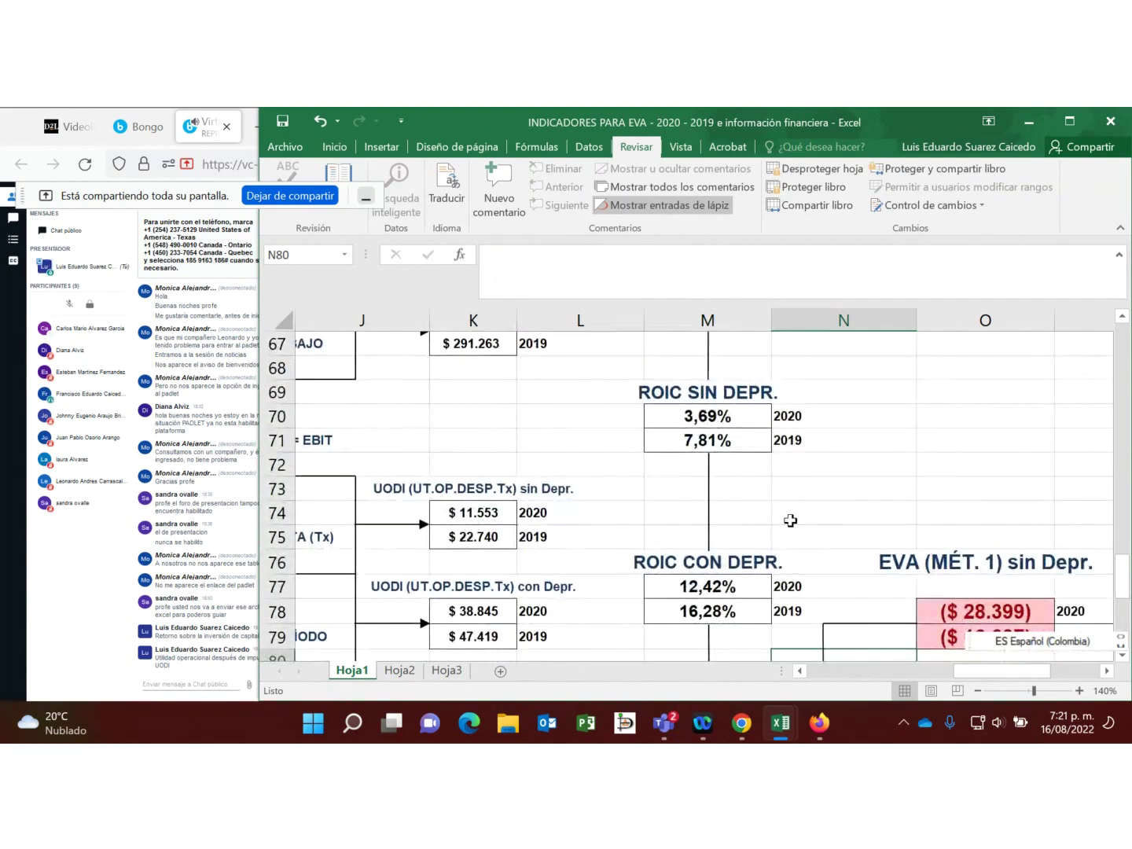
pyautogui.scroll(-1, 790, 521)
pyautogui.scroll(-2, 839, 568)
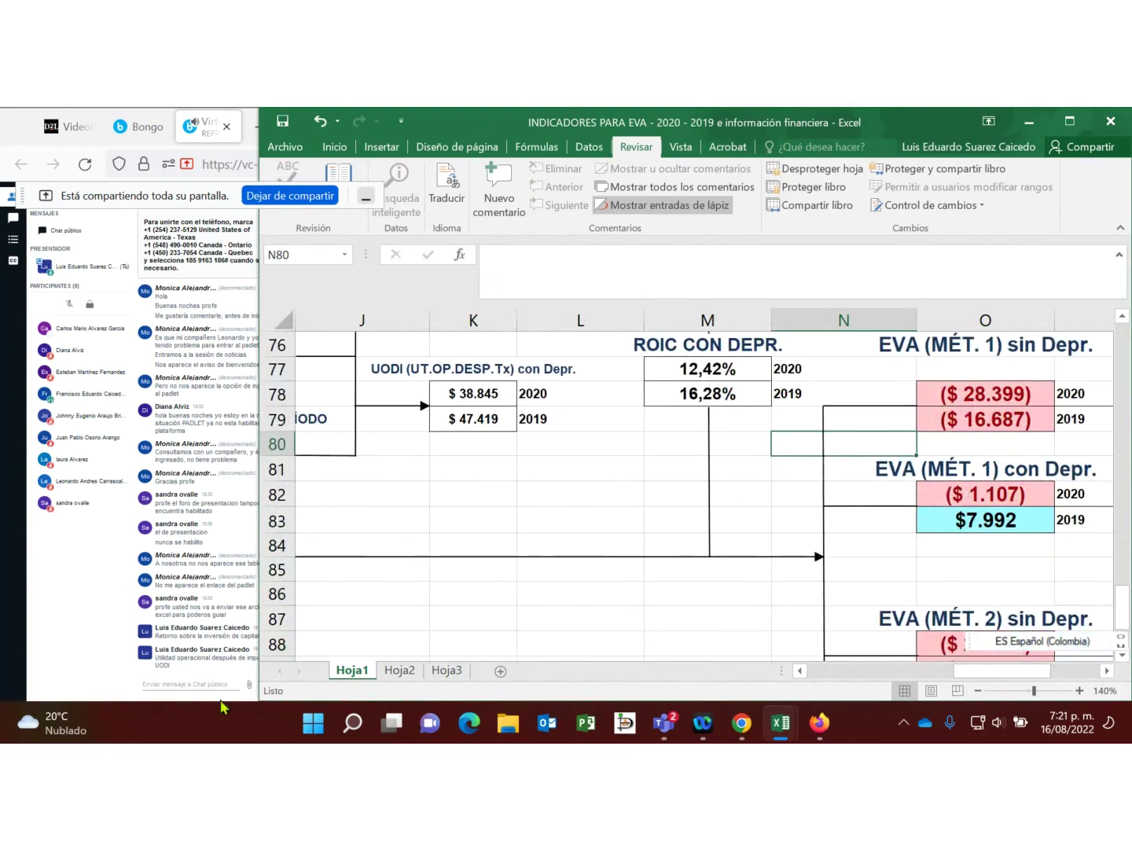
# Step: Switch to the Bongo meeting and send "EVA = Capital invertido operación x (ROIC - WACC)" in the public chat
pyautogui.click(188, 683)
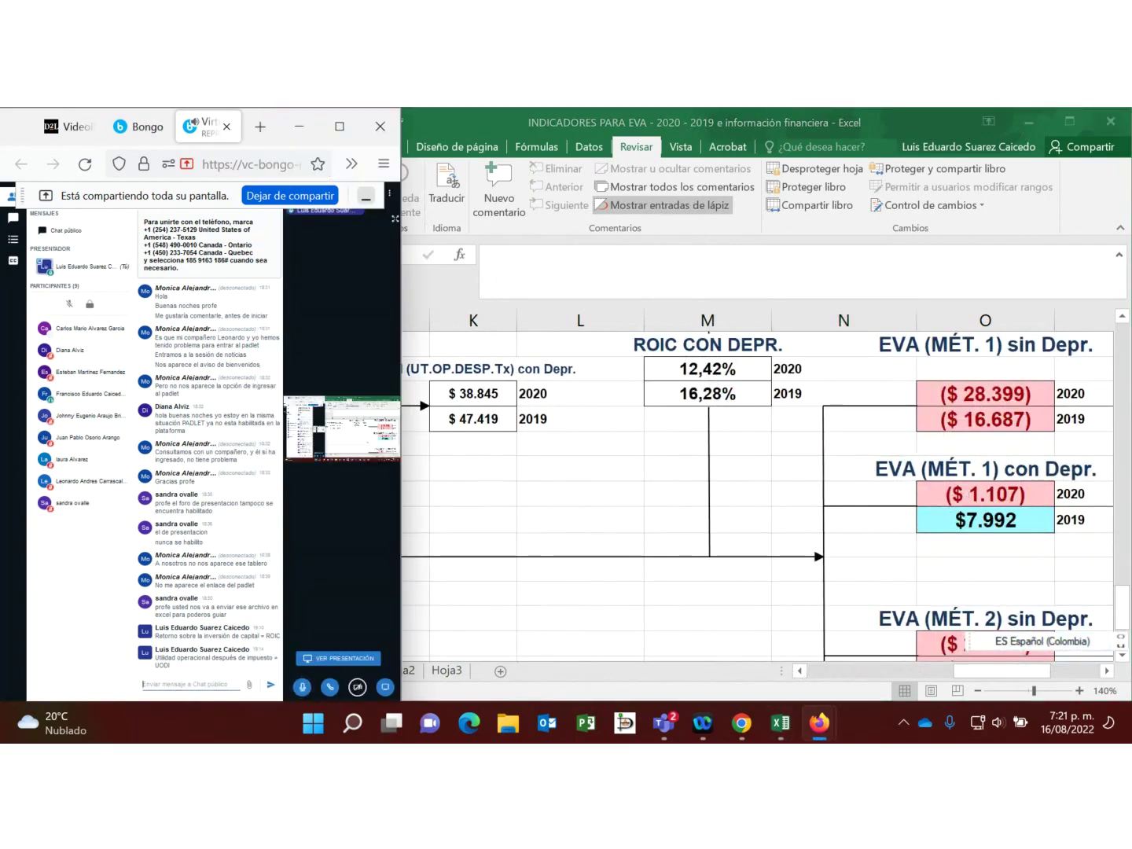
pyautogui.write('EVA = Capital invertido operación')
pyautogui.write('x ')
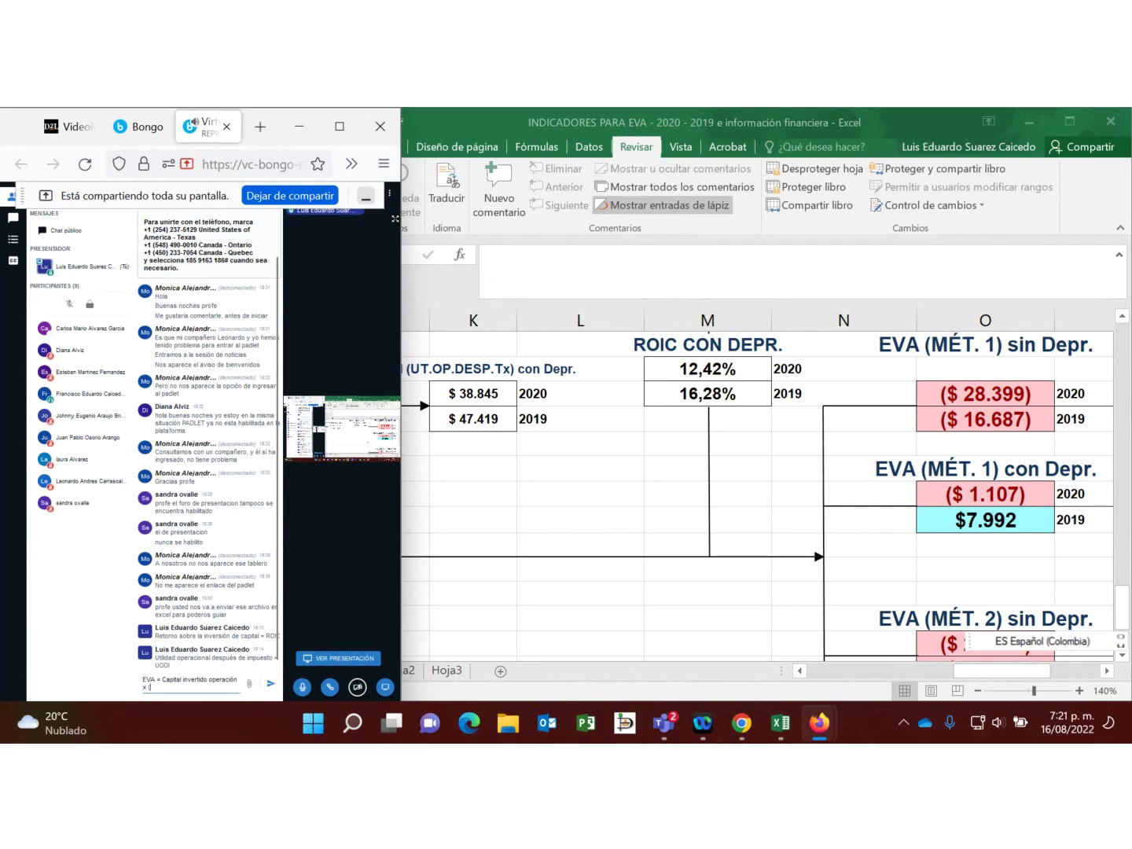
pyautogui.write('(ROIC - WACC')
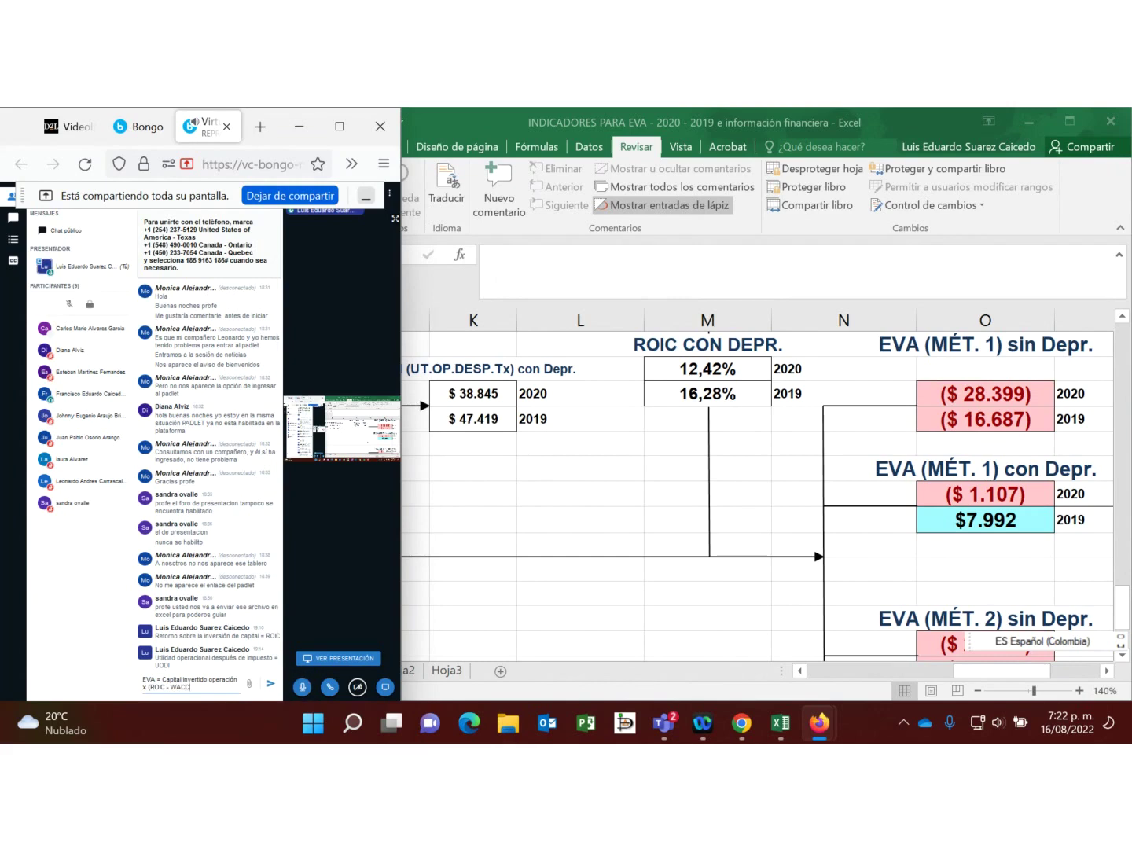
pyautogui.press('Return')
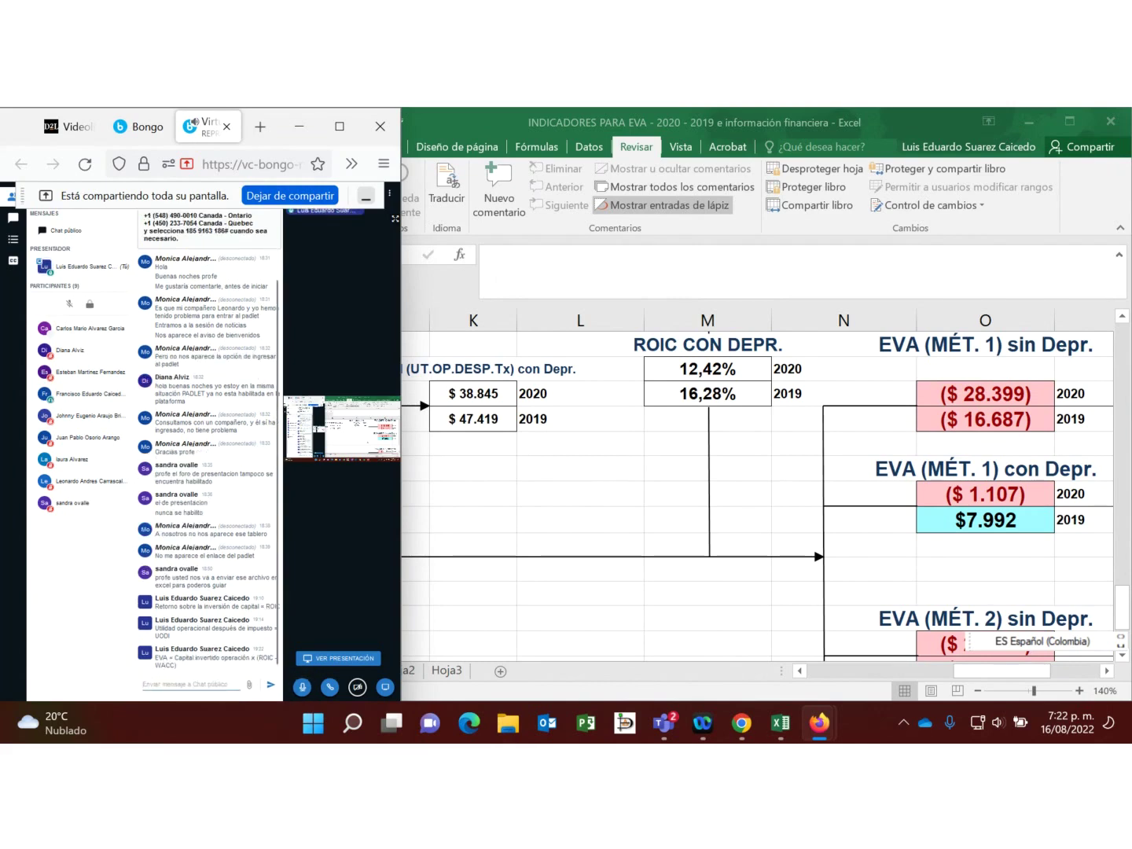
# Step: Return to the Excel workbook and inspect the EVA (MÉT. 1) formulas in O78 (2020 sin Depr.) and O83 (2019 con Depr.)
pyautogui.click(1021, 393)
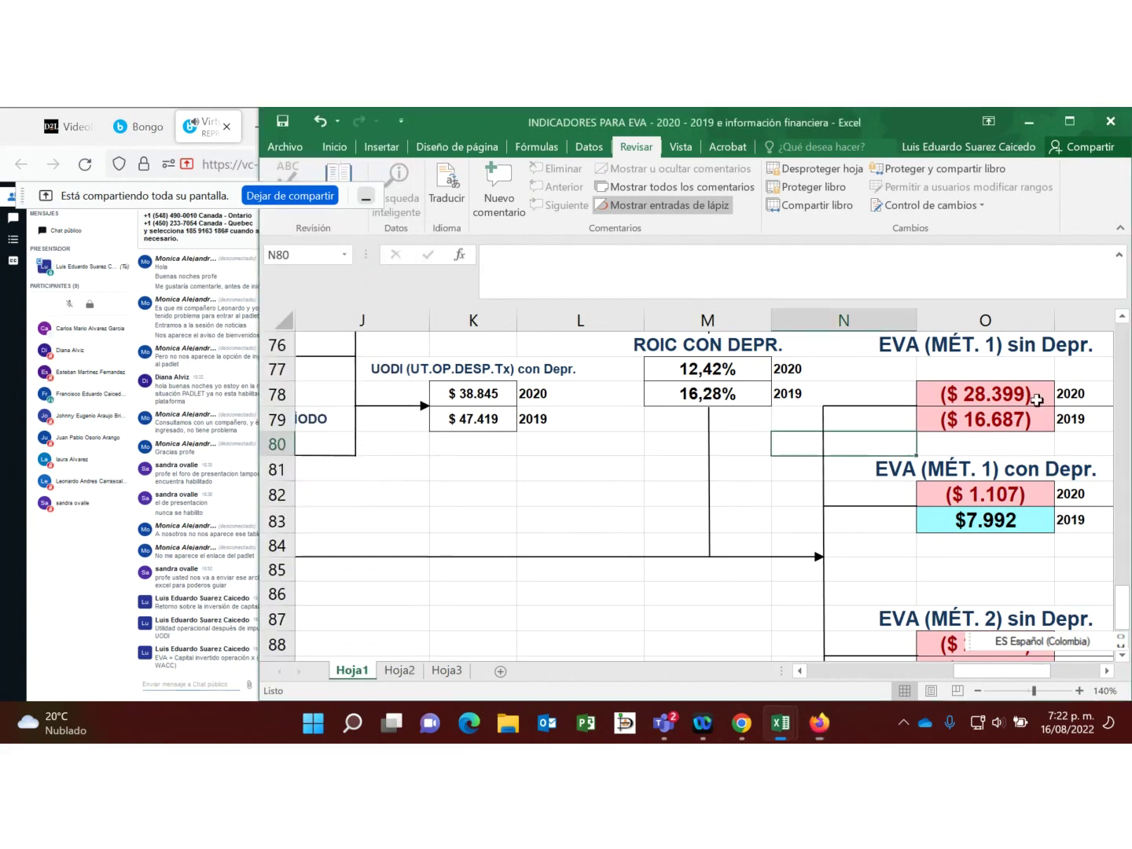
pyautogui.scroll(1, 994, 420)
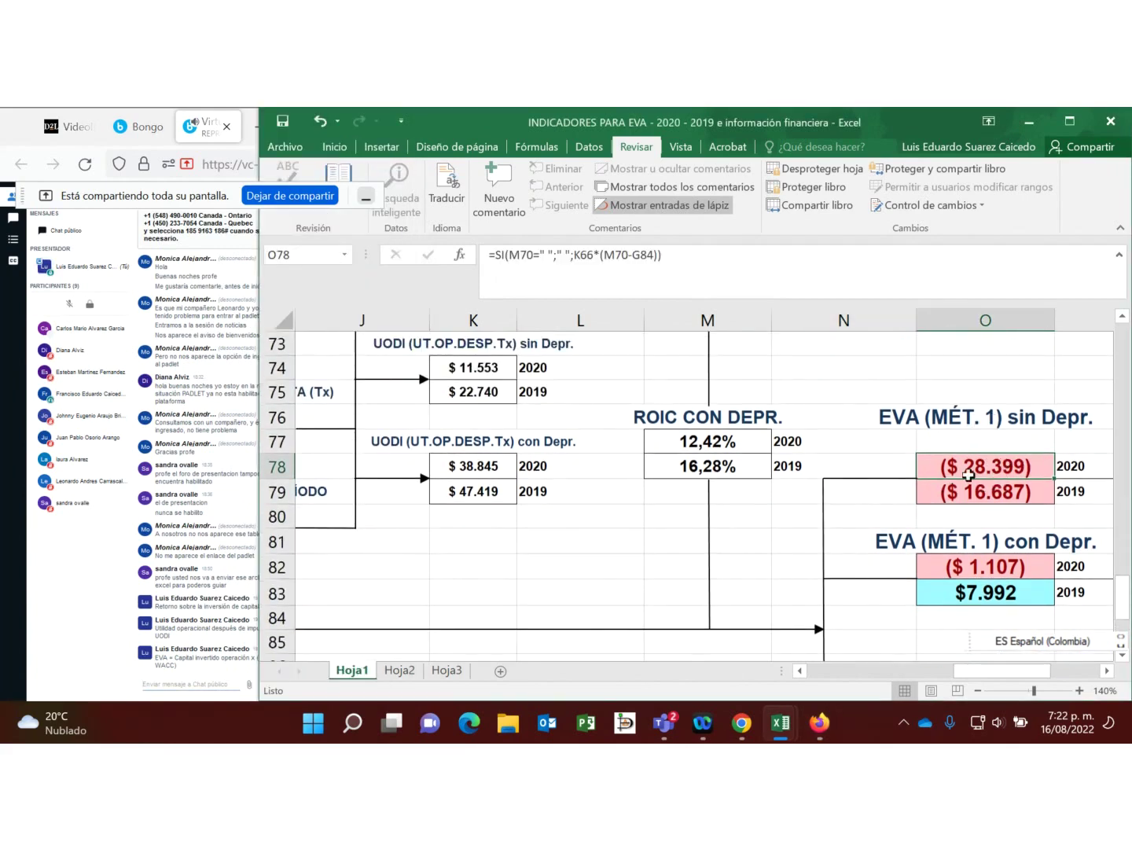
pyautogui.moveTo(1033, 684); pyautogui.dragTo(1091, 681)
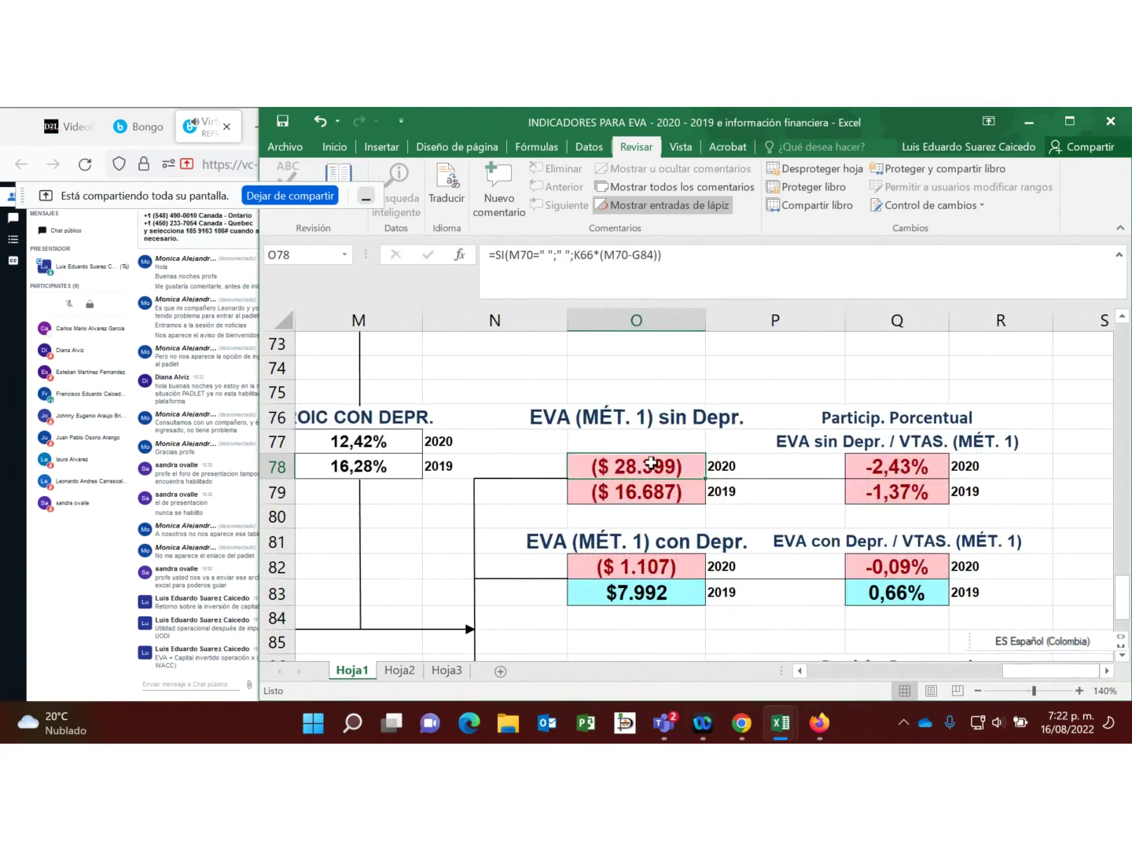
pyautogui.click(651, 595)
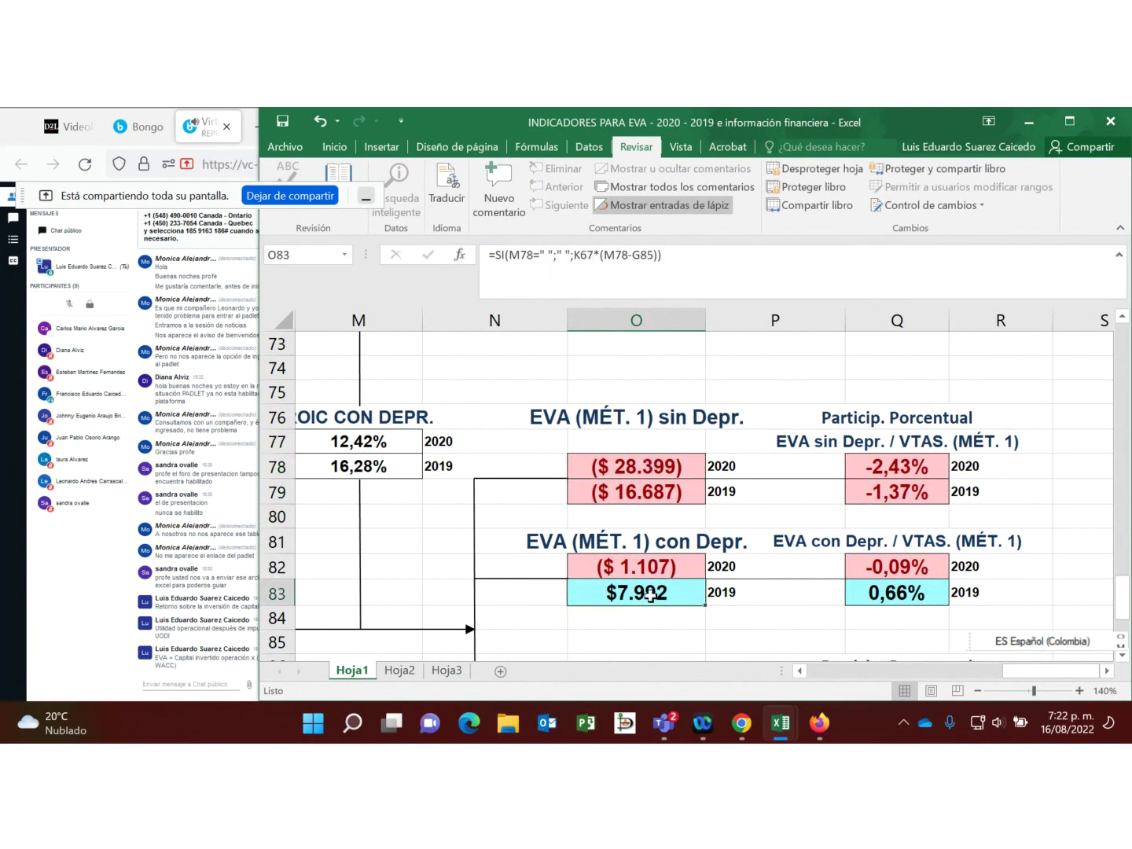
pyautogui.scroll(-1, 651, 595)
pyautogui.scroll(1, 651, 596)
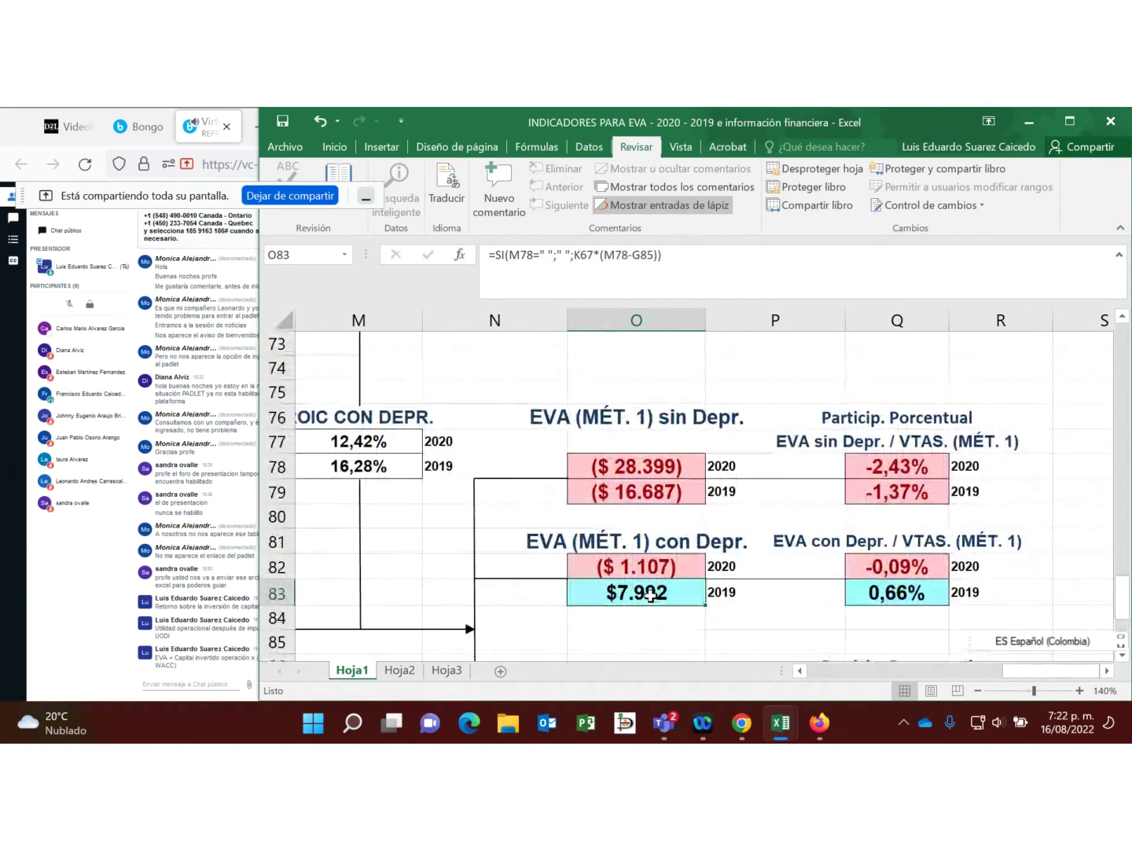
# Step: Compare the 2020 EVA (MÉT. 1) sin Depr. in O78 with the con Depr. results in O82:O83, including the block headings in O76 and O81
pyautogui.click(689, 463)
pyautogui.click(669, 564)
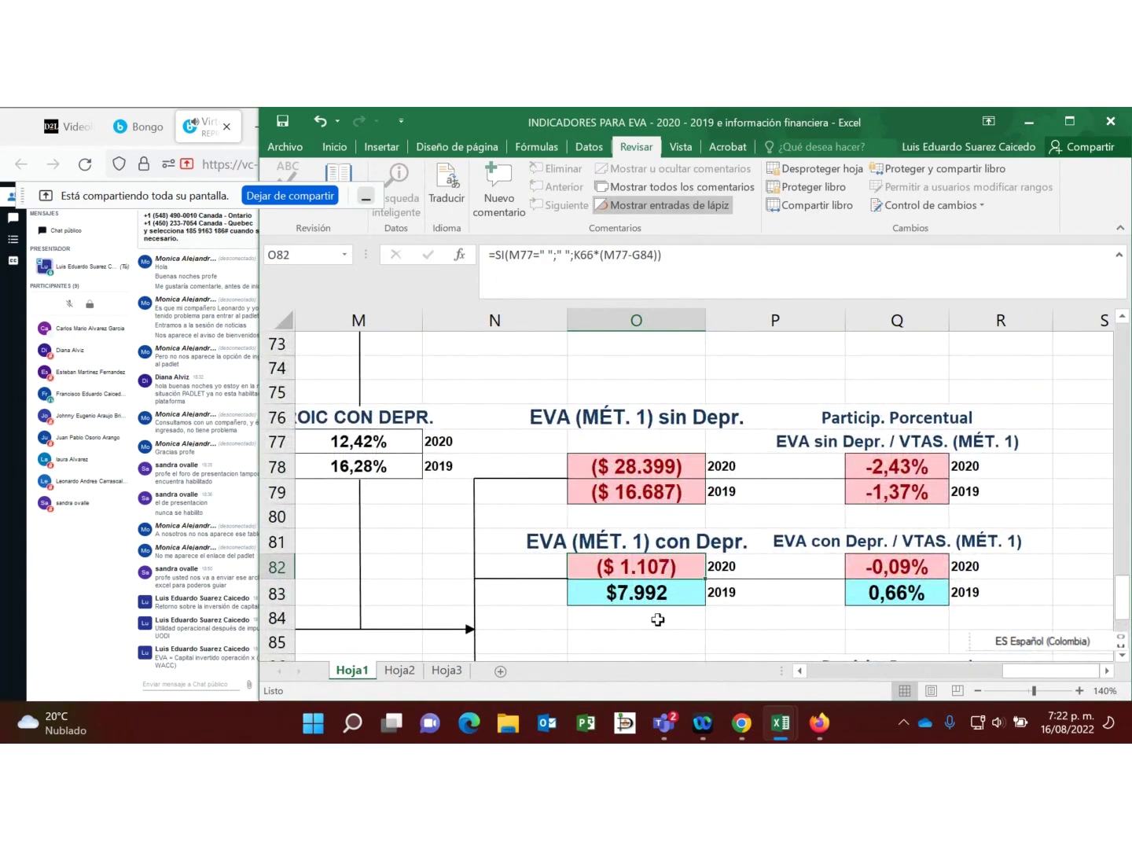
pyautogui.click(690, 596)
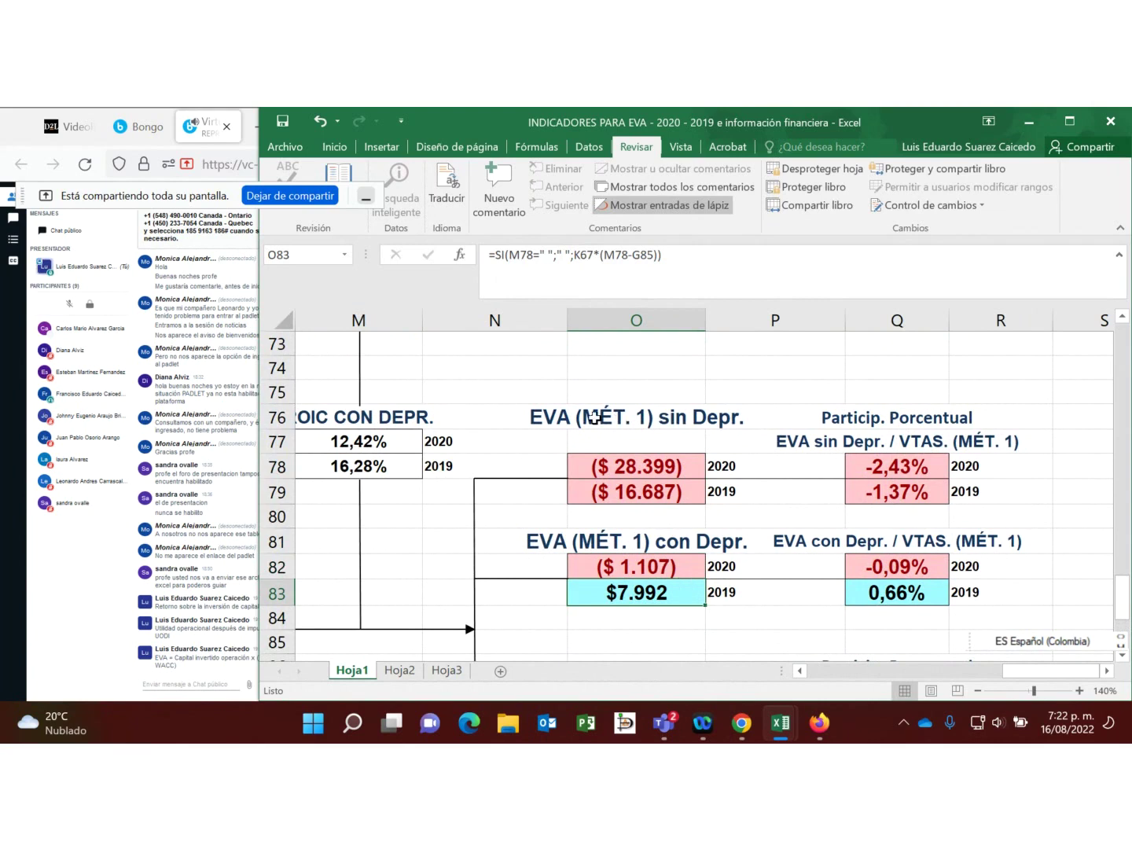
pyautogui.click(685, 418)
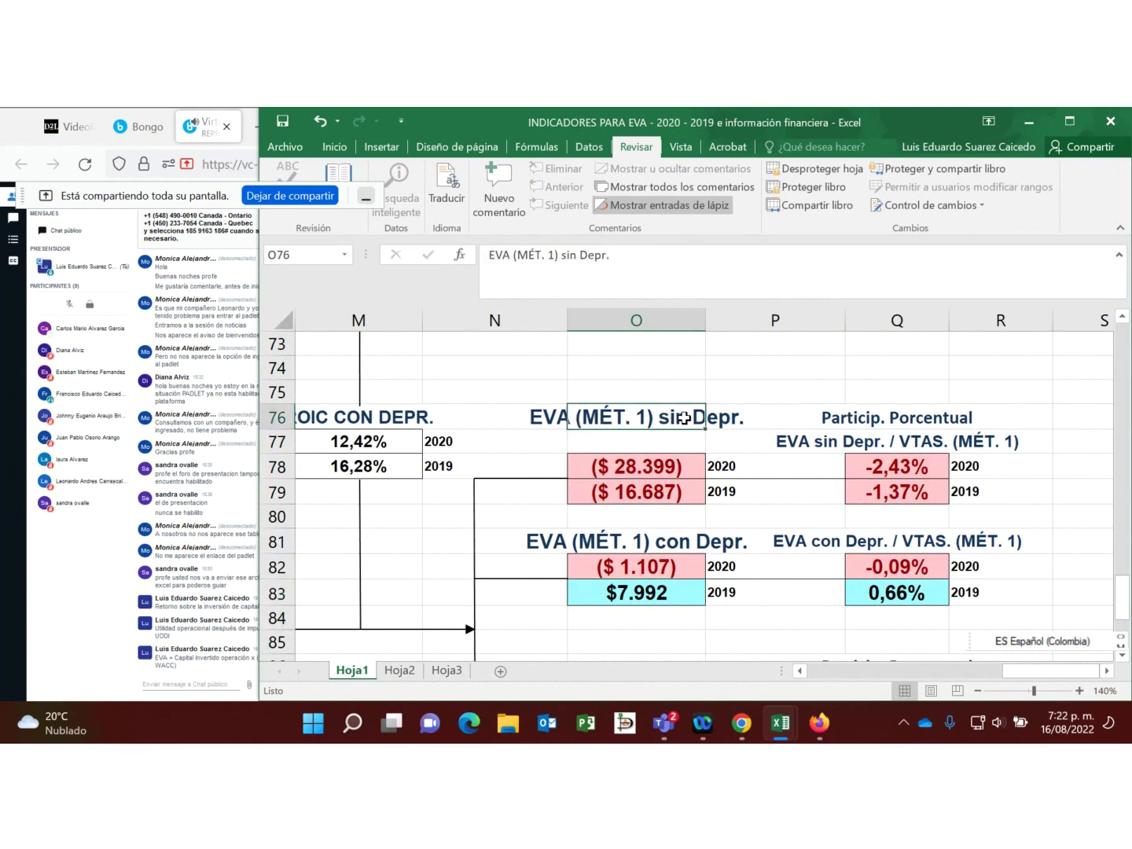
pyautogui.click(532, 540)
pyautogui.click(606, 545)
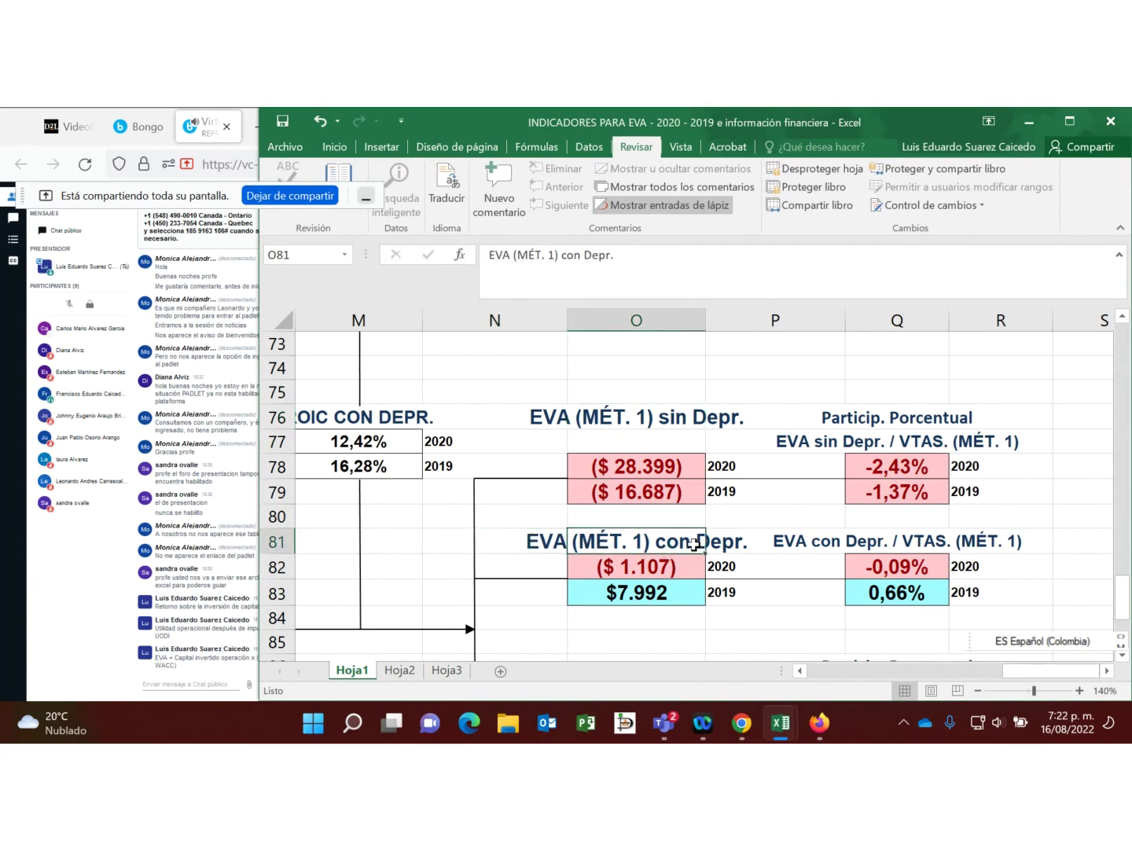
# Step: Check the 2020 EVA (MÉT. 1) sin Depr. formula in O78 against the EVA formula in the Bongo chat and return to Excel
pyautogui.click(660, 470)
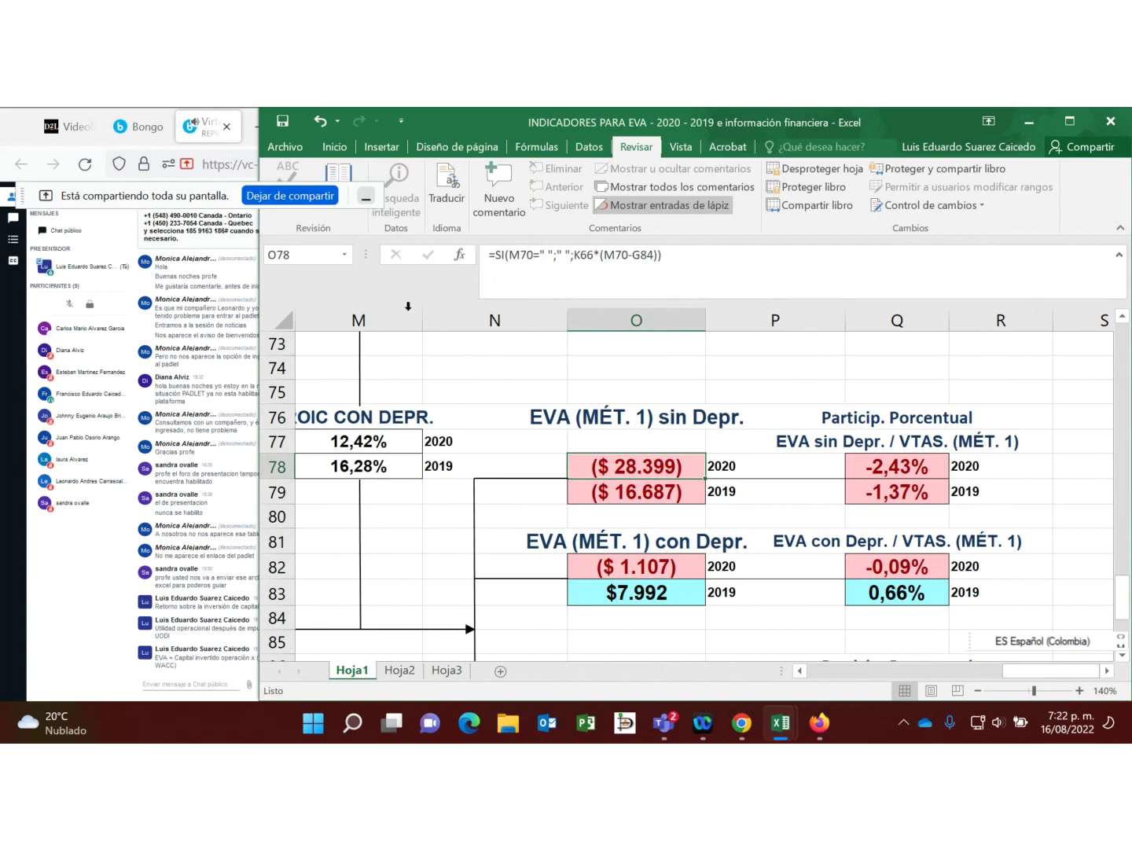
pyautogui.click(219, 680)
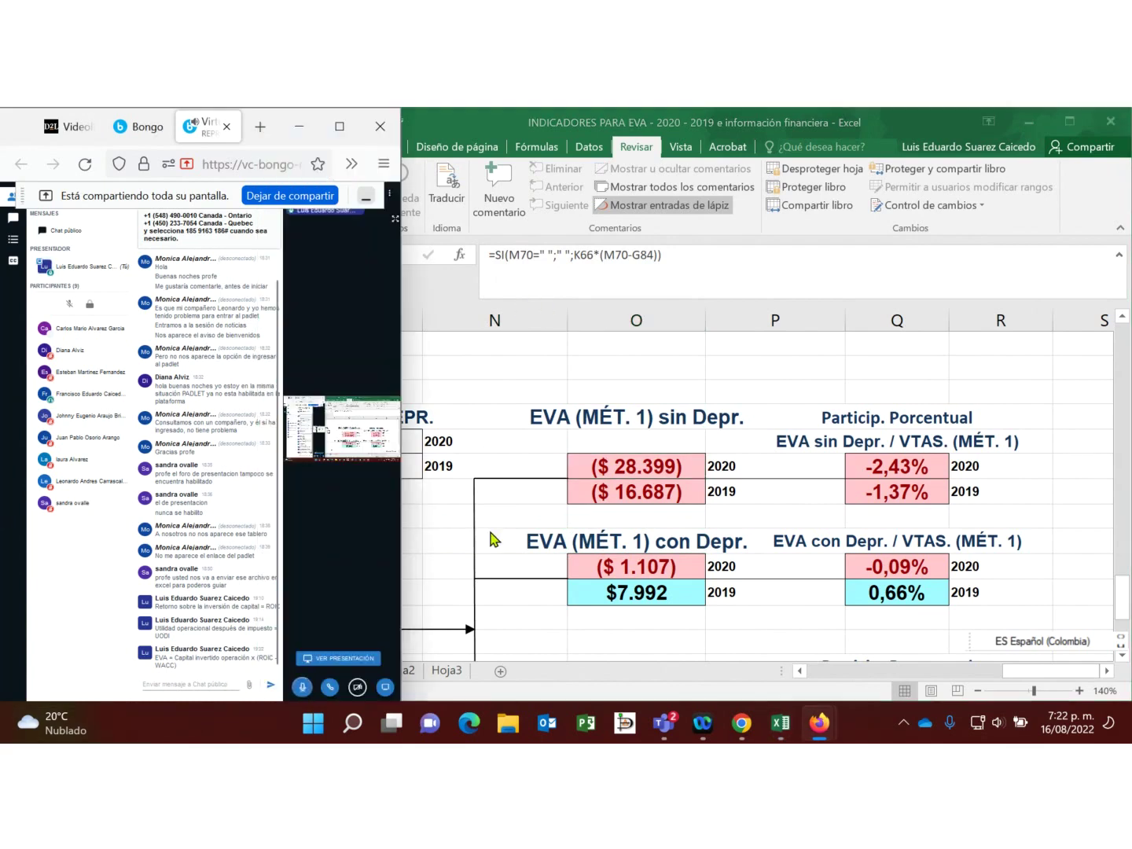
pyautogui.hotkey('alt', 'Tab')
pyautogui.click(397, 377)
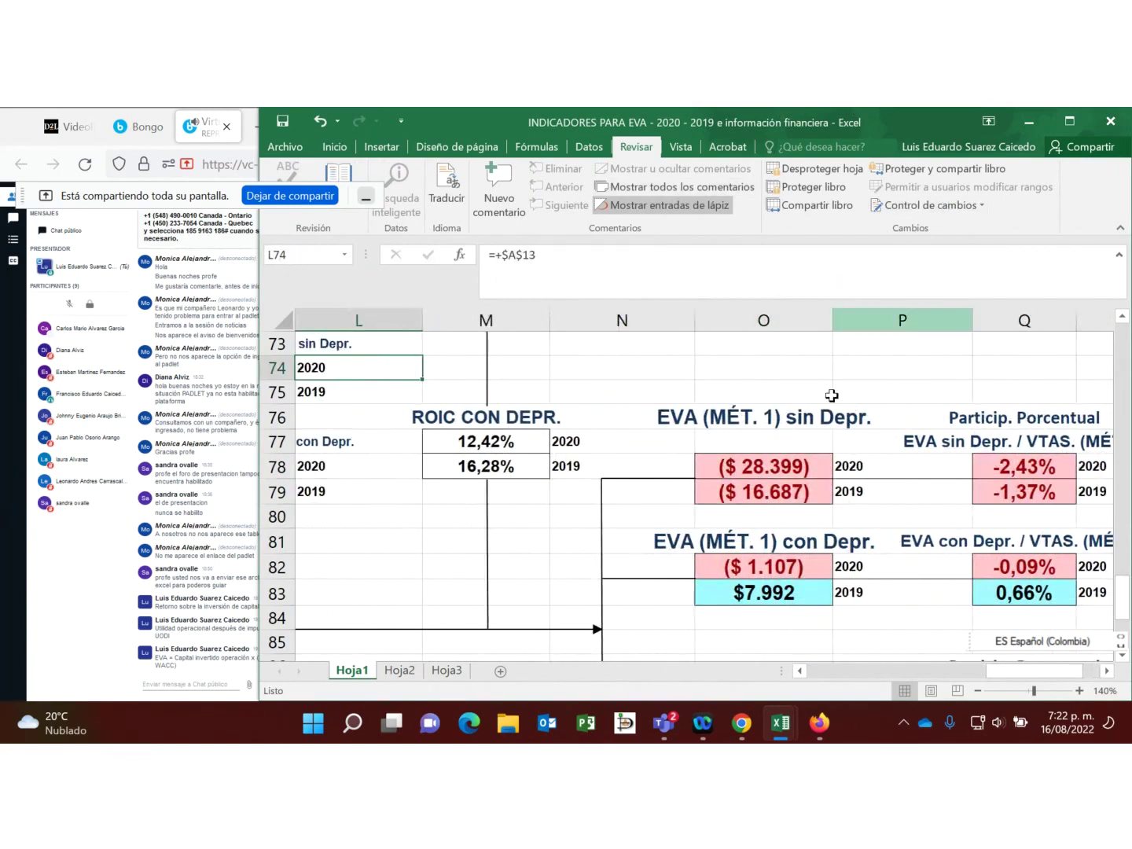
# Step: Trace the 2020 EVA (MÉT. 1) sin Depr. in O78 back to its 2020 ROIC SIN DEPR. input in M70
pyautogui.click(756, 465)
pyautogui.scroll(1, 685, 346)
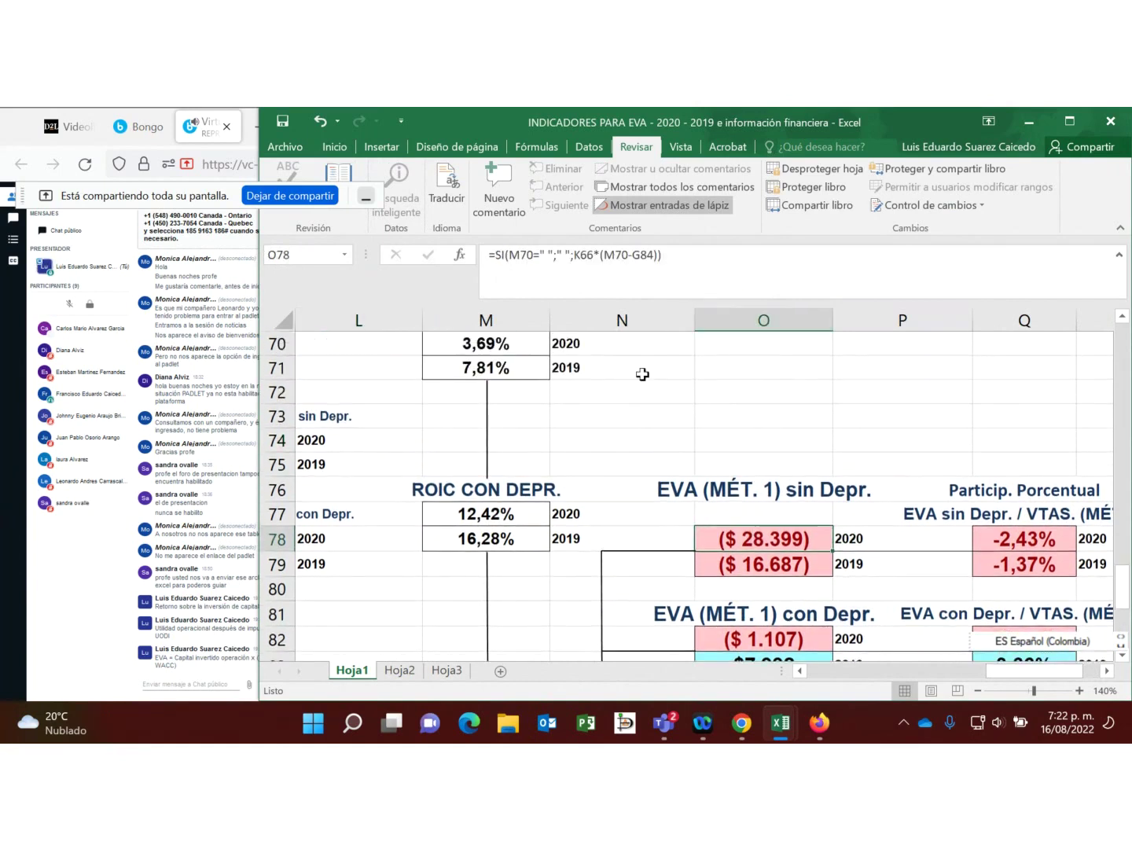
pyautogui.scroll(1, 641, 375)
pyautogui.click(519, 419)
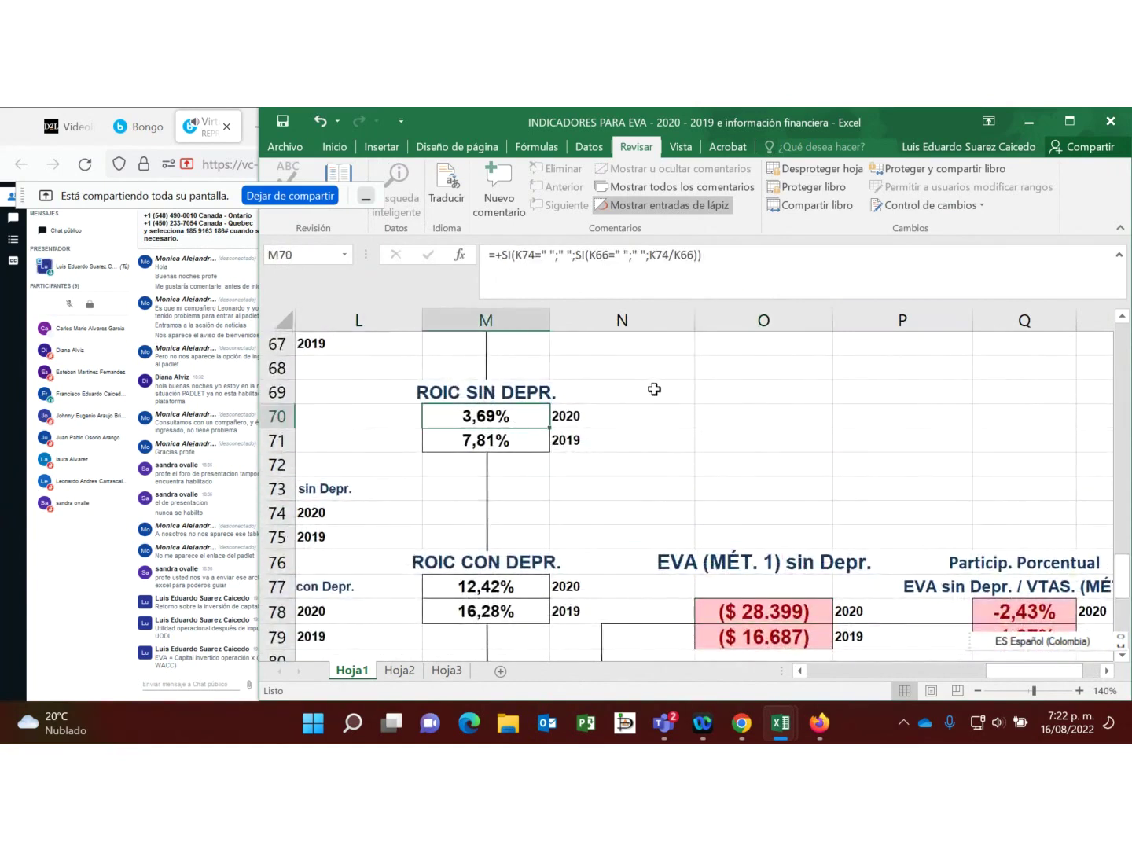
# Step: Relate the ROIC CON DEPR. block headed in M76 to the 2020 EVA (MÉT. 1) con Depr. formula in O82
pyautogui.scroll(-1, 656, 389)
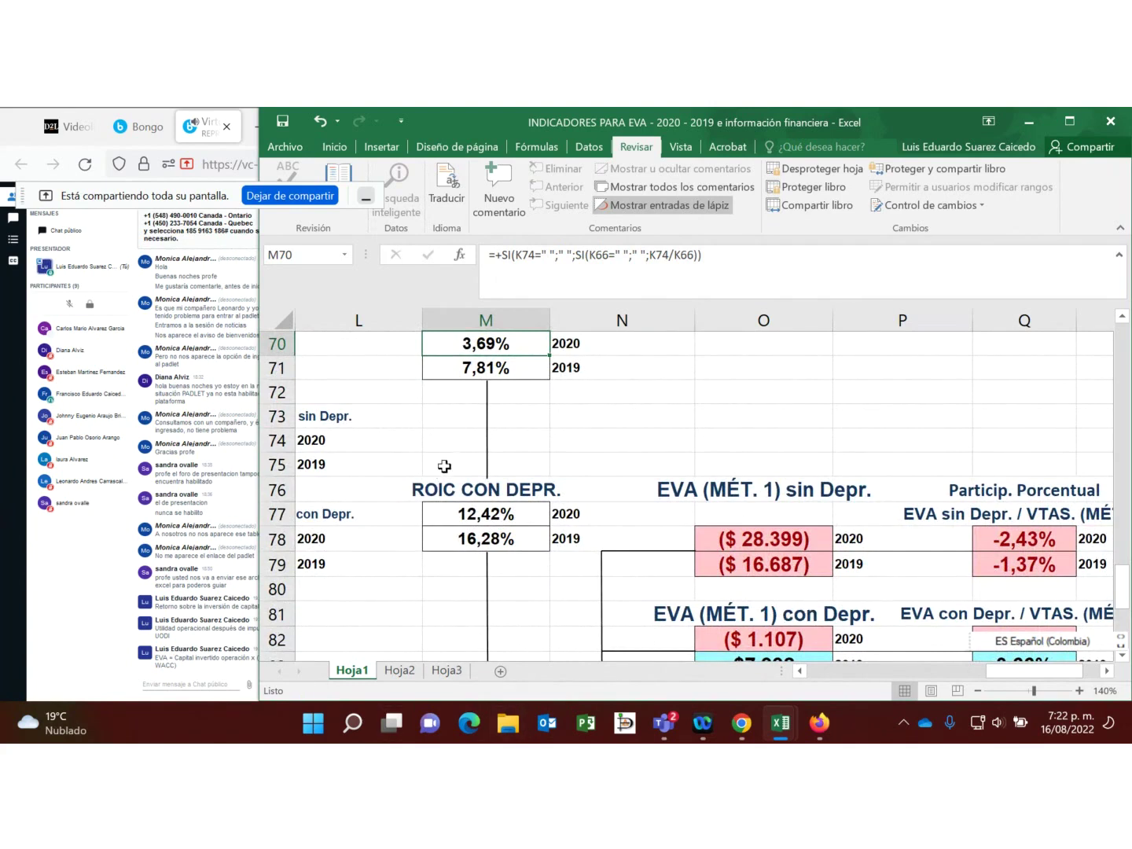
pyautogui.click(438, 489)
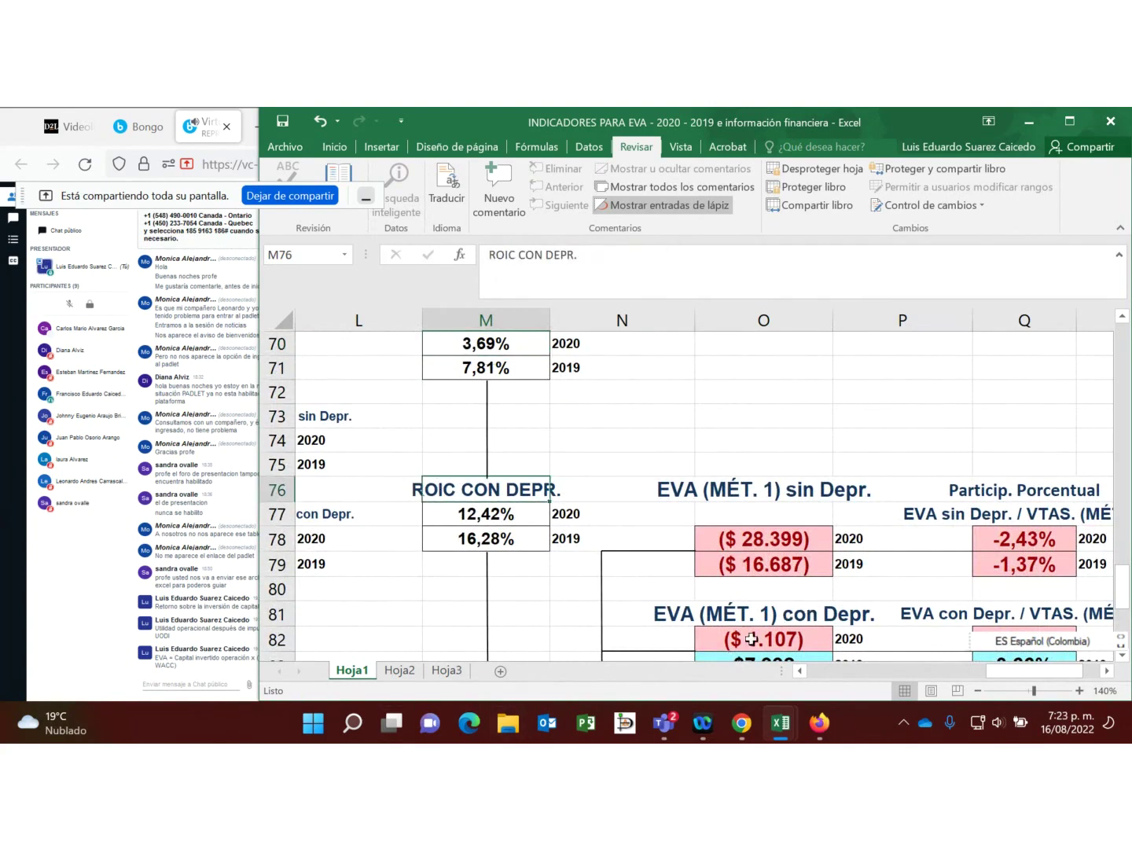
pyautogui.scroll(-1, 793, 570)
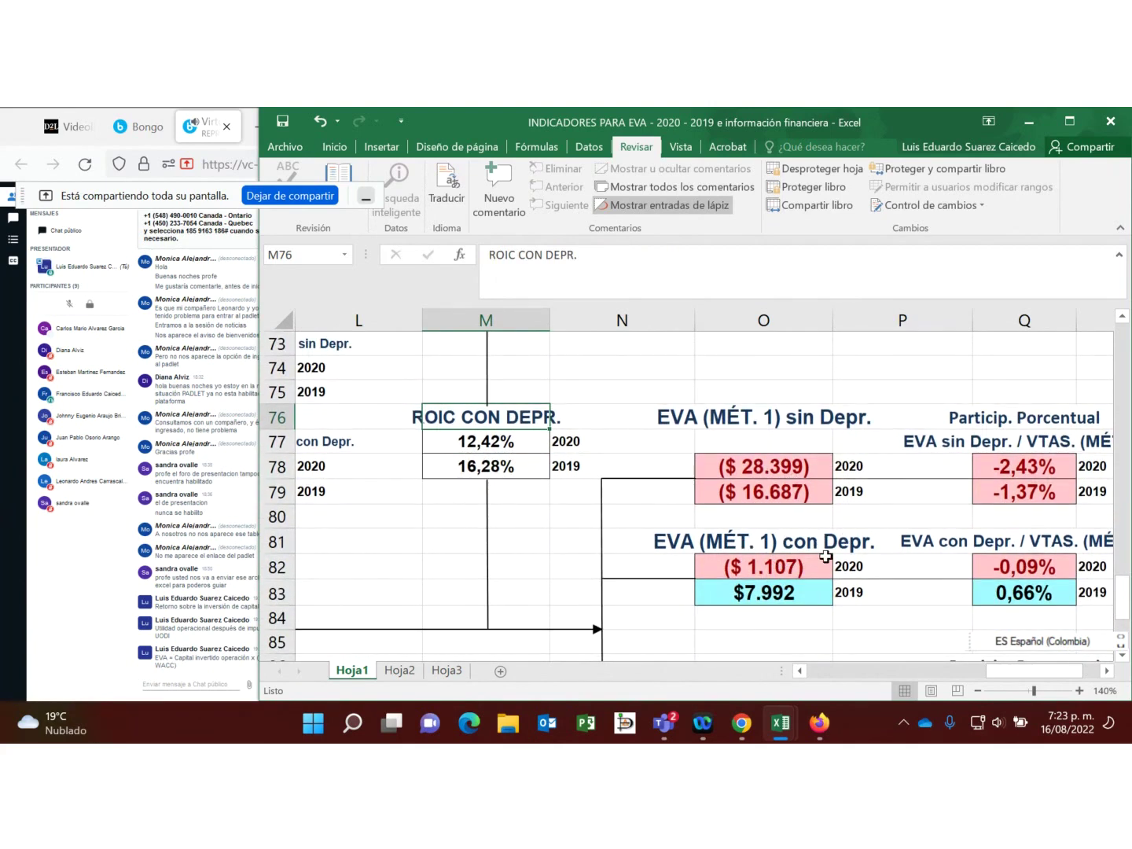
pyautogui.click(768, 567)
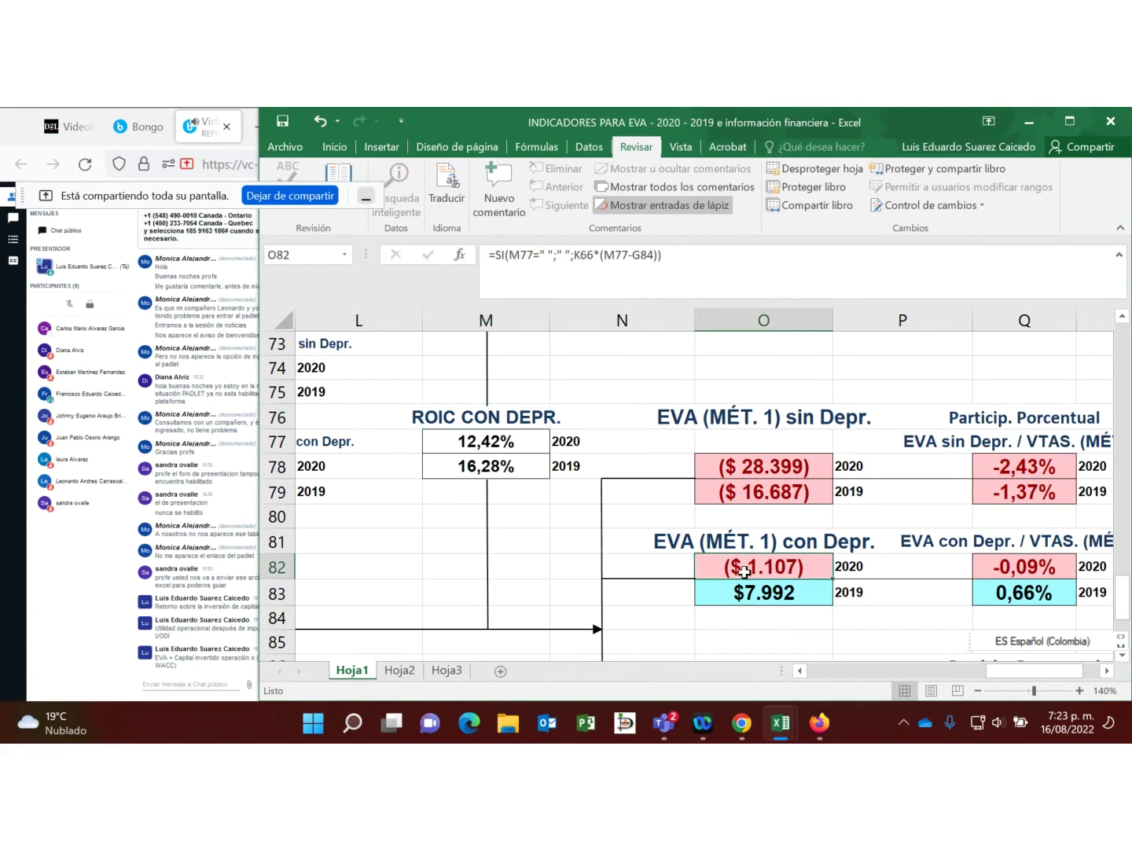
# Step: Compare the 2020 and 2019 EVA (MÉT. 1) sin Depr. formulas in O78:O79 with the 2019 con Depr. formula in O83
pyautogui.click(750, 470)
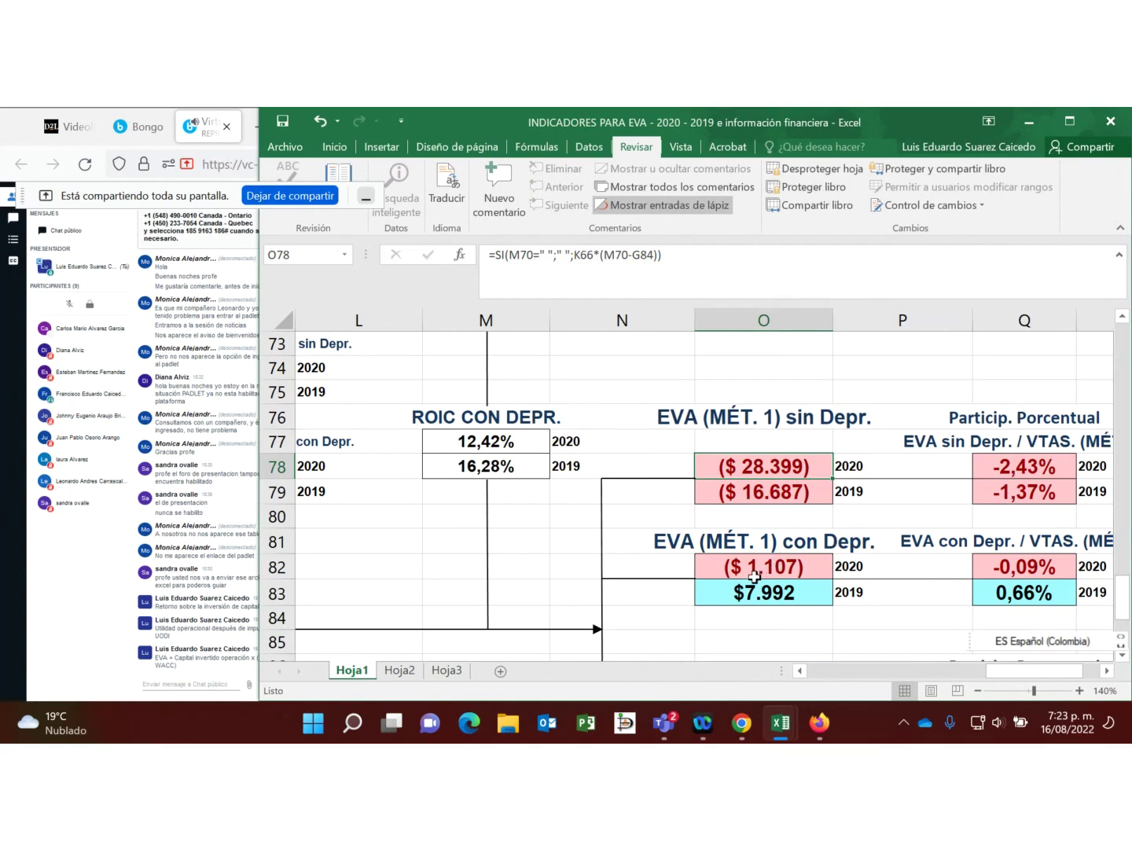
pyautogui.click(787, 492)
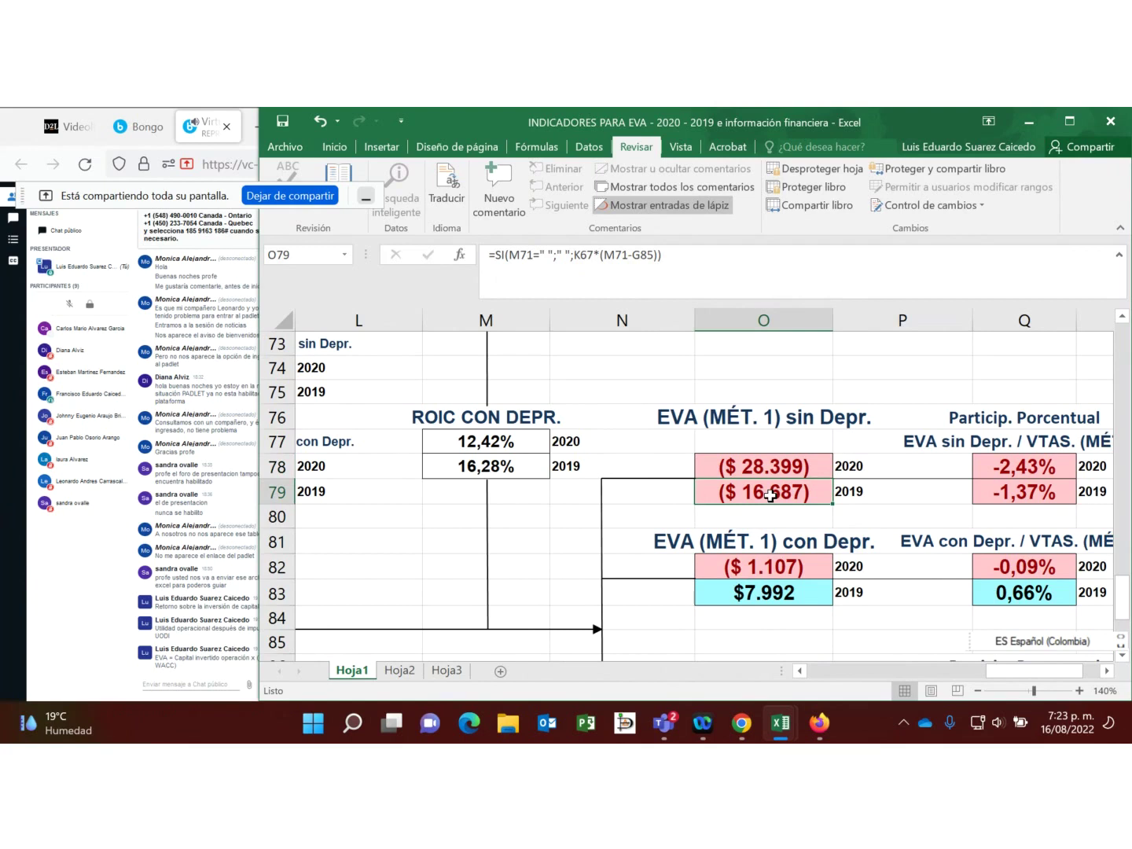
pyautogui.click(781, 595)
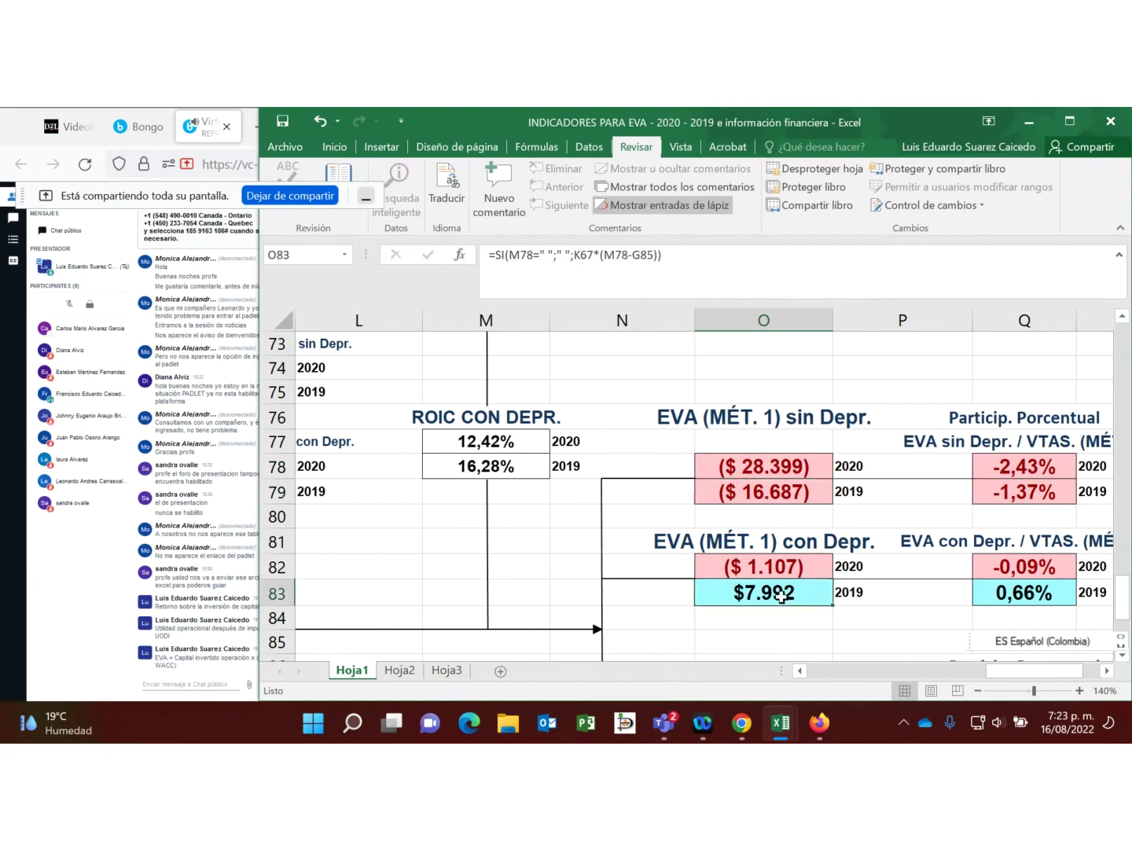
pyautogui.click(814, 653)
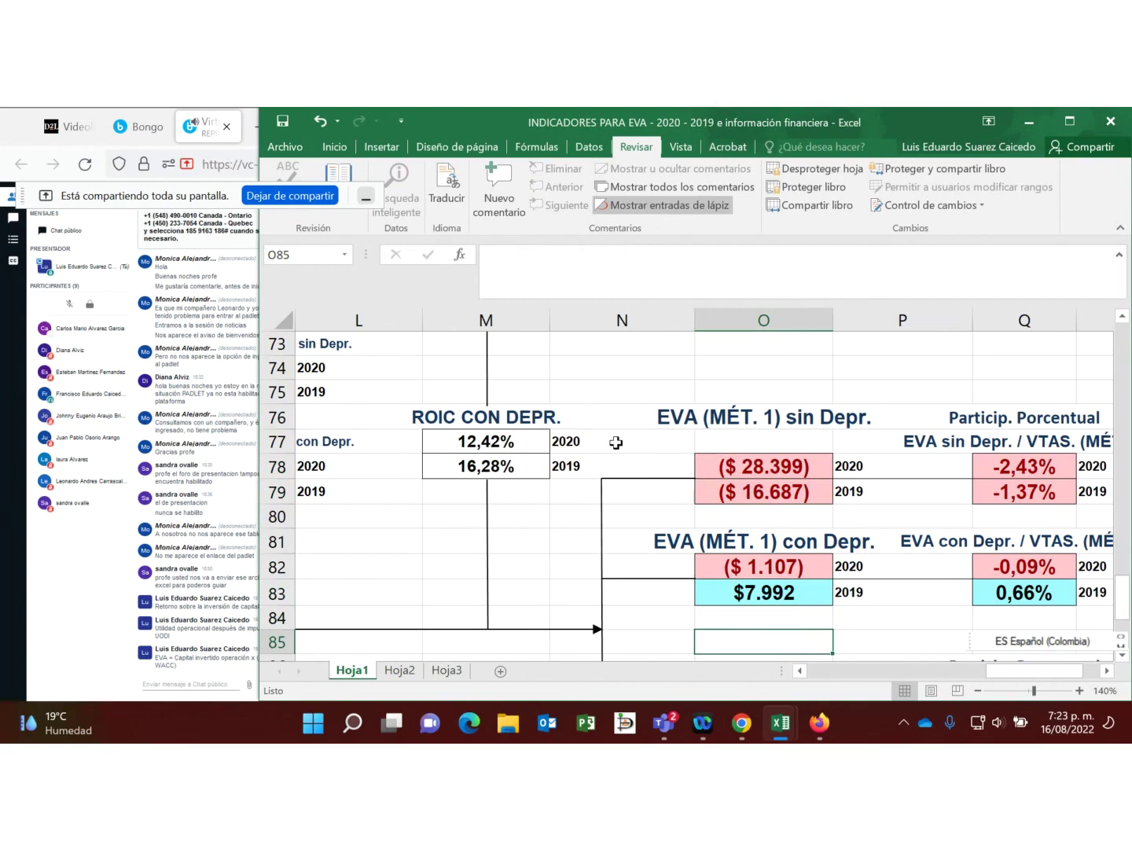
pyautogui.click(775, 468)
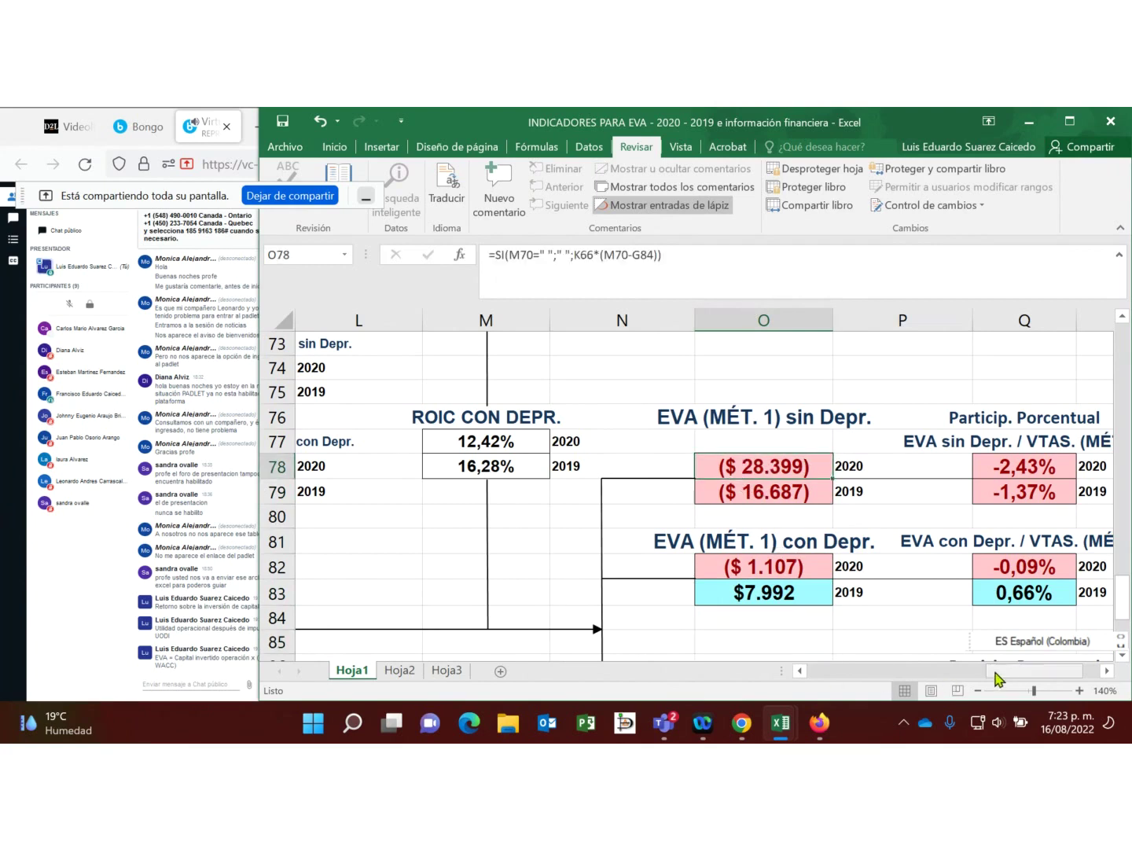
# Step: Locate the CAPITAL INVERTIDO OPERAC. block and inspect its 2020 and 2019 formulas in K66 and K67
pyautogui.moveTo(997, 678); pyautogui.dragTo(916, 685)
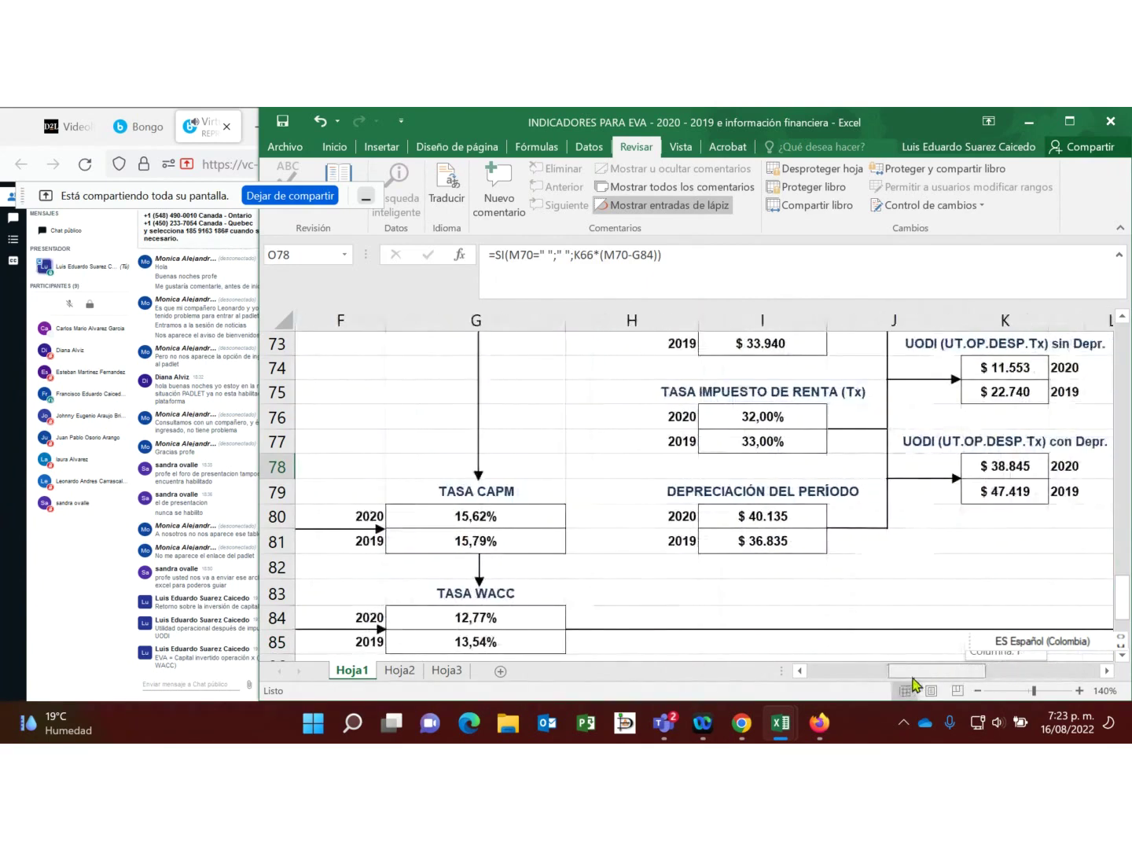
pyautogui.scroll(9, 836, 522)
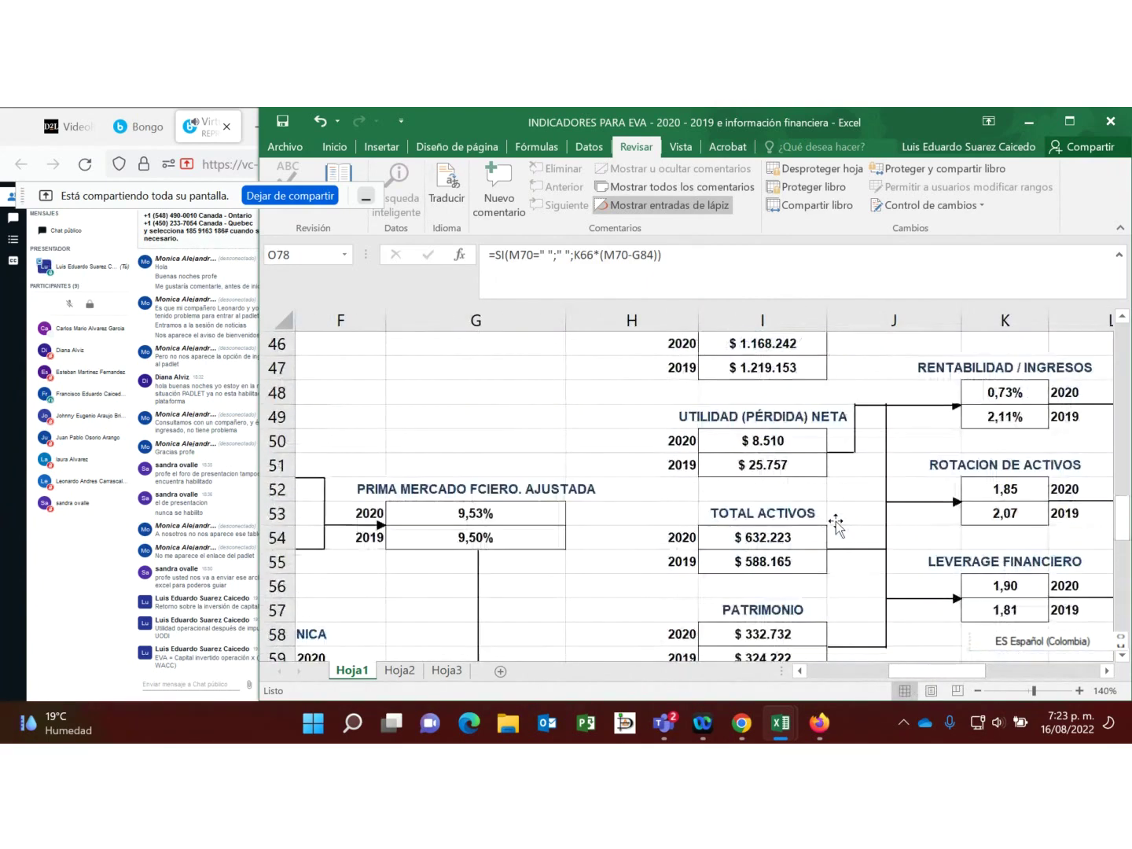
pyautogui.scroll(4, 837, 522)
pyautogui.scroll(-5, 836, 521)
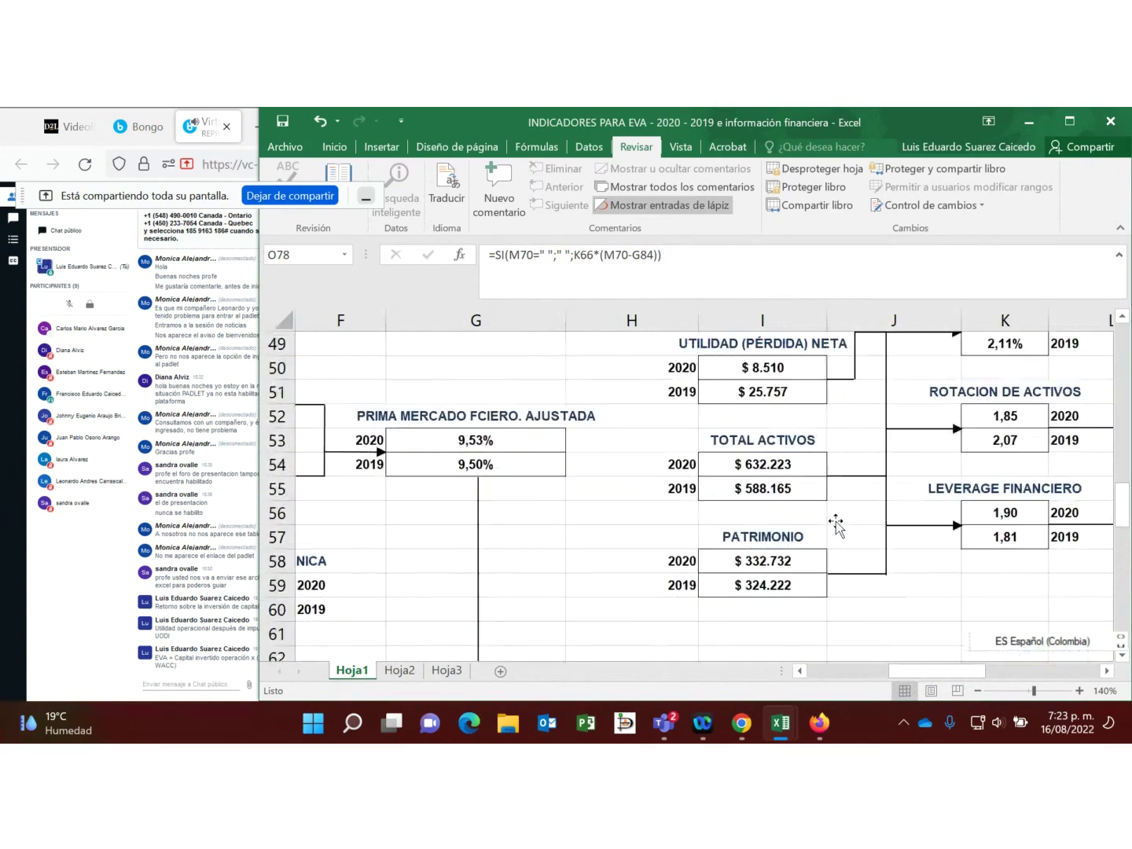
pyautogui.scroll(-3, 836, 522)
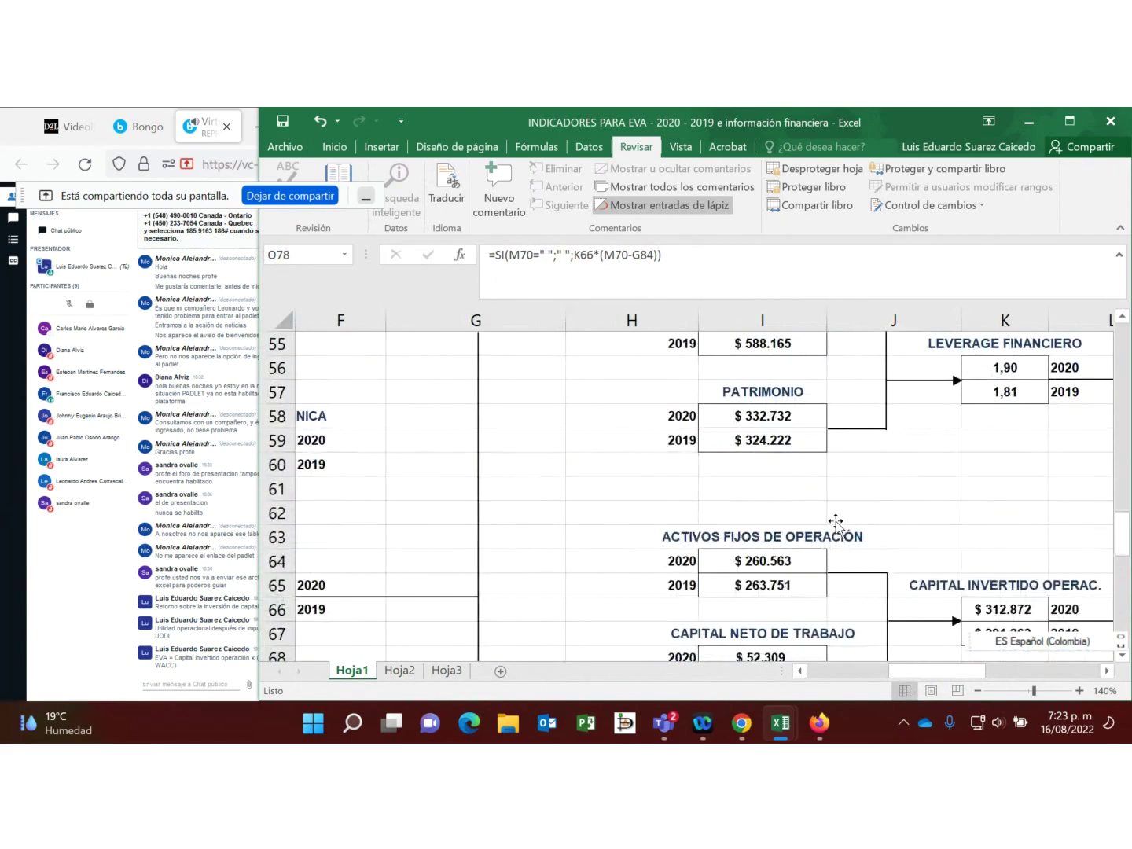
pyautogui.click(1109, 670)
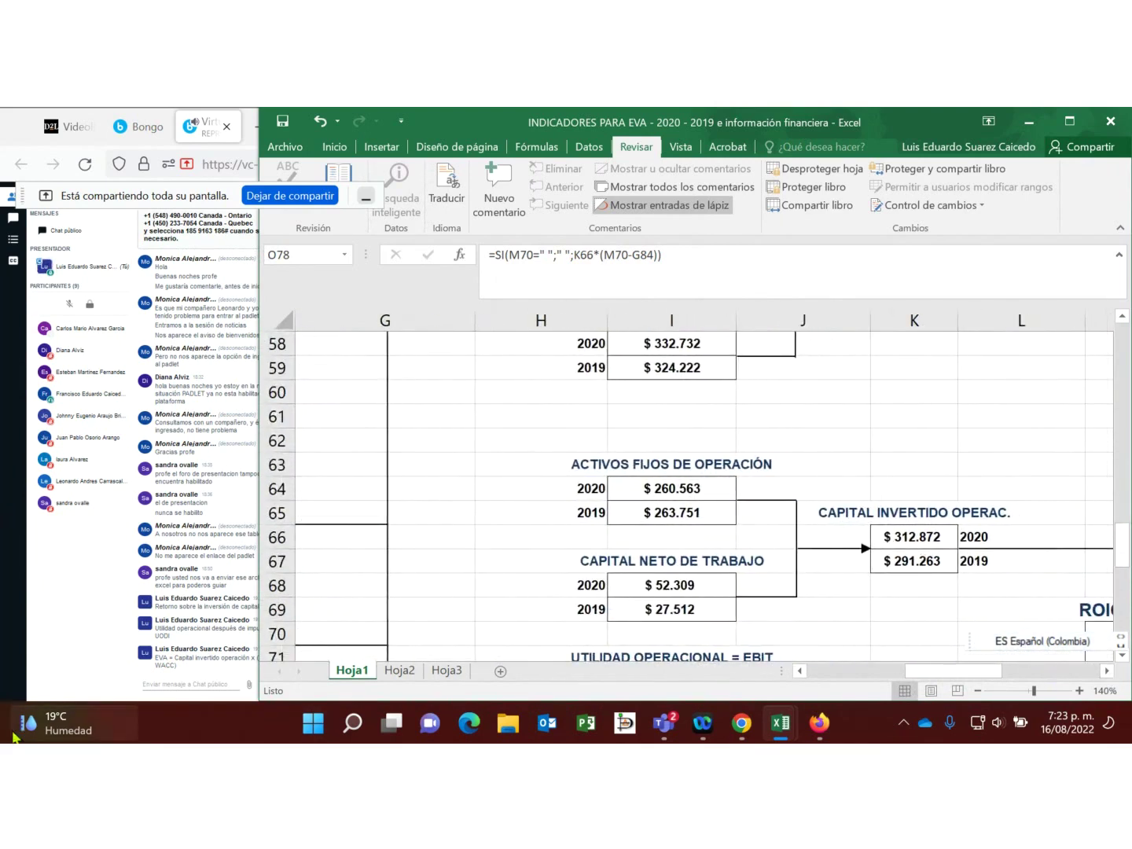
pyautogui.click(914, 537)
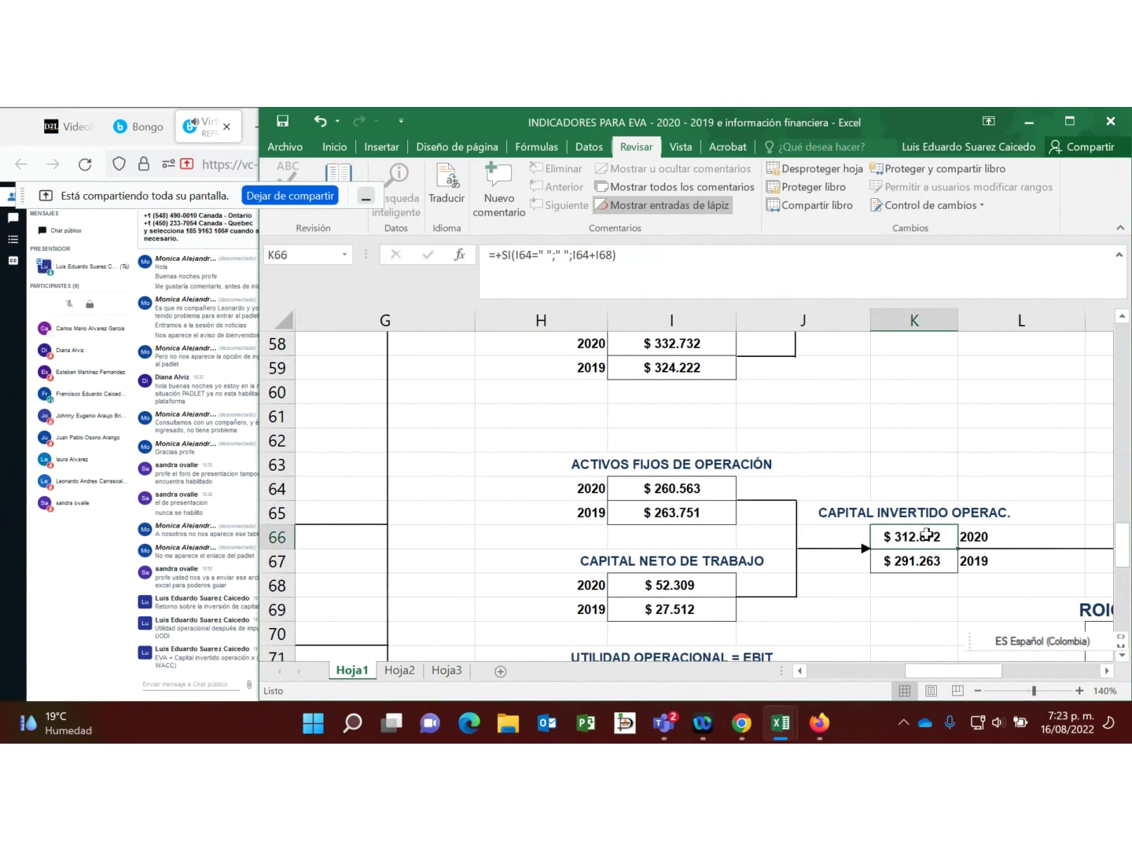
pyautogui.click(930, 563)
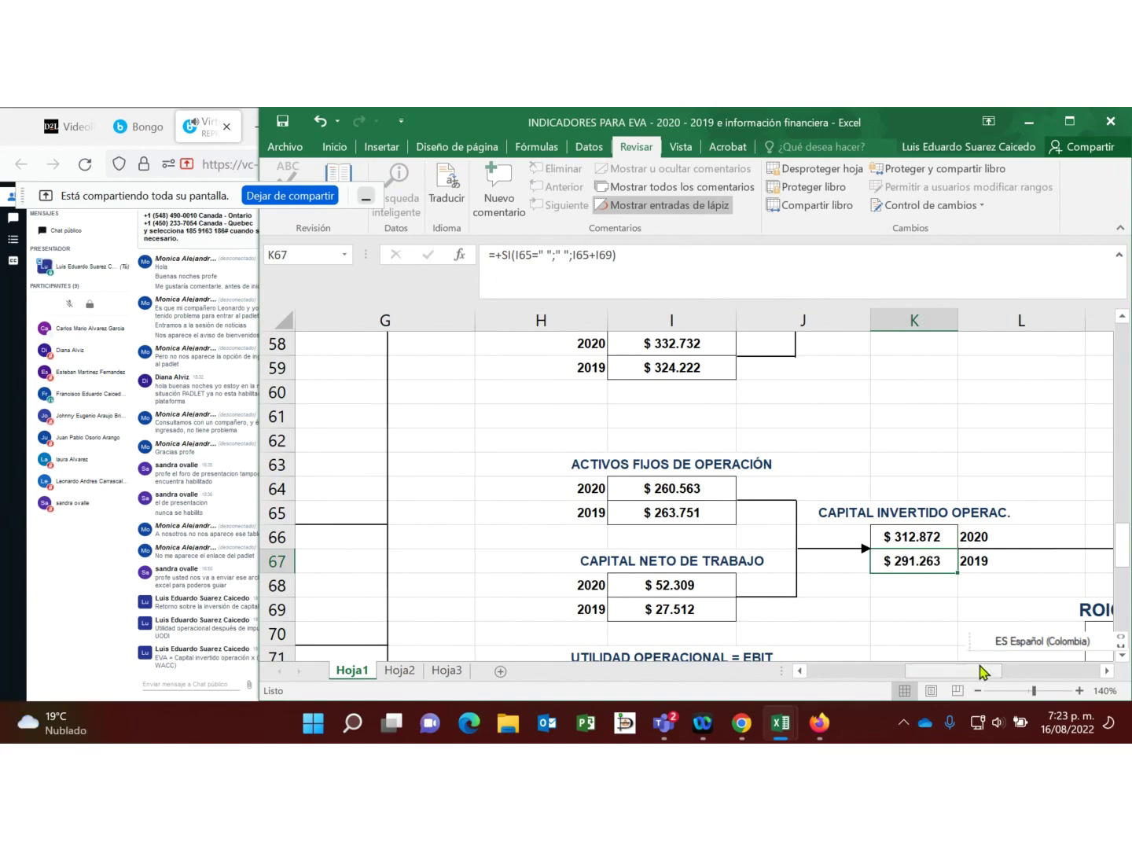
# Step: Follow the invested capital into the ROIC SIN DEPR. block and inspect the 2020 and 2019 formulas in M70 and M71
pyautogui.click(1108, 671)
pyautogui.click(1107, 671)
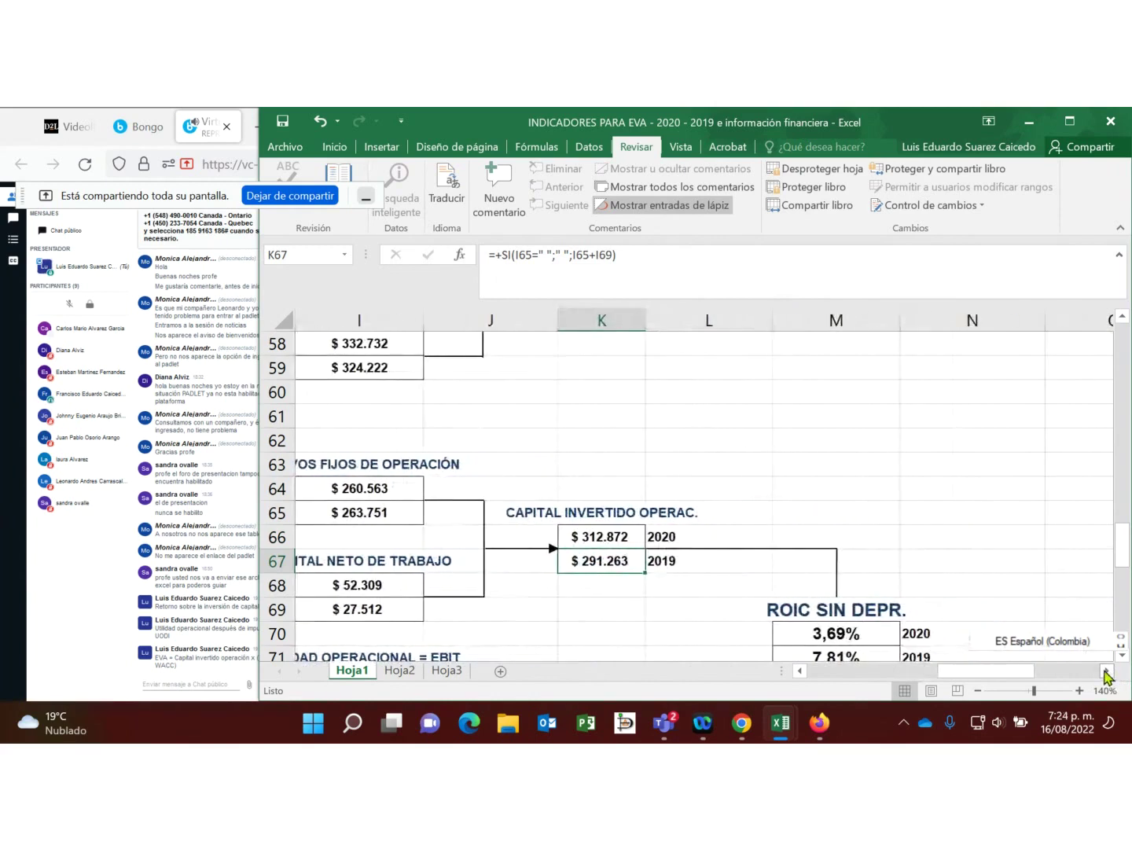
pyautogui.scroll(-1, 870, 493)
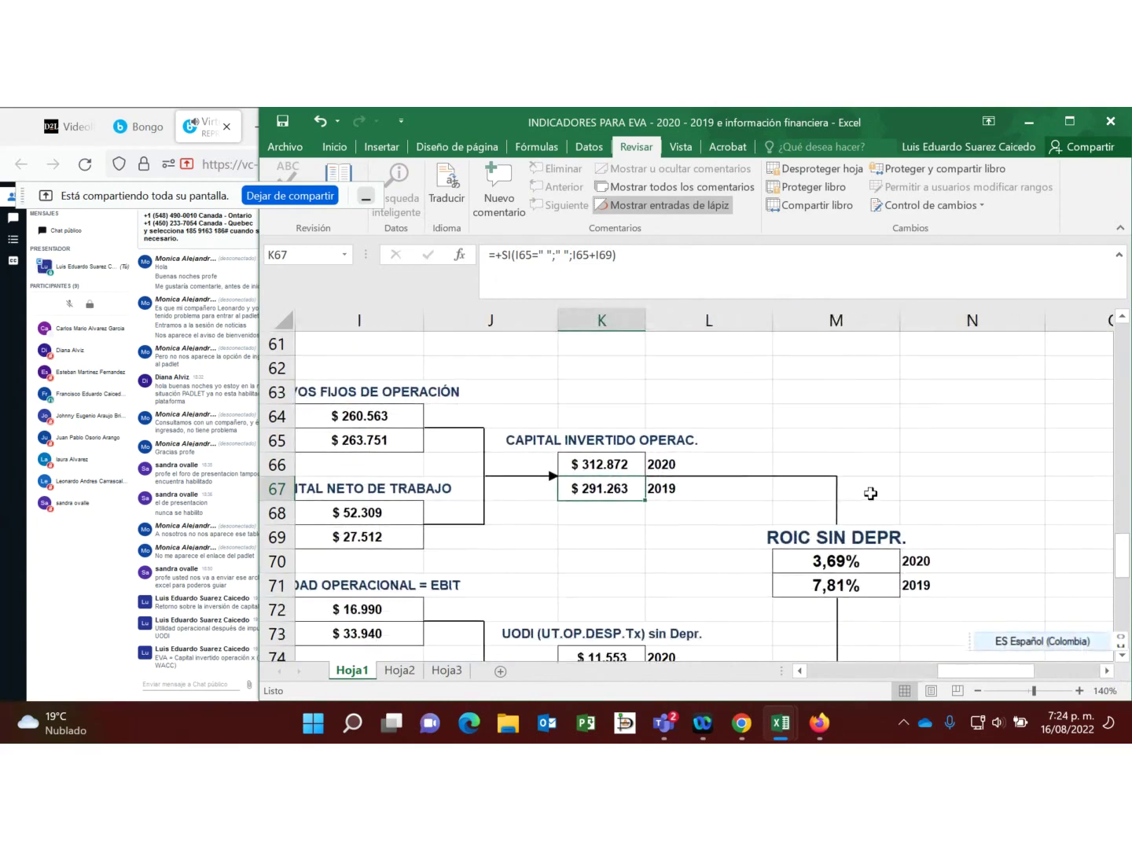
pyautogui.click(826, 562)
pyautogui.scroll(-1, 814, 534)
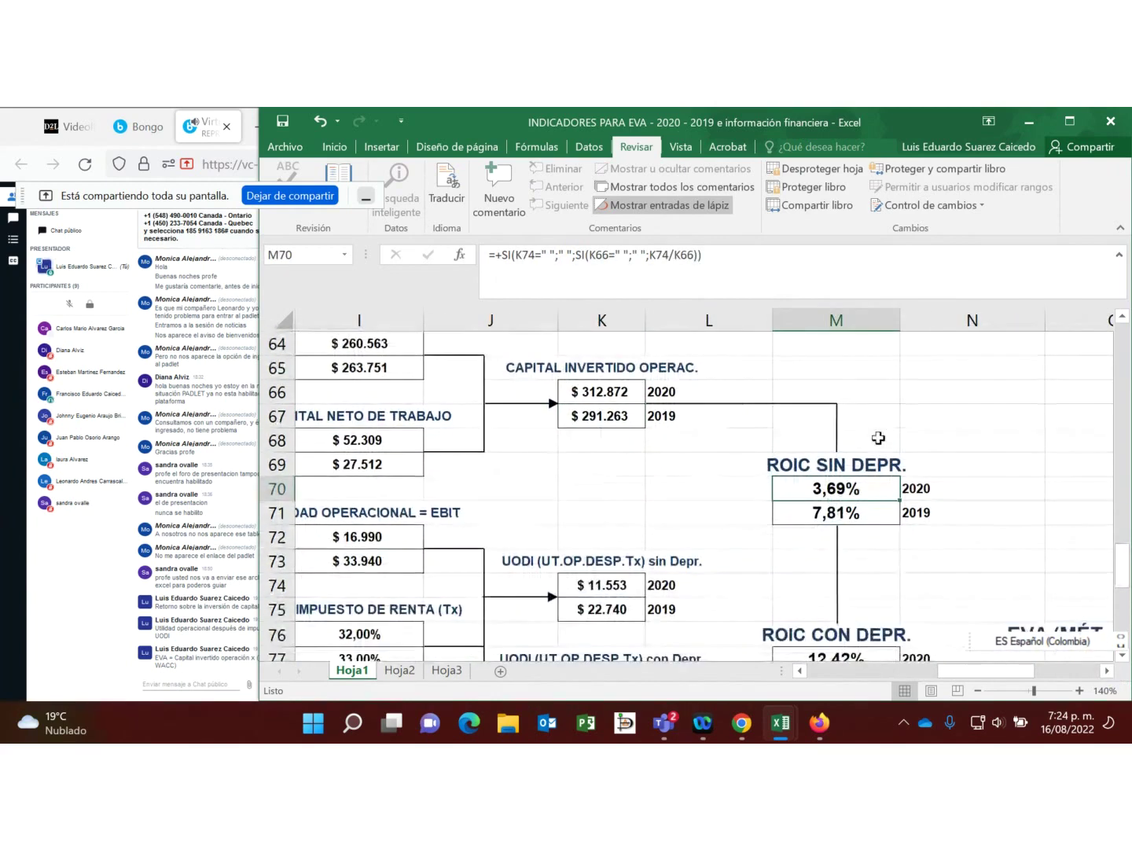
pyautogui.click(860, 514)
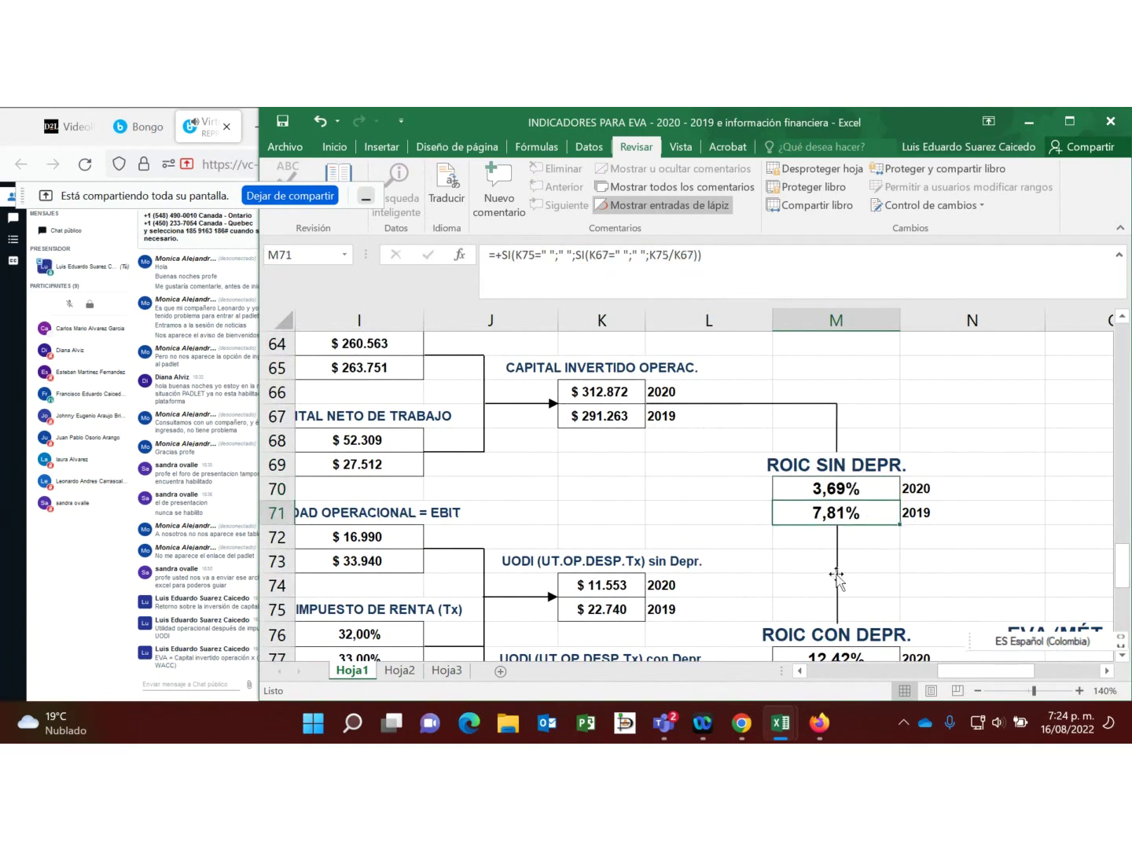
# Step: Locate the TASA WACC block and inspect its 2020 and 2019 rates in G84 and G85
pyautogui.moveTo(958, 675); pyautogui.dragTo(846, 677)
pyautogui.scroll(-2, 734, 560)
pyautogui.scroll(-2, 734, 561)
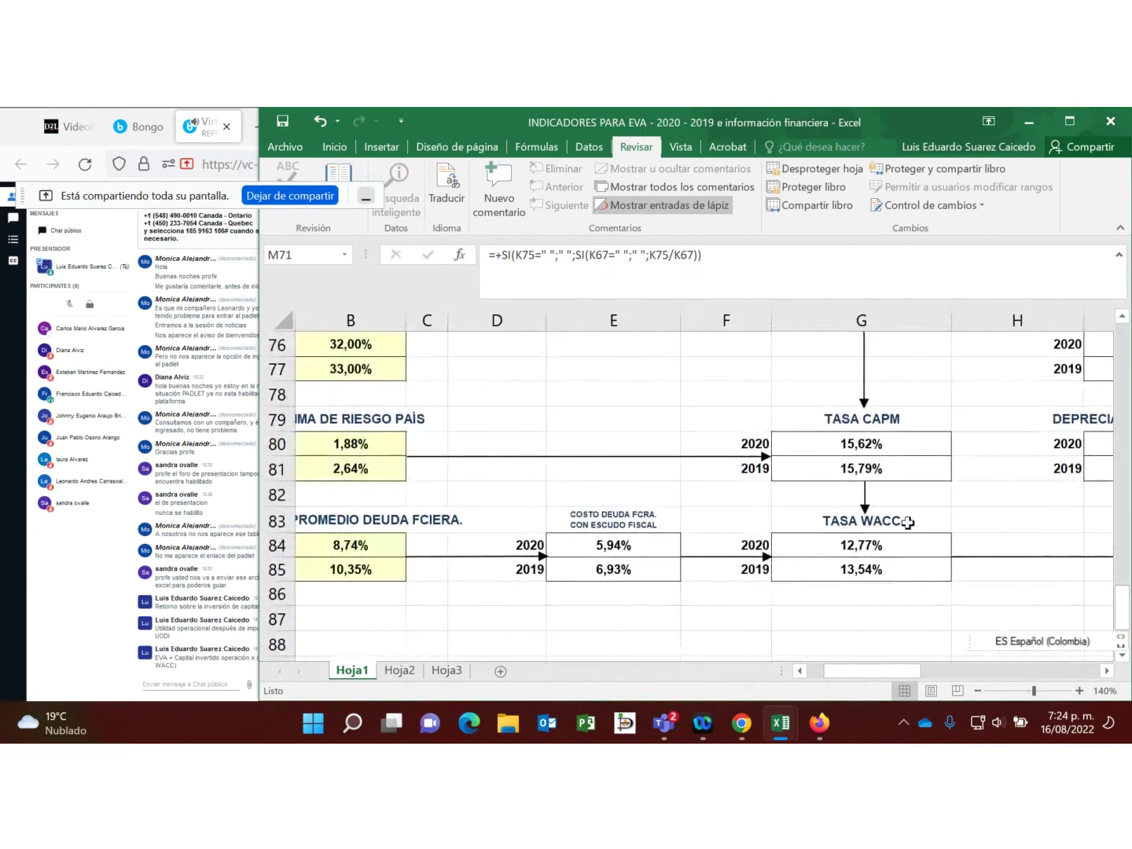
pyautogui.click(892, 553)
pyautogui.click(885, 575)
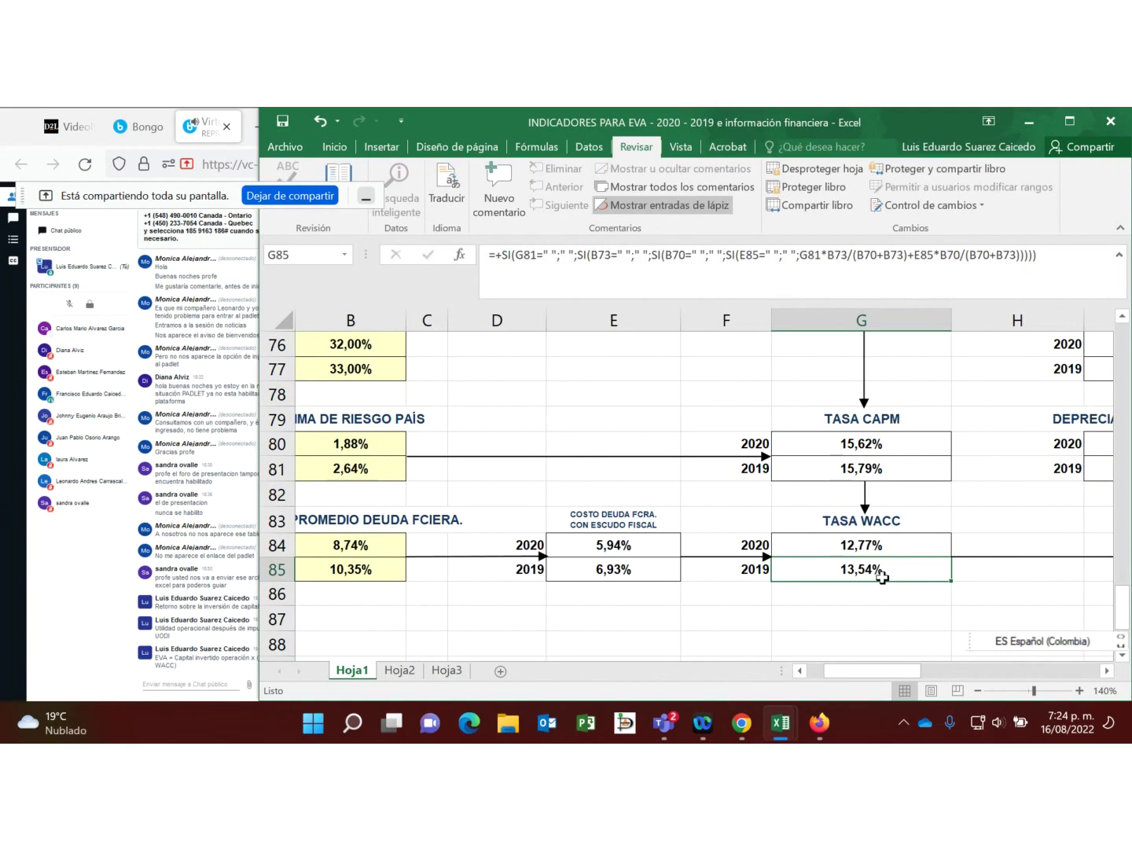
# Step: Zoom Hoja1 out to 110% and view the TASA WACC block together with both ROIC blocks
pyautogui.moveTo(902, 673); pyautogui.dragTo(987, 681)
pyautogui.click(978, 690)
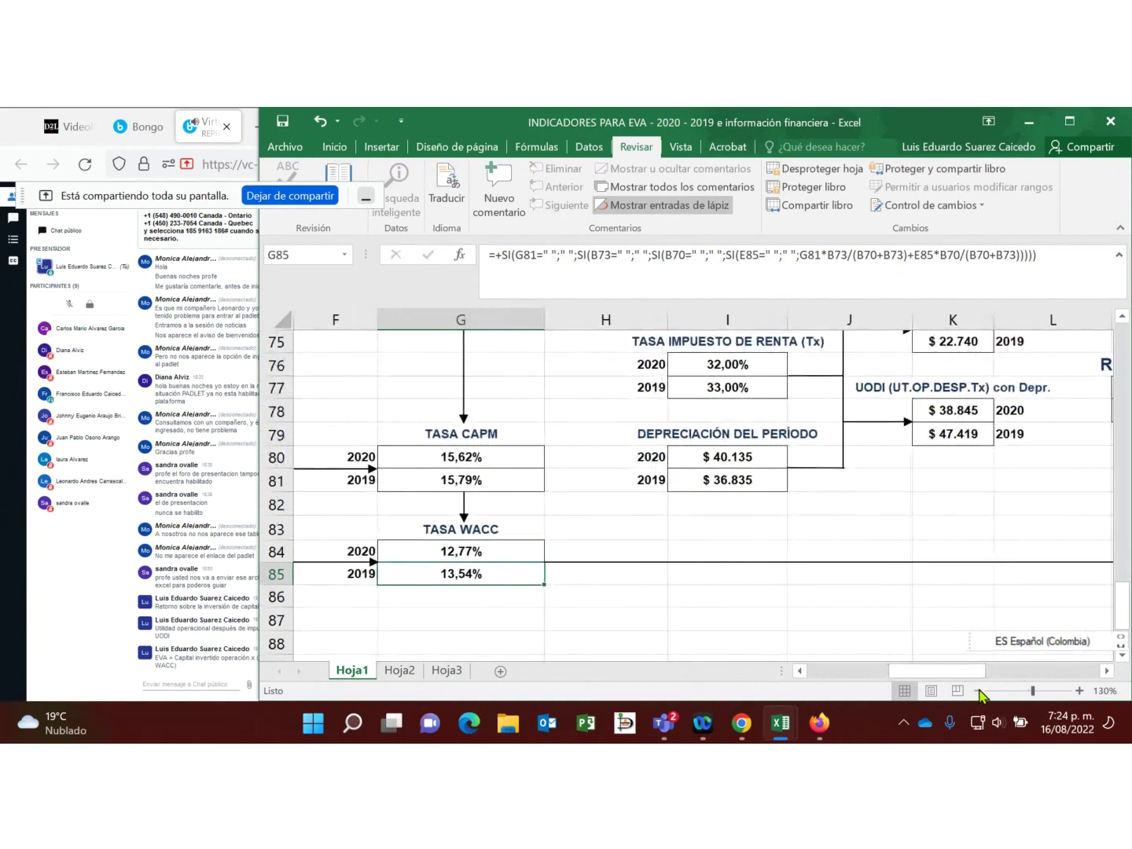
pyautogui.click(978, 691)
pyautogui.click(978, 690)
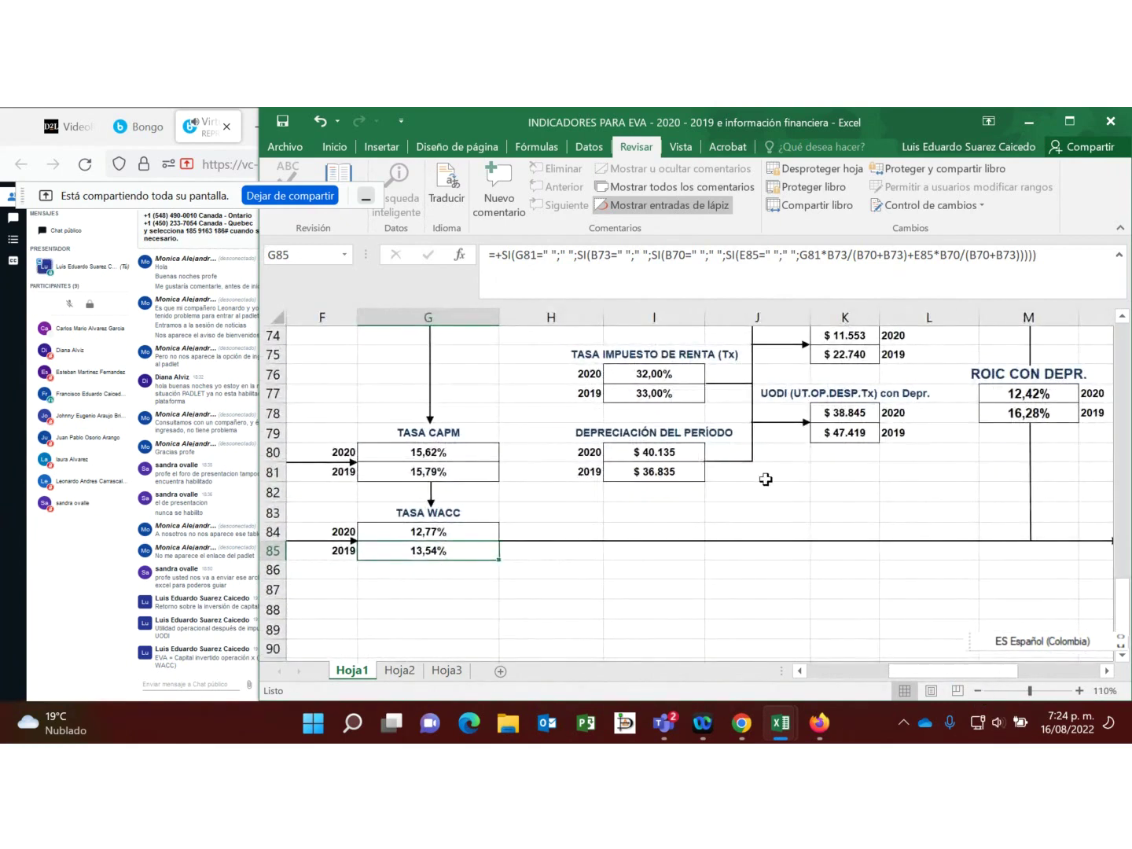
pyautogui.click(1123, 318)
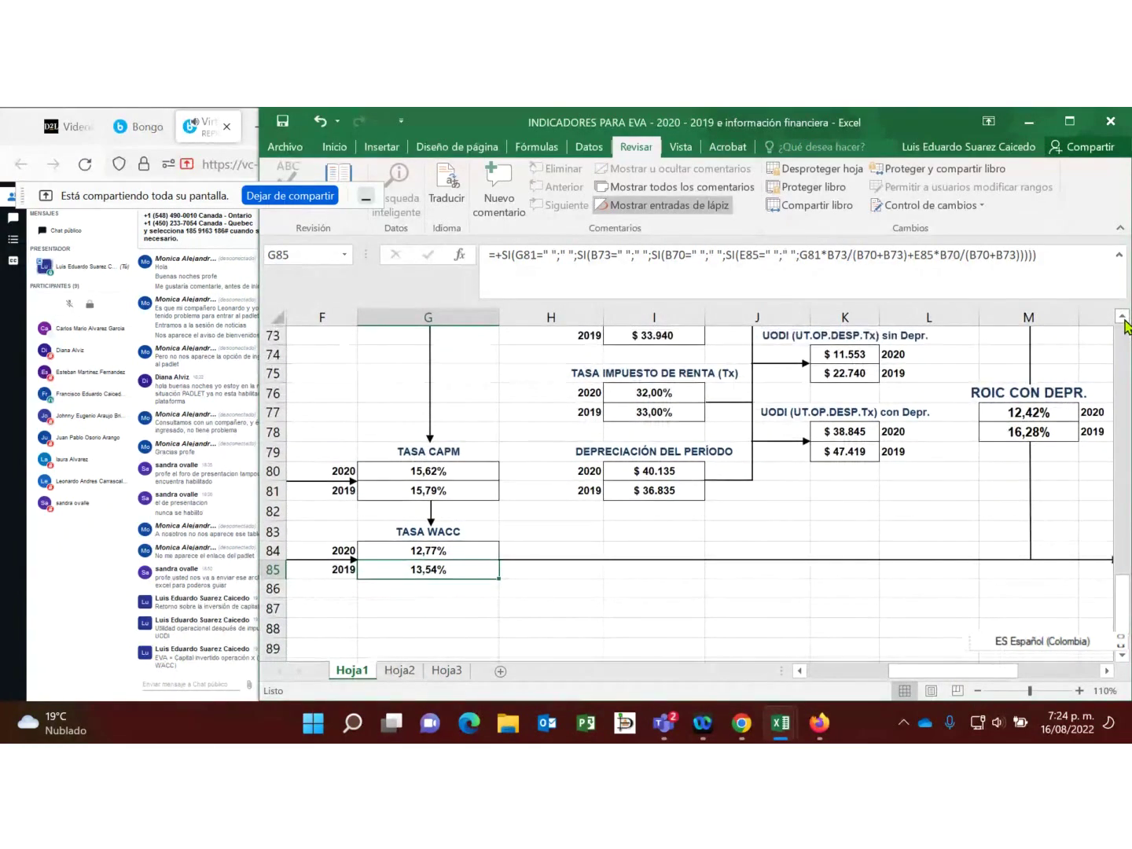
pyautogui.click(1123, 317)
pyautogui.click(1123, 317)
pyautogui.click(1123, 317)
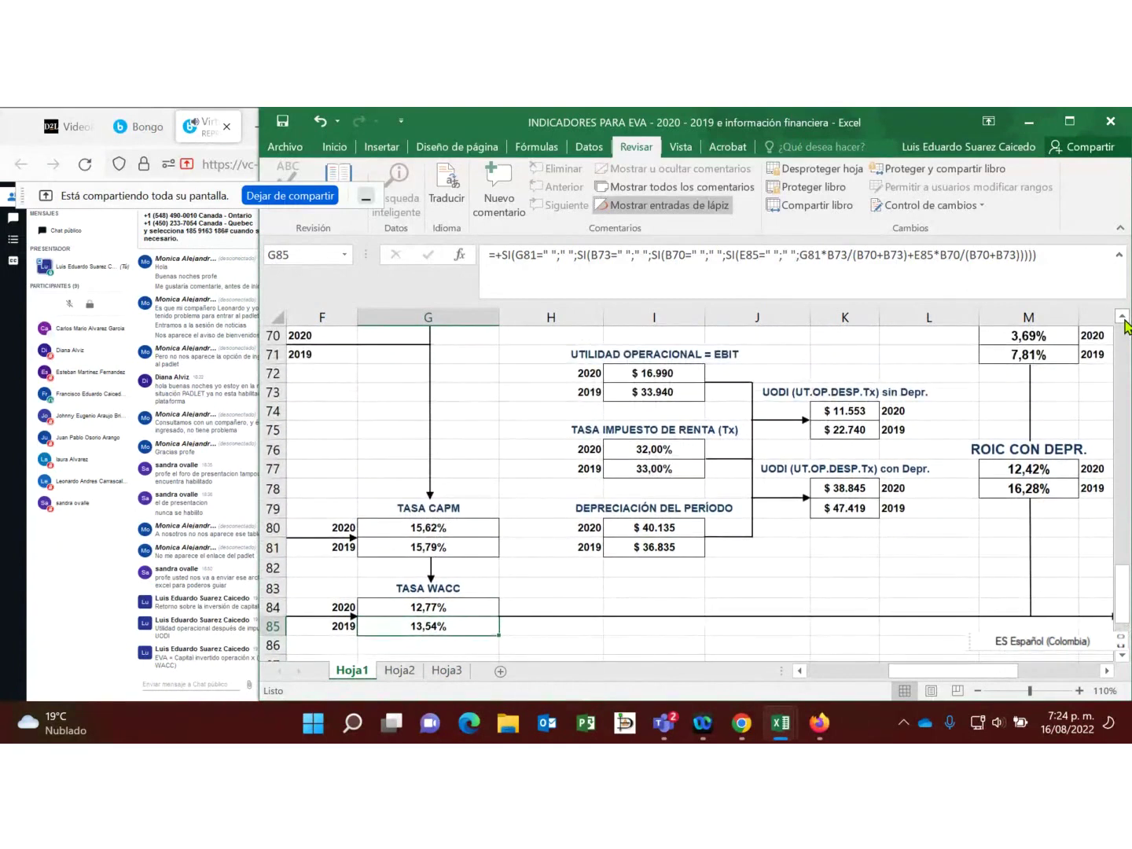
pyautogui.click(1122, 317)
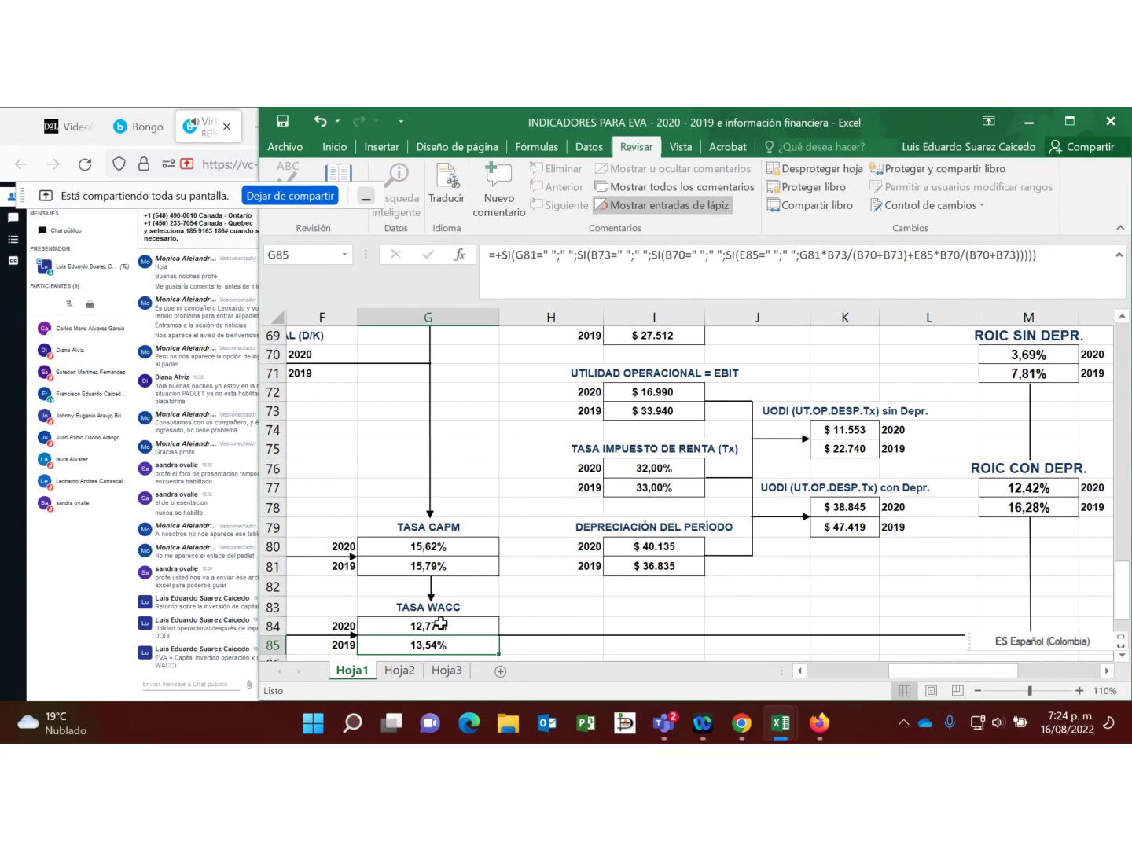
# Step: Compare the TASA WACC cells with the ROIC SIN DEPR. cells for 2020 and 2019
pyautogui.click(216, 669)
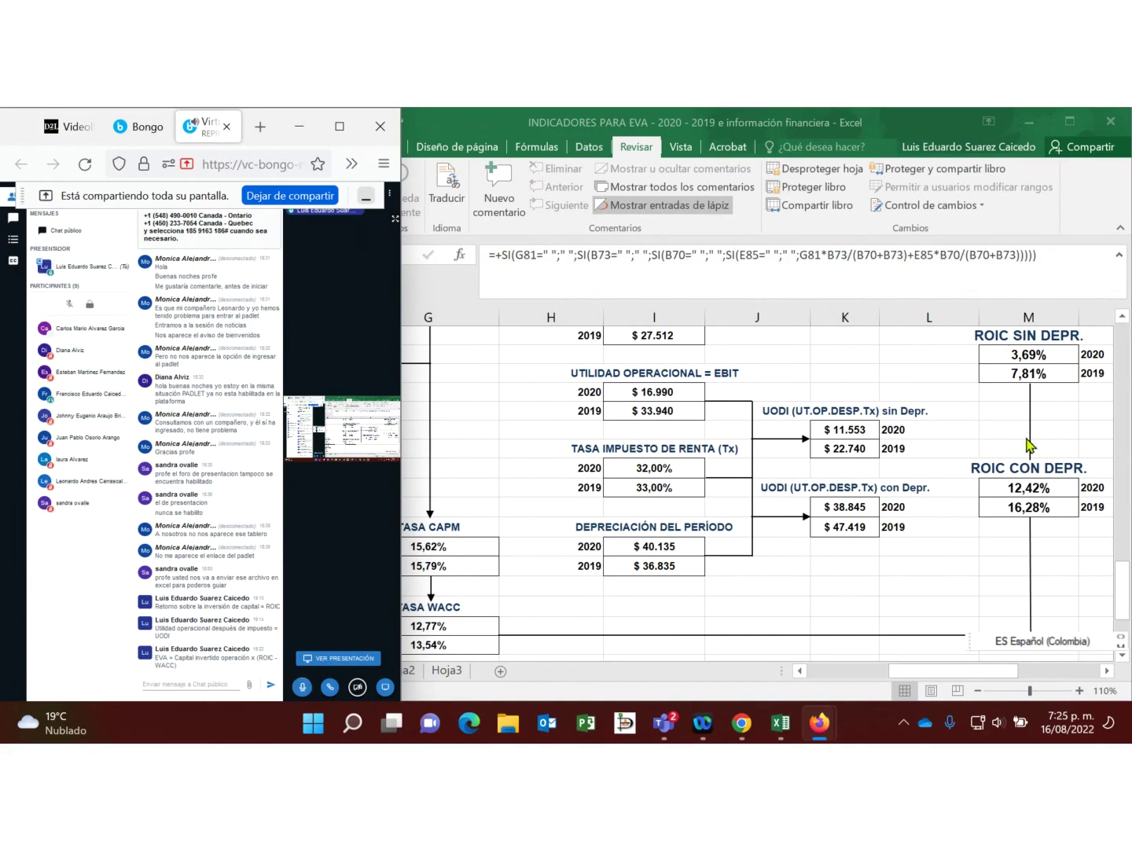
pyautogui.moveTo(402, 654); pyautogui.dragTo(261, 653)
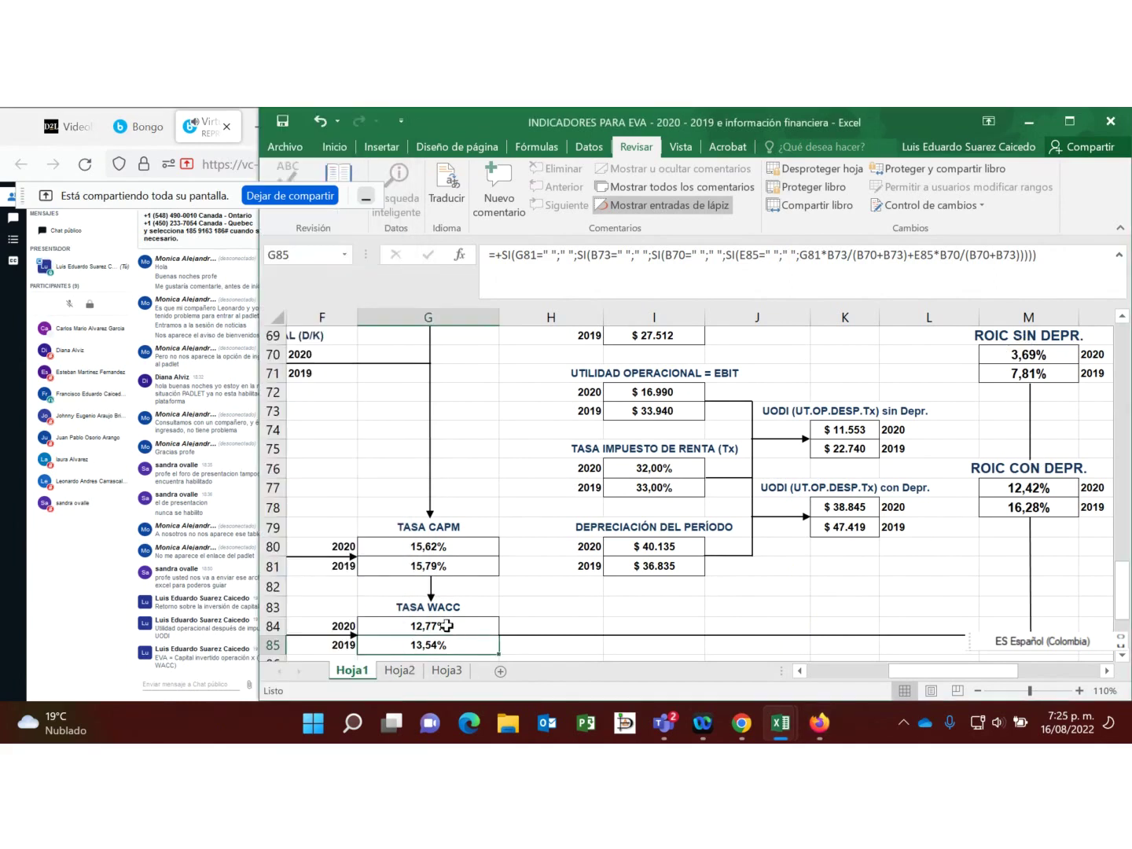
pyautogui.click(447, 627)
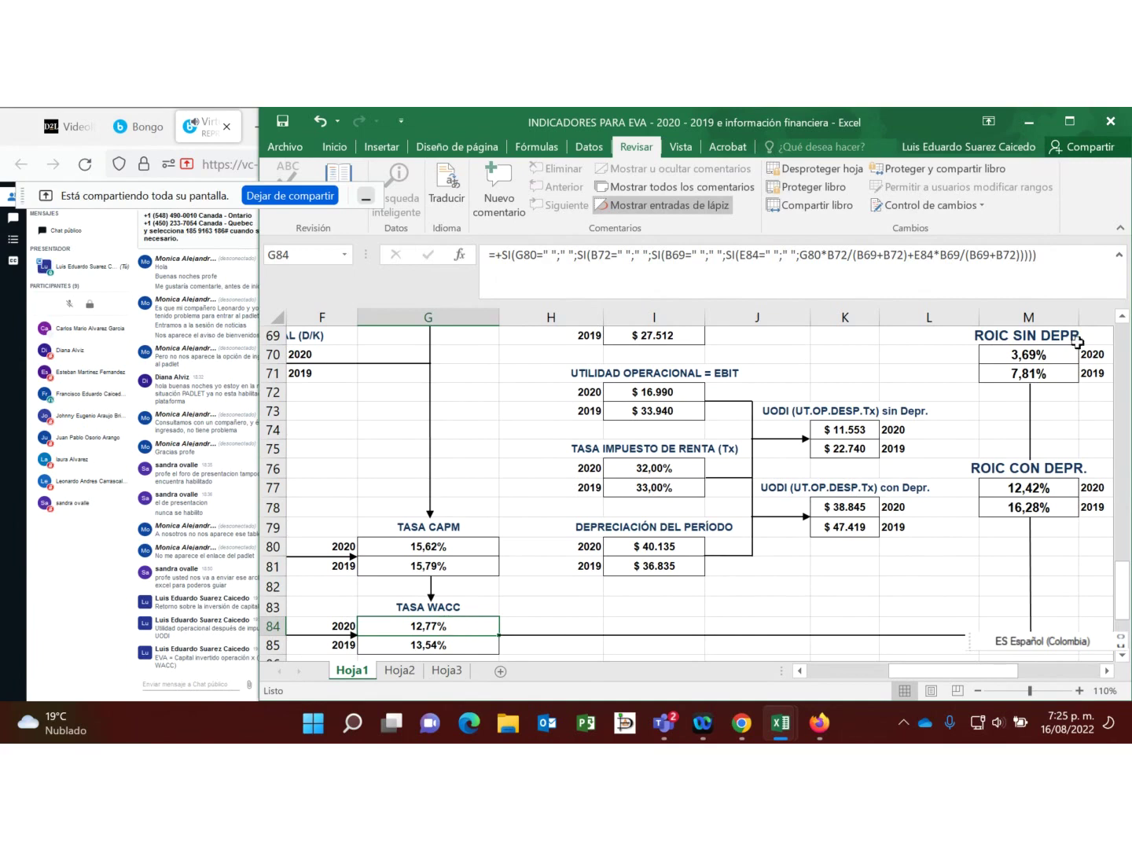
pyautogui.click(1016, 358)
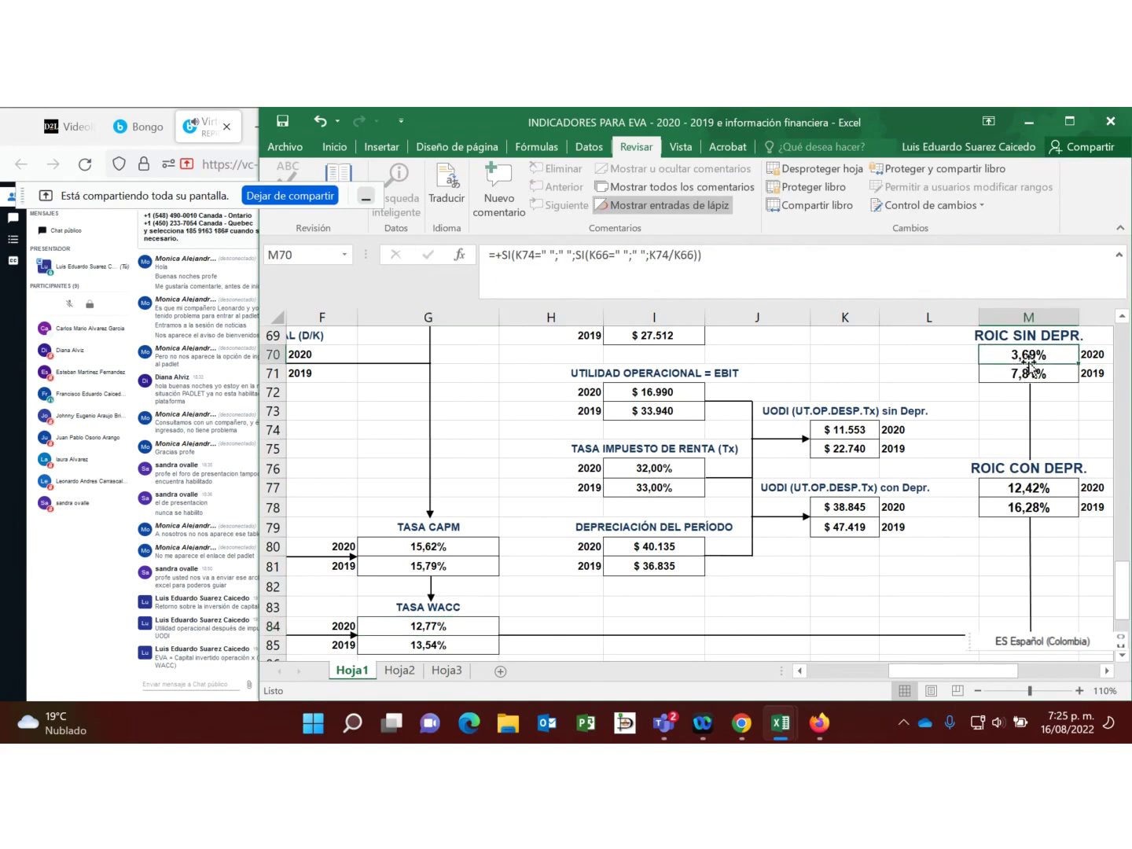
pyautogui.click(438, 628)
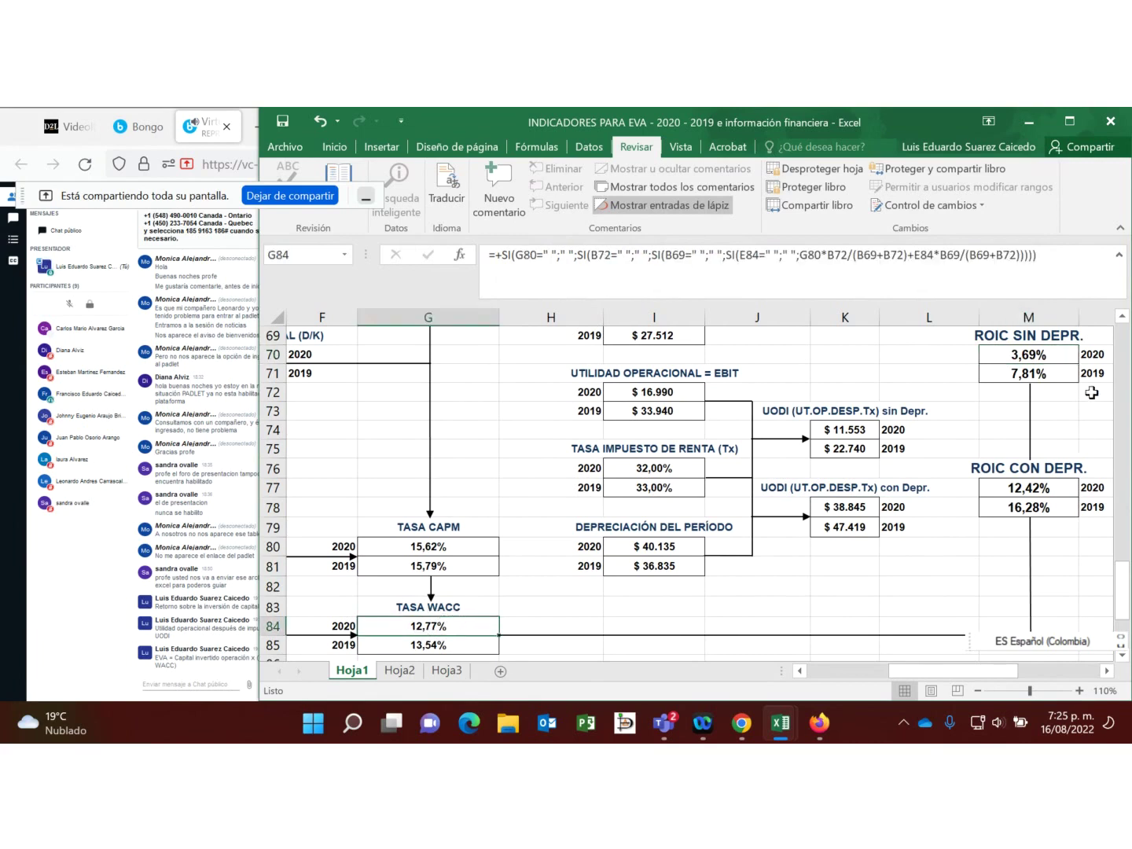
pyautogui.click(1032, 376)
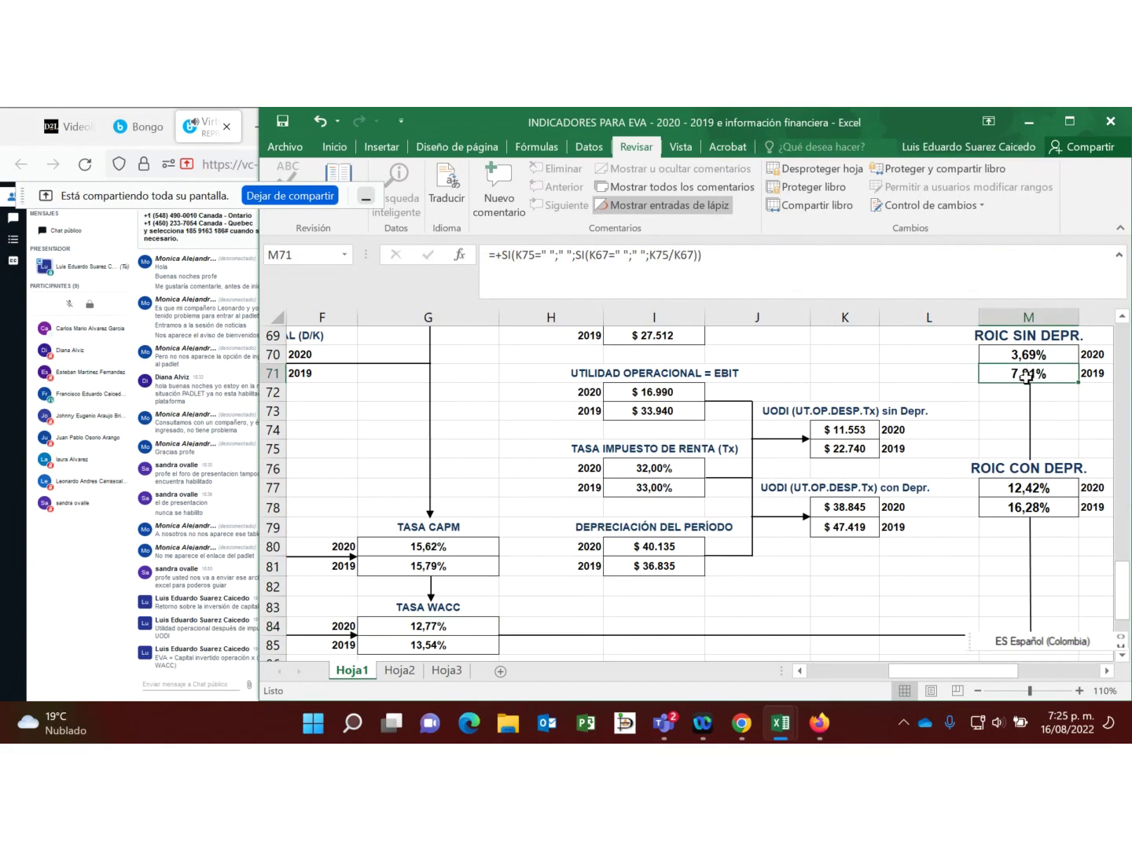
pyautogui.click(417, 645)
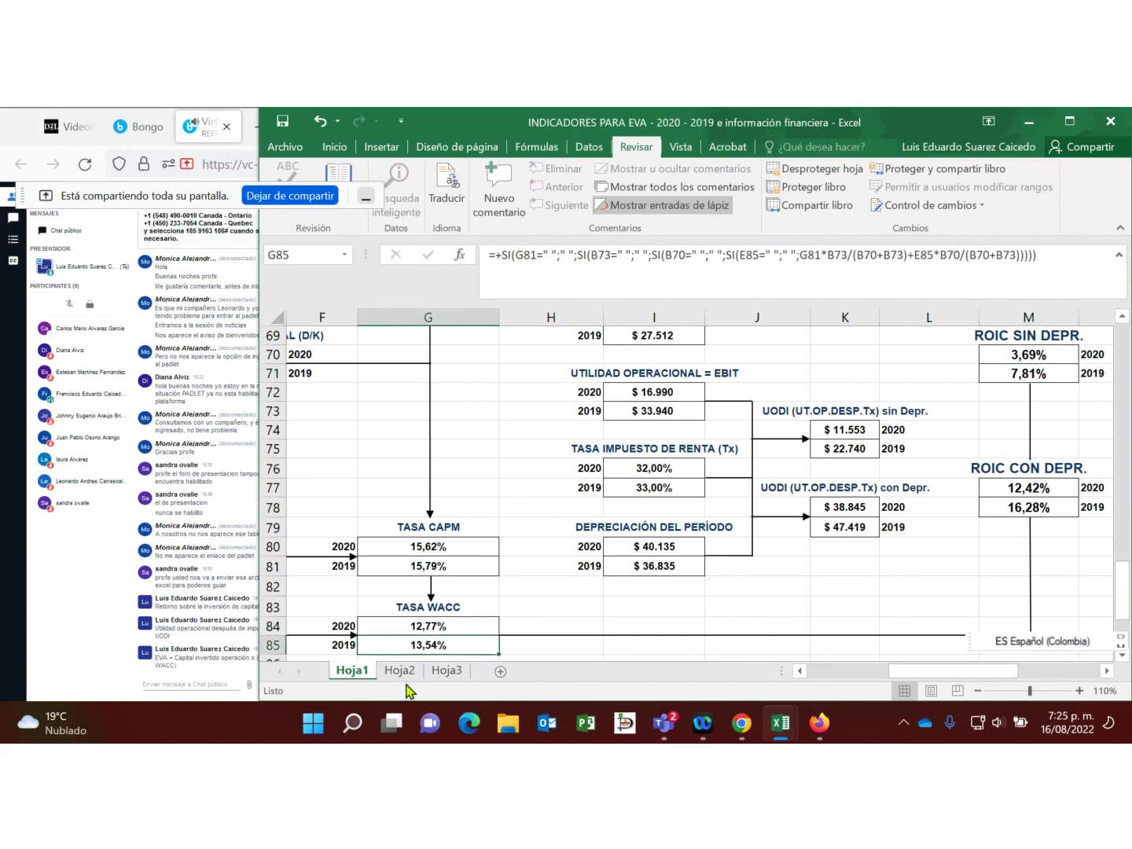
# Step: Compare the ROIC CON DEPR. cells with the TASA WACC cells for 2020 and 2019
pyautogui.click(1035, 485)
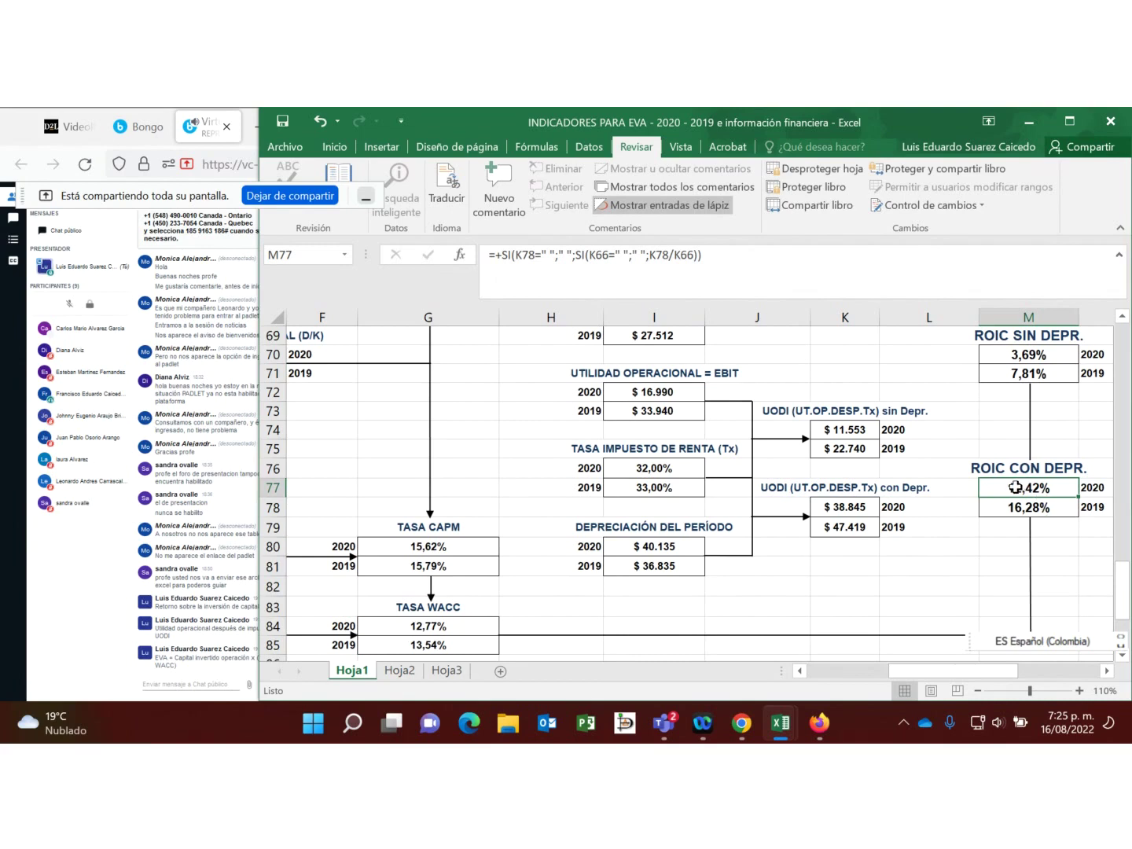
pyautogui.click(434, 623)
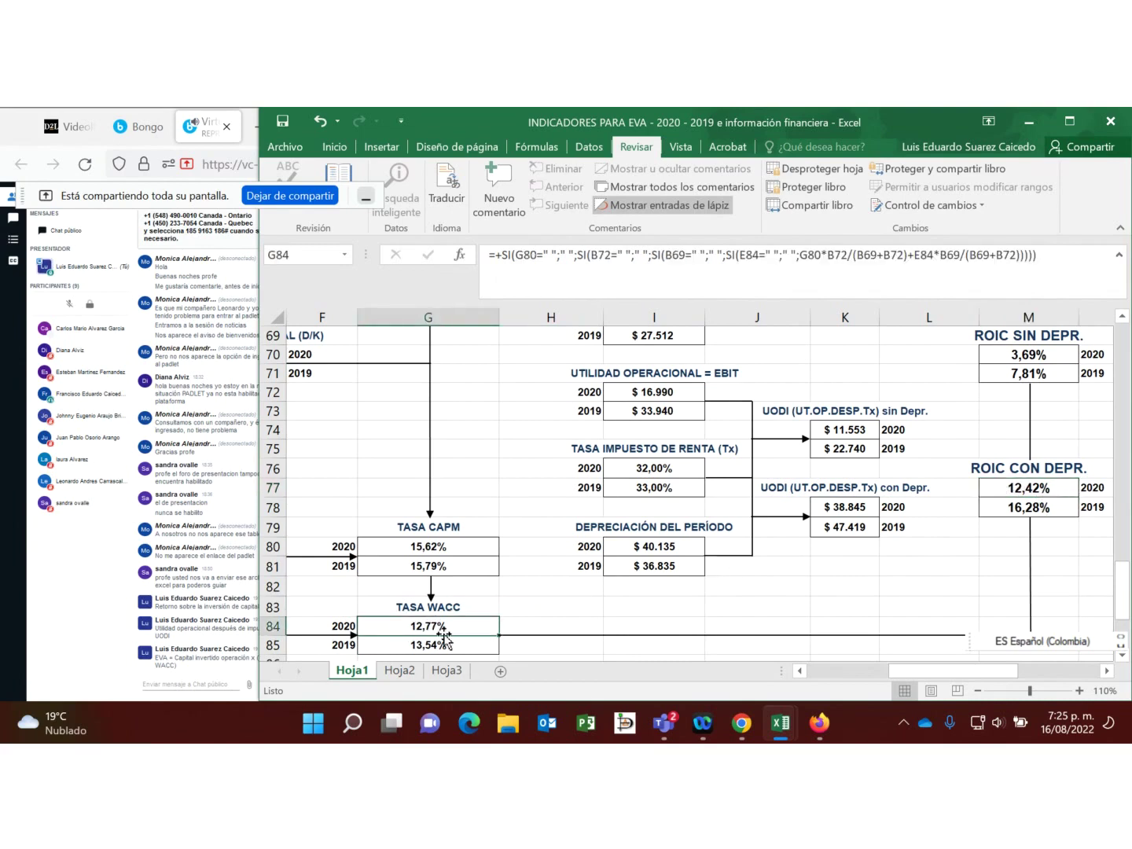
pyautogui.click(1037, 512)
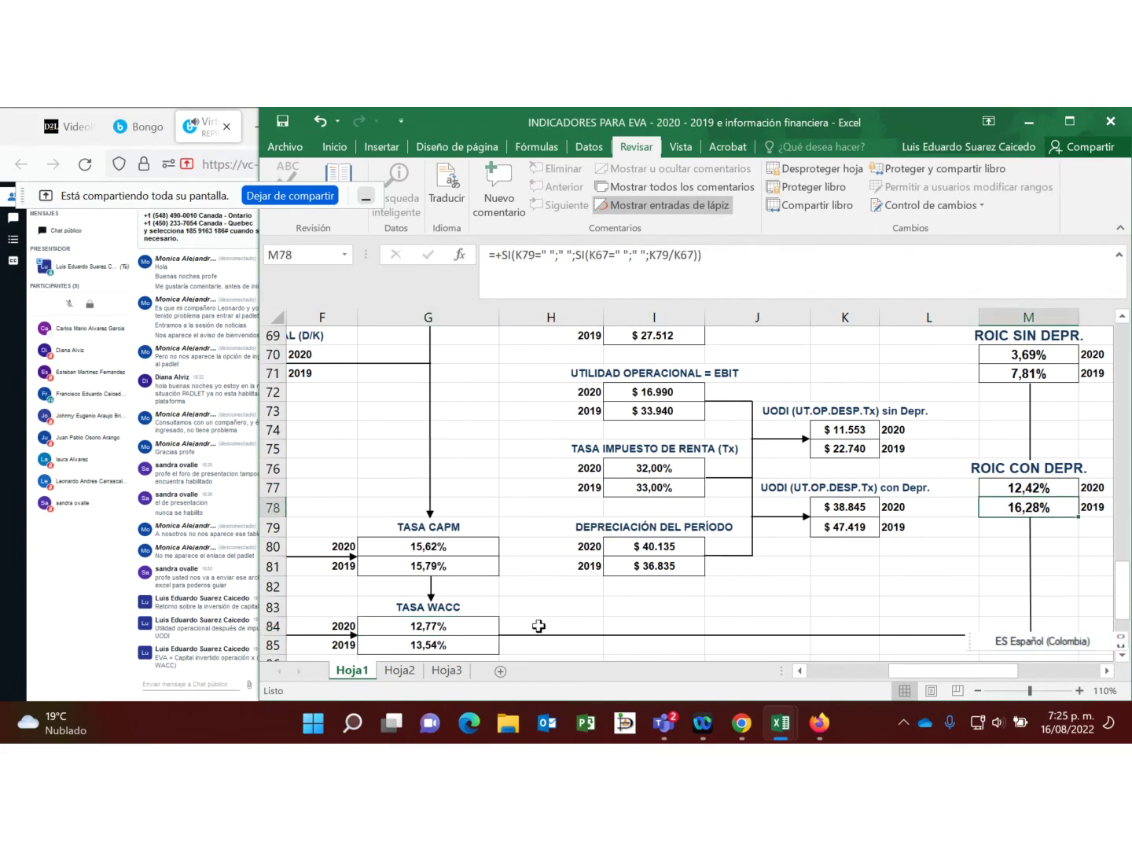
pyautogui.click(445, 650)
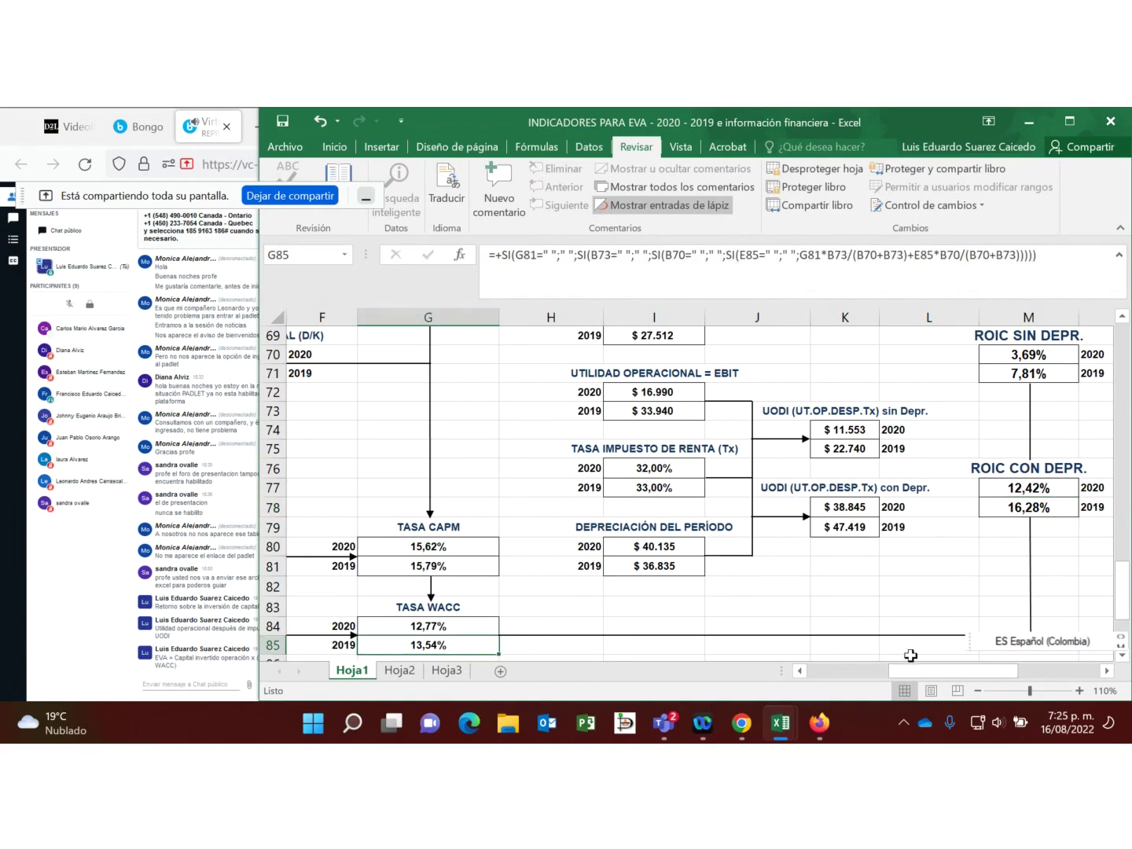
# Step: Inspect the 2019 formula under EVA (MÉT. 1) con Depr. in cell O83 and return to the WACC block
pyautogui.moveTo(1006, 677); pyautogui.dragTo(1088, 674)
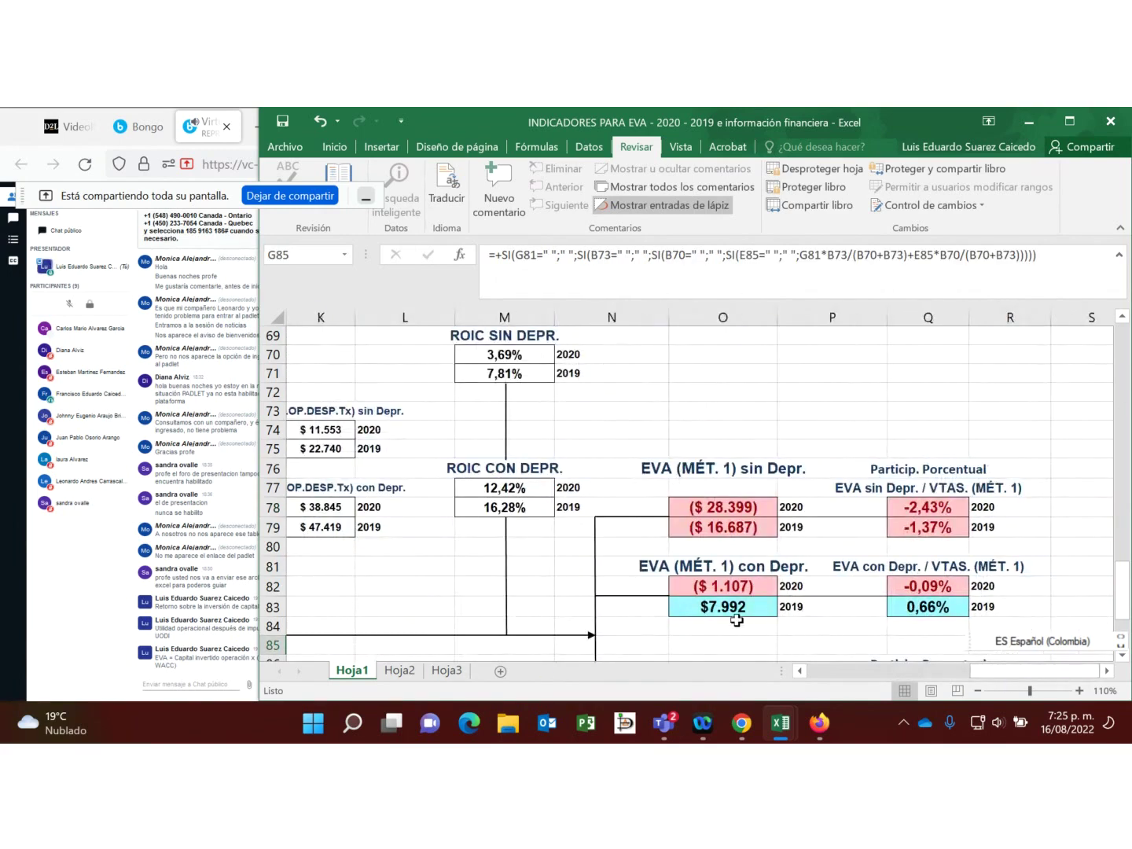
pyautogui.click(729, 611)
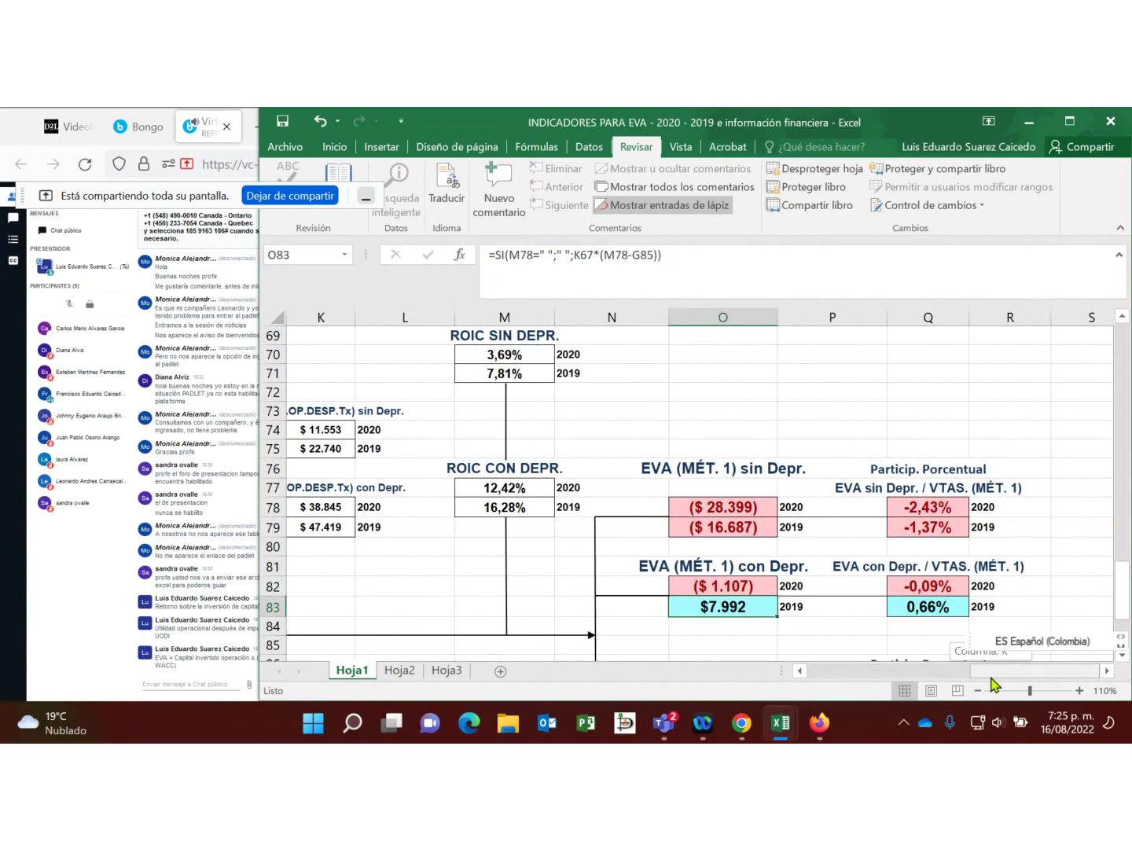
pyautogui.moveTo(994, 679); pyautogui.dragTo(924, 678)
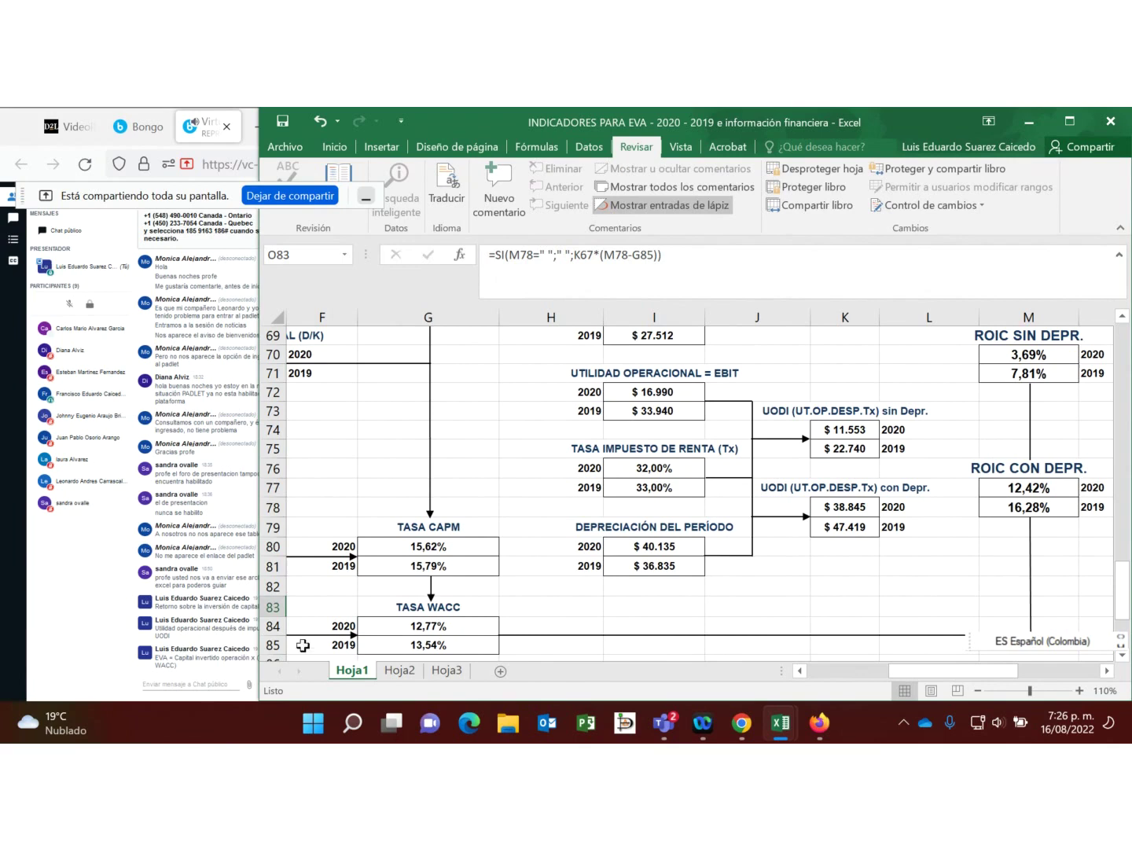
# Step: Switch to the Bongo session and send "WACC = costo promedio ponderado de recursos de capital" in the public chat
pyautogui.click(461, 625)
pyautogui.click(225, 678)
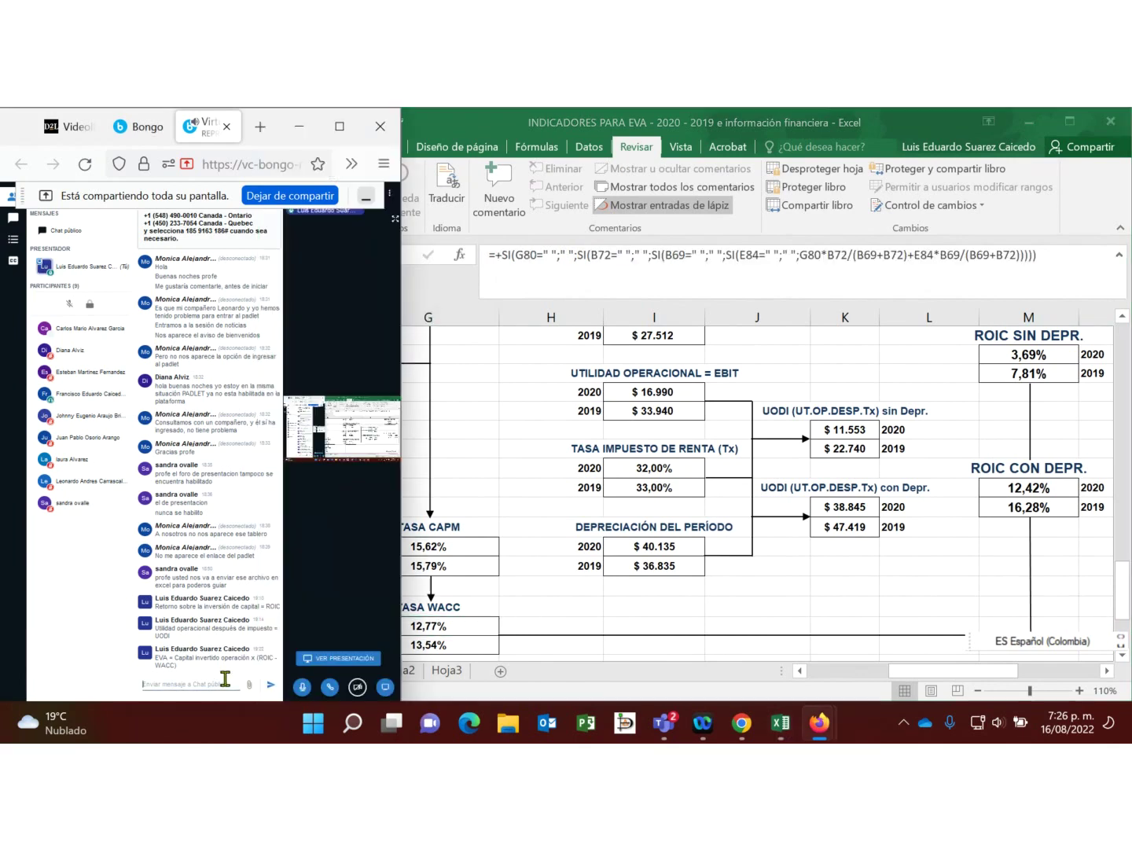
pyautogui.write('WA')
pyautogui.write('ponderado')
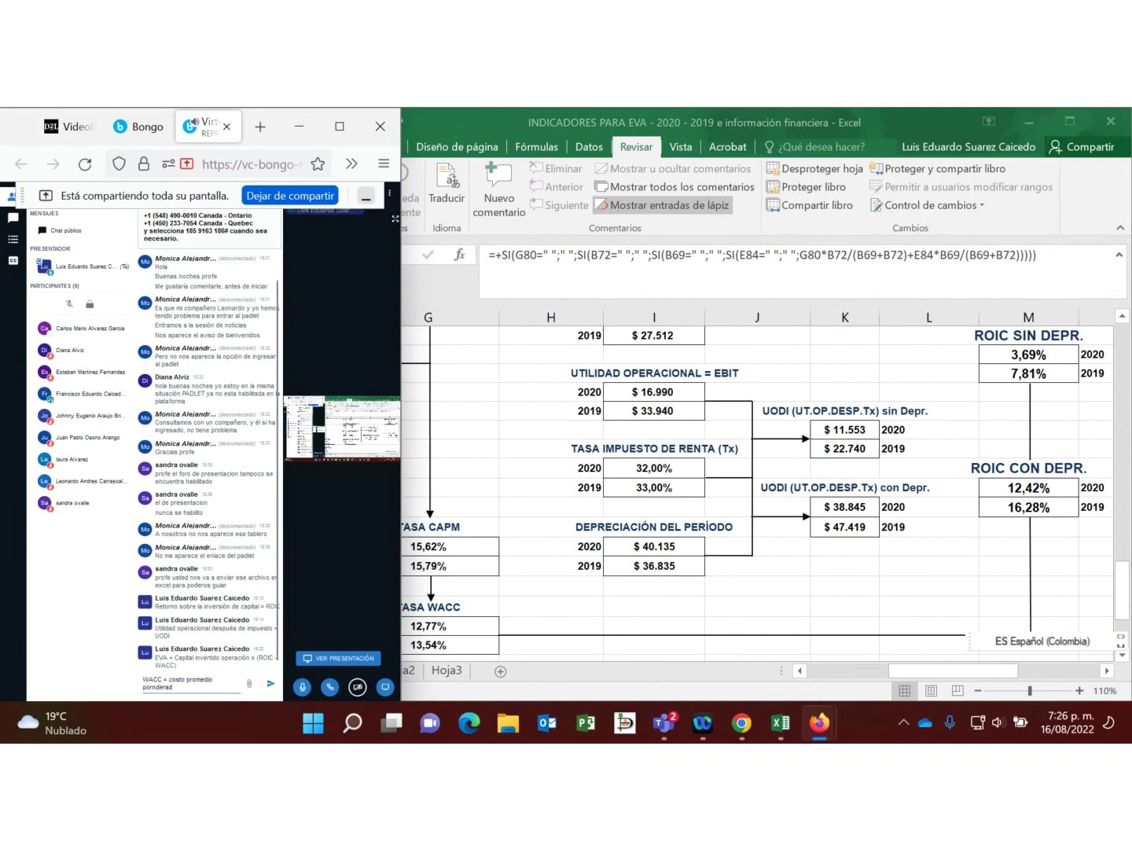
pyautogui.press('BackSpace')
pyautogui.press('BackSpace')
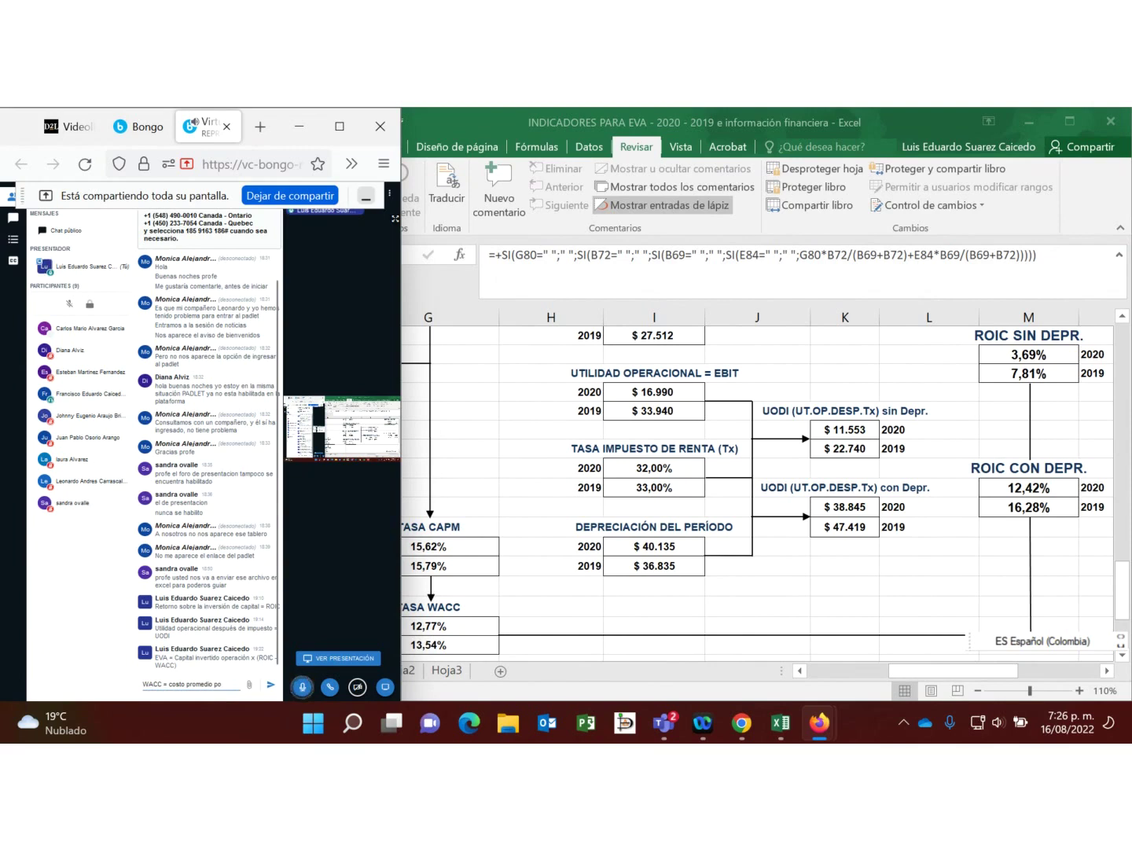
pyautogui.write('rado de')
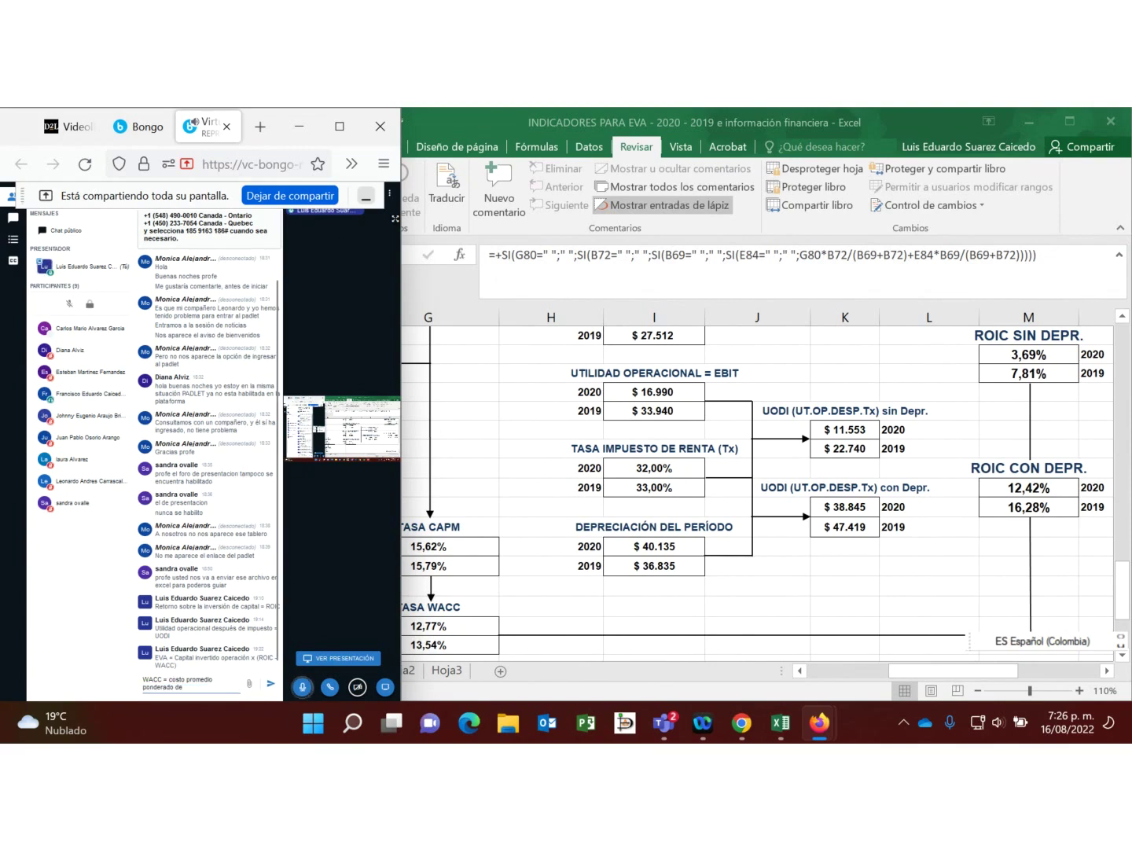
pyautogui.write(' recursos')
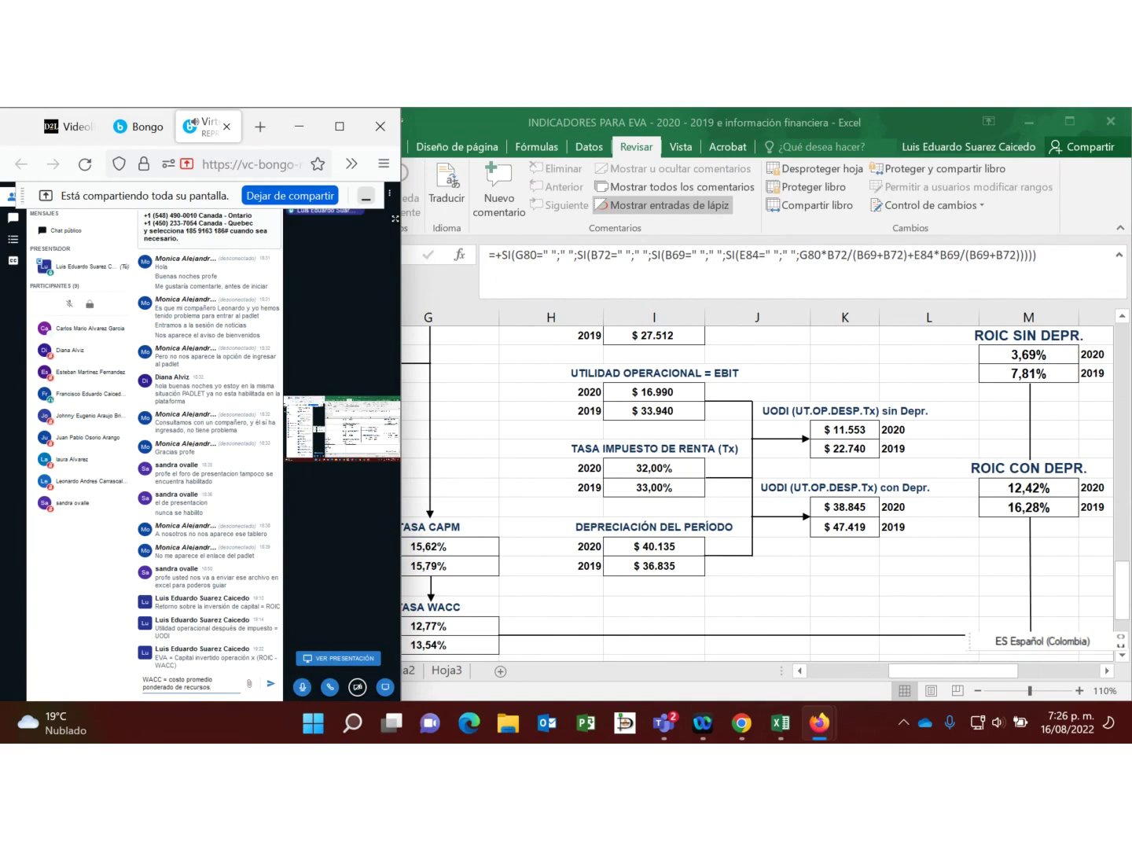
pyautogui.write(' de capital')
pyautogui.press('Return')
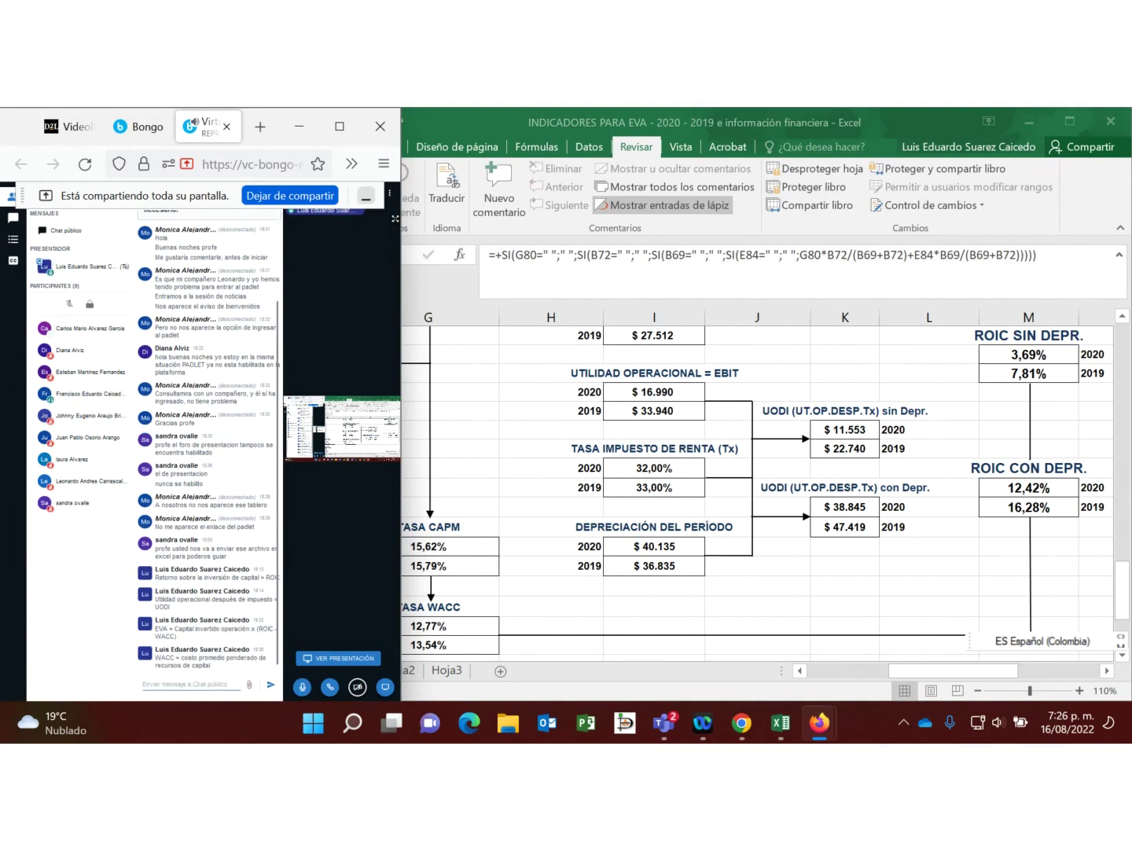
# Step: Return to the Excel workbook and inspect the 2020 ACTIVOS FIJOS DE OPERACIÓN and CAPITAL NETO DE TRABAJO cells
pyautogui.click(653, 600)
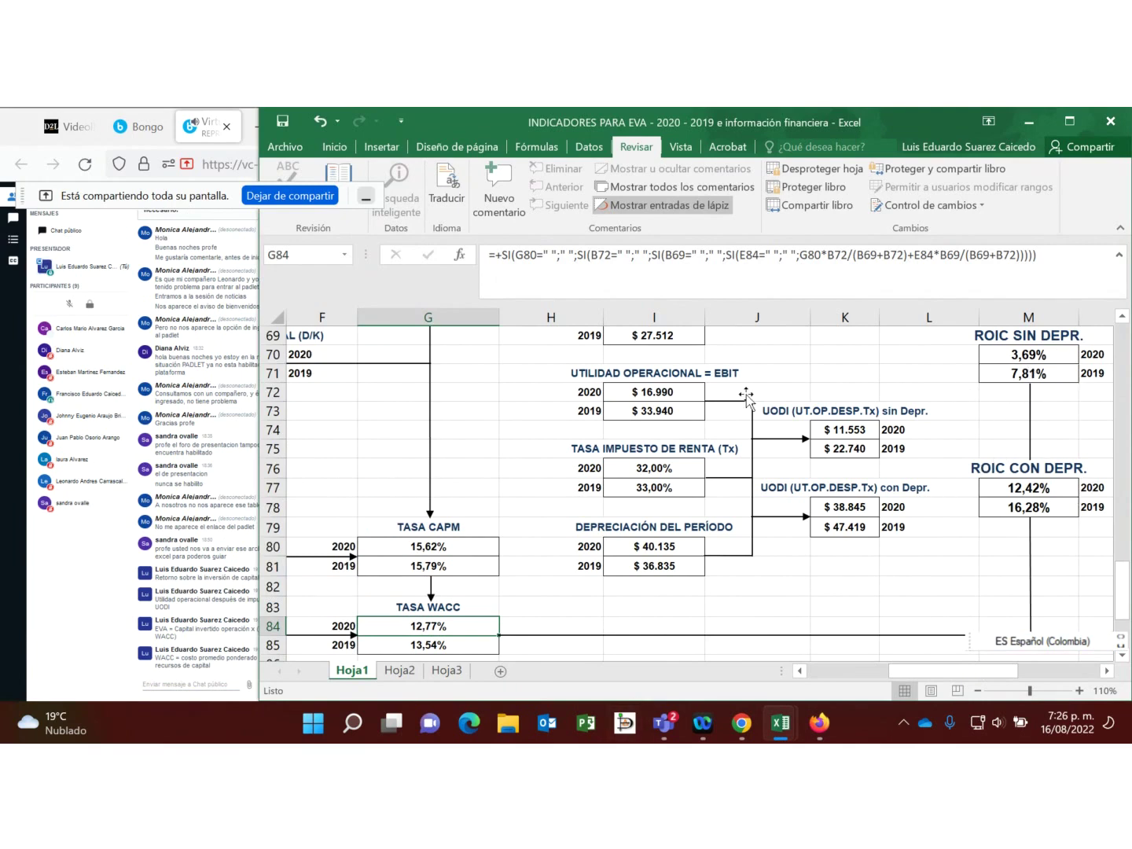
pyautogui.scroll(2, 746, 395)
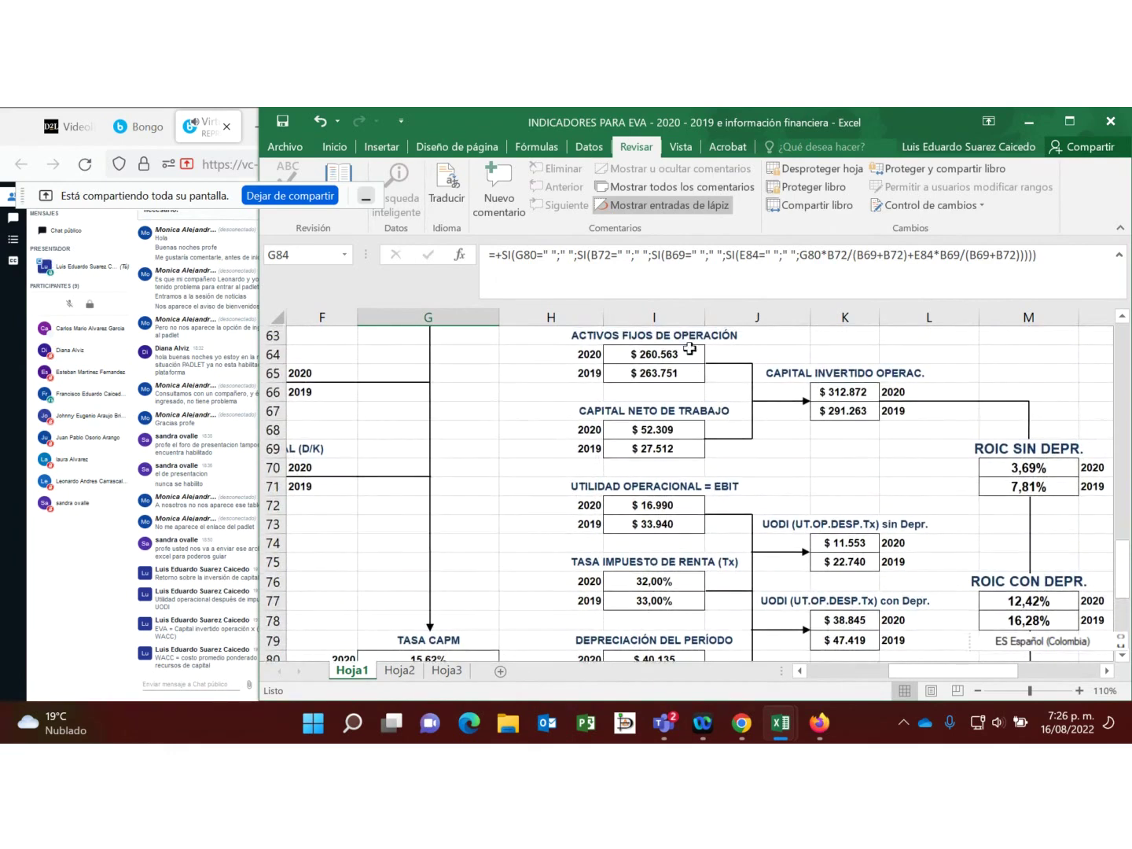
pyautogui.click(668, 341)
pyautogui.click(665, 353)
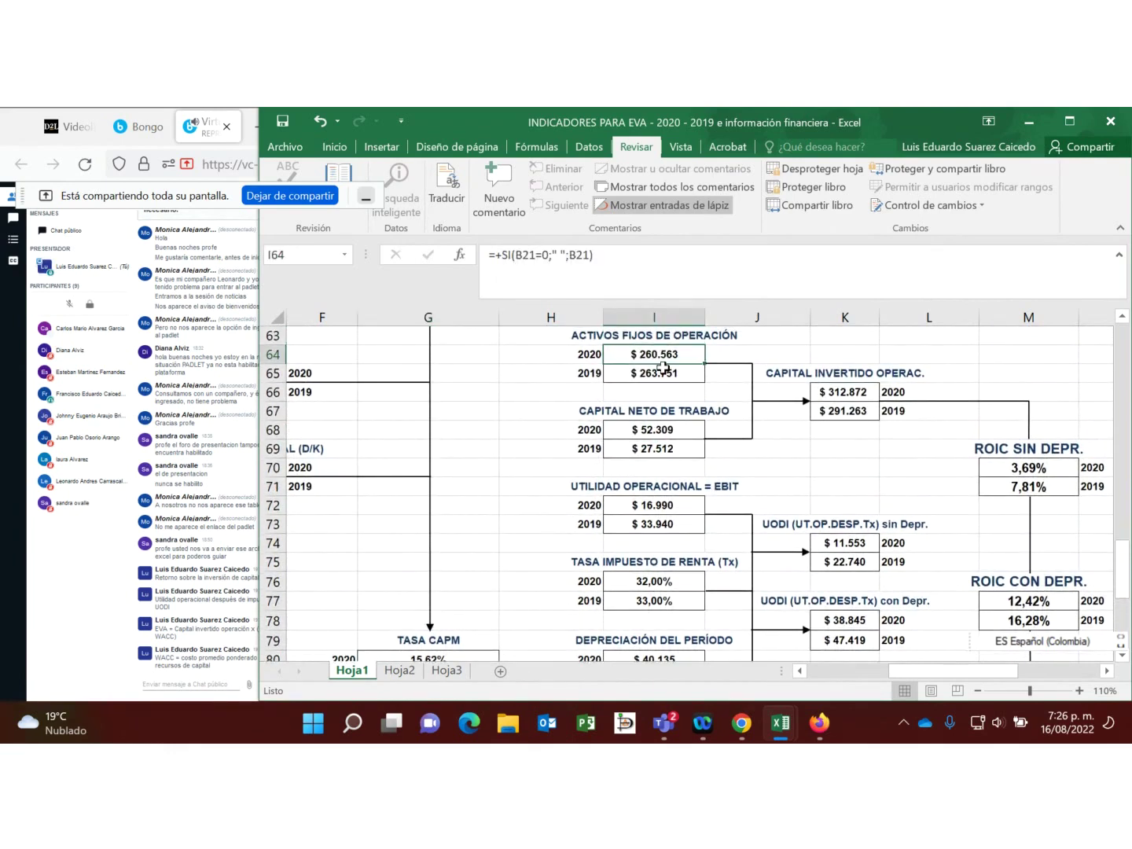
pyautogui.click(665, 430)
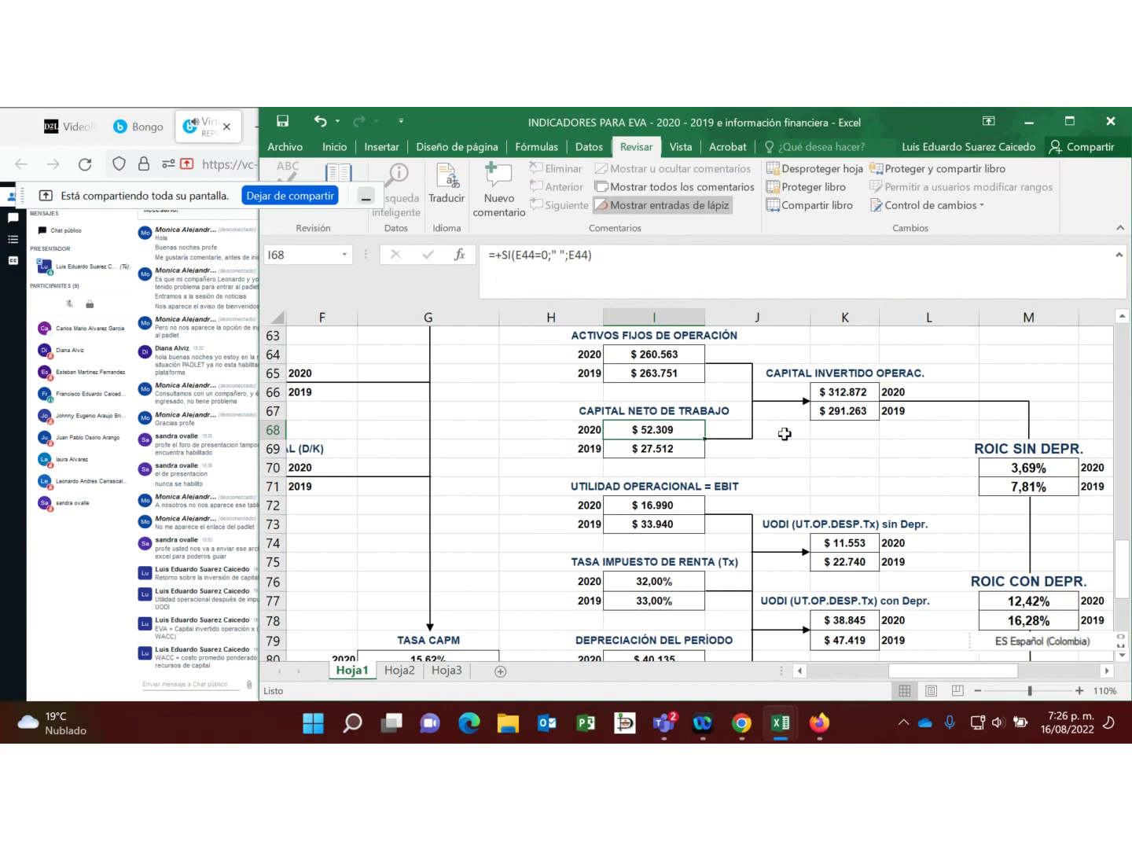
# Step: Compare the 2020 ROIC SIN DEPR. in M70 with the 2020 TASA WACC in G84
pyautogui.scroll(-1, 857, 410)
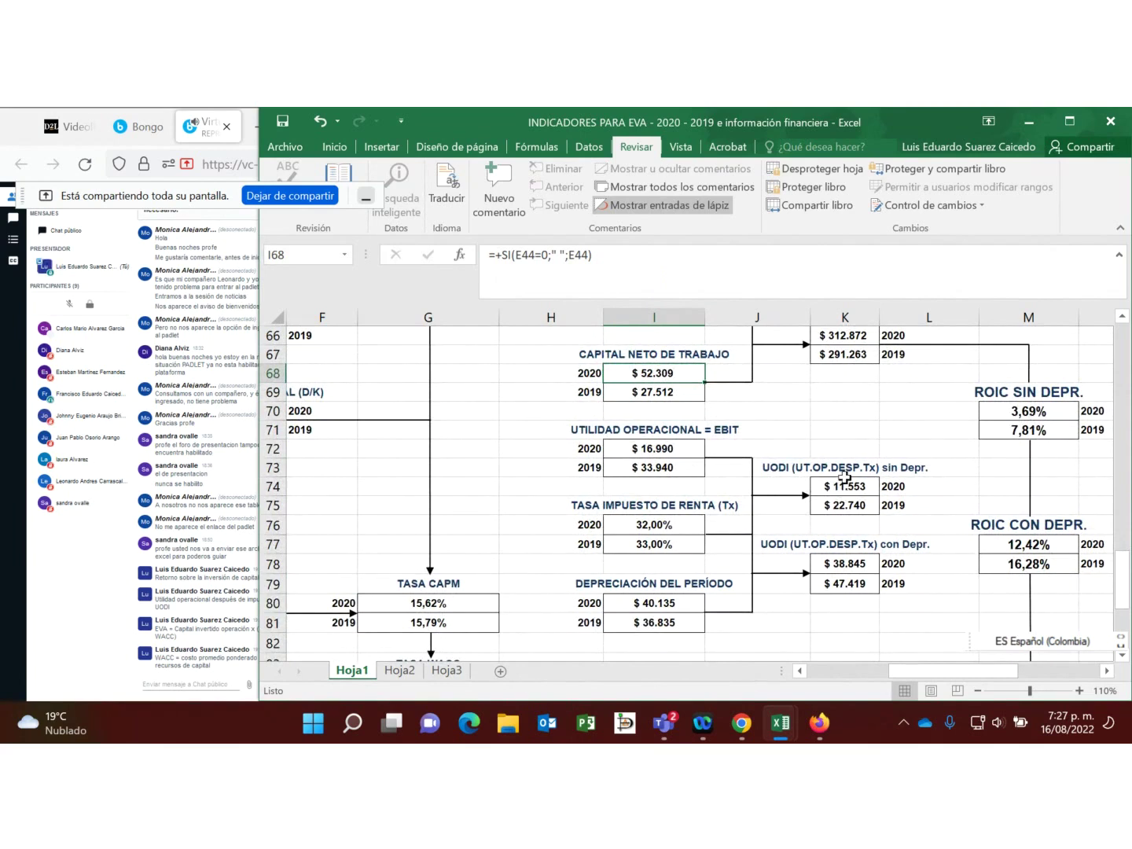
pyautogui.click(1024, 413)
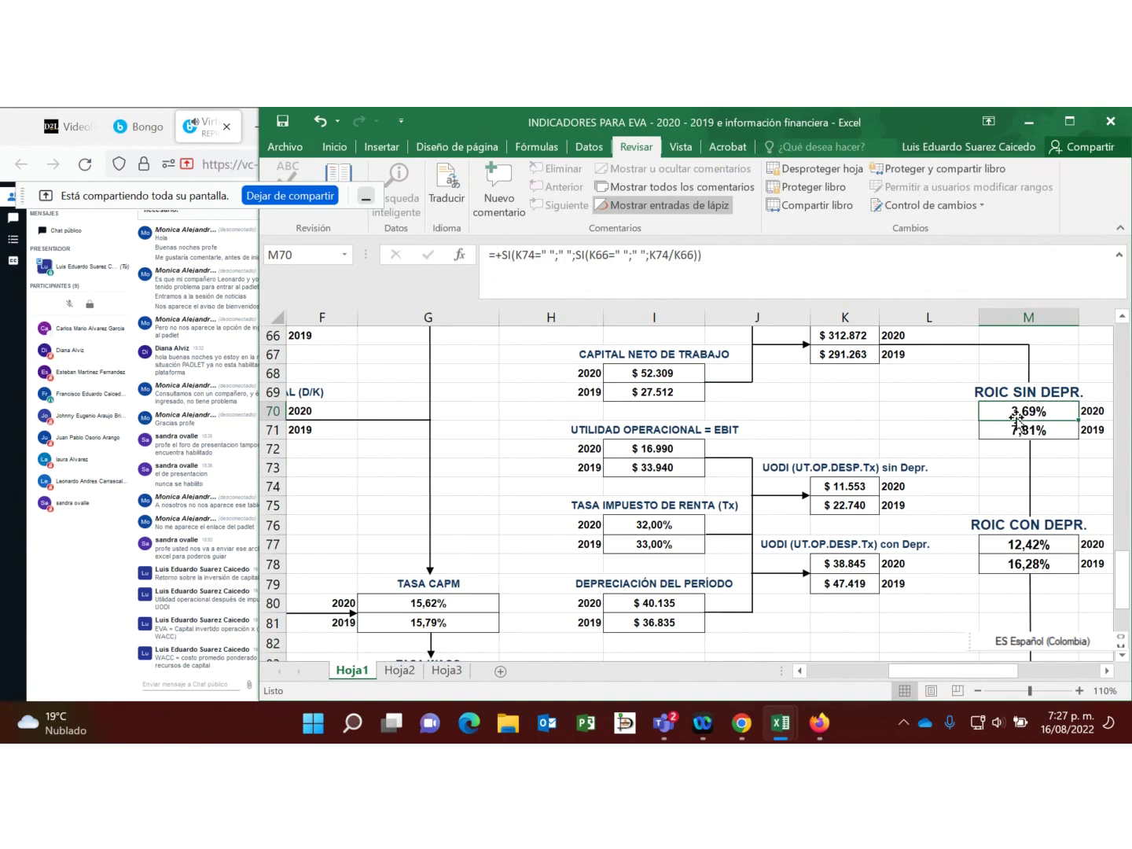
pyautogui.scroll(-1, 1026, 409)
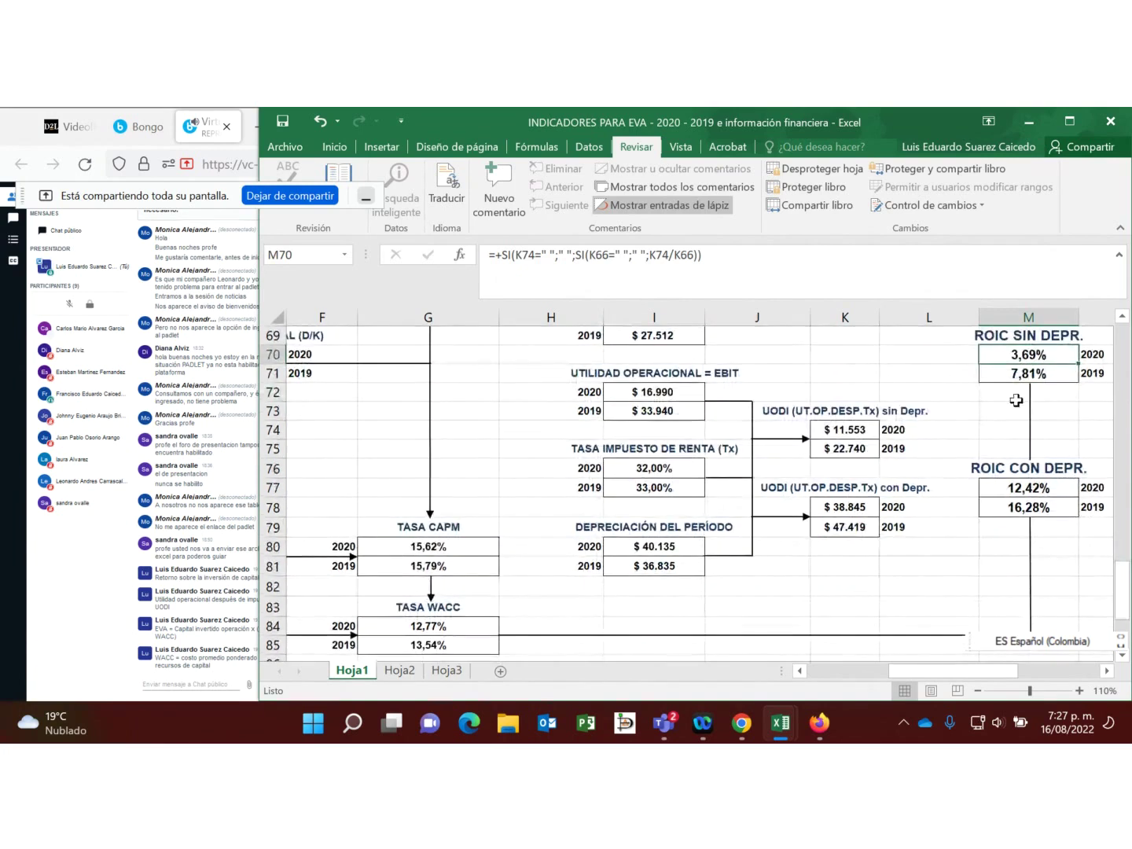
pyautogui.click(441, 627)
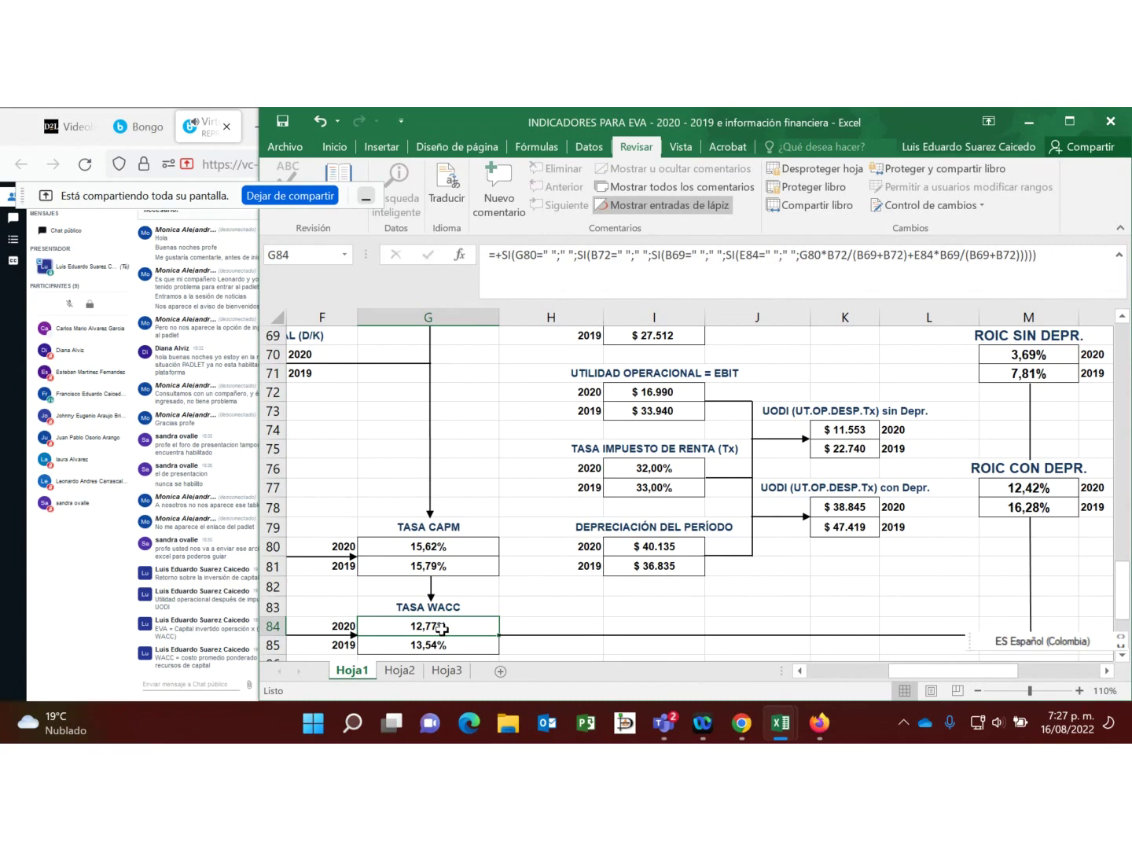
pyautogui.click(1024, 354)
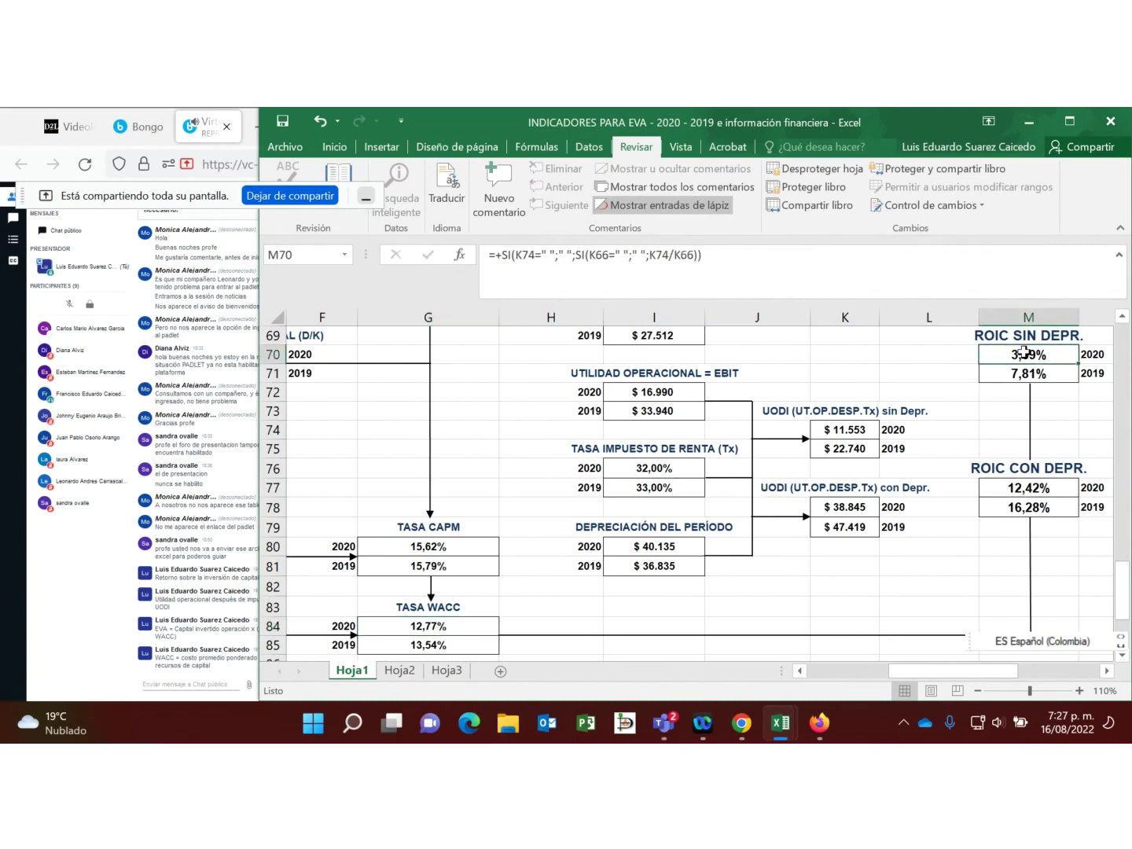
pyautogui.click(457, 627)
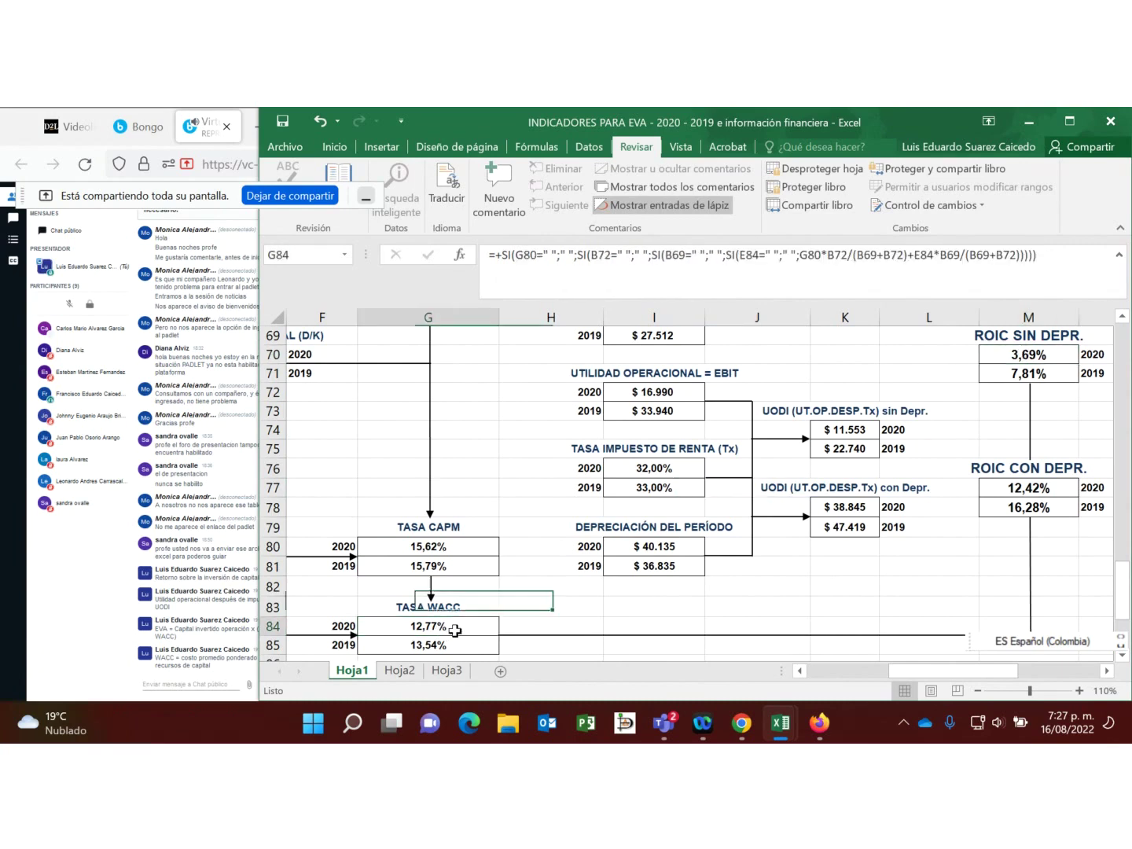
# Step: Compare the 2020 ROIC SIN DEPR. with the 2020 TASA WACC and inspect the EVA (MÉT. 1) sin Depr. formula in O78
pyautogui.click(1040, 356)
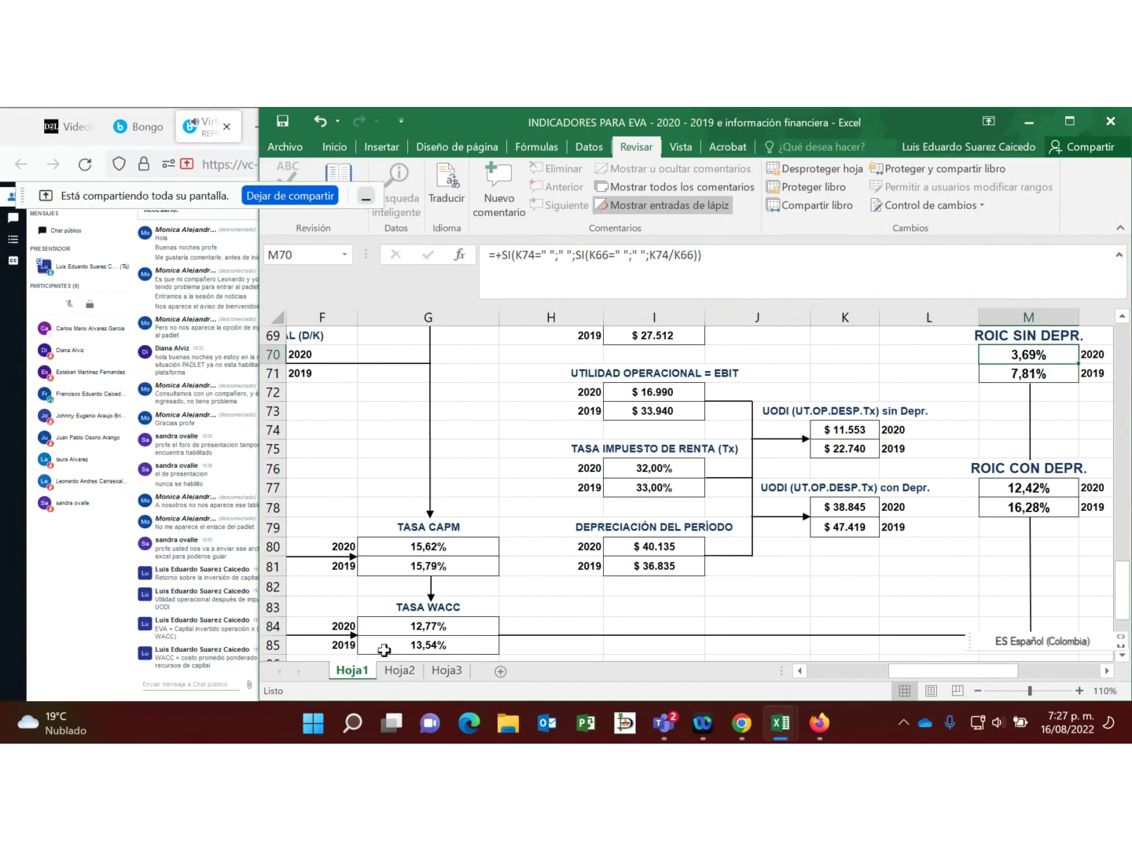
pyautogui.click(430, 626)
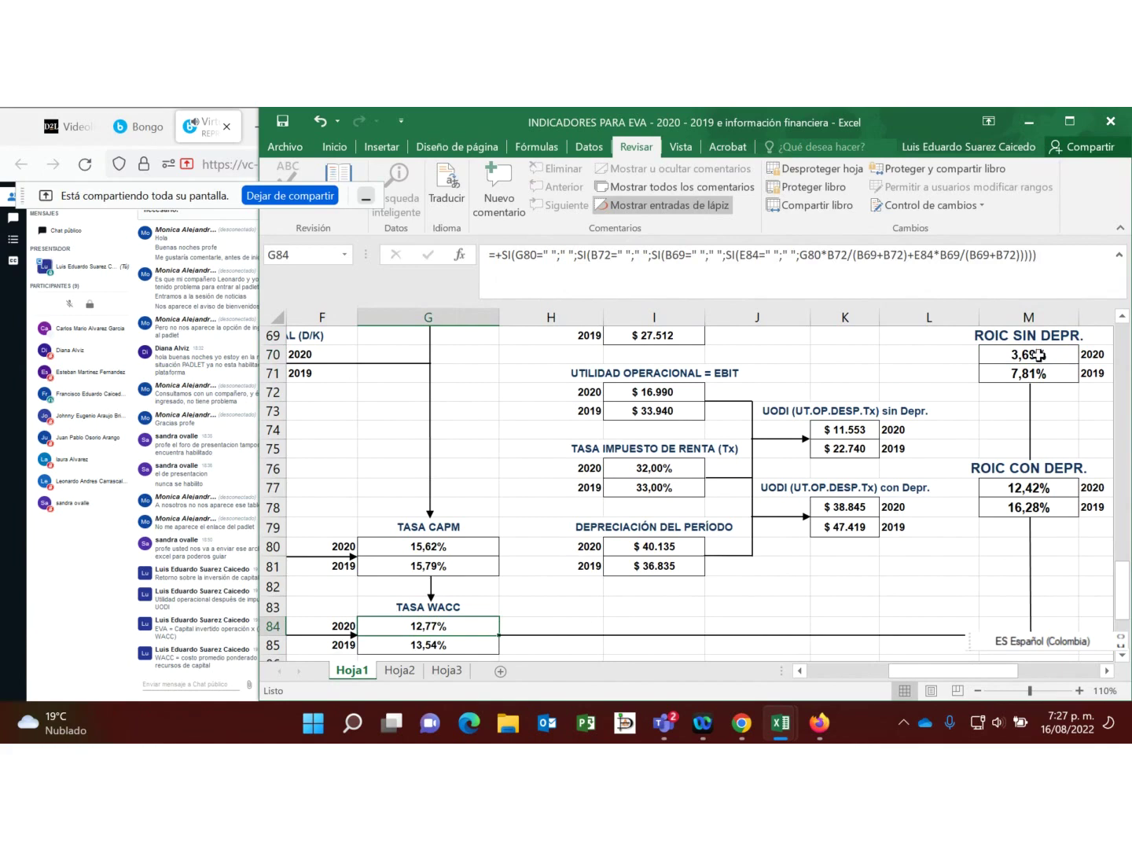
pyautogui.click(1106, 670)
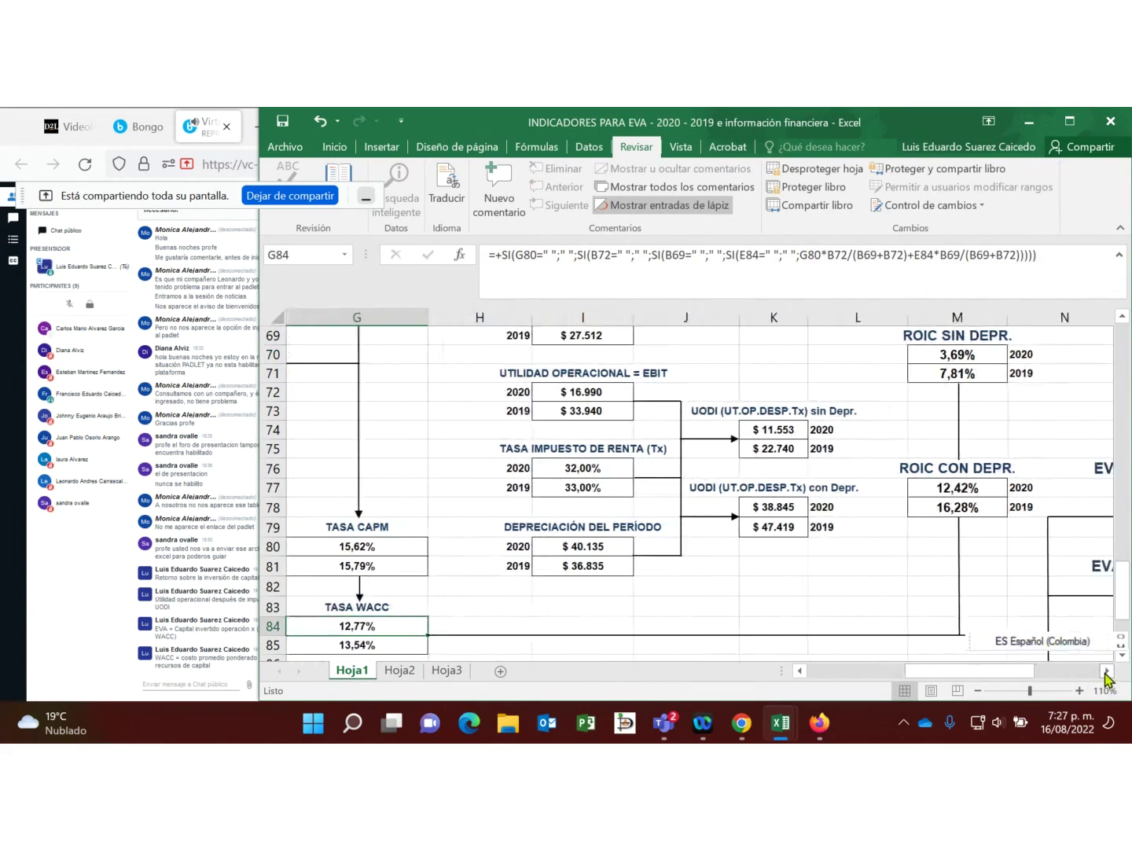
pyautogui.click(1107, 671)
pyautogui.click(1106, 671)
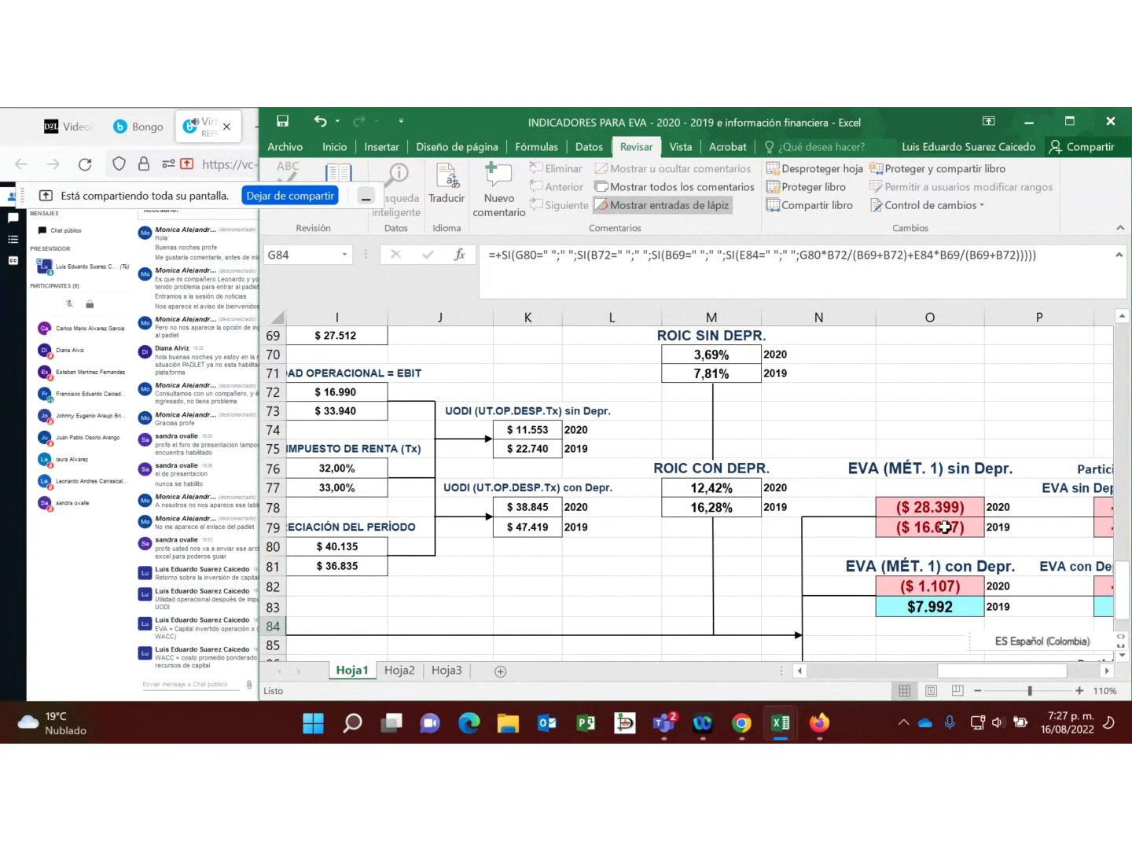
pyautogui.click(1106, 670)
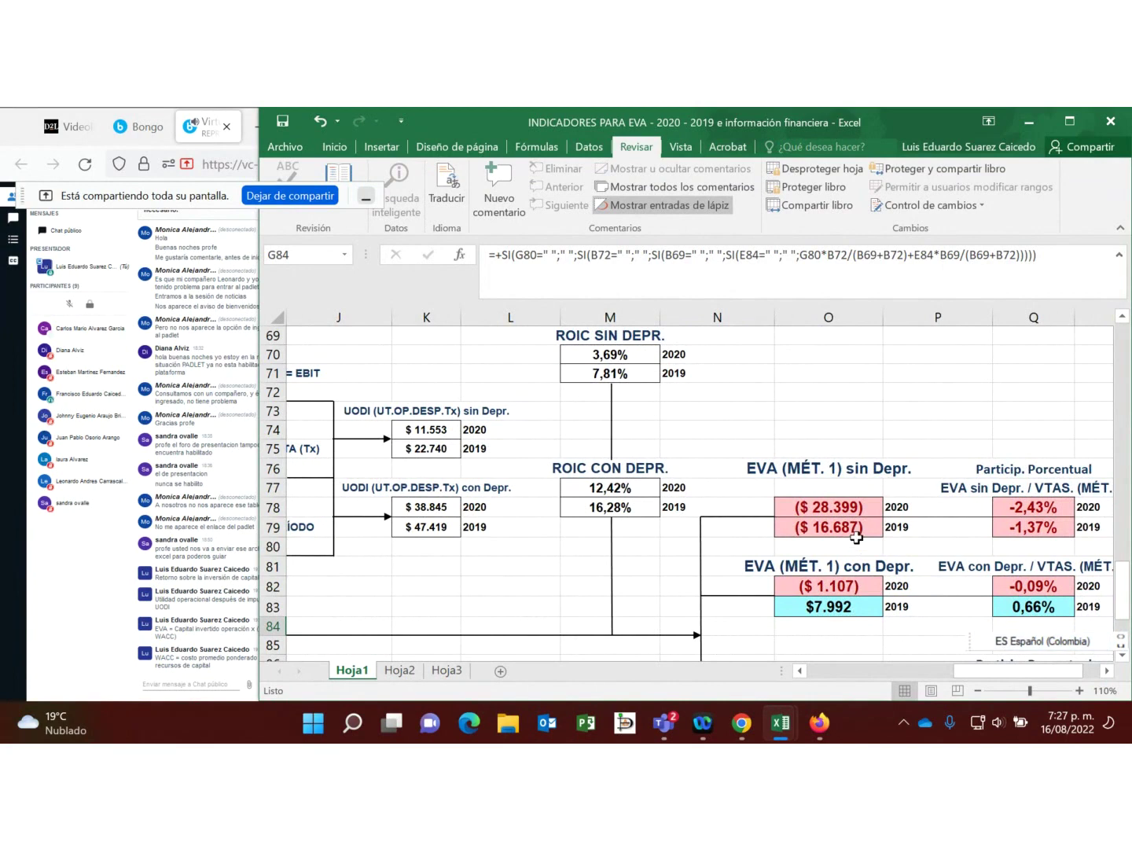
pyautogui.click(857, 506)
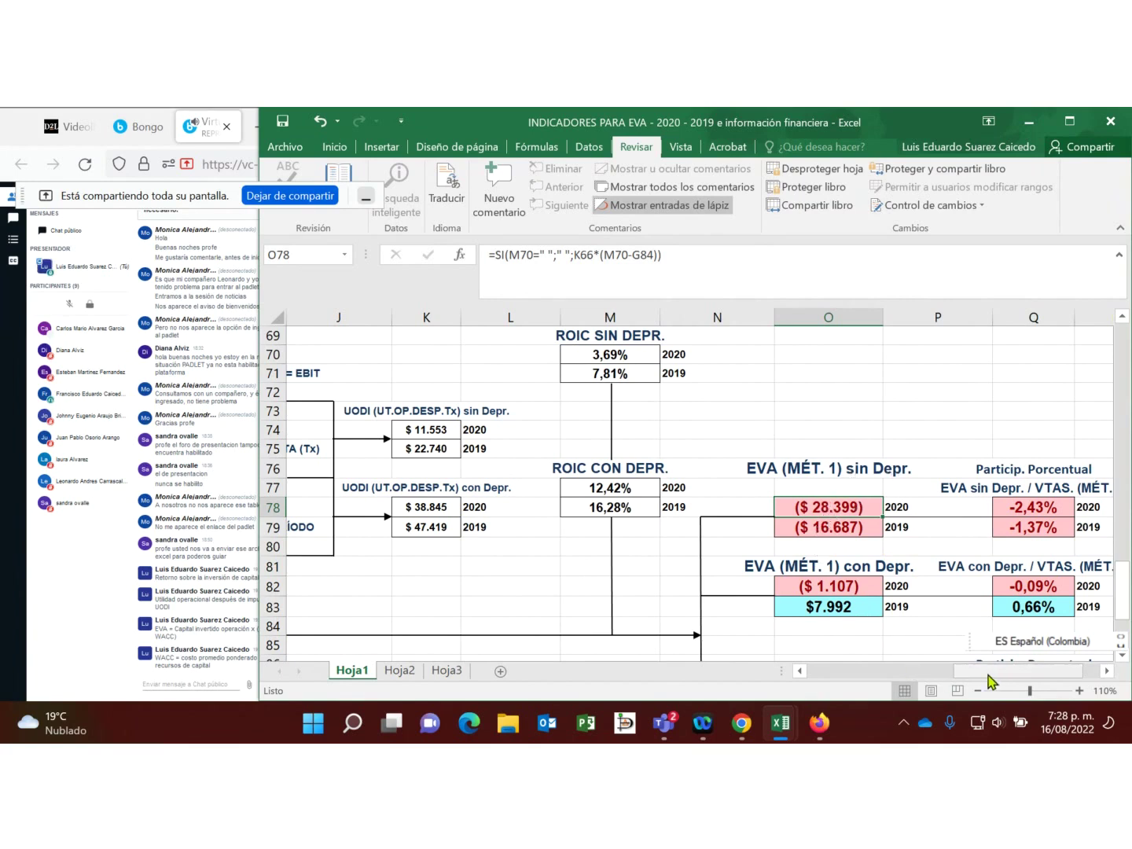
# Step: Switch to the Bongo session and send "CAPM = Costo de recursos propios (Socio)" in the public chat
pyautogui.moveTo(994, 676); pyautogui.dragTo(882, 677)
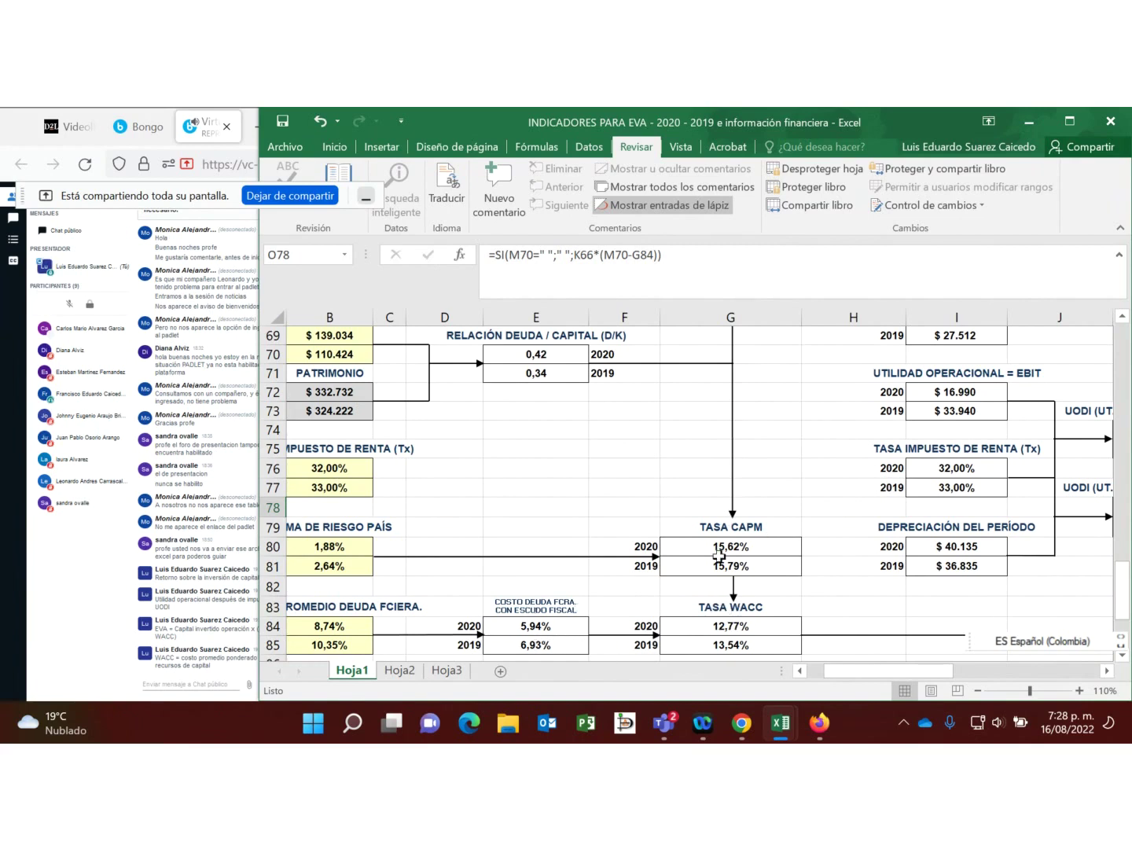
pyautogui.click(230, 685)
pyautogui.write('CA')
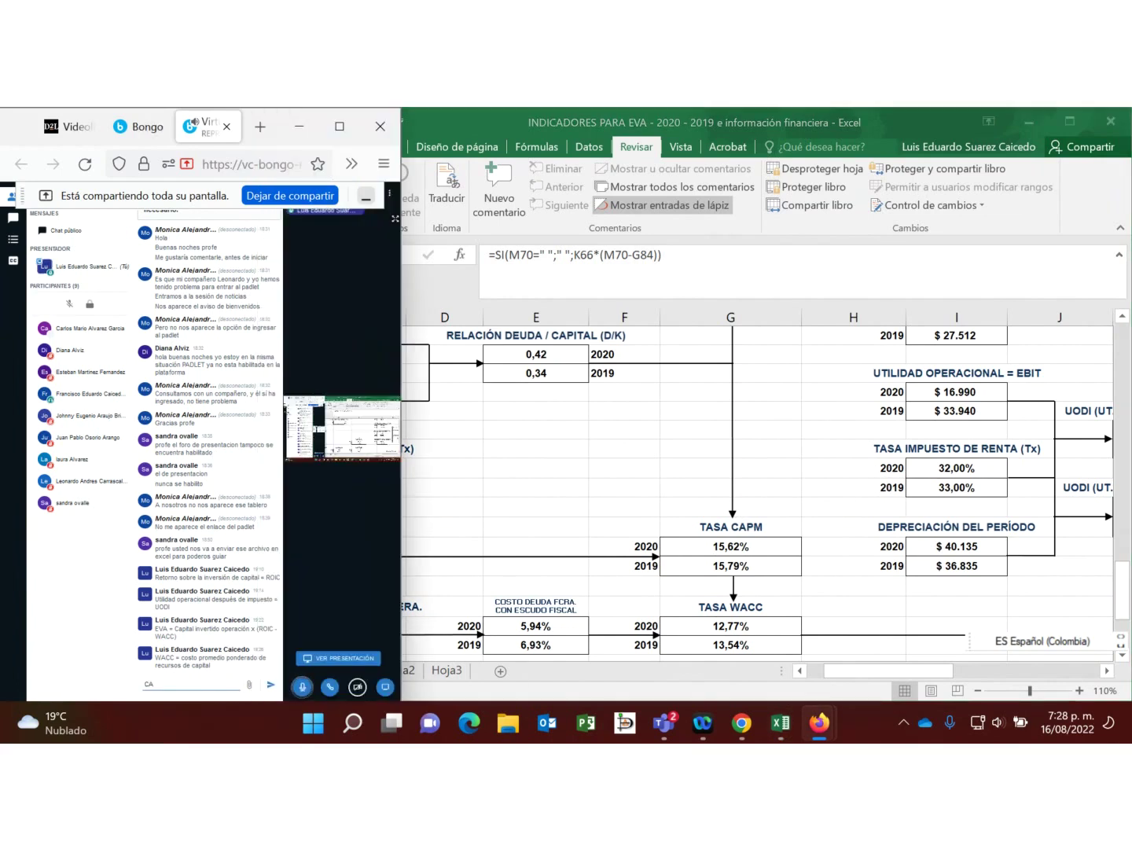
pyautogui.write('PM')
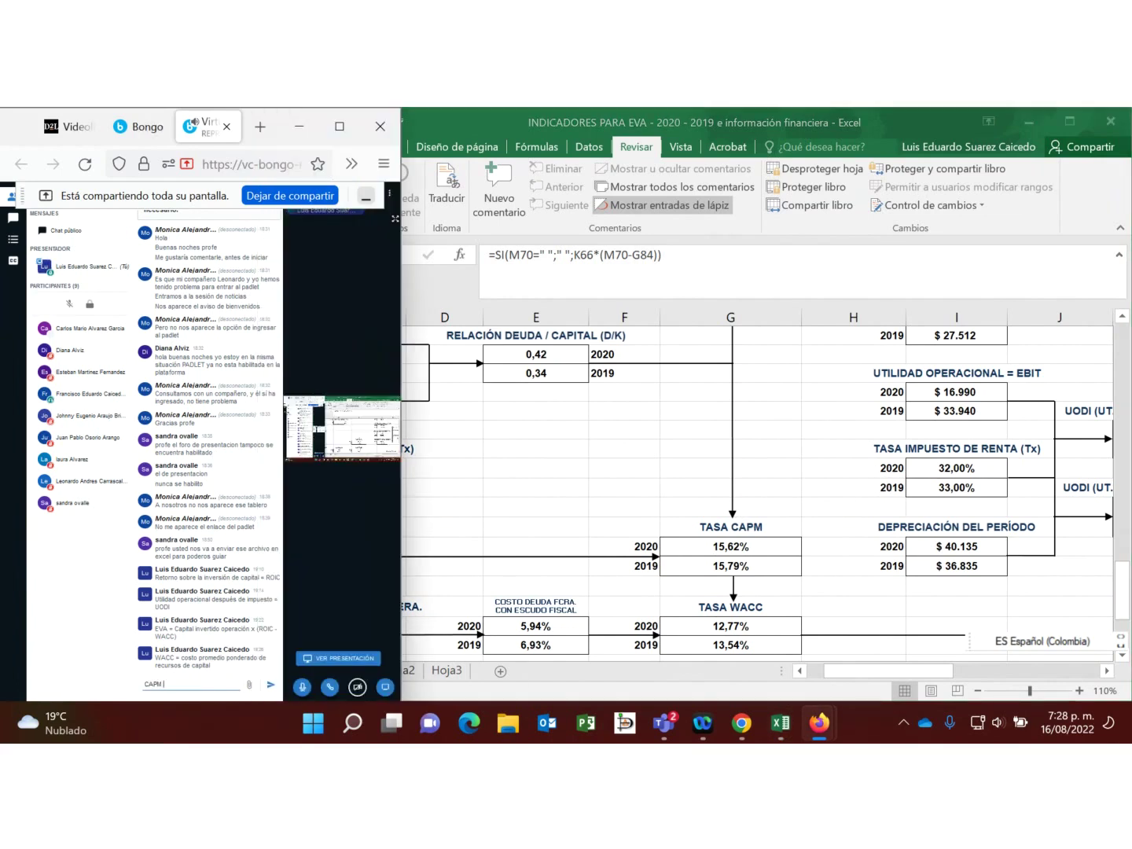
pyautogui.write(' = Costo de recurs')
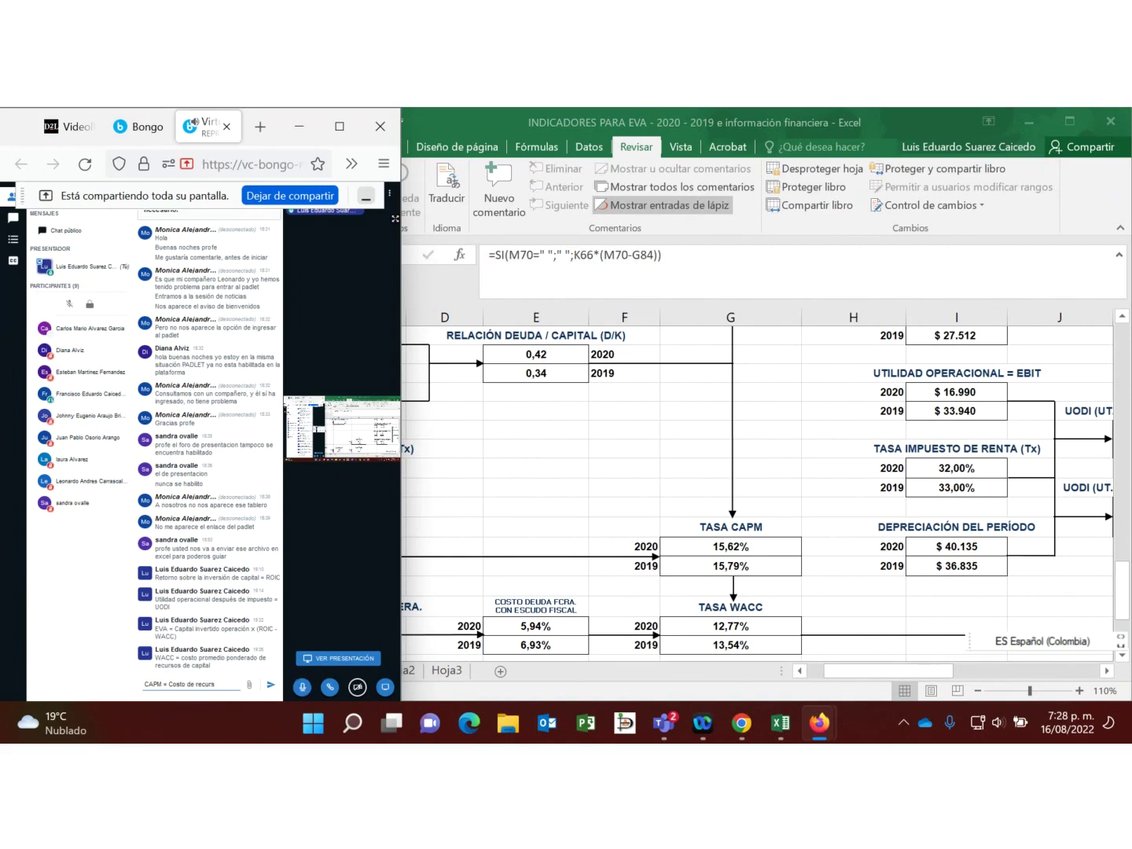
pyautogui.write('os propios (S')
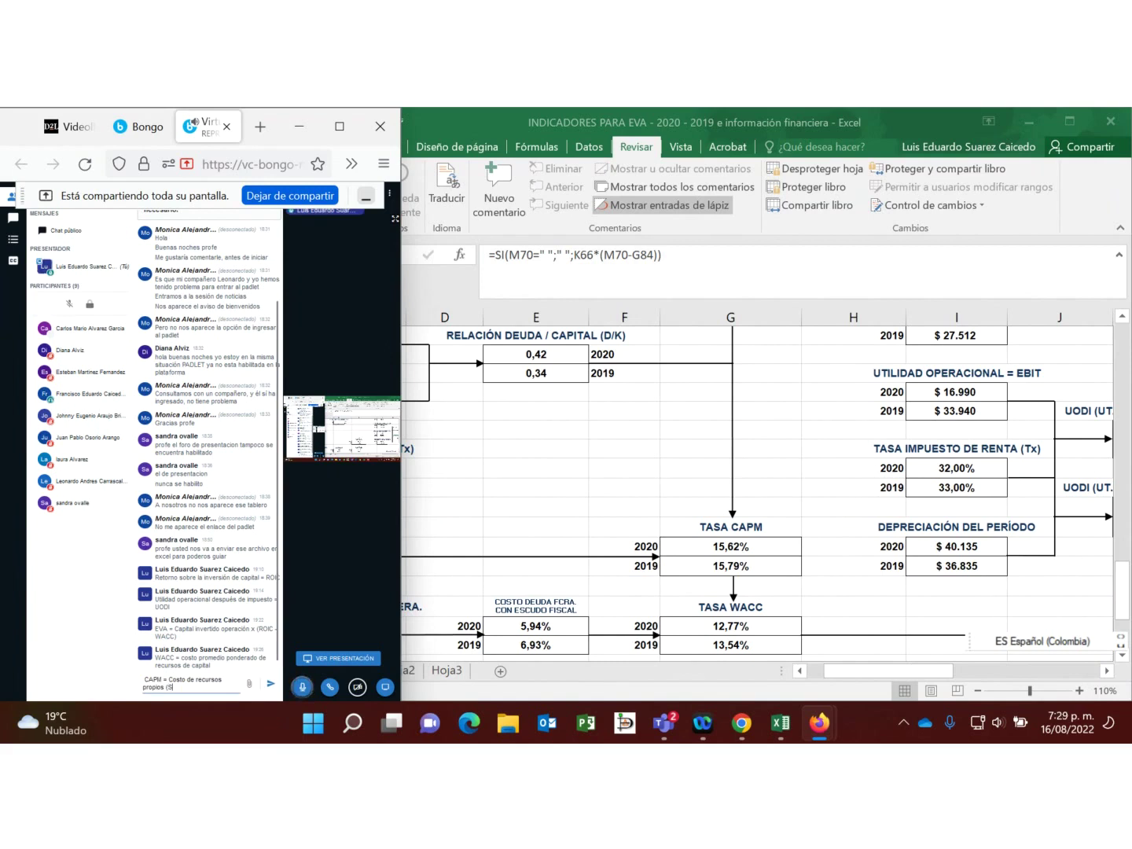
pyautogui.write('ocio')
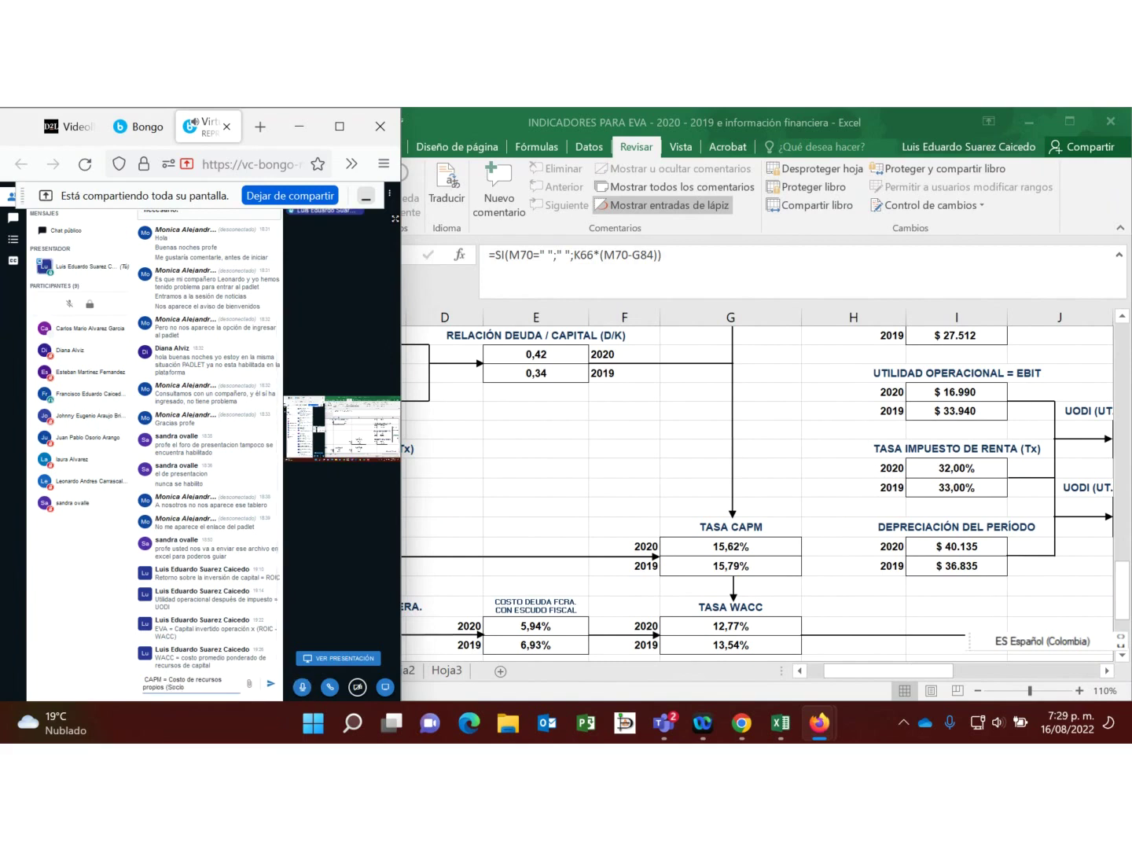
pyautogui.press('Return')
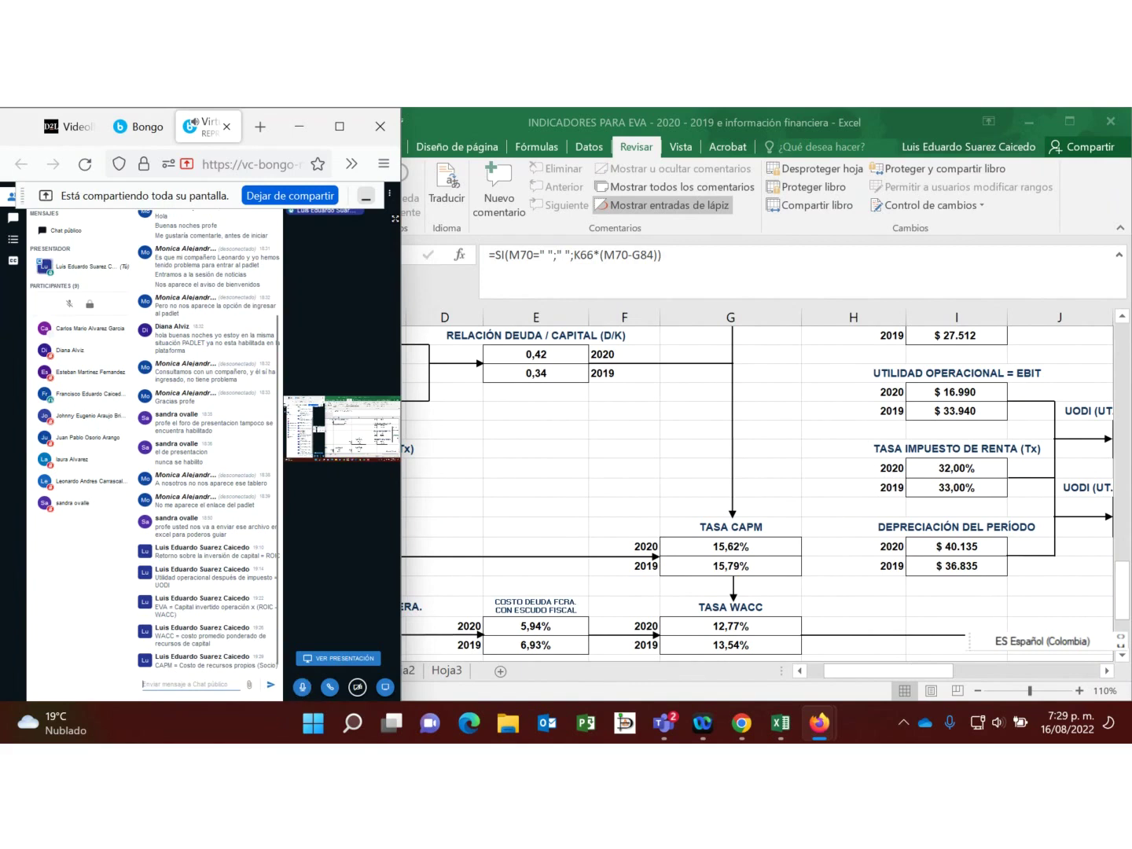
# Step: Return to the Excel workbook and inspect the 2020 formulas for TASA CAPM, COSTO DEUDA FCRA. CON ESCUDO FISCAL and TASA WACC
pyautogui.click(758, 646)
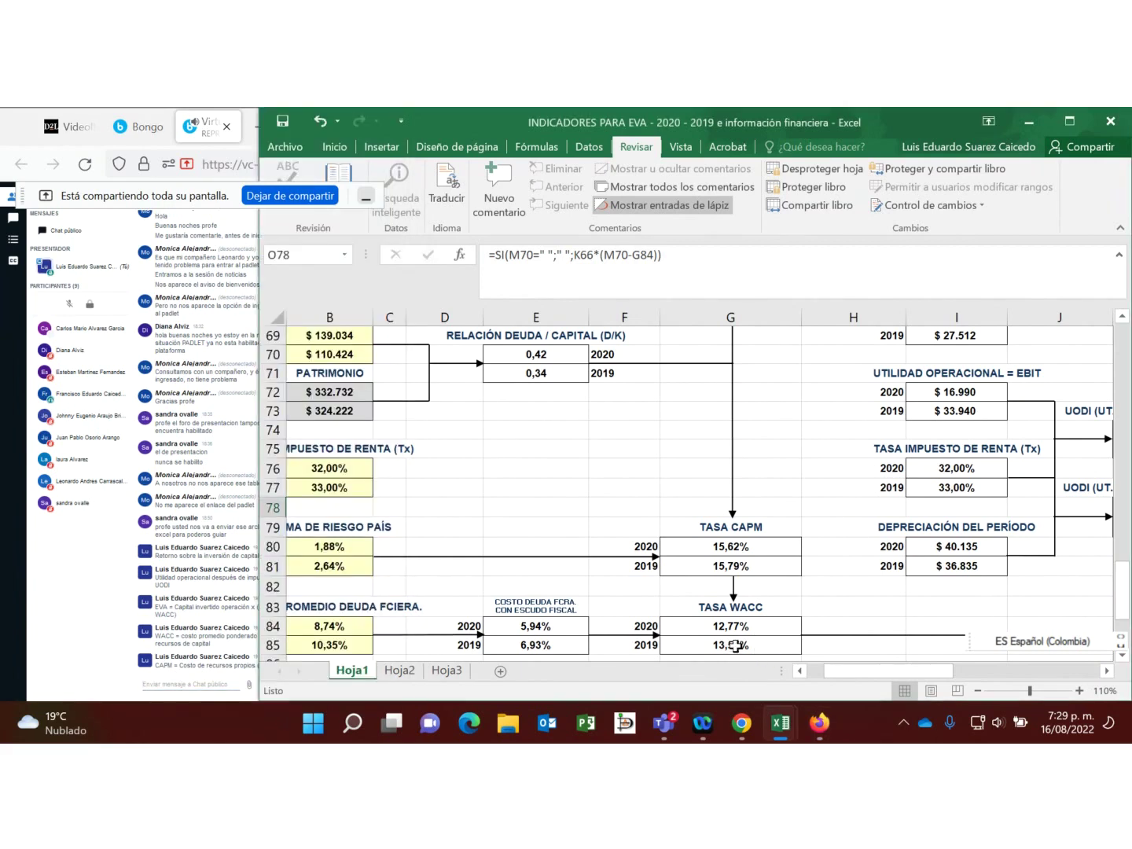
pyautogui.click(722, 548)
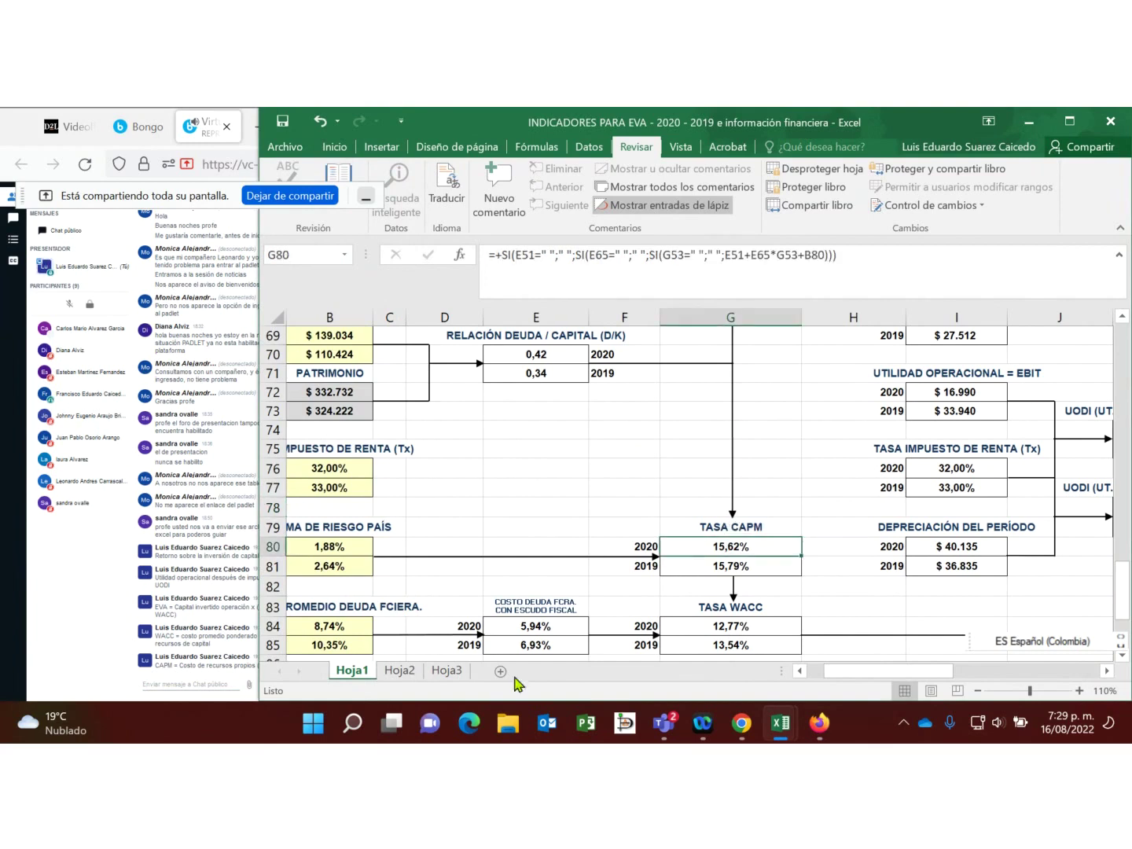
pyautogui.click(542, 627)
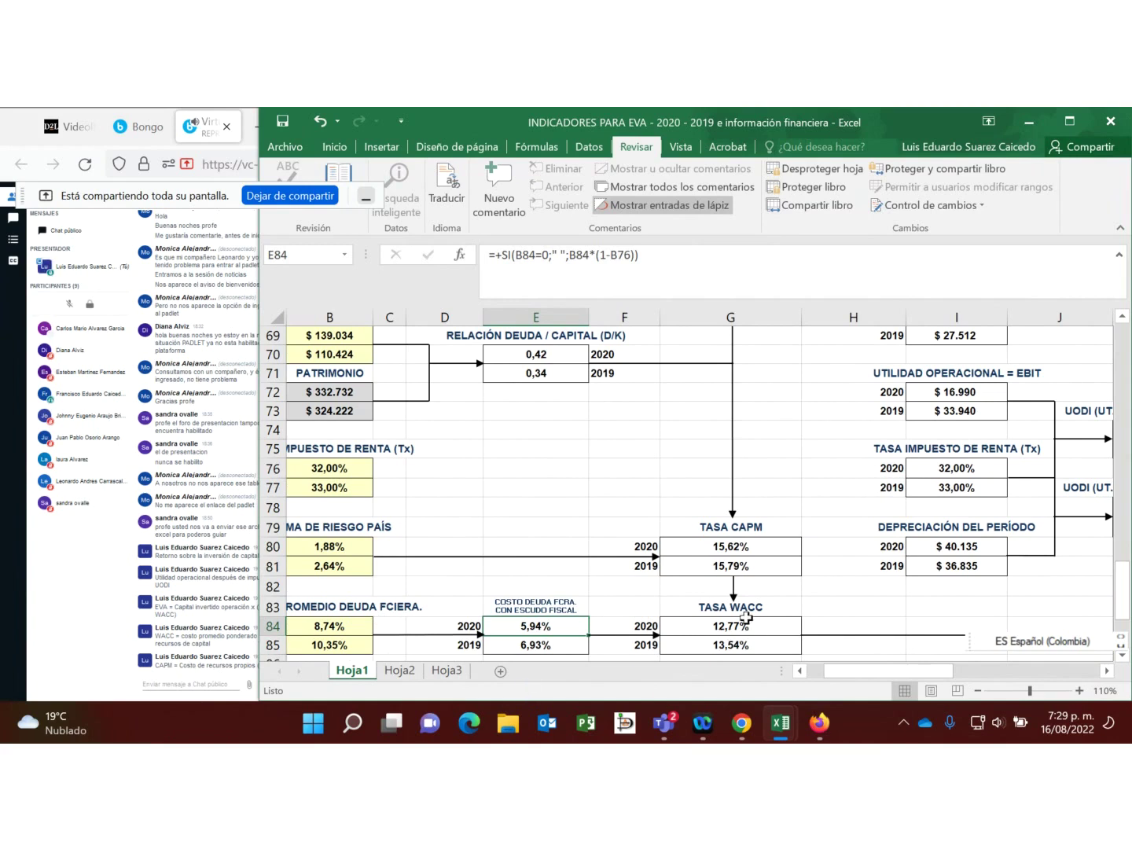
pyautogui.click(726, 627)
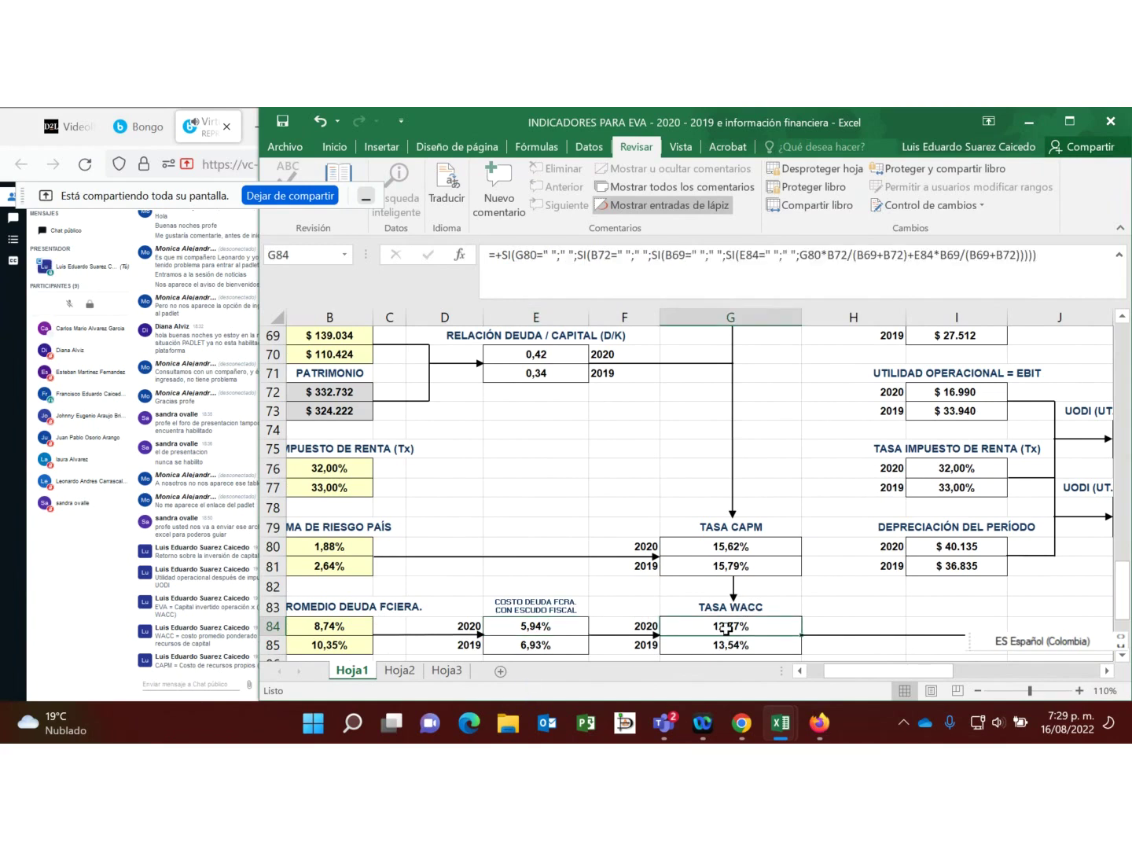
# Step: Inspect the 2020 DEUDA FINANCIERA in B69 and the 2020 PATRIMONIO in B72 that feed the WACC formula
pyautogui.scroll(1, 491, 495)
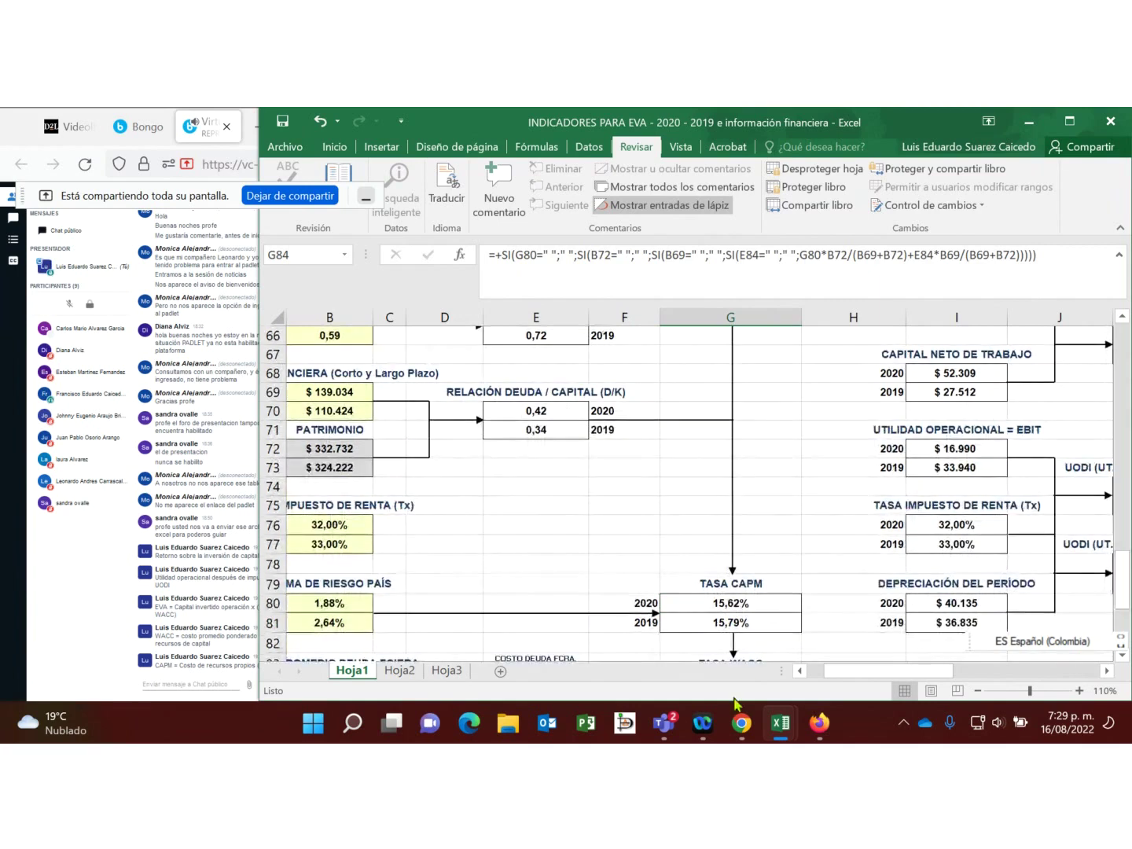
pyautogui.moveTo(852, 675); pyautogui.dragTo(853, 677)
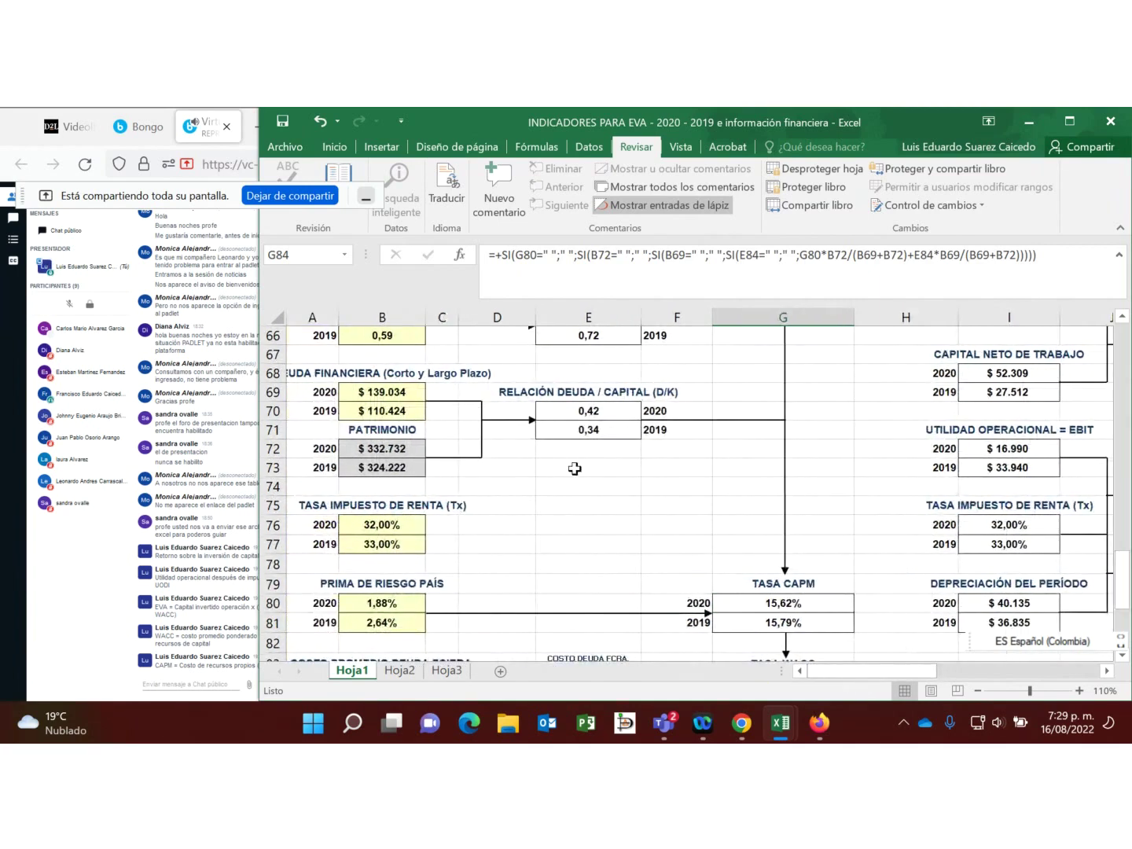
pyautogui.click(378, 393)
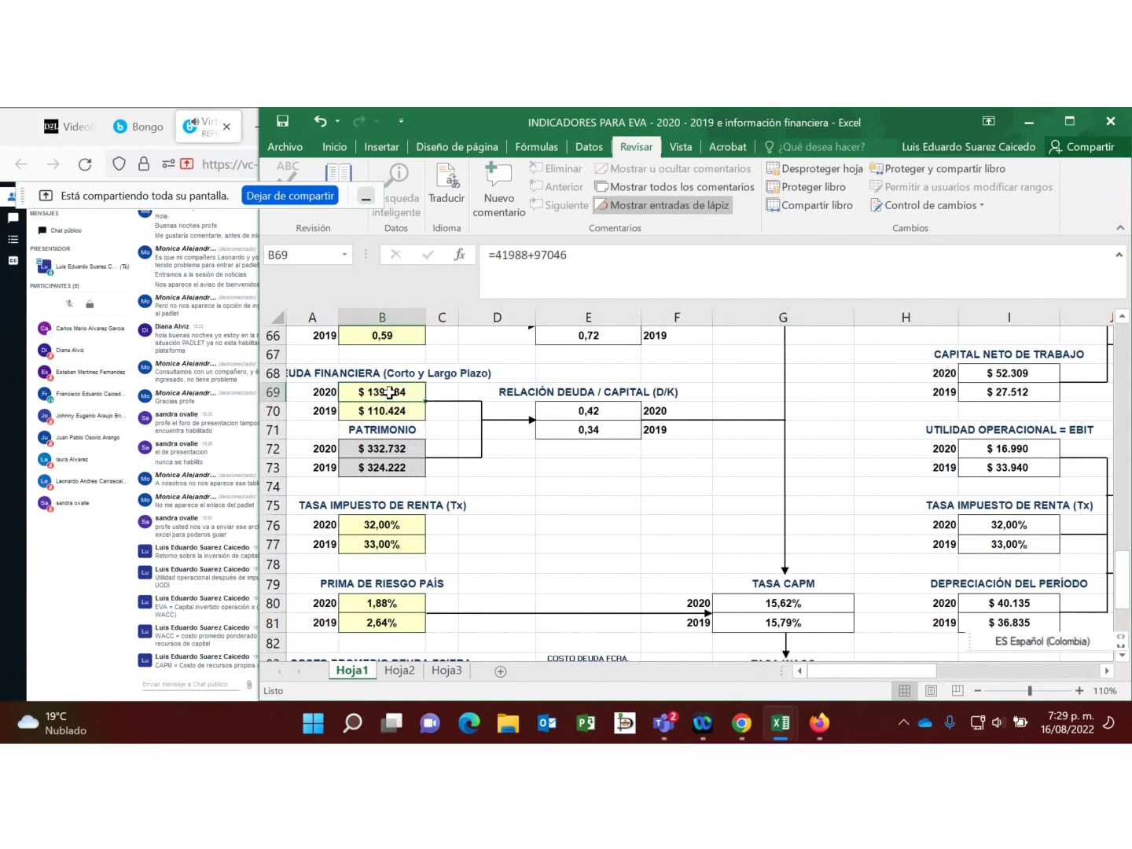
pyautogui.click(392, 453)
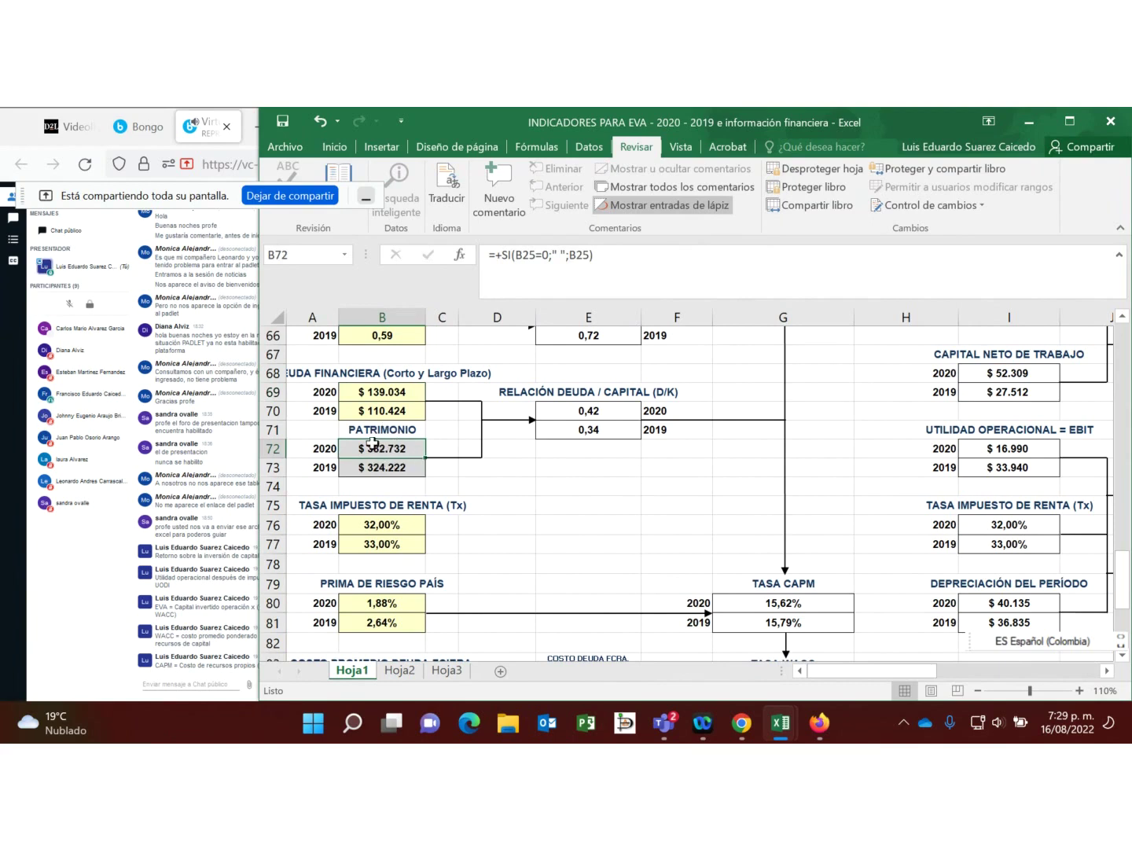
pyautogui.click(398, 391)
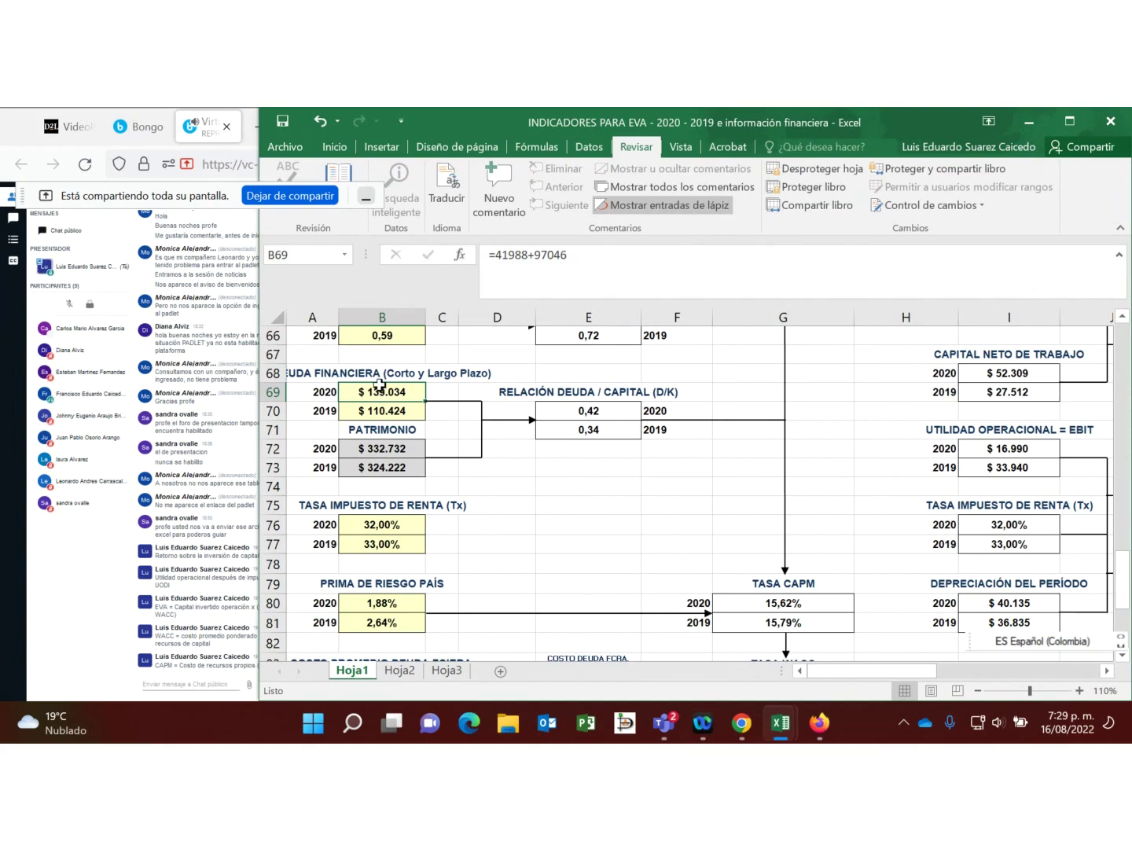
# Step: Inspect the 2020 debt cost with tax shield in E84 and the 2019 TASA CAPM formula in G81
pyautogui.scroll(-1, 380, 386)
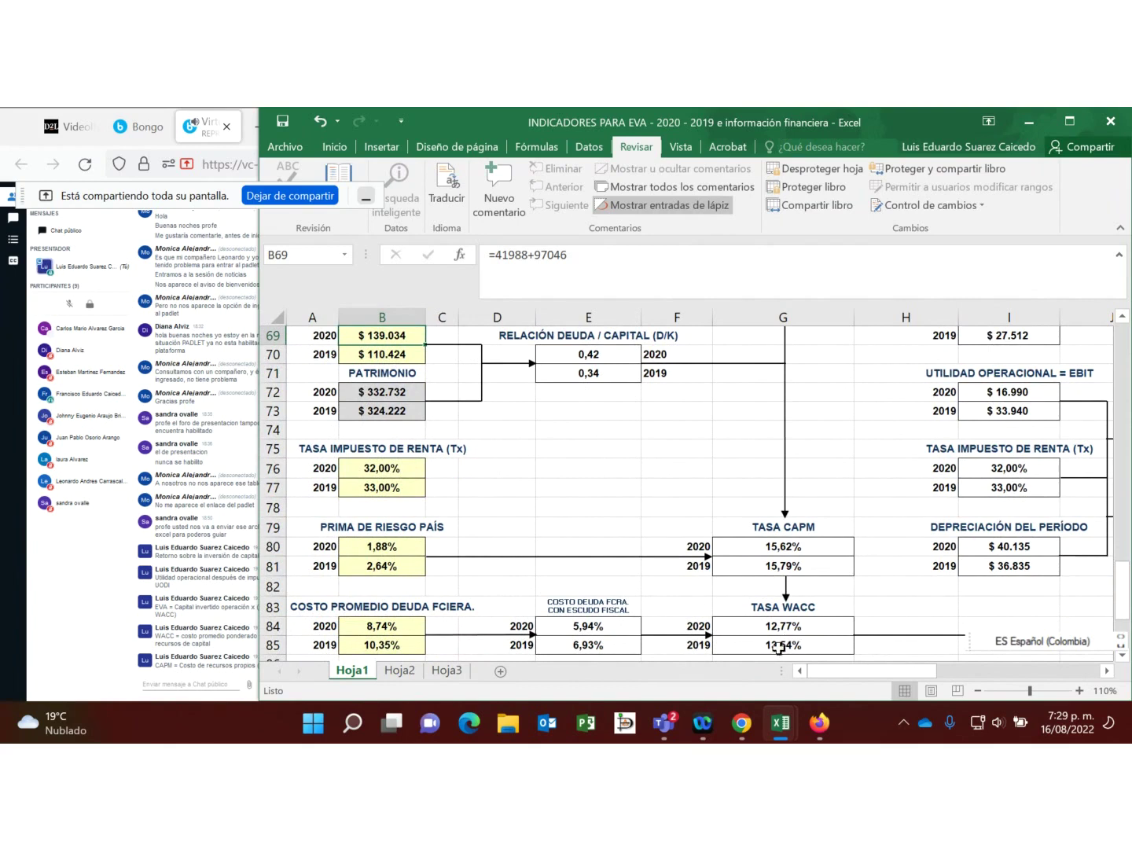
pyautogui.click(783, 534)
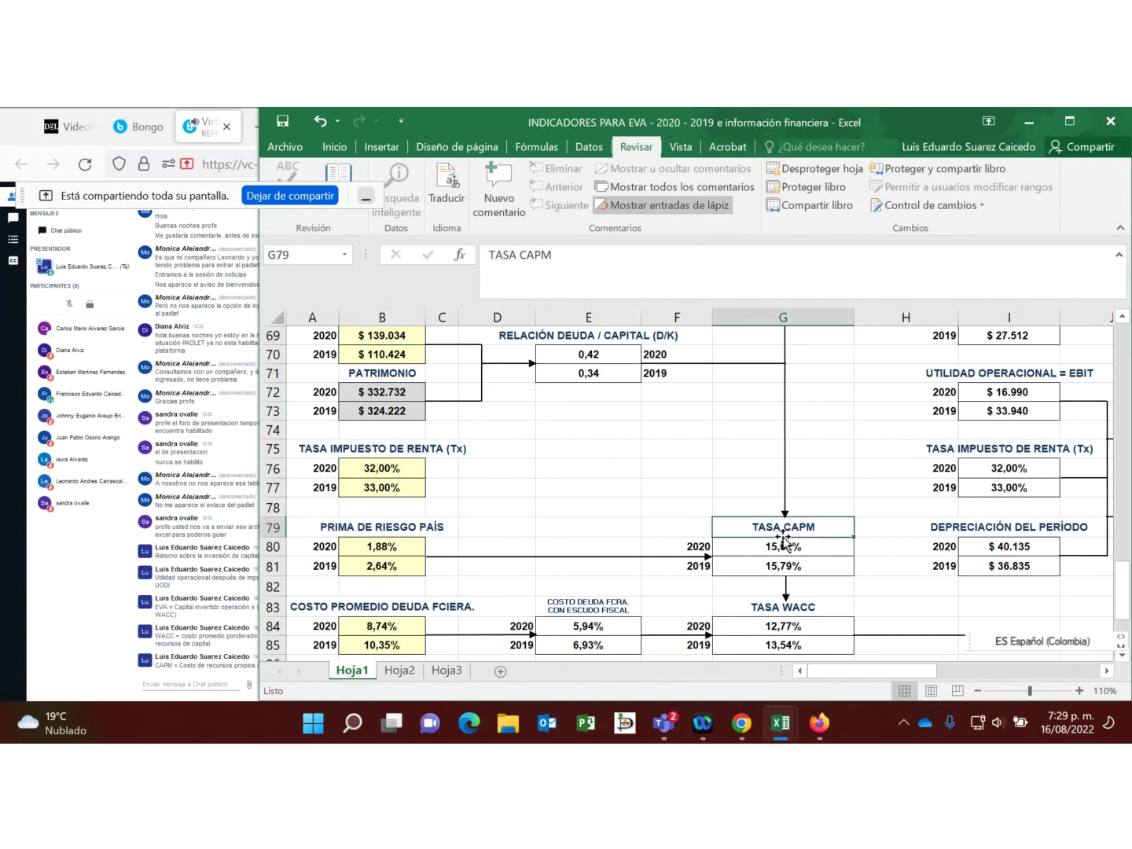
pyautogui.click(580, 626)
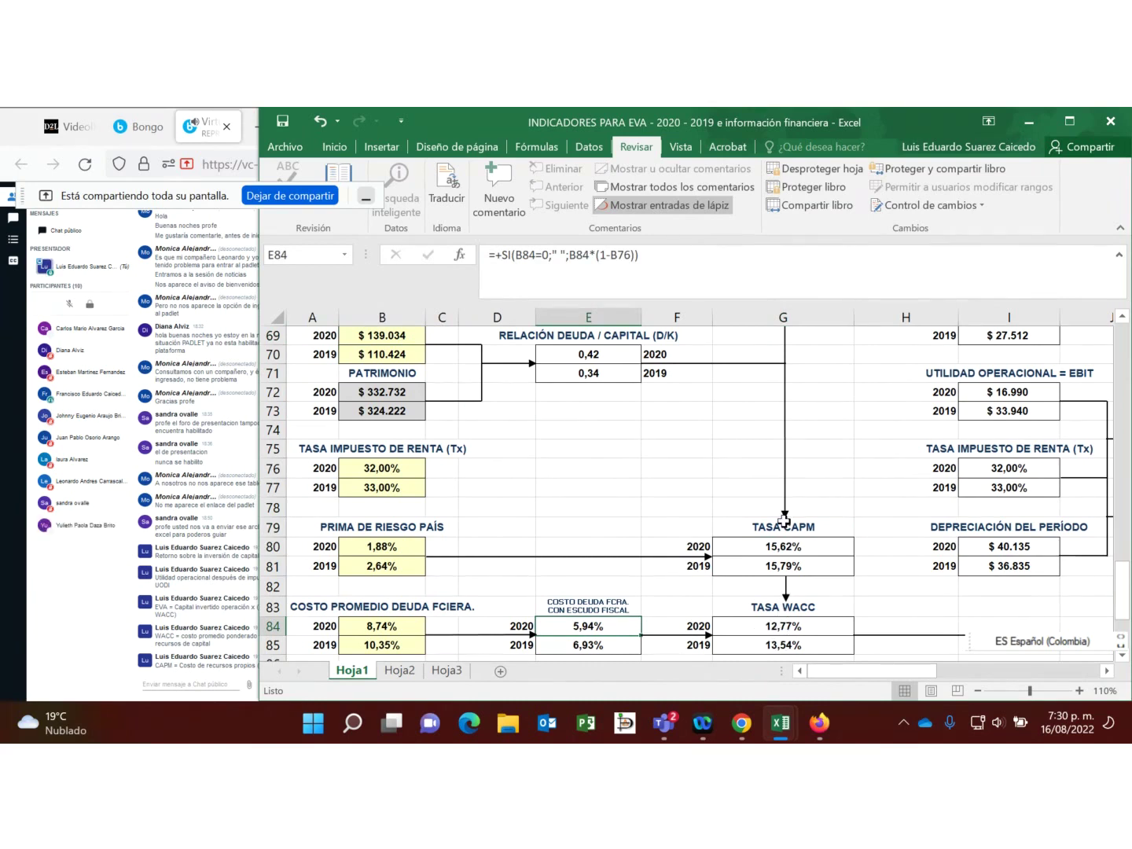
pyautogui.click(775, 564)
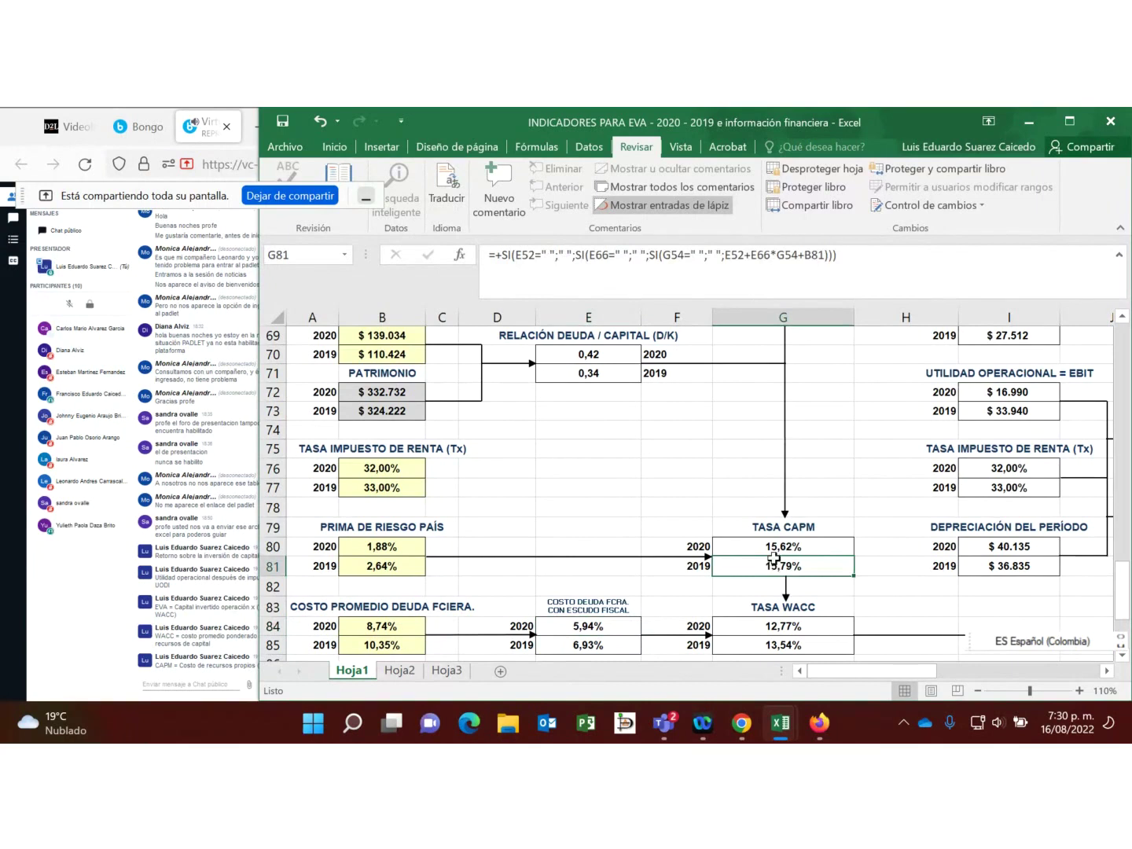
# Step: Compare the 2020 PATRIMONIO in B72 and DEUDA FINANCIERA in B69 with the TASA CAPM and TASA WACC blocks
pyautogui.scroll(1, 770, 566)
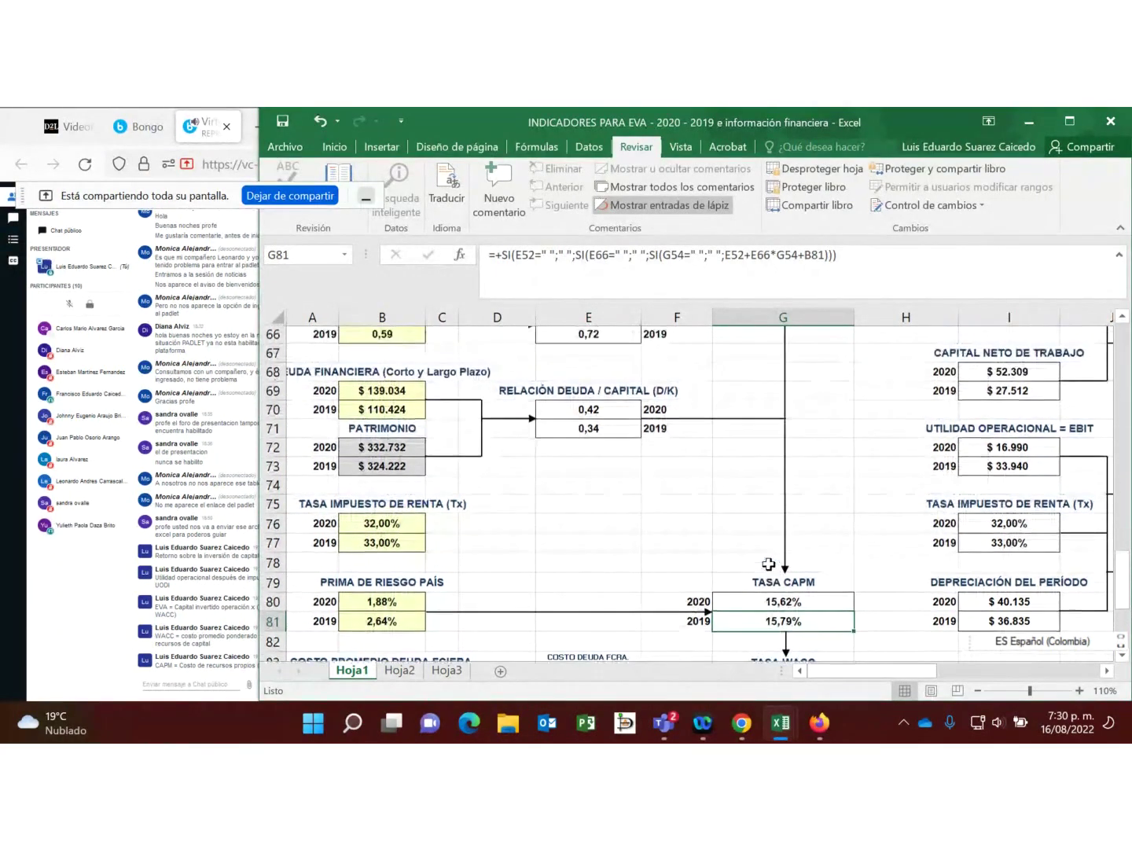
pyautogui.click(393, 446)
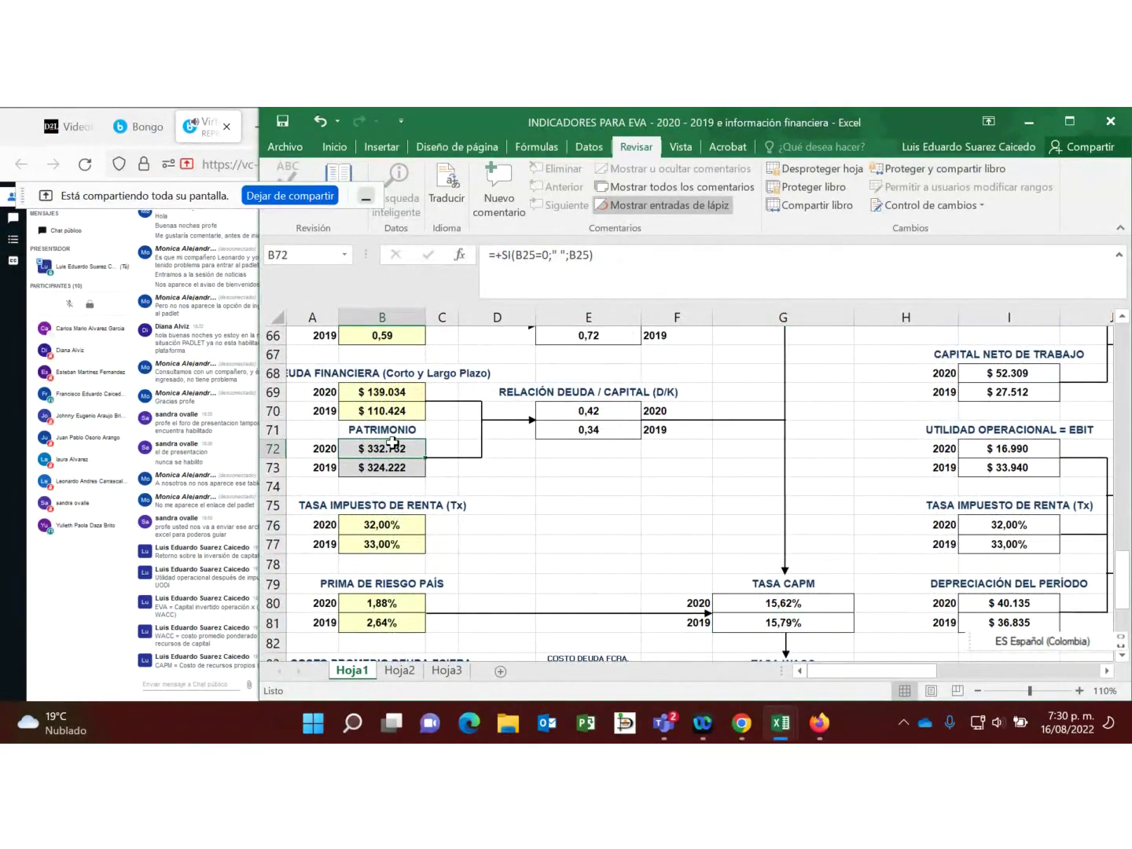
pyautogui.click(393, 392)
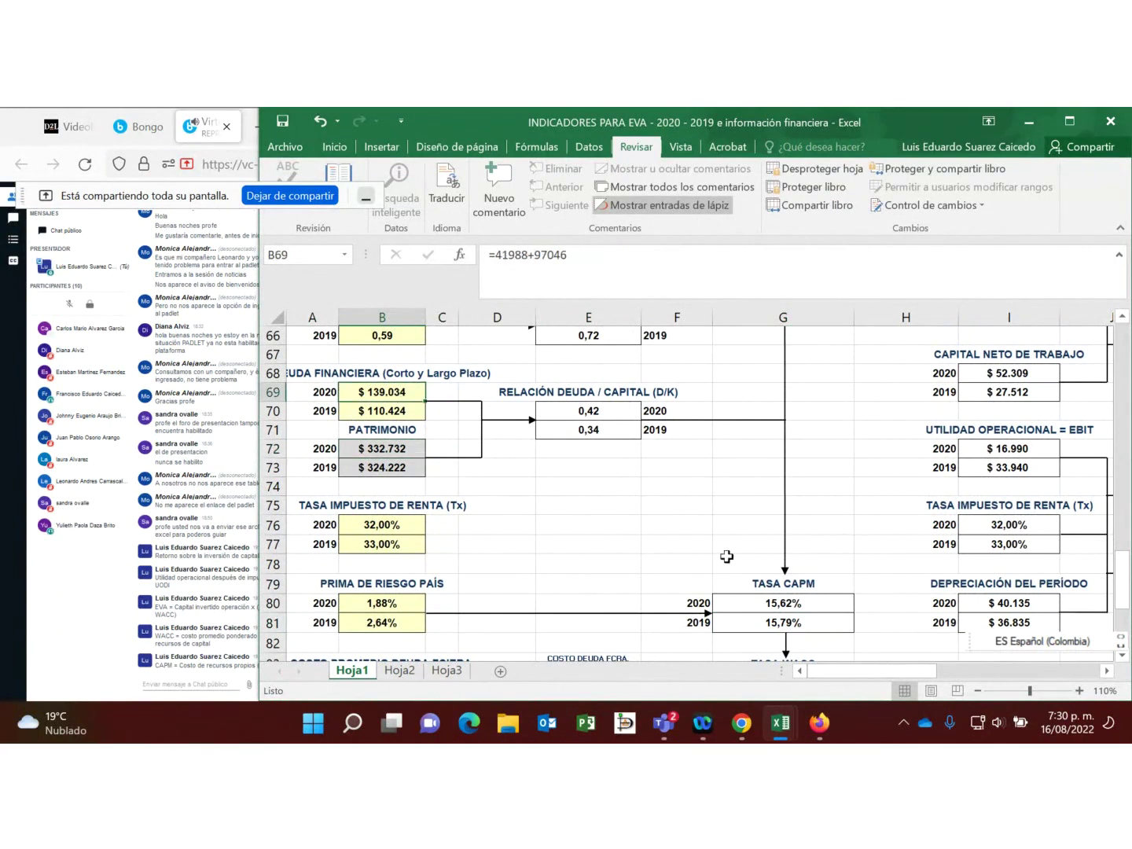
pyautogui.scroll(-1, 726, 556)
pyautogui.scroll(-1, 727, 556)
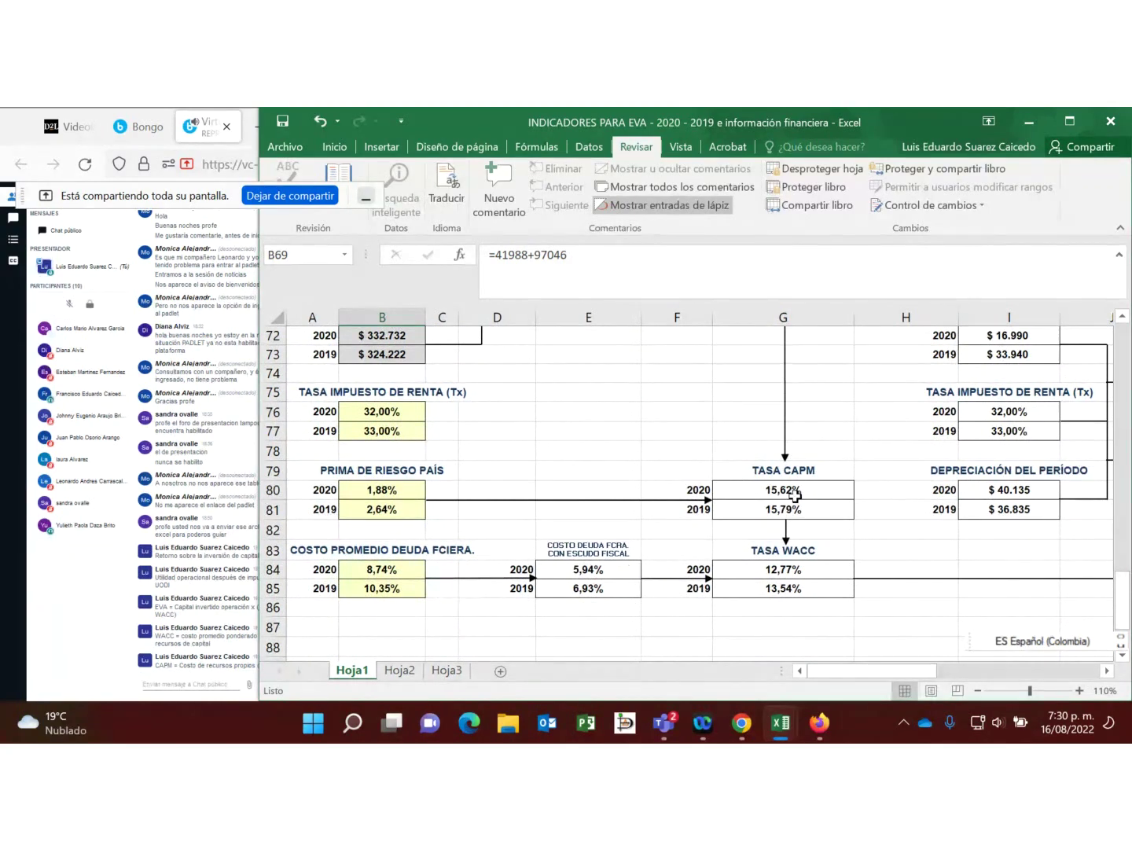
pyautogui.scroll(2, 497, 480)
pyautogui.click(383, 449)
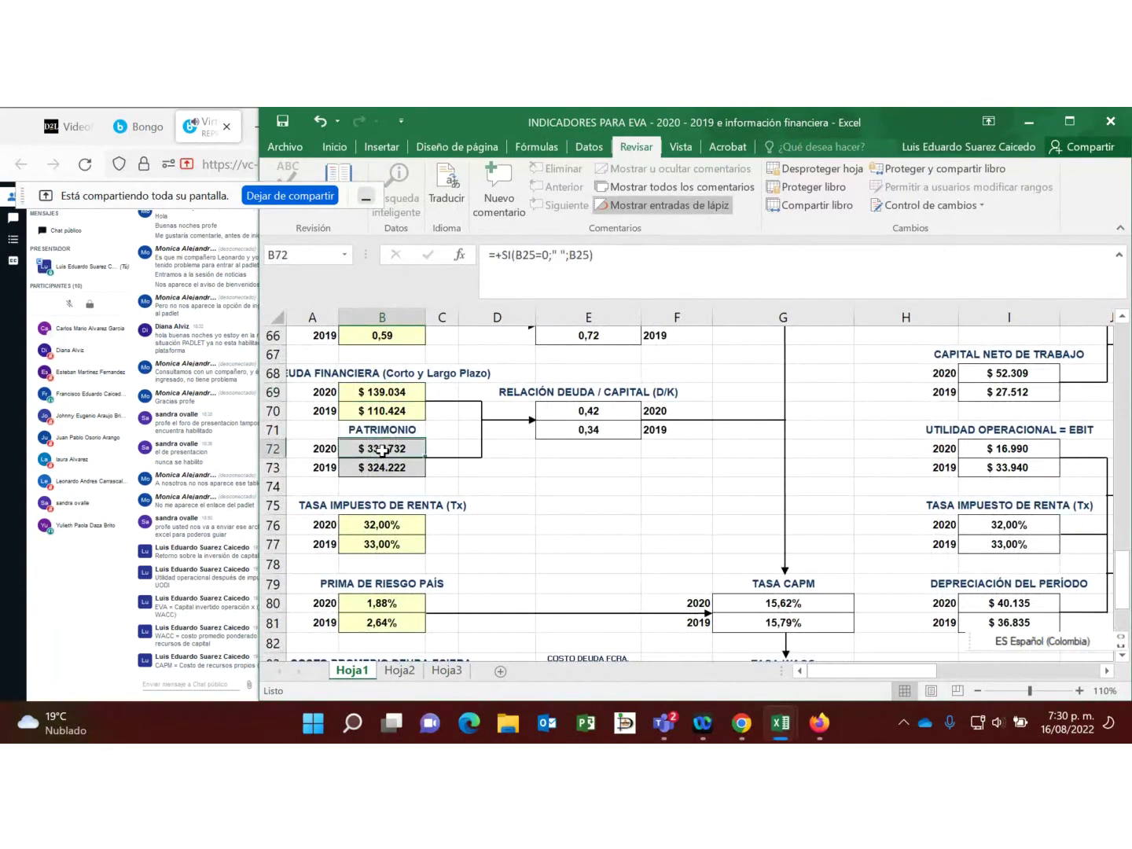
pyautogui.scroll(-1, 675, 548)
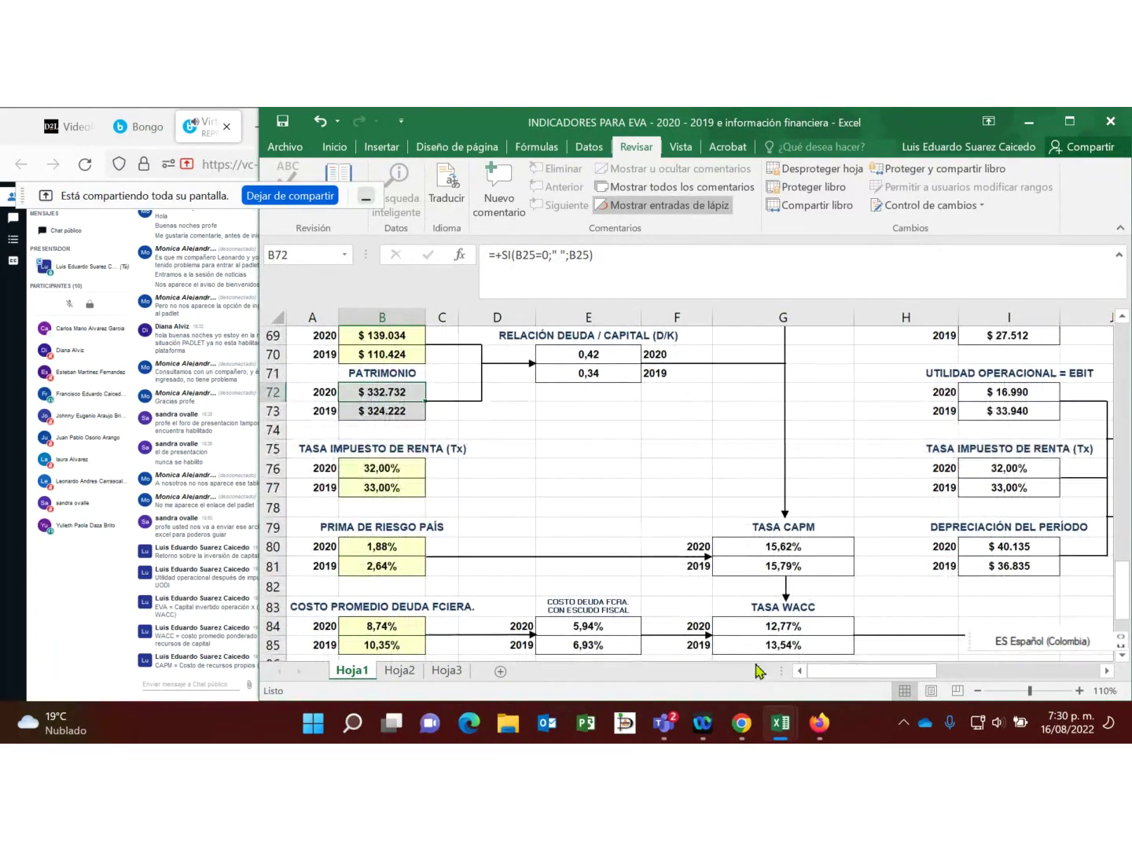
pyautogui.scroll(-1, 781, 558)
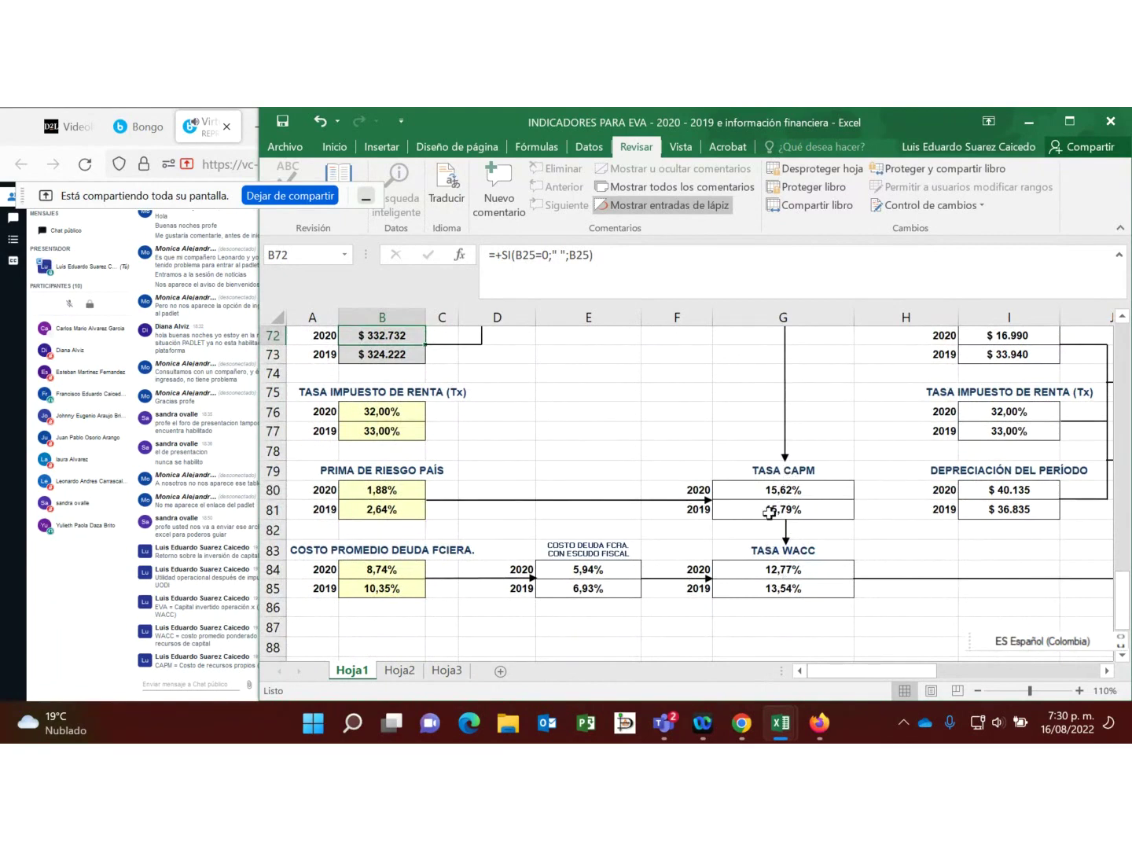
pyautogui.scroll(2, 769, 500)
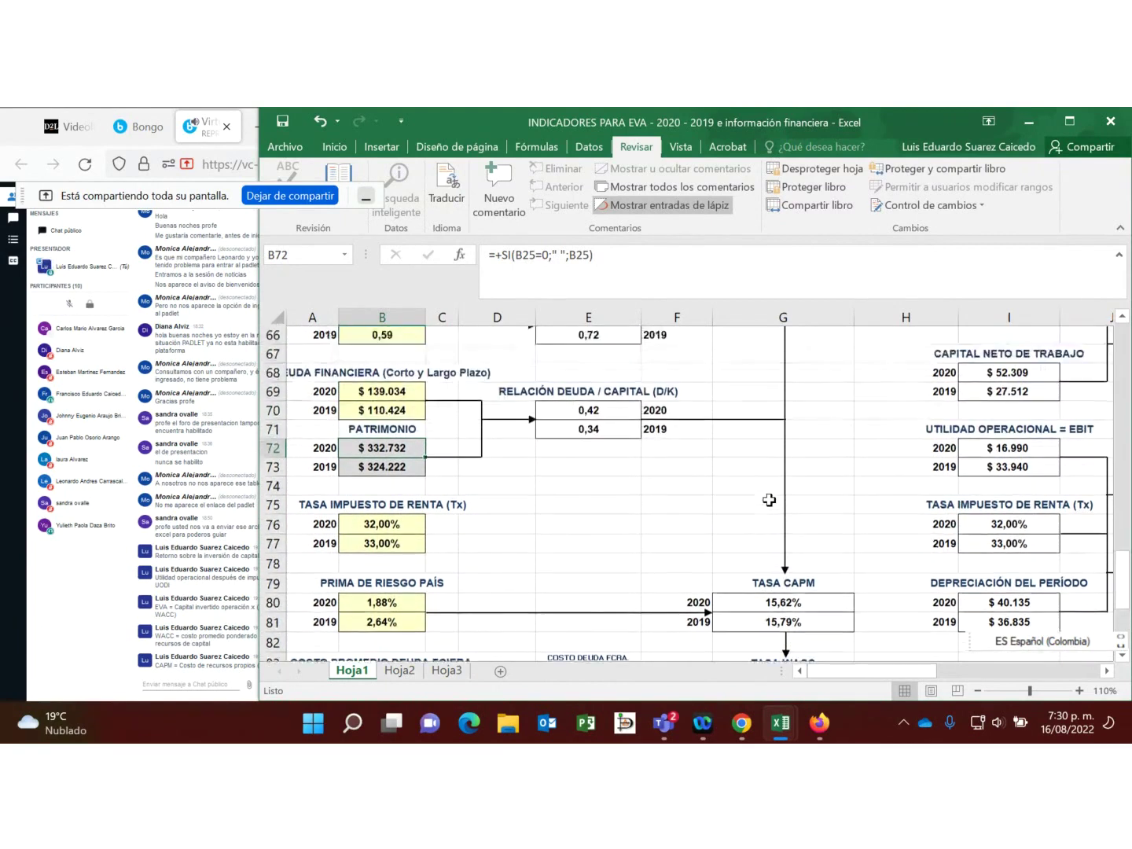
pyautogui.click(440, 732)
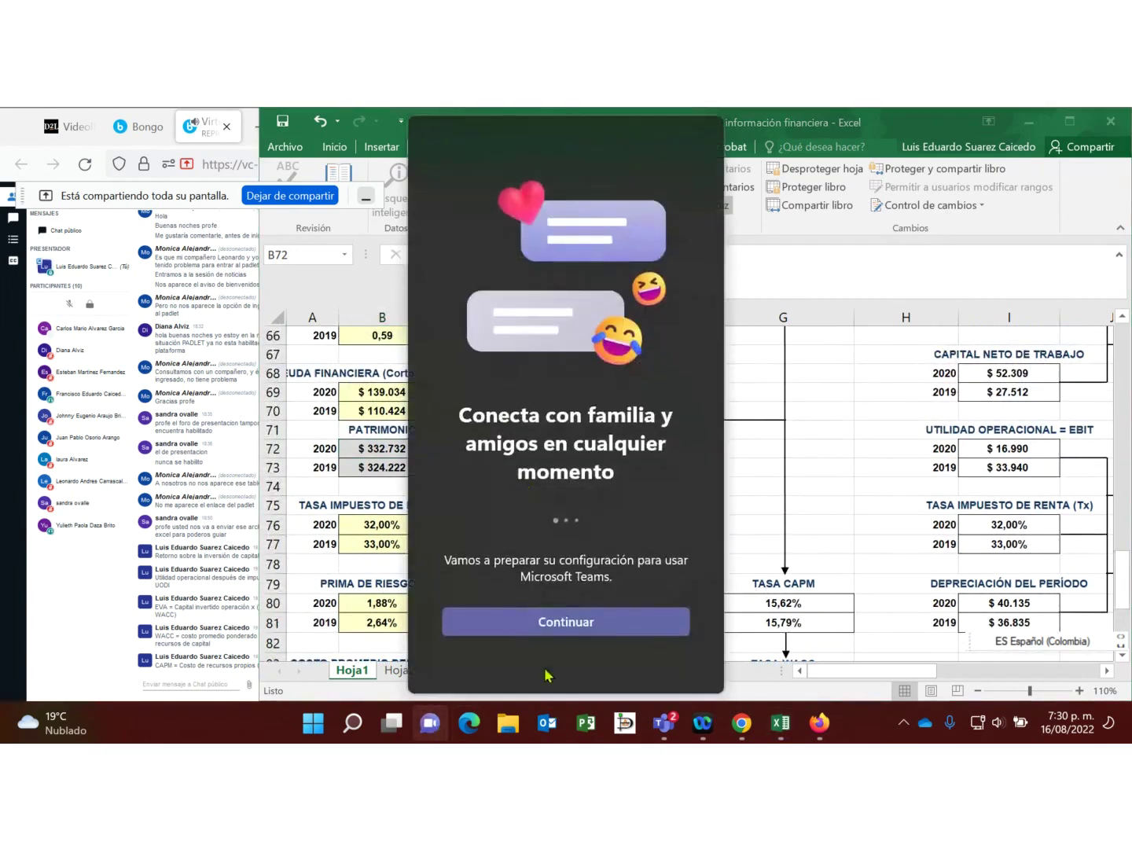
# Step: Dismiss the Teams welcome window and set the 2020 DEUDA FINANCIERA in B69 to =241988+97046
pyautogui.click(840, 514)
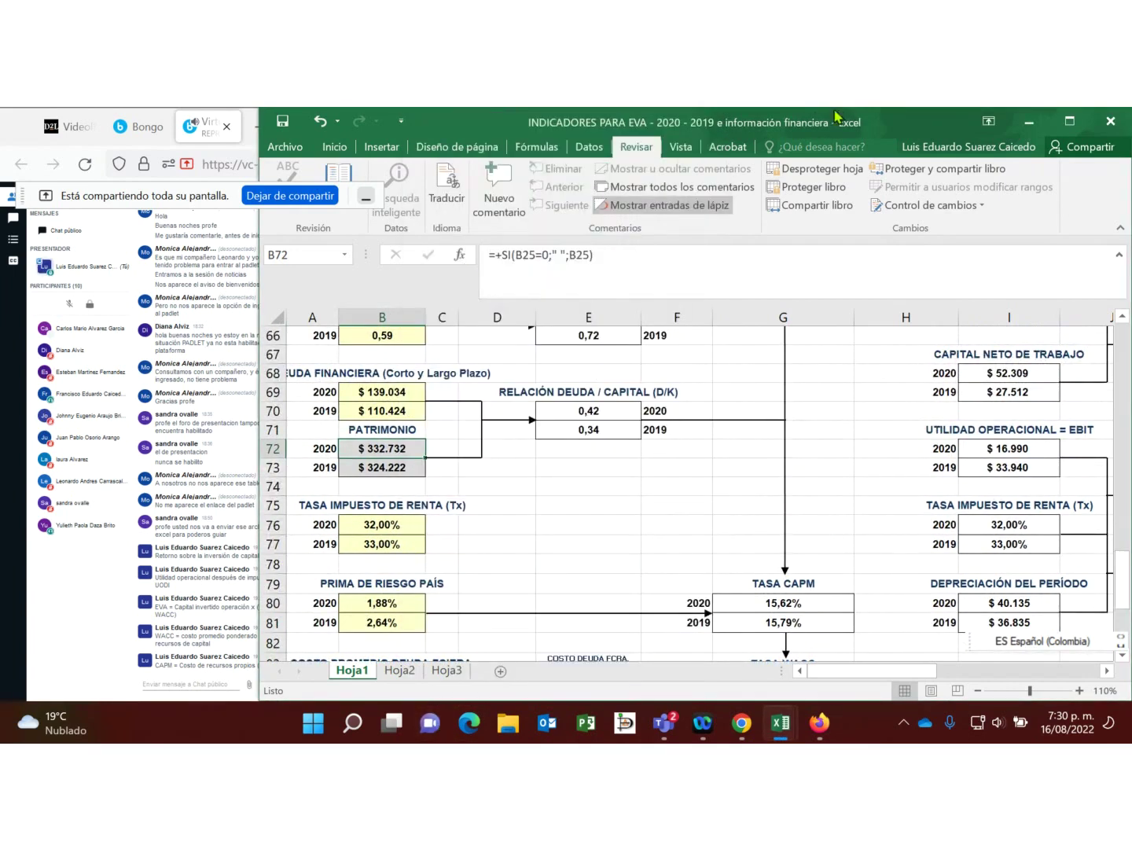
pyautogui.click(392, 393)
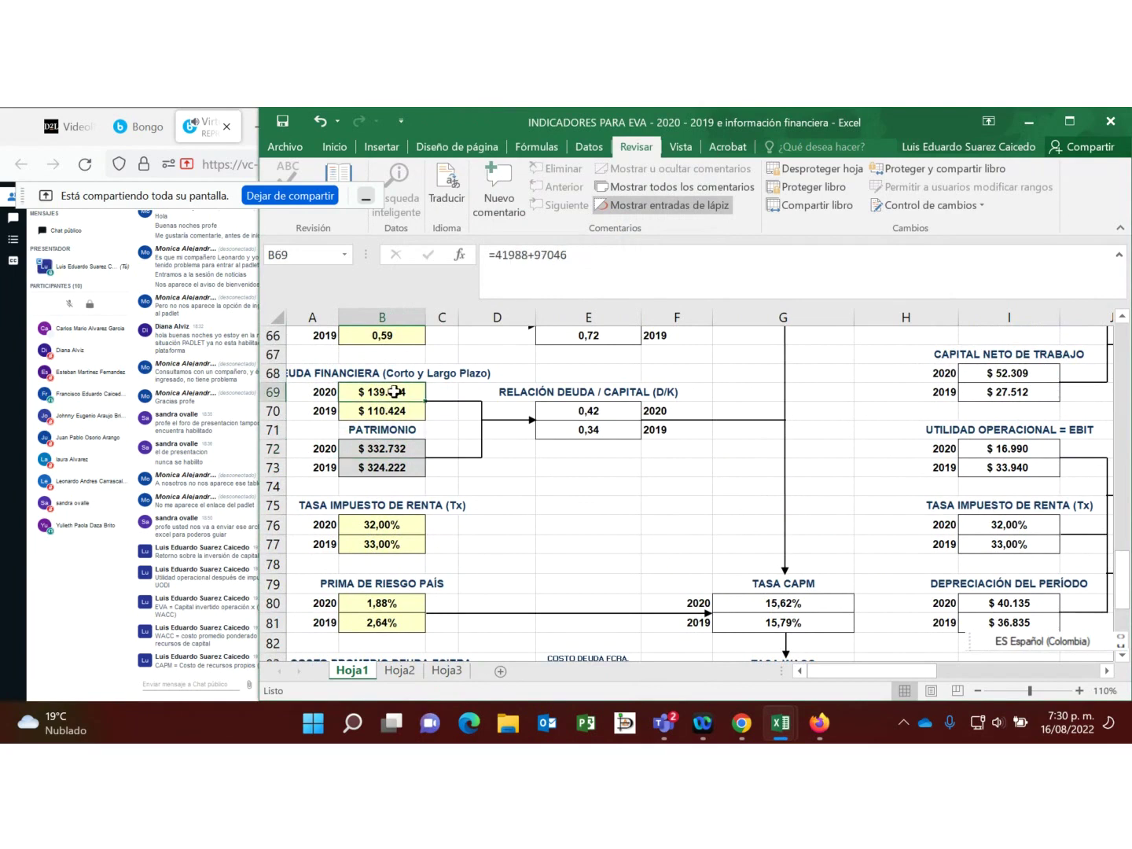
pyautogui.click(498, 256)
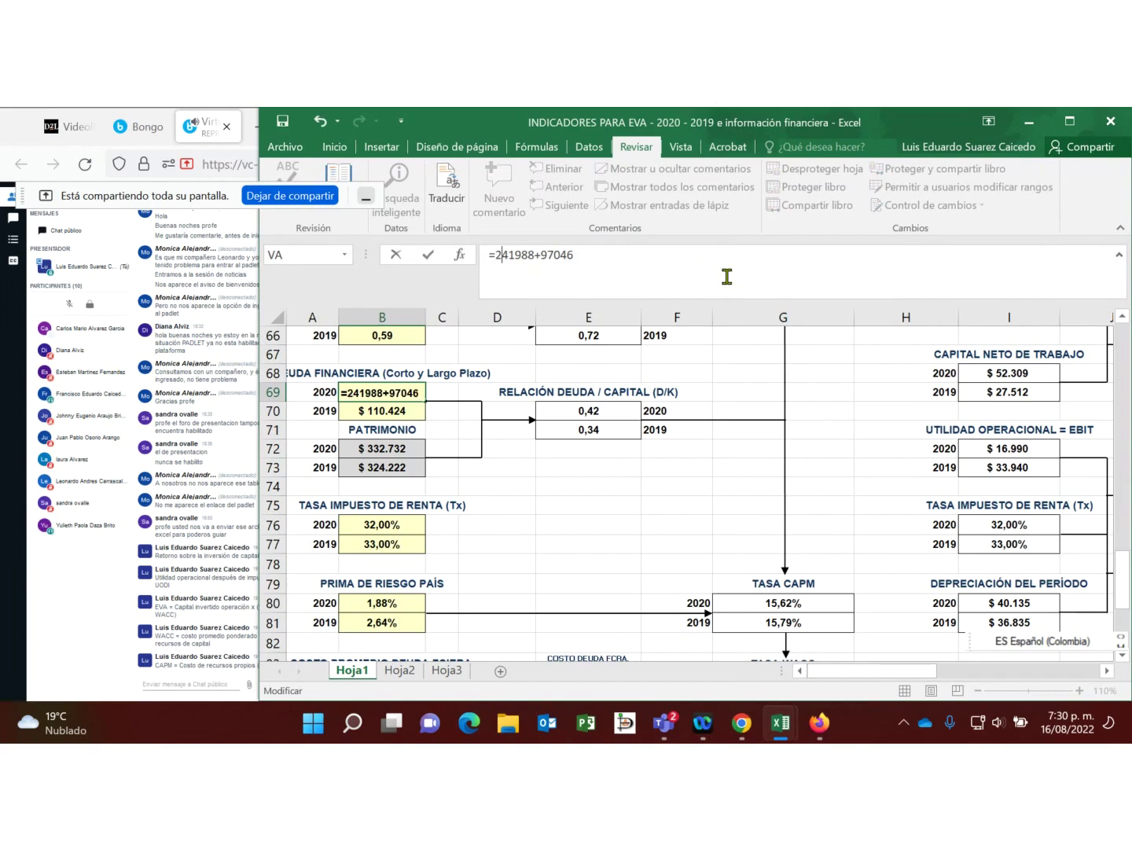
pyautogui.write('2')
pyautogui.press('Return')
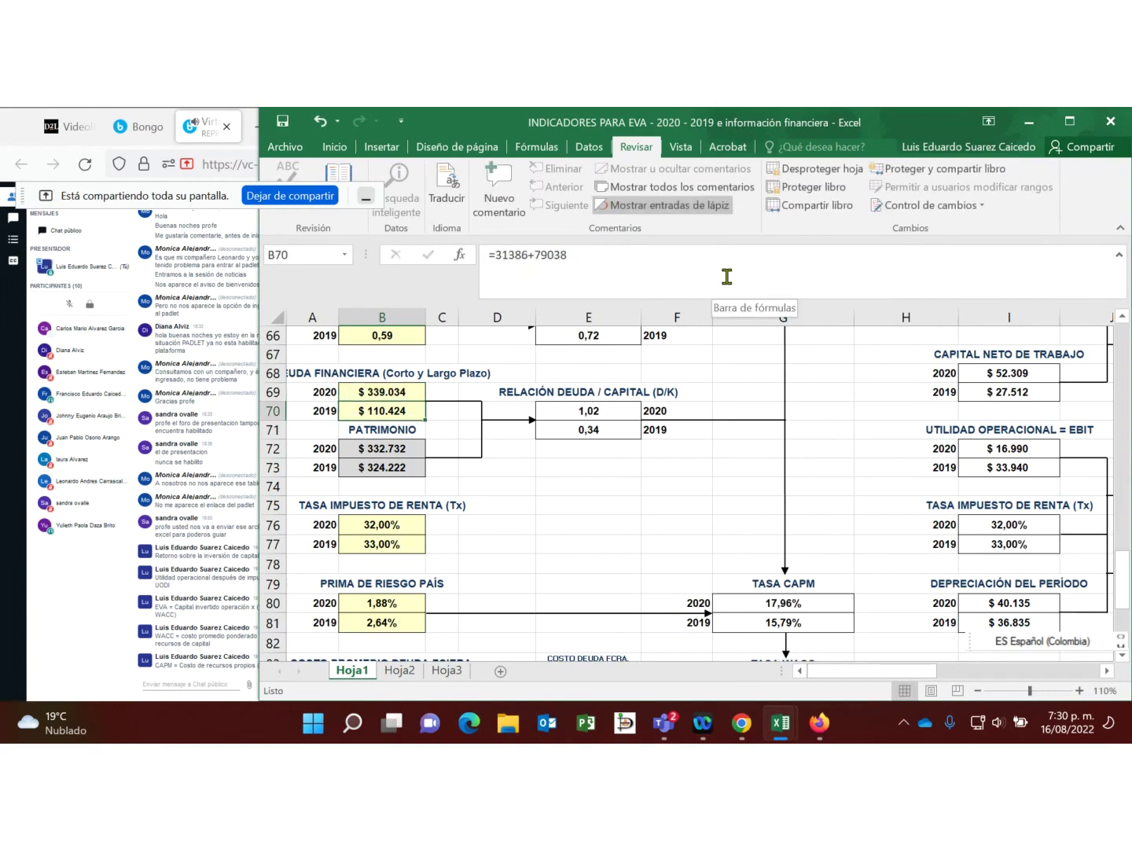
# Step: Raise the 2020 DEUDA FINANCIERA in B69 further by setting its formula to =541988+97046
pyautogui.press('Up')
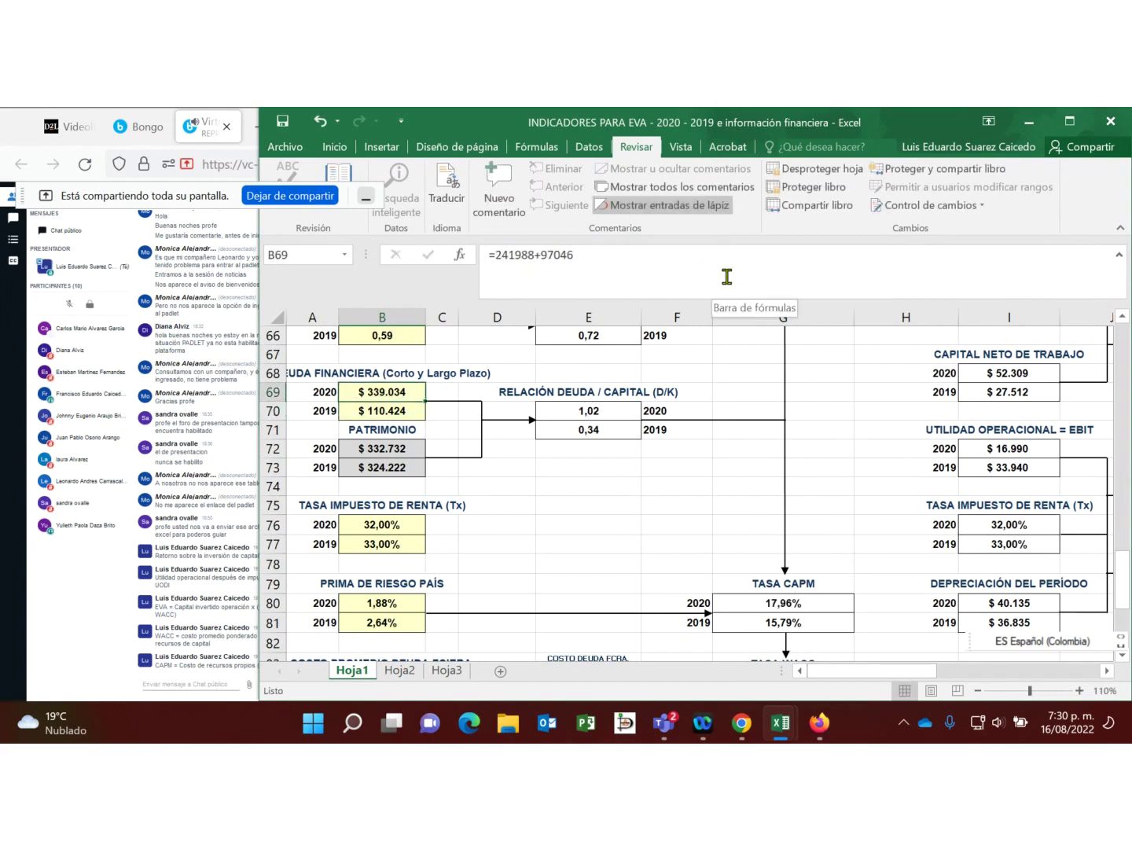
pyautogui.click(727, 277)
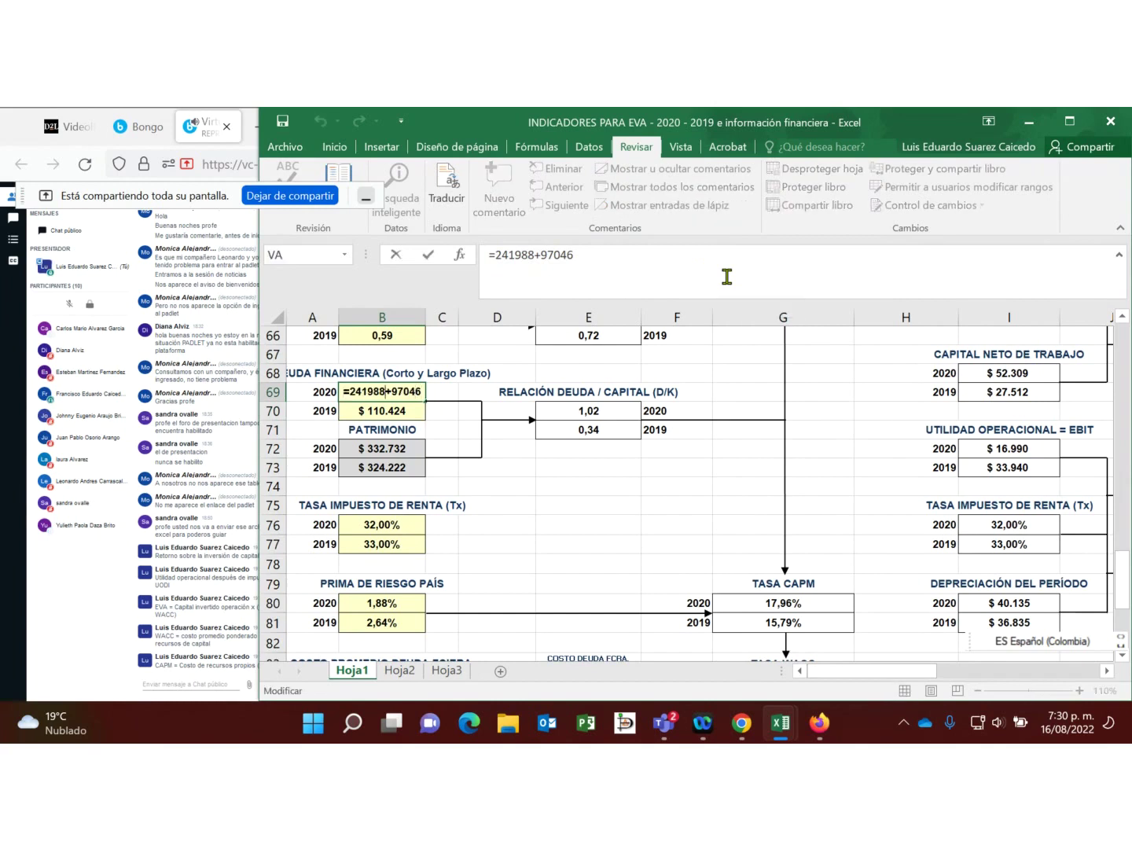
pyautogui.press('BackSpace')
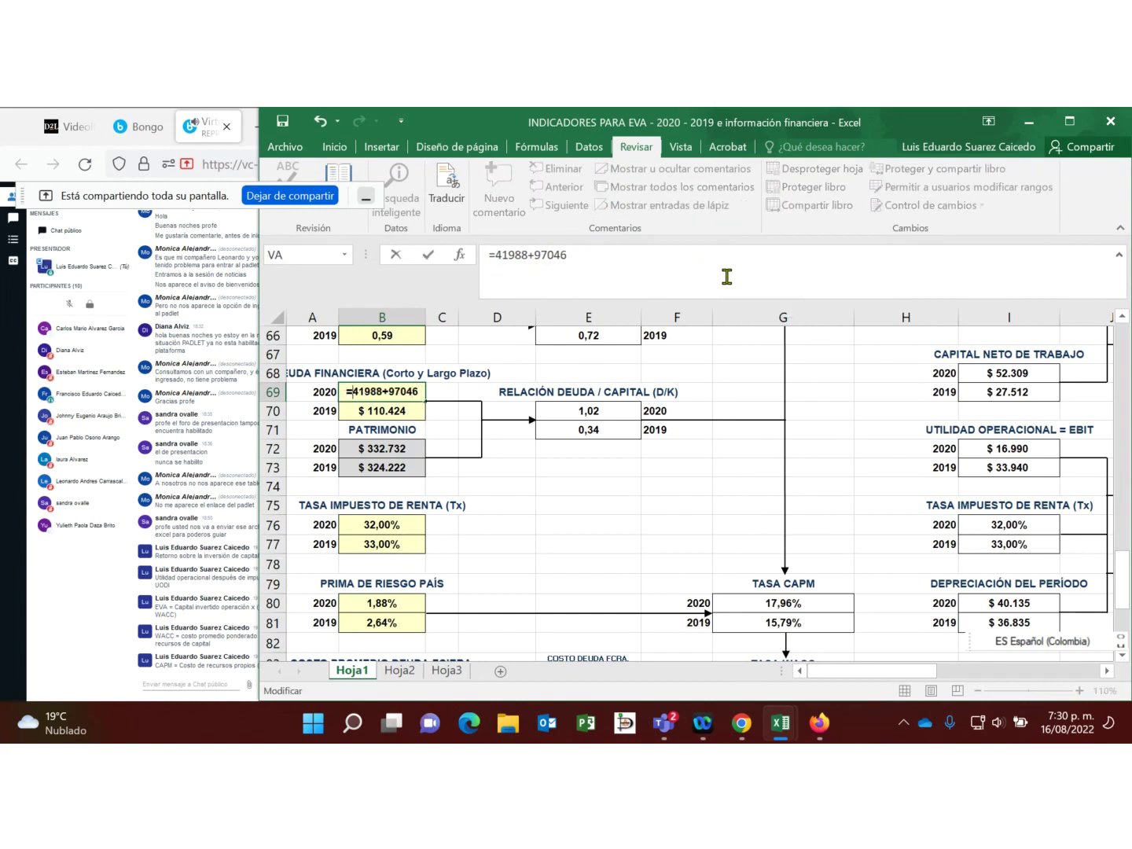
pyautogui.write('5')
pyautogui.press('Return')
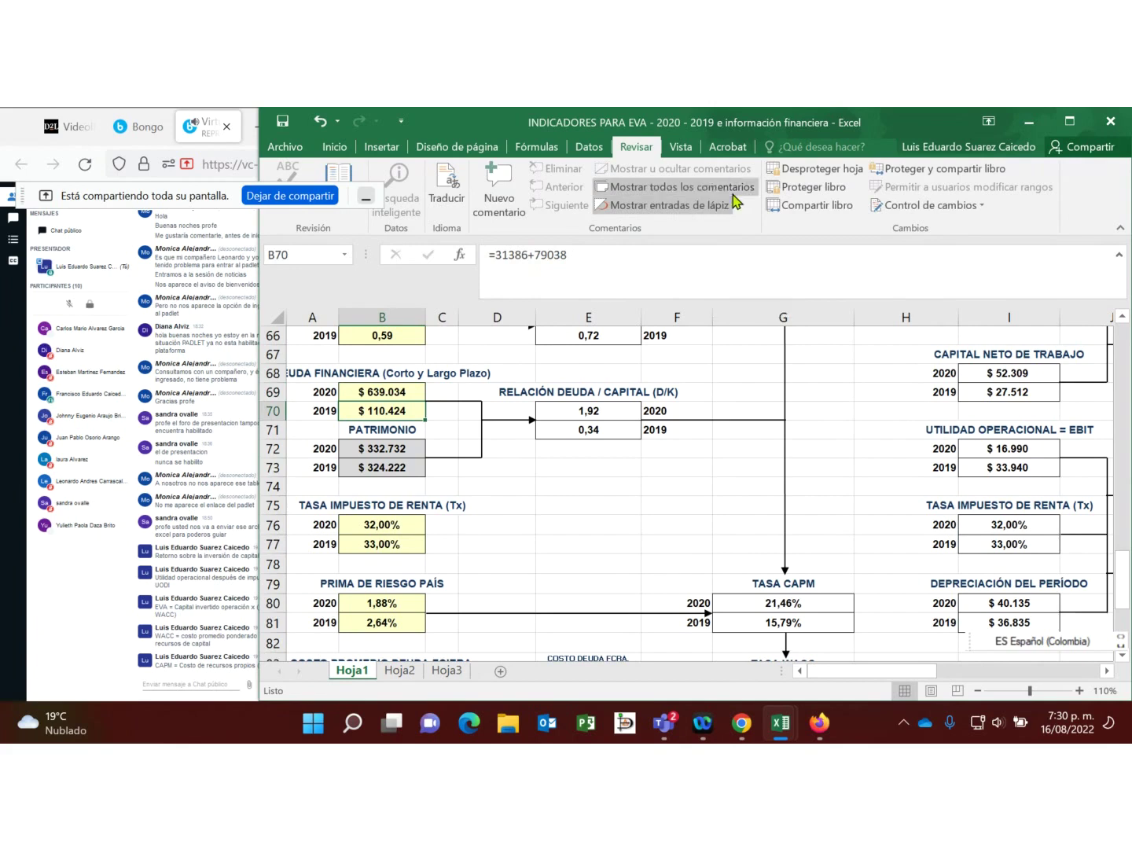
pyautogui.click(554, 466)
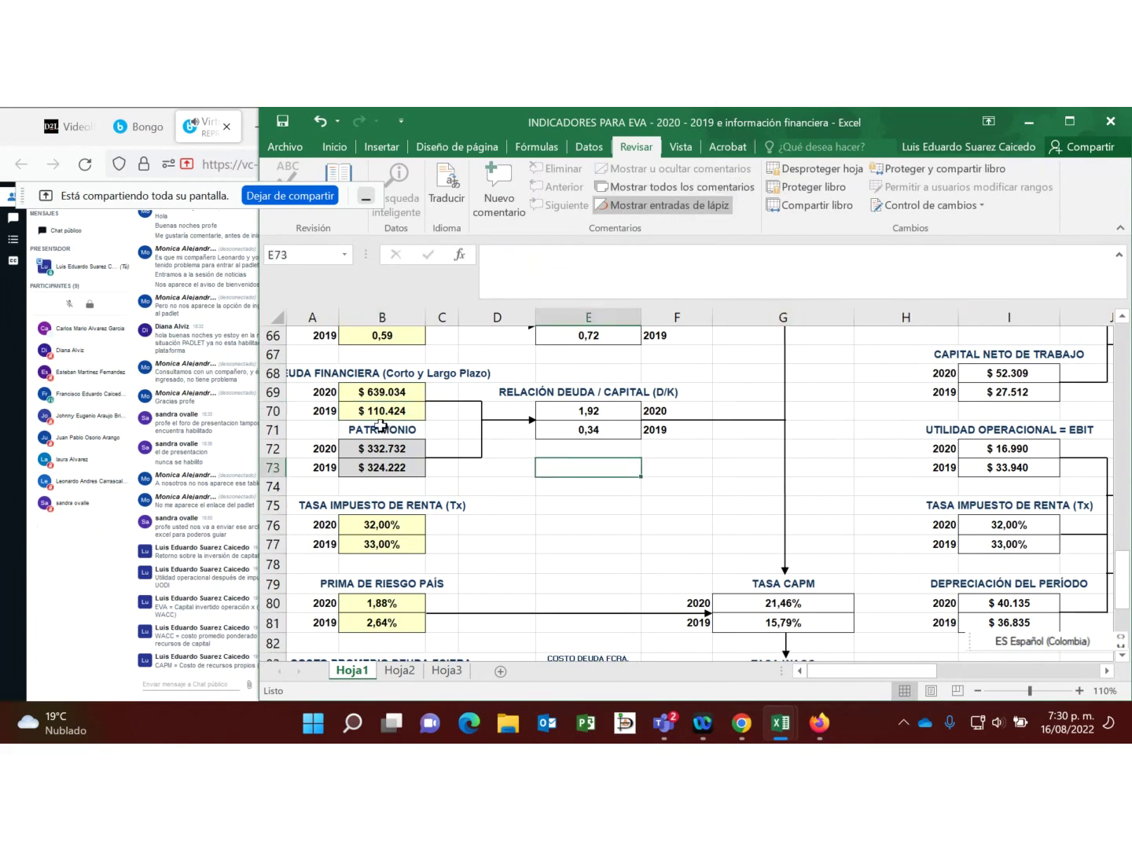
# Step: Compare the raised 2020 DEUDA FINANCIERA in B69 with the 2020 PATRIMONIO in B72
pyautogui.click(385, 396)
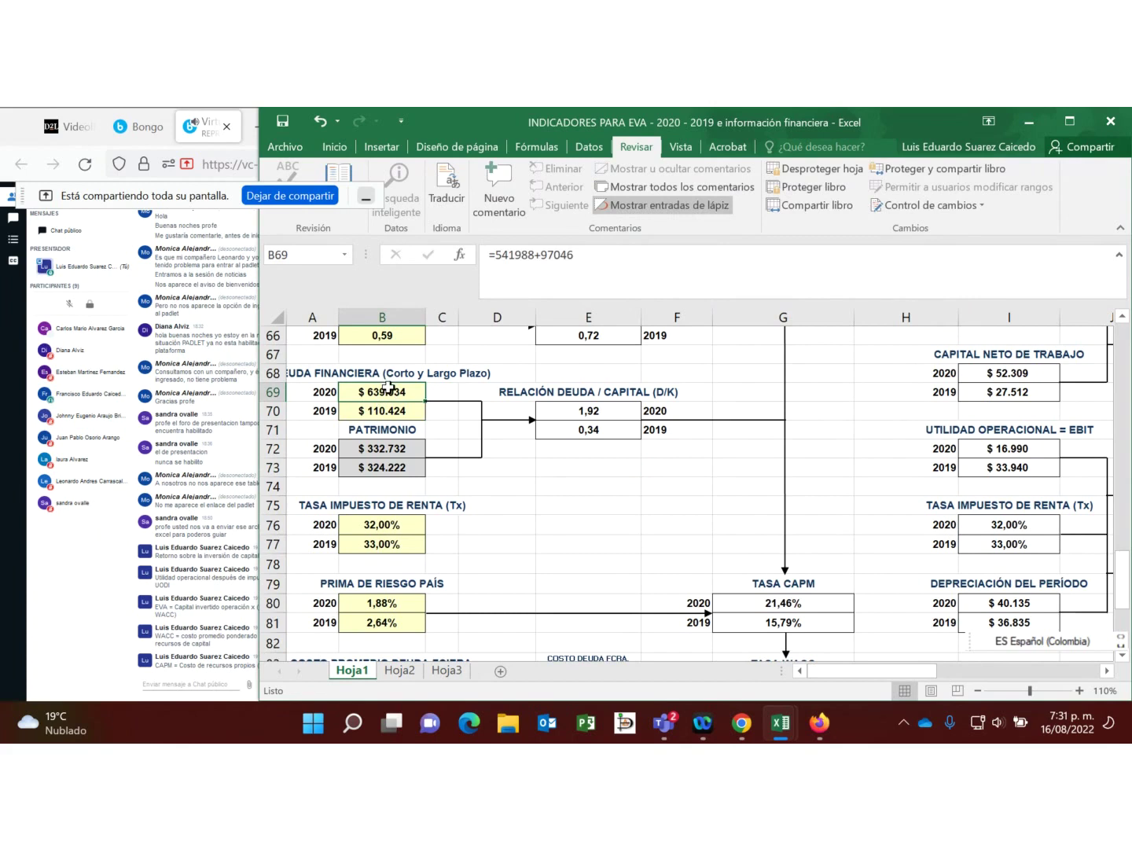
pyautogui.click(385, 453)
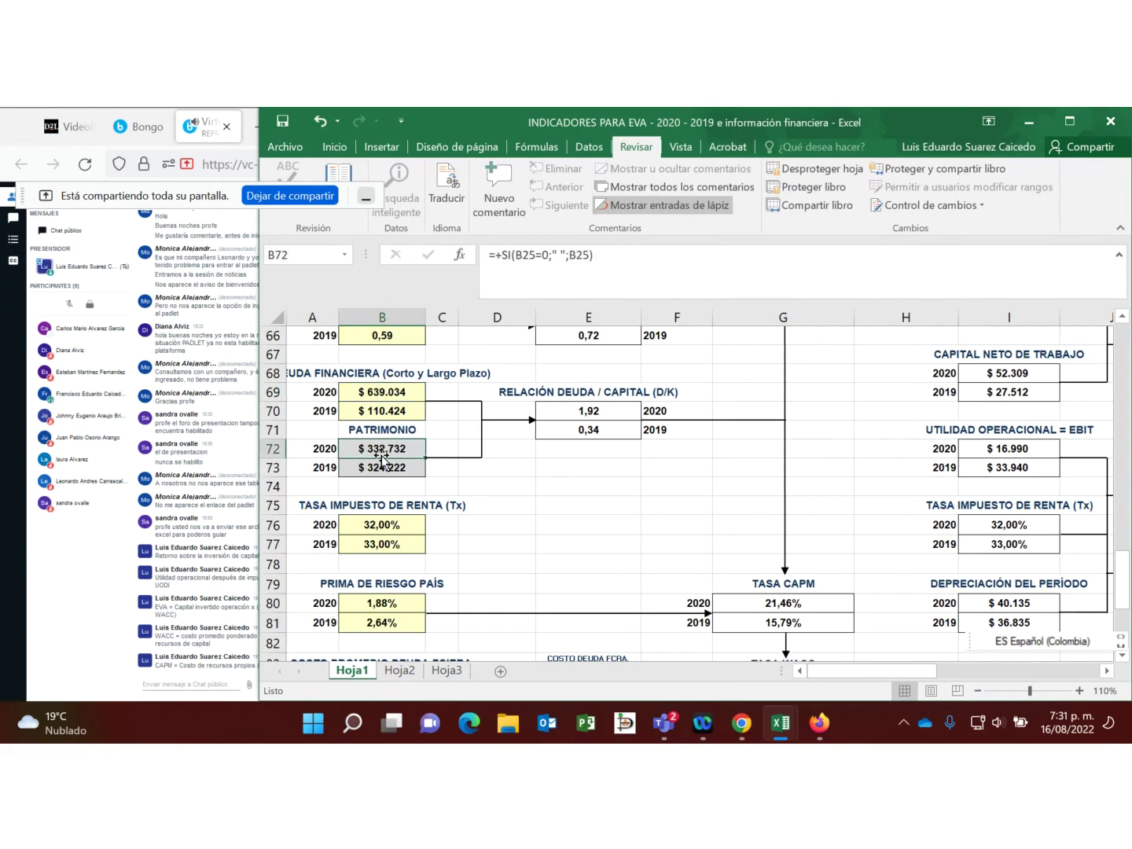
pyautogui.click(381, 393)
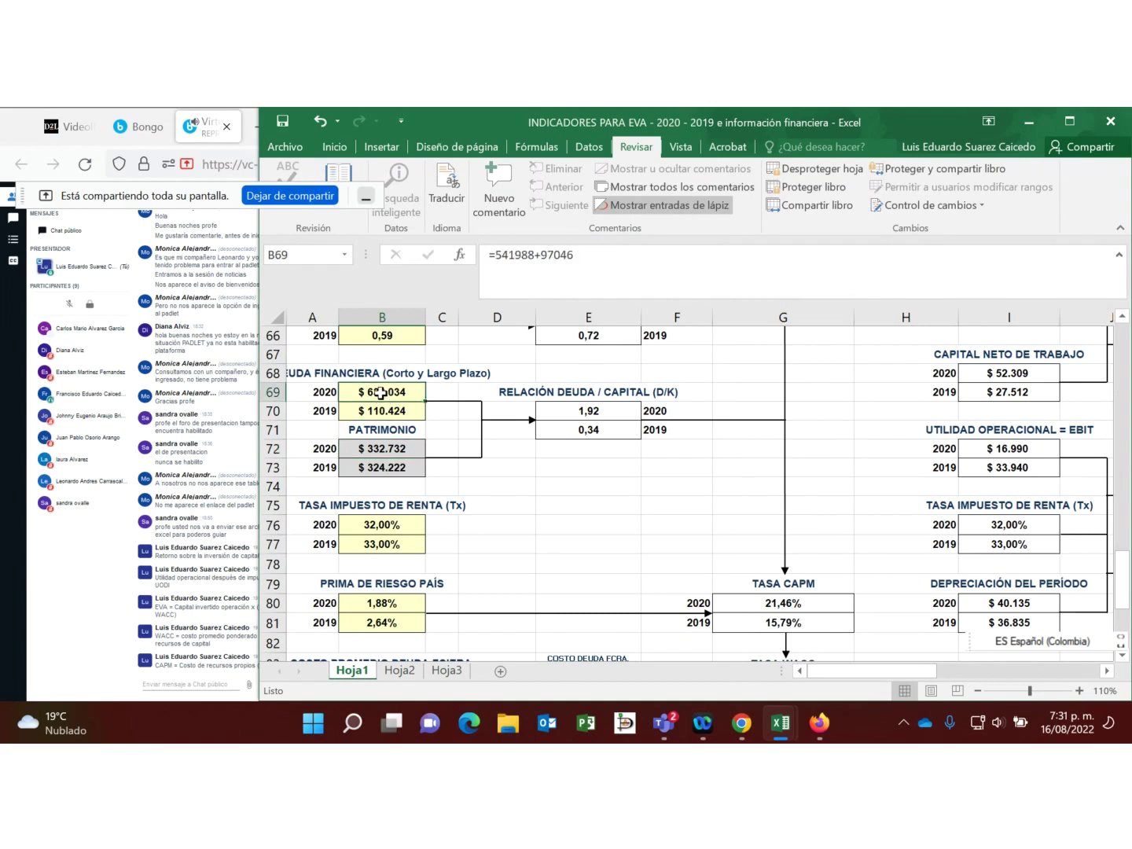
pyautogui.click(390, 455)
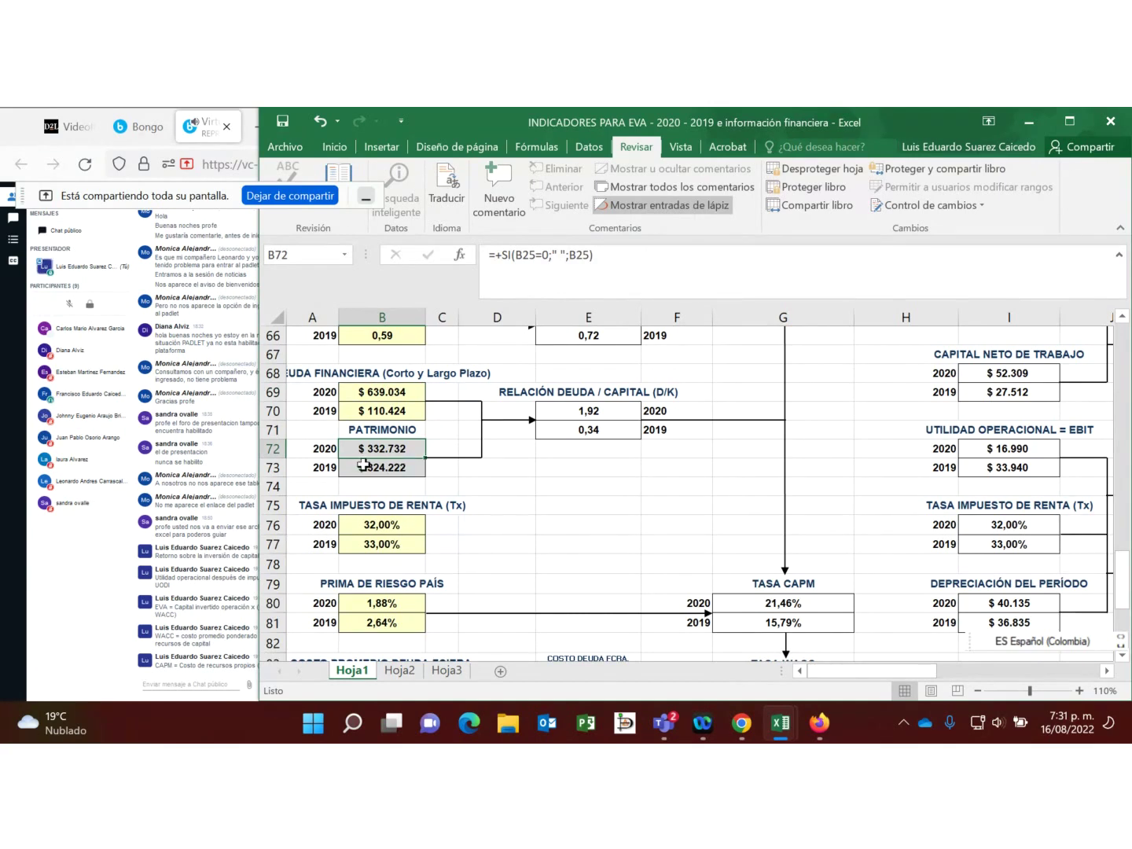
pyautogui.click(400, 391)
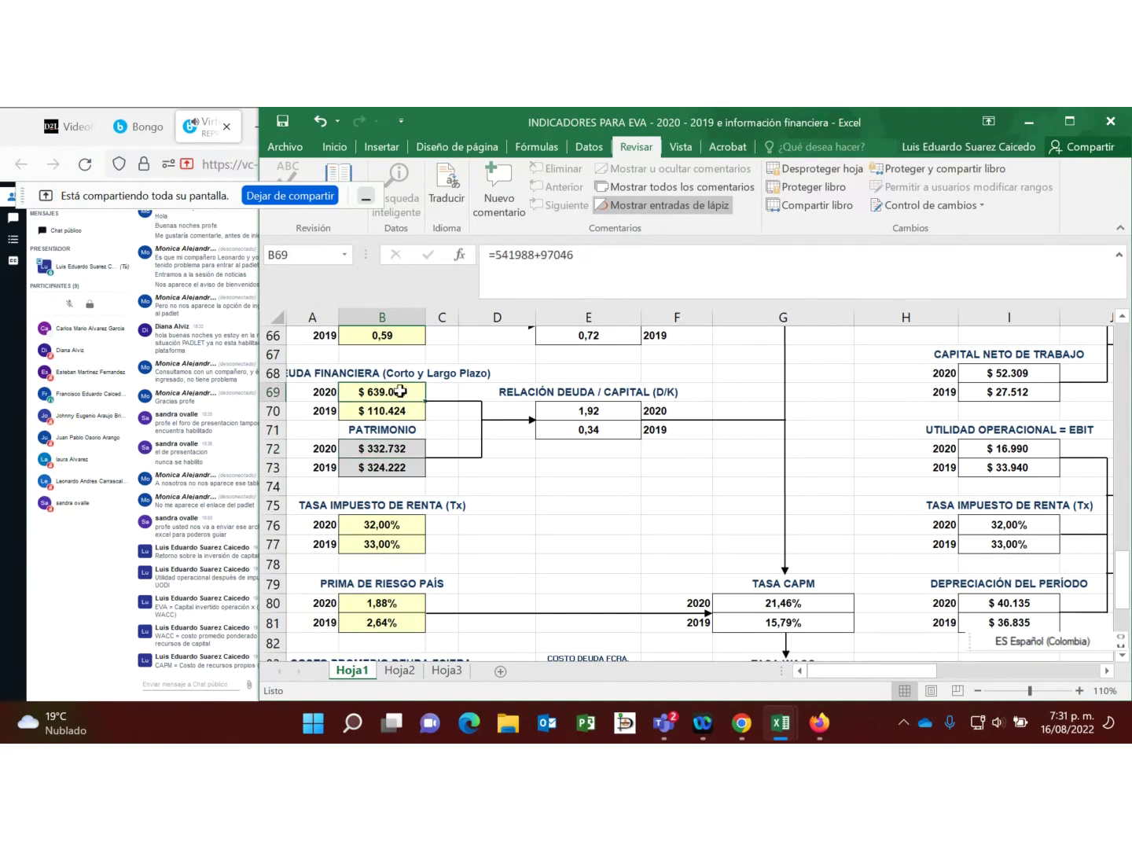
pyautogui.click(401, 447)
# Step: Inspect the 2020 TASA WACC formula in G84 alongside the debt cost with tax shield in E84 and TASA CAPM in G80
pyautogui.scroll(-2, 628, 468)
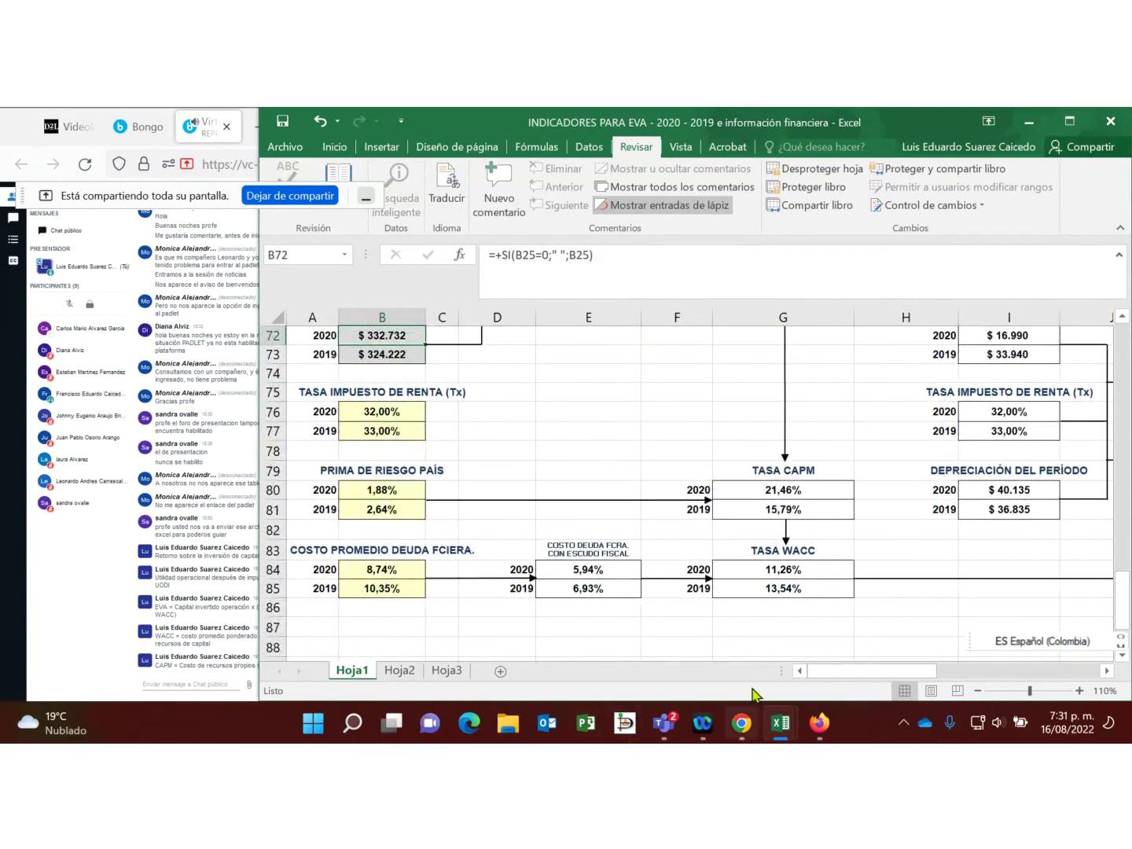
pyautogui.click(802, 572)
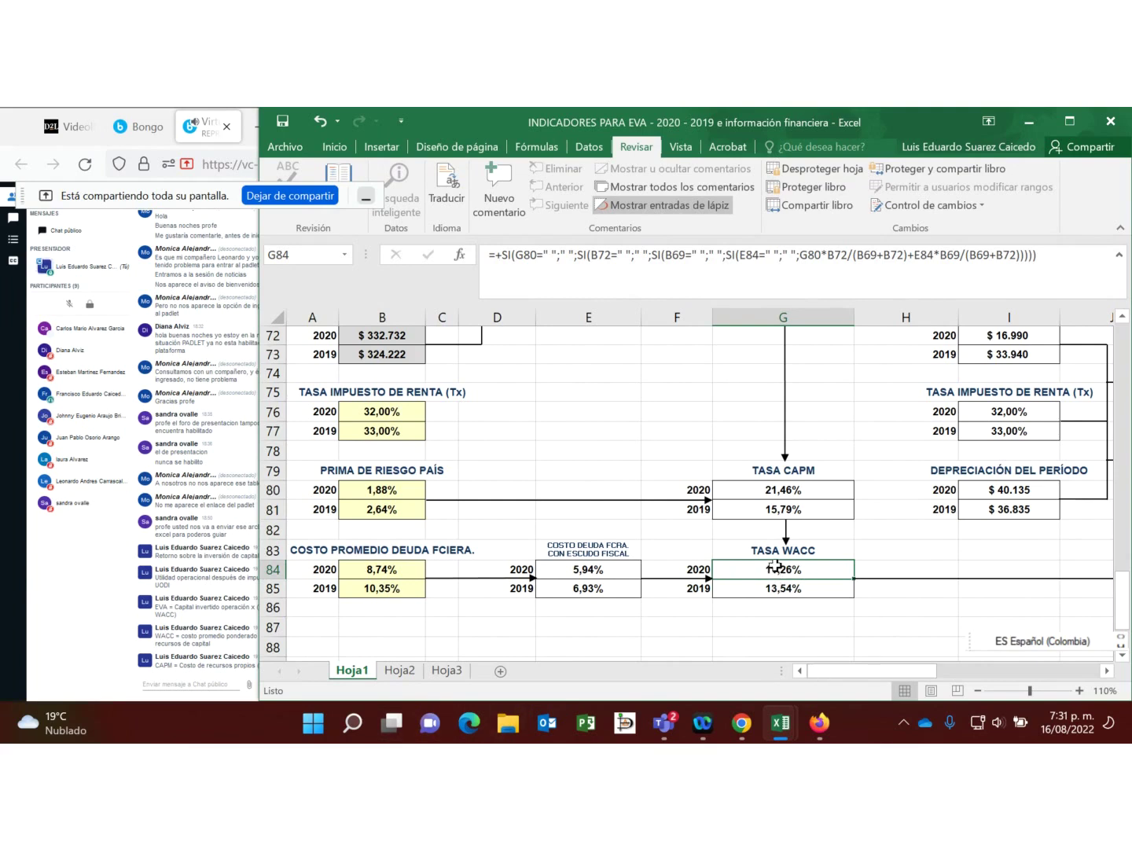
pyautogui.click(589, 574)
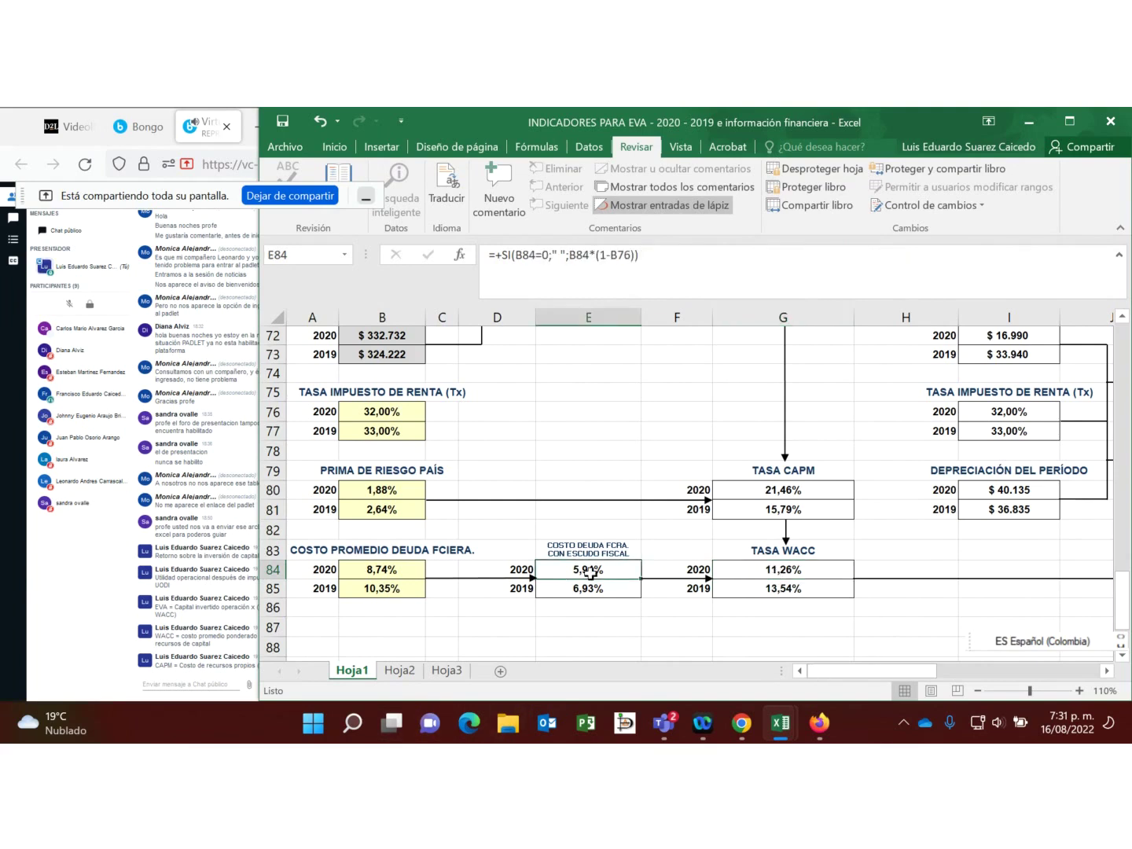
pyautogui.click(775, 493)
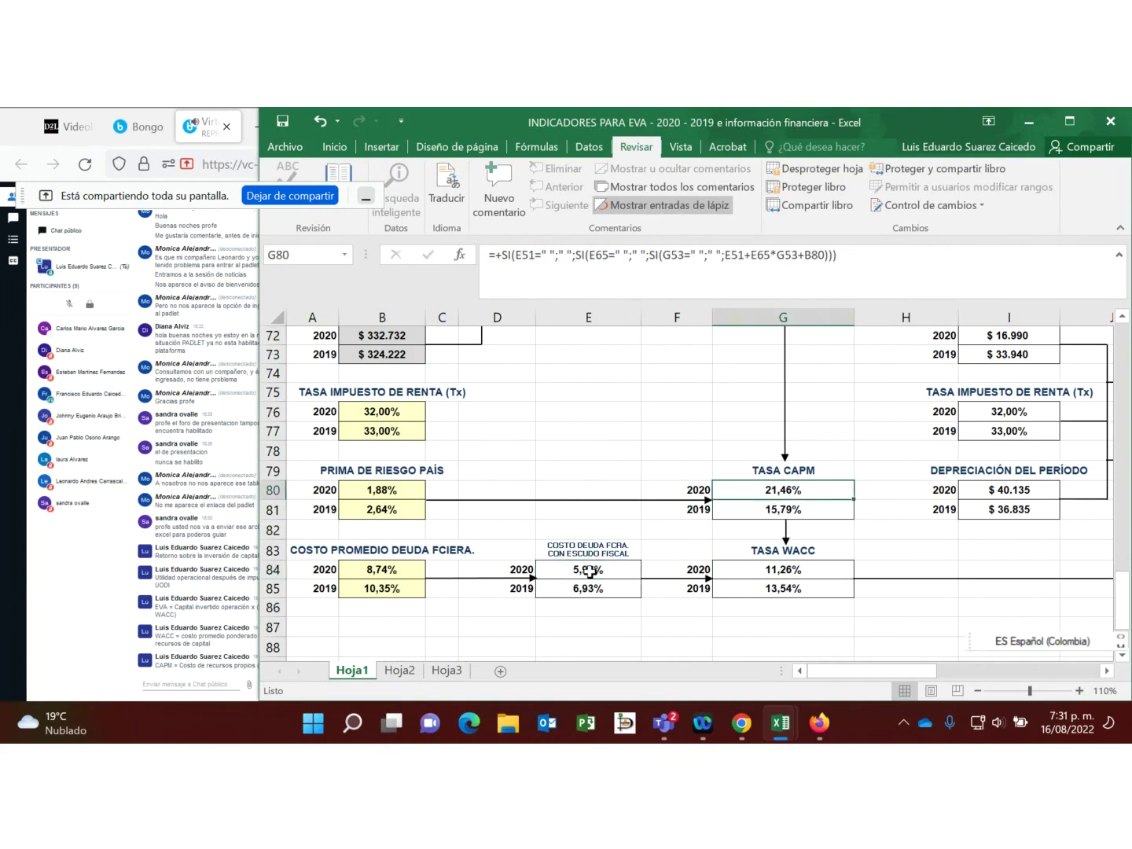
pyautogui.click(767, 567)
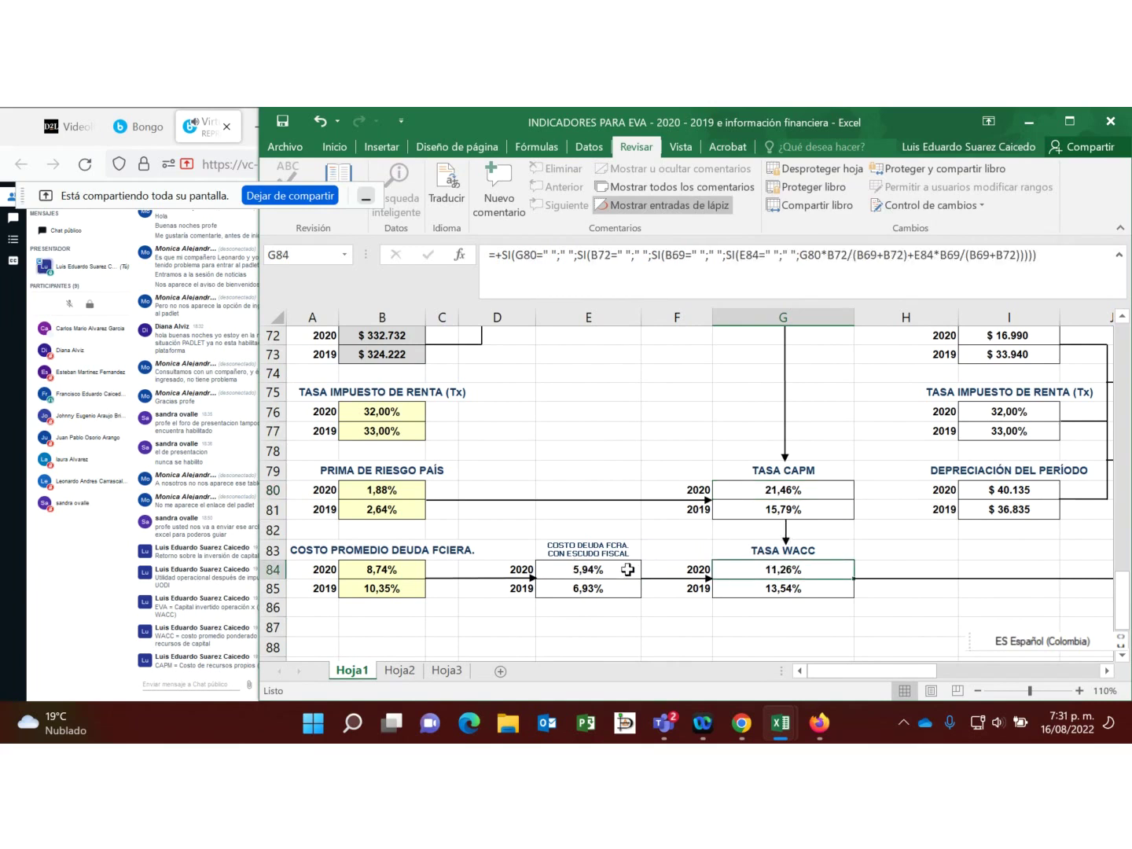
# Step: Relate the 2020 debt in B69 and equity in B72 to their respective costs in E84 and G80
pyautogui.scroll(3, 469, 431)
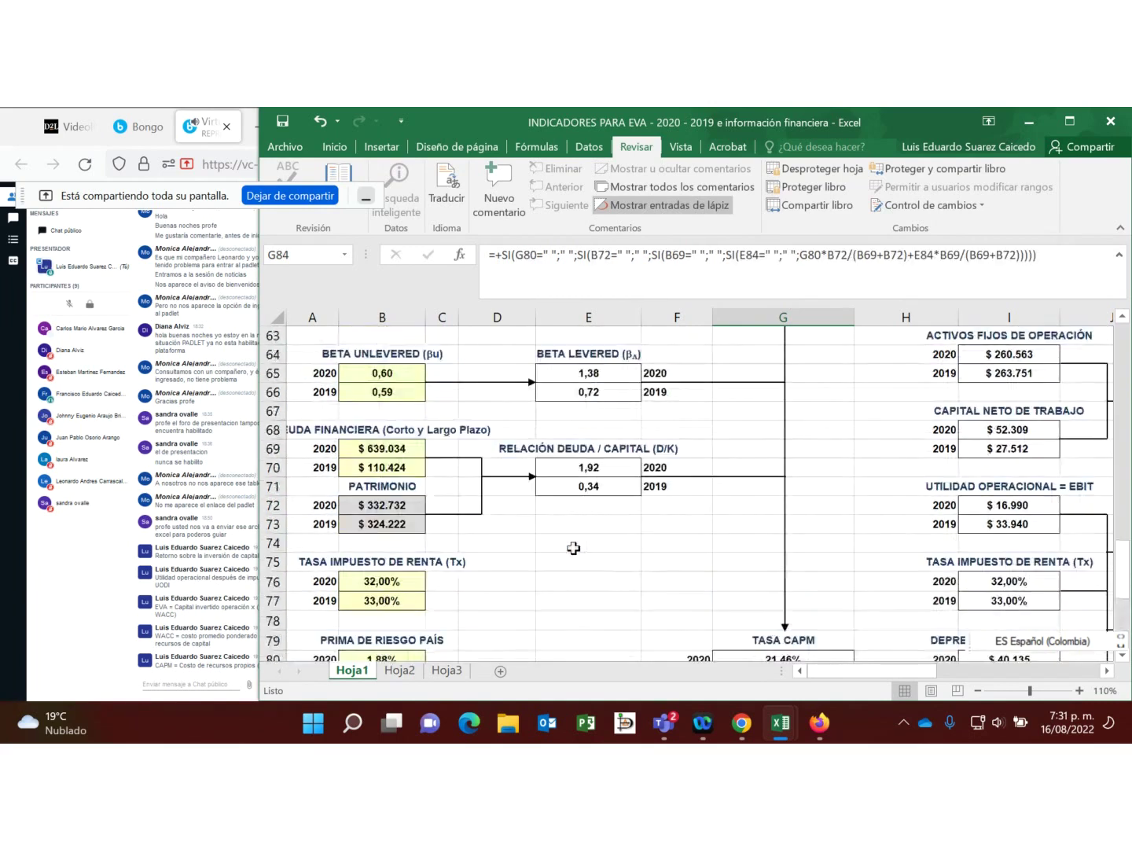
pyautogui.click(363, 449)
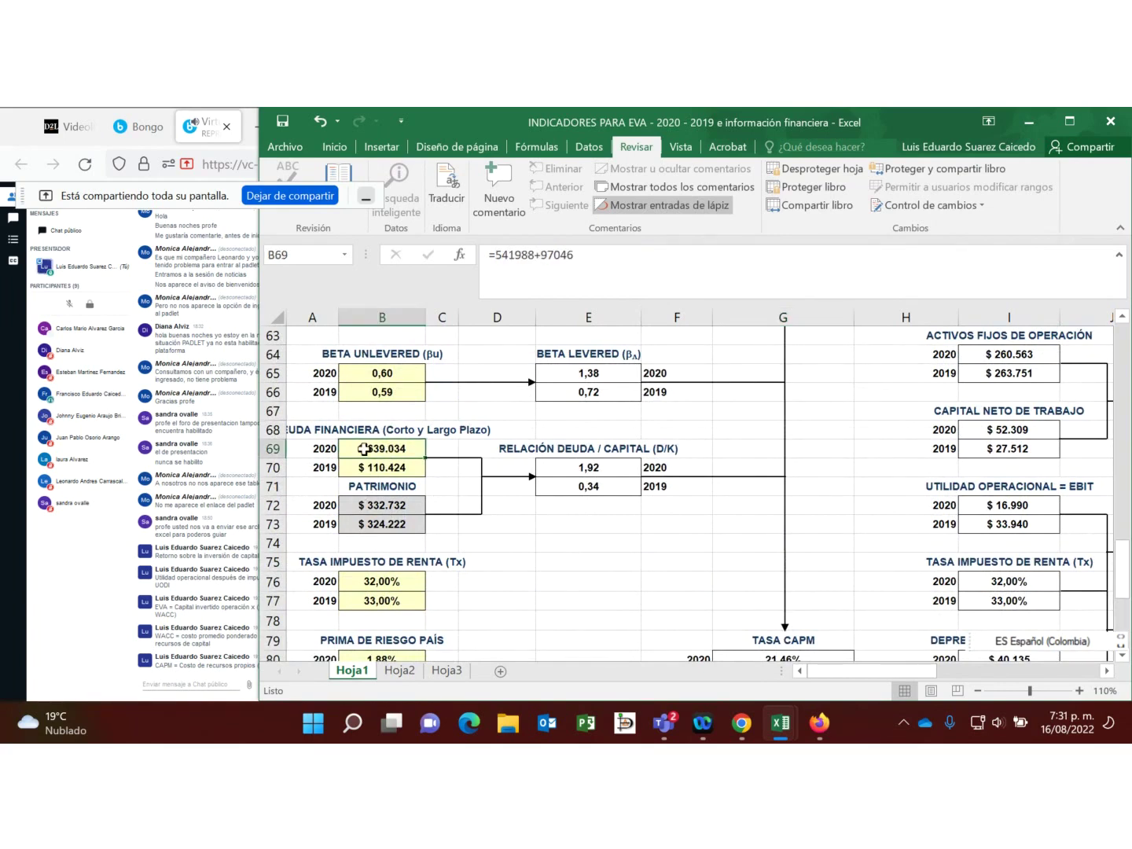
pyautogui.click(399, 506)
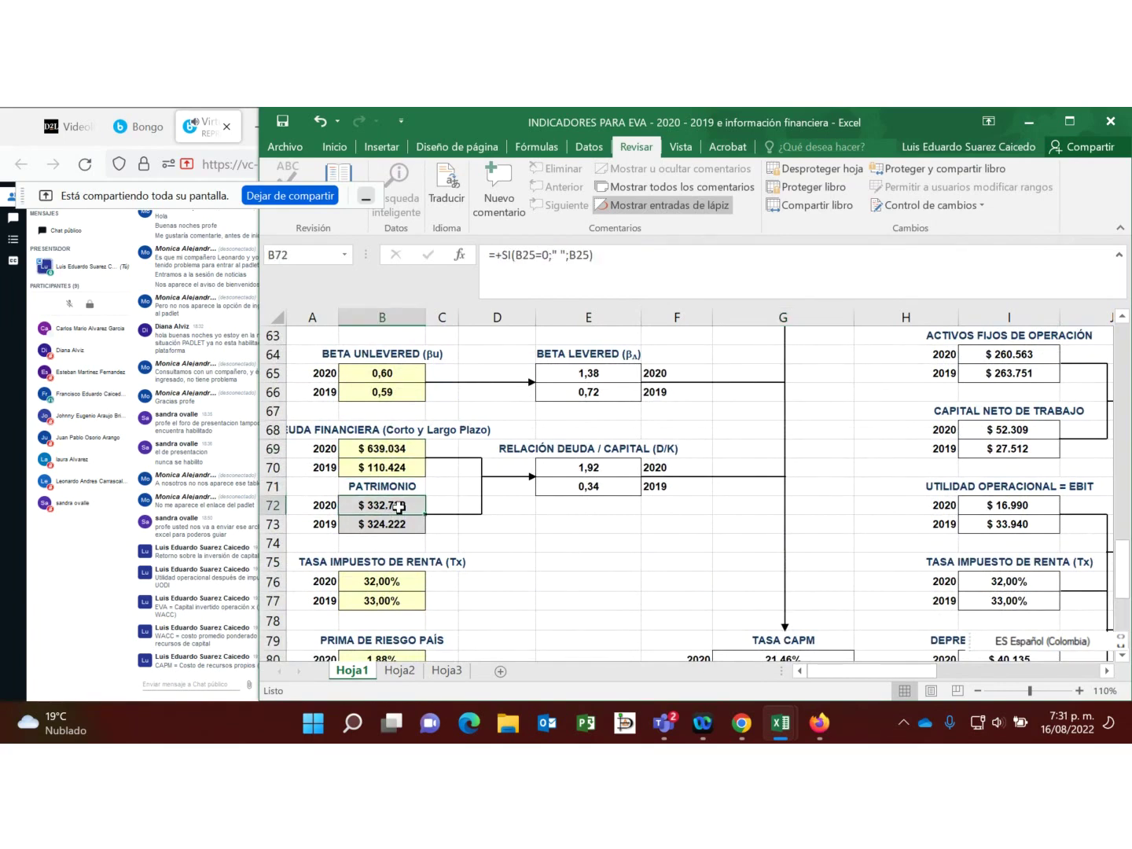
pyautogui.scroll(-3, 400, 506)
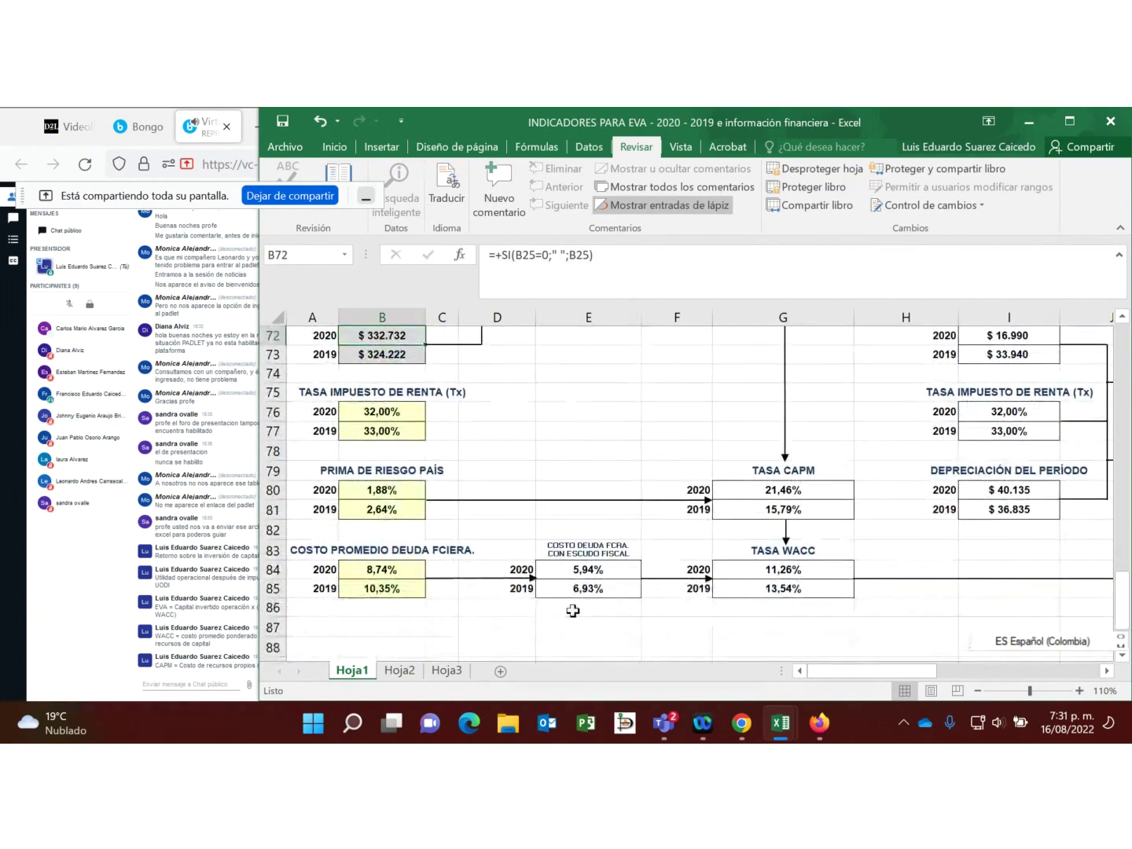
pyautogui.click(599, 567)
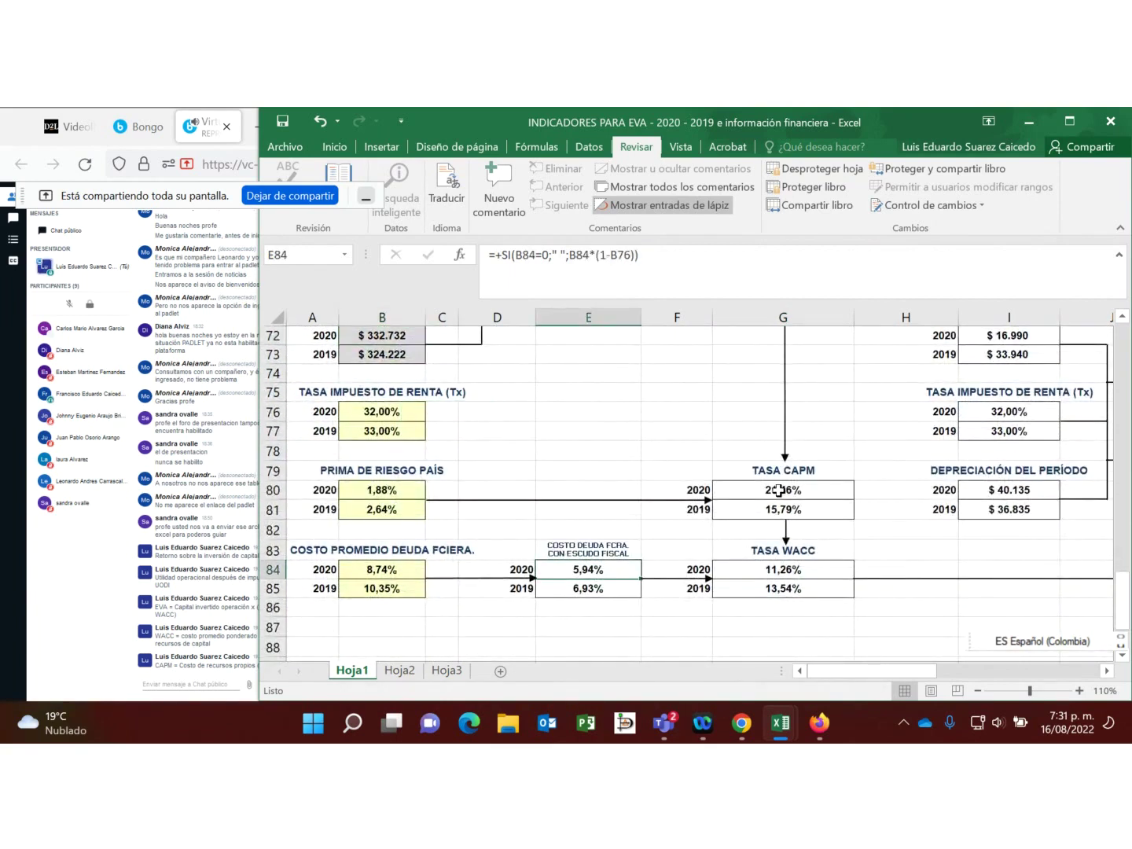
pyautogui.click(779, 491)
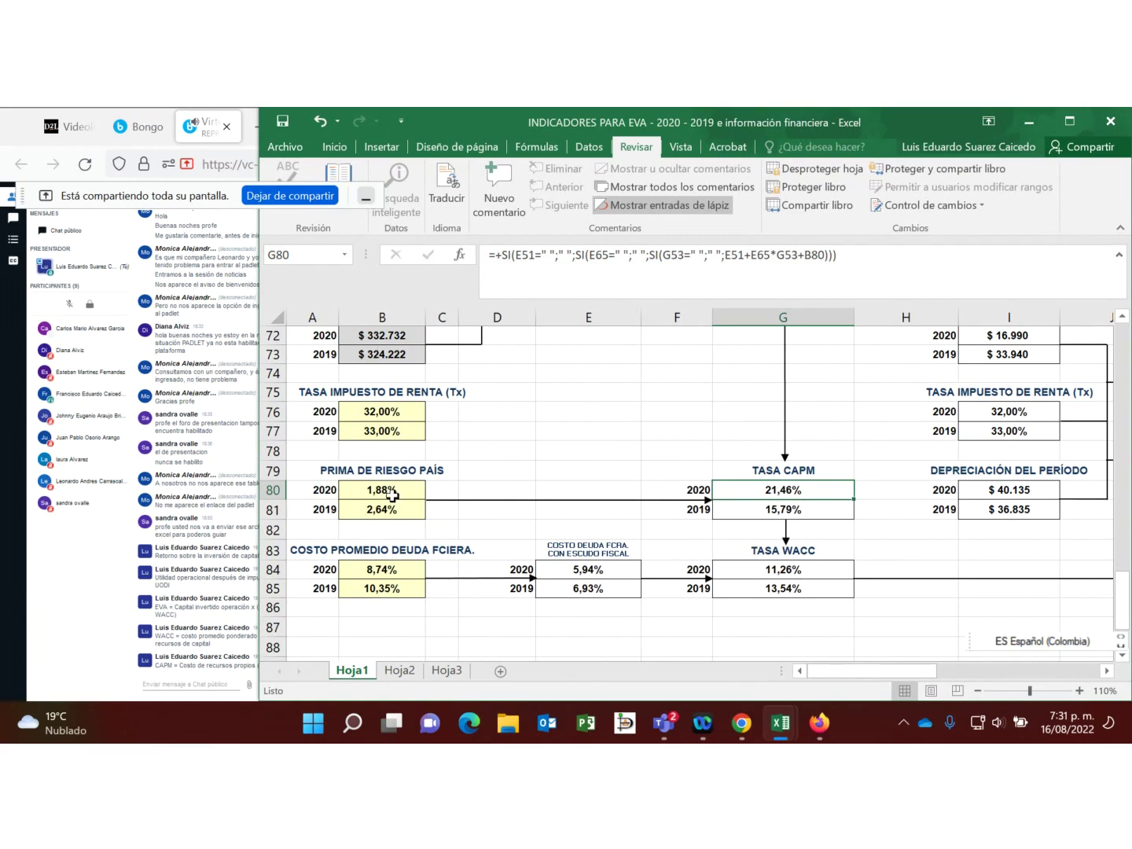
# Step: Undo the last two changes to the 2020 DEUDA FINANCIERA in B69
pyautogui.scroll(2, 357, 449)
pyautogui.click(319, 123)
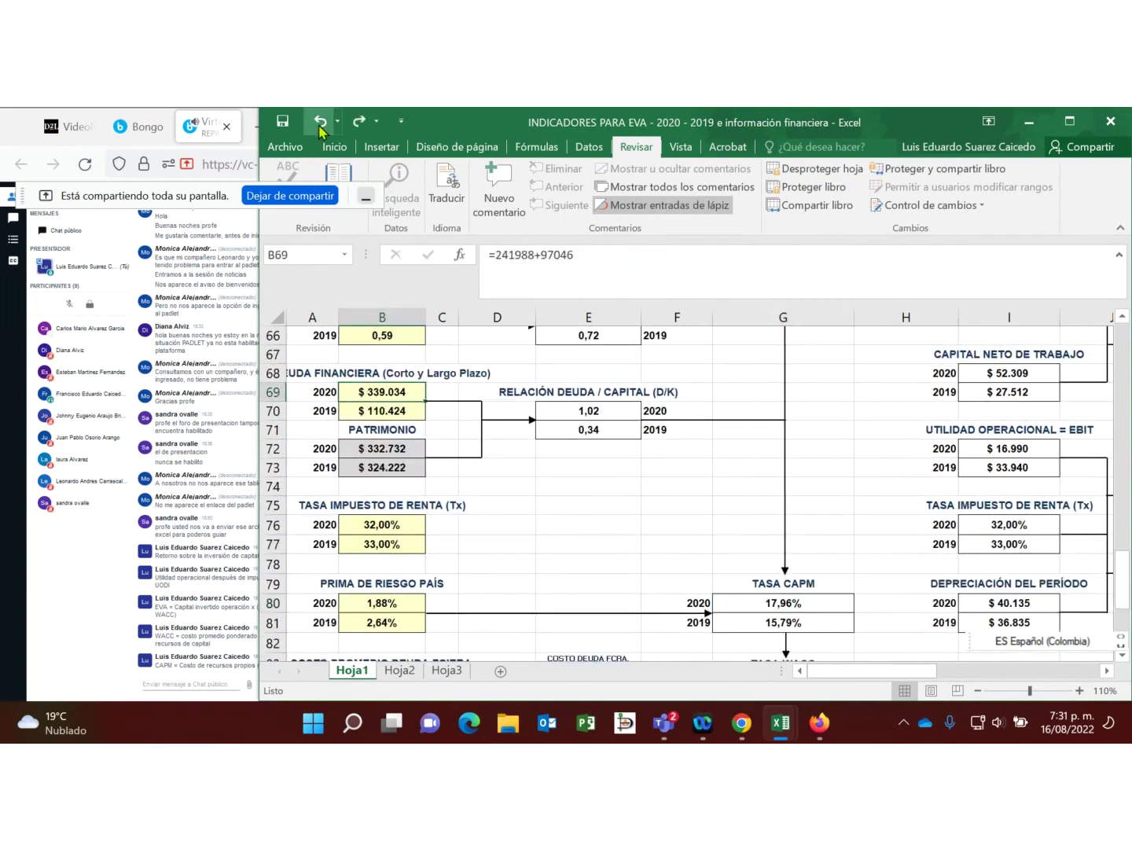
pyautogui.click(318, 123)
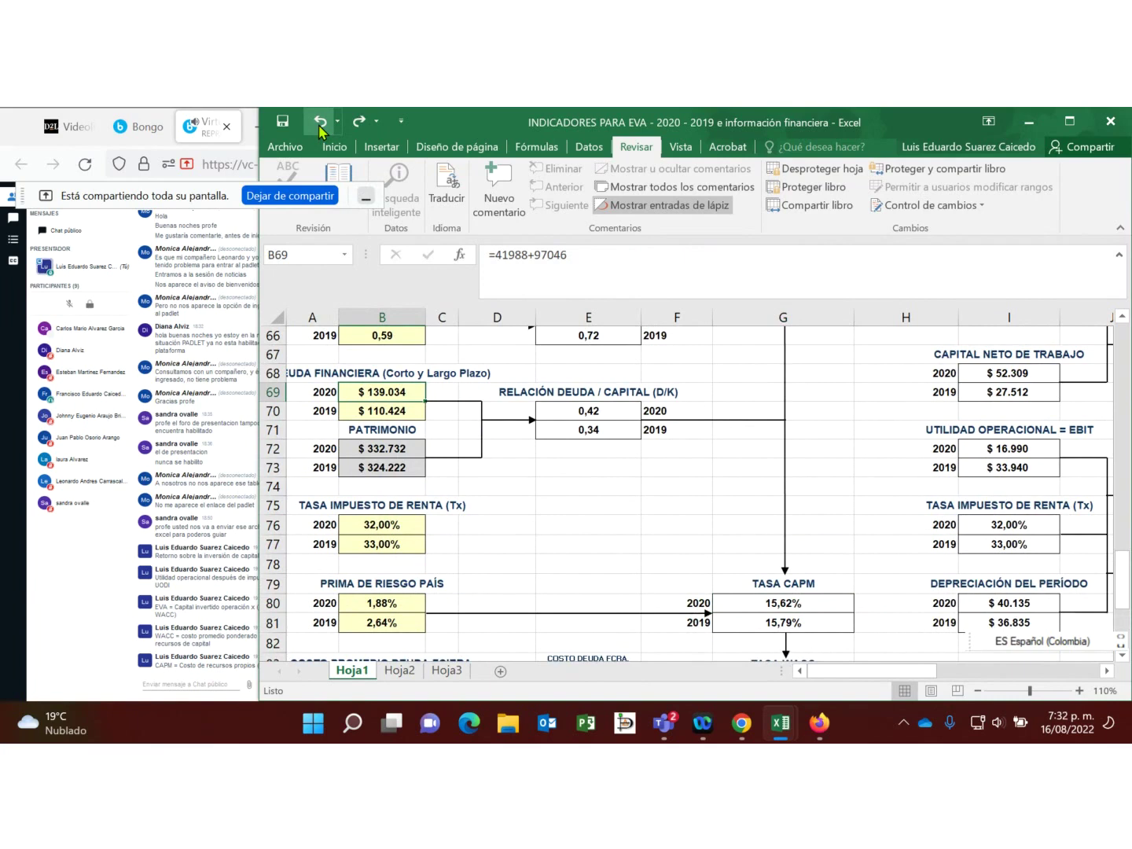
# Step: Review the TASA CAPM and TASA WACC blocks together with the 2020 PATRIMONIO in B72
pyautogui.click(589, 485)
pyautogui.scroll(-2, 590, 489)
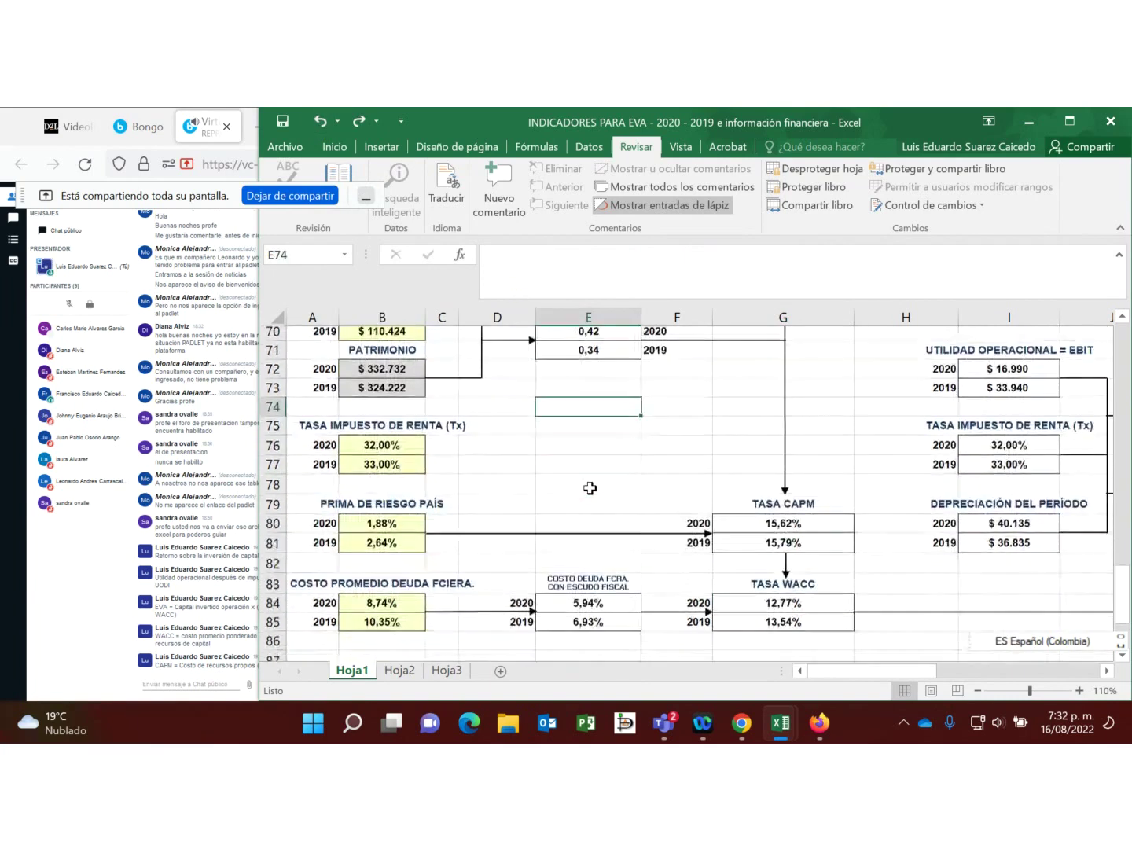
pyautogui.scroll(-1, 590, 488)
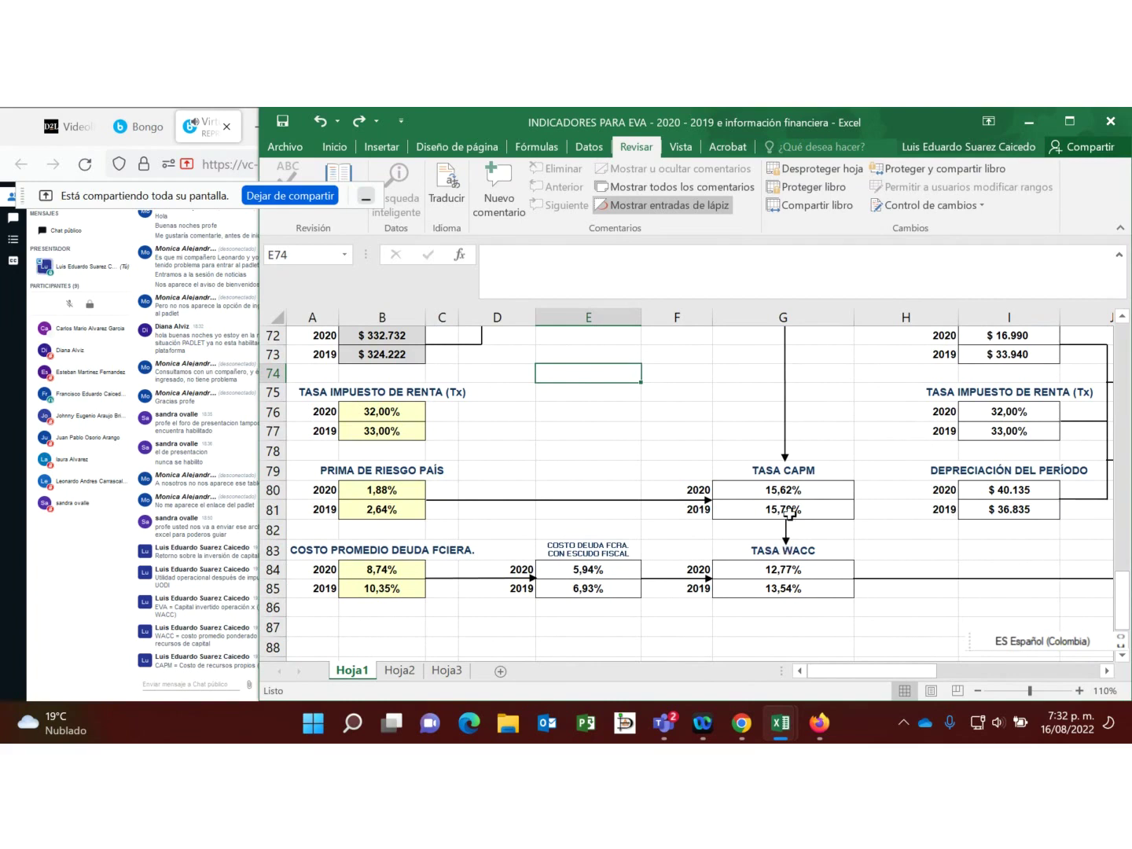
pyautogui.scroll(1, 580, 541)
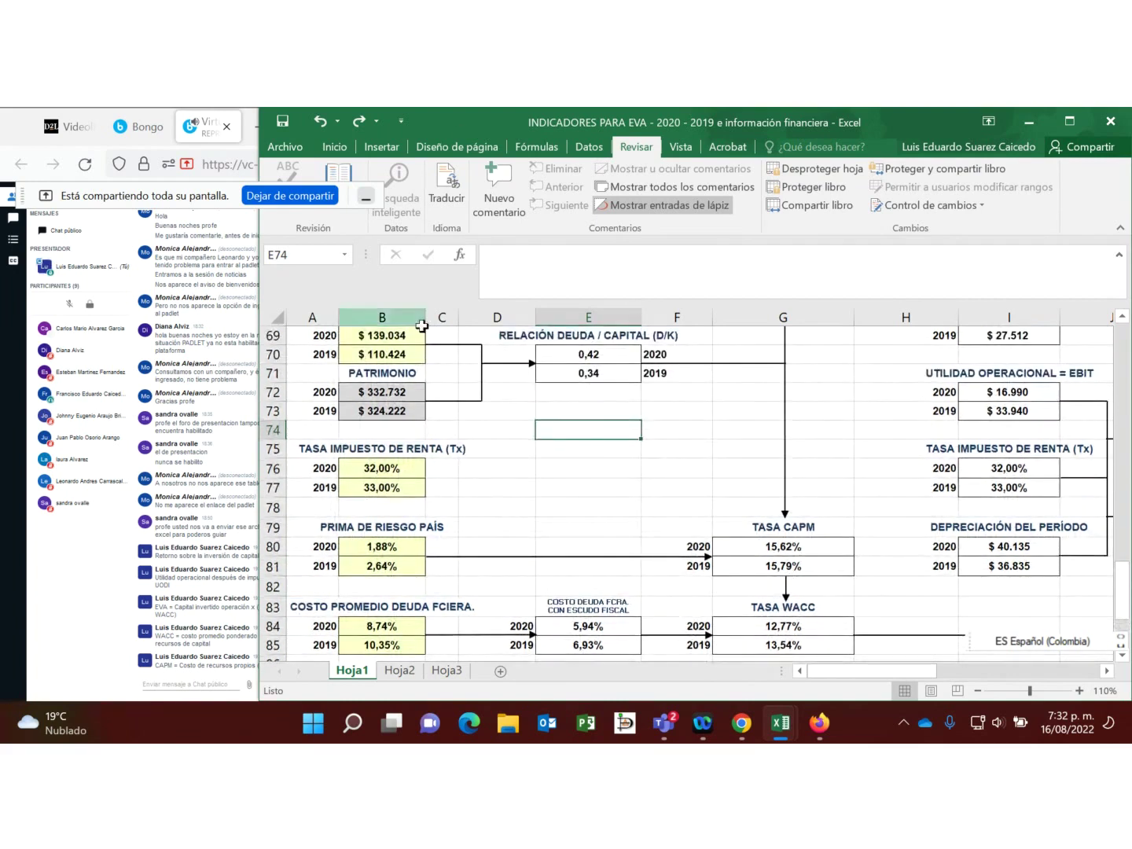
pyautogui.click(383, 393)
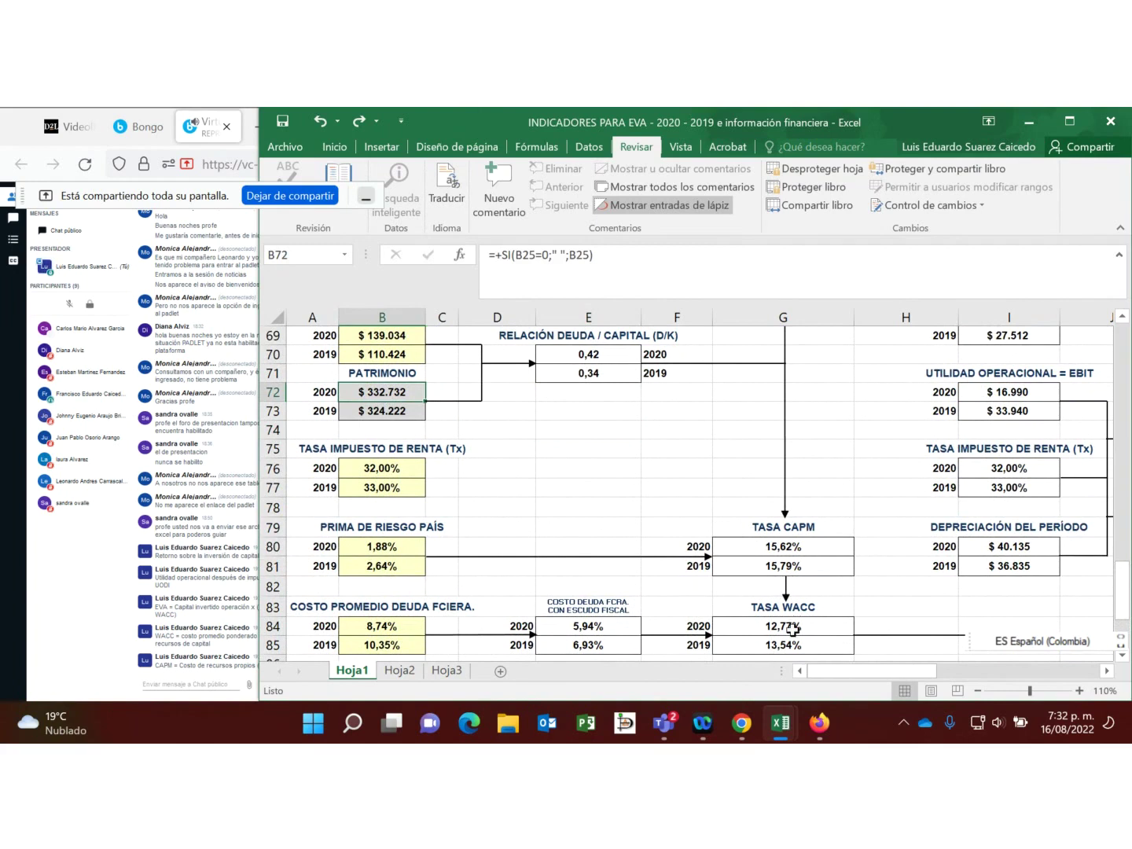
# Step: Compare the 2020 TASA CAPM in G80 with the 2020 debt cost with tax shield in E84
pyautogui.click(783, 532)
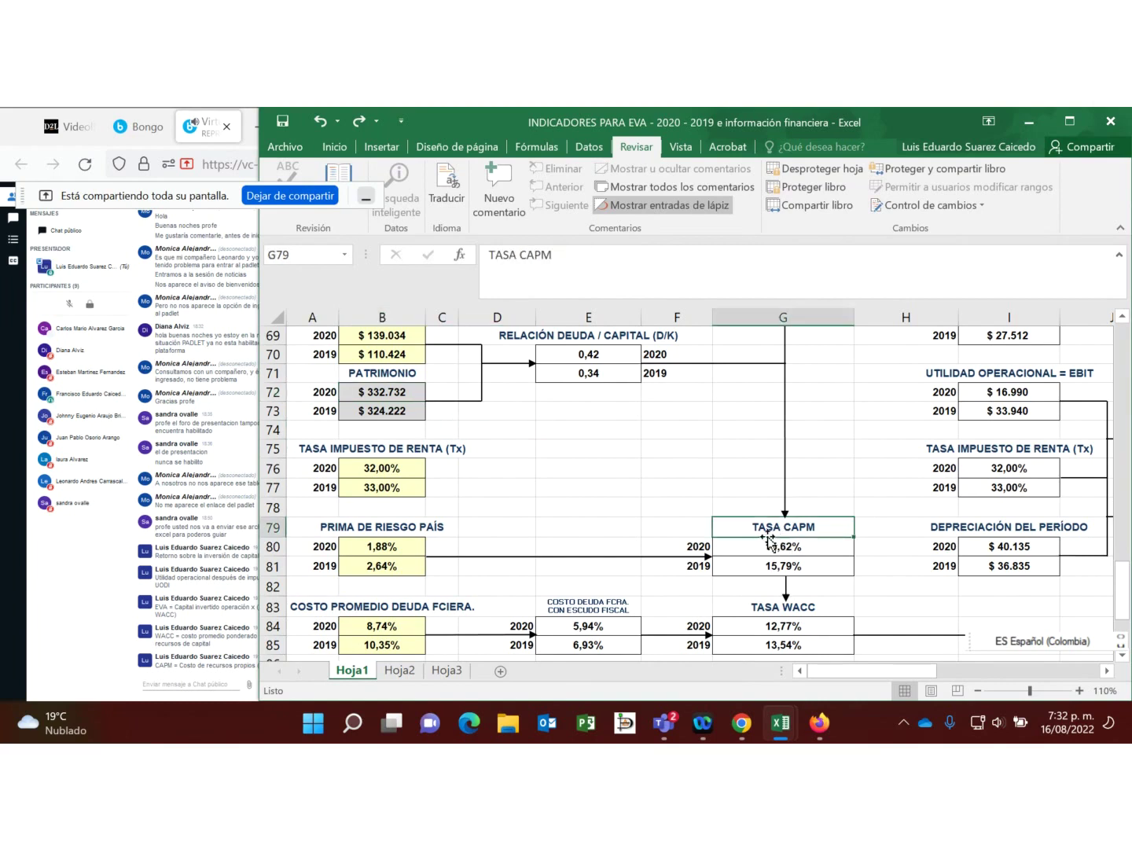
pyautogui.scroll(-1, 782, 532)
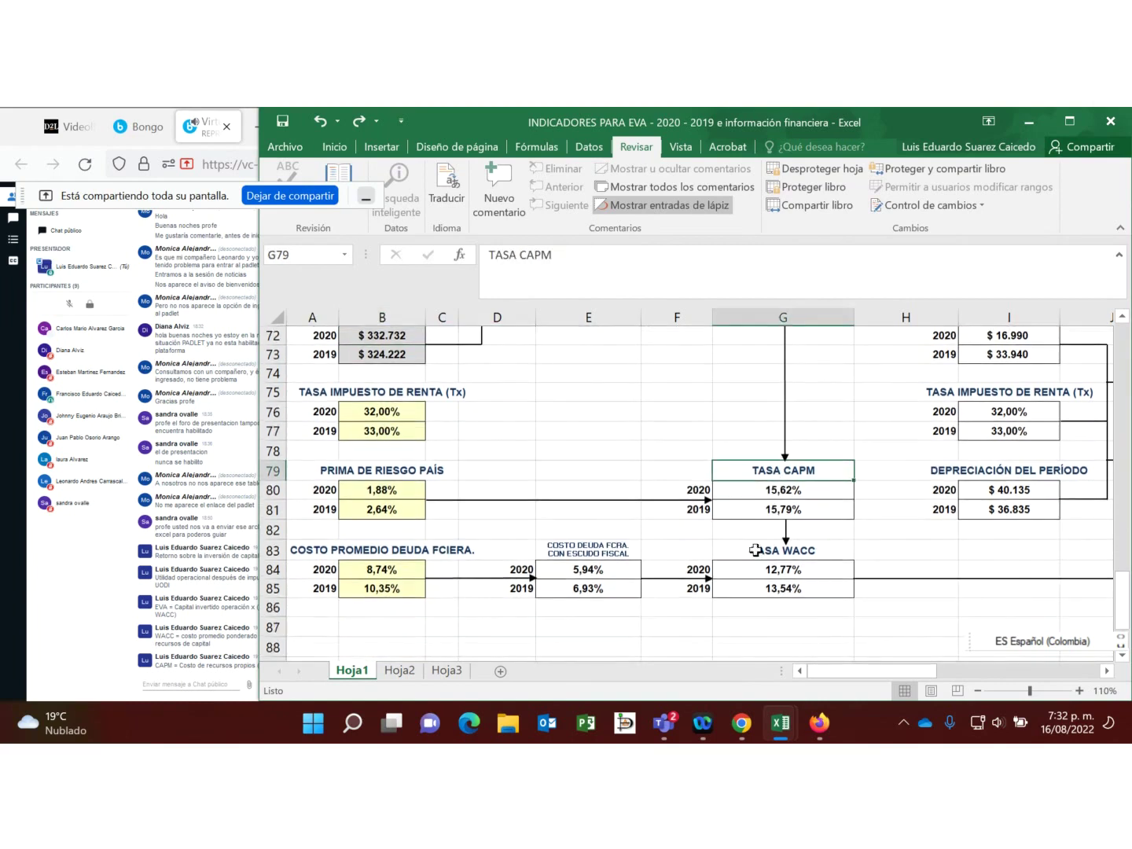
pyautogui.click(578, 574)
pyautogui.click(777, 494)
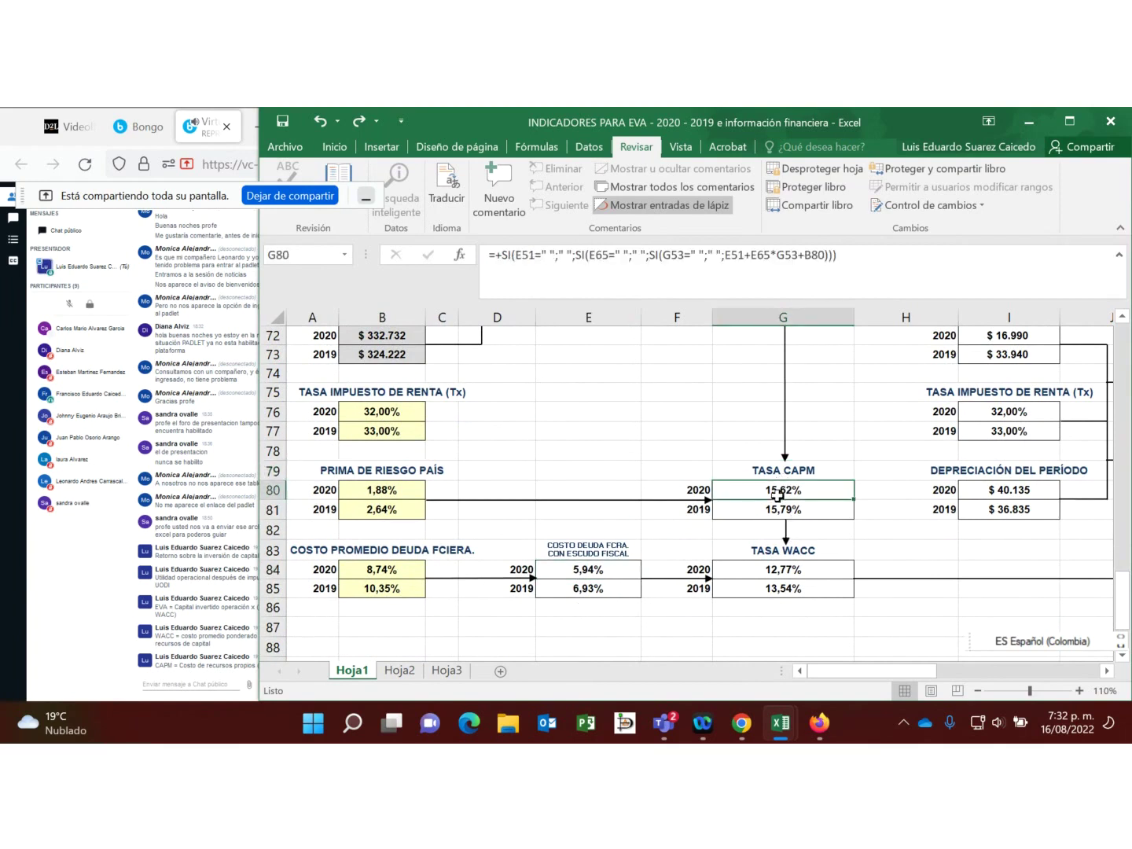
pyautogui.click(606, 574)
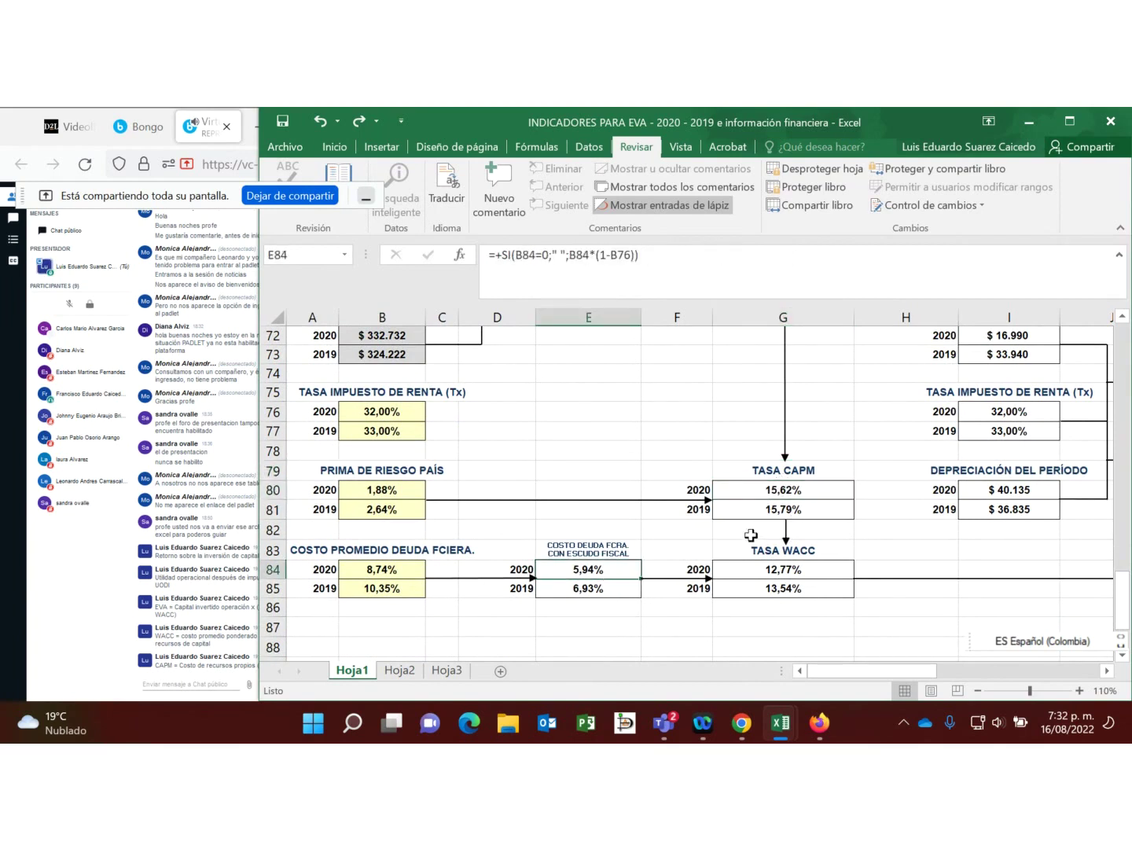
# Step: Compare the 2019 TASA CAPM in G81 with the tax-shielded debt cost in E85, and check the average debt costs in B84:B85
pyautogui.click(791, 513)
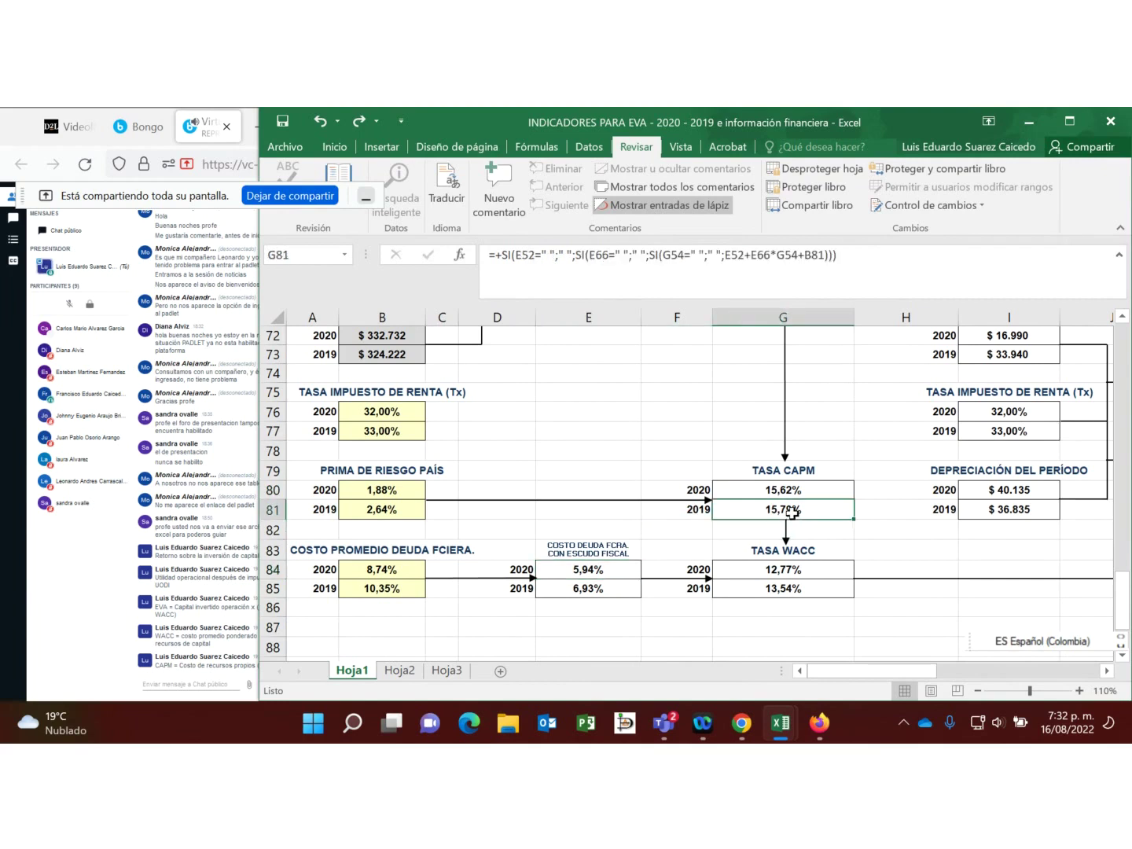
pyautogui.click(588, 590)
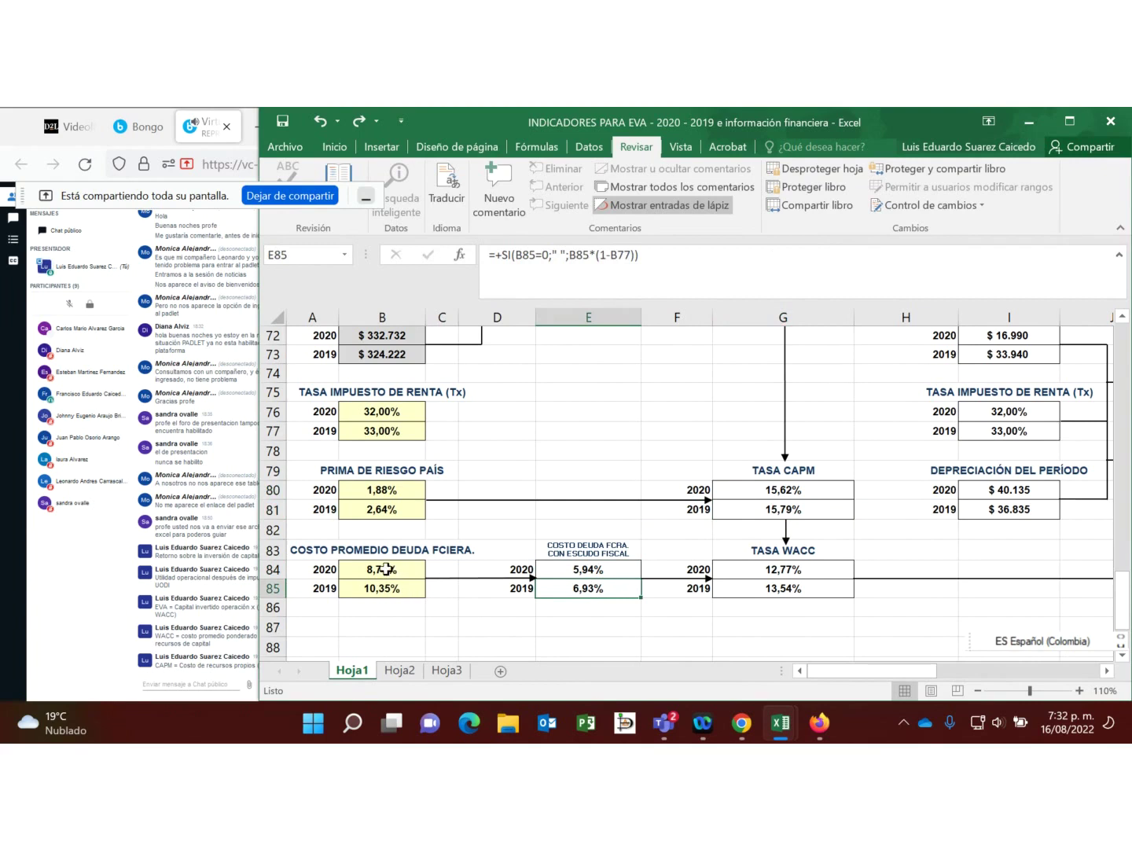
pyautogui.moveTo(387, 571); pyautogui.dragTo(383, 584)
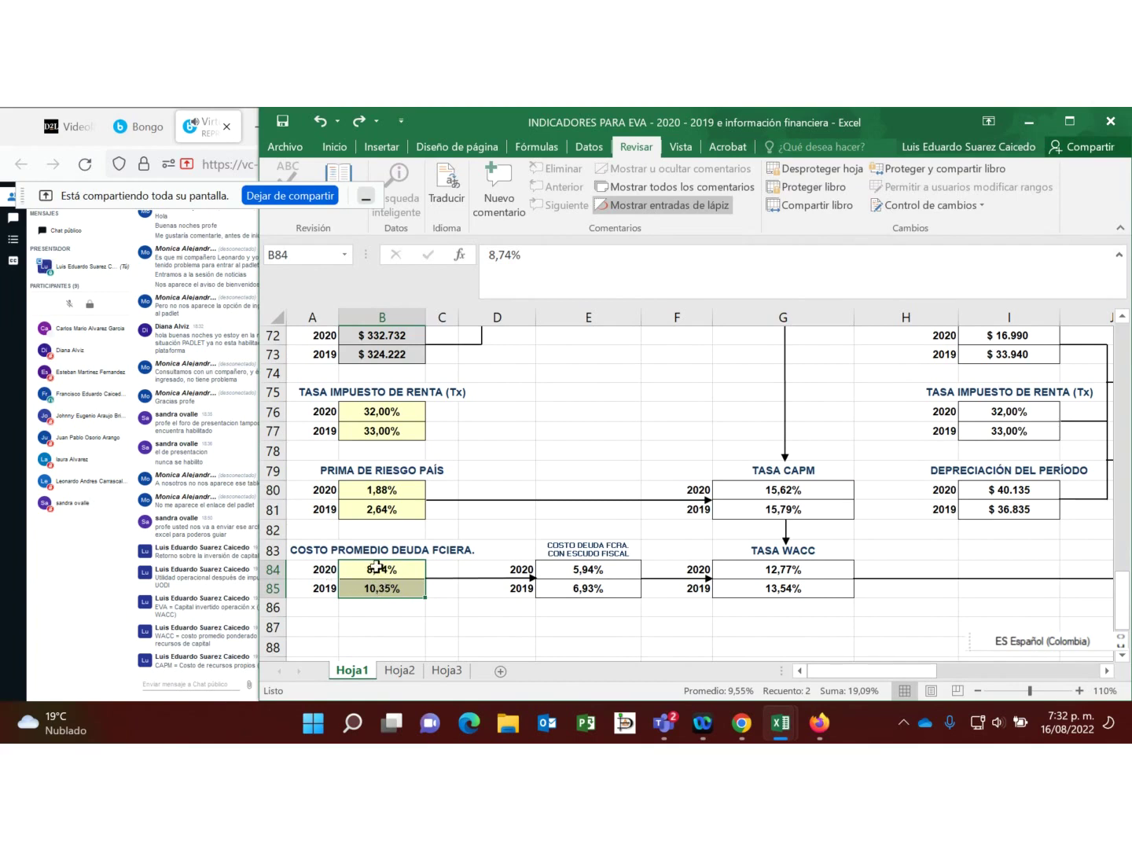
pyautogui.click(376, 568)
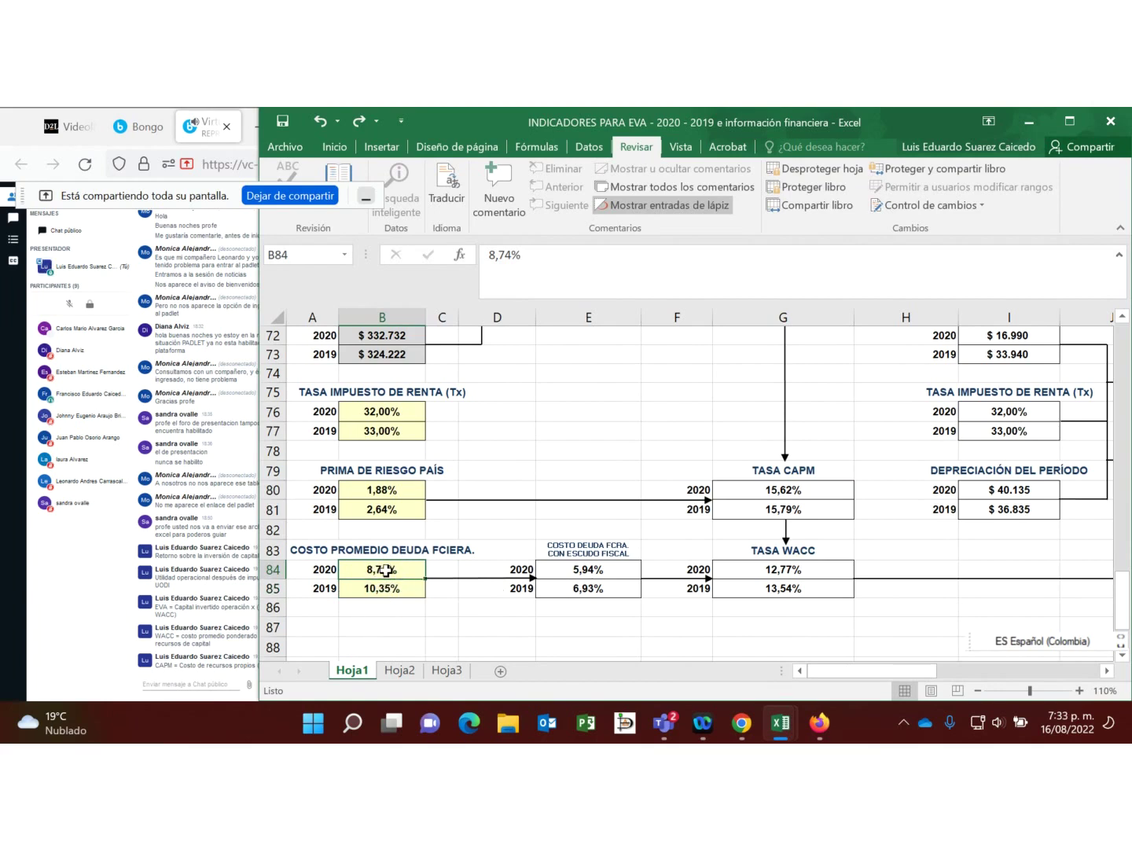
# Step: Compare the debt costs with tax shield in E84 and E85 against the average financial debt costs in B84 and B85
pyautogui.click(578, 574)
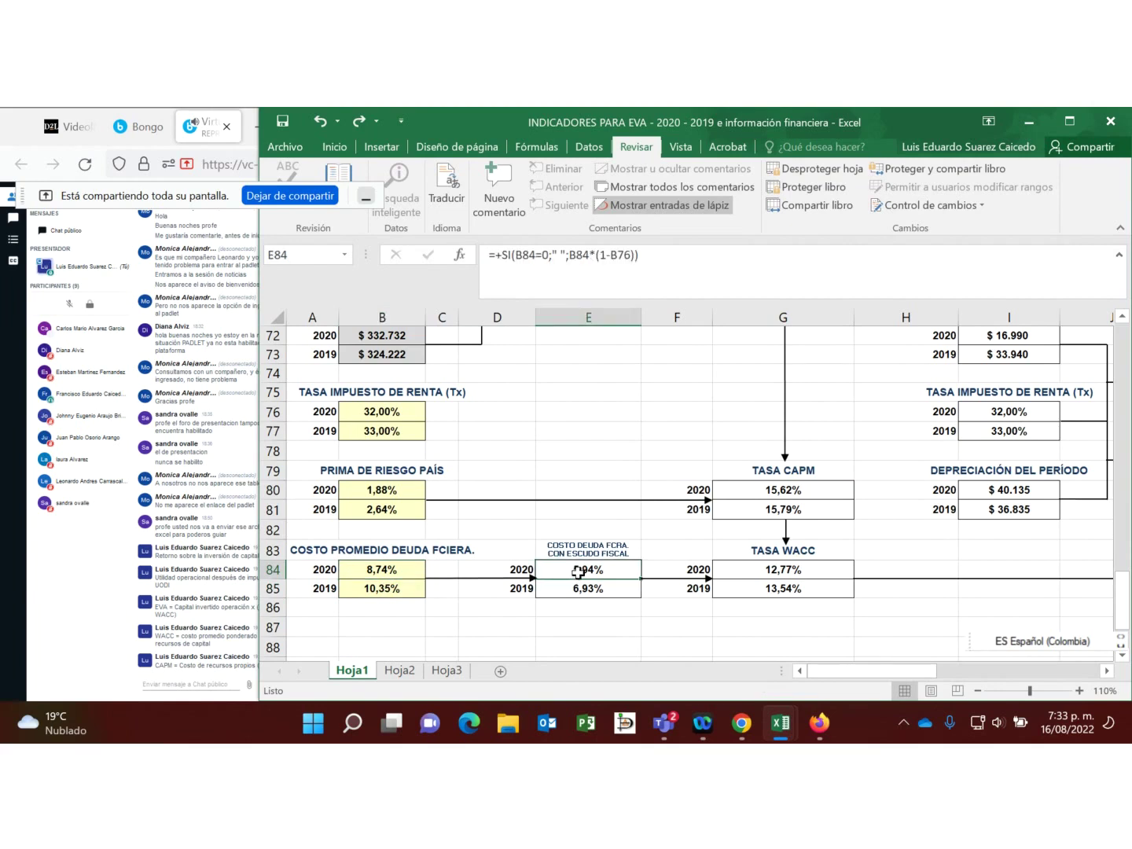
pyautogui.click(378, 571)
pyautogui.click(378, 593)
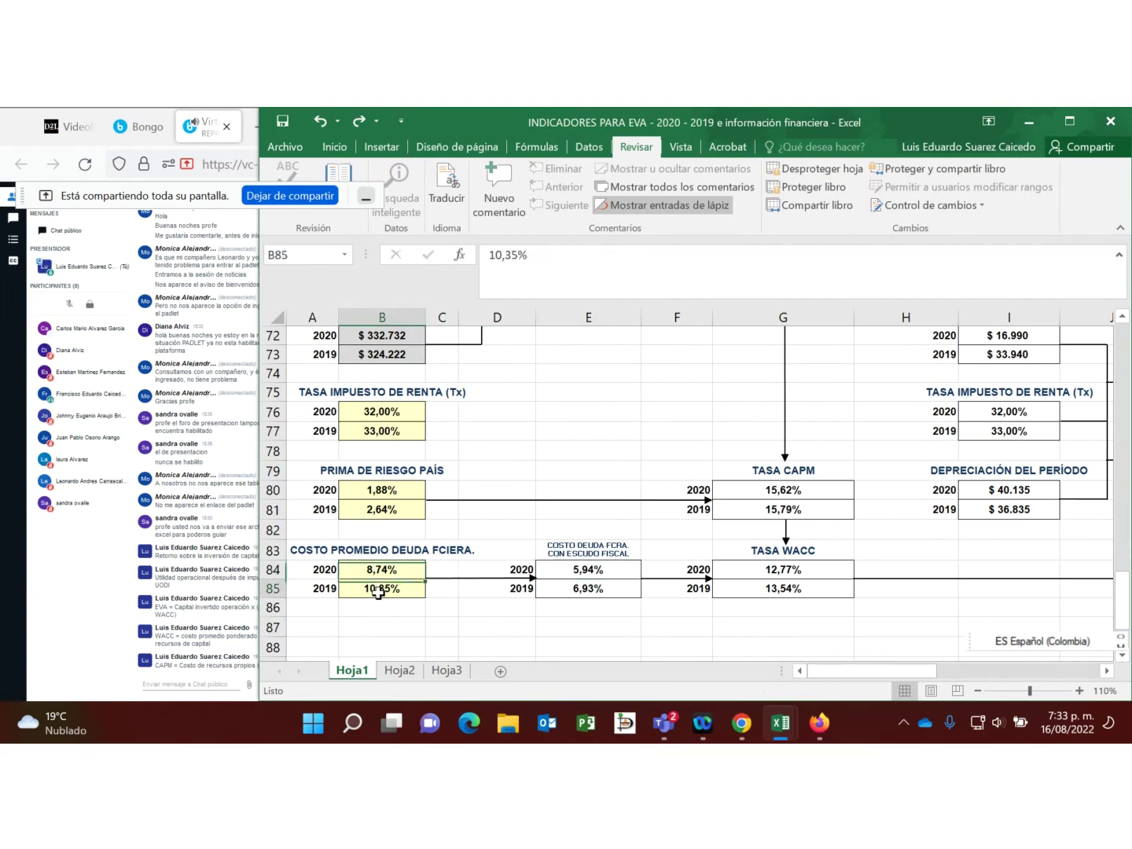
pyautogui.click(587, 571)
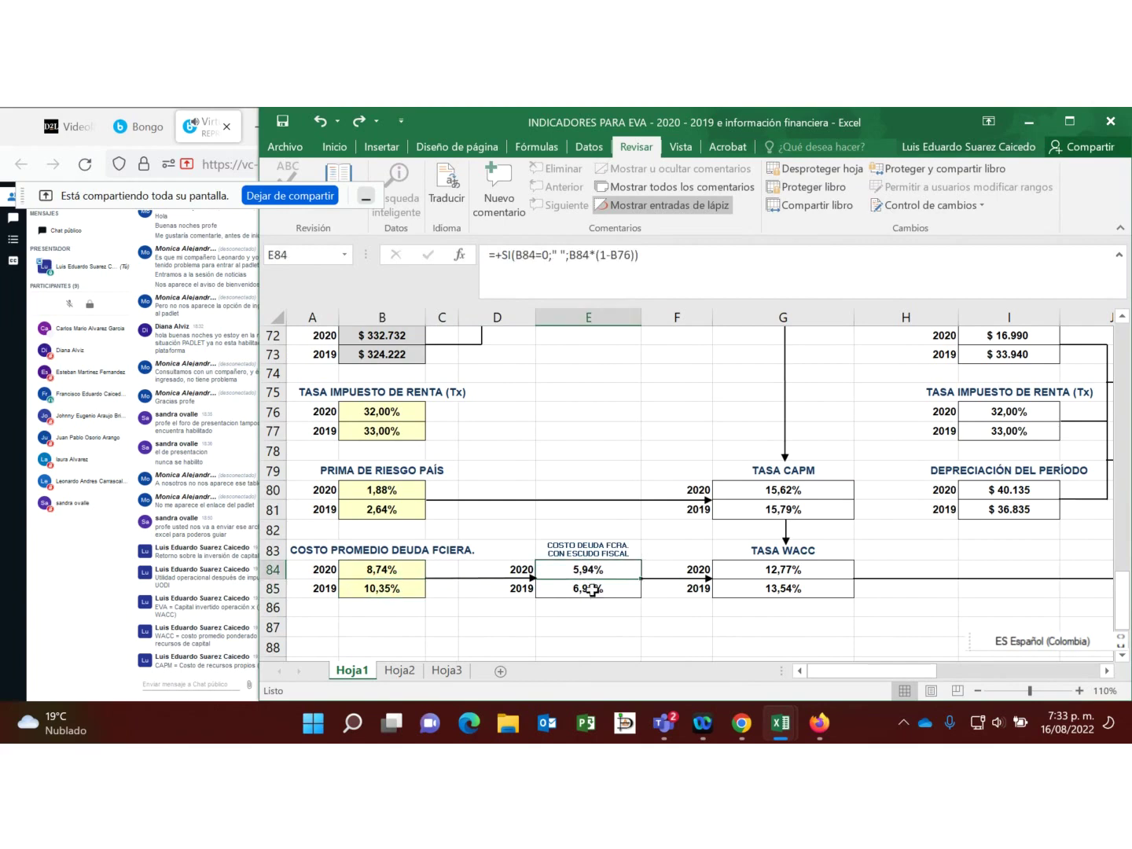
pyautogui.click(594, 591)
pyautogui.click(583, 571)
pyautogui.click(372, 573)
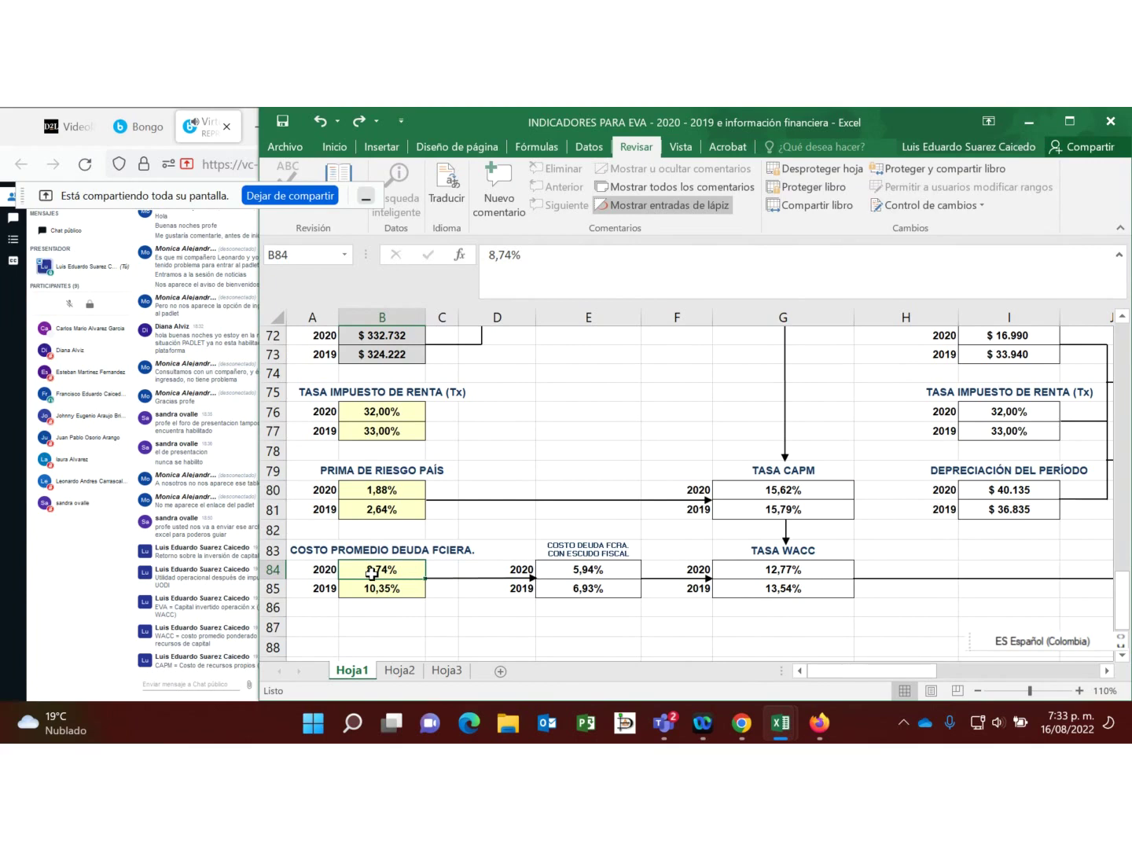
# Step: Relate the COSTO DEUDA FCRA. CON ESCUDO FISCAL heading in E83 to the 2020 debt costs in B84 and E84
pyautogui.click(587, 553)
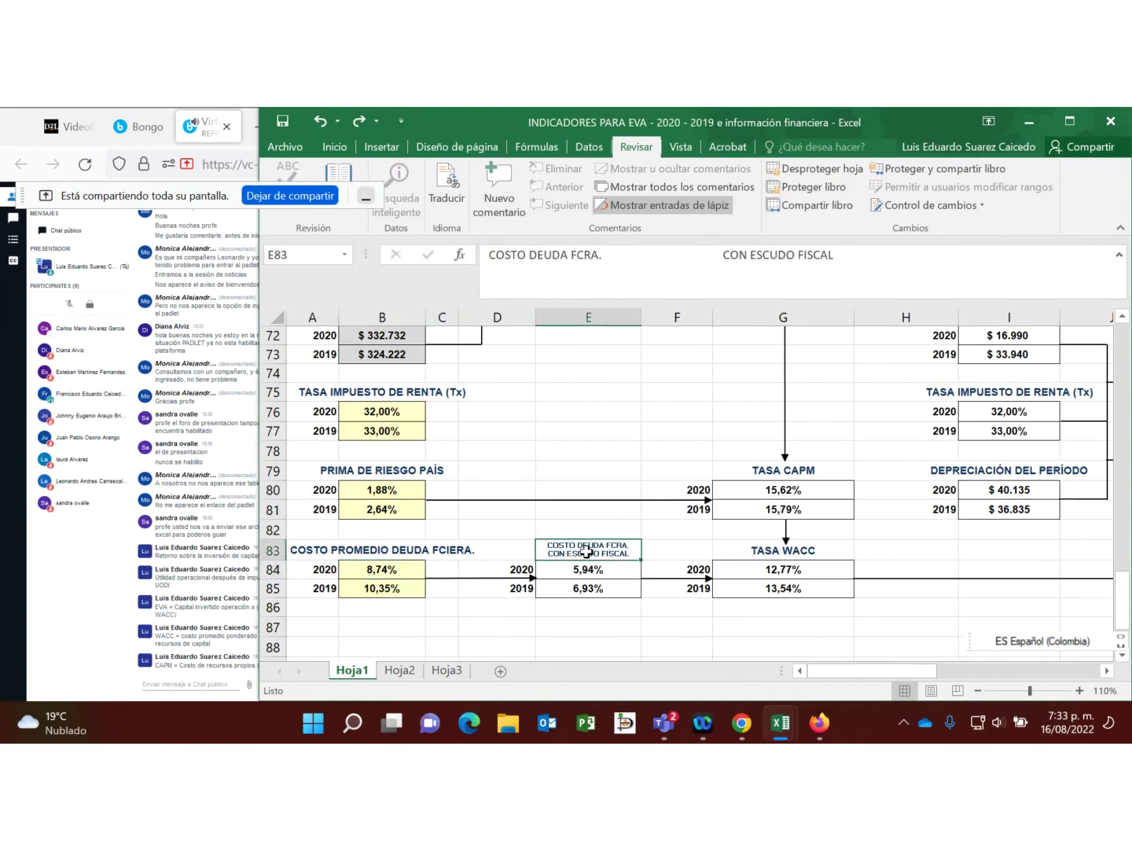
pyautogui.click(370, 573)
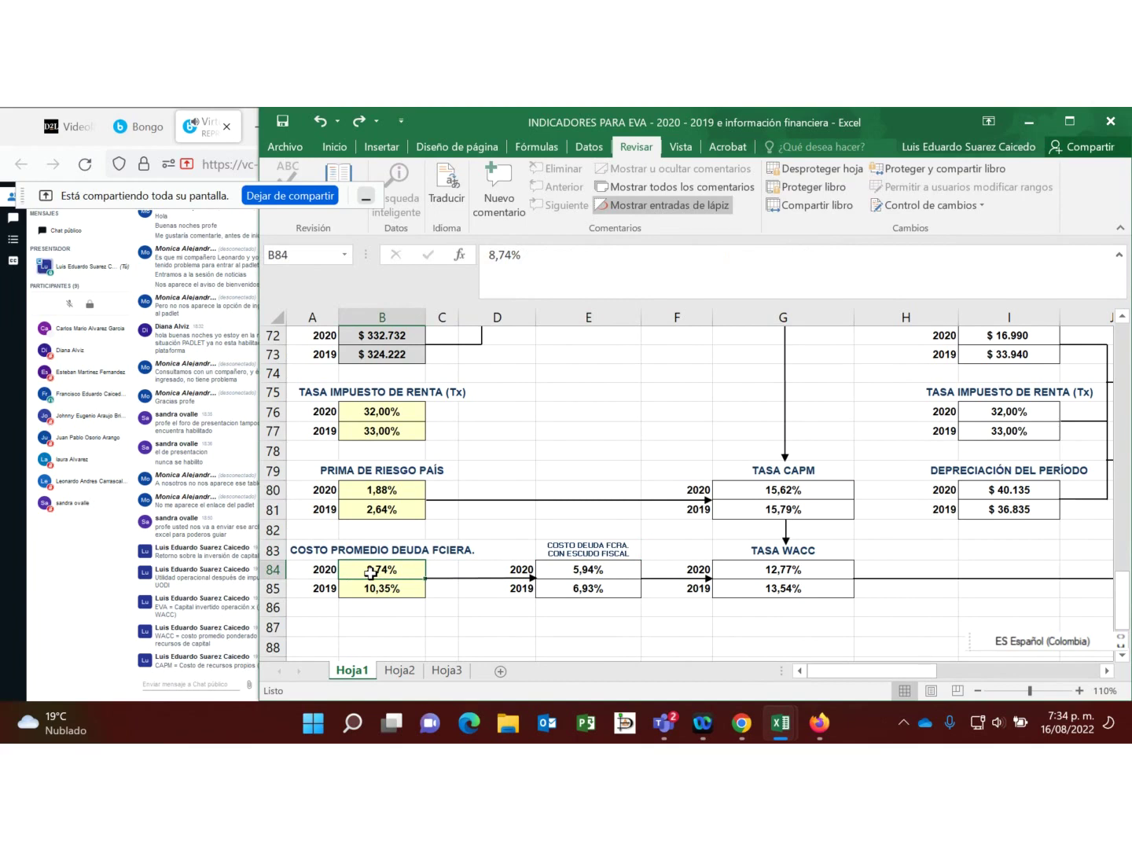
pyautogui.click(621, 572)
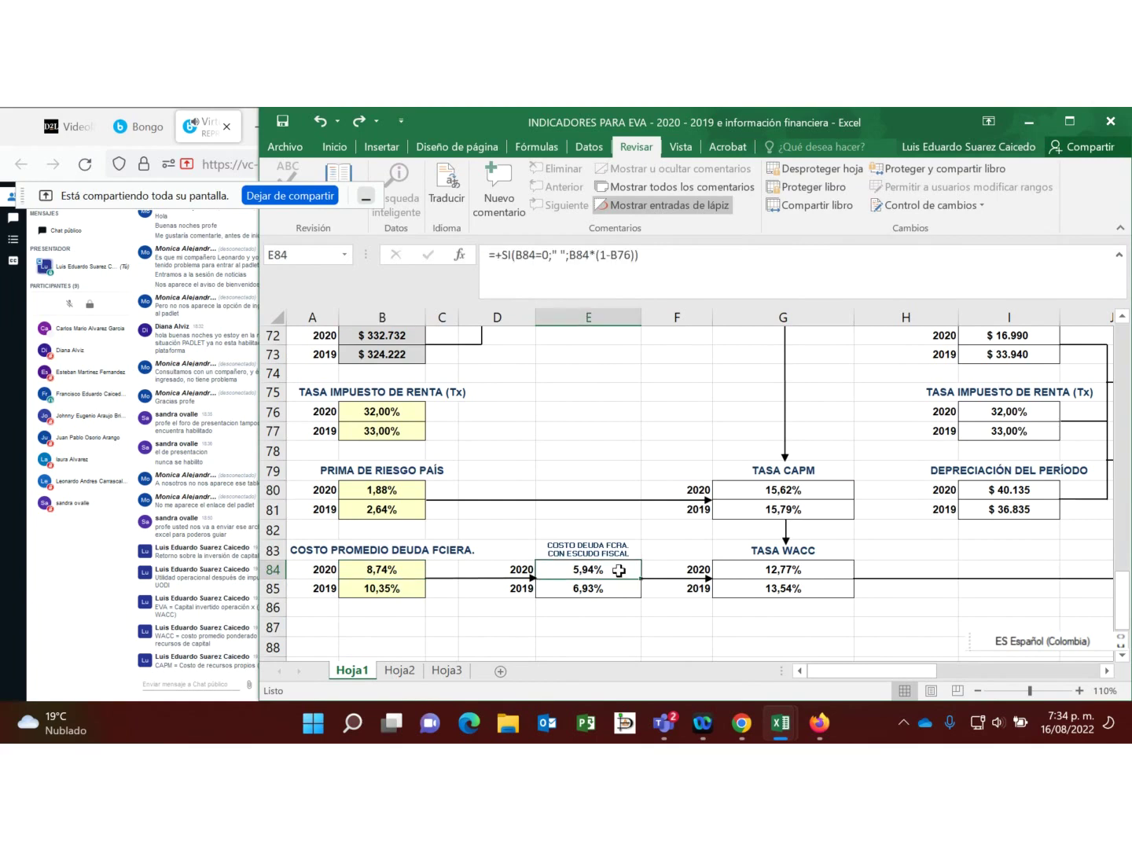
pyautogui.click(384, 560)
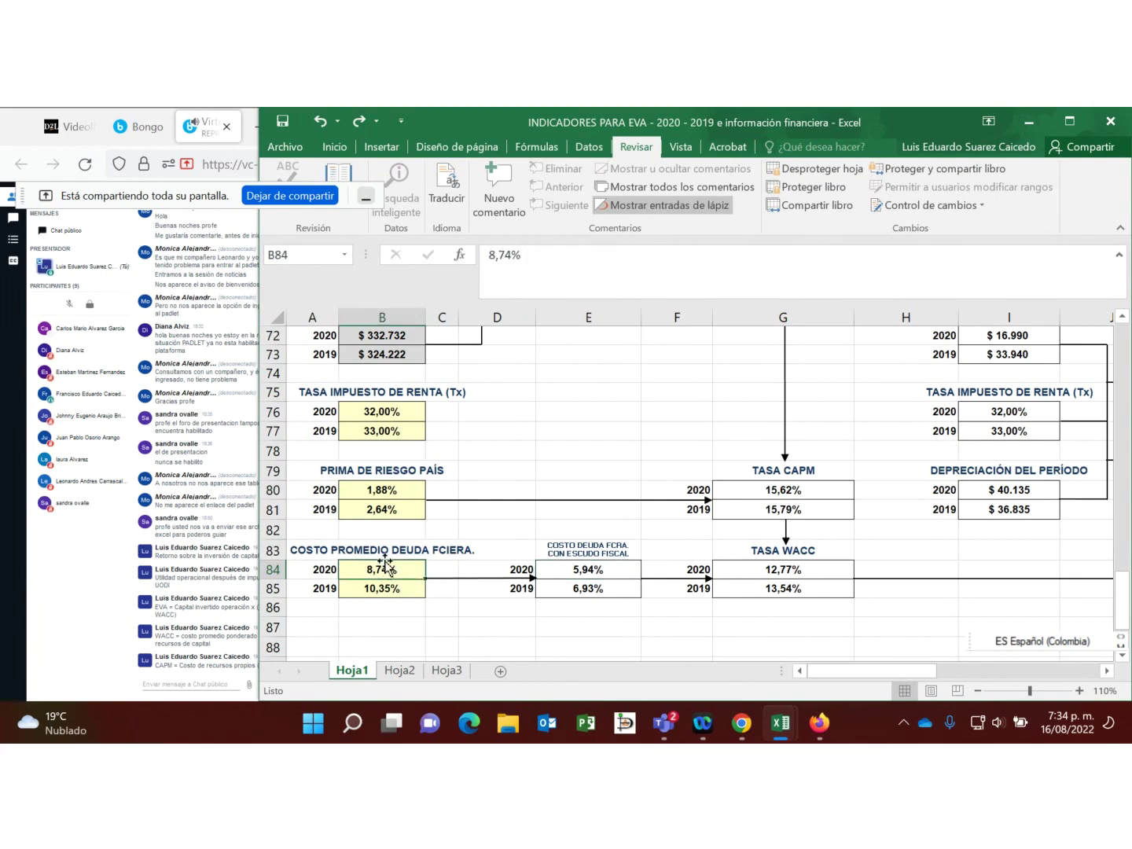
pyautogui.click(578, 576)
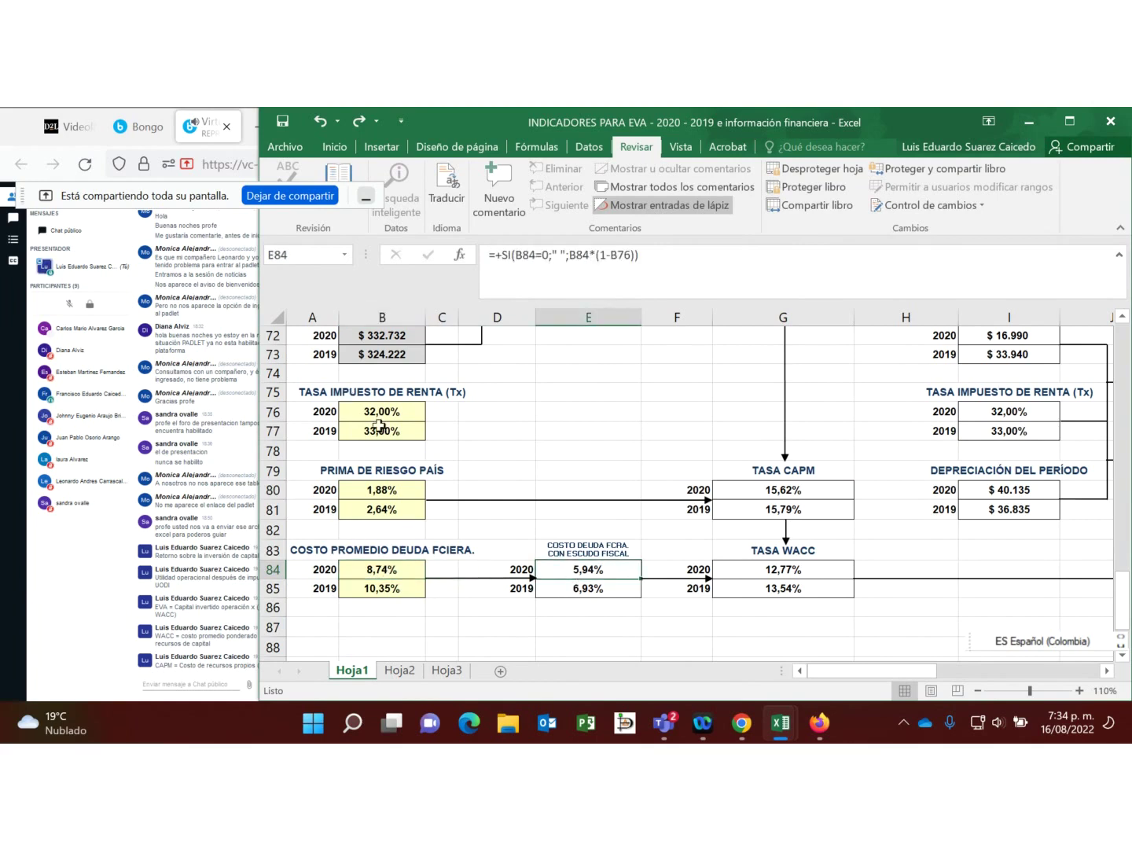
# Step: Match the 2020 and 2019 average debt costs in B84 and B85 with the income tax rates in B76 and B77
pyautogui.click(388, 570)
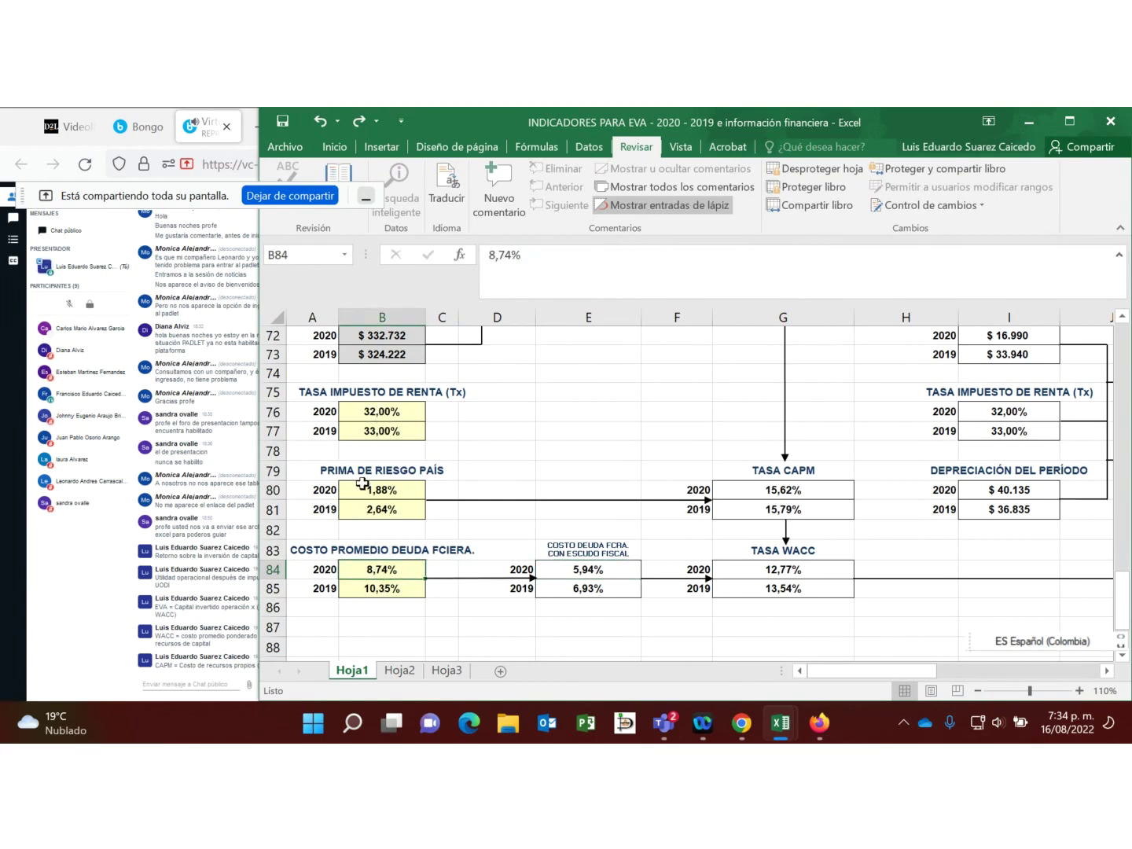
pyautogui.click(393, 412)
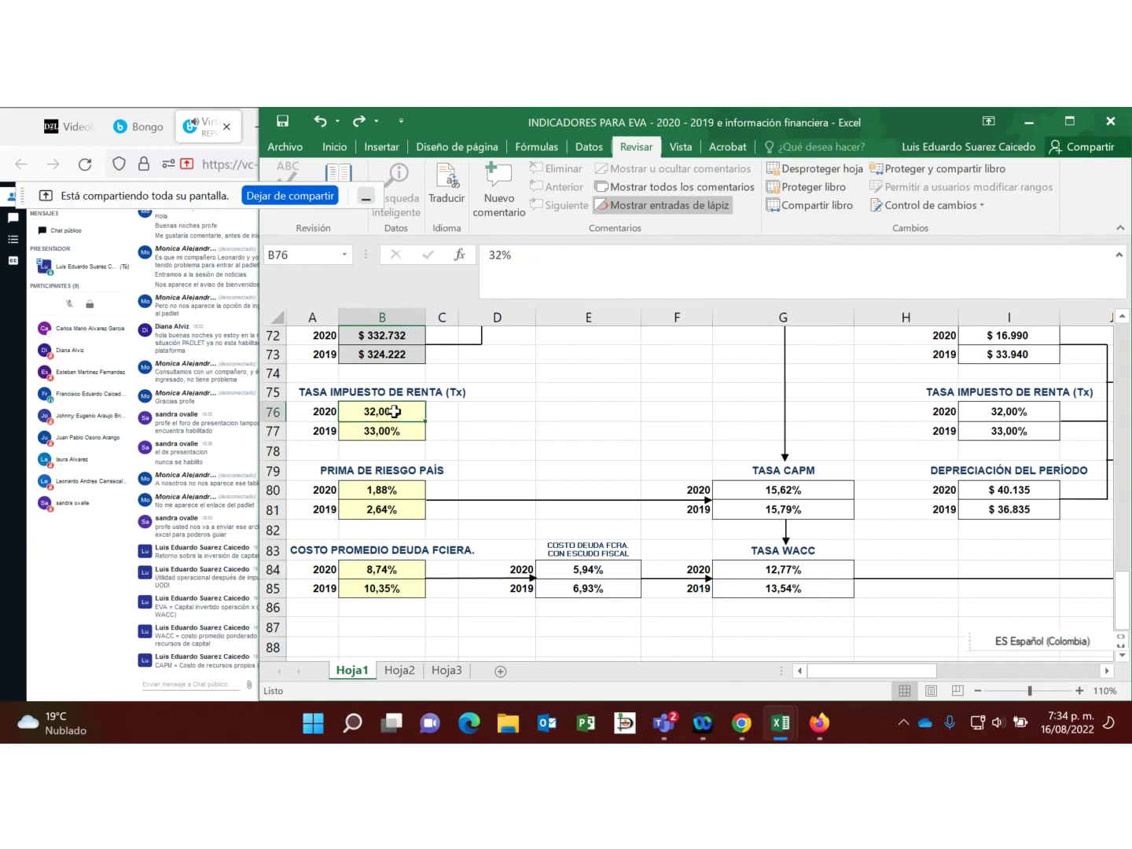
pyautogui.click(383, 591)
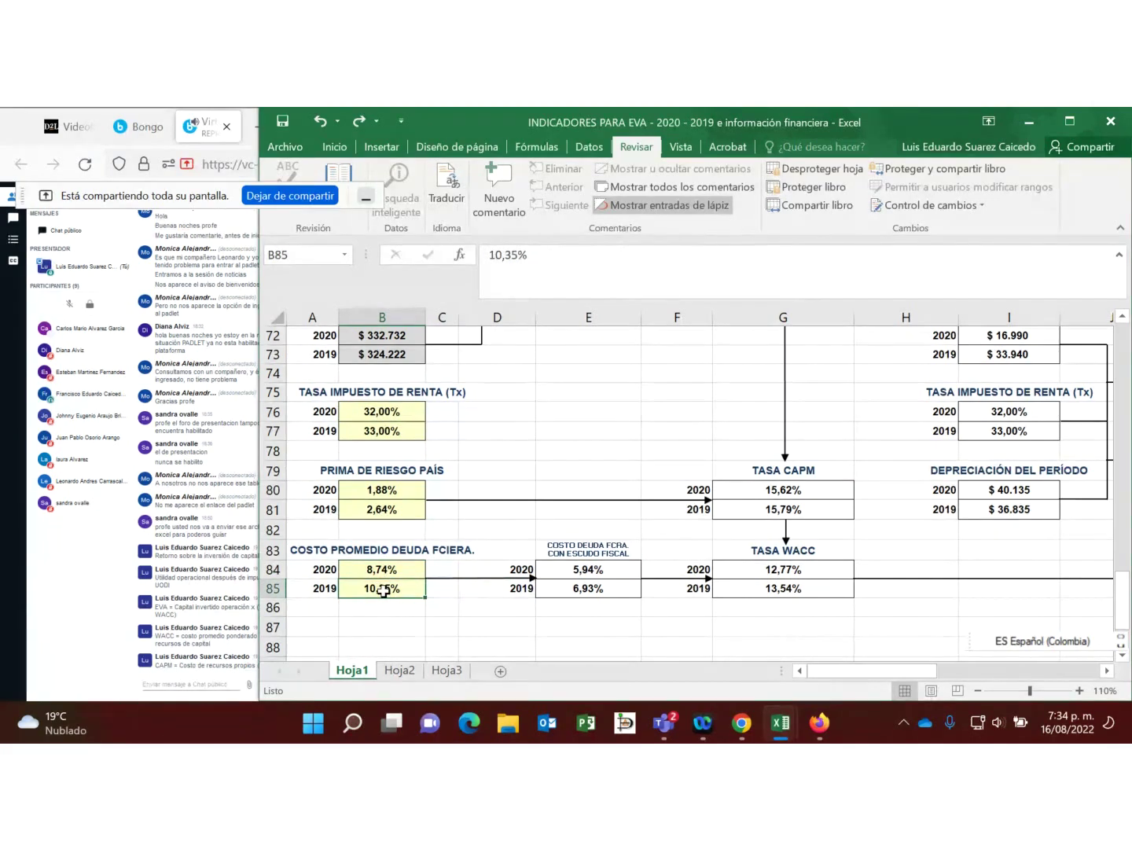
pyautogui.click(385, 432)
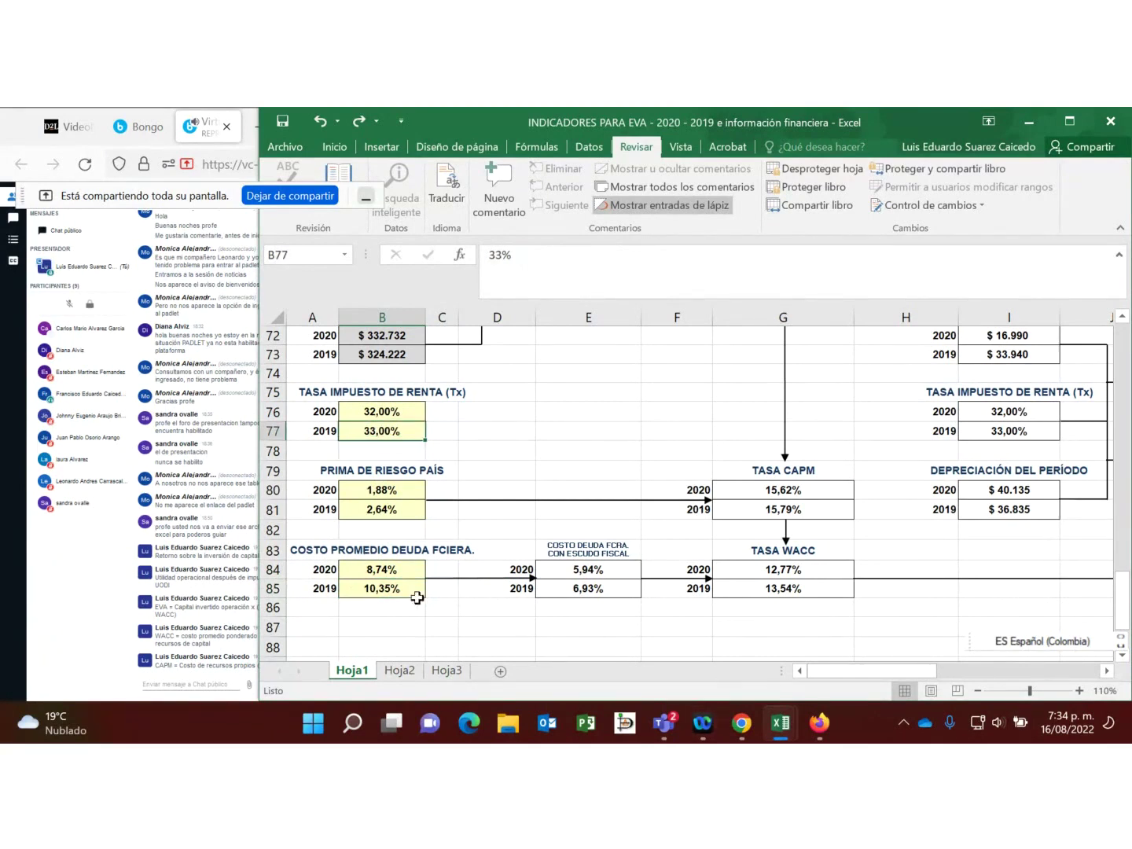
pyautogui.click(376, 575)
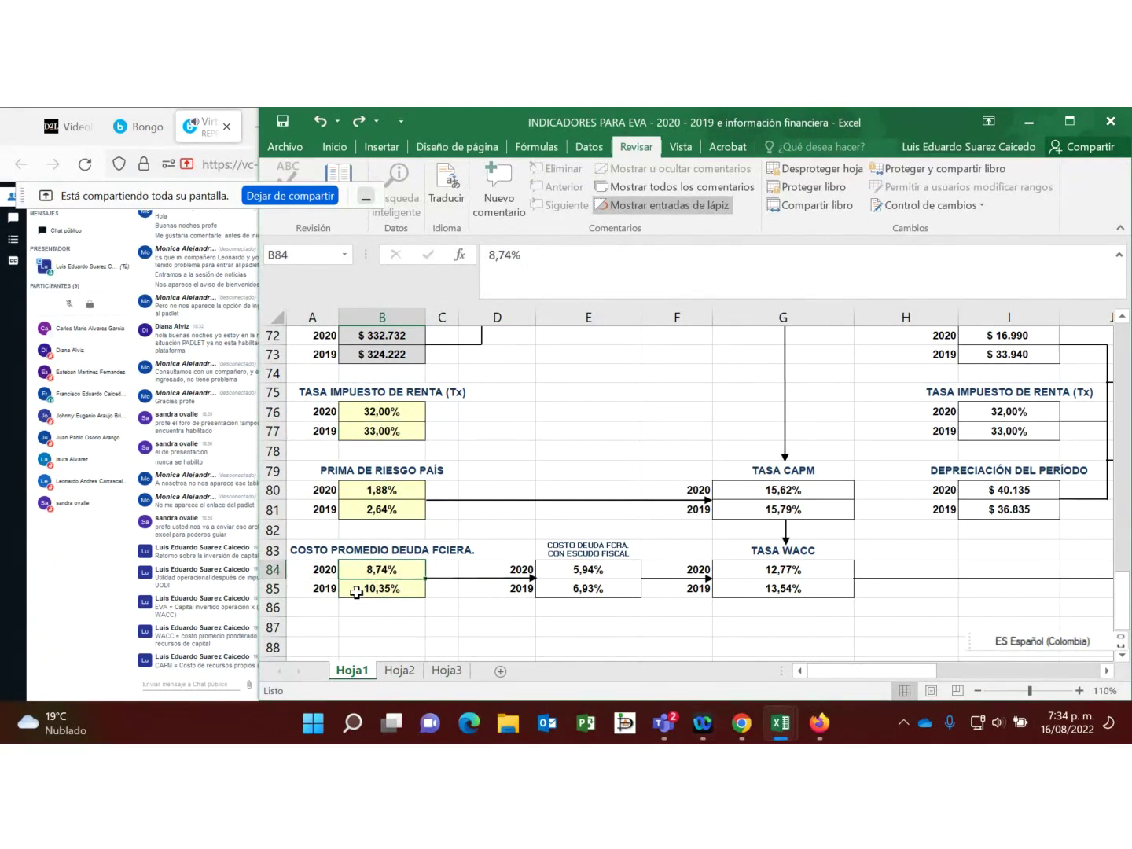
# Step: Contrast the COSTO PROMEDIO DEUDA FCIERA. range B84:B85 with the tax-shielded cost range E84:E85 for both years
pyautogui.moveTo(371, 573); pyautogui.dragTo(377, 588)
pyautogui.click(593, 568)
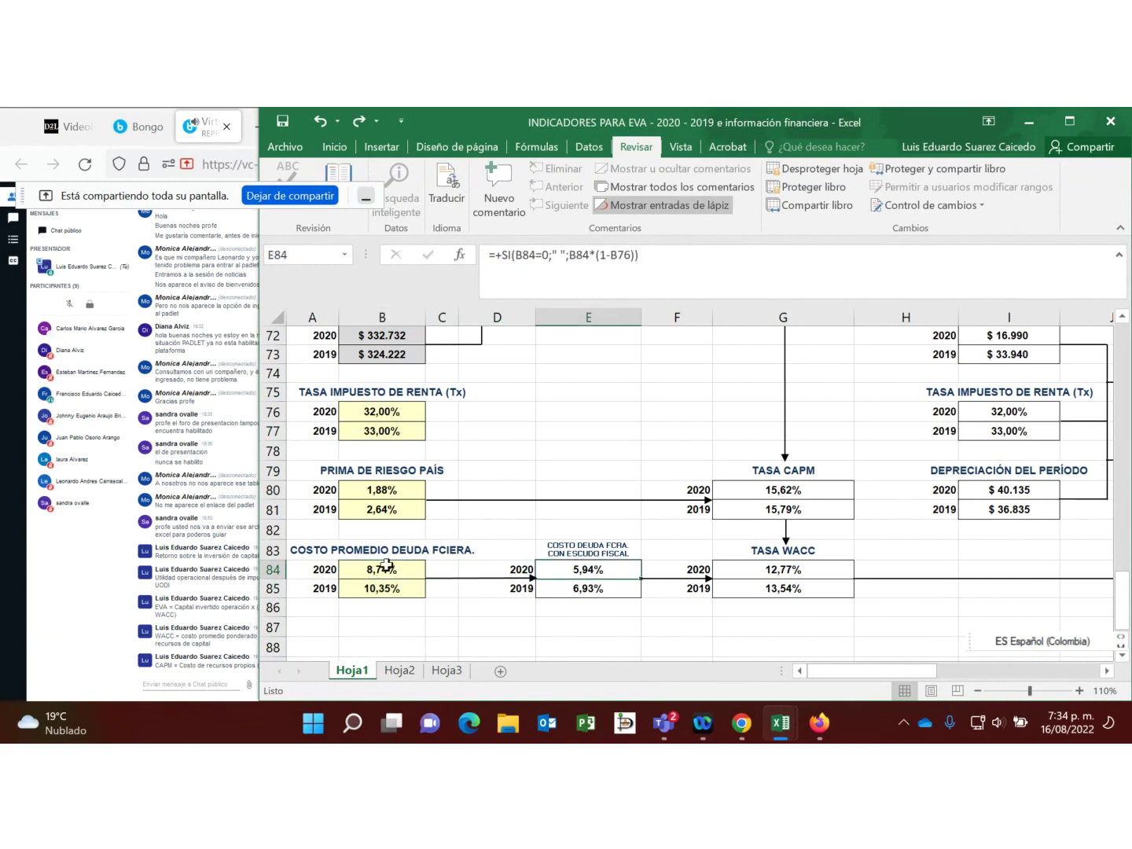
pyautogui.moveTo(384, 568); pyautogui.dragTo(387, 585)
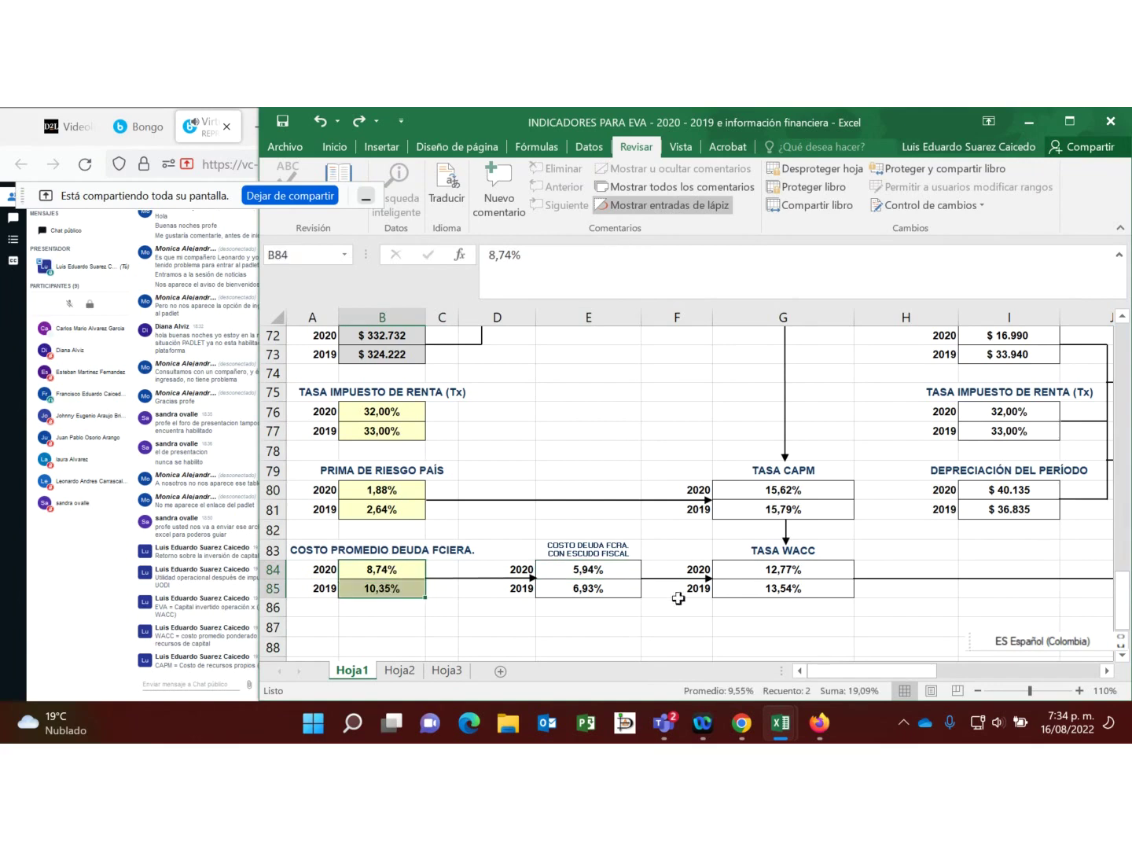
pyautogui.click(610, 570)
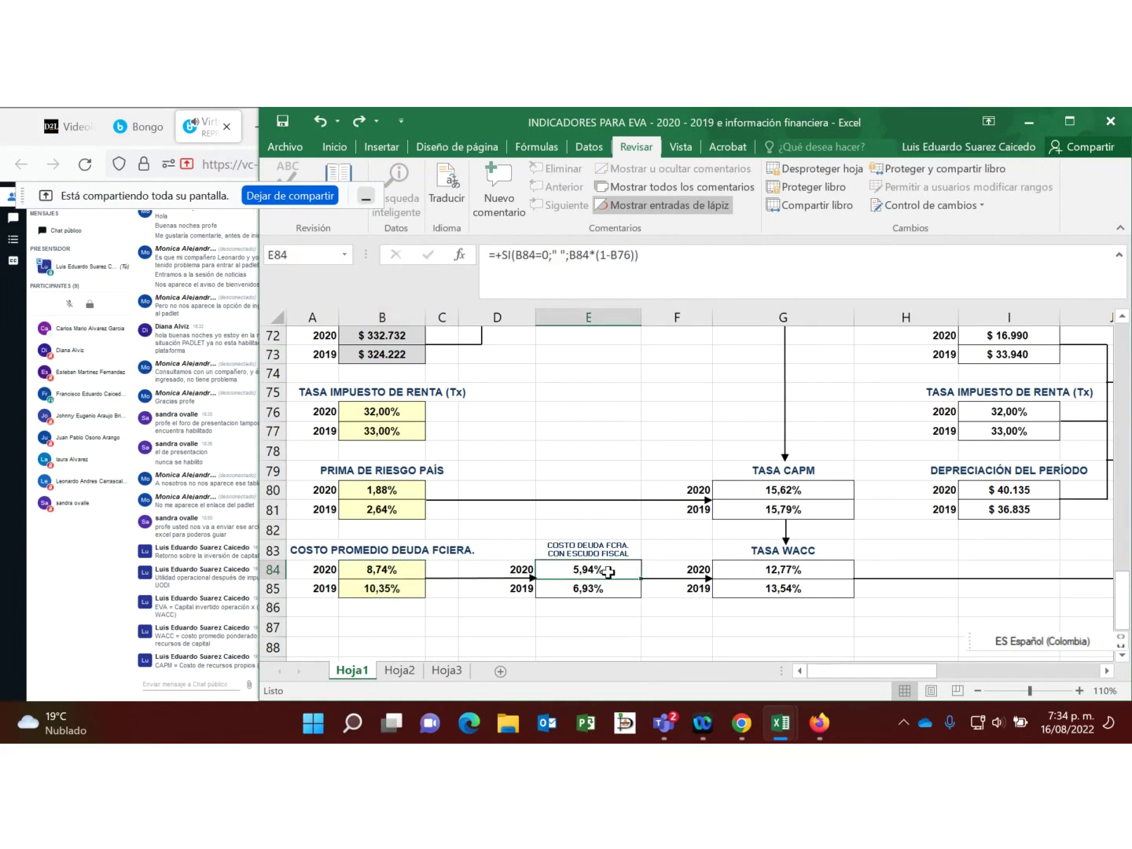
pyautogui.moveTo(611, 570); pyautogui.dragTo(607, 590)
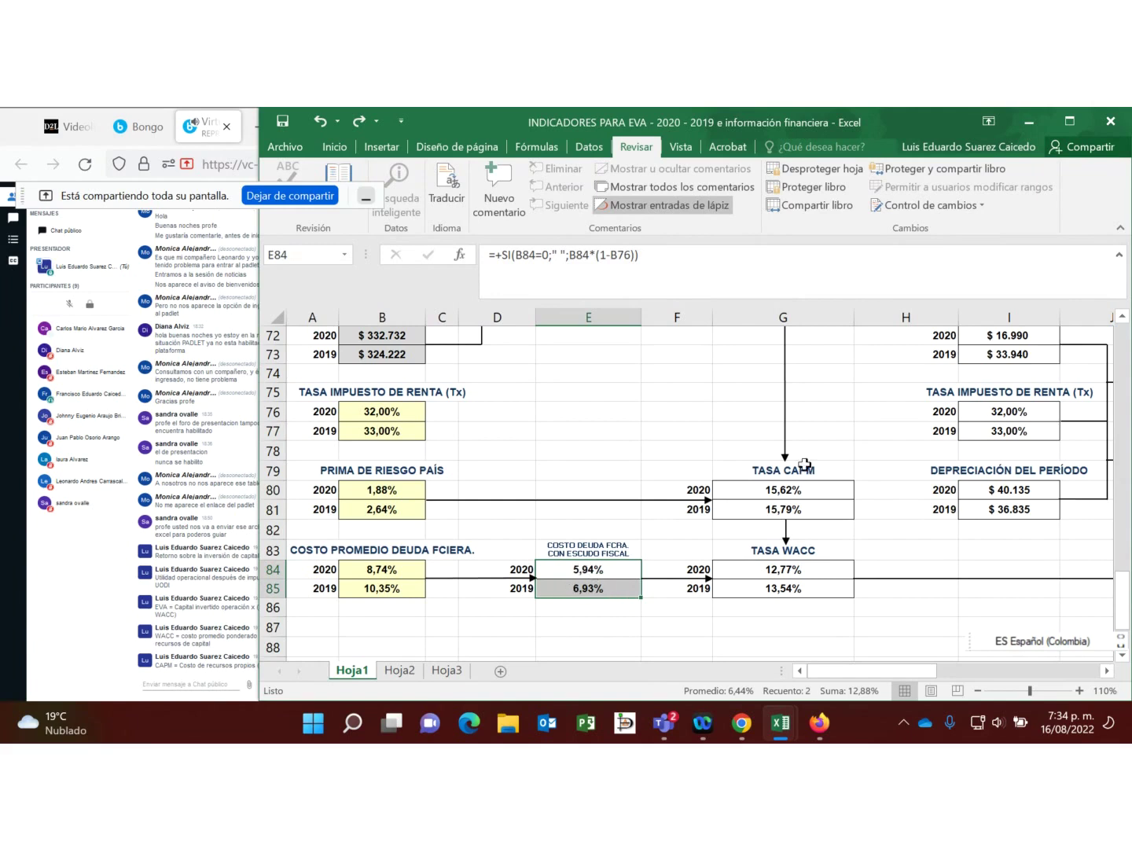
# Step: Review the 2019 and 2020 TASA CAPM cells G81 and G80
pyautogui.click(790, 509)
pyautogui.click(812, 427)
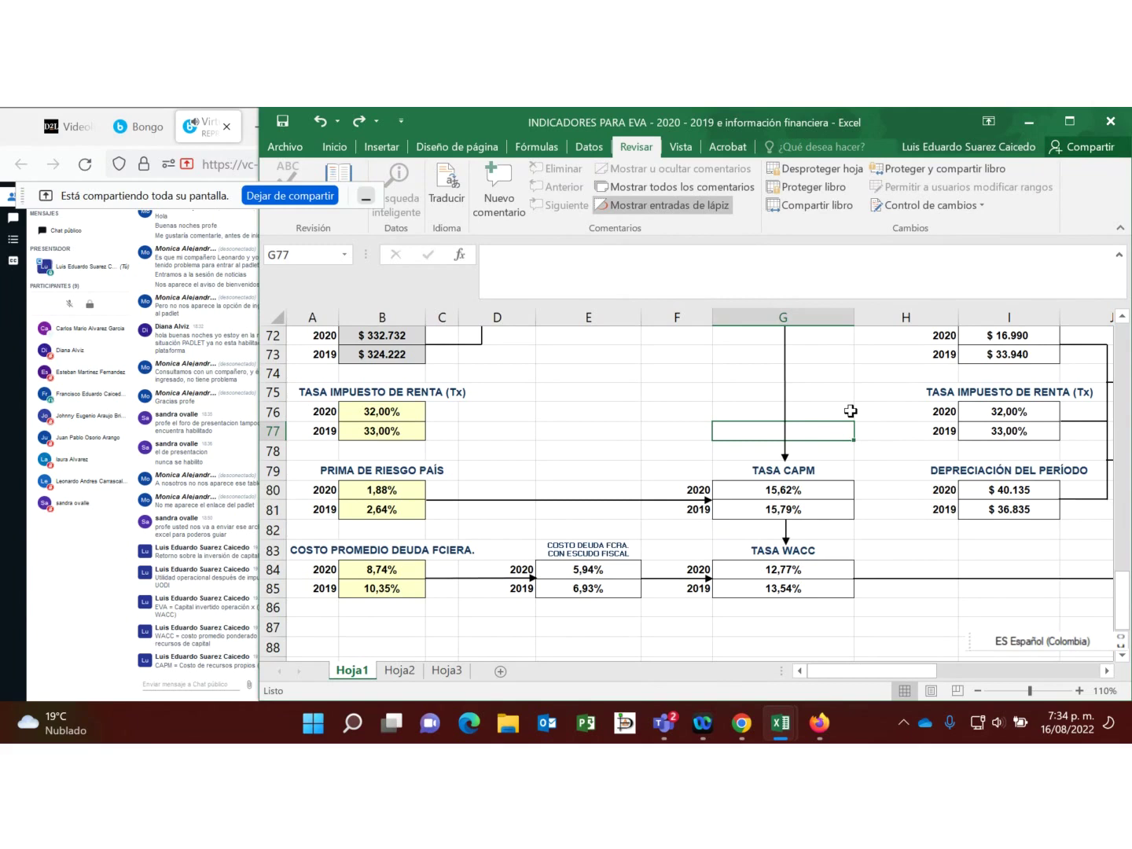
pyautogui.click(794, 490)
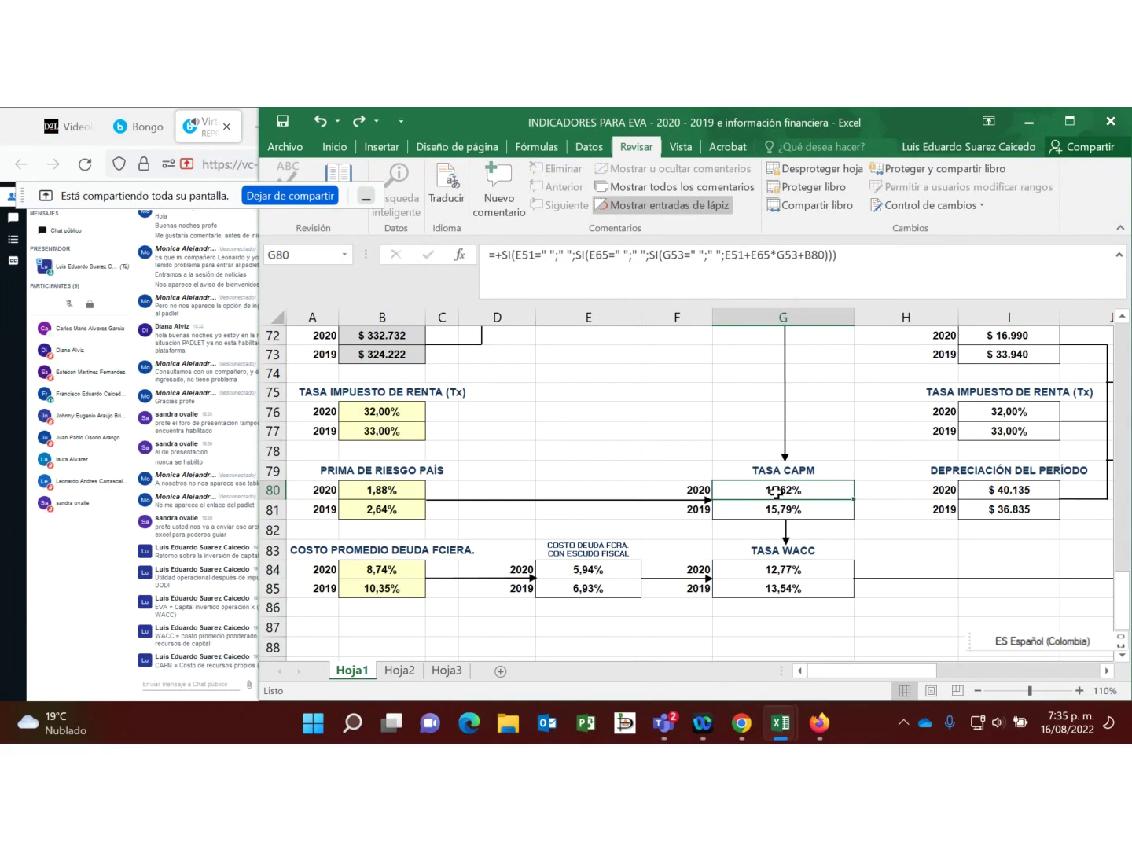
pyautogui.click(823, 448)
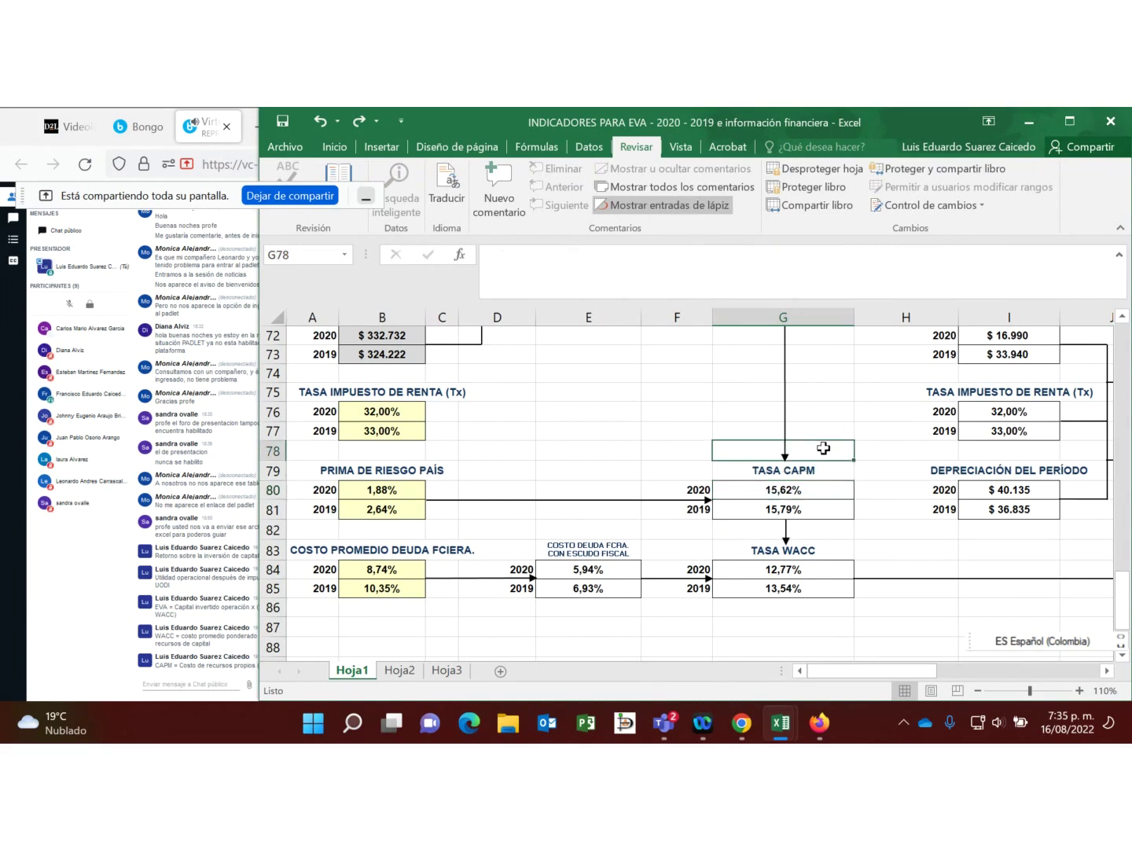
# Step: Relate the TASA CAPM in G80 and G81 and the tax-shielded debt cost in E85 to the 2020 TASA WACC formula in G84
pyautogui.click(804, 493)
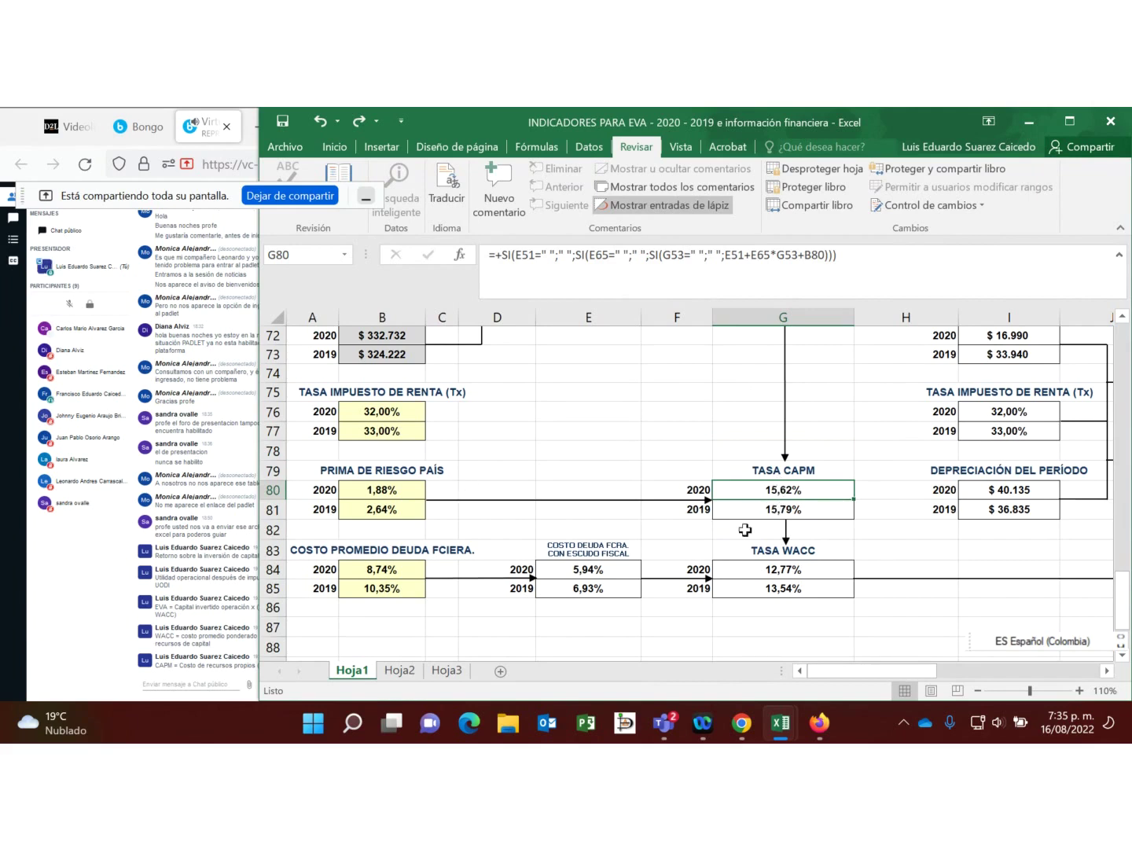
pyautogui.click(789, 509)
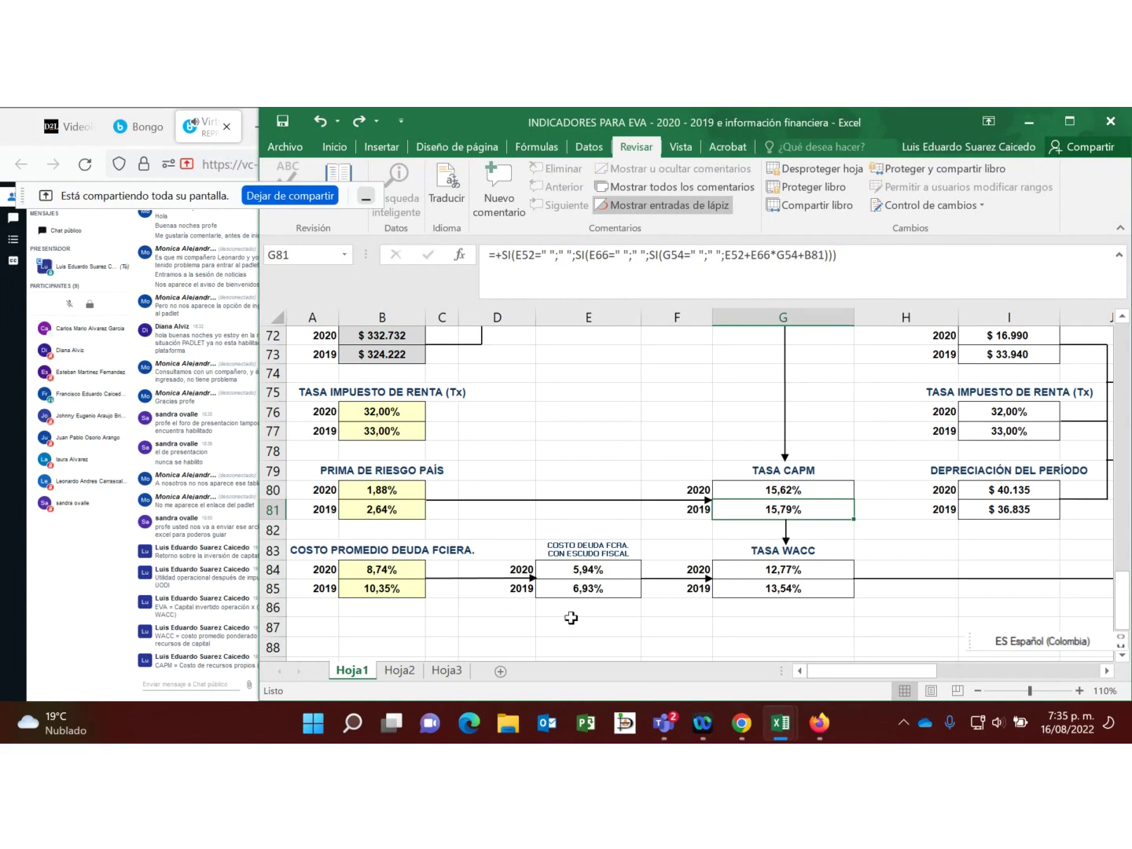
pyautogui.click(596, 583)
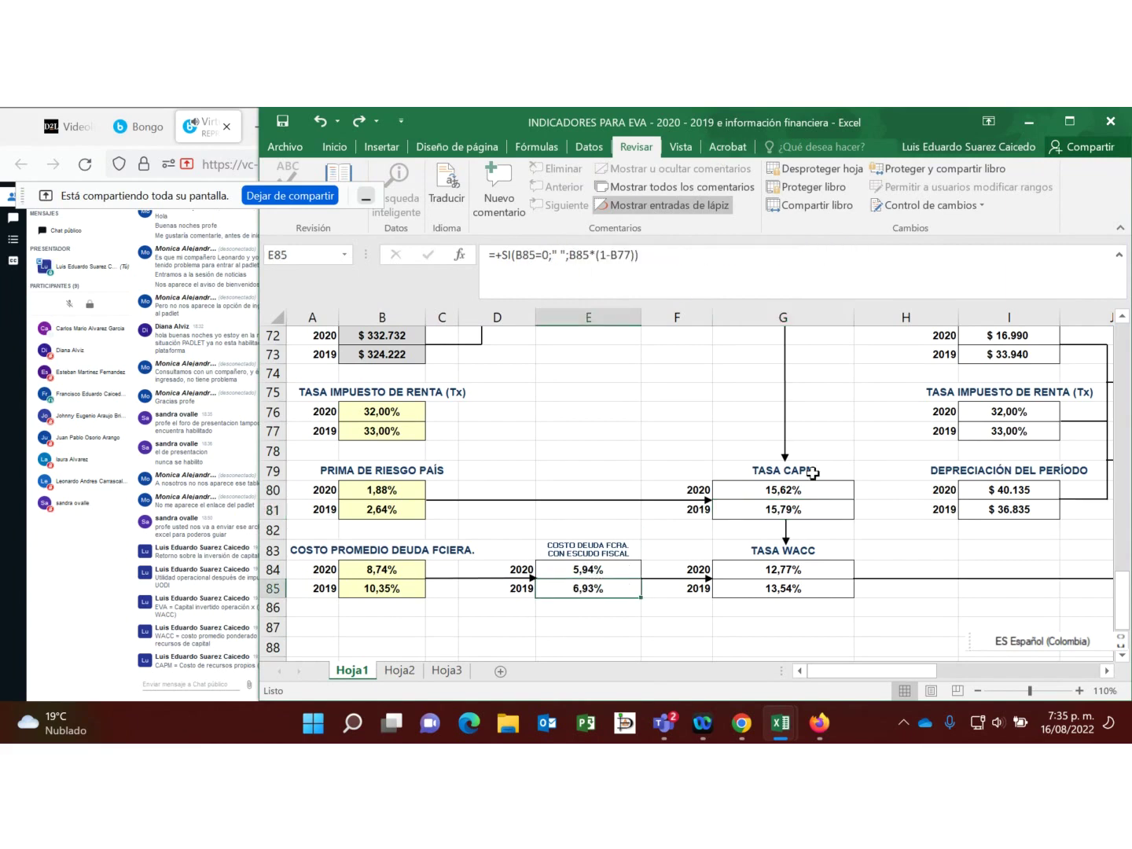
pyautogui.click(807, 567)
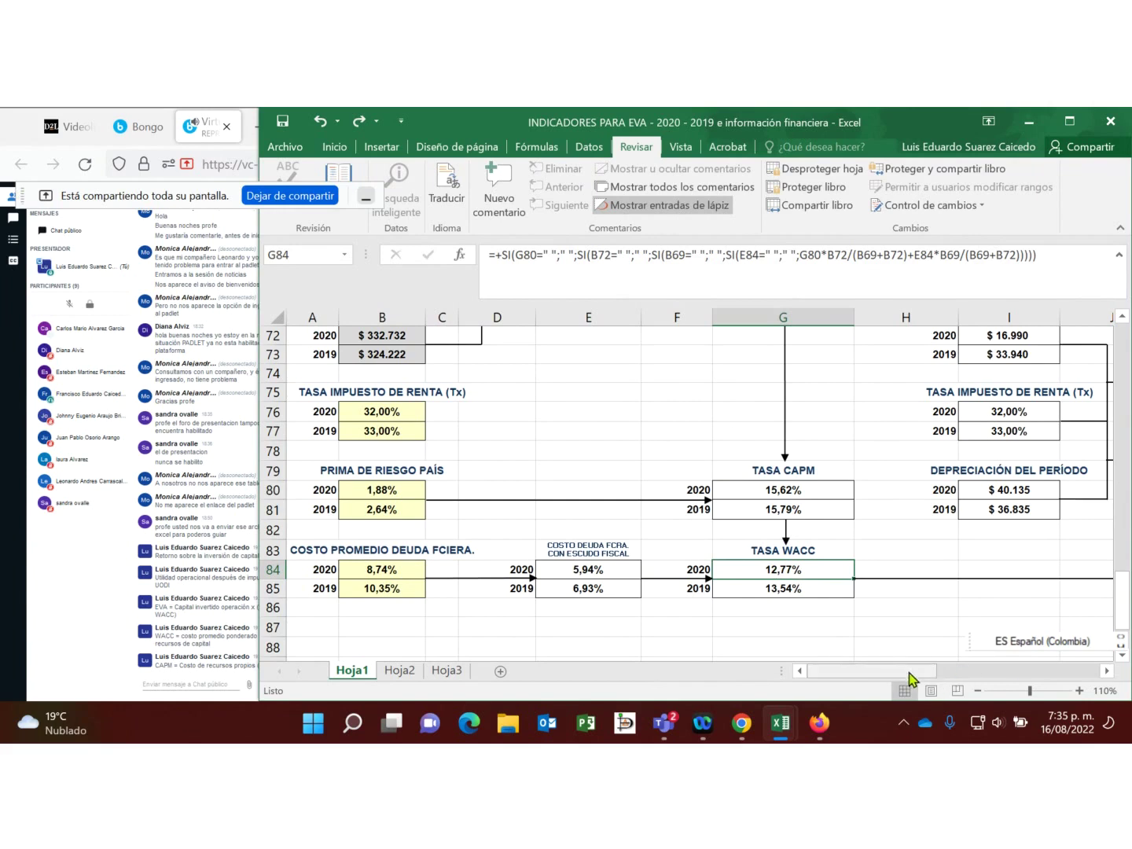
# Step: Examine the 2020 EVA formula in O78 and compare the EVA (MÉT. 1) and EVA (MÉT. 2) sin Depr. blocks
pyautogui.moveTo(910, 678); pyautogui.dragTo(1009, 684)
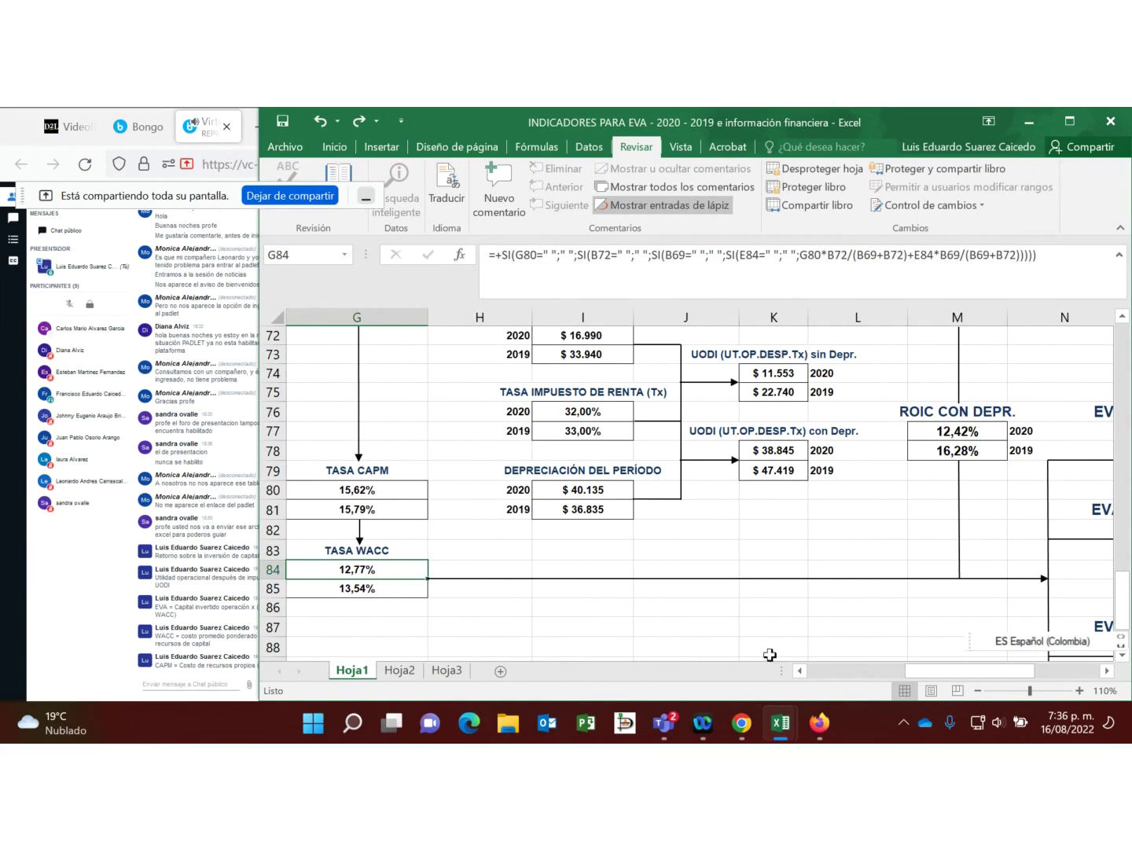
pyautogui.moveTo(1003, 682); pyautogui.dragTo(1003, 682)
pyautogui.moveTo(1030, 676)
pyautogui.mouseDown()
pyautogui.moveTo(1007, 673)
pyautogui.moveTo(1038, 673)
pyautogui.mouseUp()
pyautogui.scroll(-1, 747, 509)
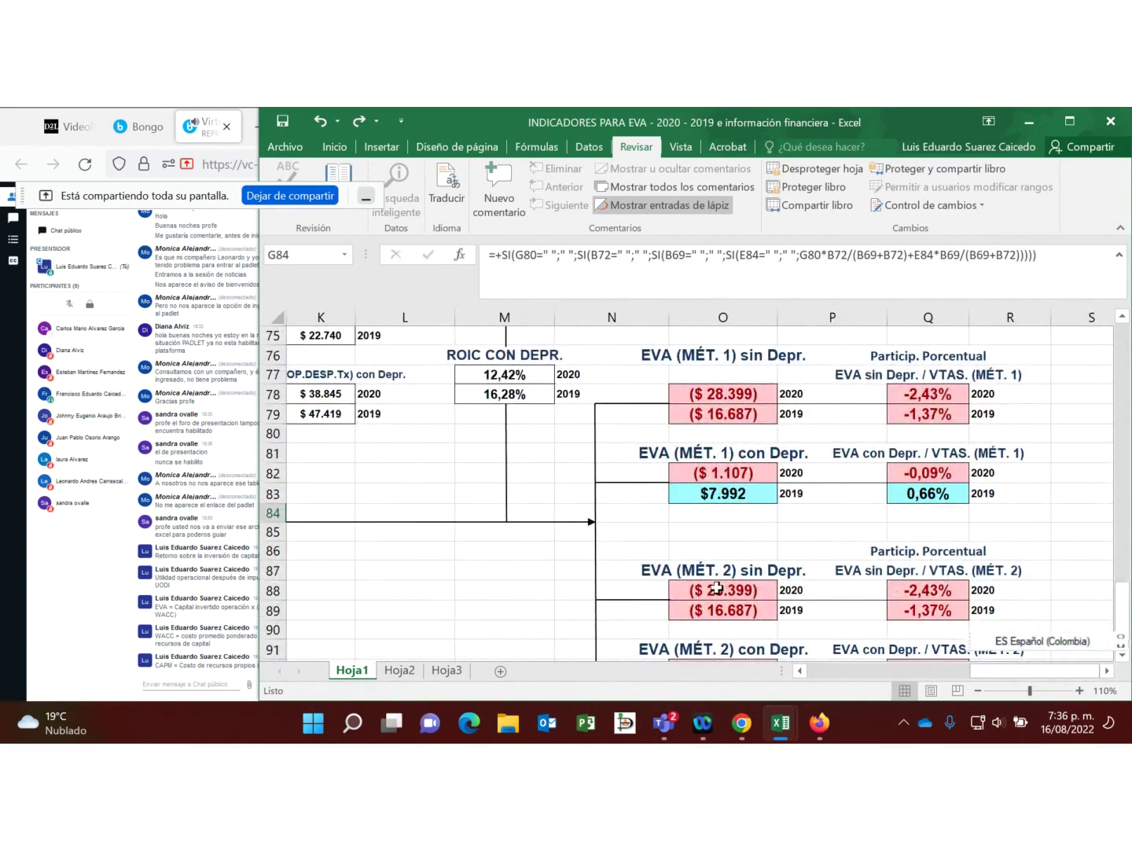
pyautogui.click(722, 395)
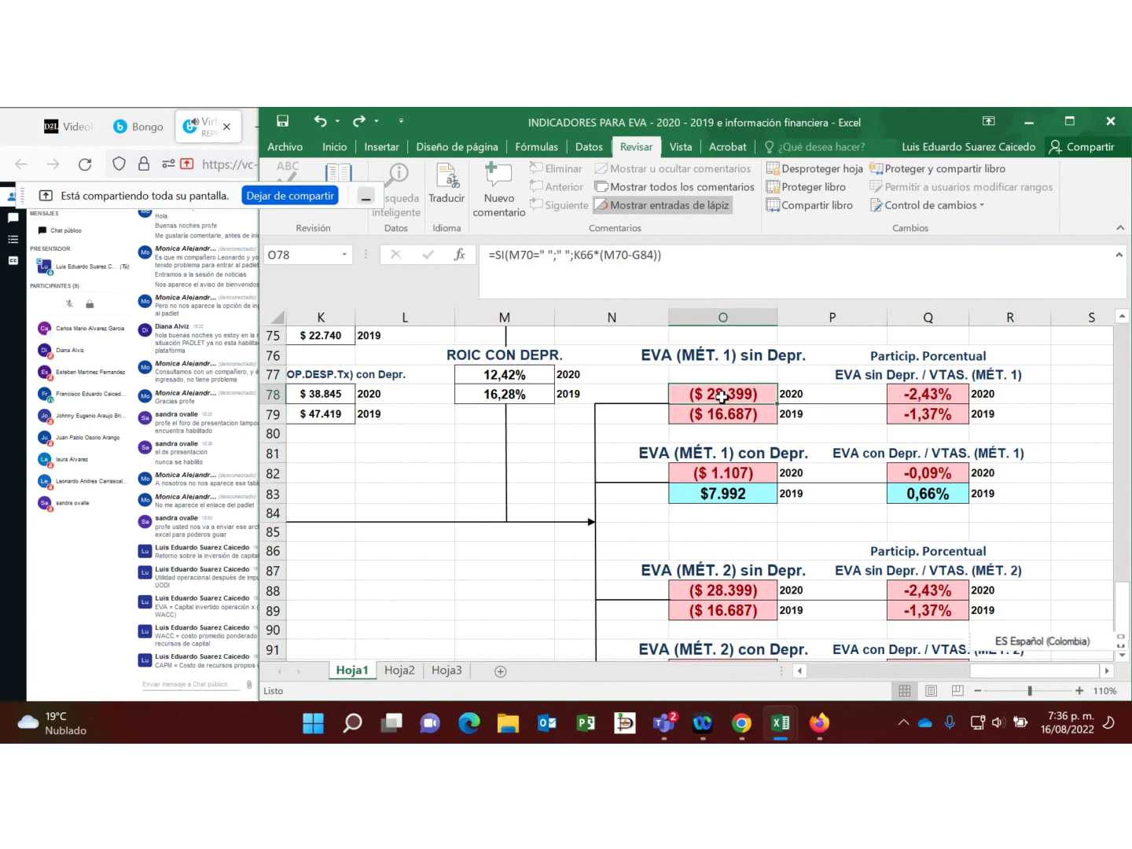
pyautogui.click(723, 354)
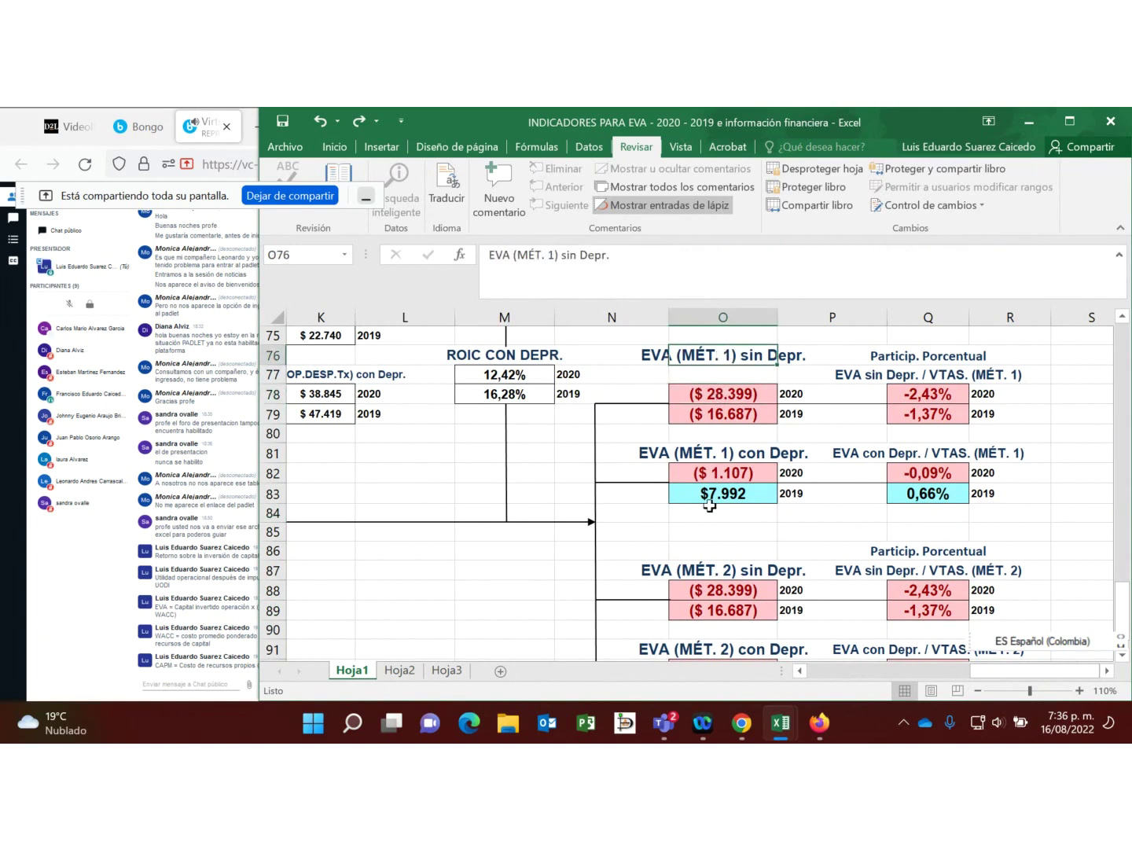
pyautogui.click(726, 566)
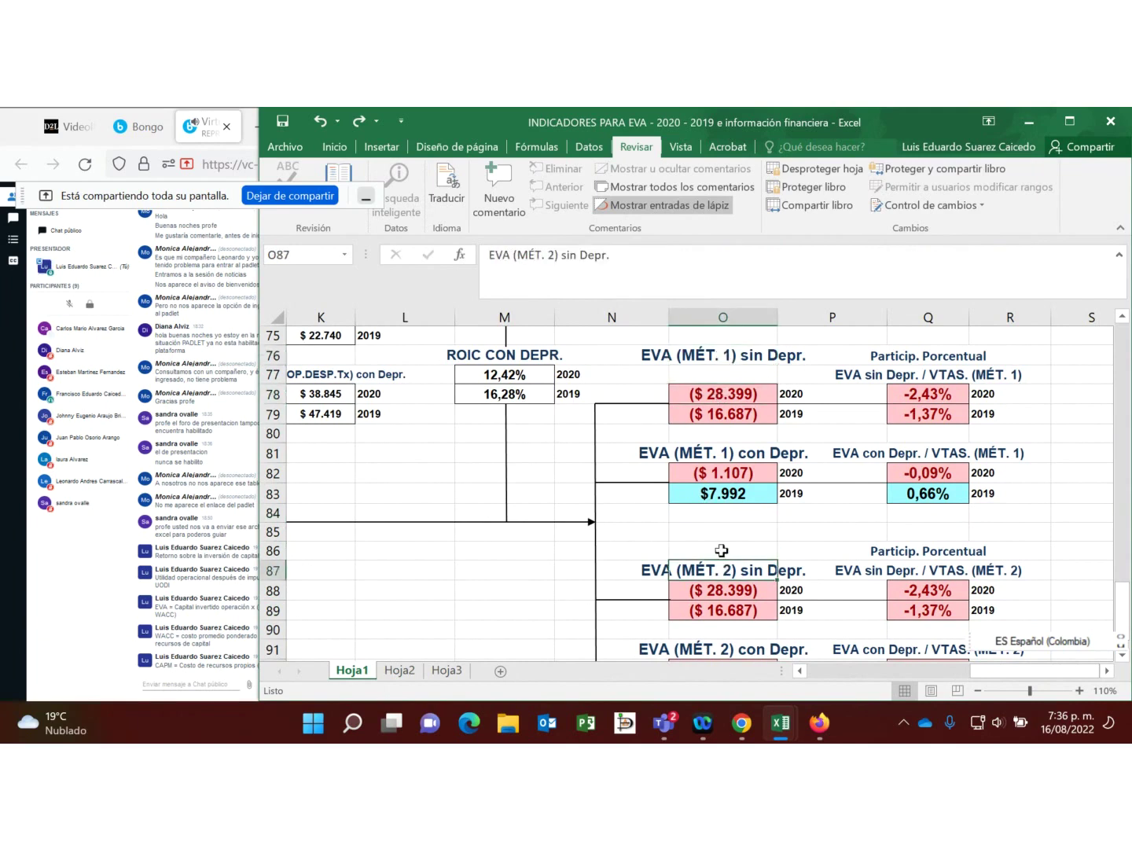
pyautogui.click(708, 354)
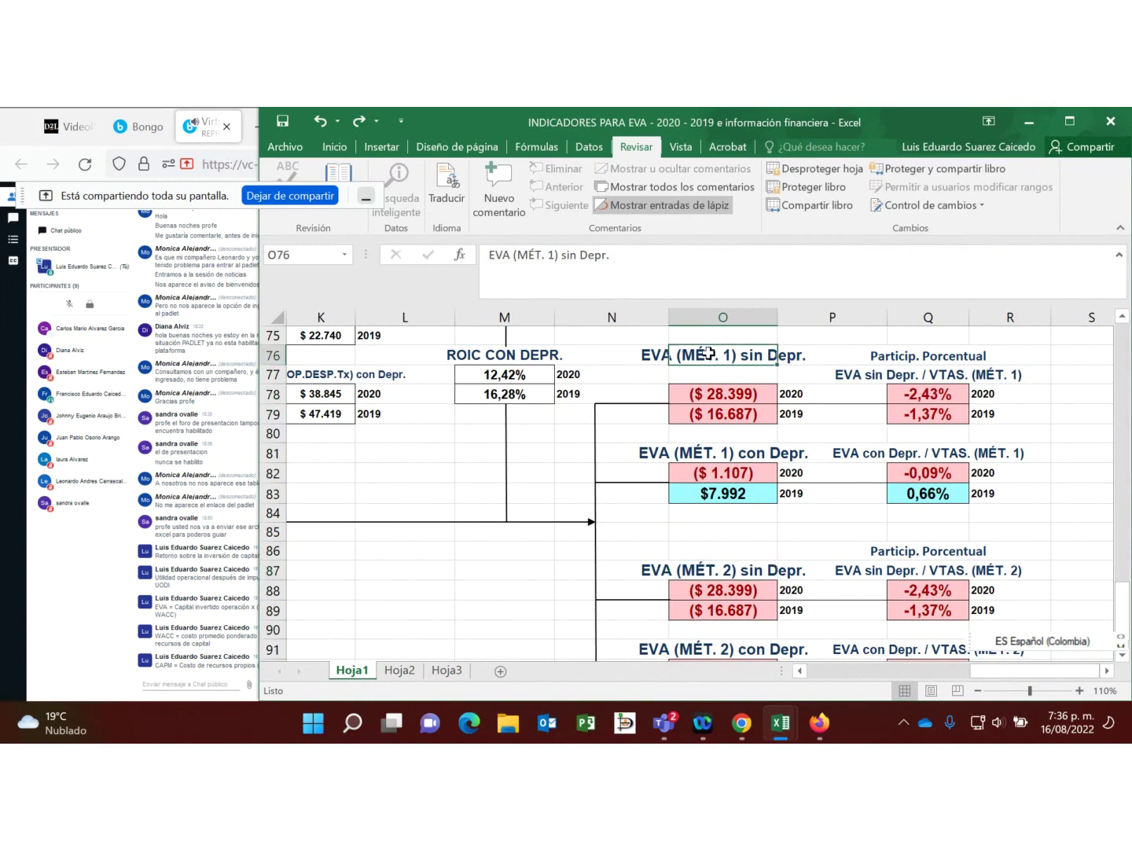
# Step: Compare the EVA (MÉT. 1) and EVA (MÉT. 2) blocks, with and without depreciation, through the 2019 formula in O93
pyautogui.click(718, 571)
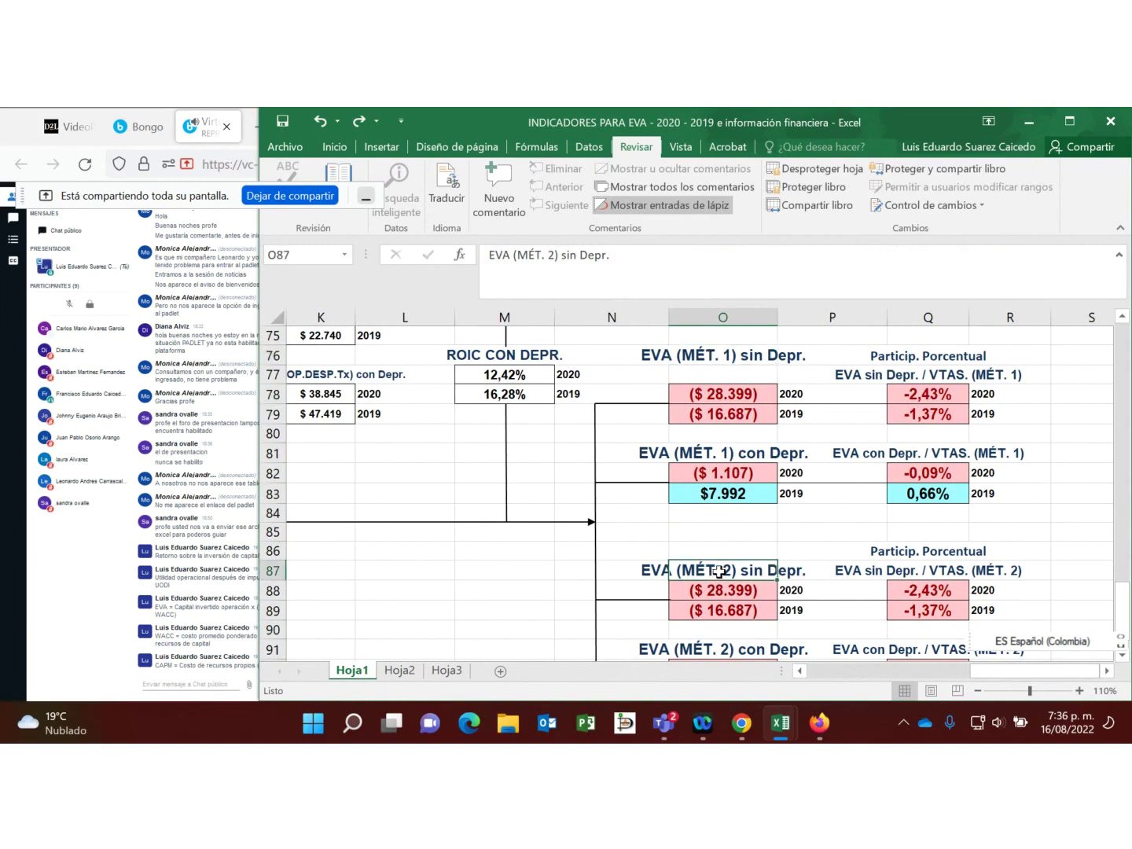
pyautogui.click(684, 450)
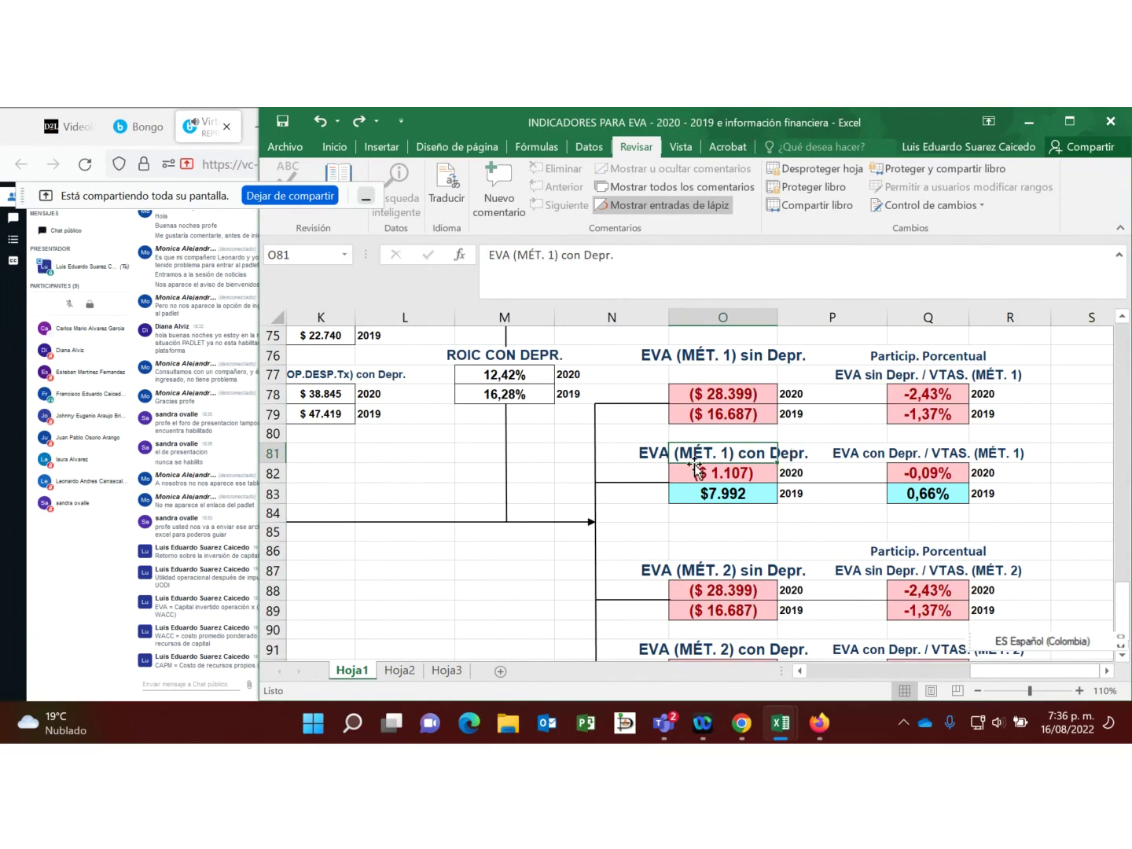
pyautogui.scroll(-1, 718, 467)
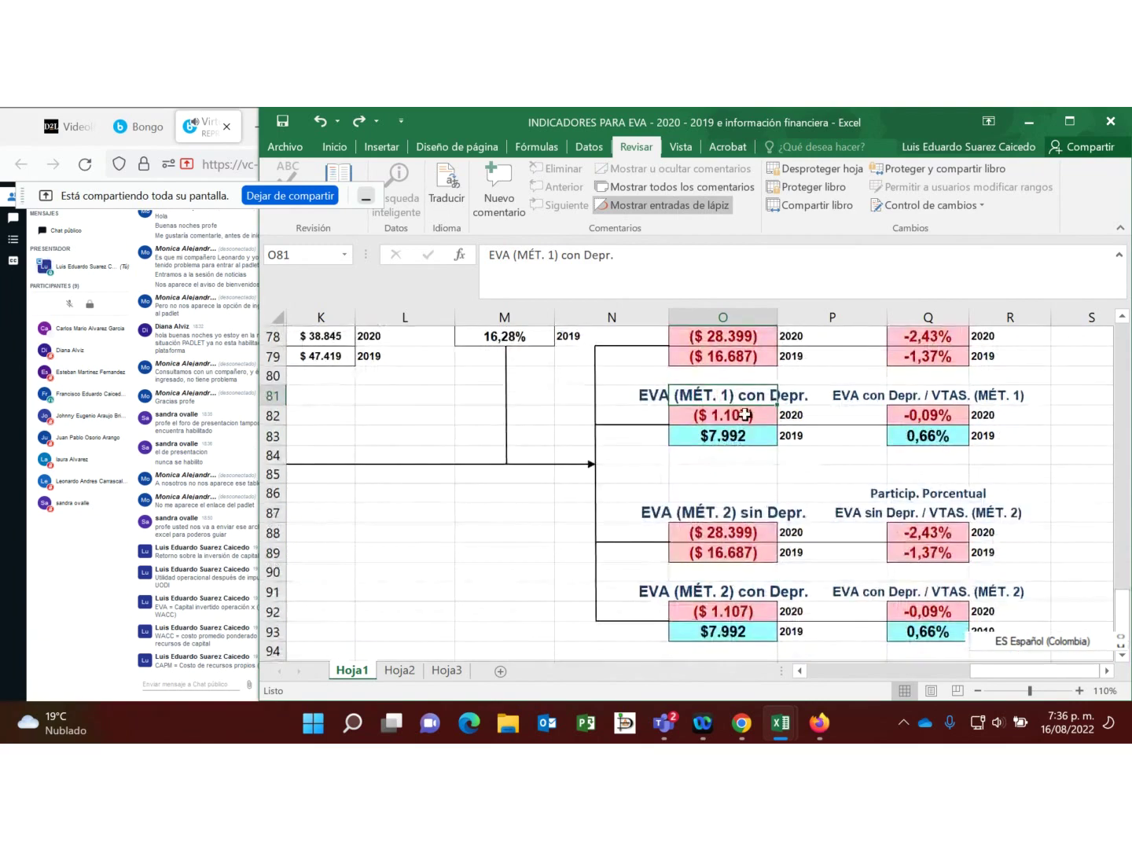
pyautogui.click(710, 591)
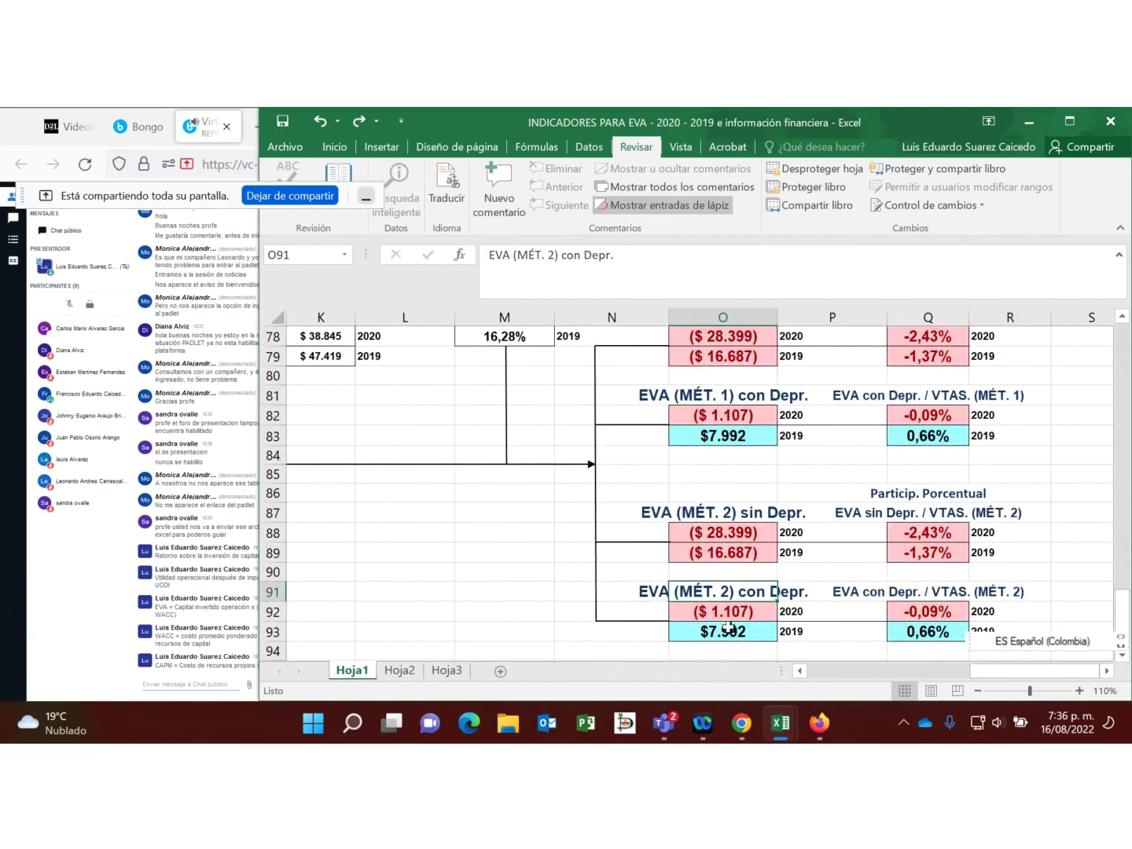
pyautogui.click(732, 420)
pyautogui.click(741, 633)
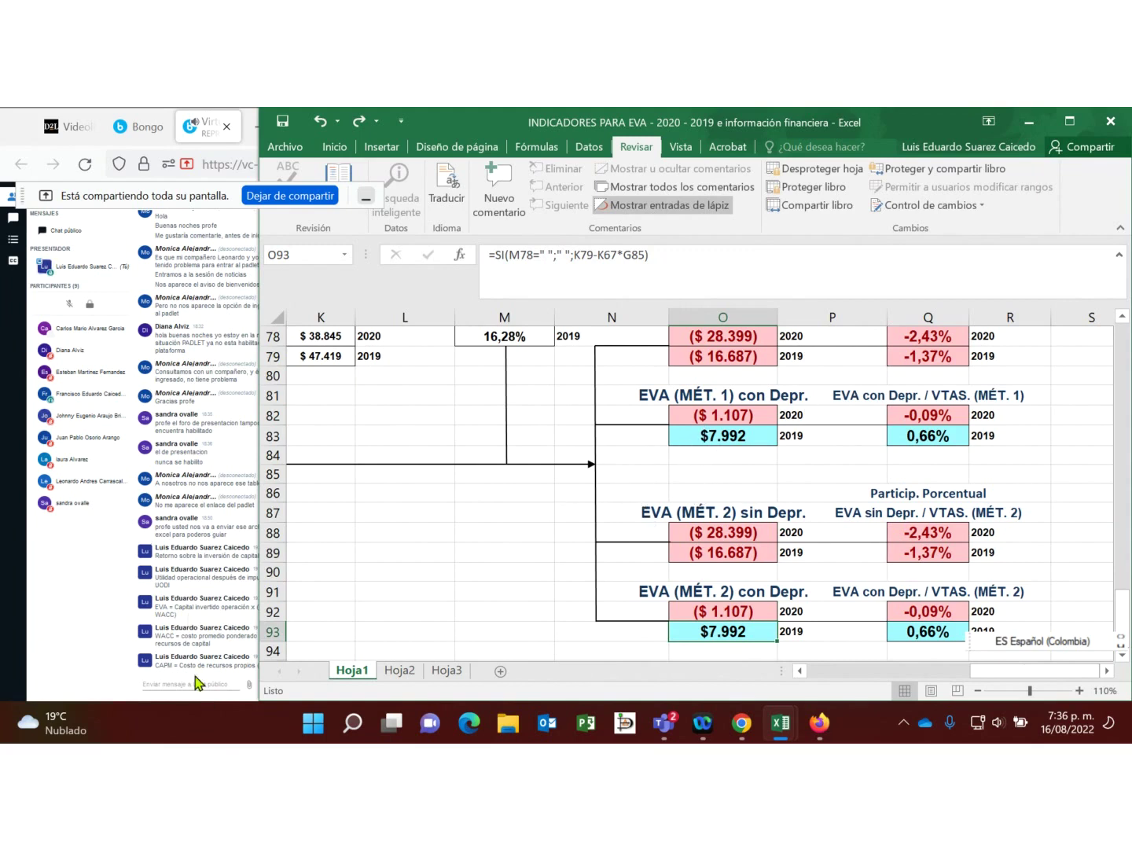
# Step: Contrast the 2020 EVA (MÉT. 1) con Depr. formula in O82 with the EVA (MÉT. 2) sin Depr. formula in O88
pyautogui.click(194, 607)
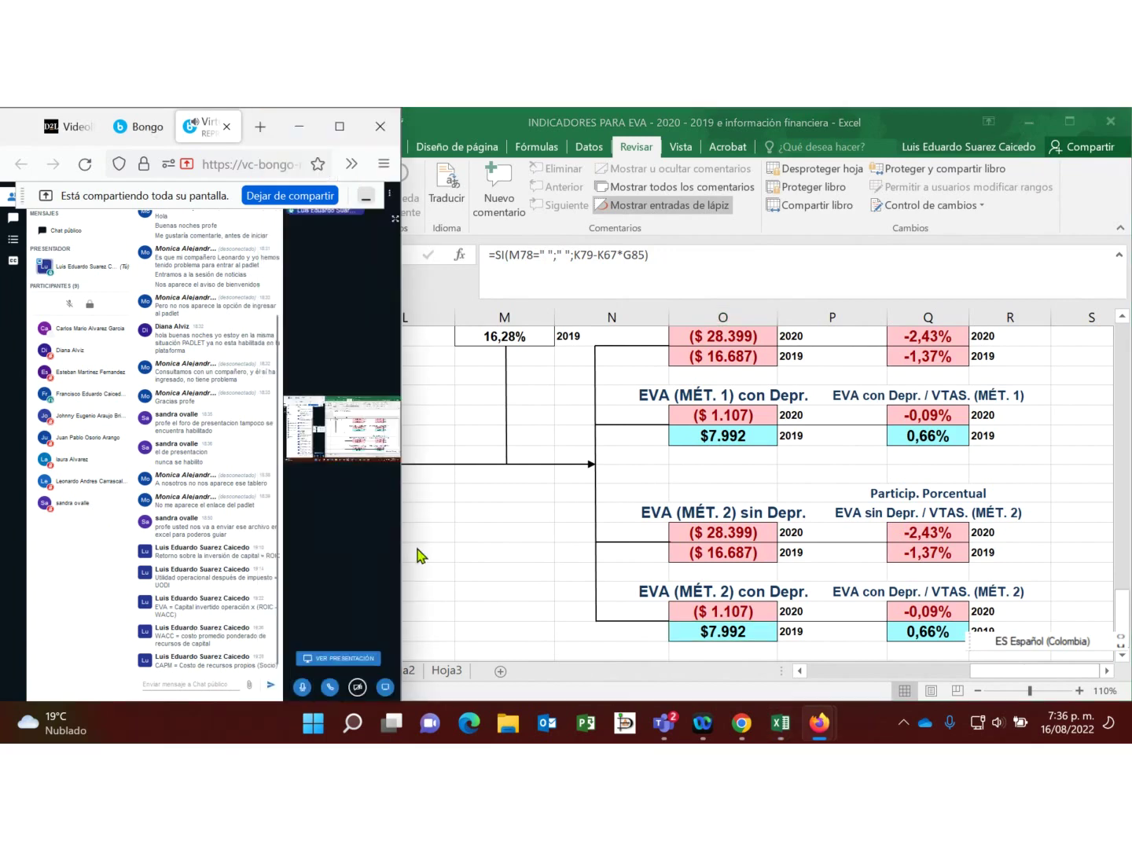
pyautogui.click(777, 438)
pyautogui.click(730, 415)
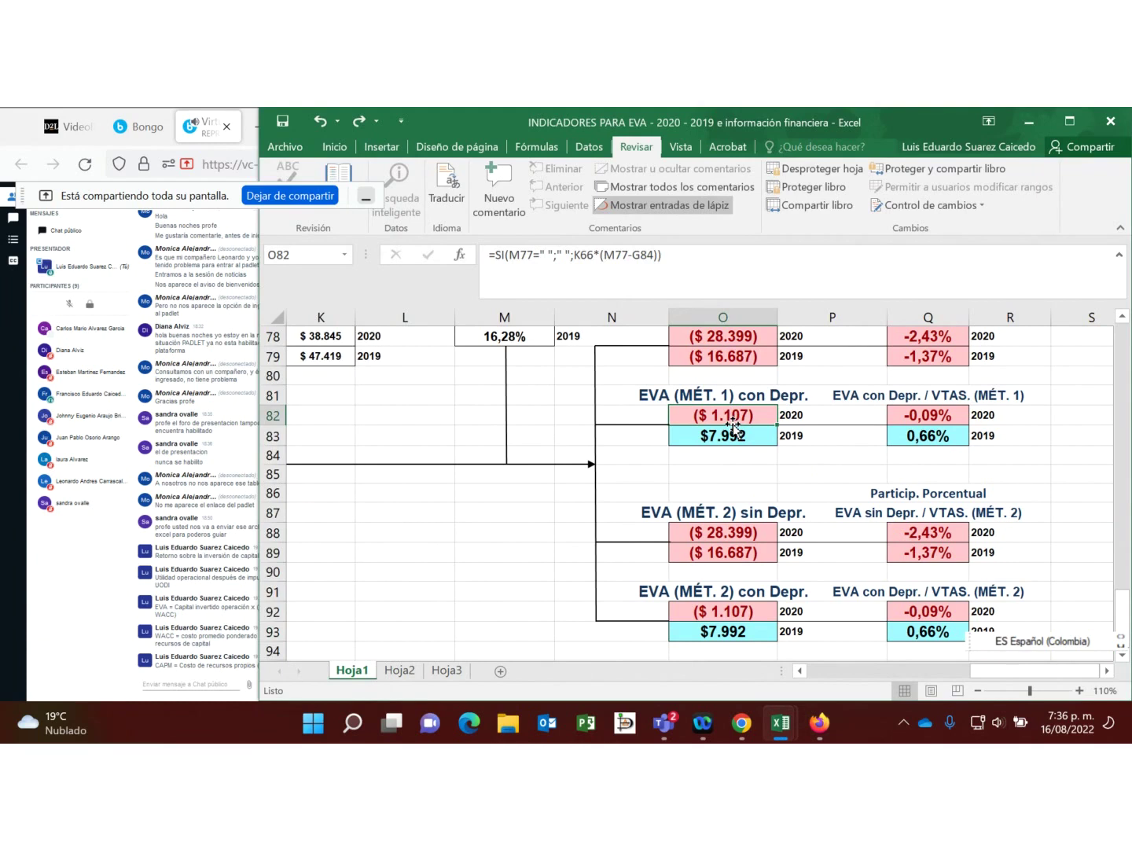
pyautogui.click(729, 532)
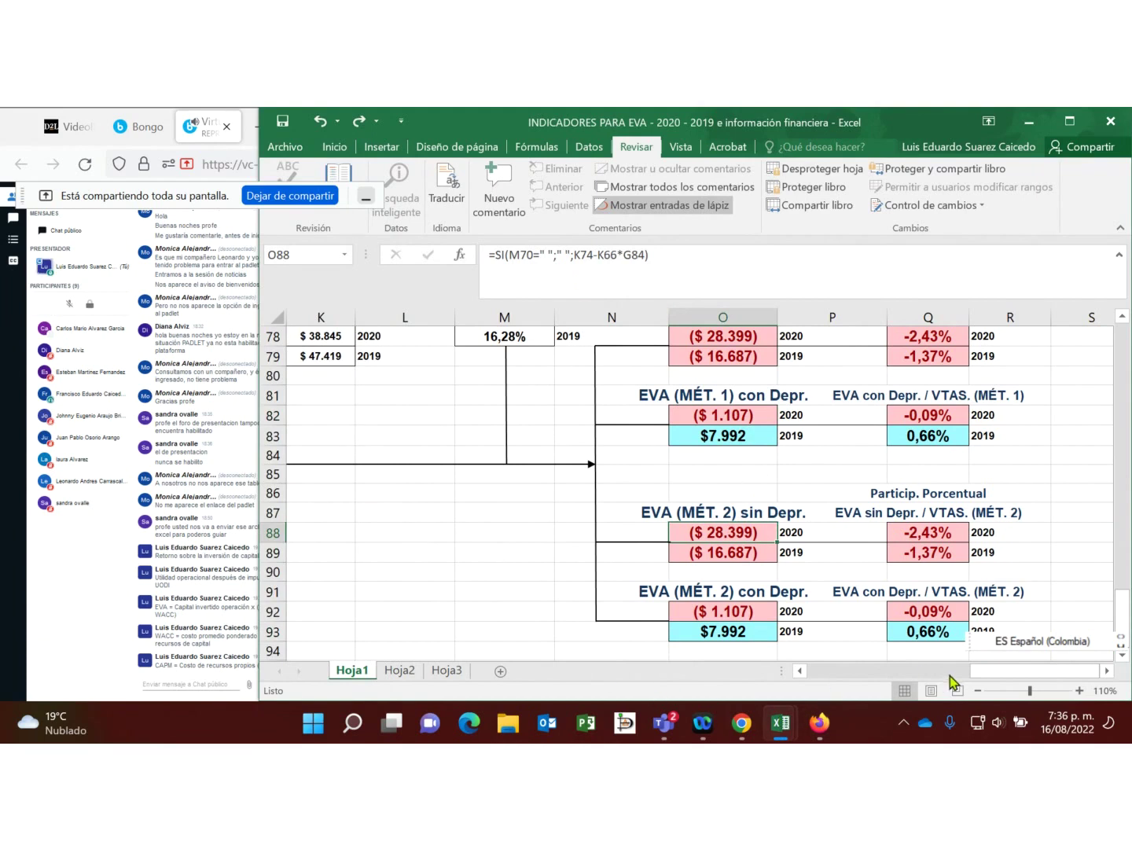
# Step: Trace the inputs of the O88 formula back to the UODI sin Depr., CAPITAL INVERTIDO OPERAC. and TASA WACC blocks
pyautogui.moveTo(990, 671); pyautogui.dragTo(941, 671)
pyautogui.scroll(2, 629, 472)
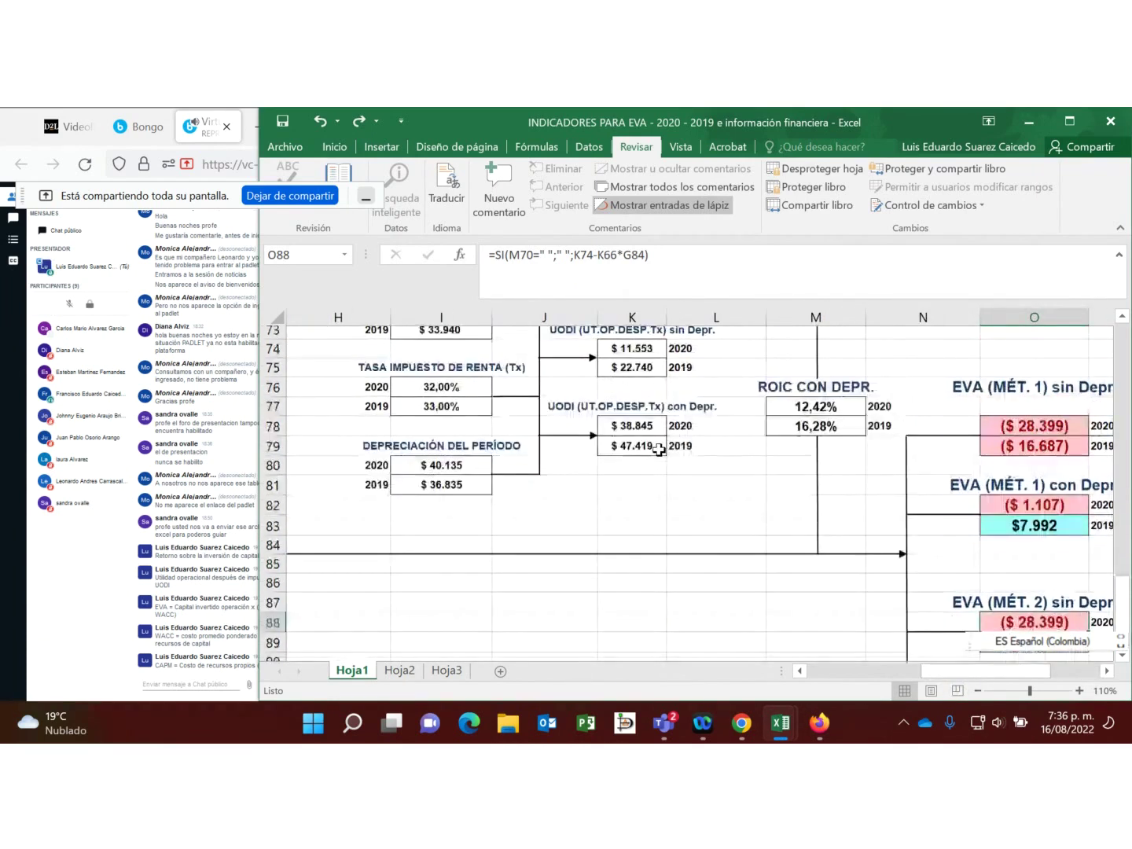
pyautogui.scroll(1, 659, 449)
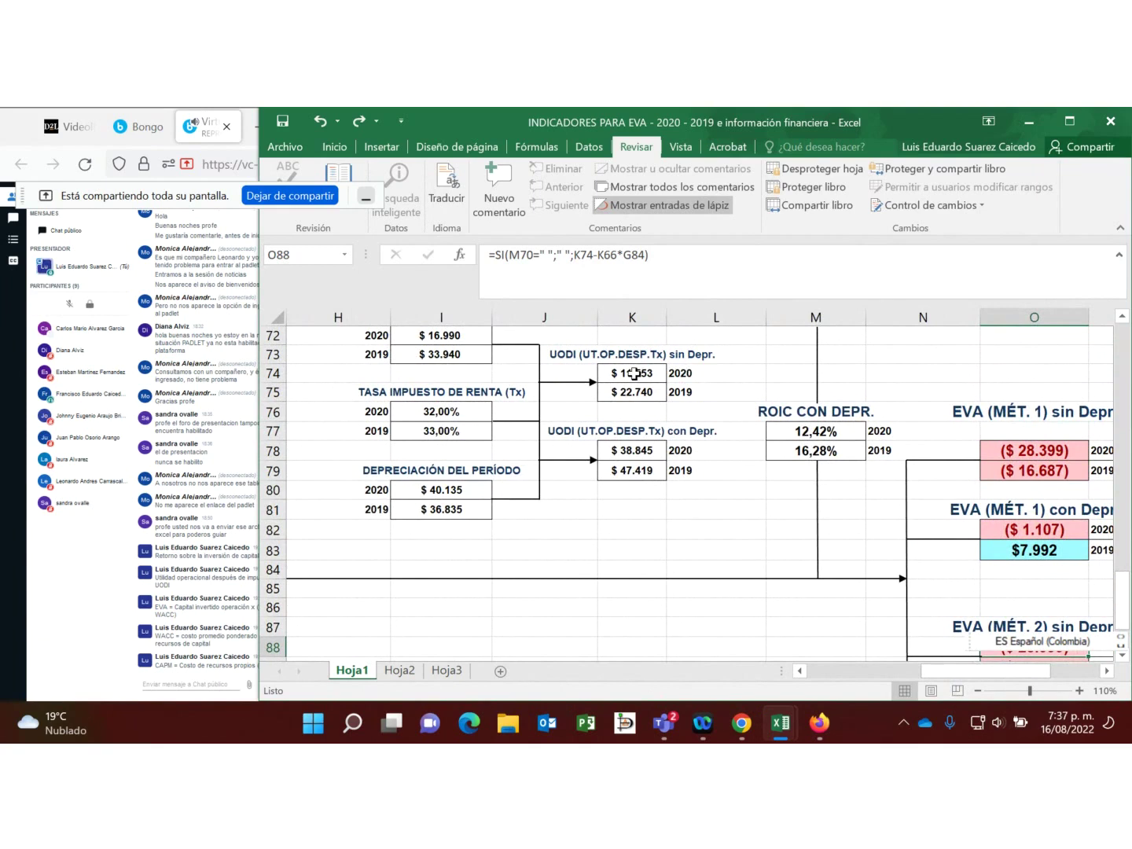
pyautogui.scroll(3, 633, 373)
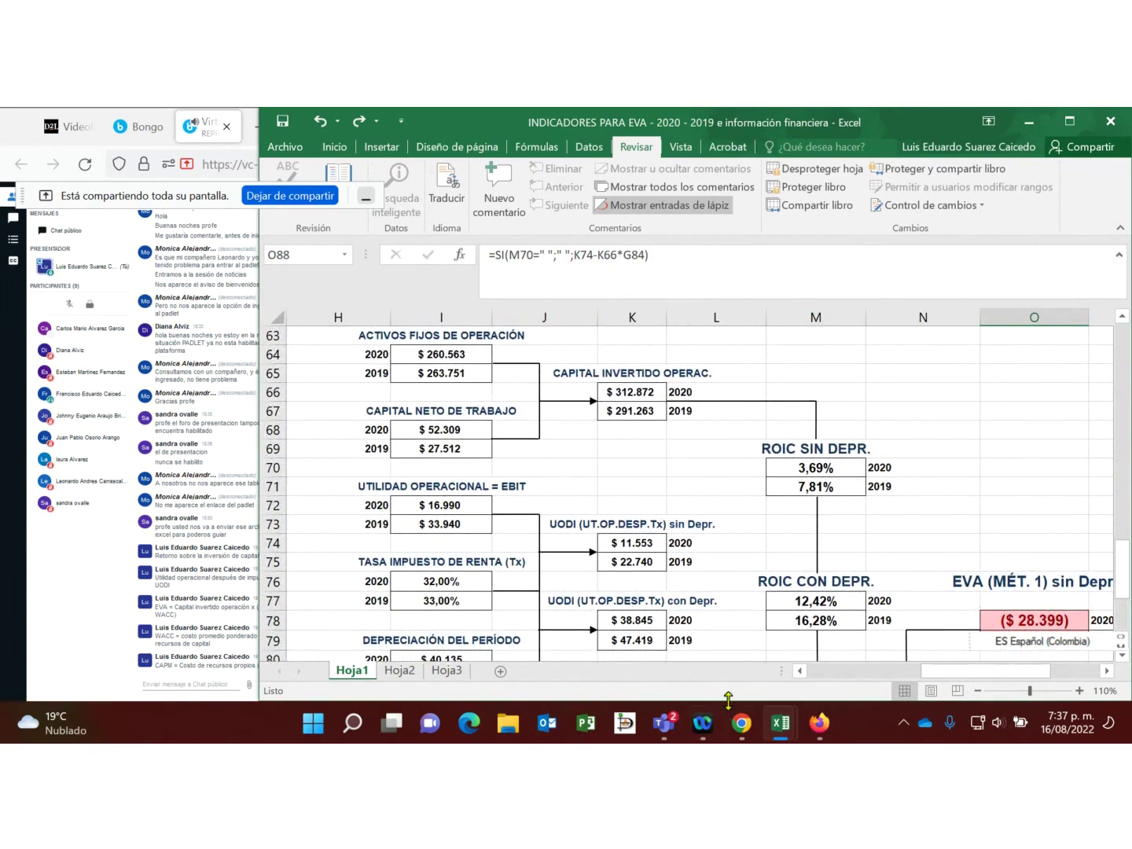
pyautogui.moveTo(966, 671); pyautogui.dragTo(850, 688)
pyautogui.scroll(-1, 768, 559)
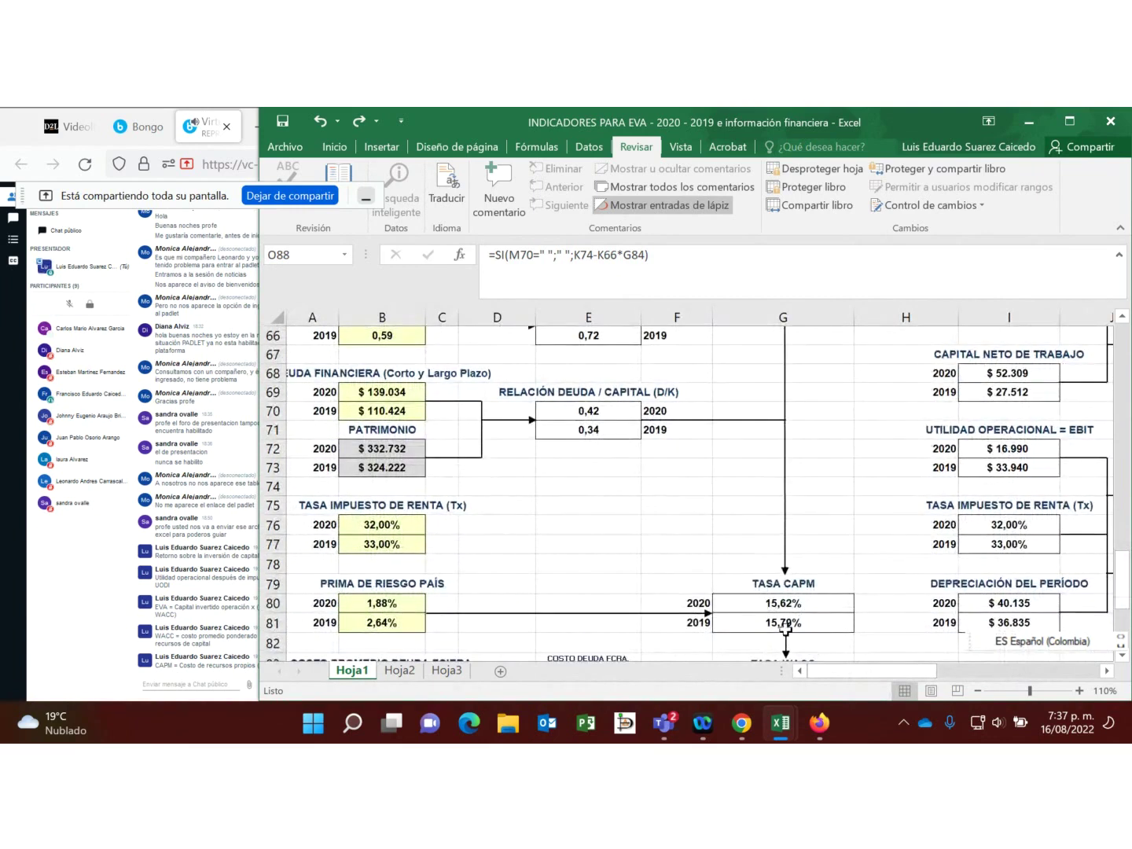
pyautogui.scroll(-1, 803, 643)
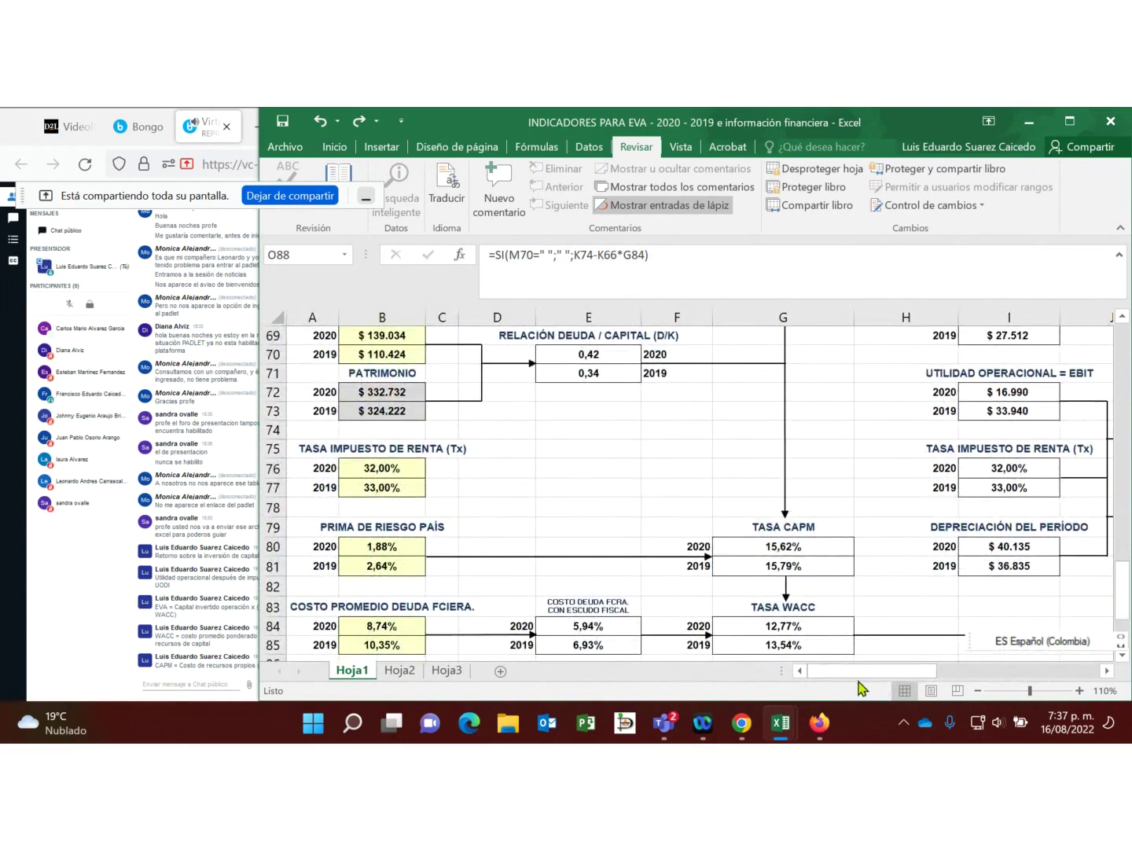
pyautogui.moveTo(861, 675); pyautogui.dragTo(1023, 675)
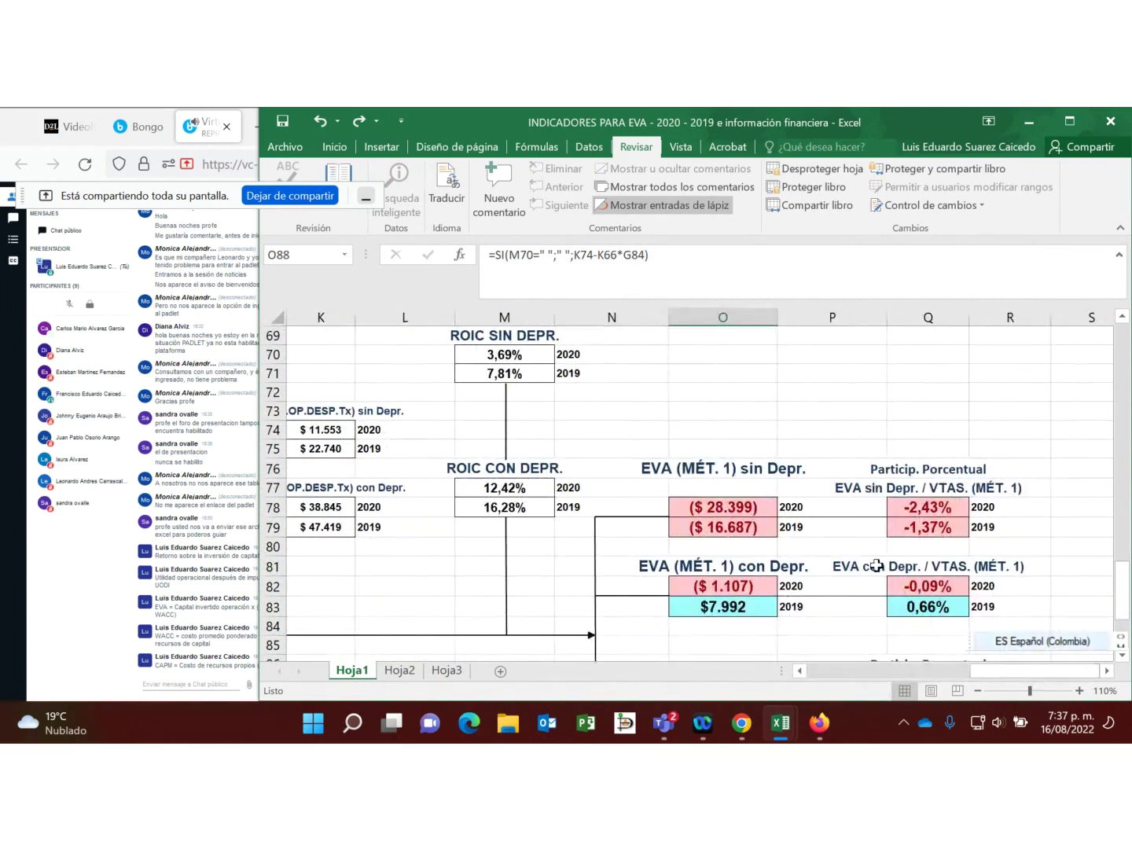
# Step: Compare the 2020 EVA formulas of both methods in cells O82, O88 and O78
pyautogui.click(727, 585)
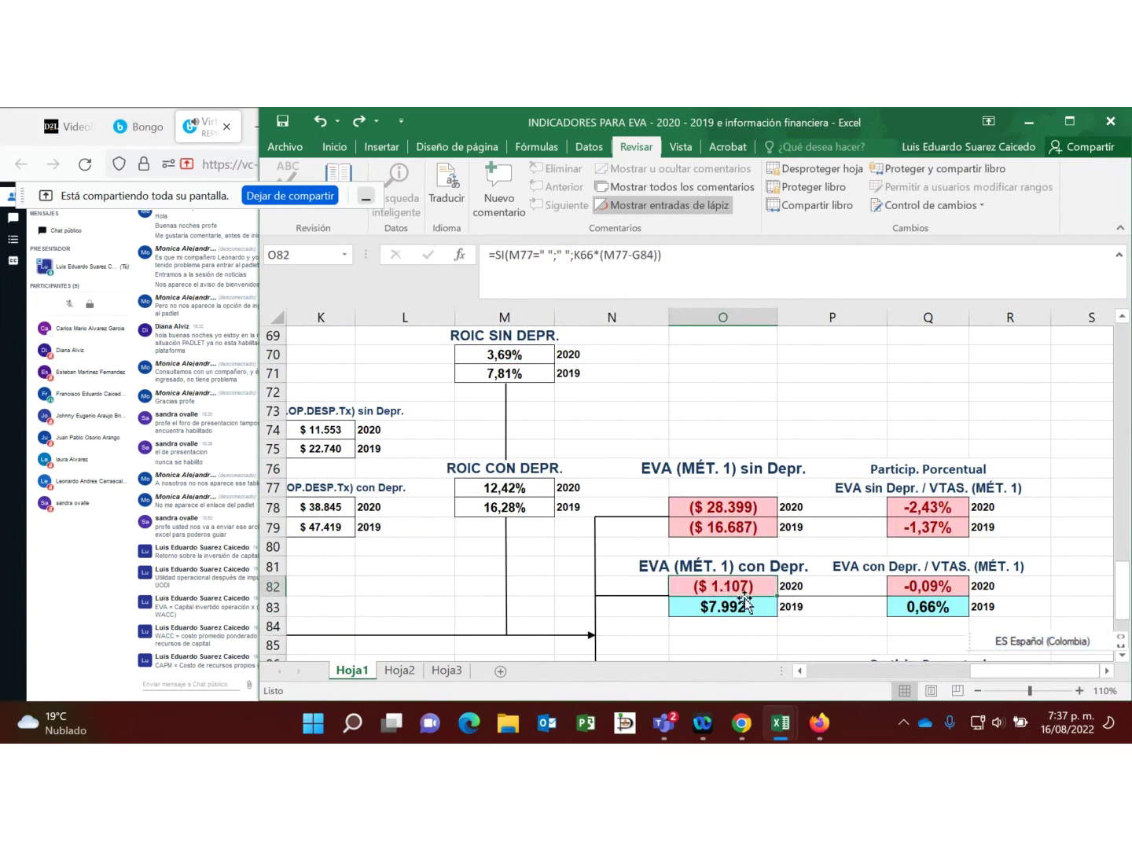
pyautogui.scroll(-1, 745, 604)
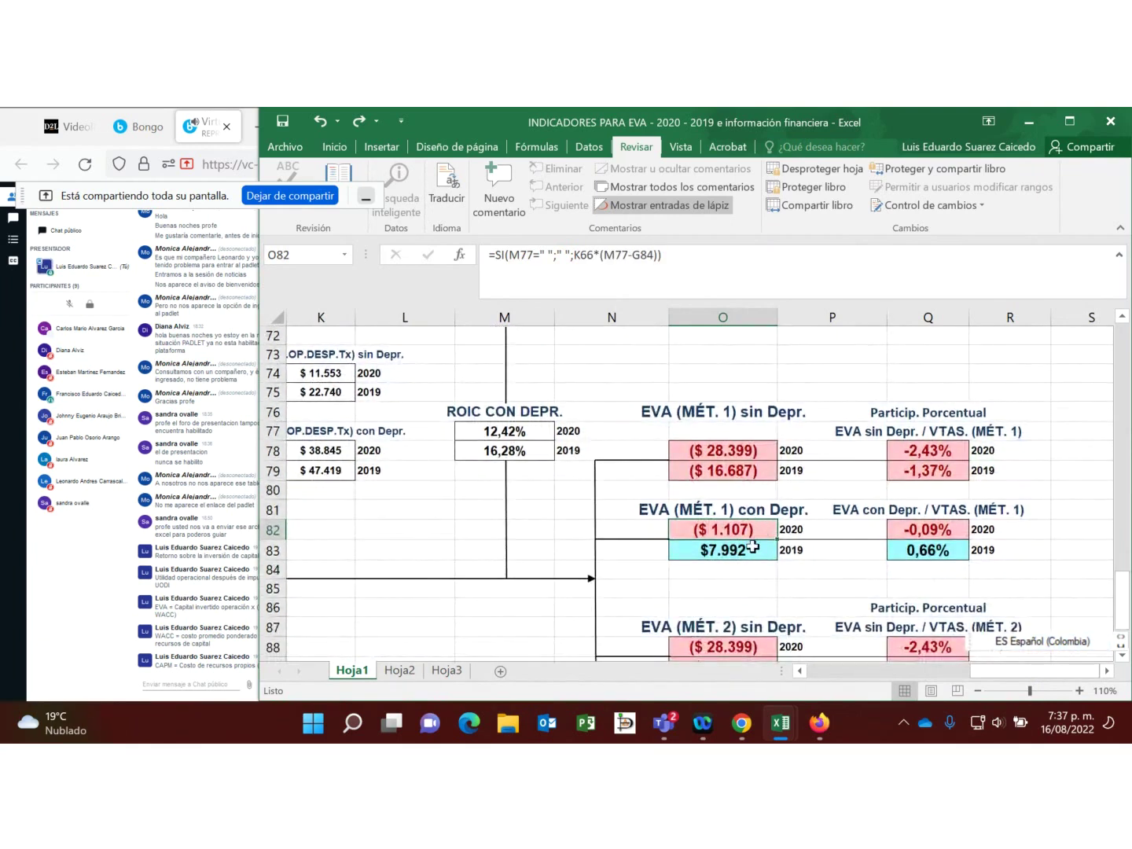
pyautogui.scroll(-1, 754, 602)
pyautogui.click(745, 592)
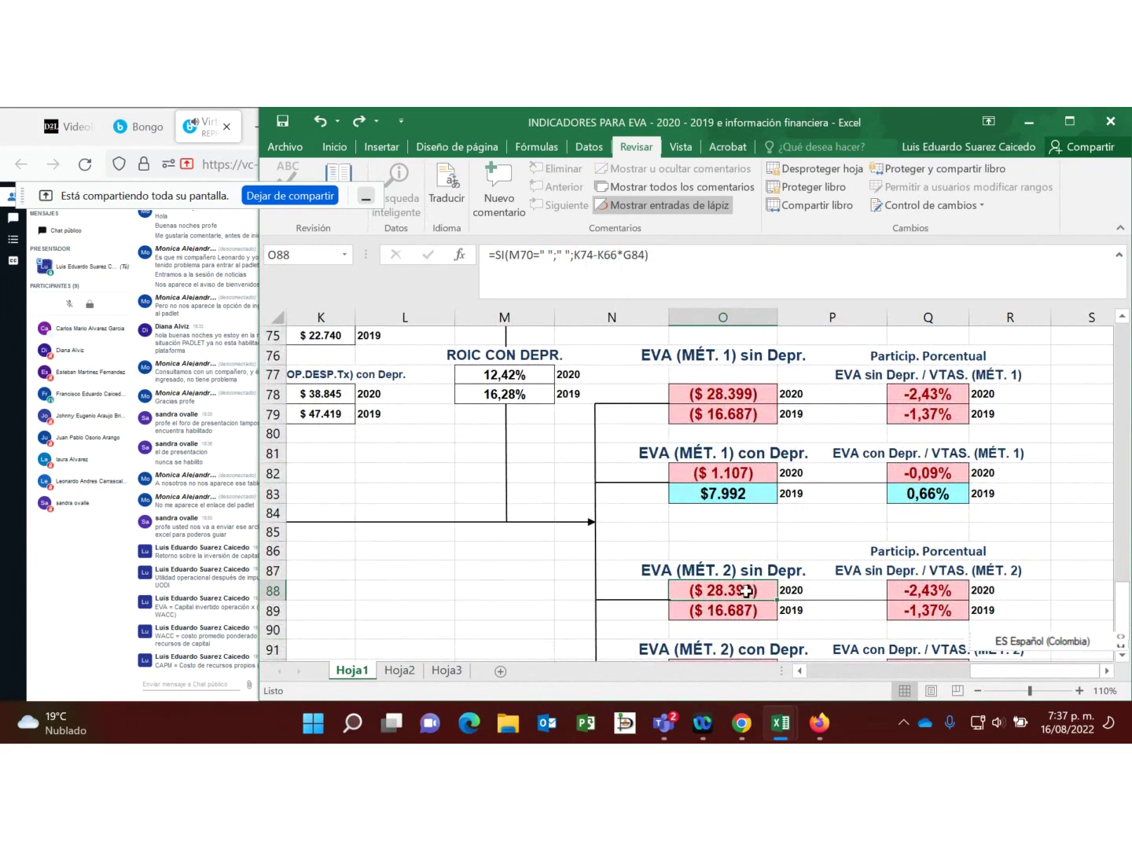
pyautogui.click(730, 395)
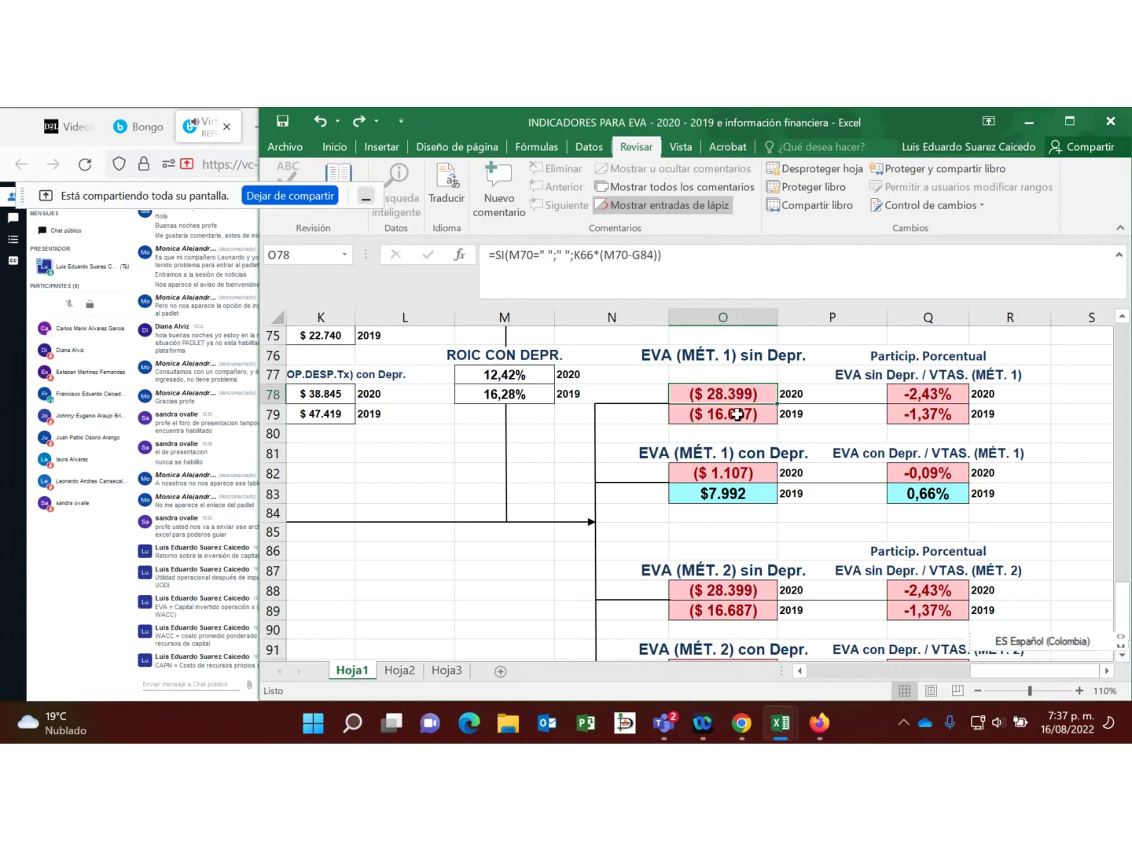
pyautogui.click(722, 586)
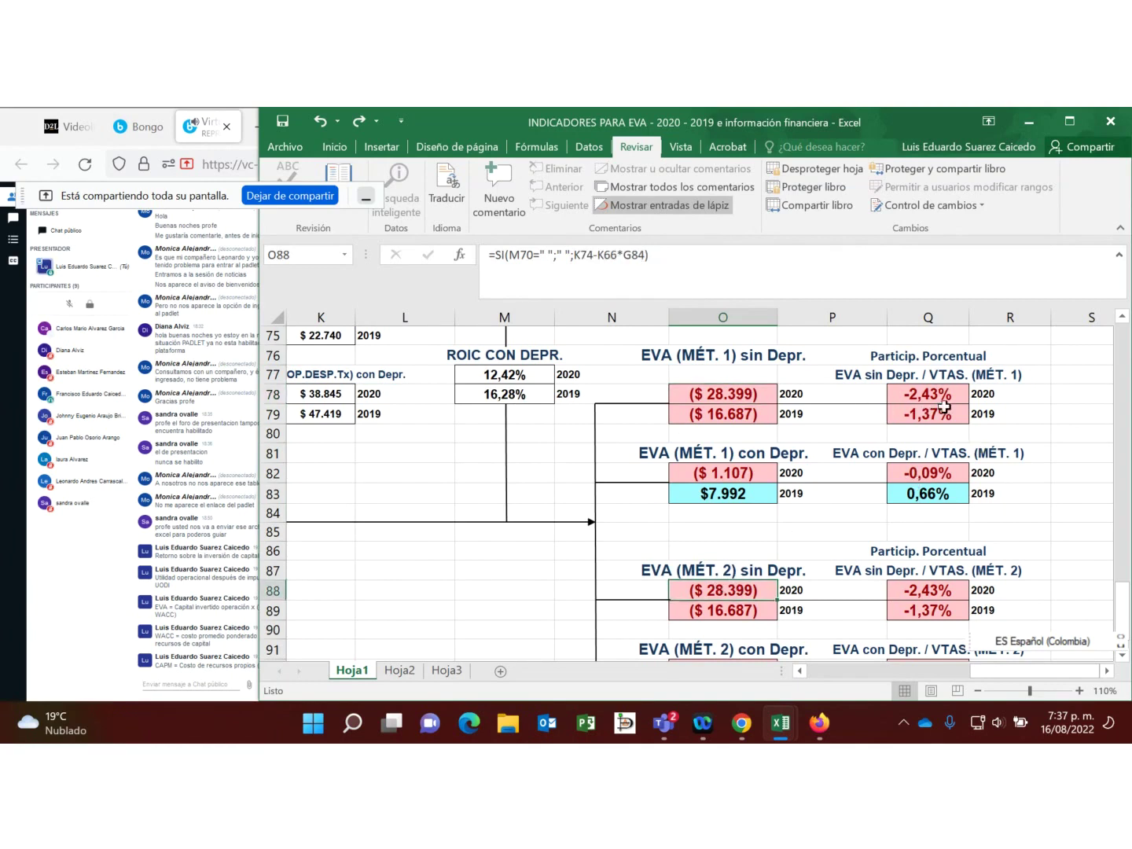
# Step: Examine the EVA / VTAS. (MÉT. 1) percentage formulas in Q78 for 2020 and Q83 for 2019
pyautogui.click(928, 391)
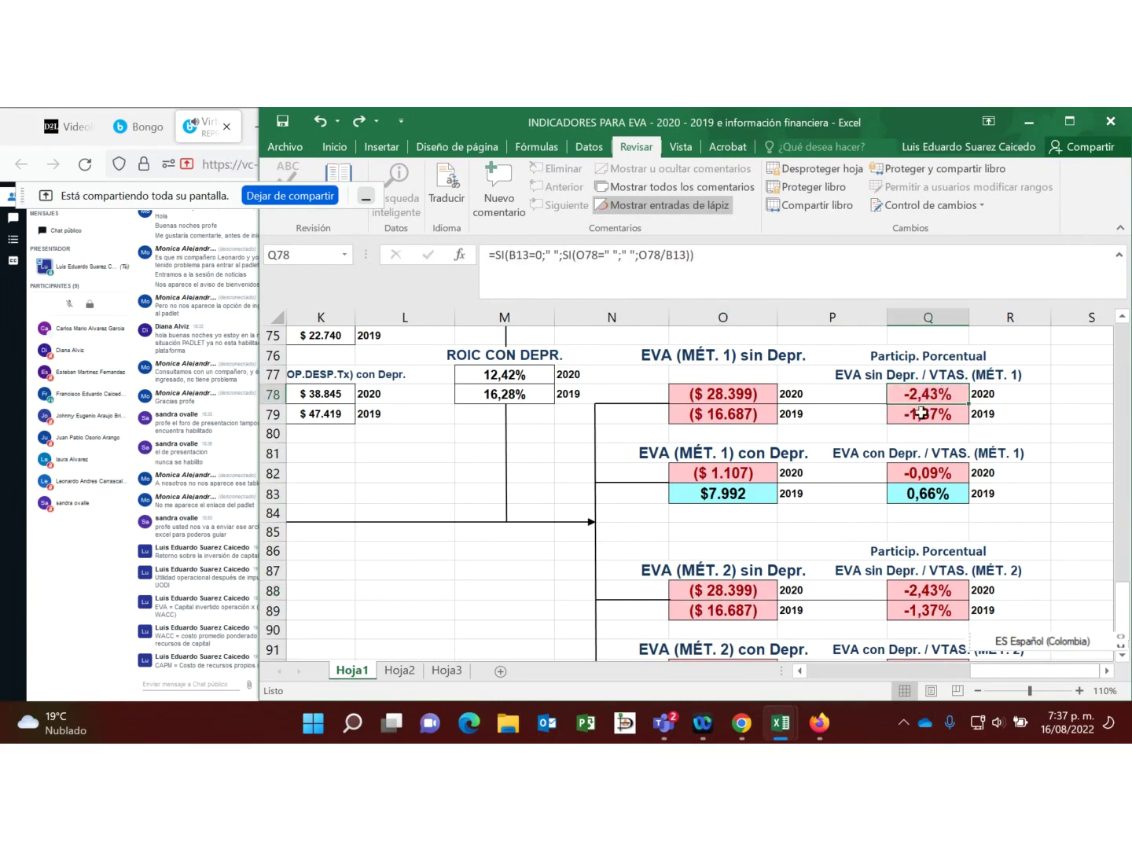
pyautogui.click(932, 501)
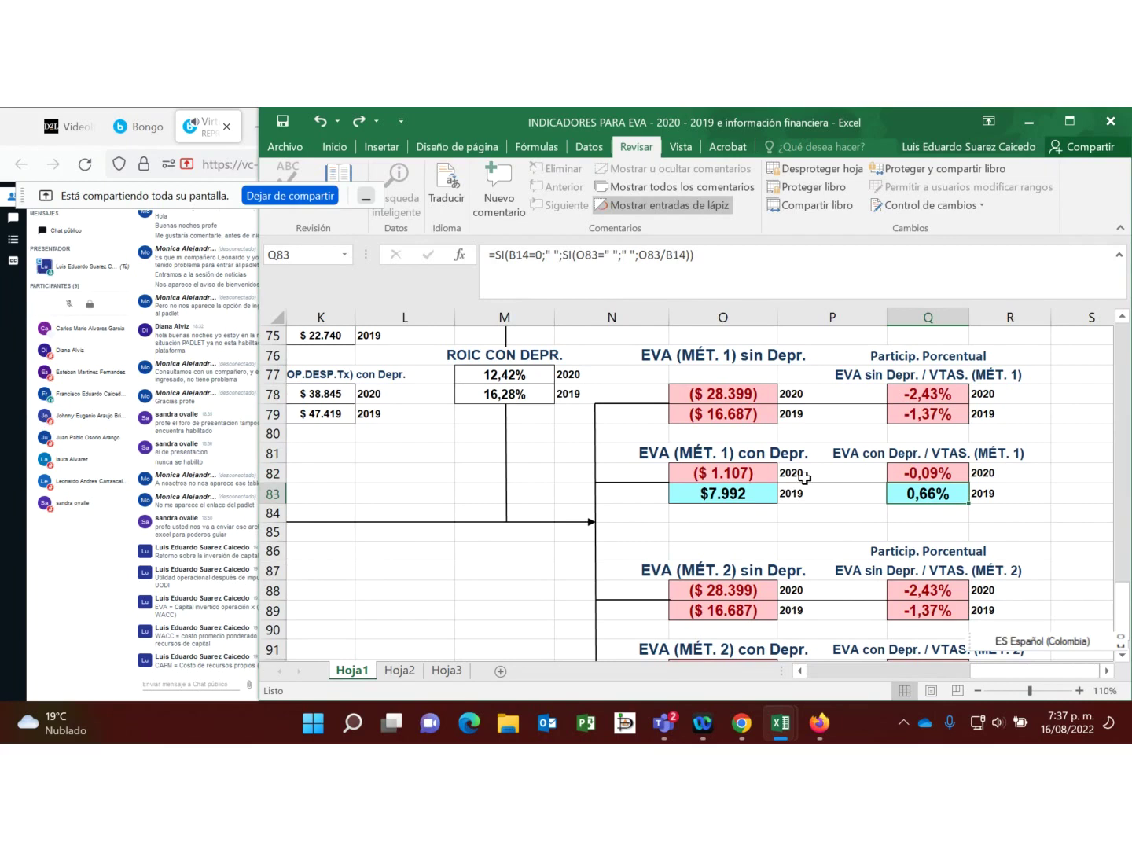
pyautogui.click(790, 515)
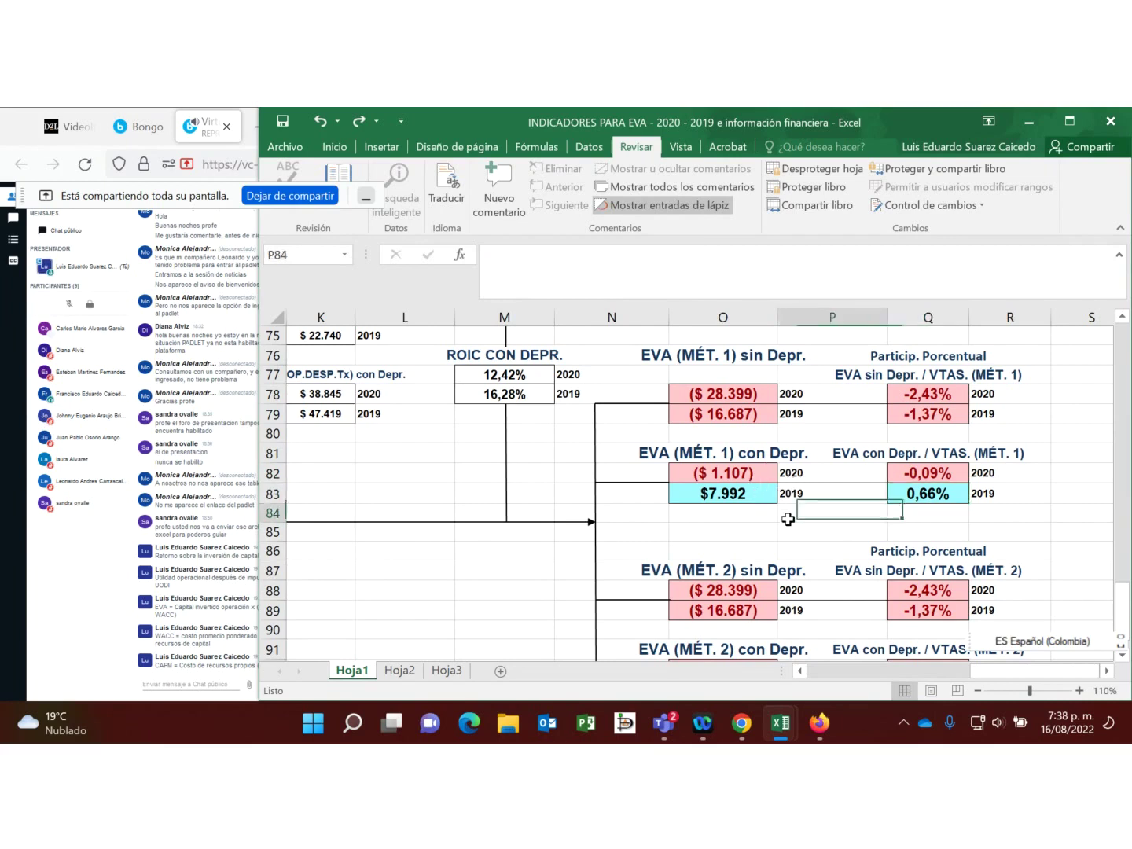
pyautogui.click(929, 532)
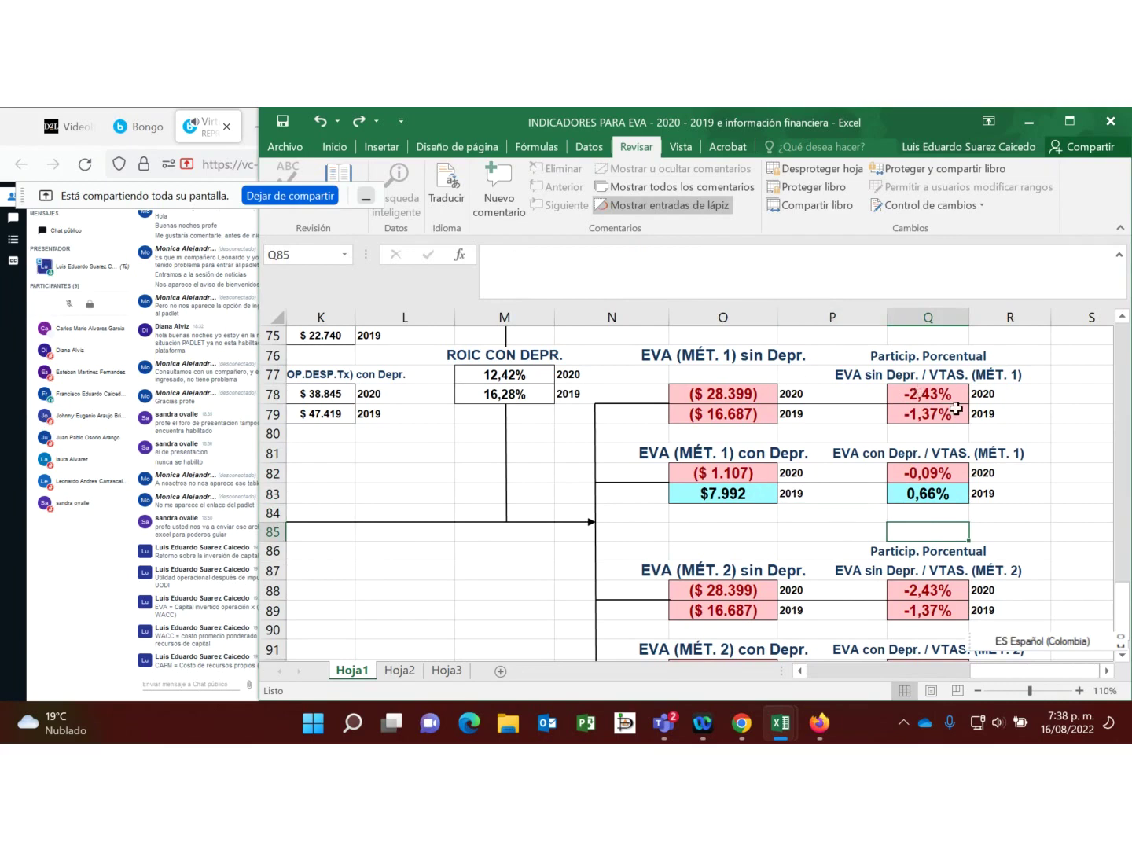
# Step: Compare EVA (MÉT. 1) sin Depr. in O78 and O79 with EVA (MÉT. 1) con Depr. in O82 and O83
pyautogui.click(729, 393)
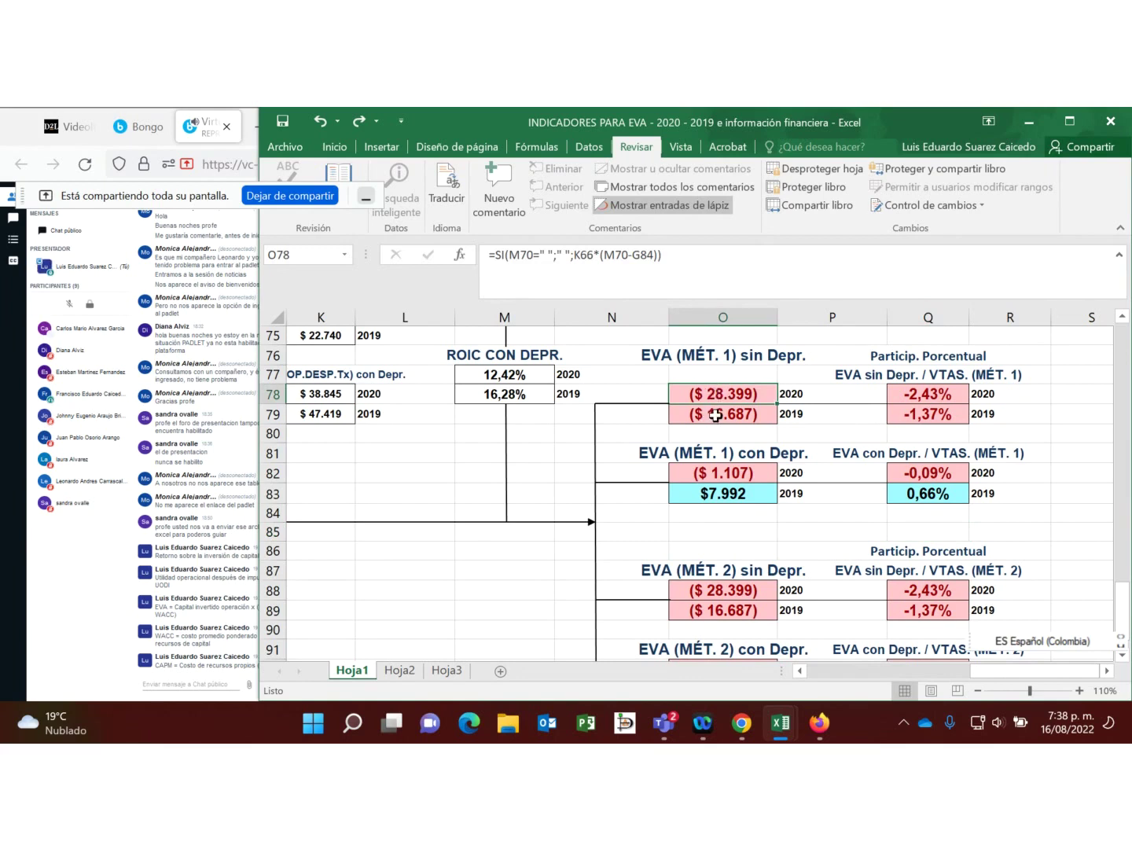
pyautogui.click(716, 416)
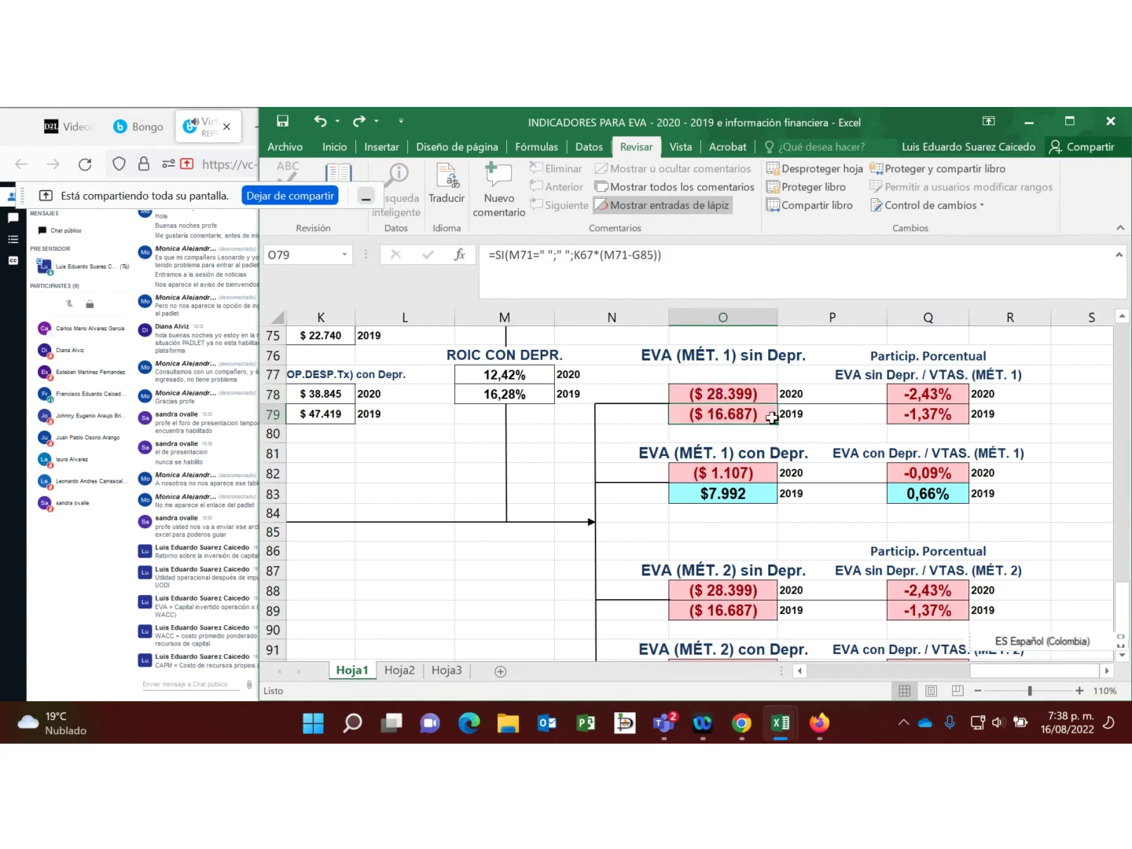
pyautogui.click(728, 393)
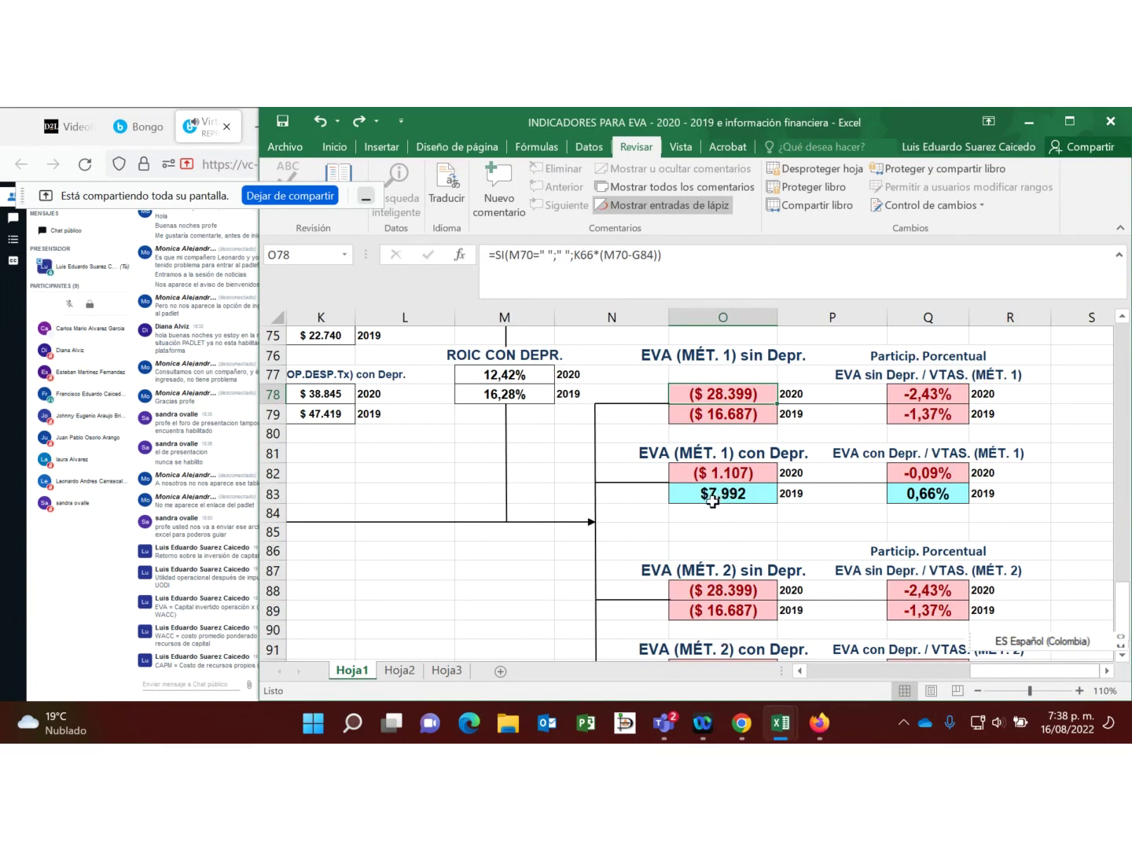
pyautogui.click(713, 473)
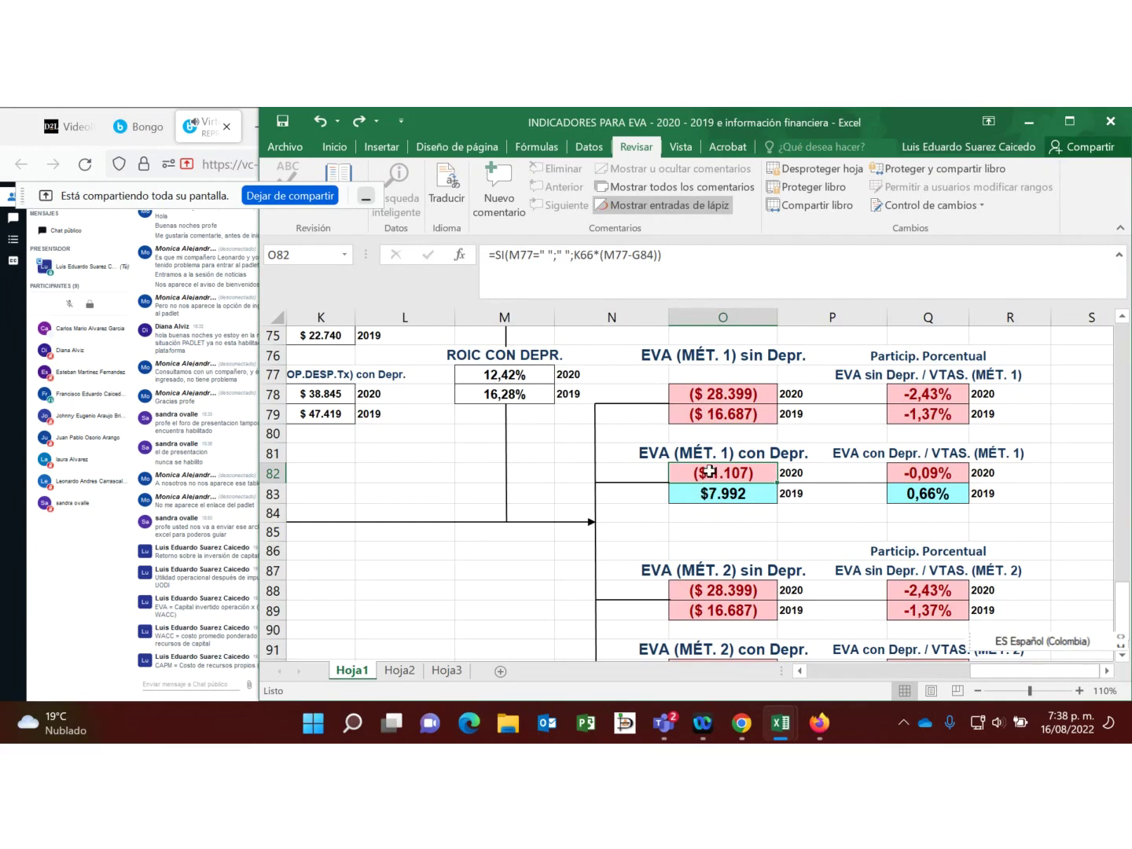
pyautogui.click(714, 394)
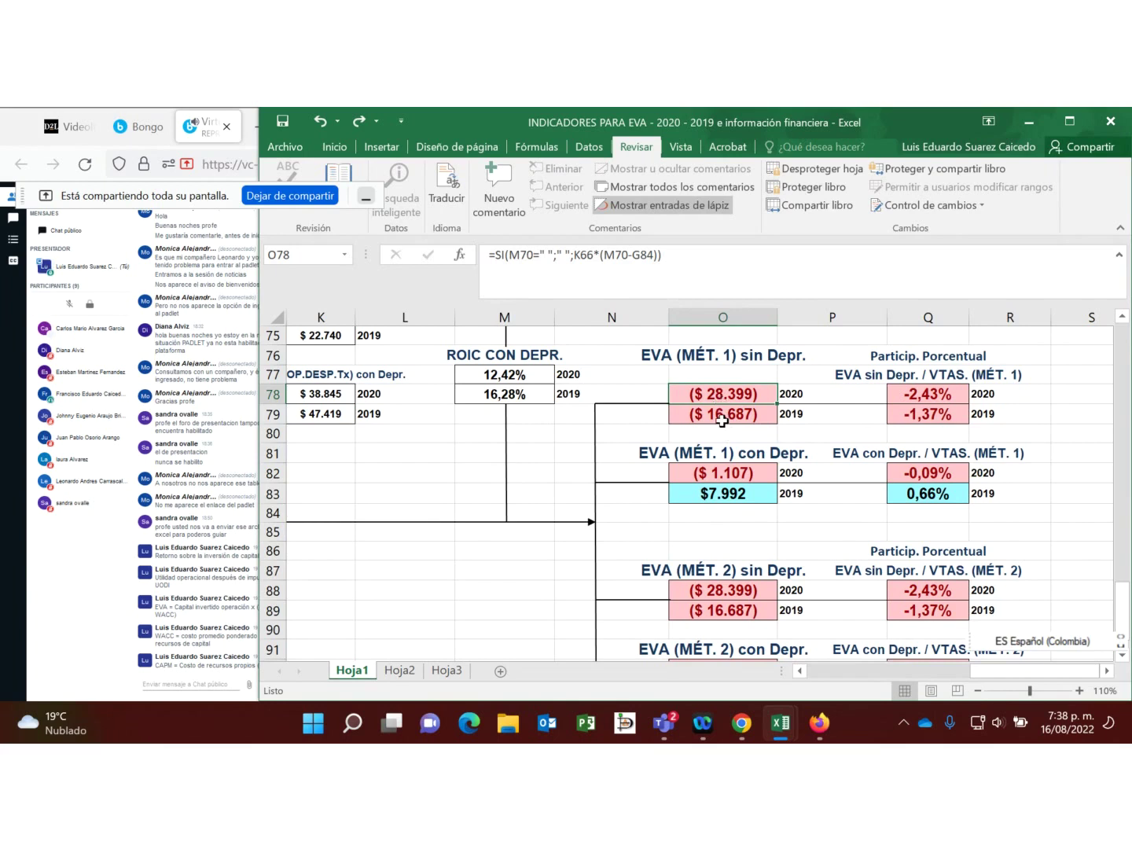
pyautogui.click(725, 497)
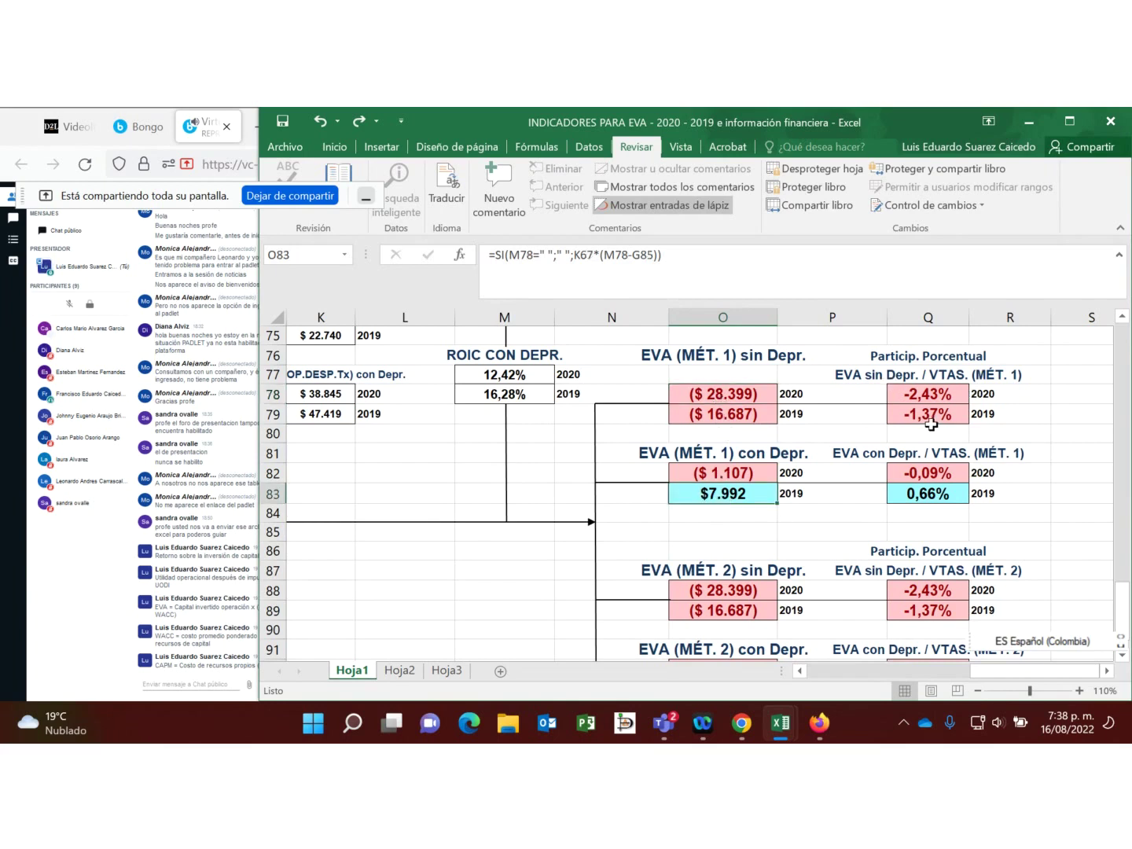
pyautogui.click(732, 396)
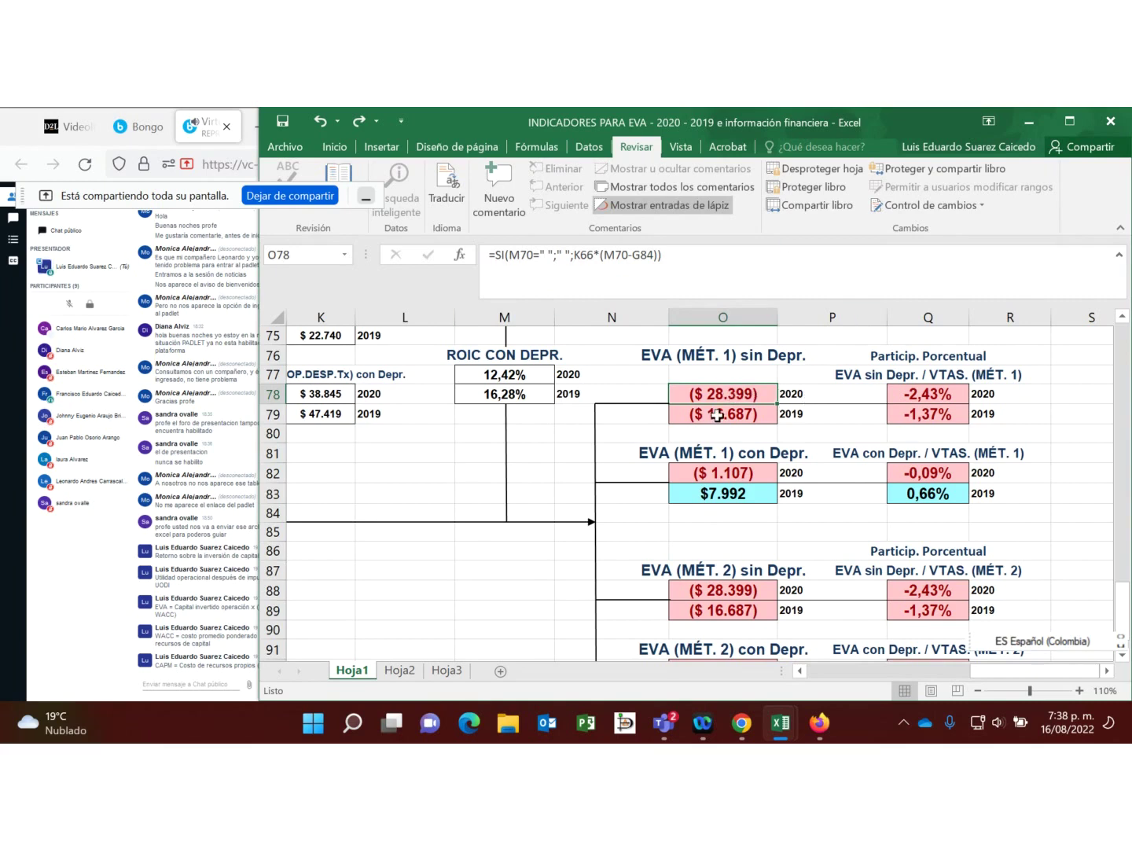
# Step: Relate the EVA / VTAS. percentages in Q78 and Q83 to the EVA (MÉT. 1) con Depr. amounts in O82 and O83
pyautogui.click(916, 388)
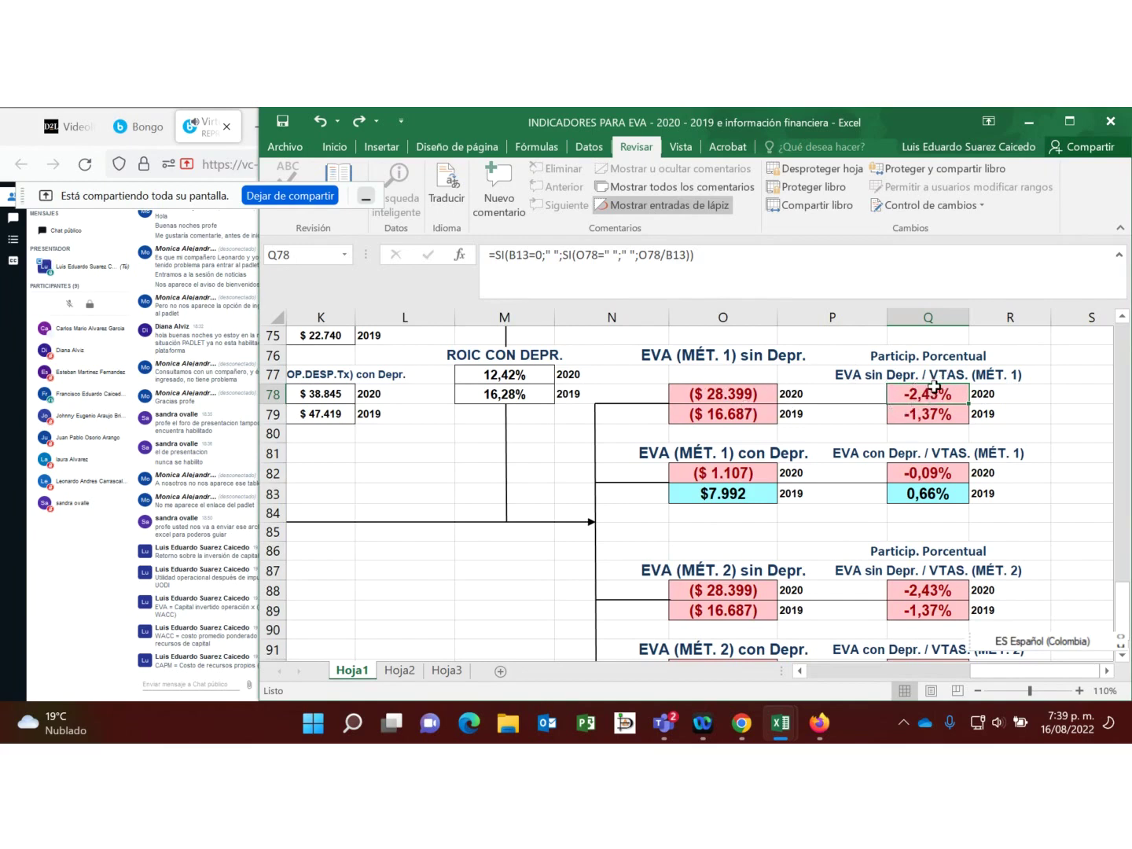
pyautogui.click(936, 495)
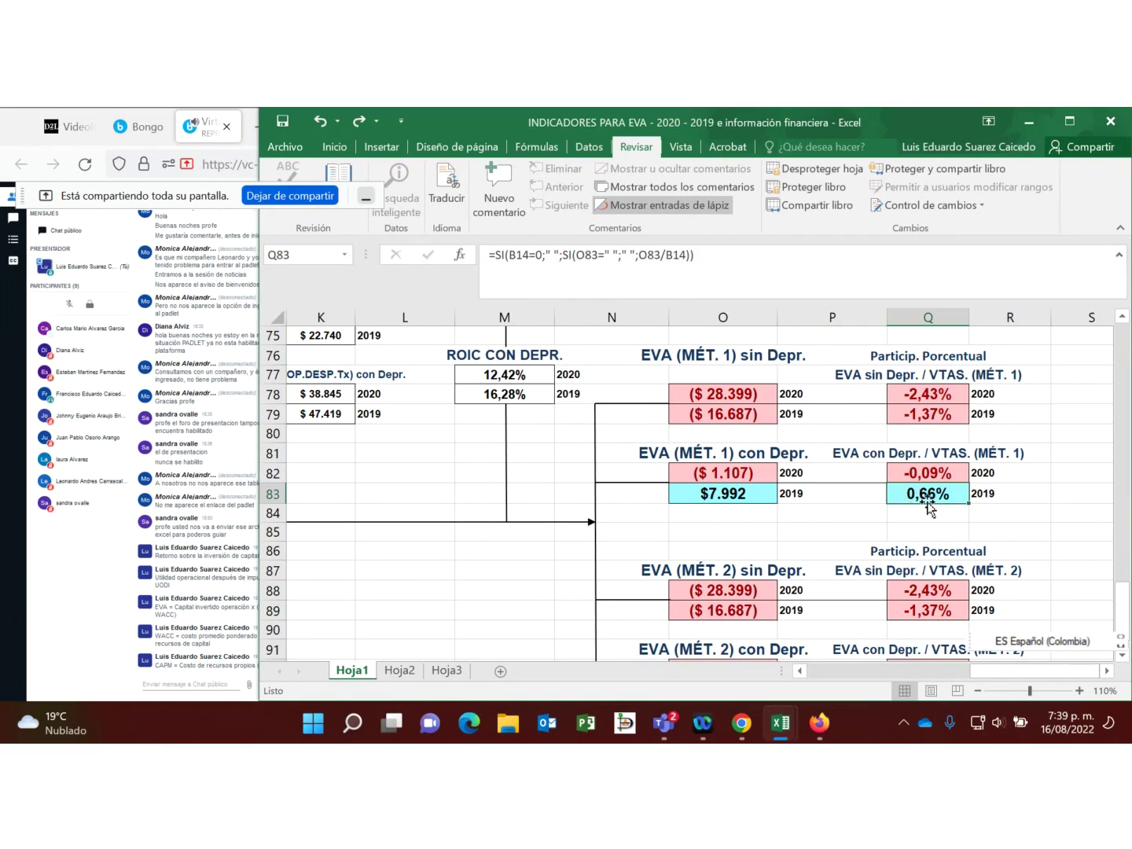
pyautogui.click(718, 474)
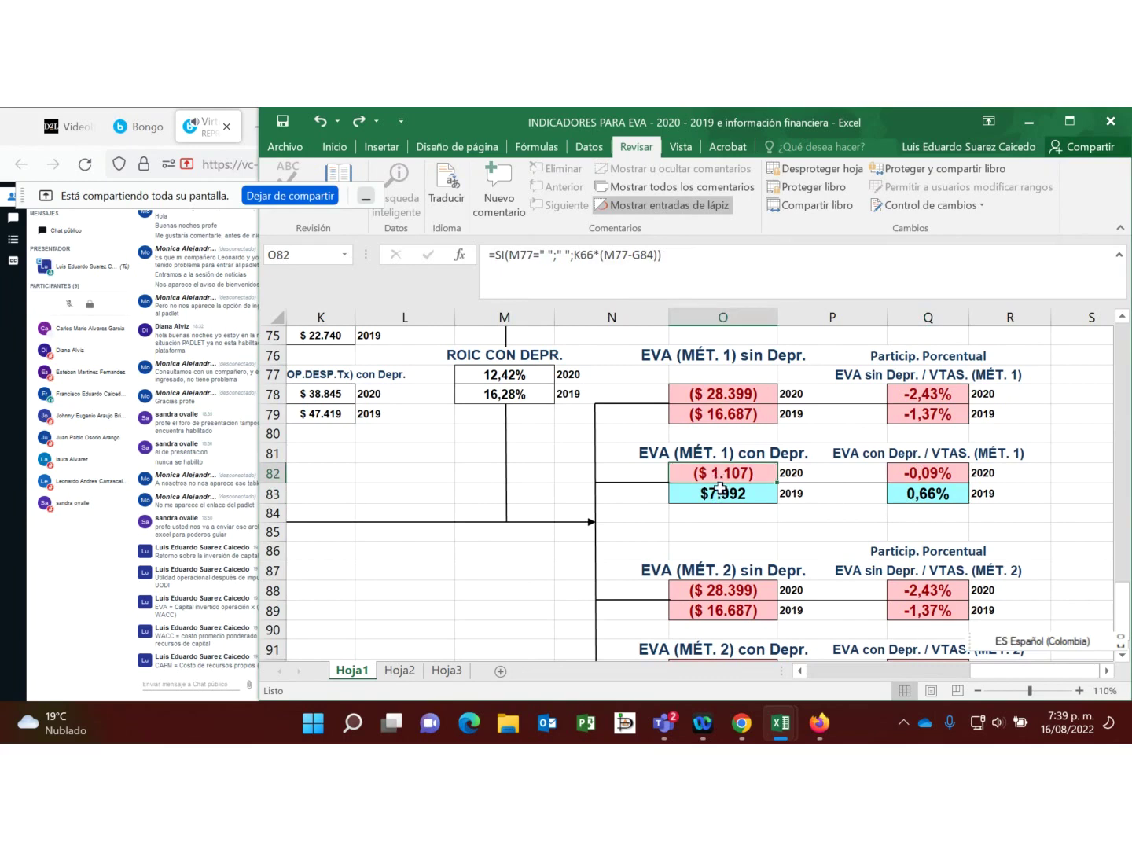
pyautogui.click(720, 493)
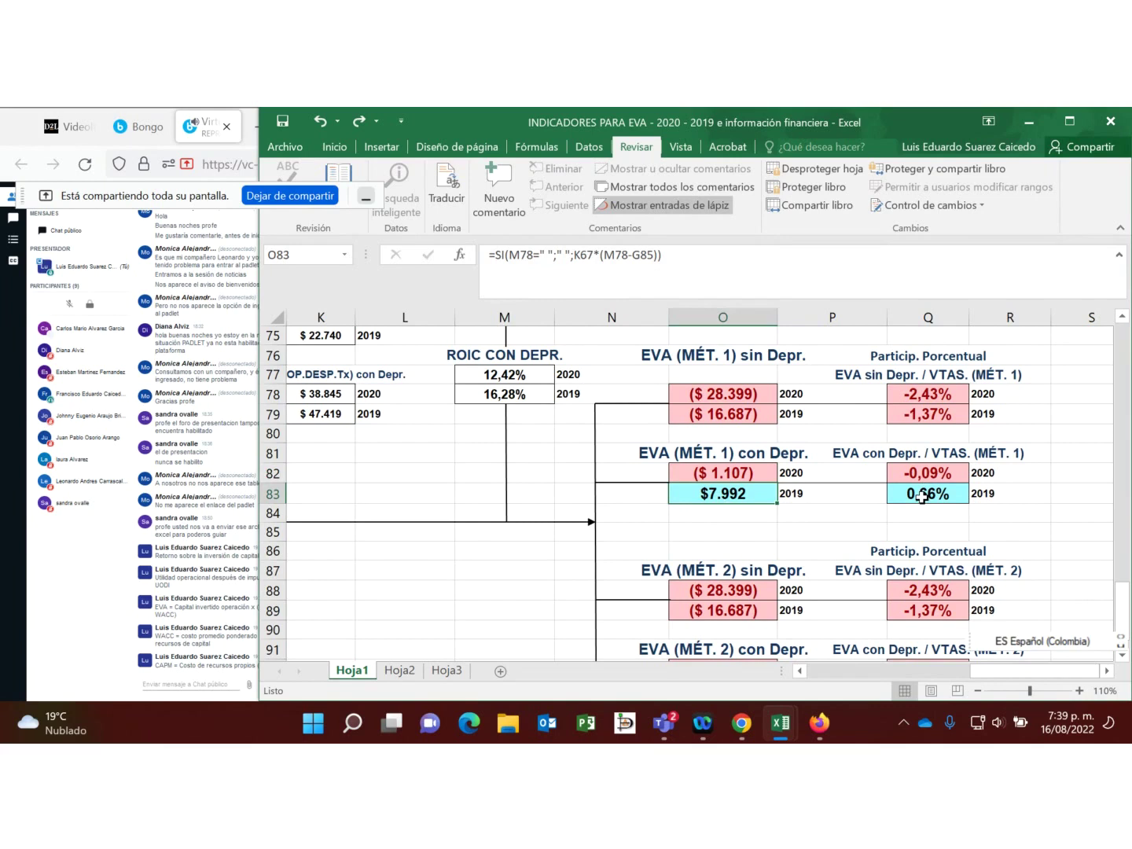
pyautogui.click(722, 471)
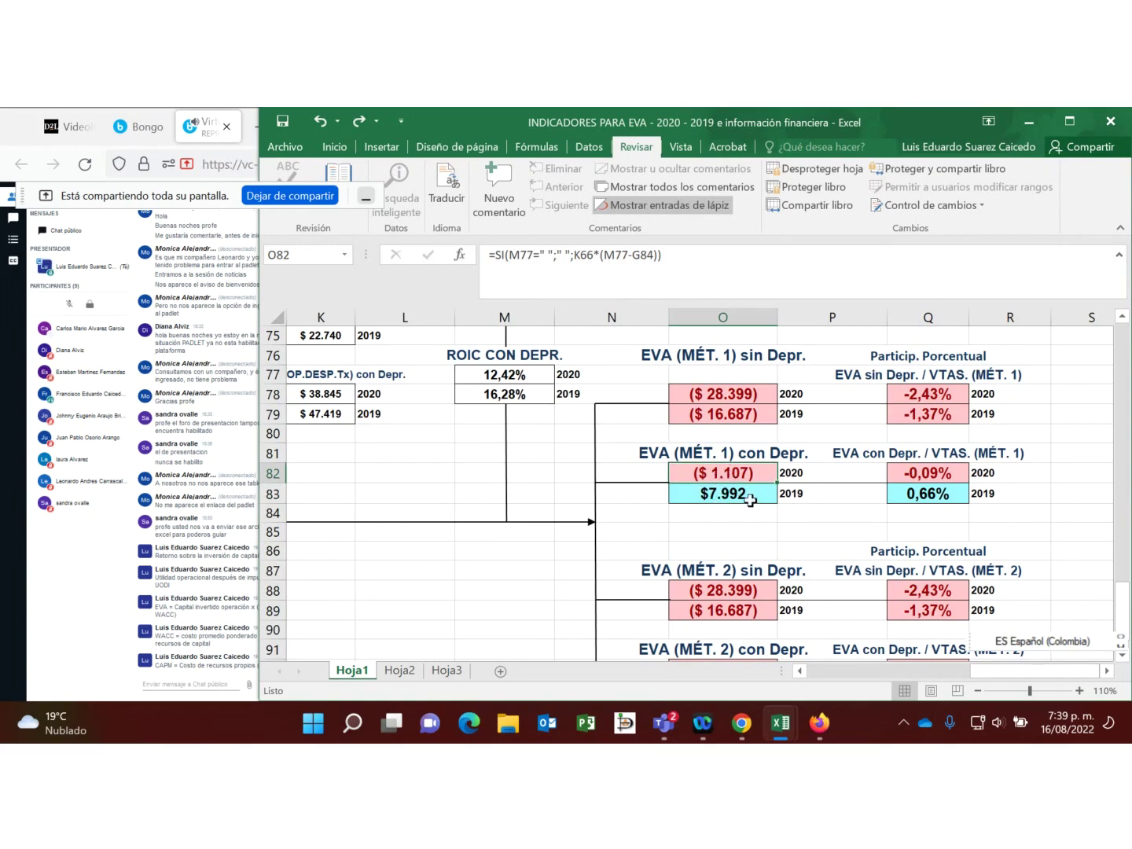
# Step: Compare the EVA (MÉT. 1) con Depr. amounts in O83 and O82 with the 2019 EVA / VTAS. percentage in Q83
pyautogui.click(733, 499)
pyautogui.click(740, 470)
pyautogui.click(910, 498)
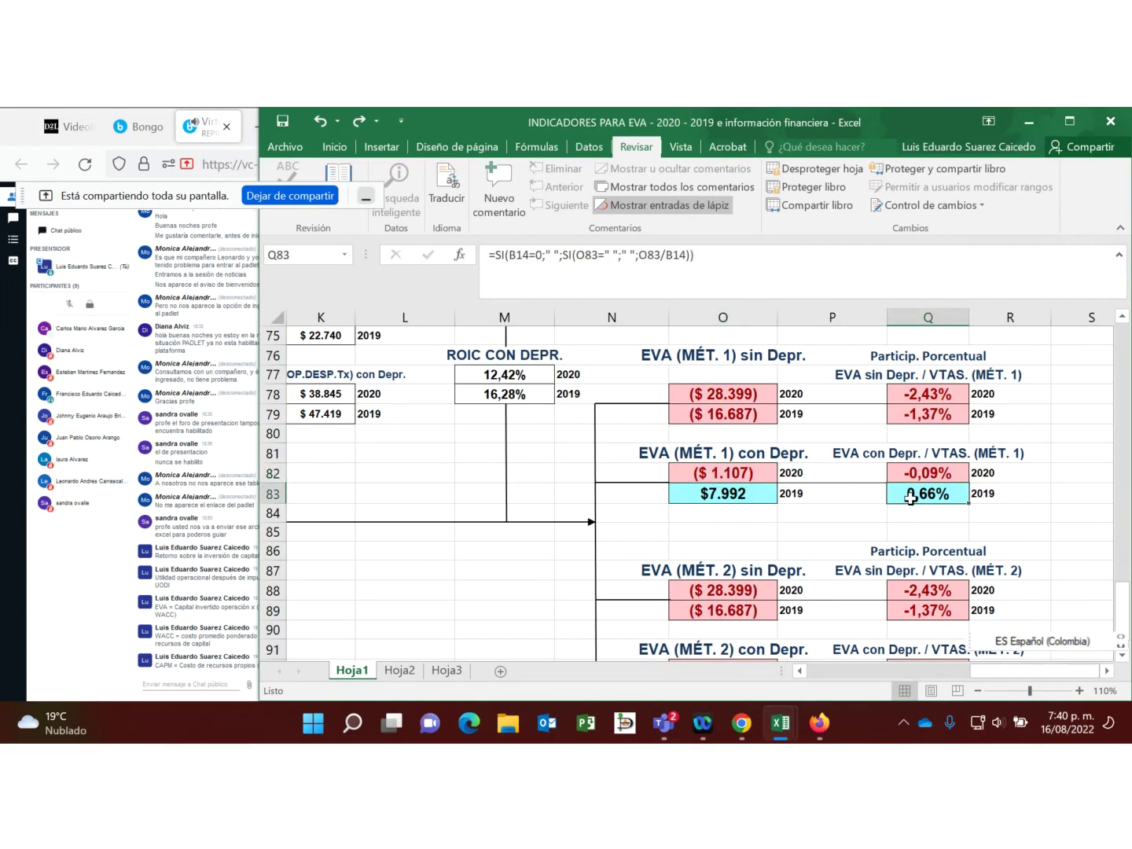
pyautogui.click(790, 498)
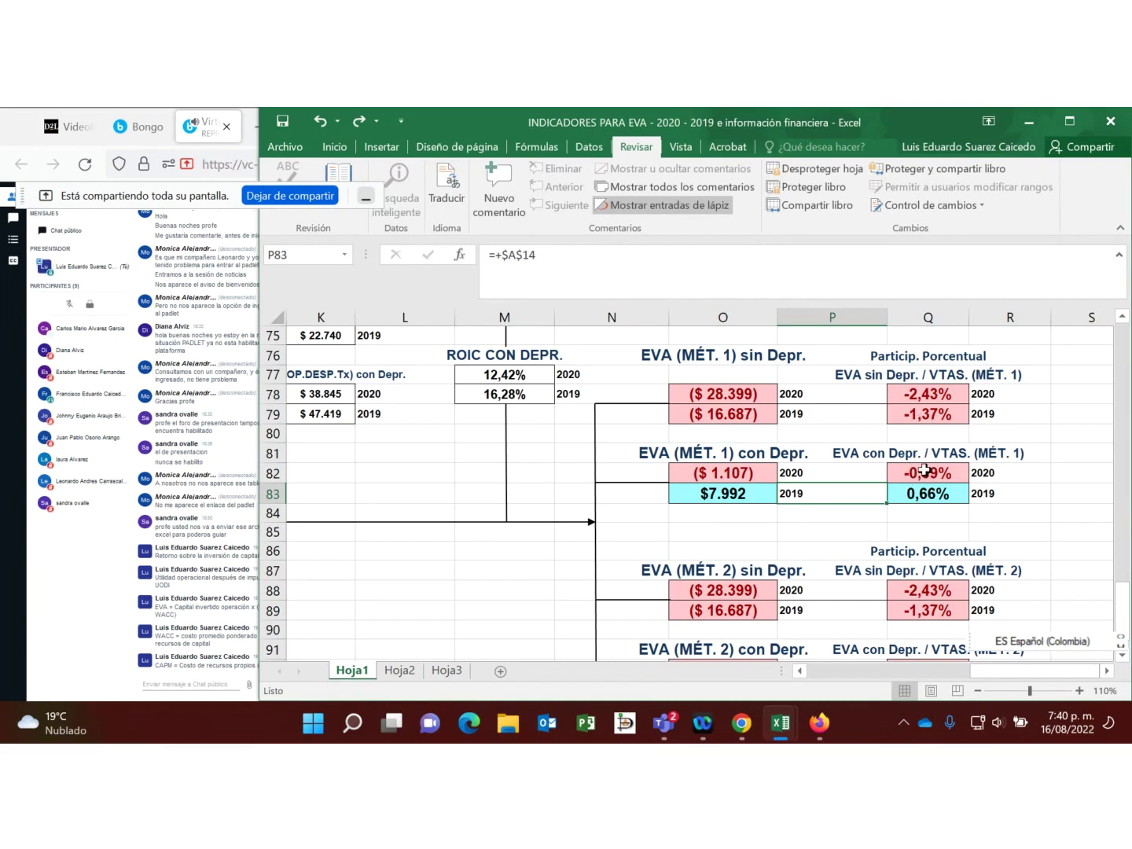
pyautogui.click(836, 525)
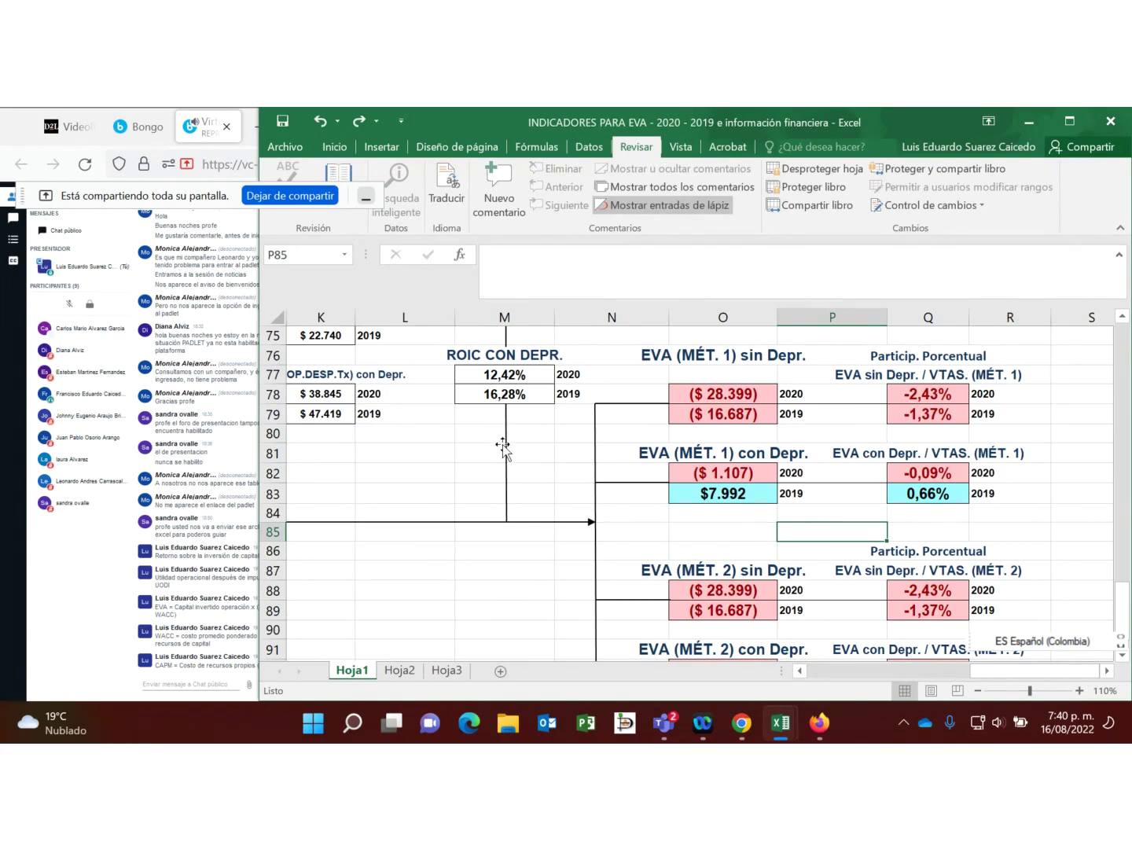
pyautogui.click(846, 432)
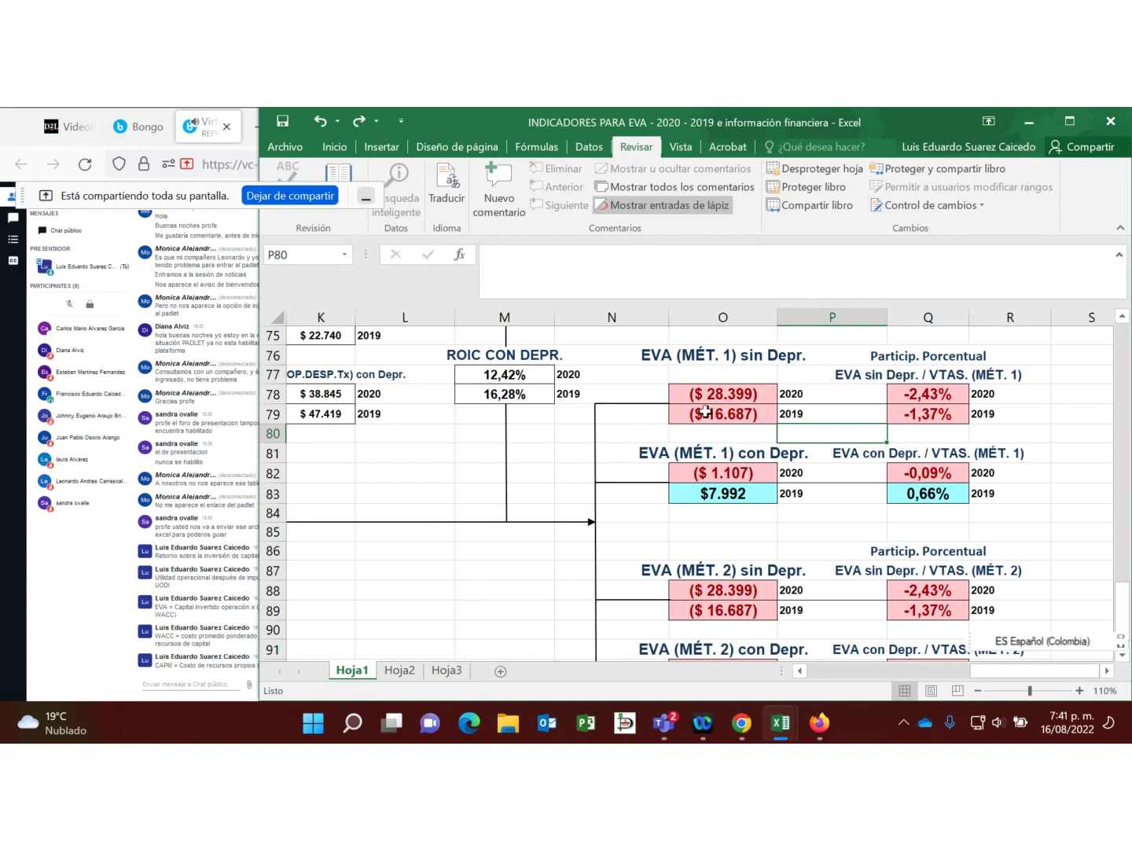
# Step: Trace the EVA results back through ROIC and invested capital to the 2020 CAPITAL NETO DE TRABAJO formula in I68
pyautogui.scroll(2, 538, 395)
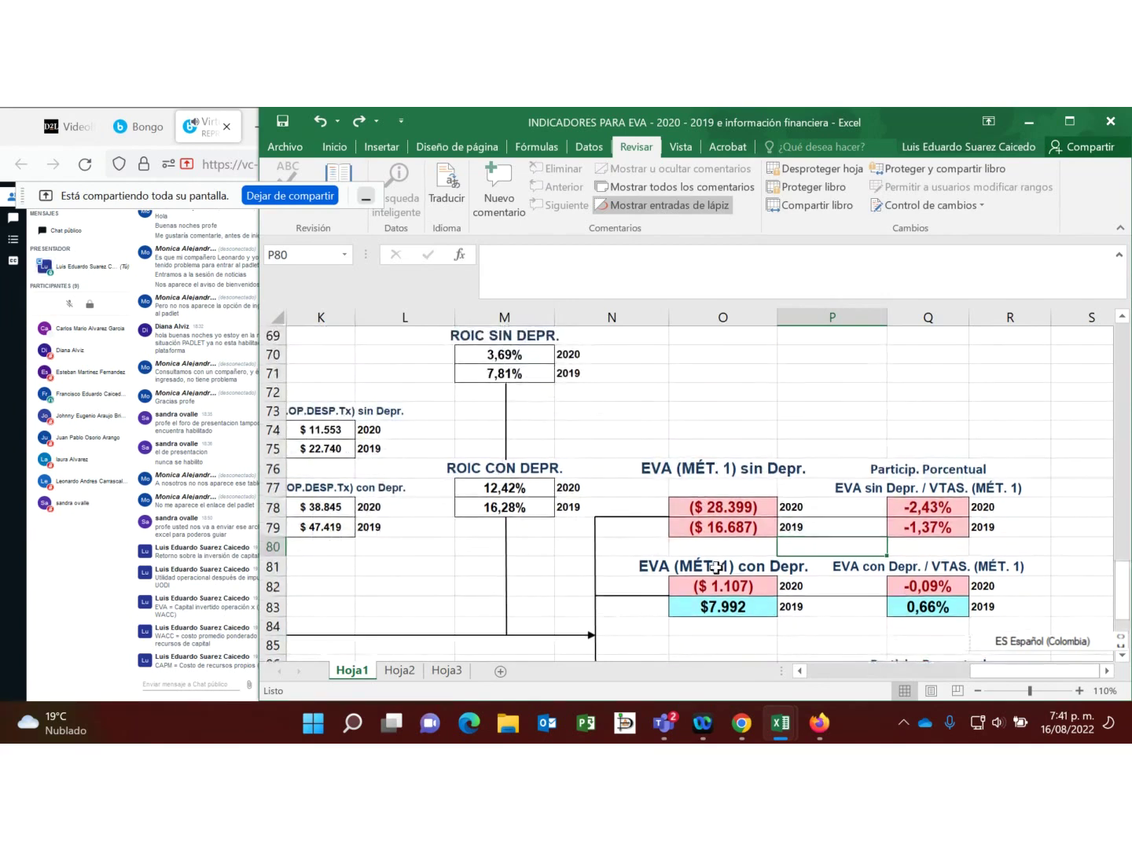
pyautogui.moveTo(995, 675); pyautogui.dragTo(929, 675)
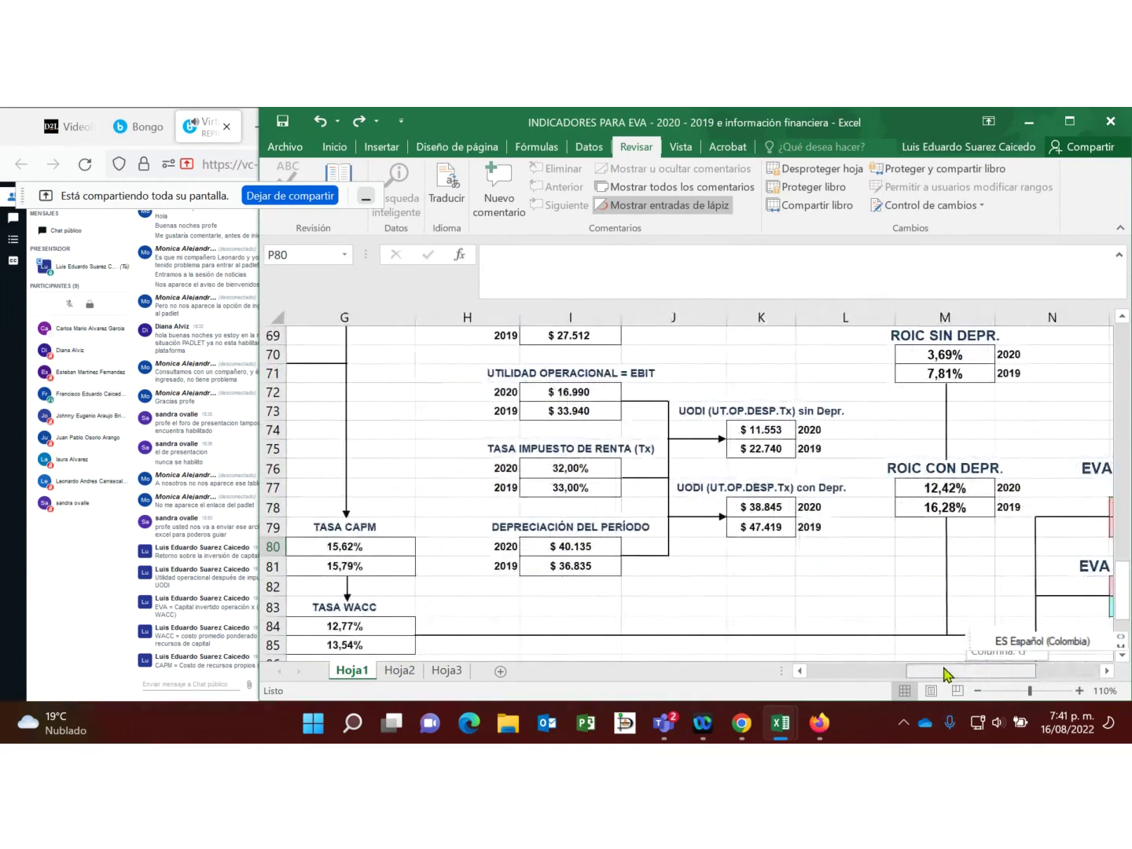
pyautogui.scroll(1, 931, 456)
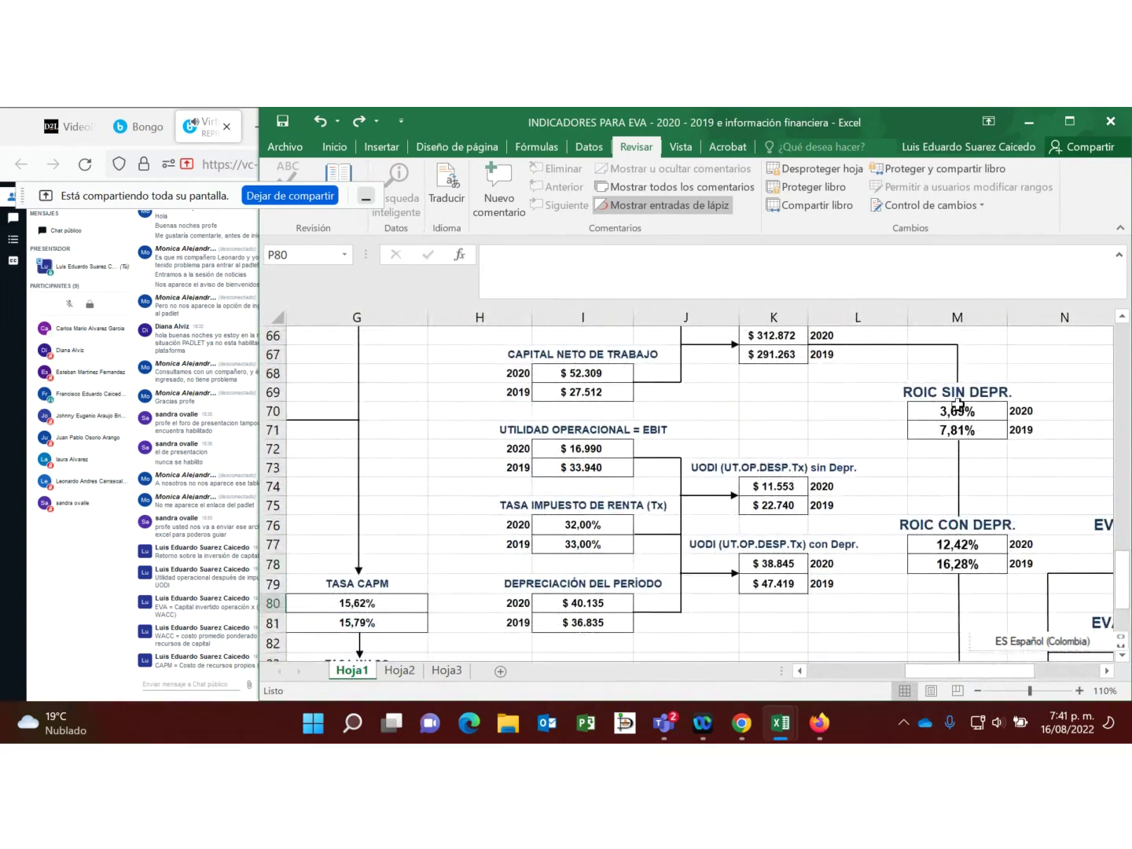
pyautogui.scroll(1, 932, 419)
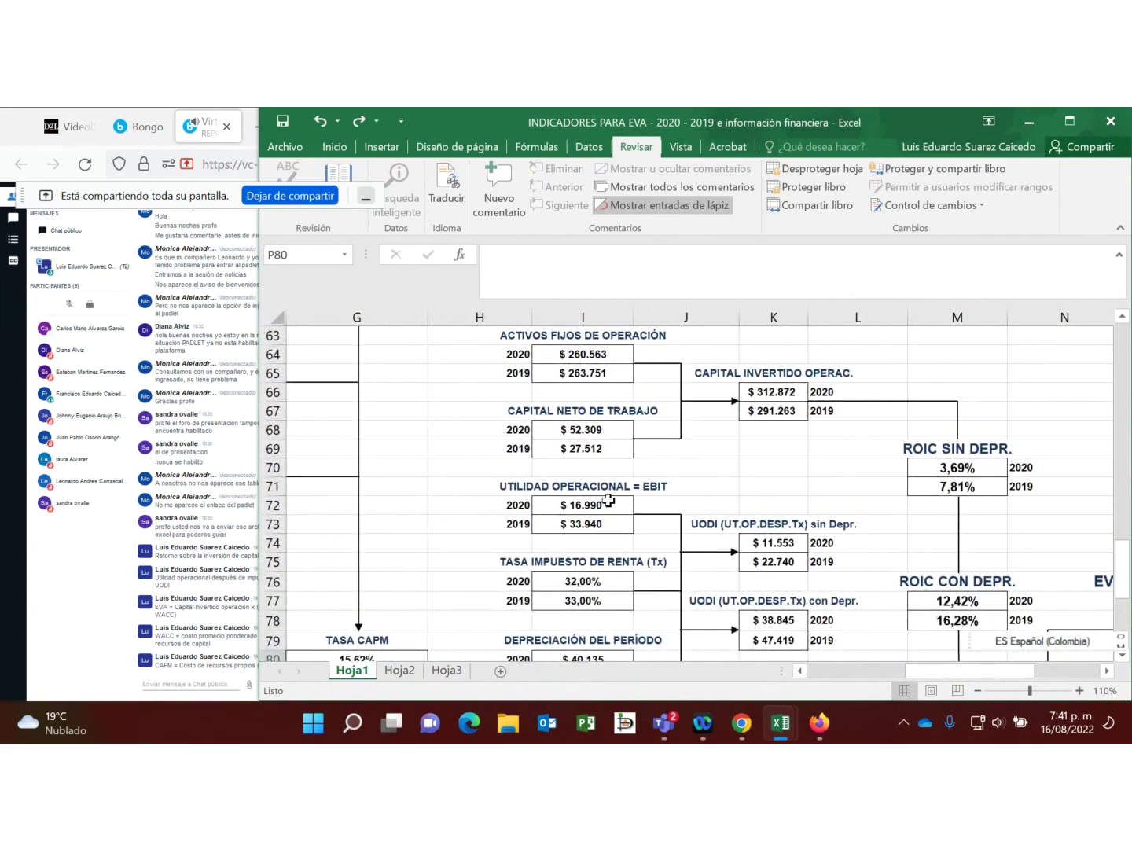
pyautogui.click(577, 430)
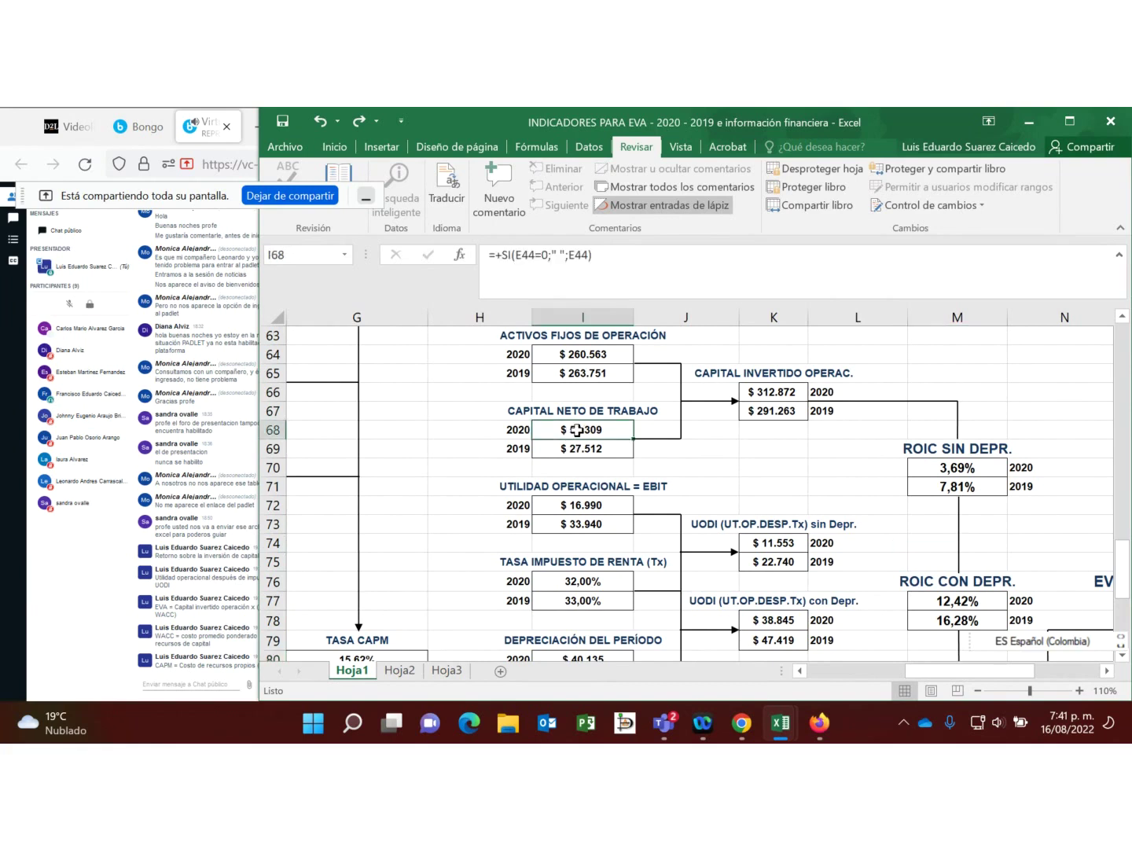
# Step: Review the 2020 source figures for TOTAL ACTIVOS in B17 and INVENTARIOS in B44
pyautogui.press('Left')
pyautogui.press('Left')
pyautogui.press('Home')
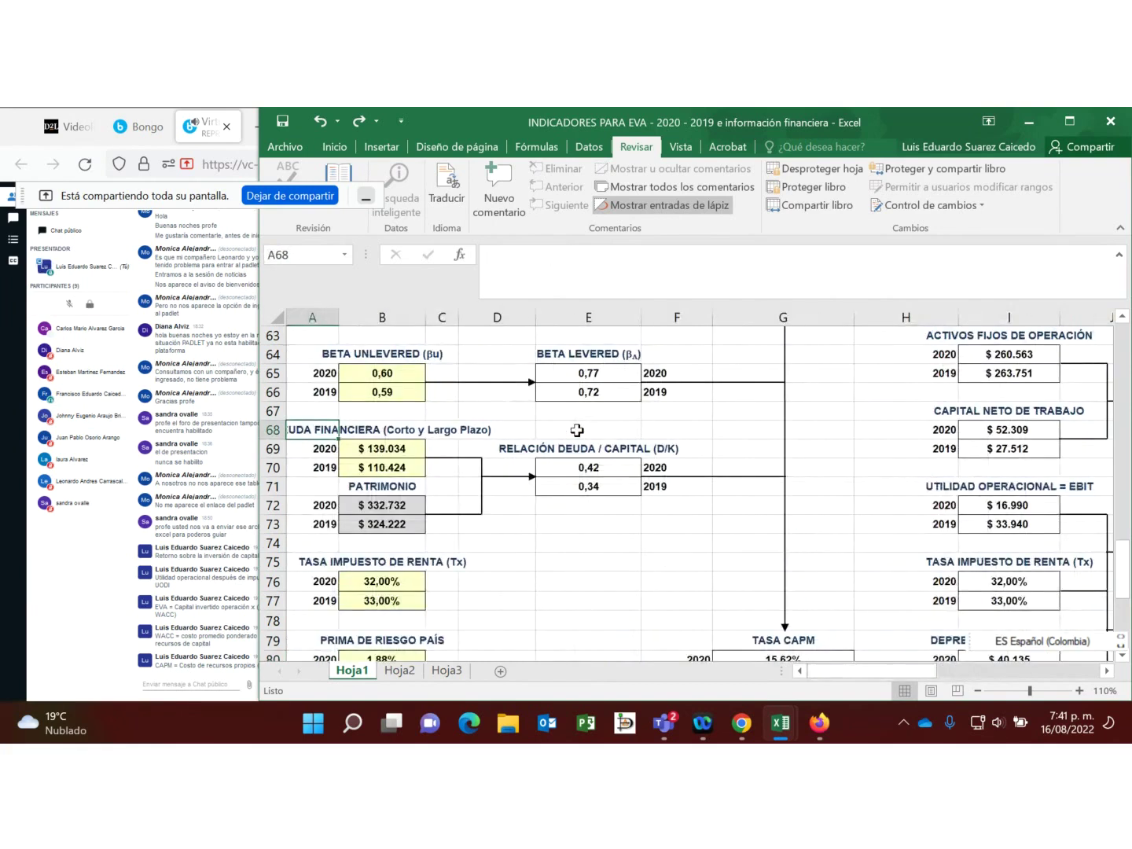
pyautogui.press('pageup')
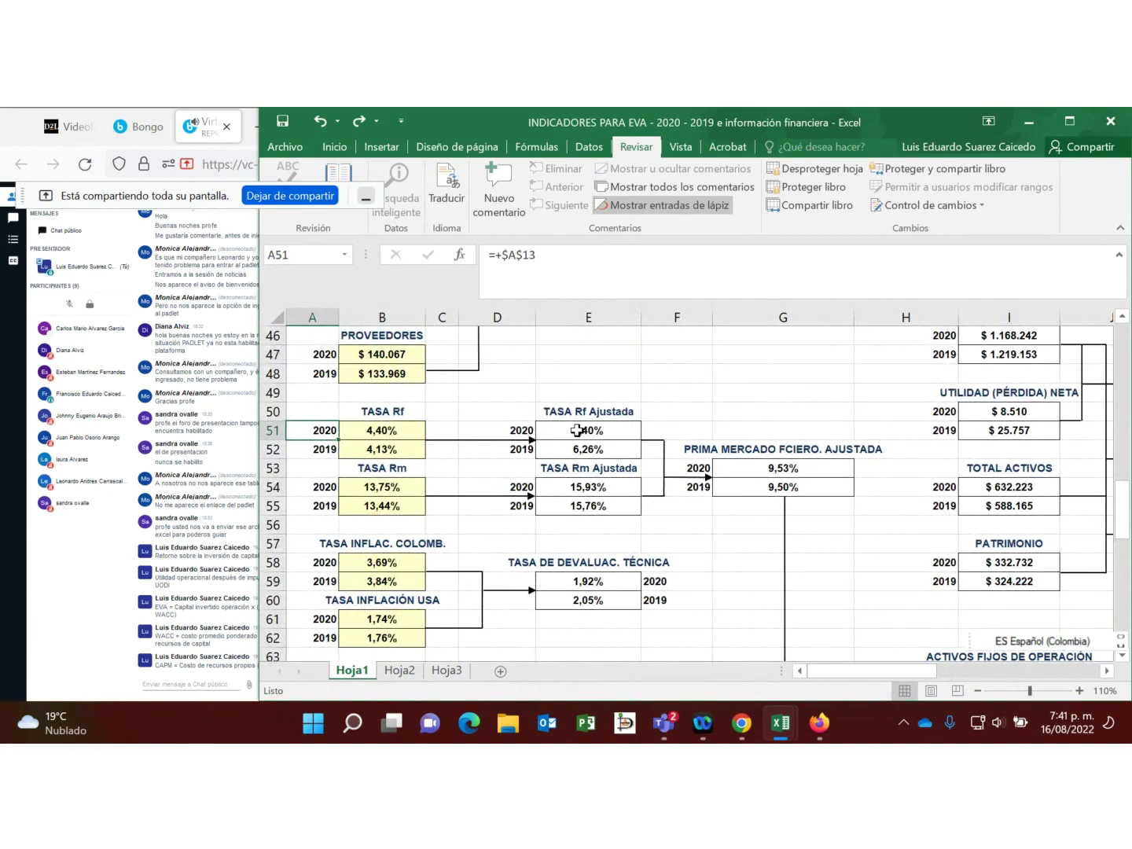
pyautogui.press('pageup')
pyautogui.press('pageup')
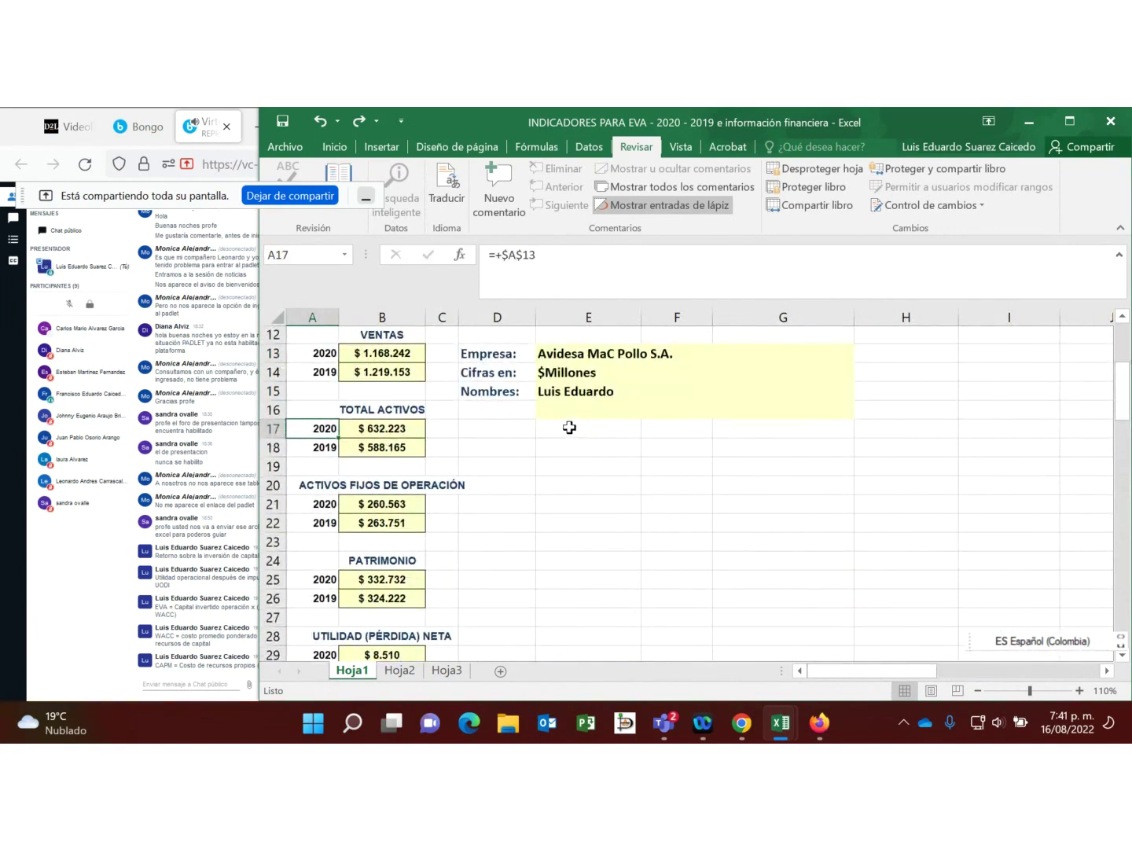
pyautogui.click(383, 428)
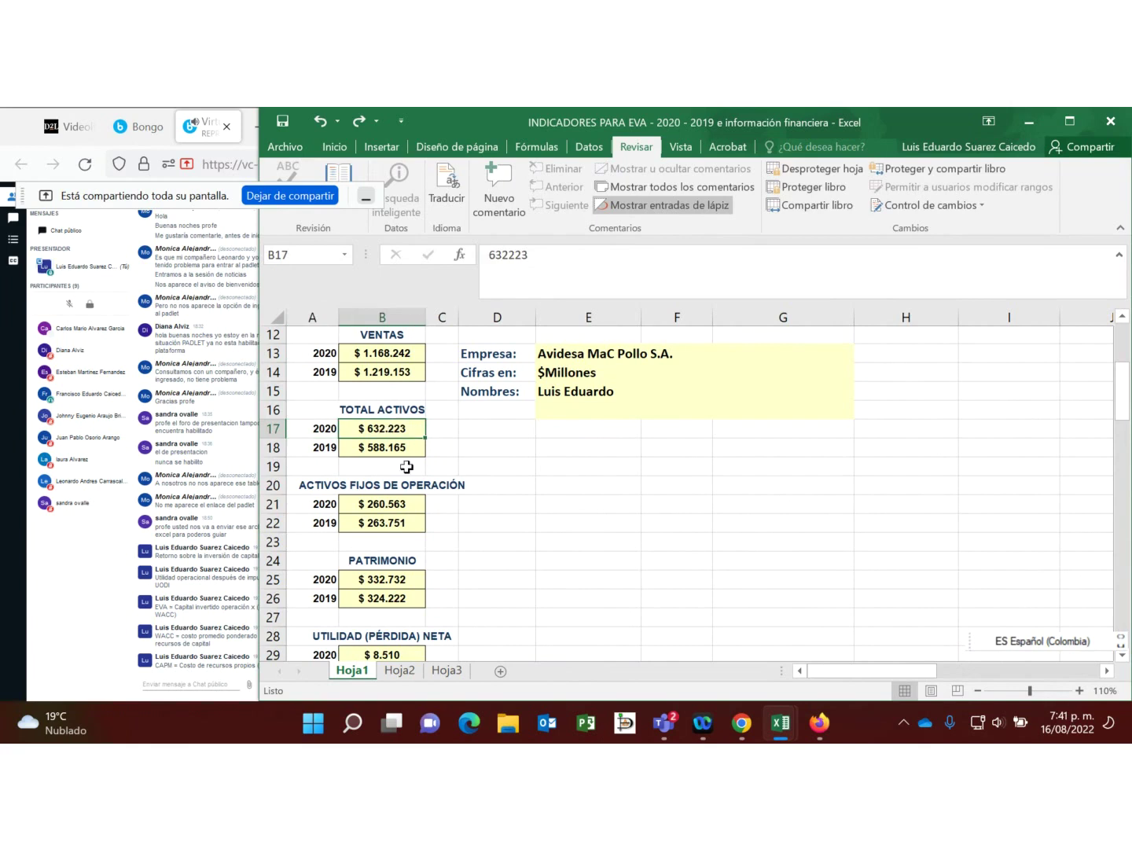
pyautogui.scroll(-1, 405, 467)
pyautogui.scroll(-7, 405, 468)
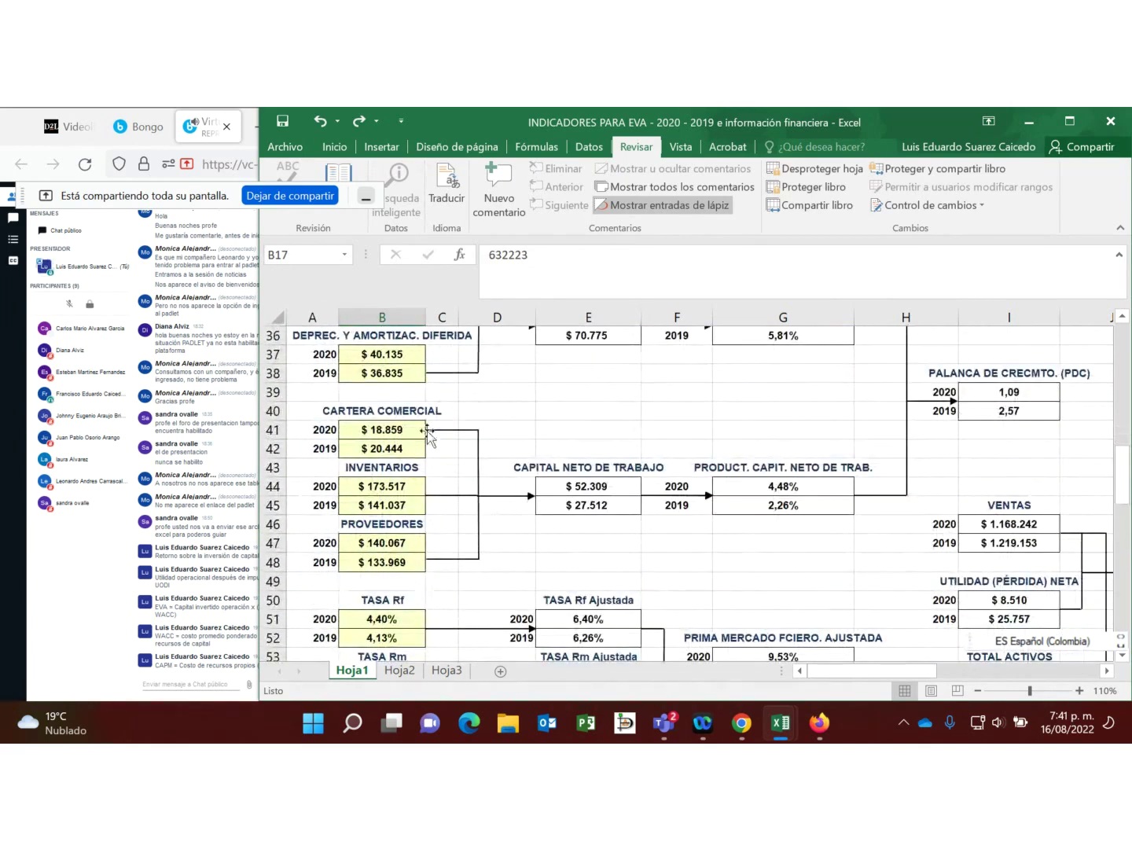
pyautogui.click(406, 491)
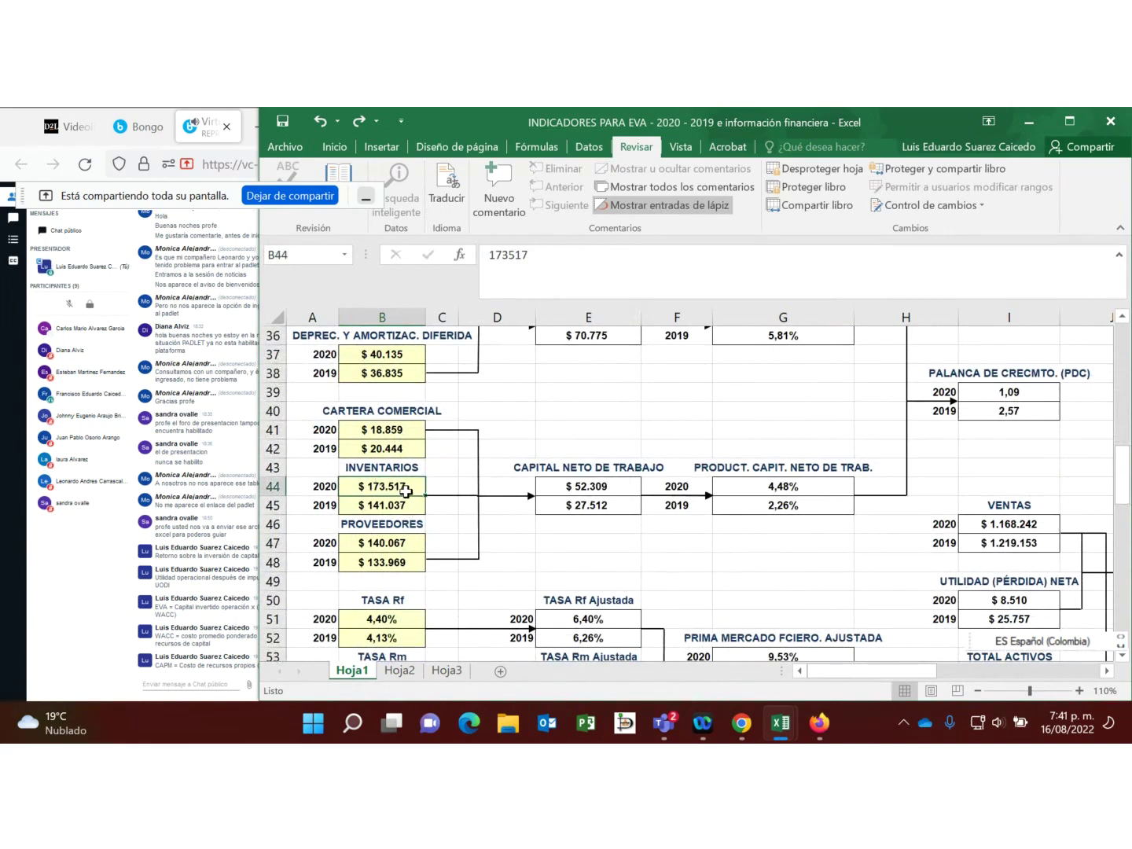
# Step: Try a 2020 PROVEEDORES amount of 440067 in B47 and undo the change
pyautogui.click(392, 542)
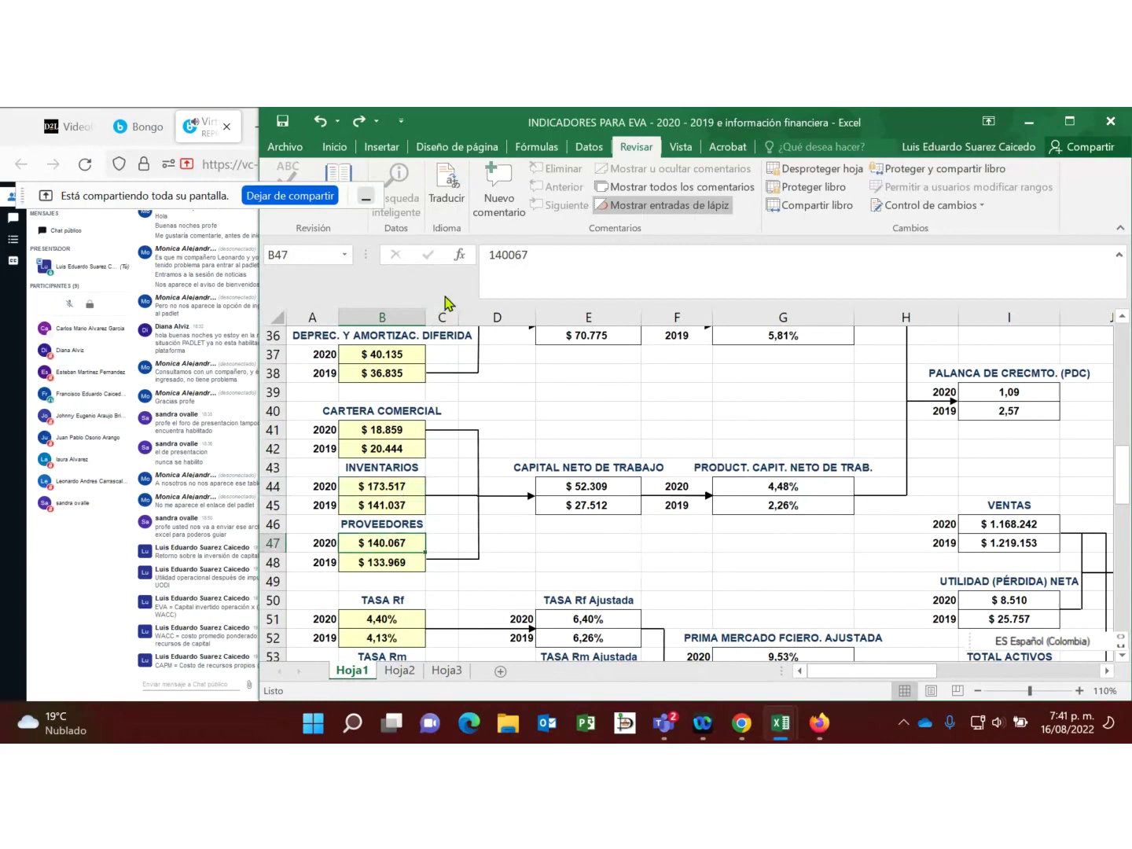
pyautogui.click(485, 255)
pyautogui.press('Delete')
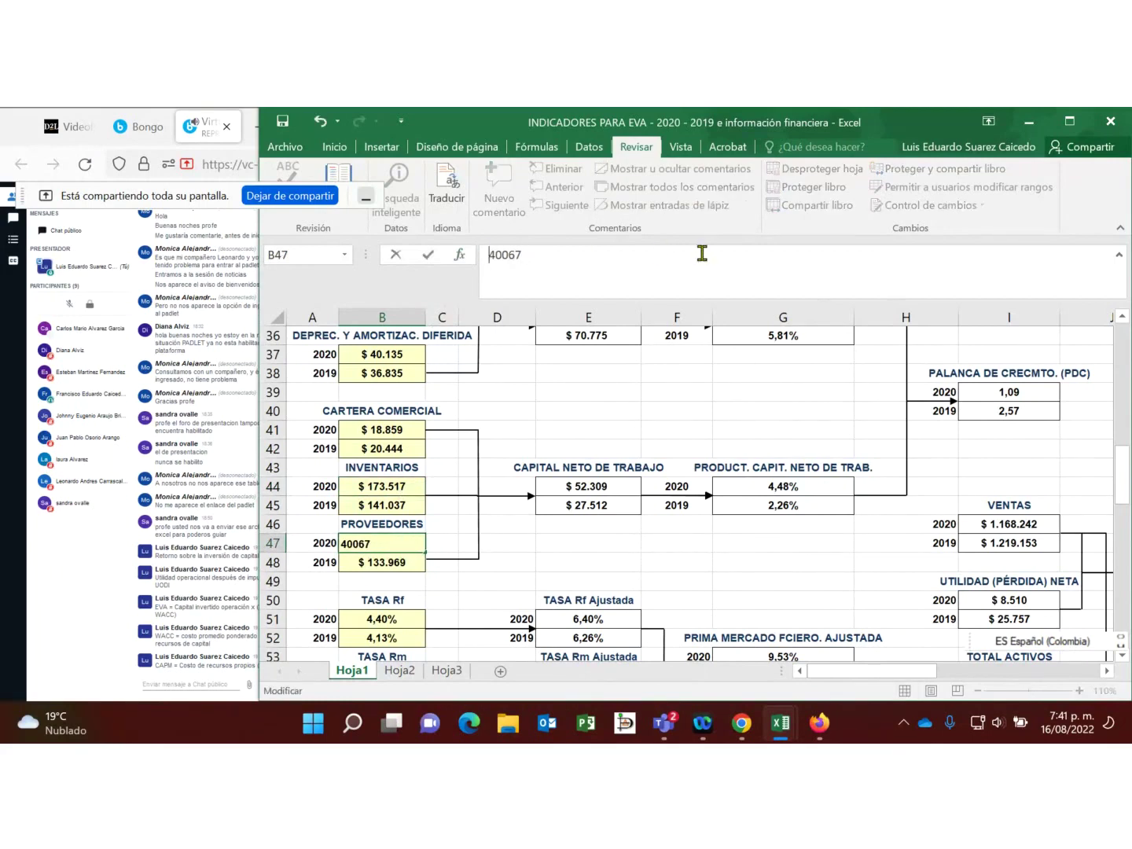
pyautogui.write('4')
pyautogui.press('Return')
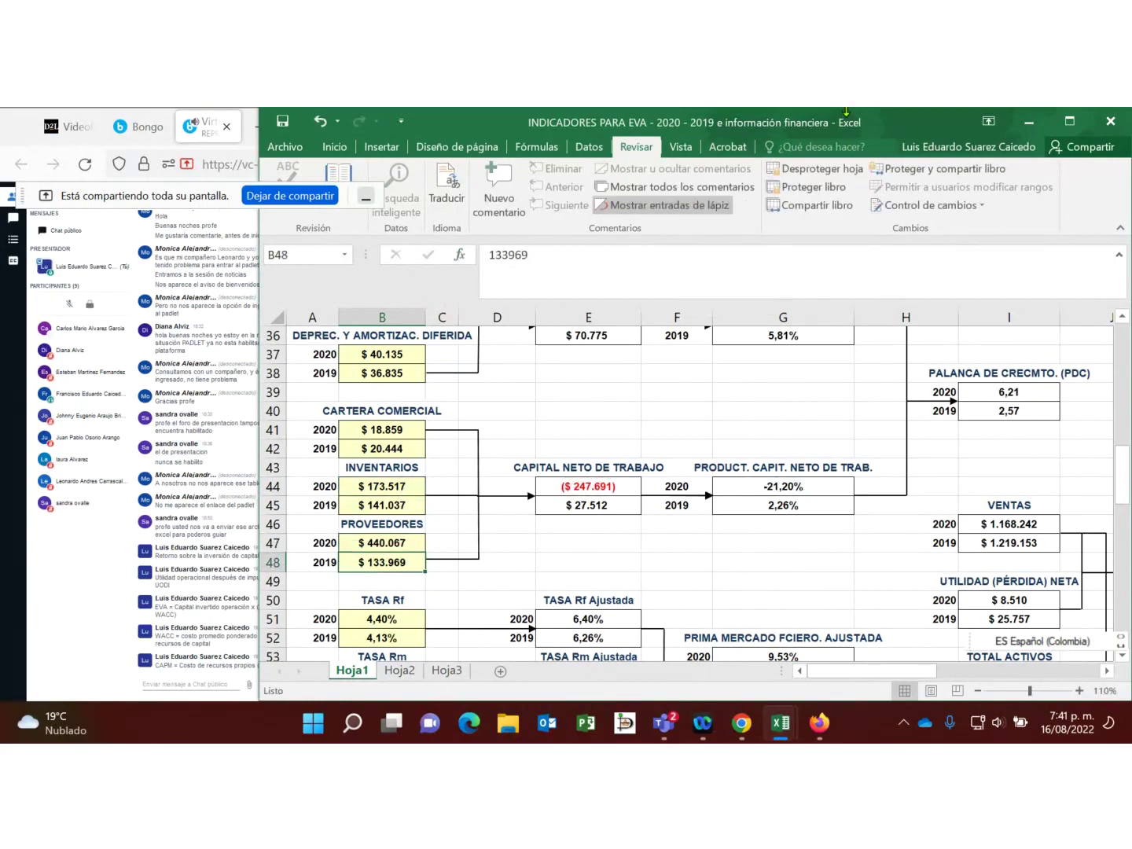
pyautogui.click(394, 543)
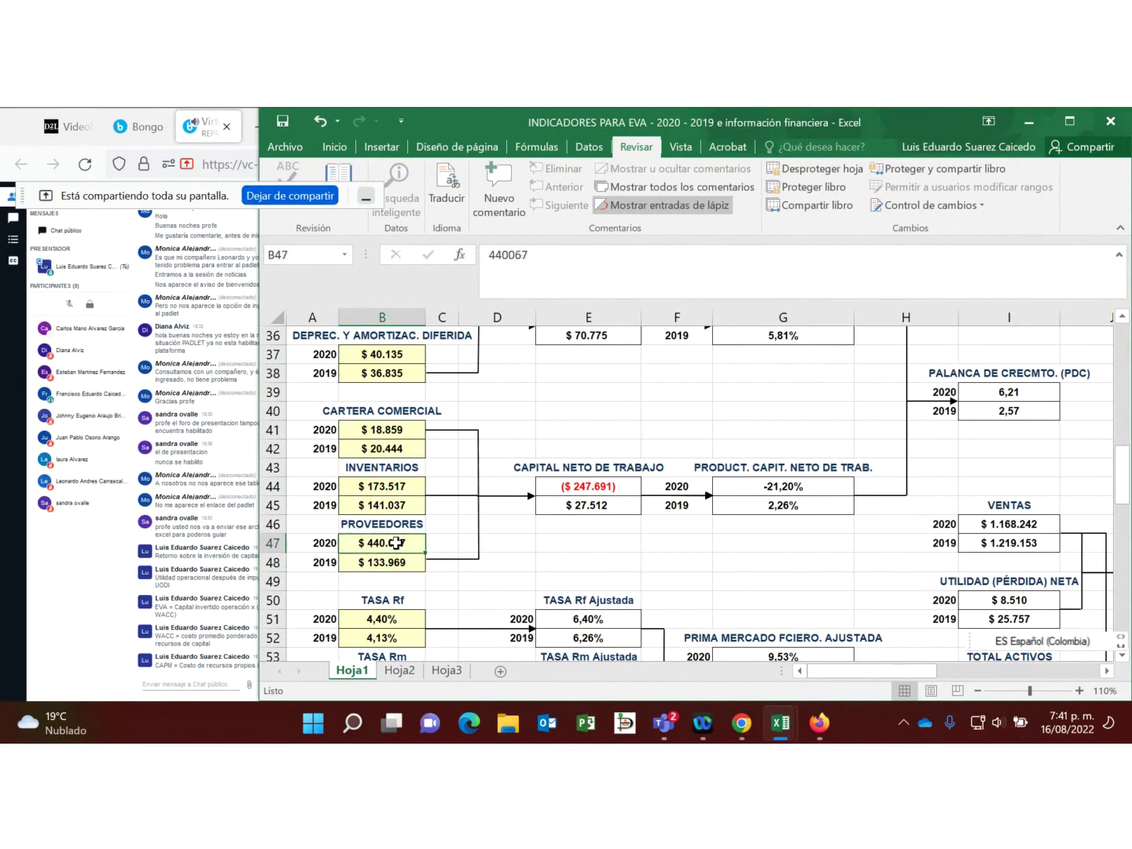
pyautogui.click(321, 120)
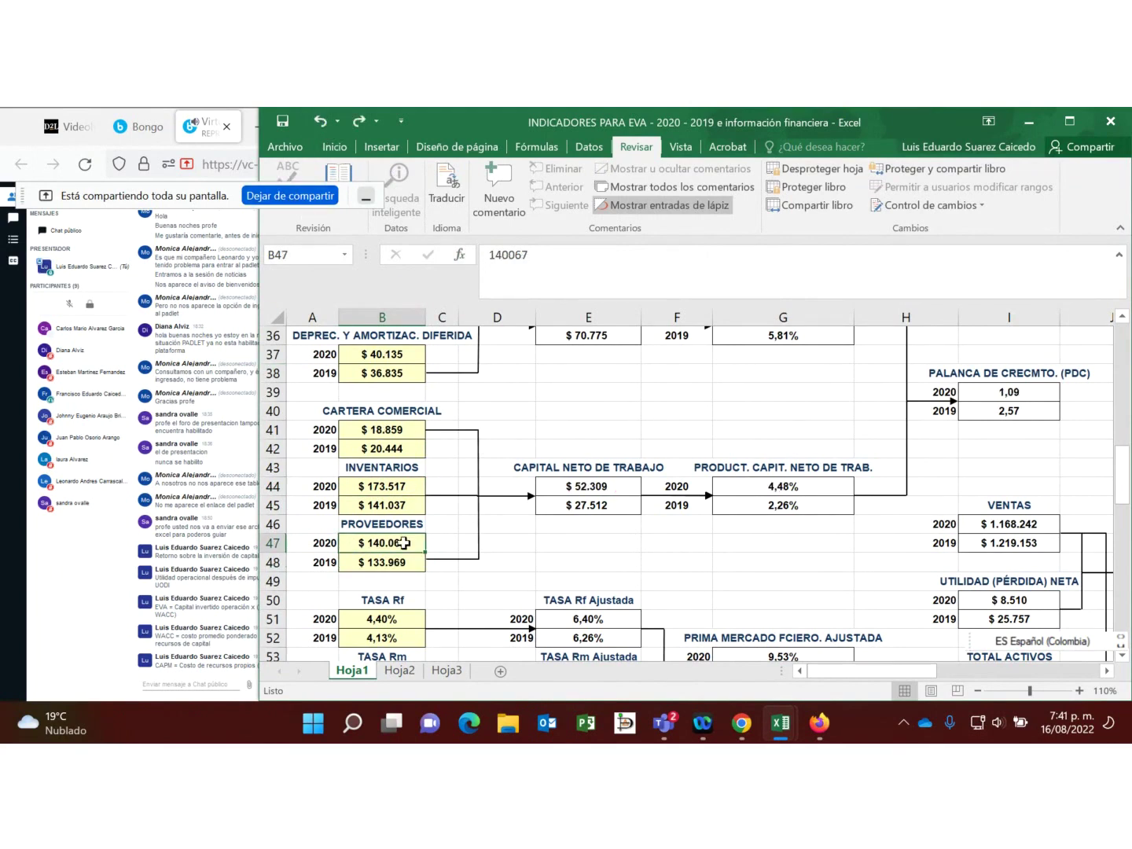
# Step: Set the 2020 PROVEEDORES amount in B47 to 340067
pyautogui.click(495, 255)
pyautogui.press('BackSpace')
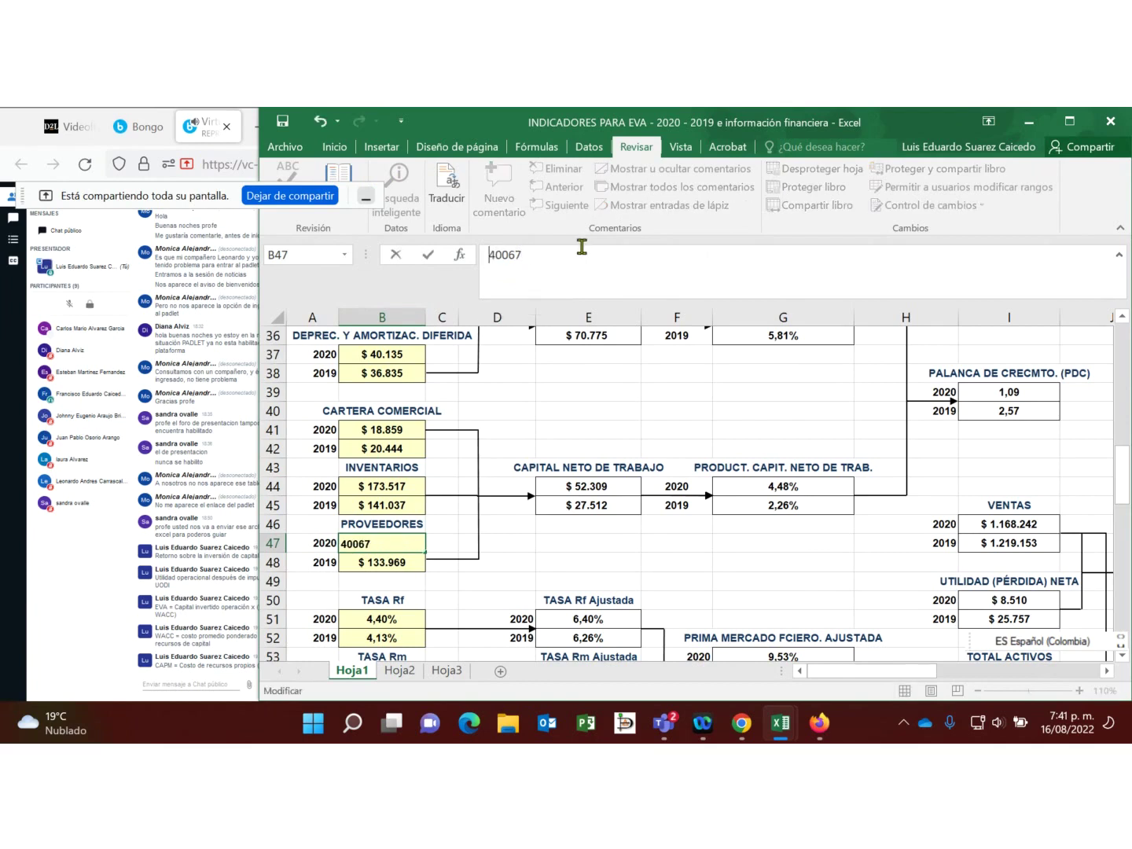
pyautogui.write('3')
pyautogui.press('Return')
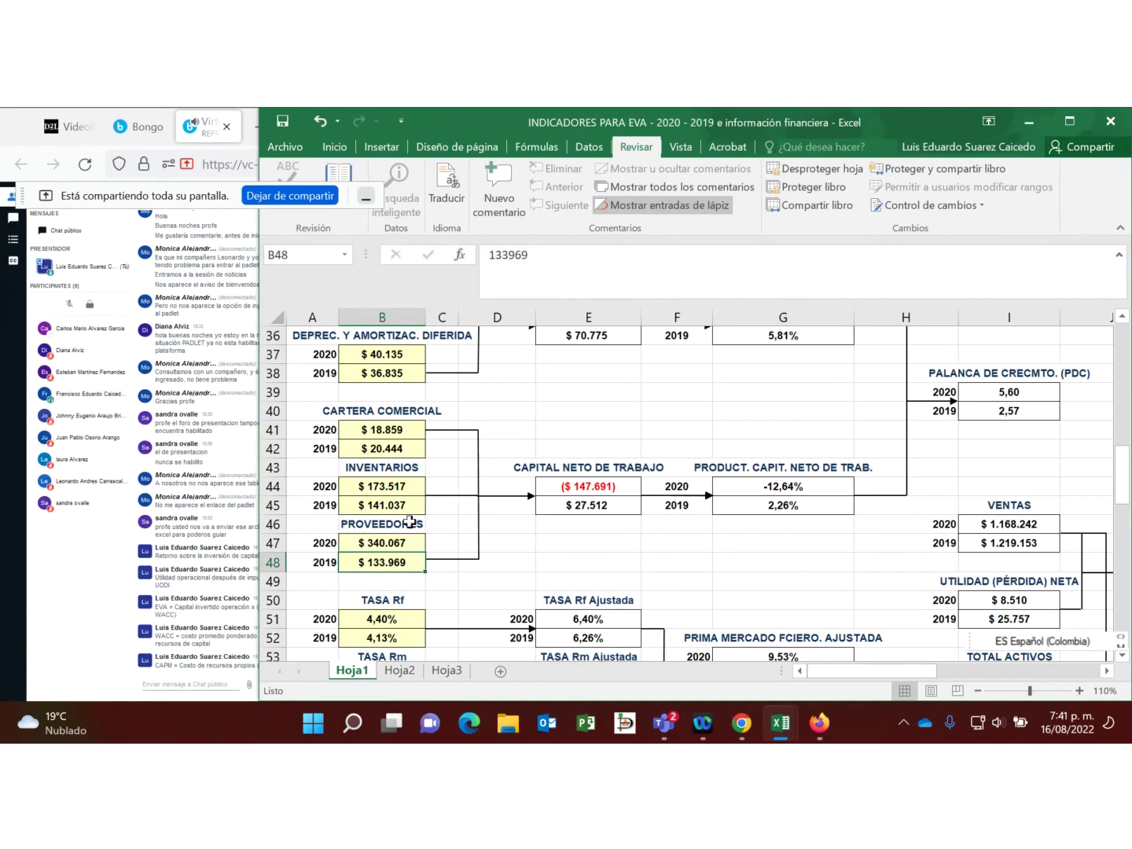
# Step: Set the 2020 PROVEEDORES amount in B47 to 240067
pyautogui.click(378, 539)
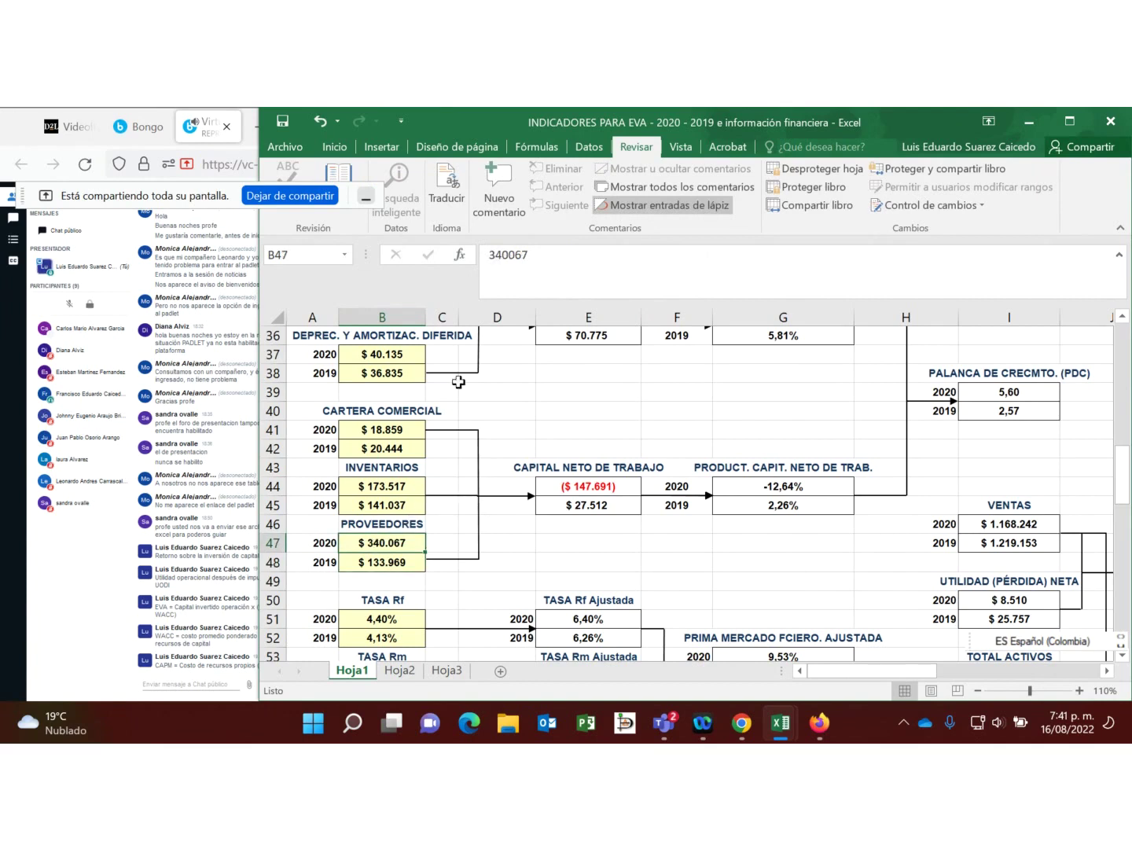
pyautogui.click(496, 256)
pyautogui.press('BackSpace')
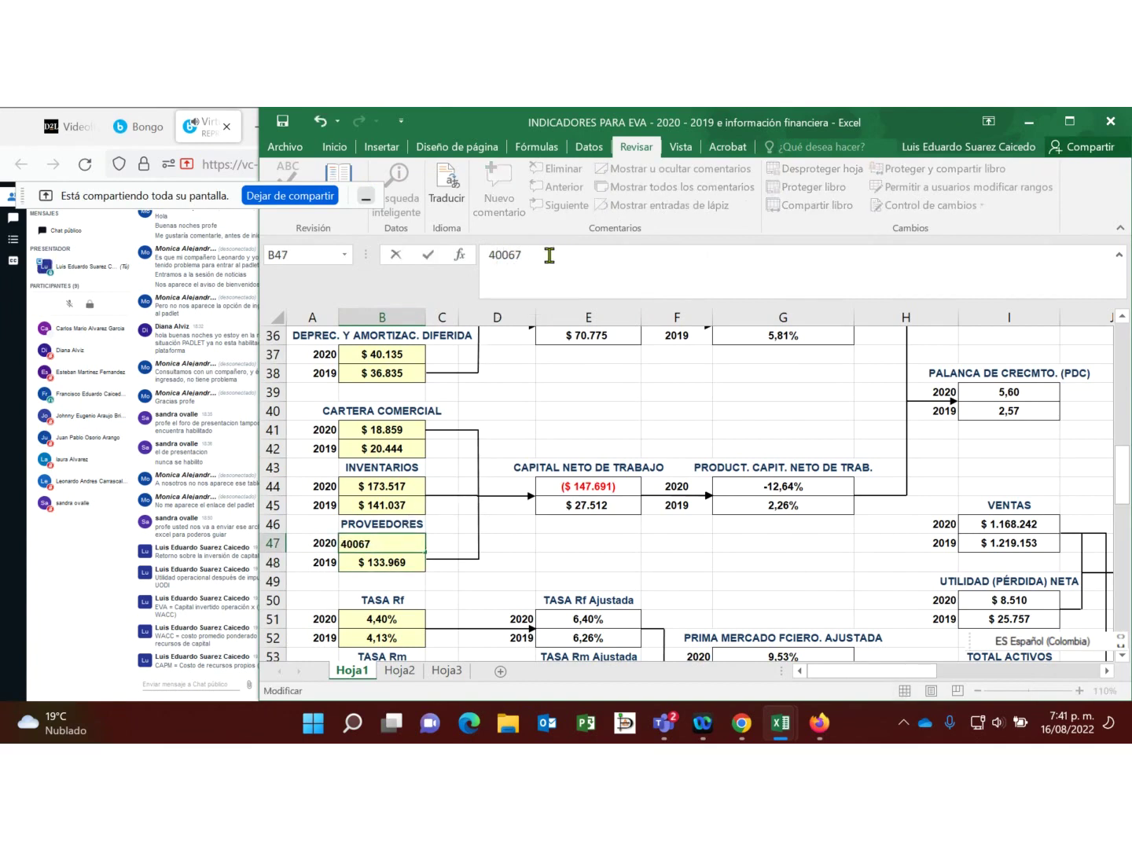
pyautogui.write('2')
pyautogui.press('Return')
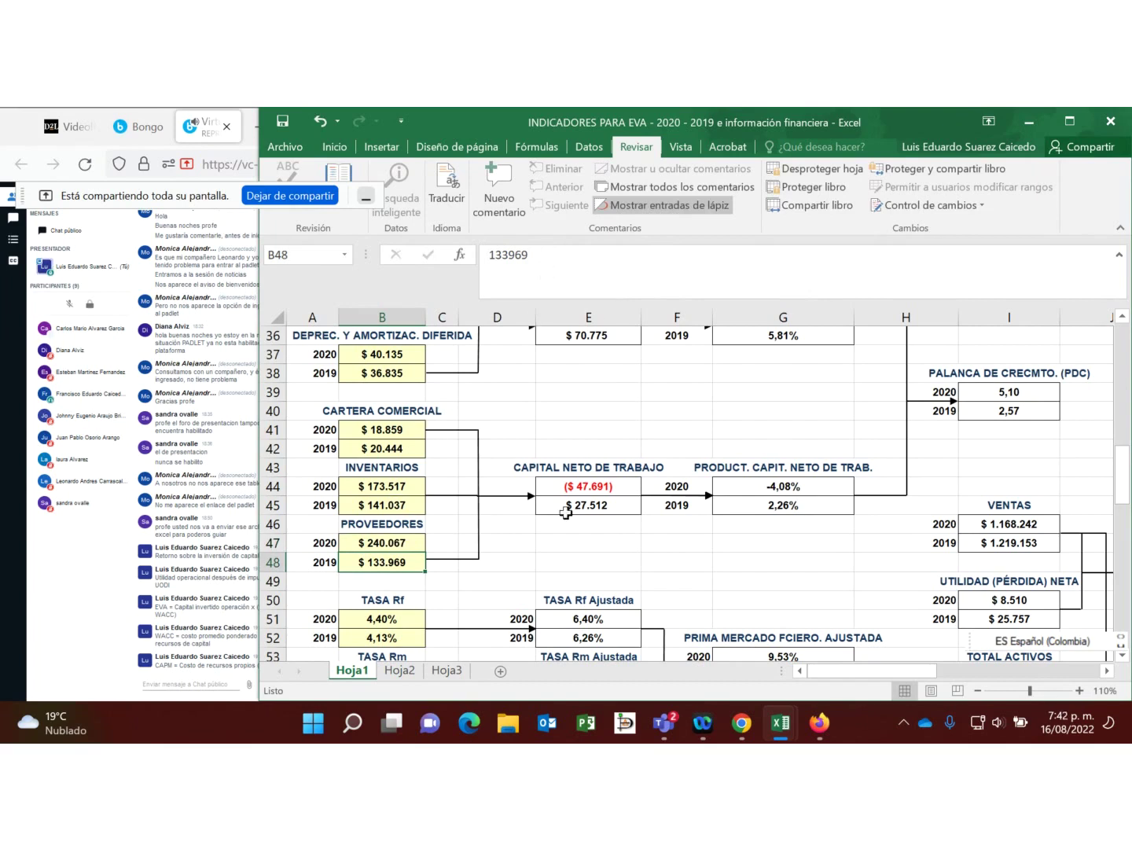
# Step: Follow the effect of the 2020 CAPITAL NETO DE TRABAJO in E44 on EVA (MÉT. 1) con Depr. in O82
pyautogui.click(606, 487)
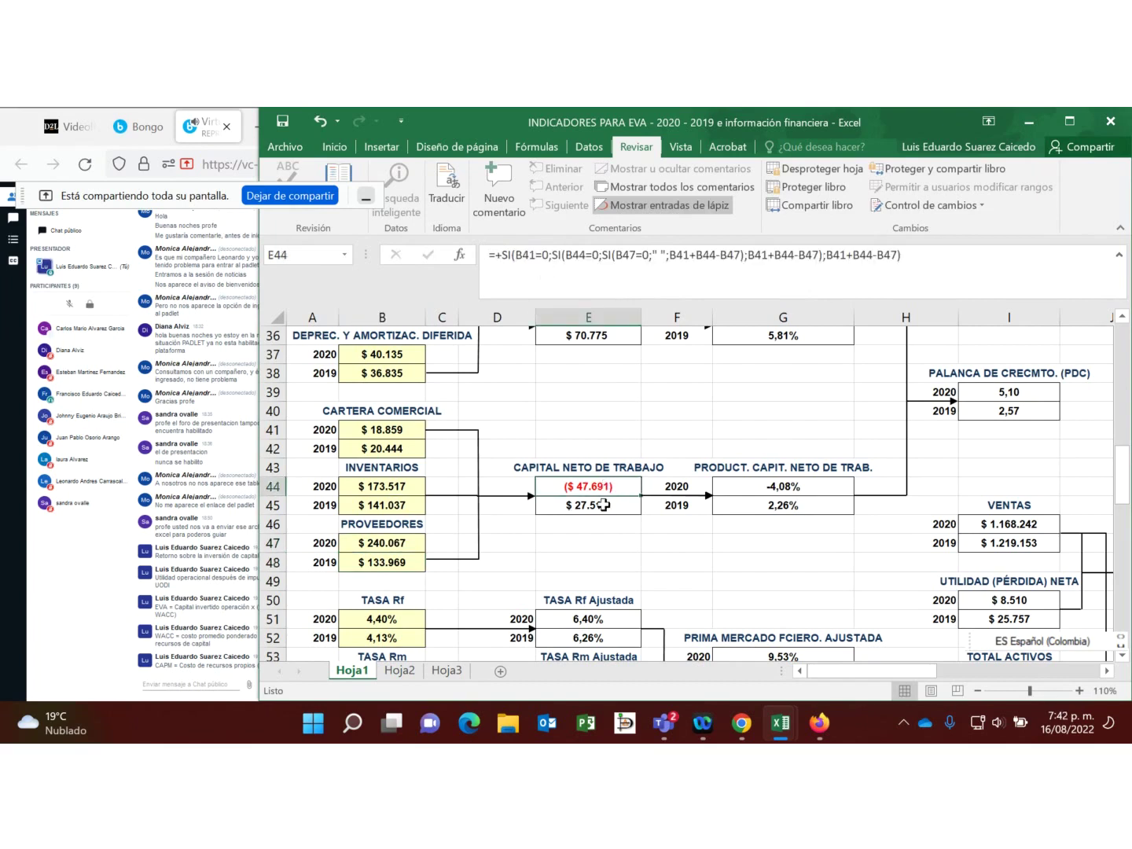
pyautogui.moveTo(855, 672); pyautogui.dragTo(1018, 673)
pyautogui.scroll(-8, 889, 586)
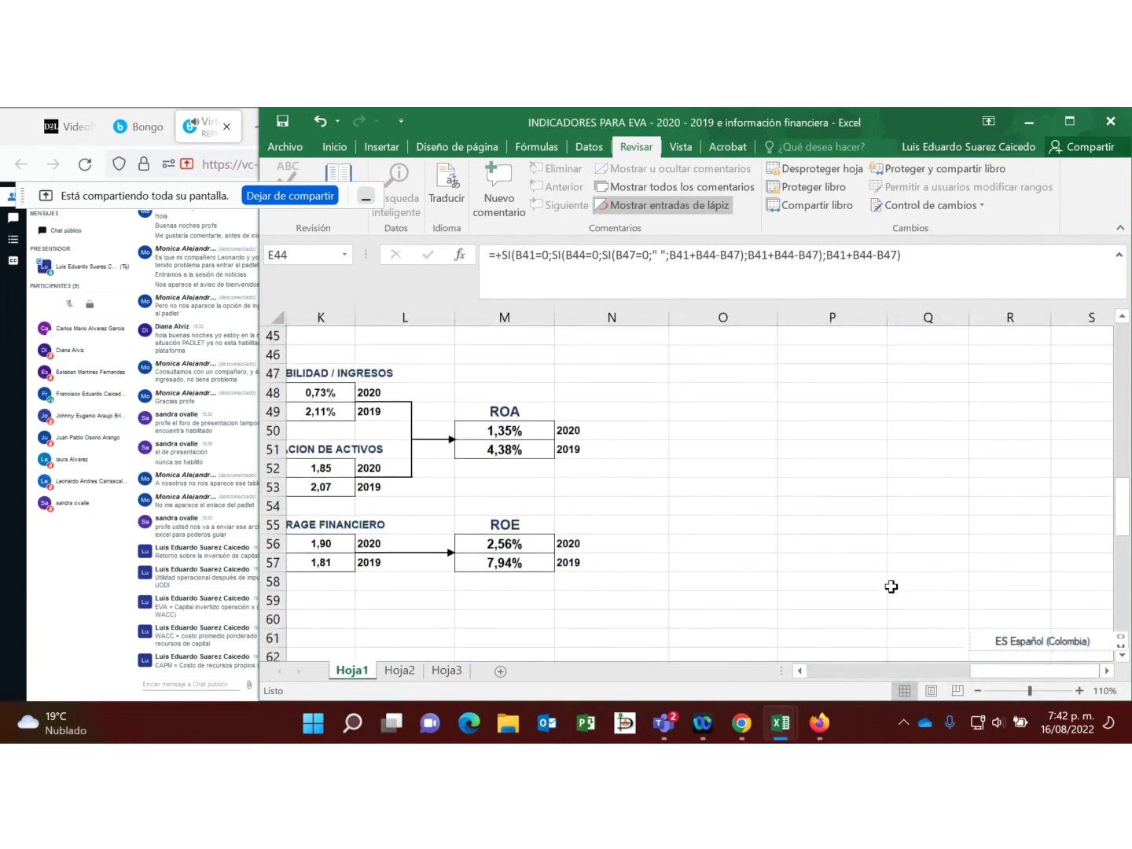
pyautogui.scroll(-4, 891, 586)
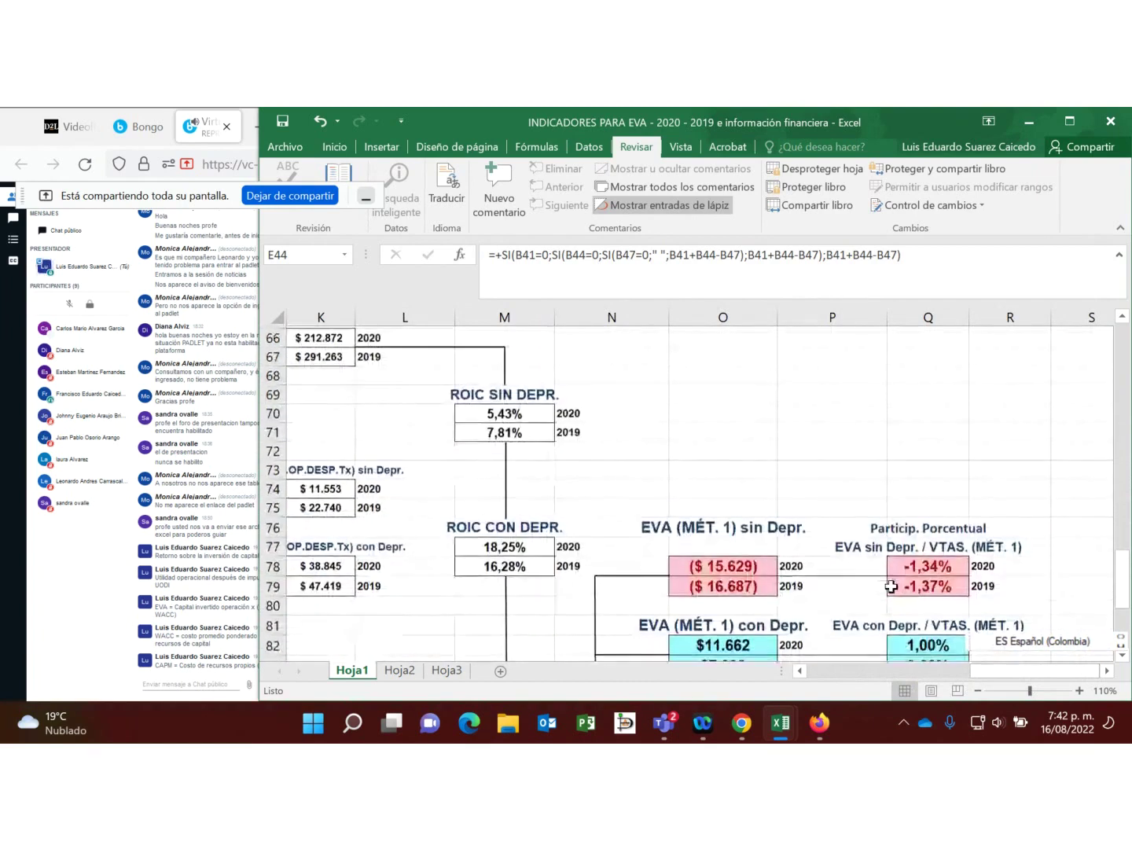
pyautogui.click(719, 527)
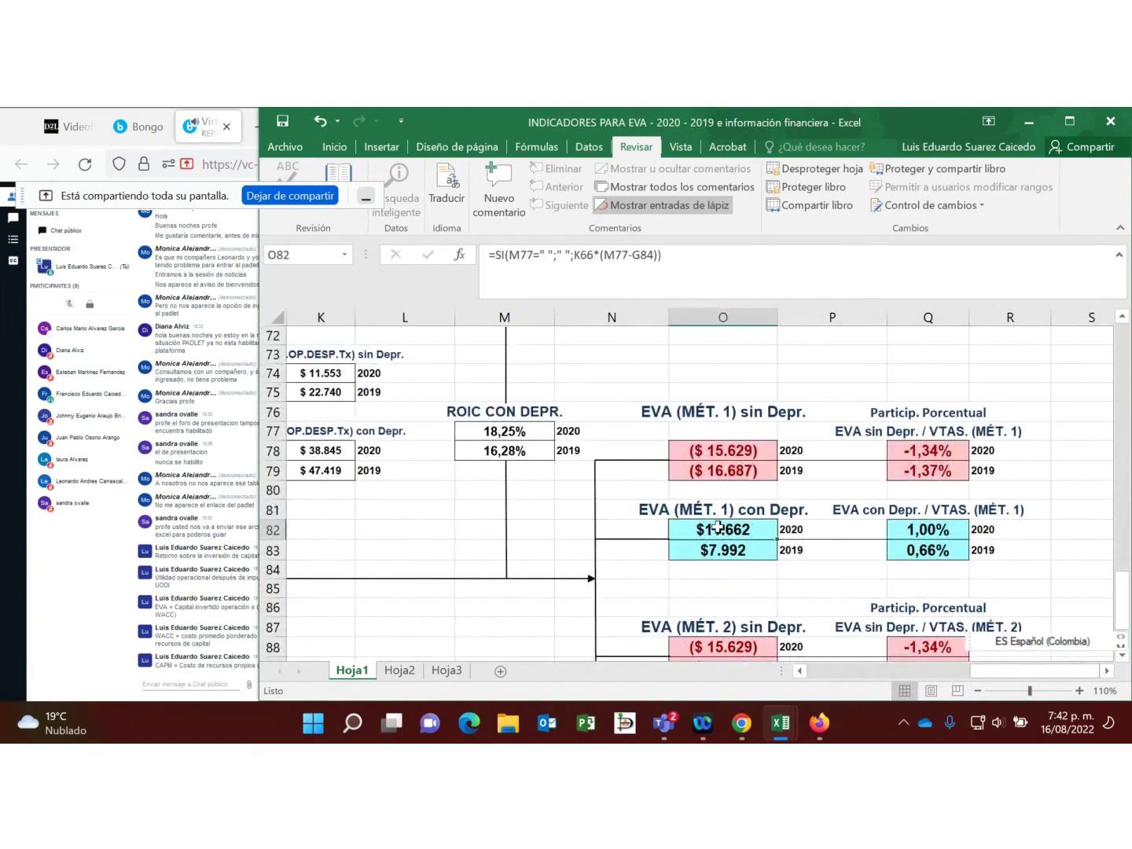
# Step: Compare EVA (MÉT. 1) con Depr. for 2019 in O83 with 2020 in O82 and with the 2019 sales percentage in Q83
pyautogui.click(729, 549)
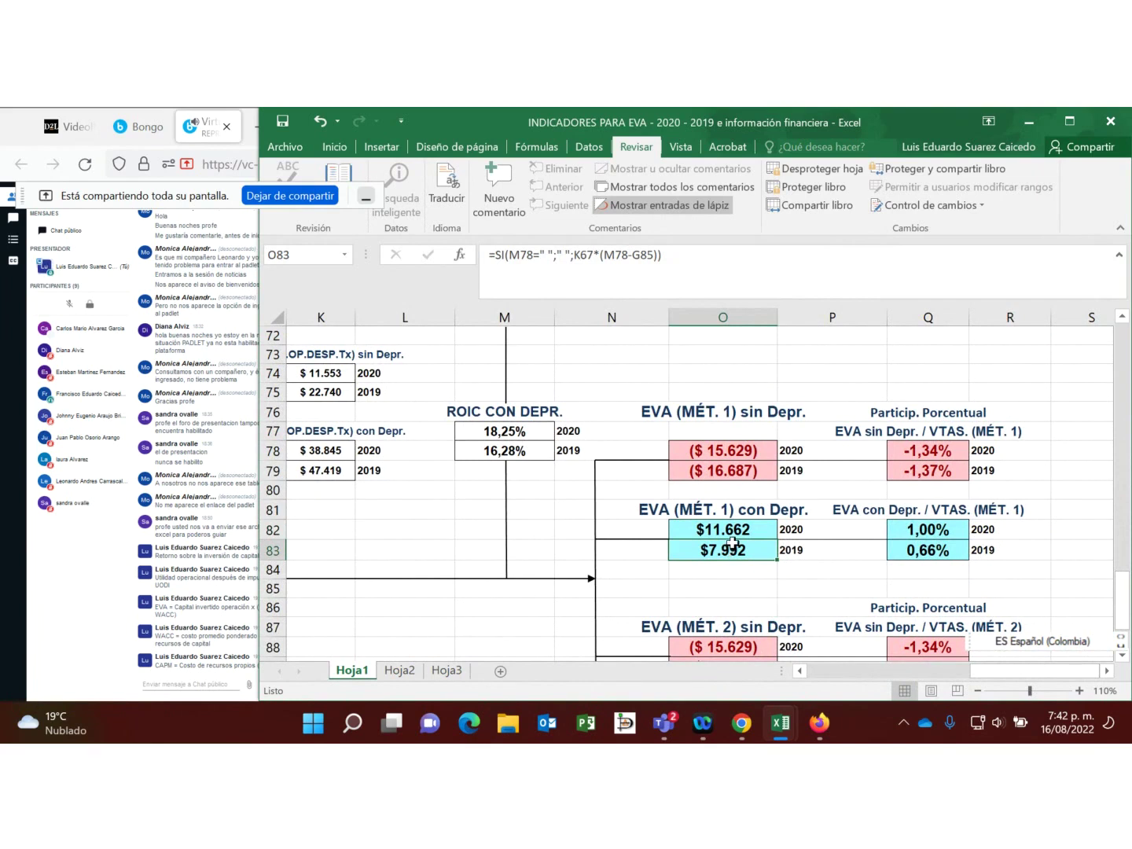
pyautogui.click(739, 529)
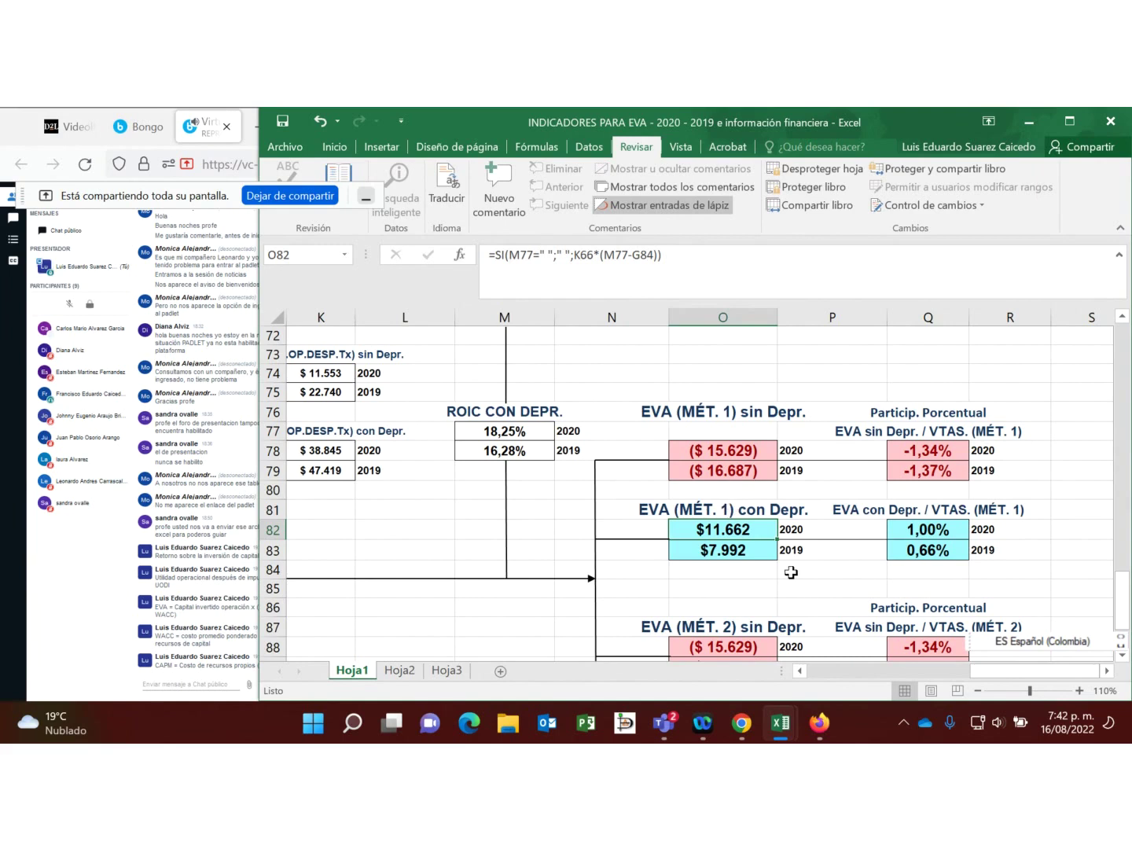
pyautogui.click(732, 555)
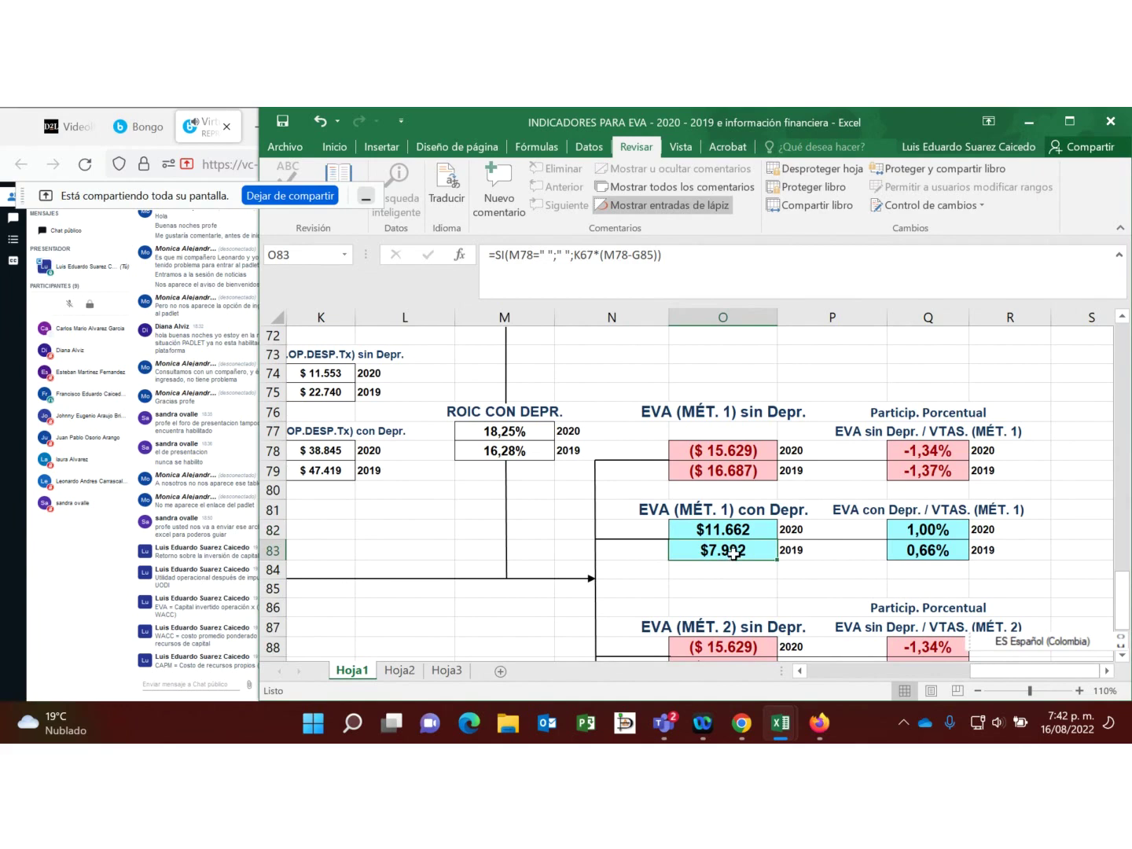
pyautogui.click(735, 527)
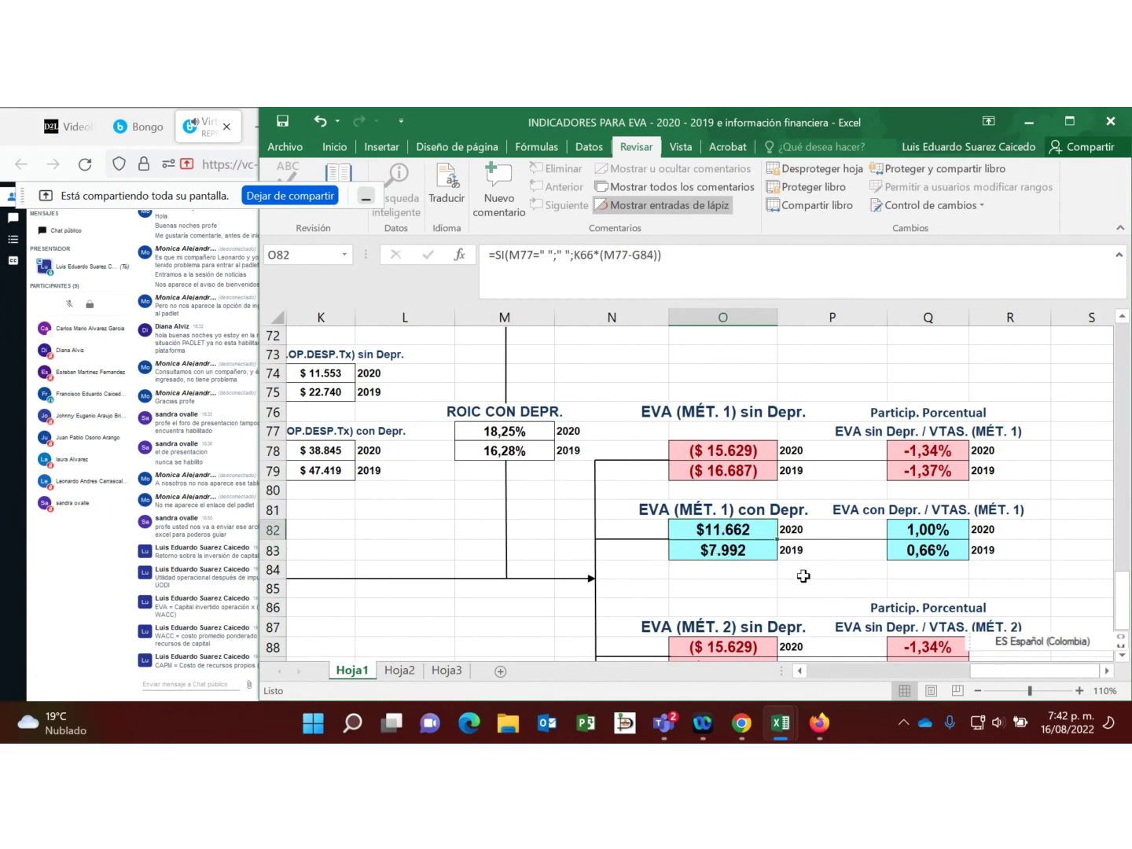
pyautogui.click(942, 549)
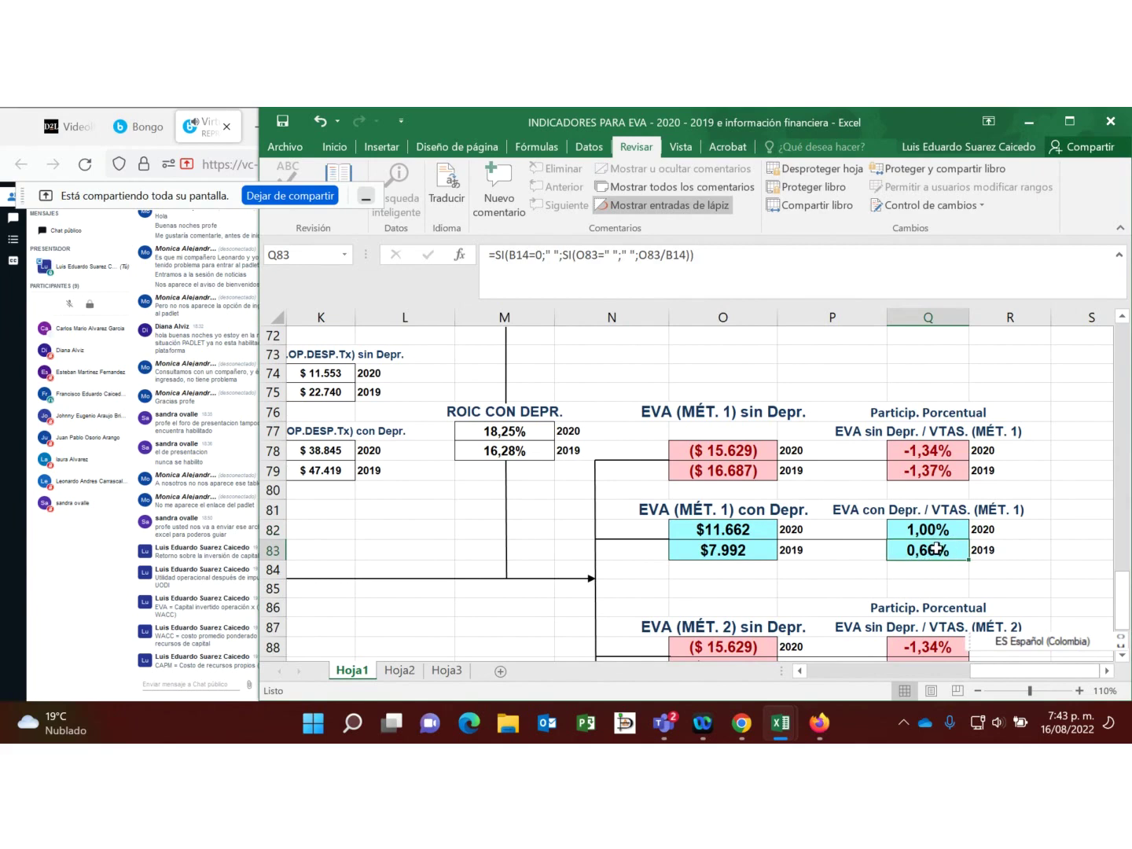
pyautogui.click(730, 548)
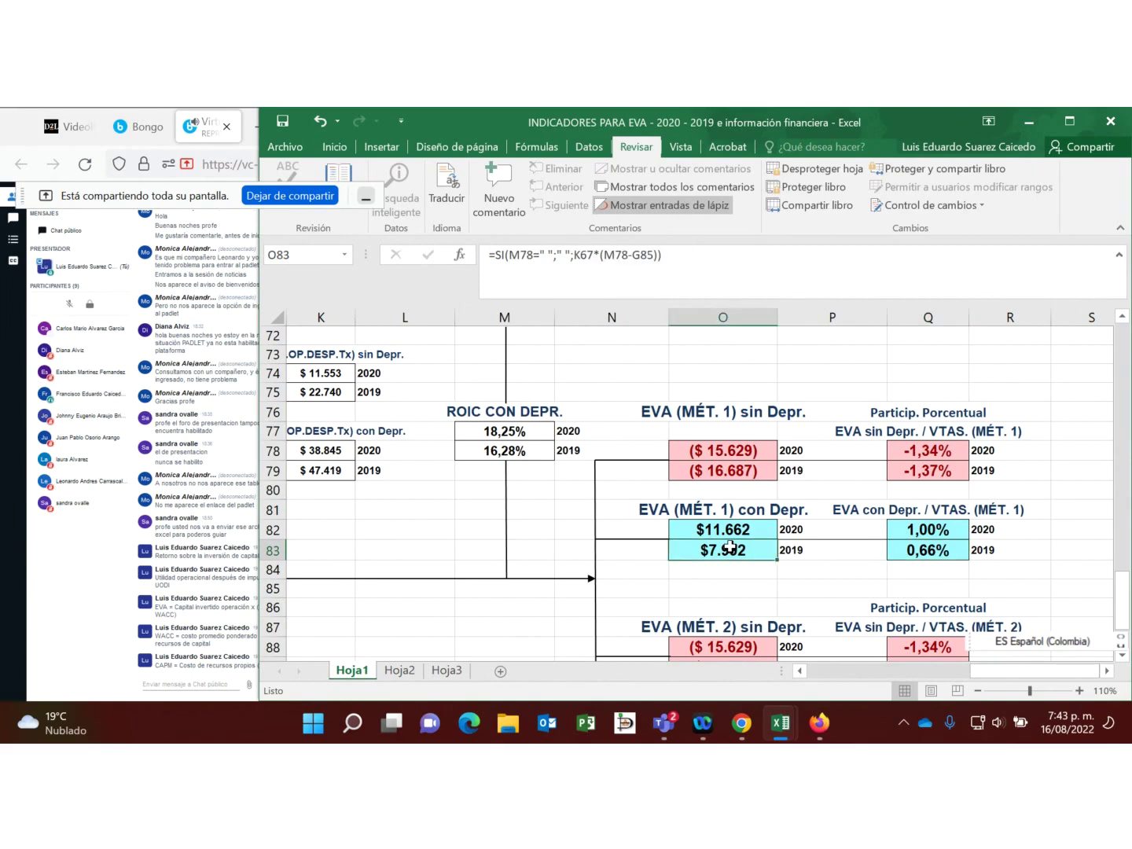
# Step: Compare EVA con Depr. / VTAS. (MÉT. 1) for 2020 in Q82 with 2019 in Q83 and the 2020 EVA in O82
pyautogui.click(925, 560)
pyautogui.click(930, 530)
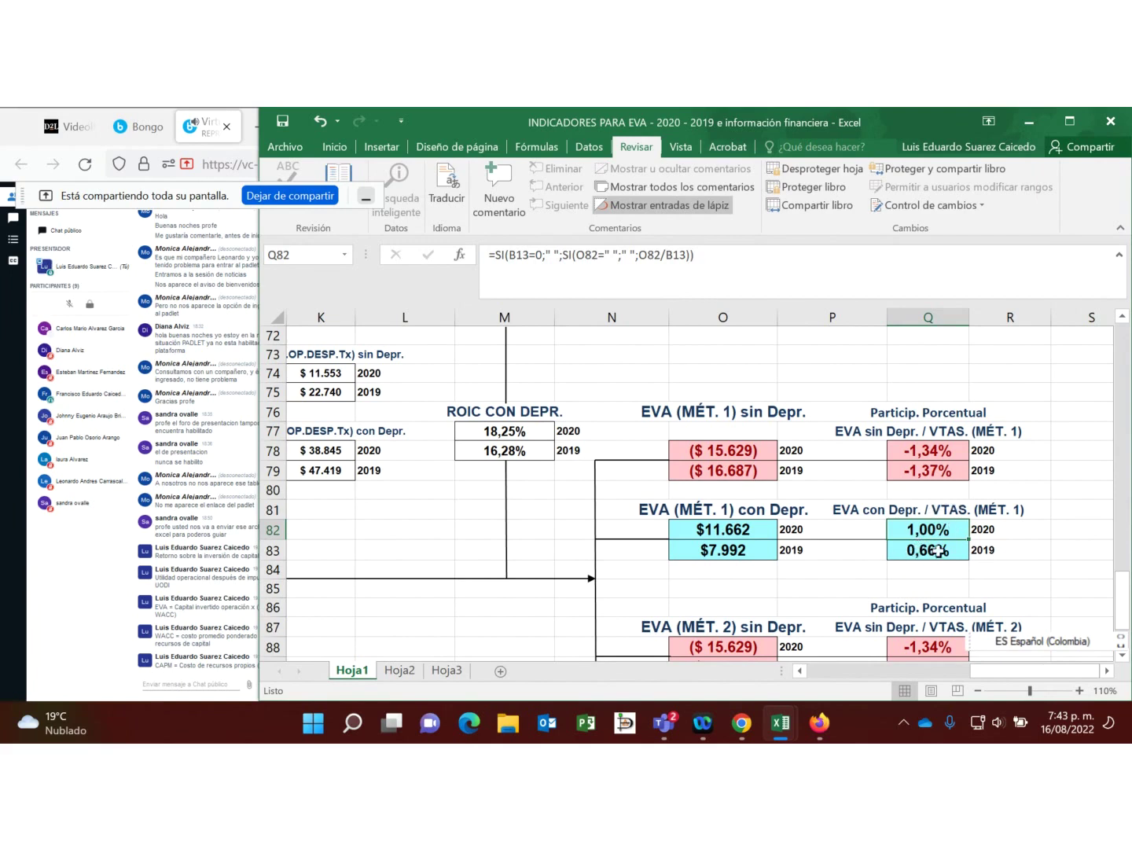
pyautogui.click(929, 570)
pyautogui.click(930, 521)
pyautogui.click(754, 538)
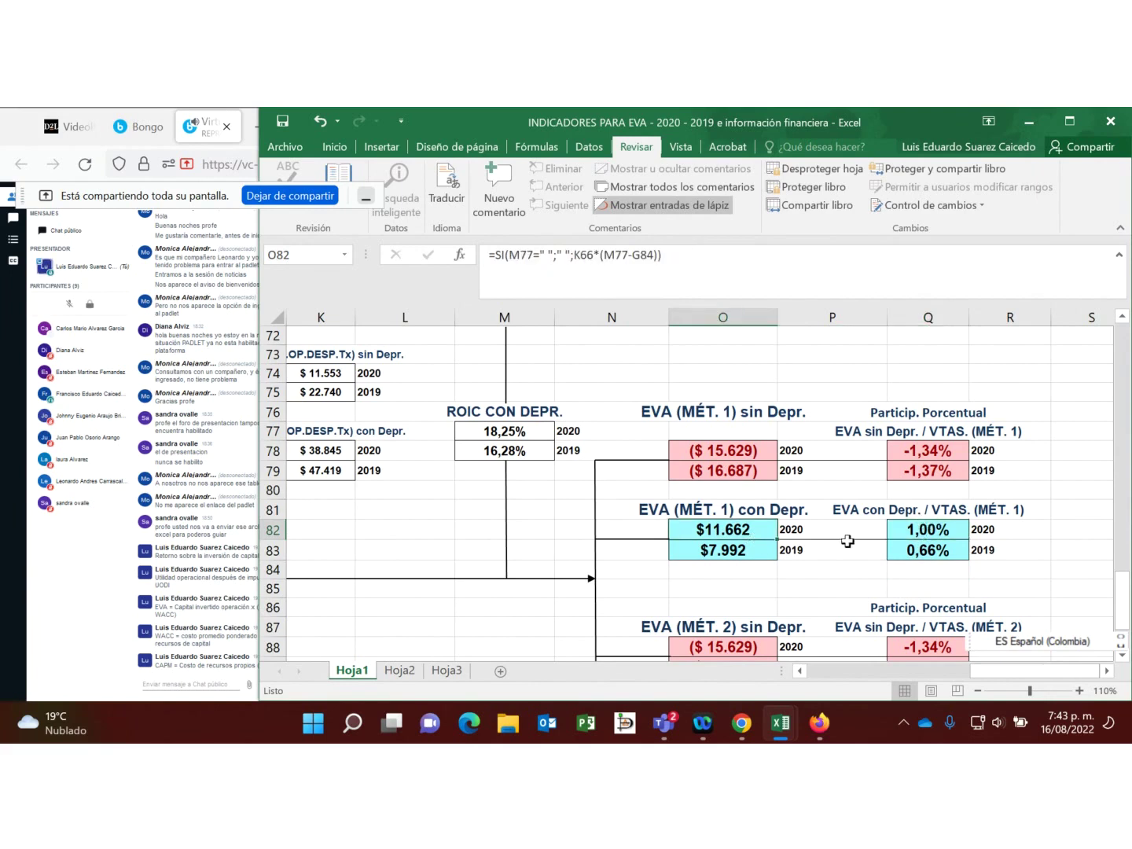
pyautogui.click(917, 534)
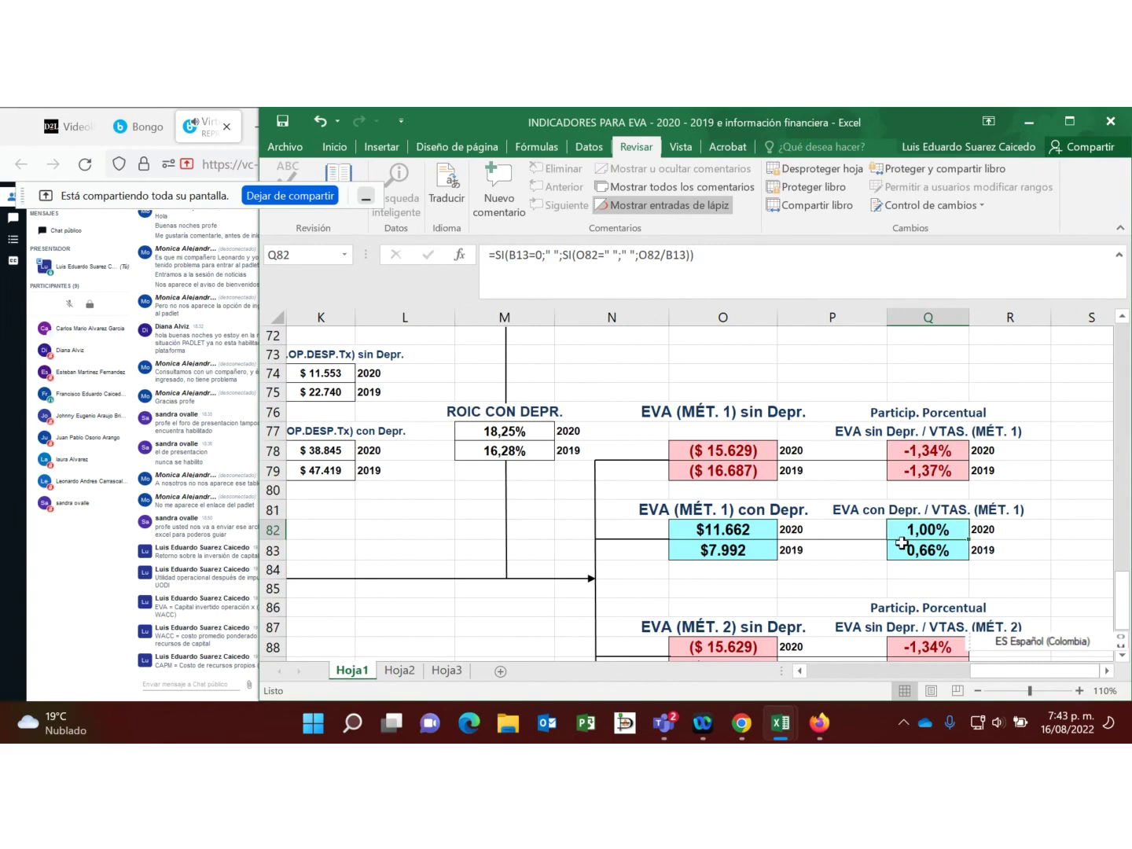
pyautogui.click(733, 528)
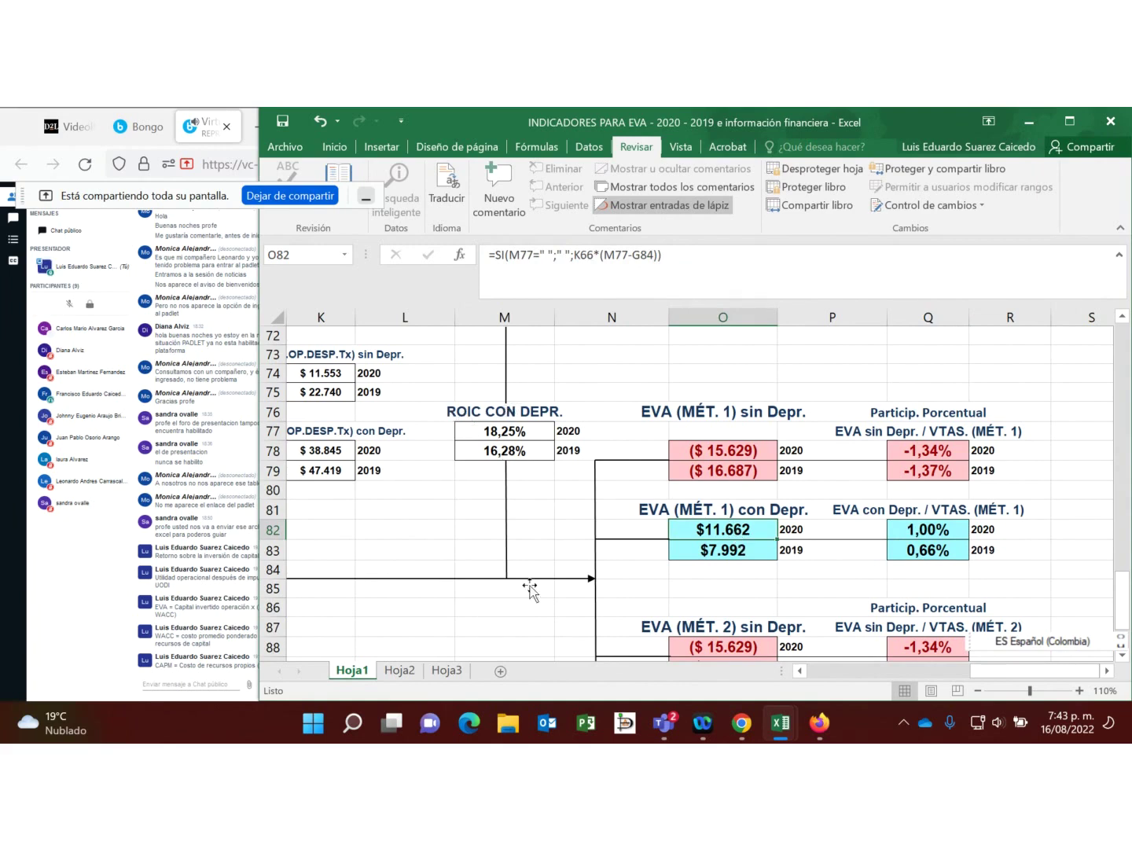
# Step: Check the 2020 TASA WACC formula in G84, and set the 2020 DEUDA FINANCIERA formula in B69 to =241988+97046
pyautogui.moveTo(1025, 677); pyautogui.dragTo(849, 678)
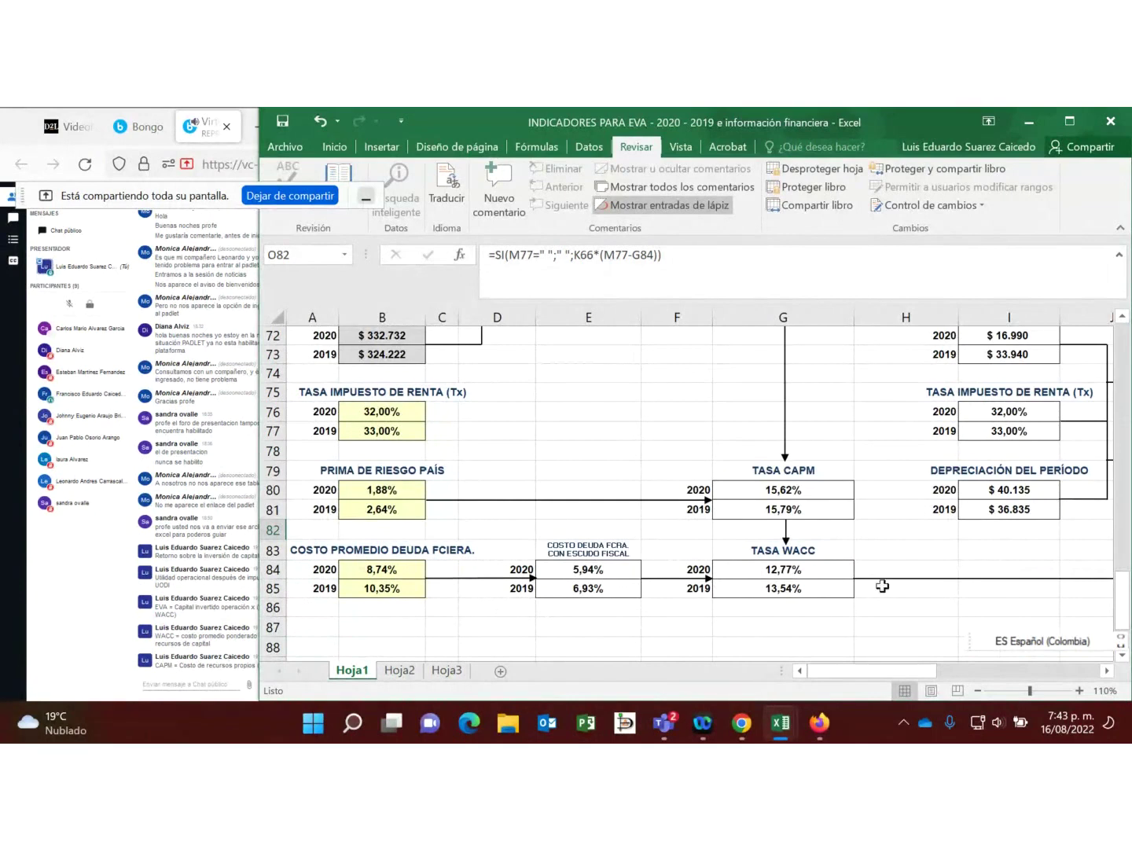
pyautogui.click(795, 575)
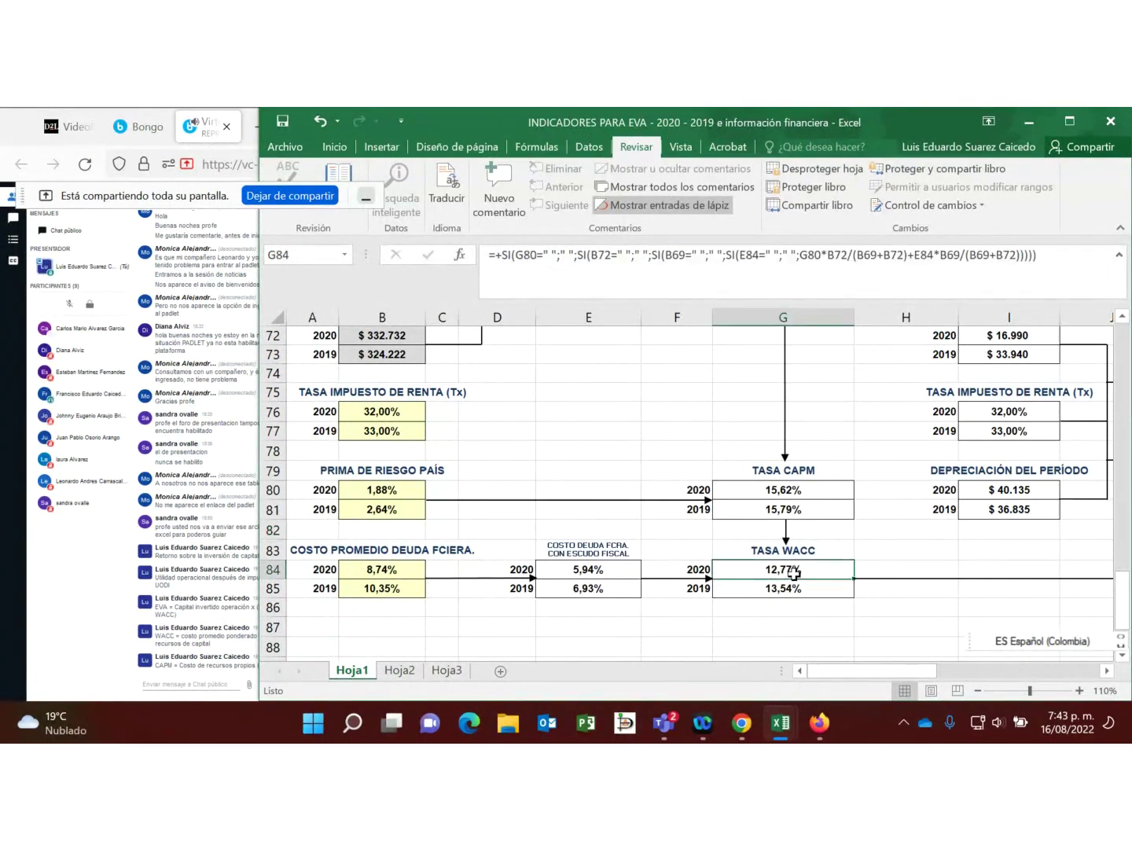
pyautogui.scroll(1, 794, 574)
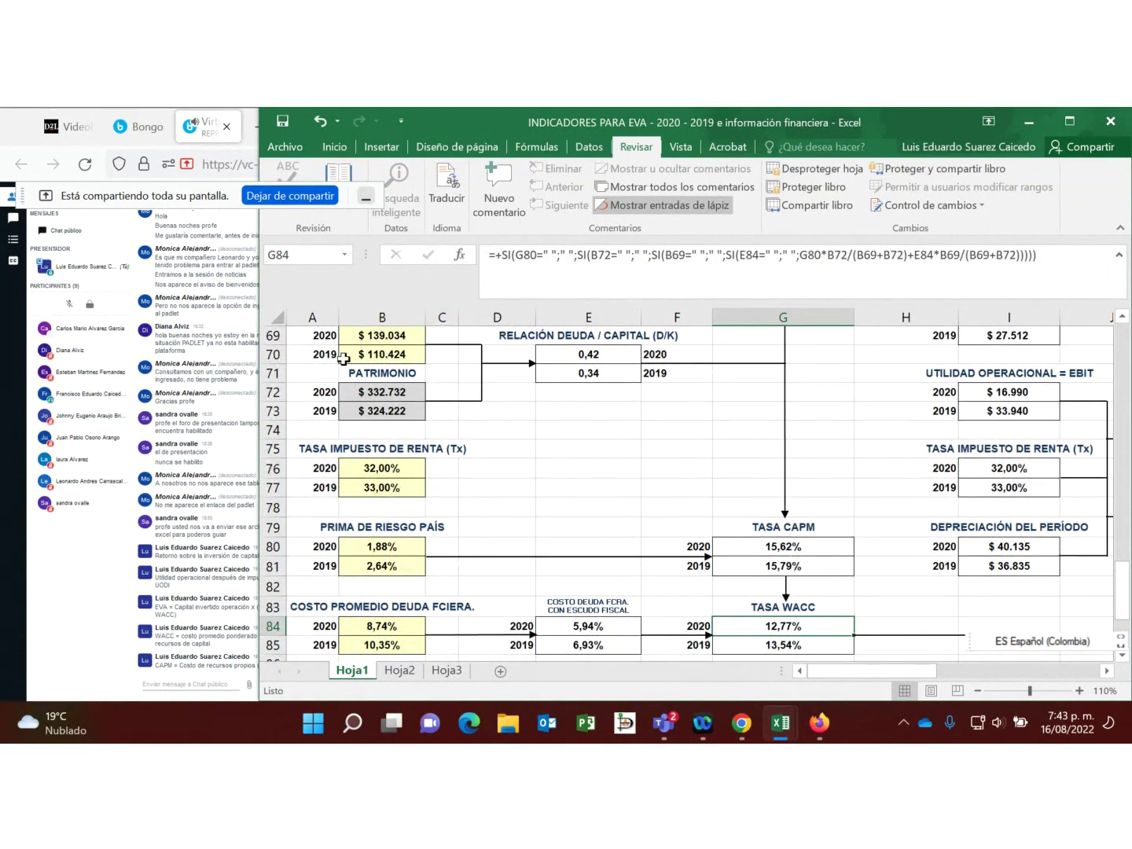
pyautogui.scroll(1, 371, 380)
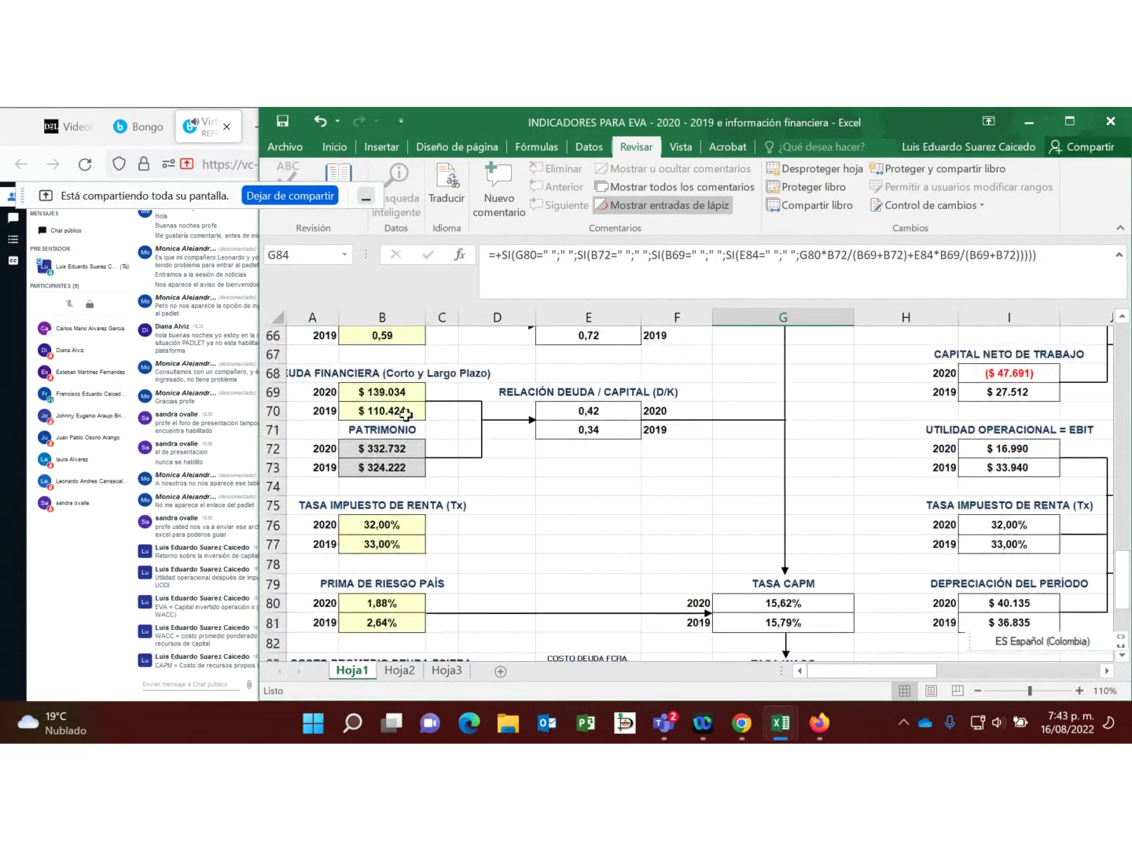
pyautogui.click(383, 393)
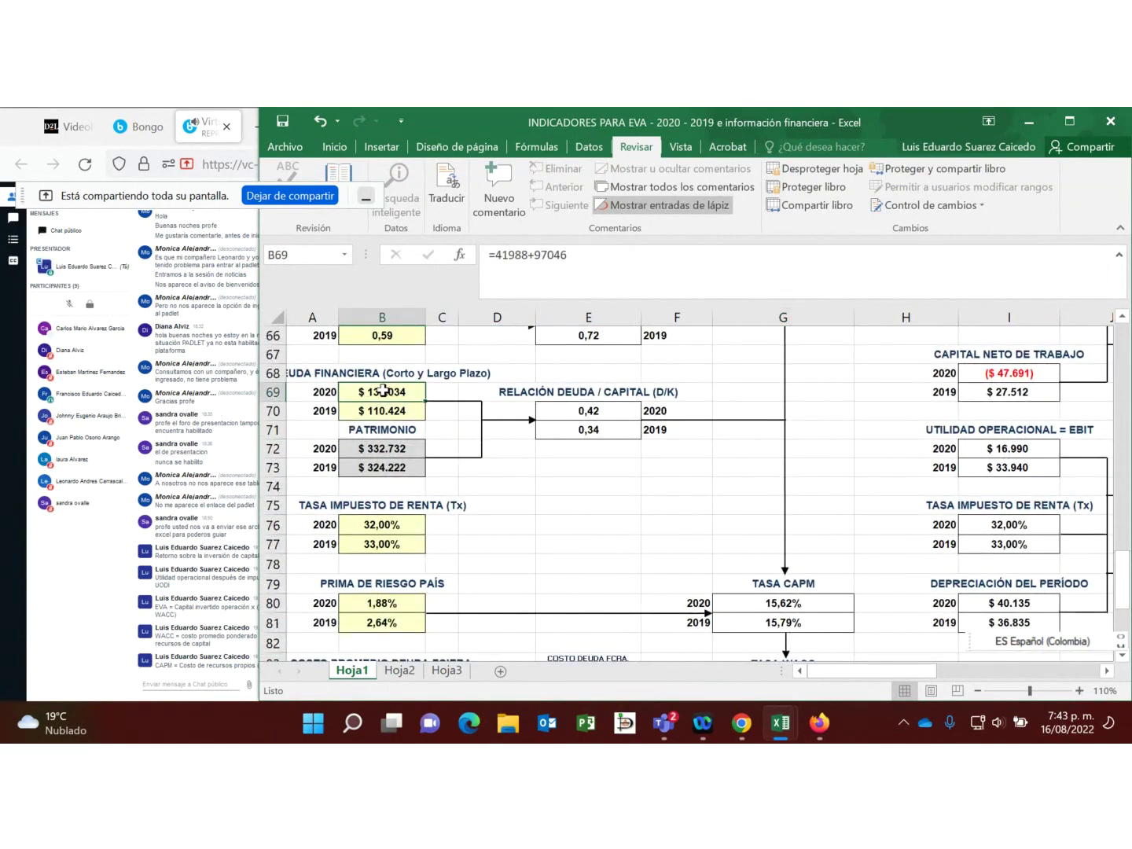
pyautogui.click(495, 256)
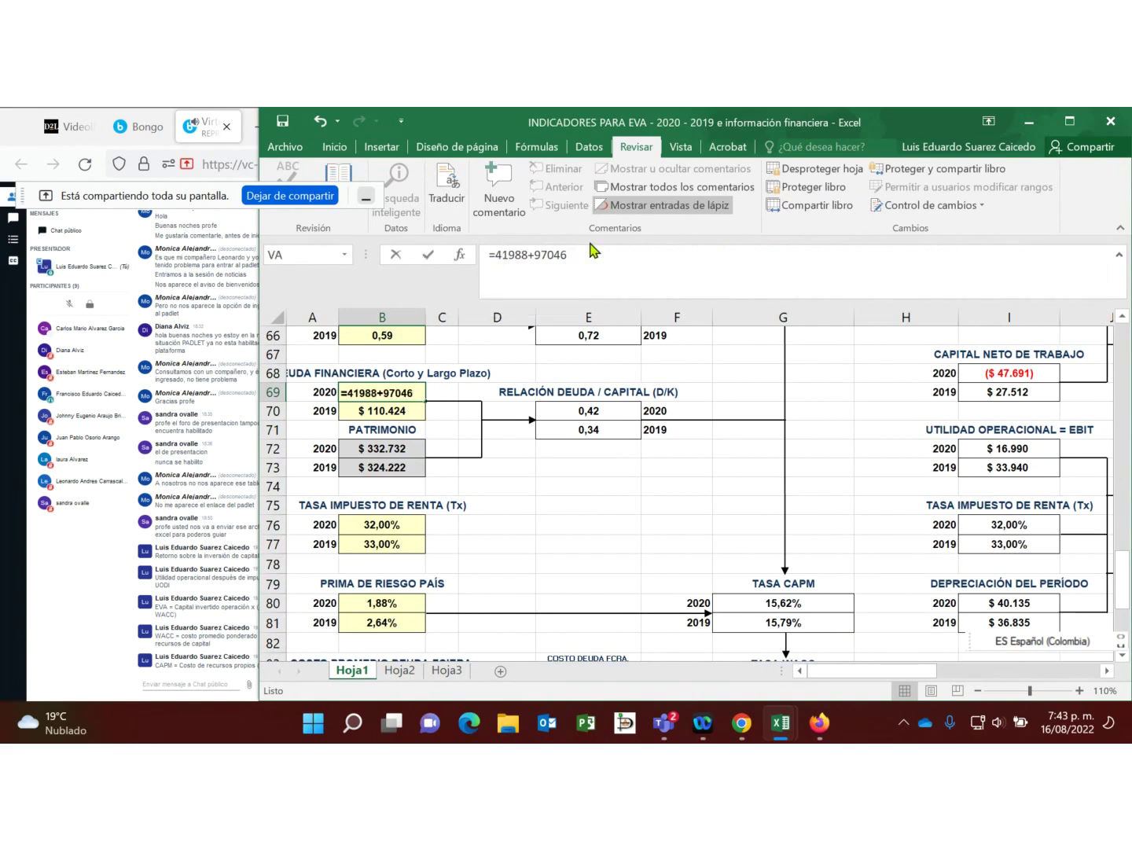
pyautogui.write('2')
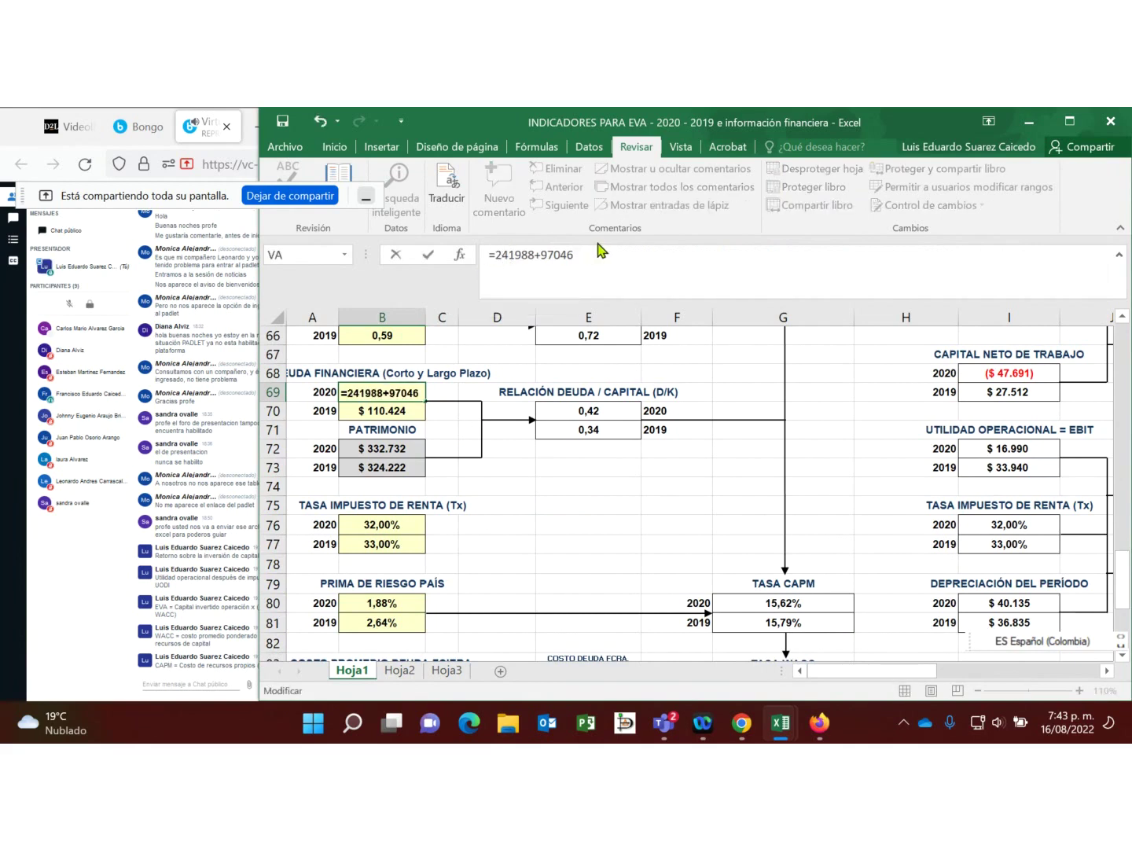
pyautogui.press('Return')
# Step: Follow the effect of the 2020 debt on TASA WACC in G84, EVA (MÉT. 1) con Depr. in O82 and its sales percentage in Q82
pyautogui.scroll(-3, 711, 446)
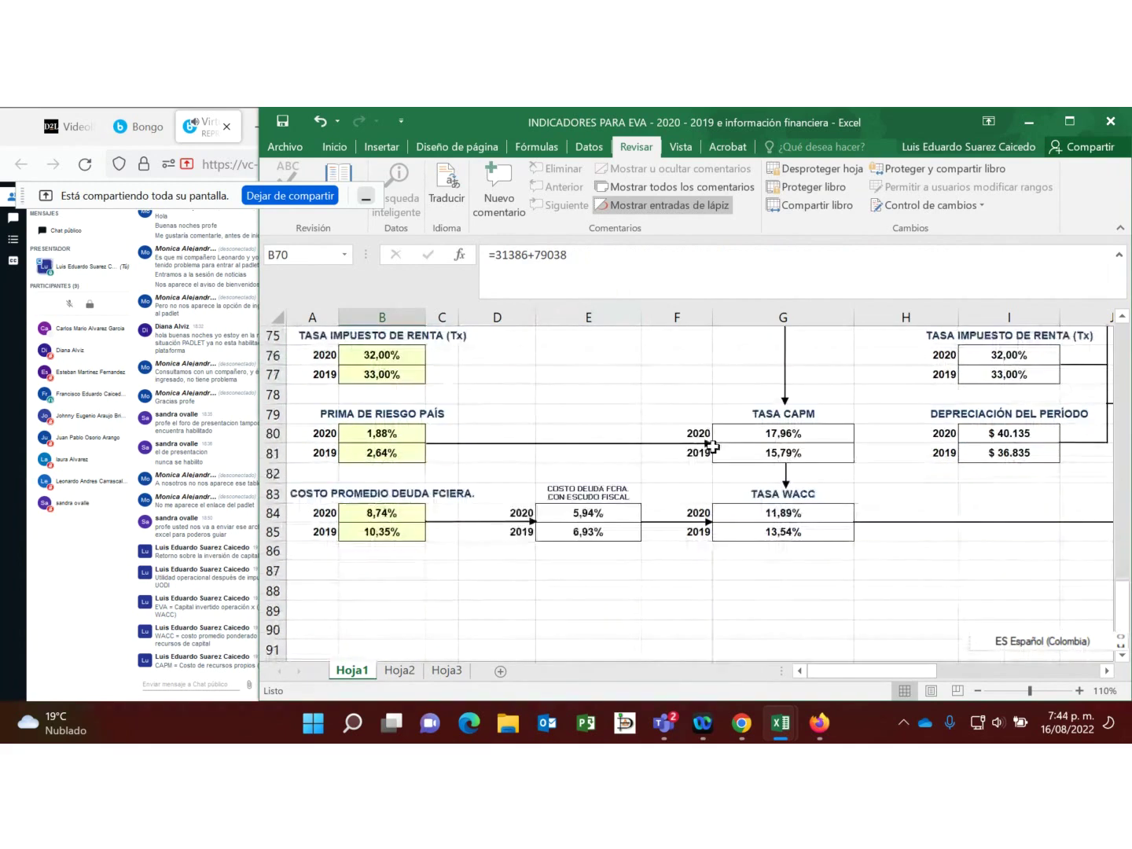
pyautogui.click(799, 518)
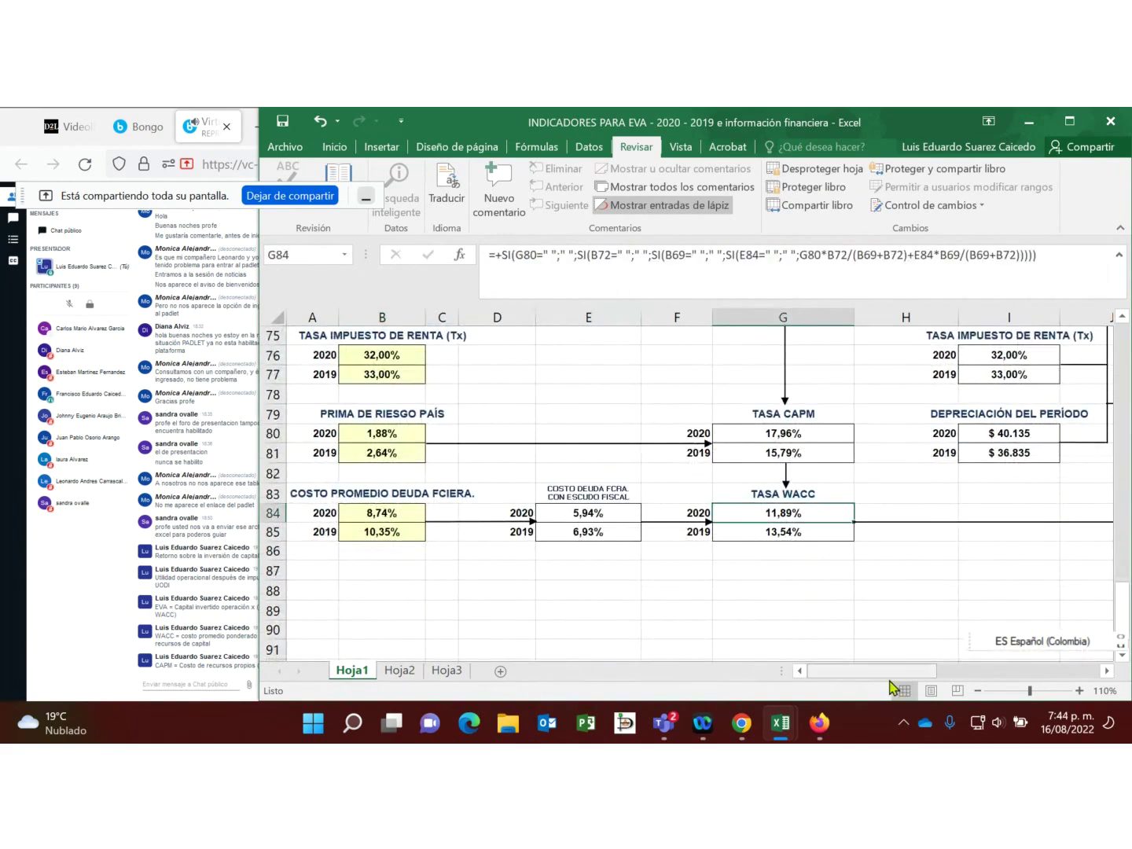
pyautogui.moveTo(914, 676); pyautogui.dragTo(956, 678)
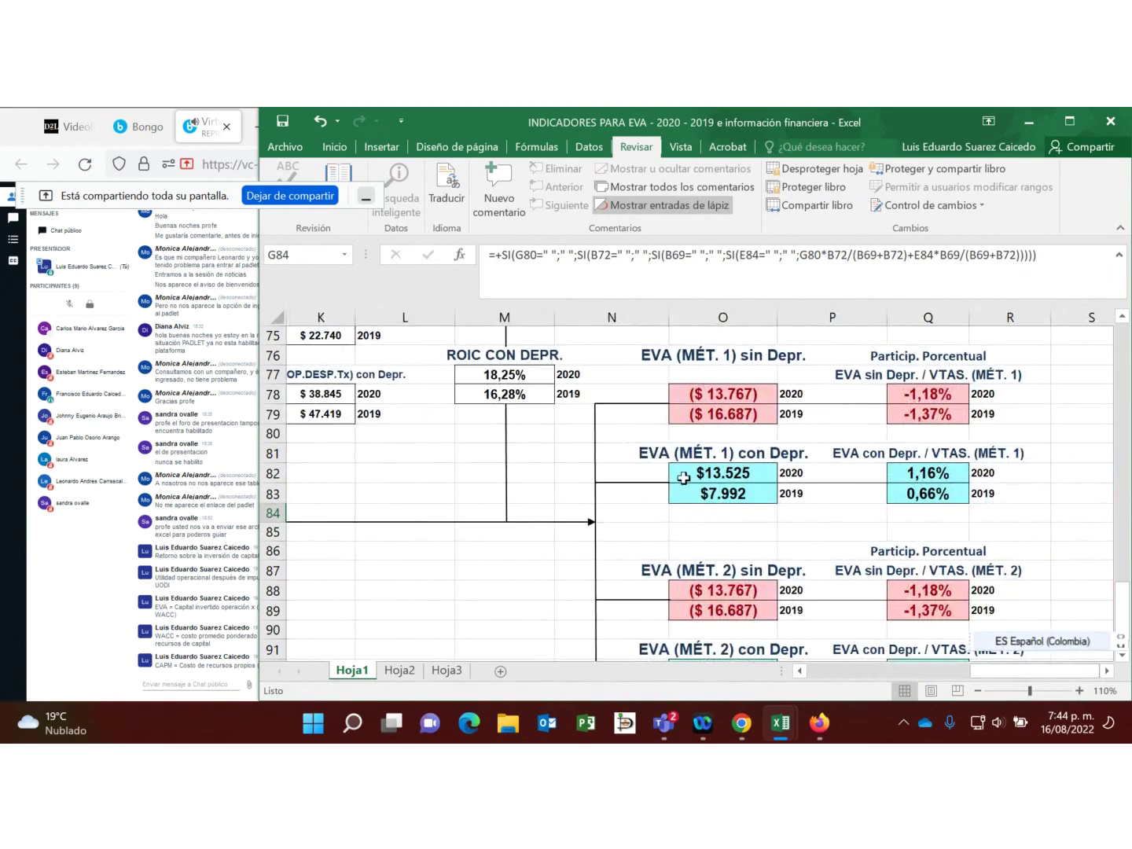
pyautogui.click(719, 477)
pyautogui.click(916, 475)
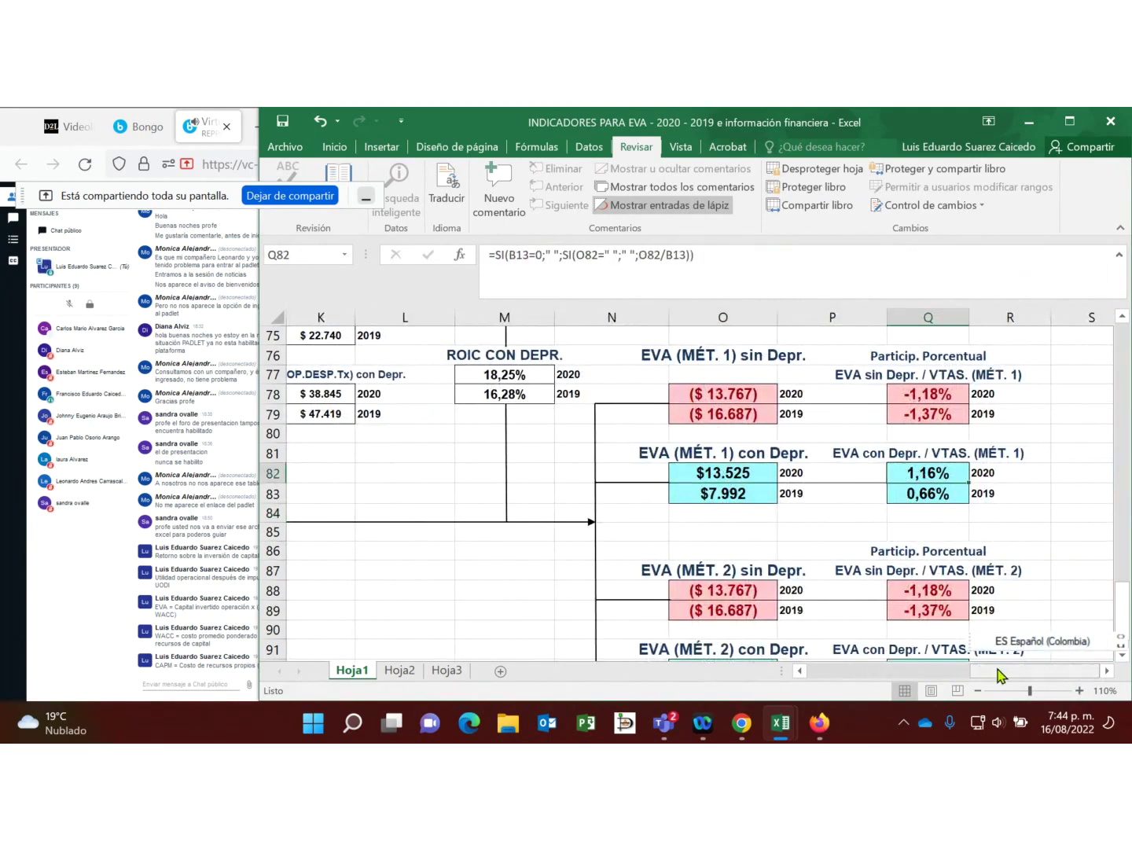
# Step: Compare the 2020 DEUDA FINANCIERA in B69 with the 2020 PATRIMONIO in B72
pyautogui.moveTo(999, 676); pyautogui.dragTo(778, 678)
pyautogui.scroll(2, 409, 533)
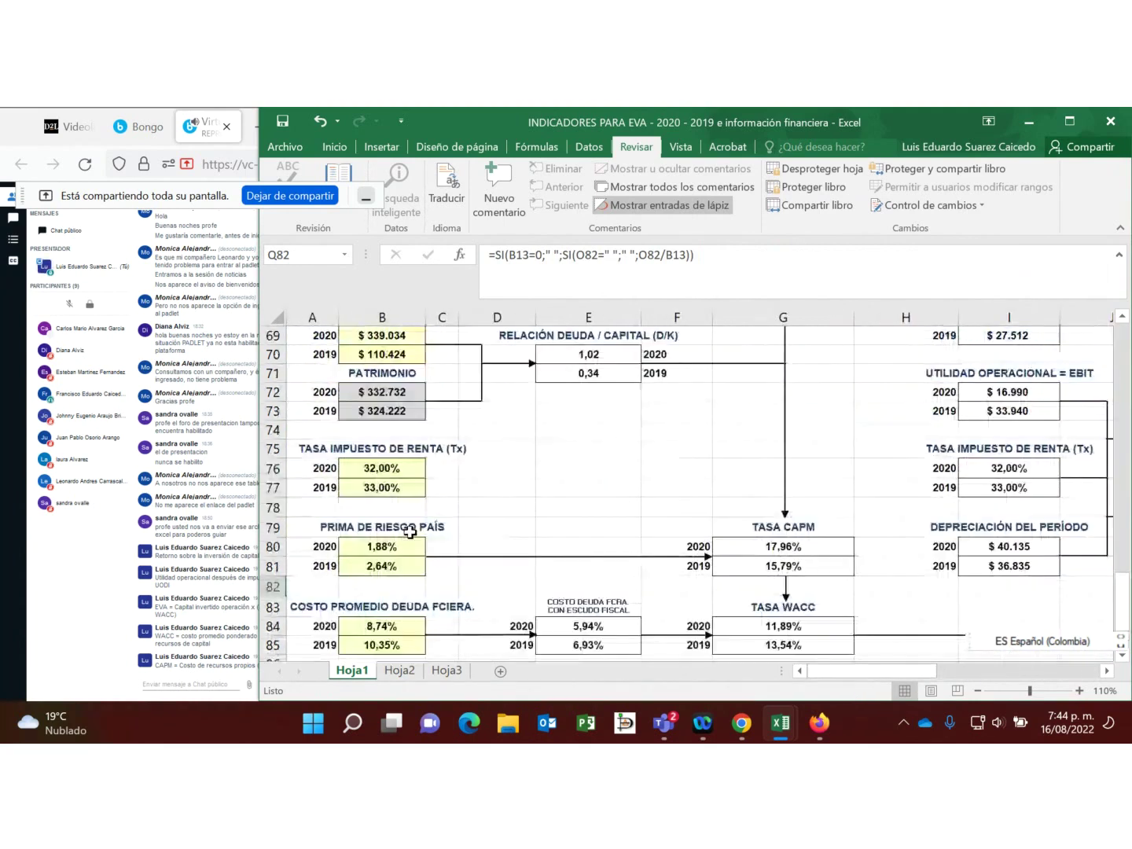
pyautogui.click(398, 338)
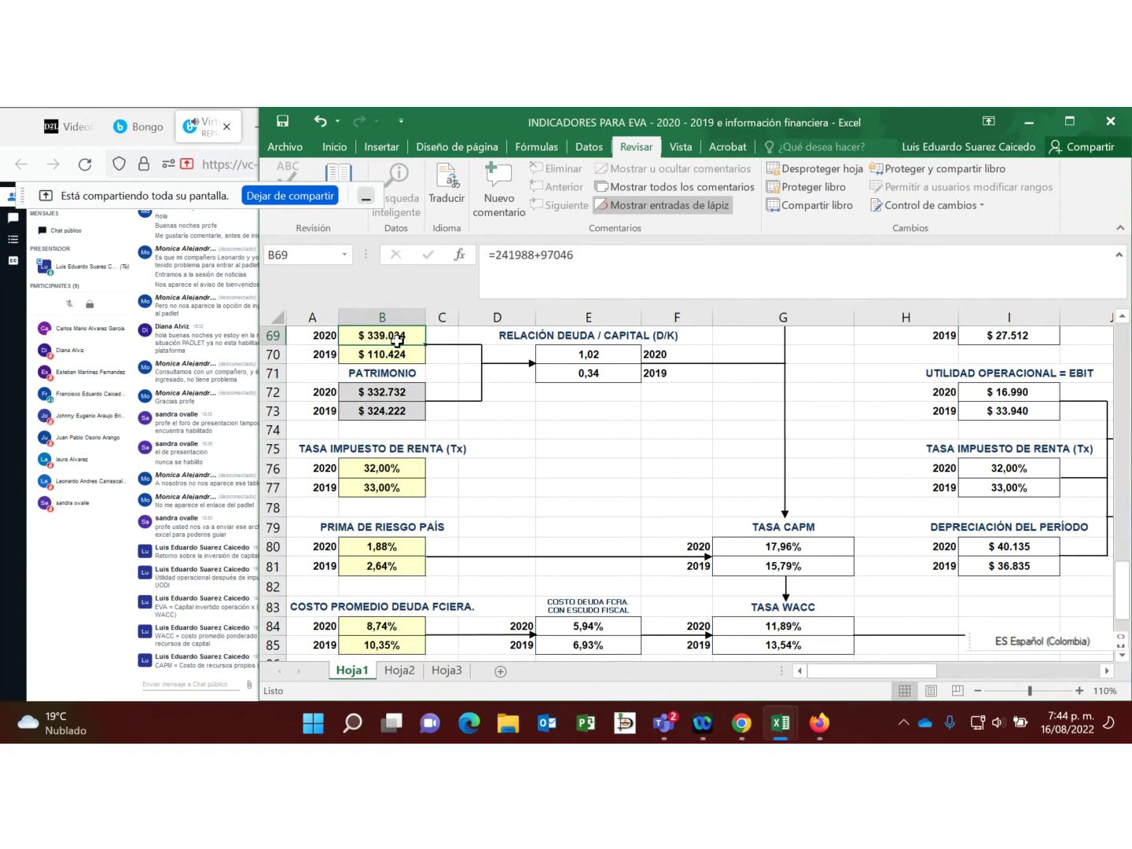
pyautogui.click(643, 447)
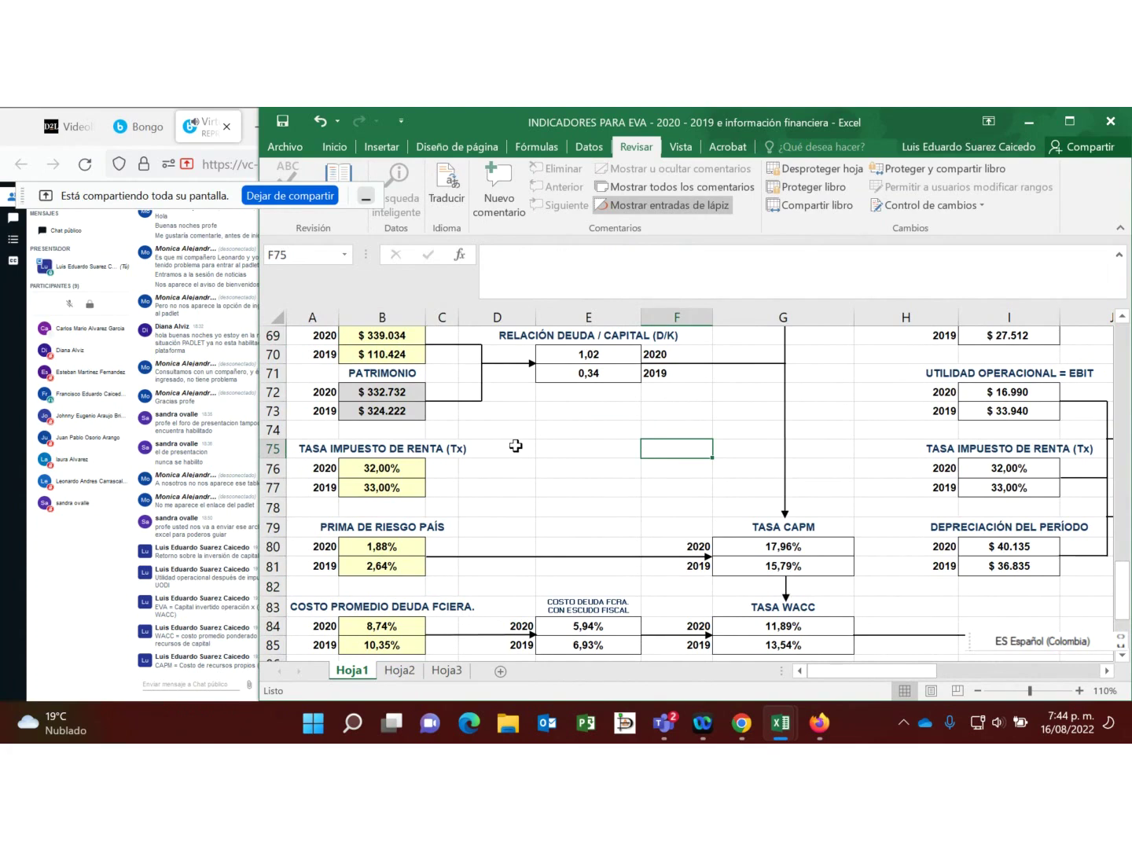
pyautogui.click(589, 453)
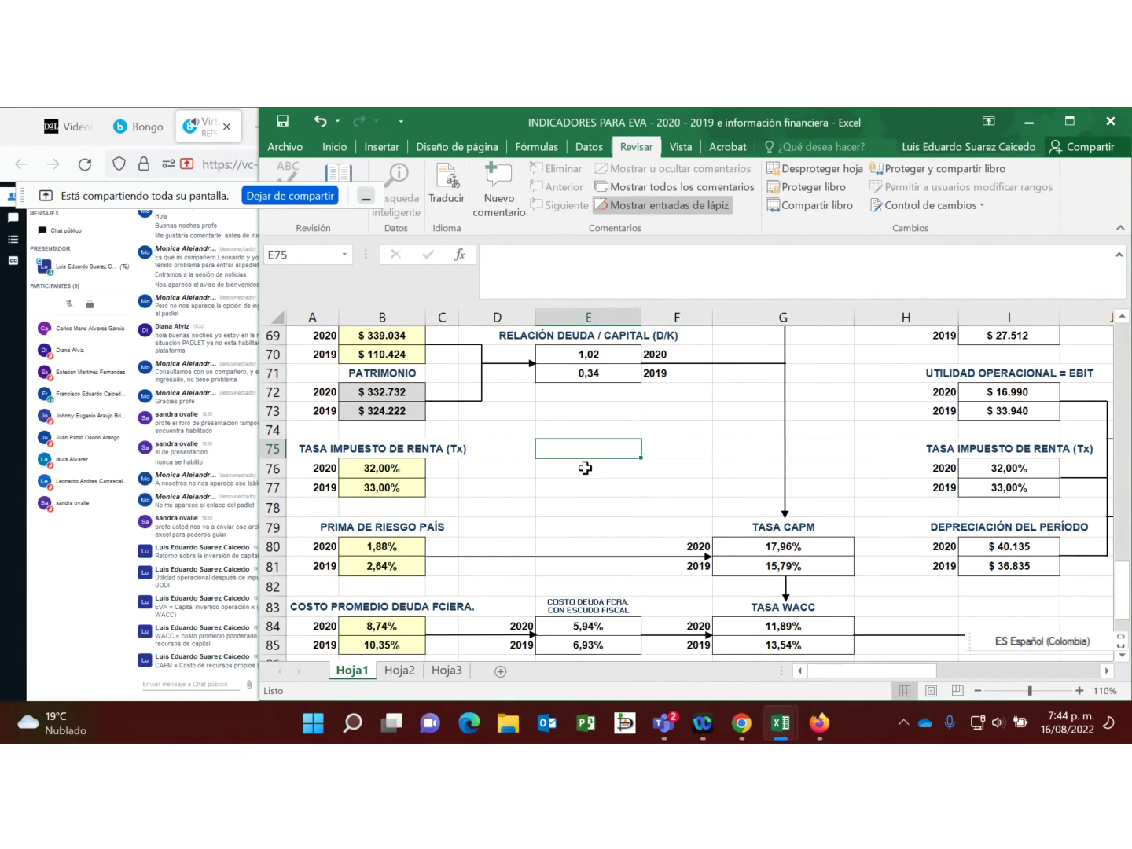
pyautogui.click(585, 468)
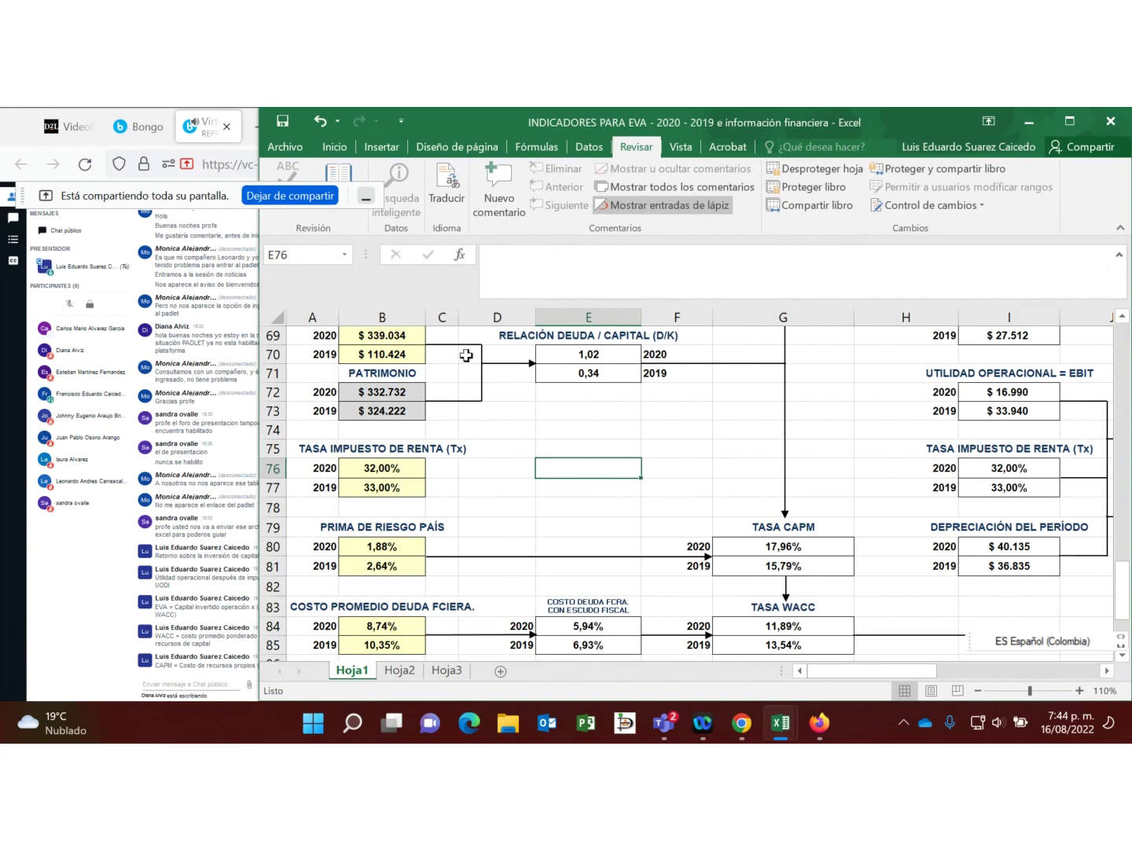
pyautogui.click(393, 391)
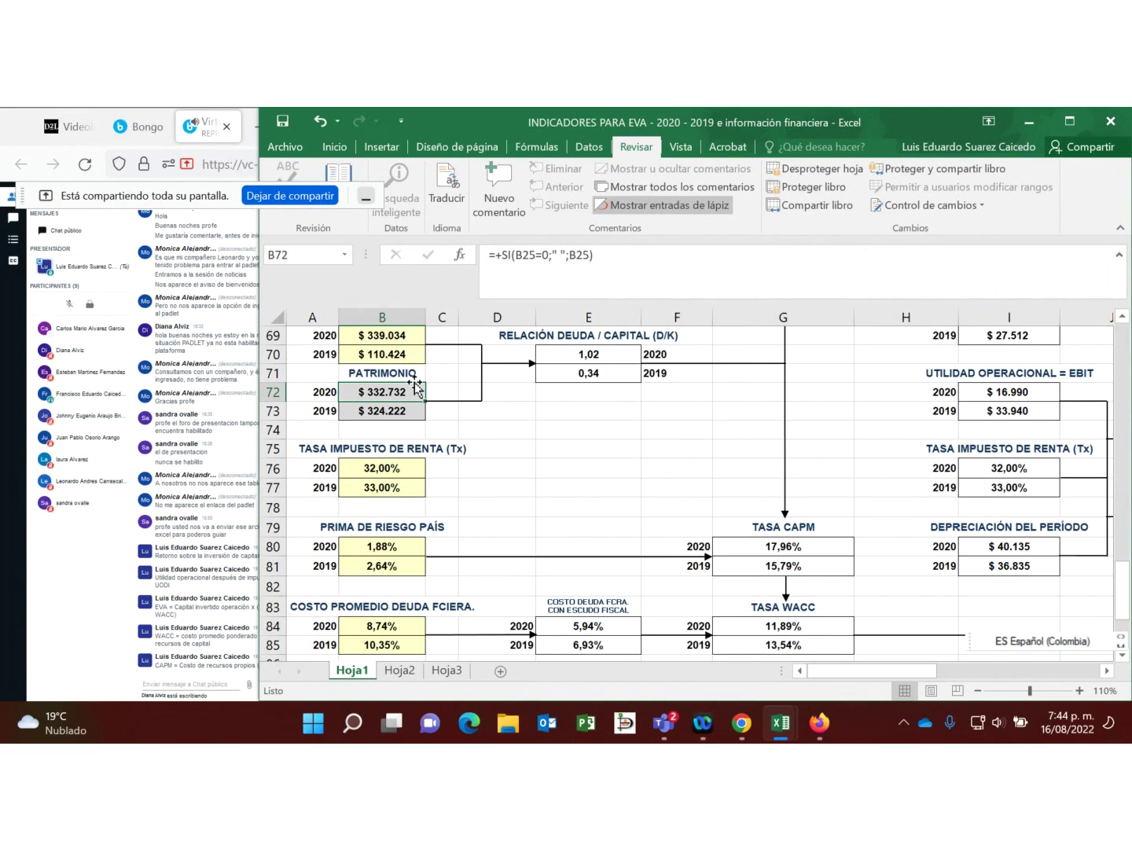
pyautogui.scroll(1, 415, 389)
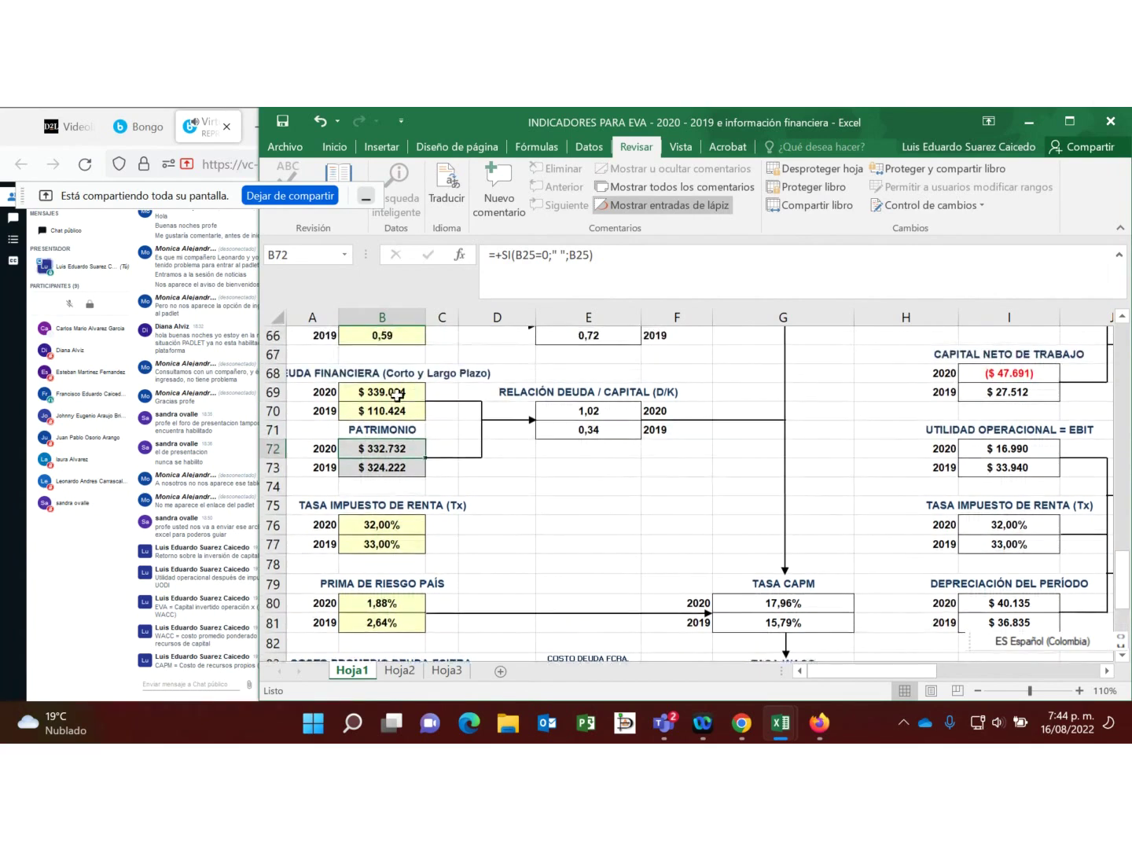
pyautogui.click(398, 395)
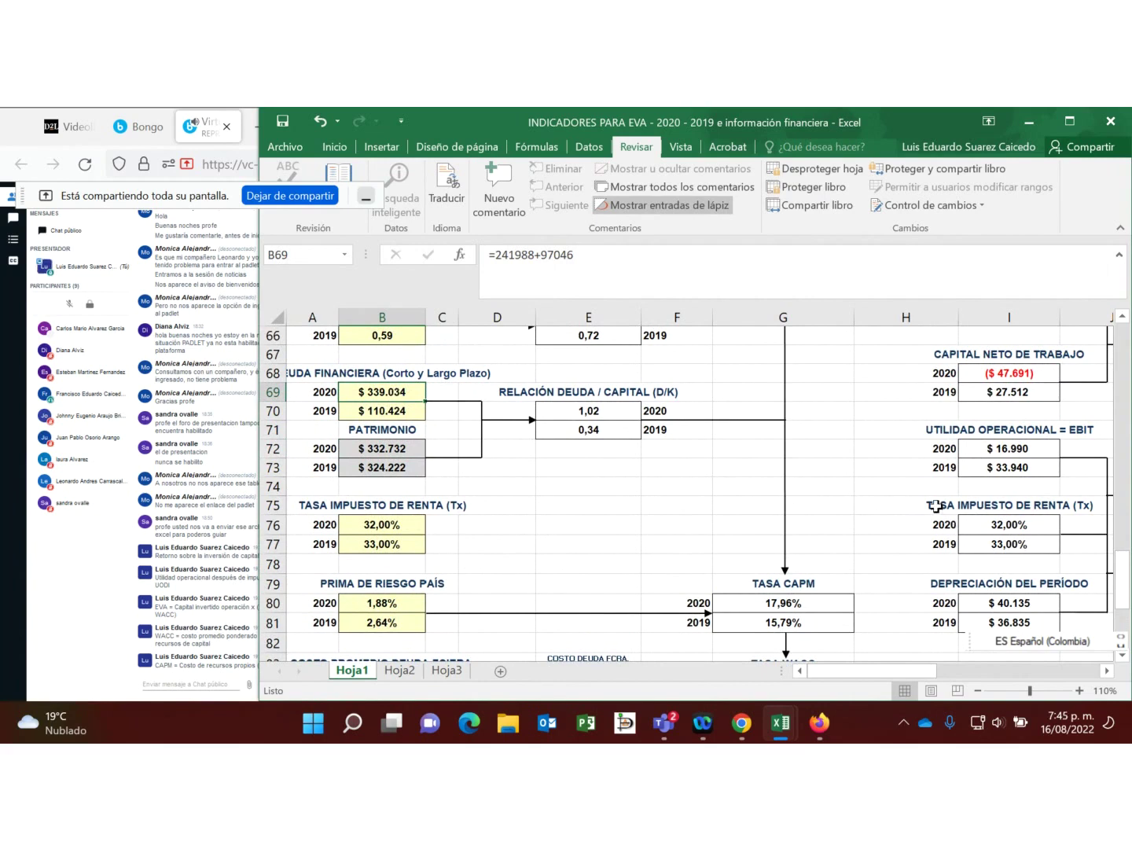
# Step: Review the ROIC, EVA and WACC blocks, and examine the 2020 CAPITAL NETO DE TRABAJO formula in E44
pyautogui.scroll(-1, 937, 507)
pyautogui.scroll(1, 519, 488)
pyautogui.moveTo(897, 675); pyautogui.dragTo(1041, 637)
pyautogui.scroll(-1, 694, 551)
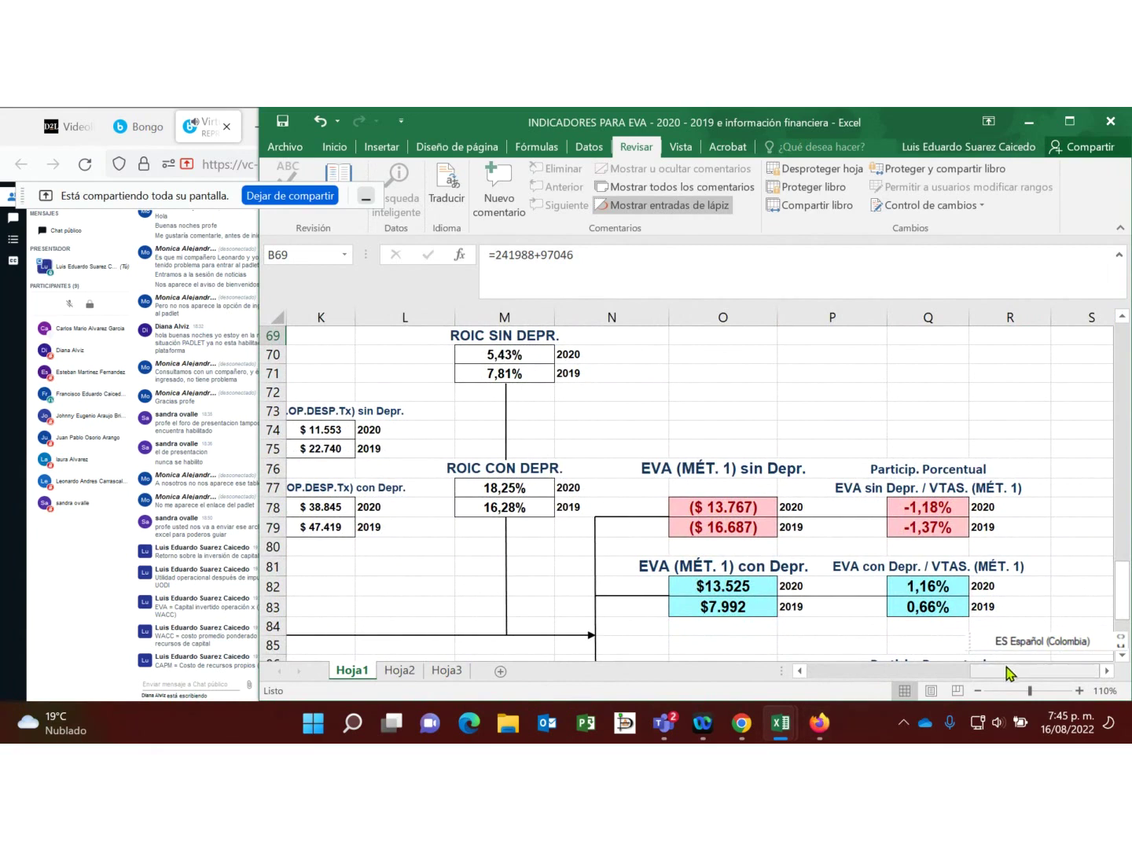
pyautogui.moveTo(1006, 681); pyautogui.dragTo(847, 678)
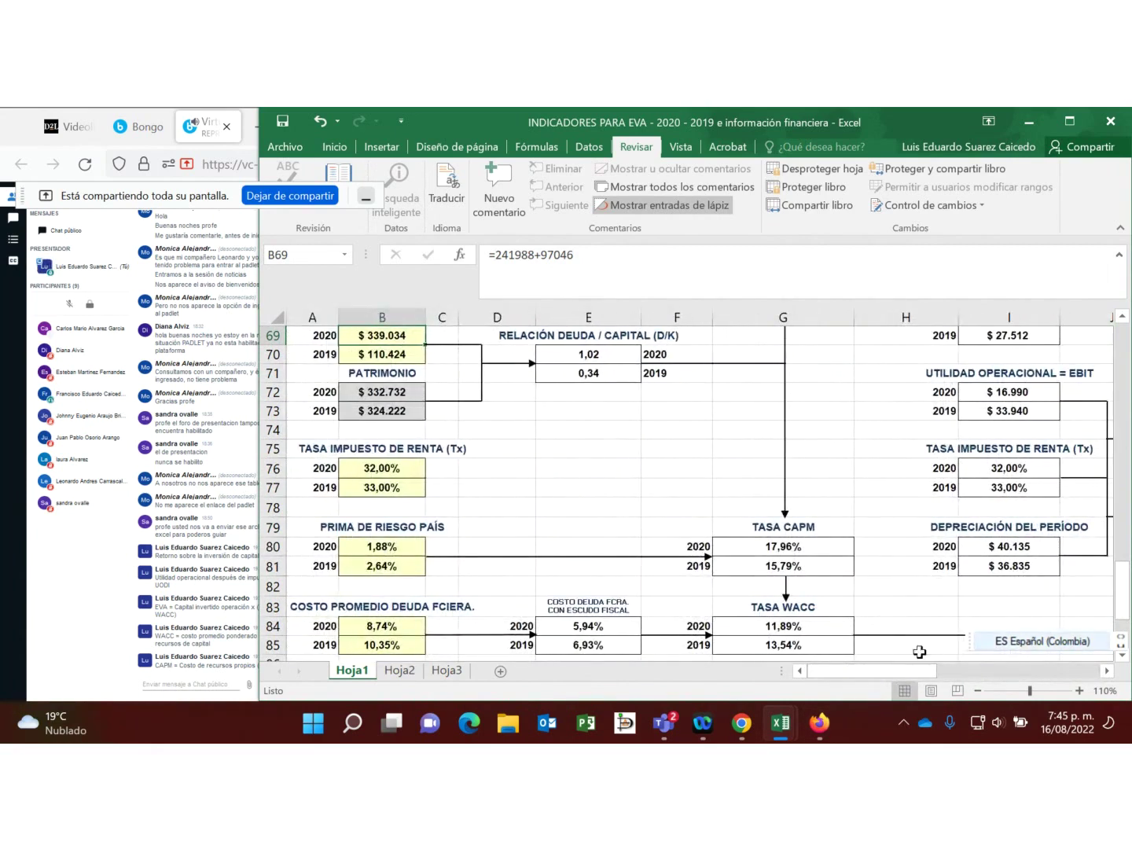
pyautogui.hscroll(5, 921, 457)
pyautogui.hscroll(-3, 922, 457)
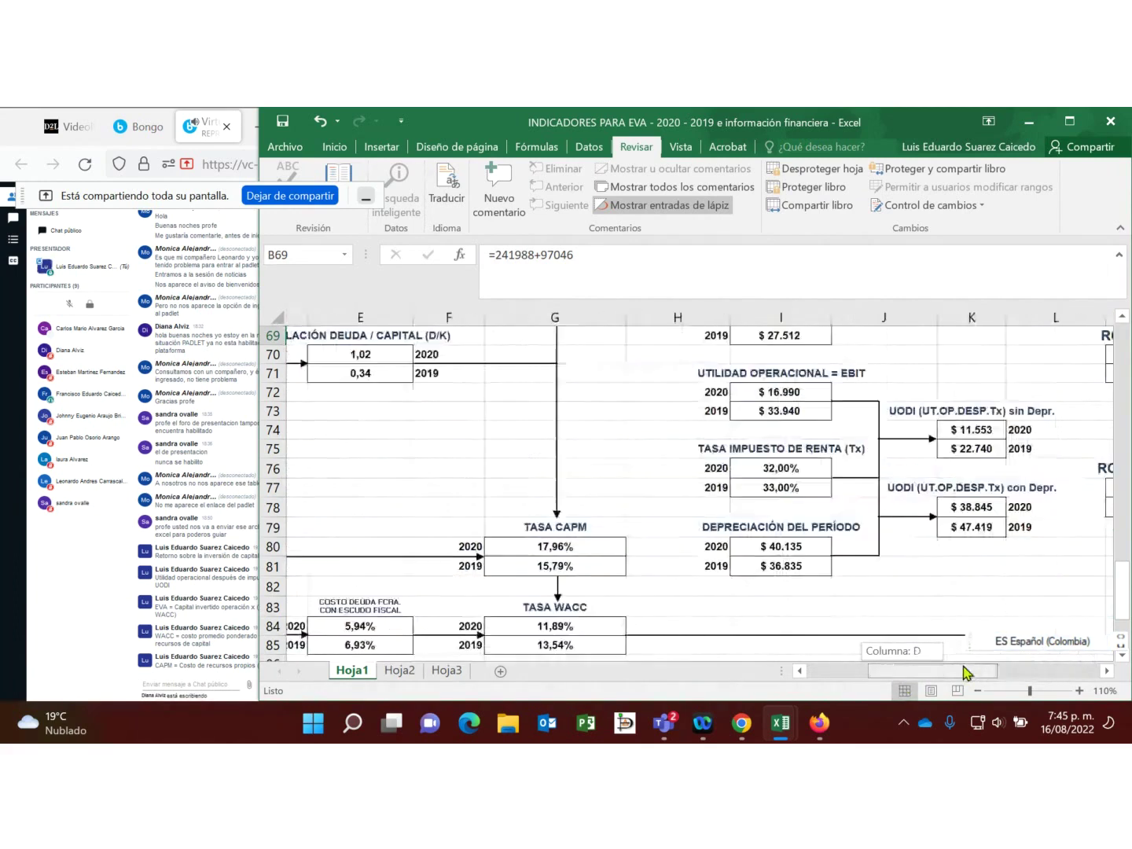
pyautogui.moveTo(964, 681); pyautogui.dragTo(867, 688)
pyautogui.scroll(9, 520, 482)
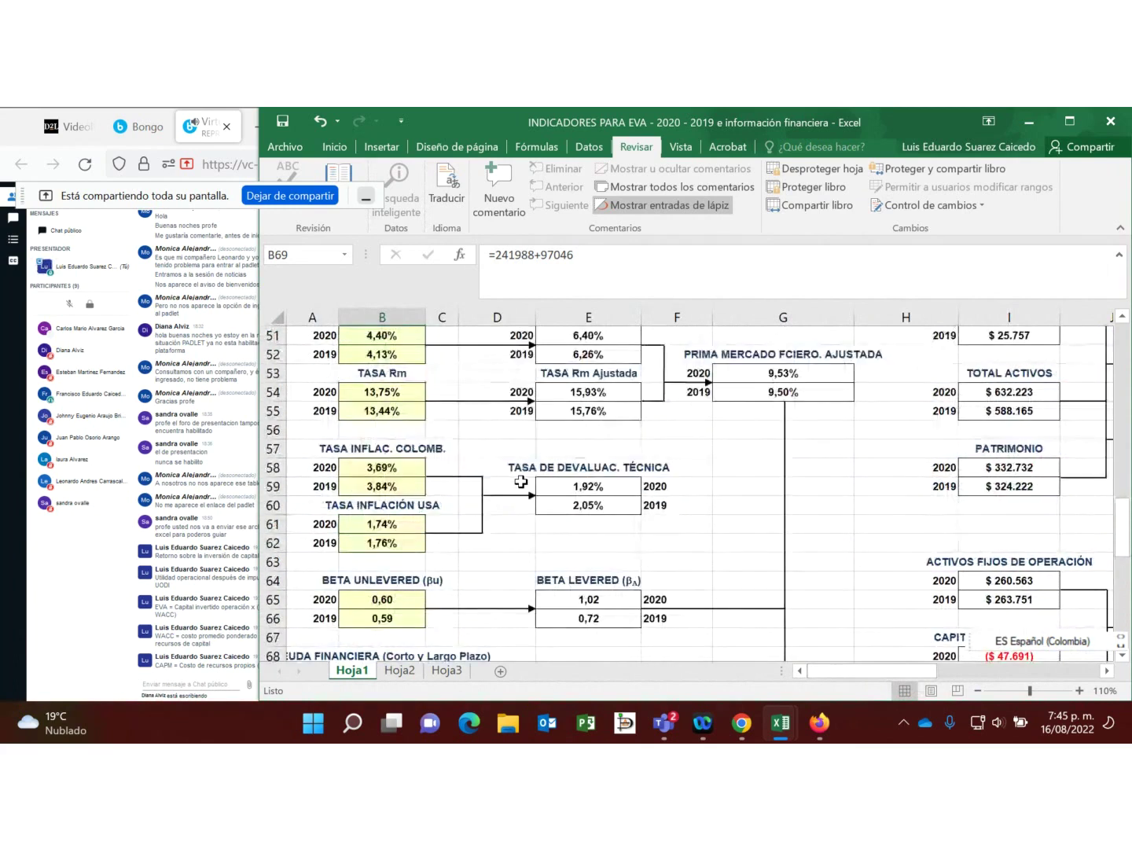
pyautogui.click(591, 376)
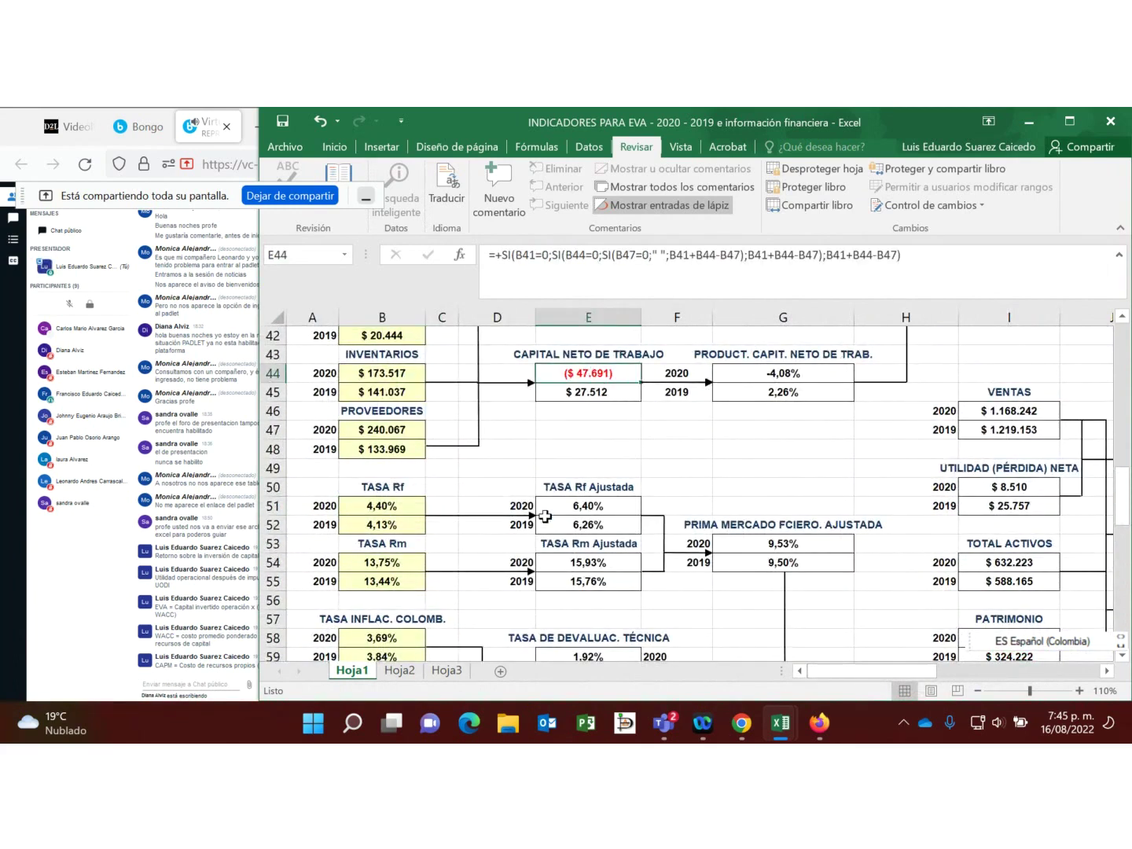
# Step: Trace how the 2020 DEUDA FINANCIERA in B69 feeds the 2020 TASA WACC in G84
pyautogui.scroll(-2, 545, 517)
pyautogui.scroll(-5, 545, 516)
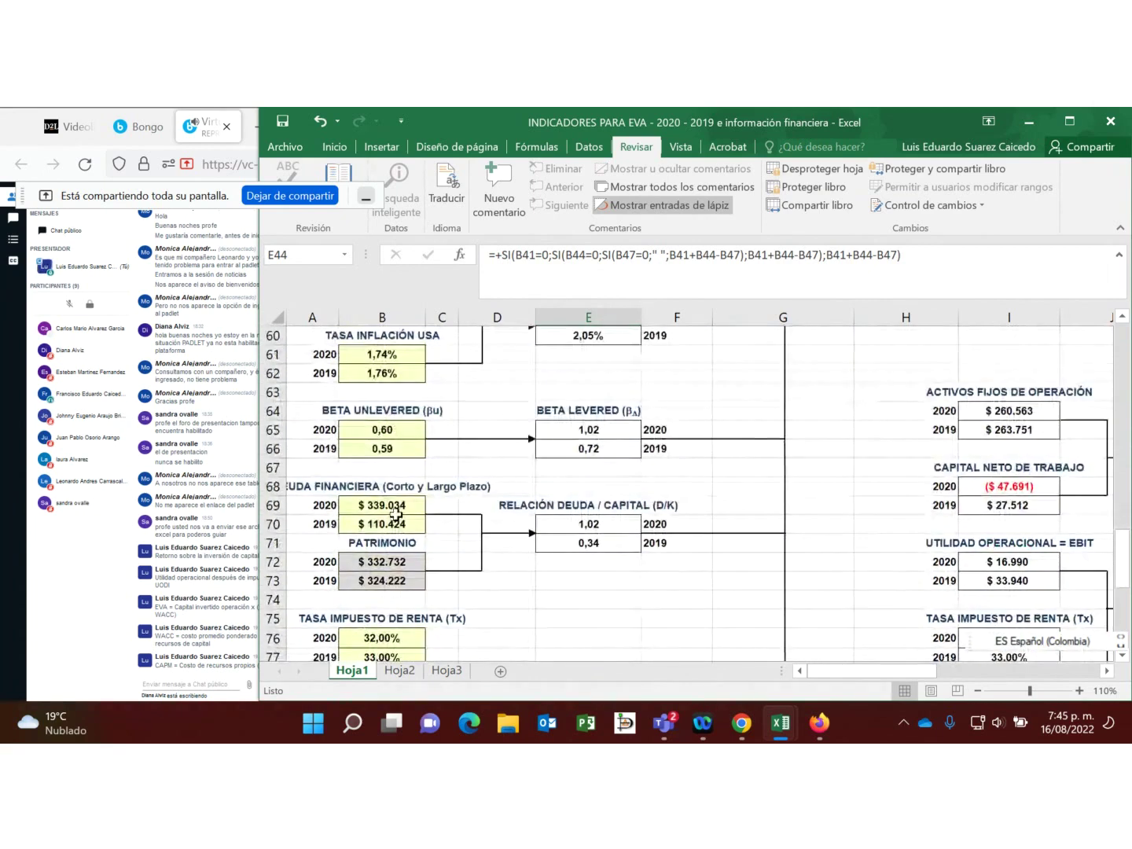
pyautogui.click(397, 506)
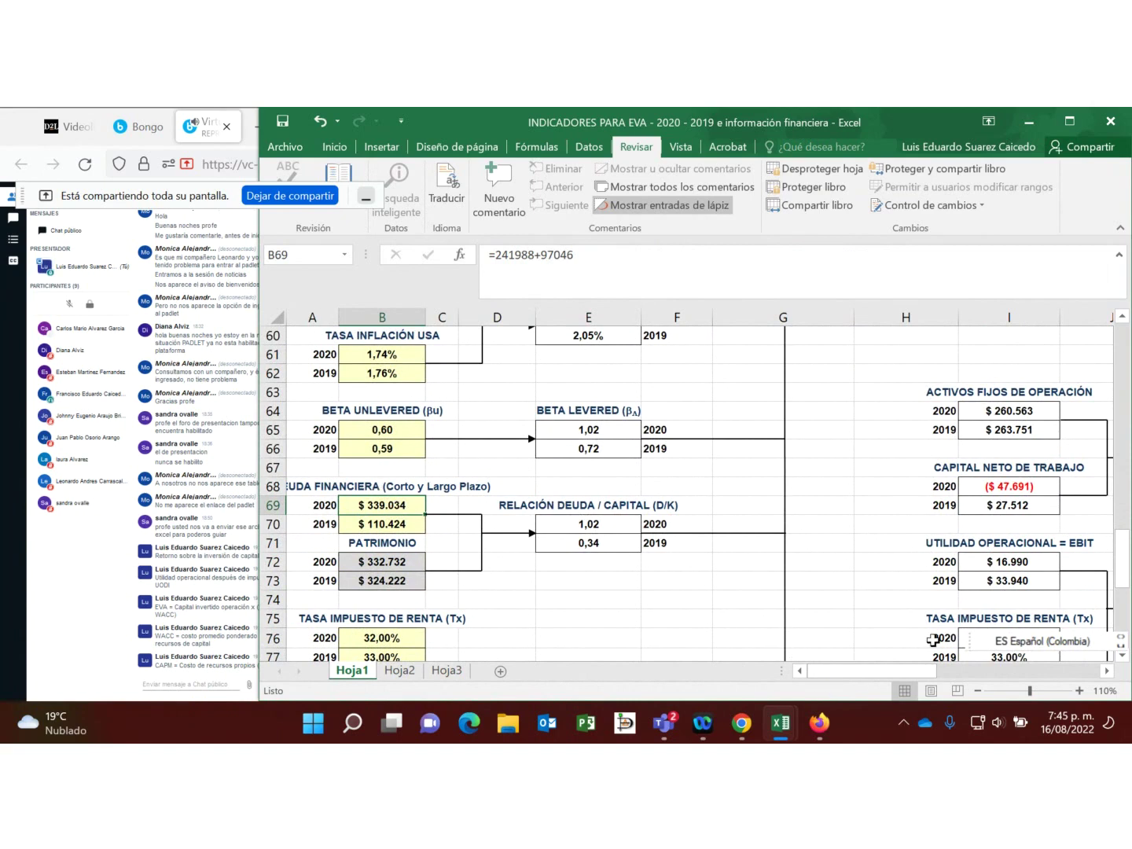
pyautogui.scroll(-2, 795, 629)
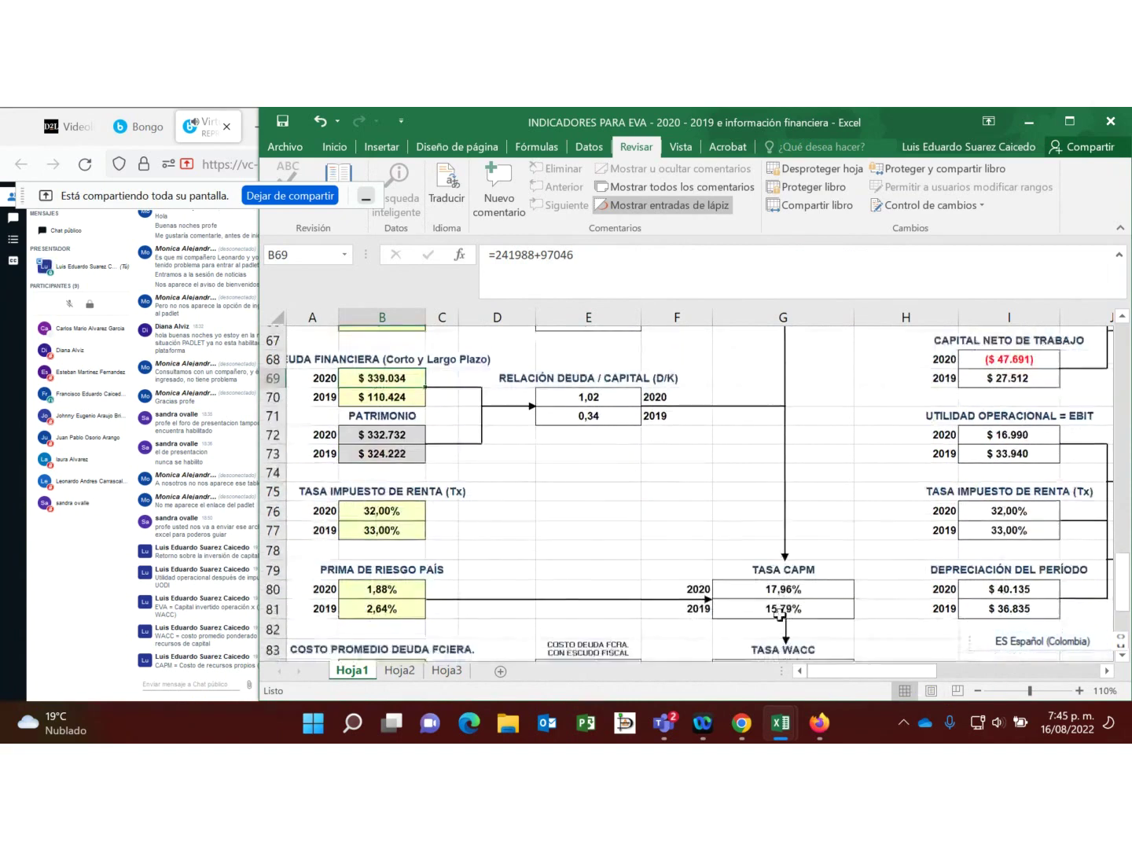
pyautogui.scroll(-1, 781, 615)
pyautogui.click(782, 629)
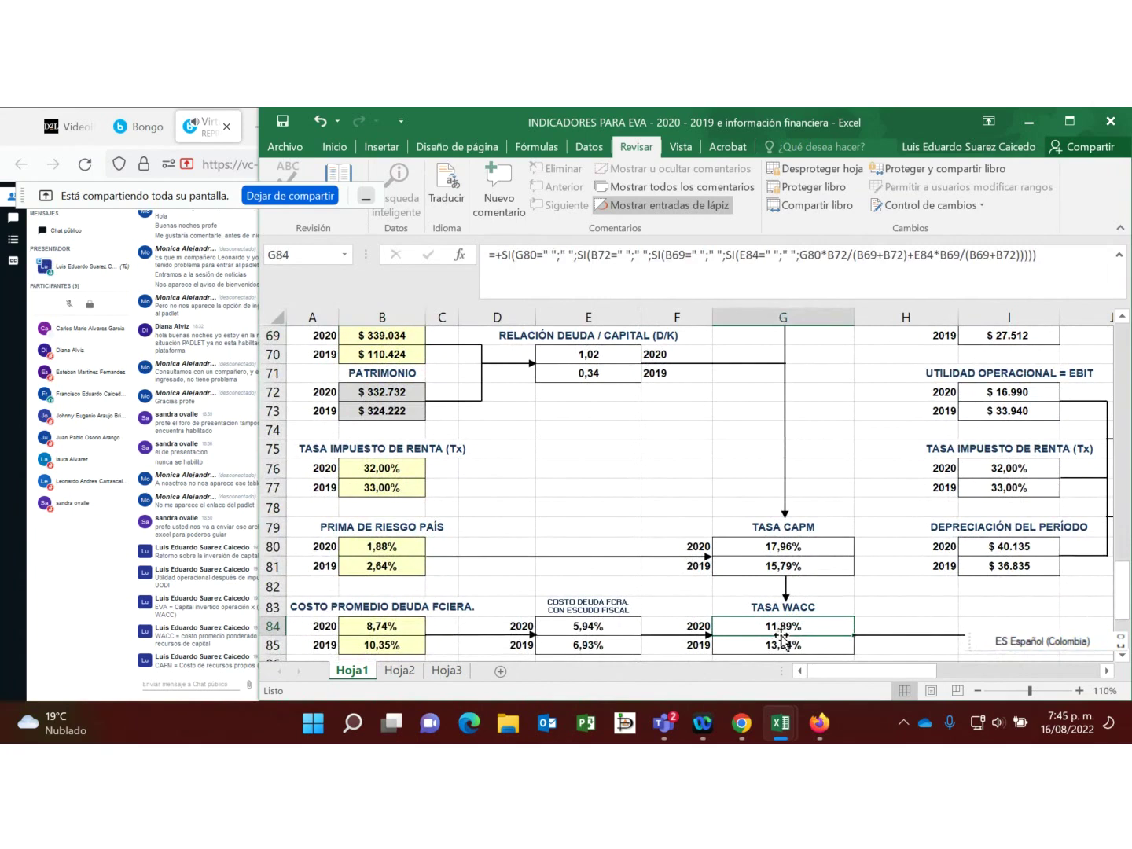
pyautogui.click(374, 334)
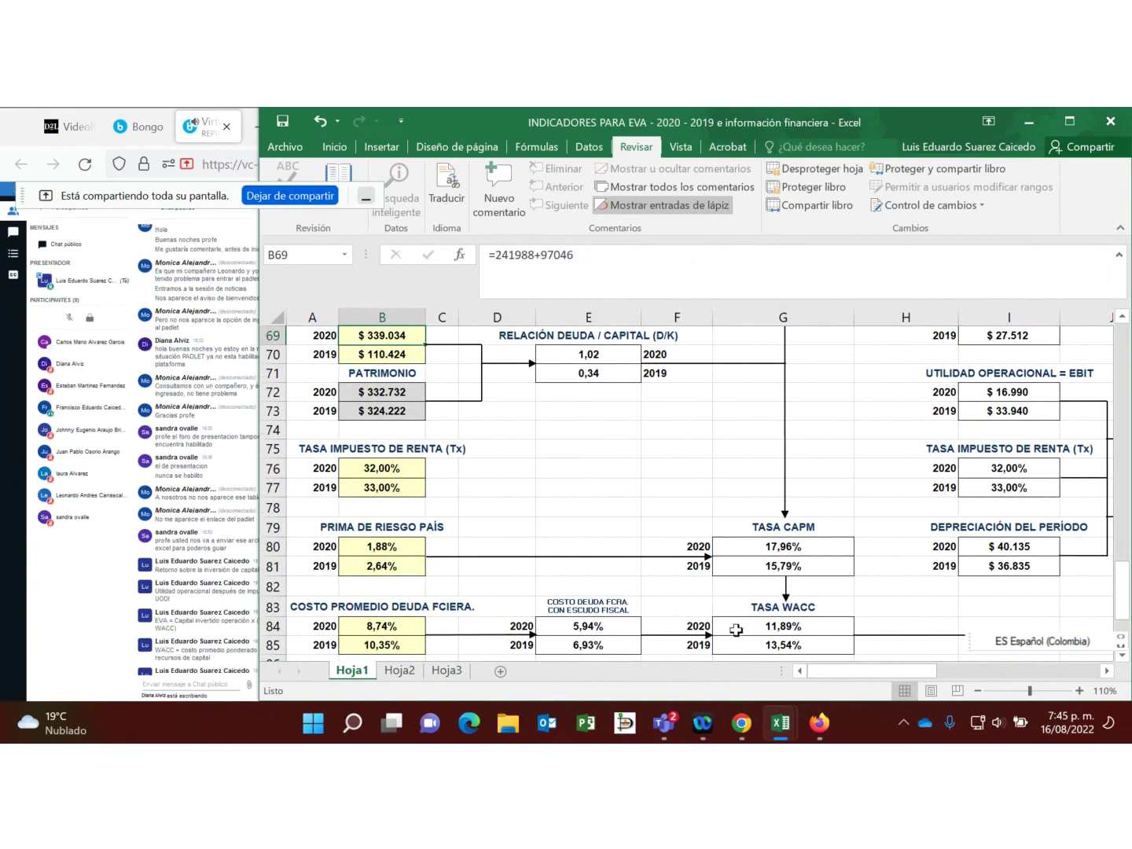
pyautogui.click(782, 626)
pyautogui.click(398, 349)
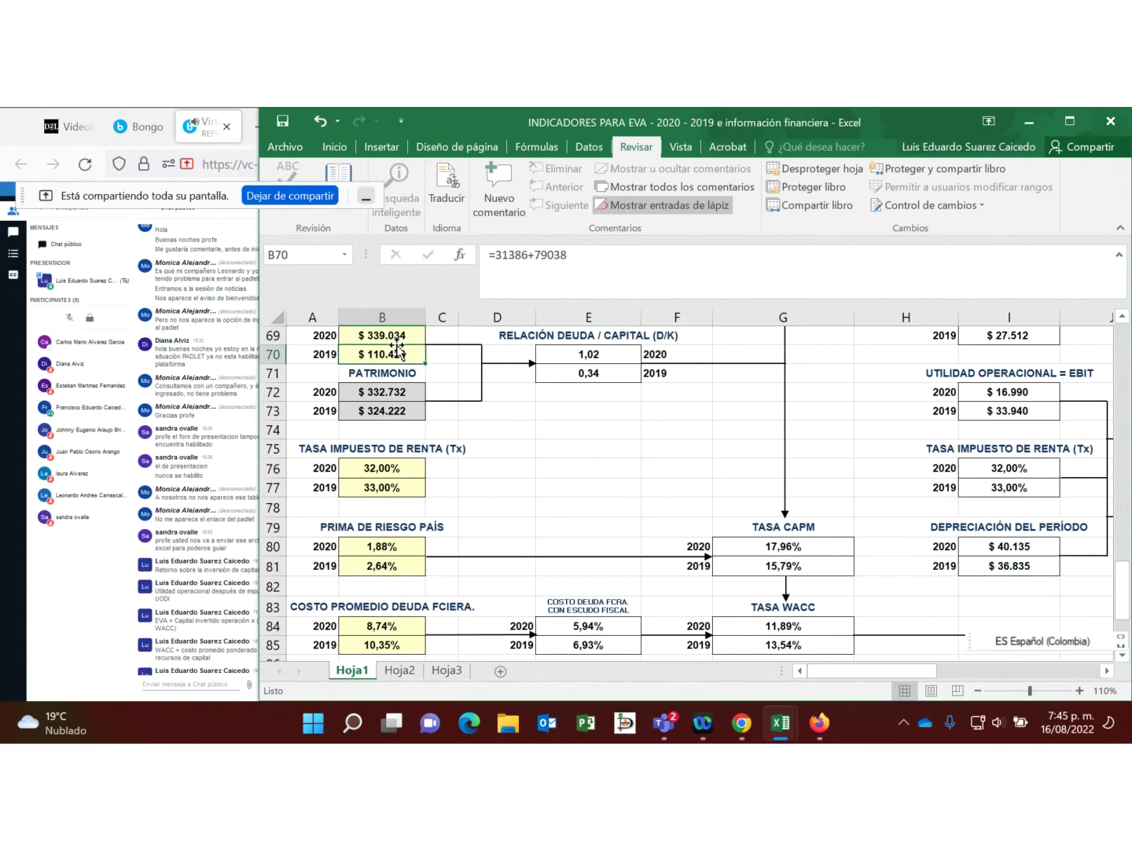
# Step: Check the class chat in the virtual classroom, return to the workbook and examine the 2020 DEUDA FINANCIERA formula in B69
pyautogui.scroll(-2, 260, 541)
pyautogui.click(206, 549)
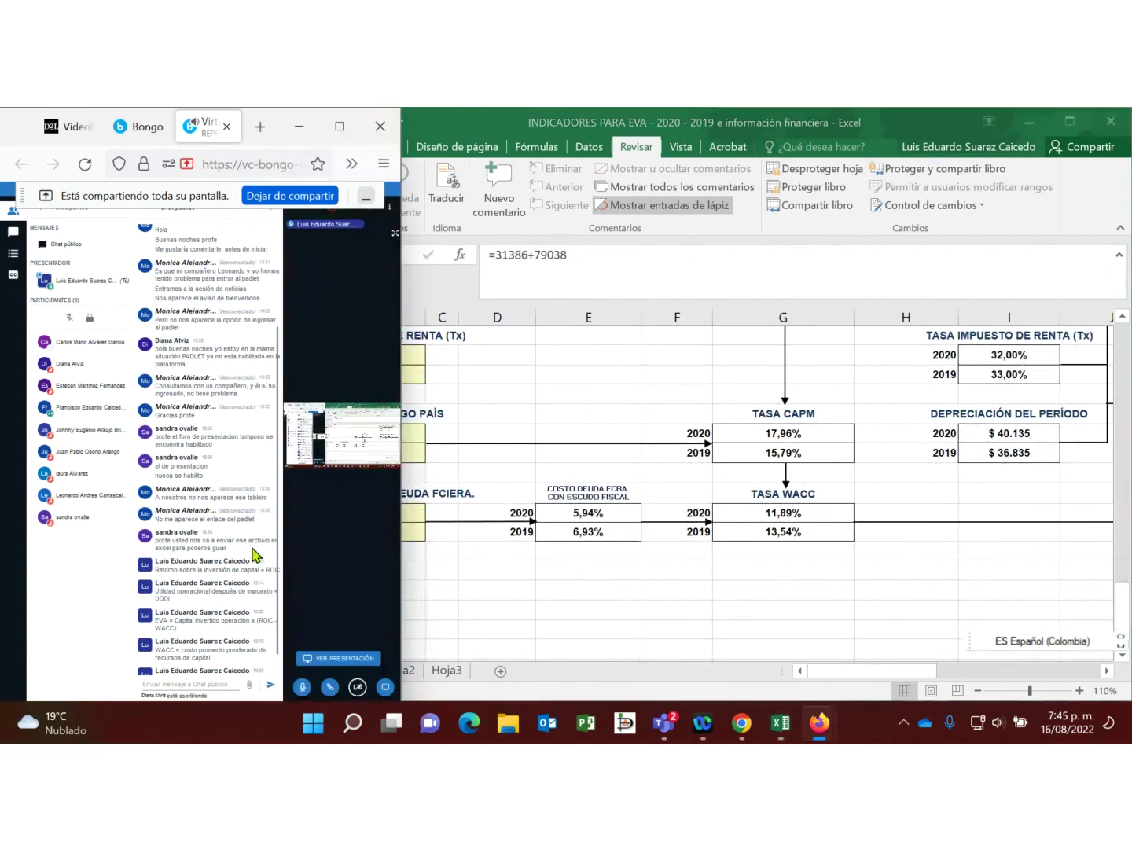
pyautogui.hotkey('alt', 'Tab')
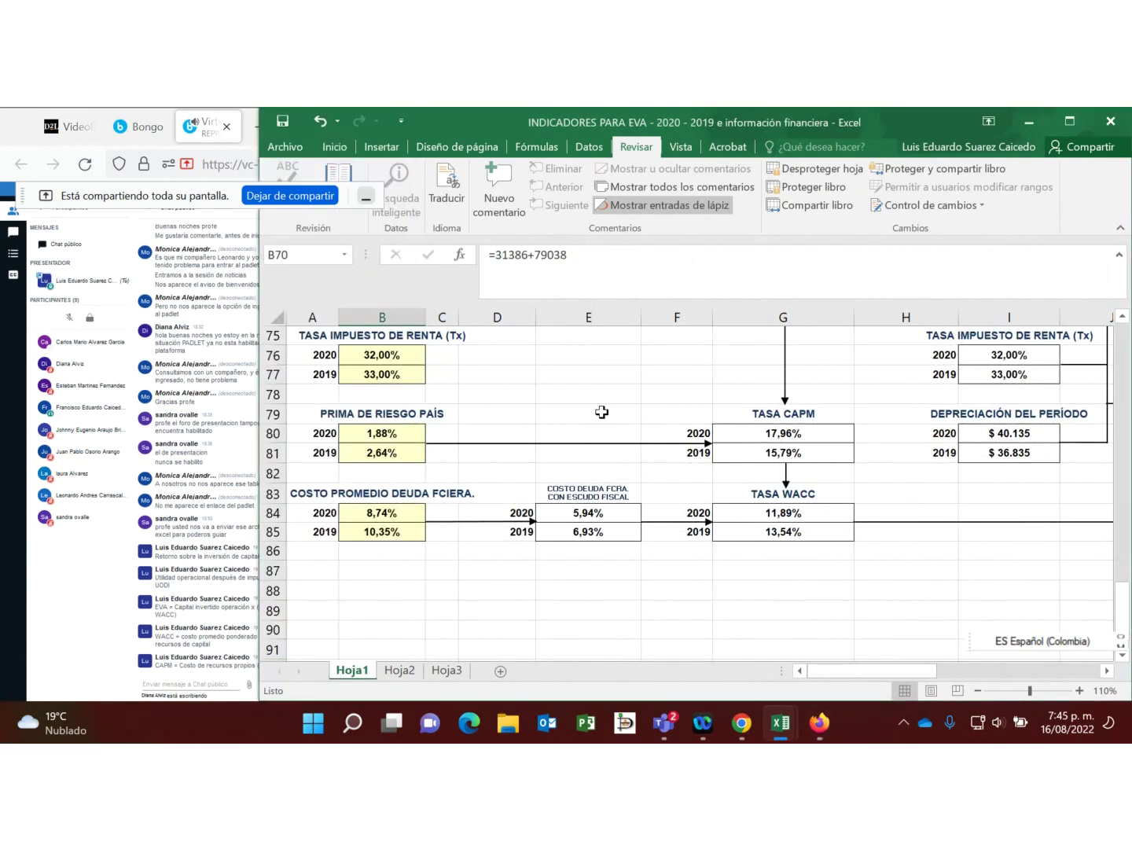
pyautogui.scroll(4, 349, 396)
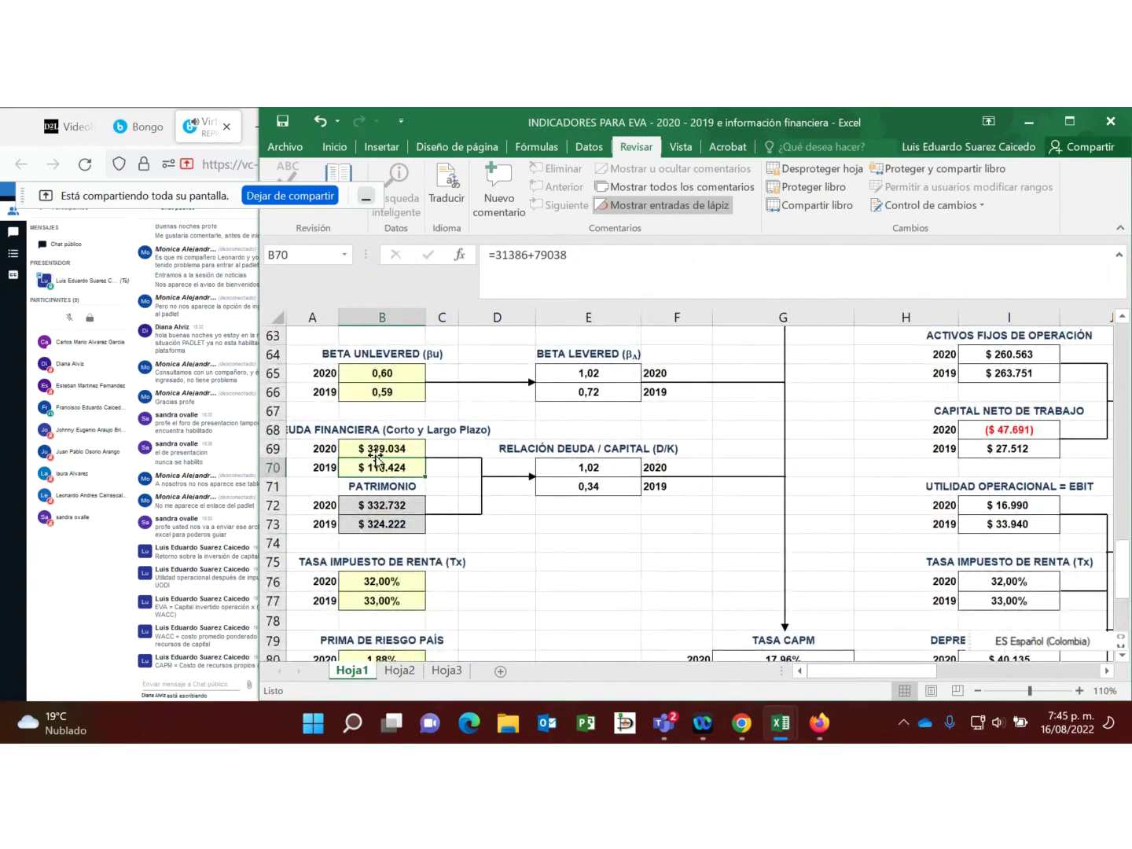
pyautogui.click(381, 451)
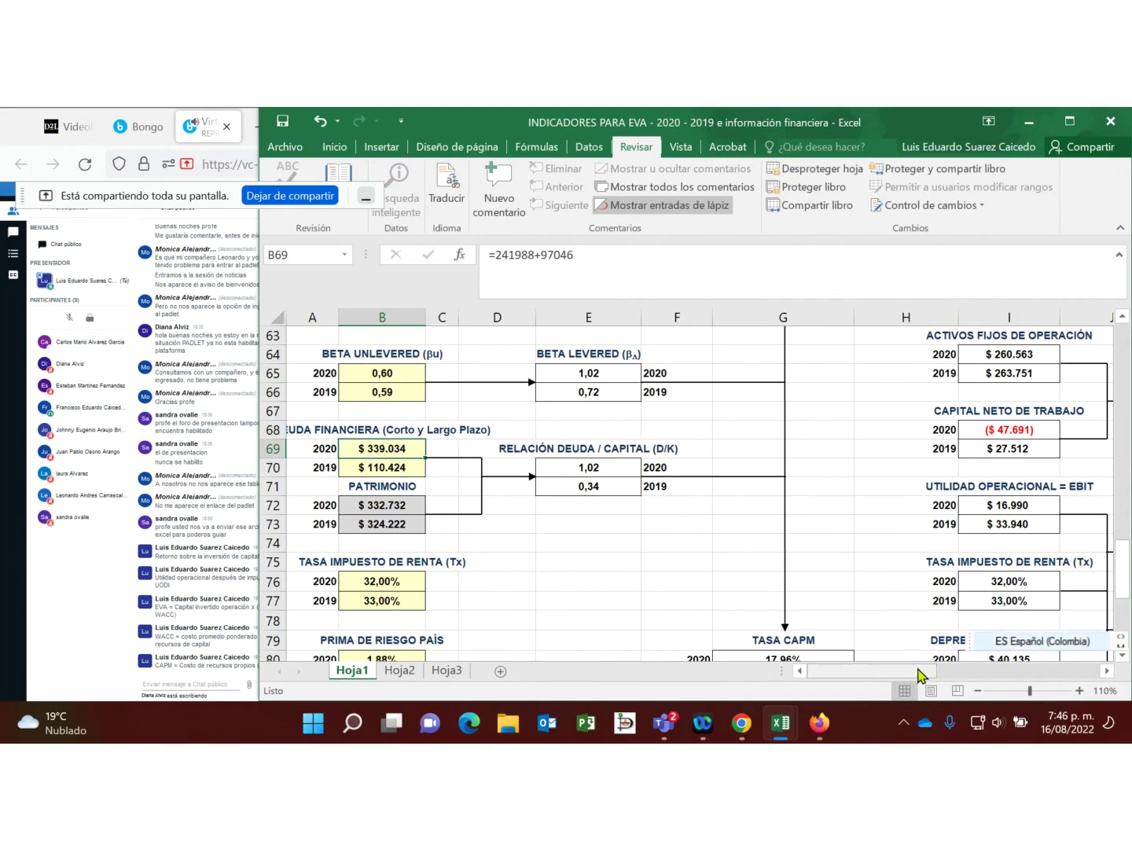
# Step: Review how CAPITAL INVERTIDO OPERAC., UODI and ROIC lead to the EVA (MÉT. 1) results and their sales percentages
pyautogui.moveTo(928, 671); pyautogui.dragTo(1074, 671)
pyautogui.scroll(-2, 933, 552)
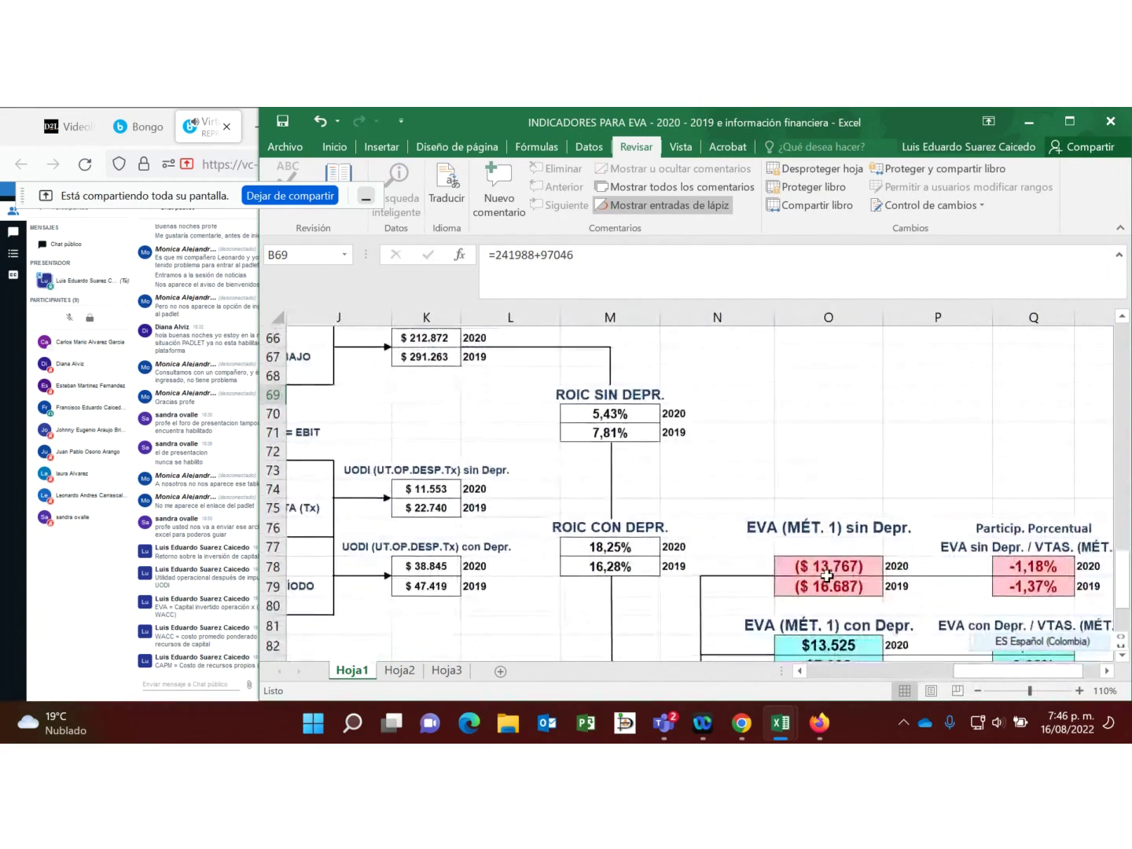
pyautogui.scroll(2, 630, 487)
pyautogui.scroll(3, 571, 463)
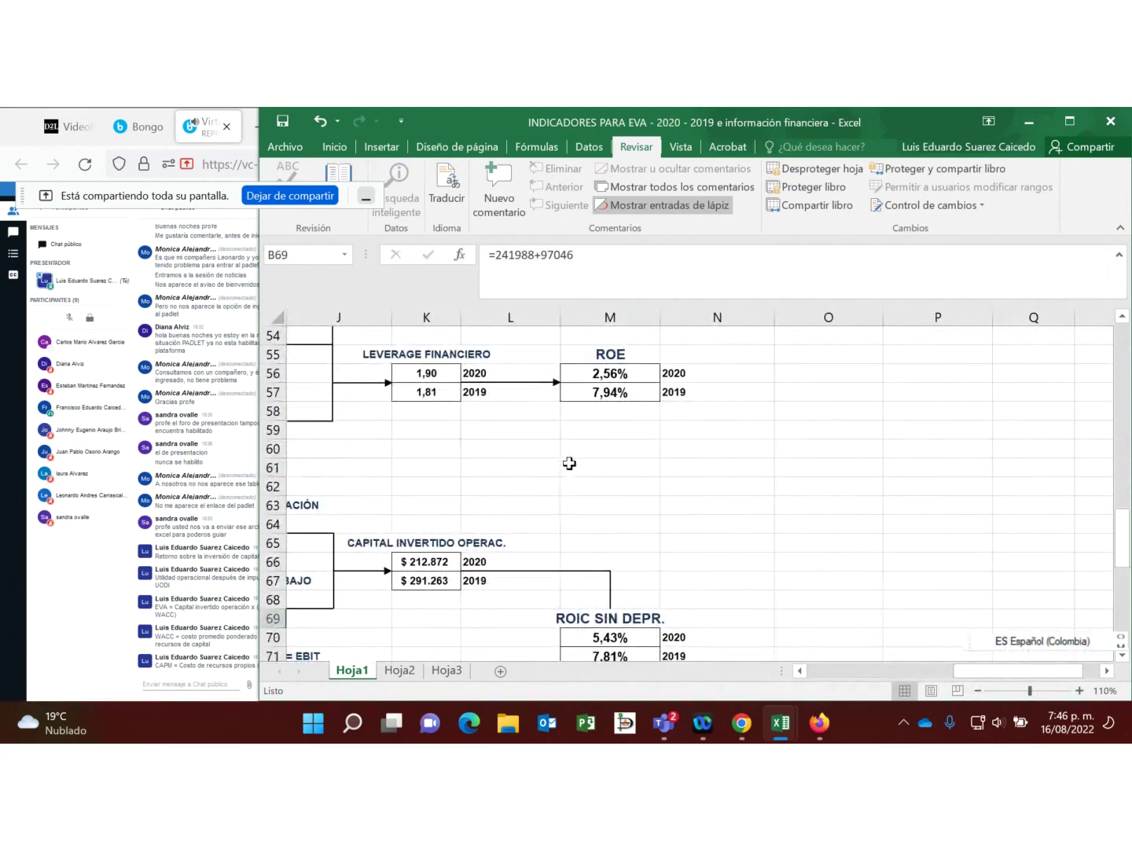
pyautogui.scroll(-4, 601, 481)
pyautogui.scroll(-2, 603, 485)
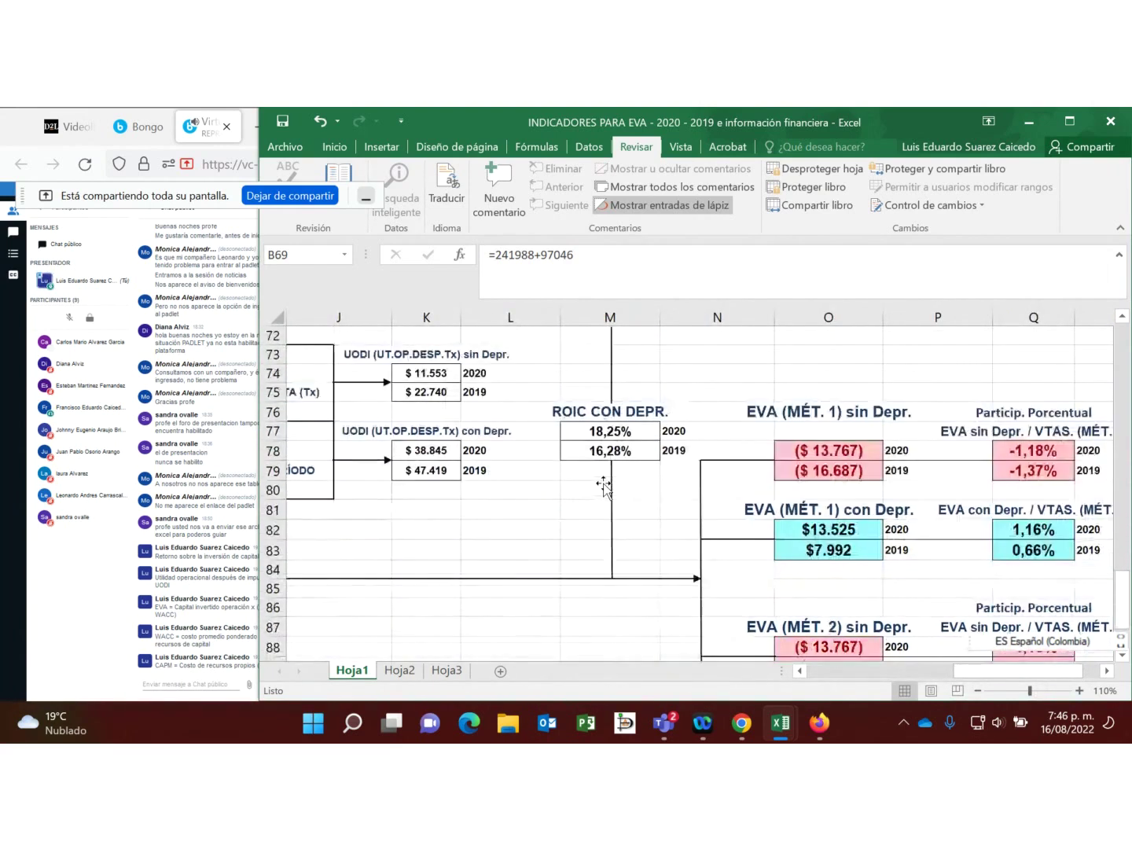
pyautogui.click(950, 673)
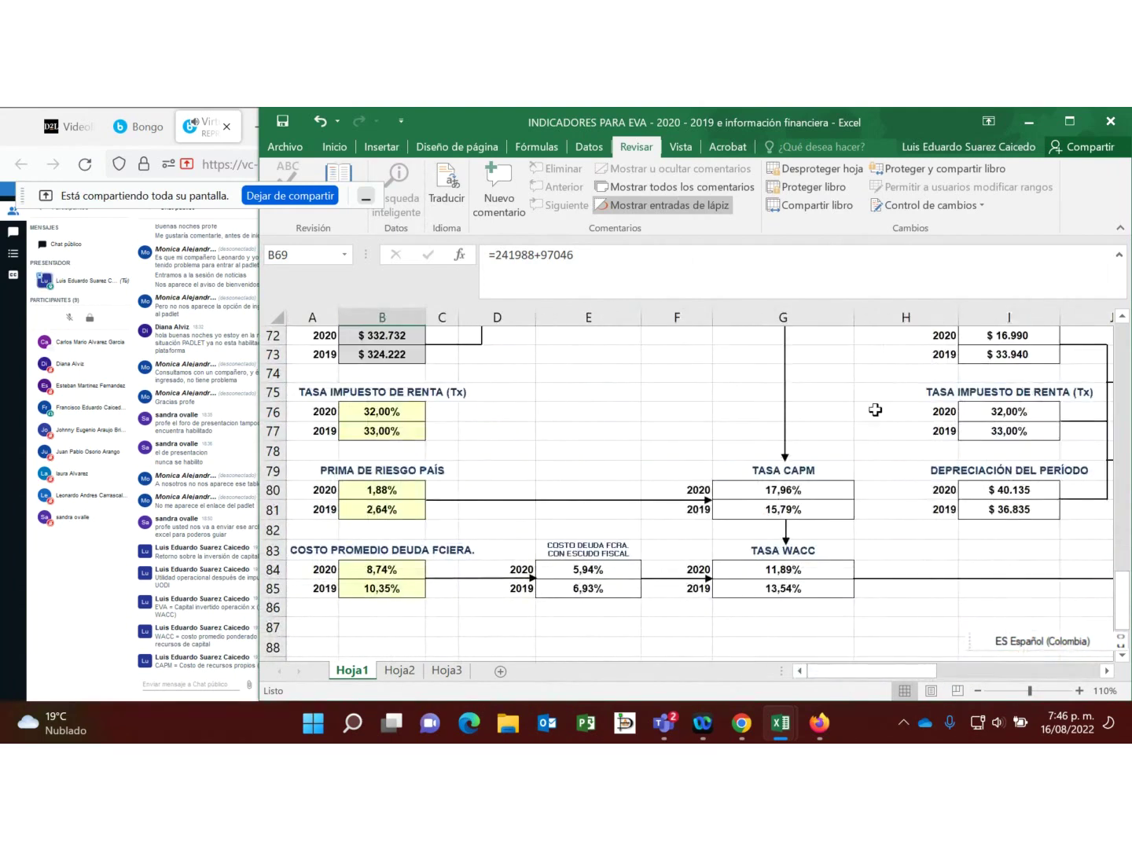
# Step: Compare the CAPITAL NETO DE TRABAJO formulas for 2020 in E44 and 2019 in E45
pyautogui.moveTo(902, 674)
pyautogui.mouseDown()
pyautogui.moveTo(936, 686)
pyautogui.moveTo(904, 685)
pyautogui.mouseUp()
pyautogui.scroll(7, 566, 487)
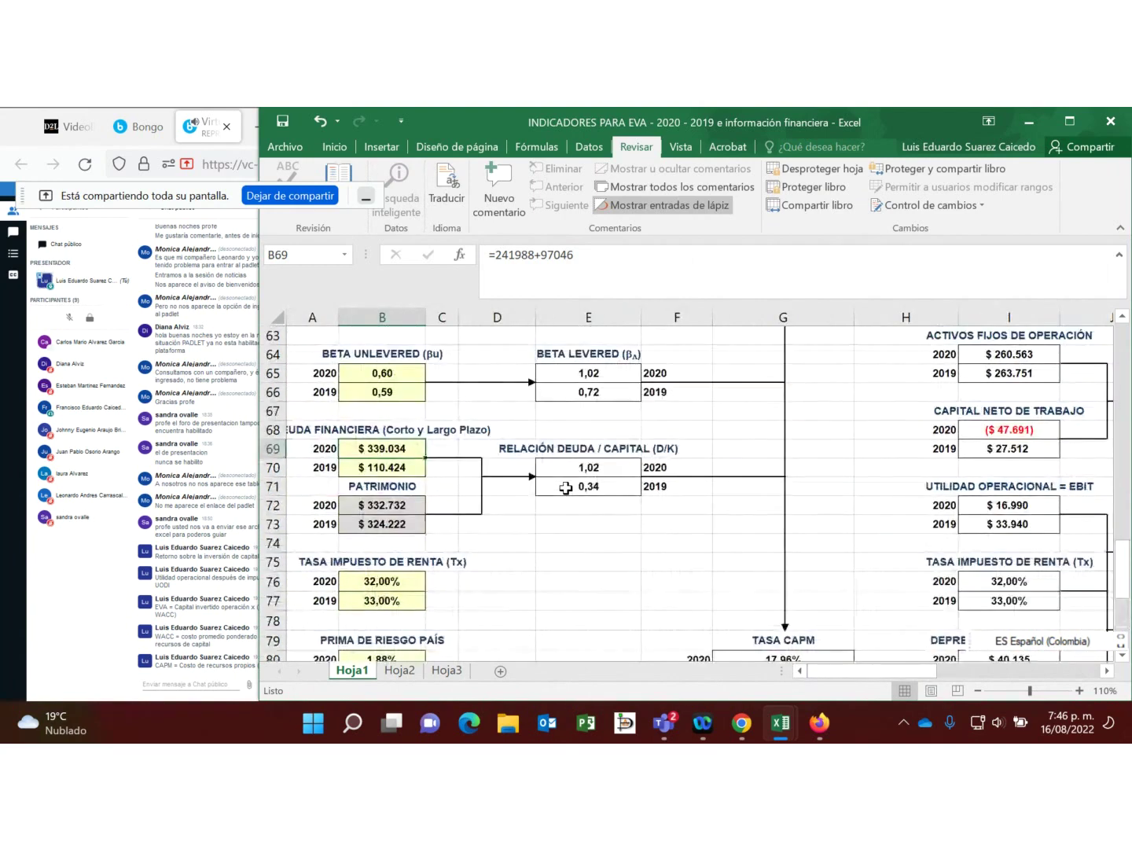
pyautogui.scroll(4, 565, 488)
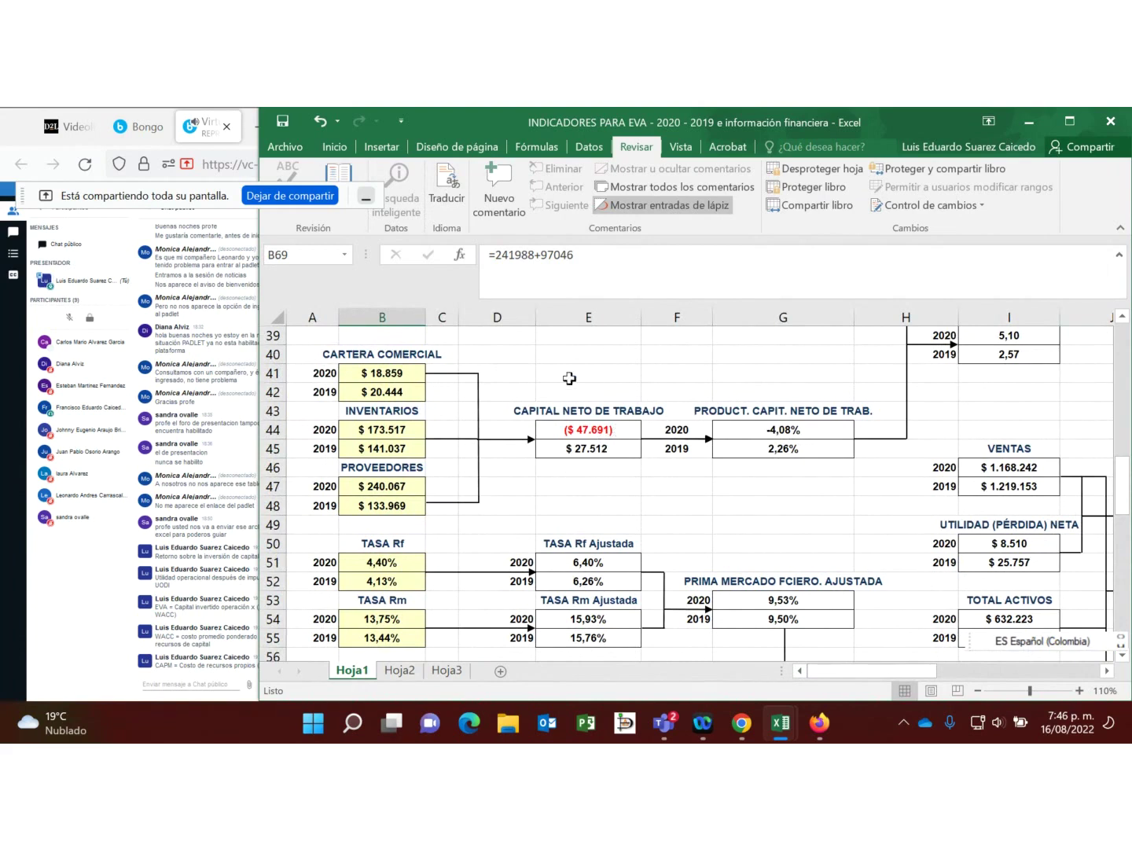
pyautogui.click(572, 432)
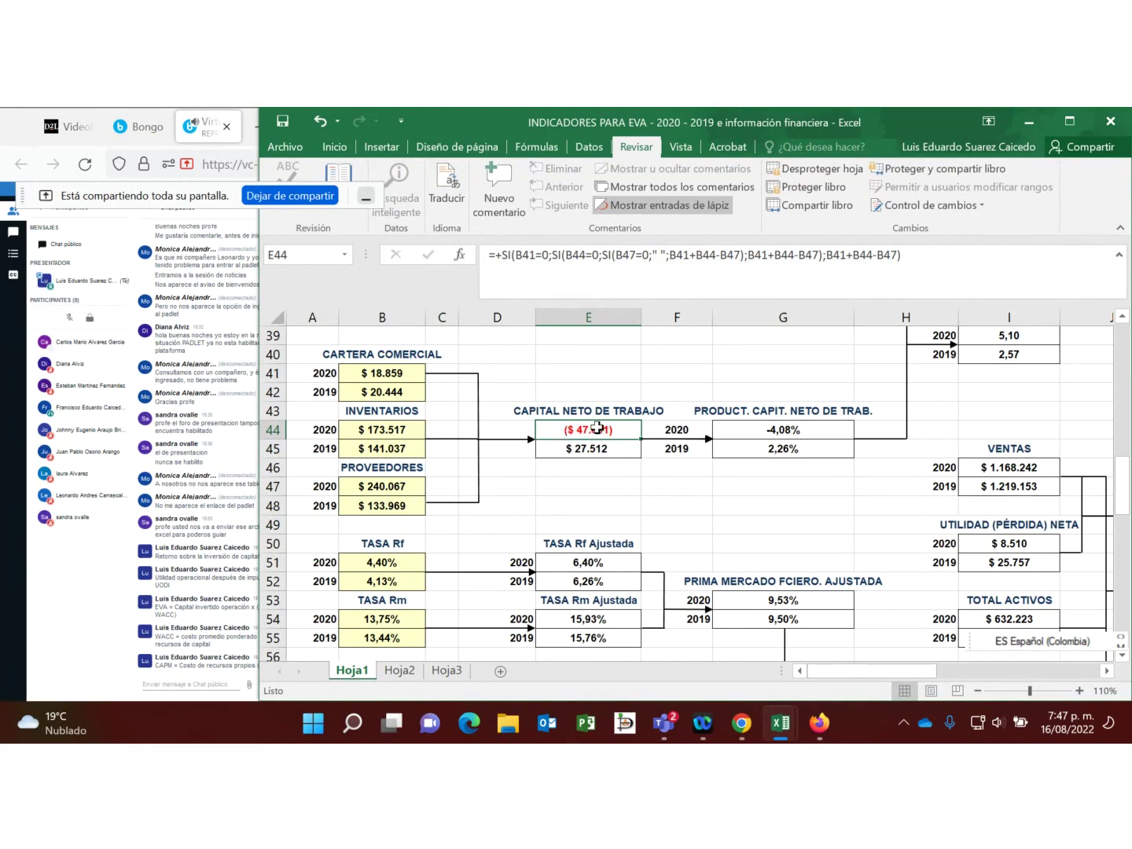
pyautogui.click(590, 448)
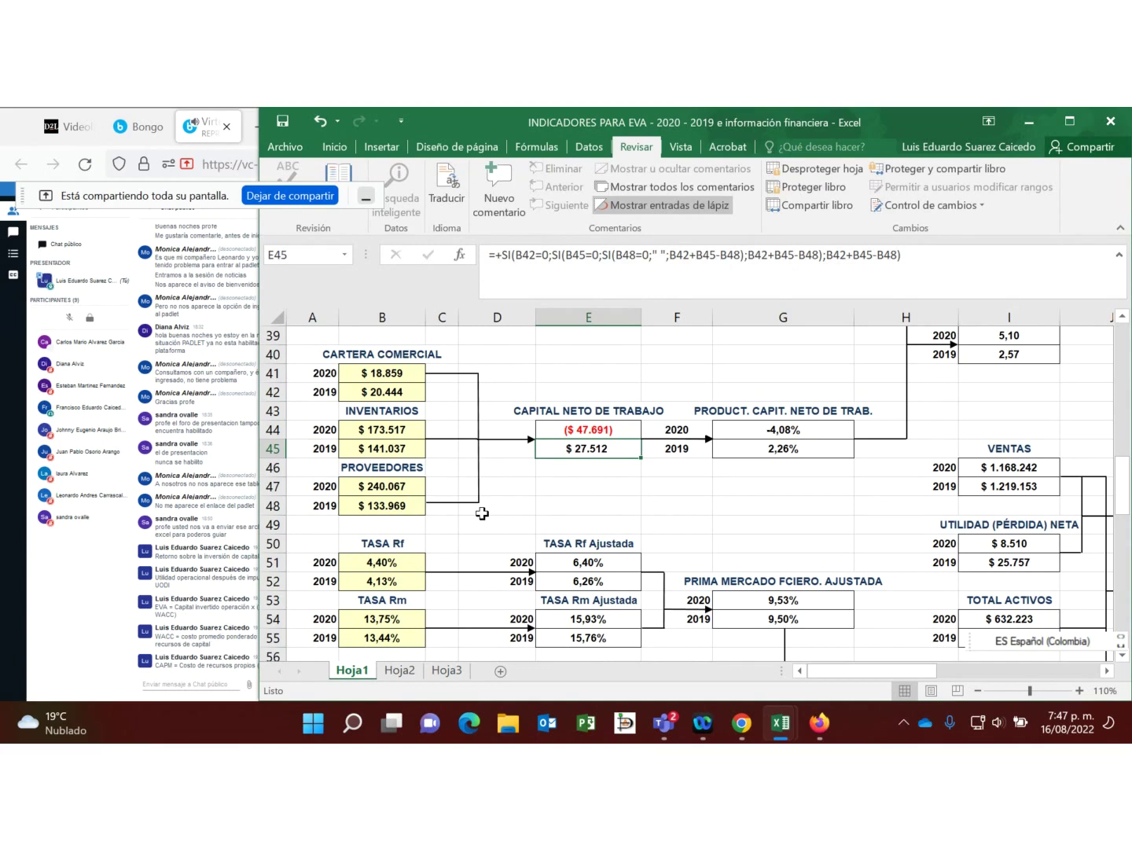
# Step: Switch to the virtual classroom in Firefox, maximize its window and start sharing the HP HD Camera webcam
pyautogui.click(124, 325)
pyautogui.click(342, 126)
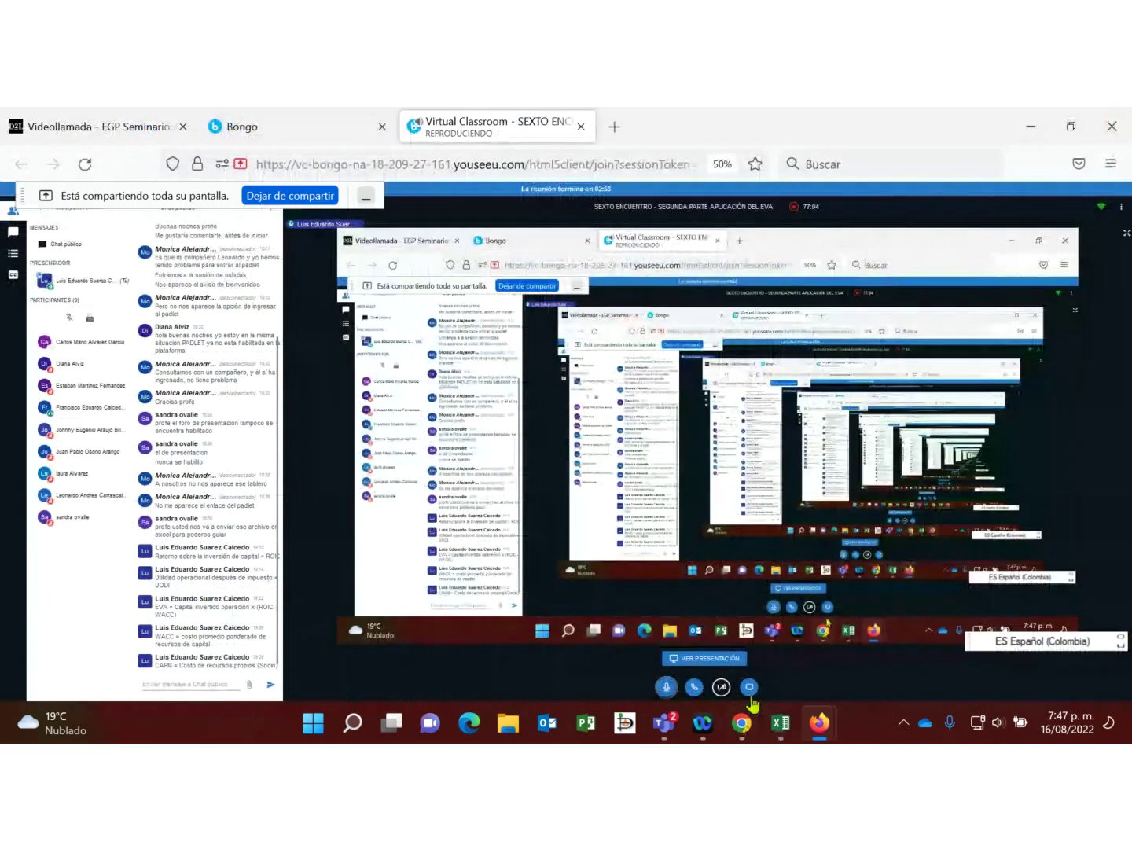
pyautogui.click(721, 691)
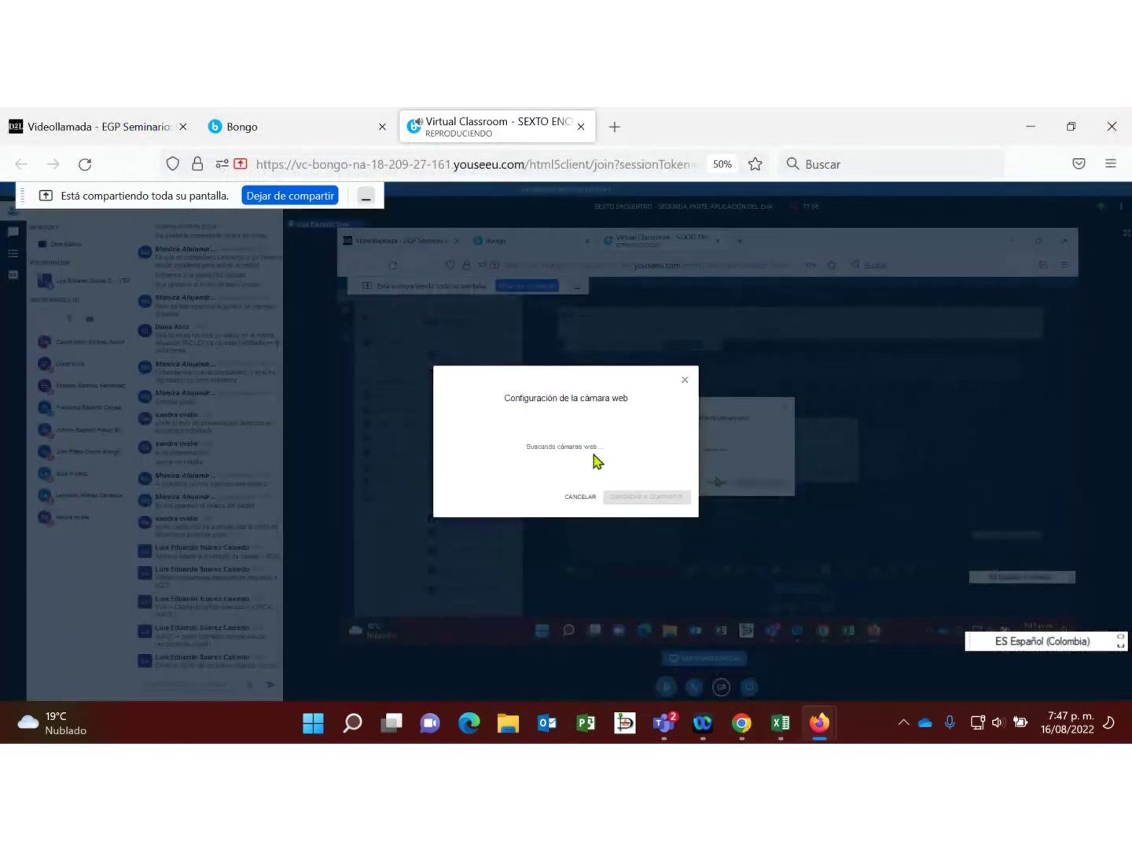
pyautogui.click(468, 301)
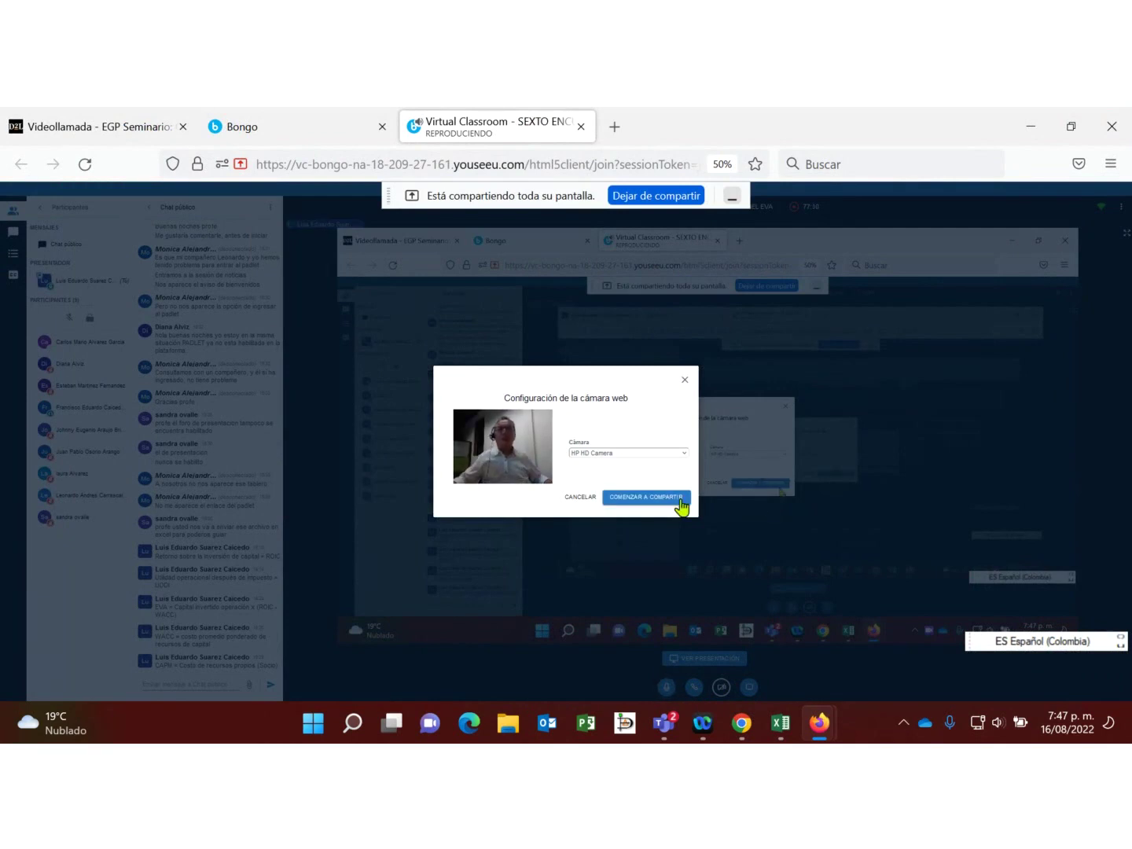
pyautogui.click(680, 500)
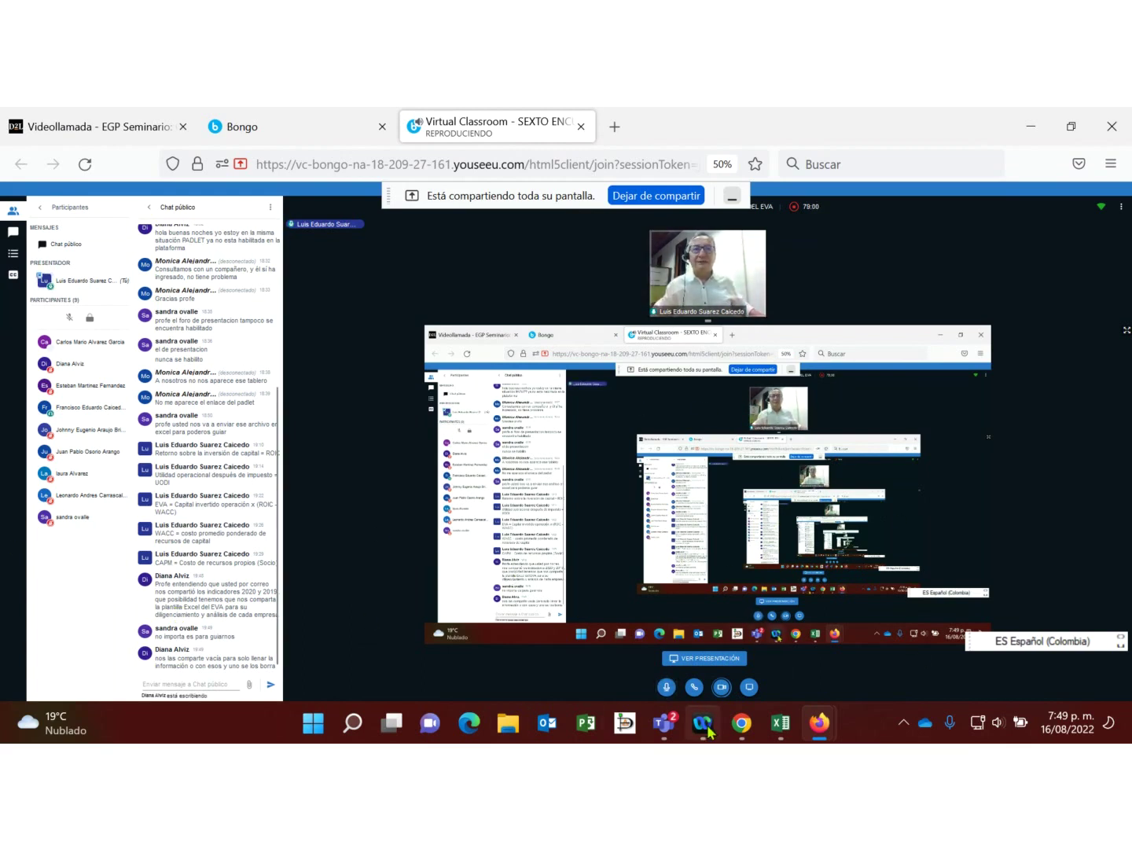
# Step: Switch to Chrome, maximize the Padlet board's window and go back to the course's Noticias page
pyautogui.moveTo(751, 726)
pyautogui.click(731, 637)
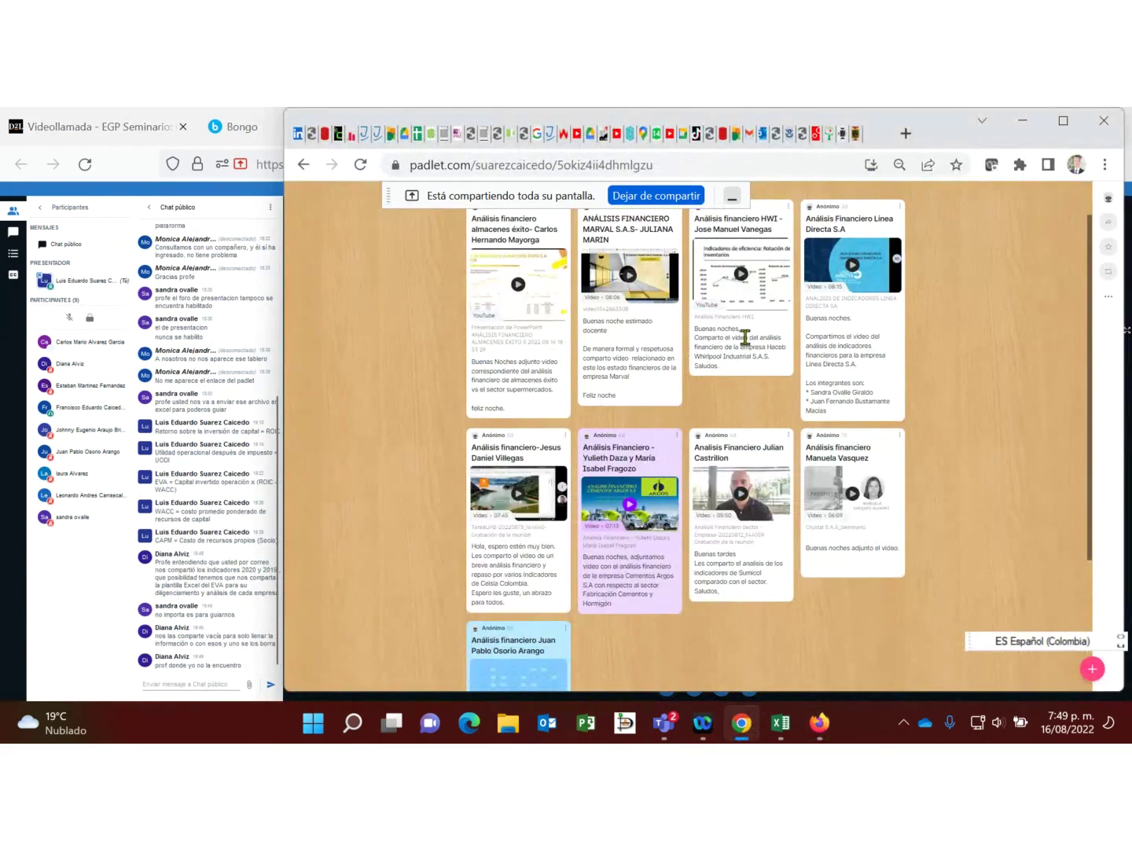
pyautogui.click(1064, 121)
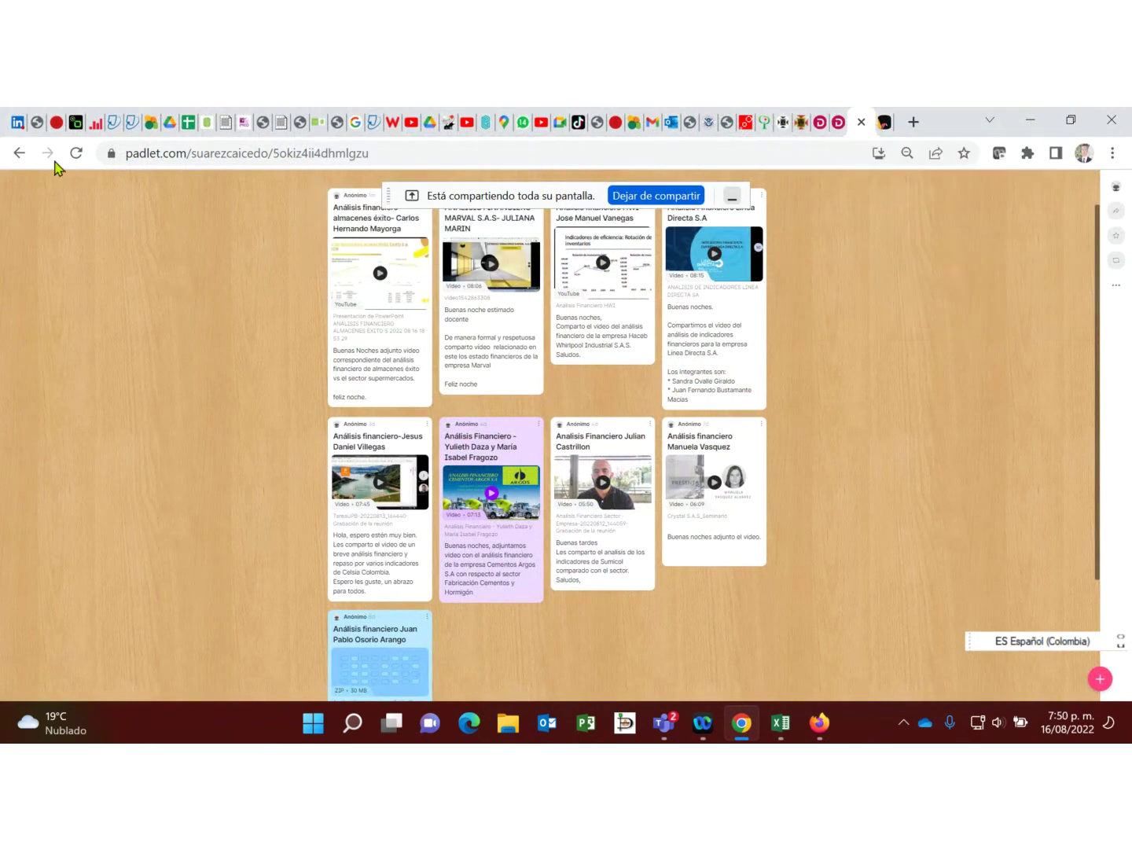
pyautogui.click(19, 153)
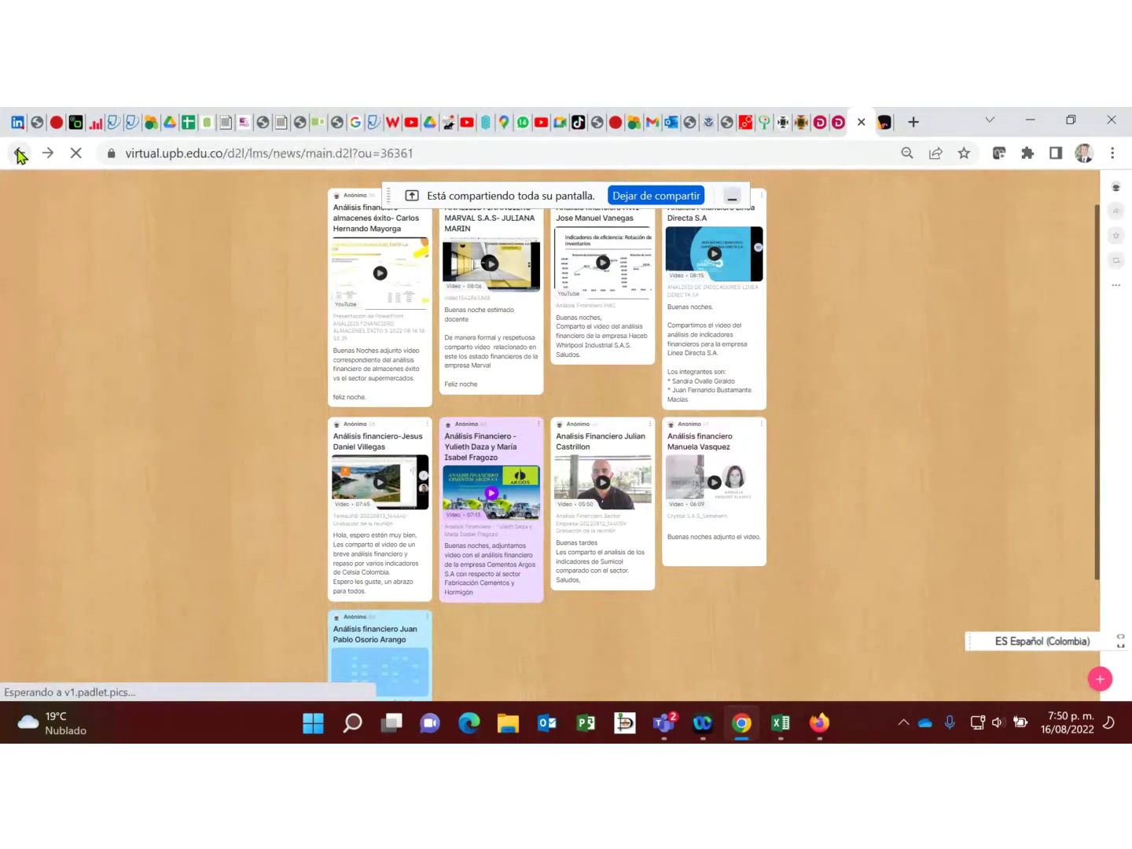
pyautogui.scroll(5, 345, 423)
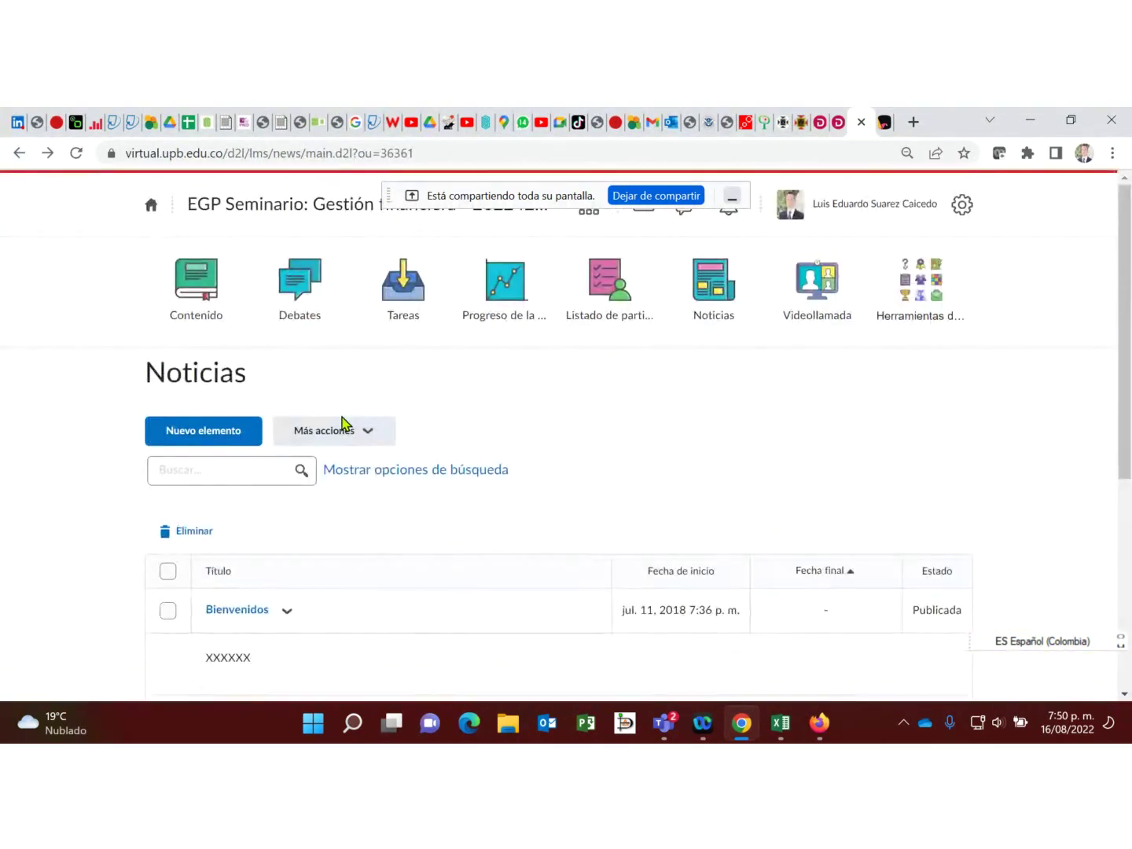
# Step: Open Actividad de aprendizaje 1. Acciones y tiempos de aprendizaje from Módulo 3 in the course content
pyautogui.click(195, 289)
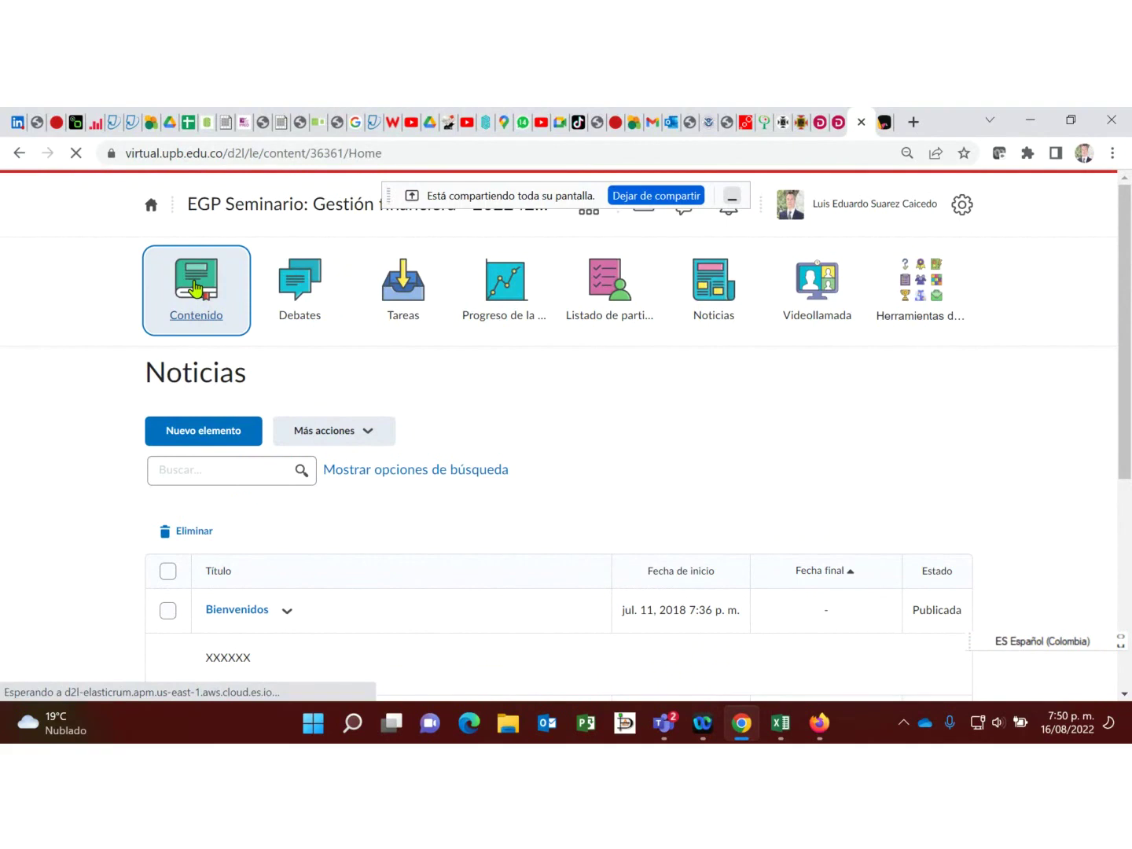
pyautogui.scroll(-4, 370, 409)
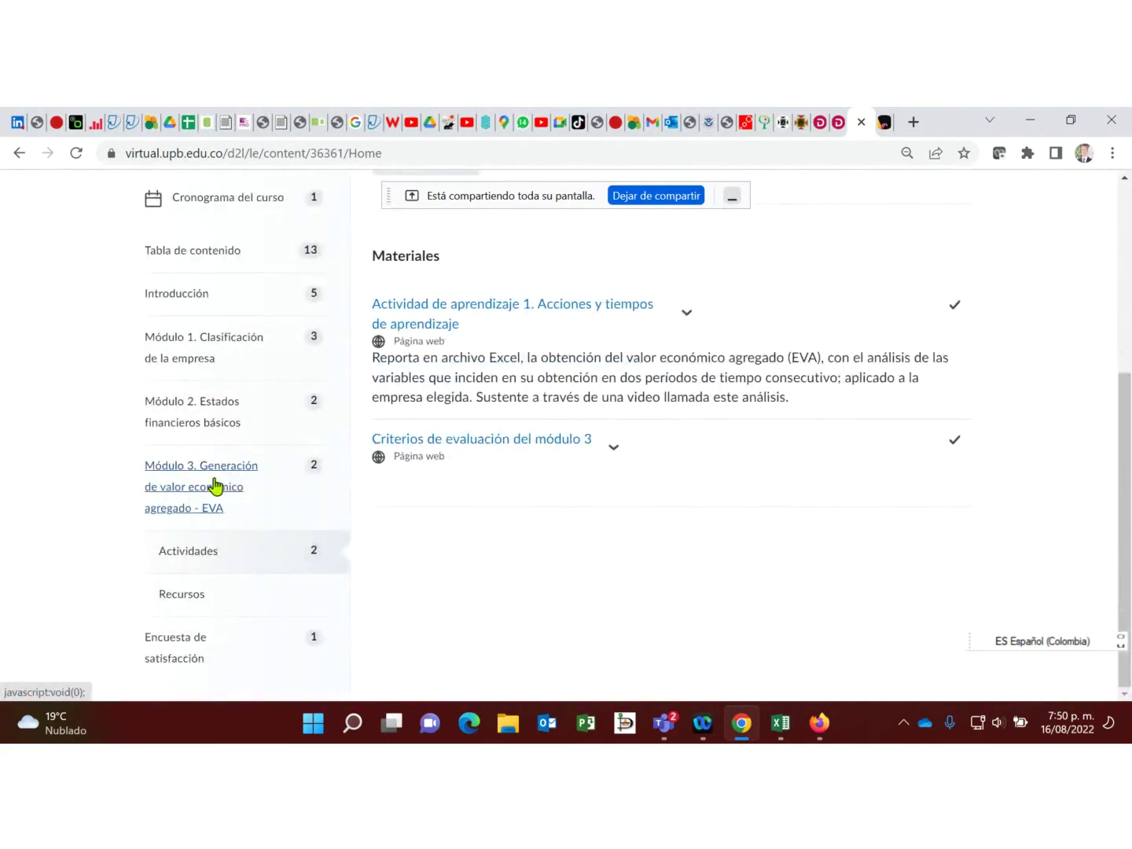
pyautogui.click(209, 489)
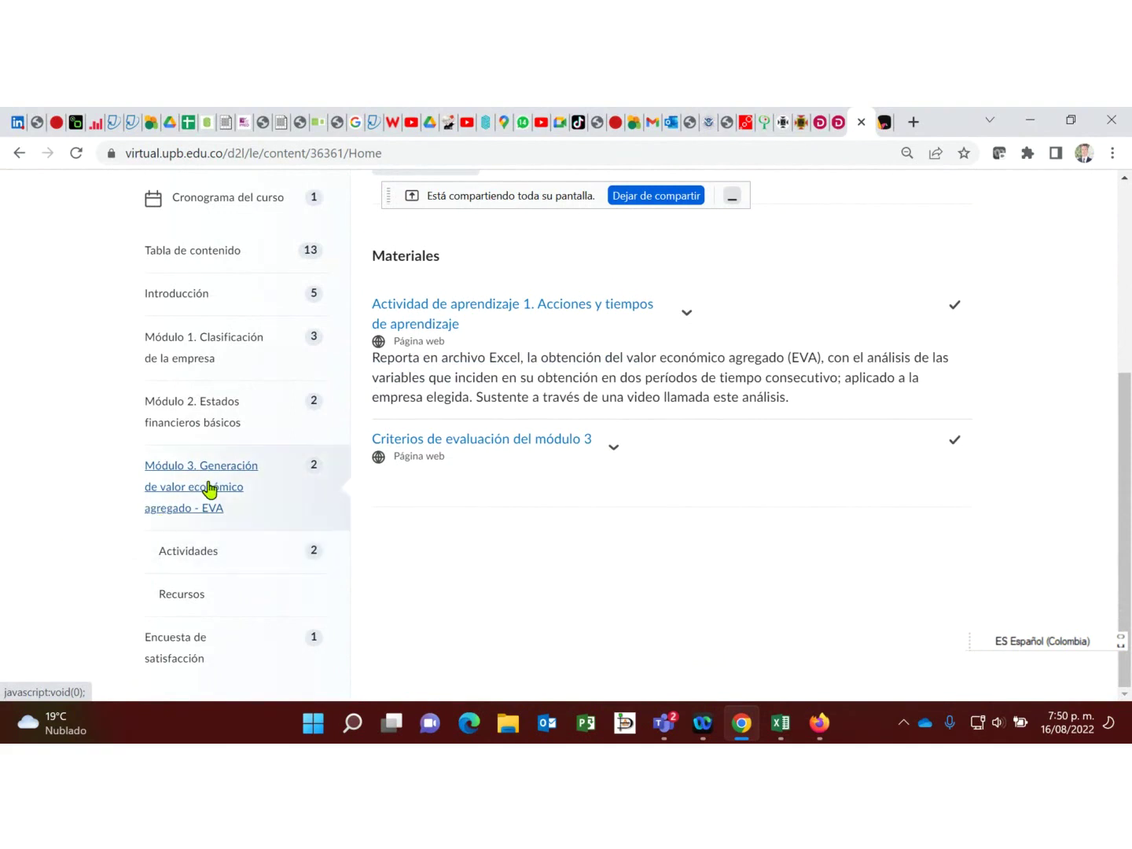
pyautogui.scroll(-4, 292, 472)
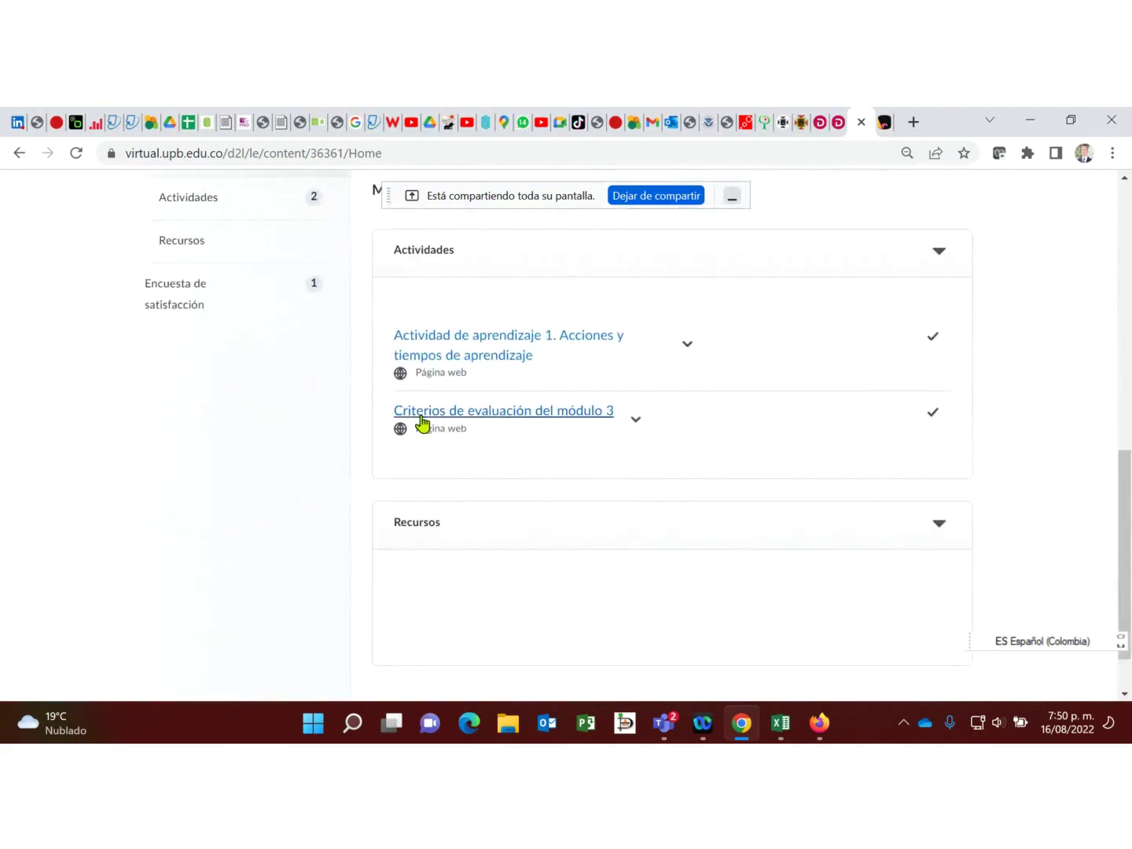
pyautogui.click(471, 346)
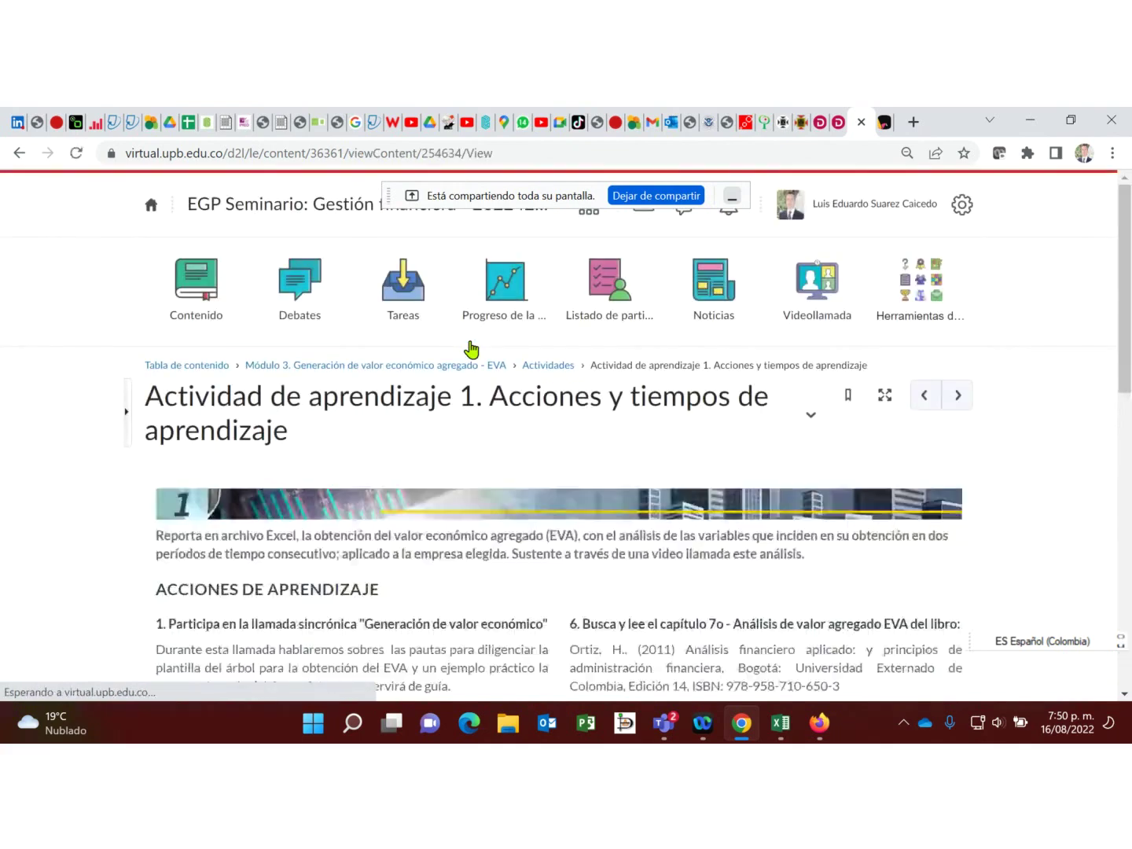
# Step: Review the activity's learning actions, including the resource links for the Excel EVA example and the Árbol para Obtención del EVA template
pyautogui.scroll(-3, 471, 348)
pyautogui.scroll(-5, 471, 349)
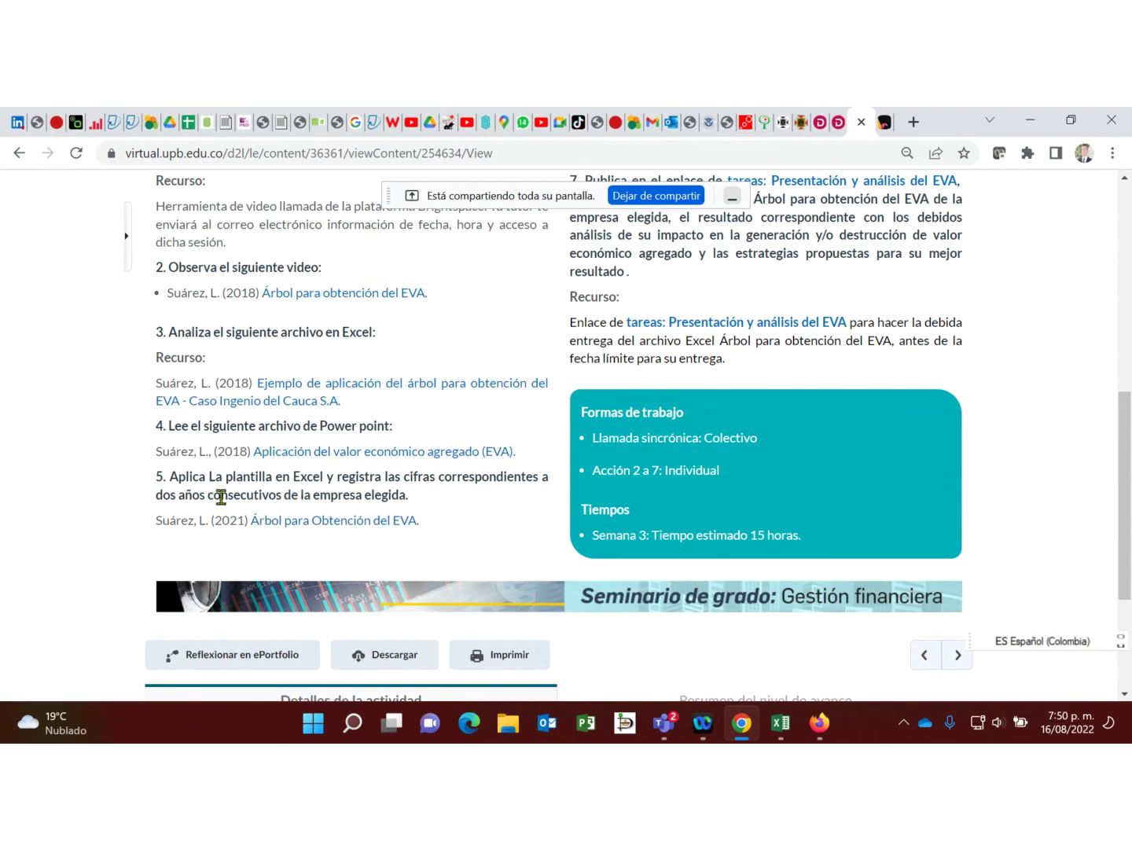
pyautogui.scroll(10, 285, 472)
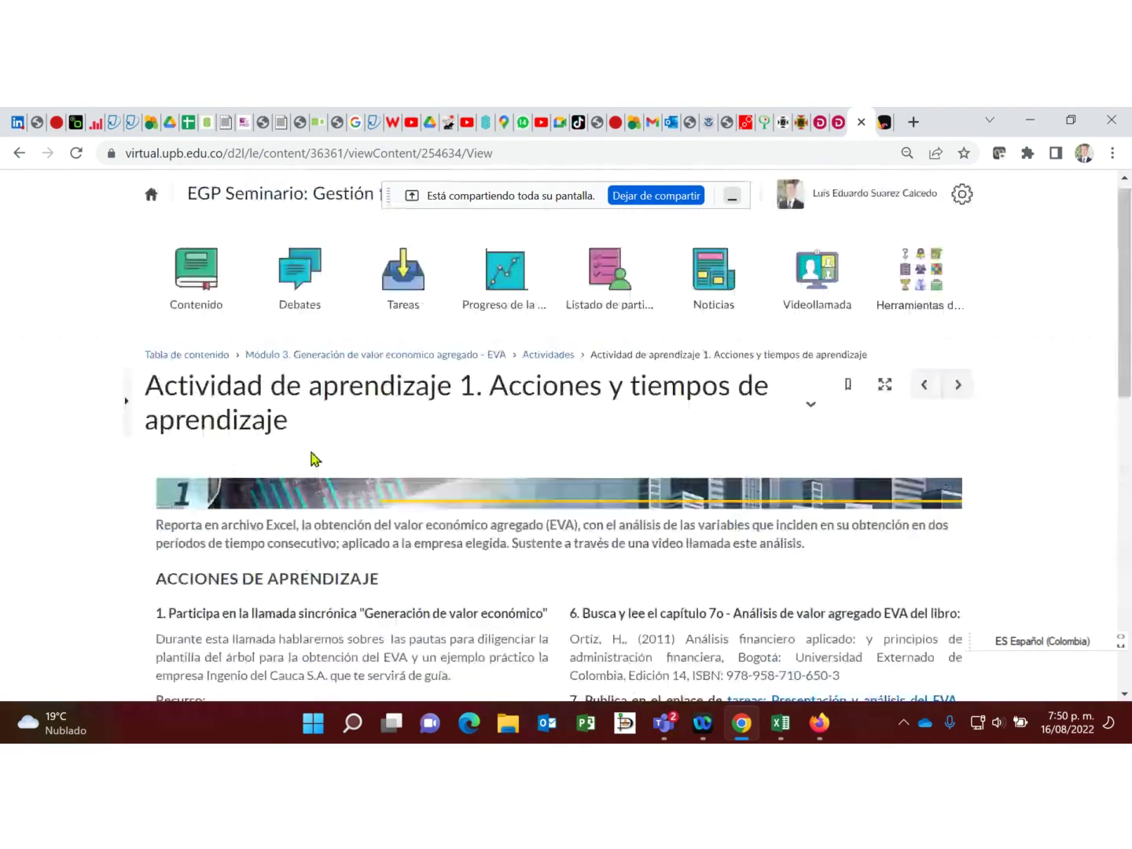
pyautogui.scroll(-1, 258, 467)
pyautogui.scroll(1, 229, 432)
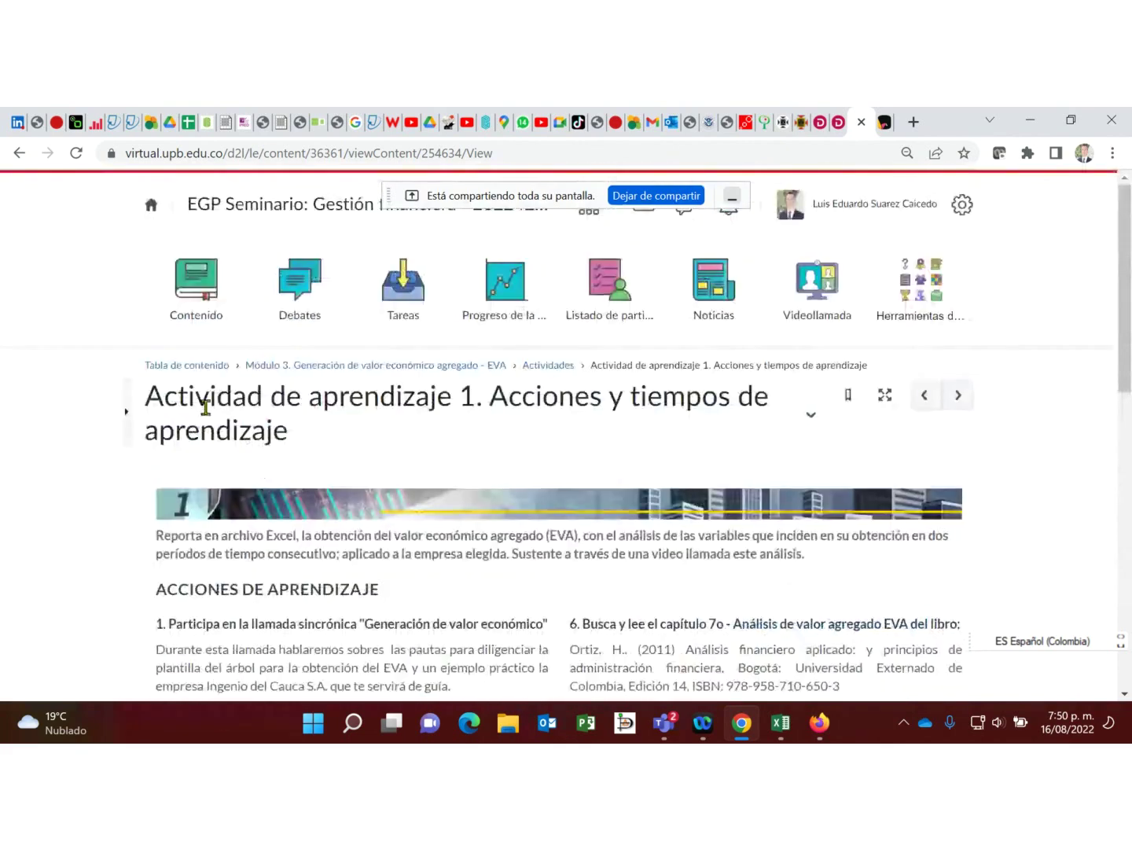